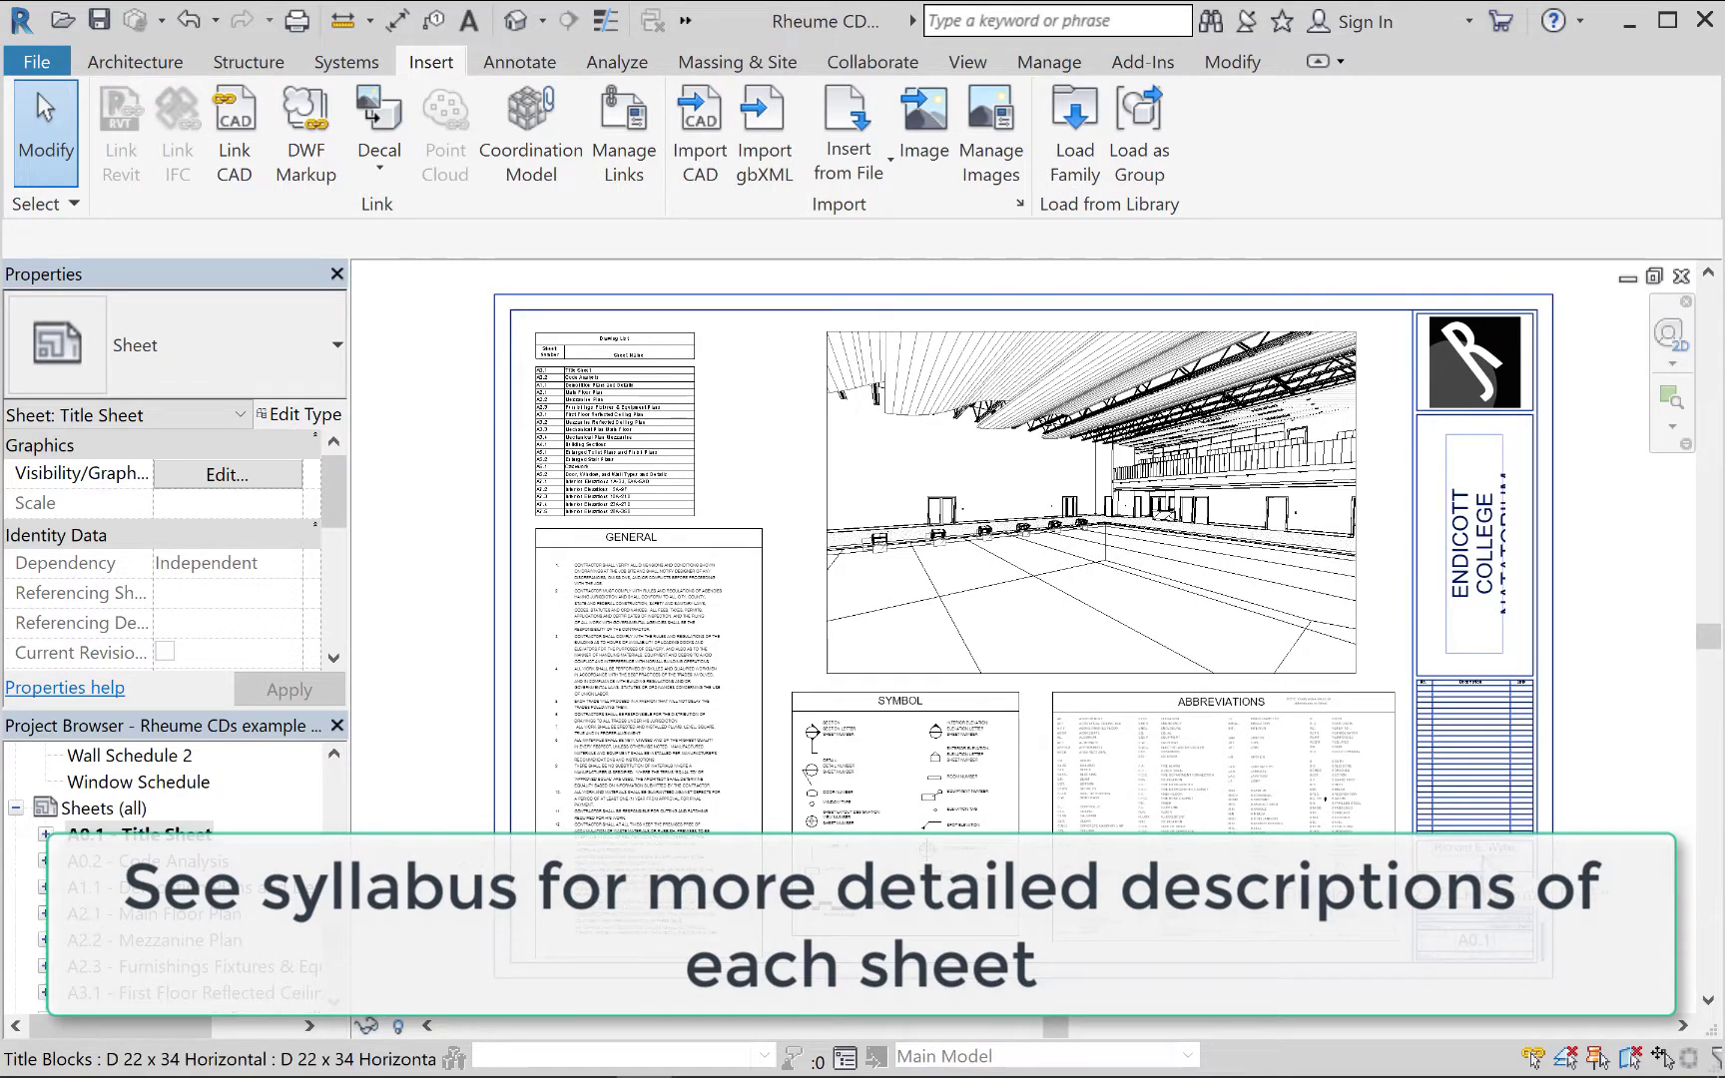
# Review the title block and perspective viewport on the title sheet, and open sheet A0.2 - Code Analysis.
pyautogui.click(1488, 867)
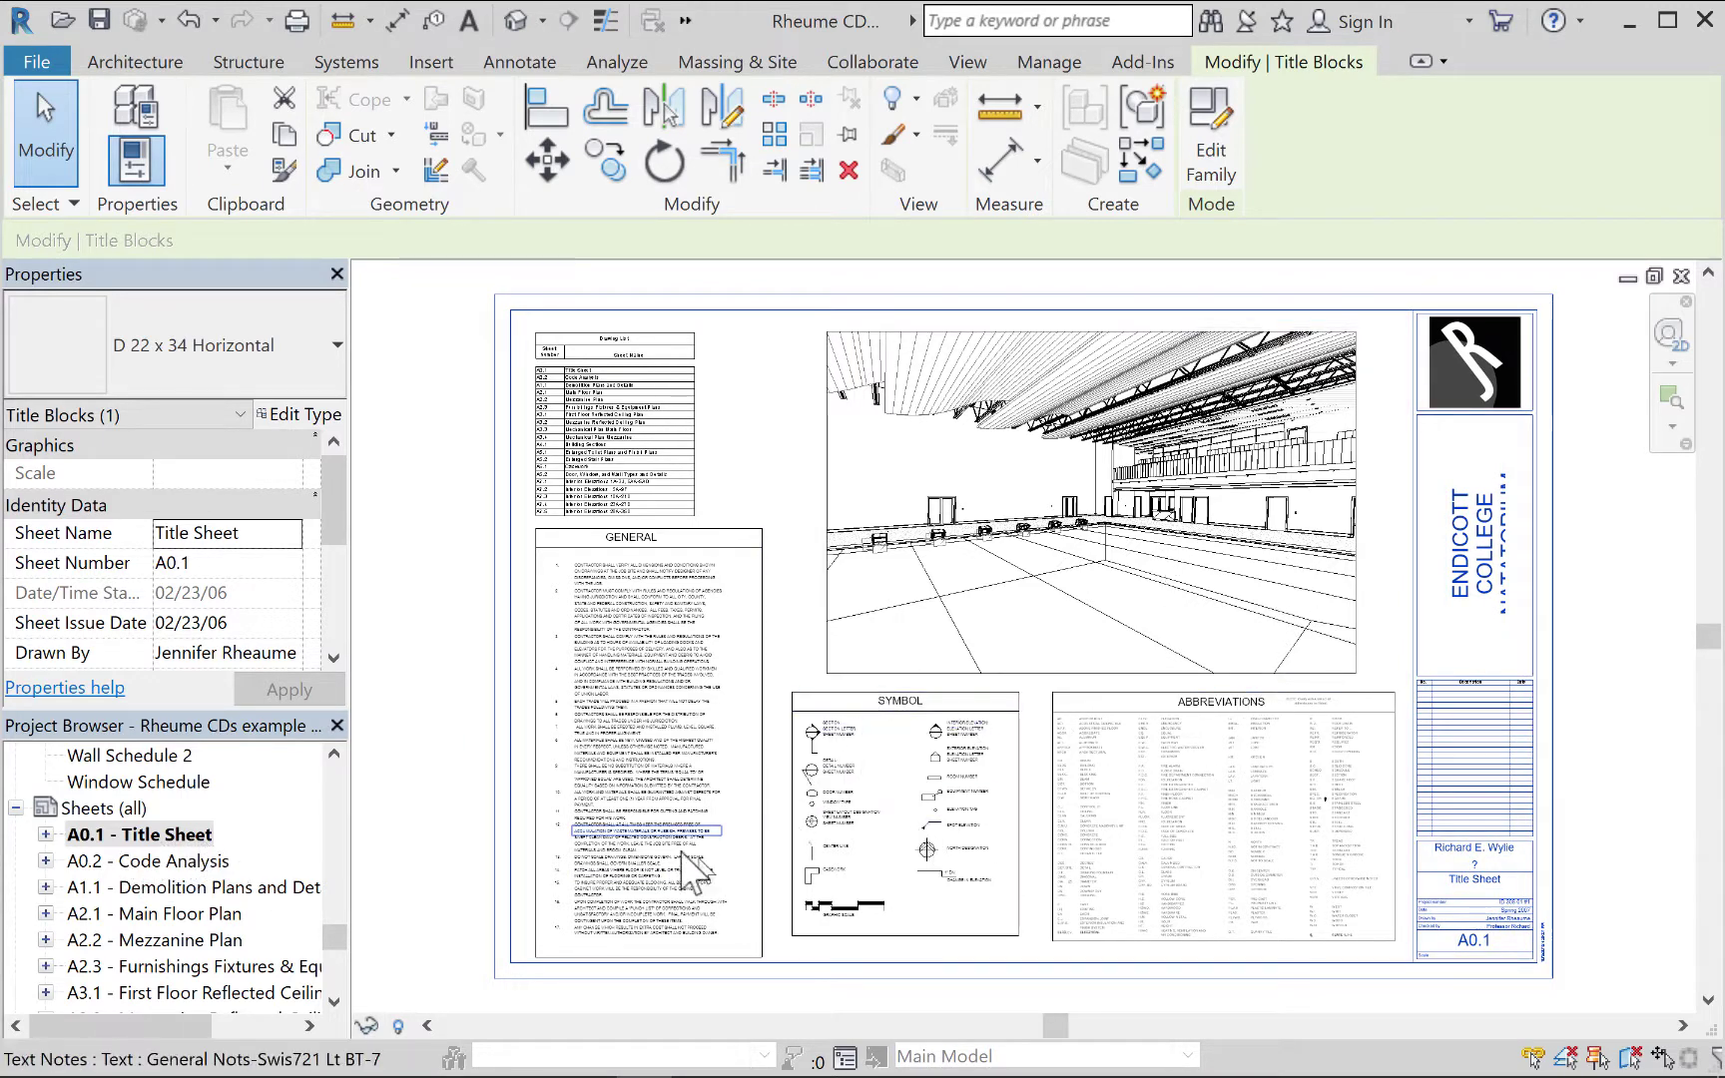
pyautogui.click(839, 532)
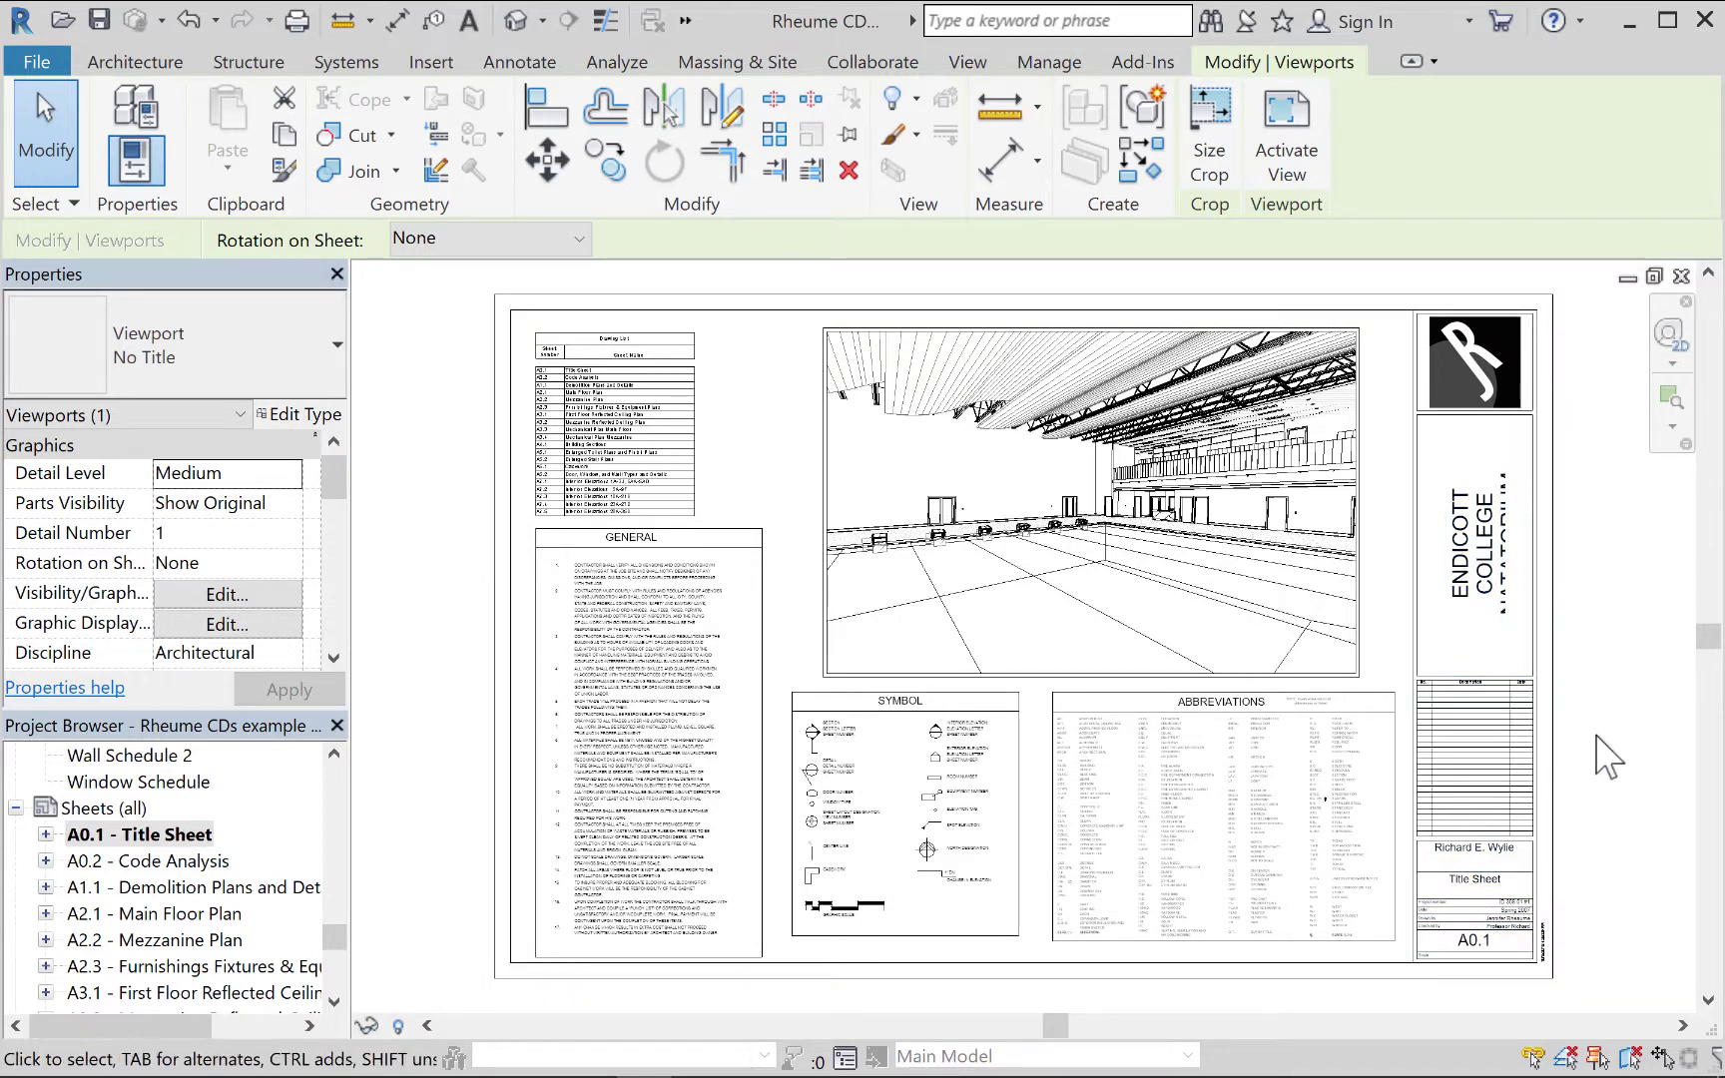
pyautogui.doubleClick(150, 863)
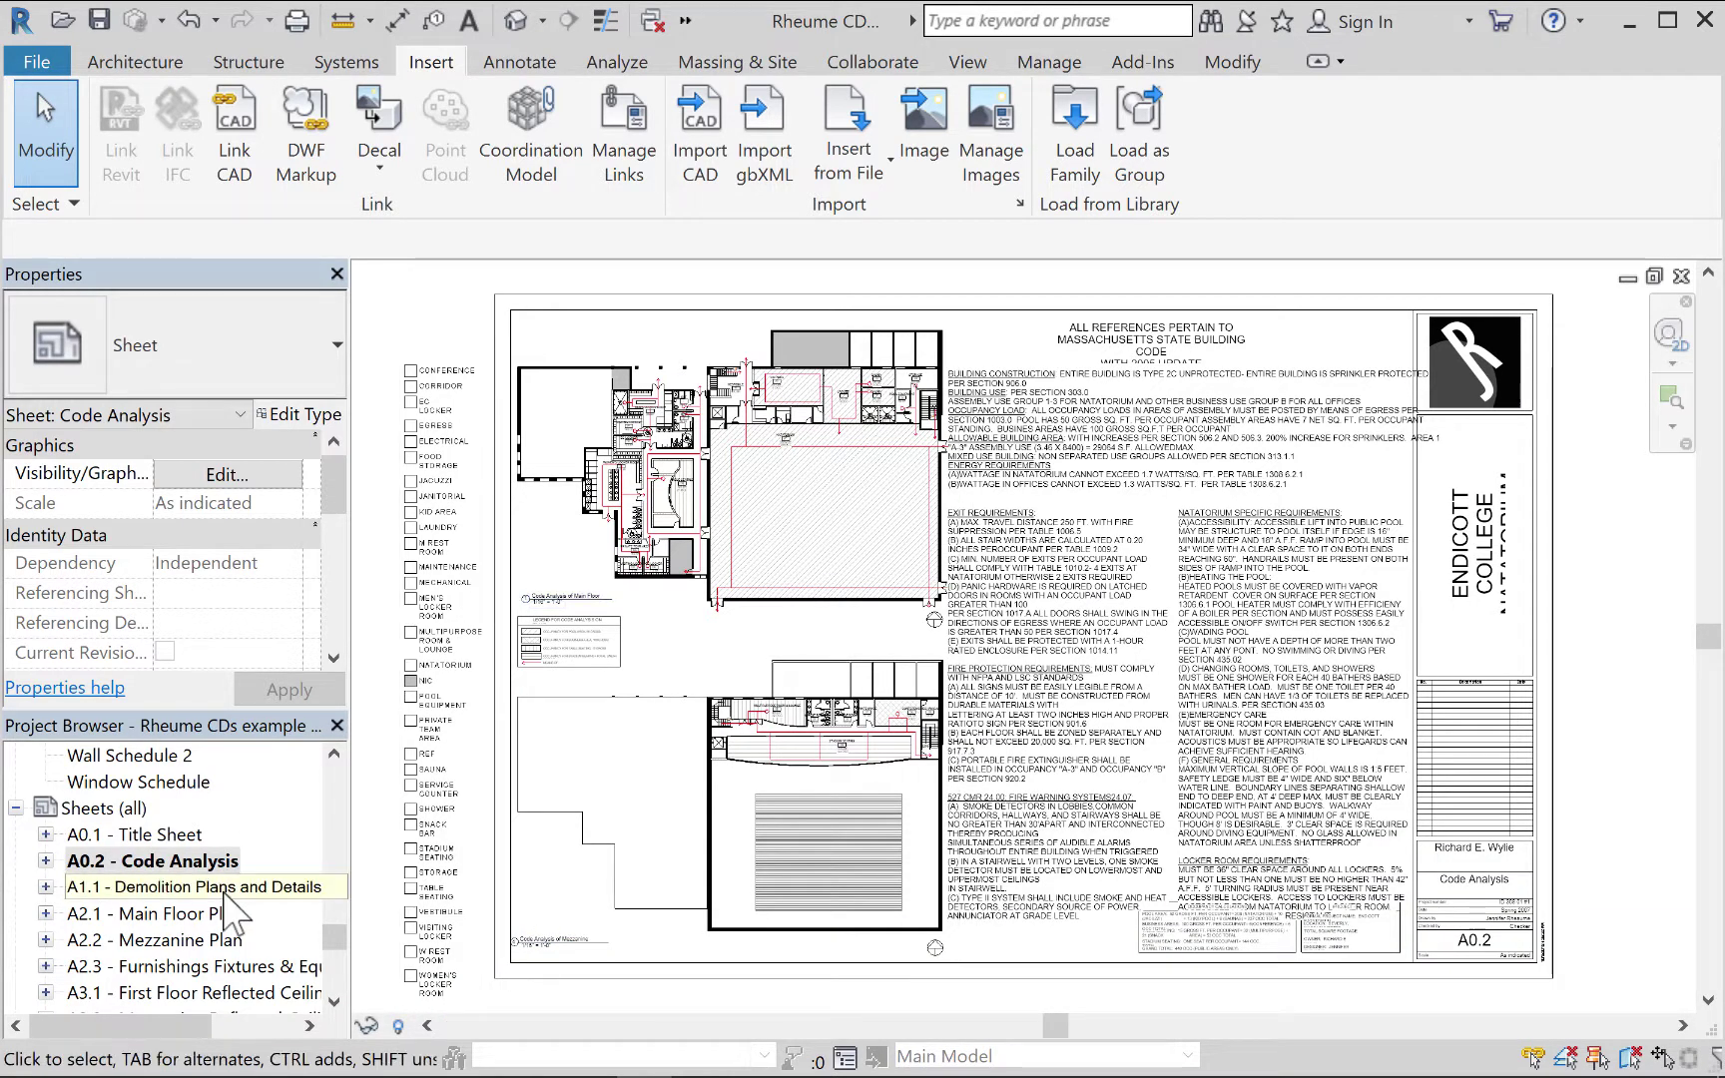
# Open sheet A1.1 - Demolition Plans and Details and examine the overall Main Floor Demolition Plan.
pyautogui.doubleClick(224, 891)
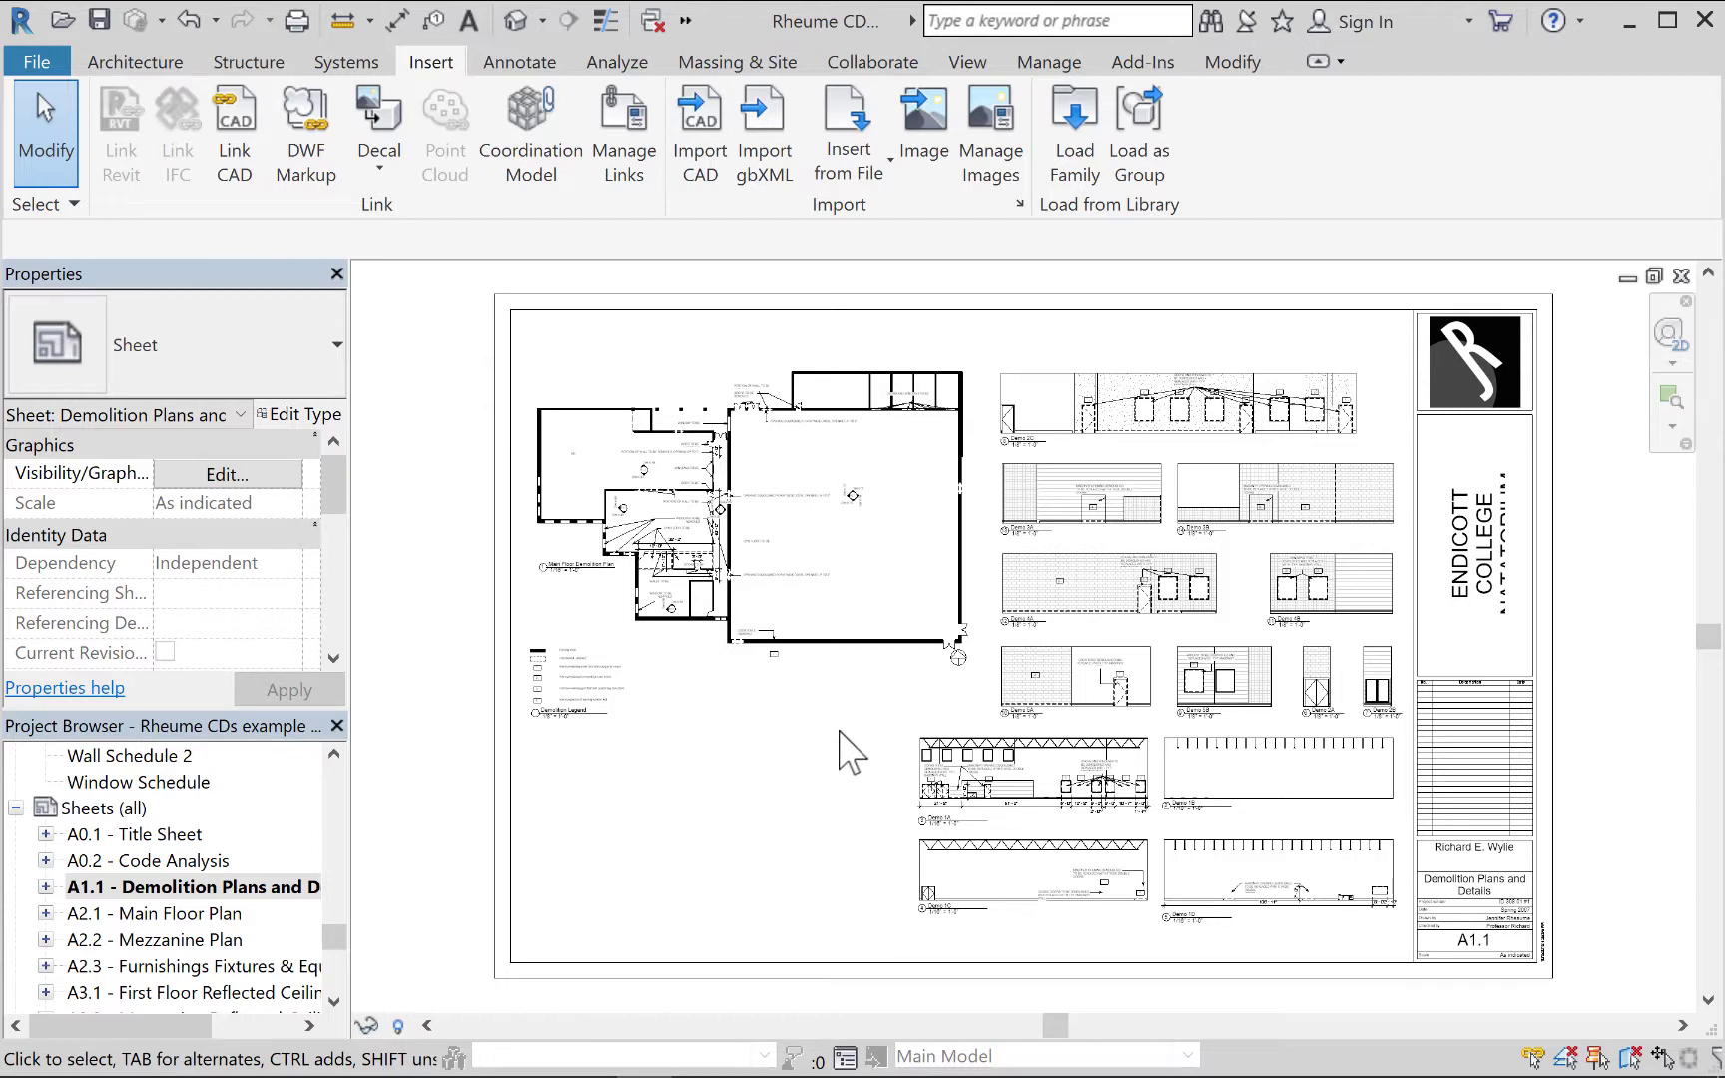
pyautogui.scroll(1, 798, 699)
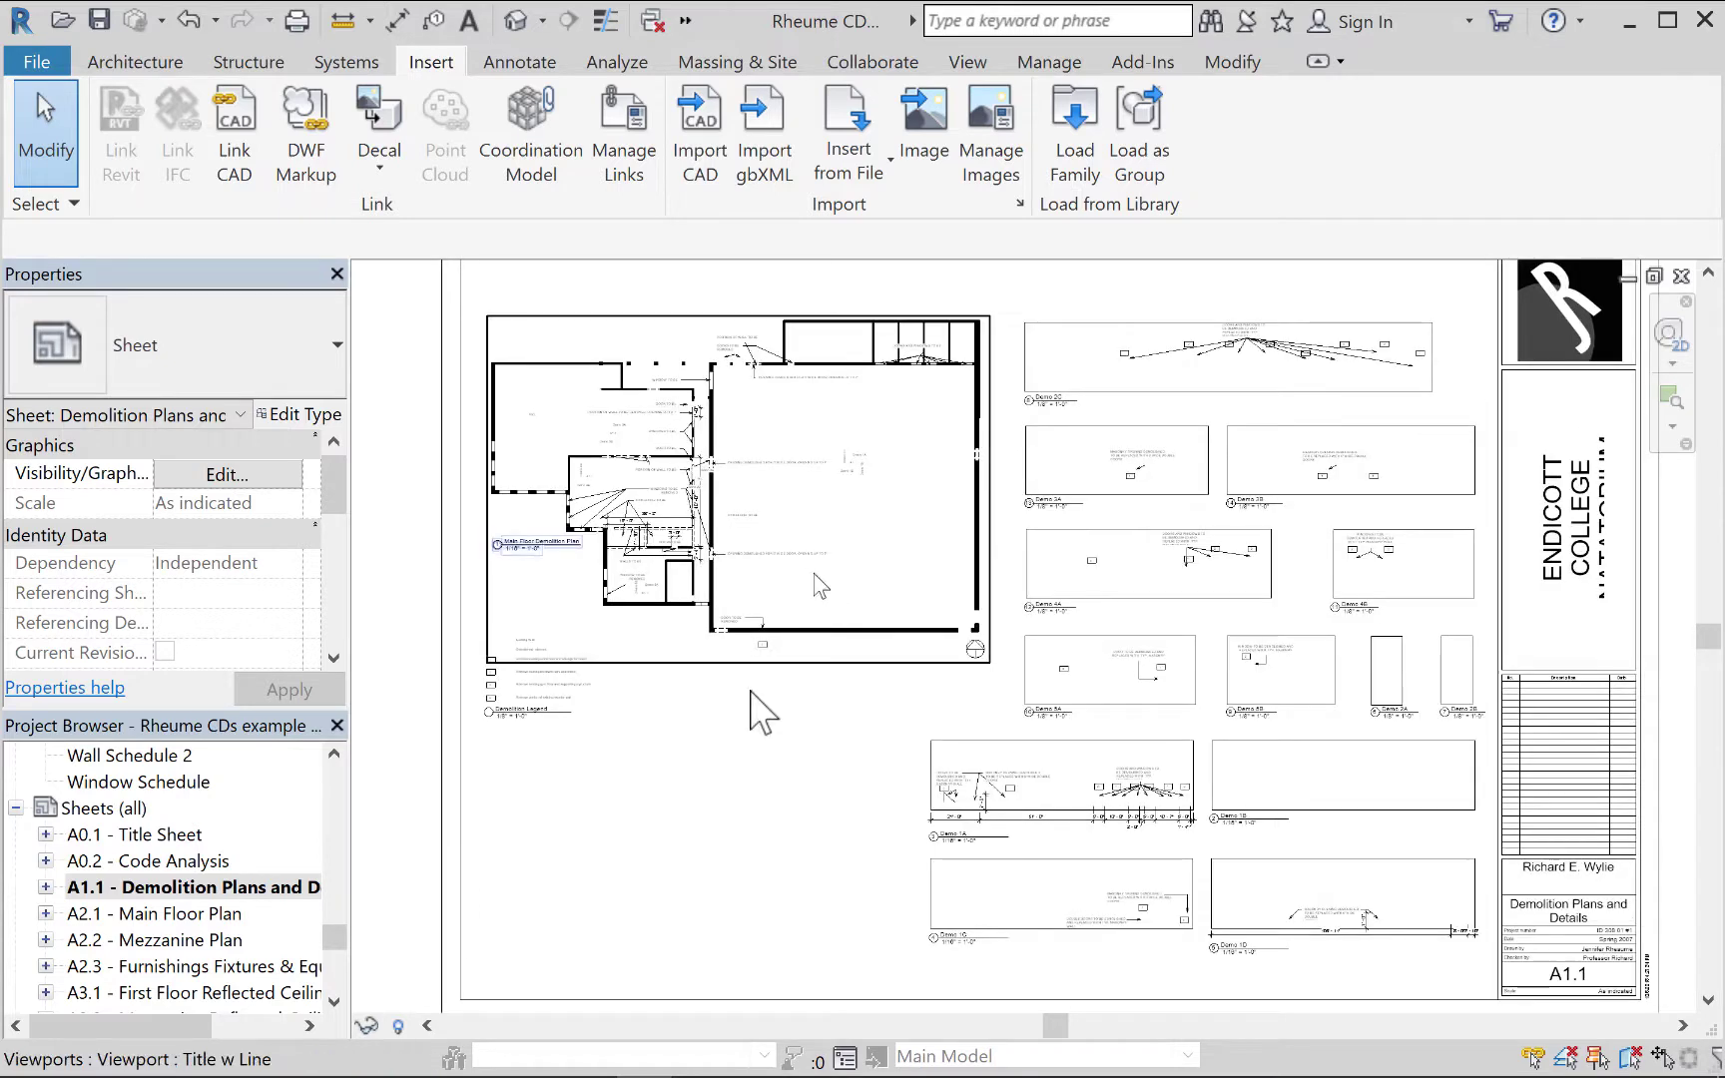
pyautogui.scroll(2, 679, 649)
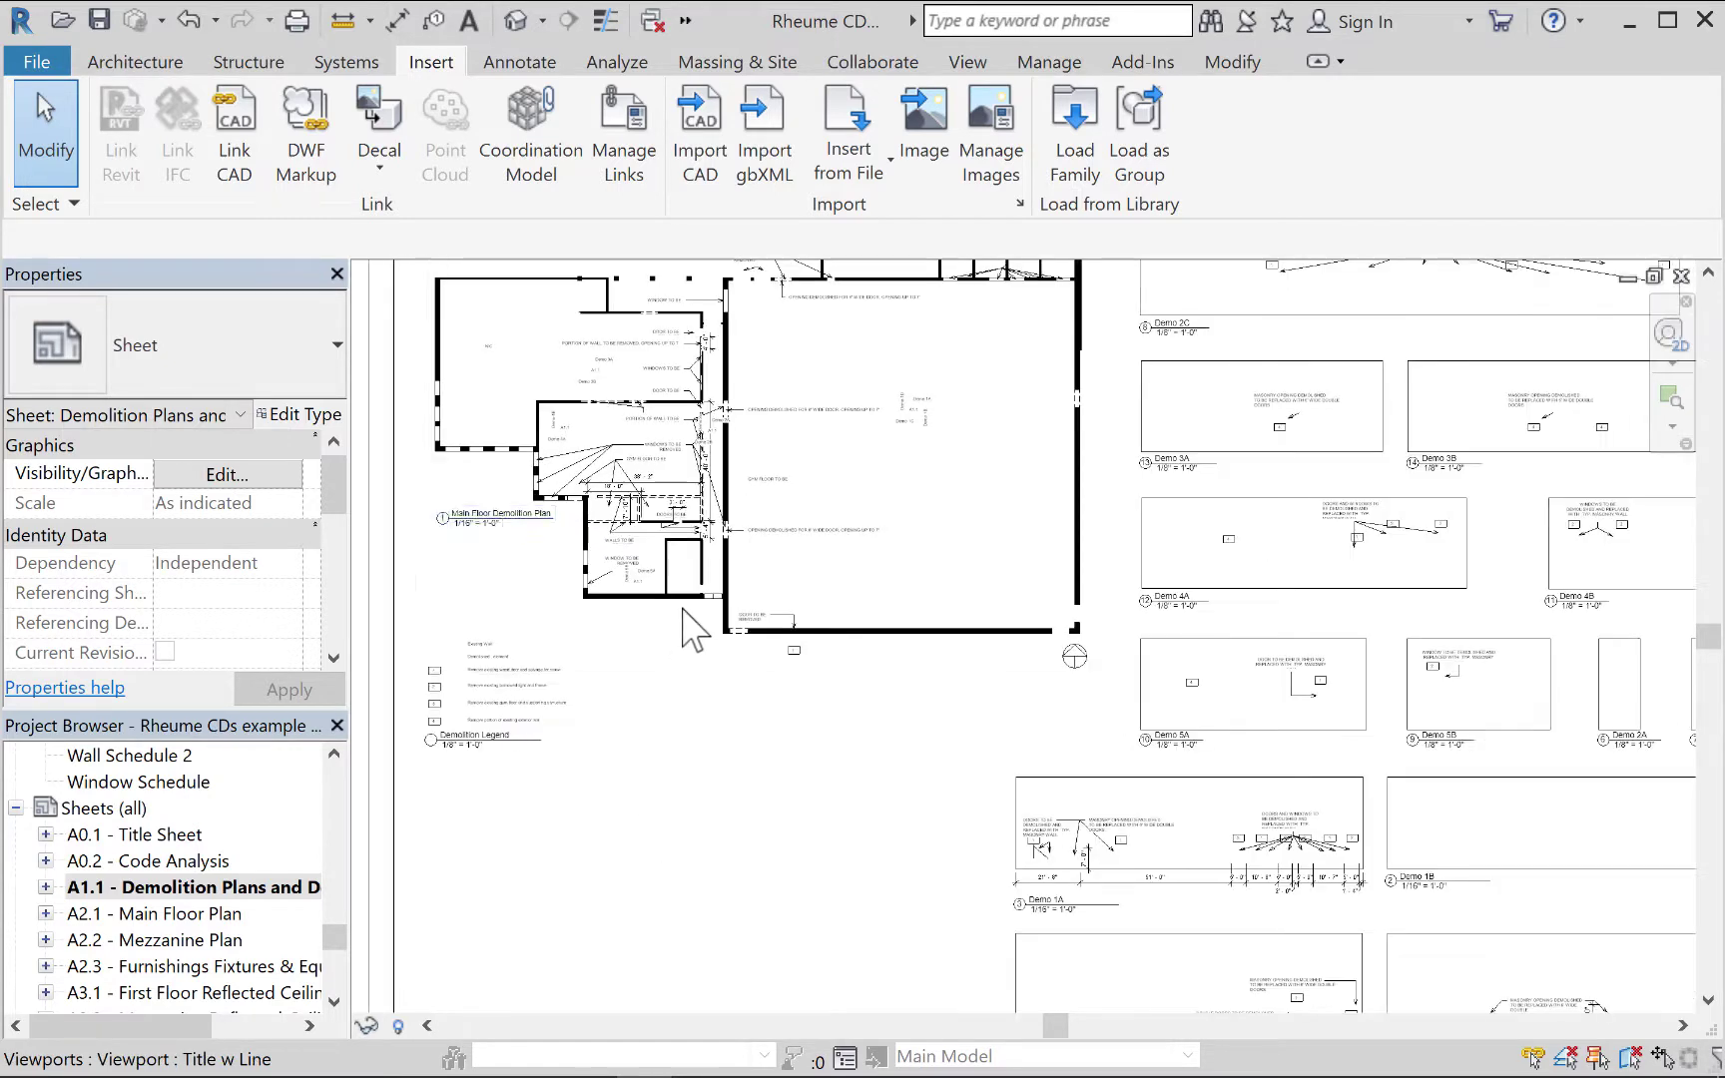
pyautogui.moveTo(739, 639); pyautogui.dragTo(874, 859, button='middle')
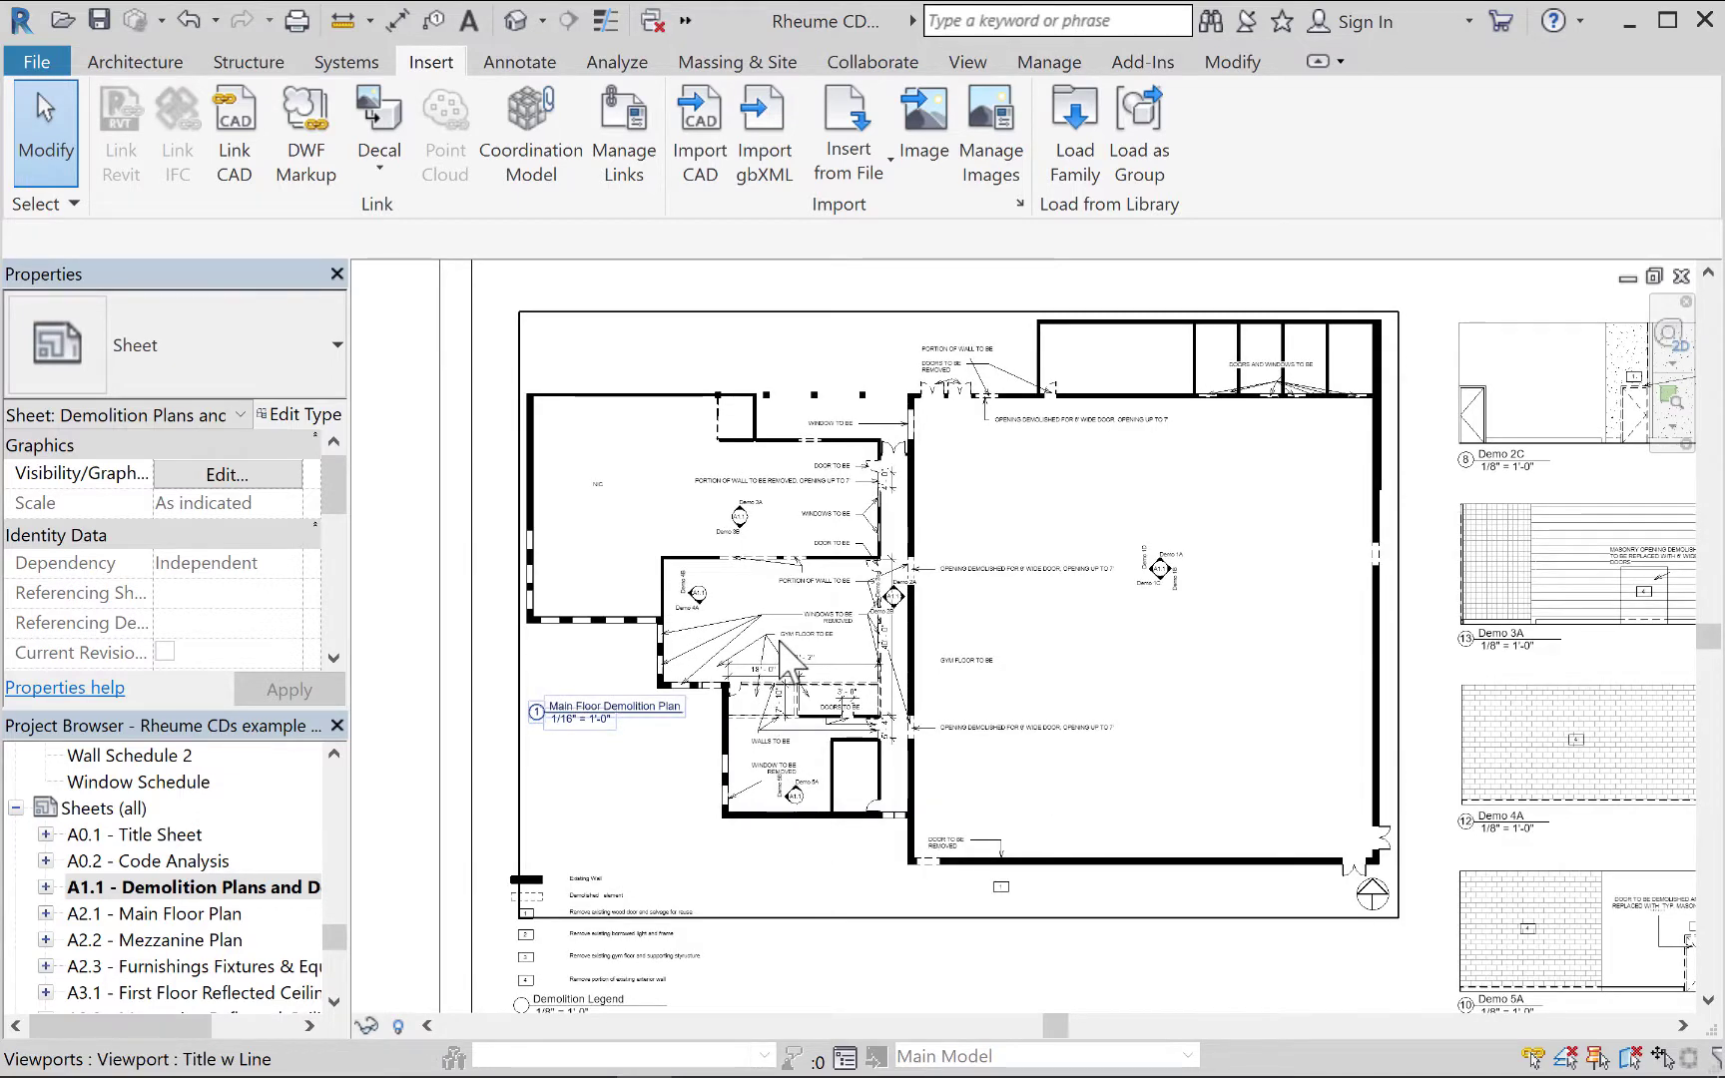
pyautogui.scroll(1, 761, 607)
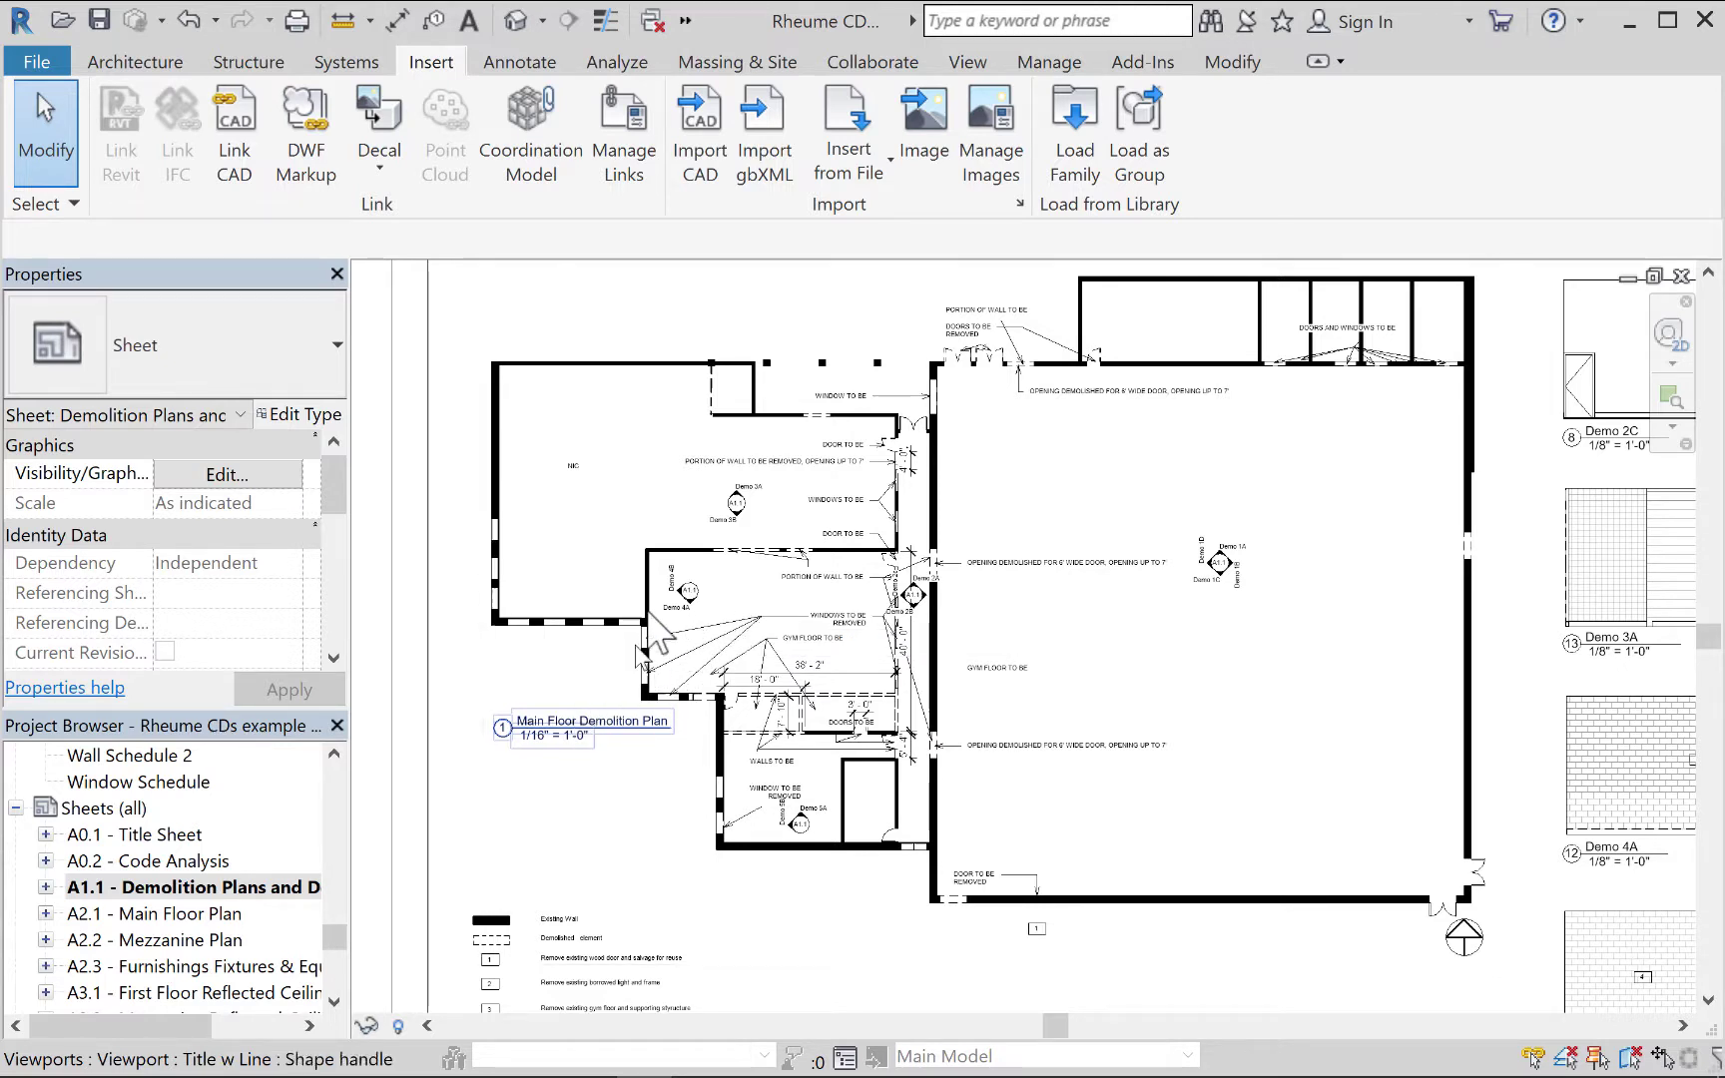
pyautogui.scroll(-1, 1412, 504)
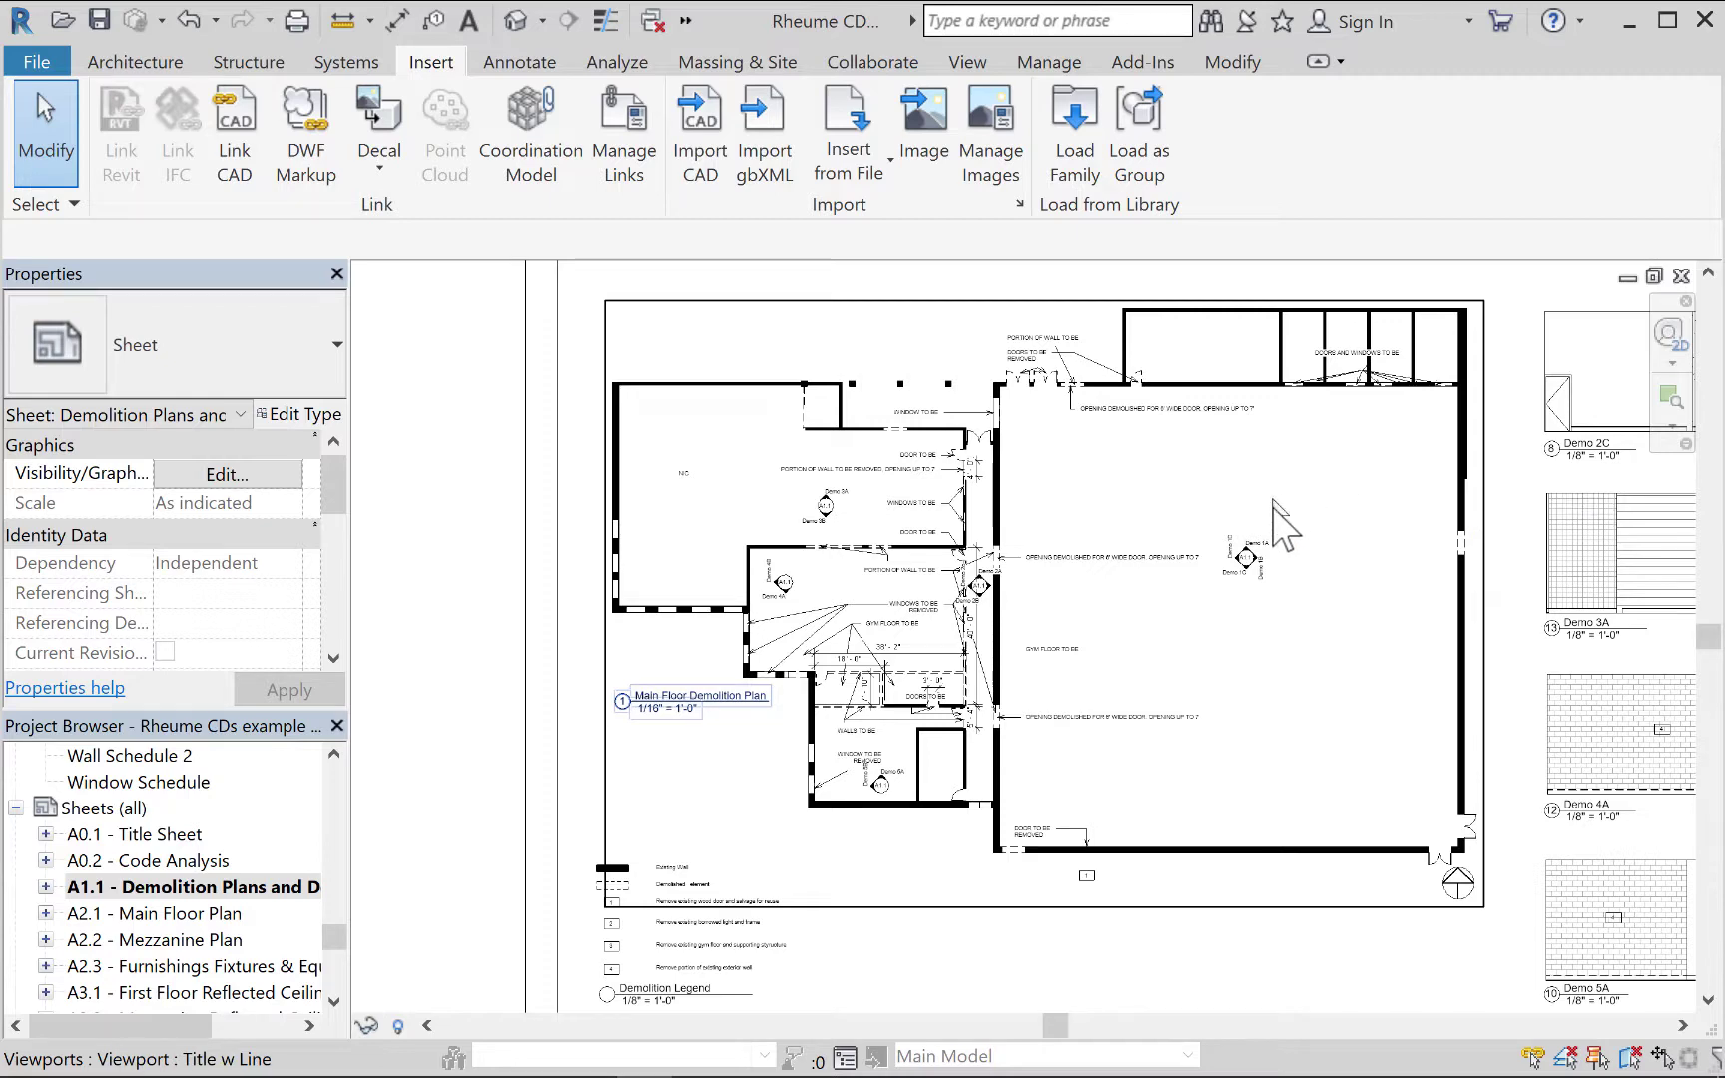
# Examine the plan's notes and dashed elements for demolished walls, doors, windows and gym floor, selecting the Main Floor Demolition Plan viewport.
pyautogui.scroll(1, 1145, 469)
pyautogui.scroll(1, 1104, 504)
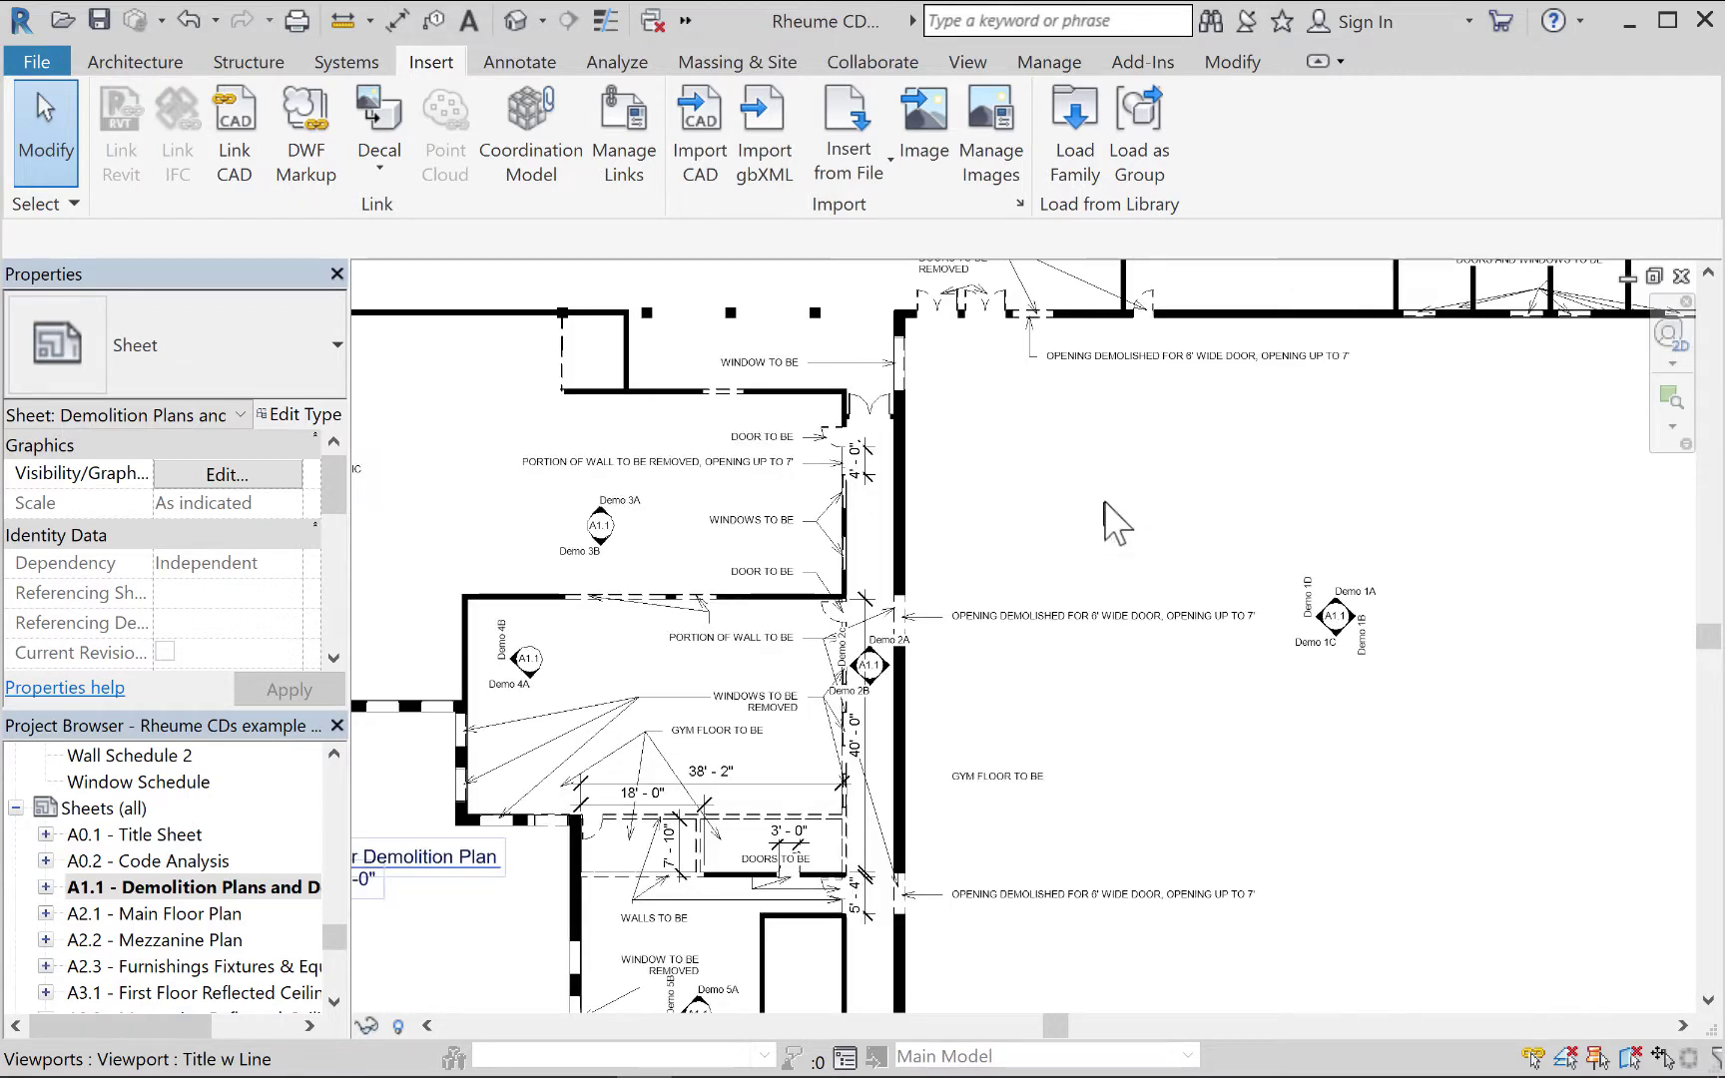
pyautogui.scroll(1, 1105, 502)
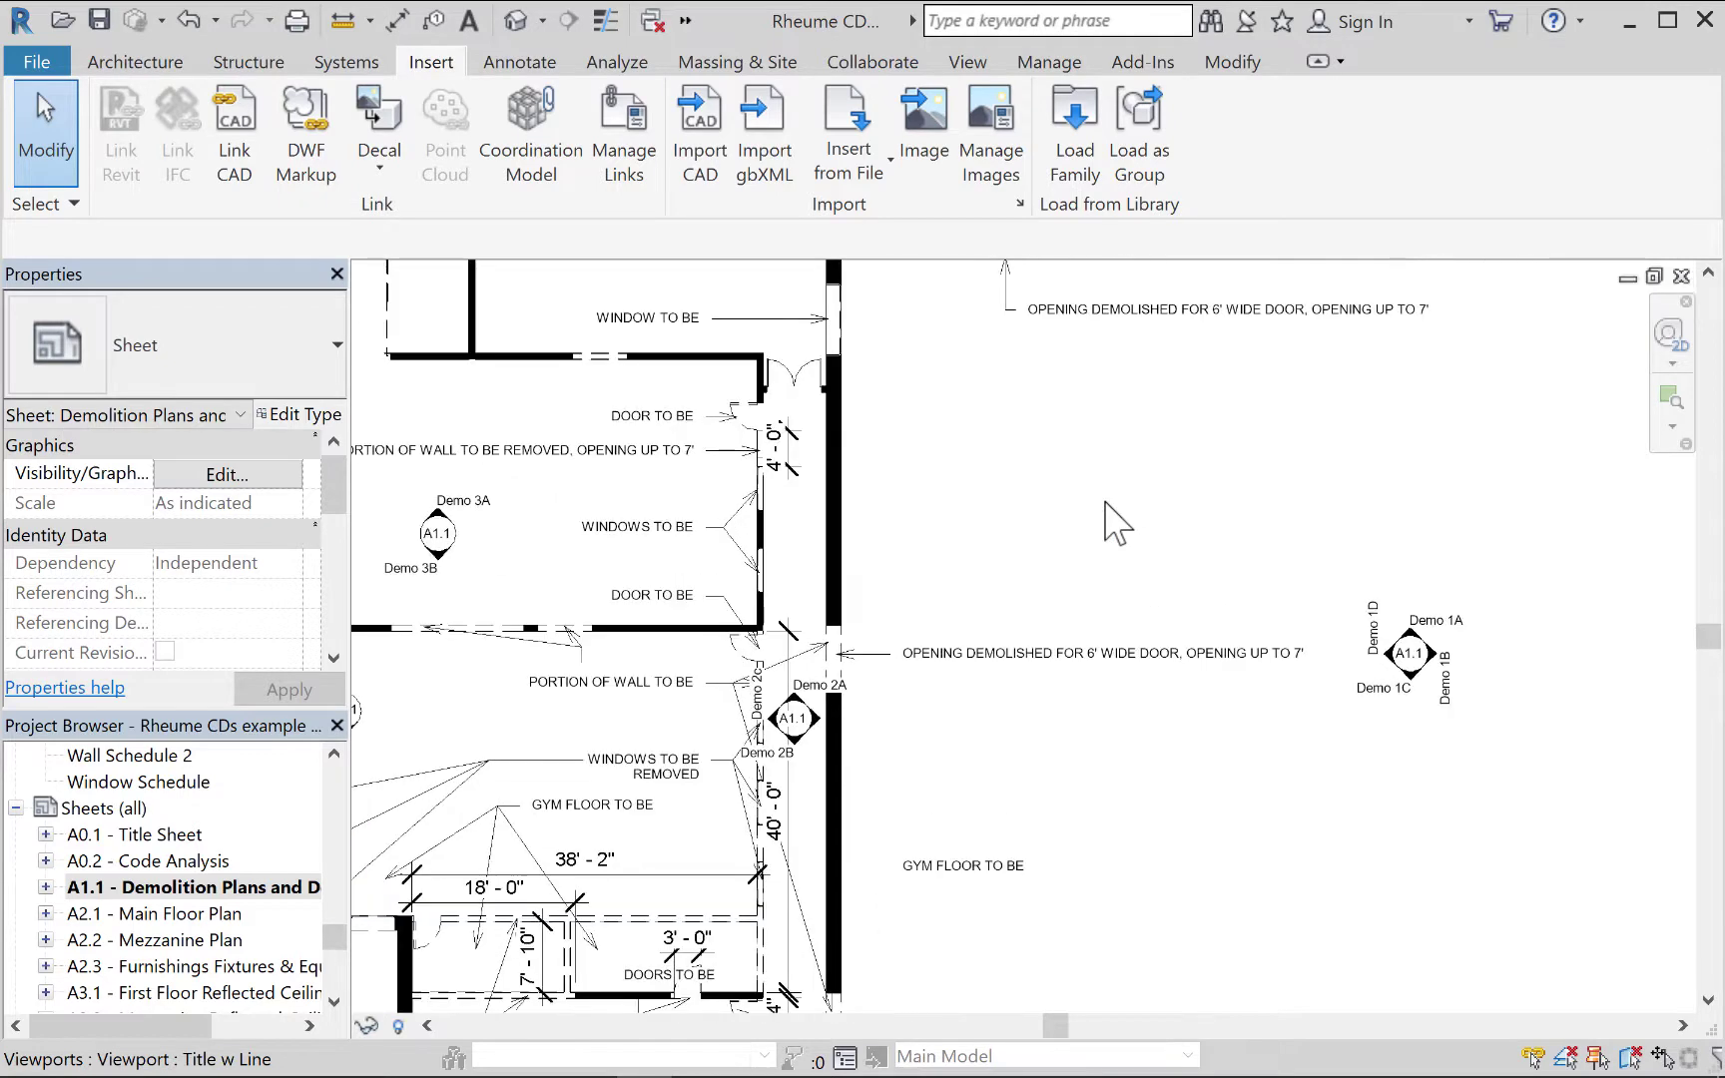
pyautogui.moveTo(1105, 502); pyautogui.dragTo(1296, 699, button='middle')
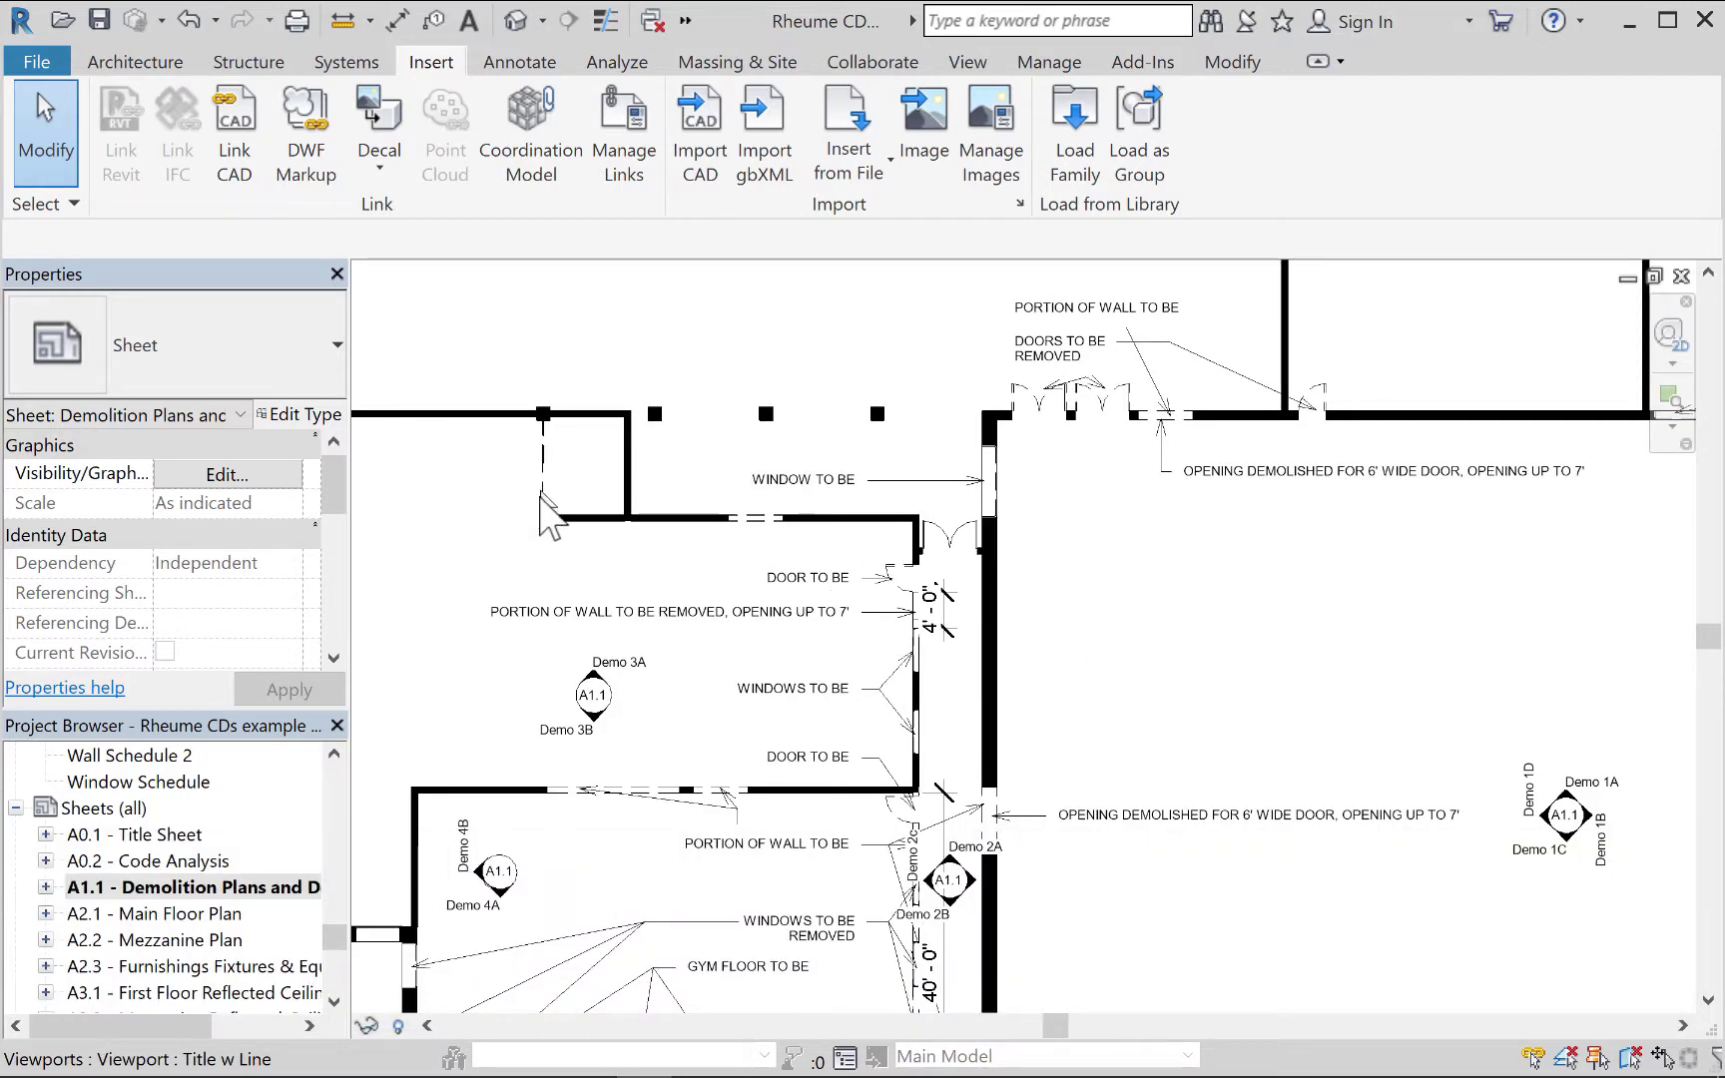
pyautogui.scroll(-1, 1064, 804)
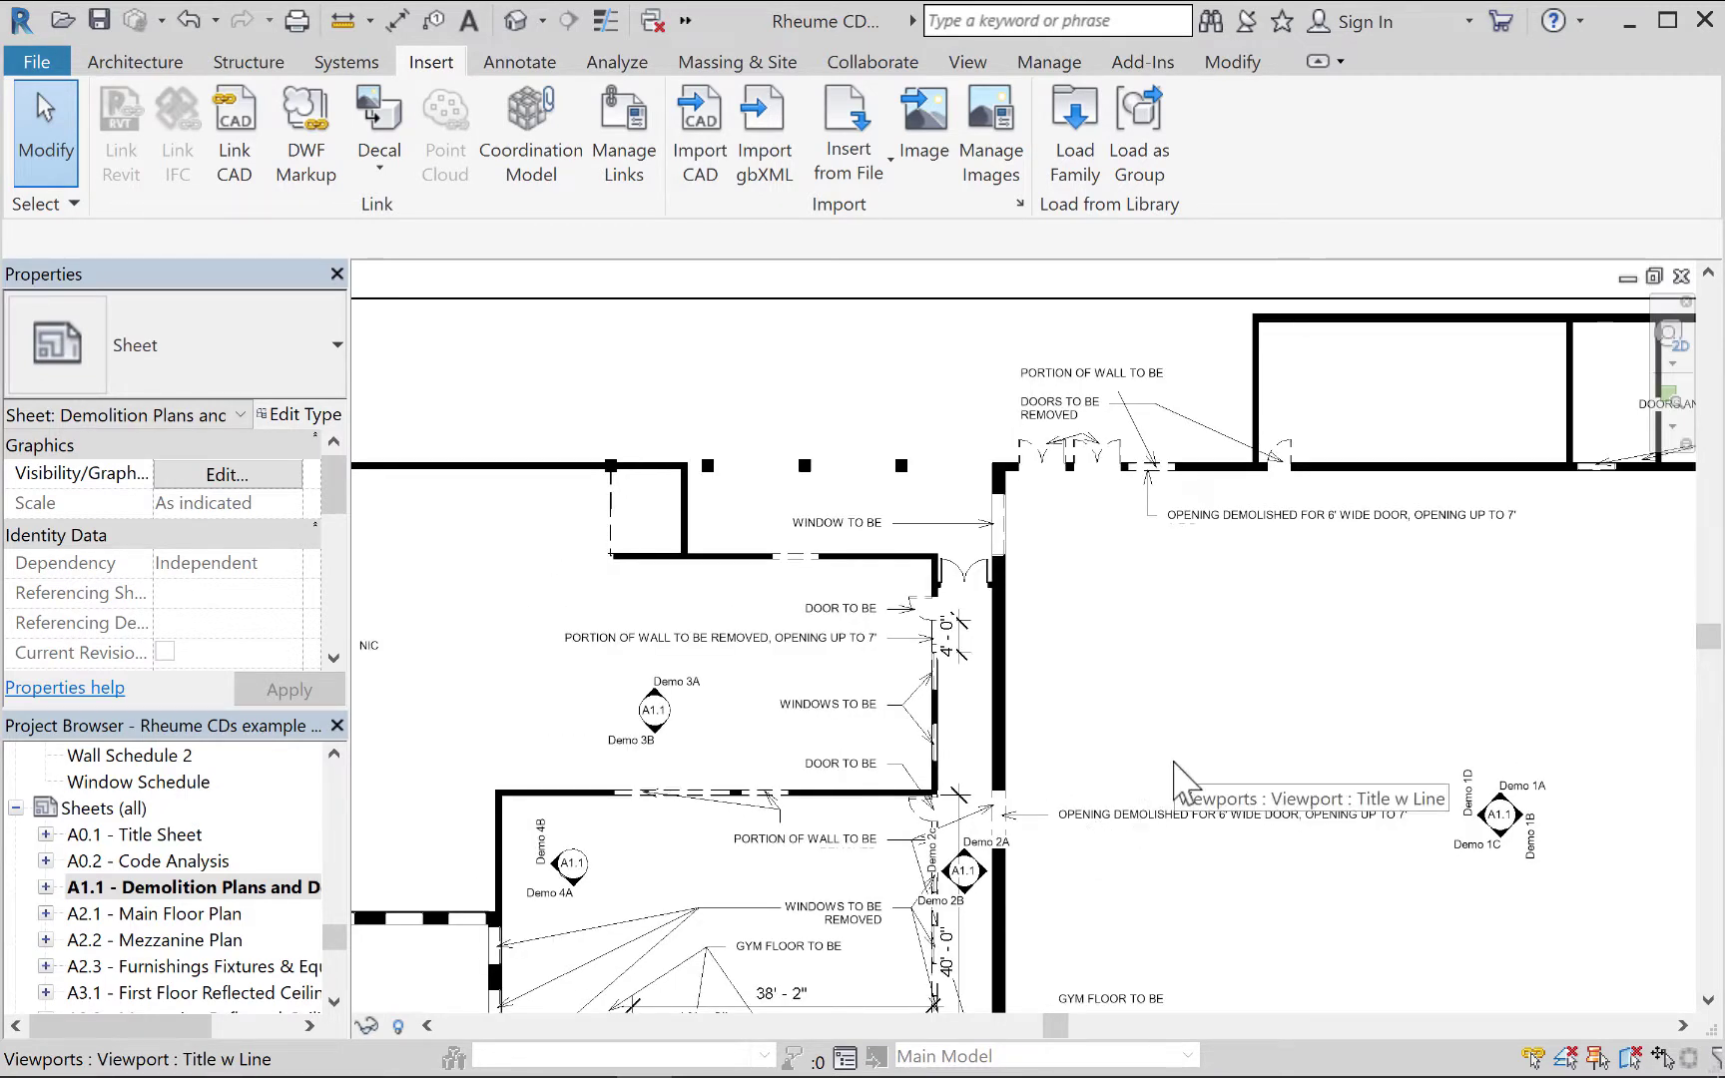
pyautogui.scroll(3, 1140, 410)
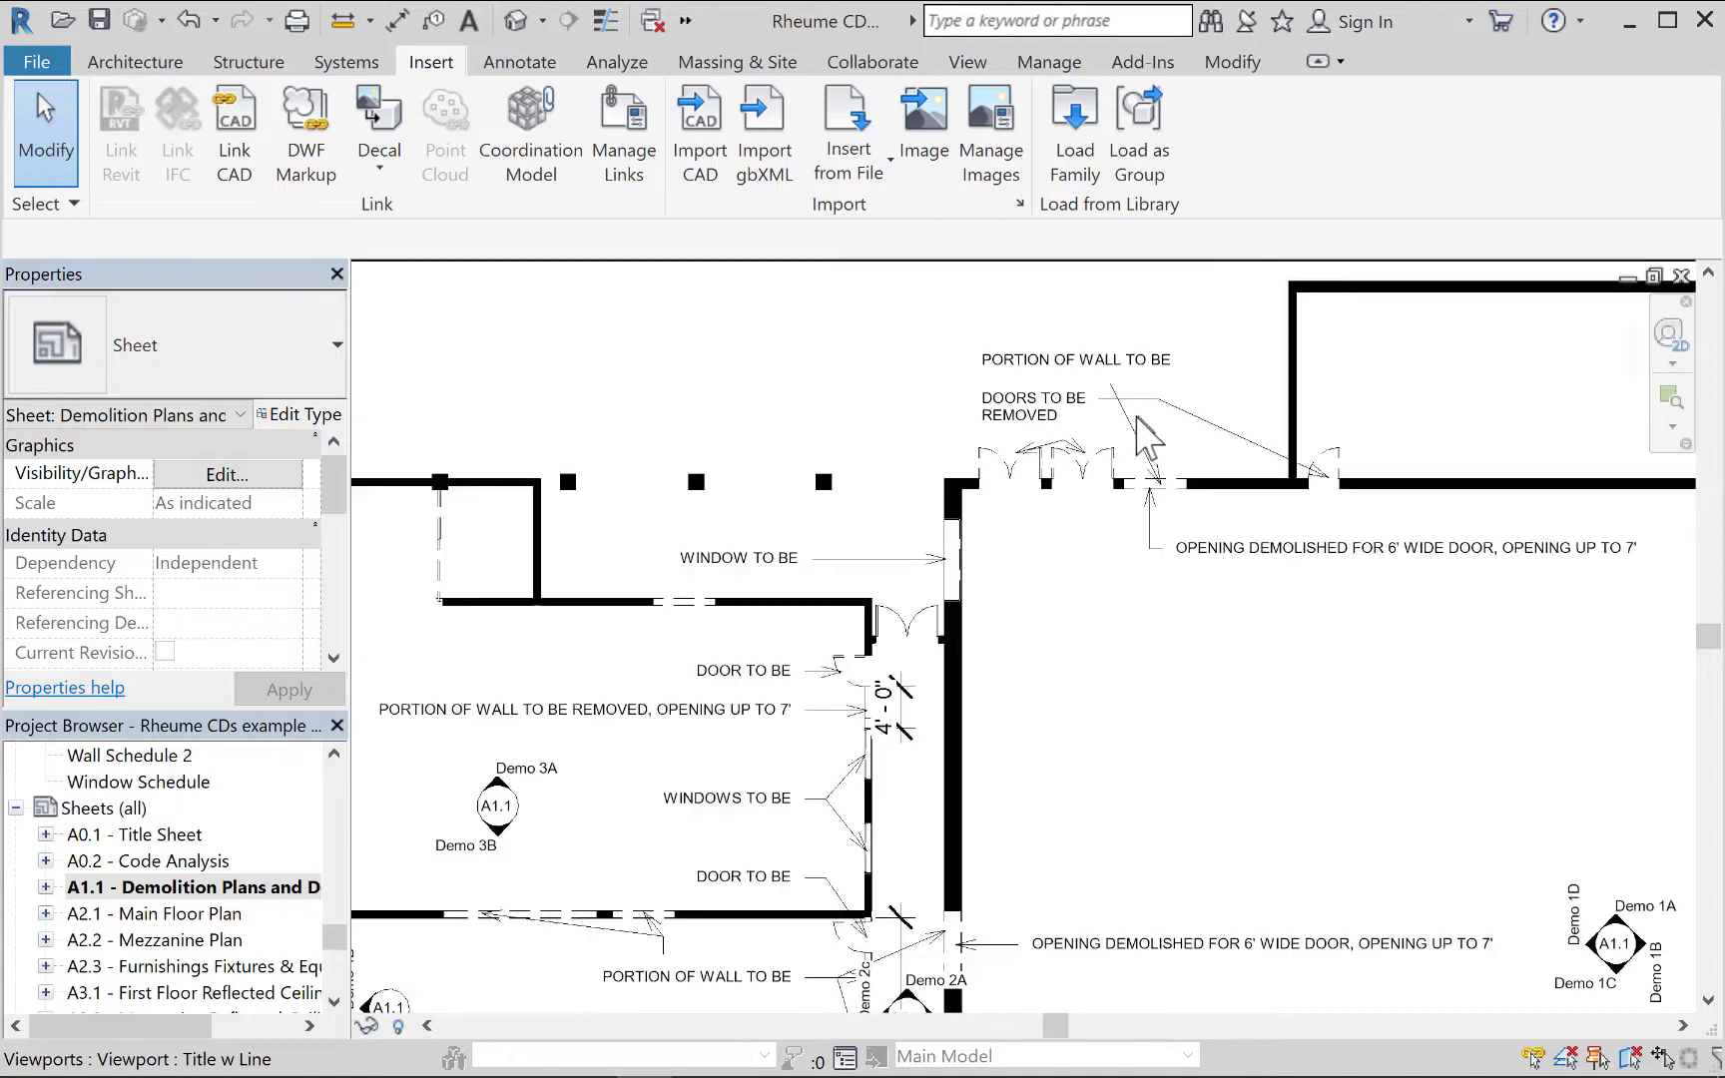
pyautogui.click(1084, 351)
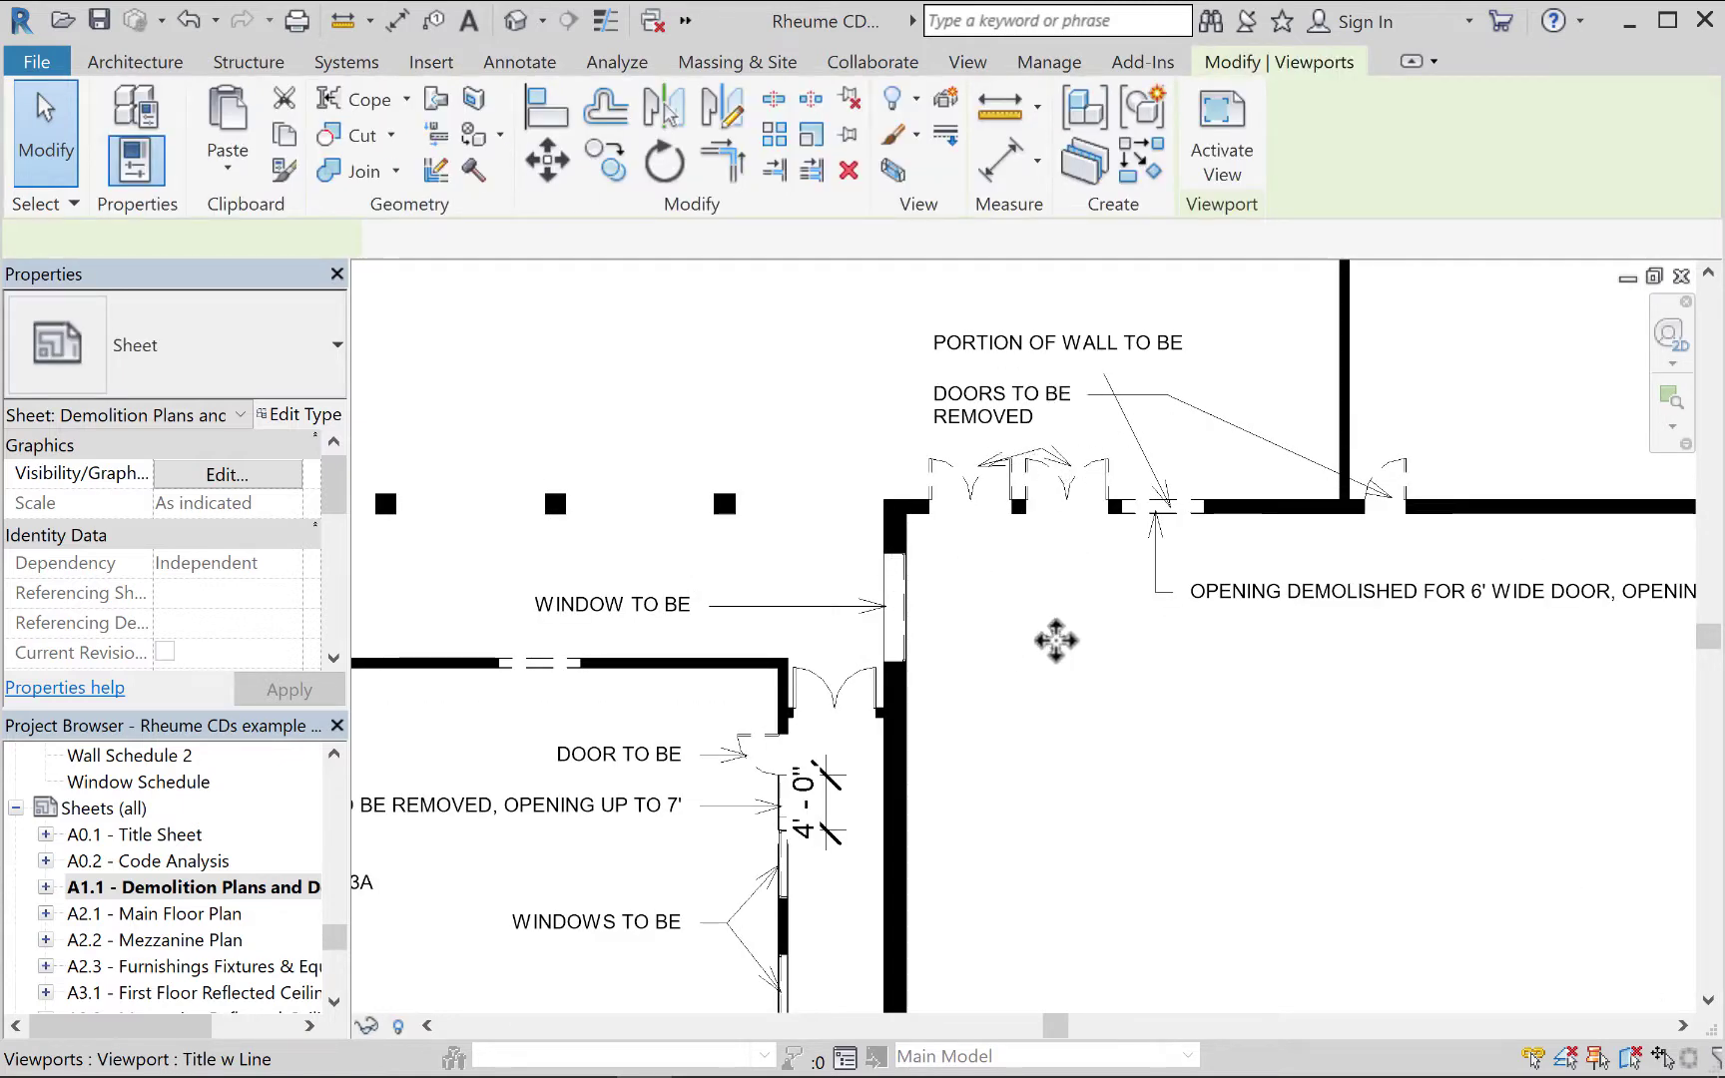
pyautogui.scroll(-3, 1078, 599)
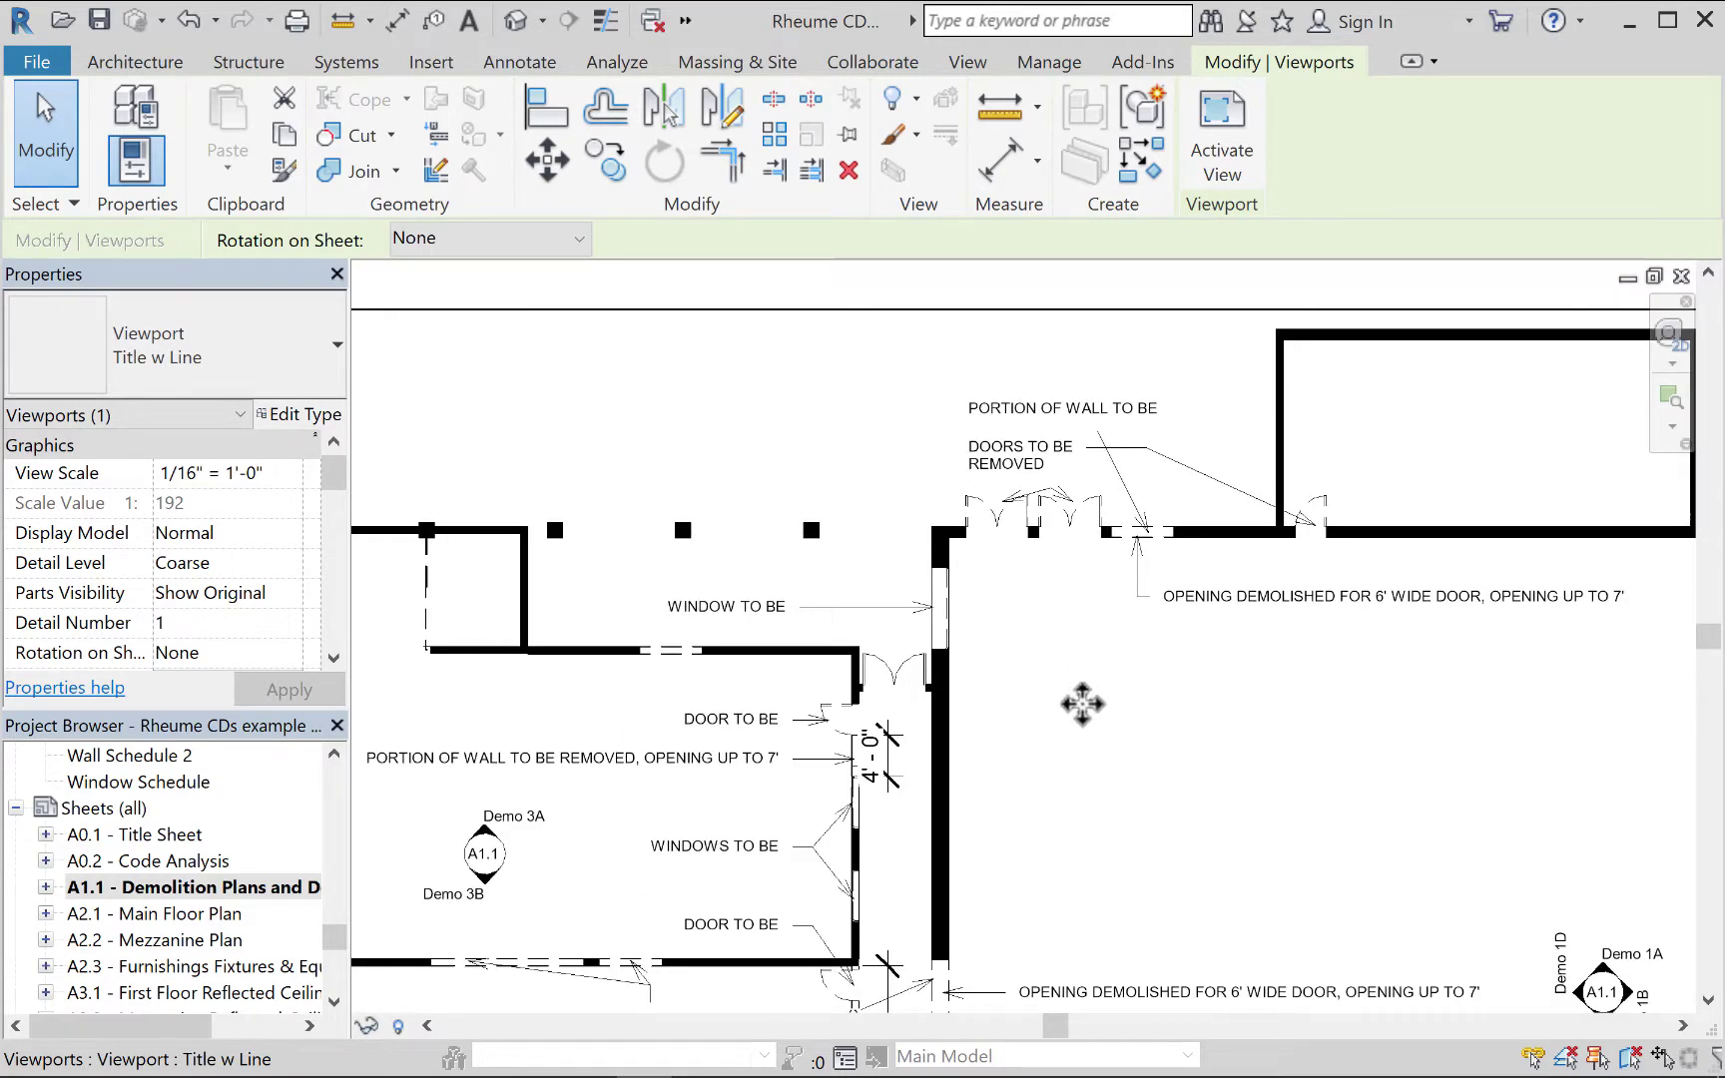
pyautogui.moveTo(1248, 805); pyautogui.dragTo(1060, 822, button='middle')
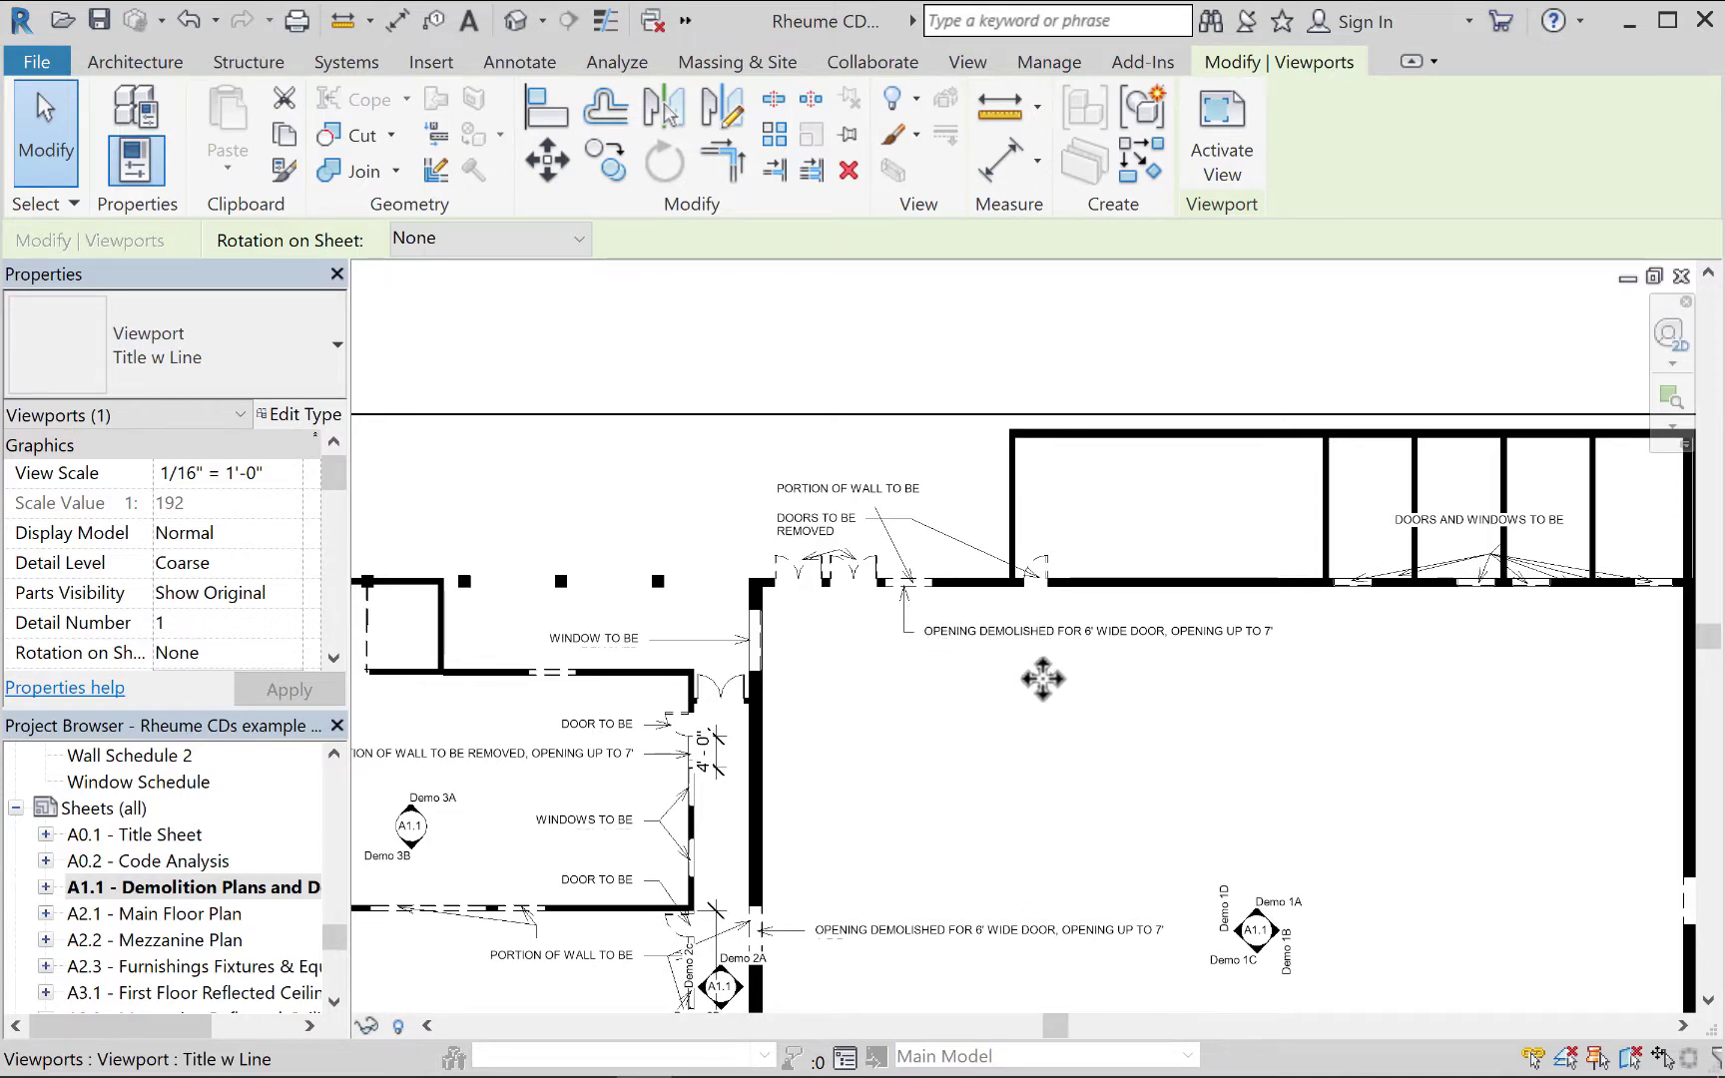
pyautogui.moveTo(1030, 732)
pyautogui.mouseDown(button='middle')
pyautogui.moveTo(1086, 743)
pyautogui.moveTo(1144, 682)
pyautogui.moveTo(1148, 639)
pyautogui.mouseUp(button='middle')
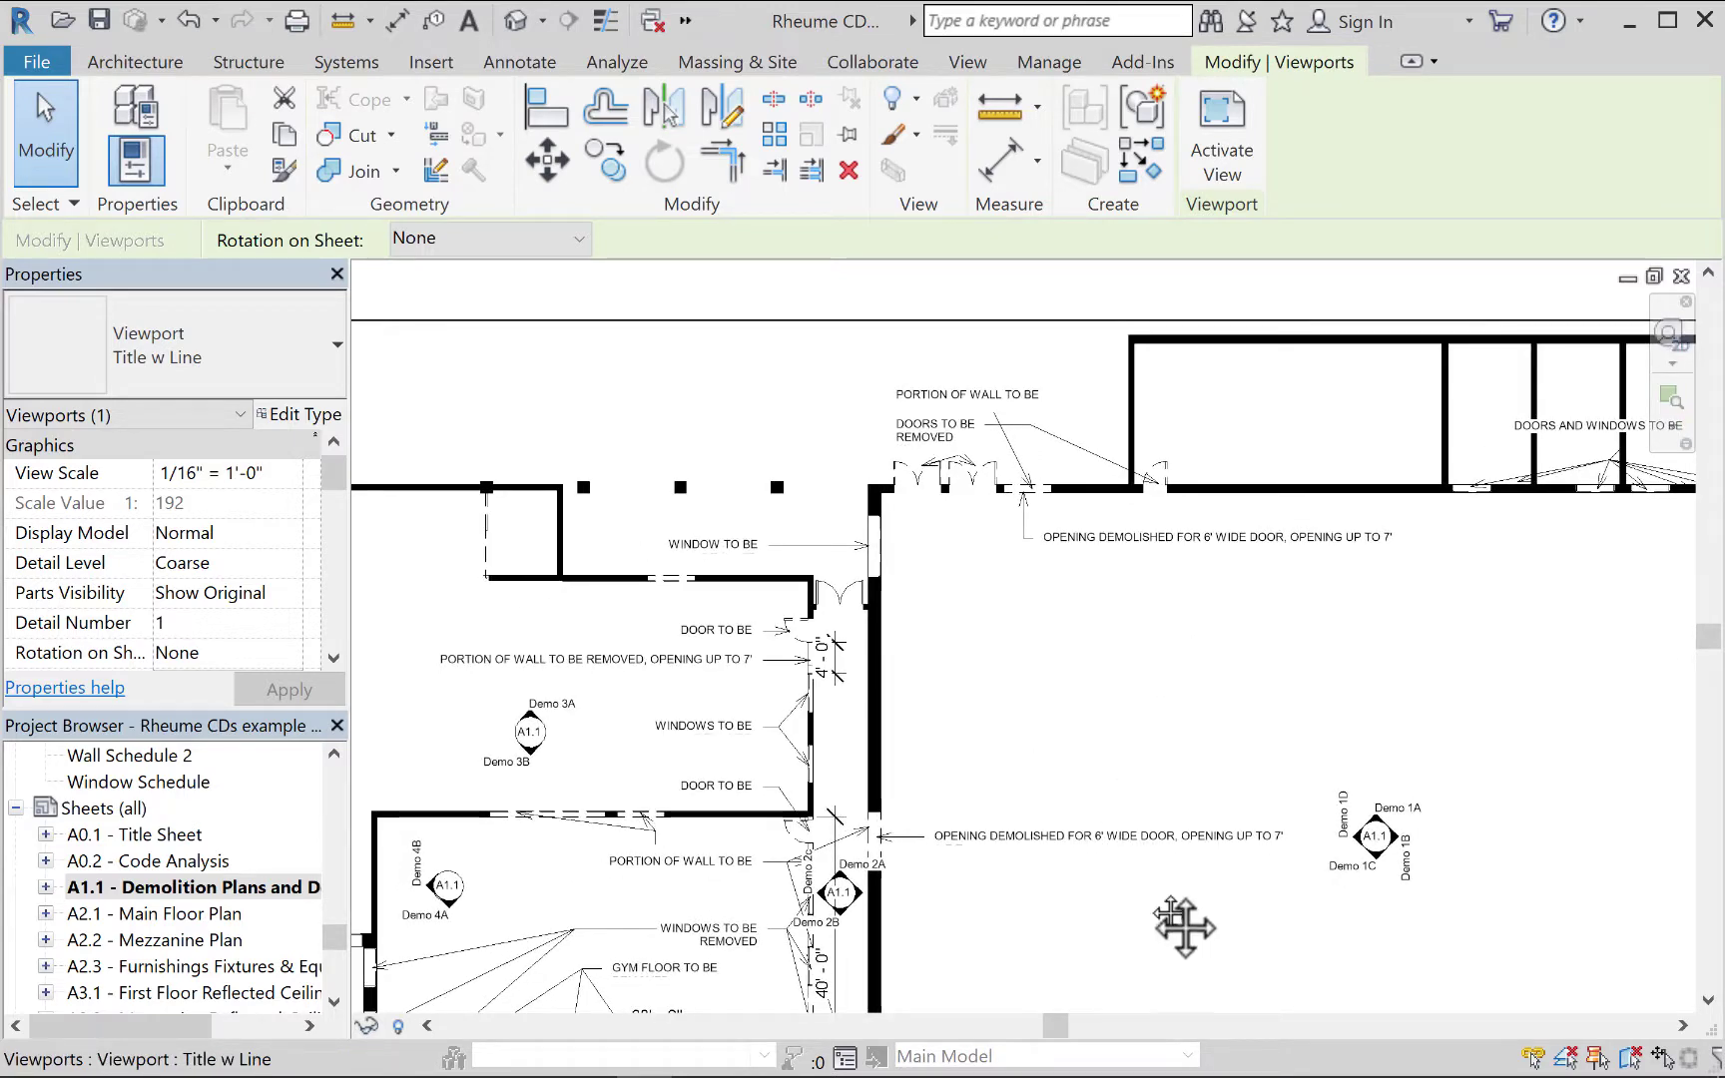
pyautogui.moveTo(1200, 877); pyautogui.dragTo(1318, 644, button='middle')
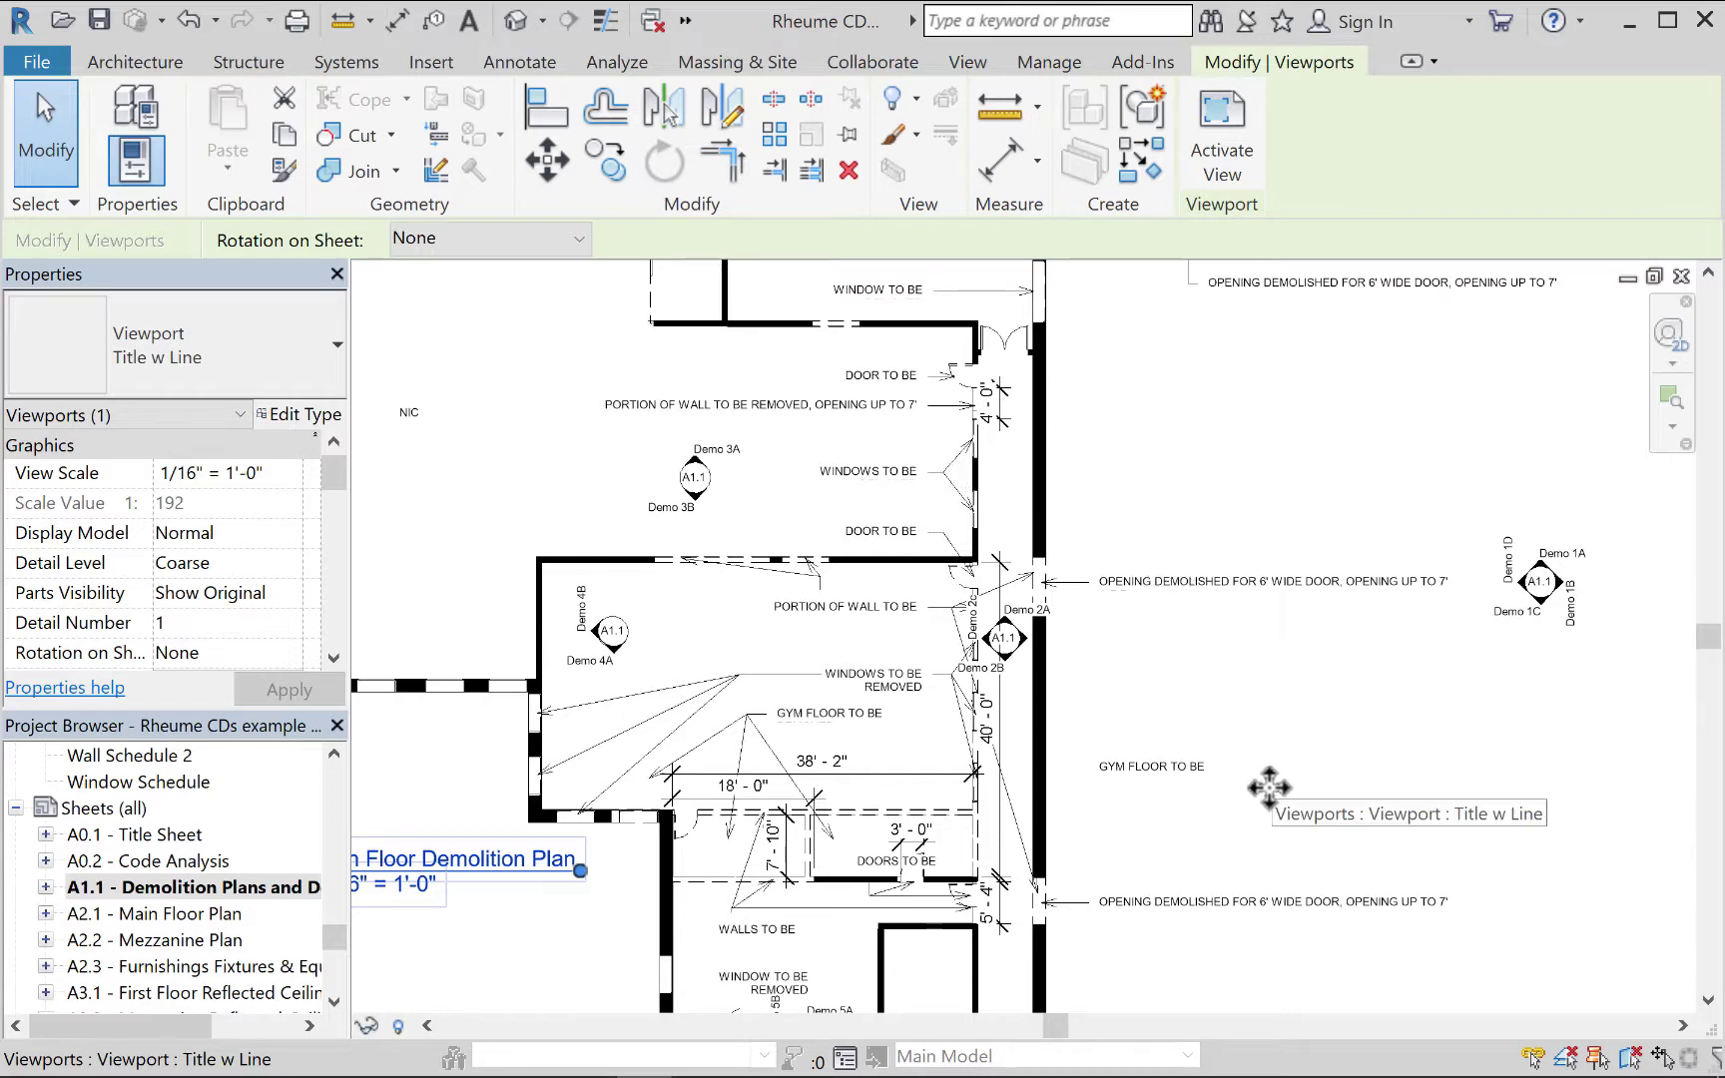
# Examine the symbols and numbered removal notes in the Demolition Legend below the plan, and select its viewport.
pyautogui.scroll(-5, 1260, 794)
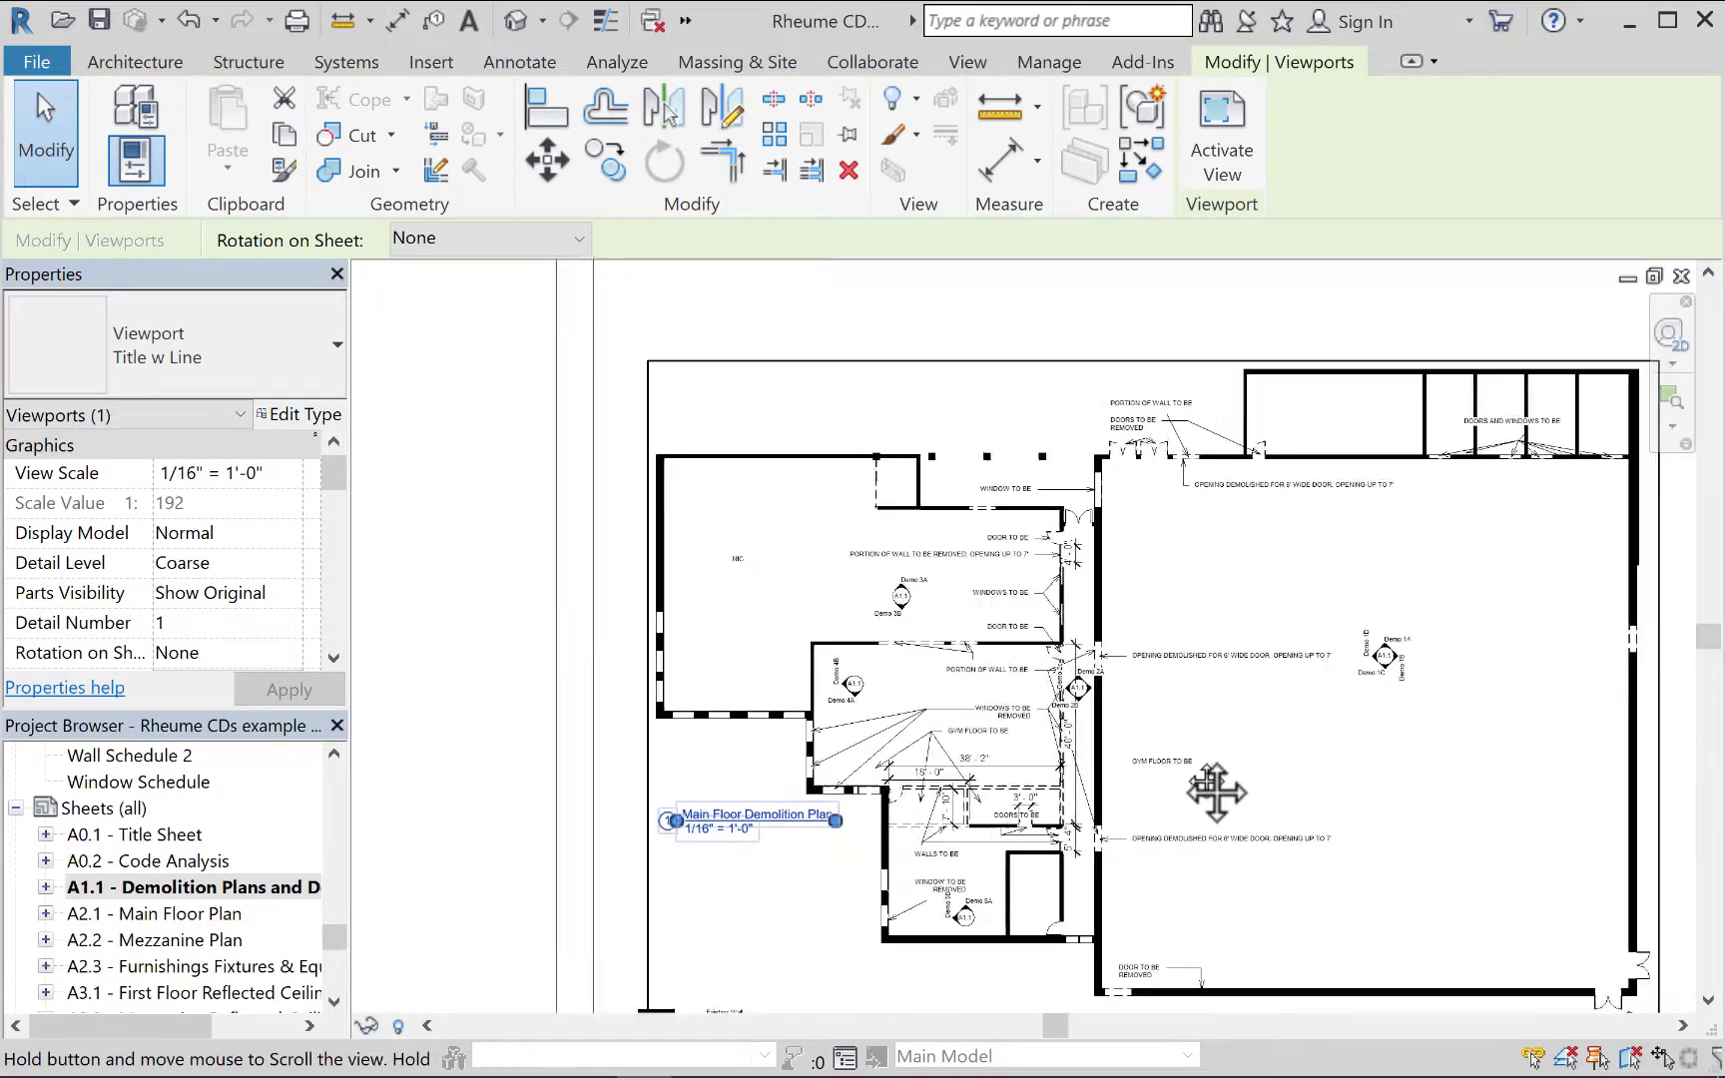
pyautogui.moveTo(1216, 792); pyautogui.dragTo(1171, 597, button='middle')
pyautogui.scroll(-1, 1150, 583)
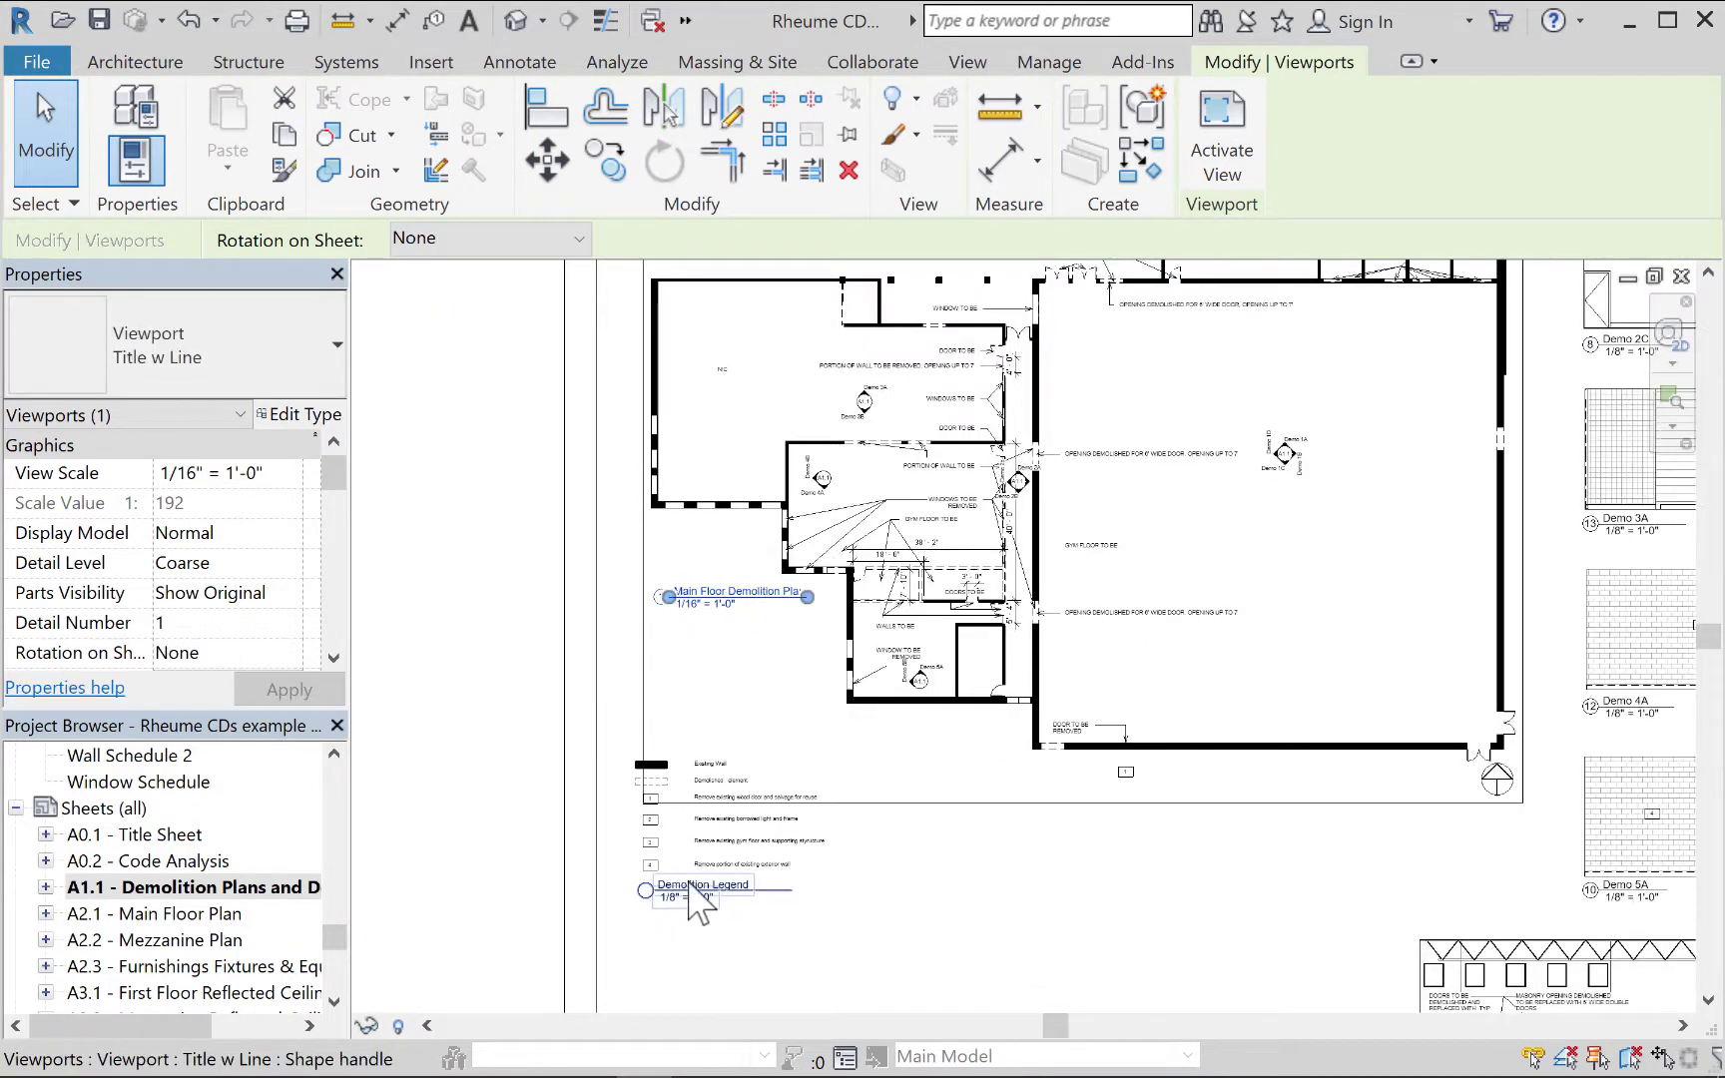
pyautogui.scroll(-2, 689, 894)
pyautogui.scroll(2, 704, 884)
pyautogui.scroll(3, 696, 866)
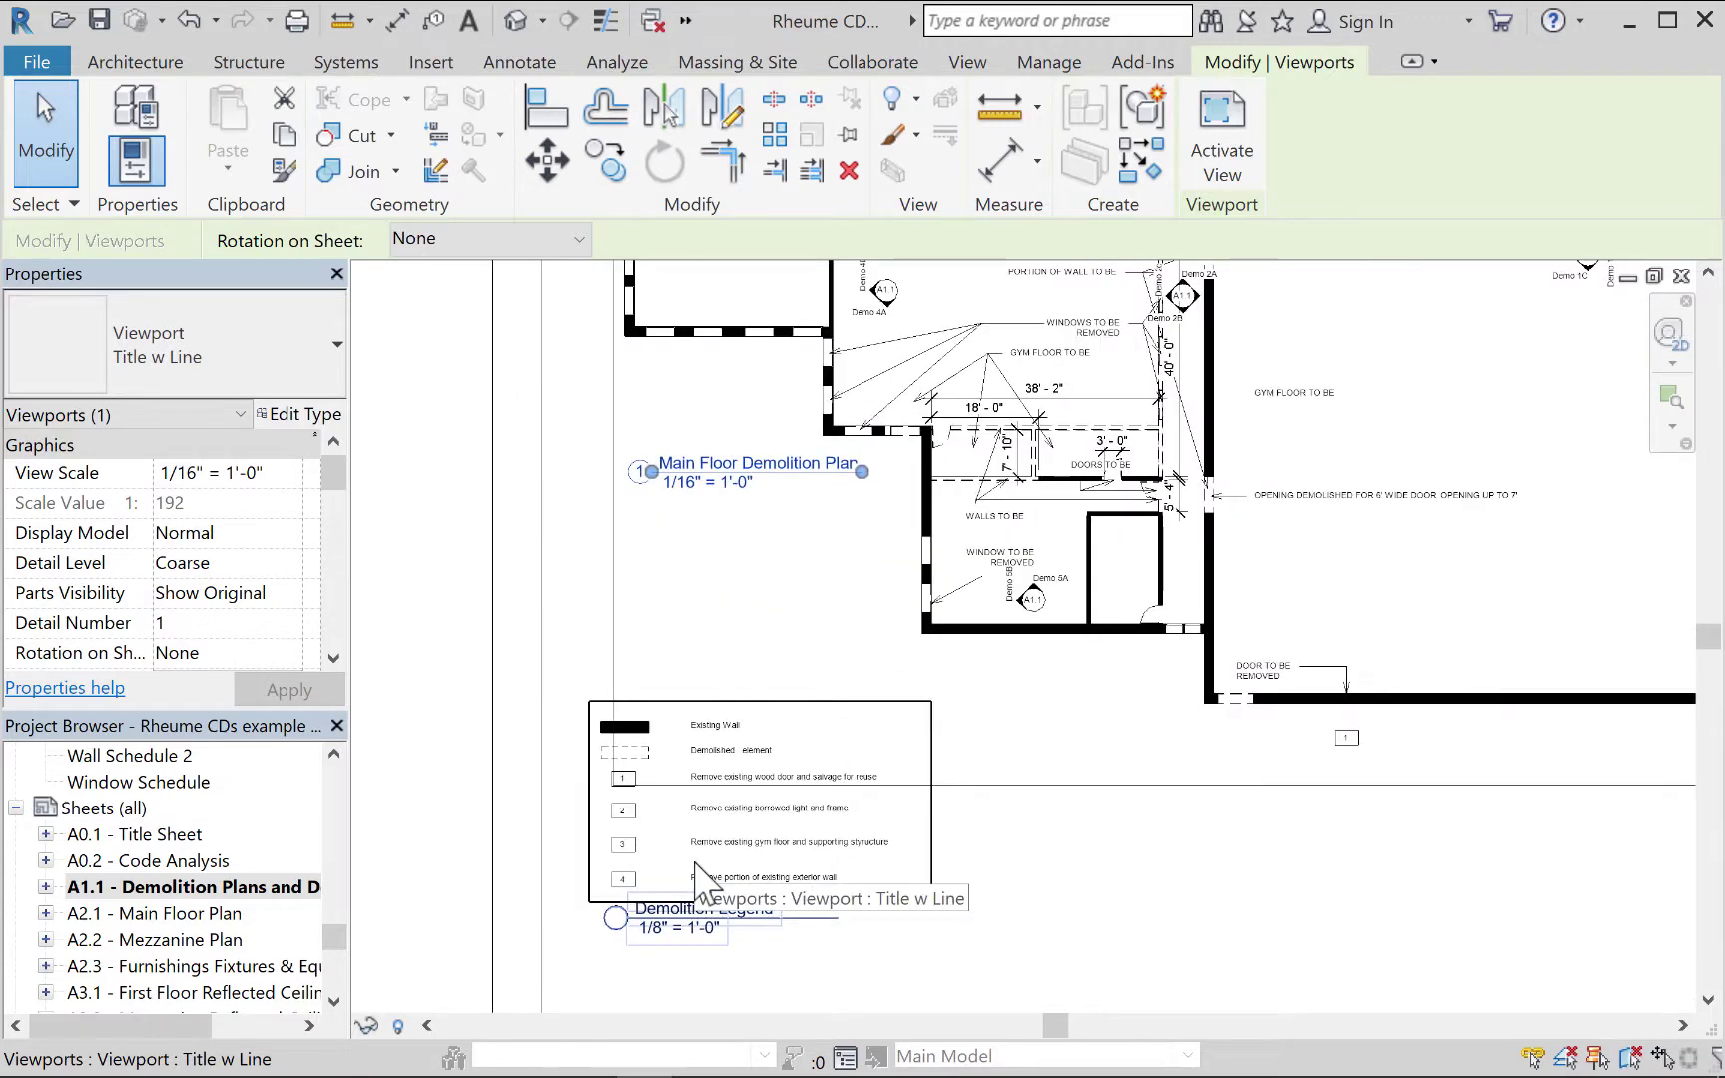
pyautogui.scroll(2, 696, 848)
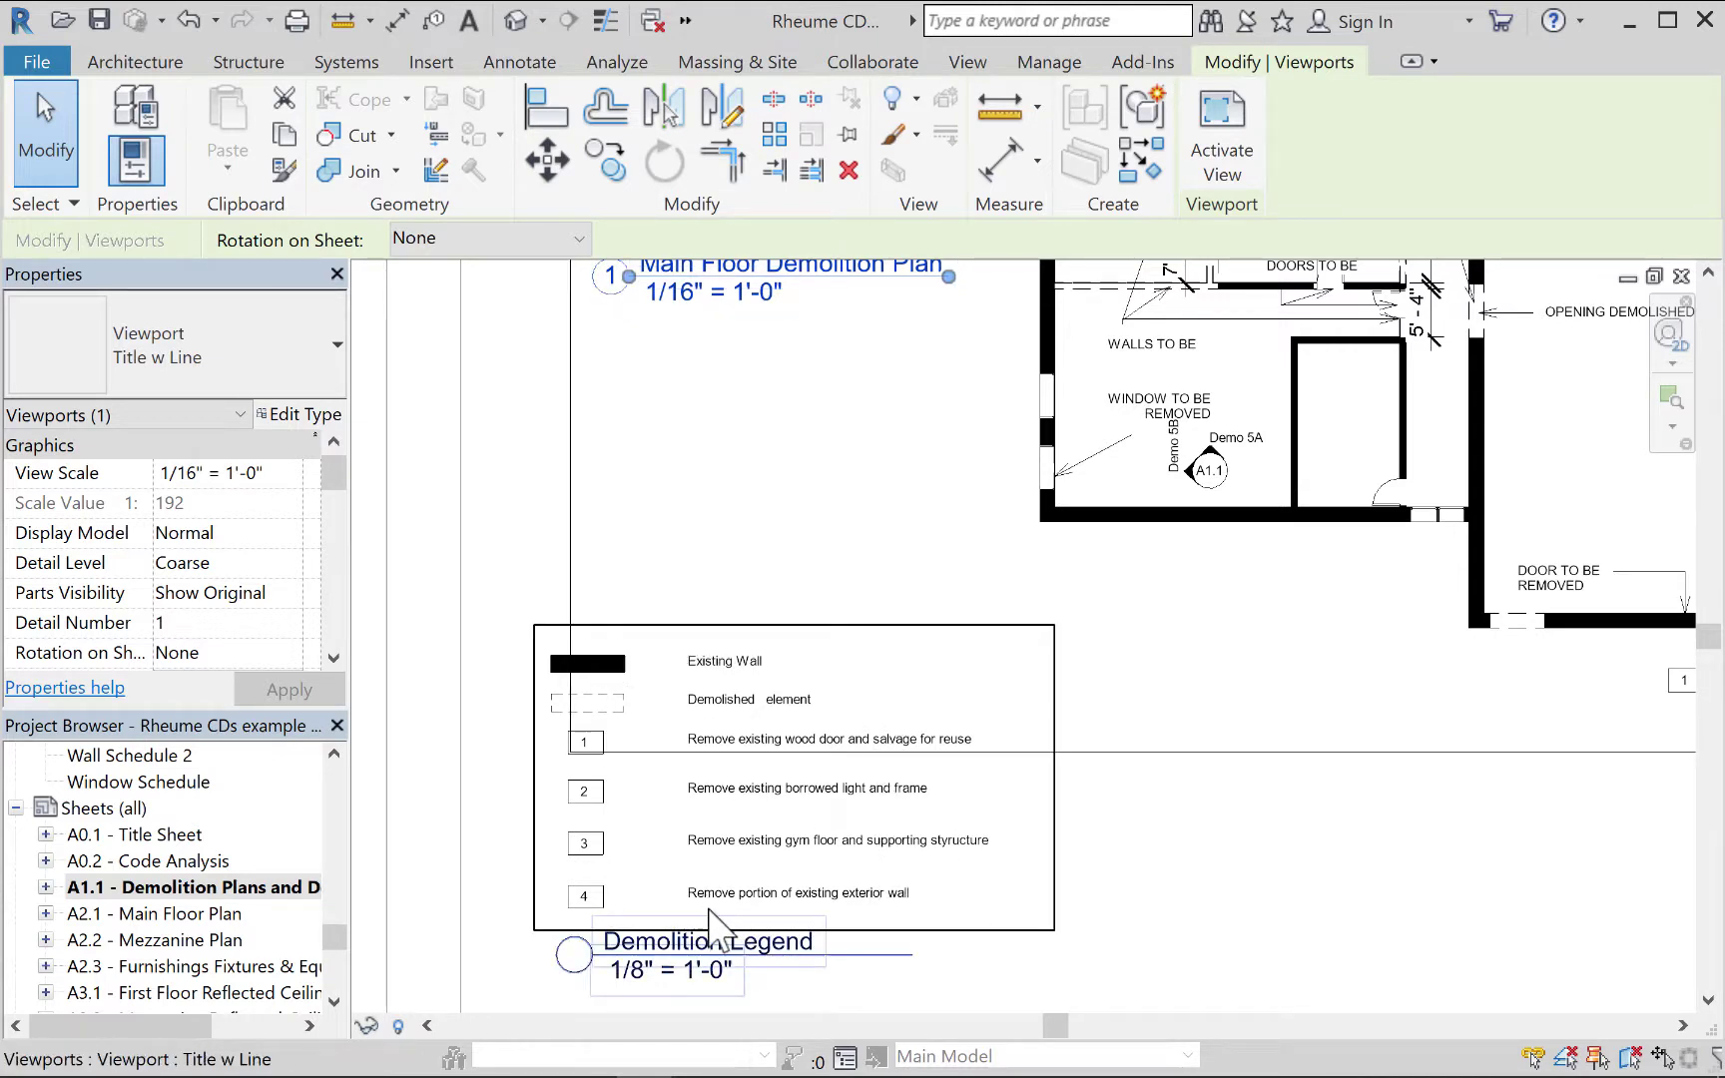
pyautogui.click(709, 914)
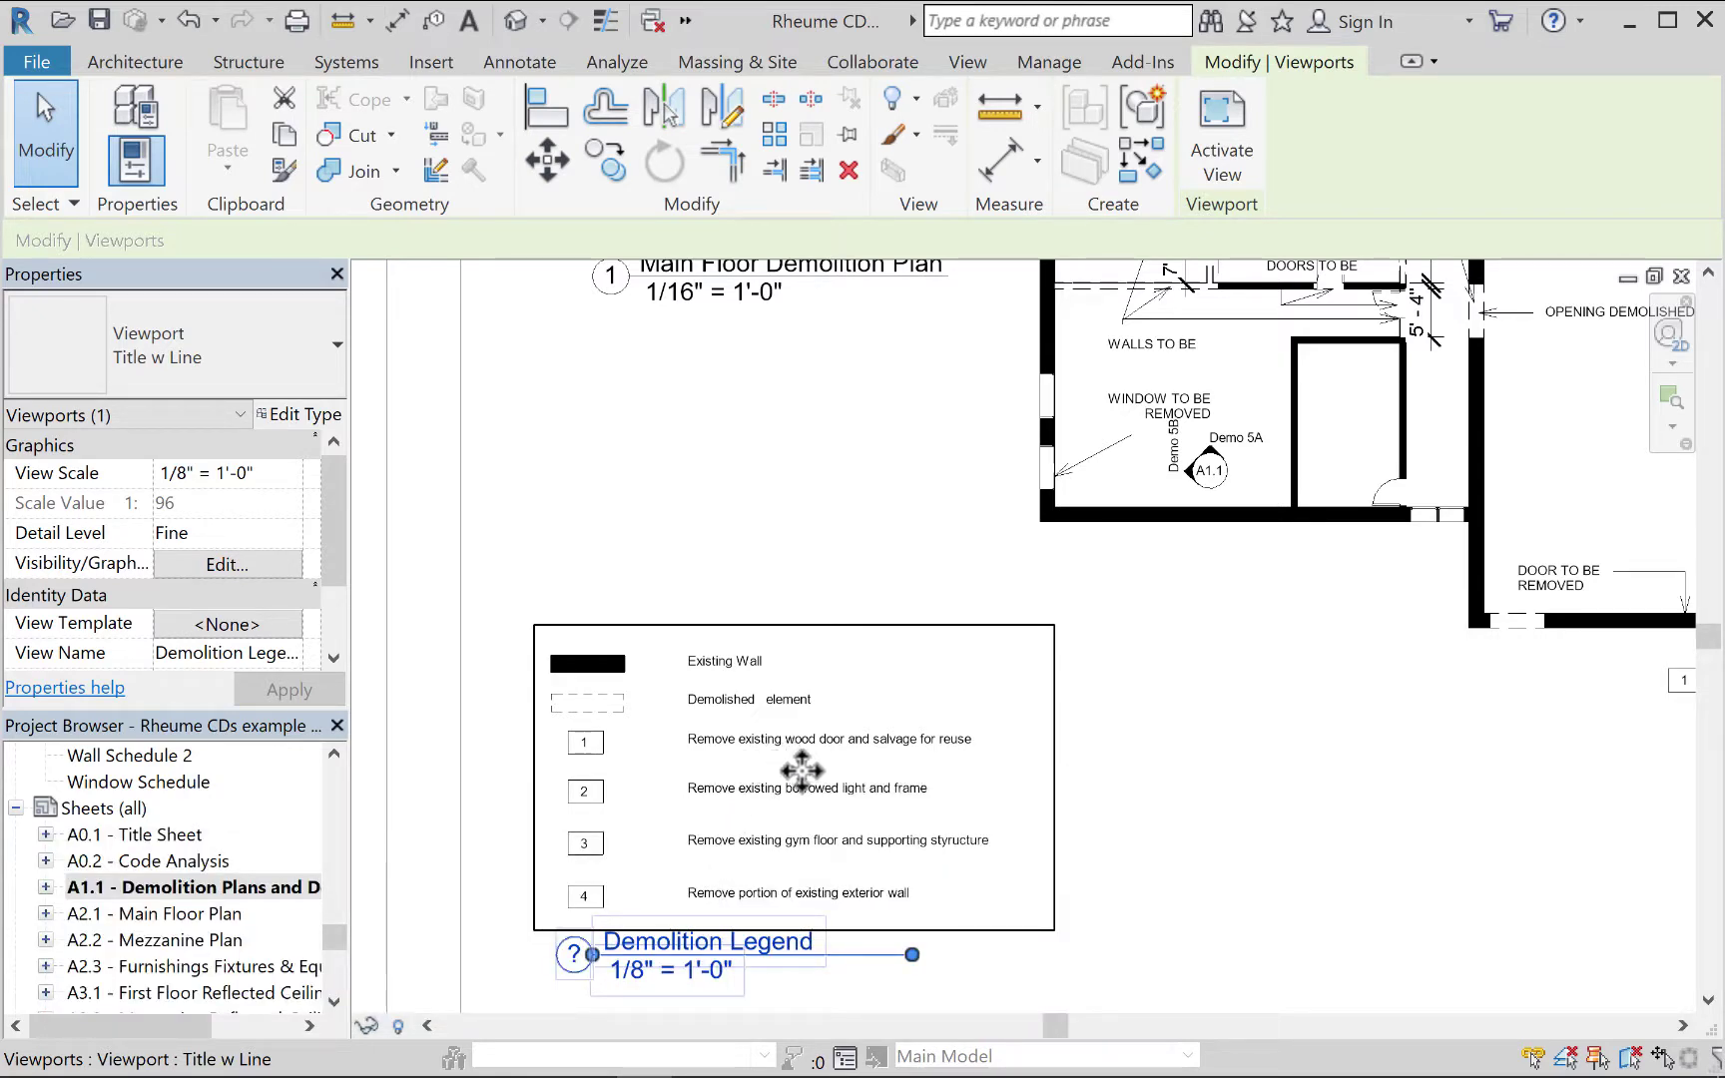
pyautogui.scroll(-2, 859, 783)
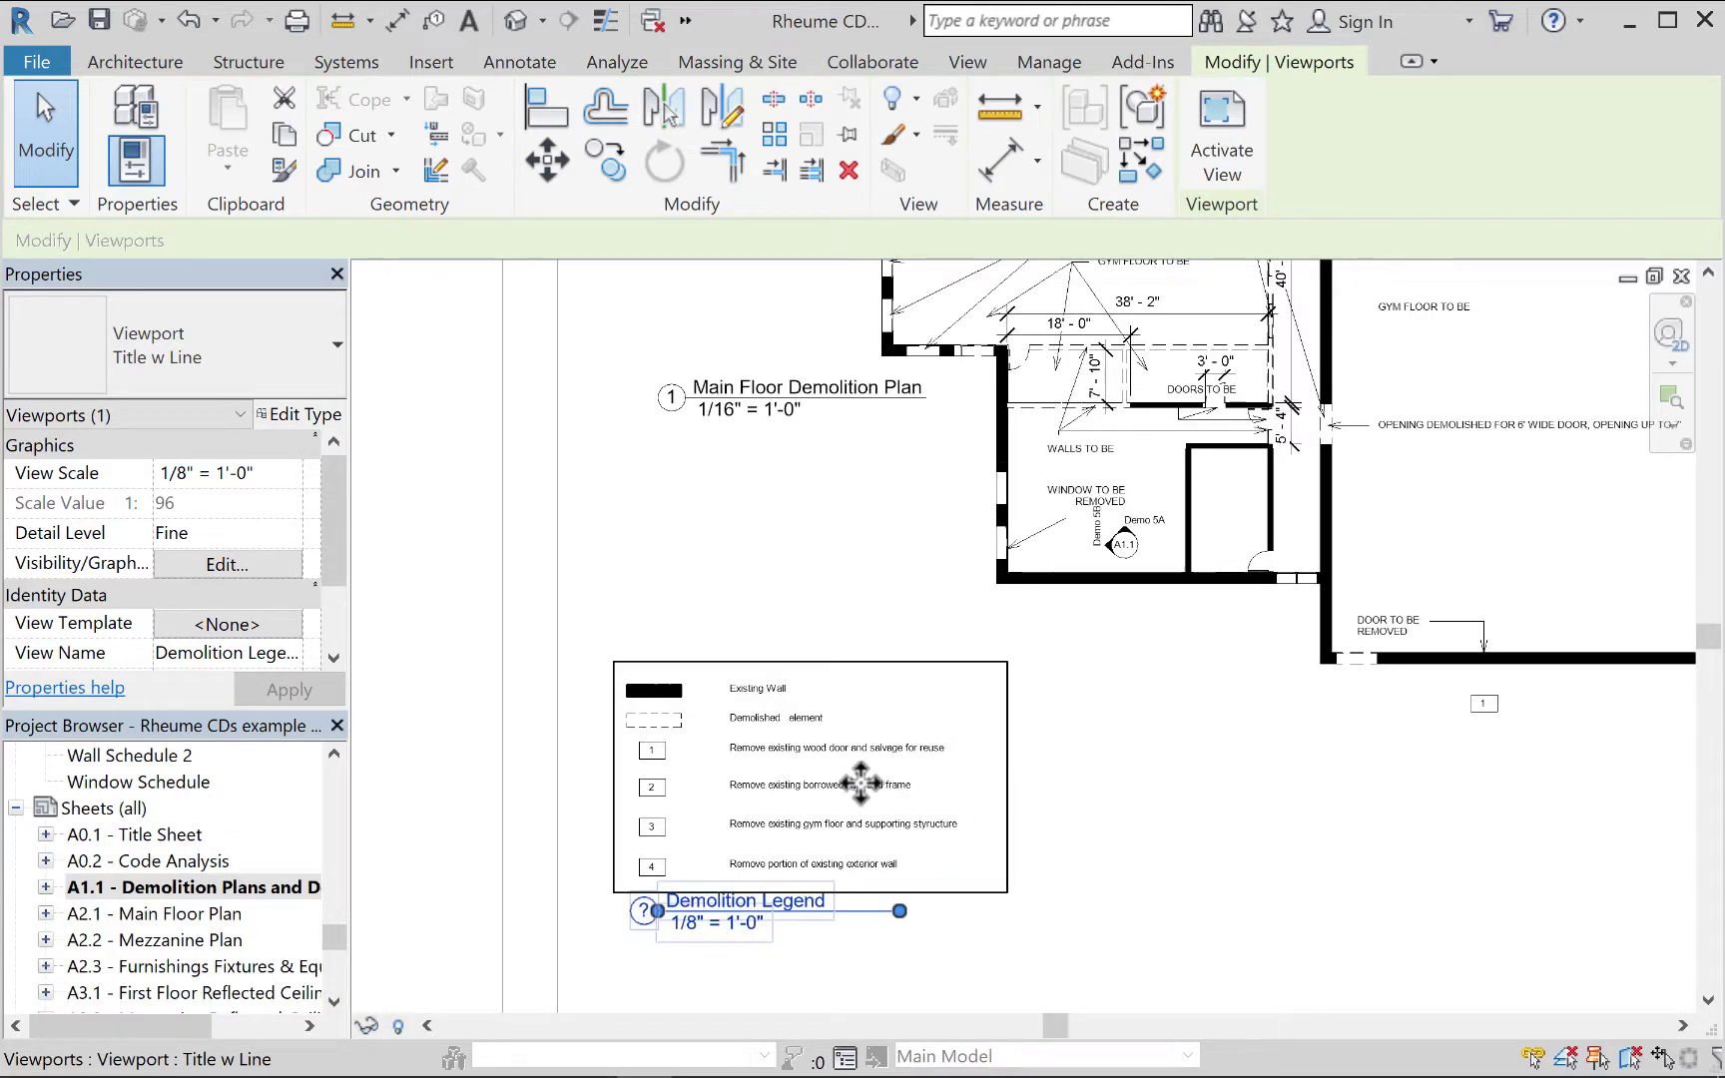
pyautogui.scroll(-2, 860, 785)
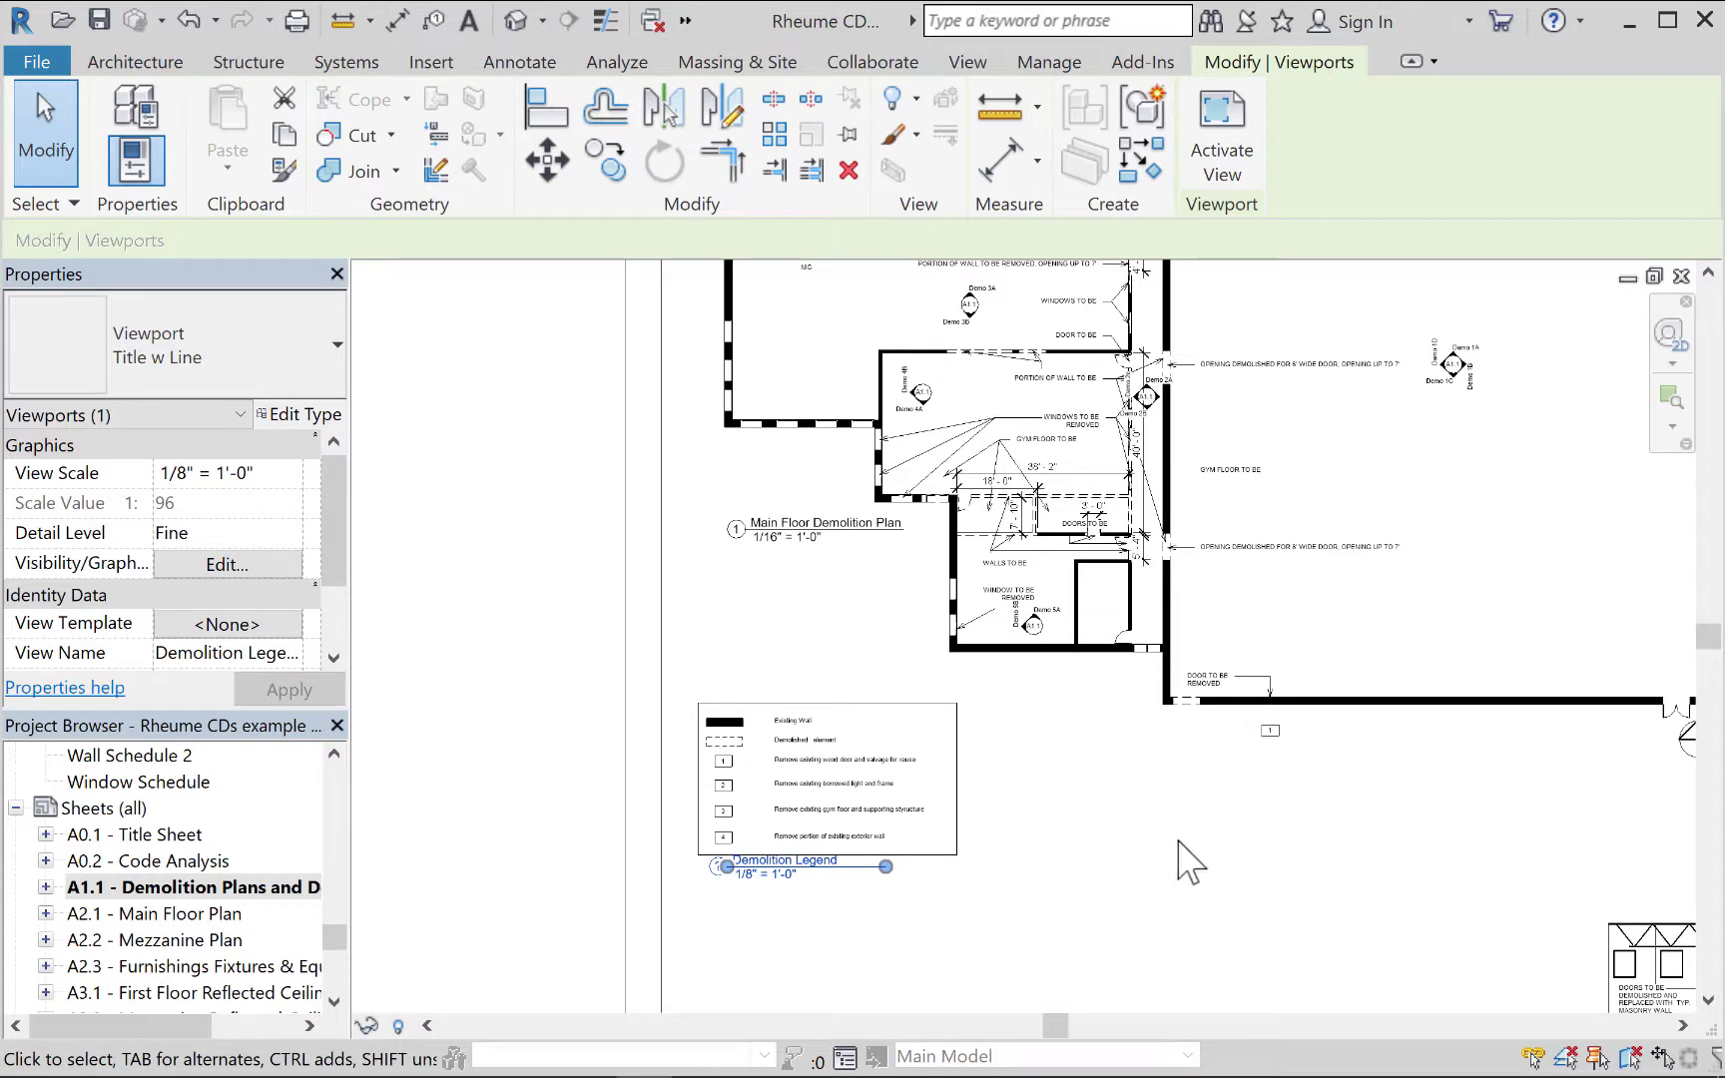
# Examine the elevation marker for Demo 1A to 1D in the gym area of the demolition plan.
pyautogui.scroll(-3, 1188, 867)
pyautogui.moveTo(1188, 869); pyautogui.dragTo(970, 878, button='middle')
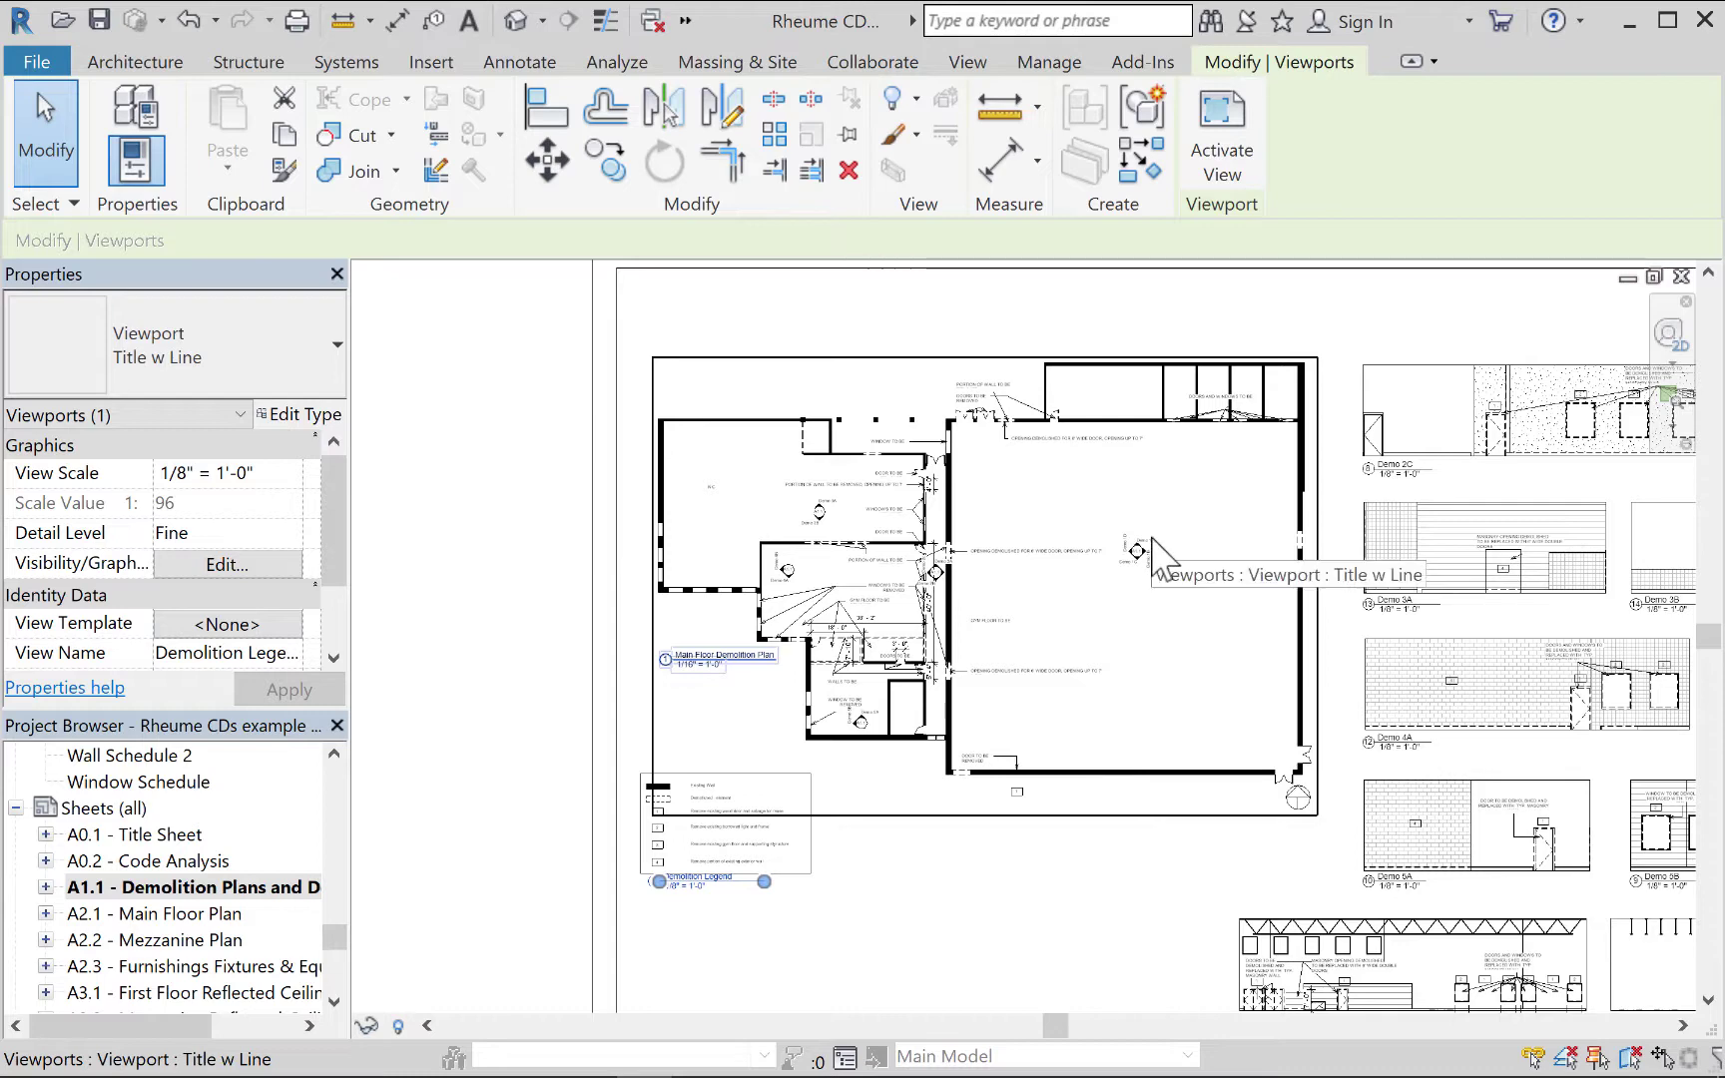
pyautogui.scroll(1, 1150, 526)
pyautogui.scroll(8, 1145, 518)
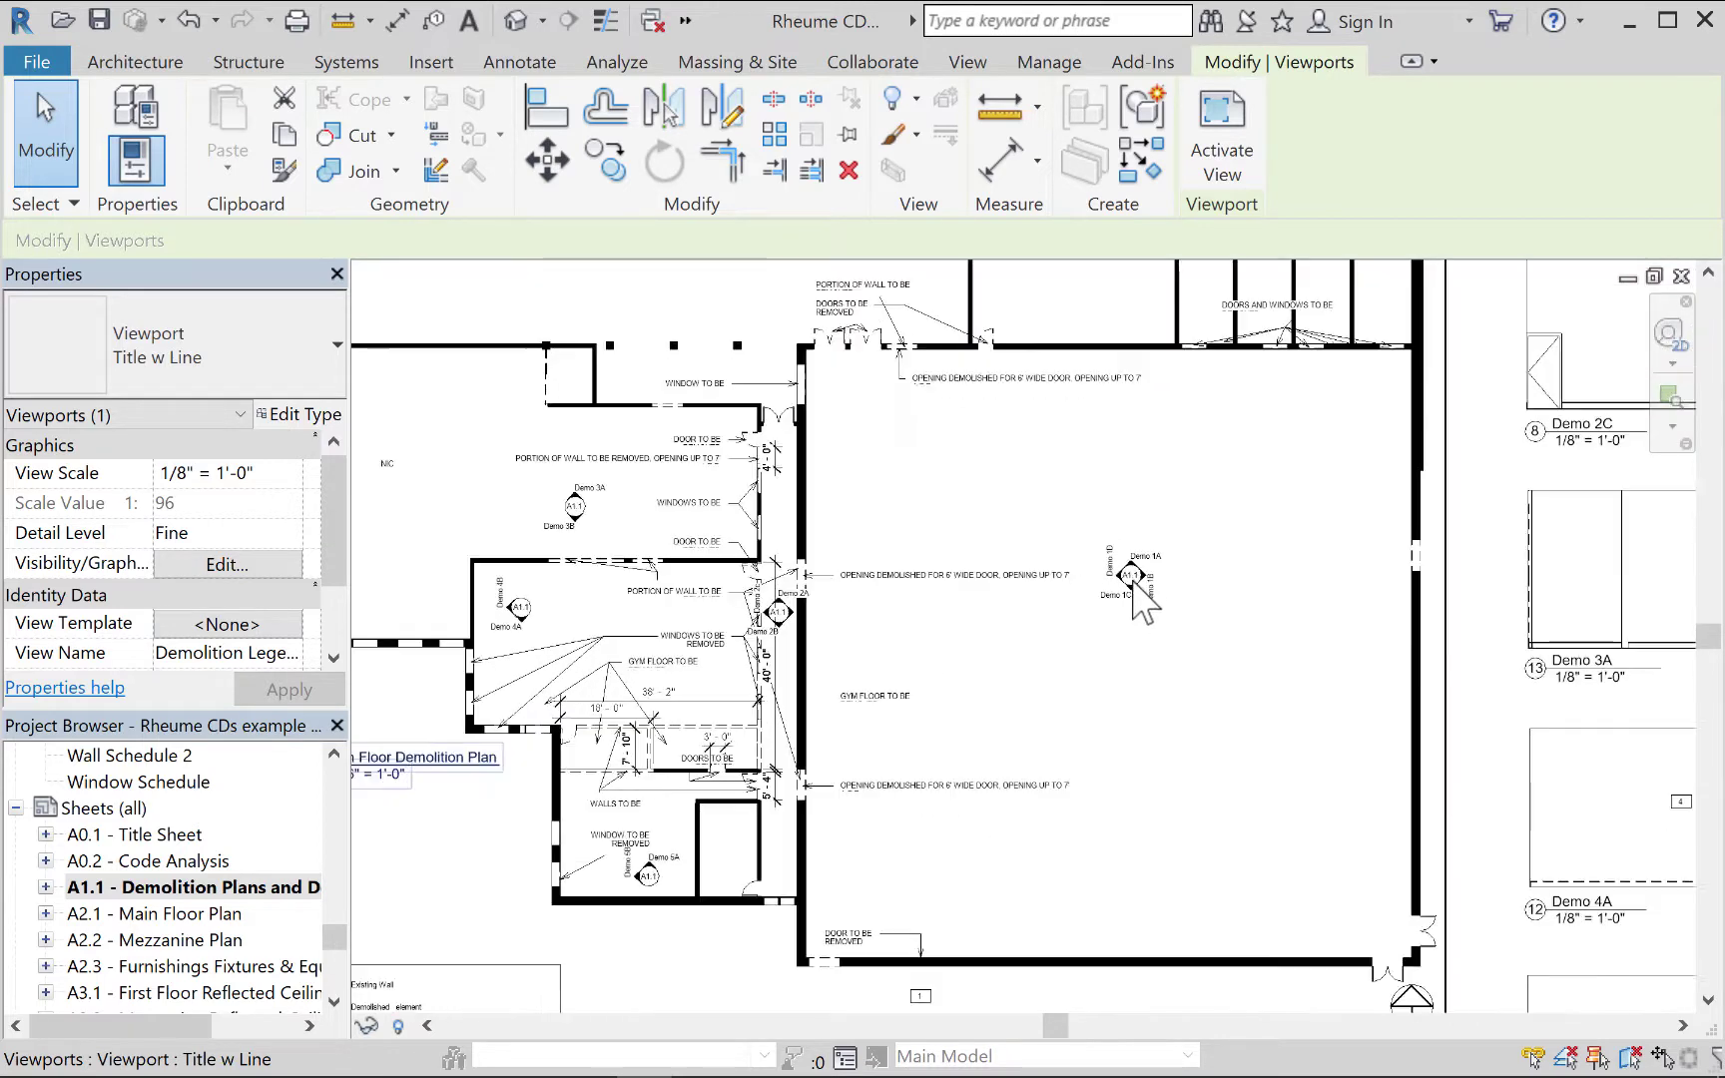
pyautogui.scroll(1, 1142, 600)
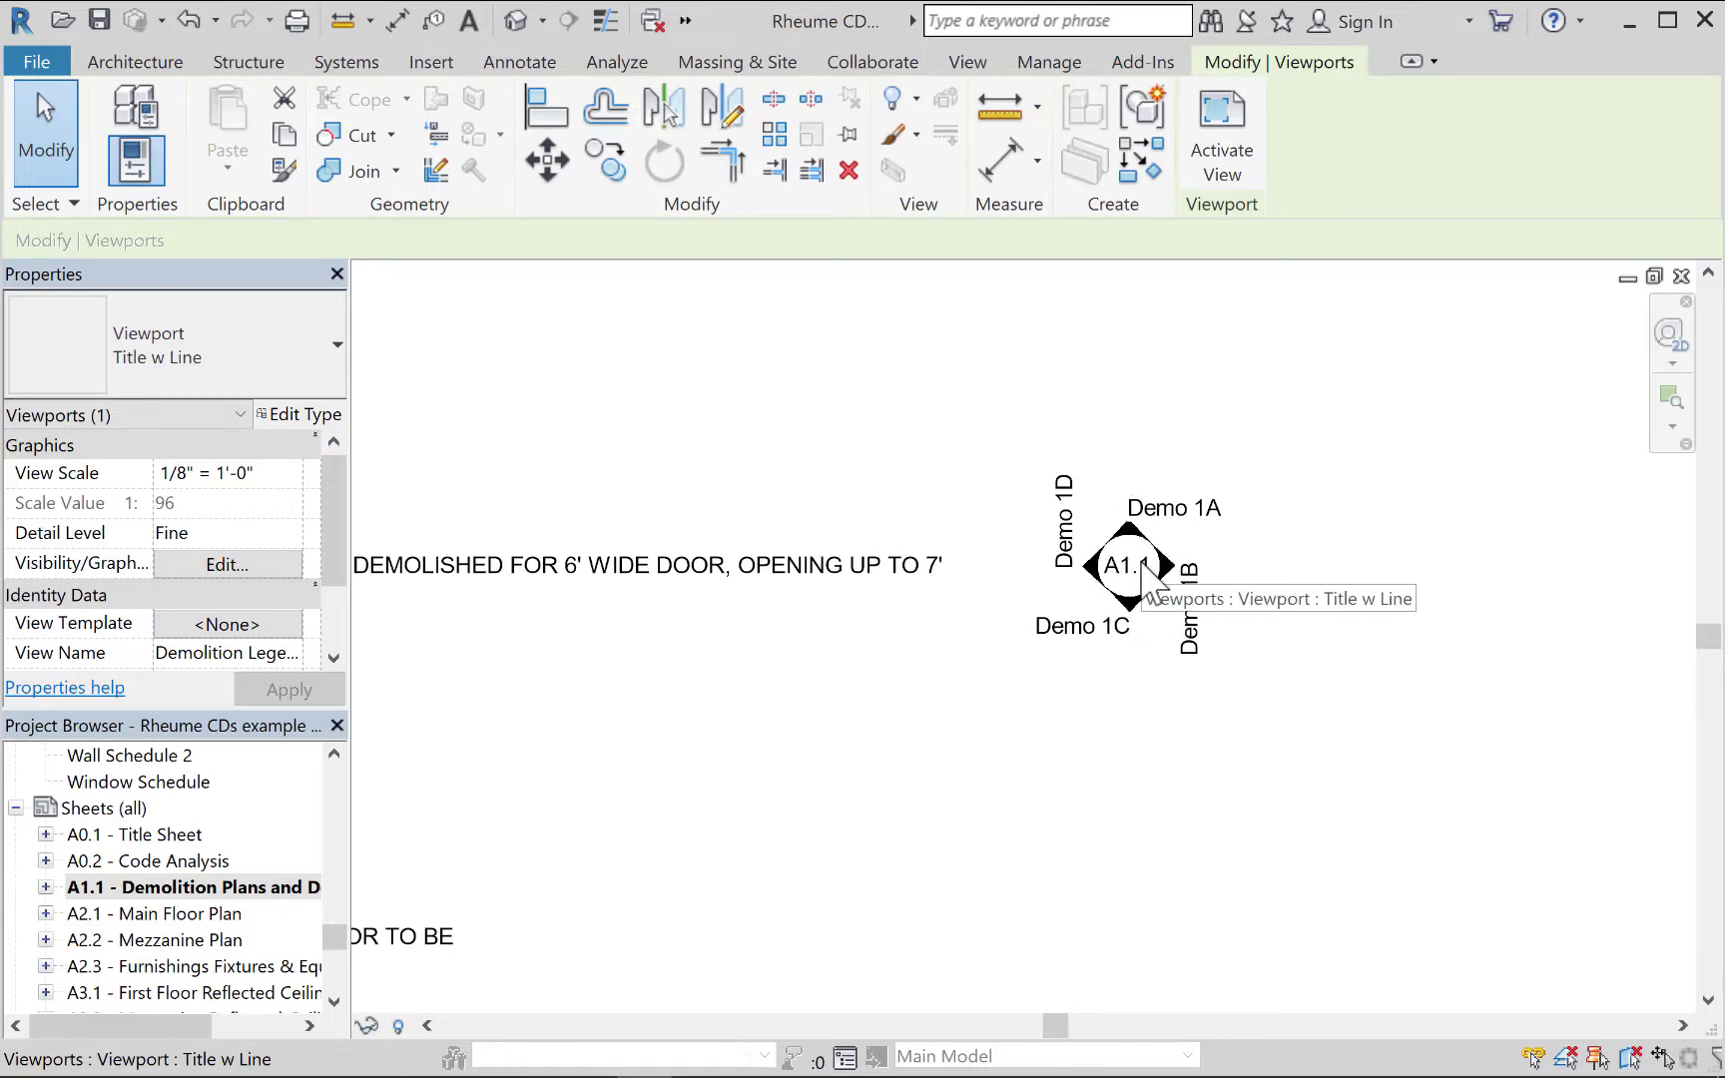
pyautogui.scroll(-4, 1143, 565)
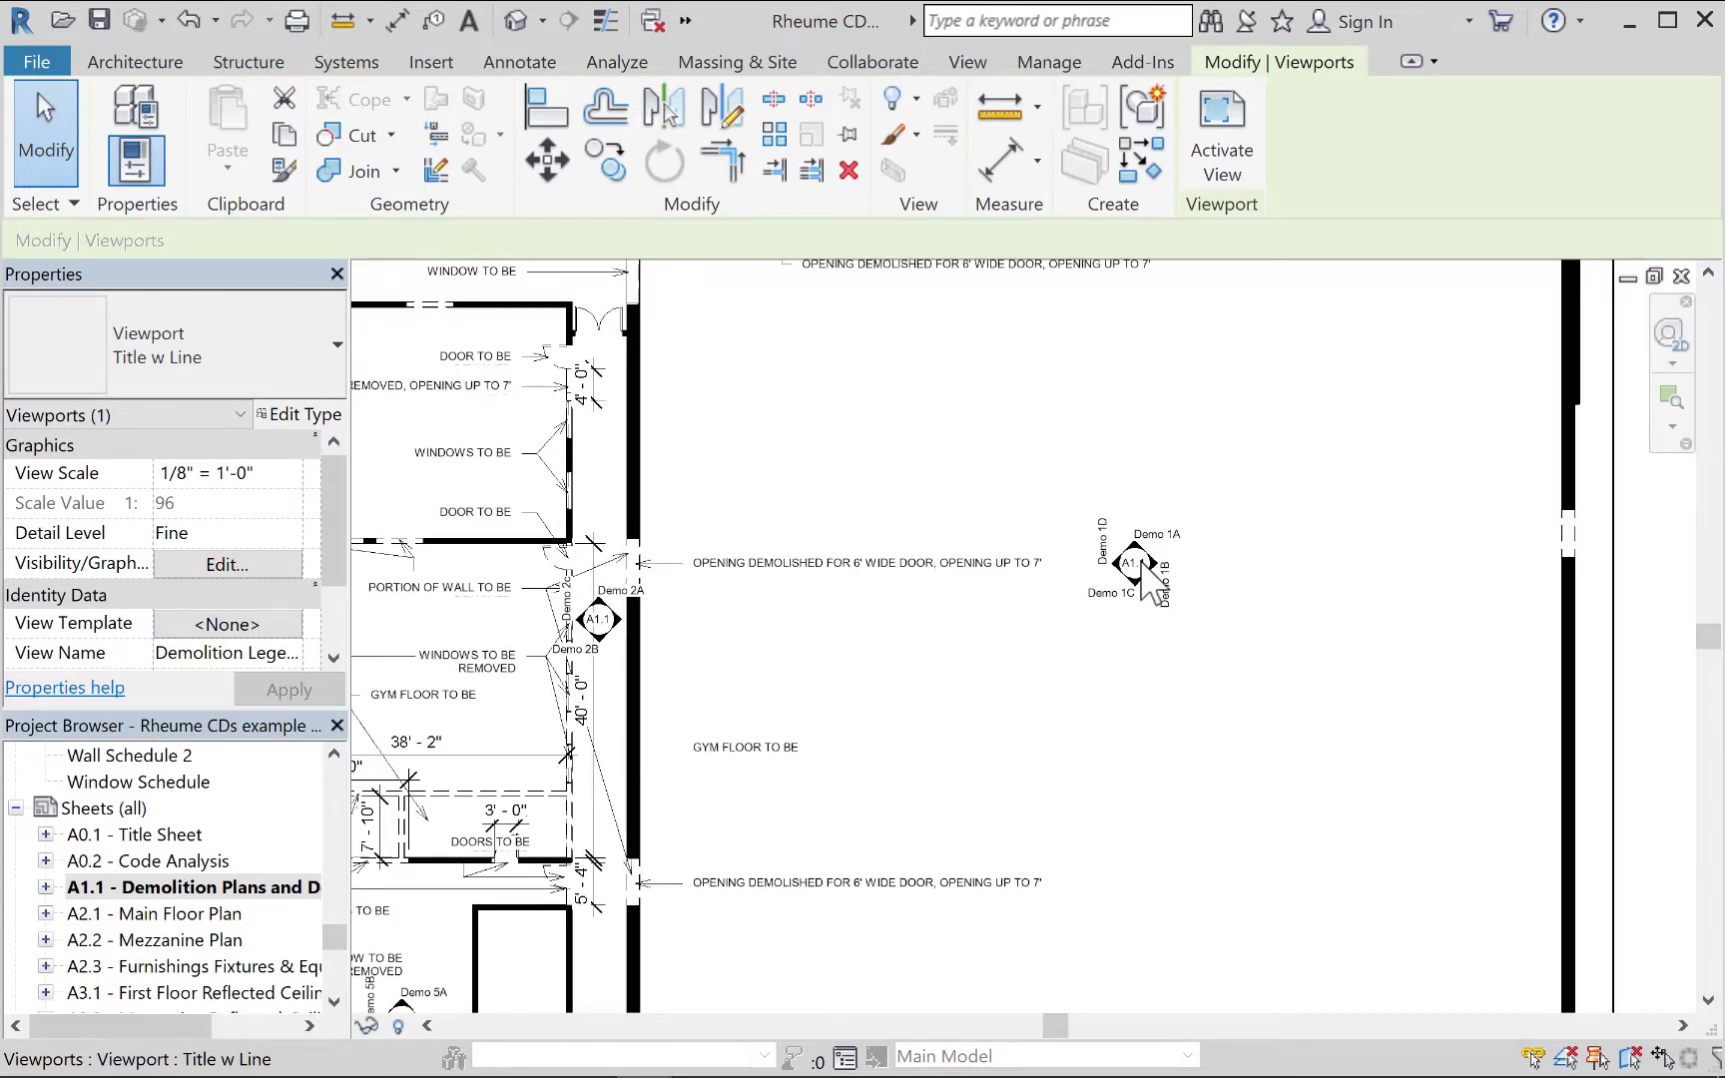
# Examine the demolition notes and dashed openings in elevations Demo 2C, 3A, 3B, 4A and 4B beside the plan.
pyautogui.scroll(-2, 1153, 589)
pyautogui.moveTo(1298, 547); pyautogui.dragTo(454, 727, button='middle')
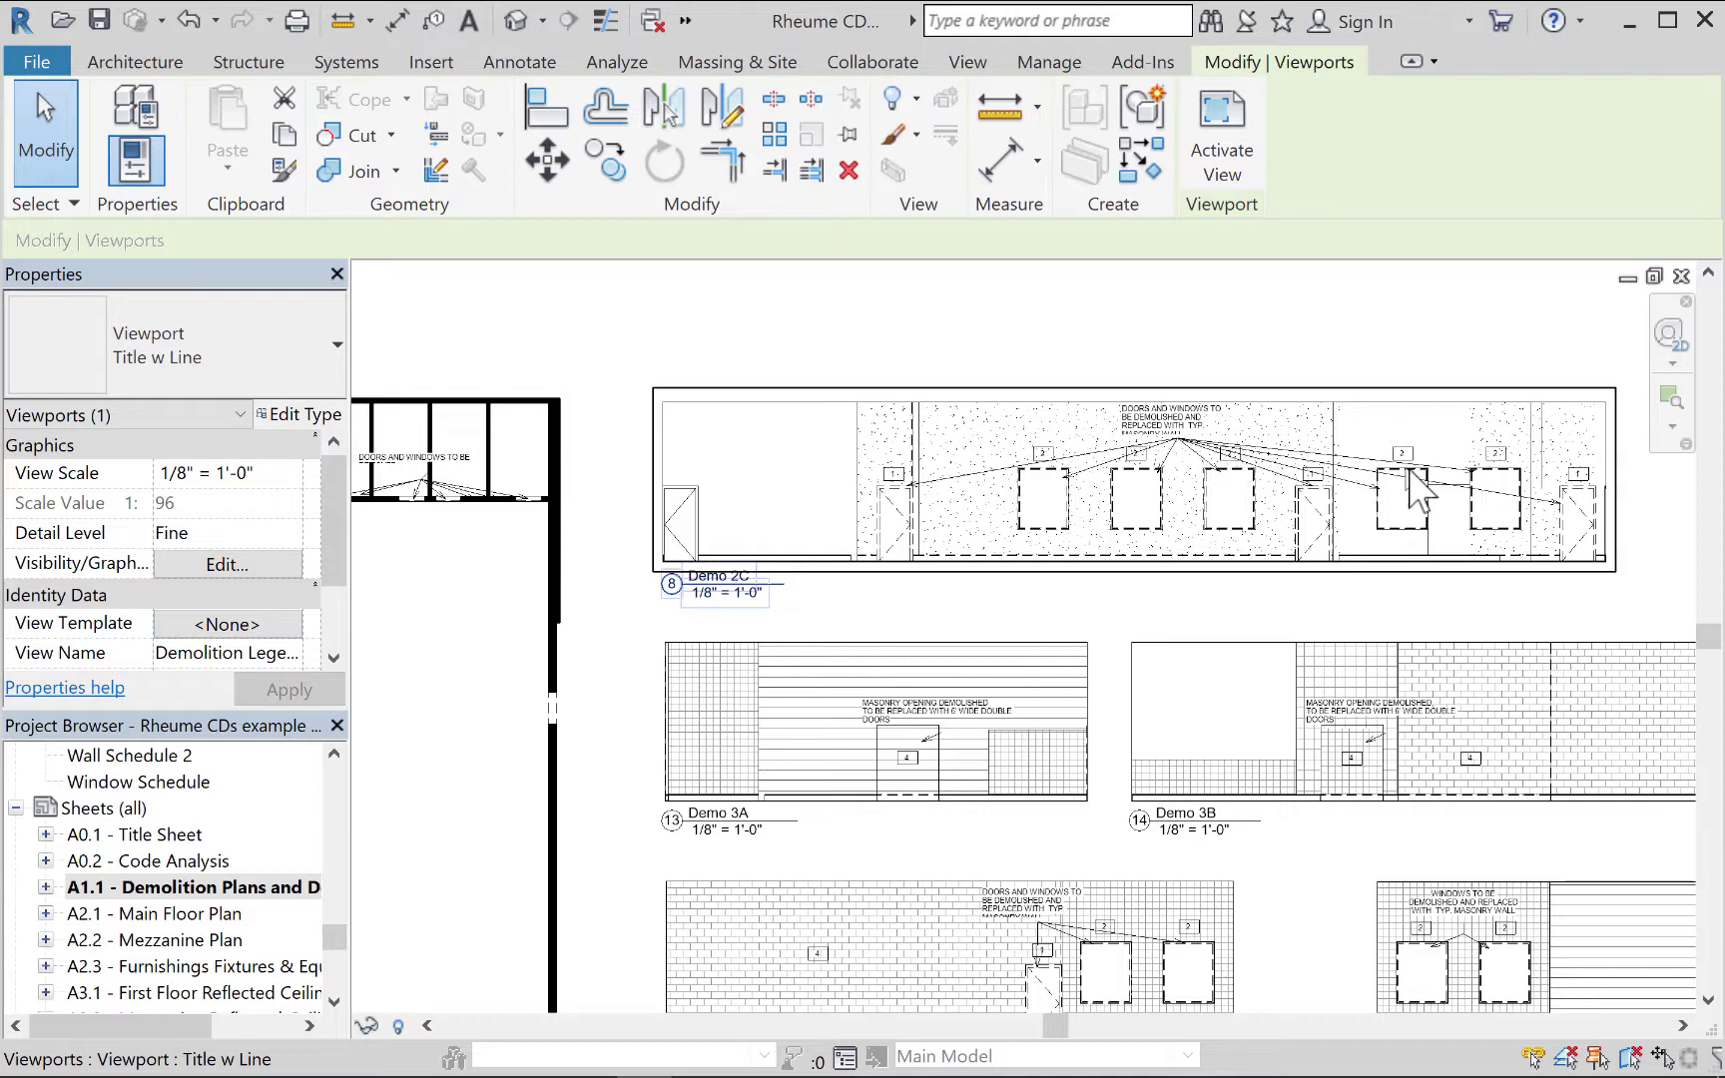
pyautogui.scroll(4, 1428, 494)
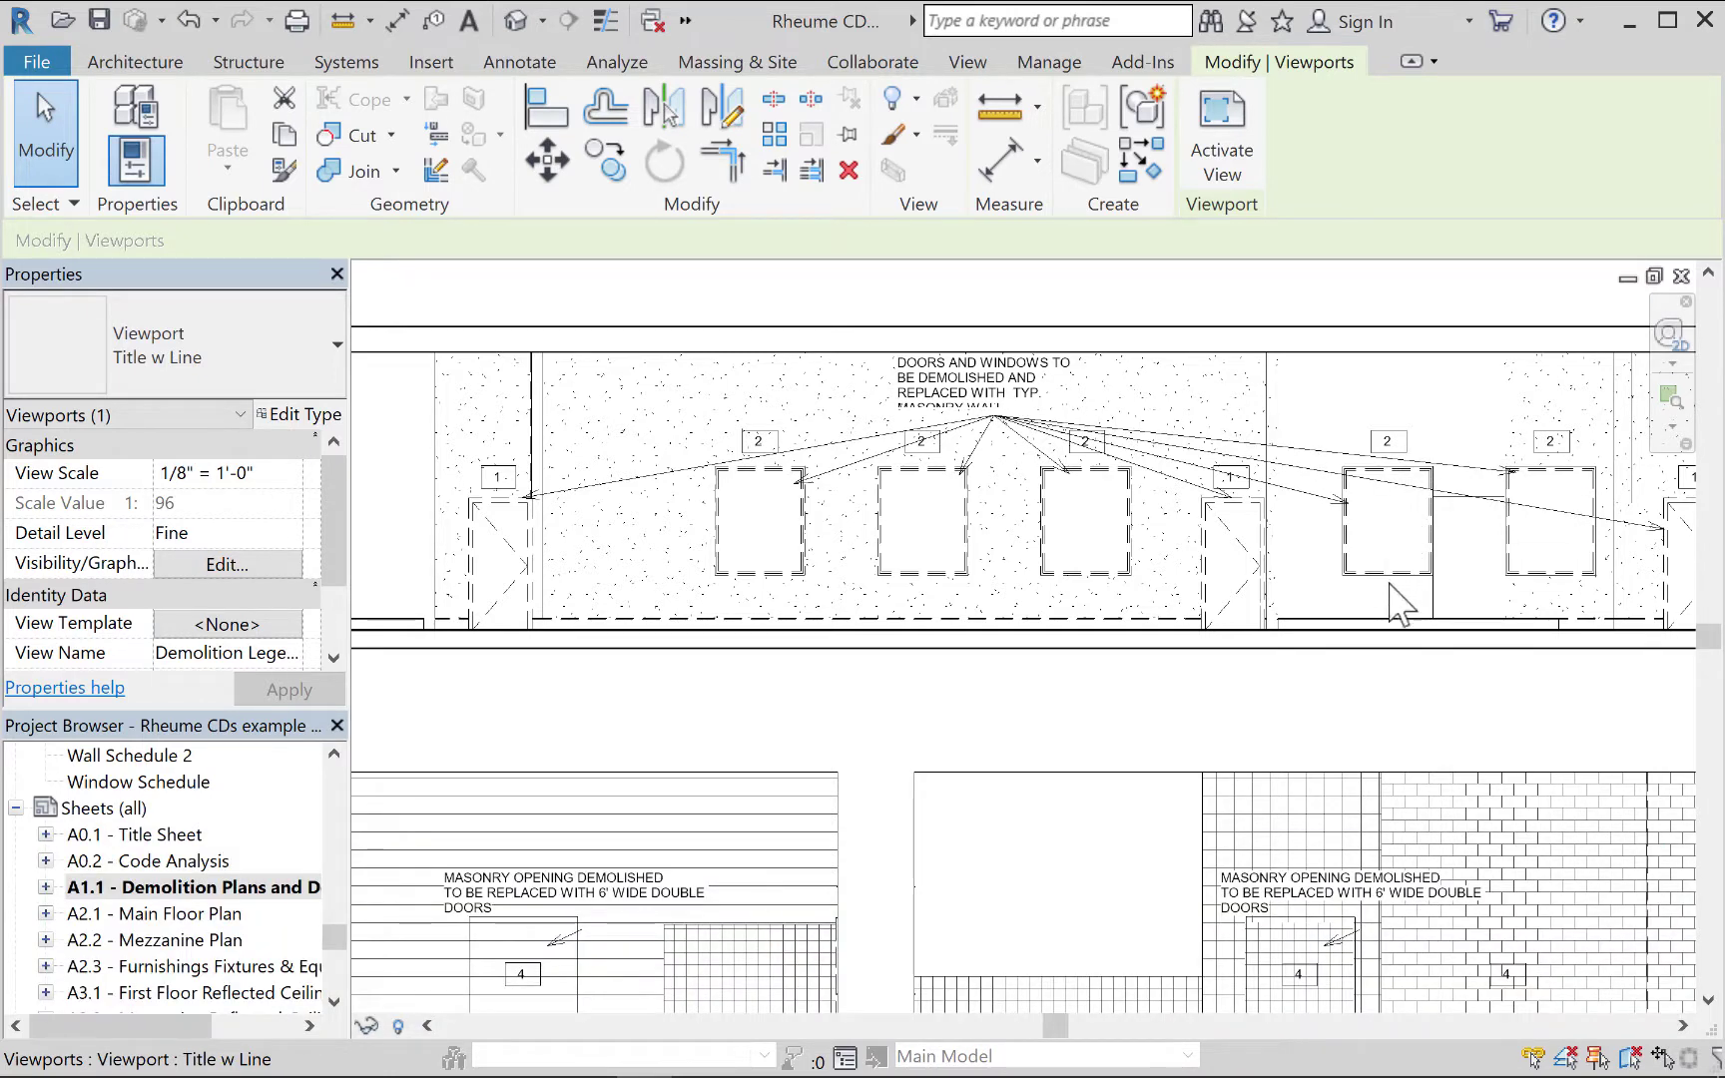
pyautogui.moveTo(1309, 751); pyautogui.dragTo(1349, 520, button='middle')
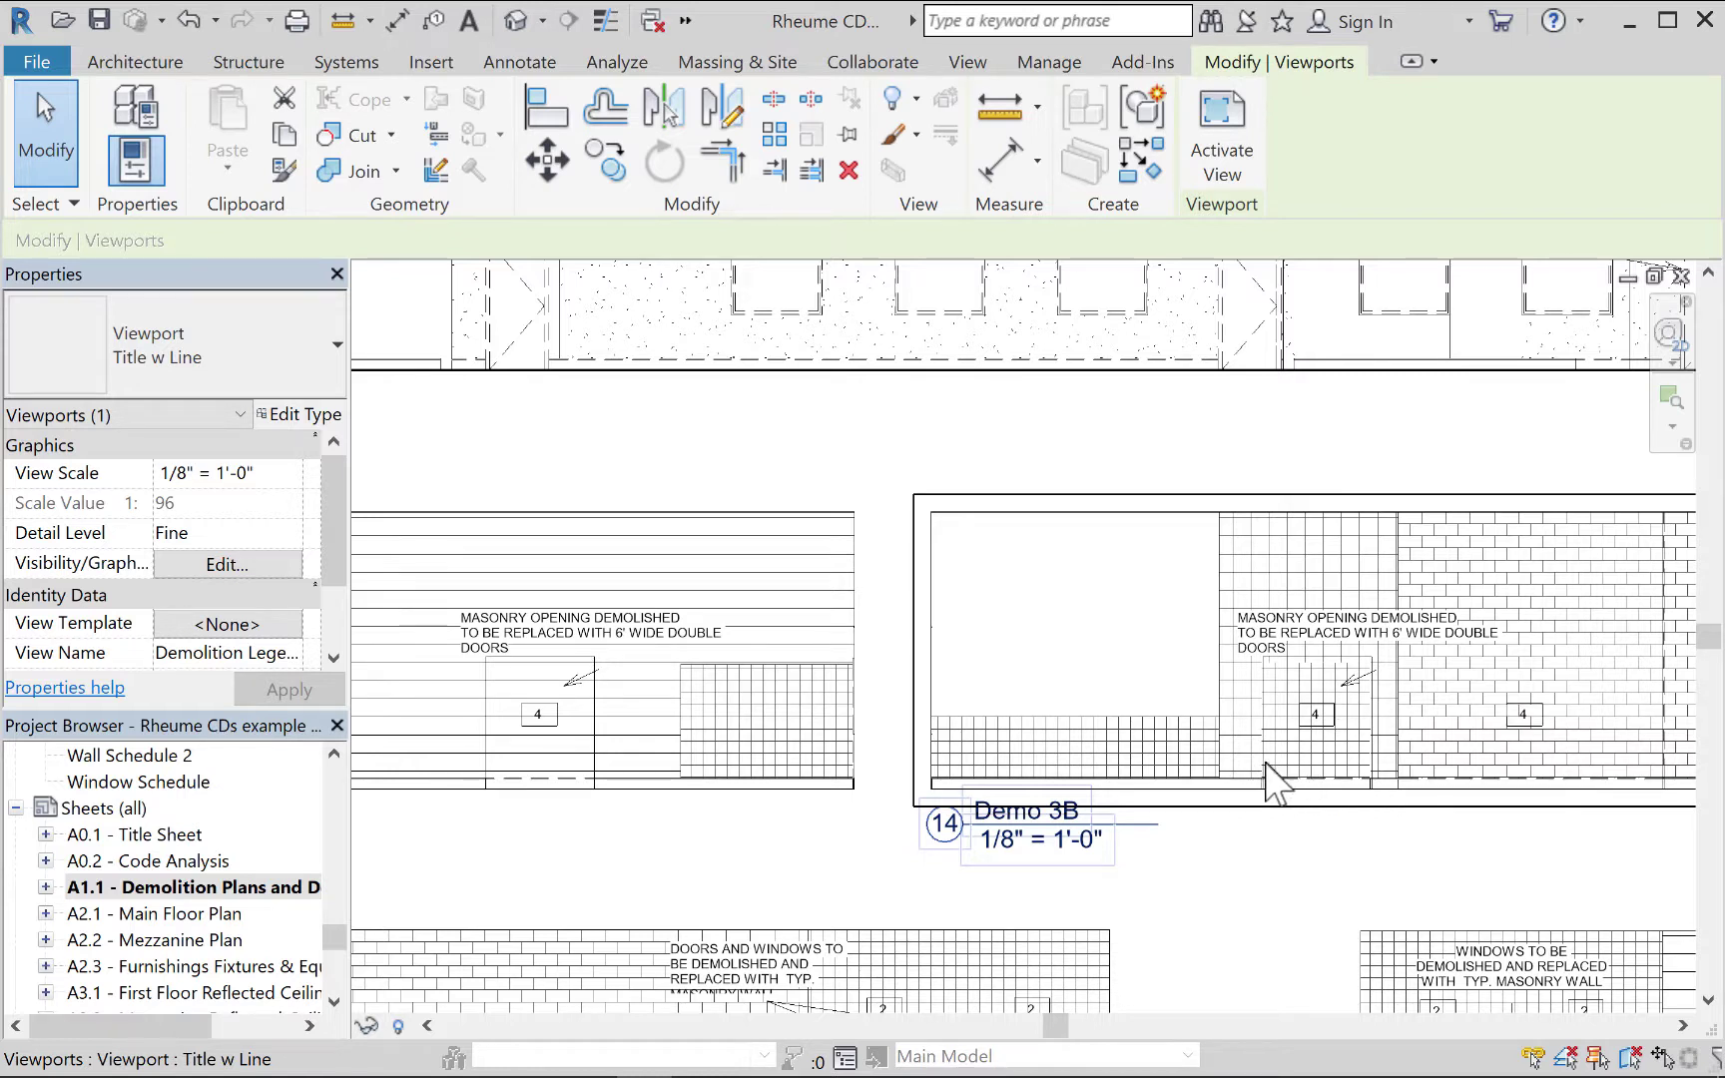
pyautogui.moveTo(1238, 855)
pyautogui.mouseDown(button='middle')
pyautogui.moveTo(1221, 797)
pyautogui.moveTo(1173, 784)
pyautogui.moveTo(1182, 835)
pyautogui.moveTo(1248, 698)
pyautogui.mouseUp(button='middle')
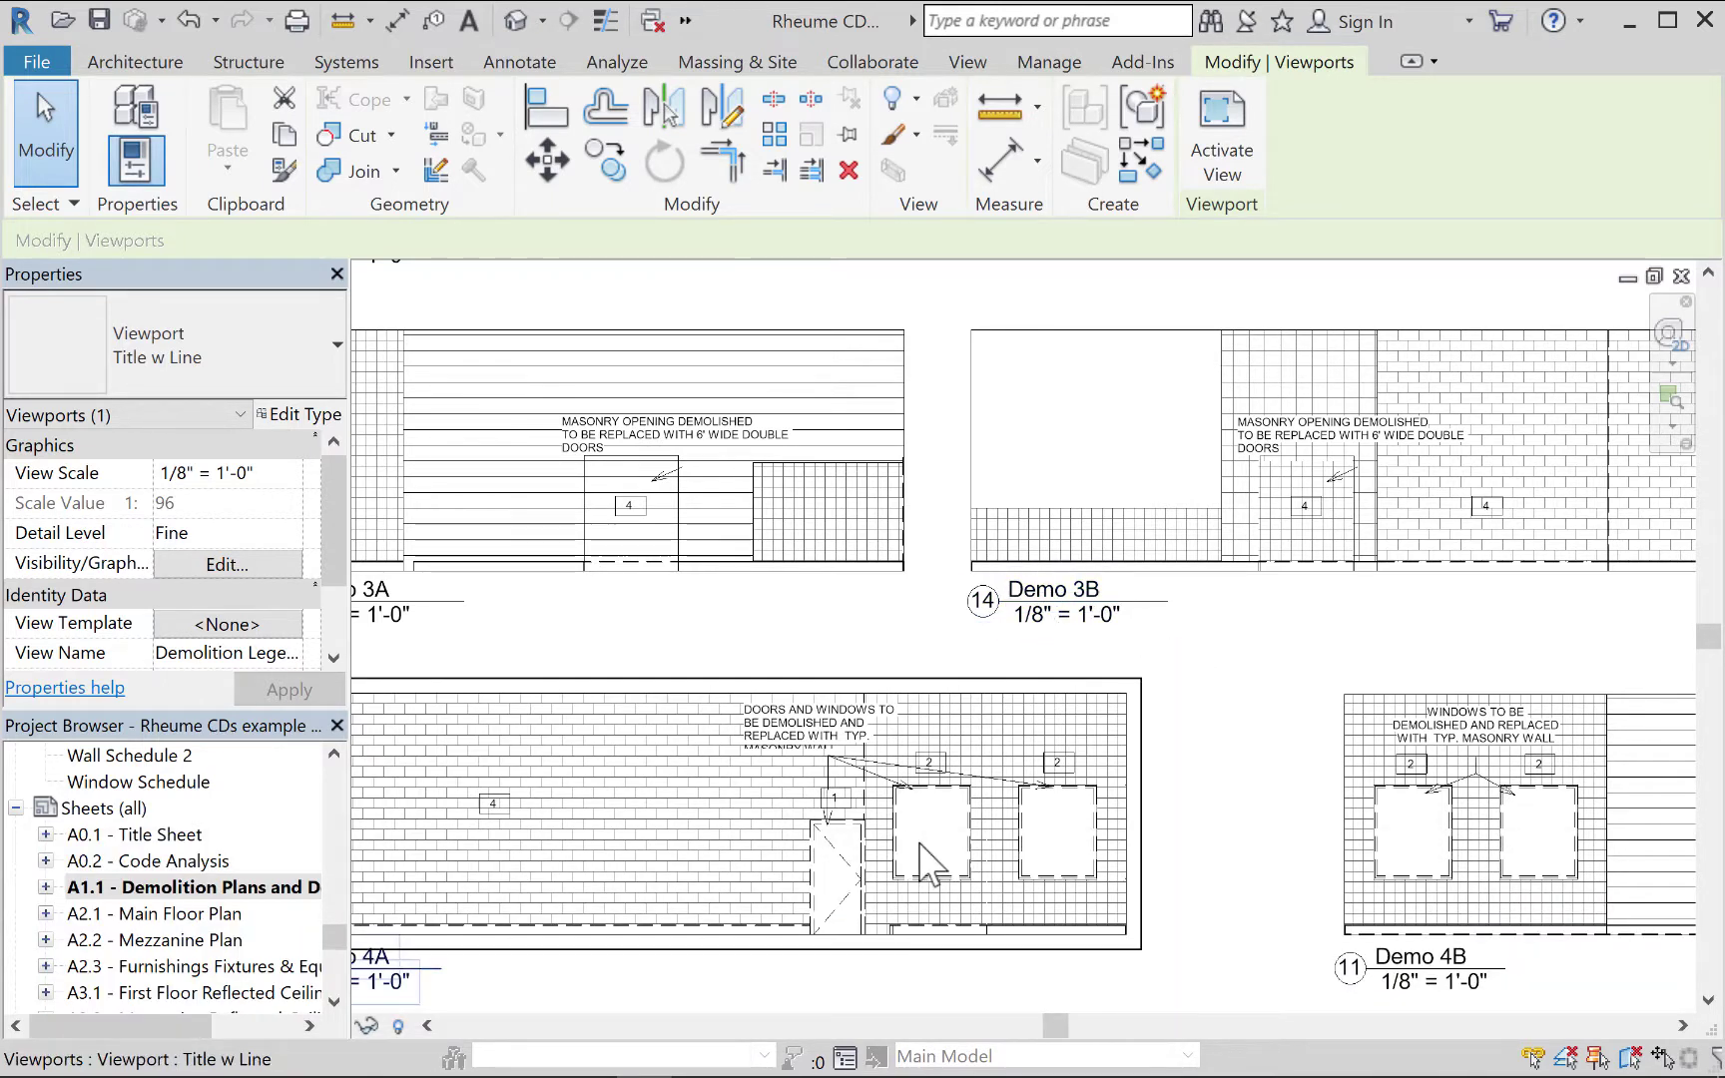
pyautogui.scroll(-3, 944, 859)
pyautogui.scroll(-2, 948, 873)
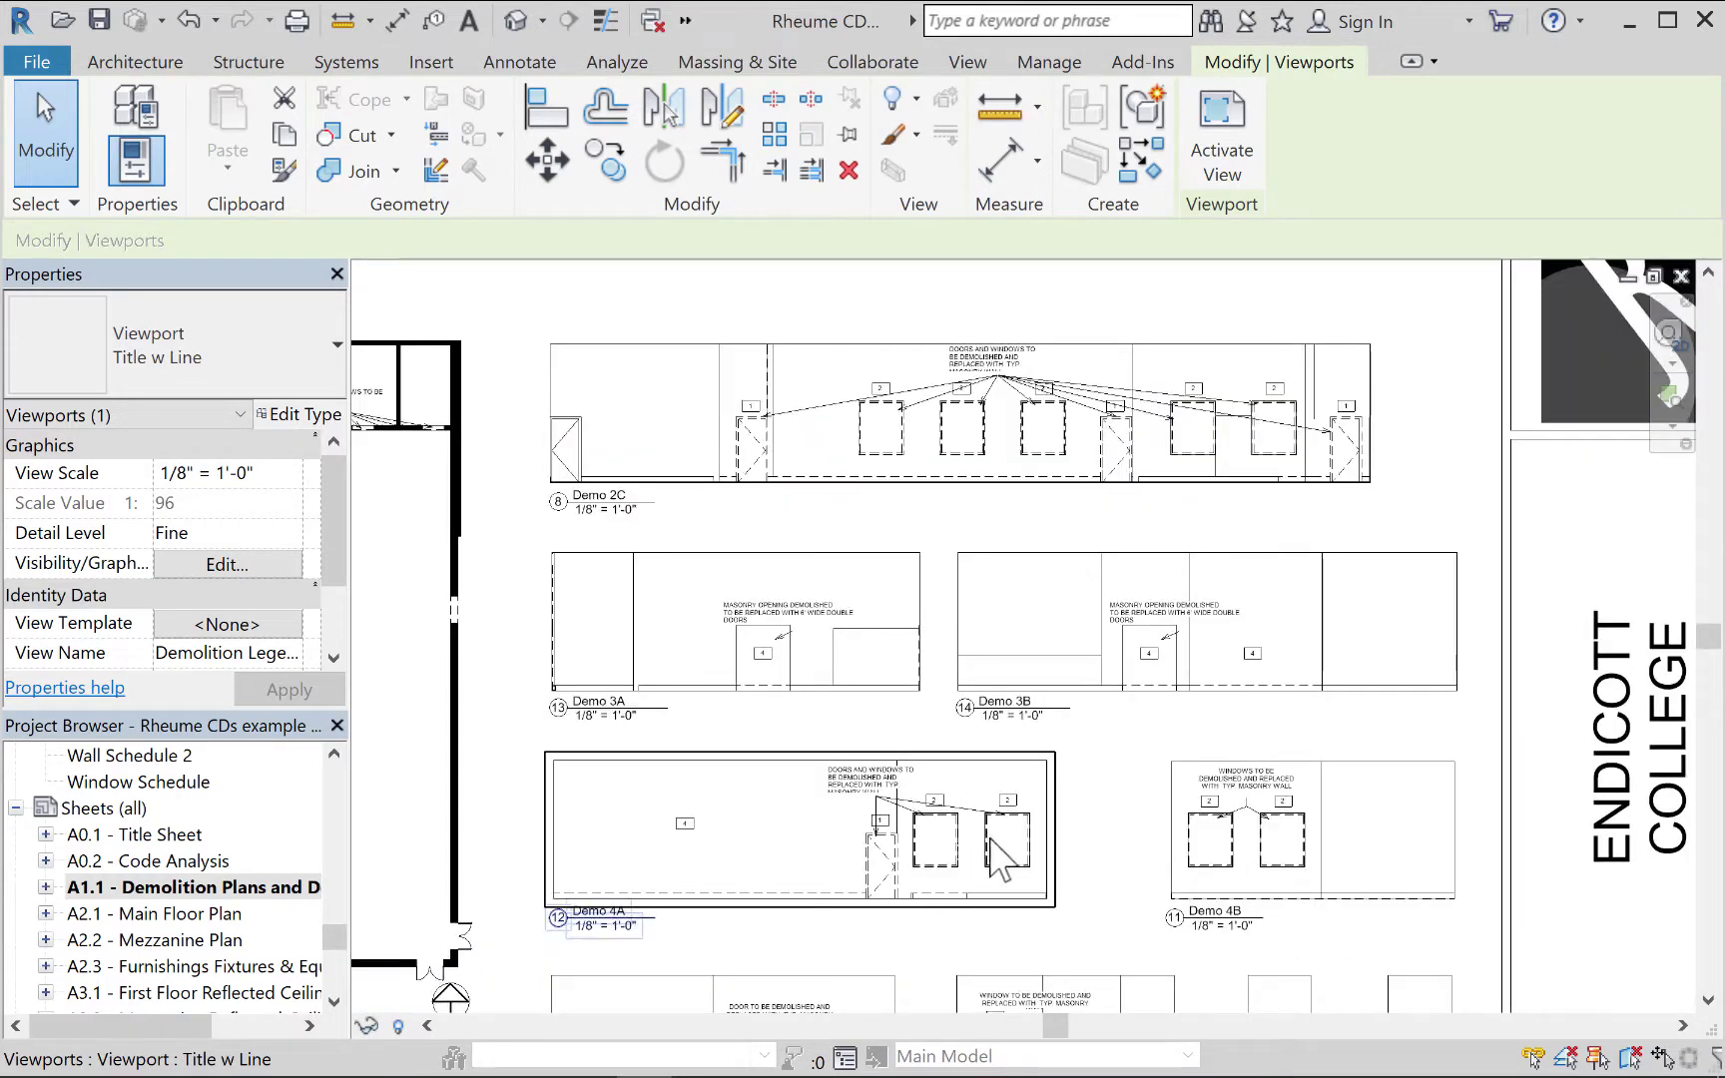
# Switch from the example sheet to the Main Floor plan of the open Natatorium 2018 test run project.
pyautogui.moveTo(1097, 854); pyautogui.dragTo(1105, 655, button='middle')
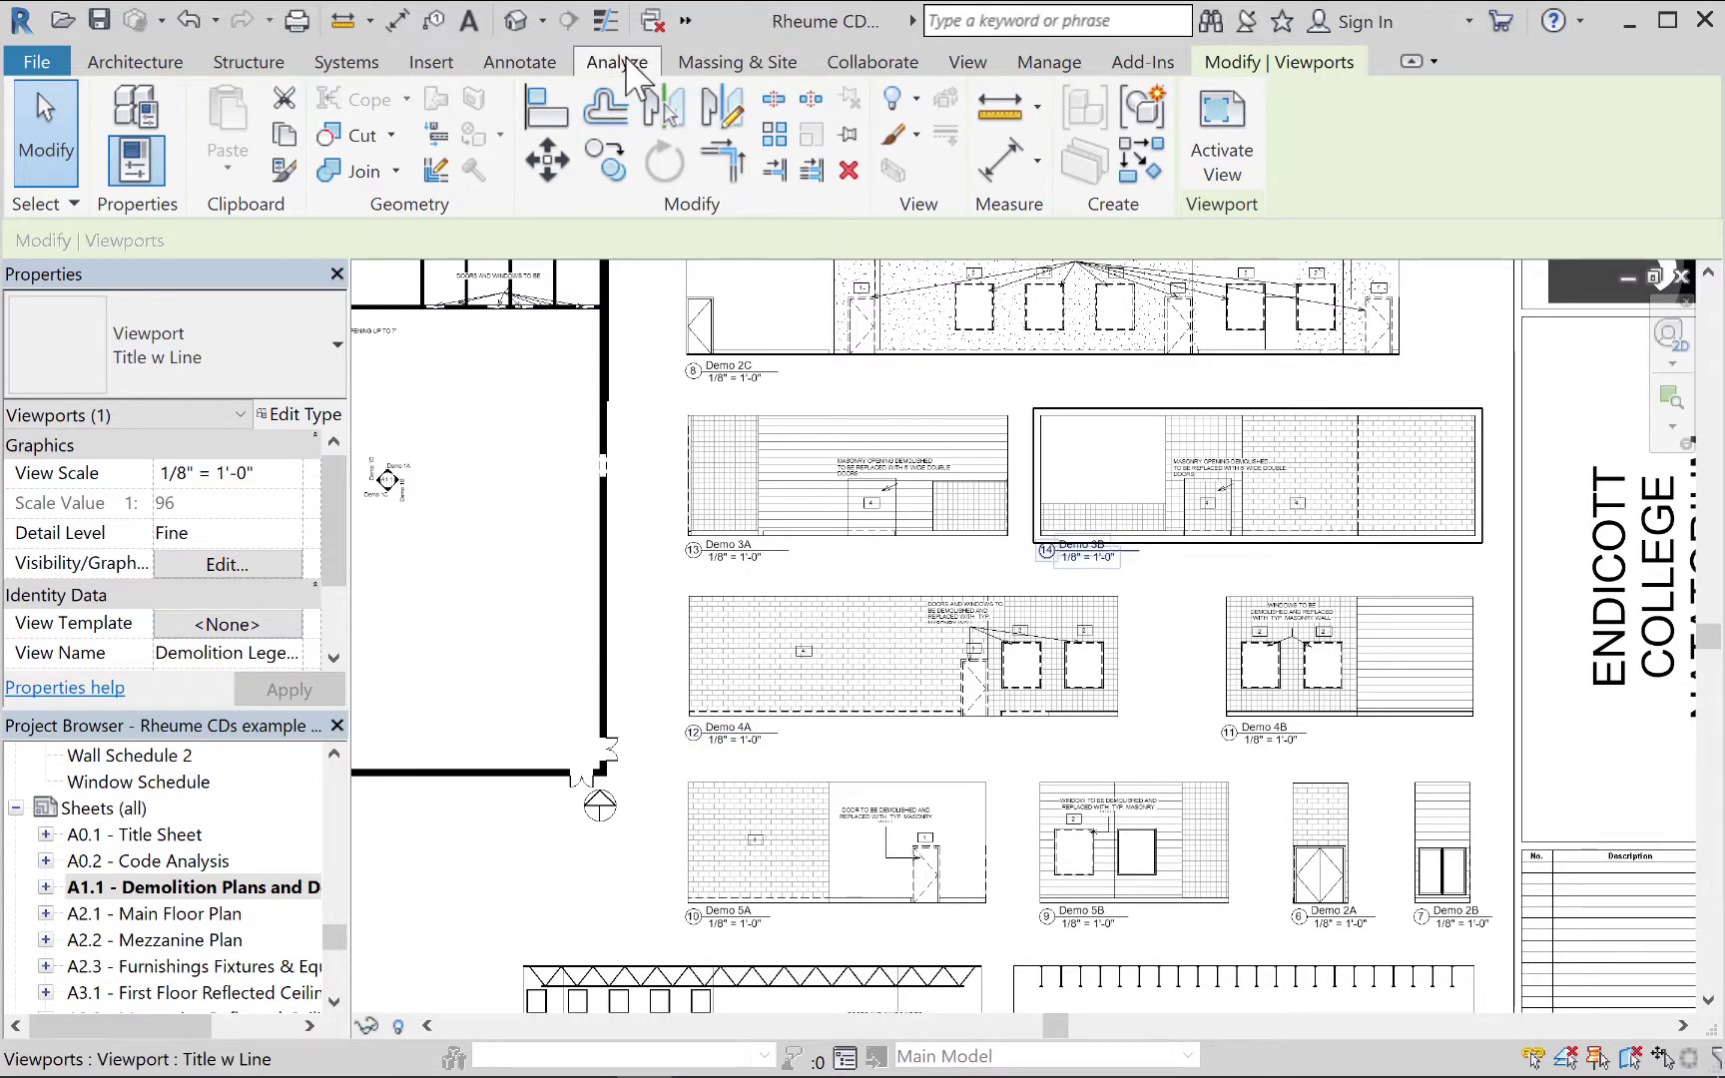
pyautogui.click(693, 28)
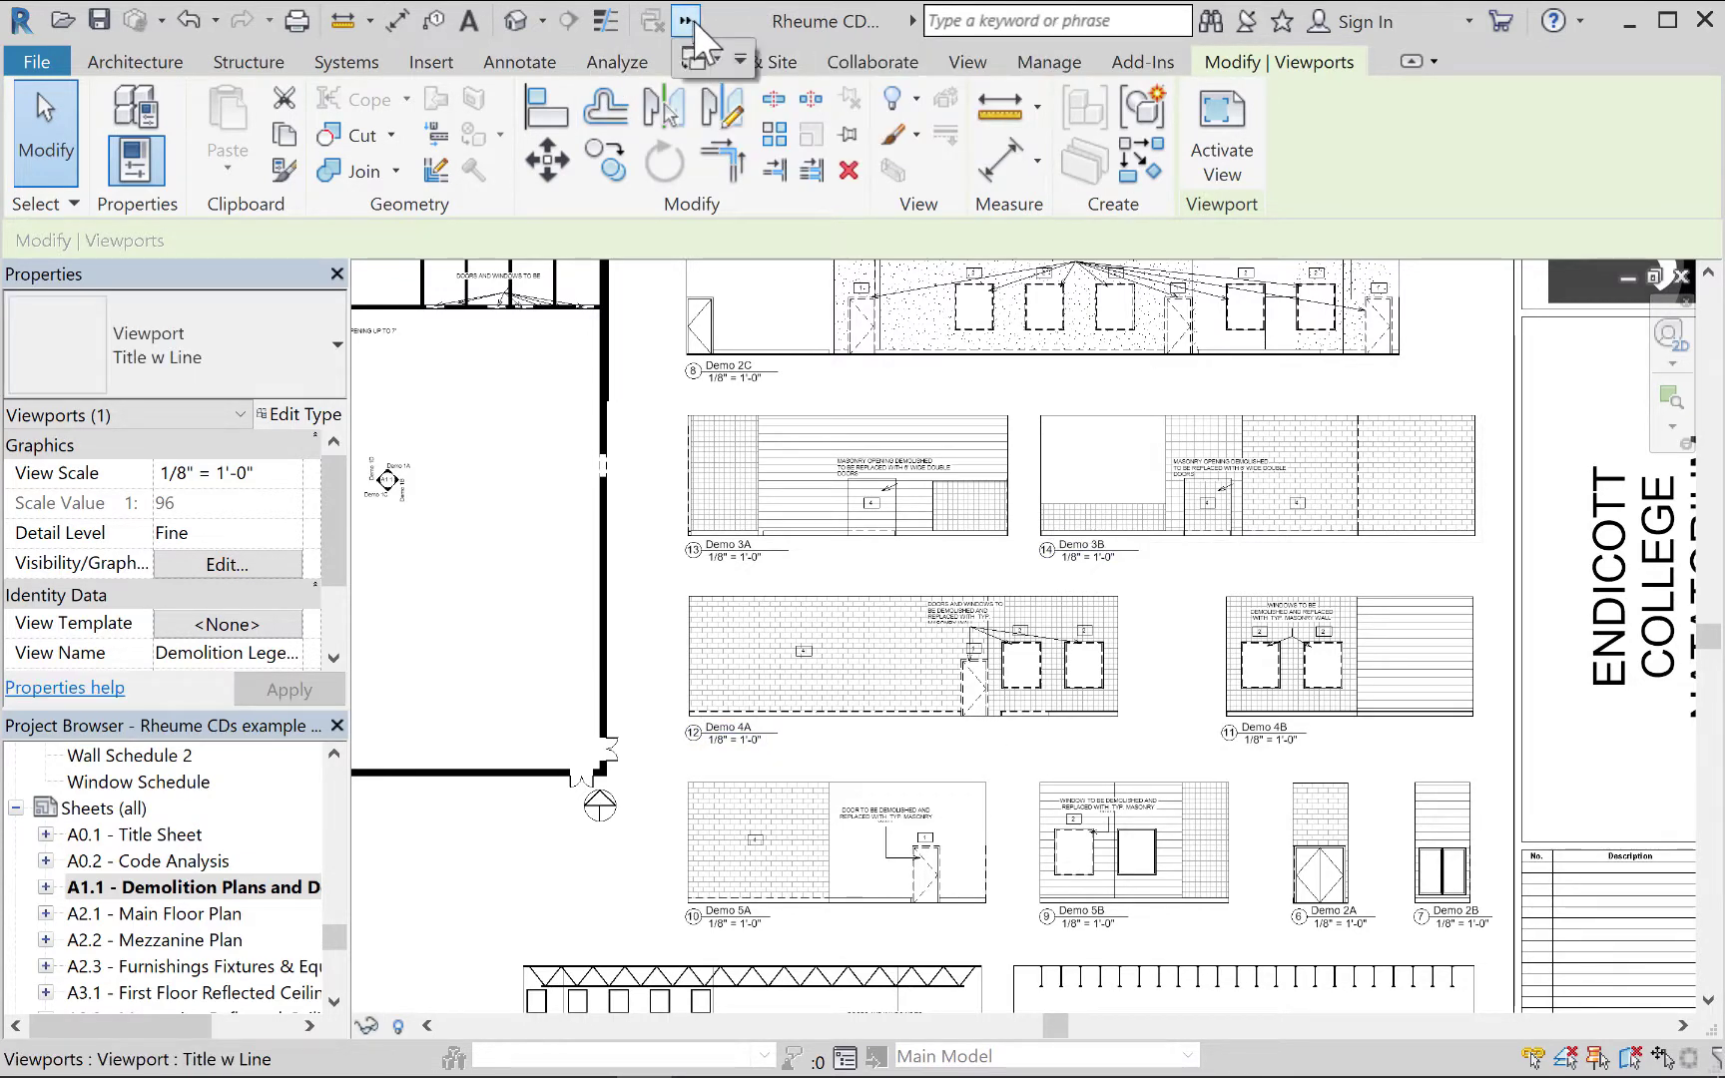
pyautogui.click(719, 60)
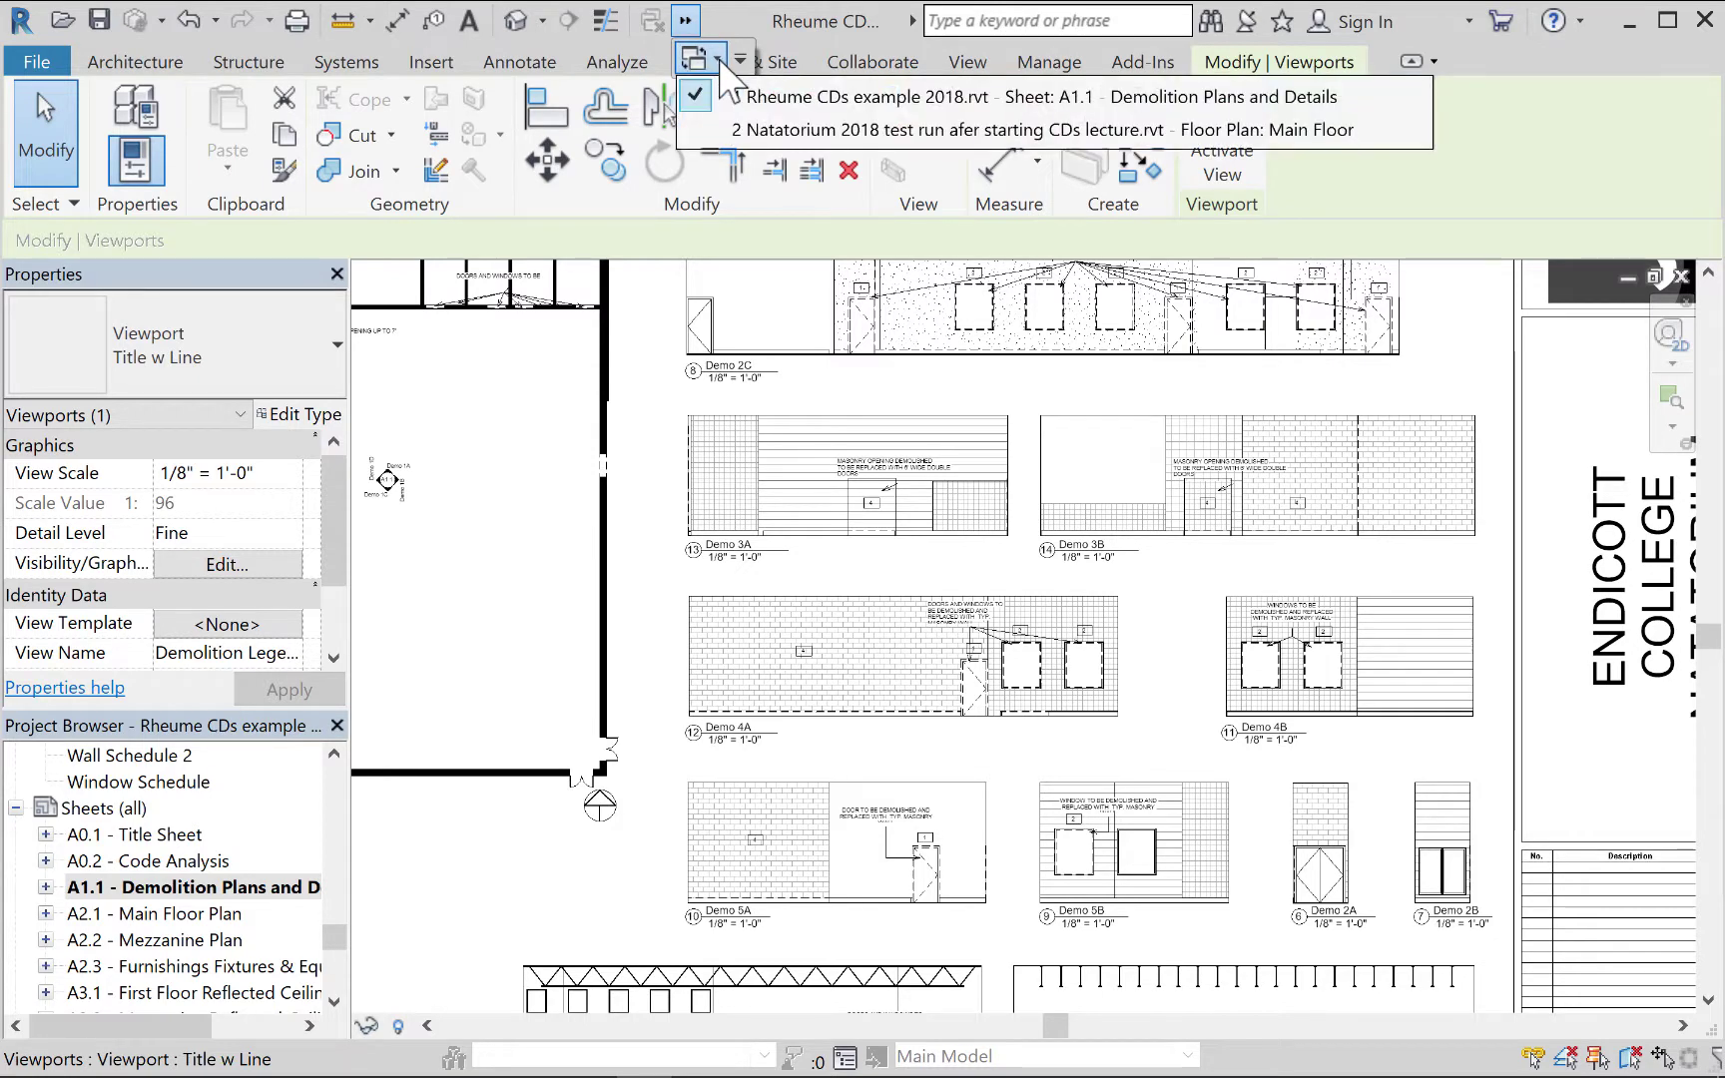
pyautogui.click(769, 130)
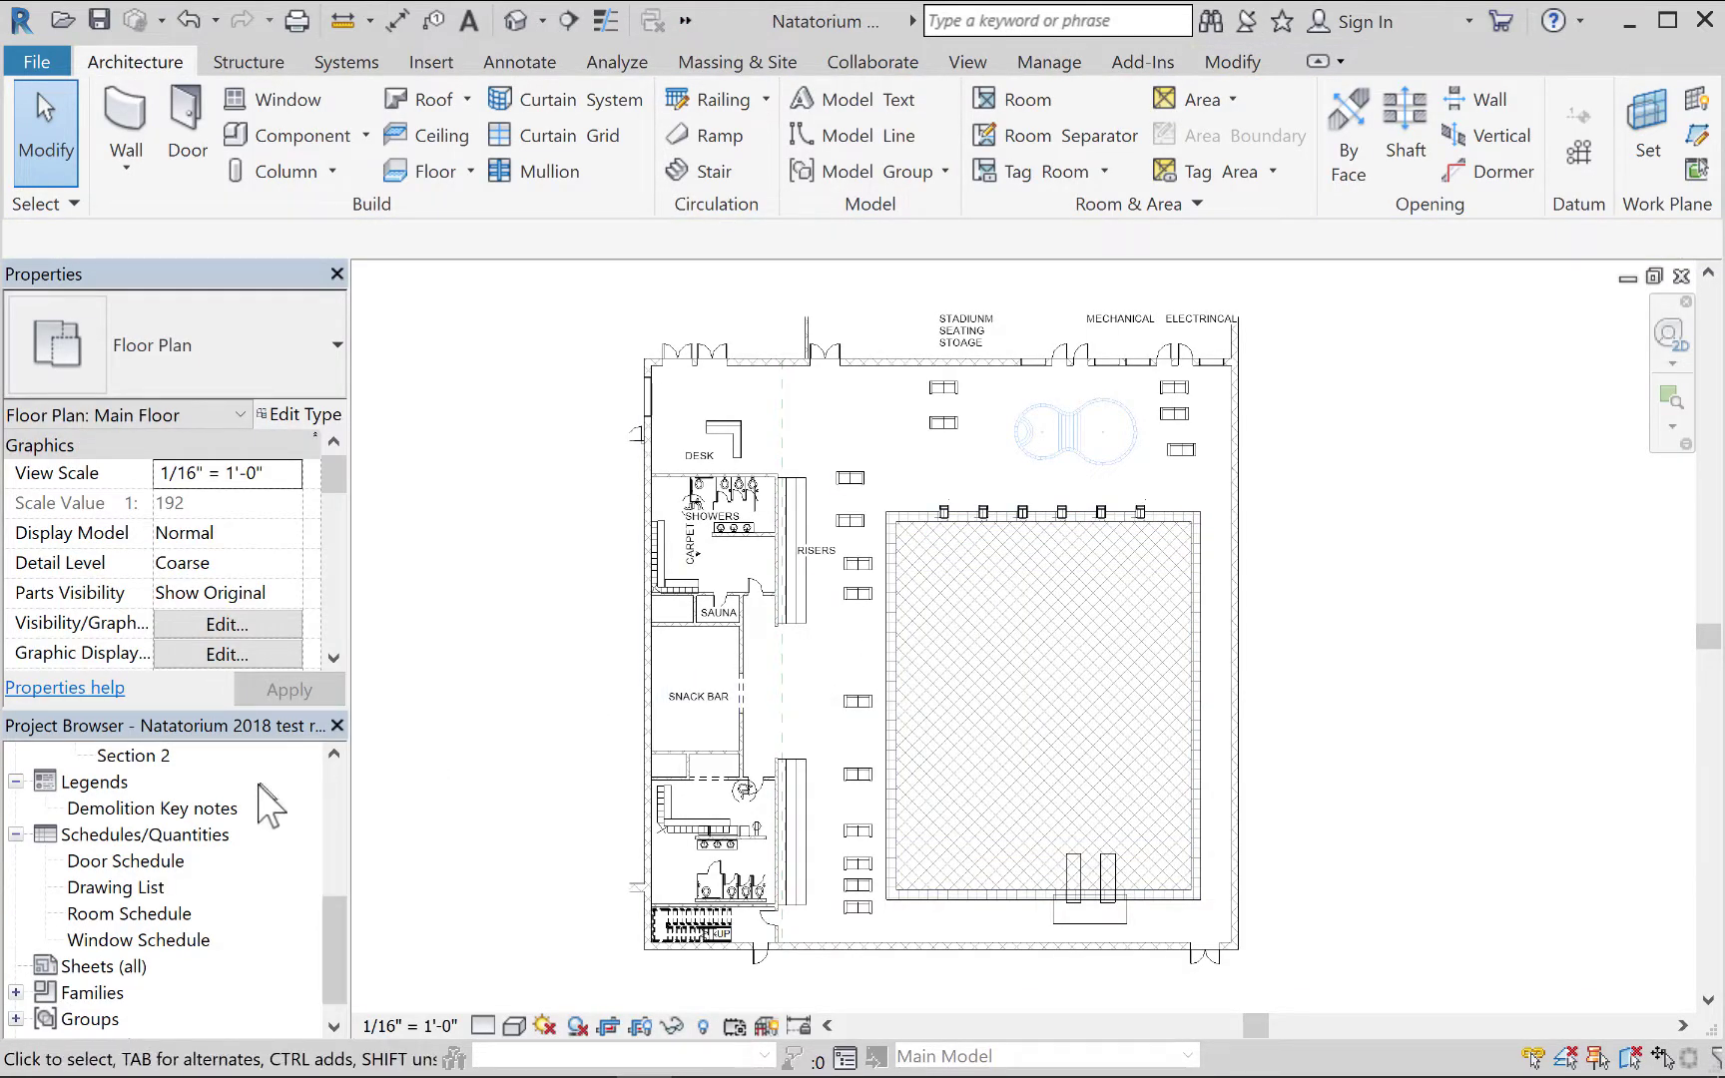
# Bring up the Main Floor plan's Phasing properties and widen the properties area to fit their full values.
pyautogui.moveTo(326, 903); pyautogui.dragTo(332, 774)
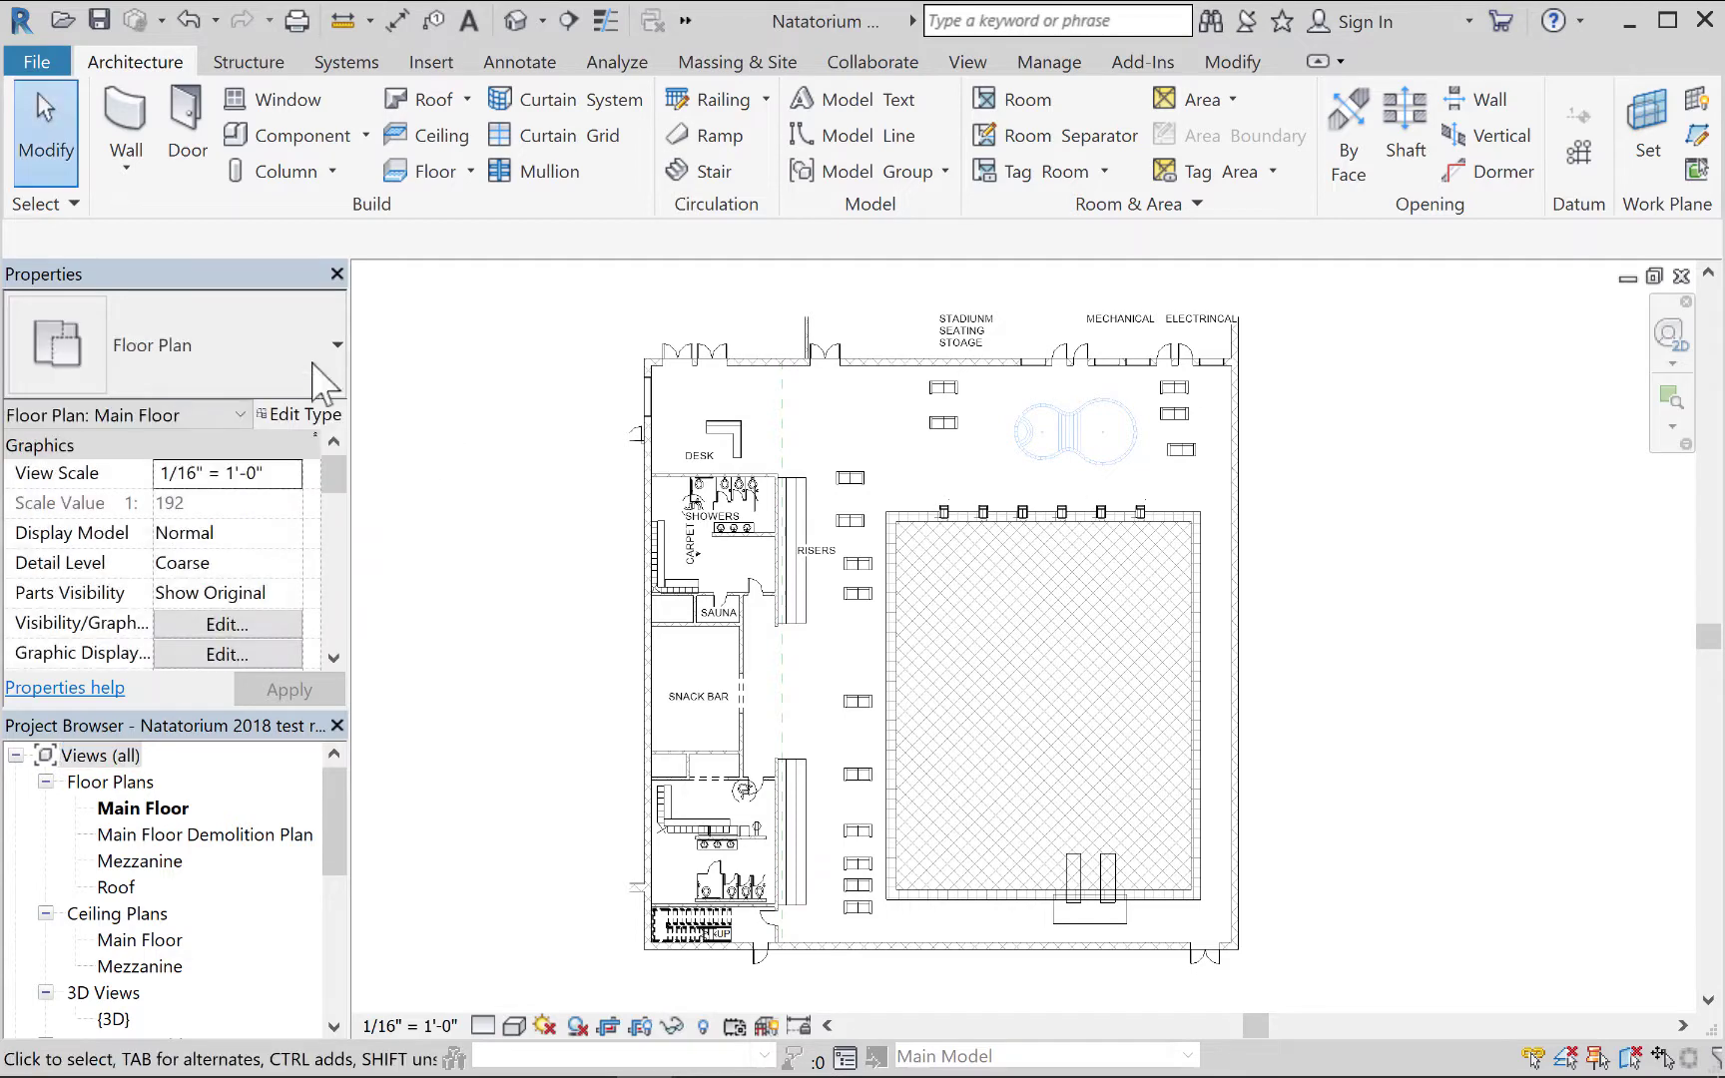
pyautogui.click(457, 441)
pyautogui.scroll(-2, 333, 489)
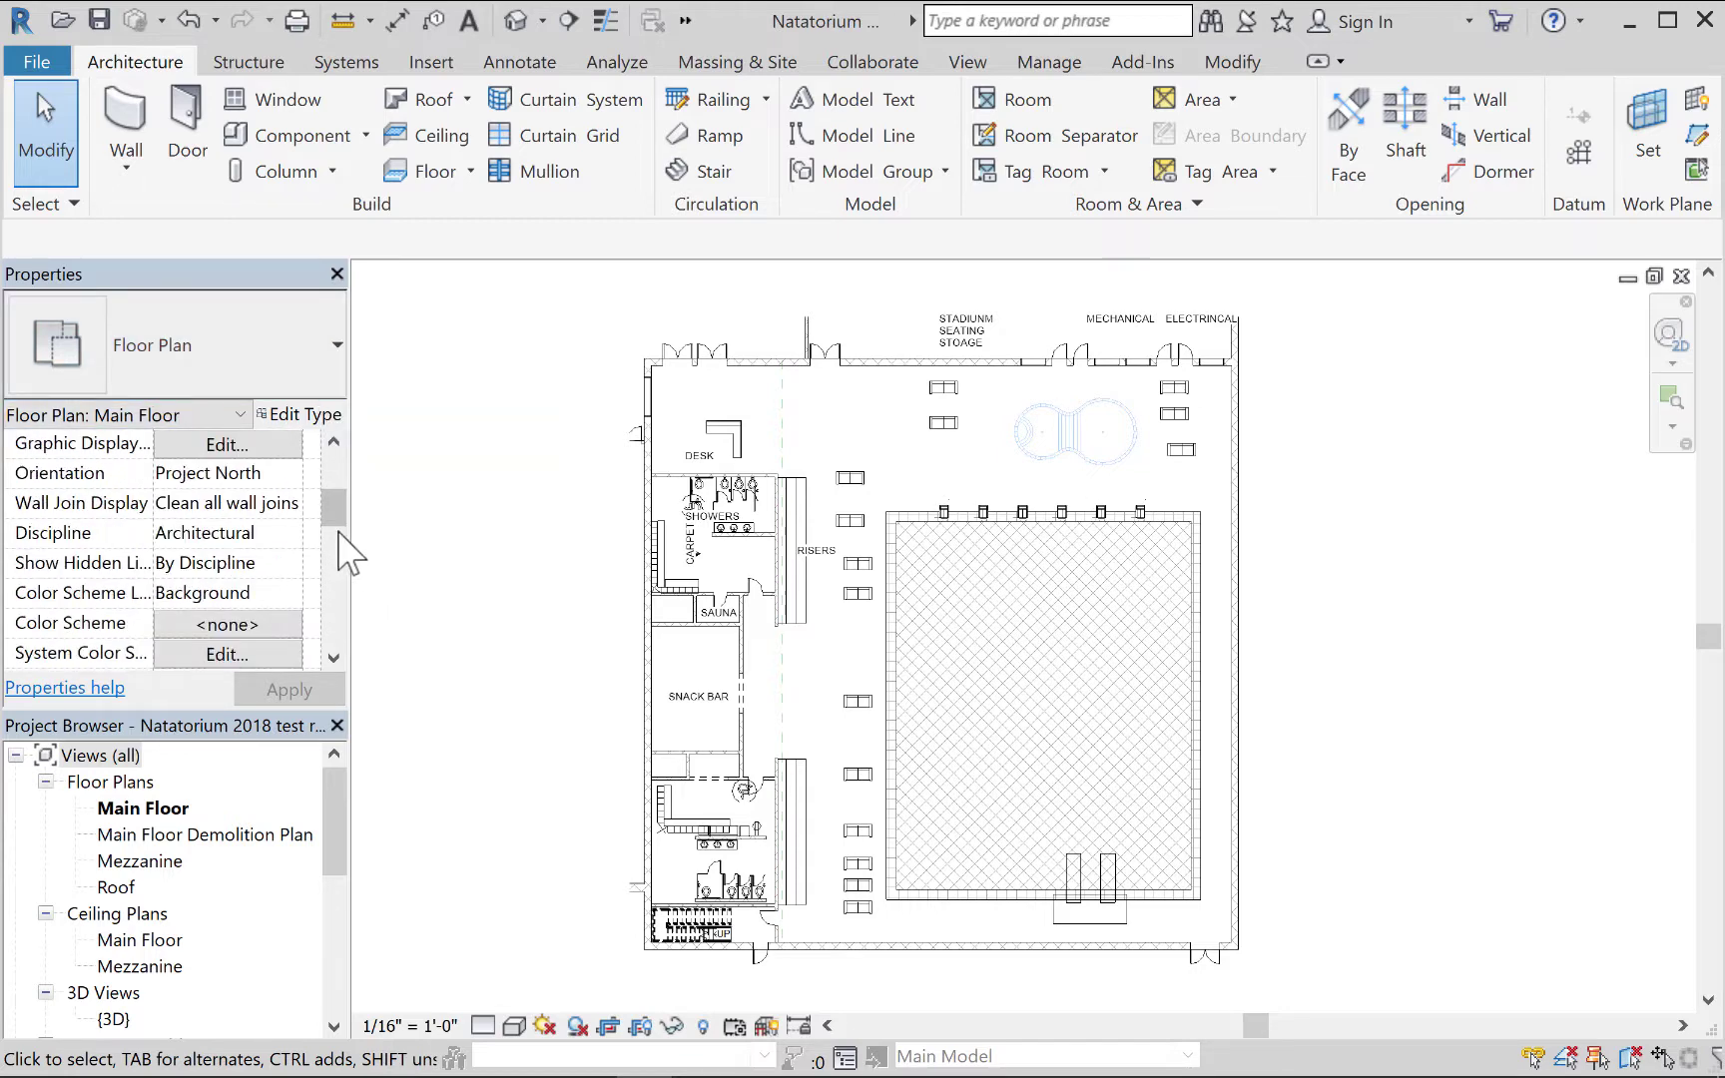
pyautogui.scroll(-5, 339, 533)
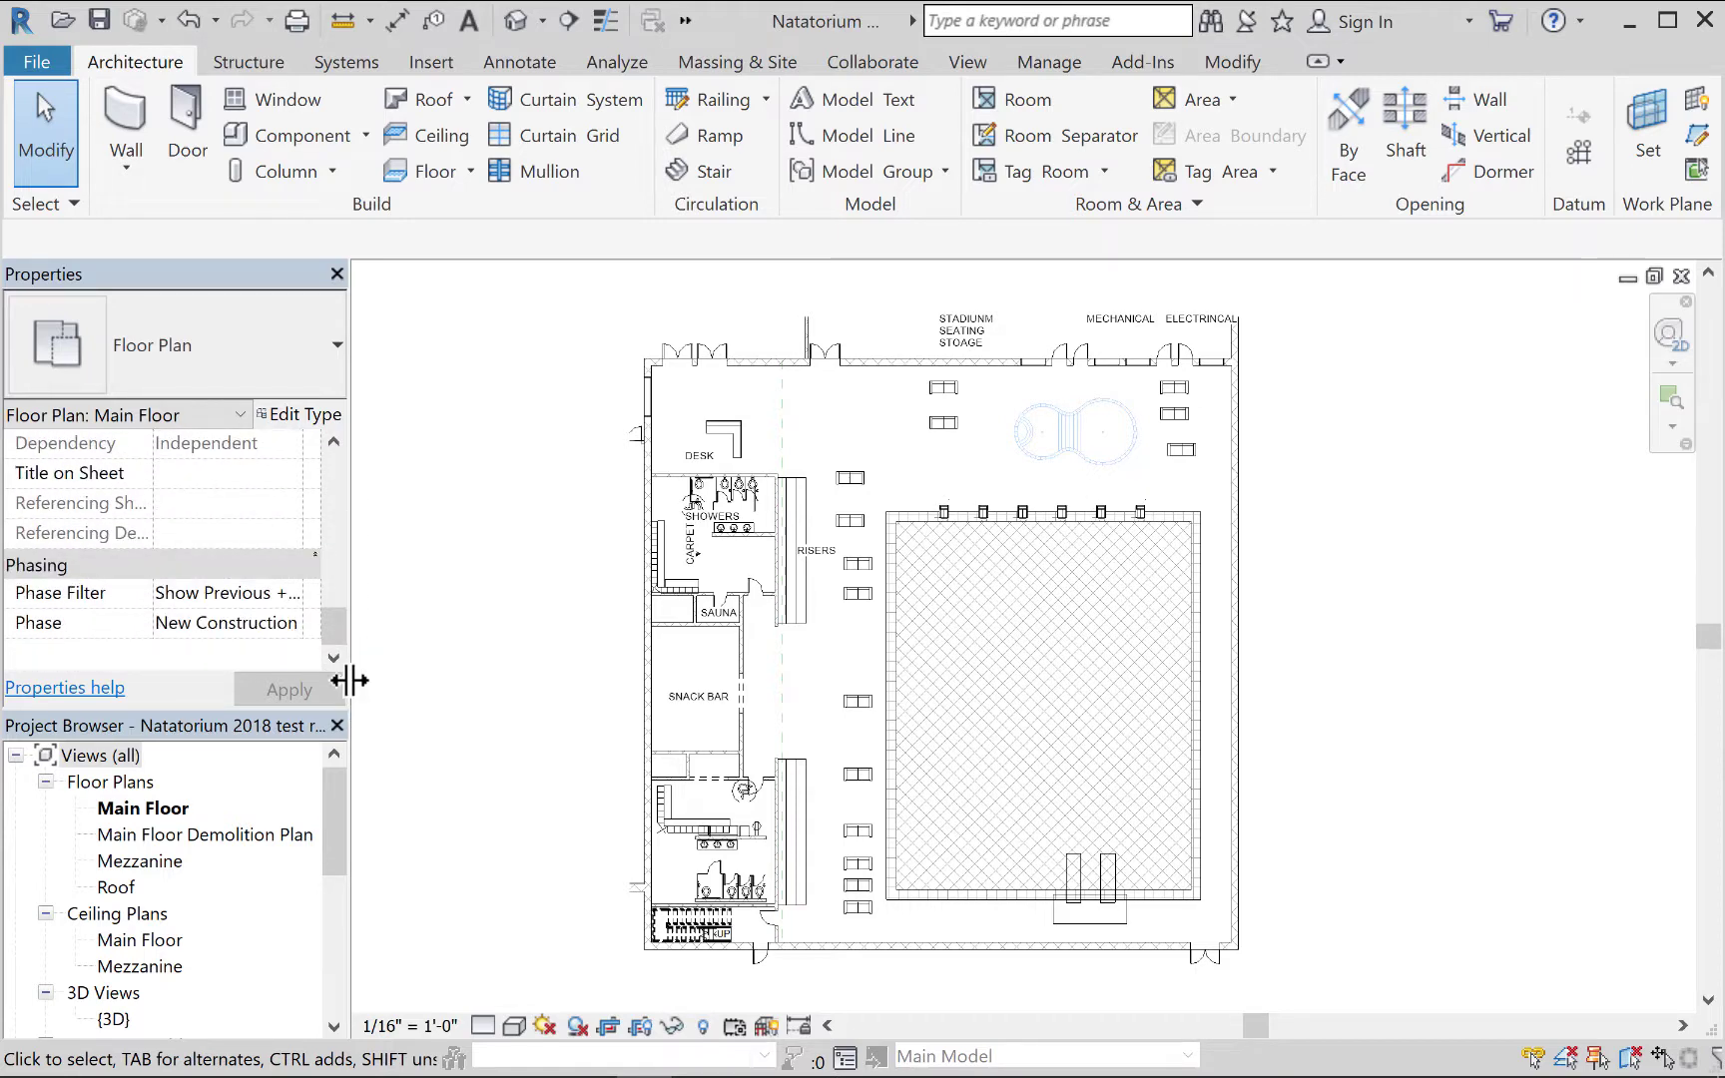
pyautogui.moveTo(350, 679); pyautogui.dragTo(477, 684)
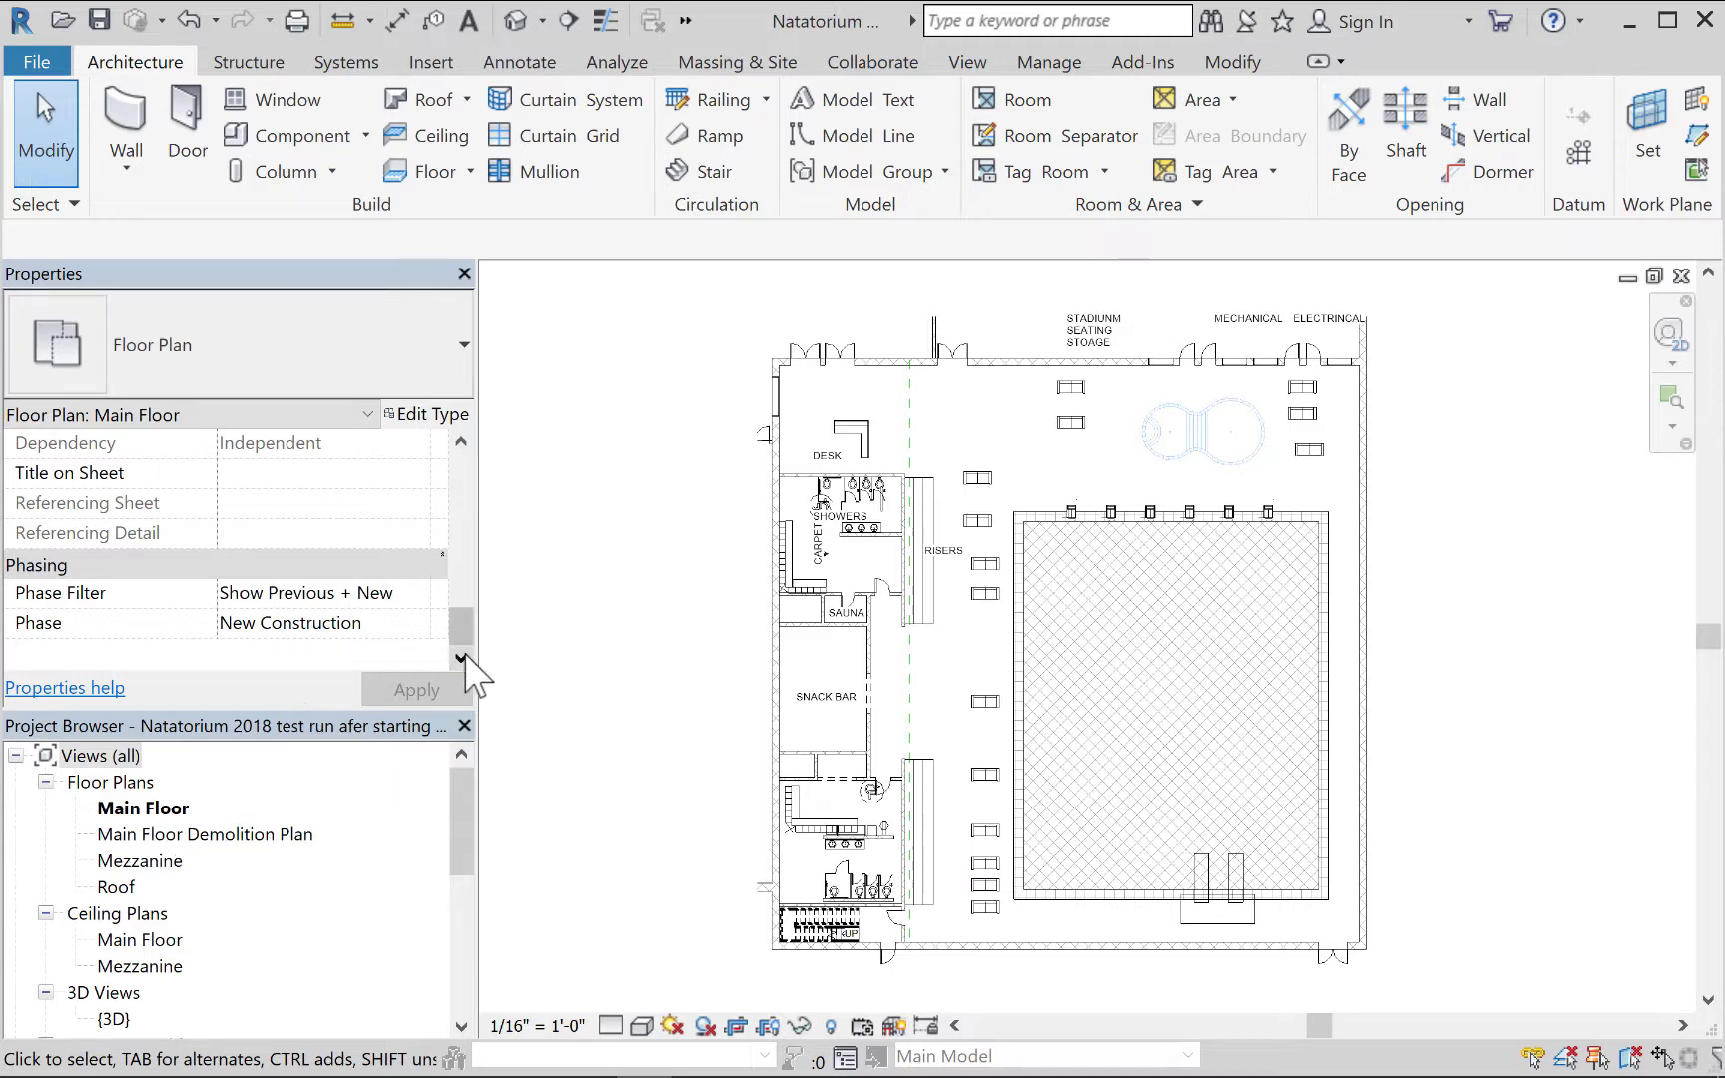
# Open the project's Phasing settings and examine the Existing, New Construction and Project Completion phases.
pyautogui.click(1050, 62)
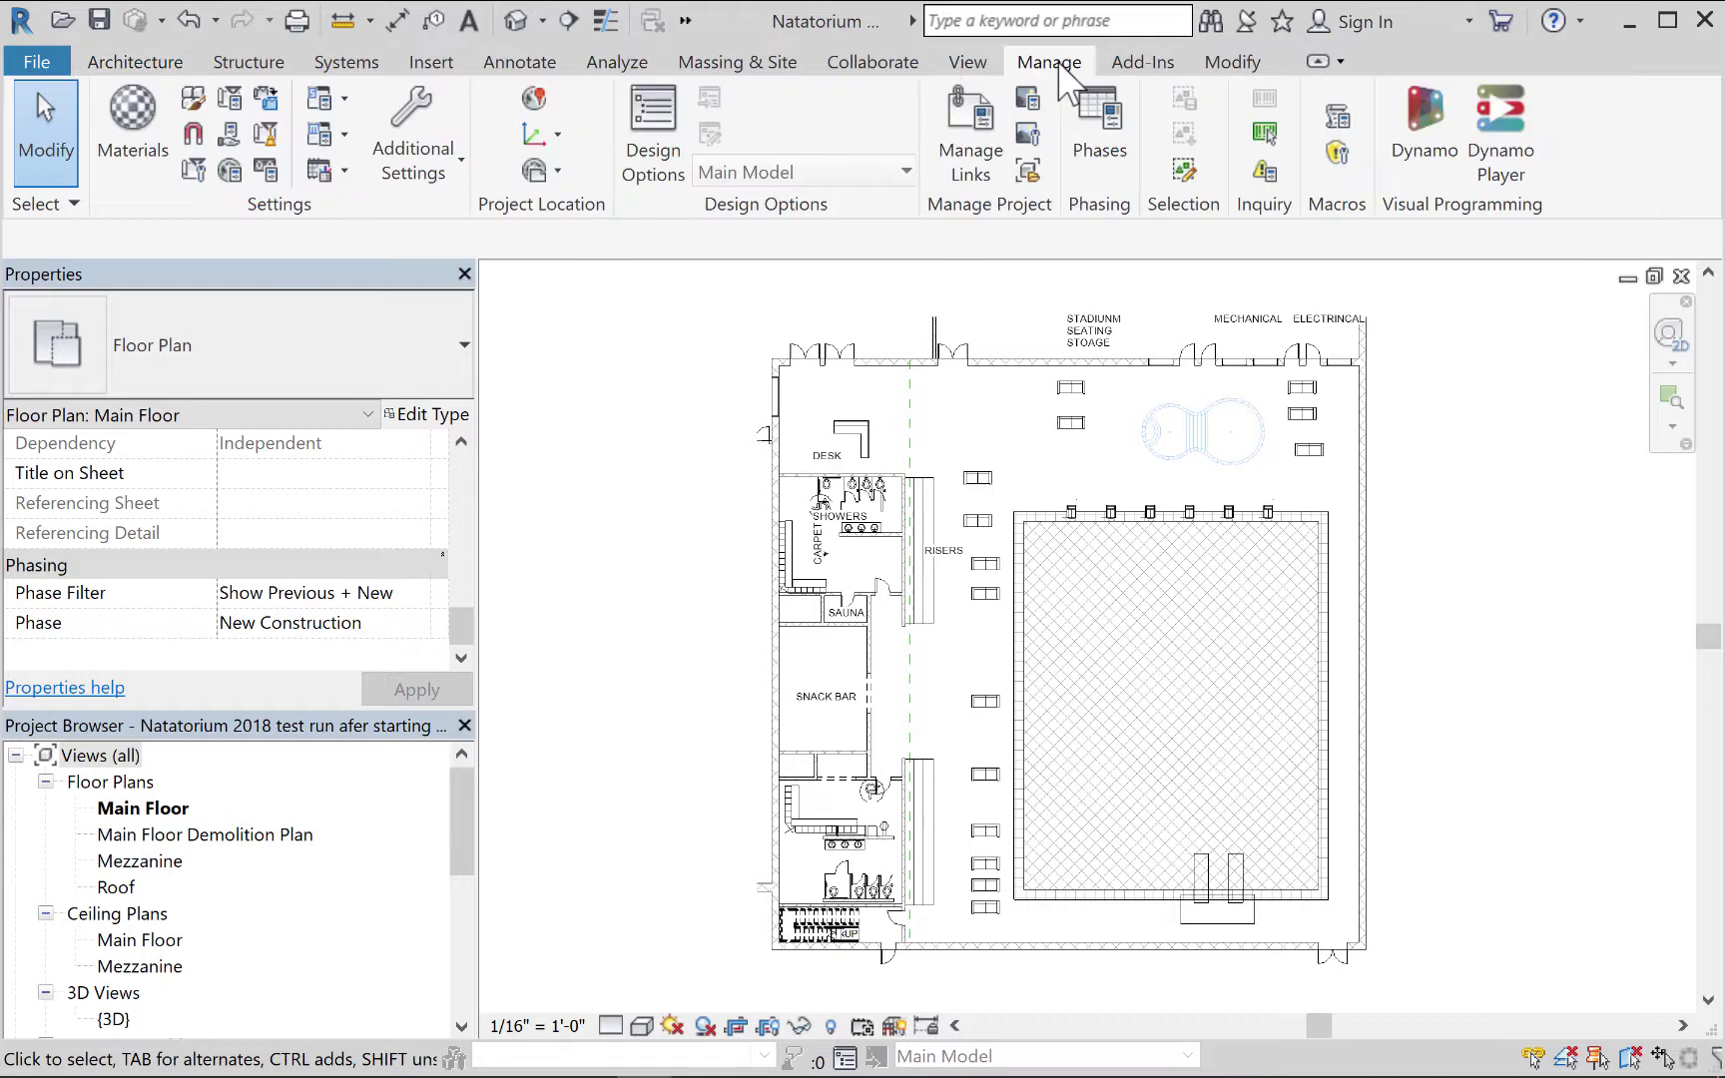
pyautogui.click(1110, 125)
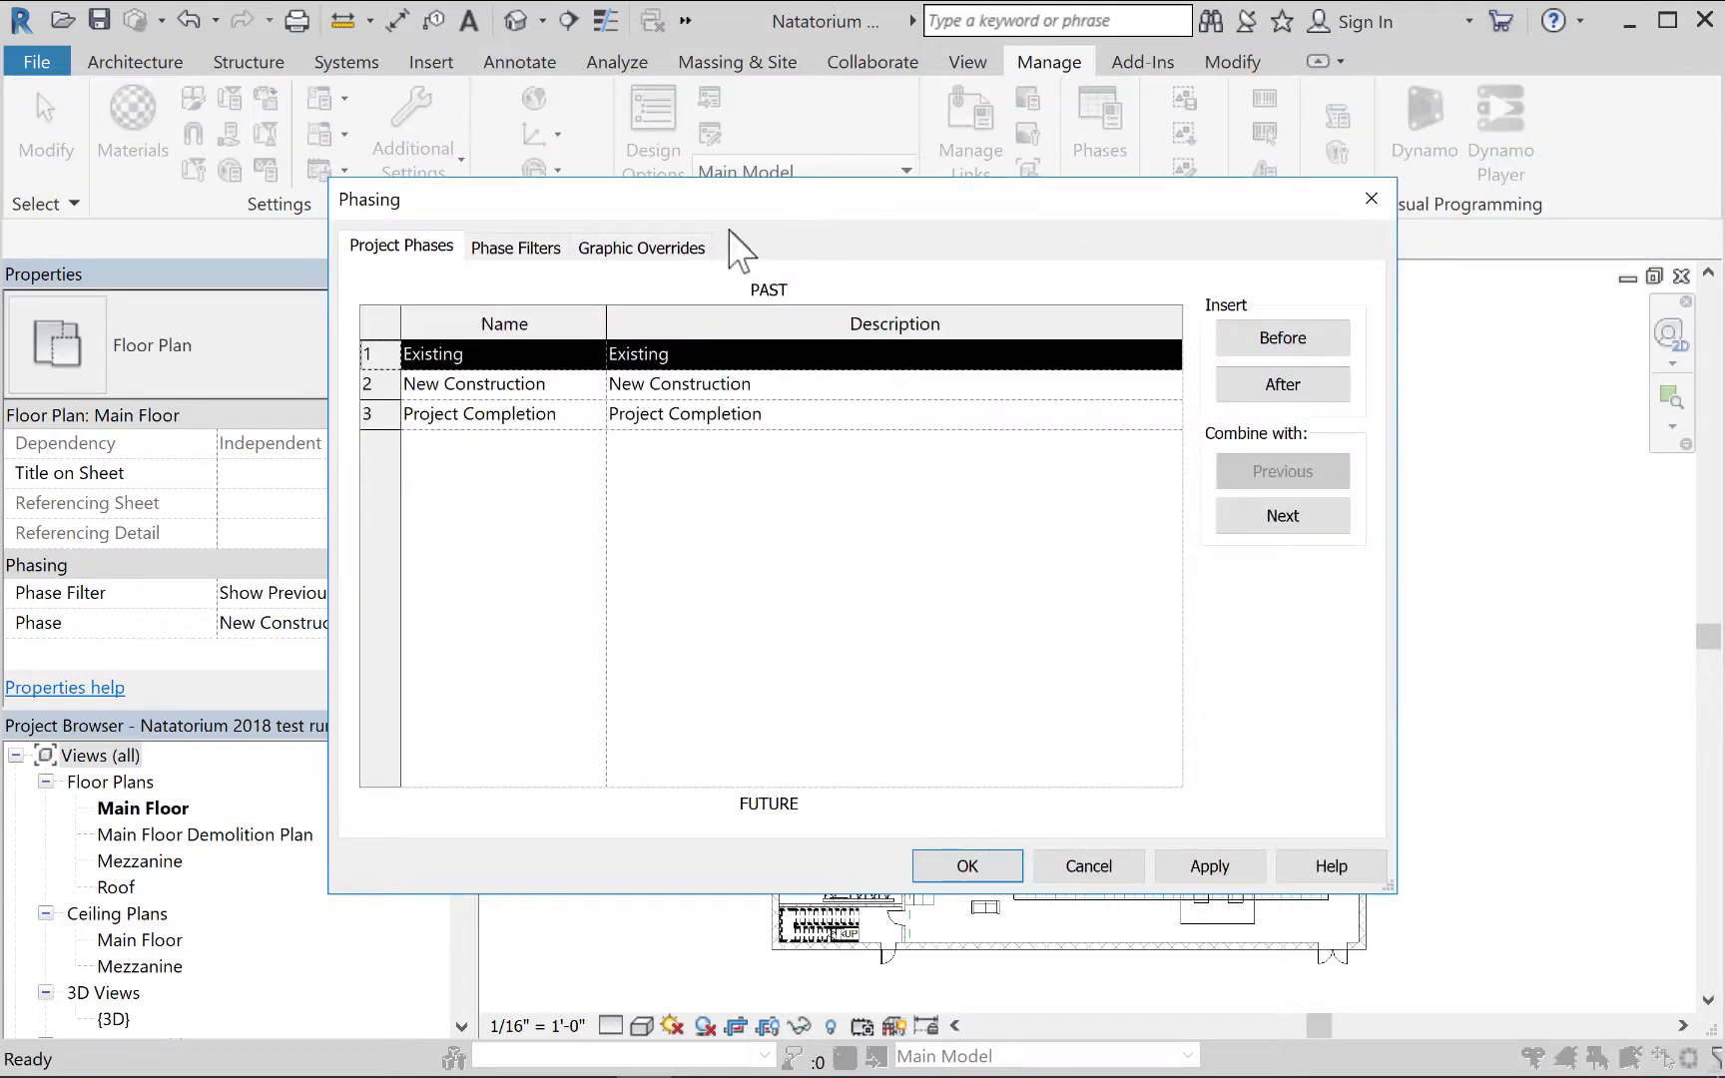
pyautogui.moveTo(777, 227); pyautogui.dragTo(956, 278)
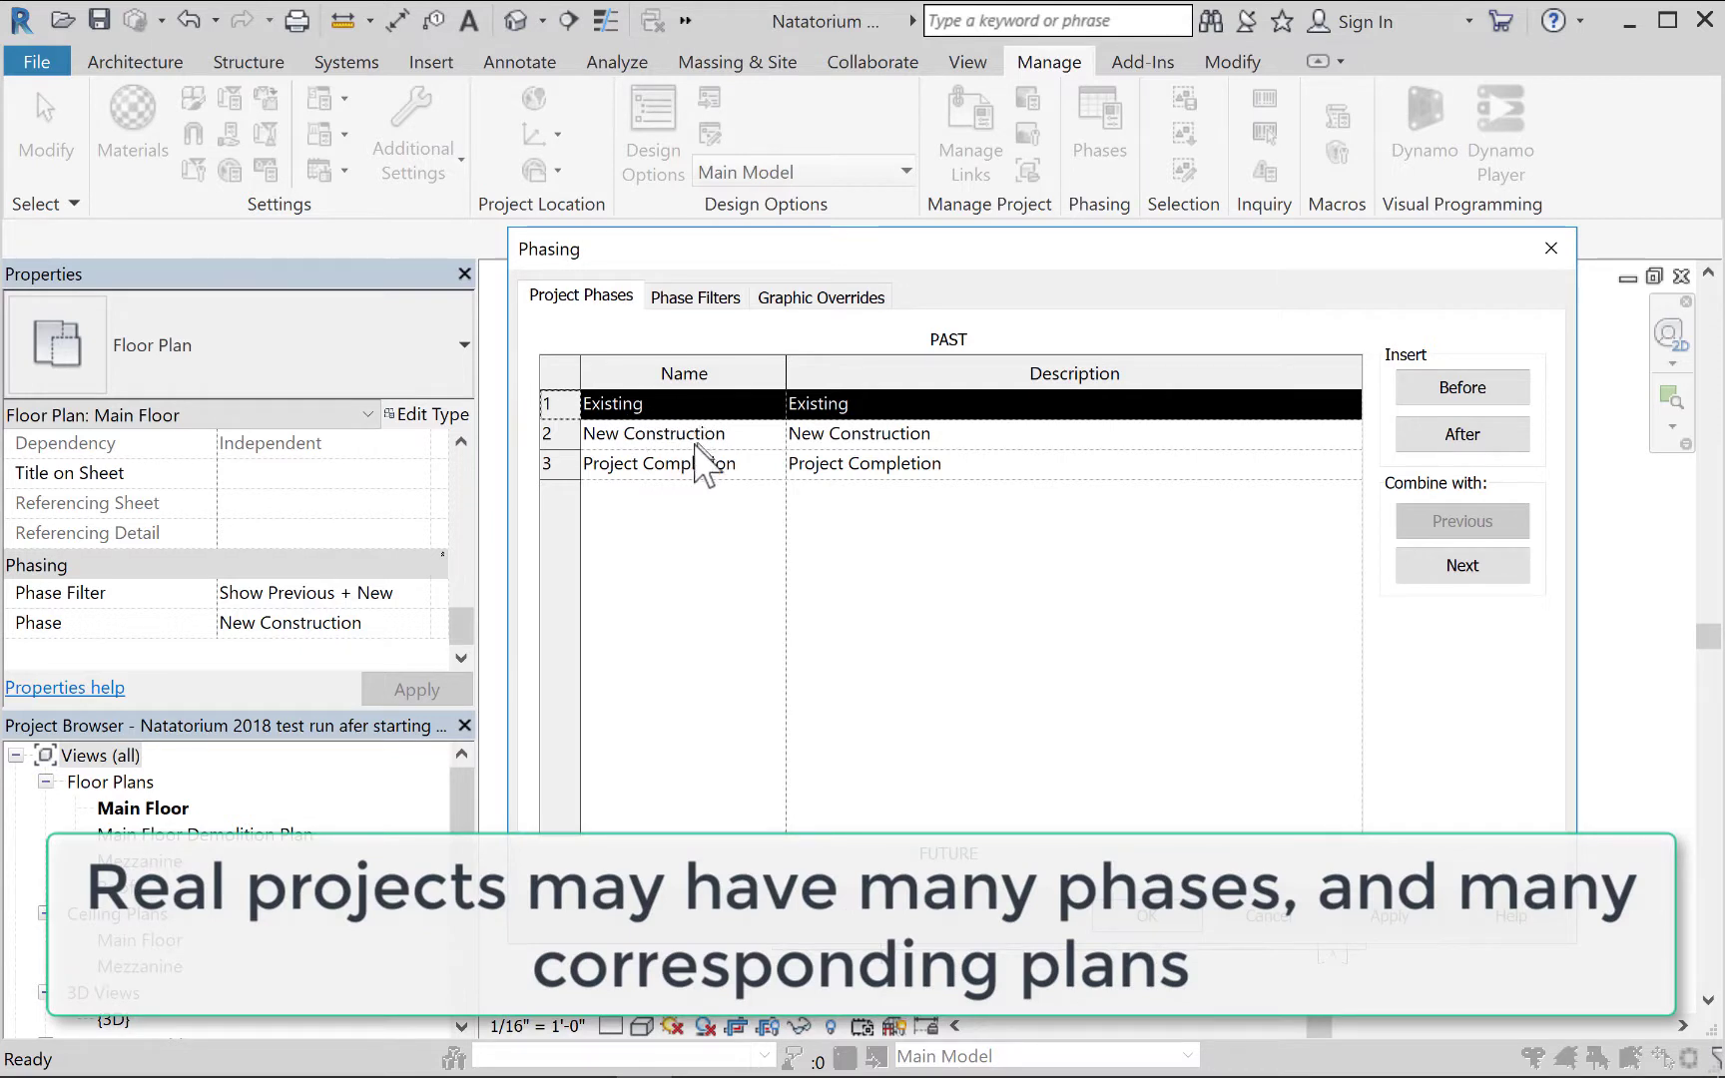
pyautogui.click(699, 464)
pyautogui.click(569, 435)
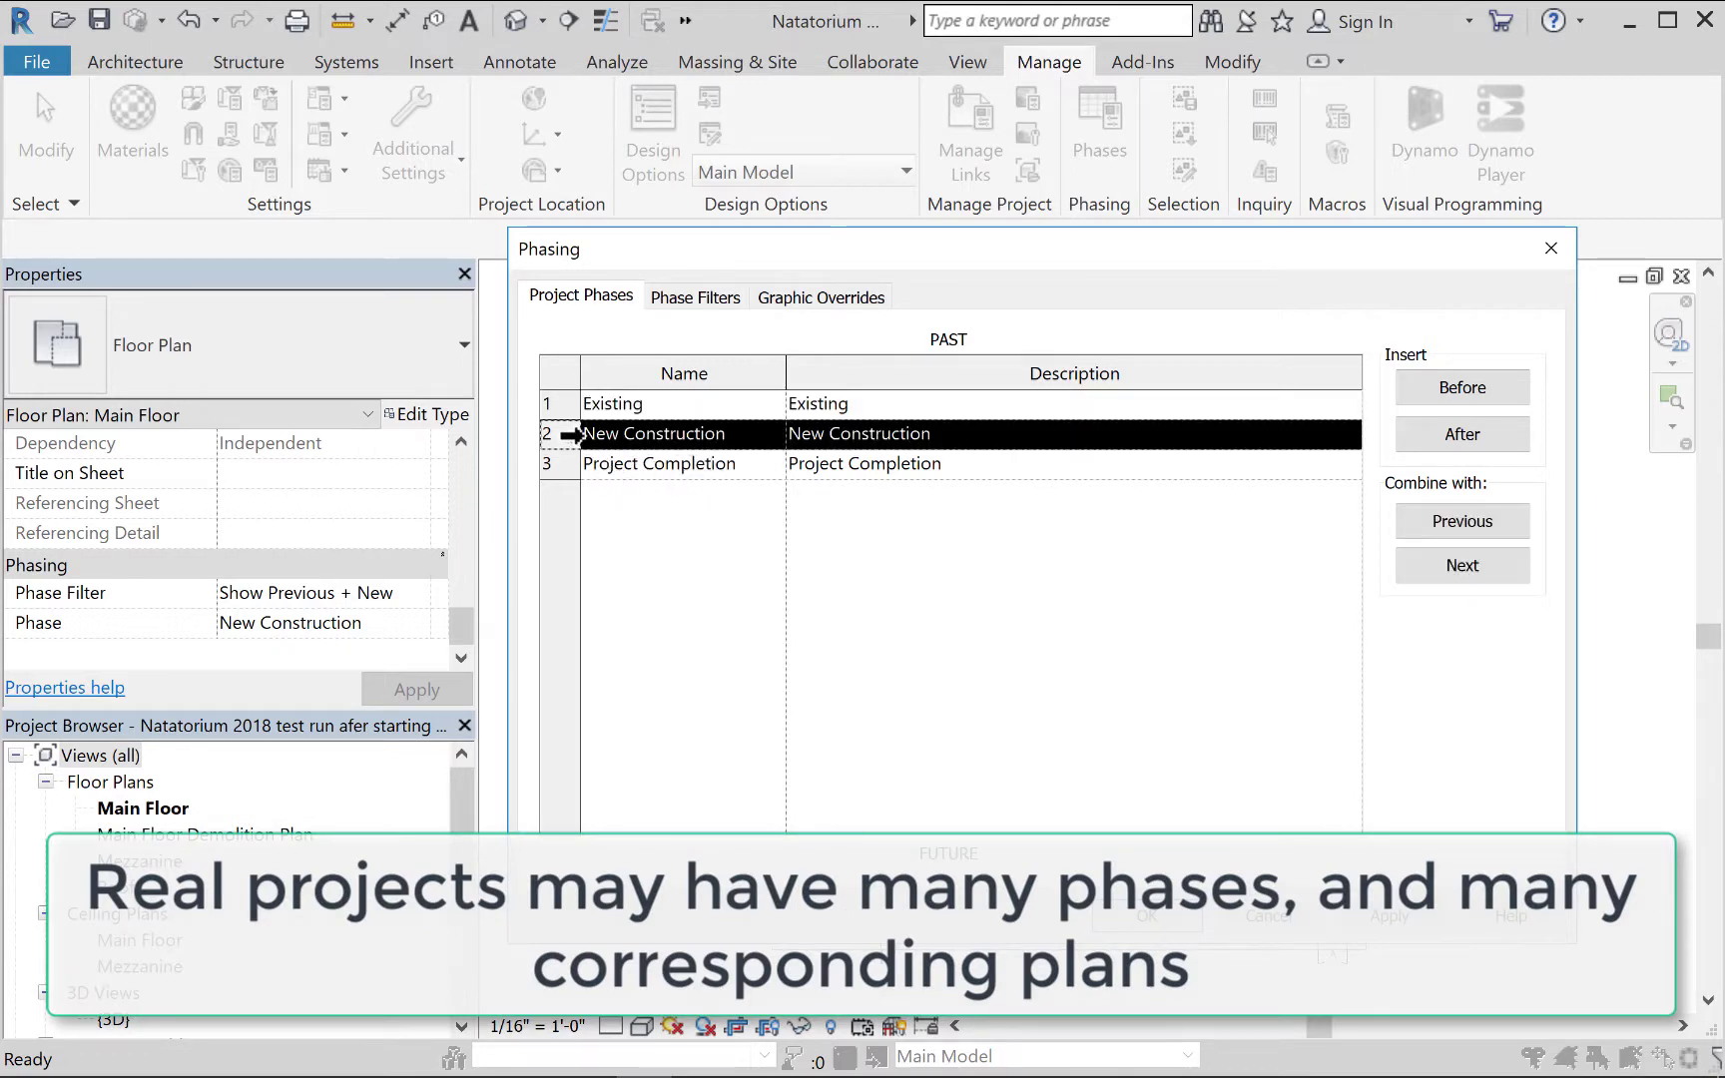
pyautogui.click(567, 463)
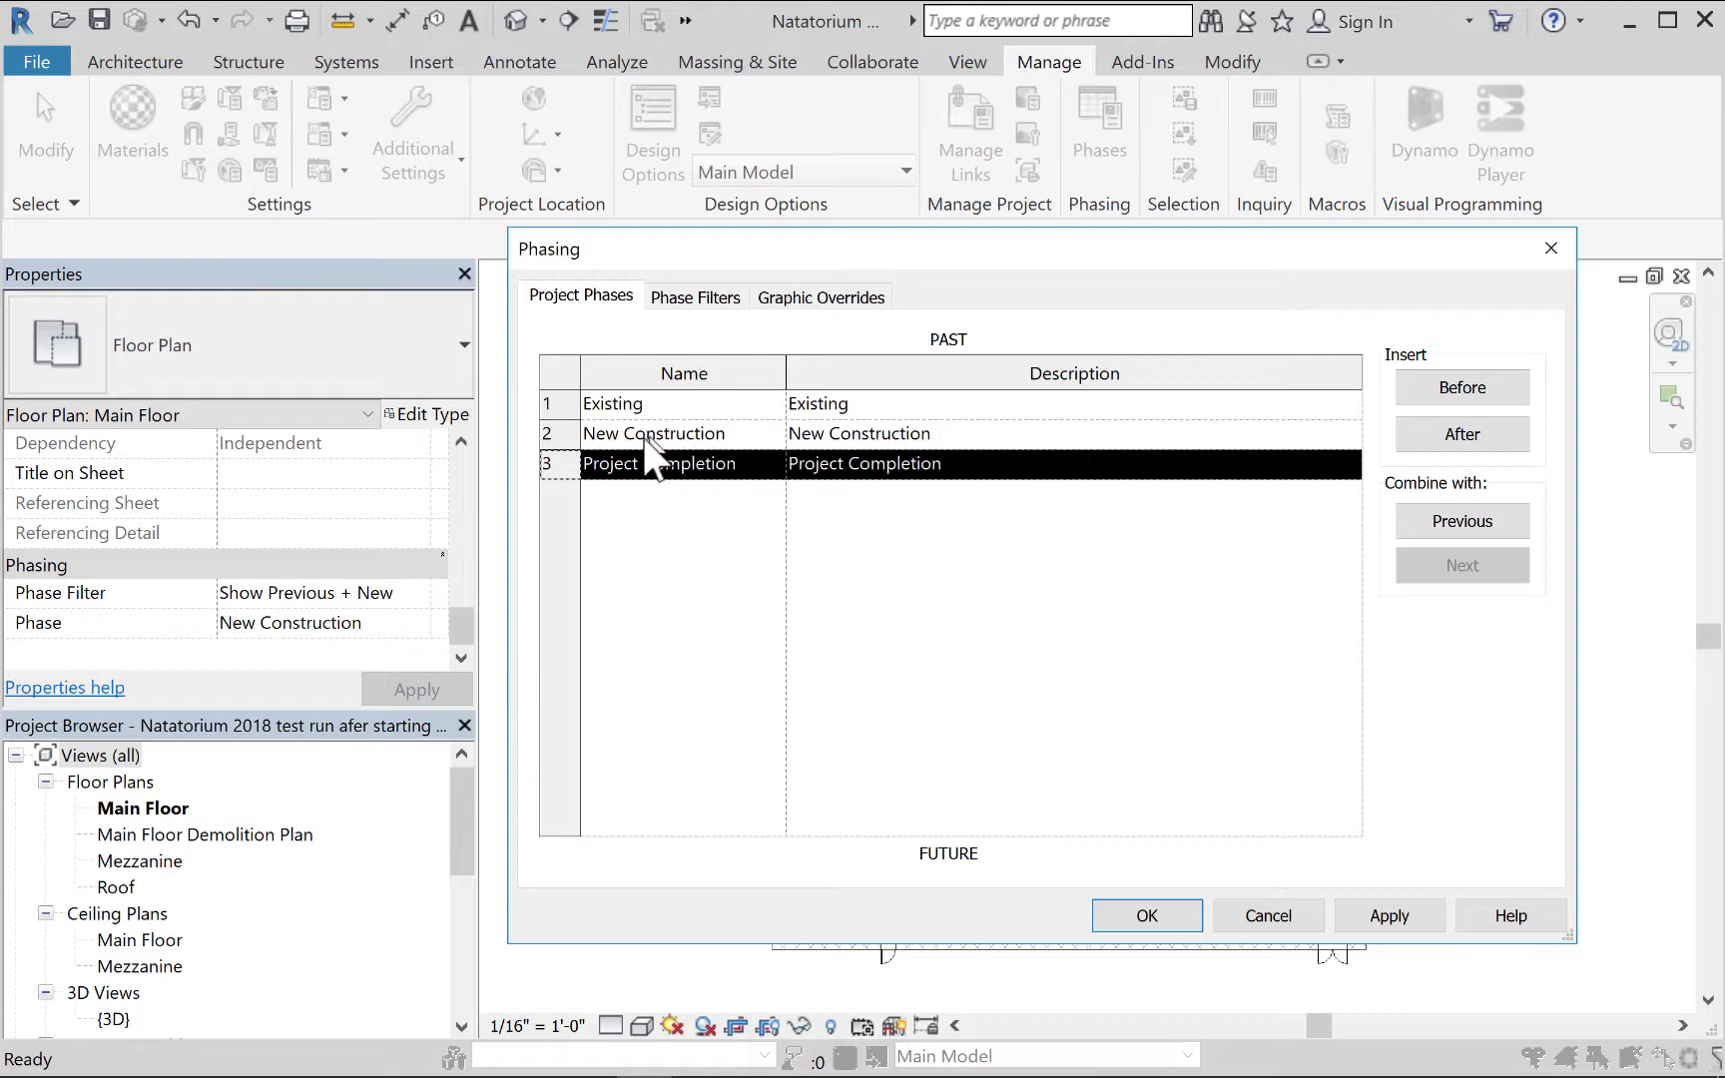
pyautogui.click(644, 403)
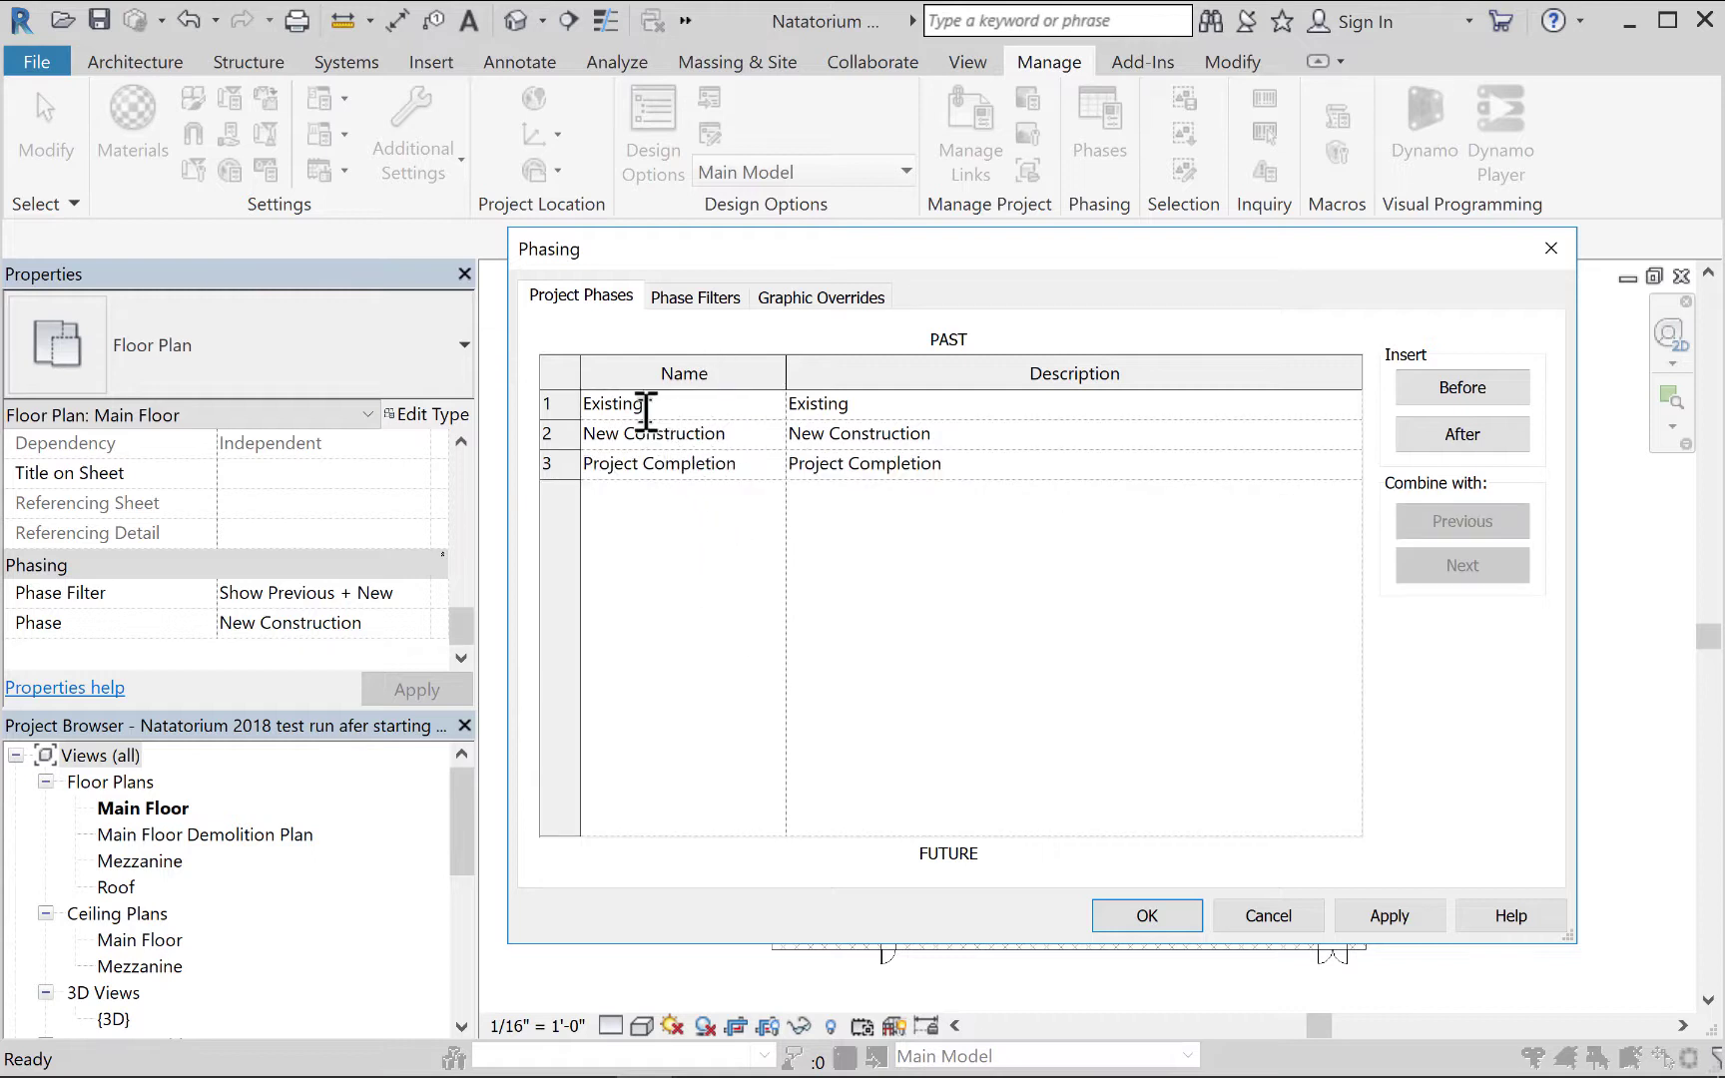
pyautogui.click(581, 431)
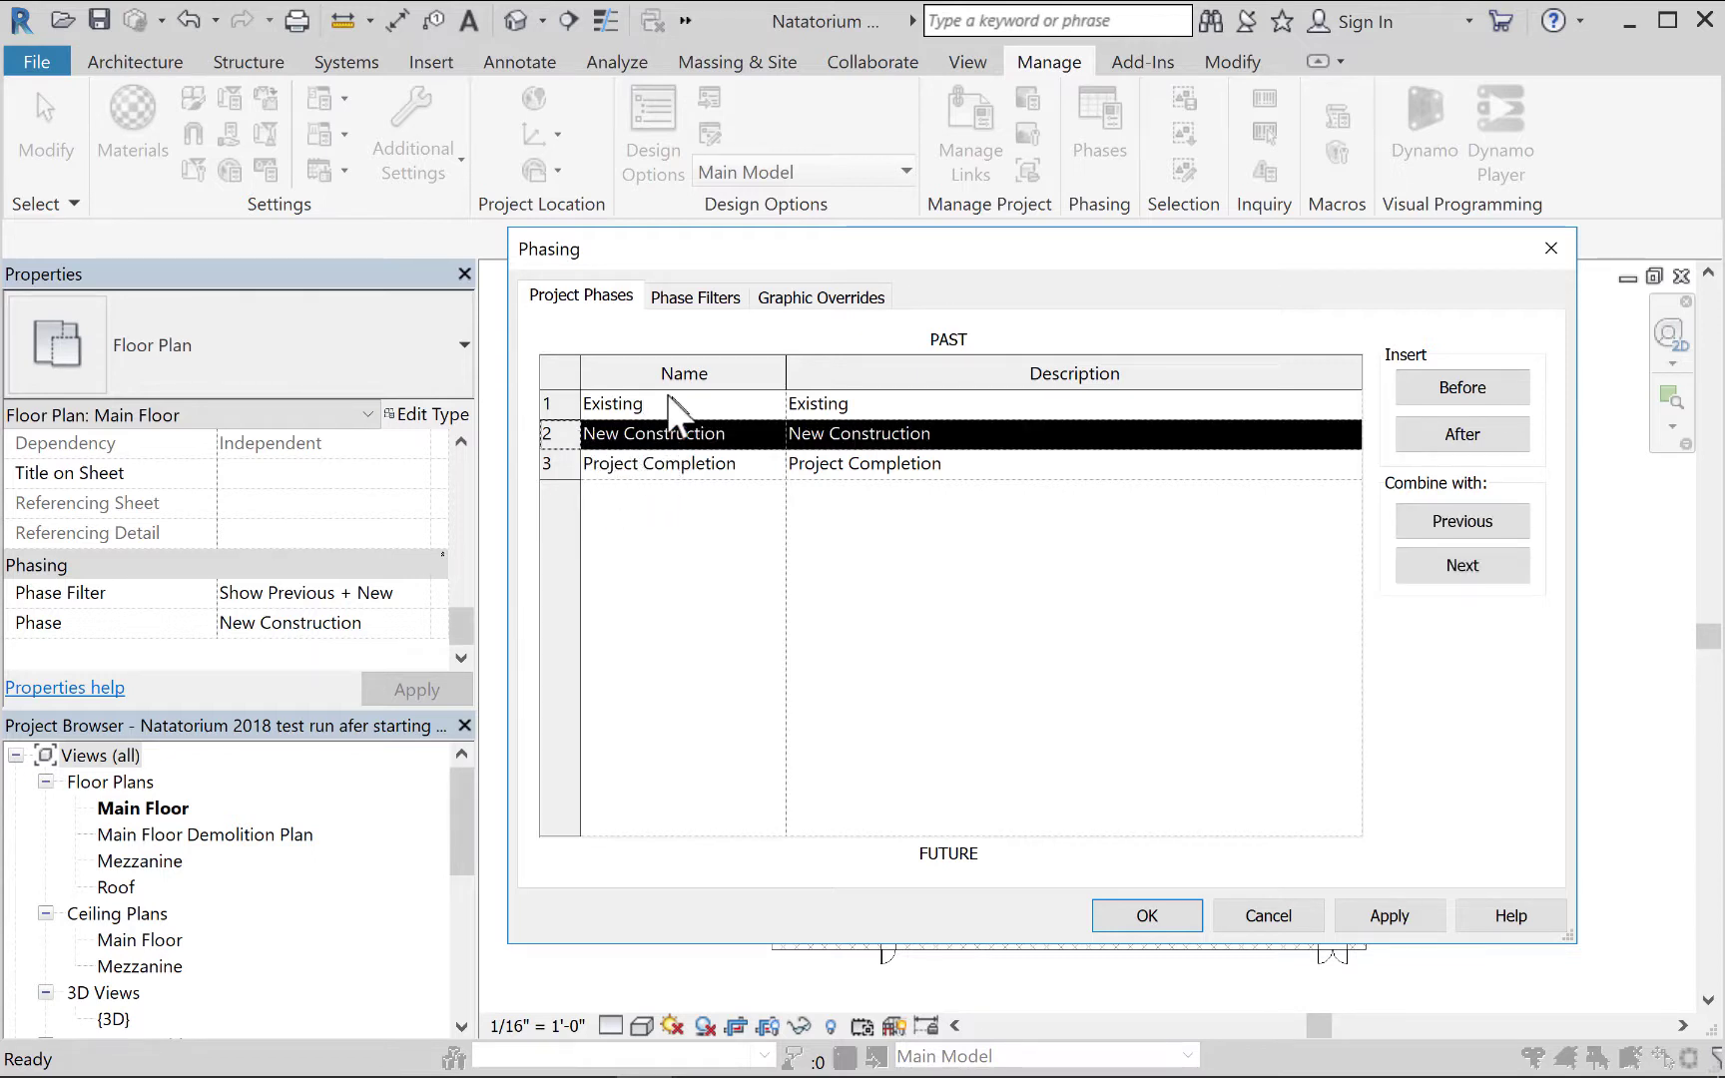
# Examine the phase filters with the name column widened, selecting Show New and Show Previous + Demo.
pyautogui.click(700, 303)
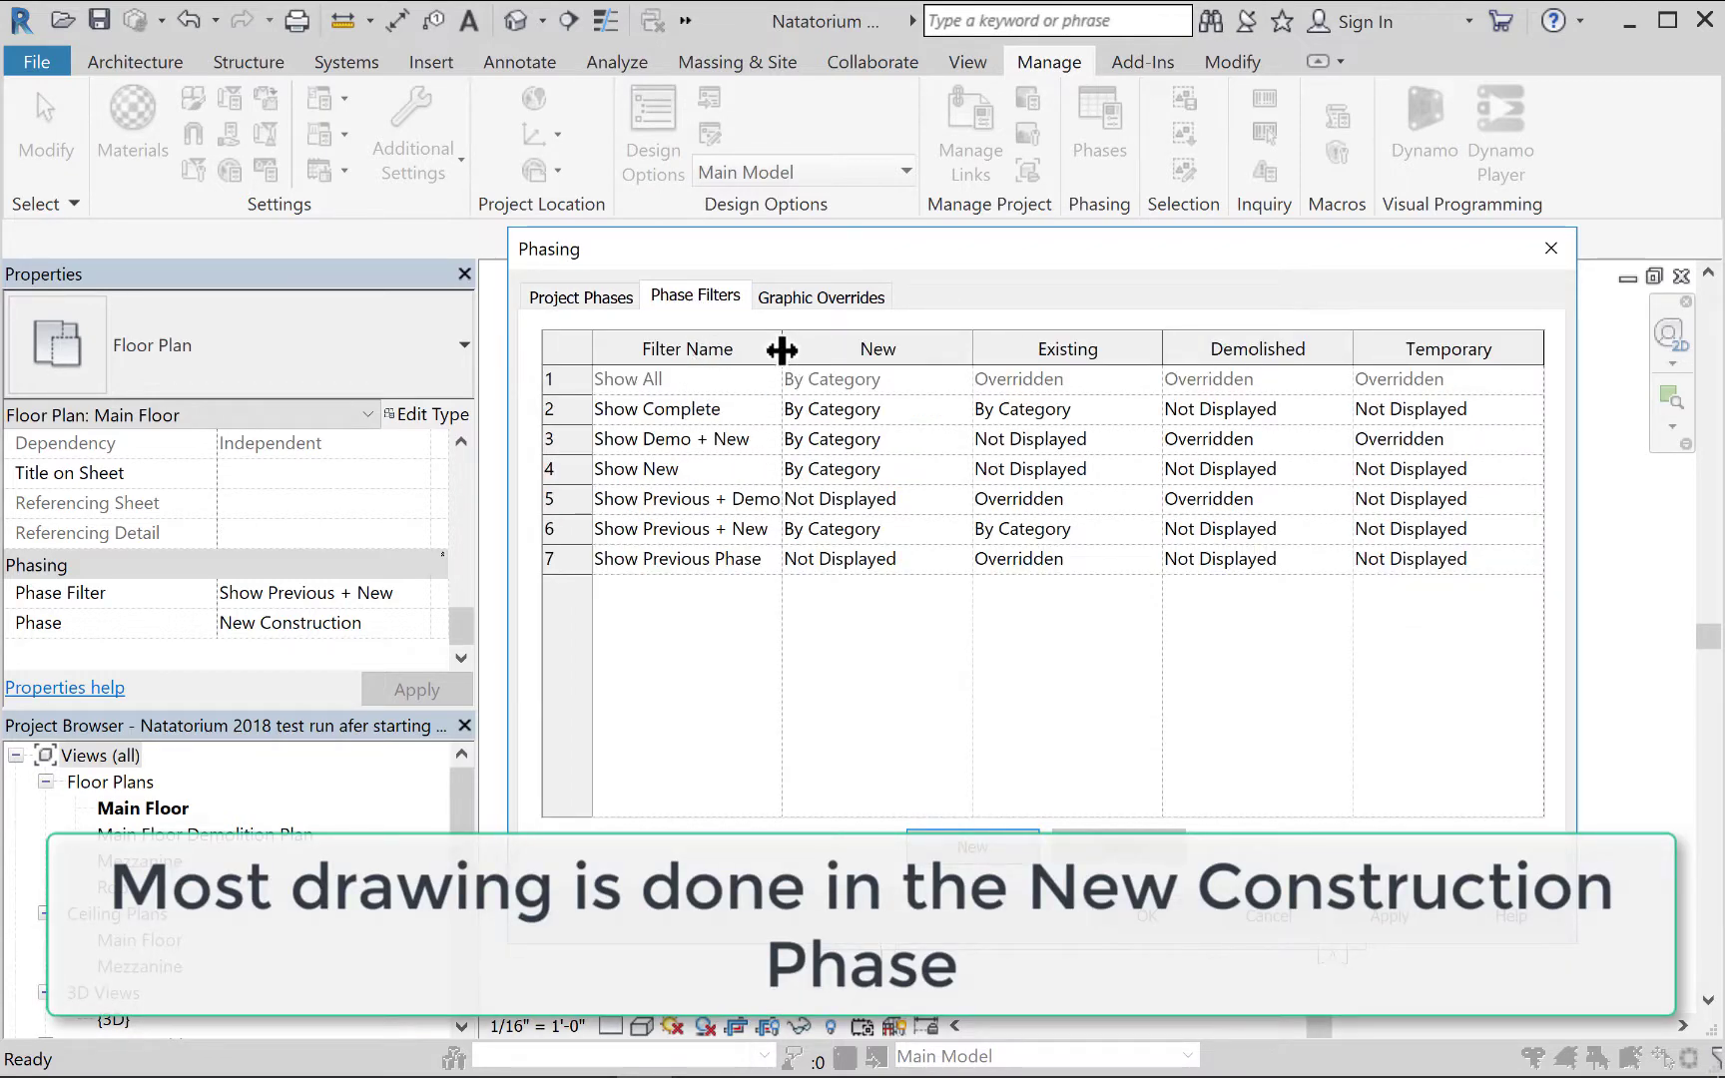
pyautogui.moveTo(781, 348); pyautogui.dragTo(811, 350)
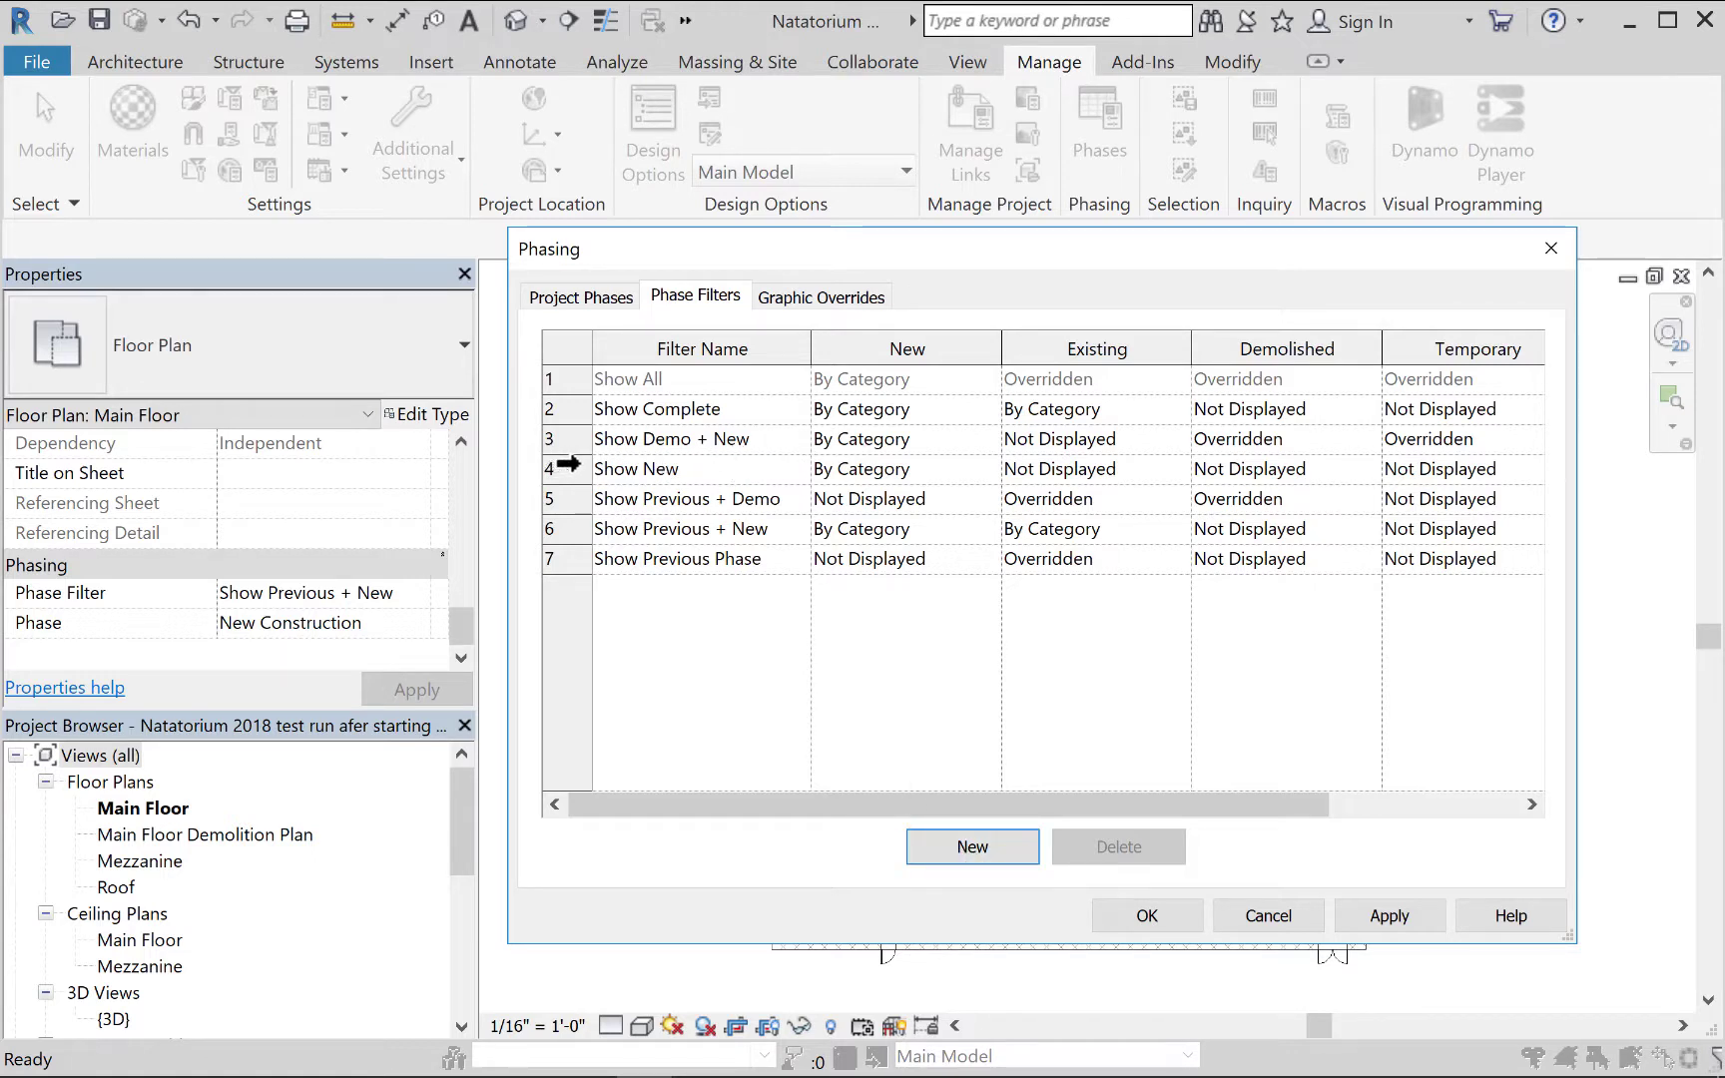
pyautogui.click(568, 464)
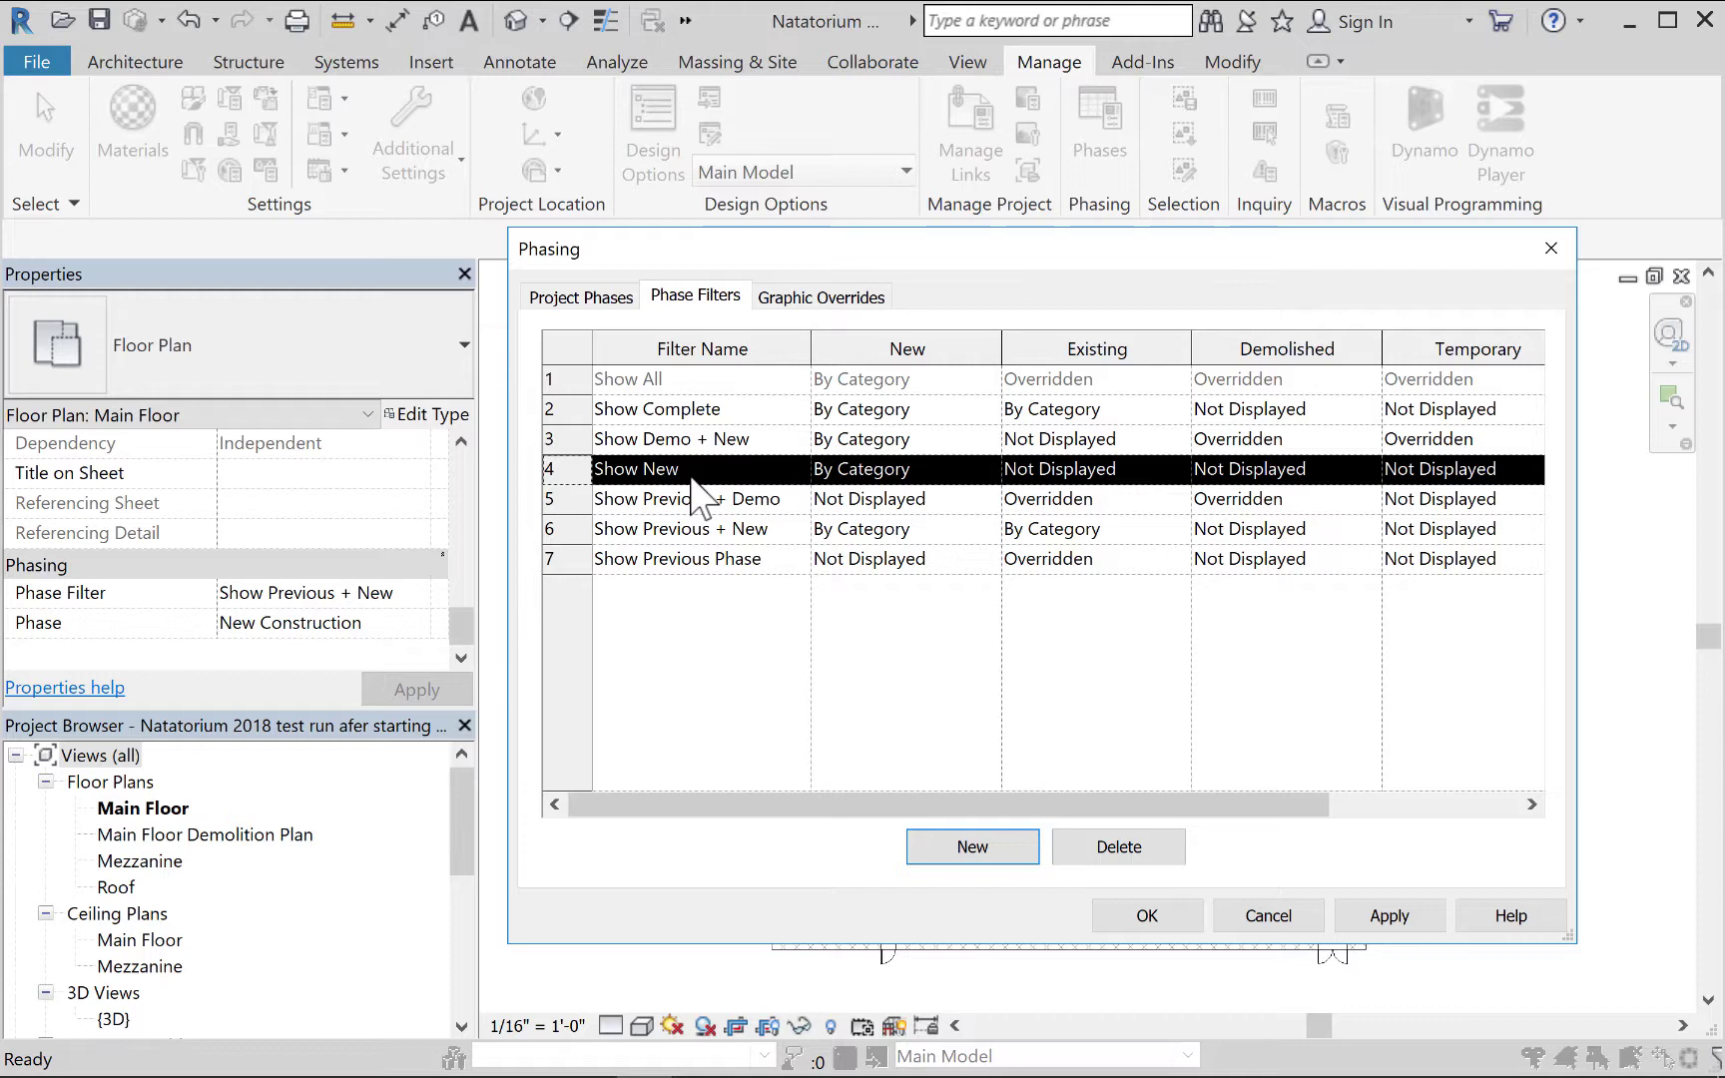
pyautogui.click(590, 493)
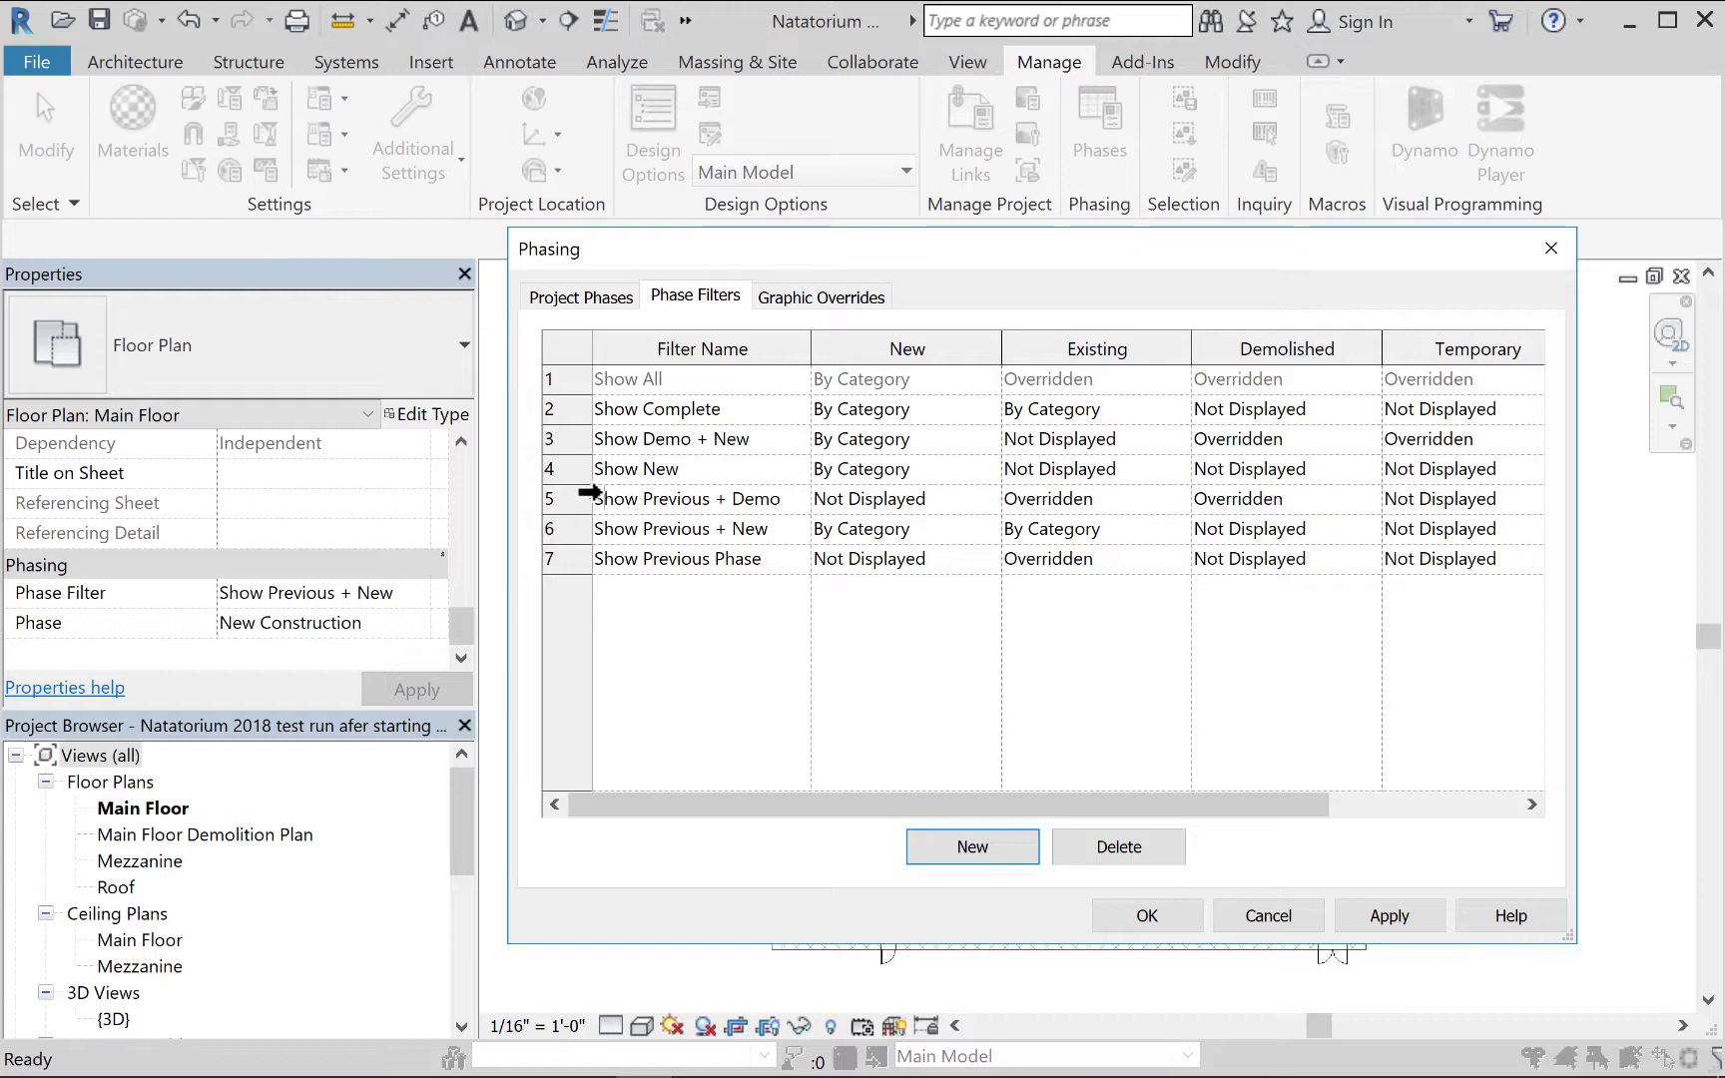
pyautogui.click(590, 493)
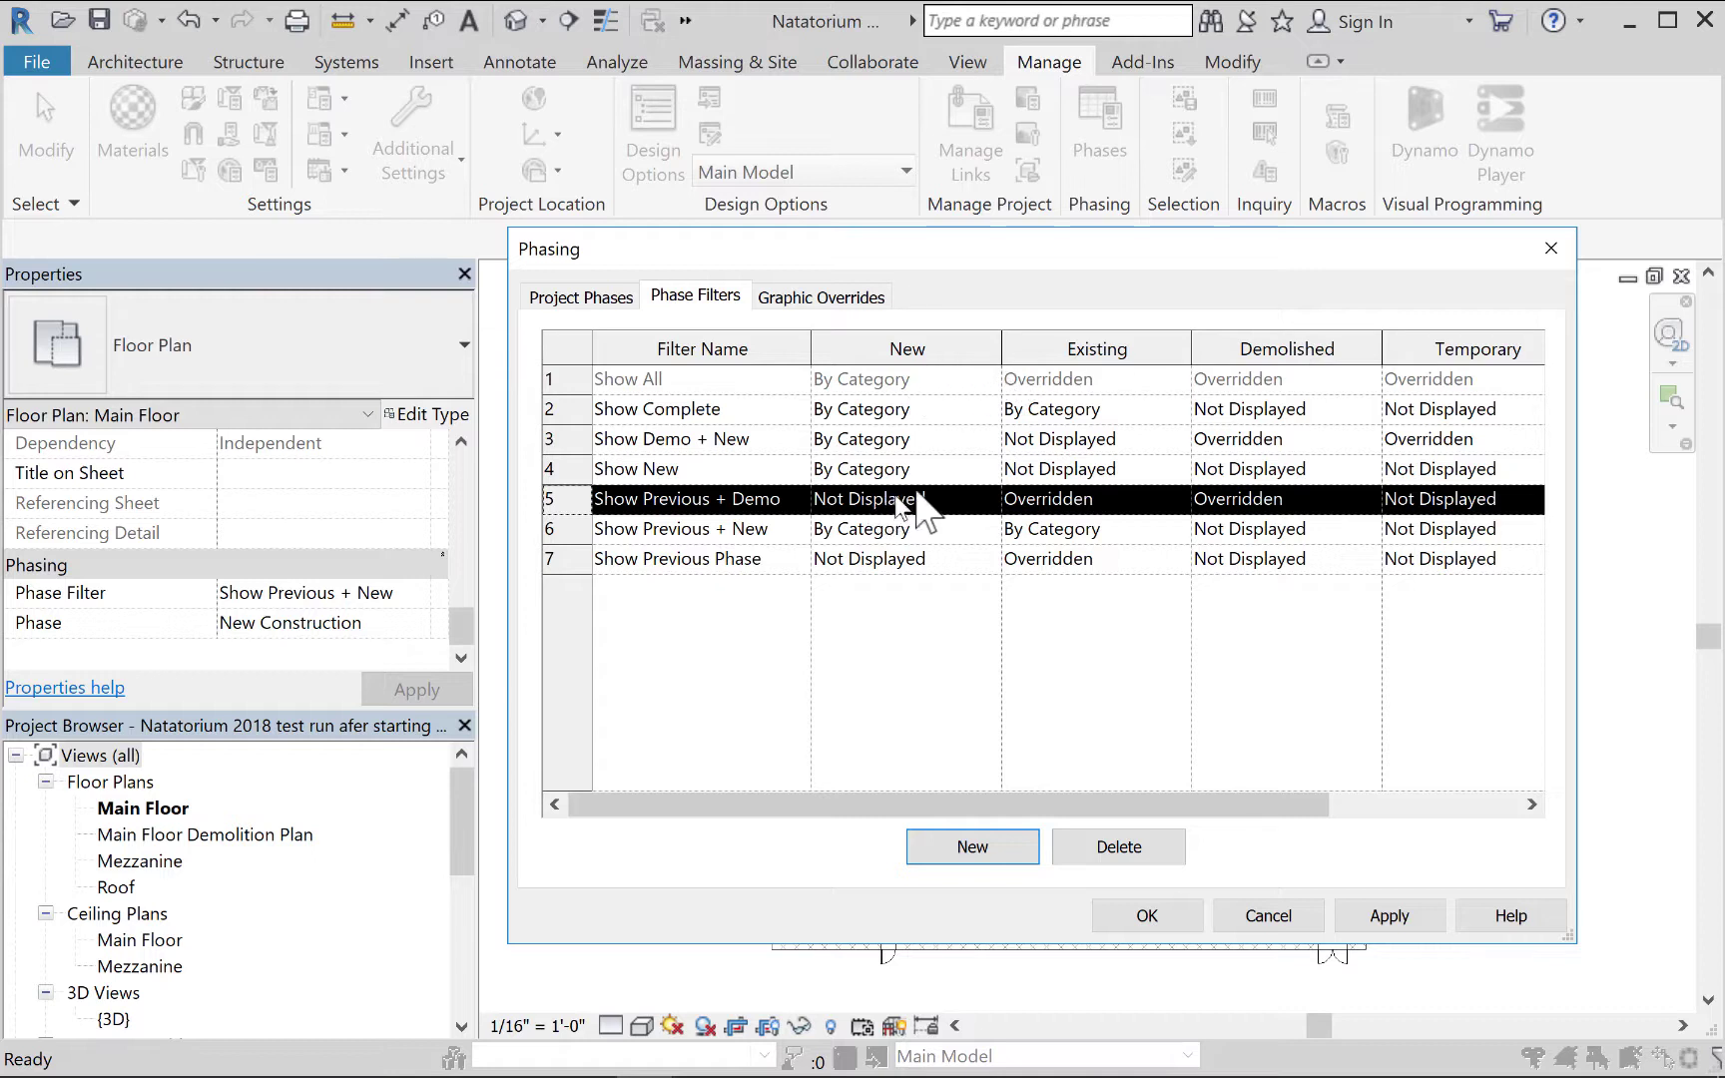
# Check the Existing and Demolished display options of the Show Previous + Demo filter, choosing Overridden for existing elements.
pyautogui.click(1053, 507)
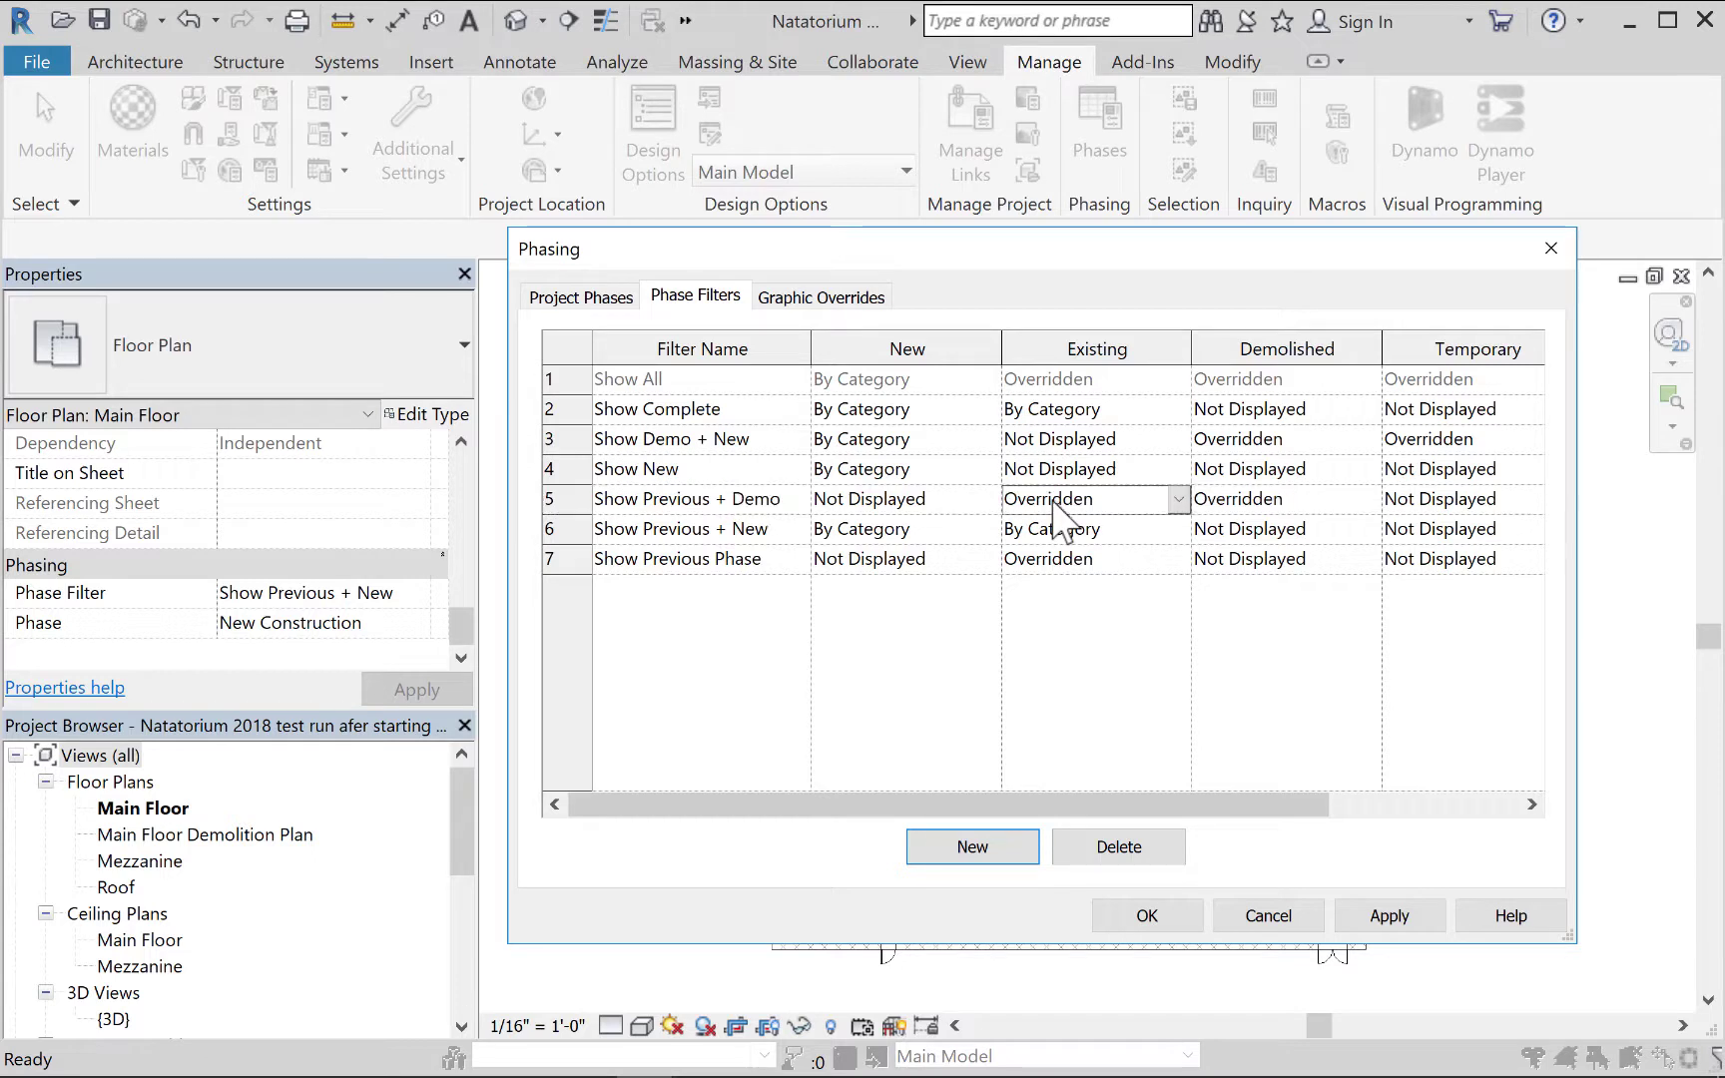
pyautogui.click(1178, 501)
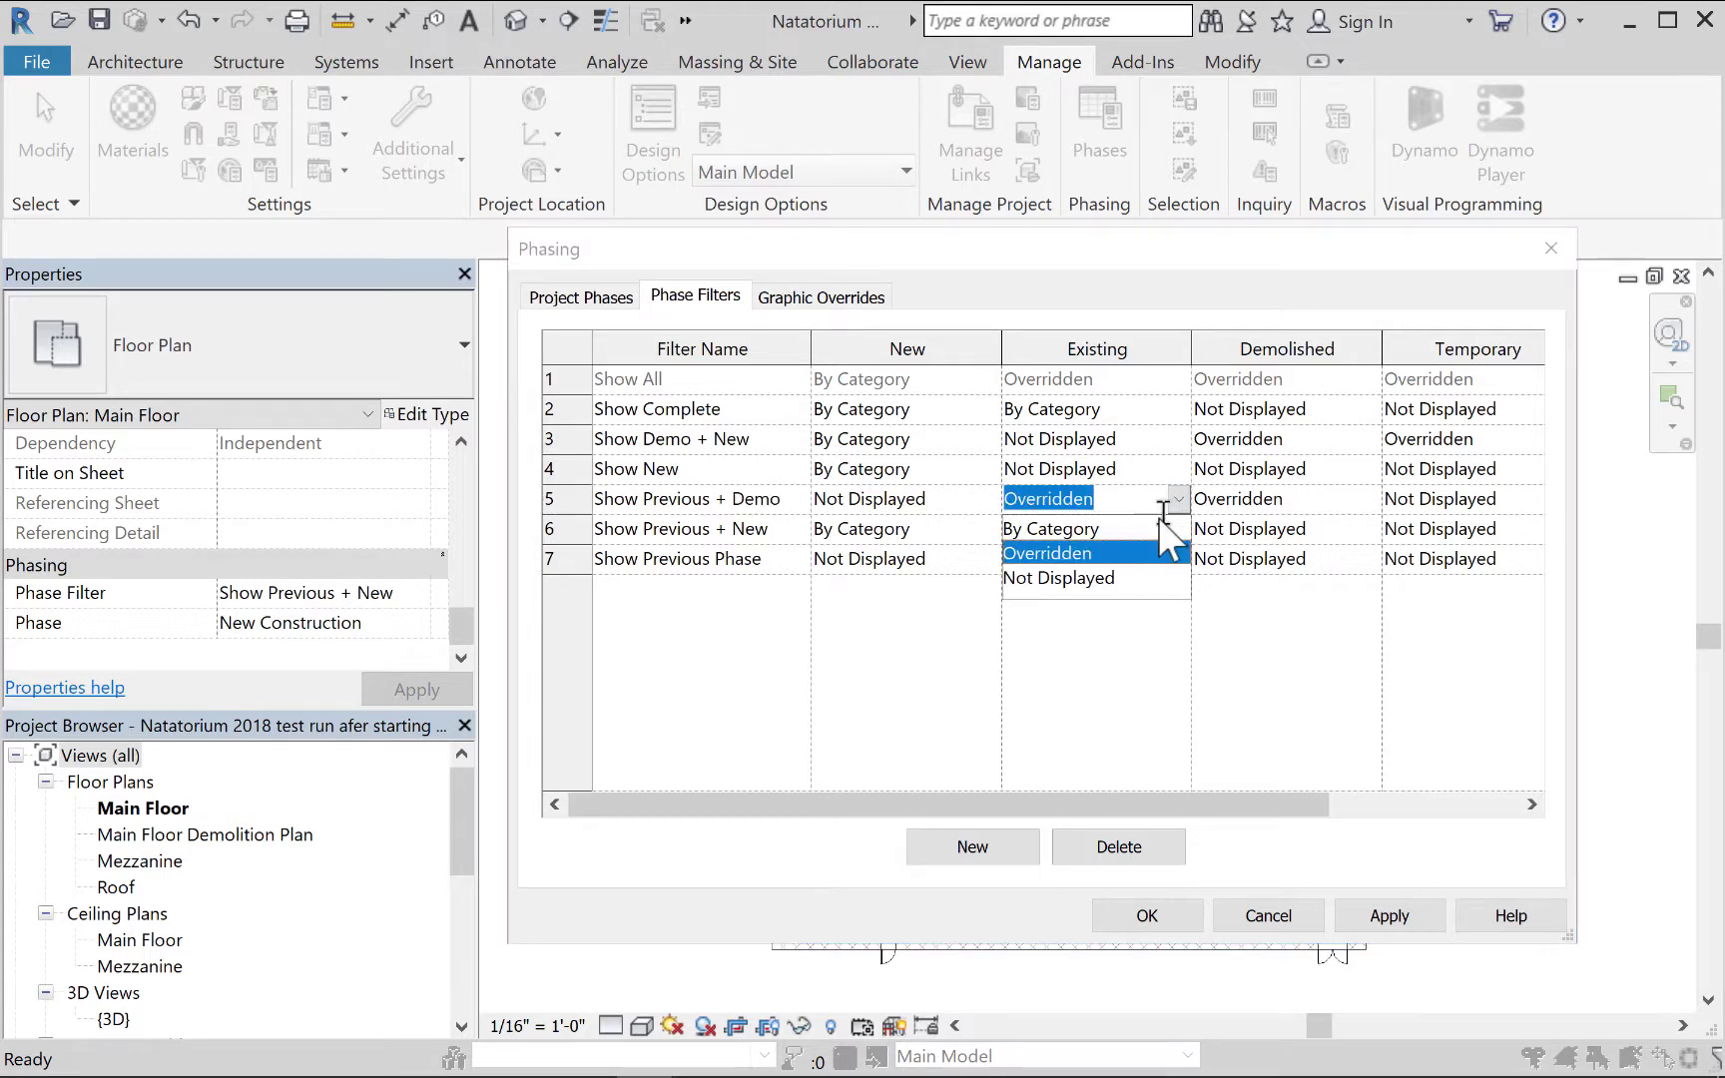
pyautogui.click(1104, 552)
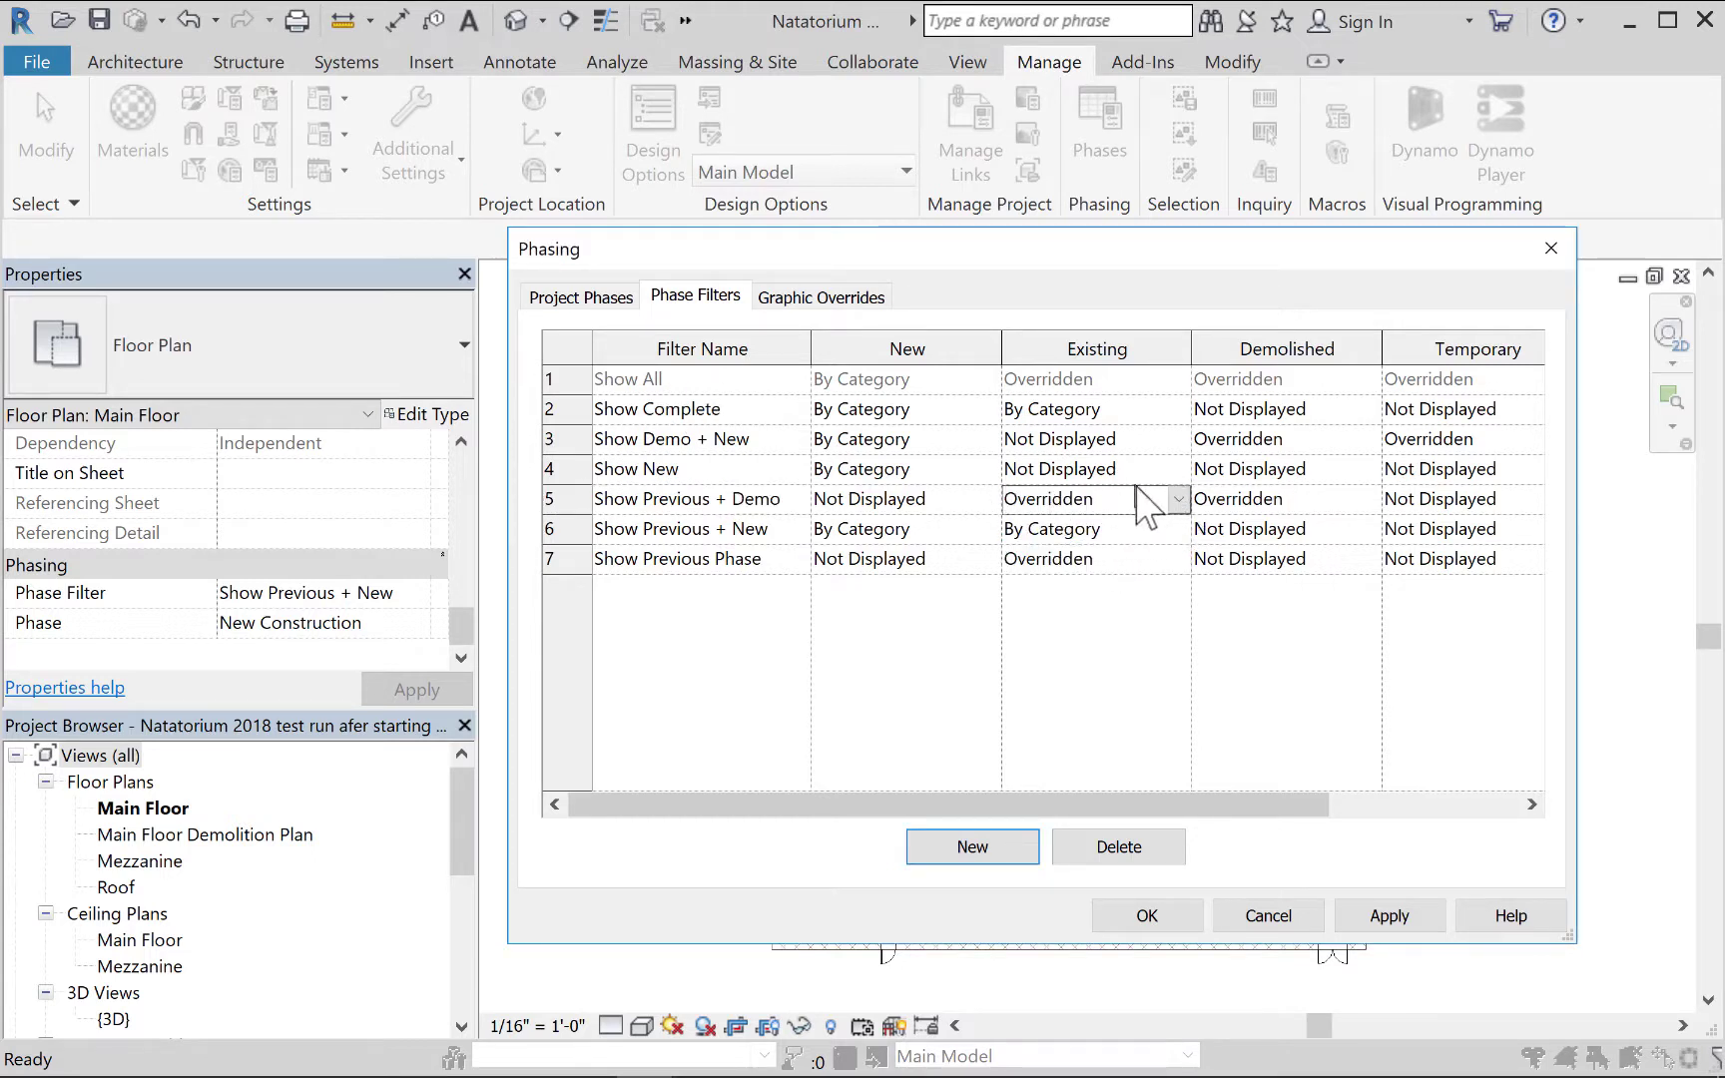
pyautogui.click(1277, 498)
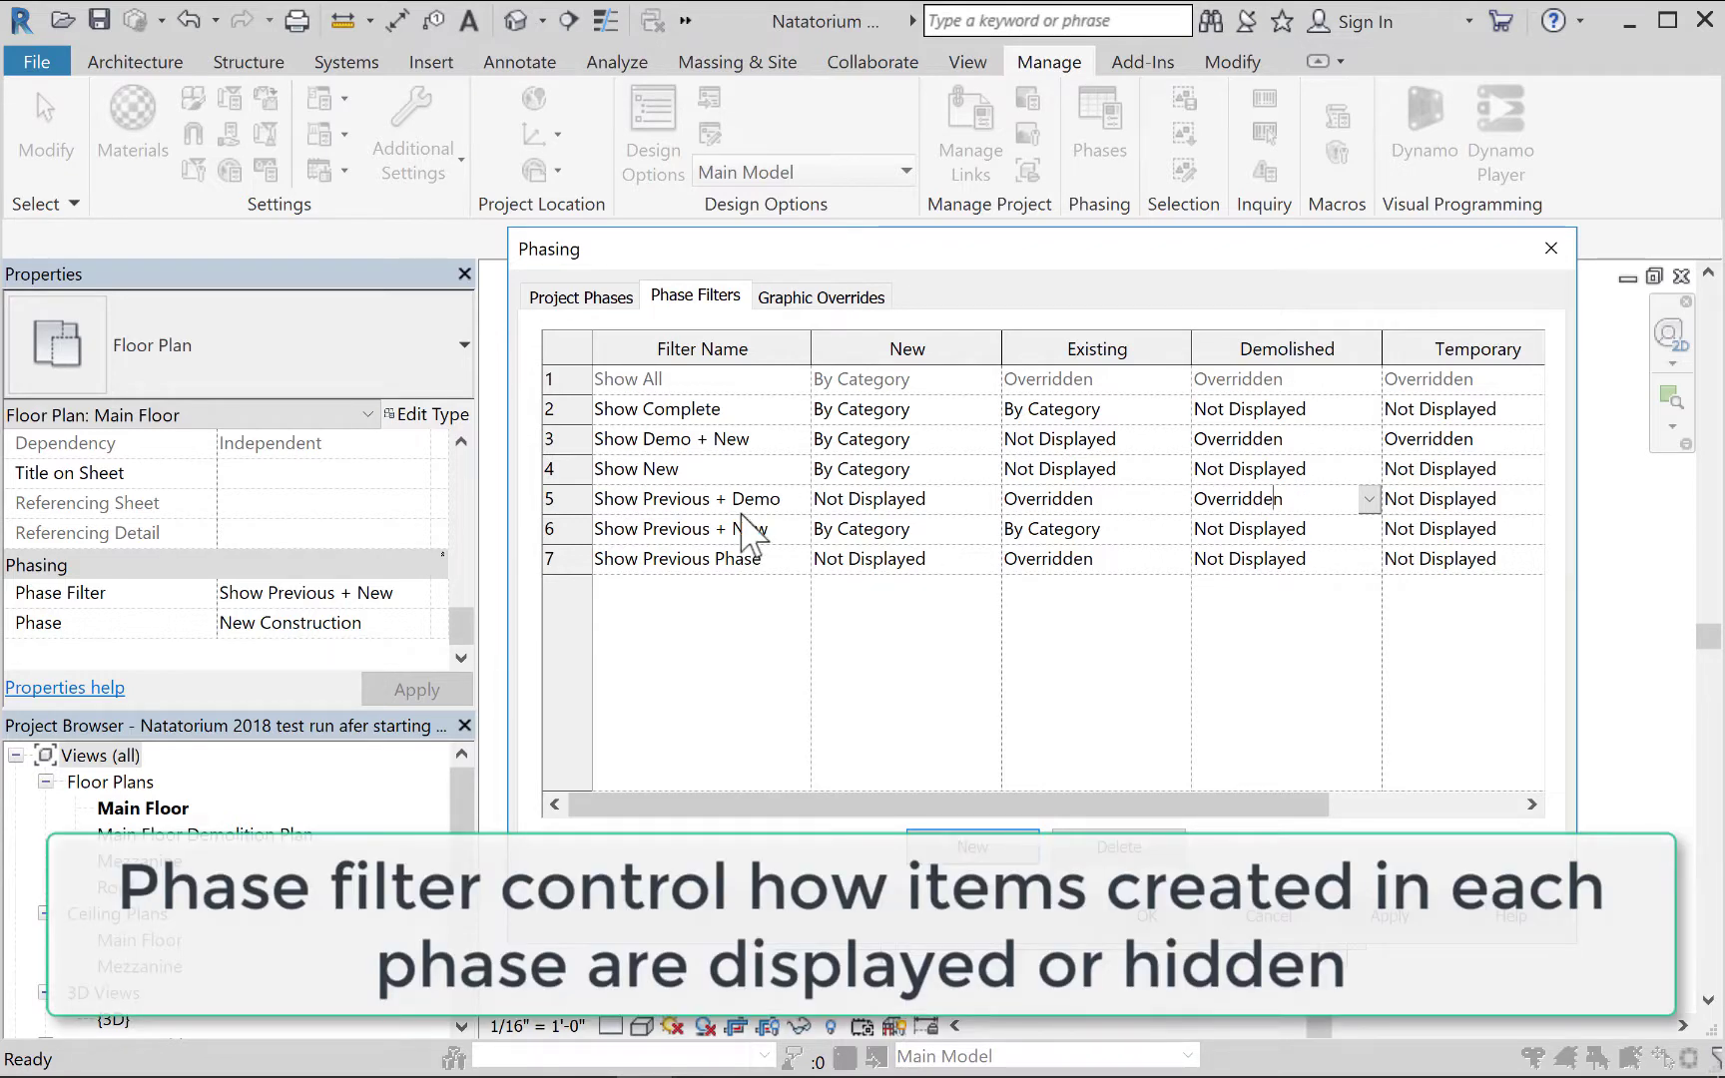
pyautogui.click(598, 500)
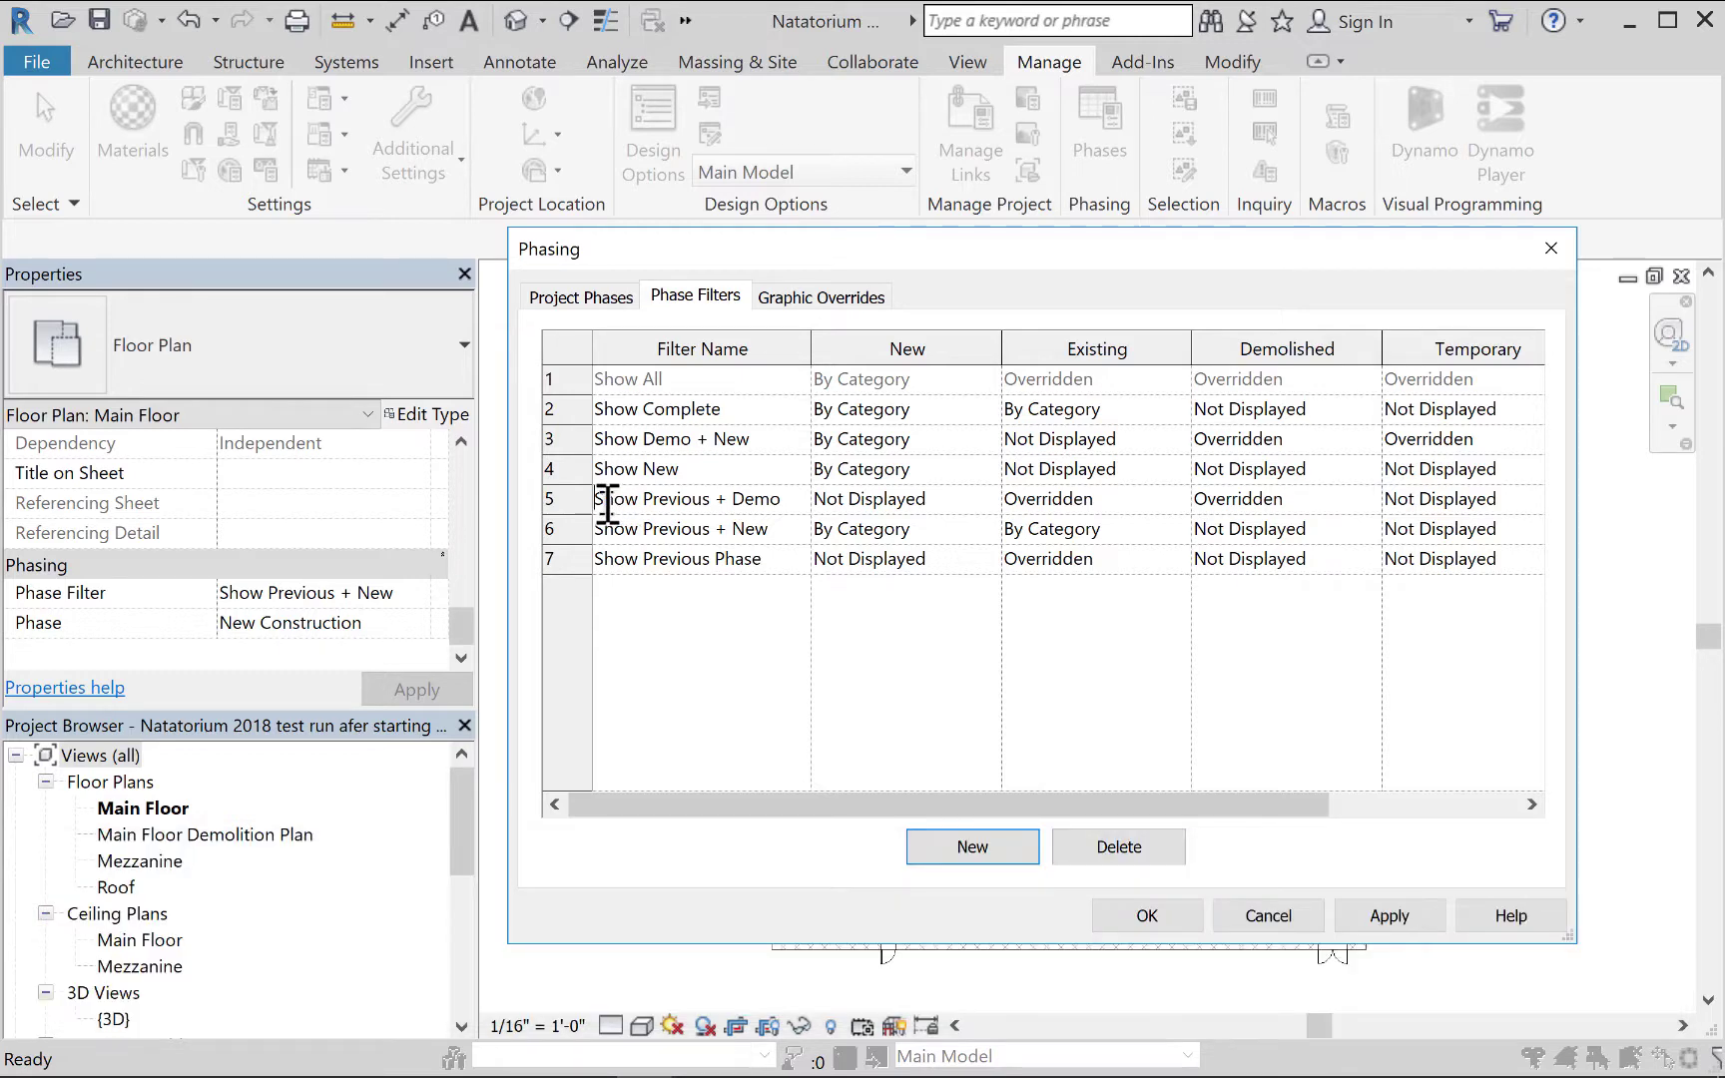
# Override the Existing phase status's cut lines with line weight 6 and black colour.
pyautogui.click(798, 299)
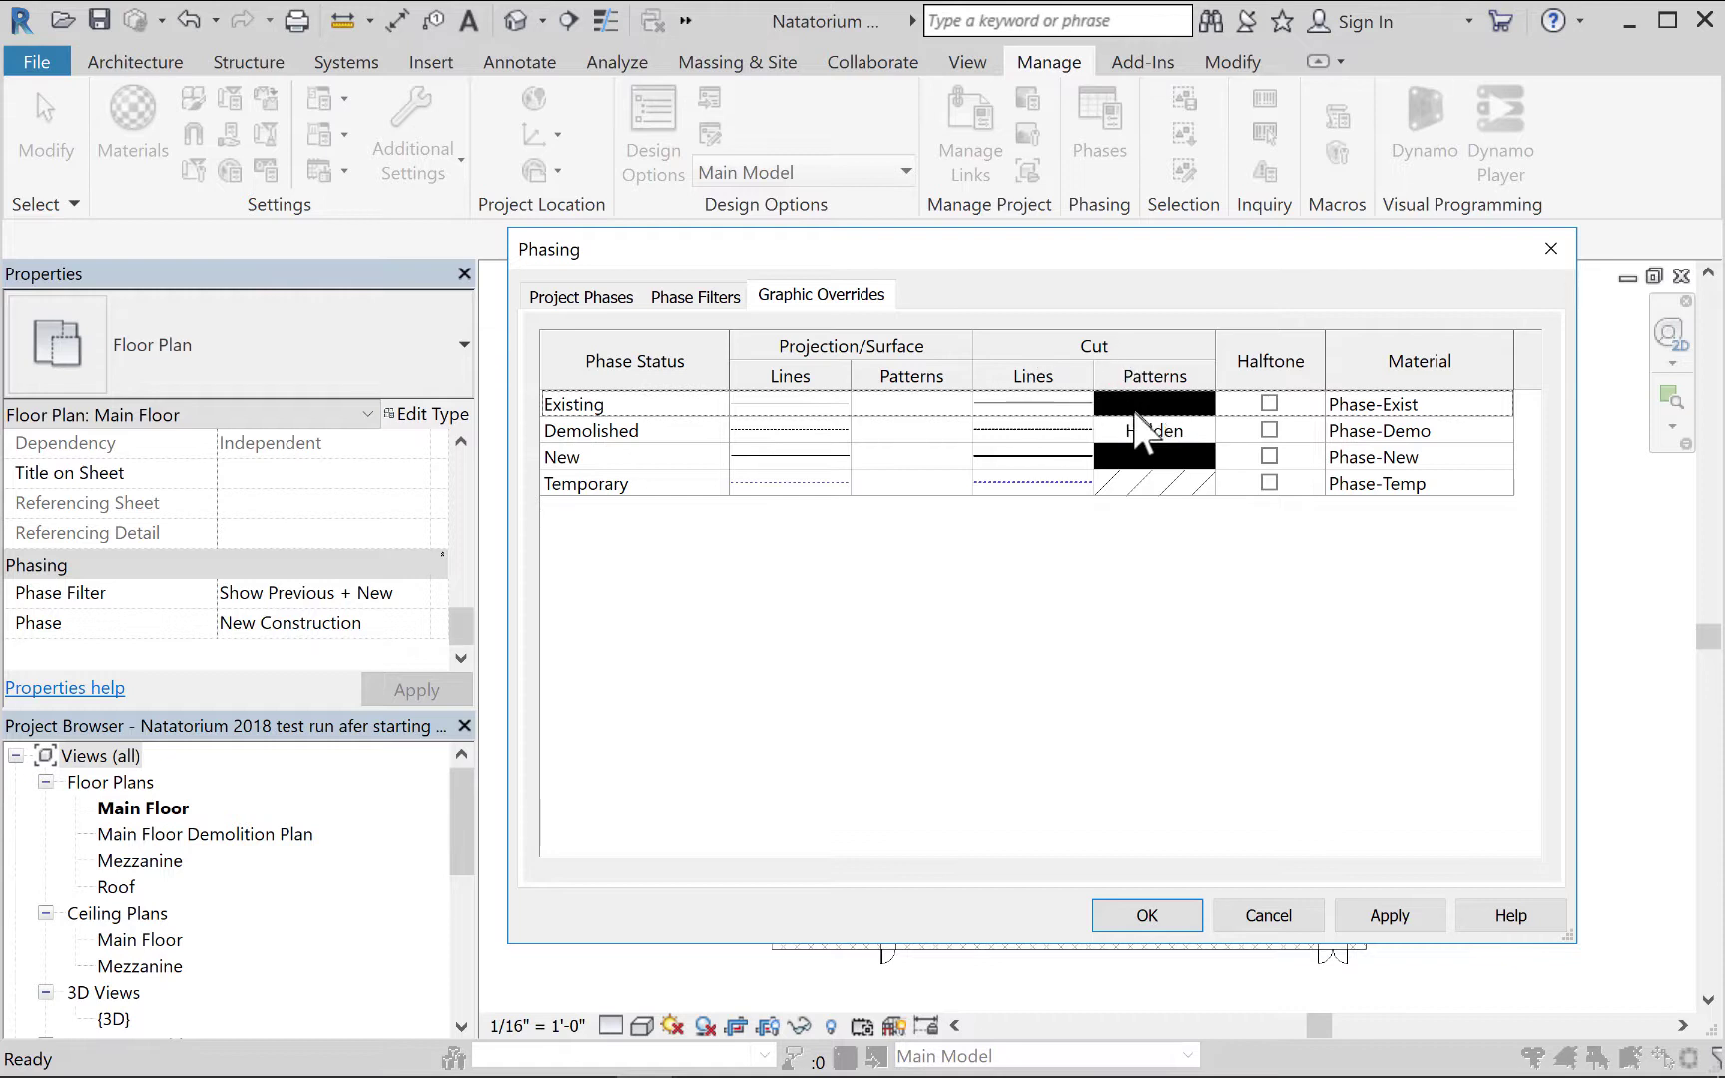
pyautogui.click(1067, 407)
pyautogui.click(1076, 404)
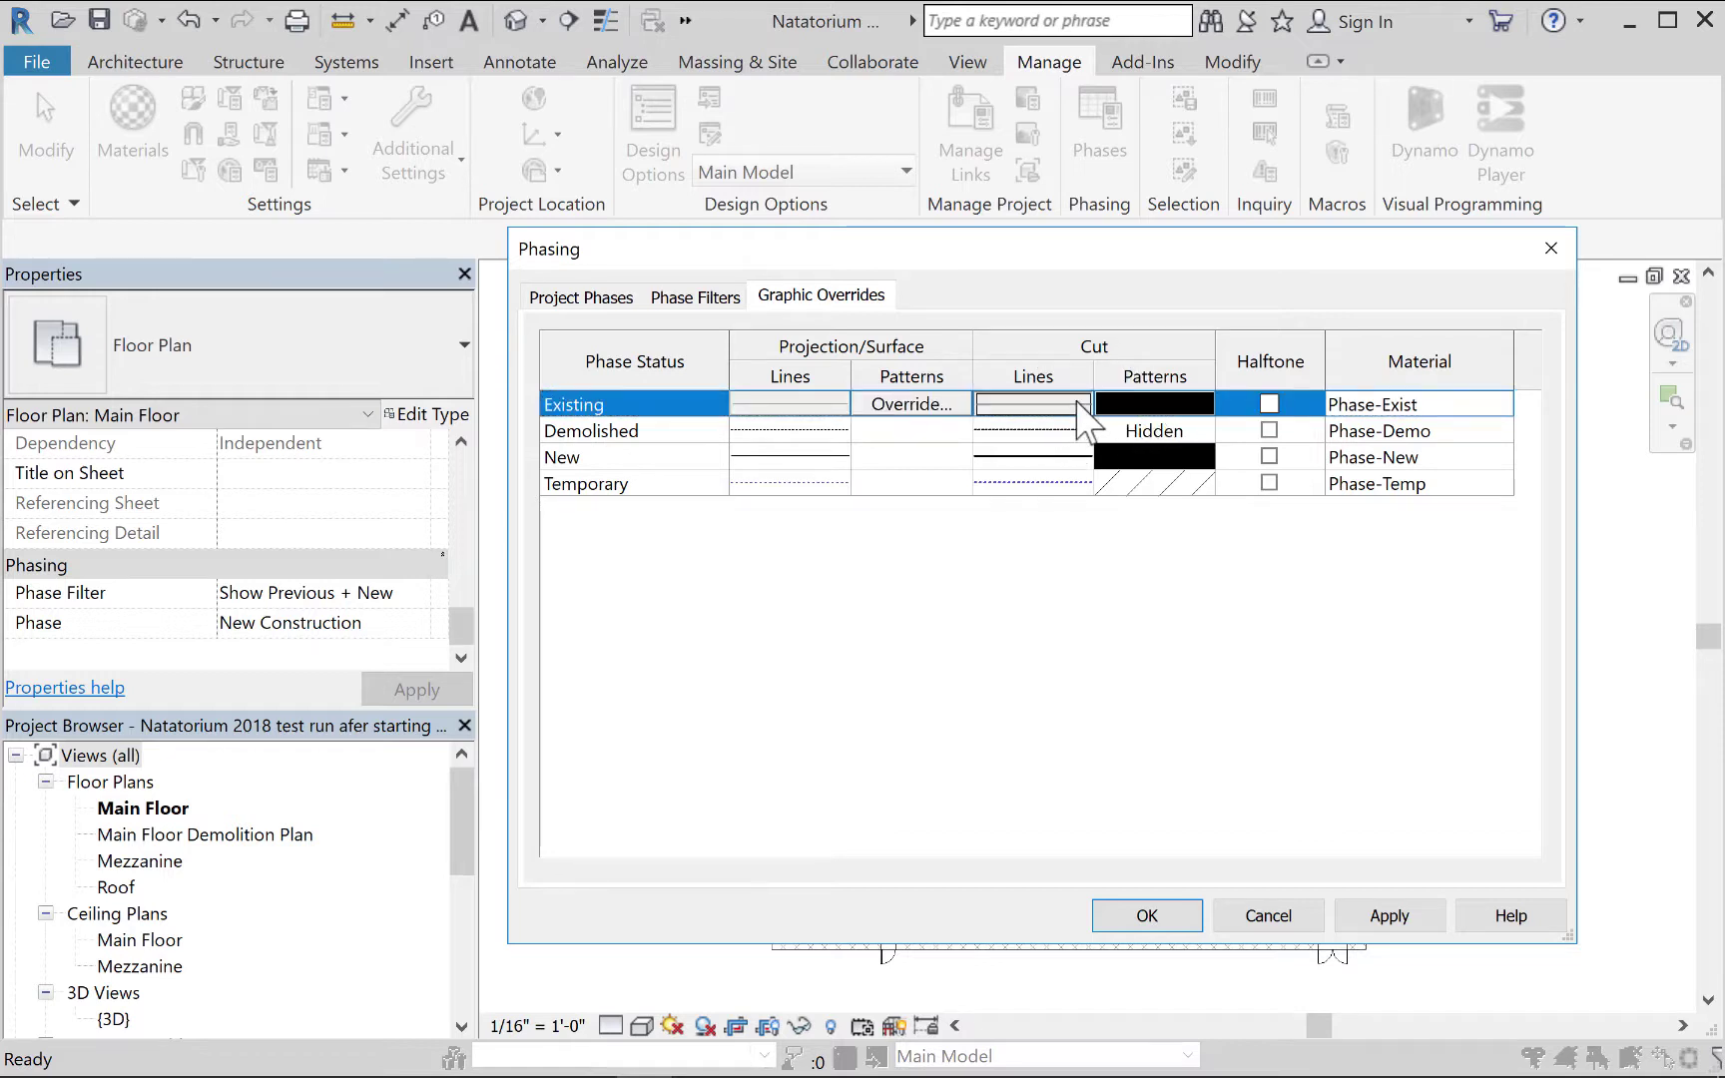
pyautogui.click(1076, 404)
pyautogui.click(1068, 533)
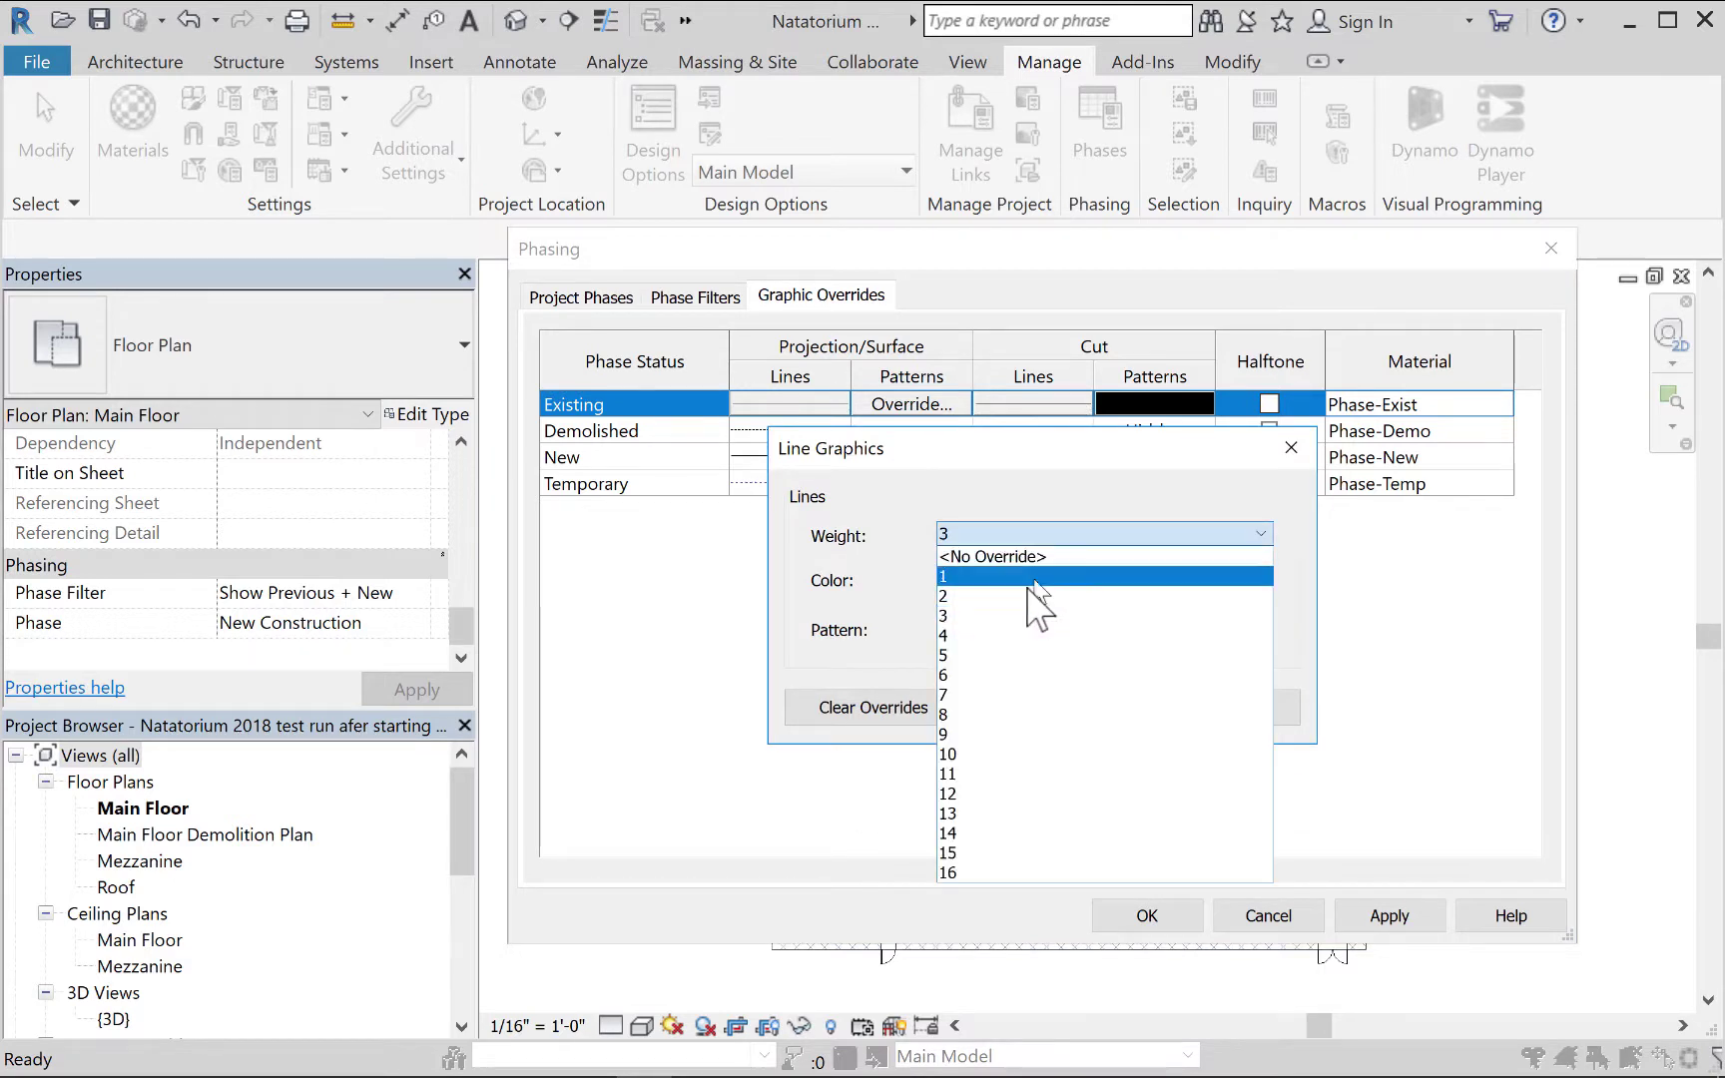
pyautogui.click(983, 676)
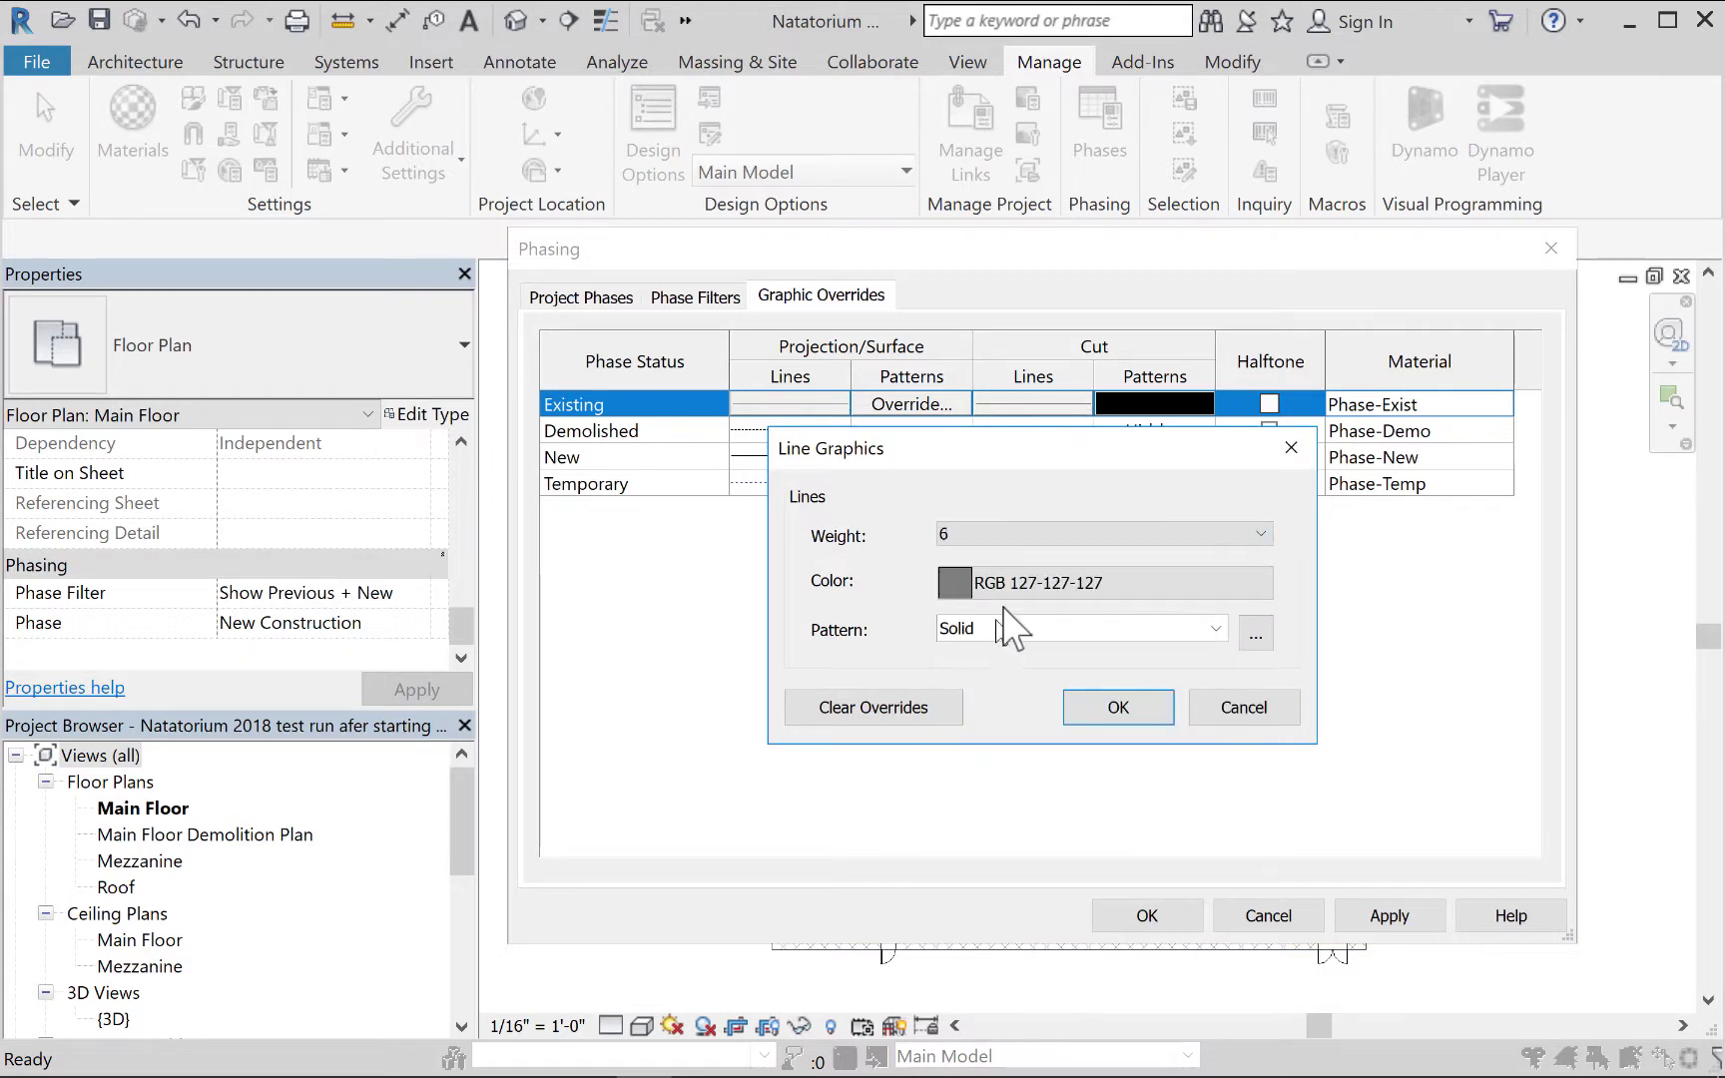
pyautogui.click(1088, 585)
pyautogui.click(729, 551)
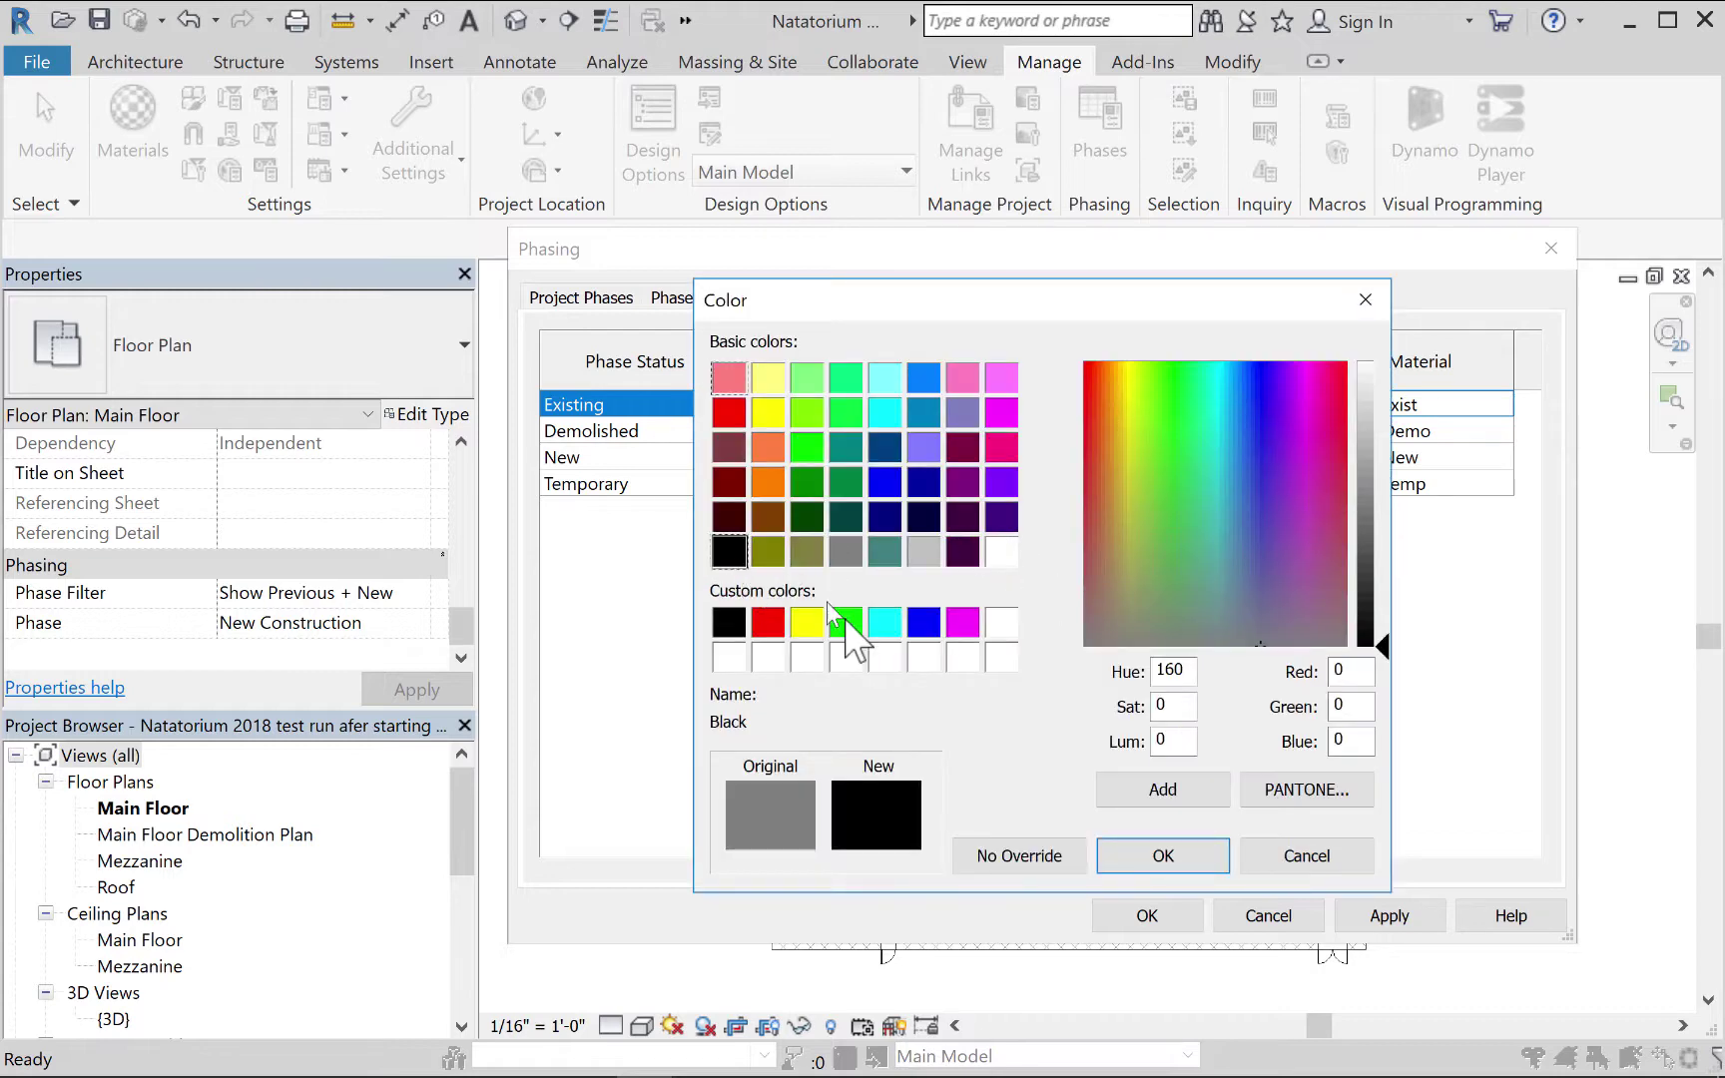
pyautogui.click(1160, 857)
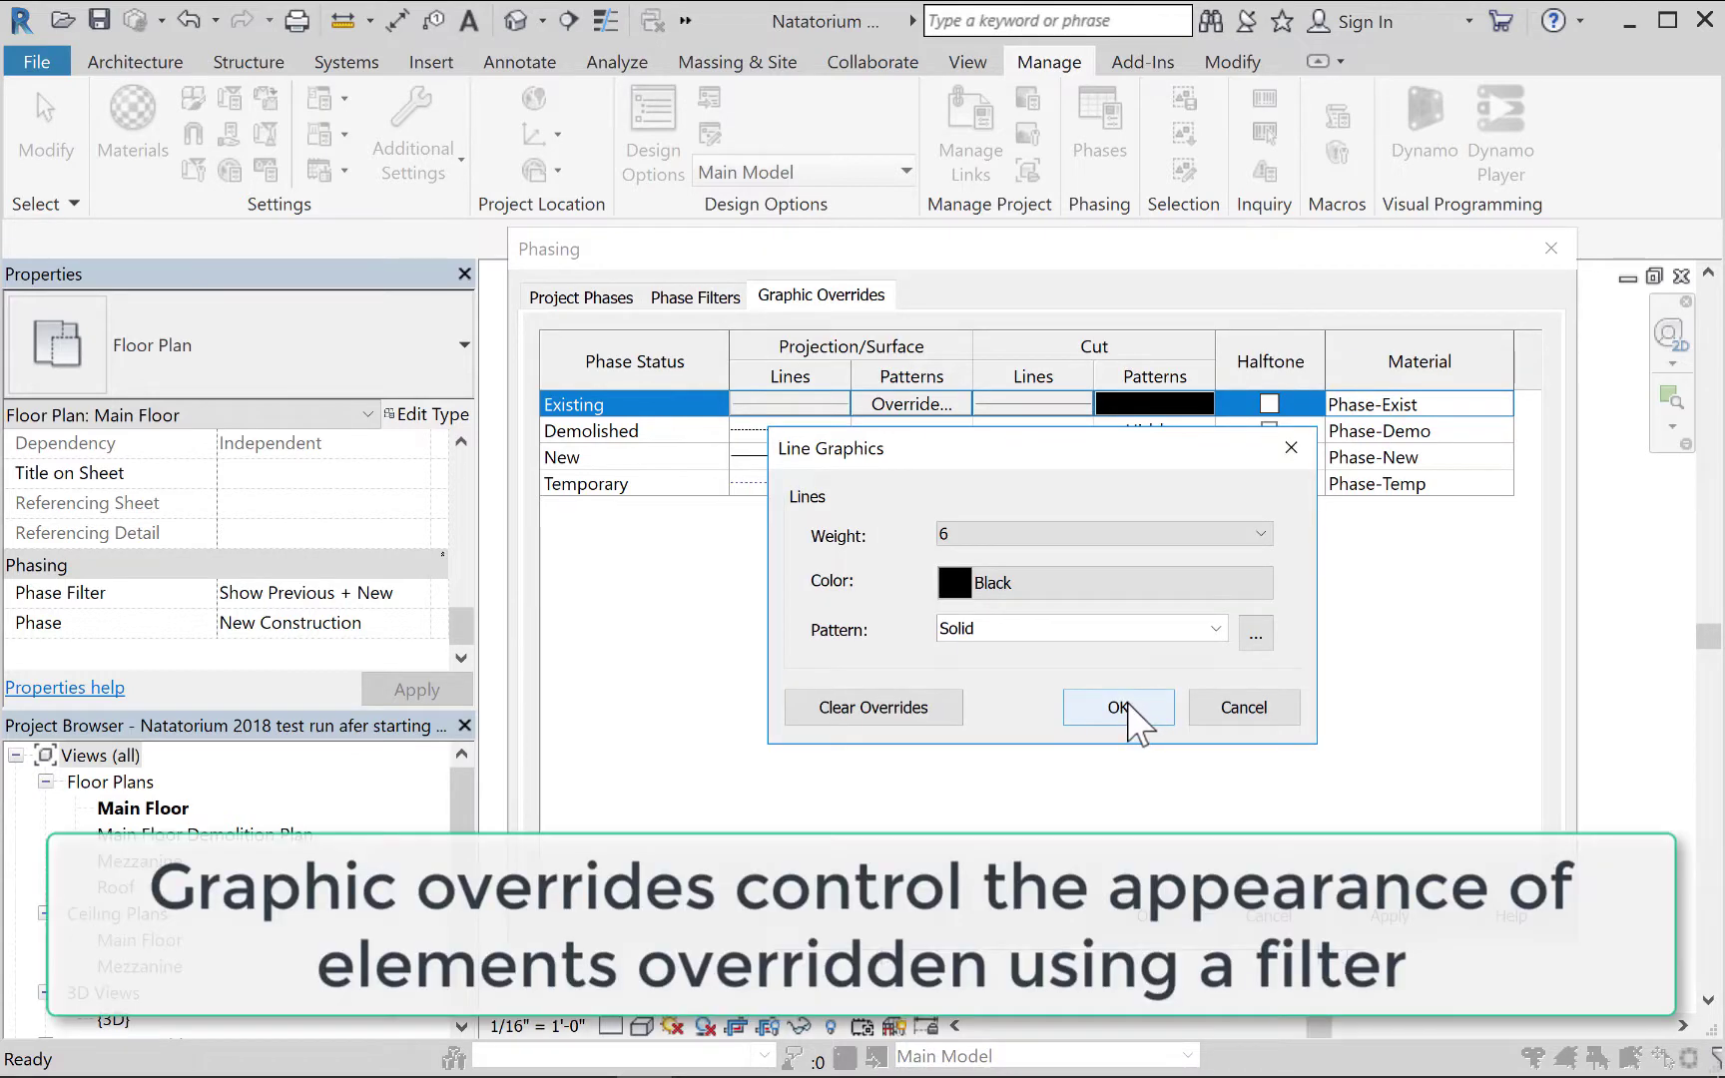
pyautogui.click(1134, 711)
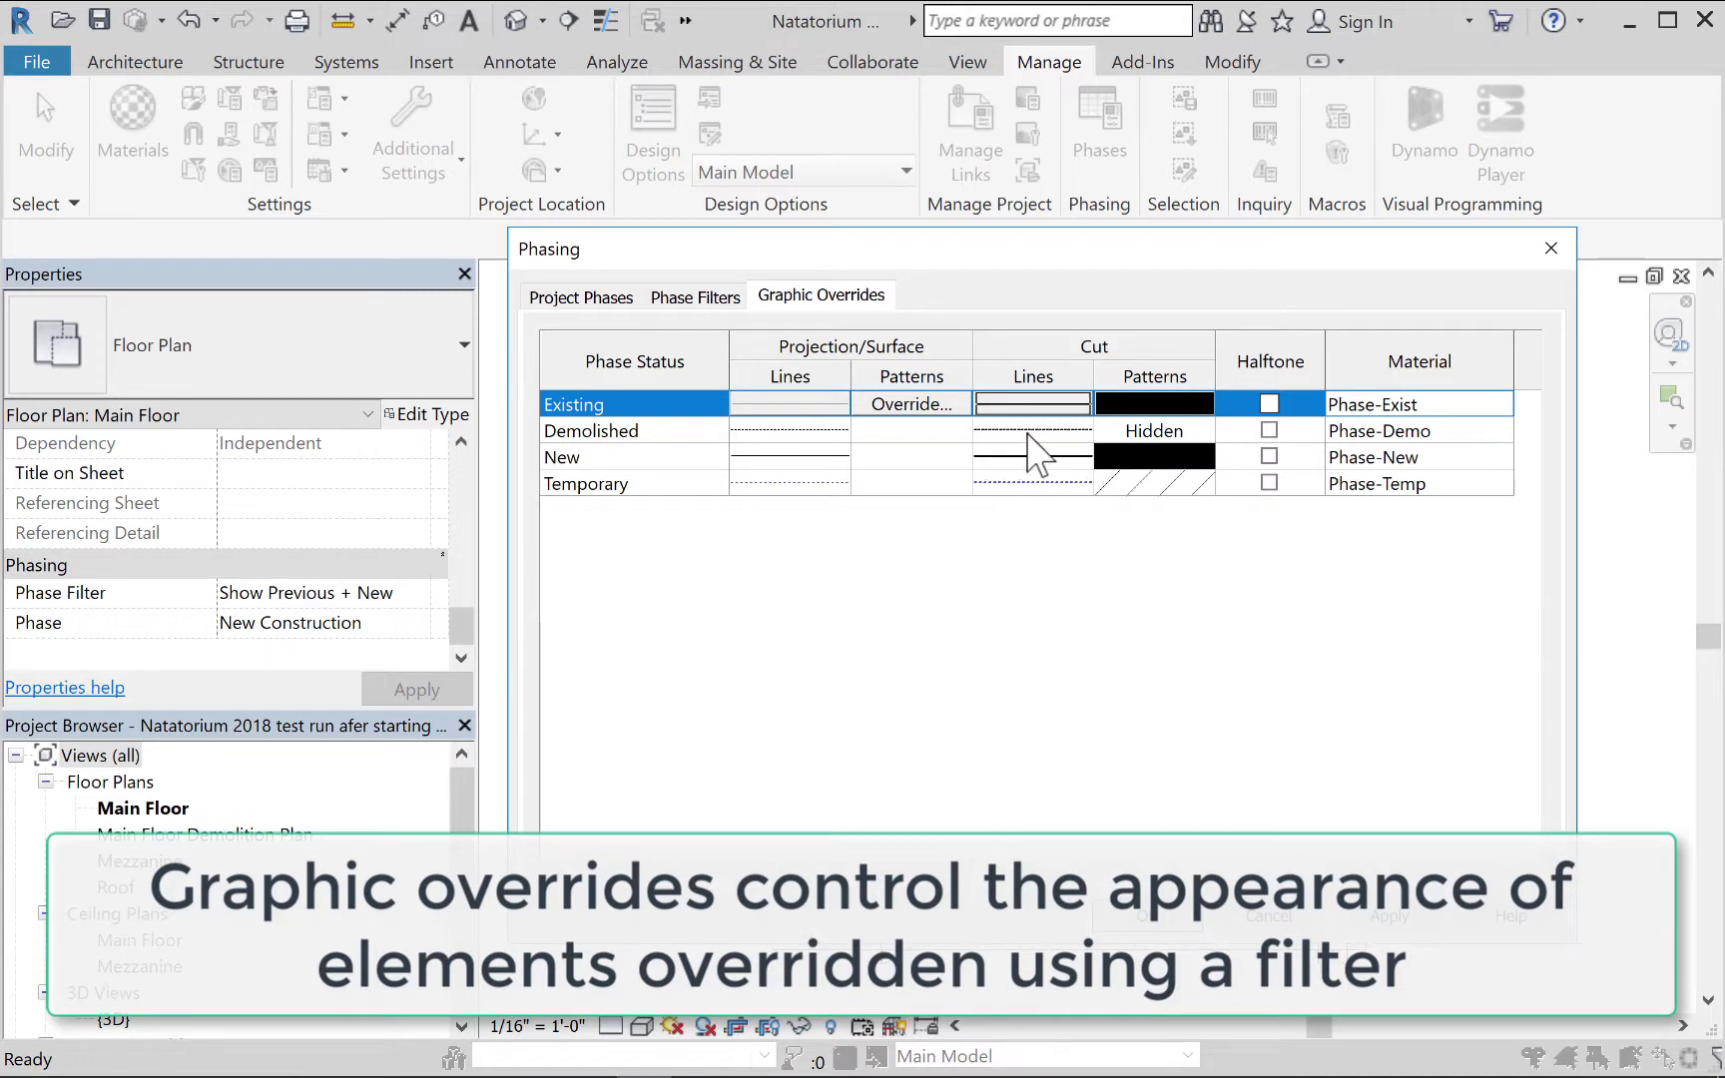
# Override the Demolished phase status's cut lines with line weight 6 and red colour, keeping the Demolished line pattern.
pyautogui.click(1118, 436)
pyautogui.click(1072, 437)
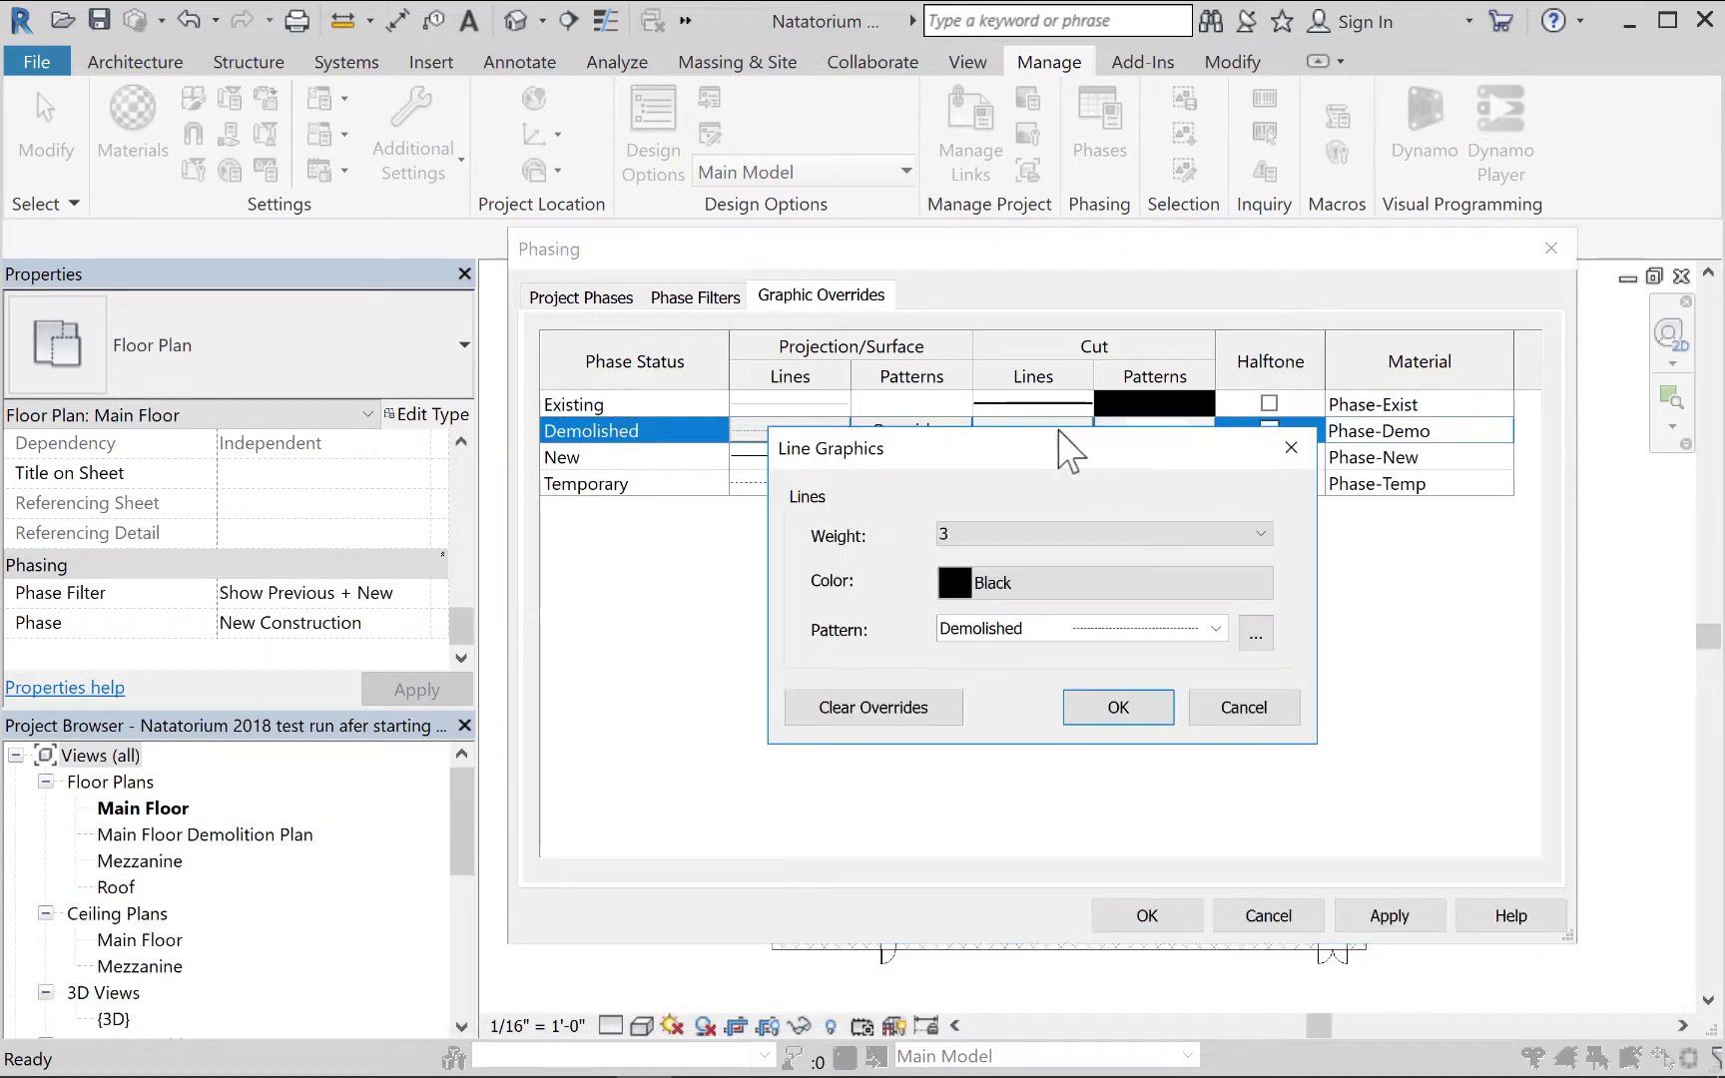
pyautogui.click(1014, 537)
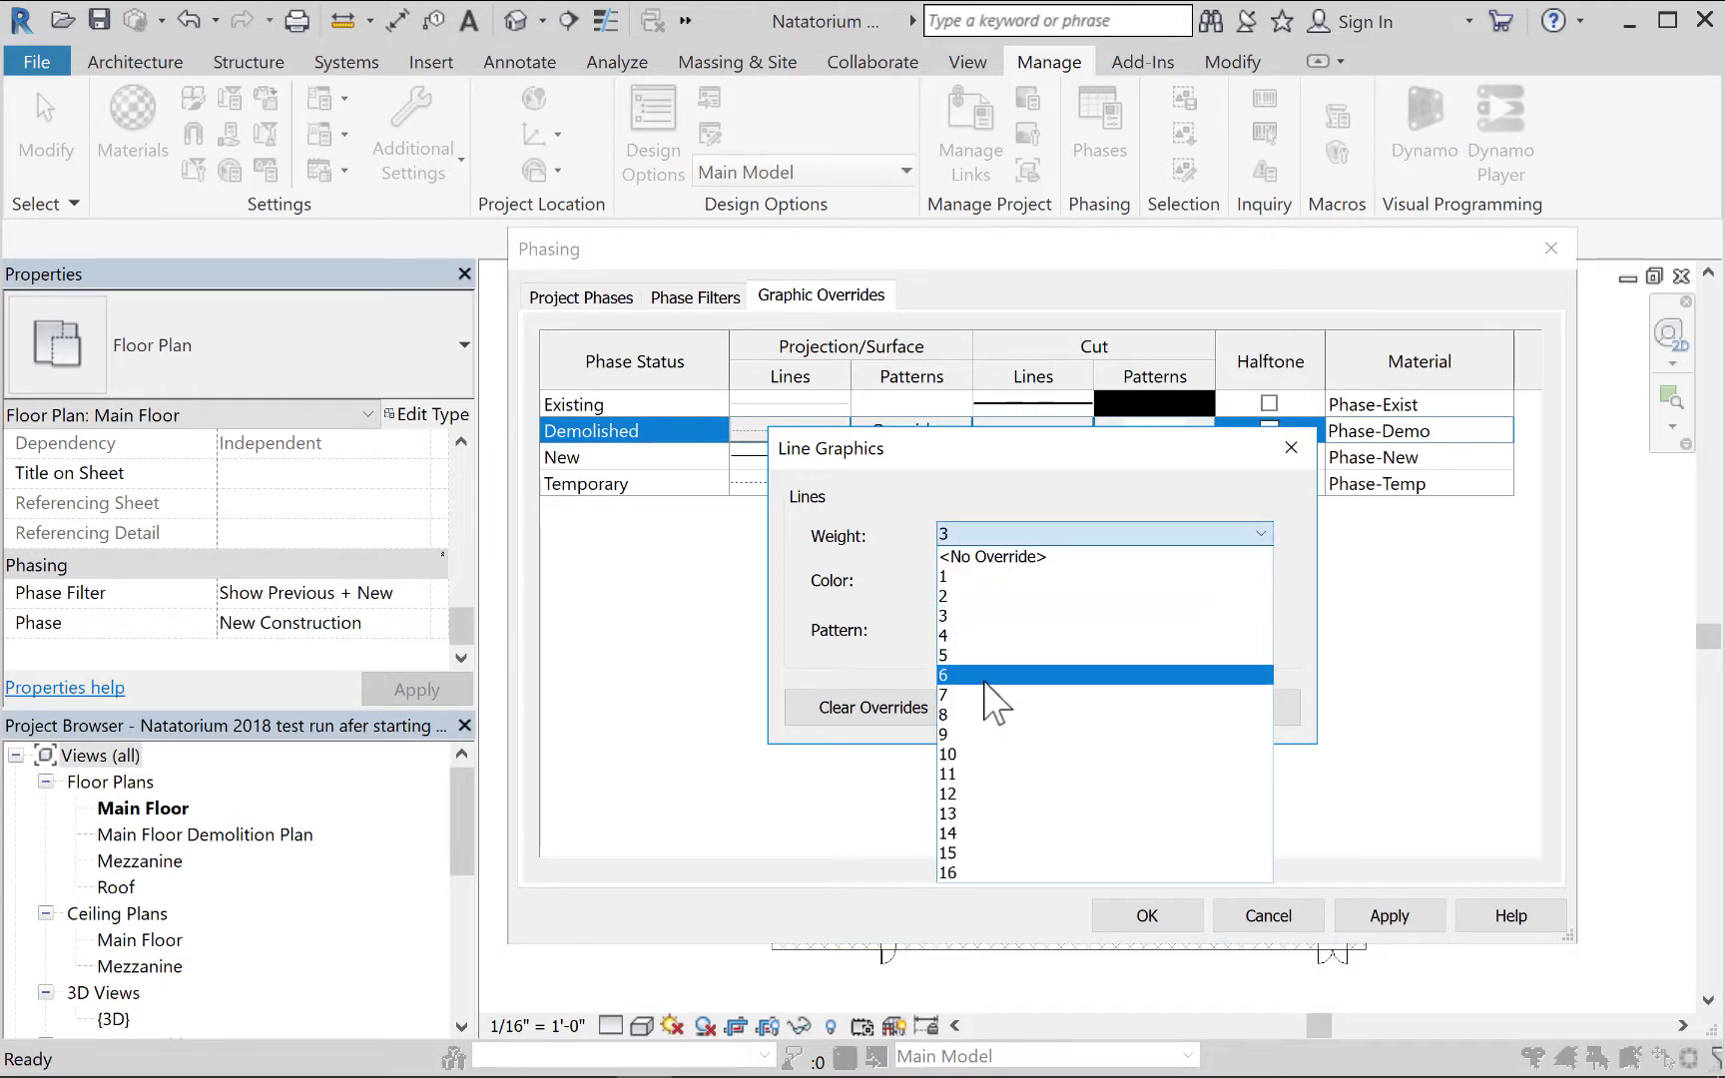
pyautogui.click(988, 675)
pyautogui.click(1048, 599)
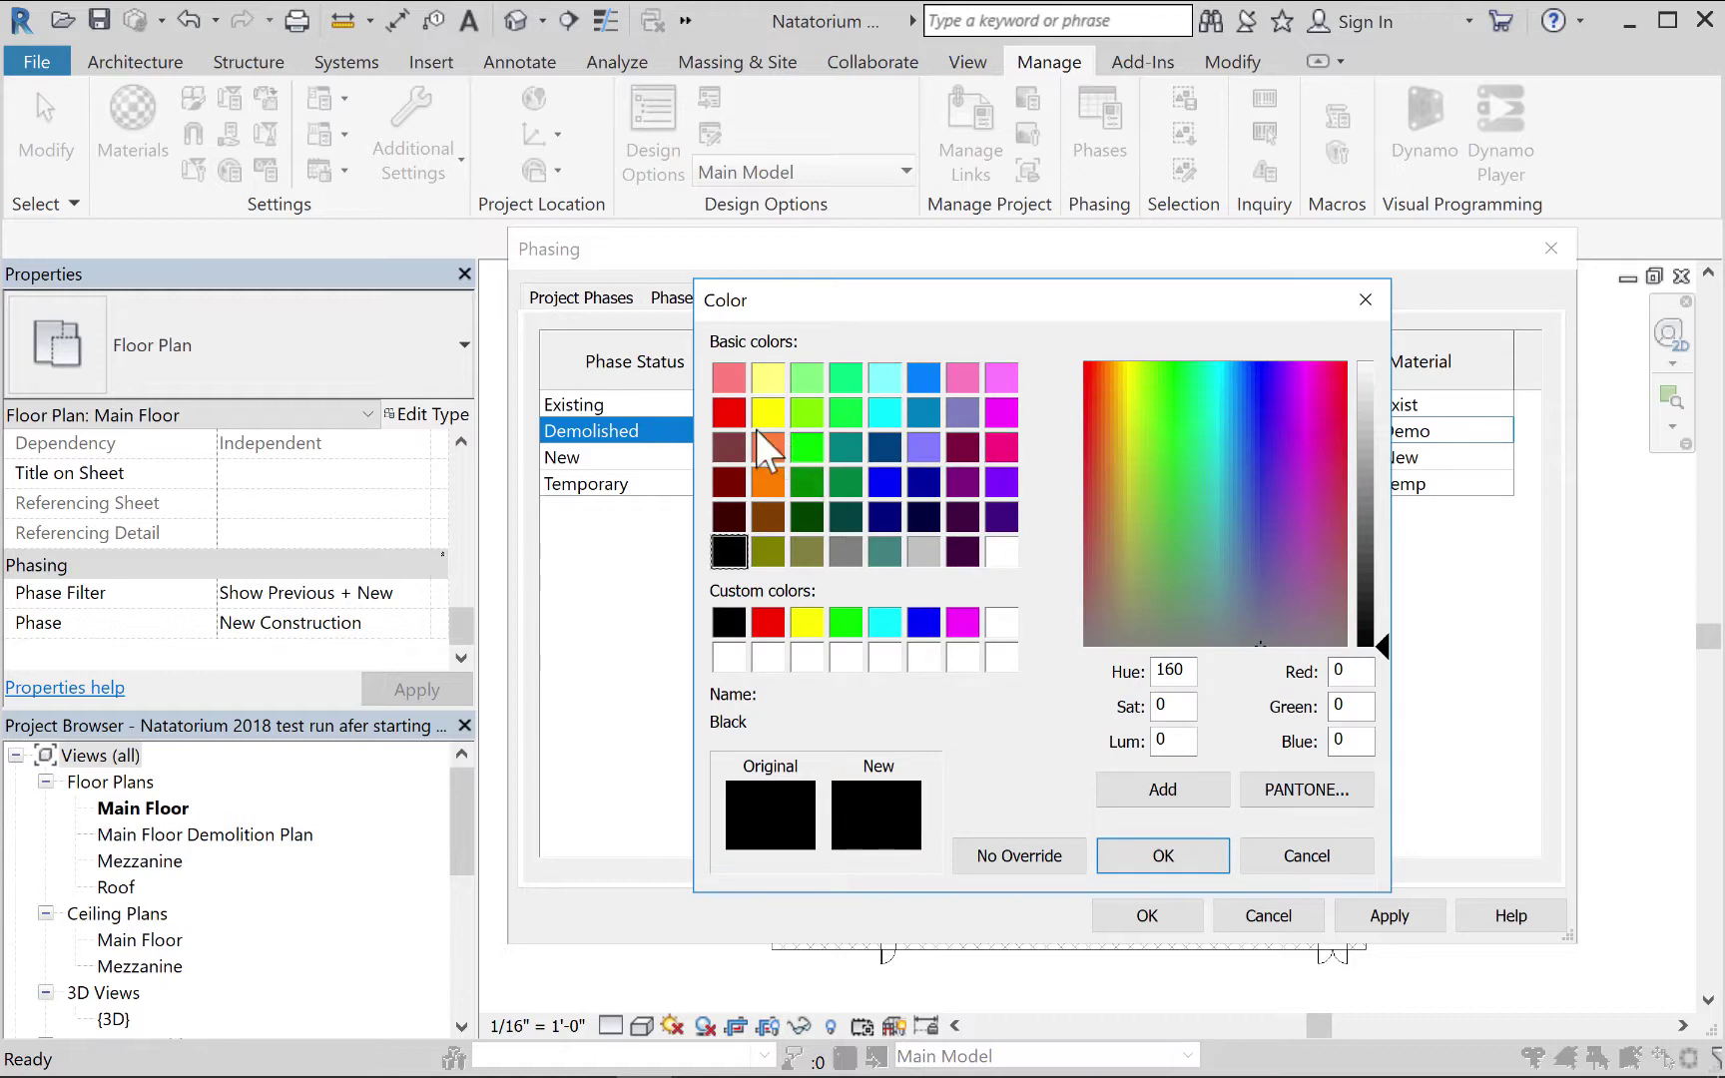
pyautogui.click(729, 410)
pyautogui.click(1158, 856)
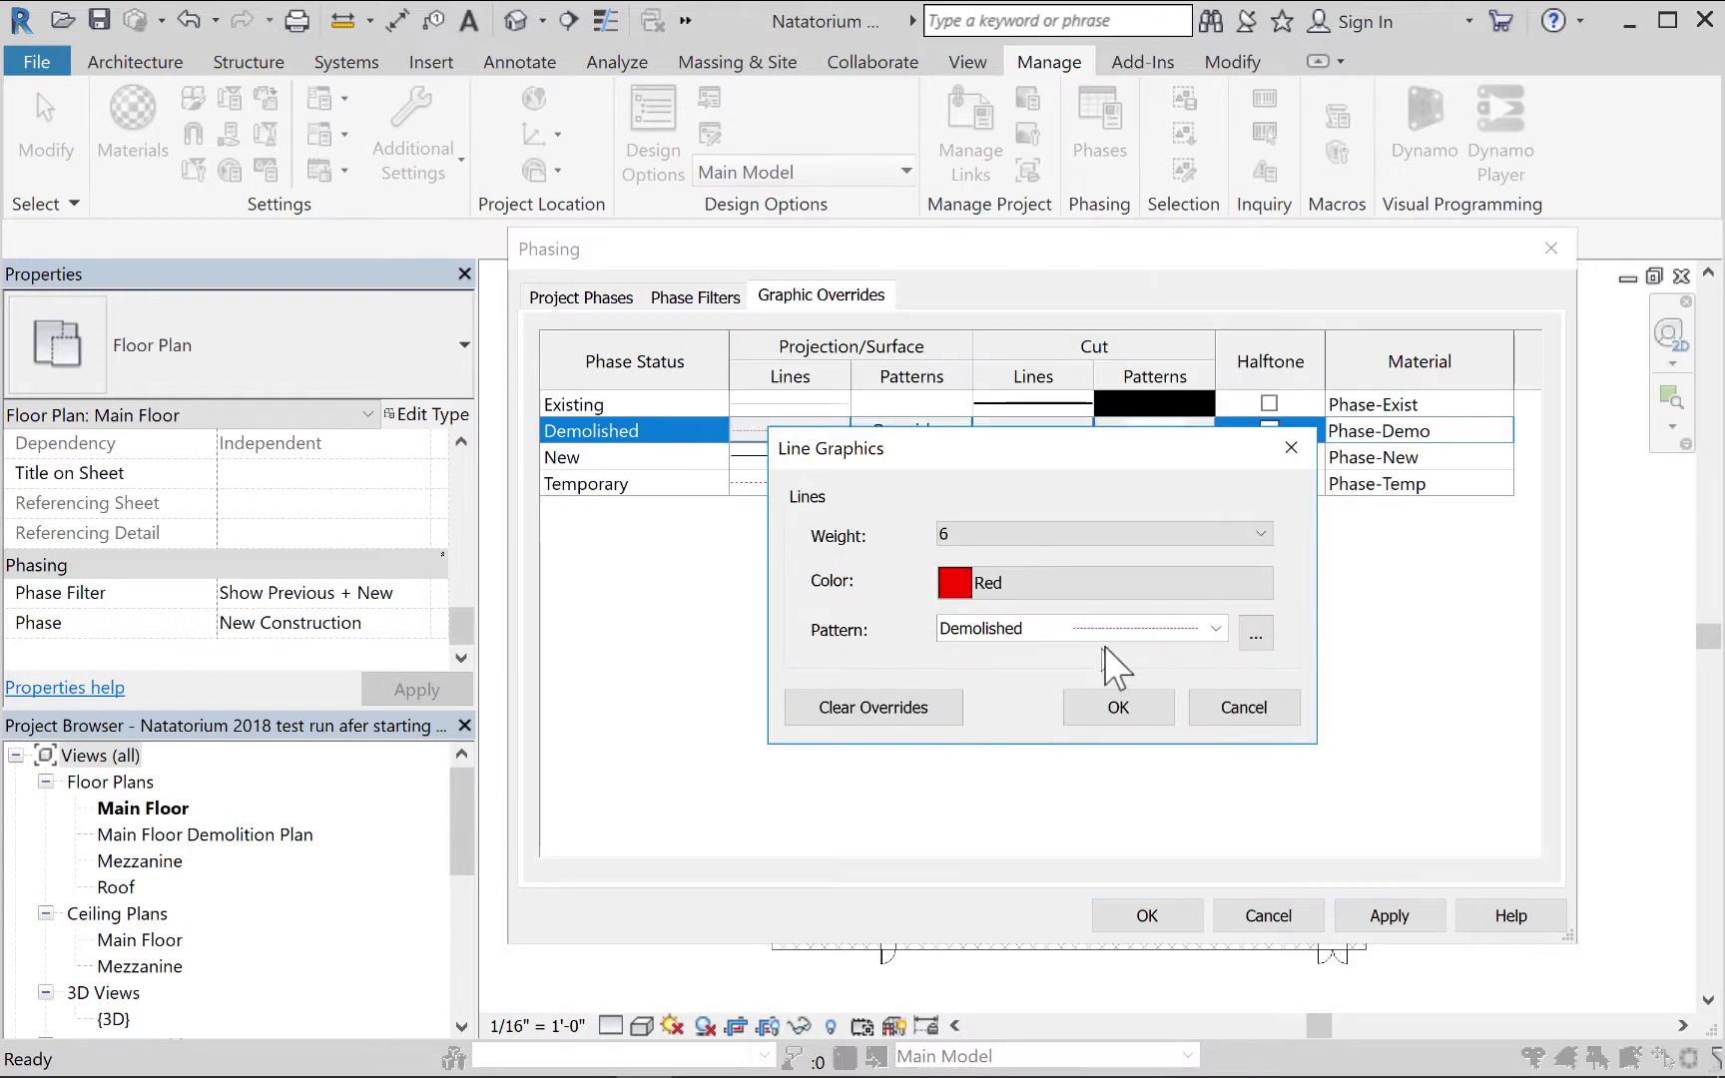
pyautogui.click(1216, 629)
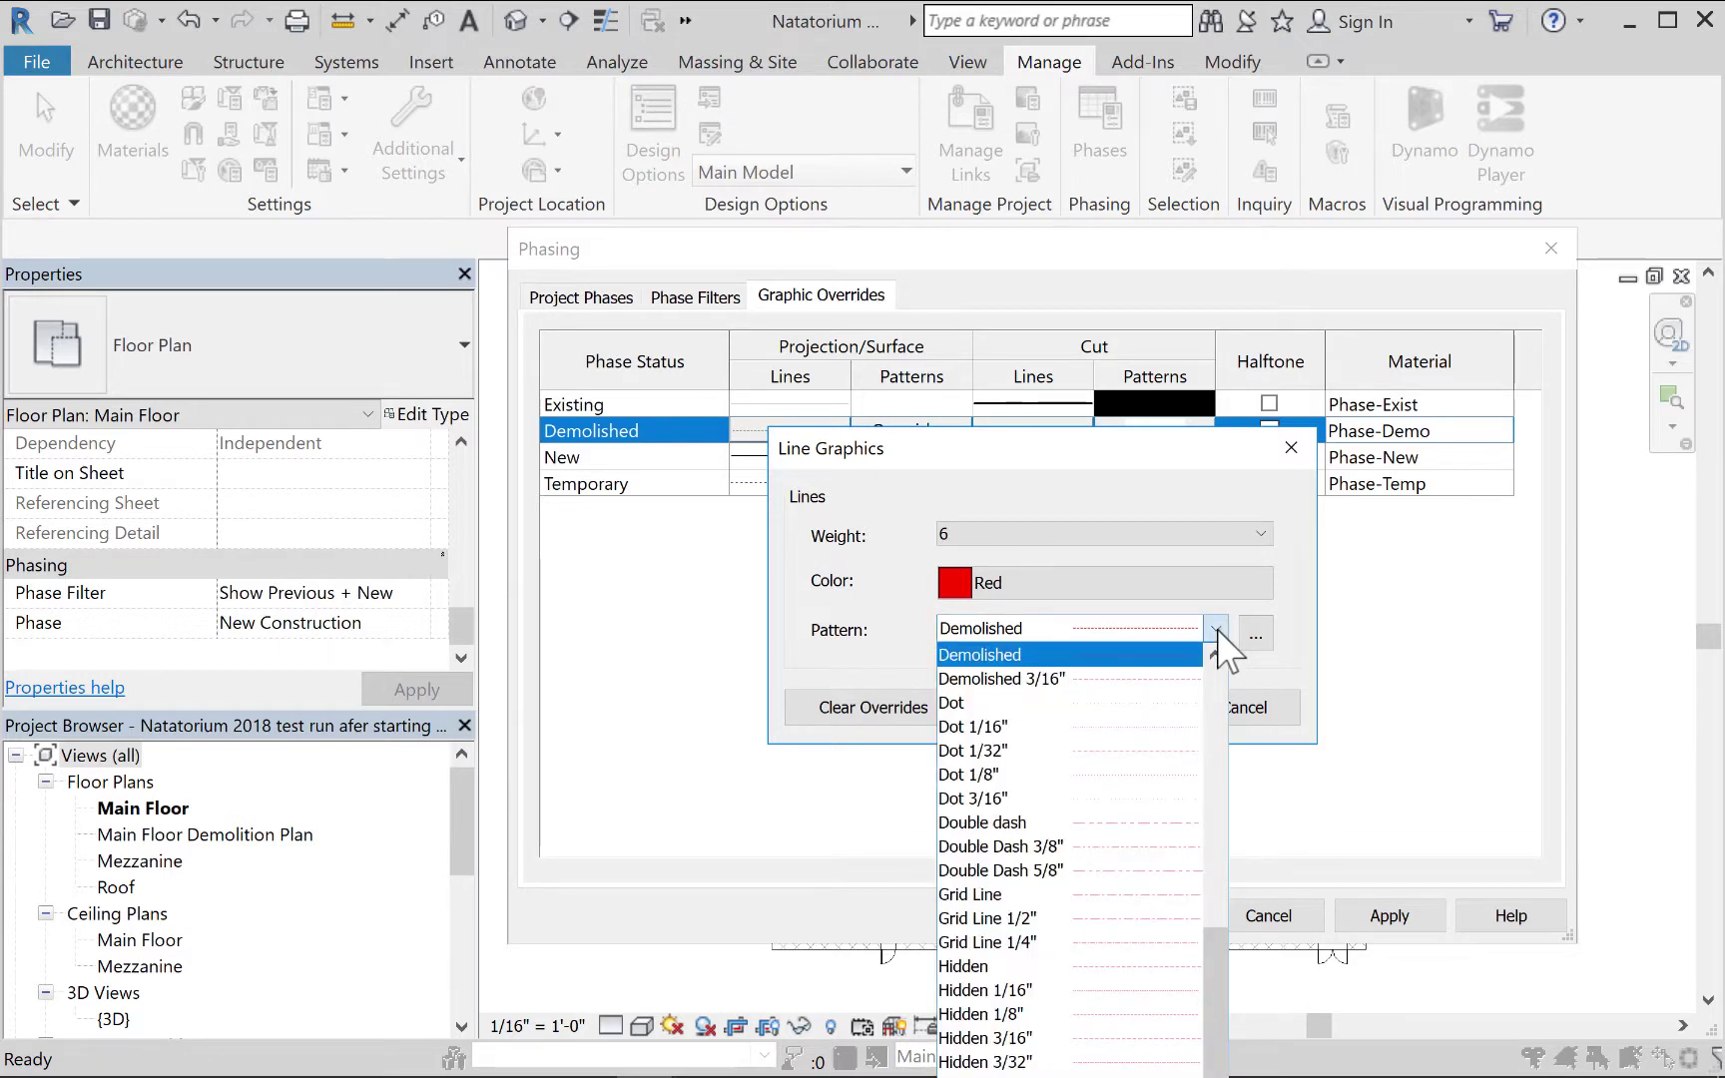
pyautogui.click(1217, 629)
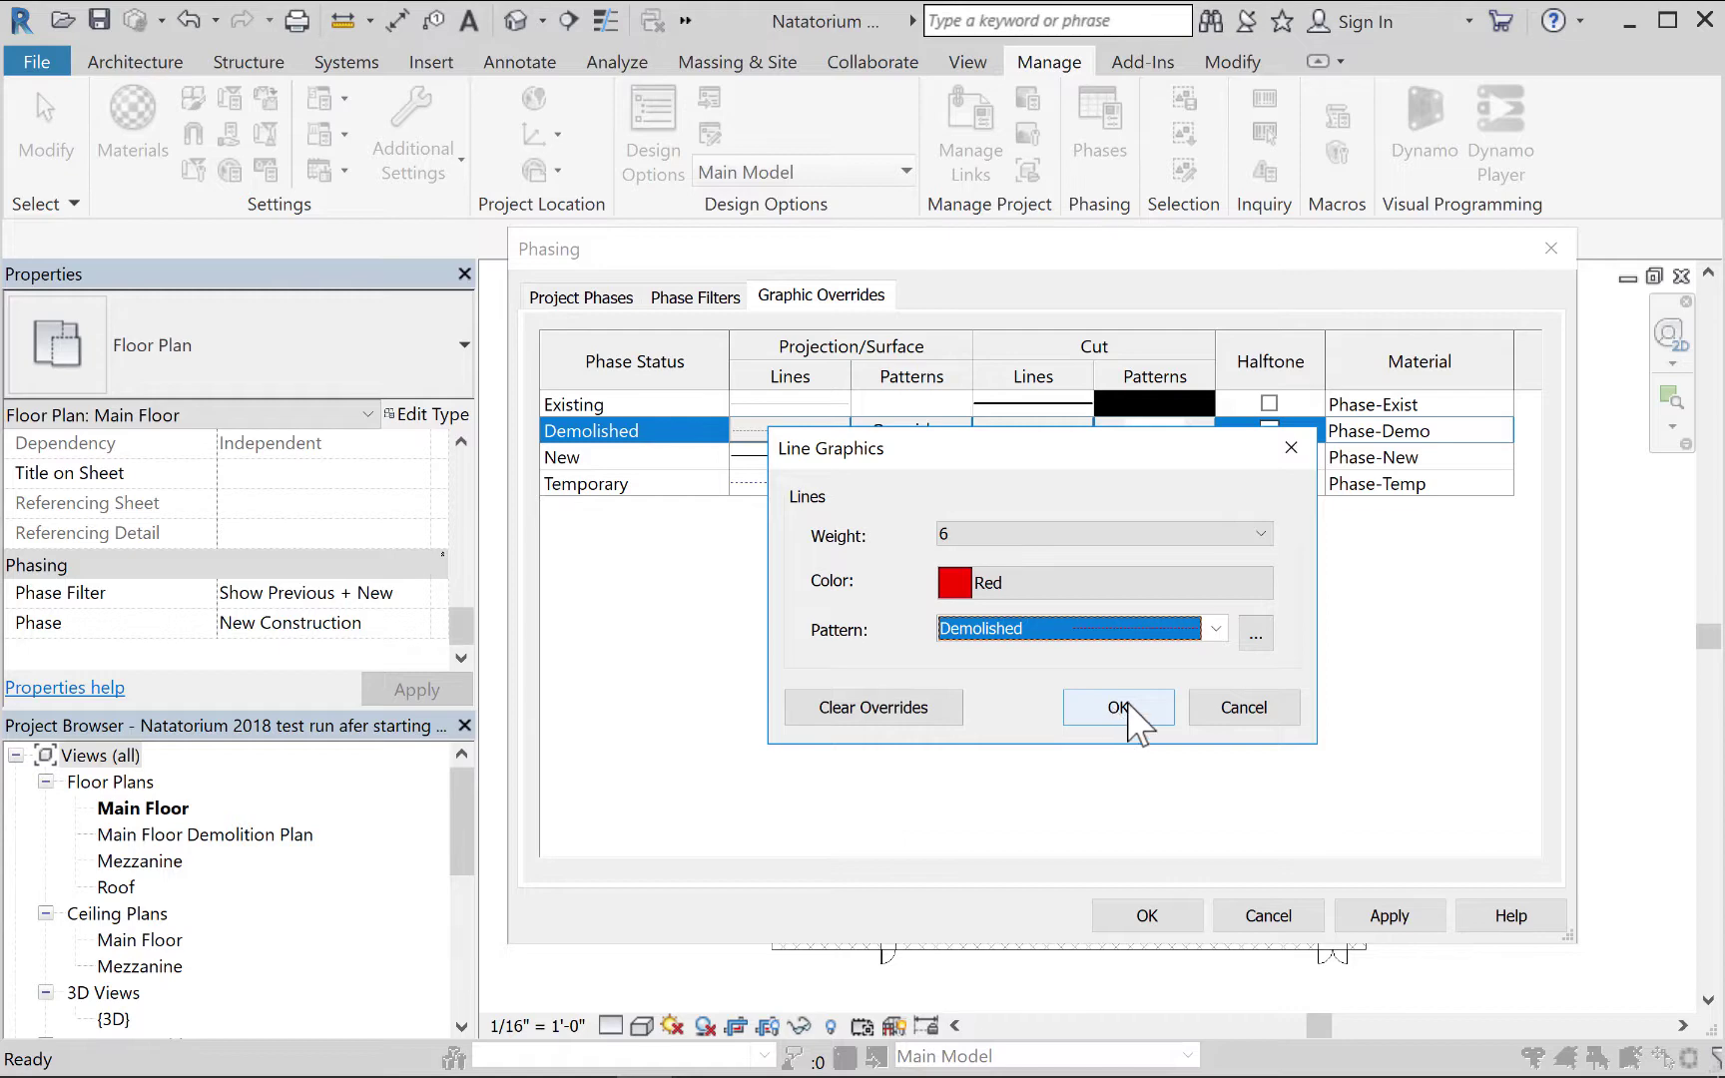
pyautogui.click(1215, 629)
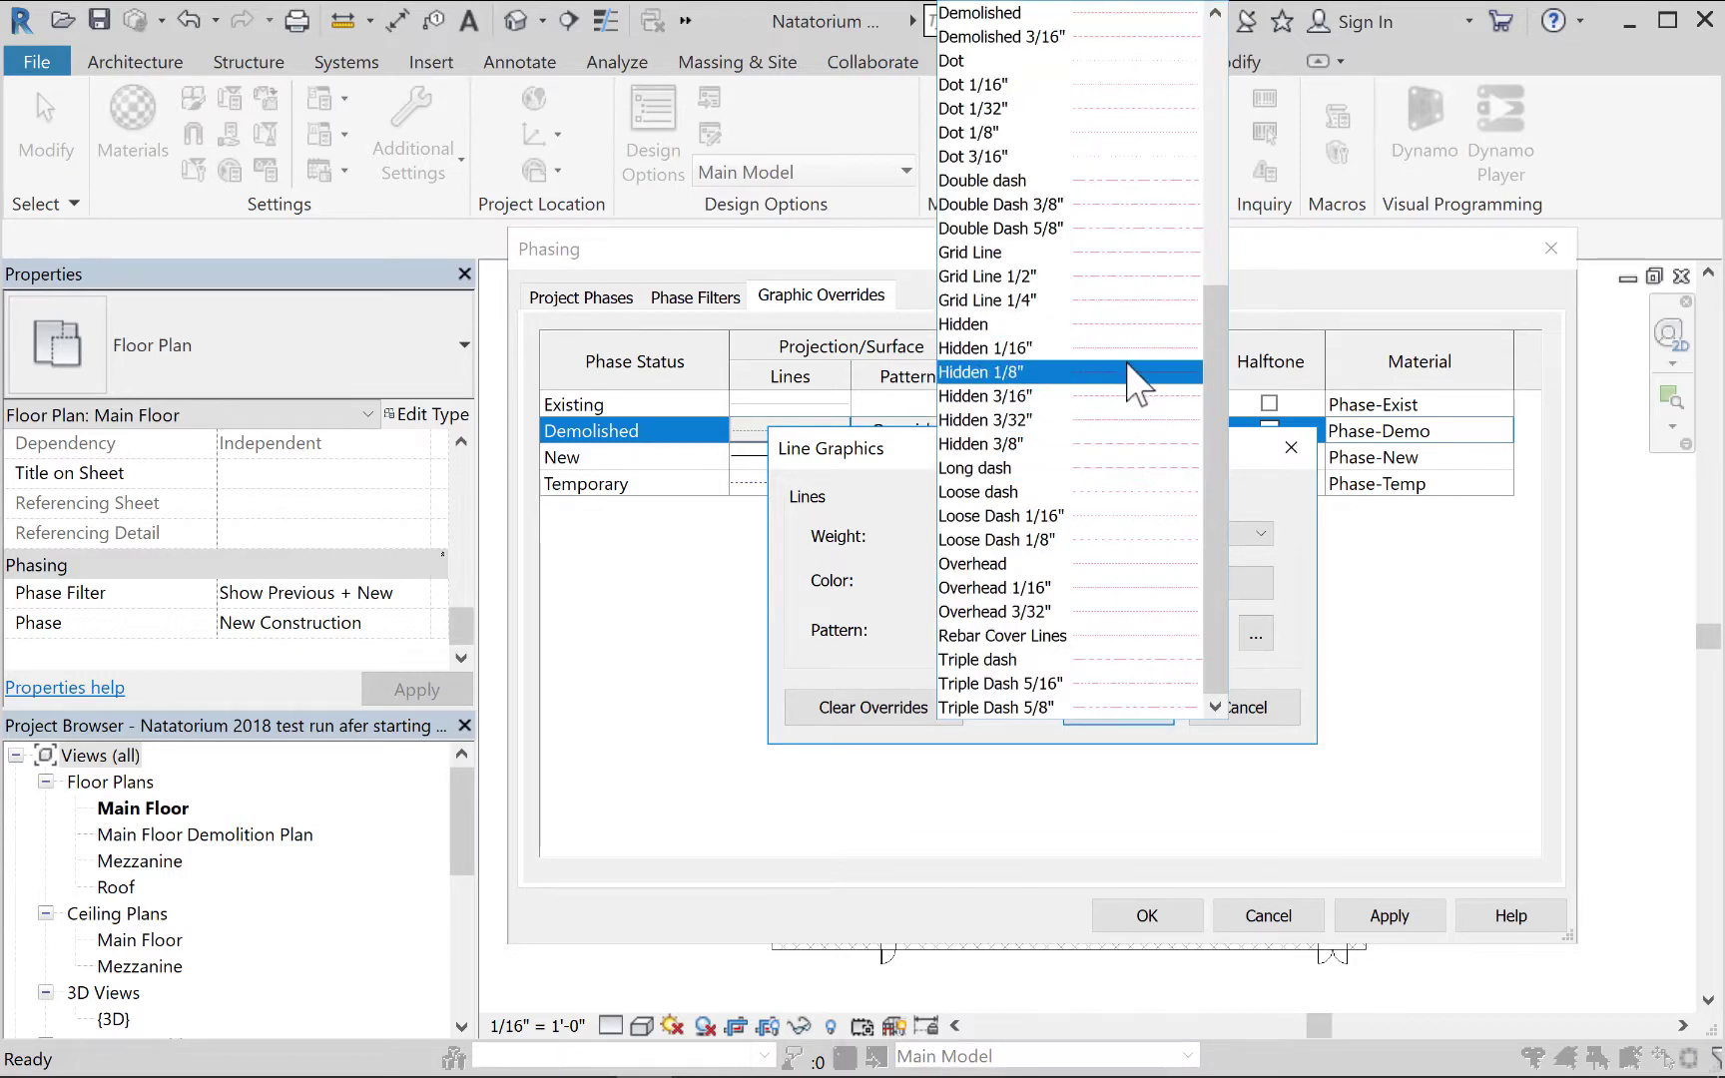
pyautogui.click(1428, 720)
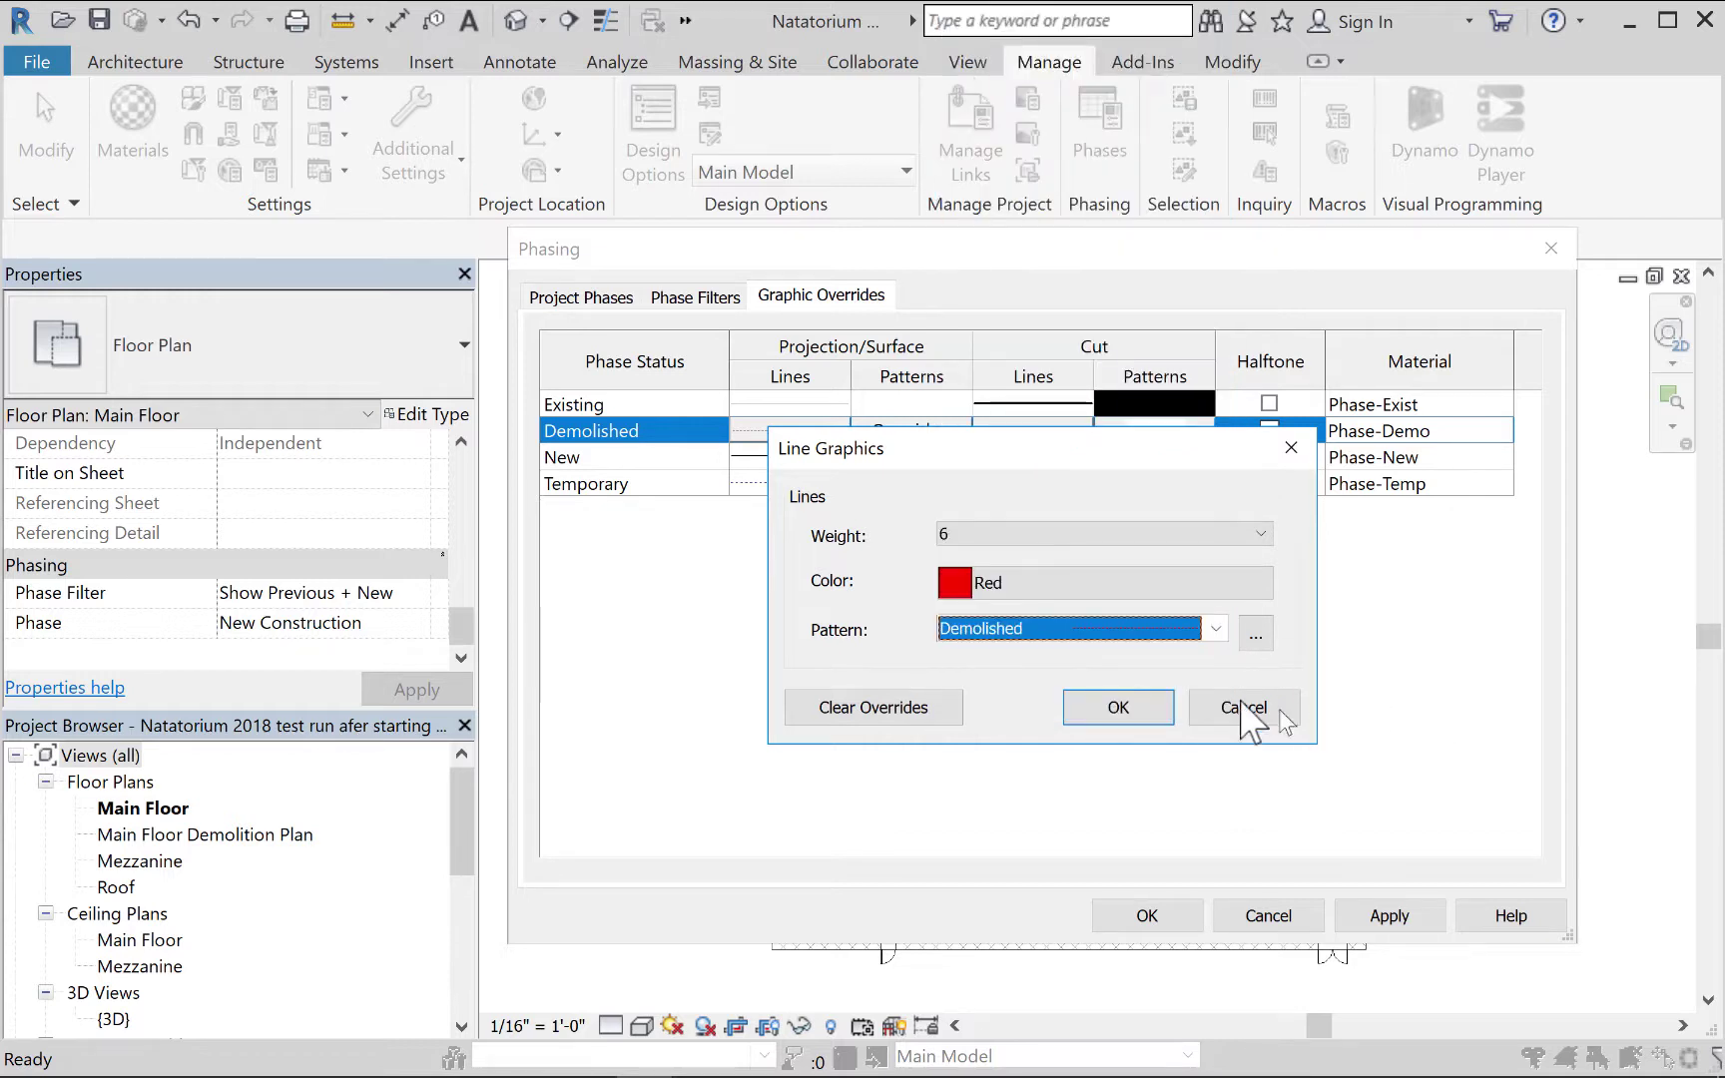
pyautogui.click(1119, 710)
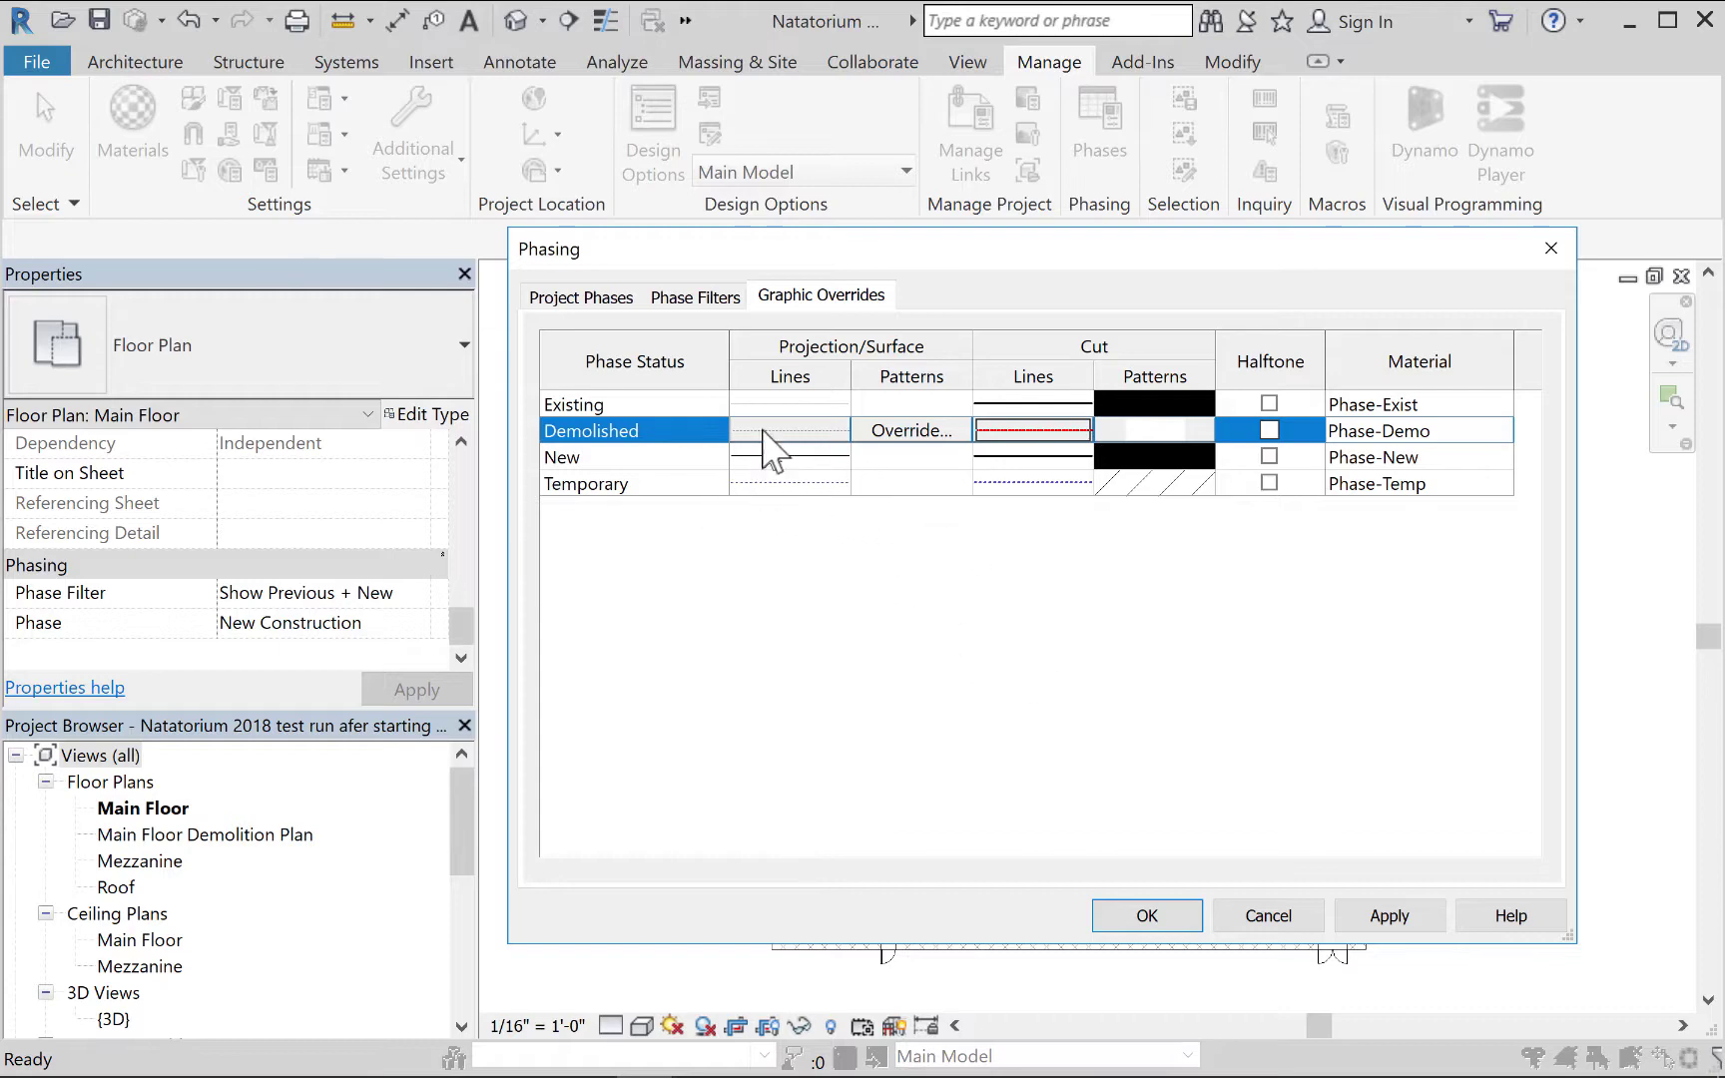
# Return to the phase filters, apply the phasing changes and close the Phasing settings.
pyautogui.click(696, 297)
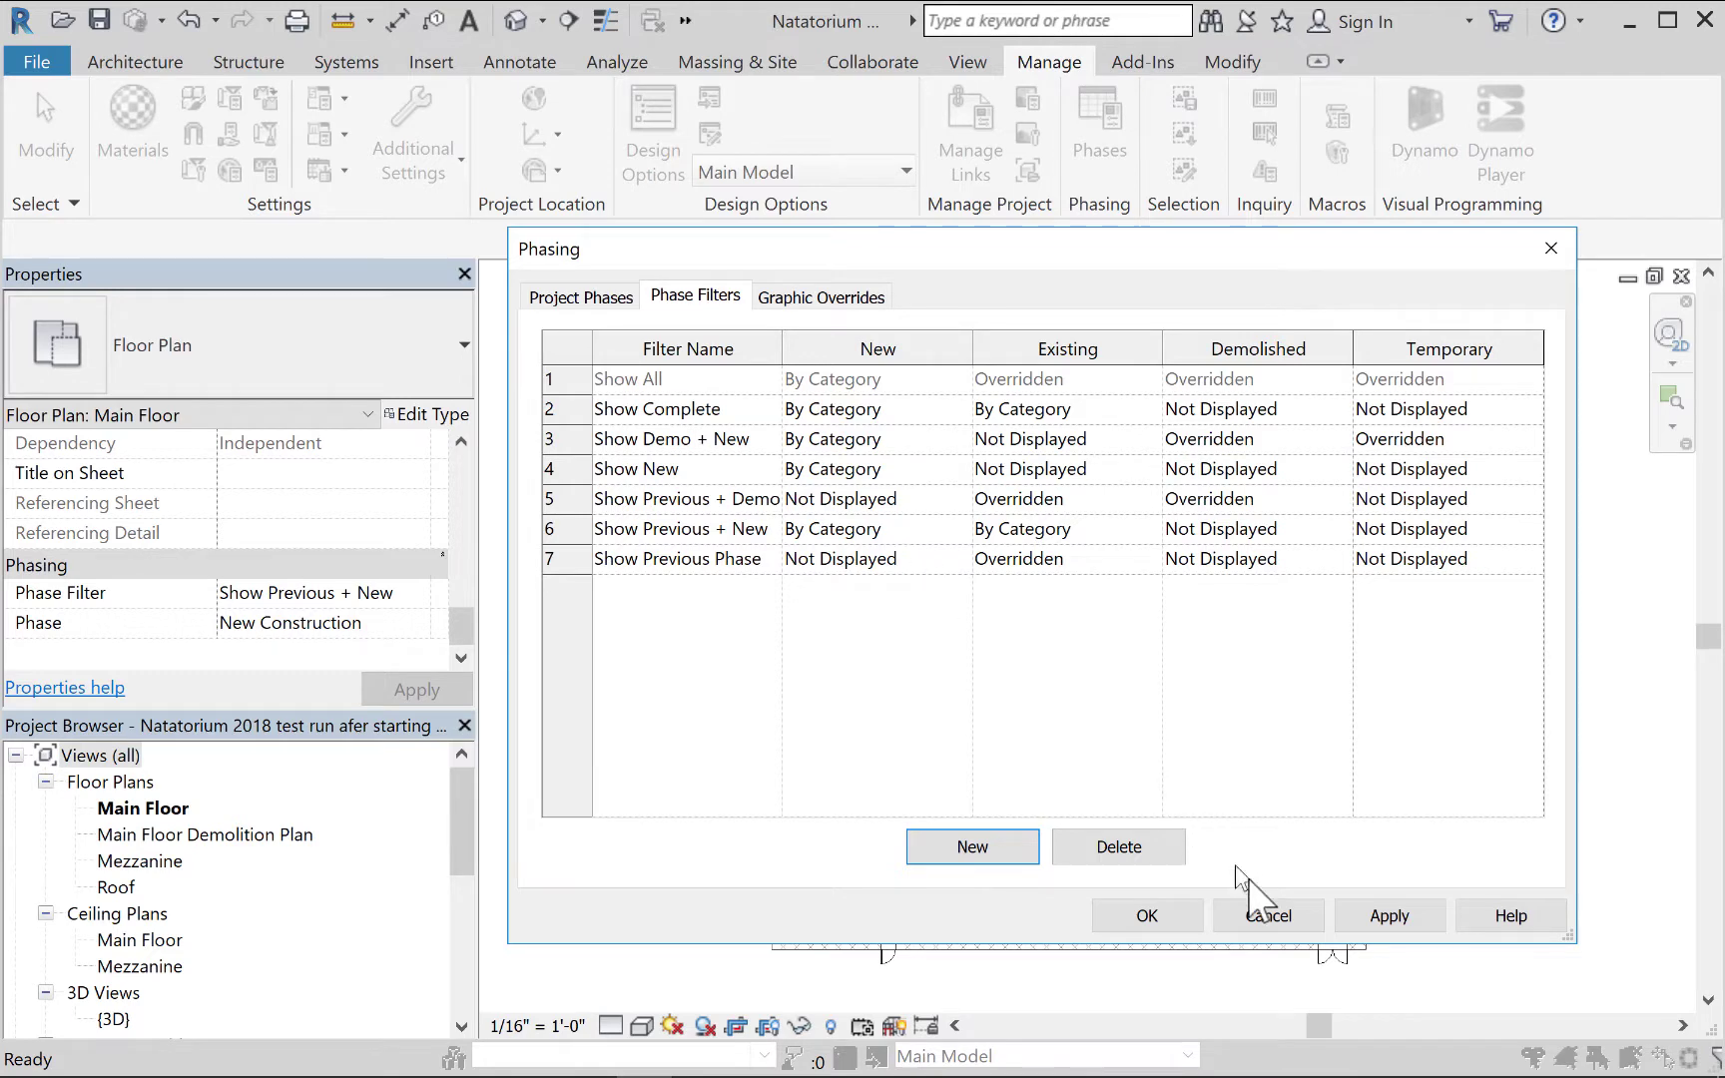
pyautogui.click(1388, 916)
pyautogui.click(1145, 915)
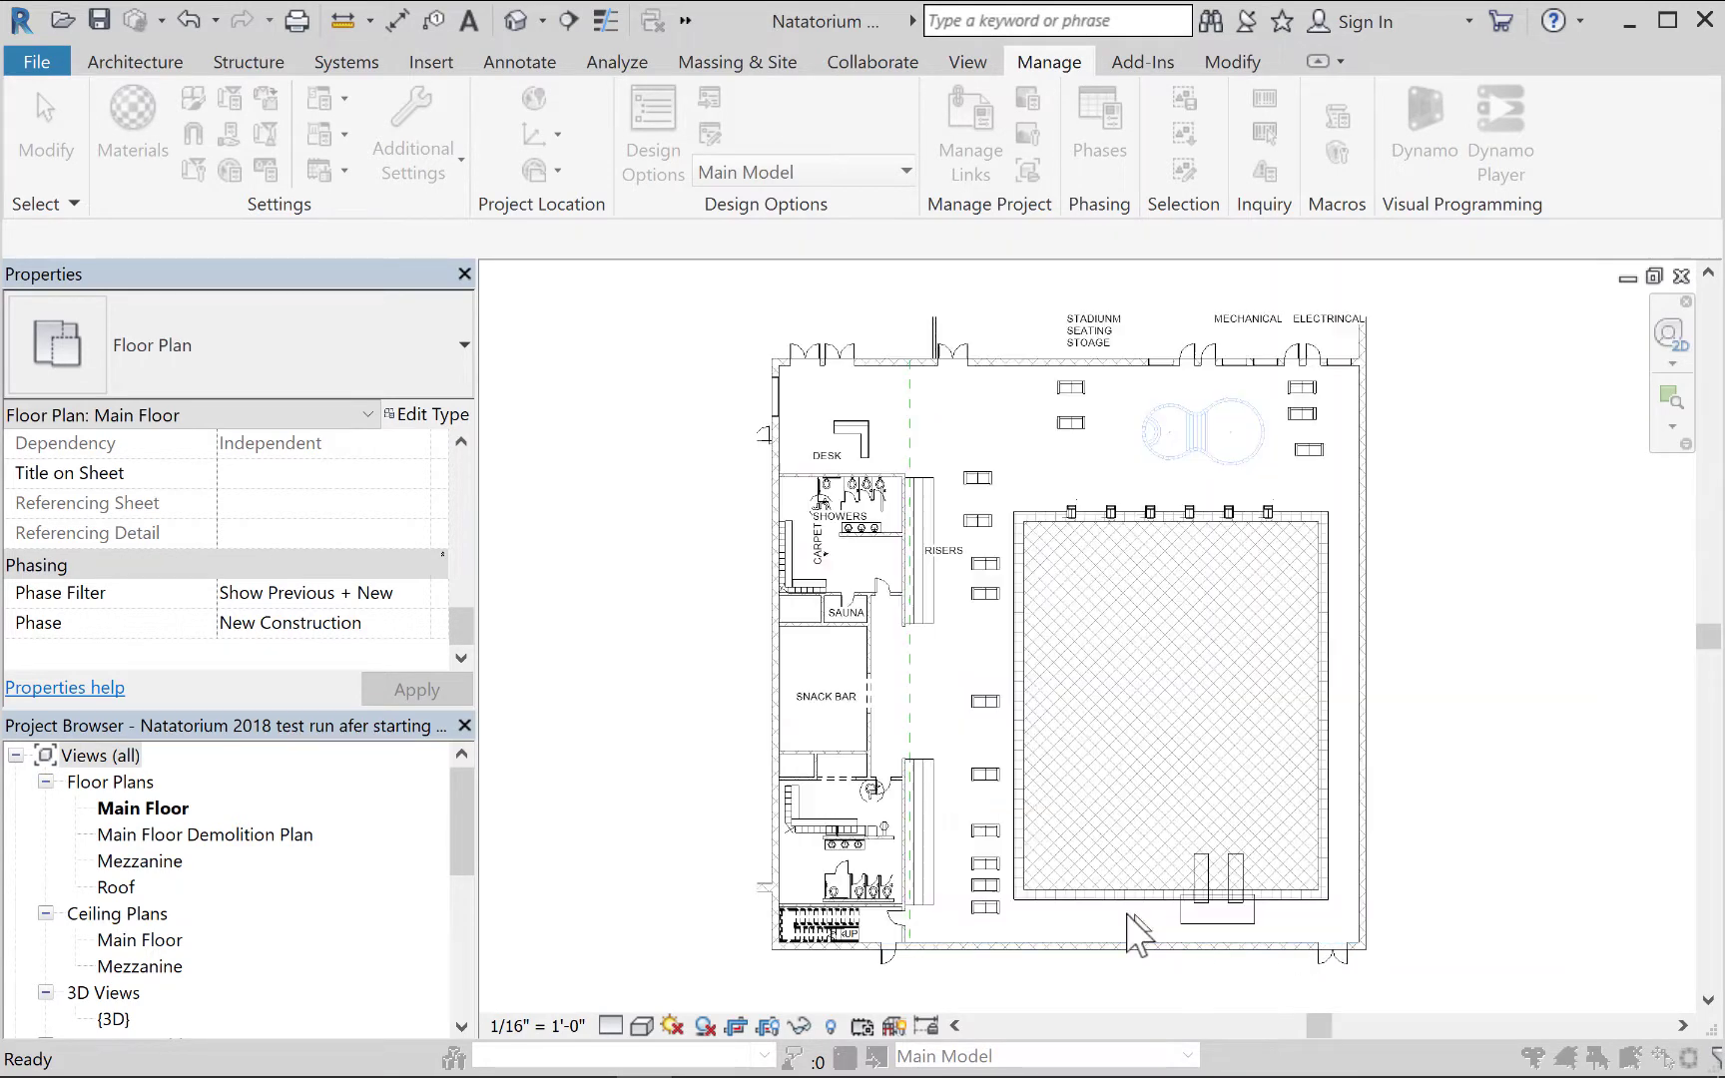
# Open the Main Floor Demolition Plan and set its phase to New Construction and phase filter to Show Previous + Demo.
pyautogui.click(239, 836)
pyautogui.doubleClick(238, 835)
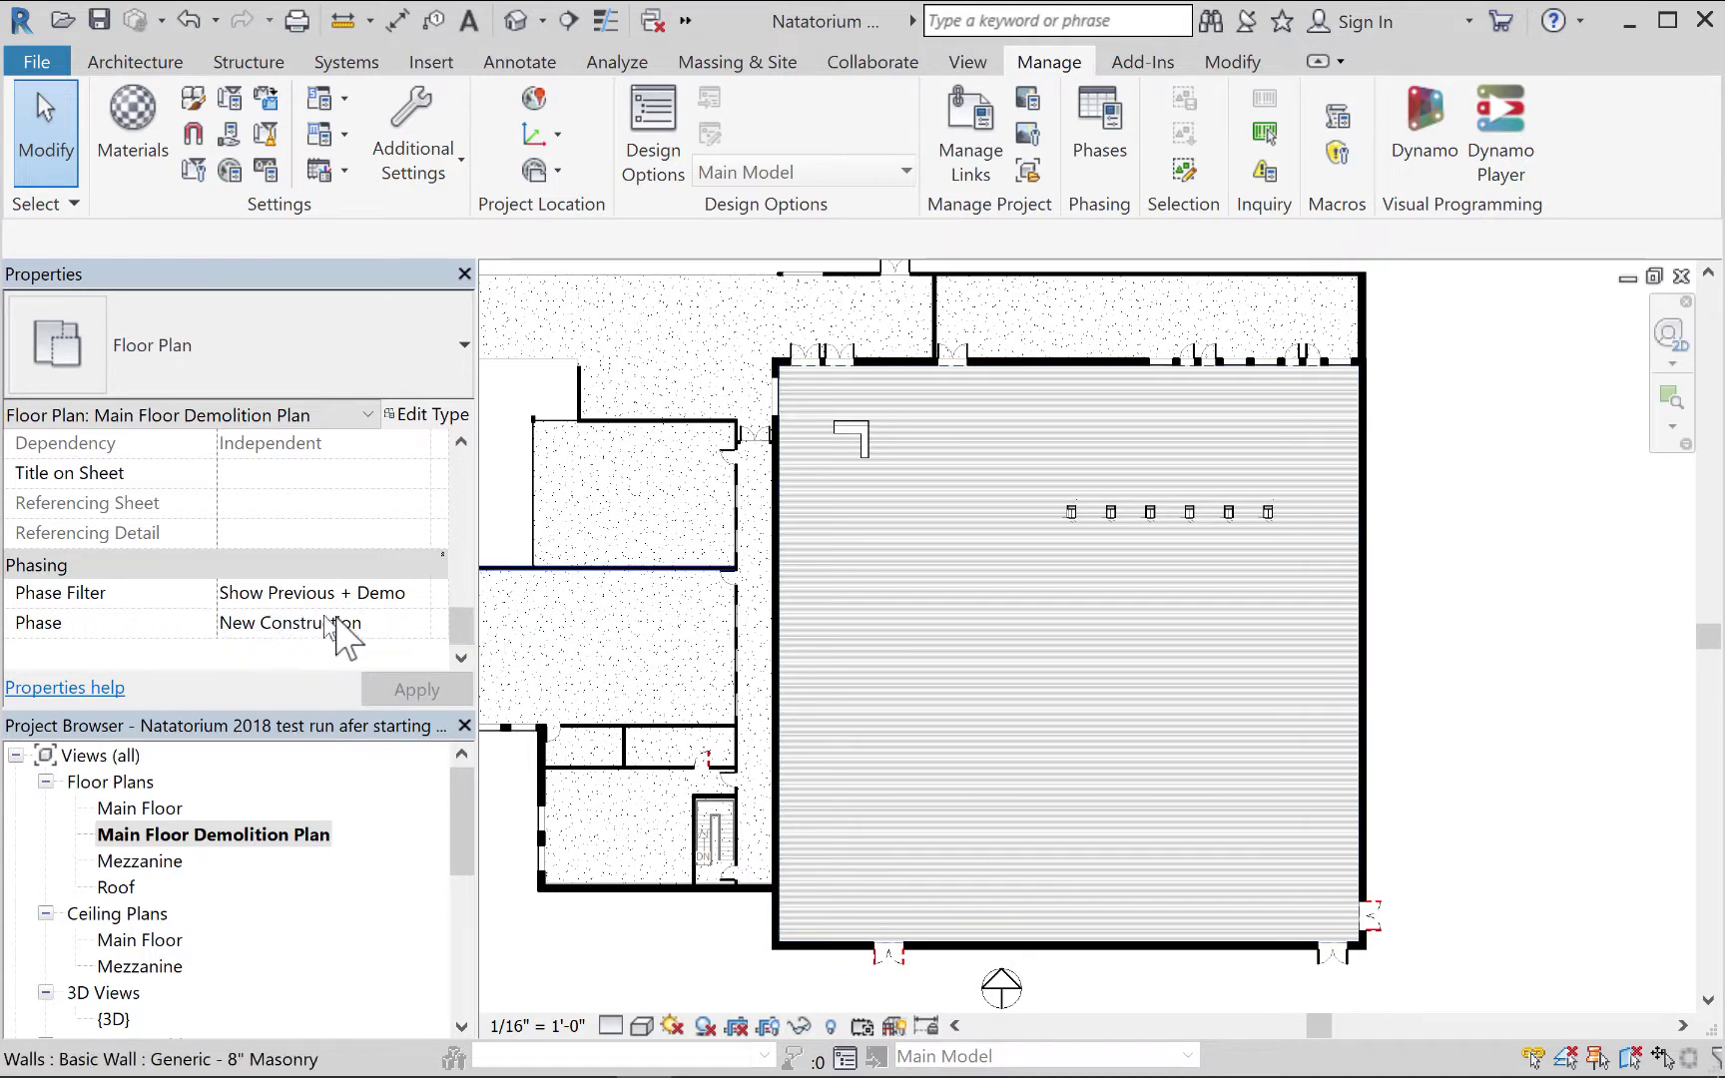
pyautogui.click(408, 623)
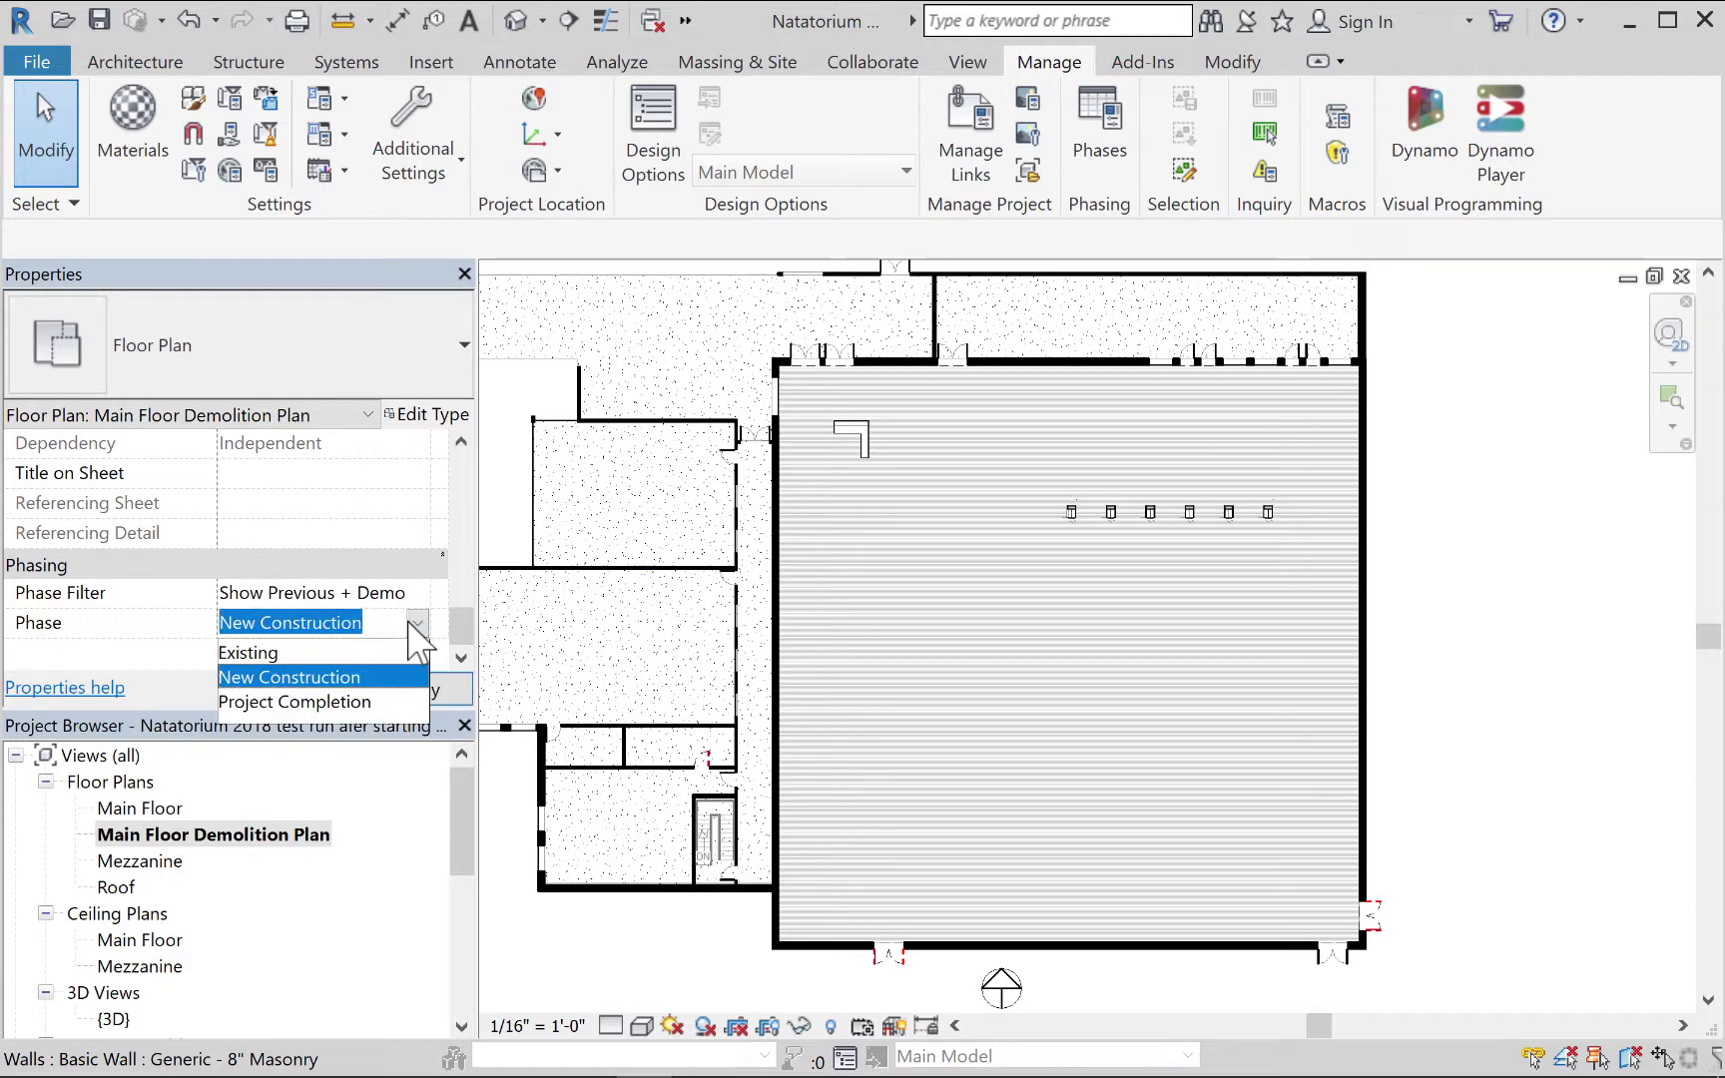
pyautogui.click(300, 678)
pyautogui.click(418, 592)
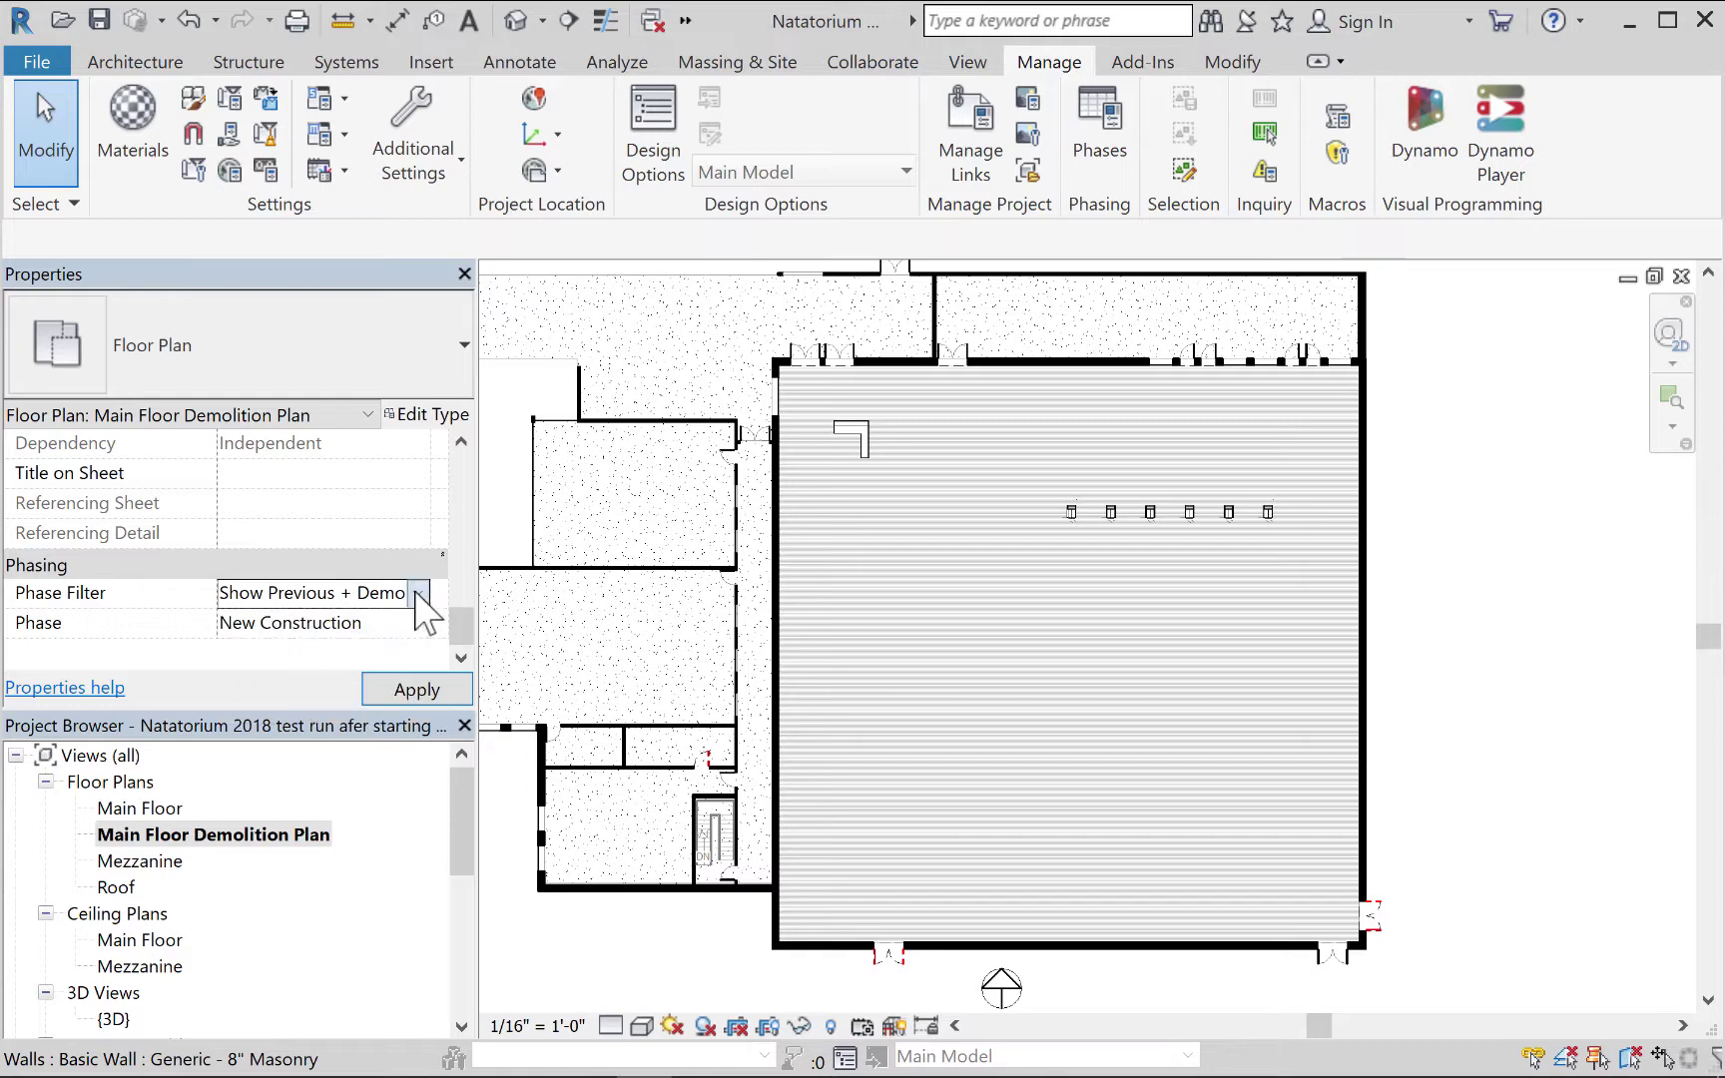
pyautogui.click(415, 595)
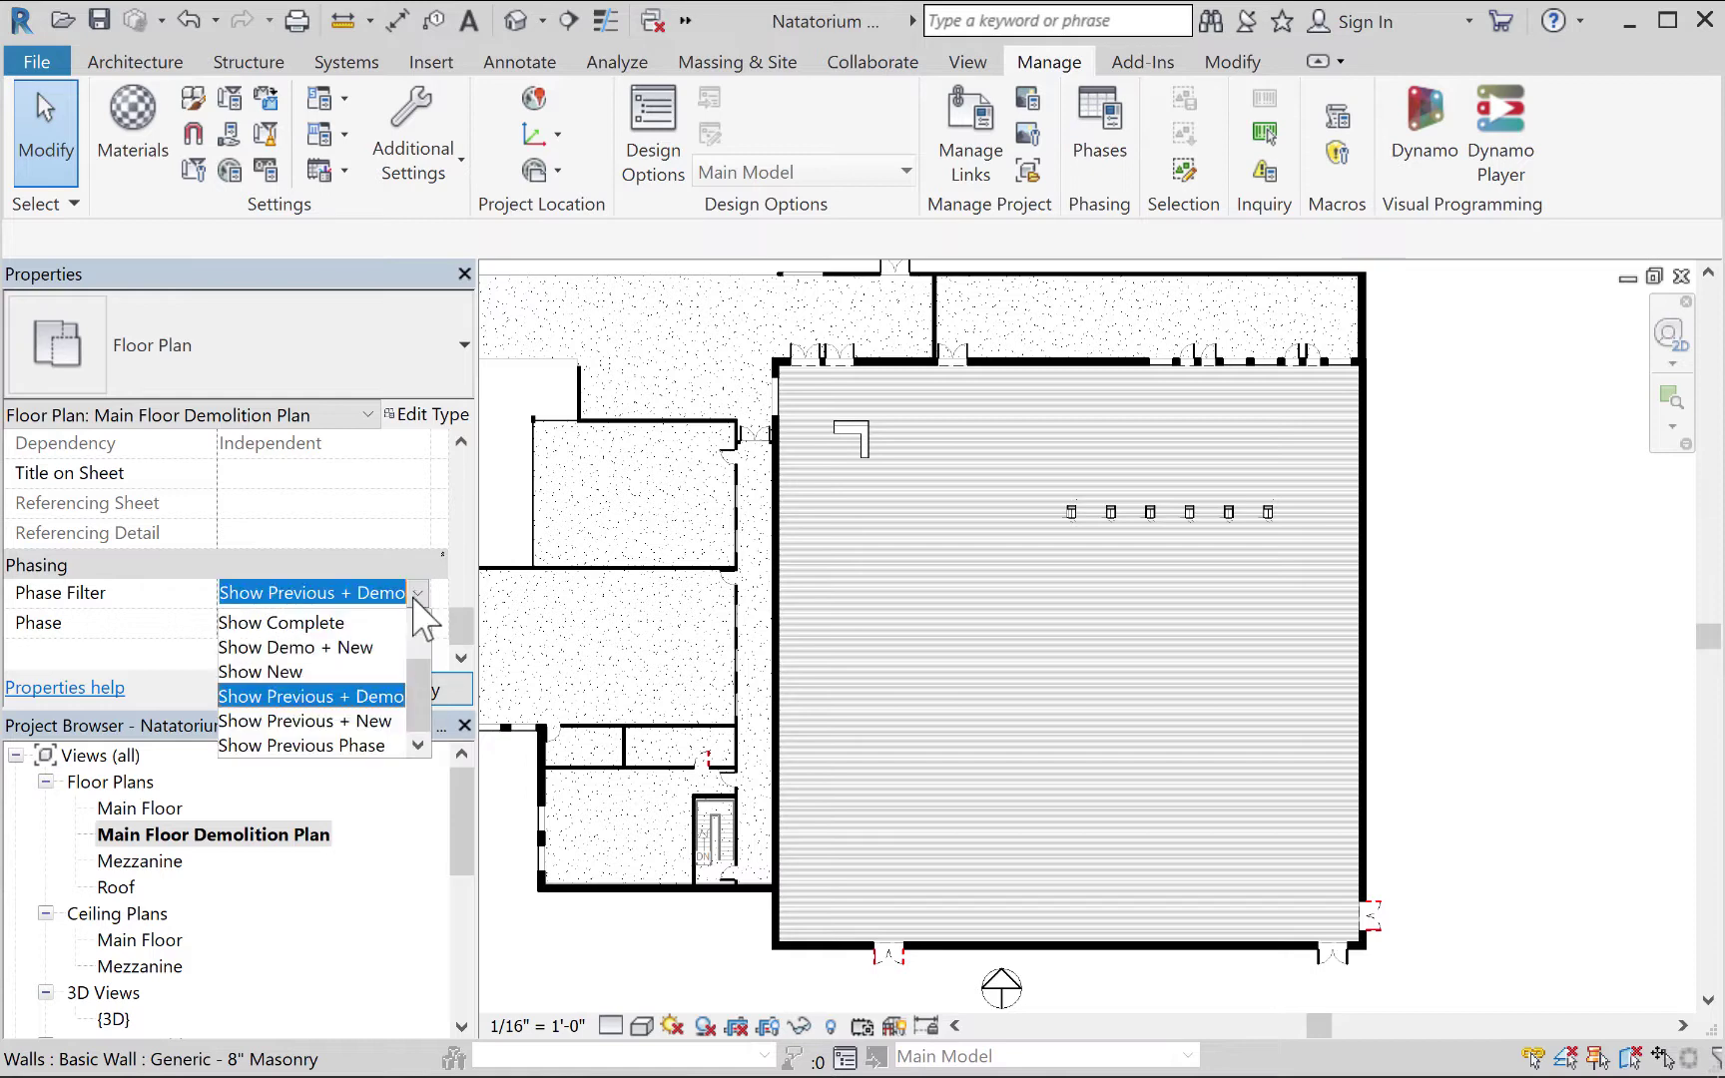
pyautogui.click(348, 697)
pyautogui.click(427, 687)
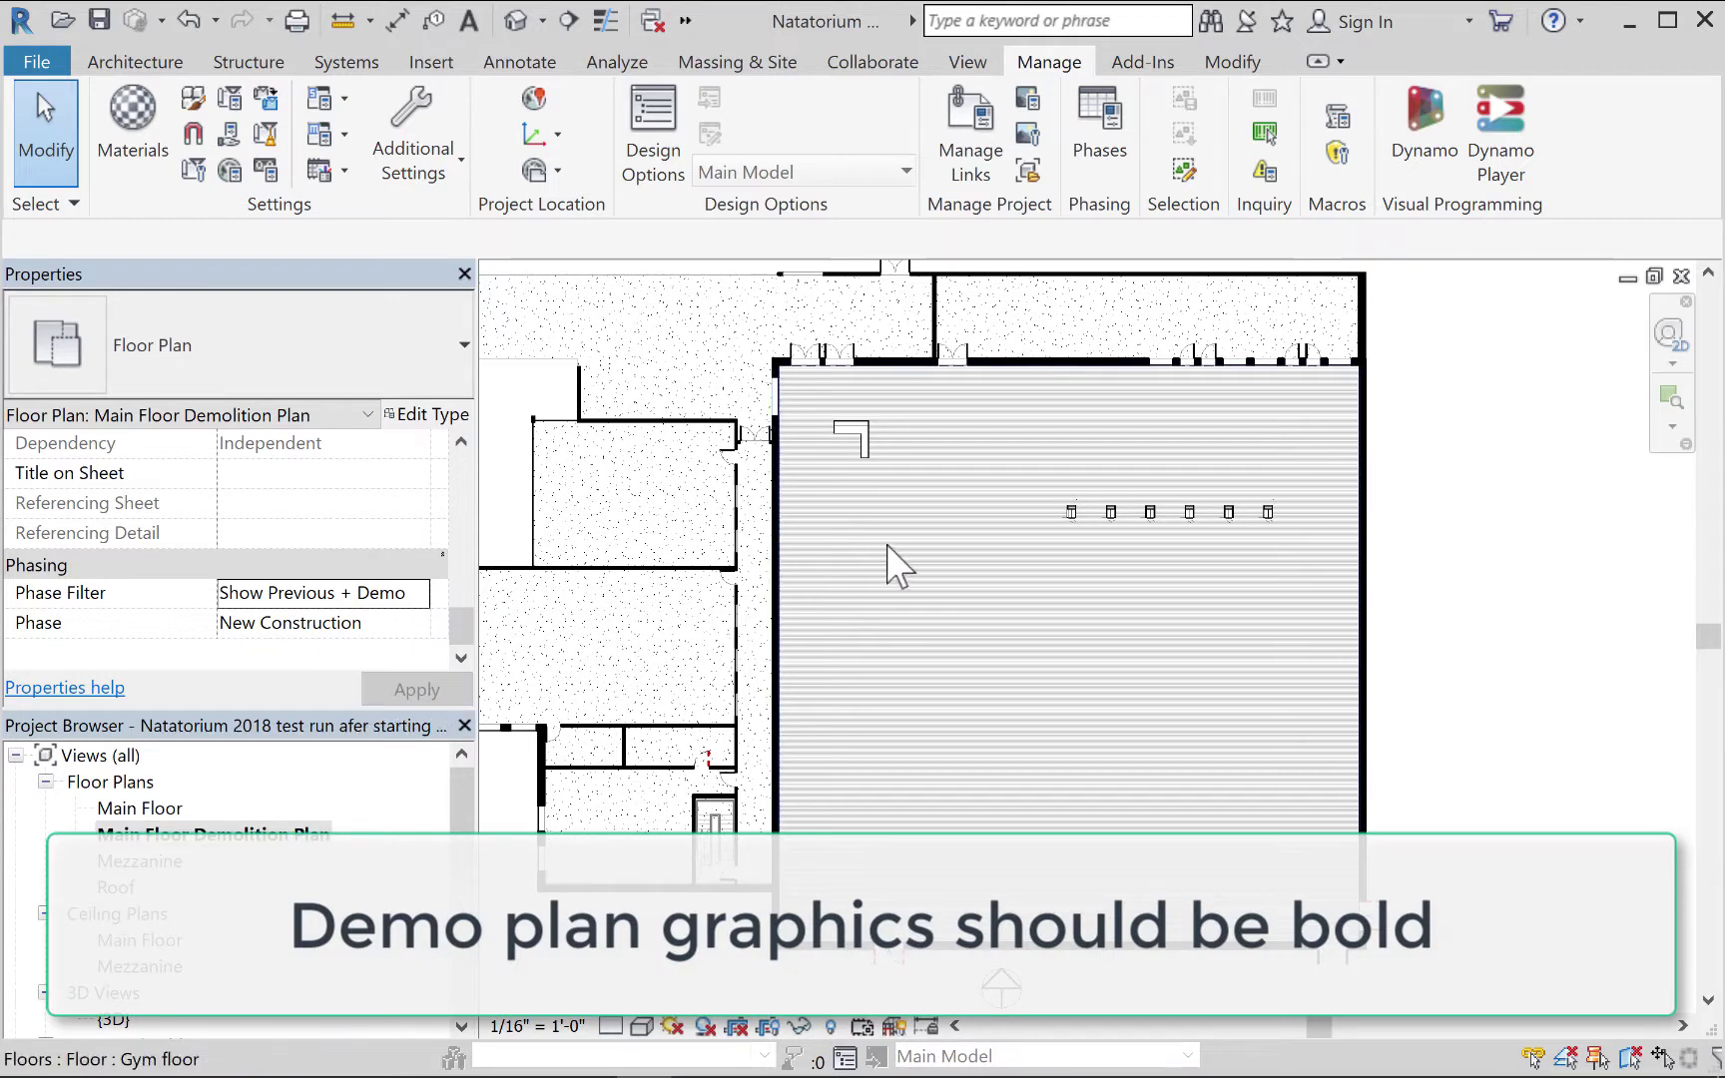
# Hide the model group of six small objects on the gym floor in this view by element.
pyautogui.click(1112, 518)
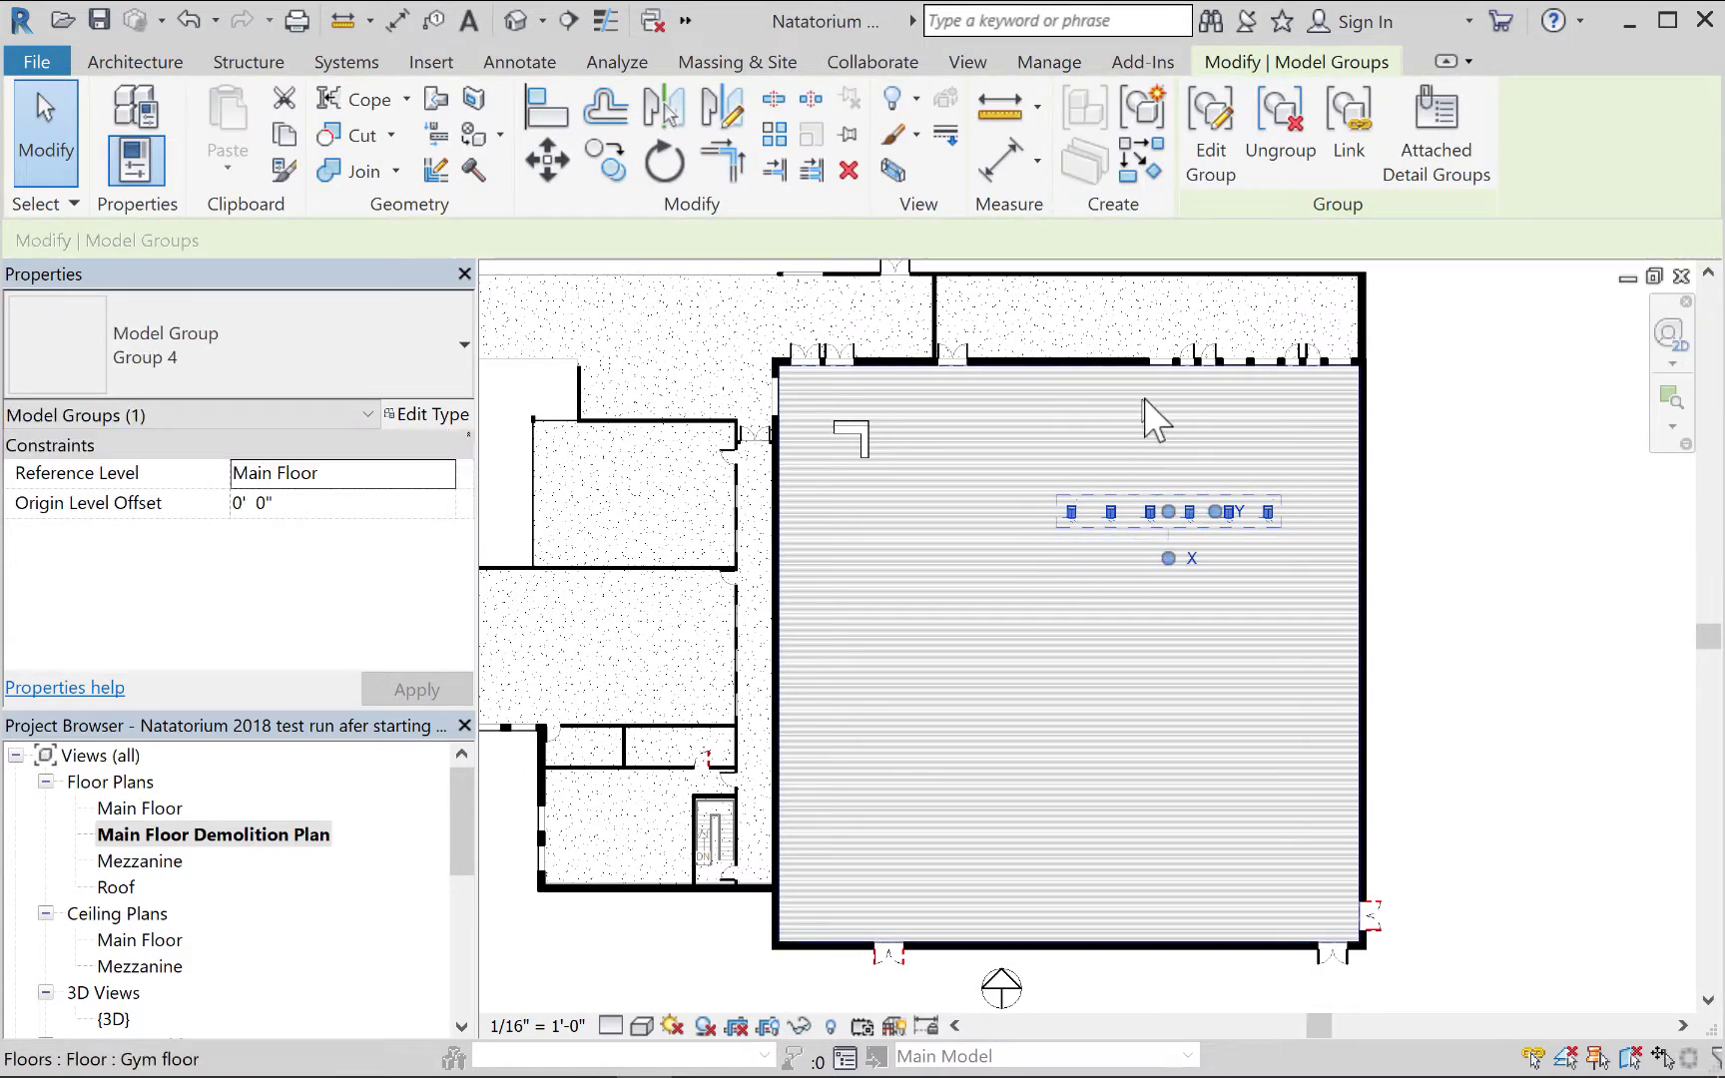
pyautogui.rightClick(1148, 508)
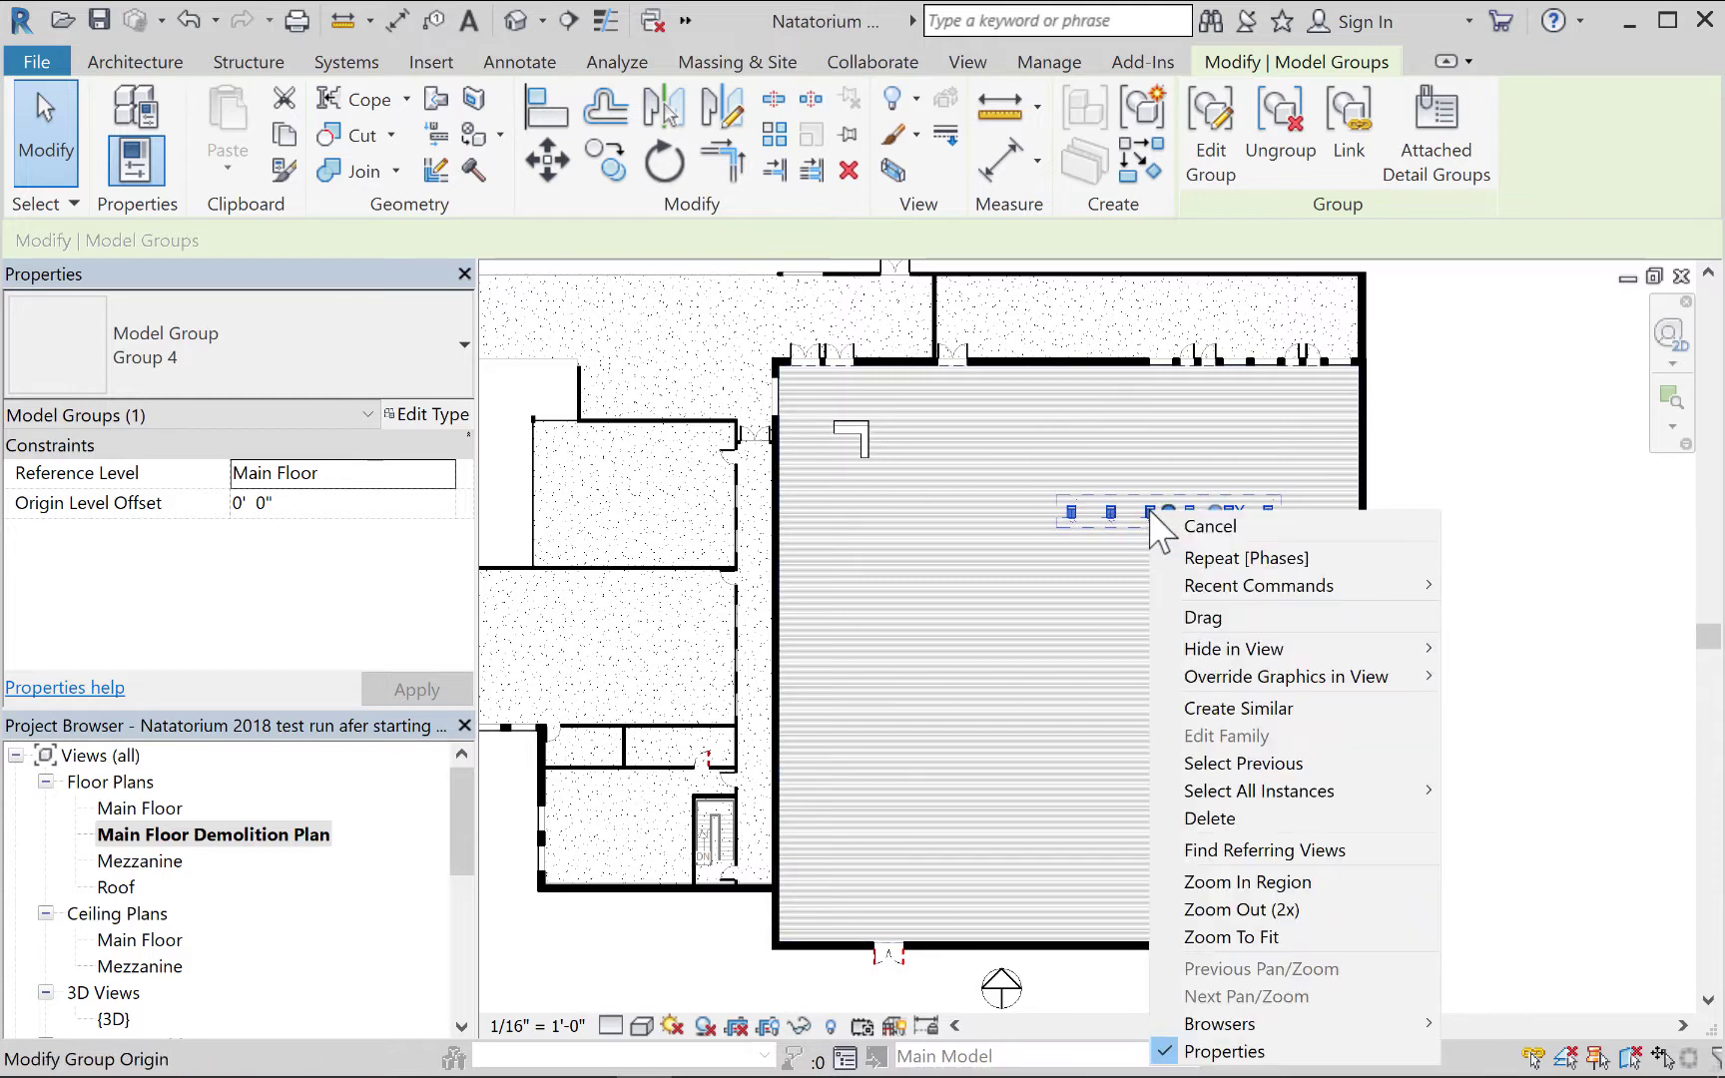
pyautogui.moveTo(1417, 651)
pyautogui.click(1478, 649)
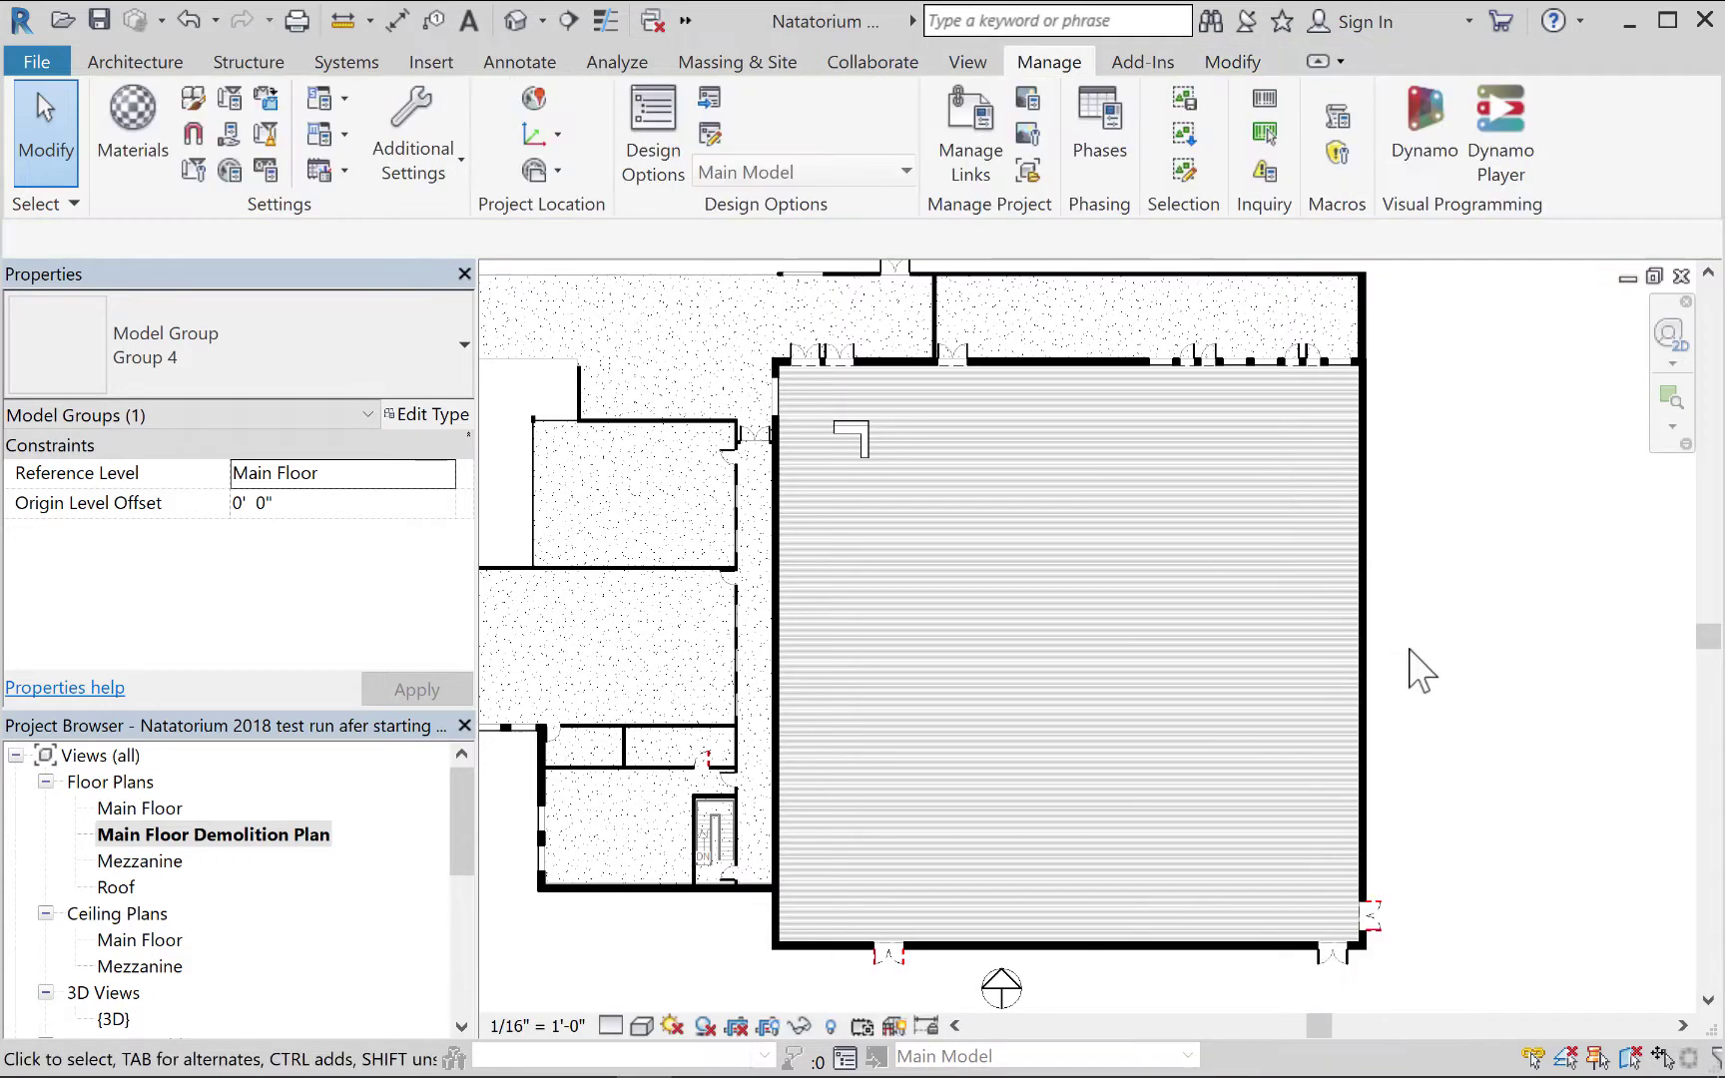
# Hide the imported DESK.dwg symbol near the gym's upper-left corner in this view by element.
pyautogui.click(863, 431)
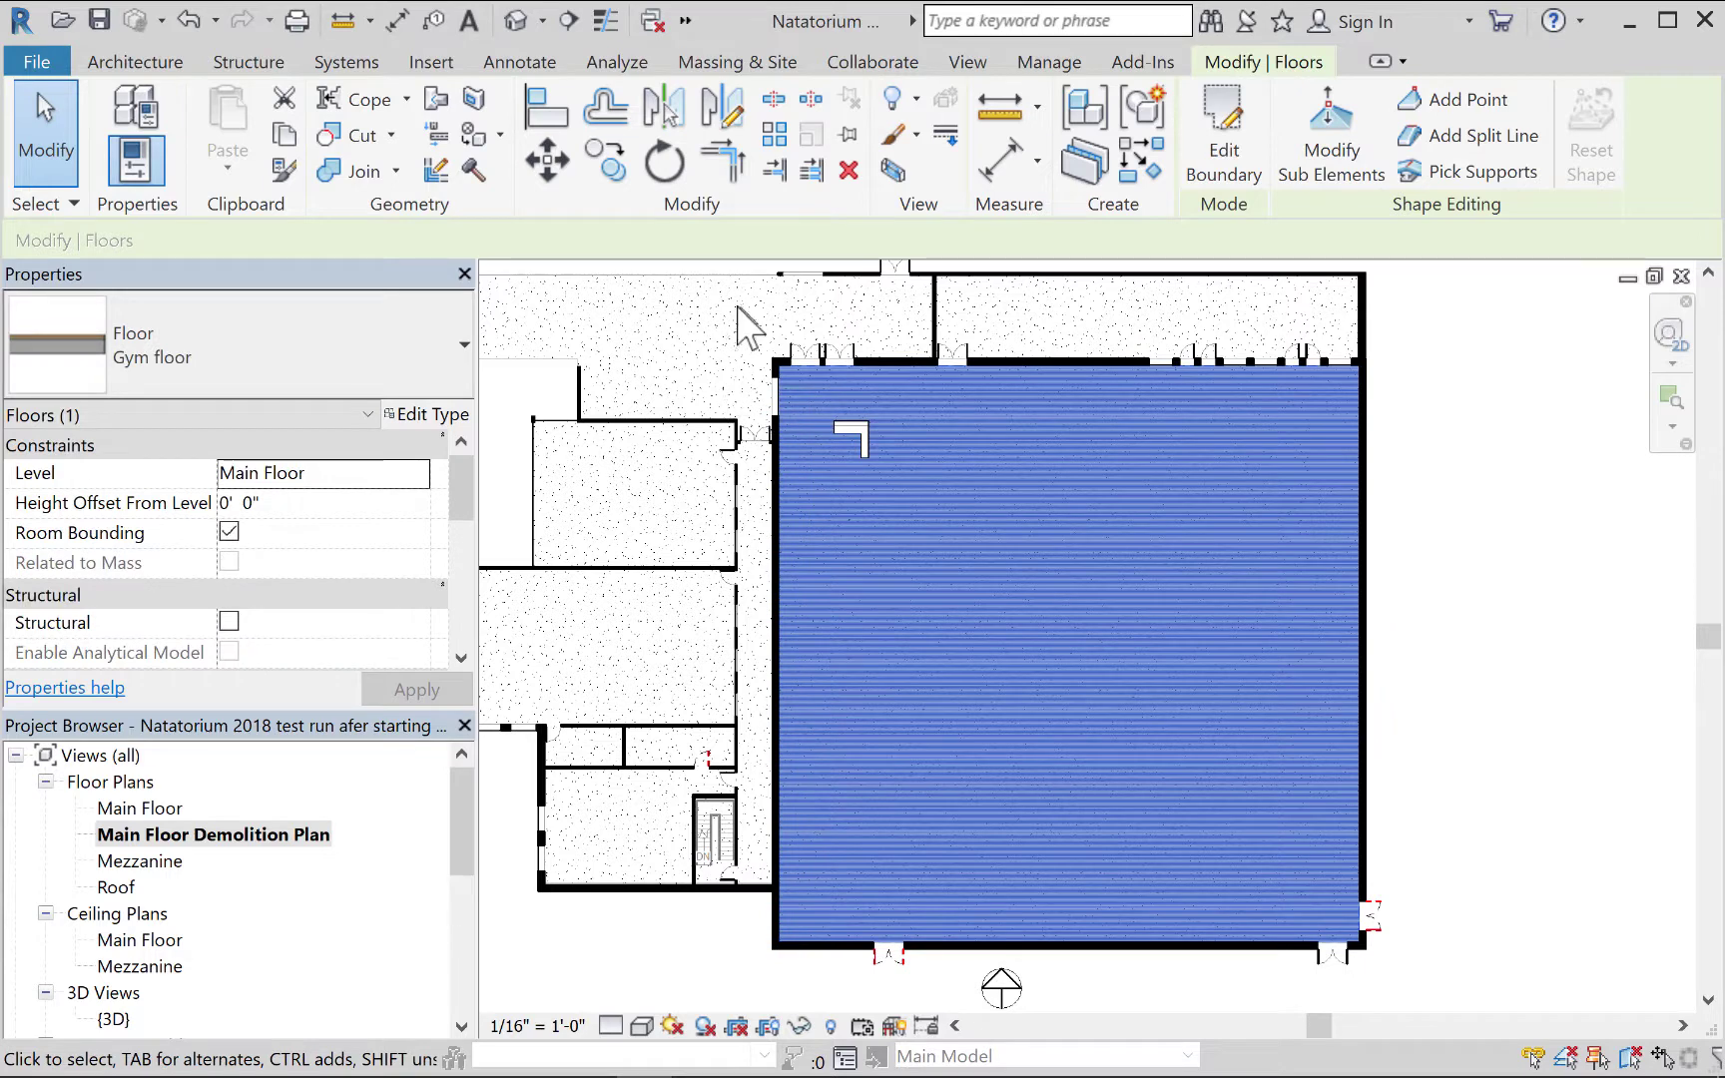
pyautogui.moveTo(839, 454); pyautogui.dragTo(896, 544, button='middle')
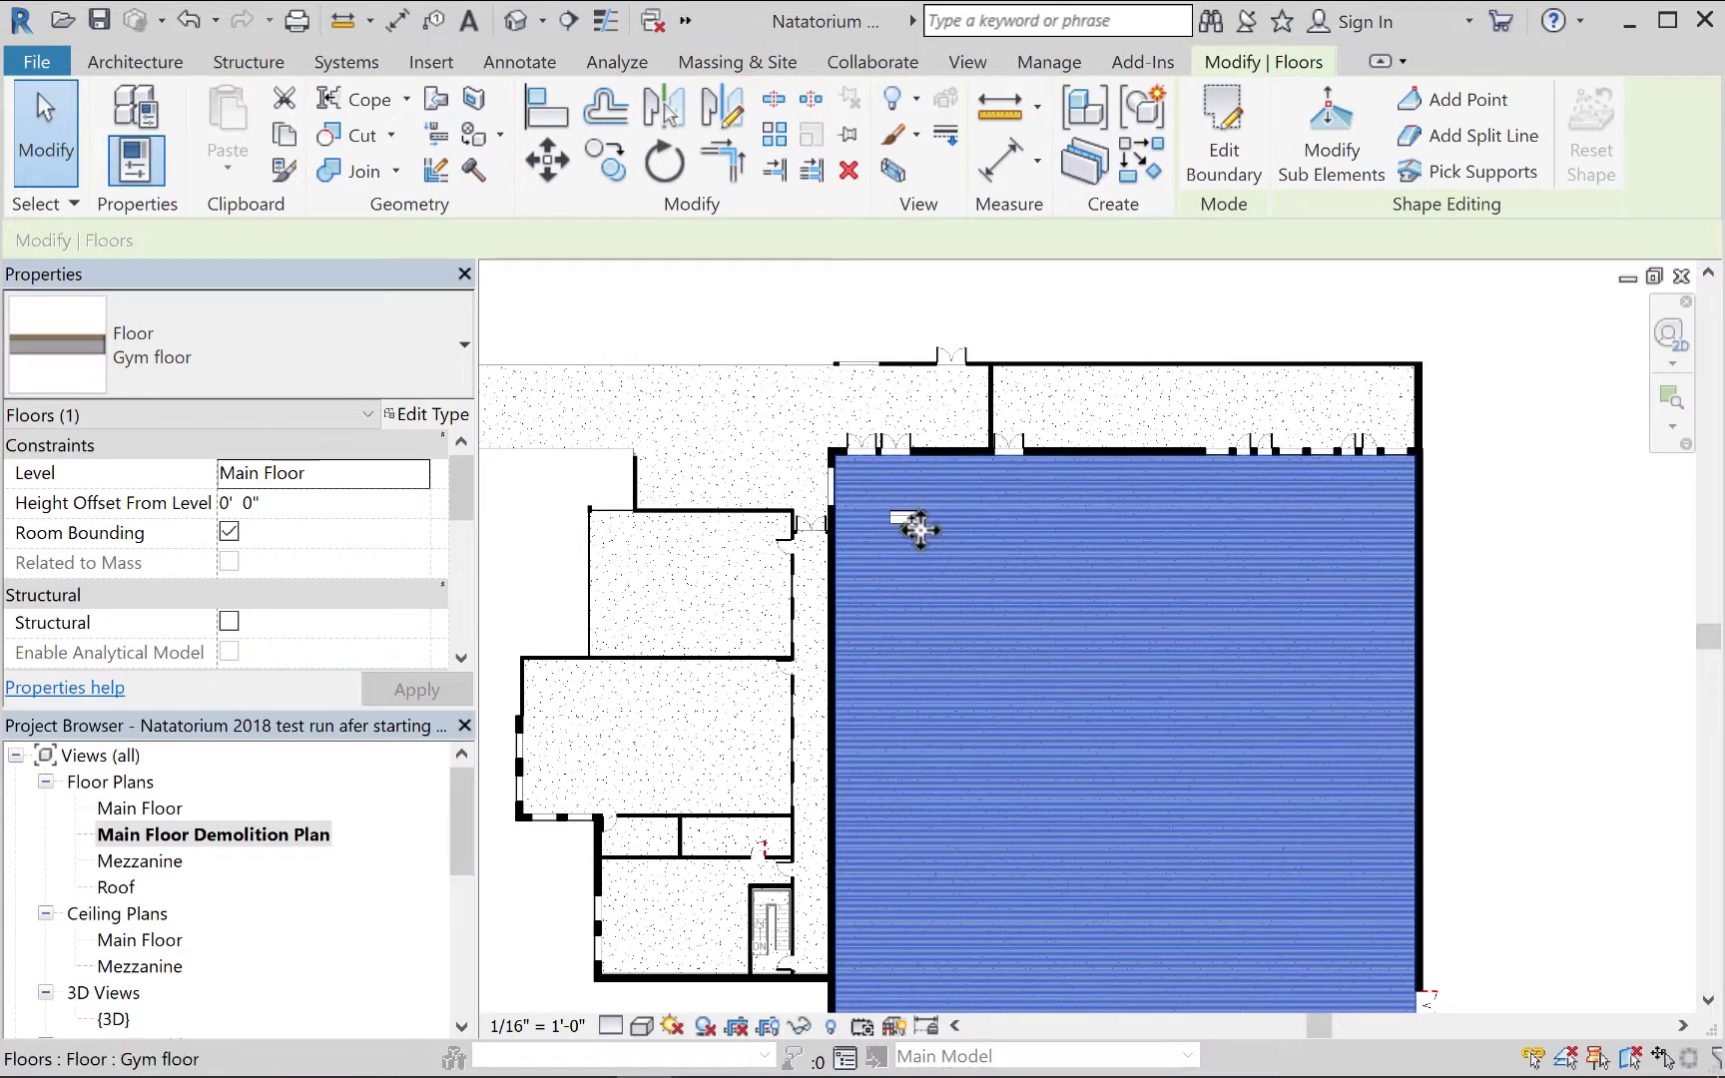
pyautogui.click(785, 323)
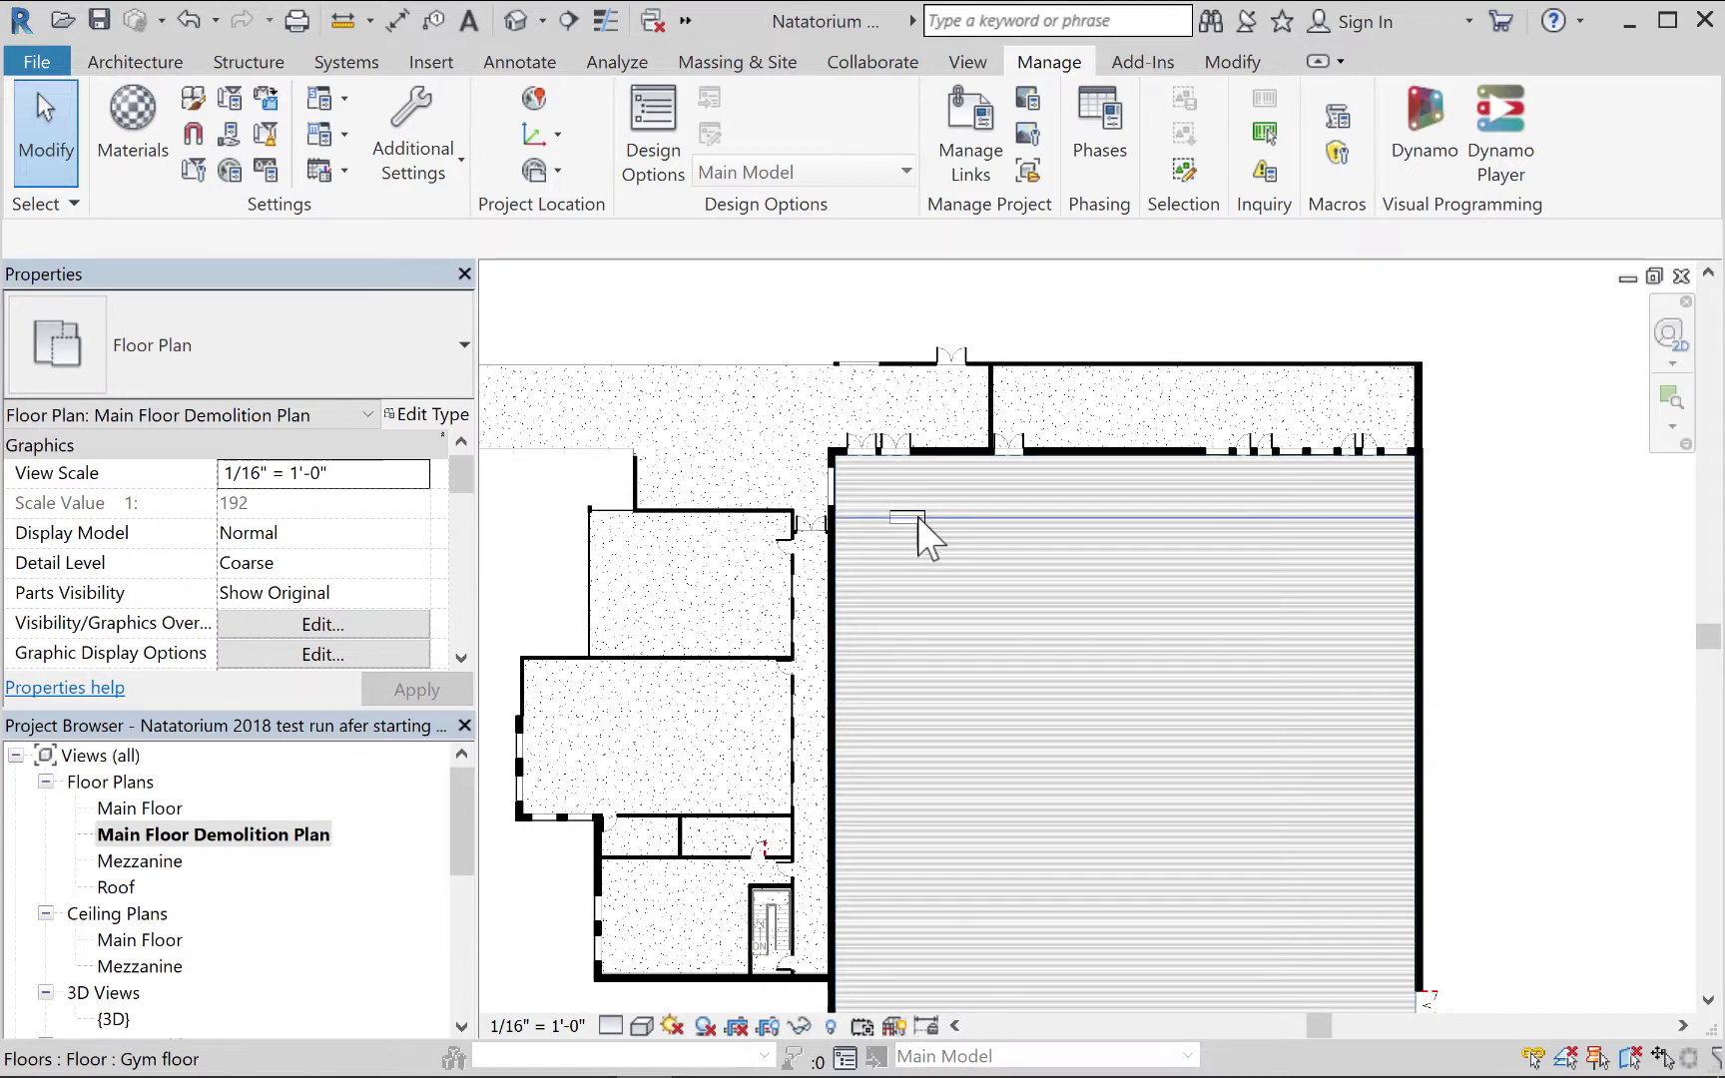
pyautogui.click(916, 532)
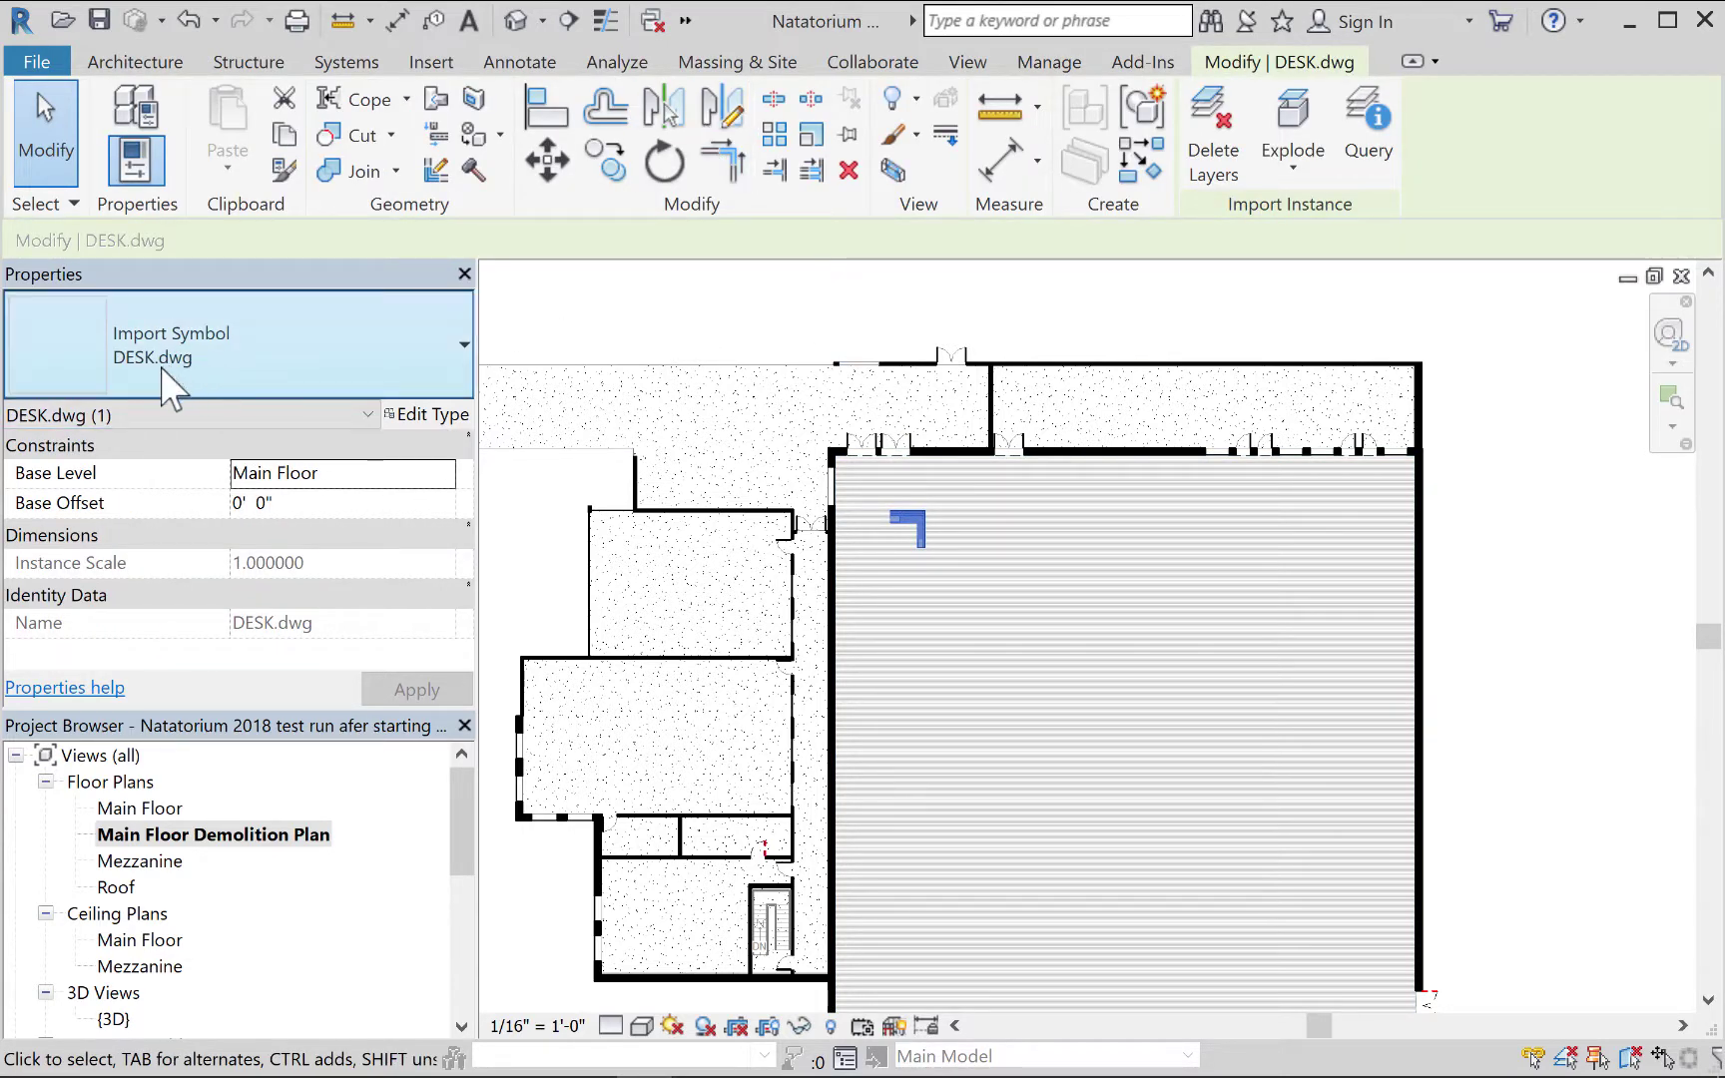
pyautogui.rightClick(909, 526)
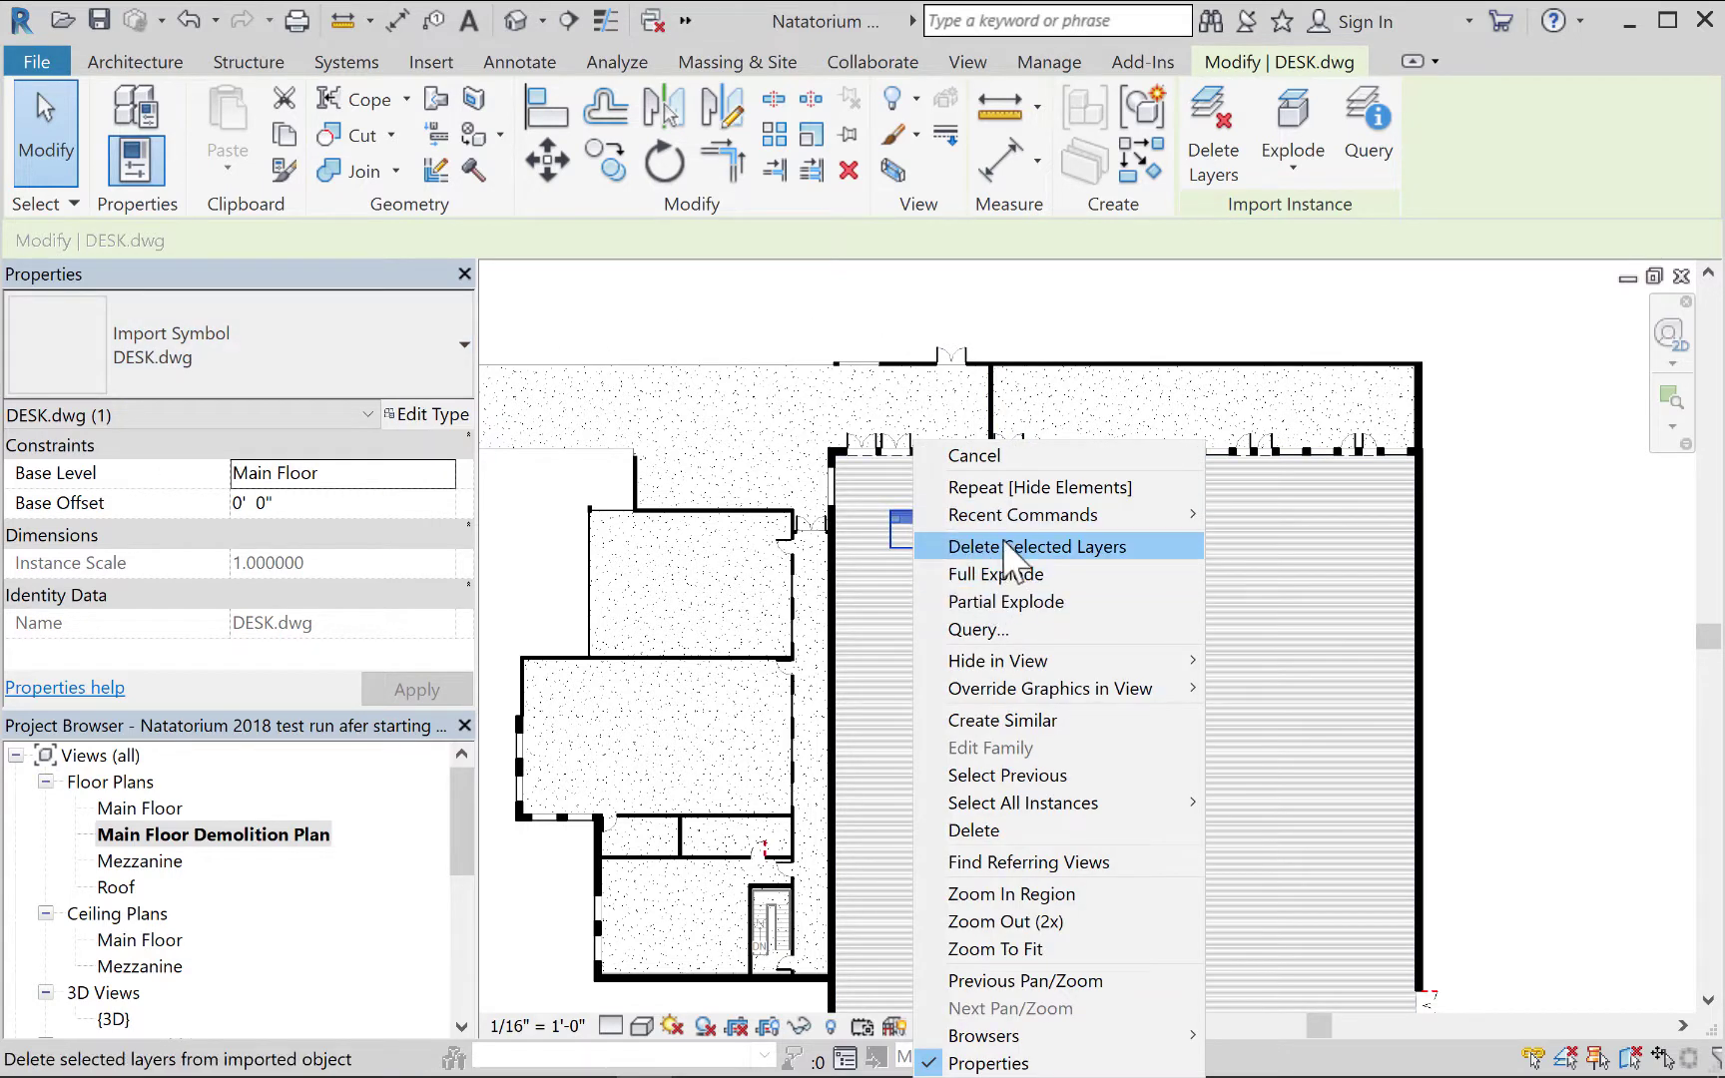
pyautogui.moveTo(1060, 664)
pyautogui.click(1238, 660)
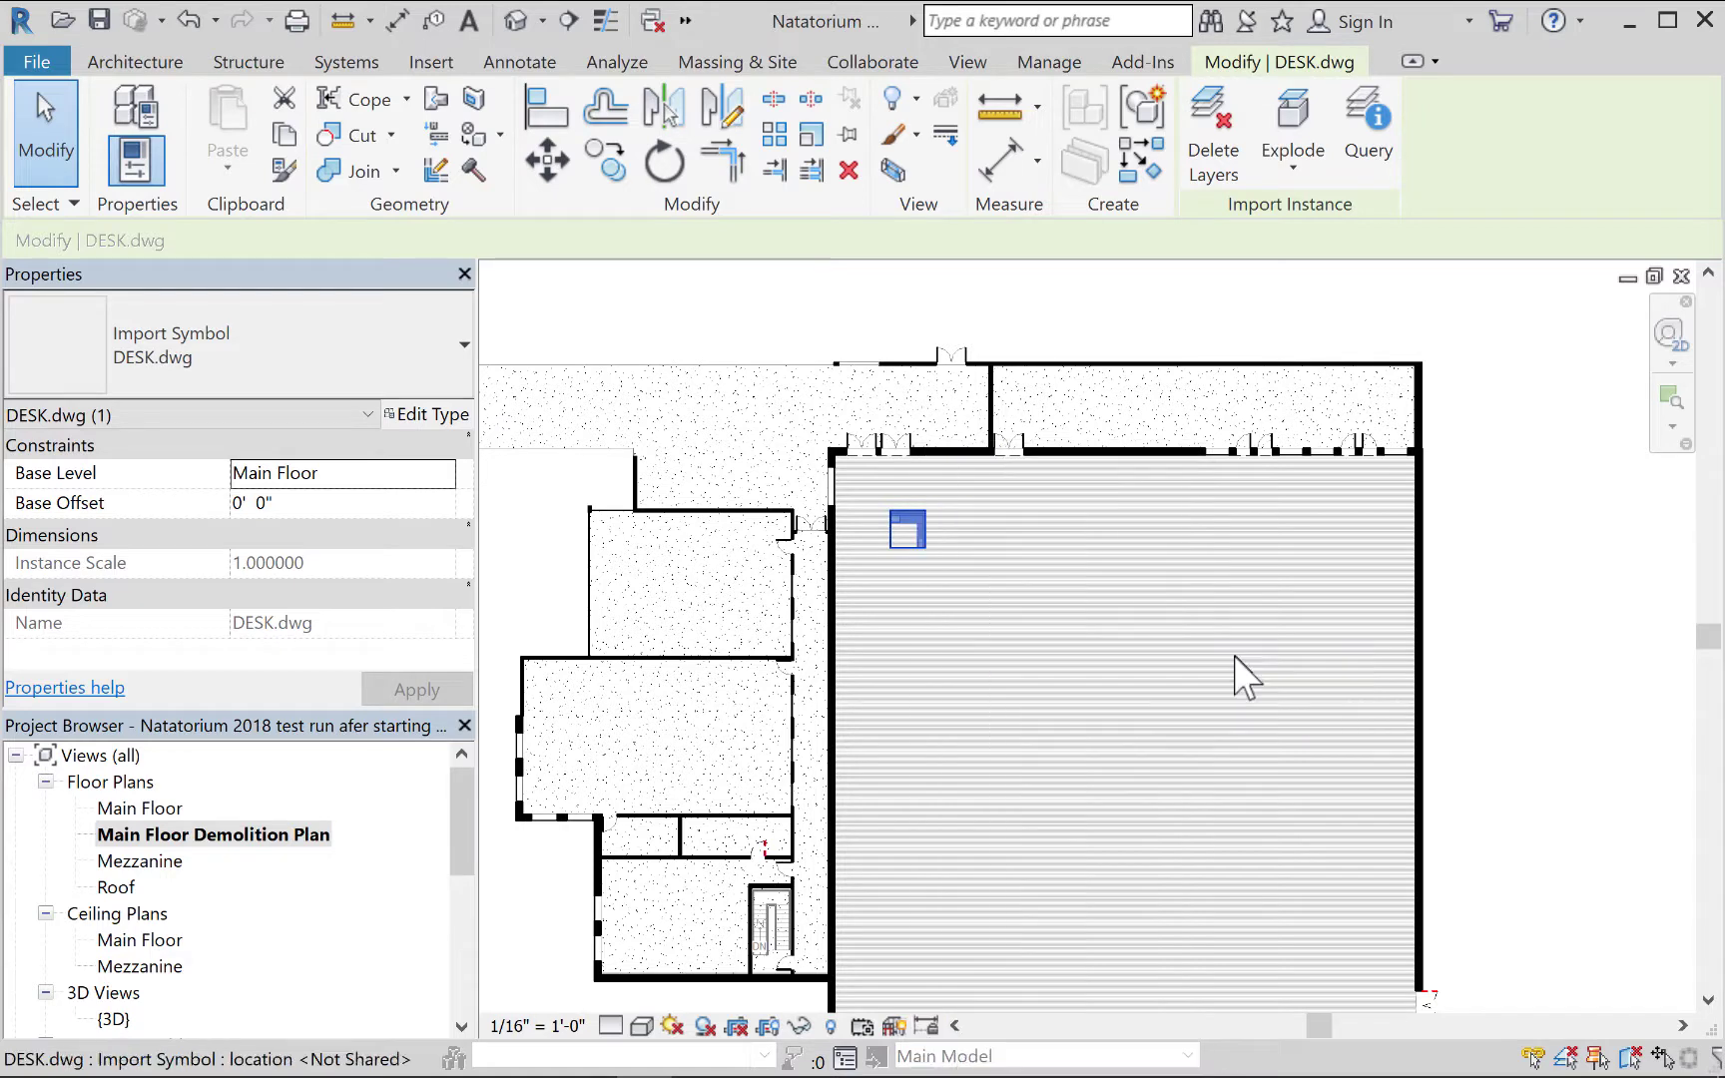
# Examine how the demolished doors at the gym's lower-right corner and the surrounding existing walls appear on the demolition plan.
pyautogui.moveTo(1512, 557); pyautogui.dragTo(1478, 440, button='middle')
pyautogui.scroll(1, 1271, 628)
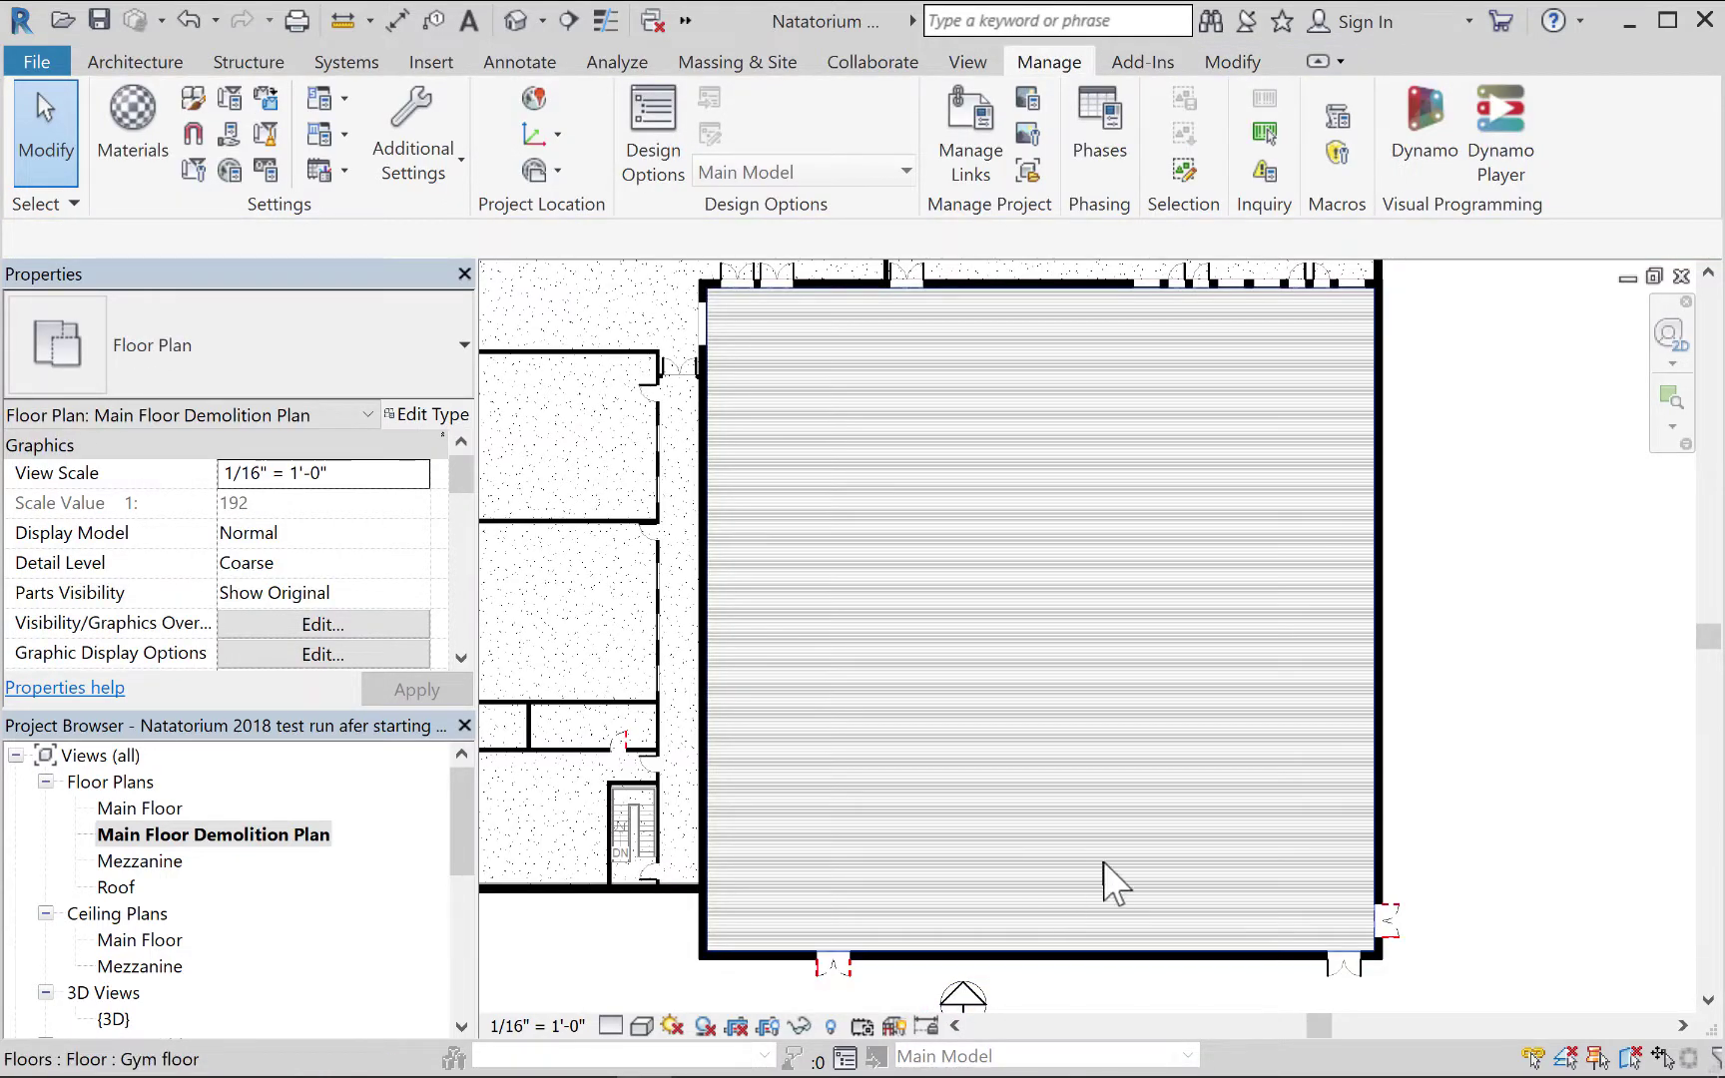
pyautogui.scroll(4, 1388, 952)
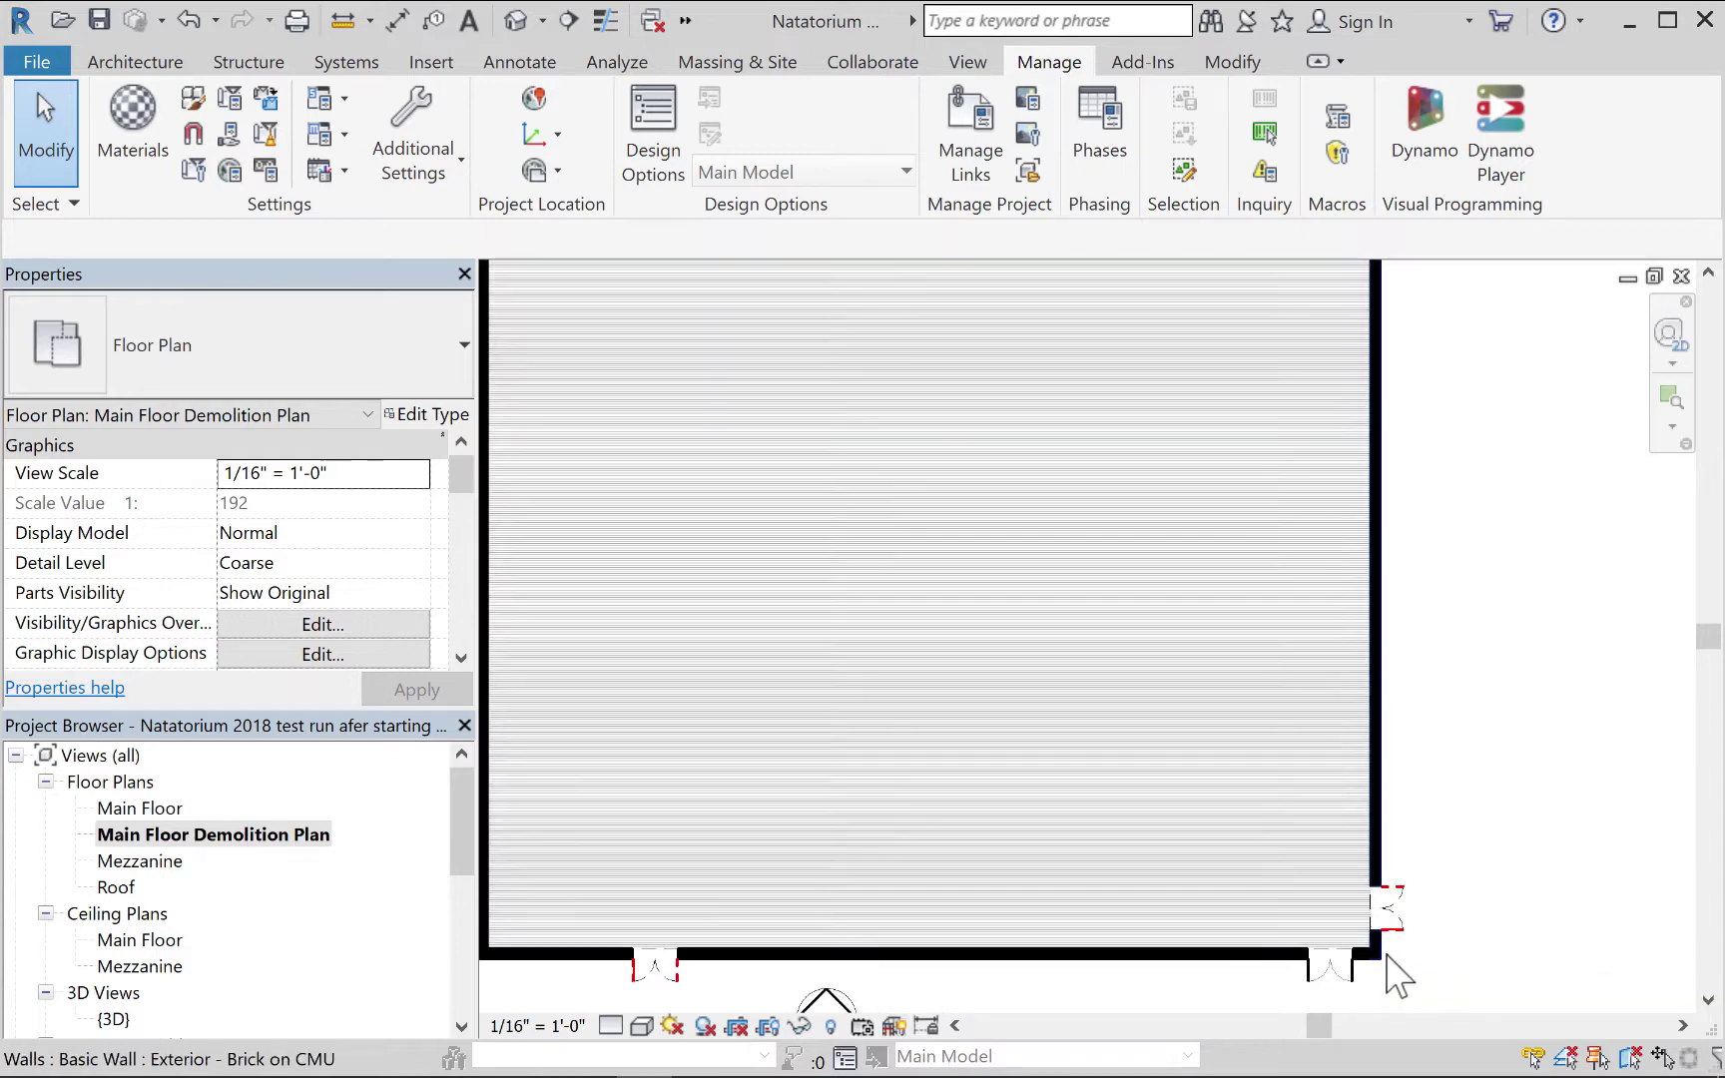
pyautogui.scroll(2, 1397, 960)
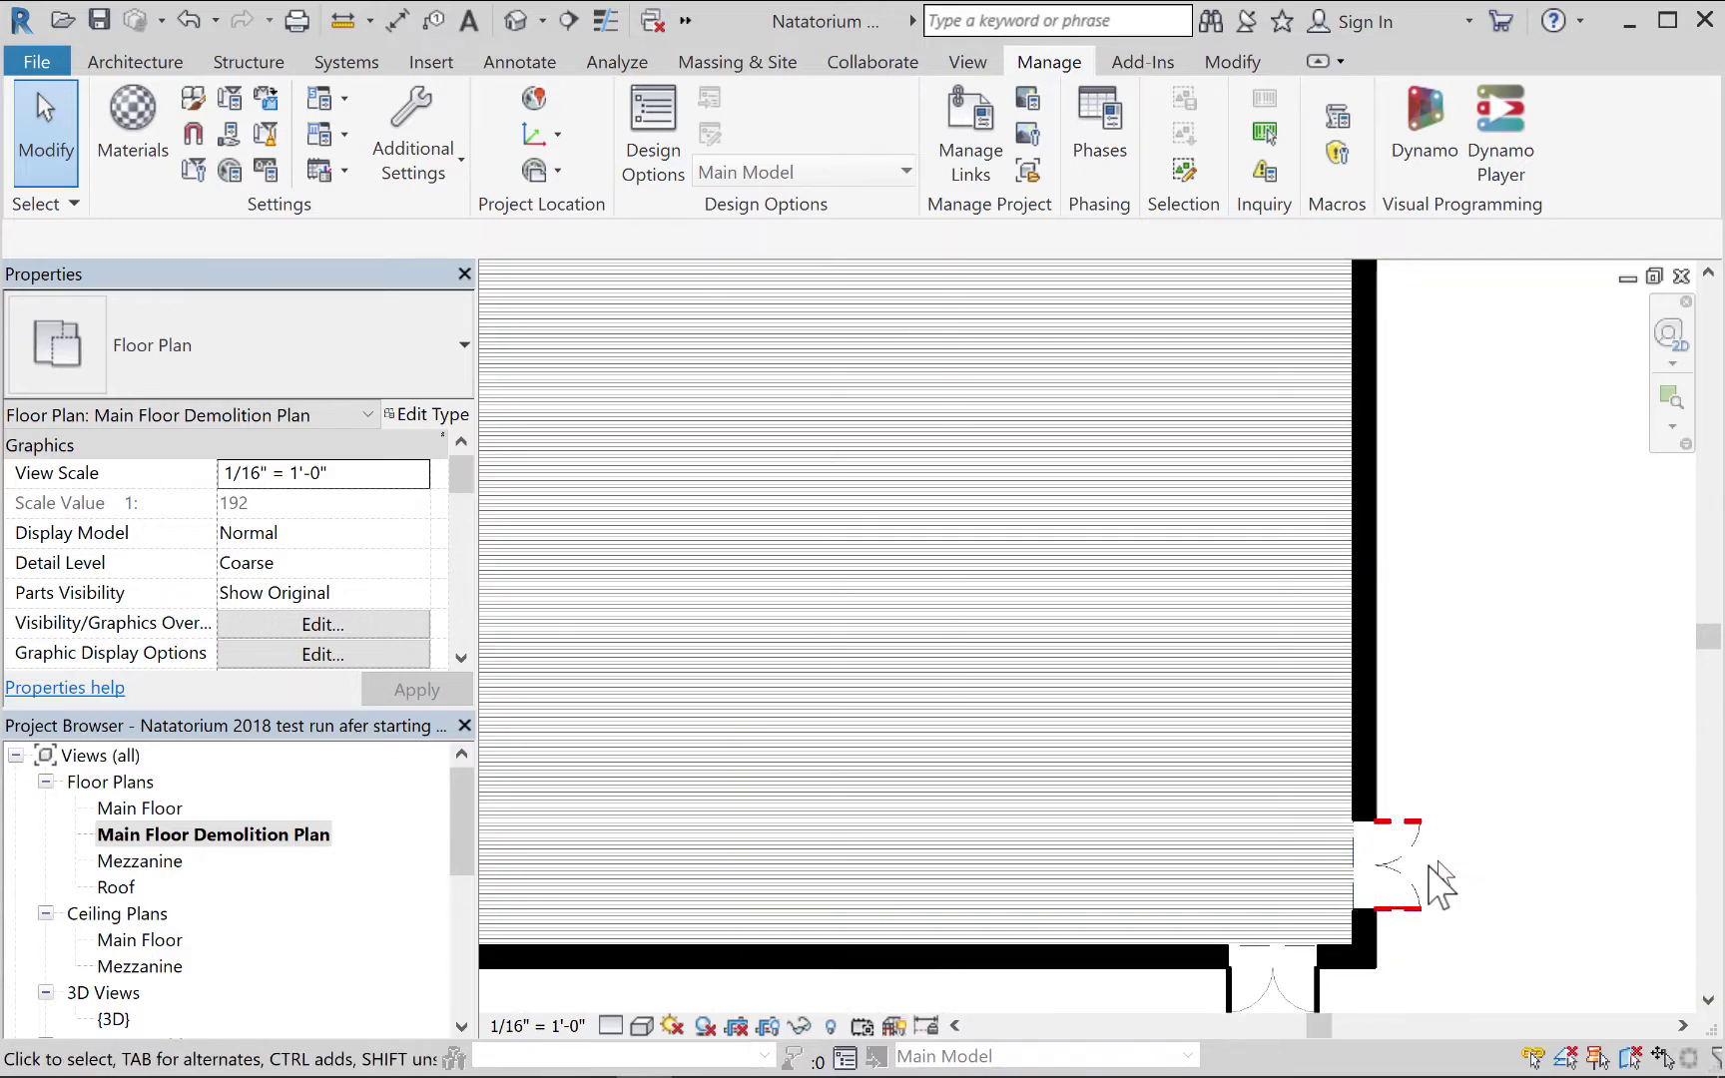
pyautogui.scroll(-2, 1396, 854)
pyautogui.scroll(-2, 1252, 790)
pyautogui.moveTo(1252, 790); pyautogui.dragTo(1498, 1023, button='middle')
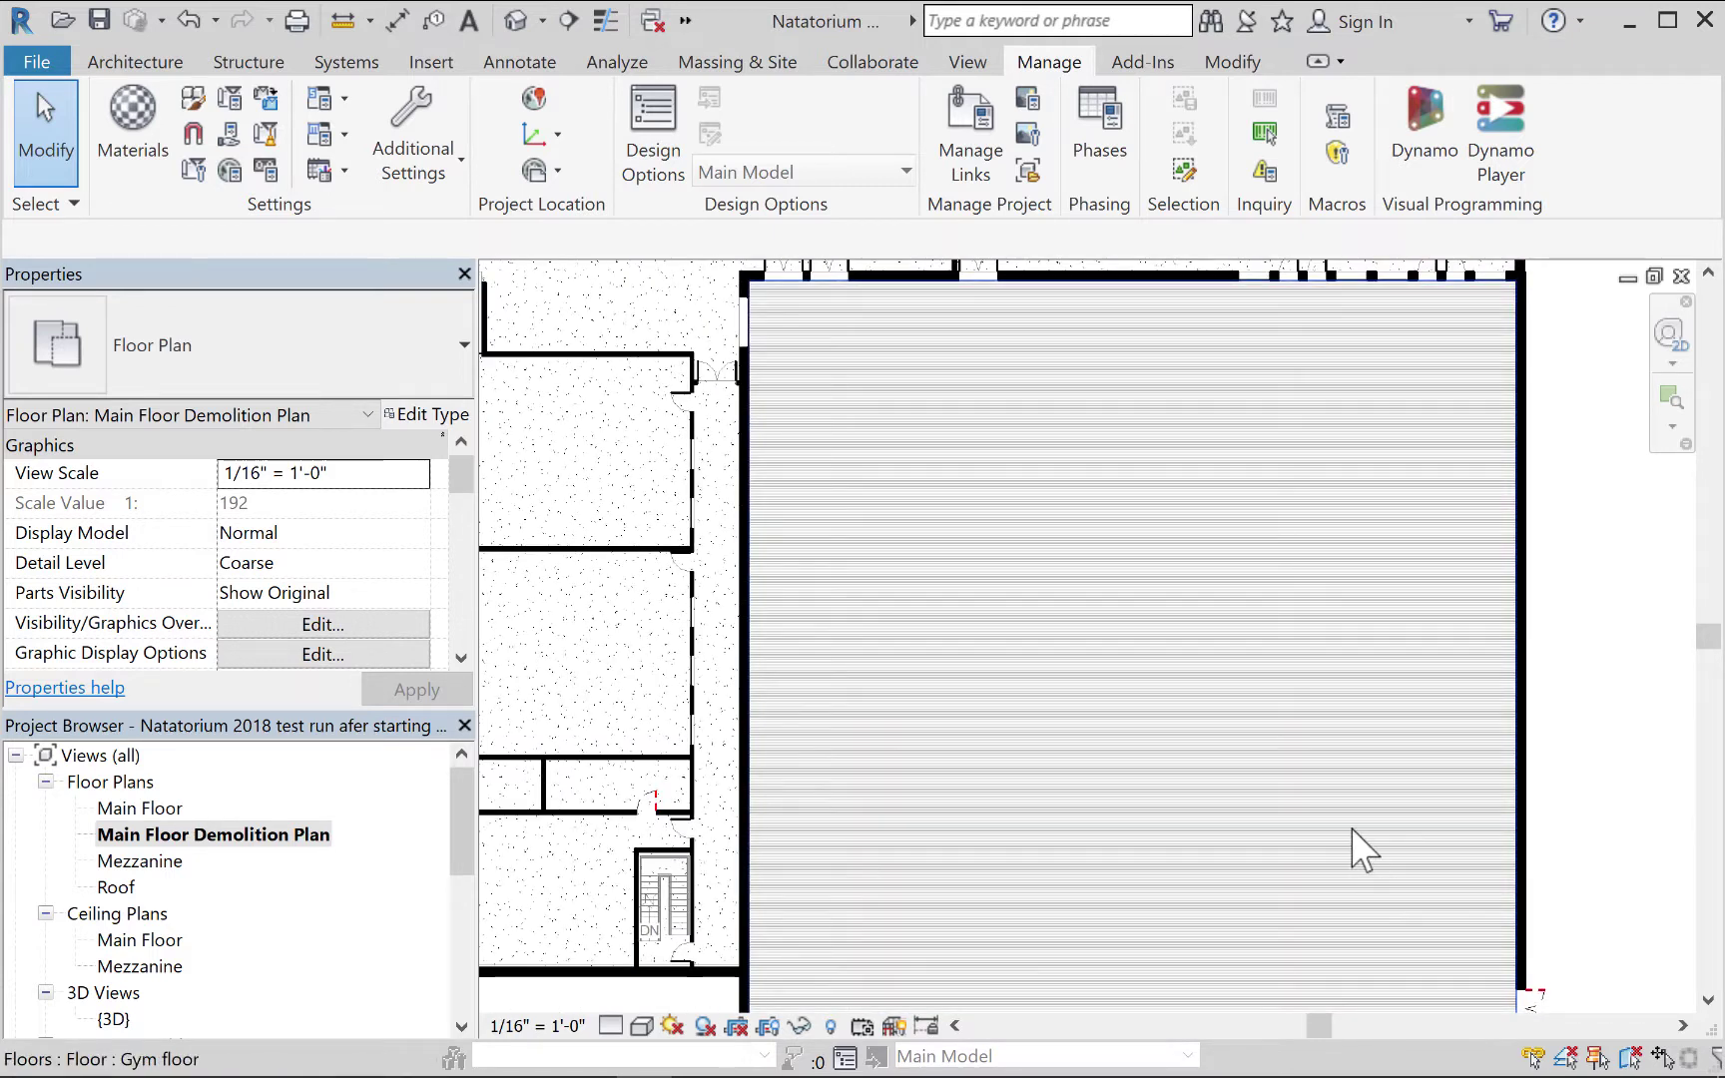
pyautogui.scroll(-1, 1362, 848)
pyautogui.moveTo(1362, 849)
pyautogui.mouseDown(button='middle')
pyautogui.moveTo(1387, 855)
pyautogui.moveTo(1356, 832)
pyautogui.moveTo(1425, 948)
pyautogui.mouseUp(button='middle')
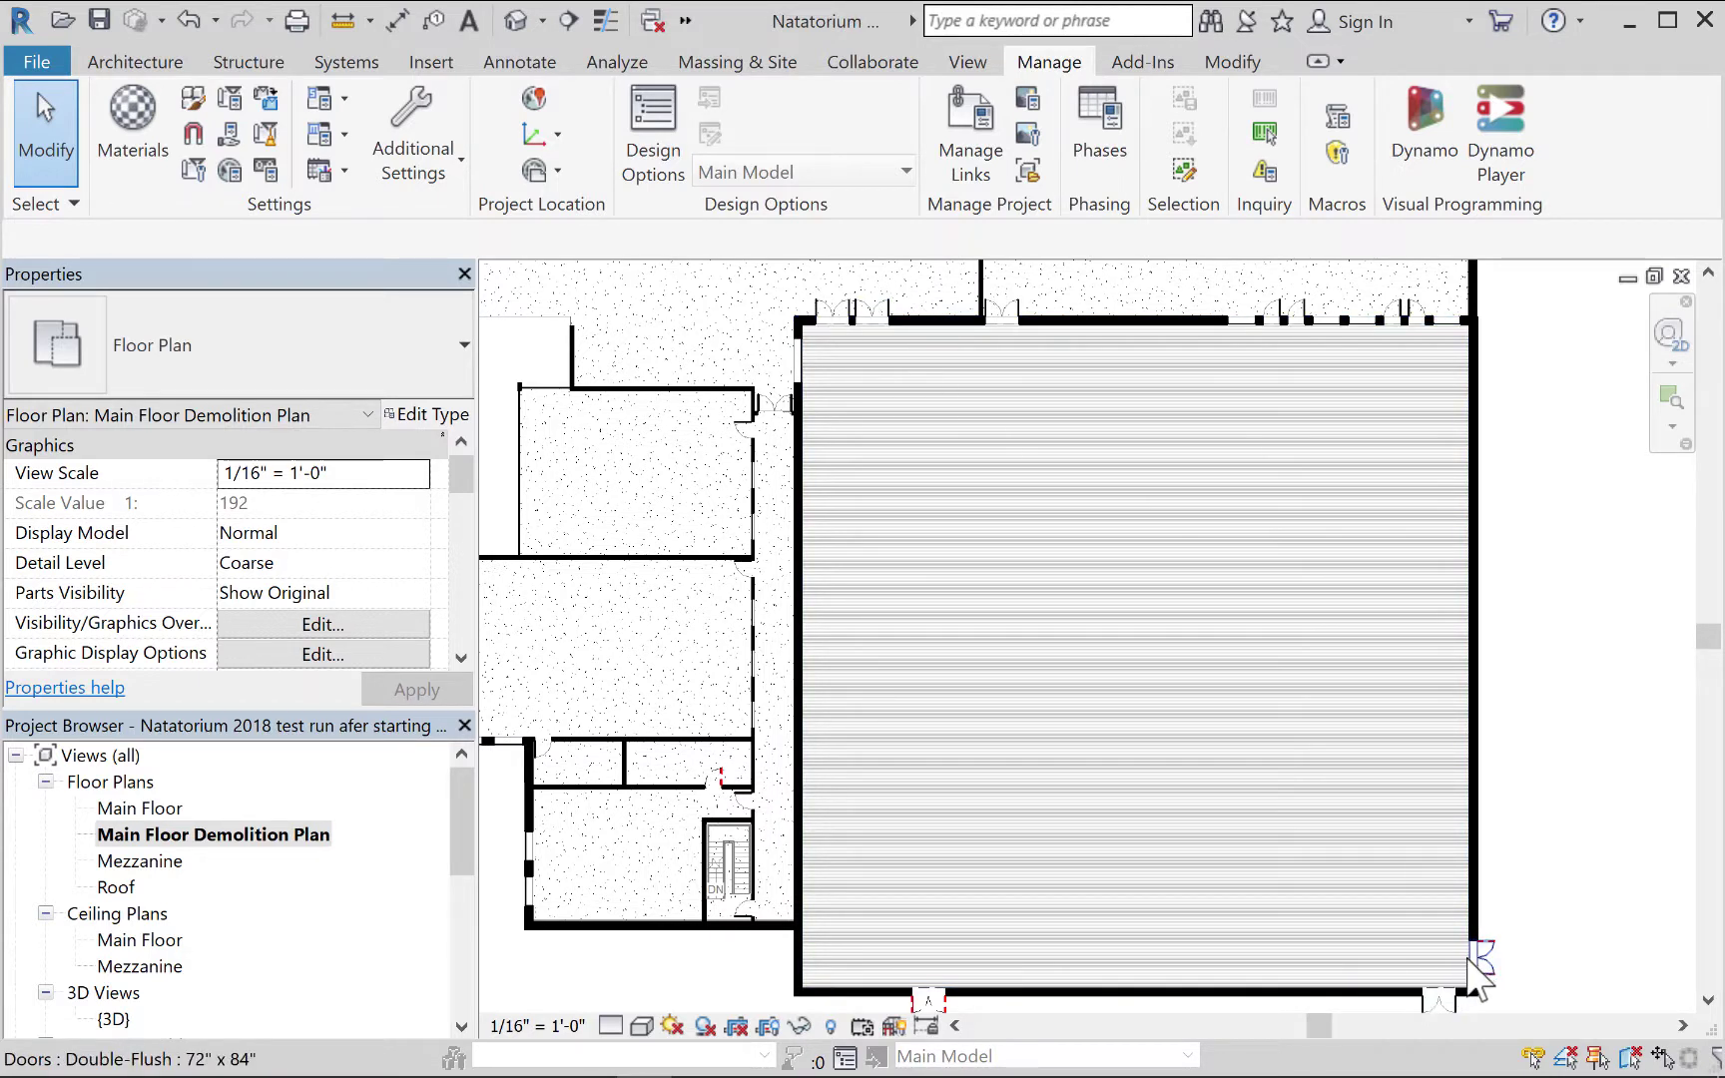
# Select the gym floor at its lower-right edge and check its Phase Created and Phase Demolished properties.
pyautogui.scroll(-2, 1481, 964)
pyautogui.scroll(4, 1482, 964)
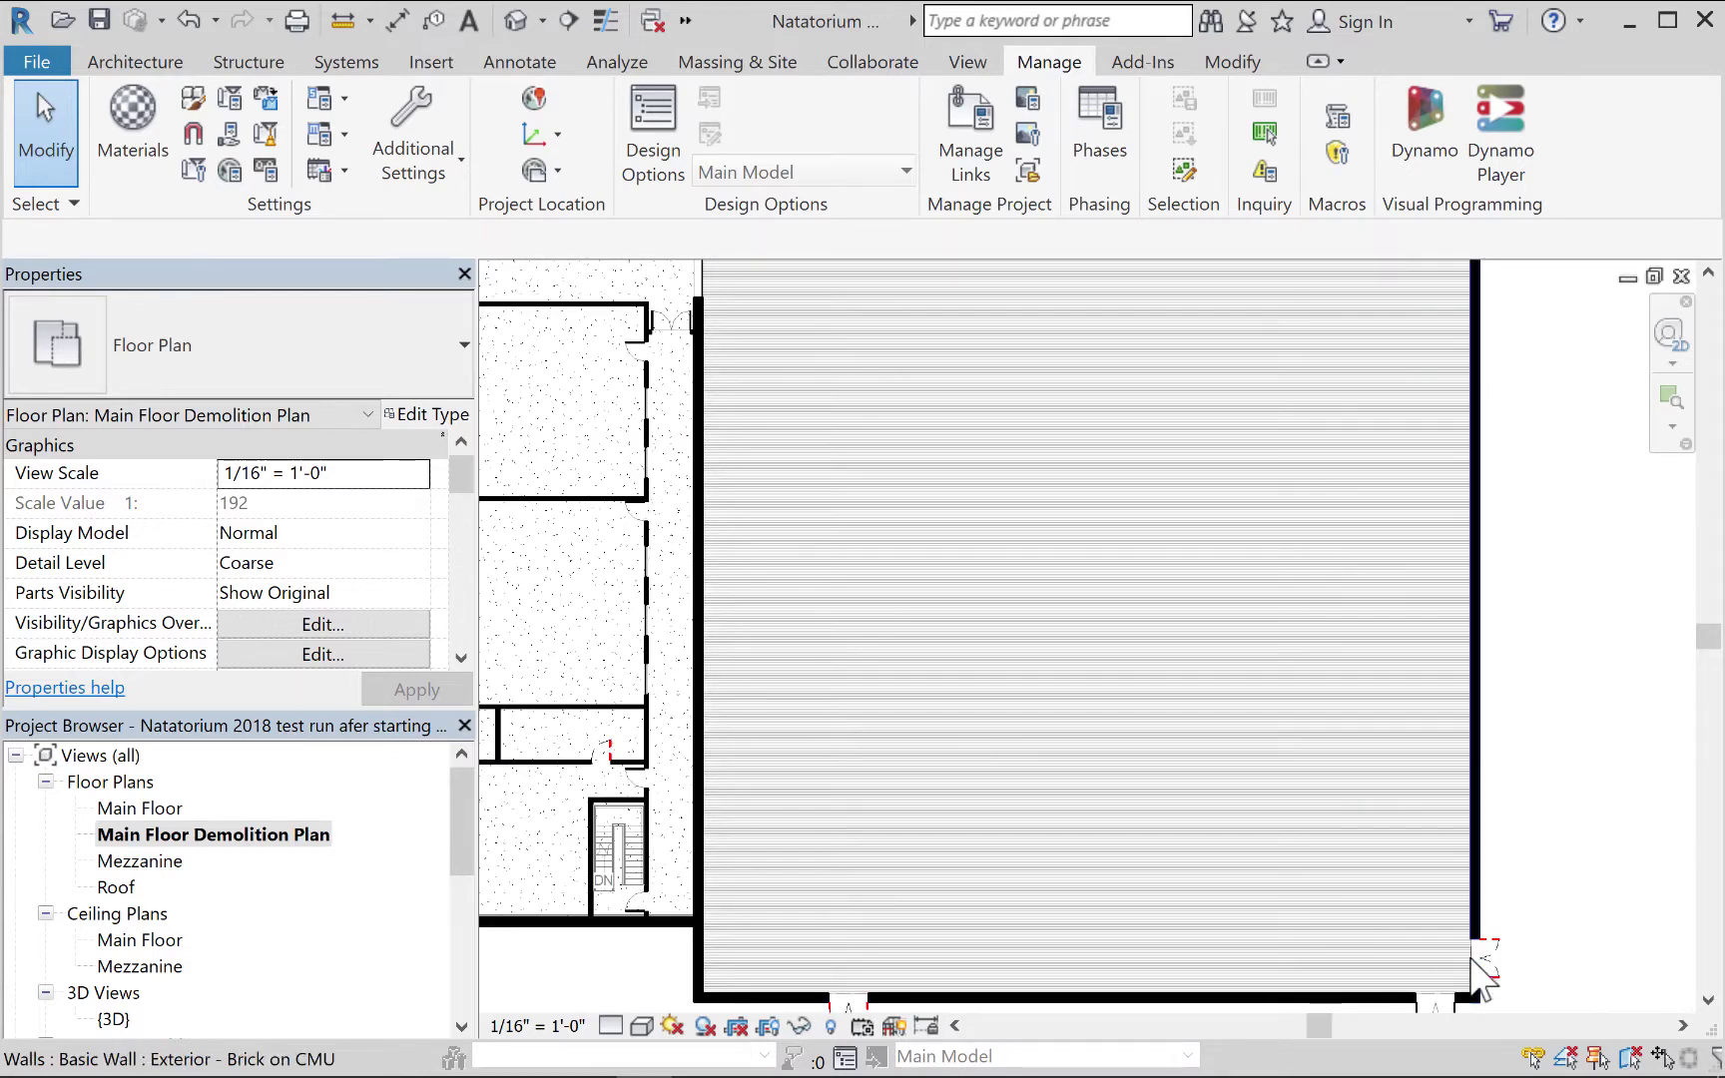
pyautogui.press('Tab')
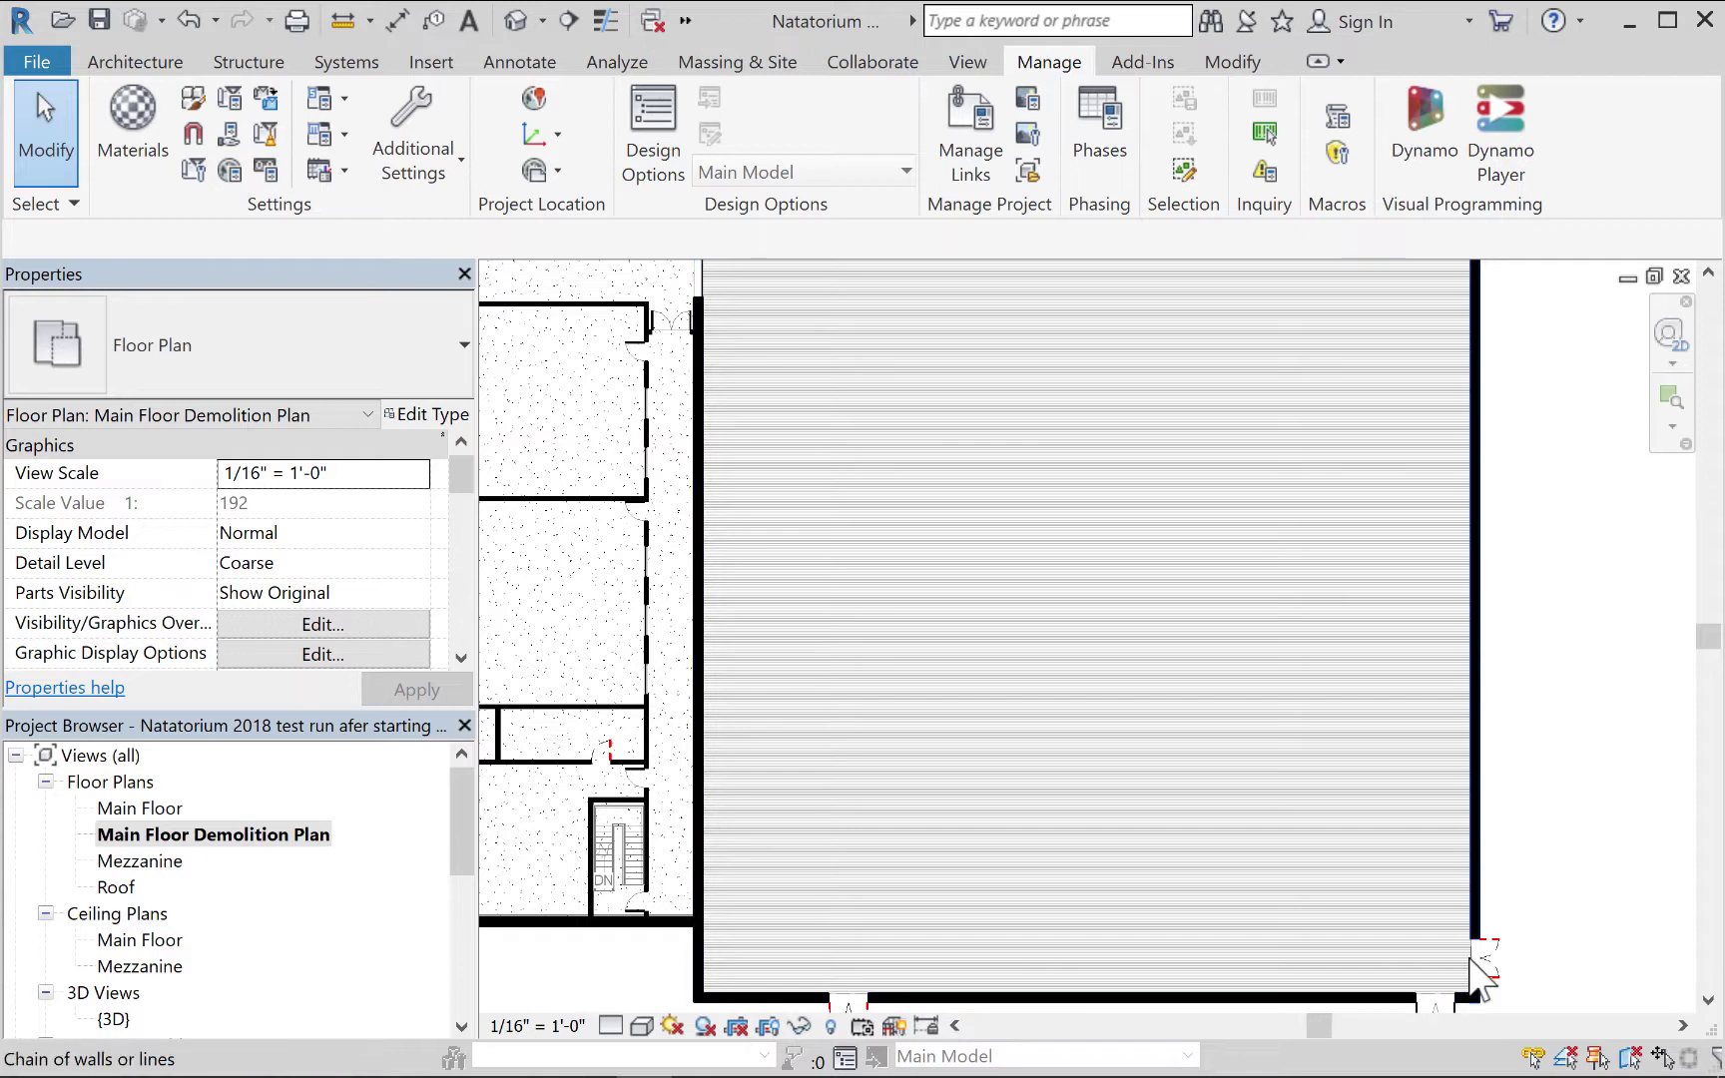
pyautogui.press('Tab')
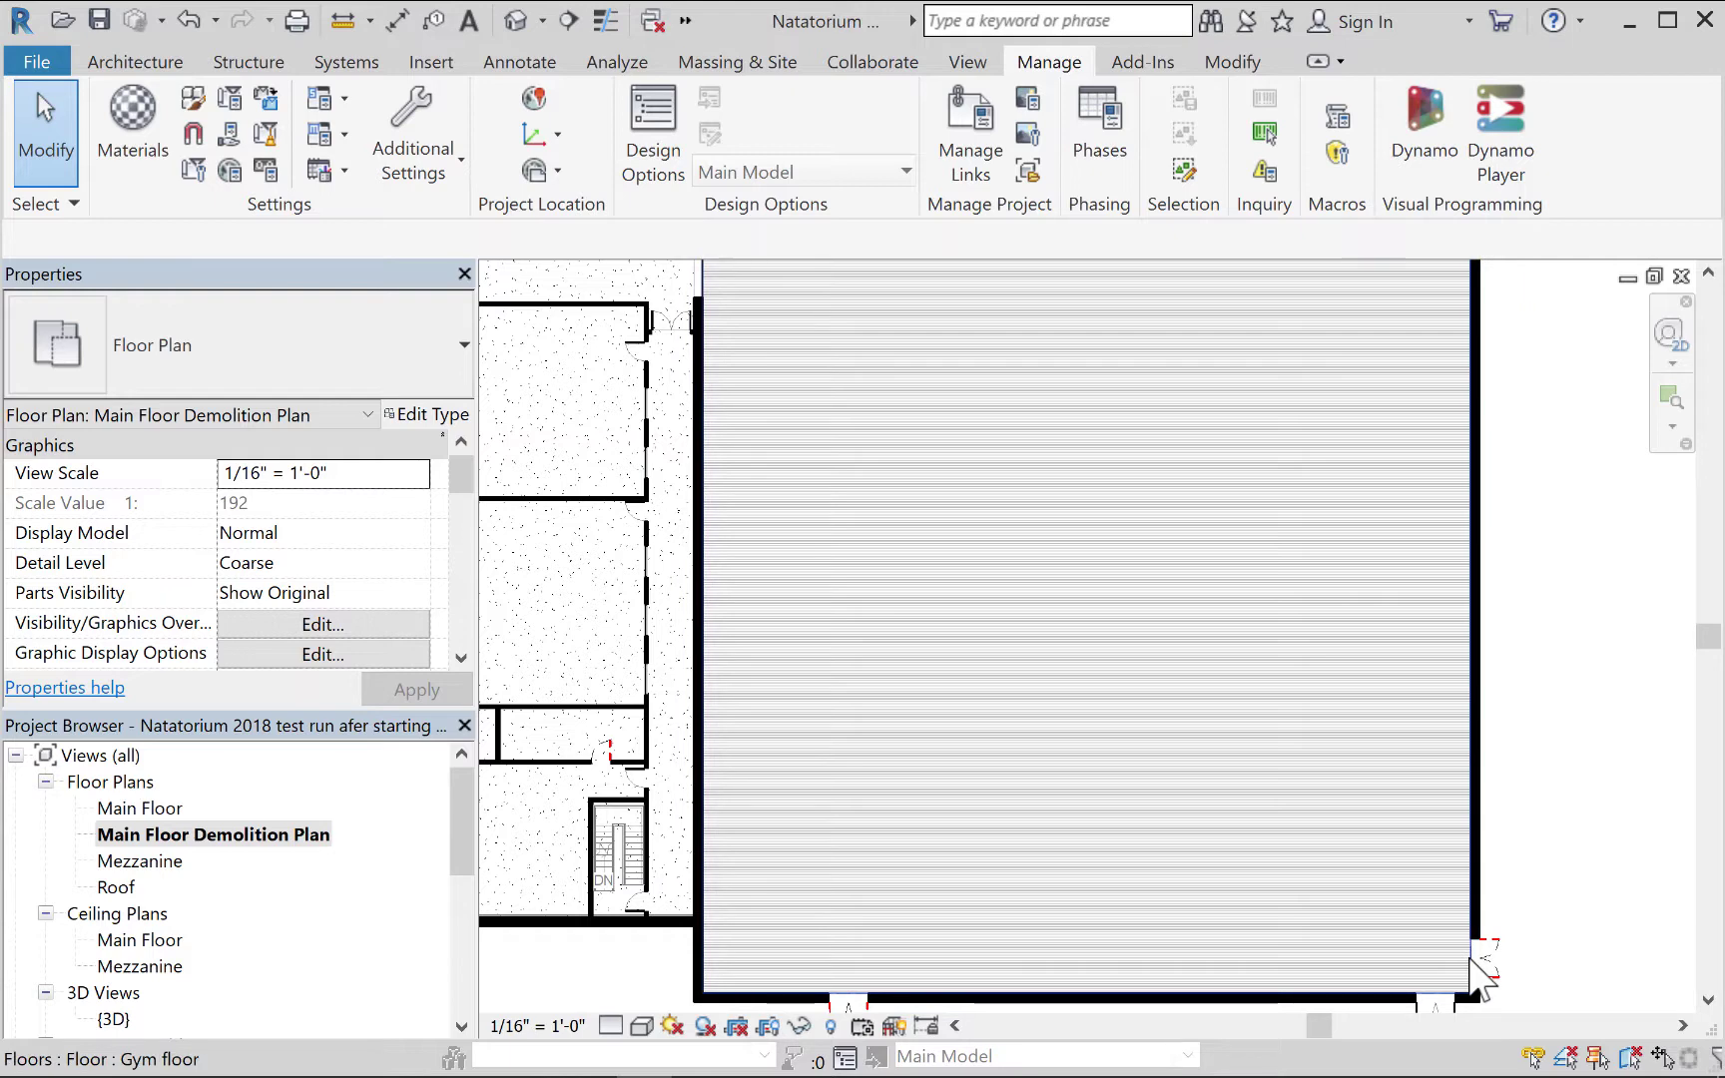
pyautogui.click(1471, 960)
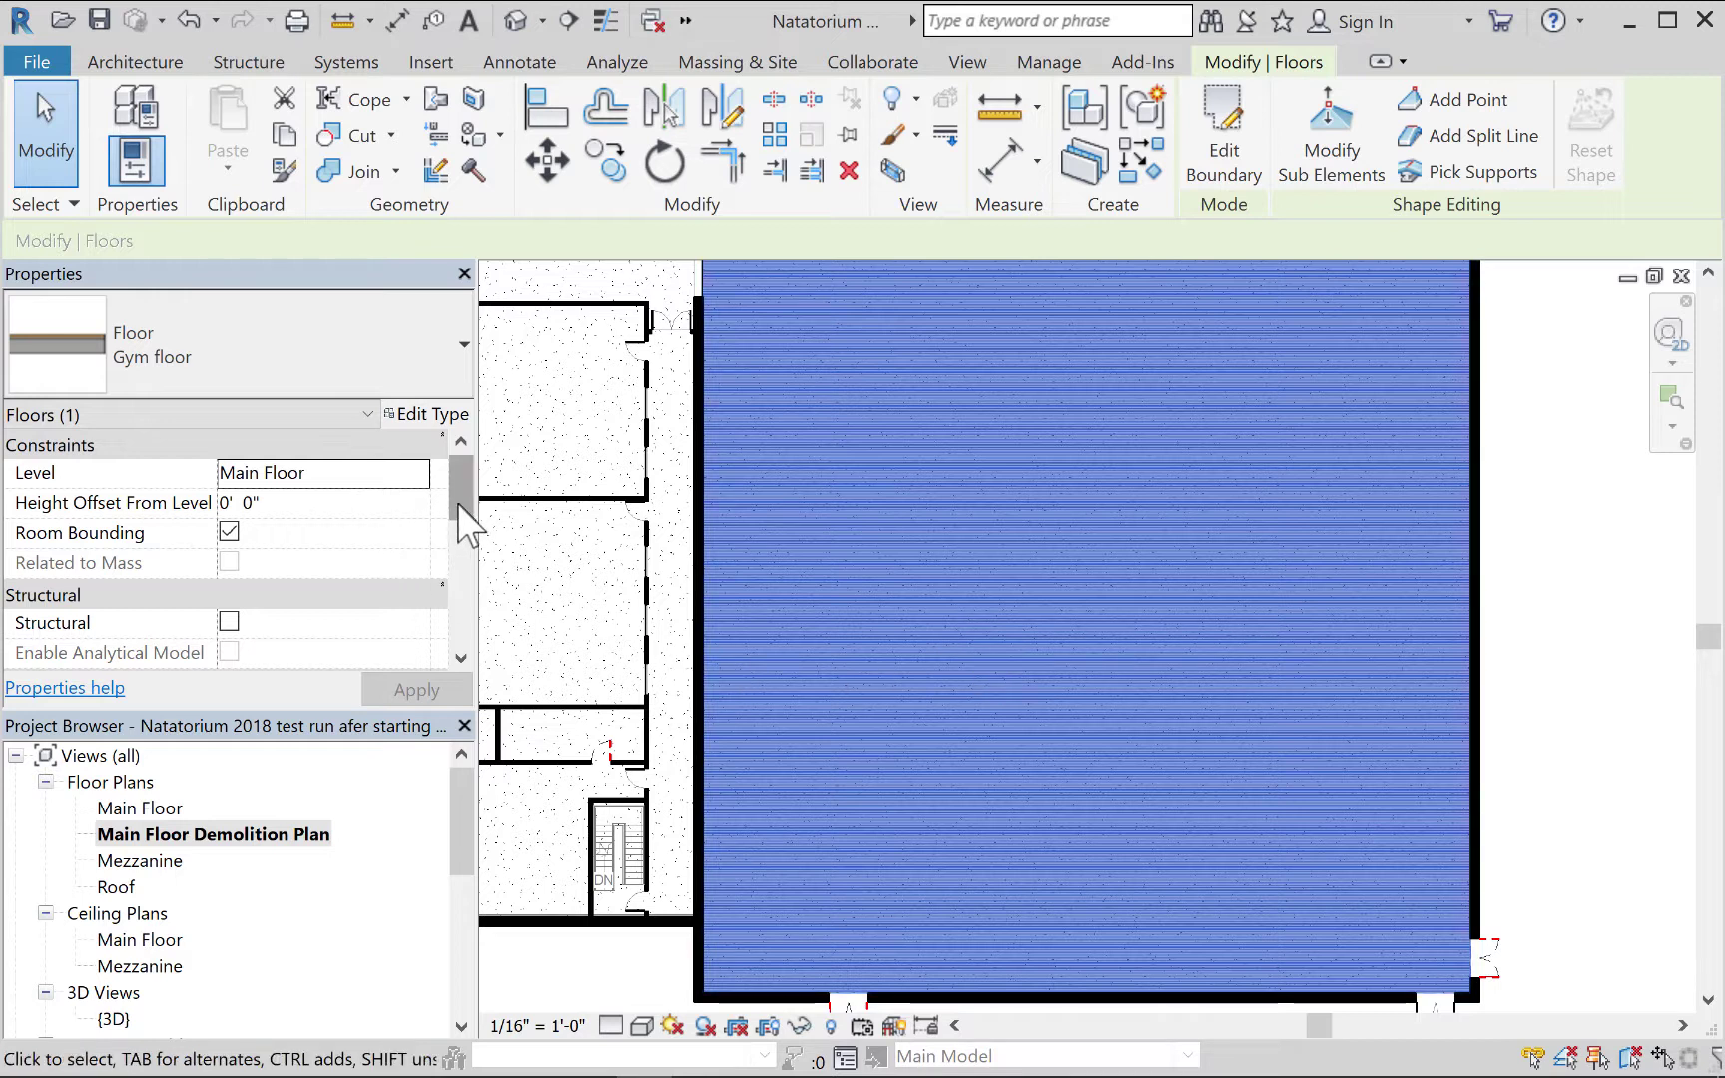
pyautogui.moveTo(458, 504); pyautogui.dragTo(462, 628)
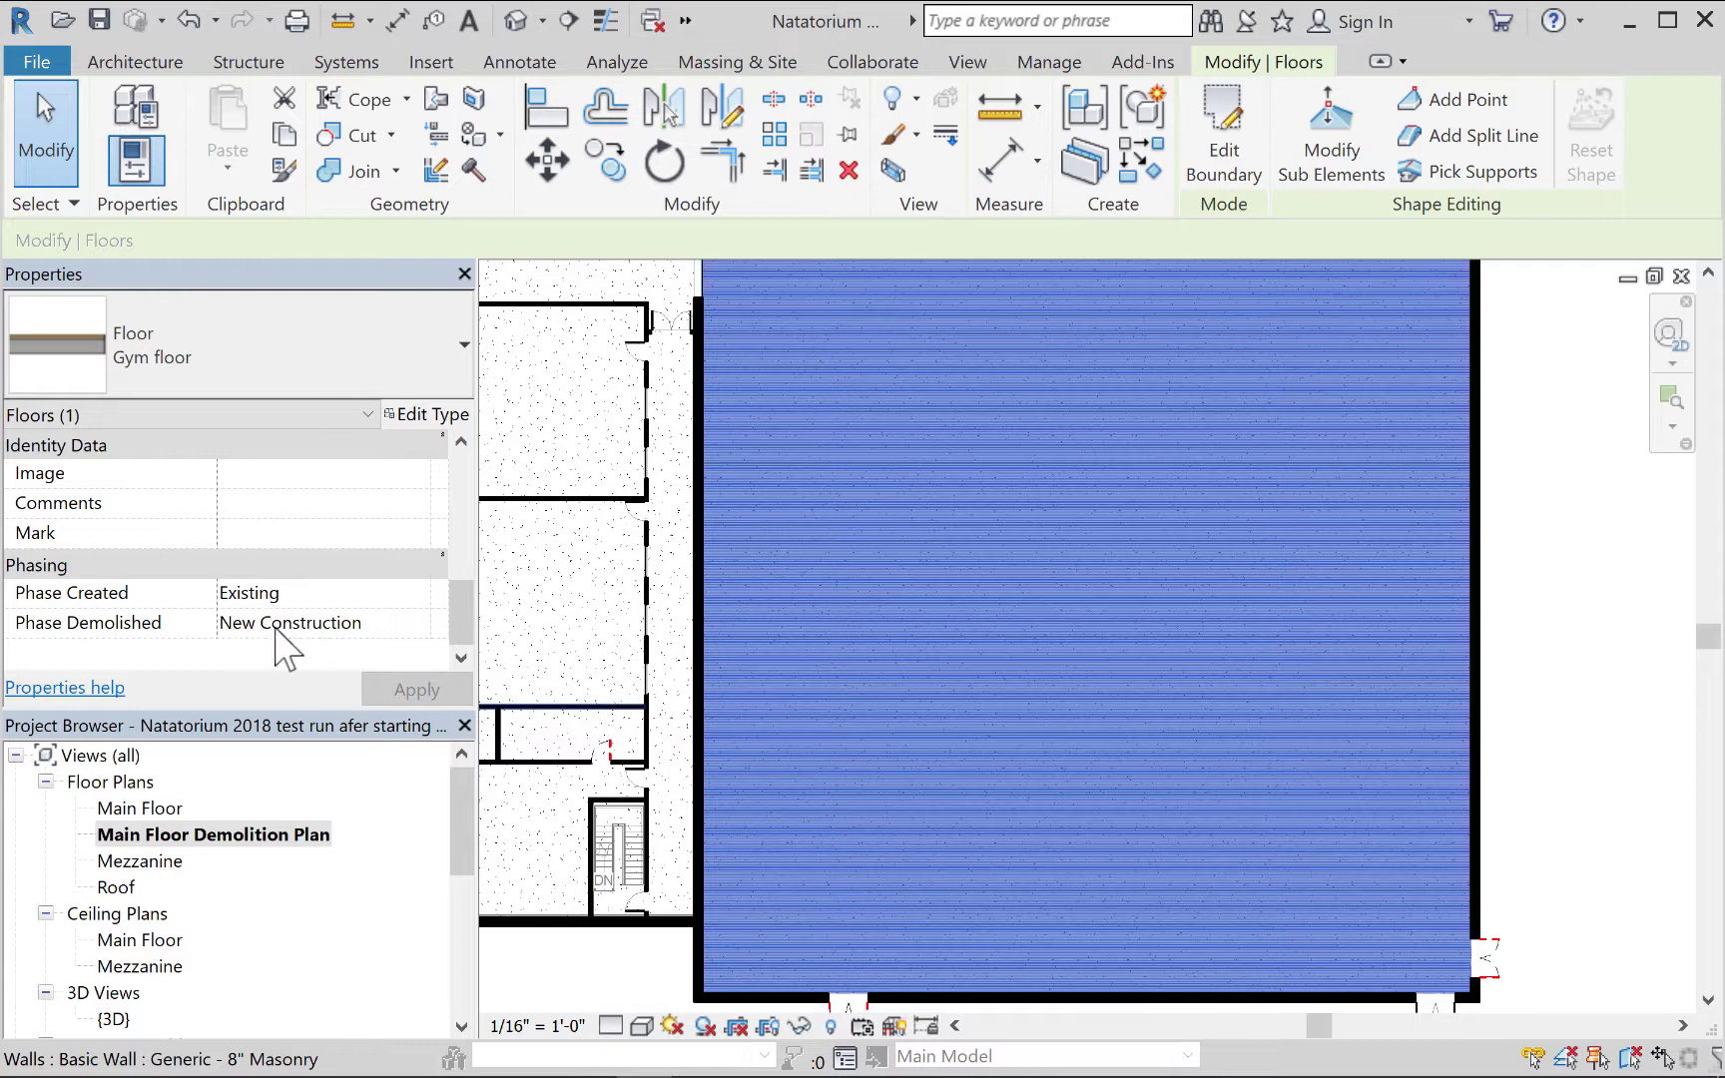
# Set Phase Demolished to Existing for the 36" x 80" Single-Flush door in the small room above the stairs, west of the gym.
pyautogui.click(1588, 733)
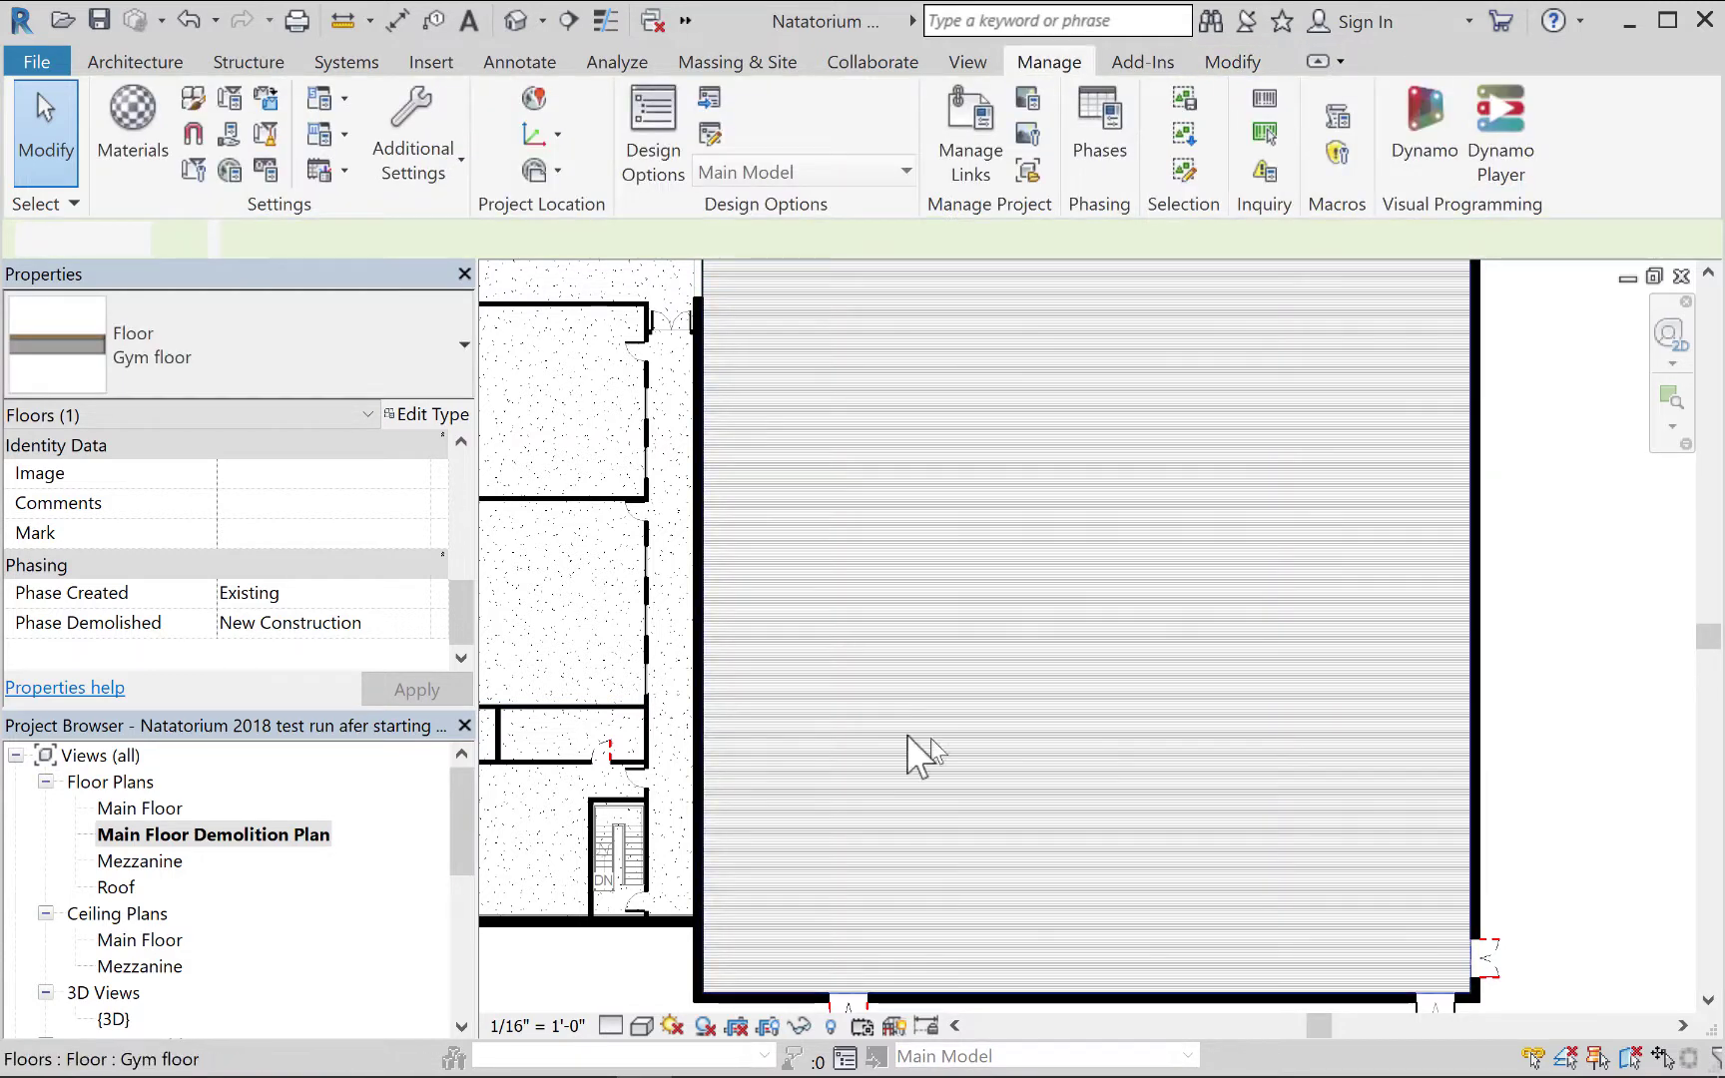
pyautogui.click(605, 749)
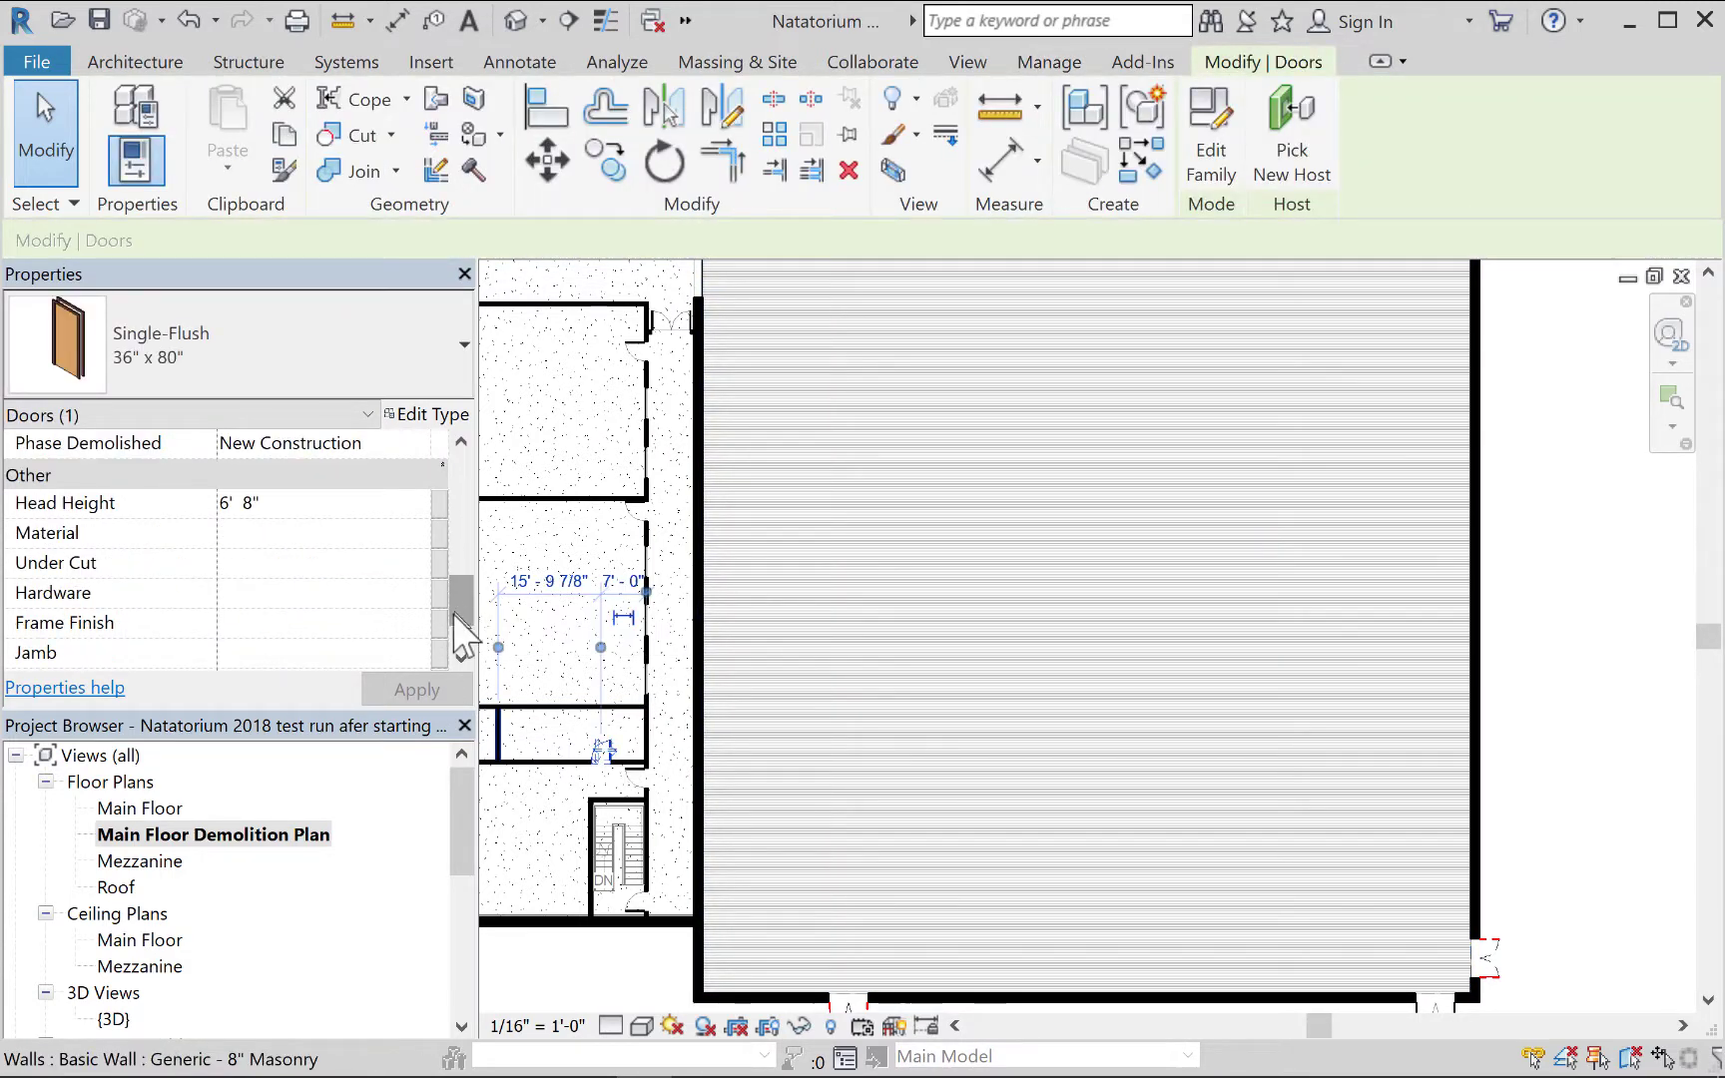
pyautogui.moveTo(455, 615); pyautogui.dragTo(462, 572)
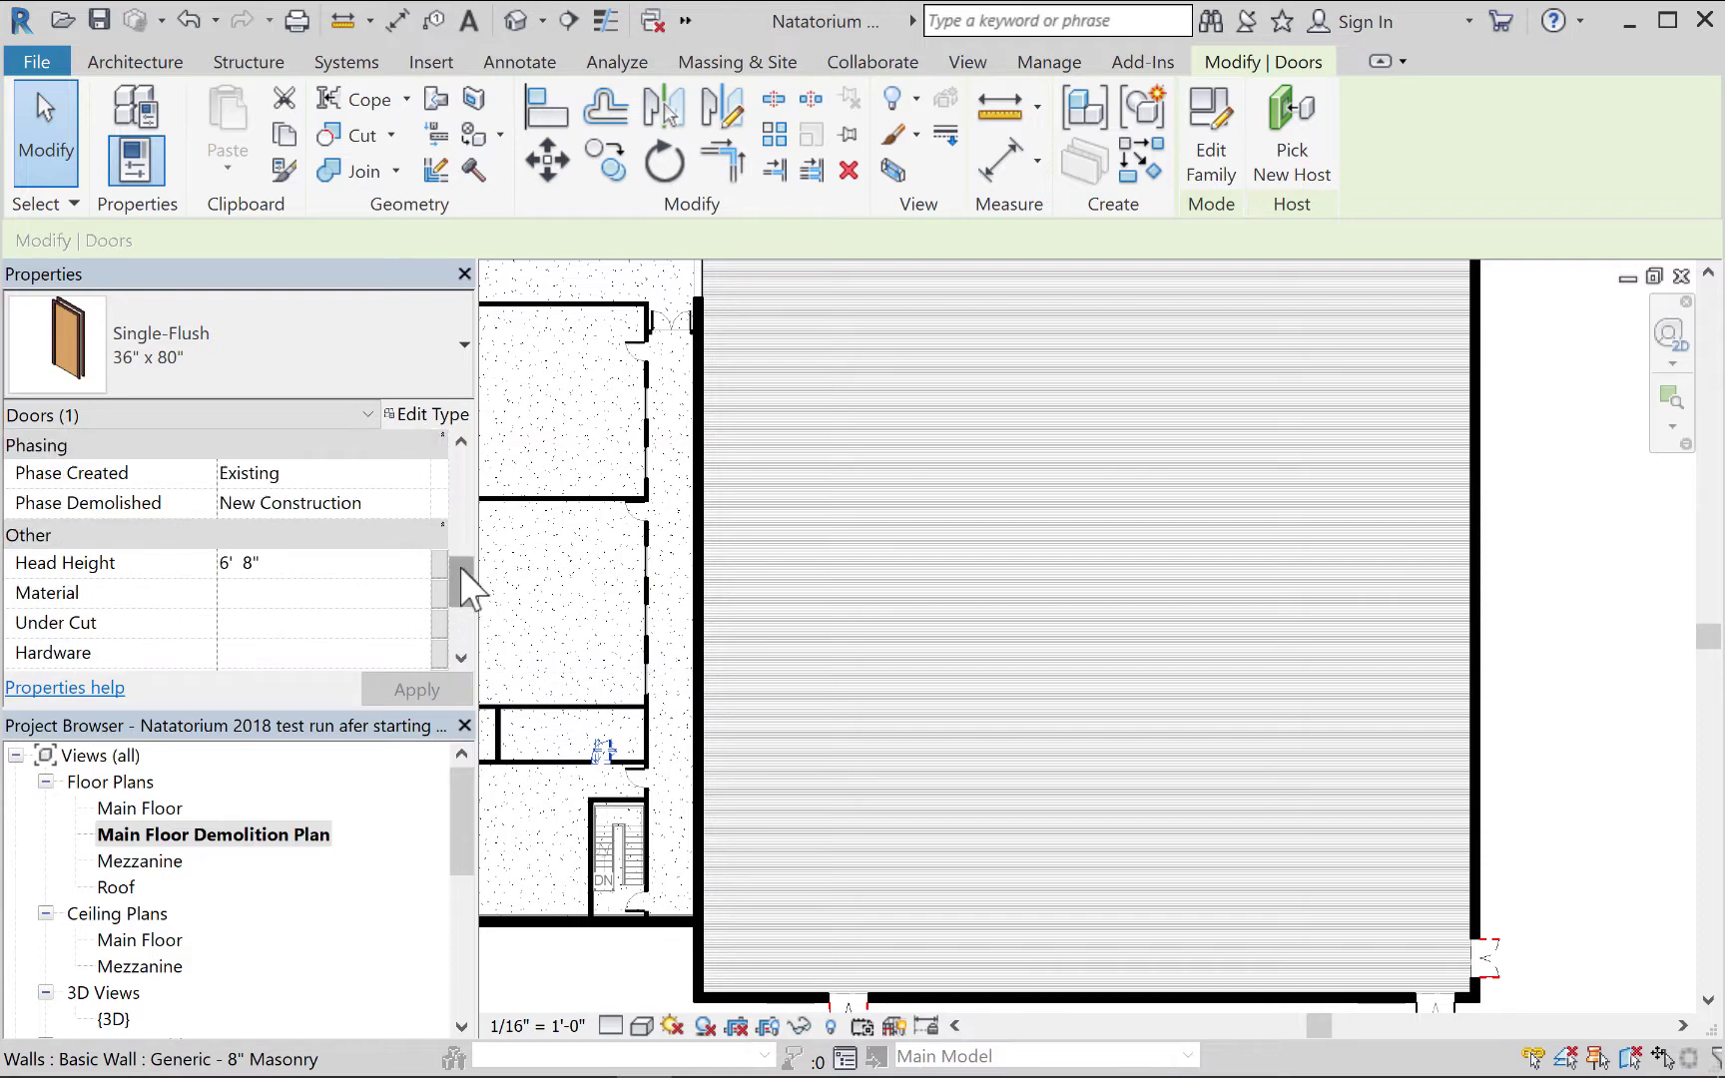
pyautogui.click(423, 507)
pyautogui.click(417, 504)
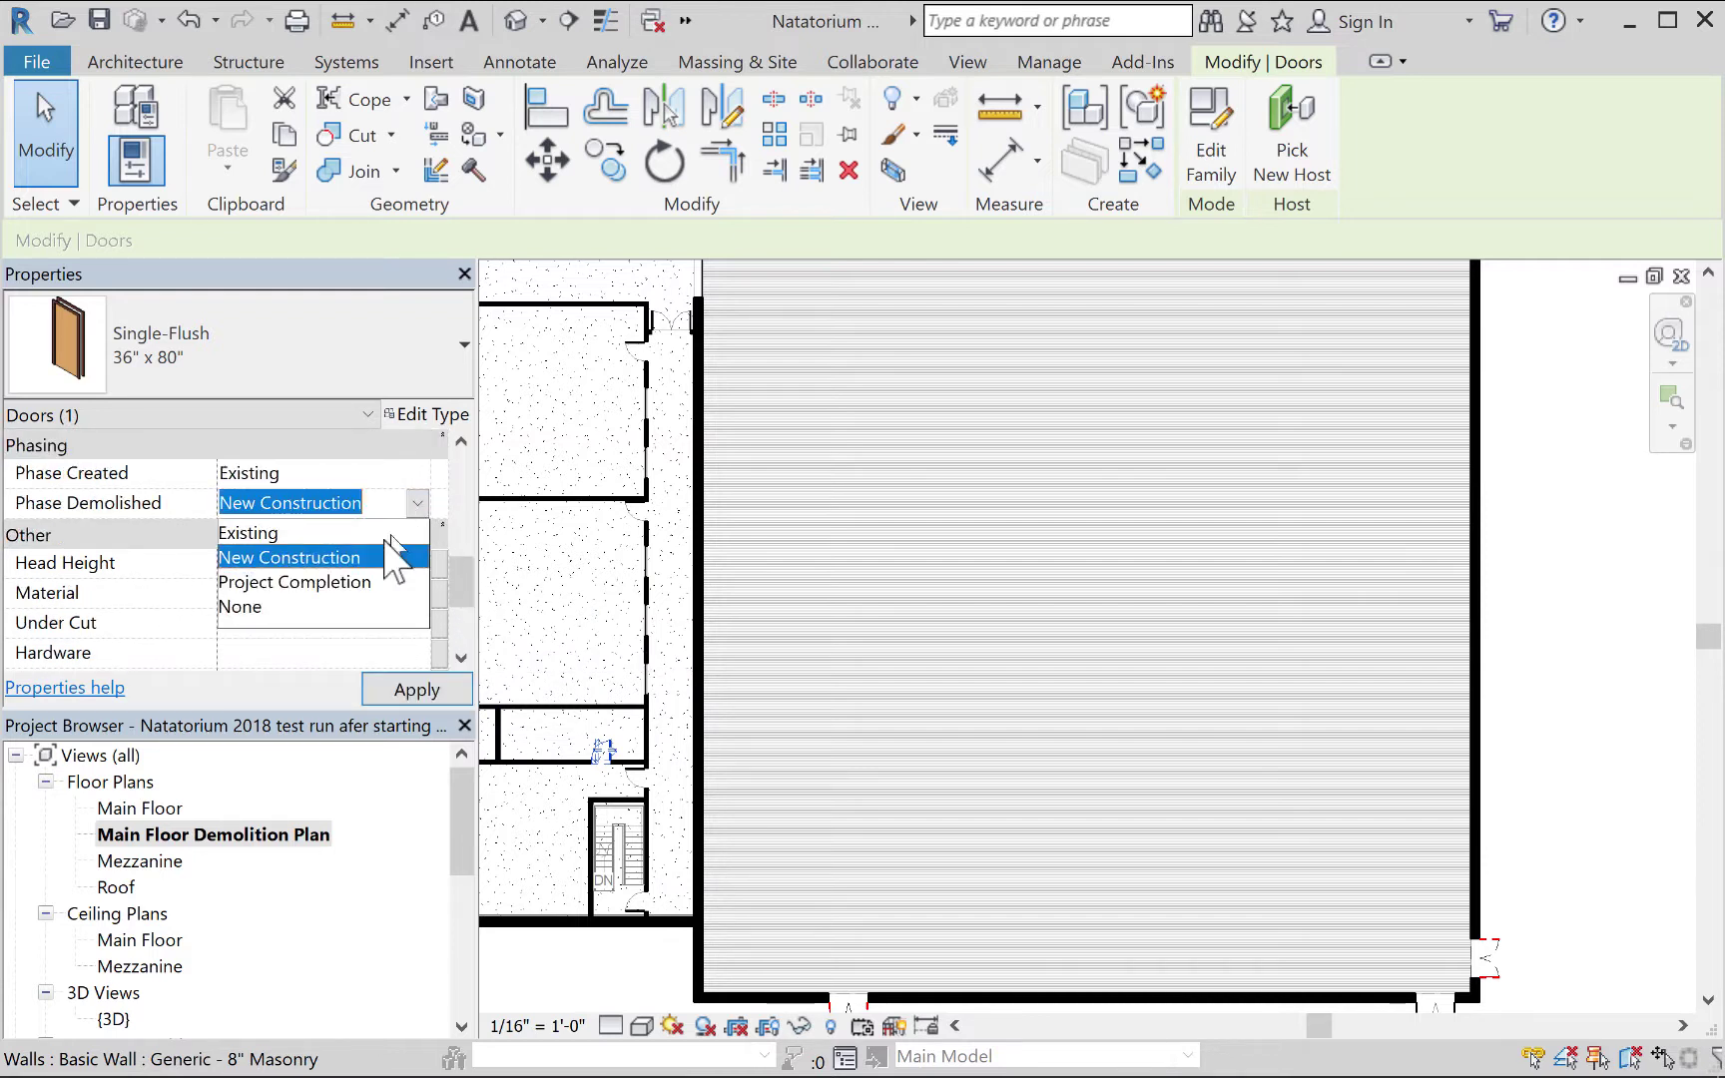
pyautogui.click(276, 540)
pyautogui.click(418, 690)
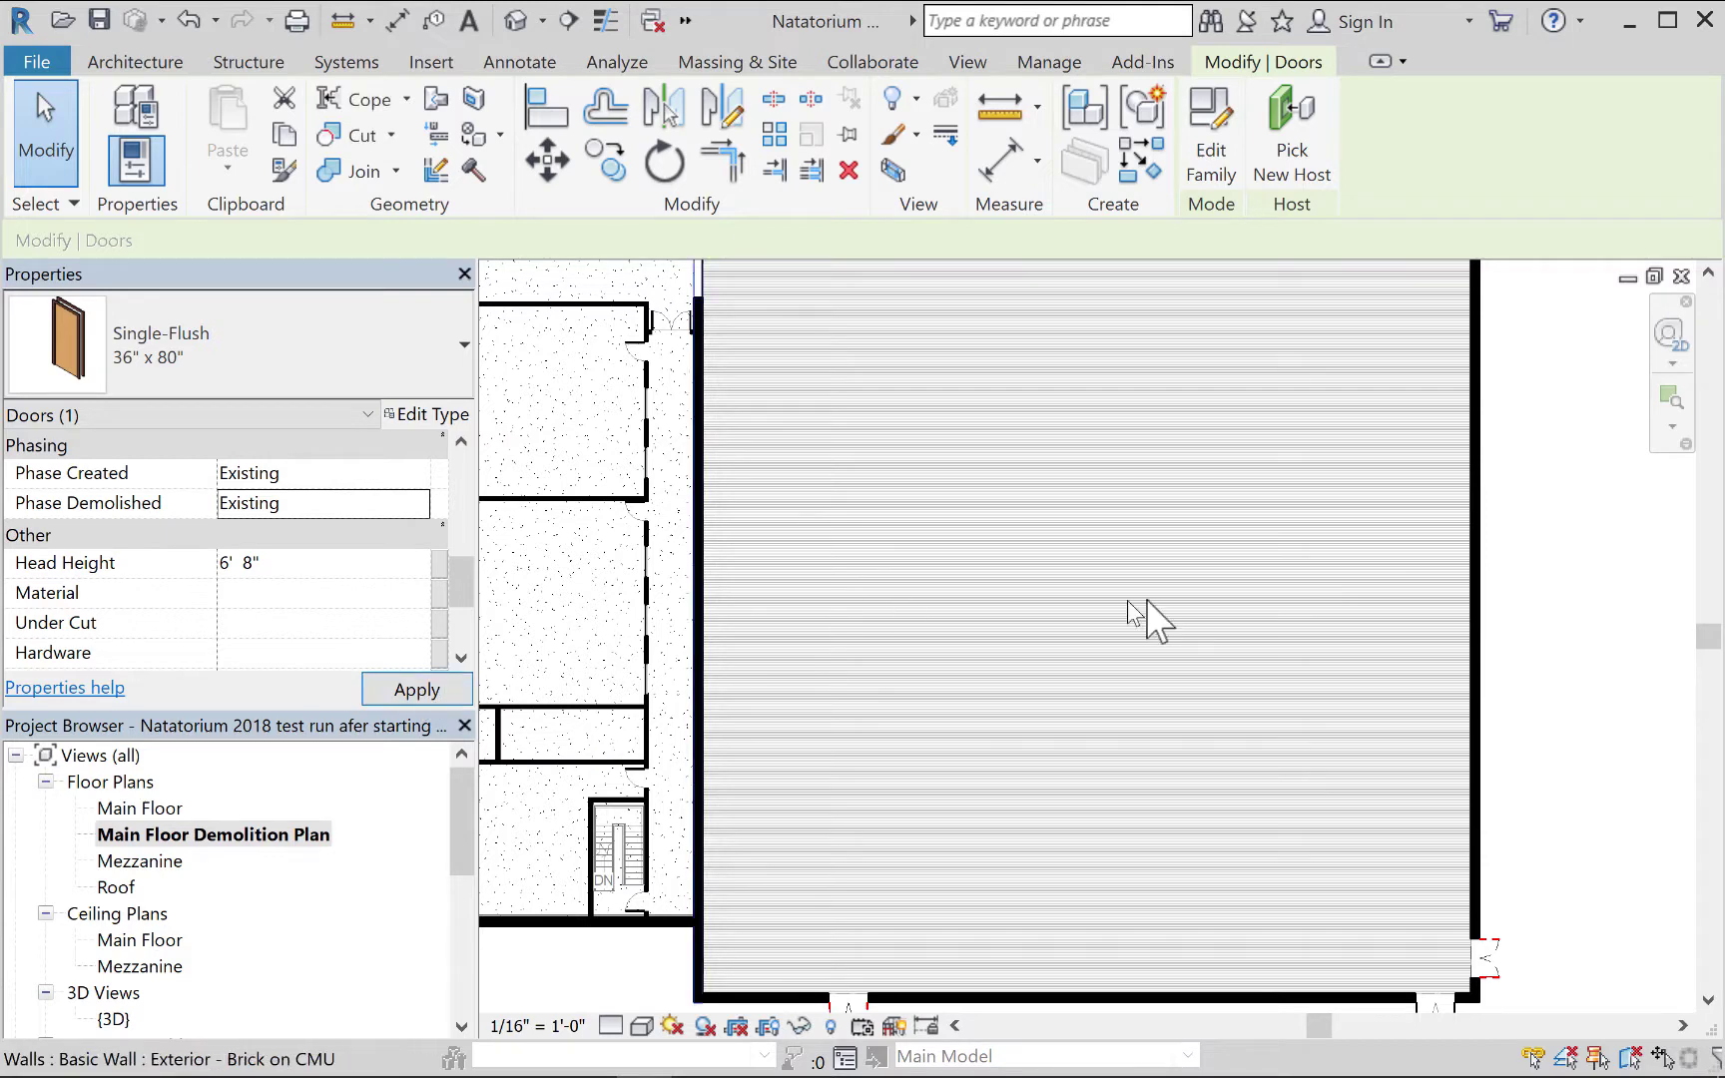
pyautogui.press('Escape')
# Place a 3/32" Arial text note with an arc leader on the gym floor reading "Revove wood gym floor to substrate".
pyautogui.moveTo(1445, 639); pyautogui.dragTo(1497, 779, button='middle')
pyautogui.scroll(-2, 1447, 744)
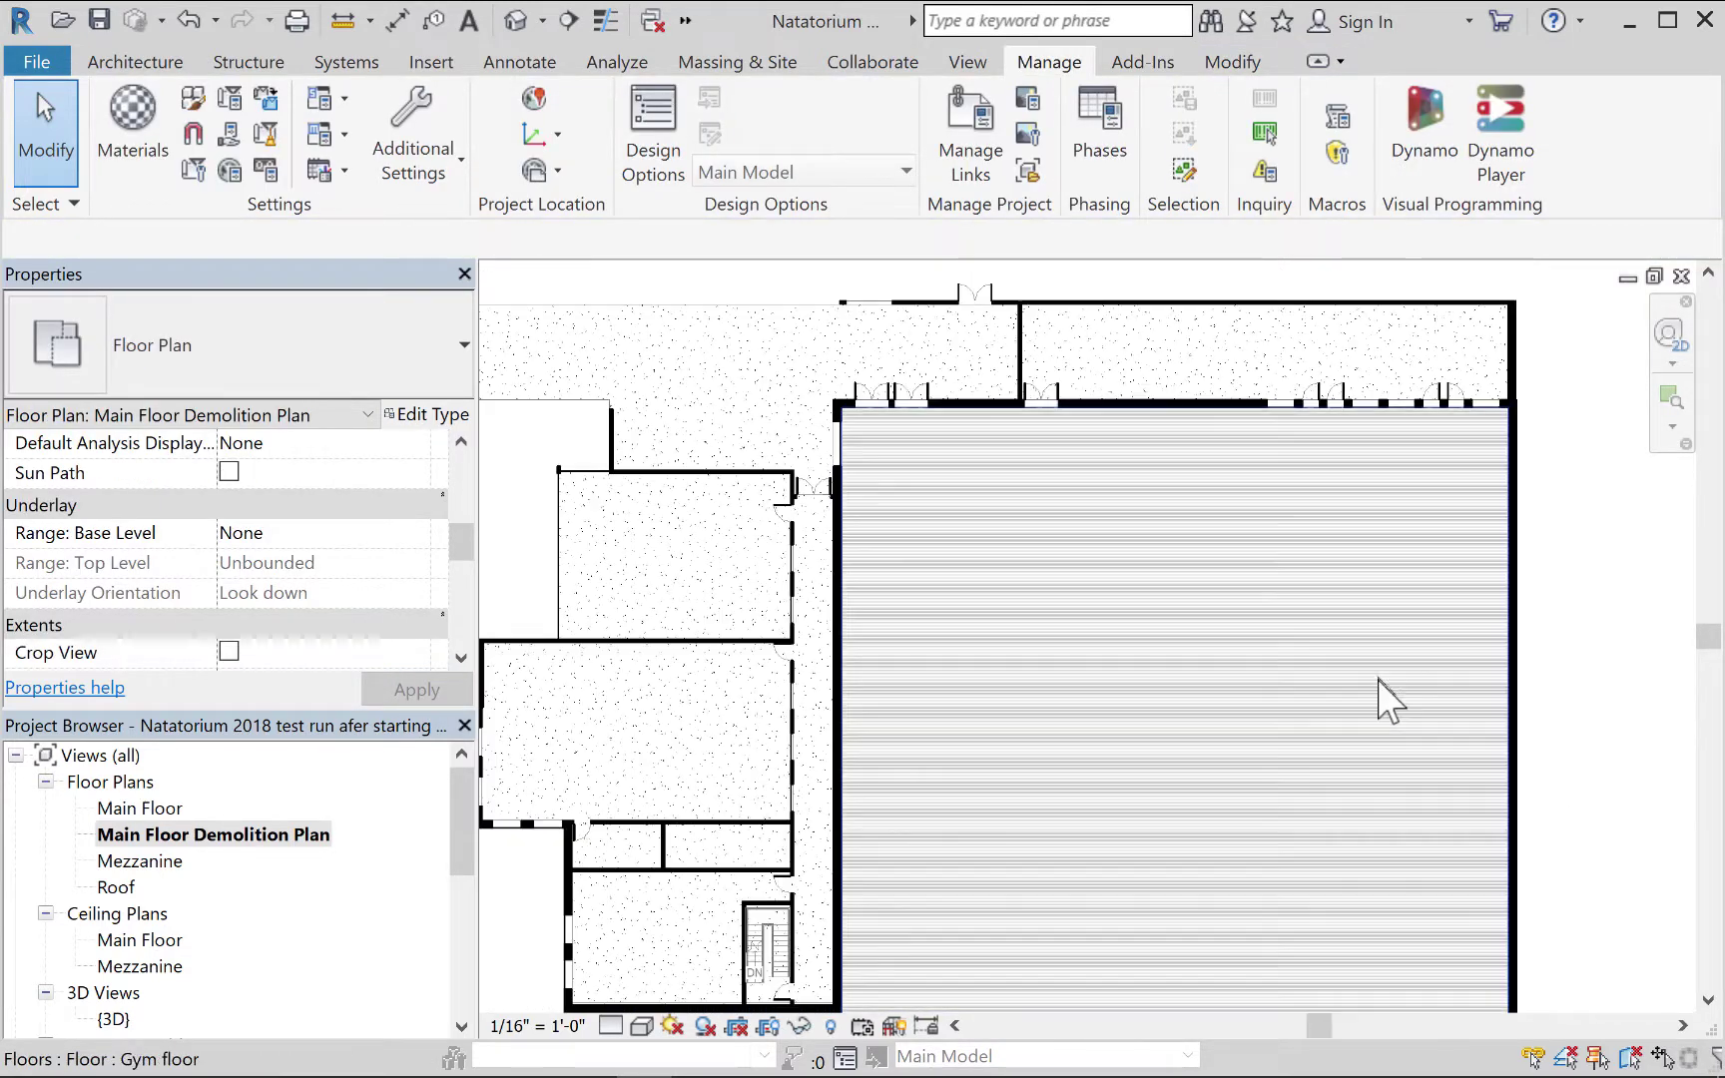
pyautogui.moveTo(1335, 688); pyautogui.dragTo(1300, 619, button='middle')
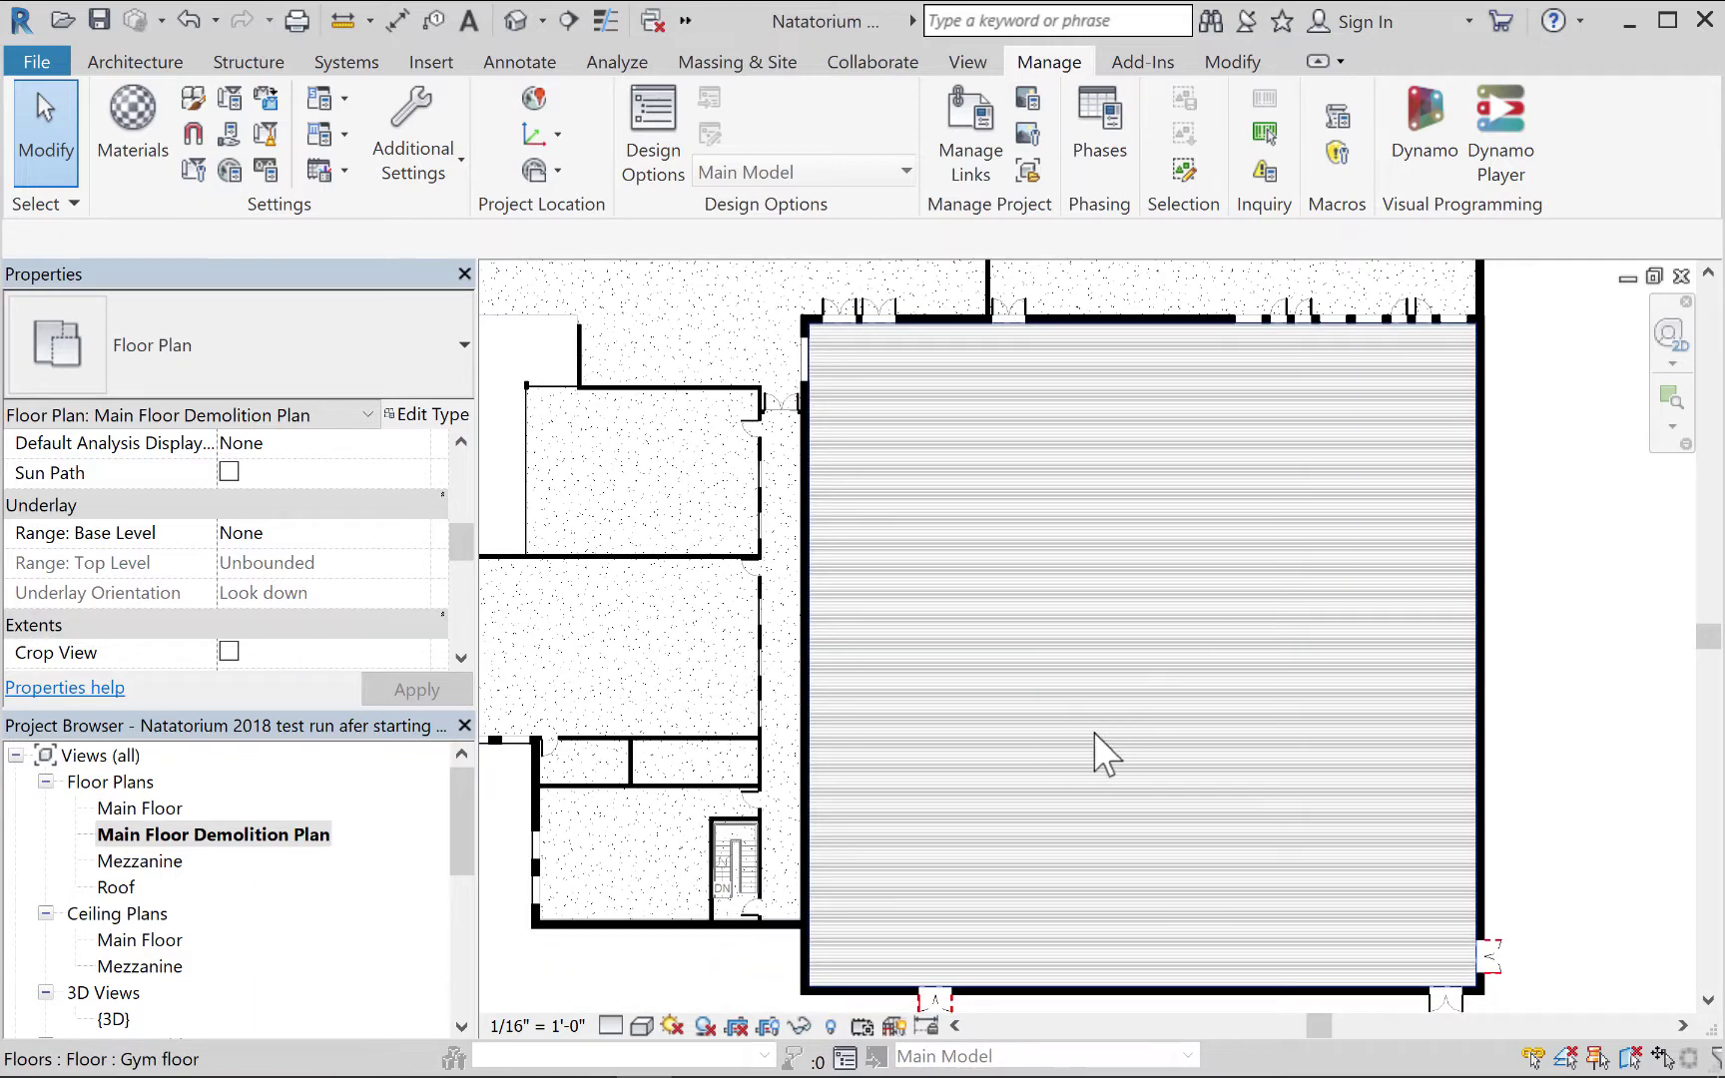
pyautogui.moveTo(1449, 639); pyautogui.dragTo(1386, 656, button='middle')
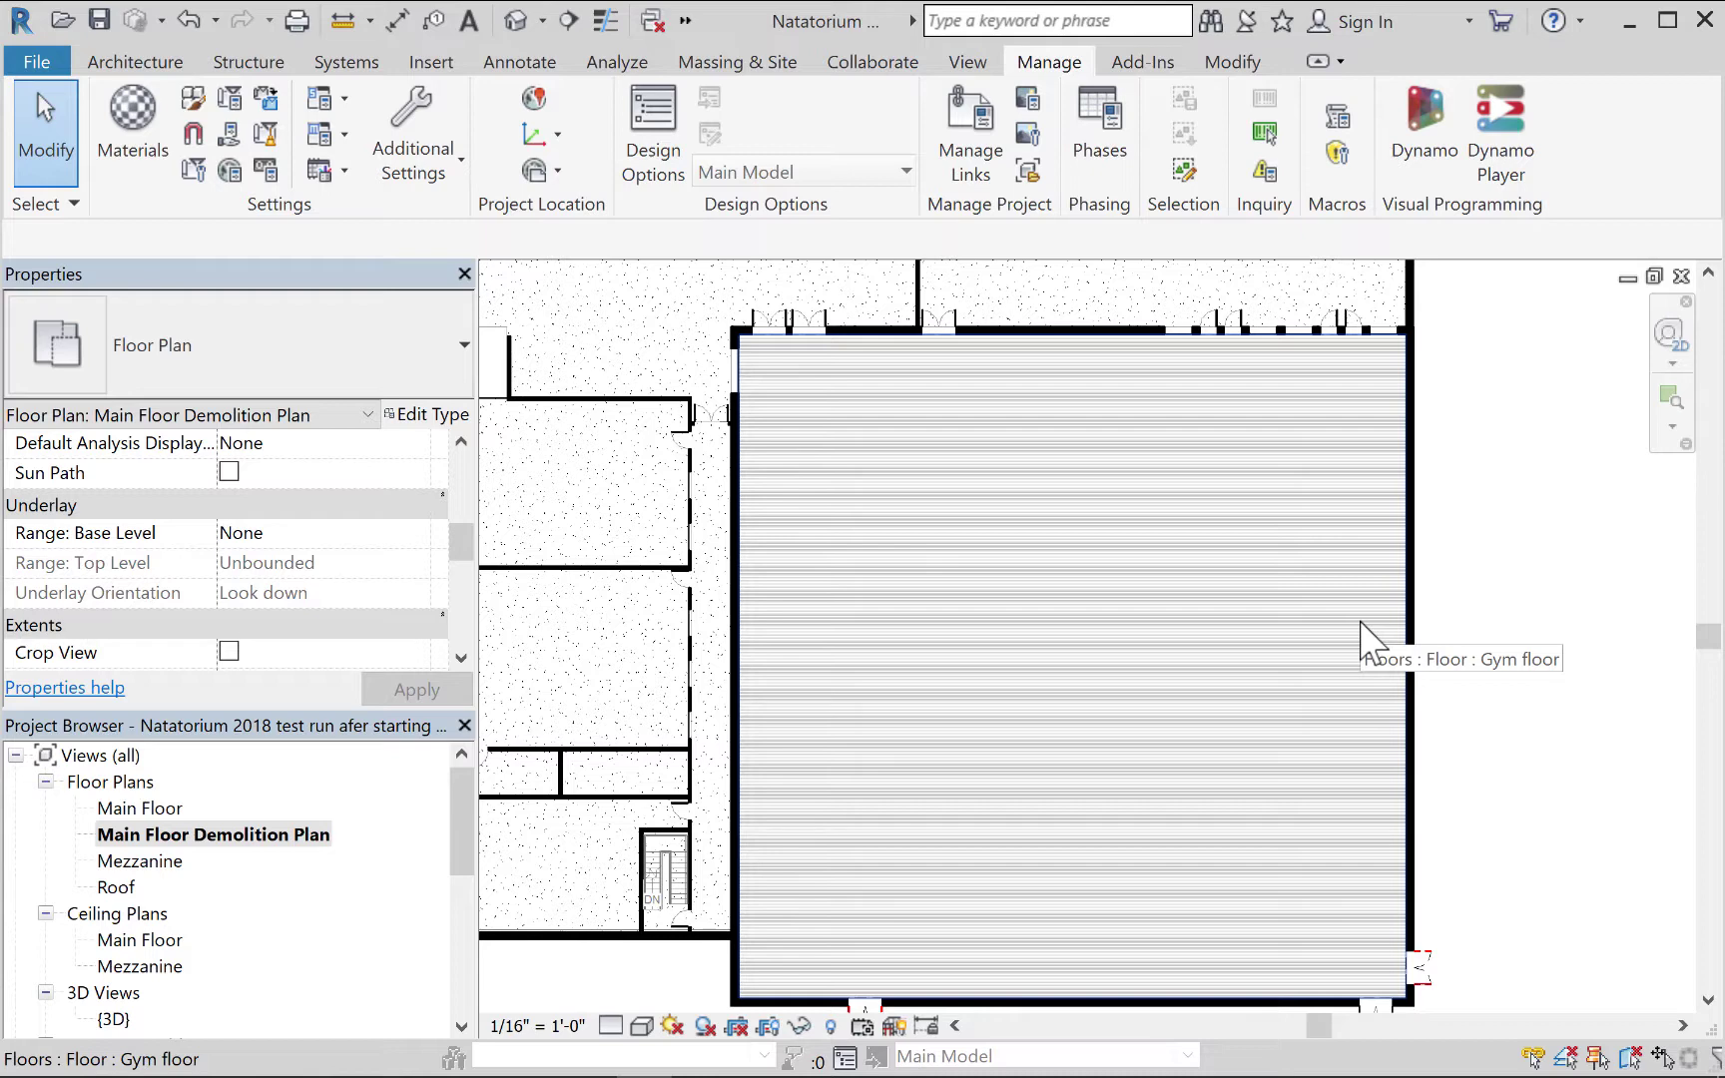
pyautogui.moveTo(1174, 717)
pyautogui.mouseDown(button='middle')
pyautogui.moveTo(1186, 709)
pyautogui.moveTo(1133, 682)
pyautogui.mouseUp(button='middle')
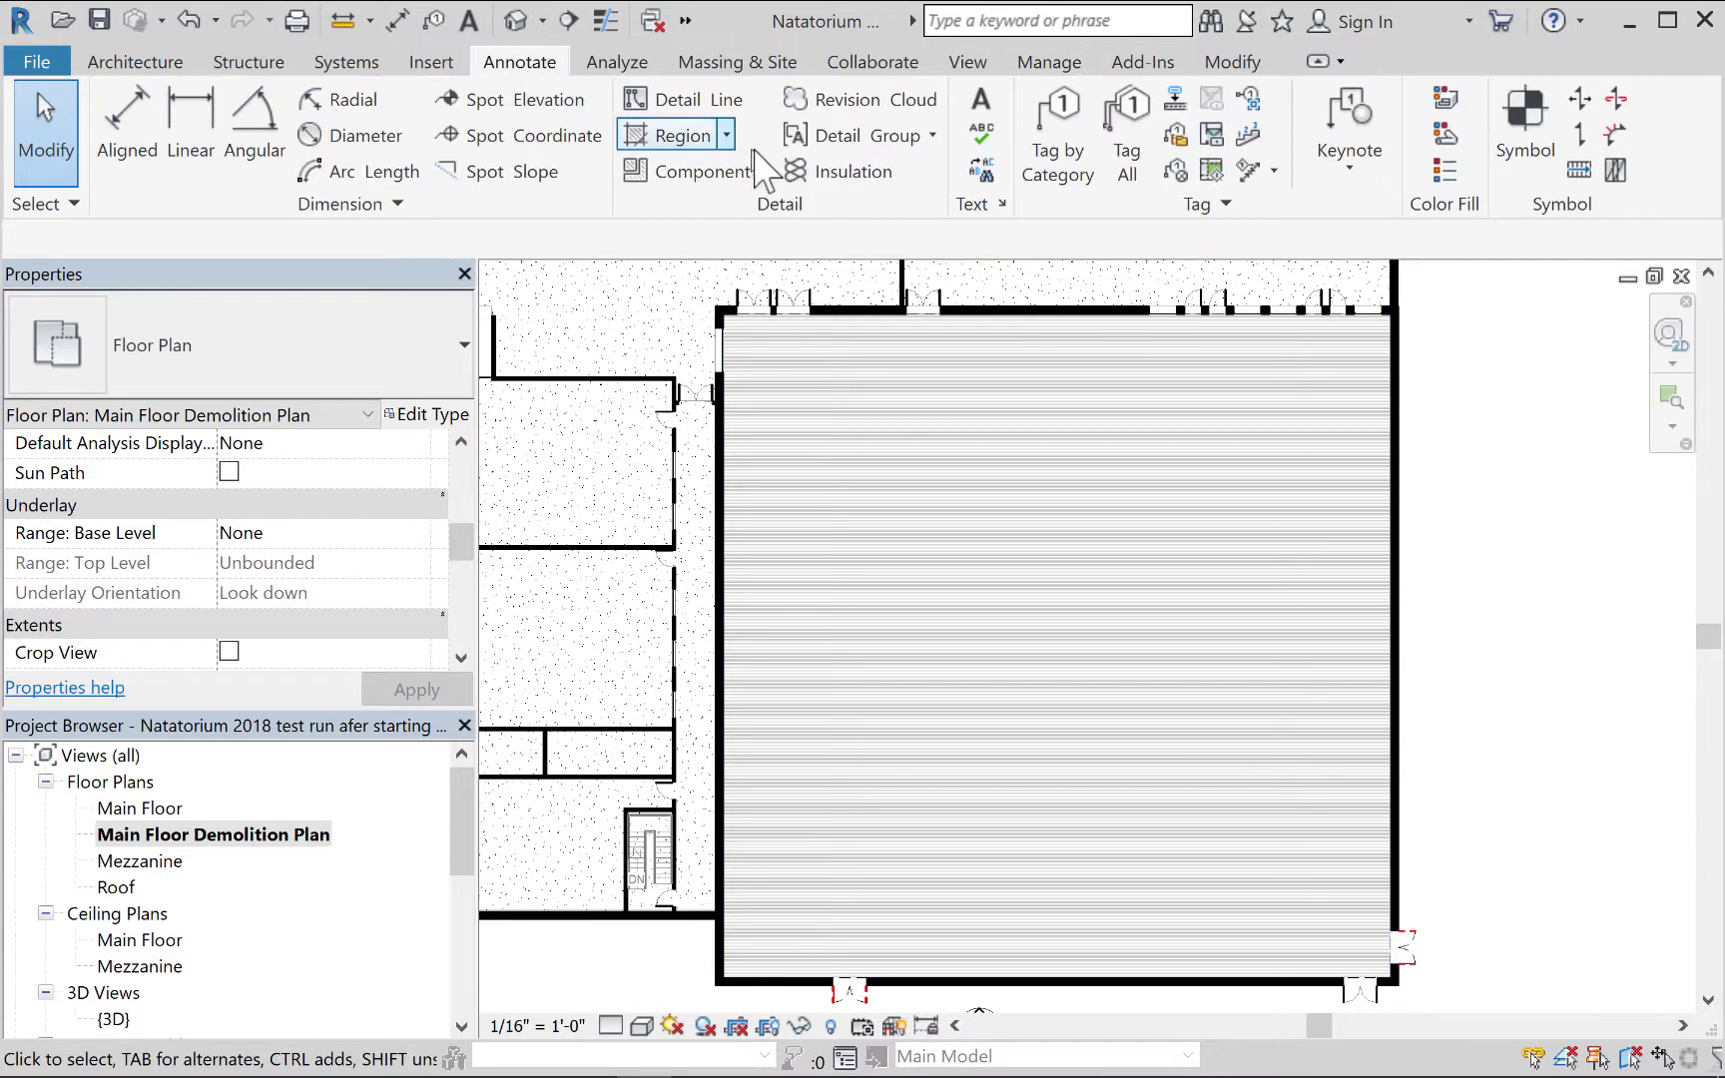
pyautogui.click(981, 109)
pyautogui.click(1266, 125)
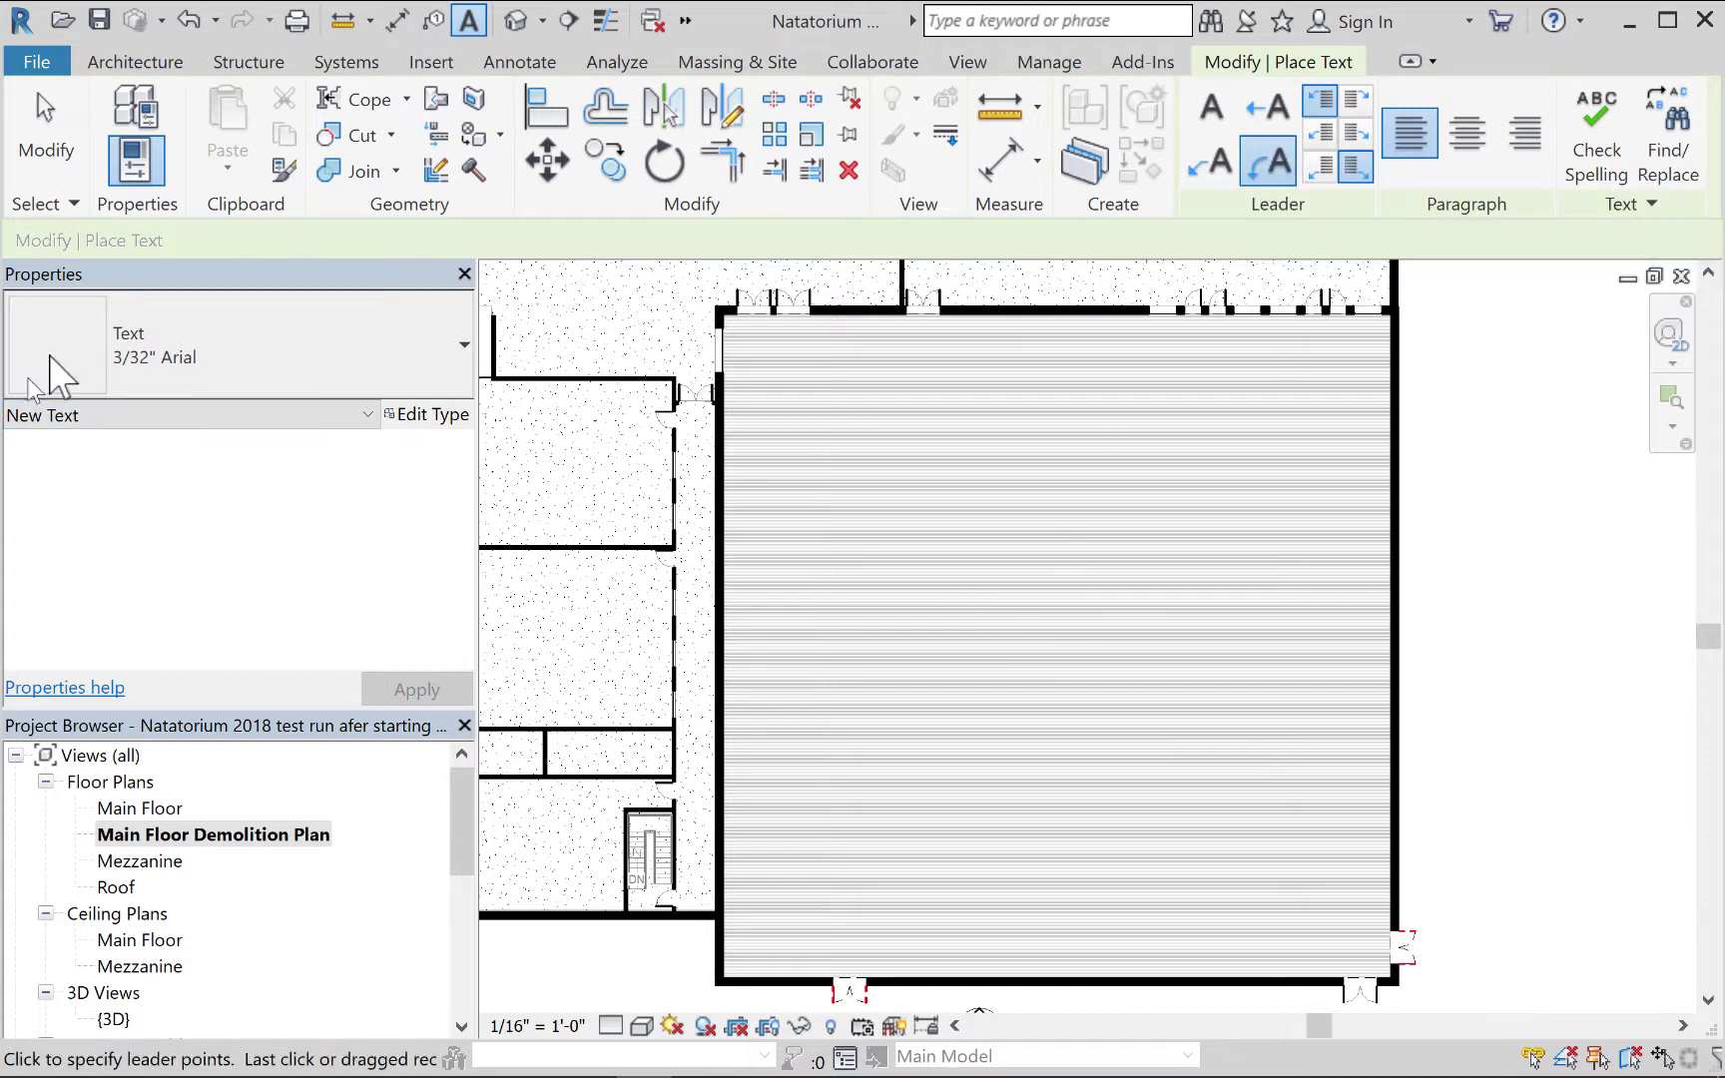
pyautogui.click(962, 567)
pyautogui.click(1010, 605)
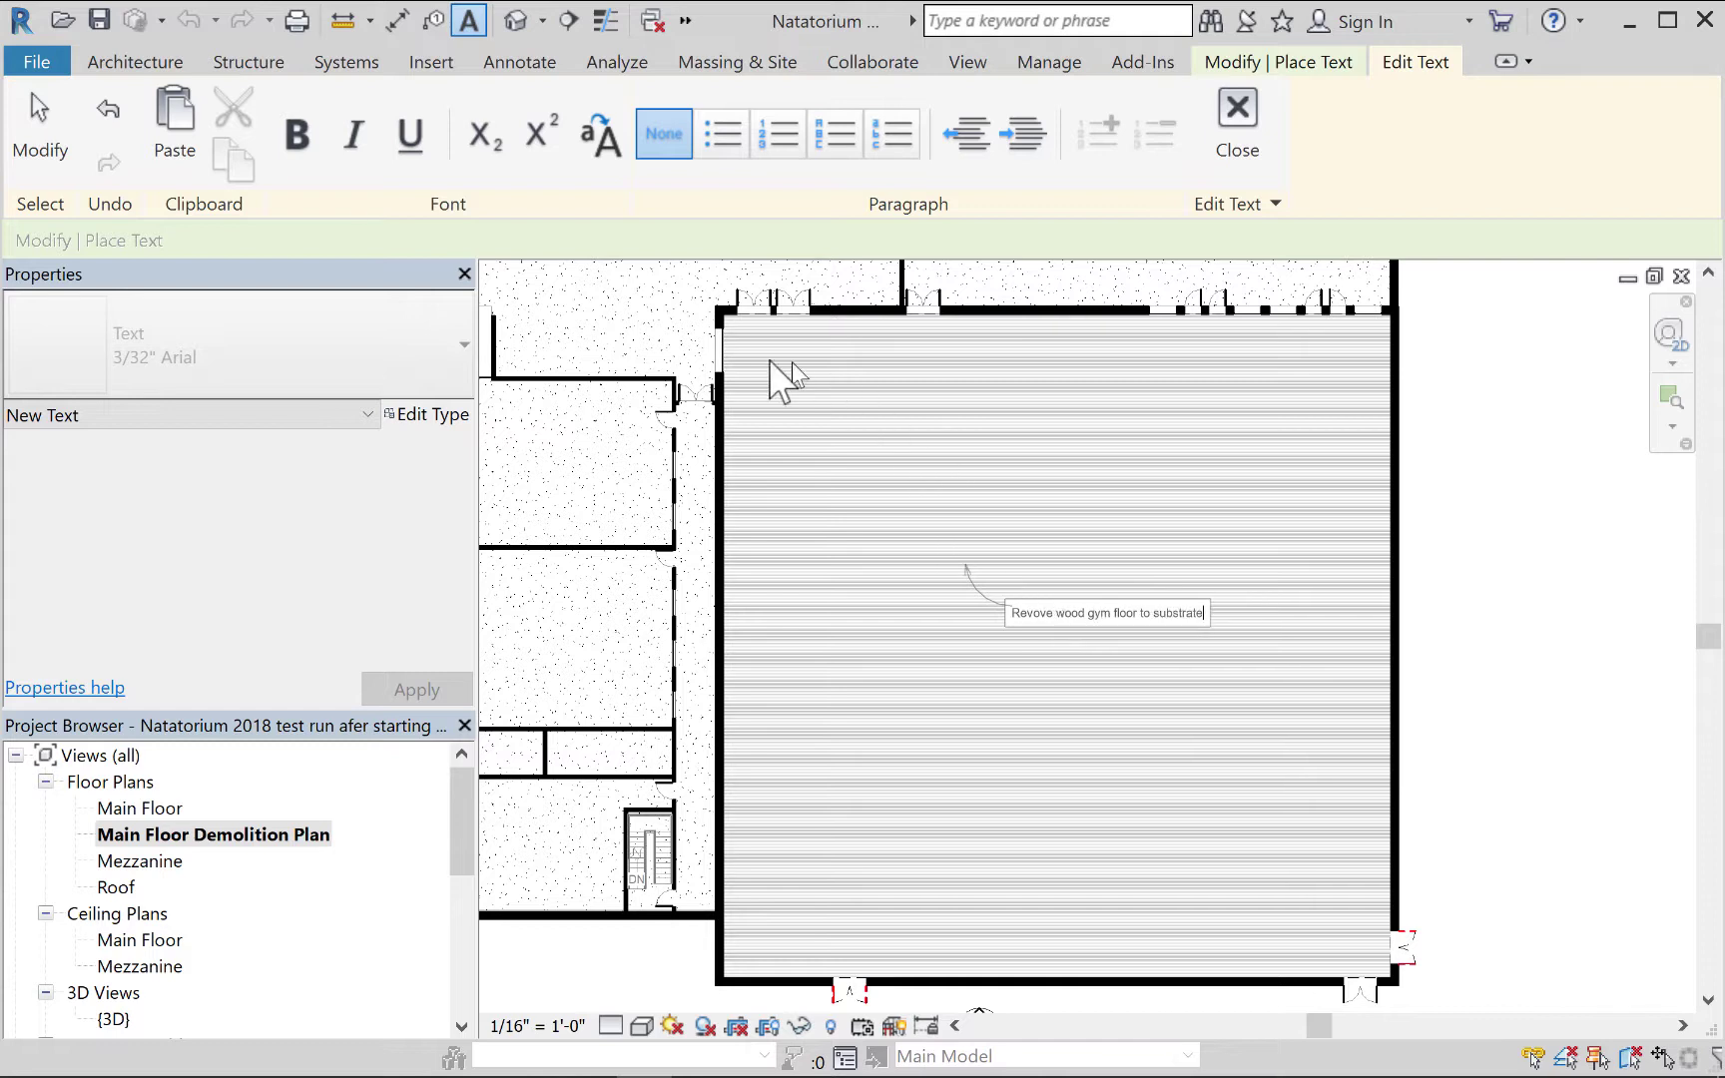
pyautogui.click(40, 120)
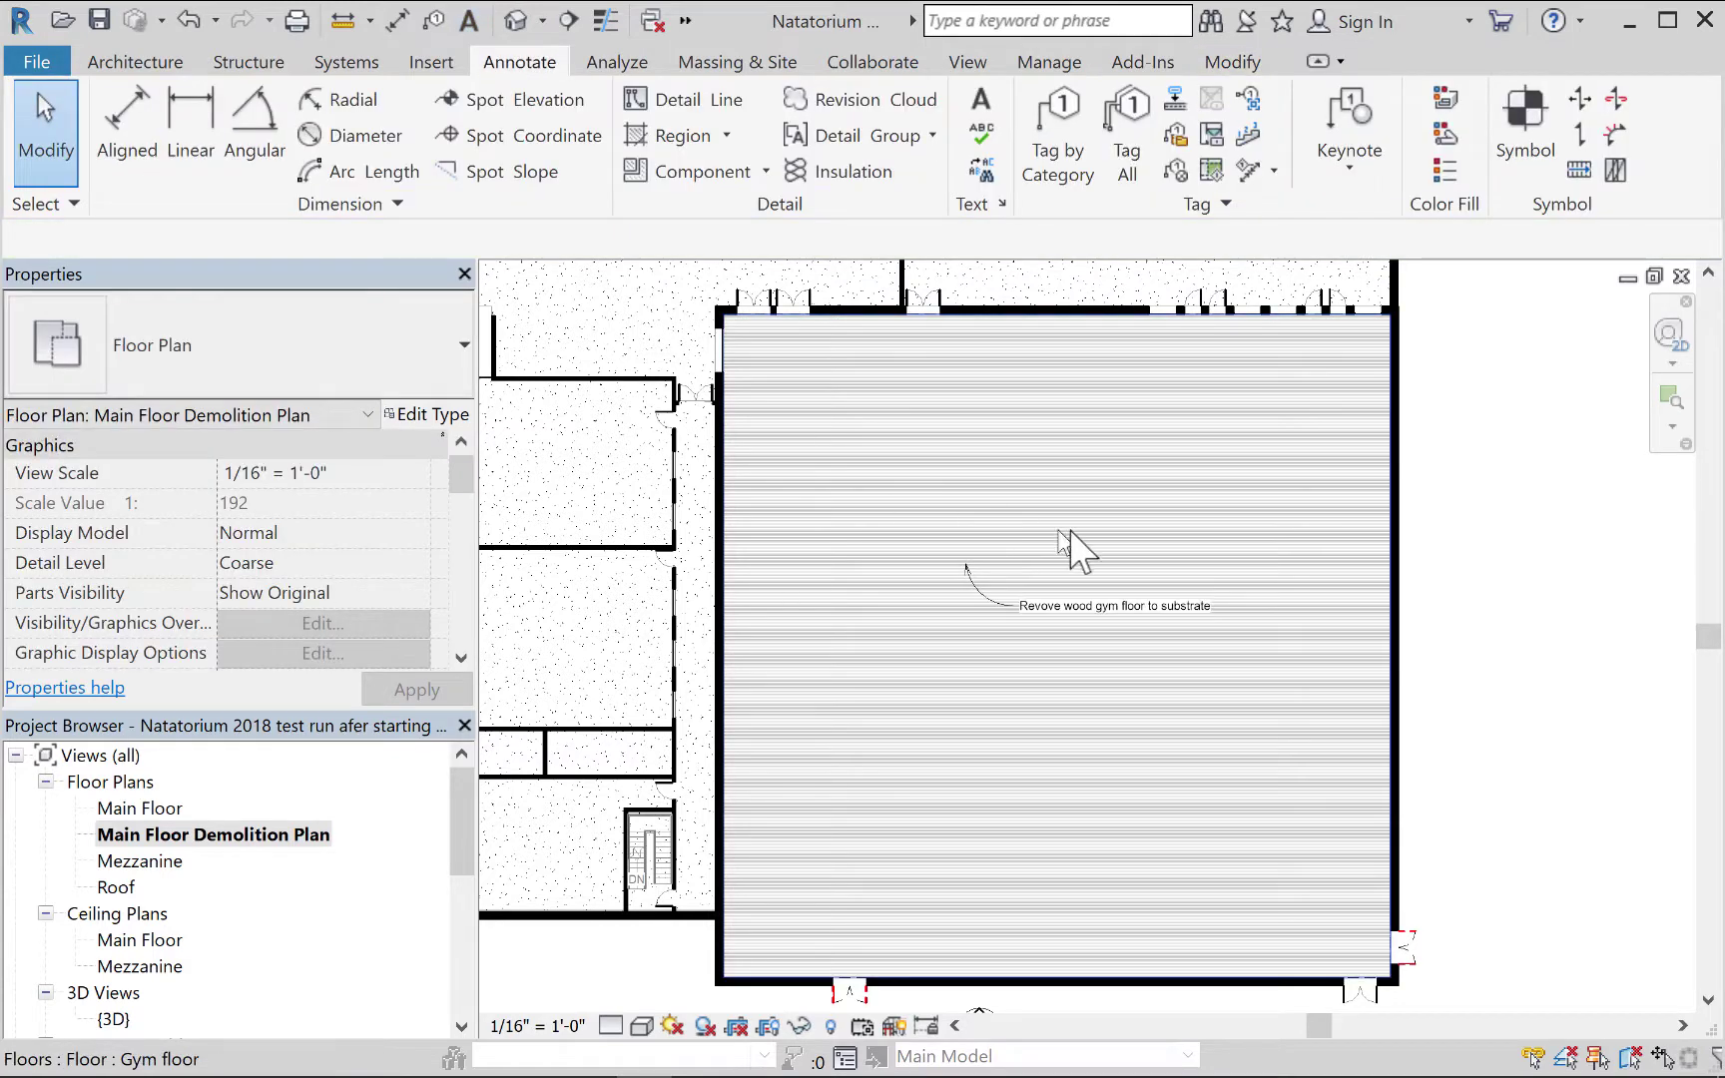
# Narrow the gym floor demolition note so its text wraps onto two lines.
pyautogui.click(1198, 611)
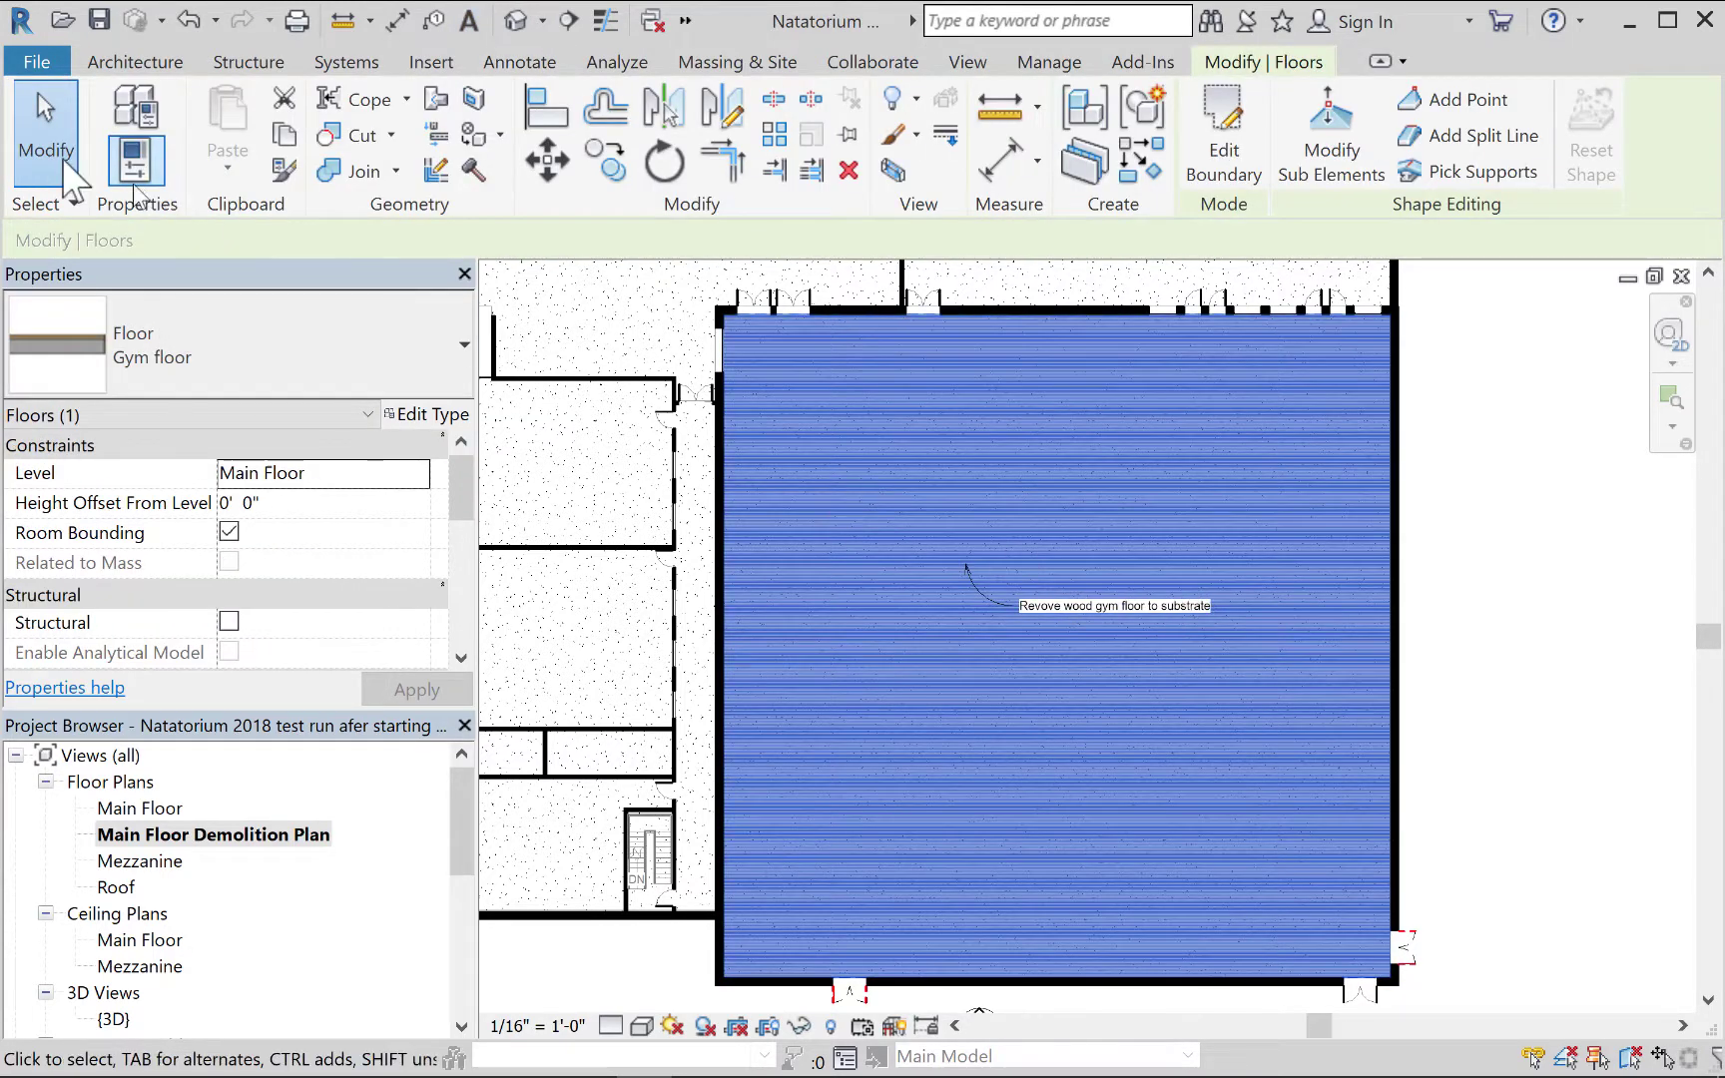
pyautogui.click(554, 270)
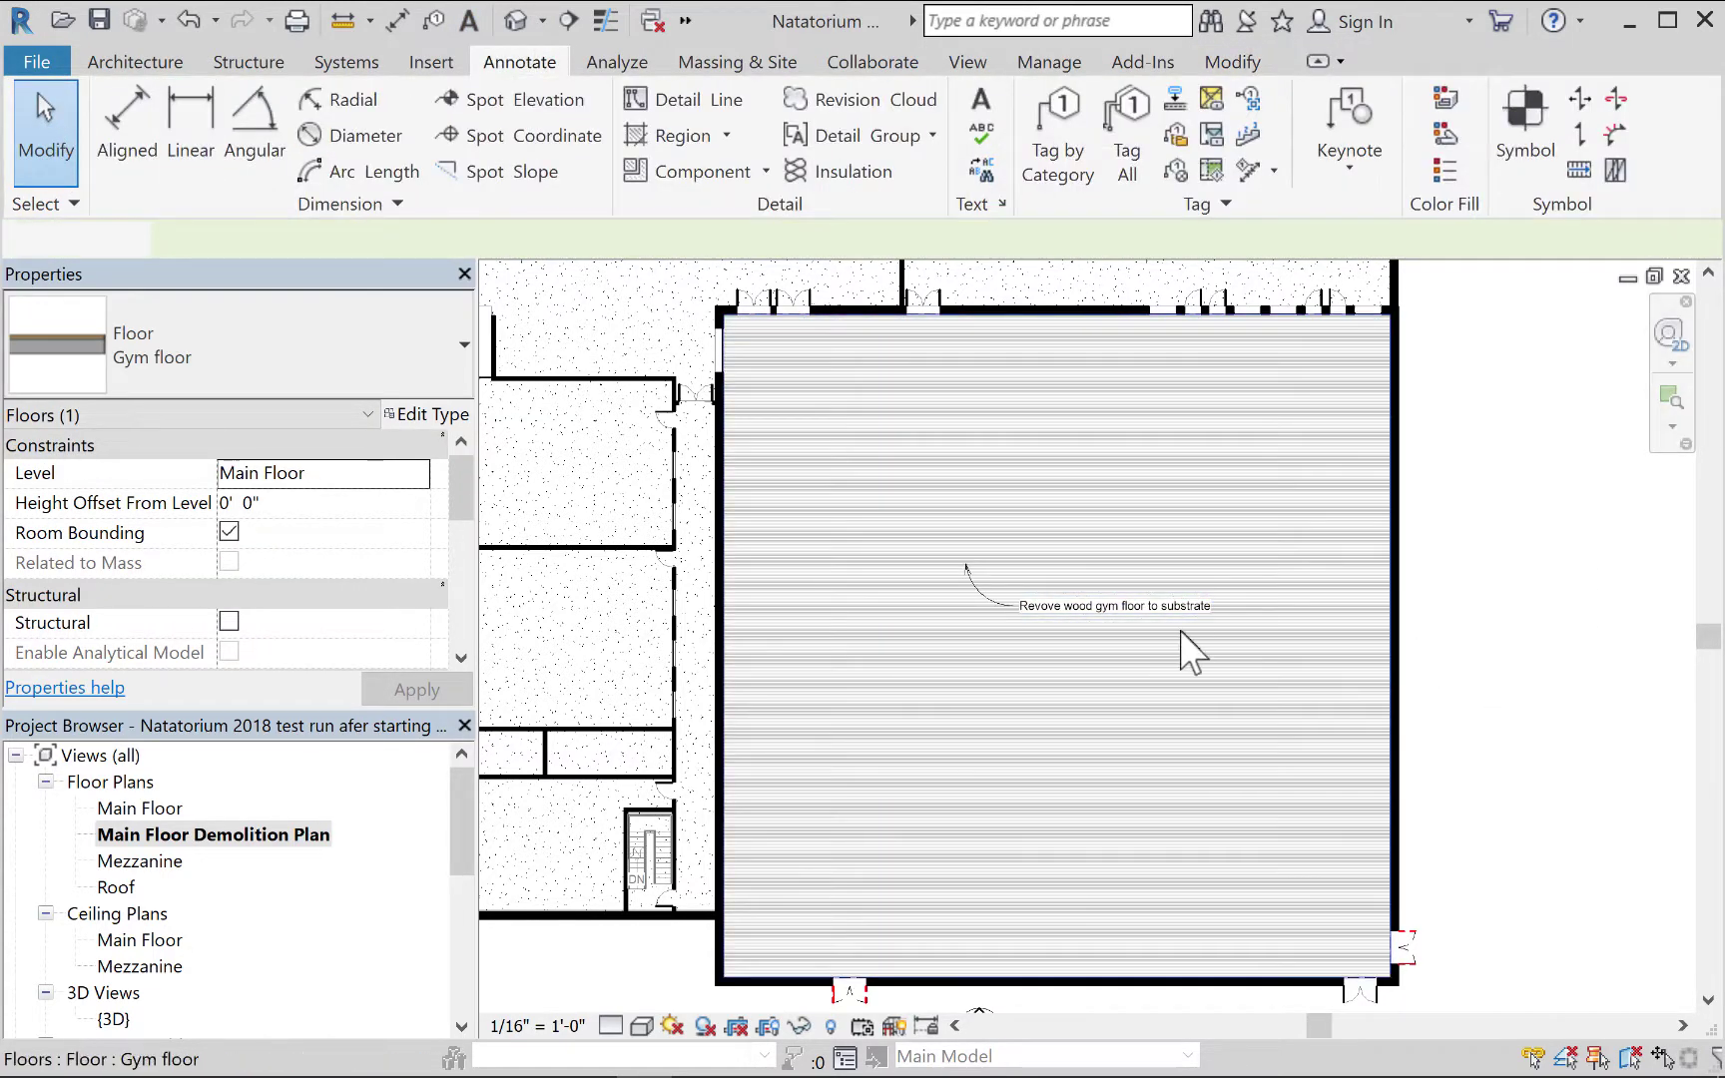
pyautogui.click(1128, 611)
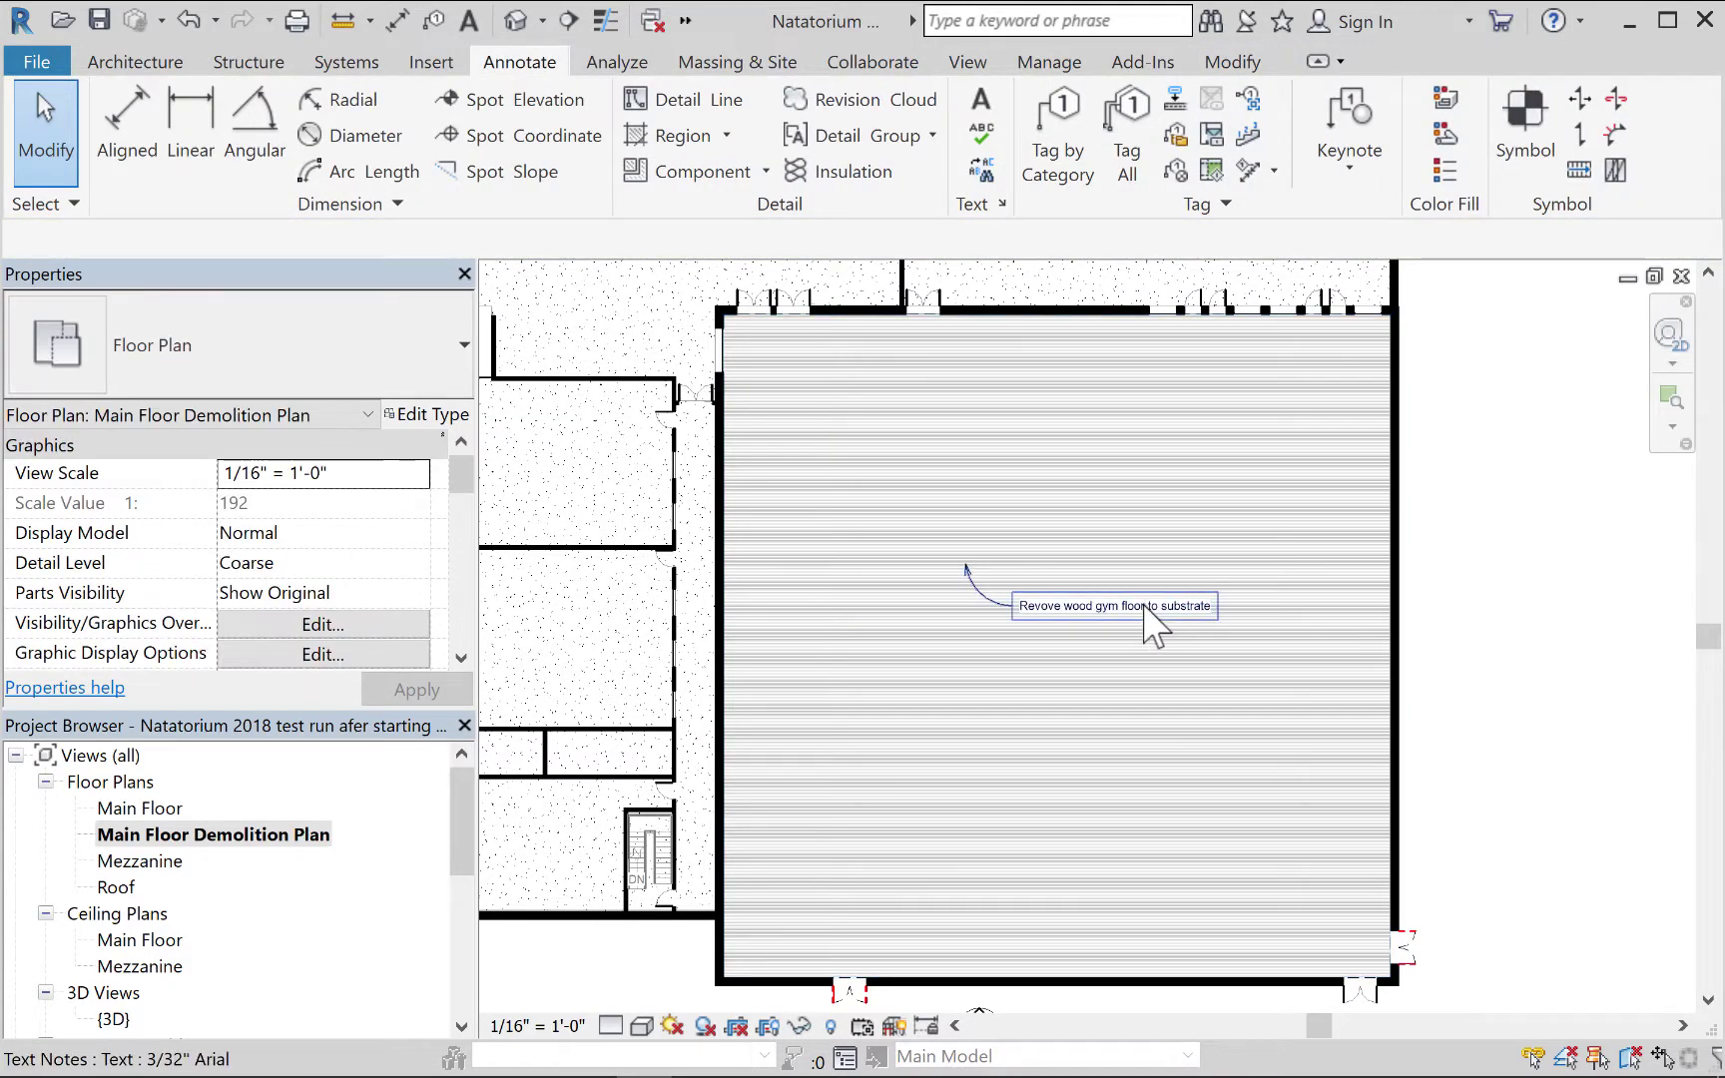
pyautogui.click(1148, 621)
pyautogui.moveTo(1216, 611); pyautogui.dragTo(1136, 613)
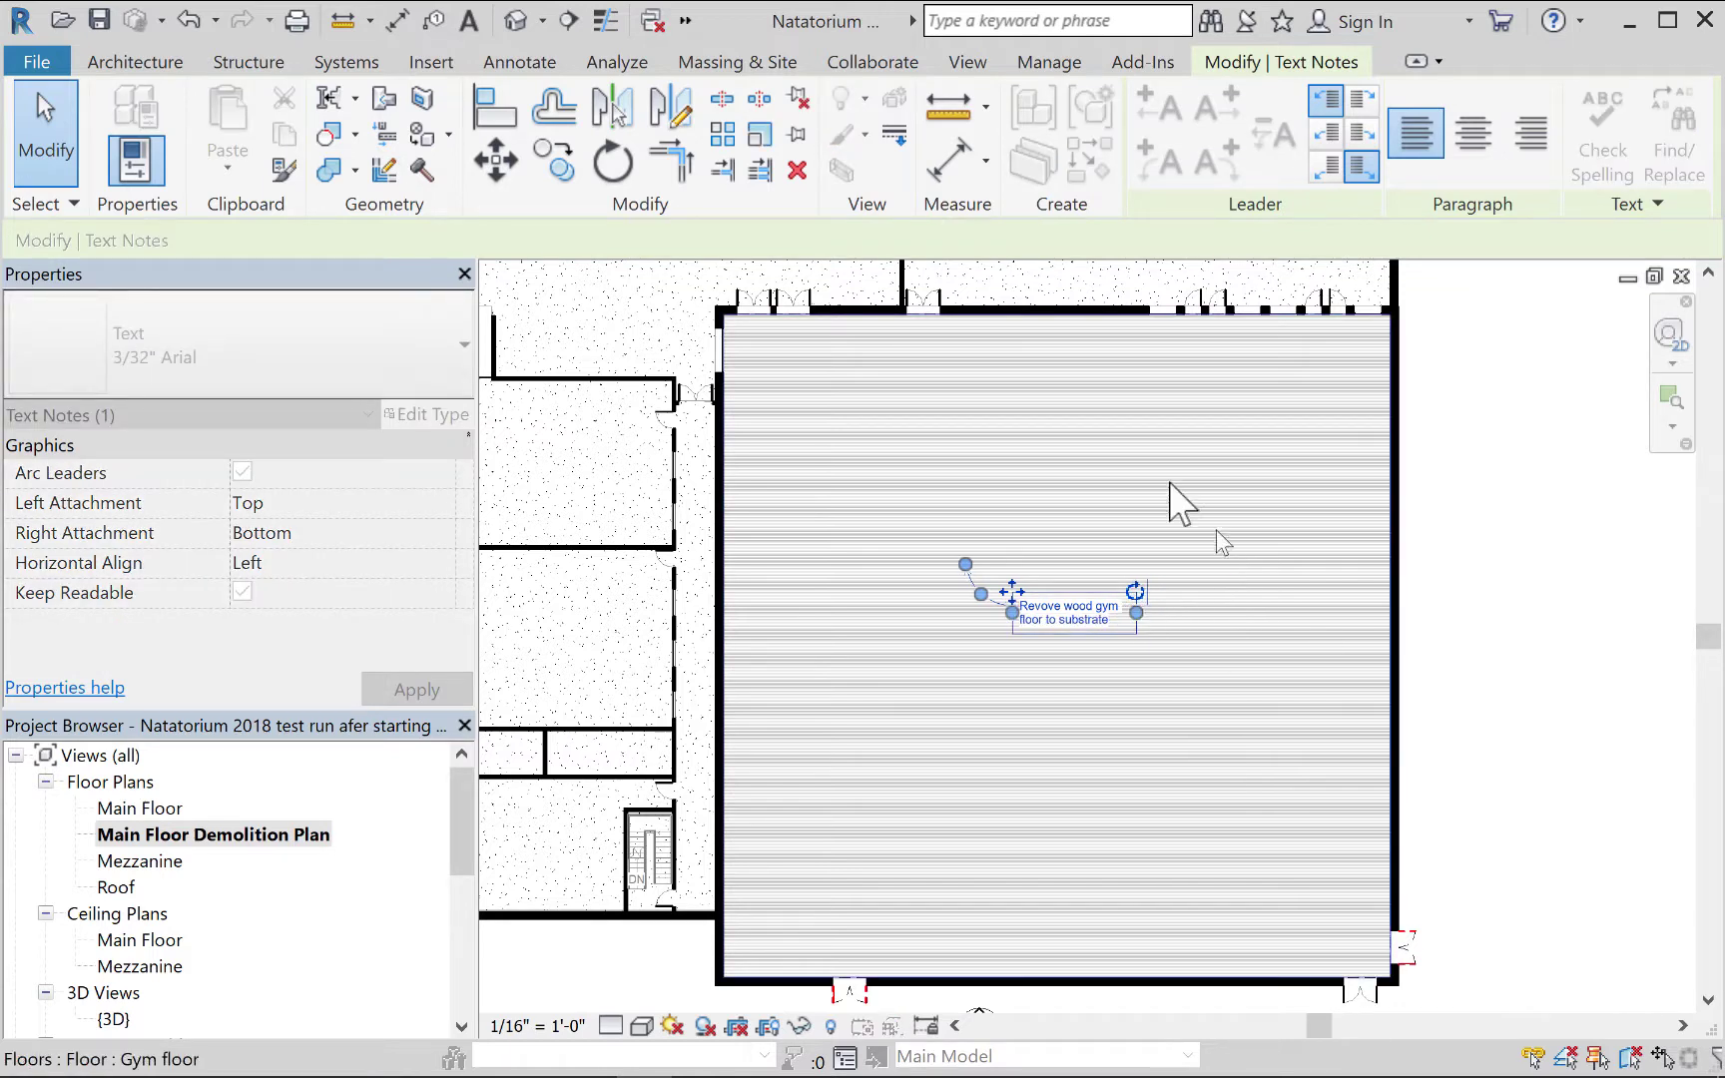
pyautogui.click(1529, 616)
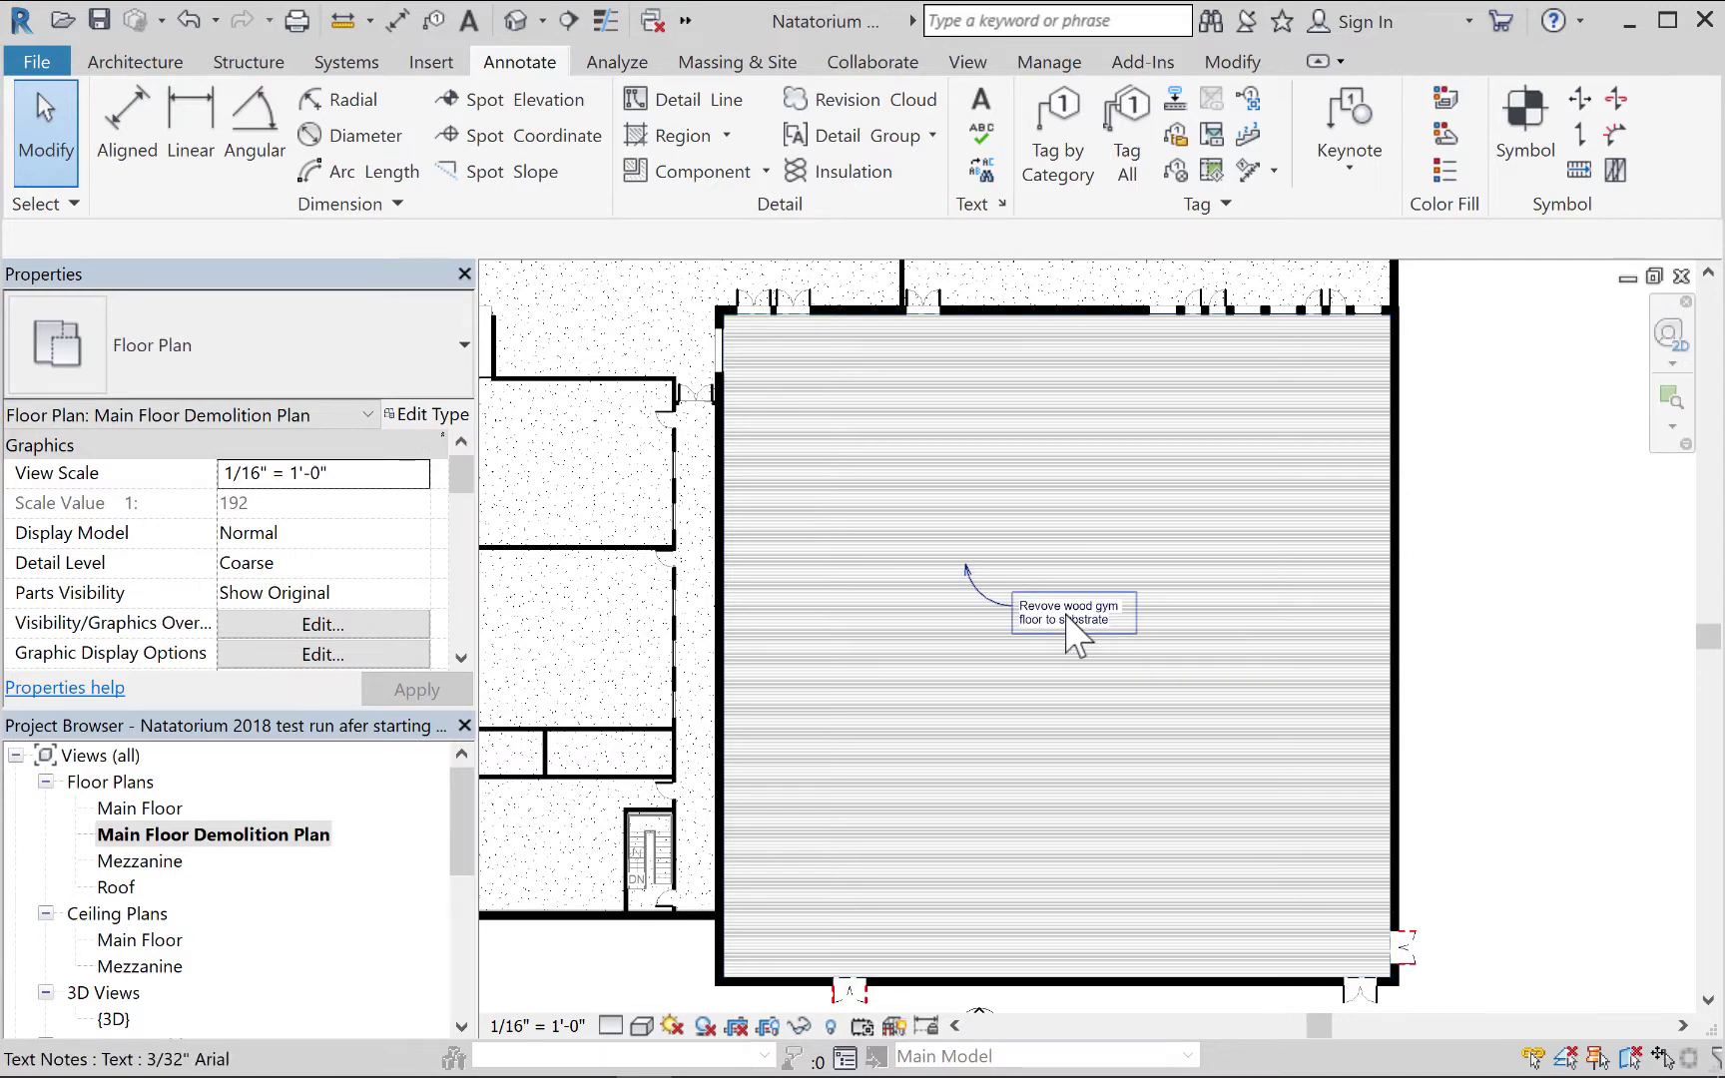
# Add a second arc leader to the right side of the gym floor note and reshape both leaders into wider curves.
pyautogui.click(1068, 623)
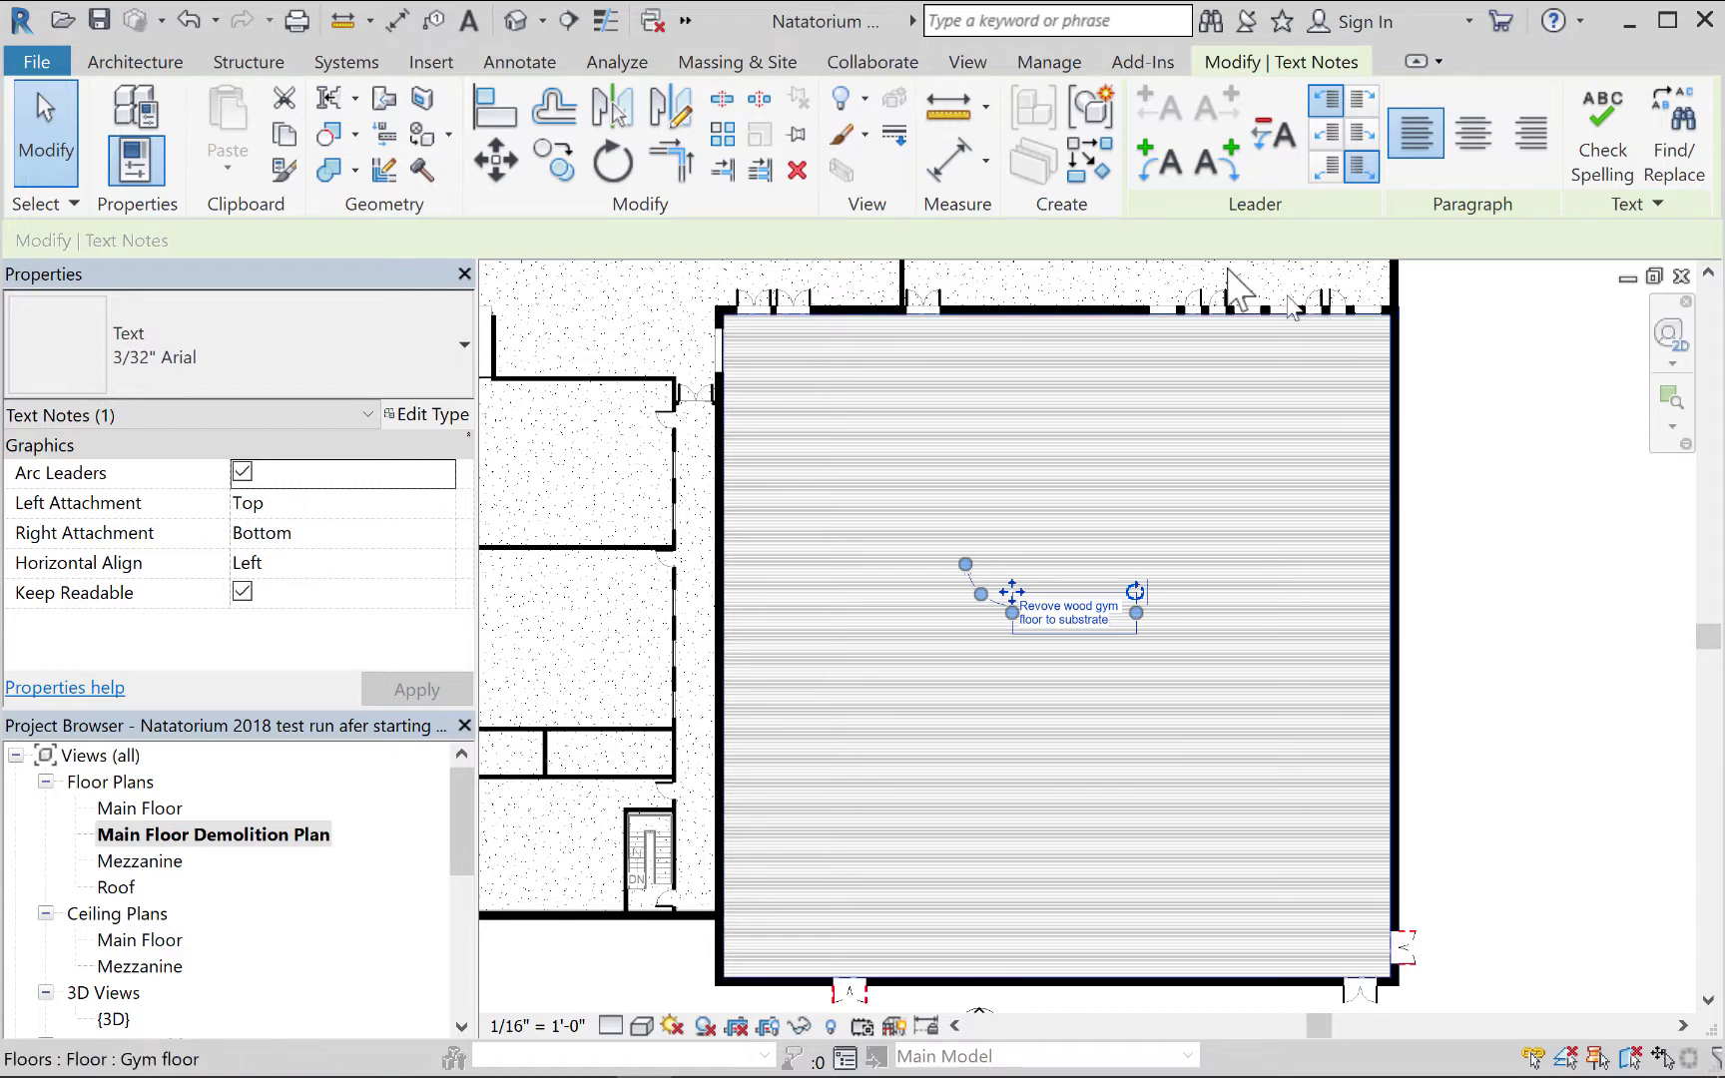
pyautogui.click(1230, 171)
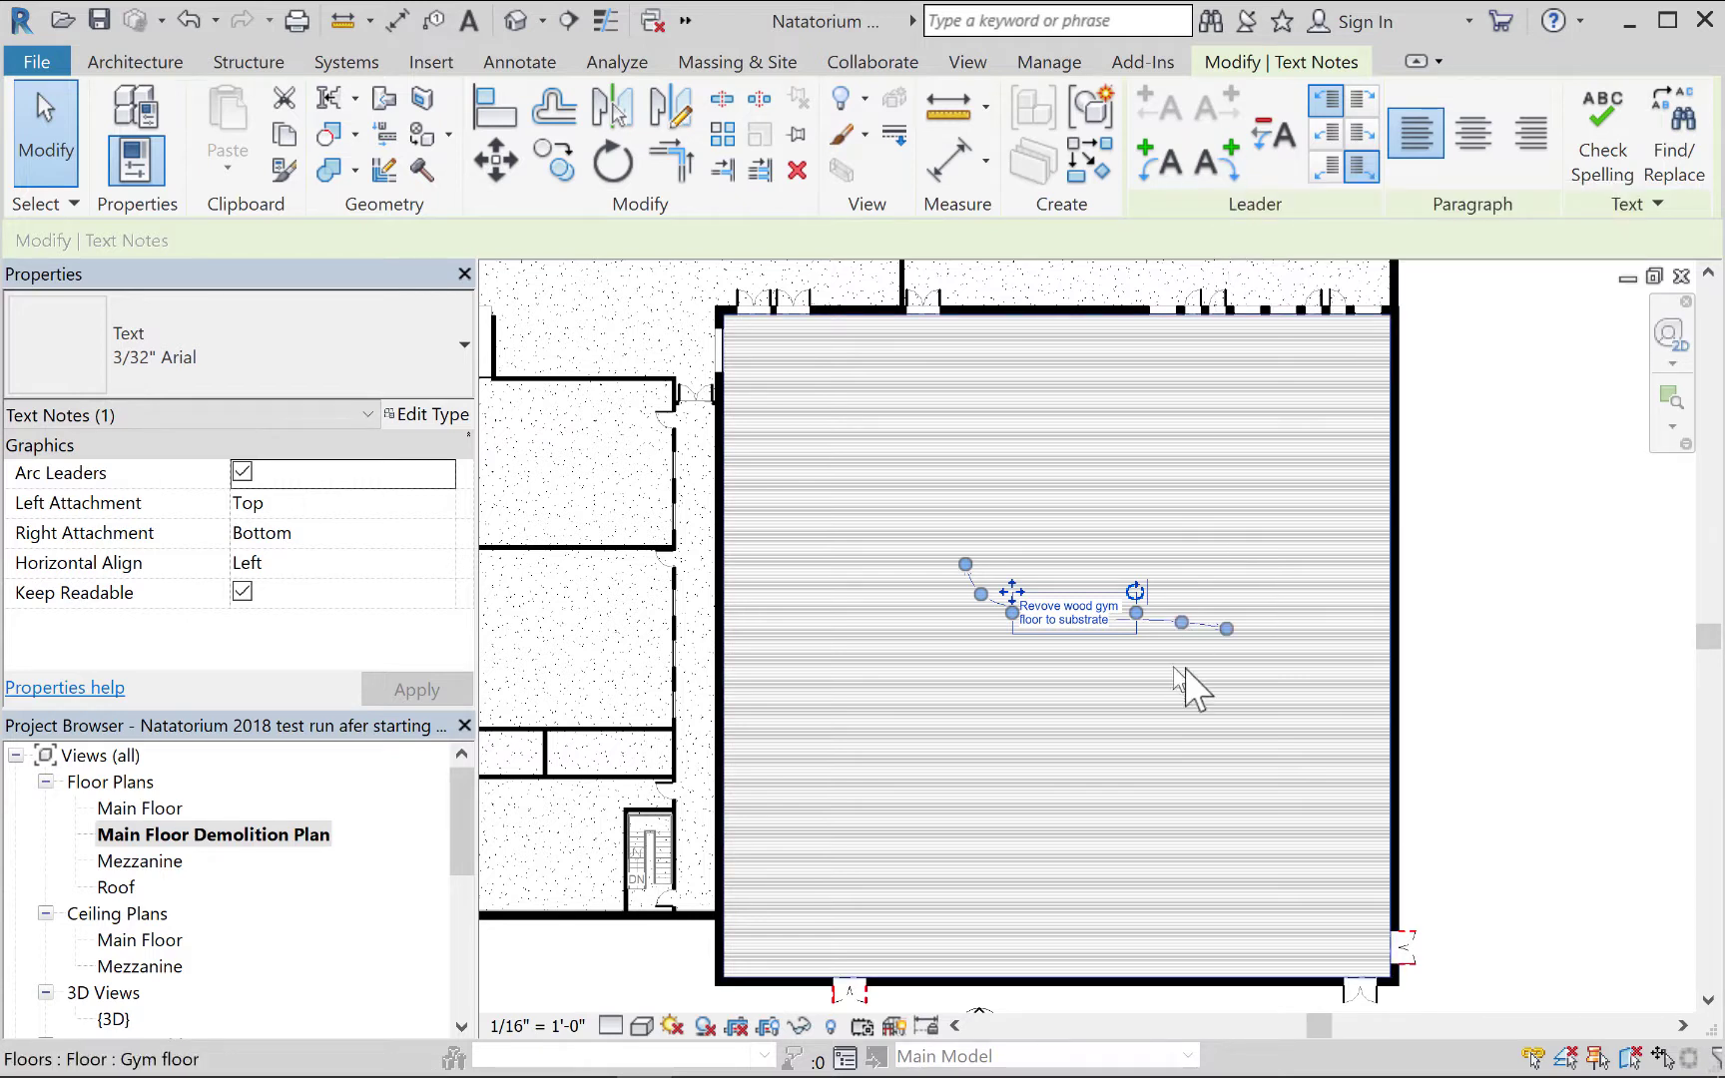
pyautogui.moveTo(1228, 624); pyautogui.dragTo(1180, 645)
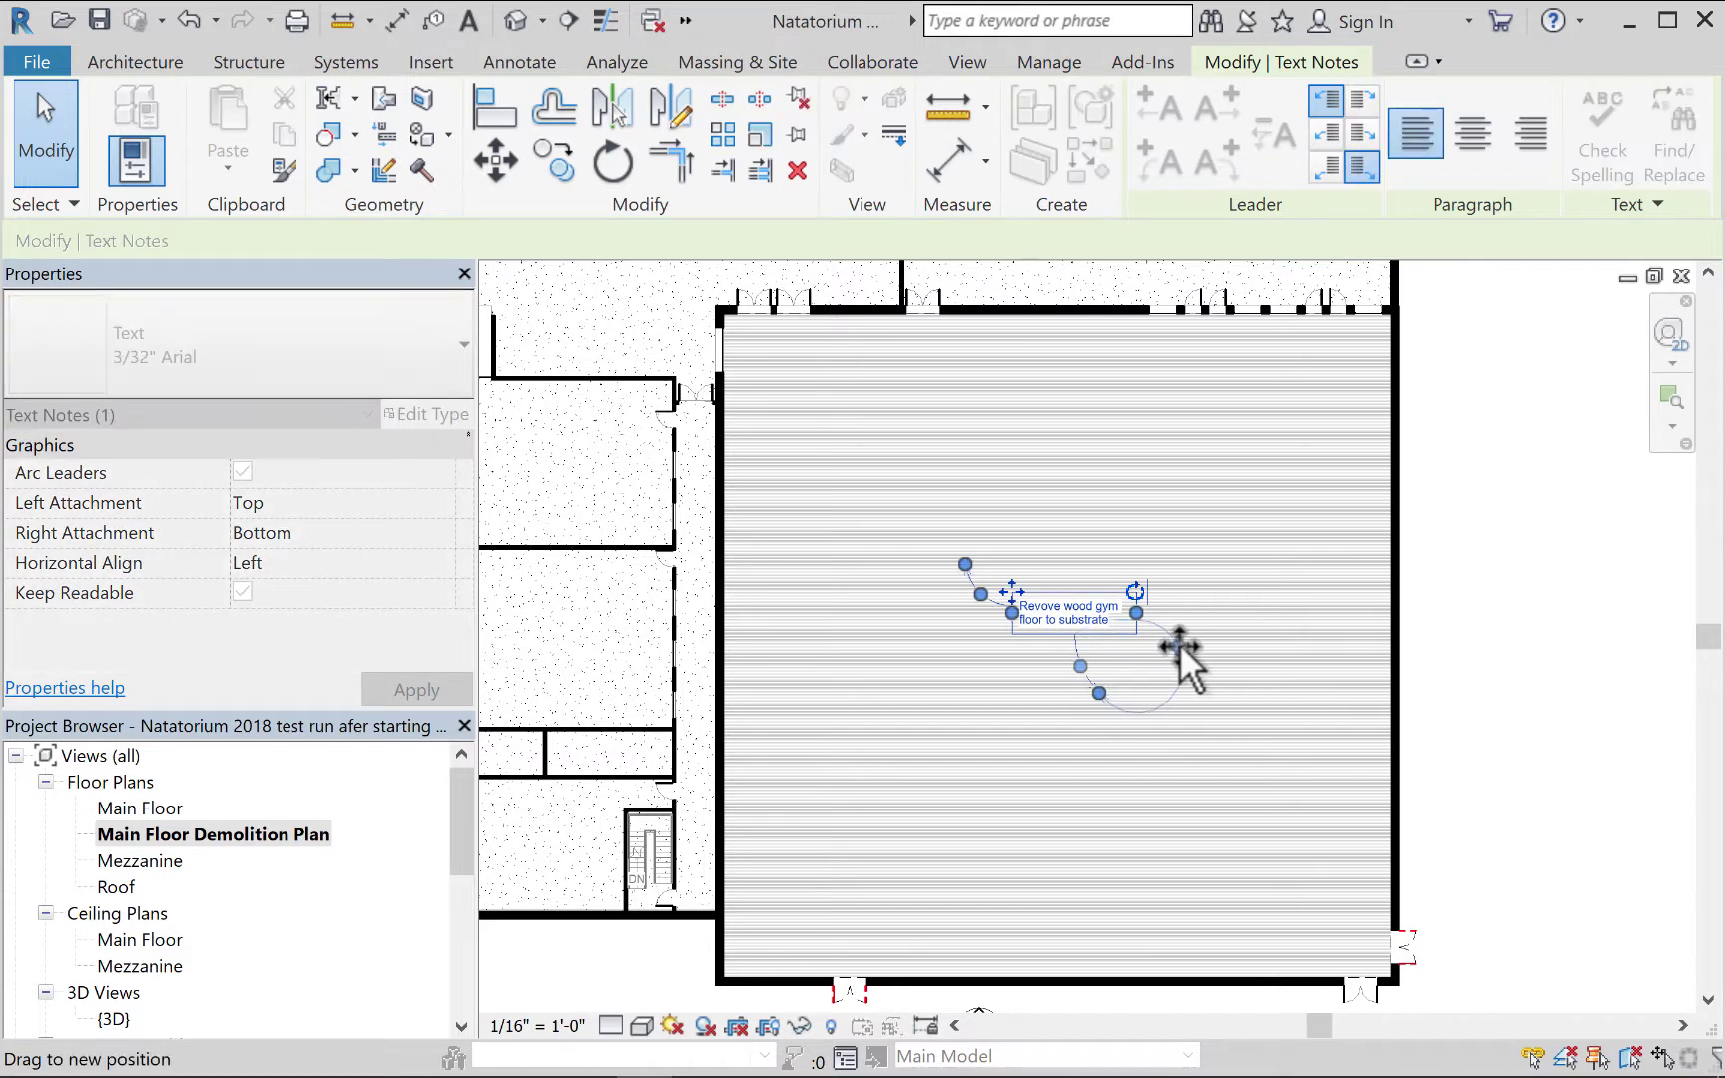
pyautogui.moveTo(1097, 693); pyautogui.dragTo(1154, 722)
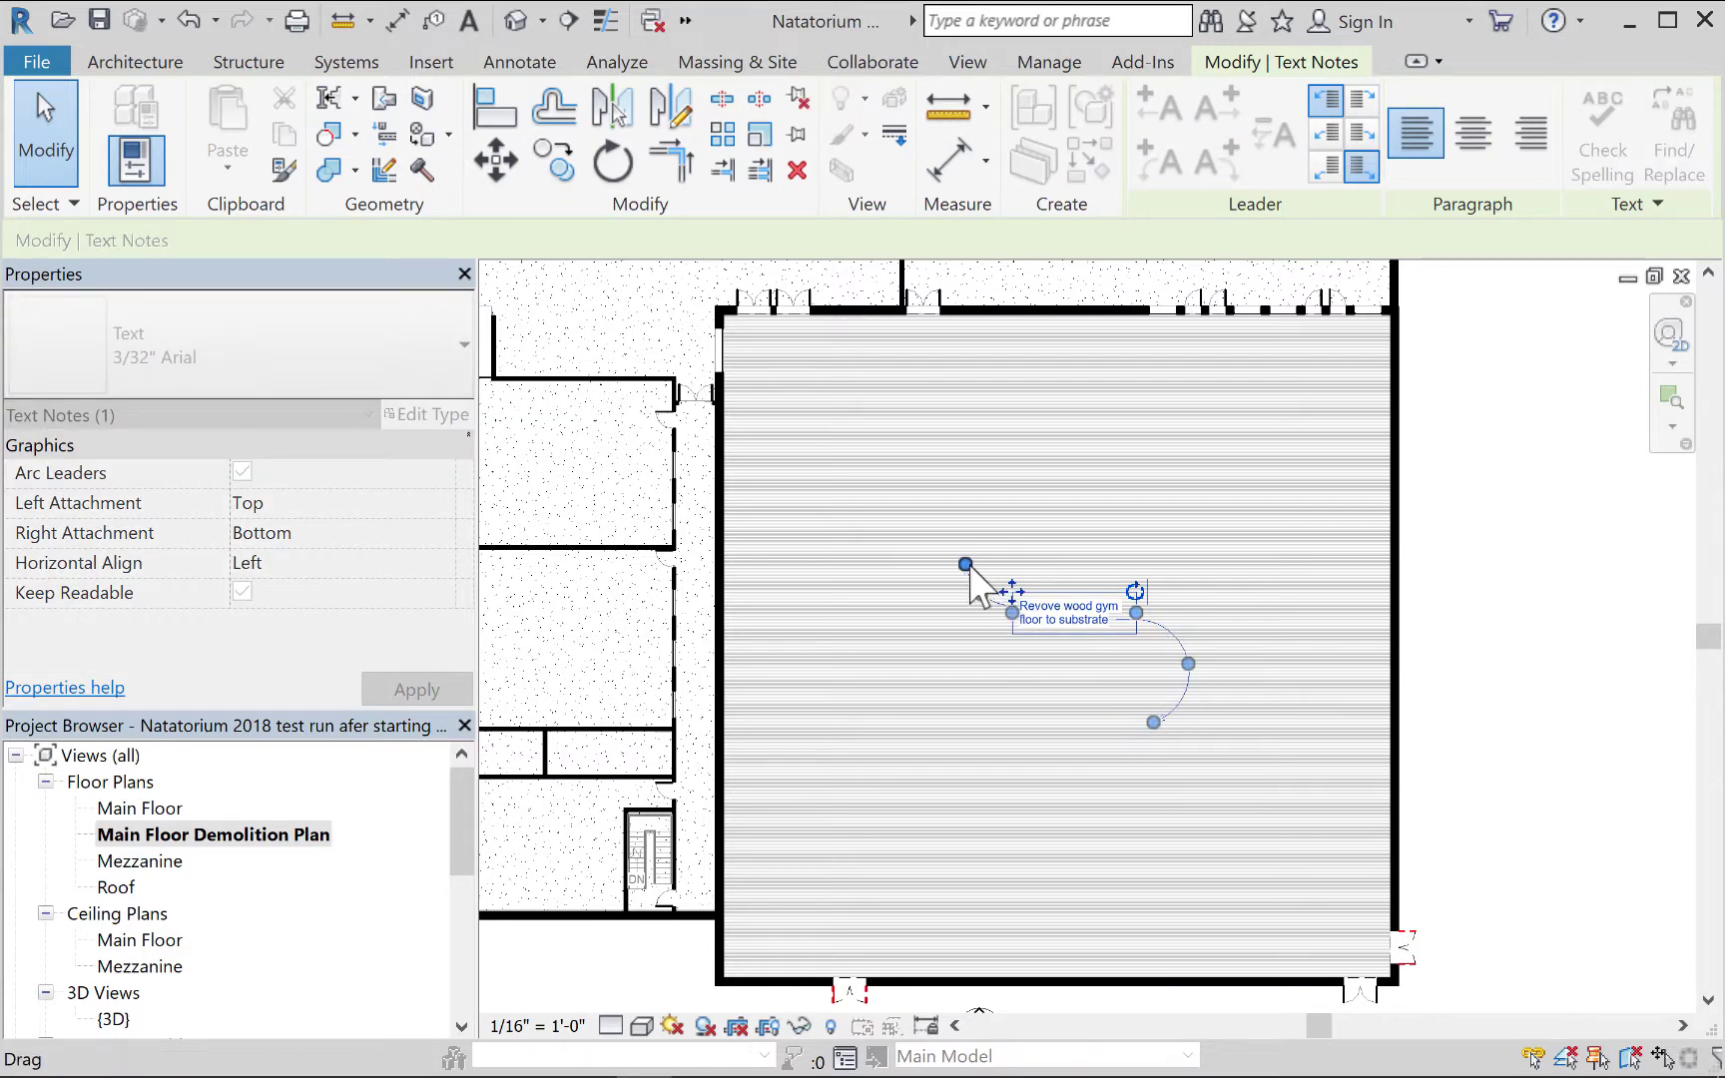
pyautogui.moveTo(965, 564); pyautogui.dragTo(1007, 522)
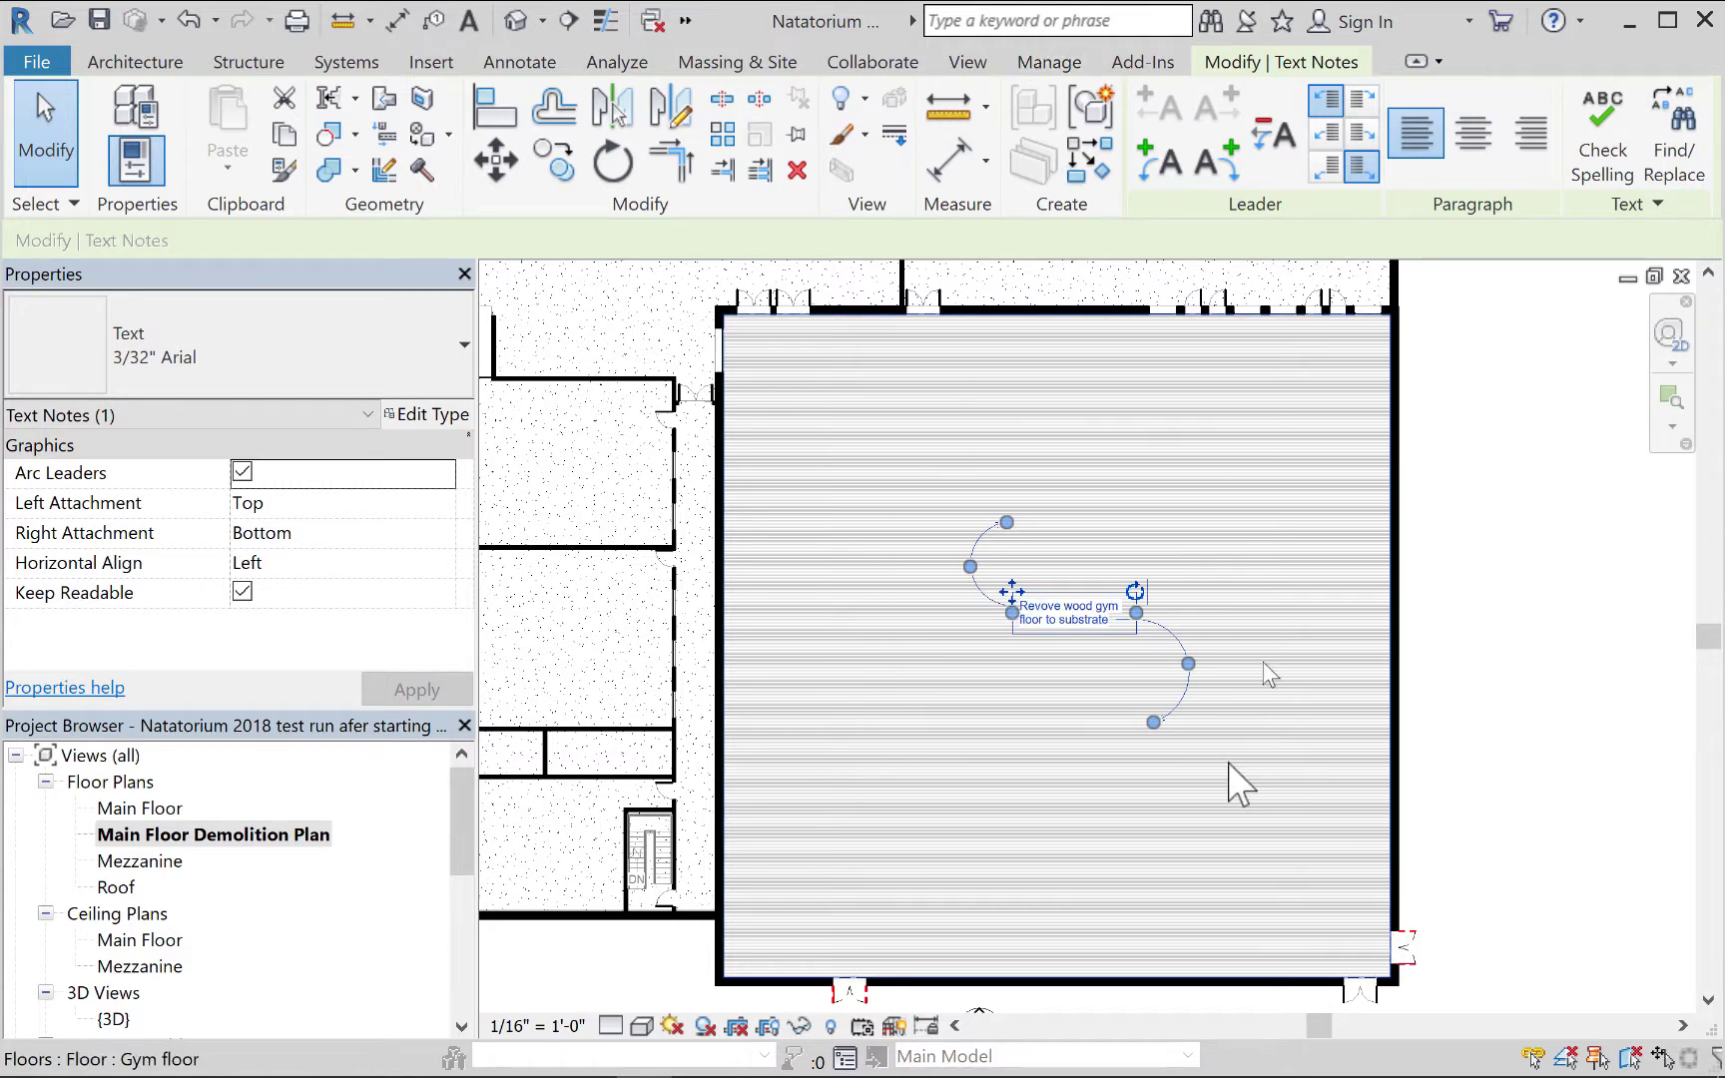
# In the phasing graphic overrides, set the Demolished status's projection/surface pattern color to Red.
pyautogui.click(1050, 68)
pyautogui.click(1102, 128)
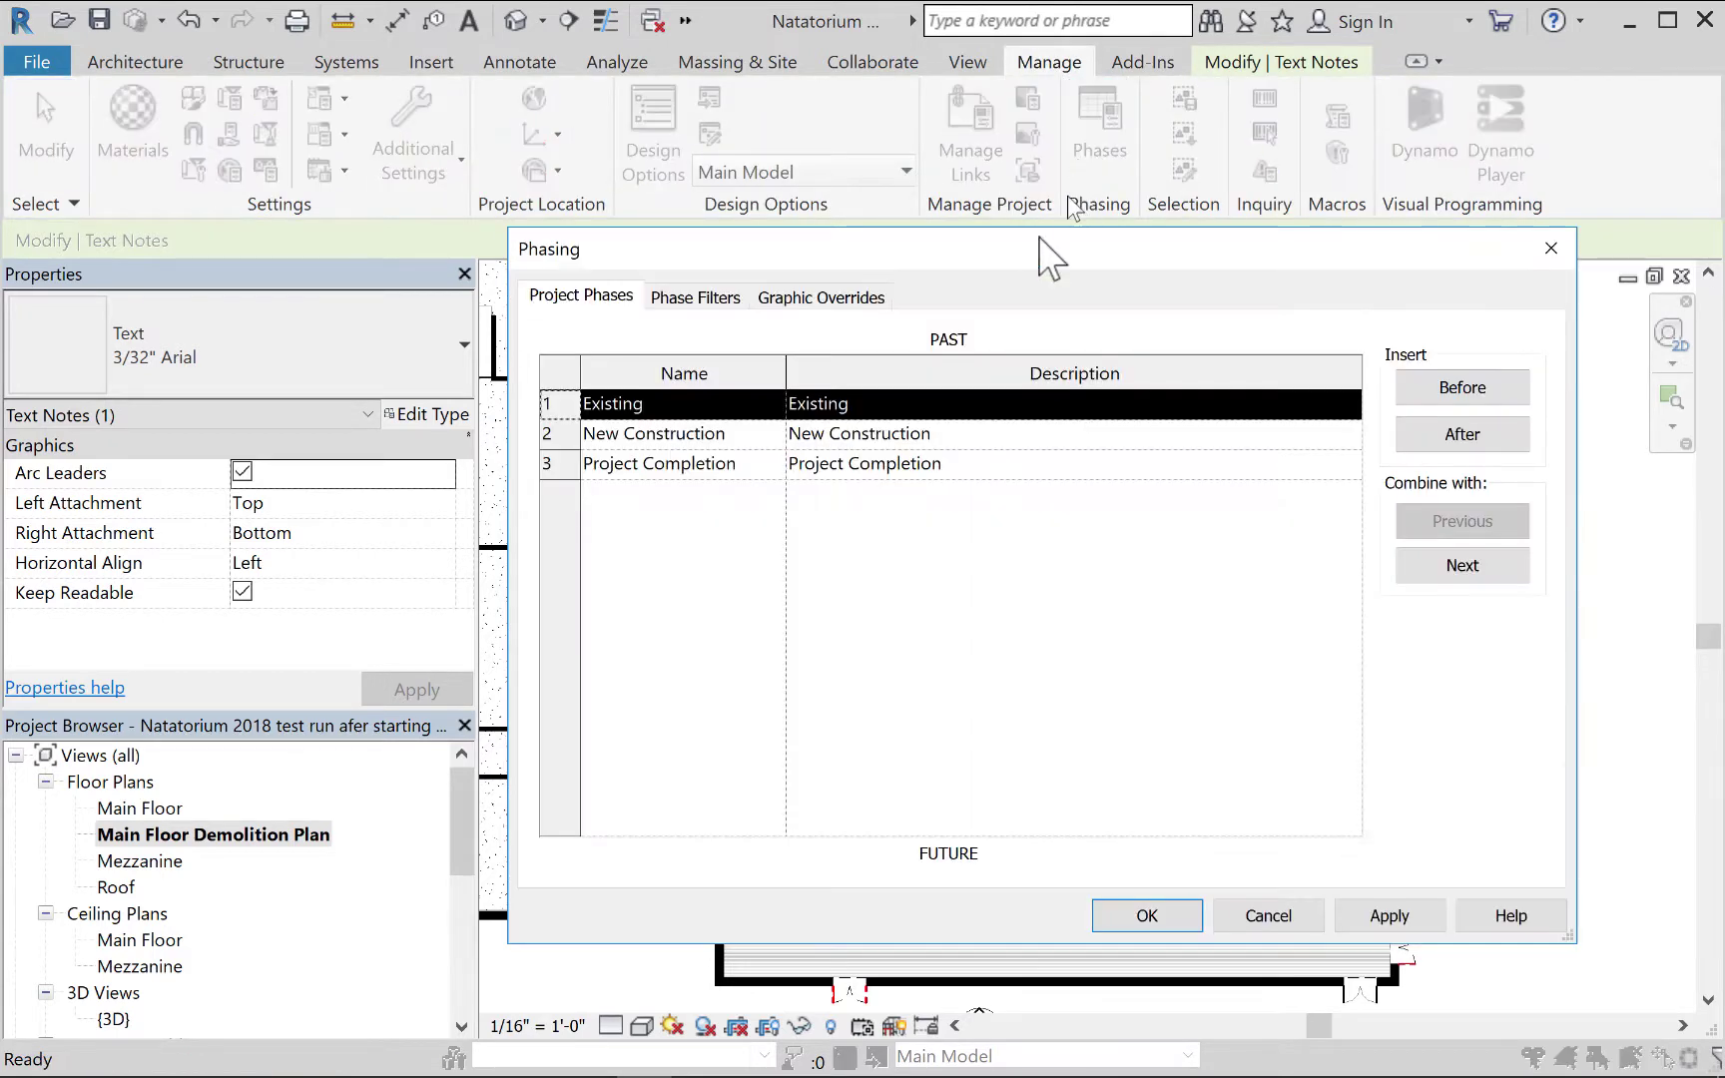
pyautogui.click(822, 298)
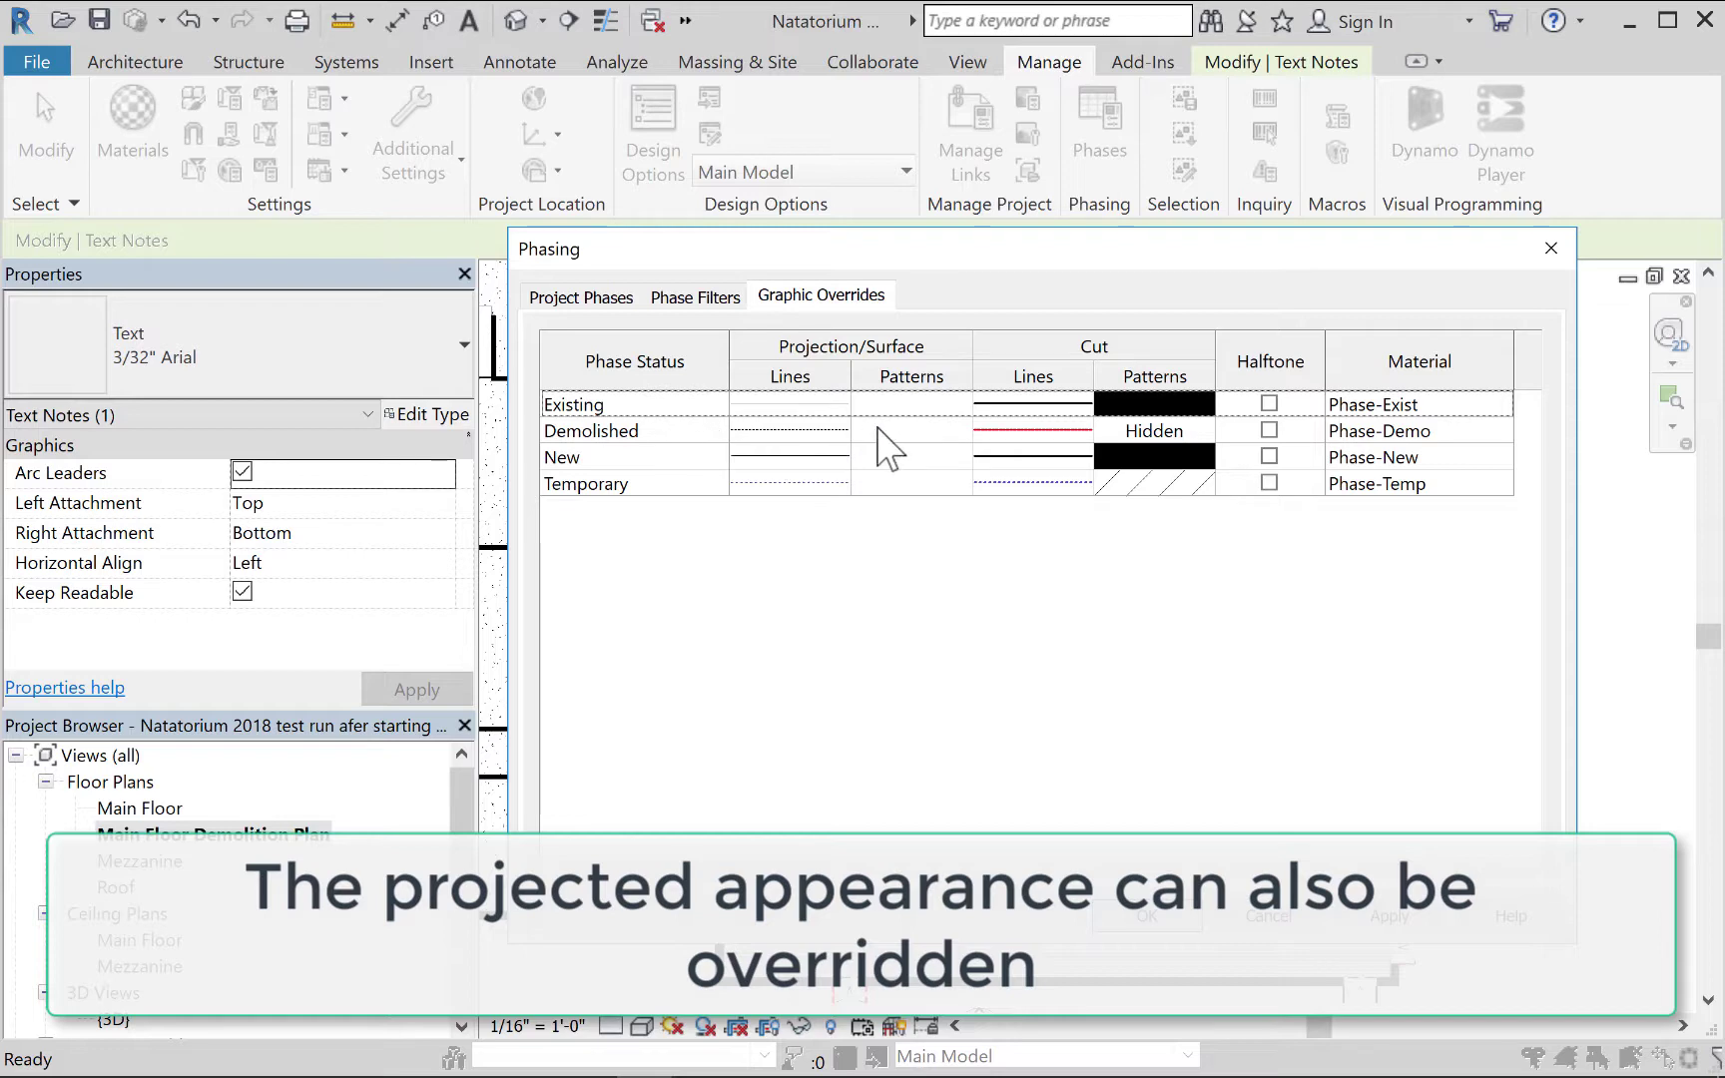
pyautogui.click(887, 432)
pyautogui.click(907, 432)
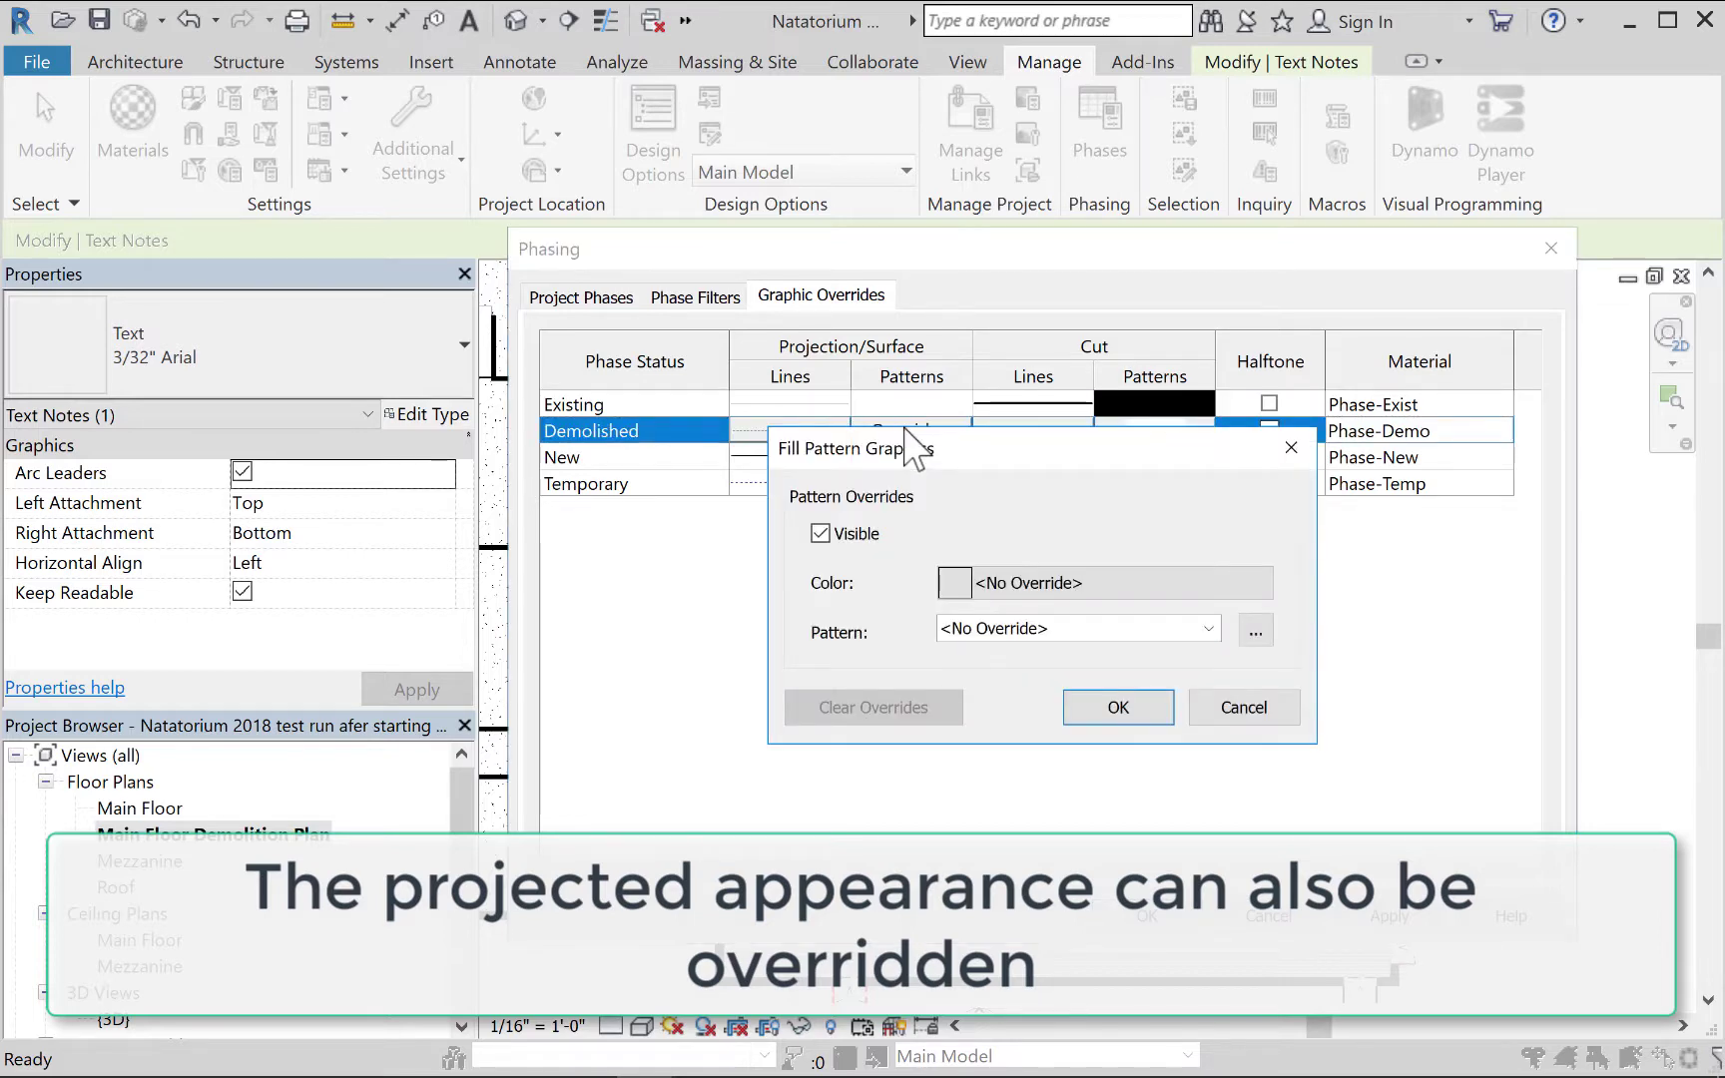
pyautogui.click(1111, 587)
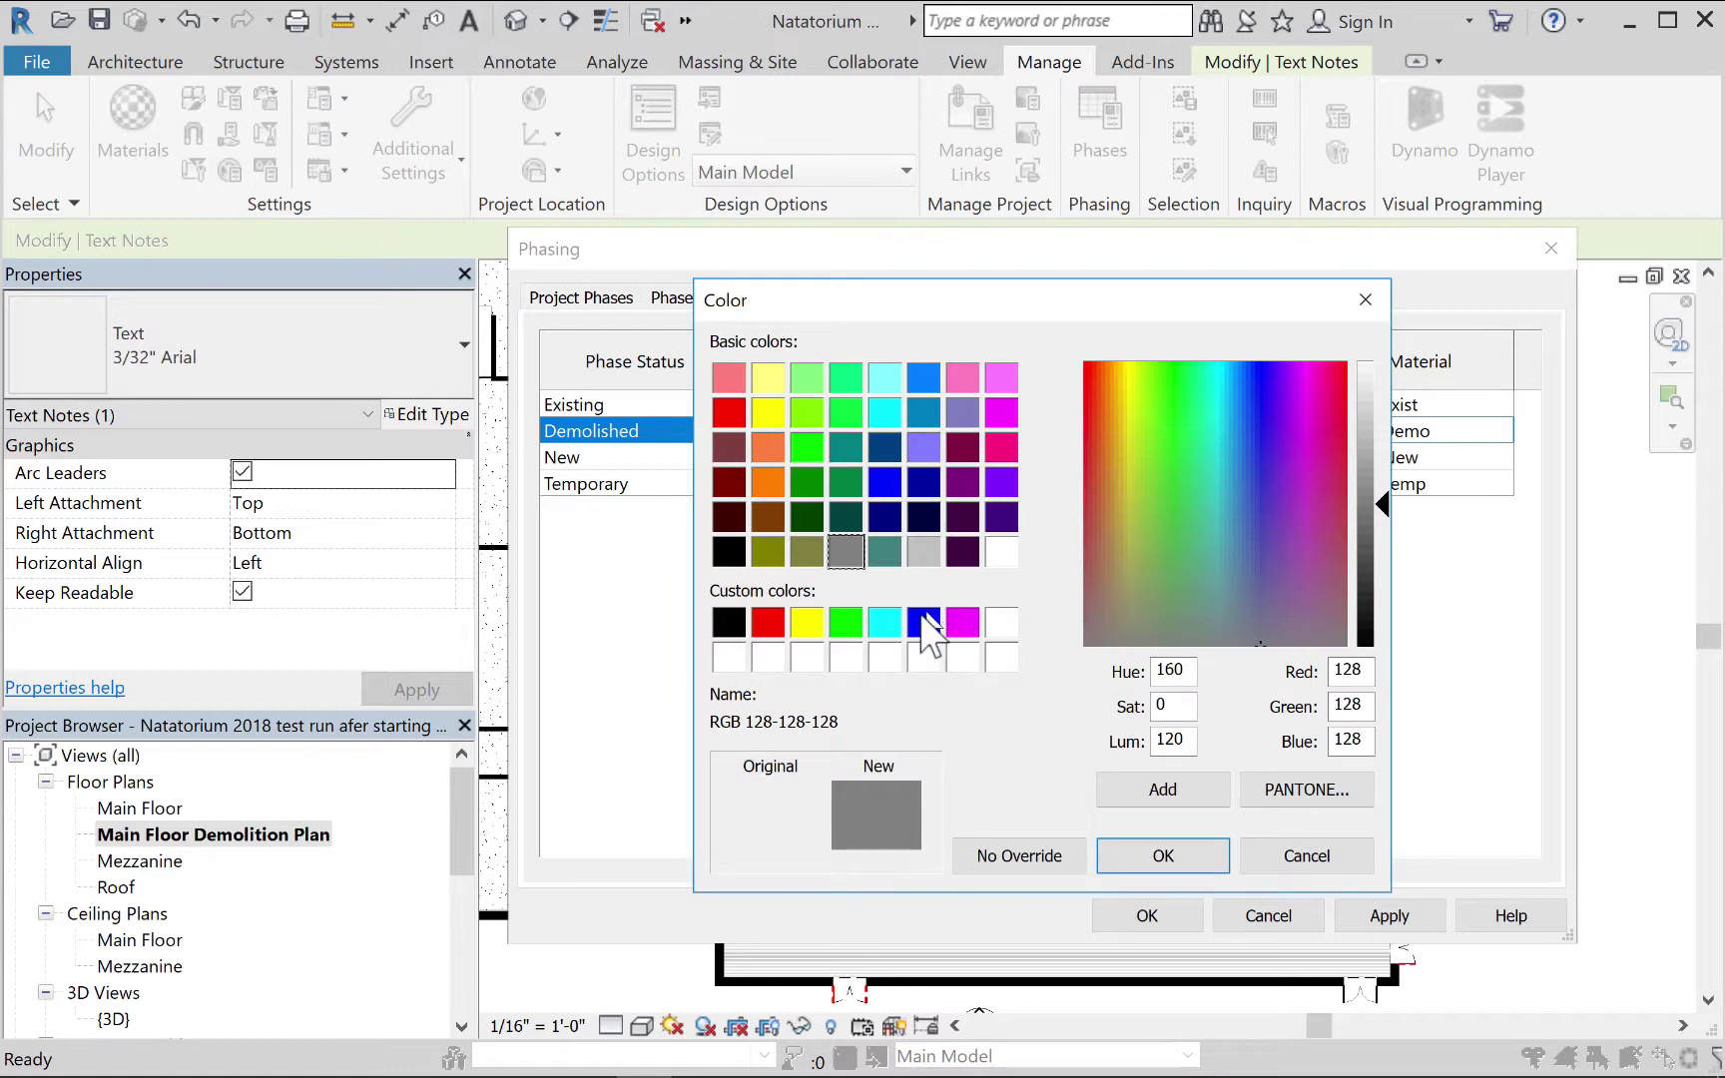
pyautogui.click(767, 623)
pyautogui.click(1158, 855)
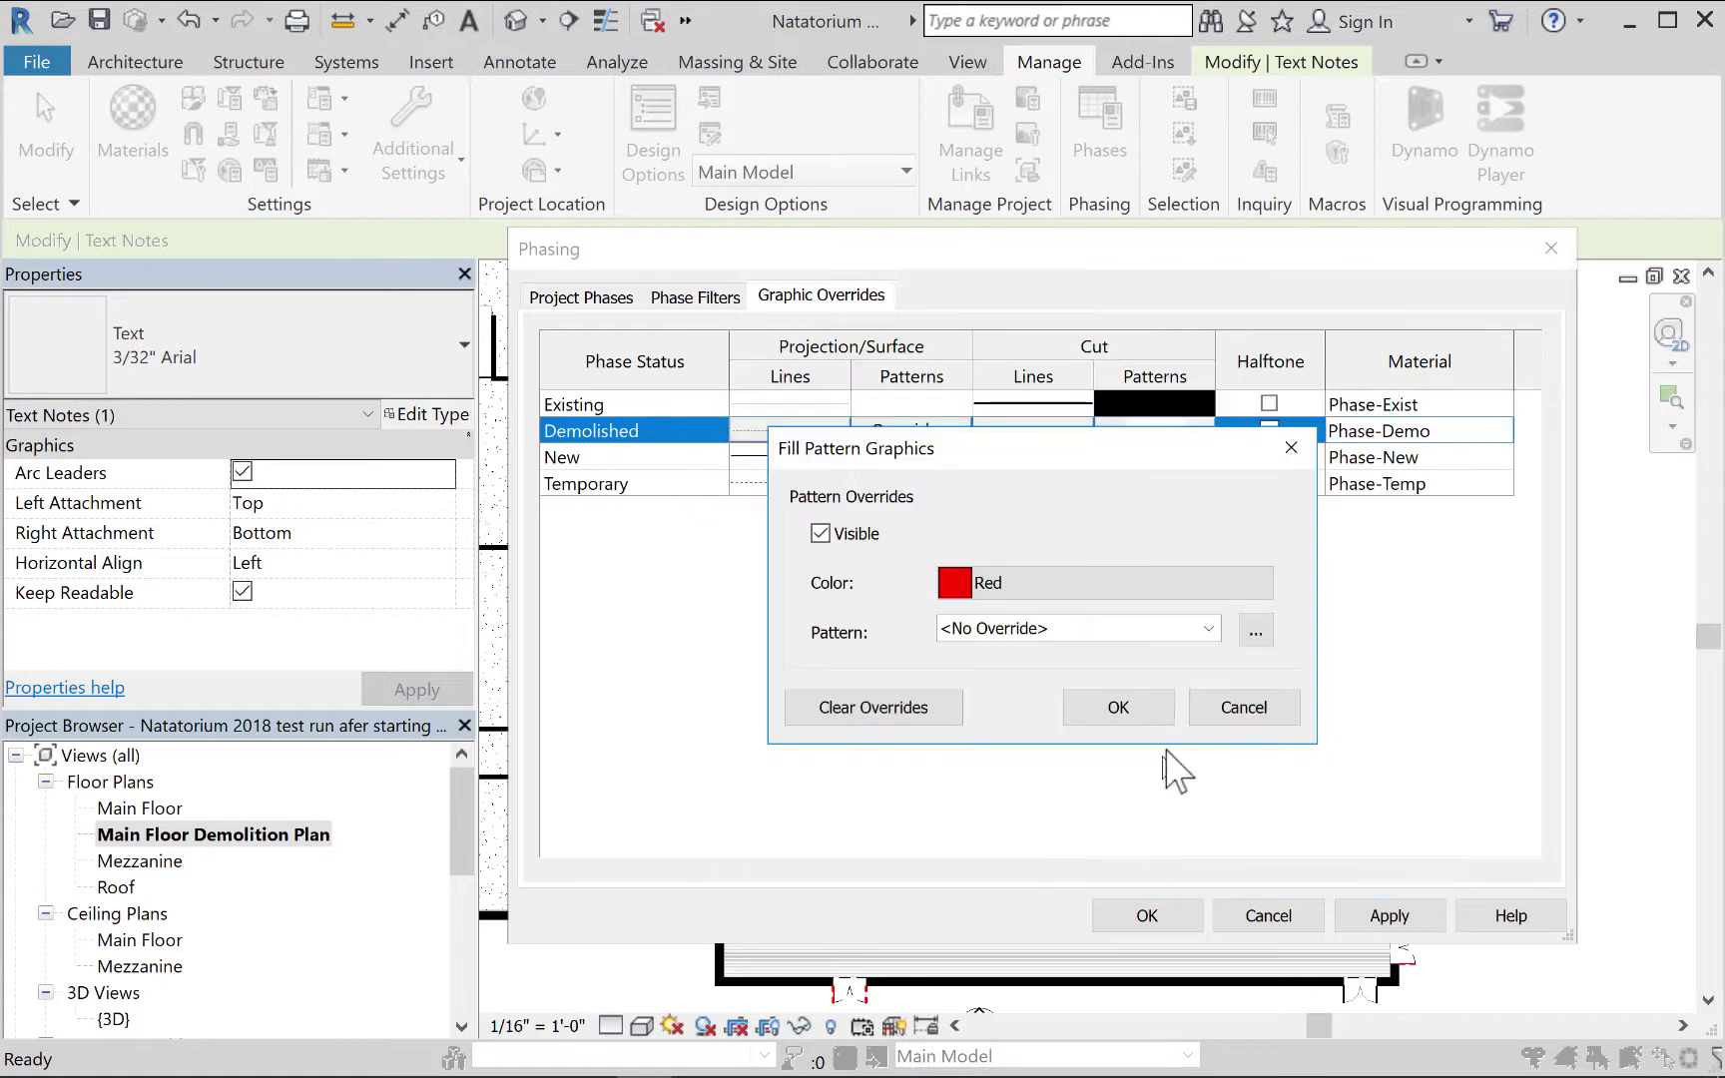
# Set the Demolished projection/surface pattern to Masonry - Brick and apply the phasing overrides to the project.
pyautogui.click(1209, 629)
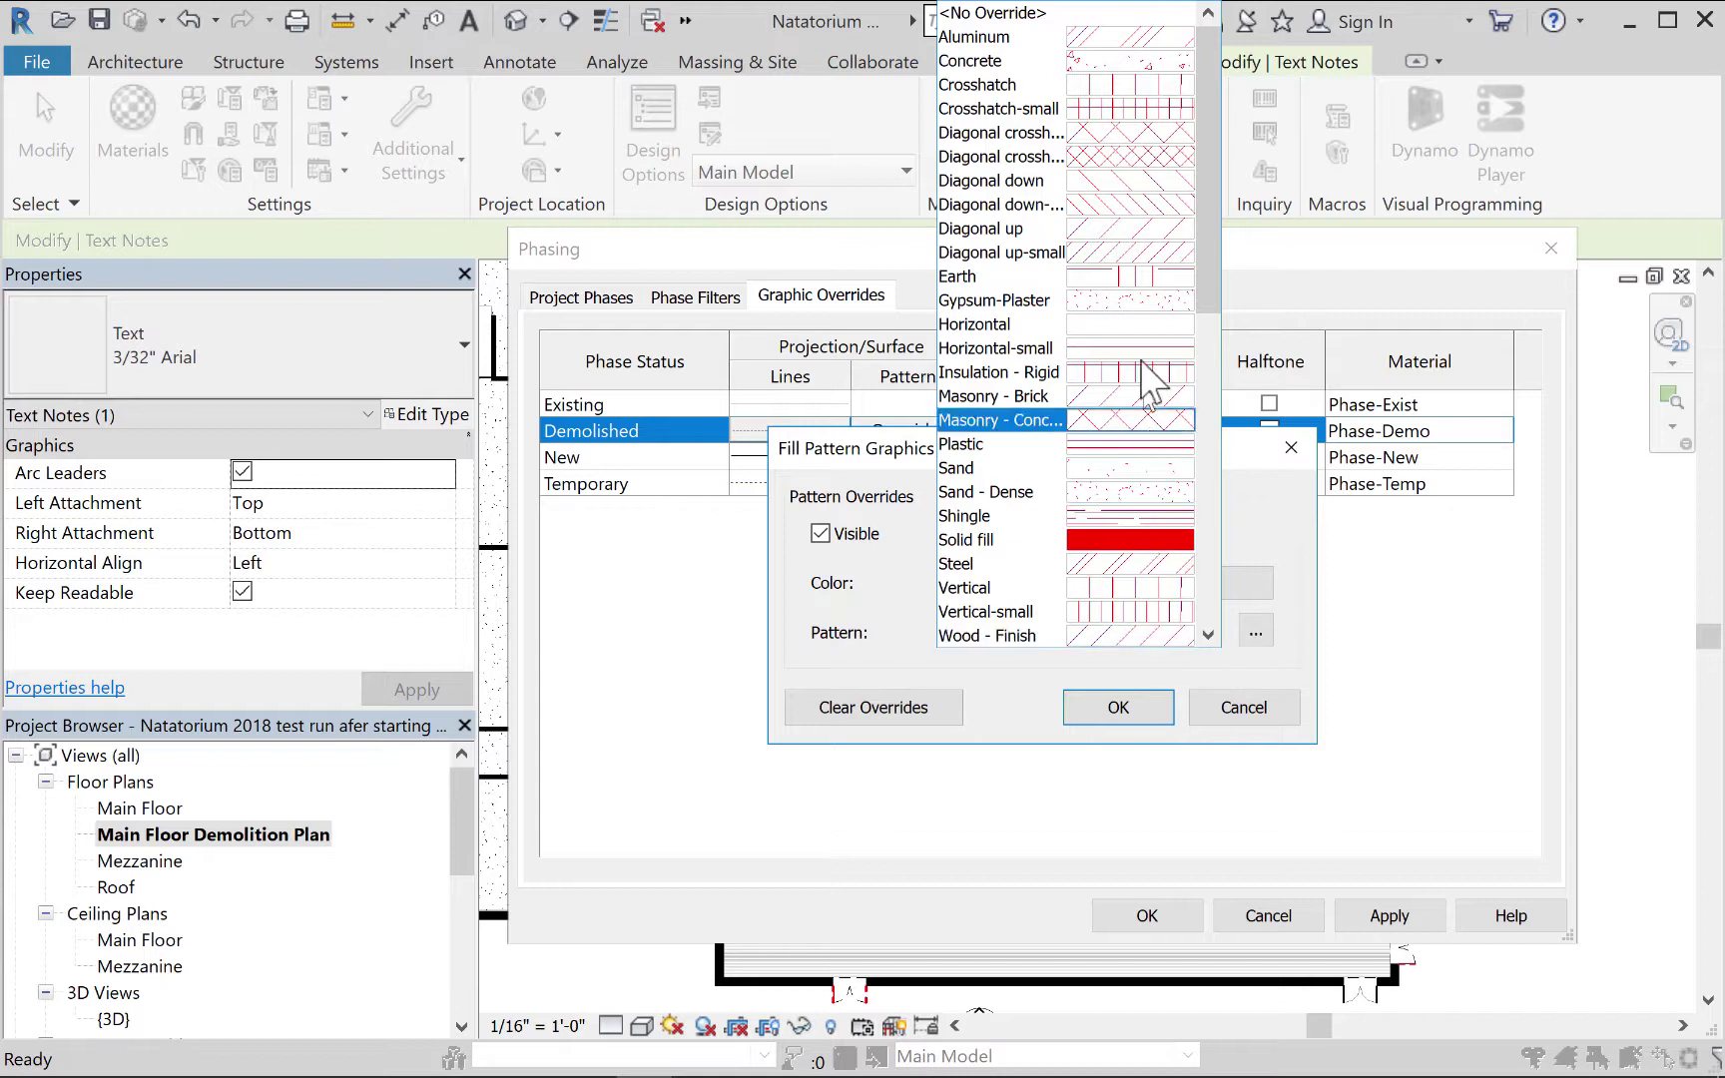
pyautogui.click(1143, 399)
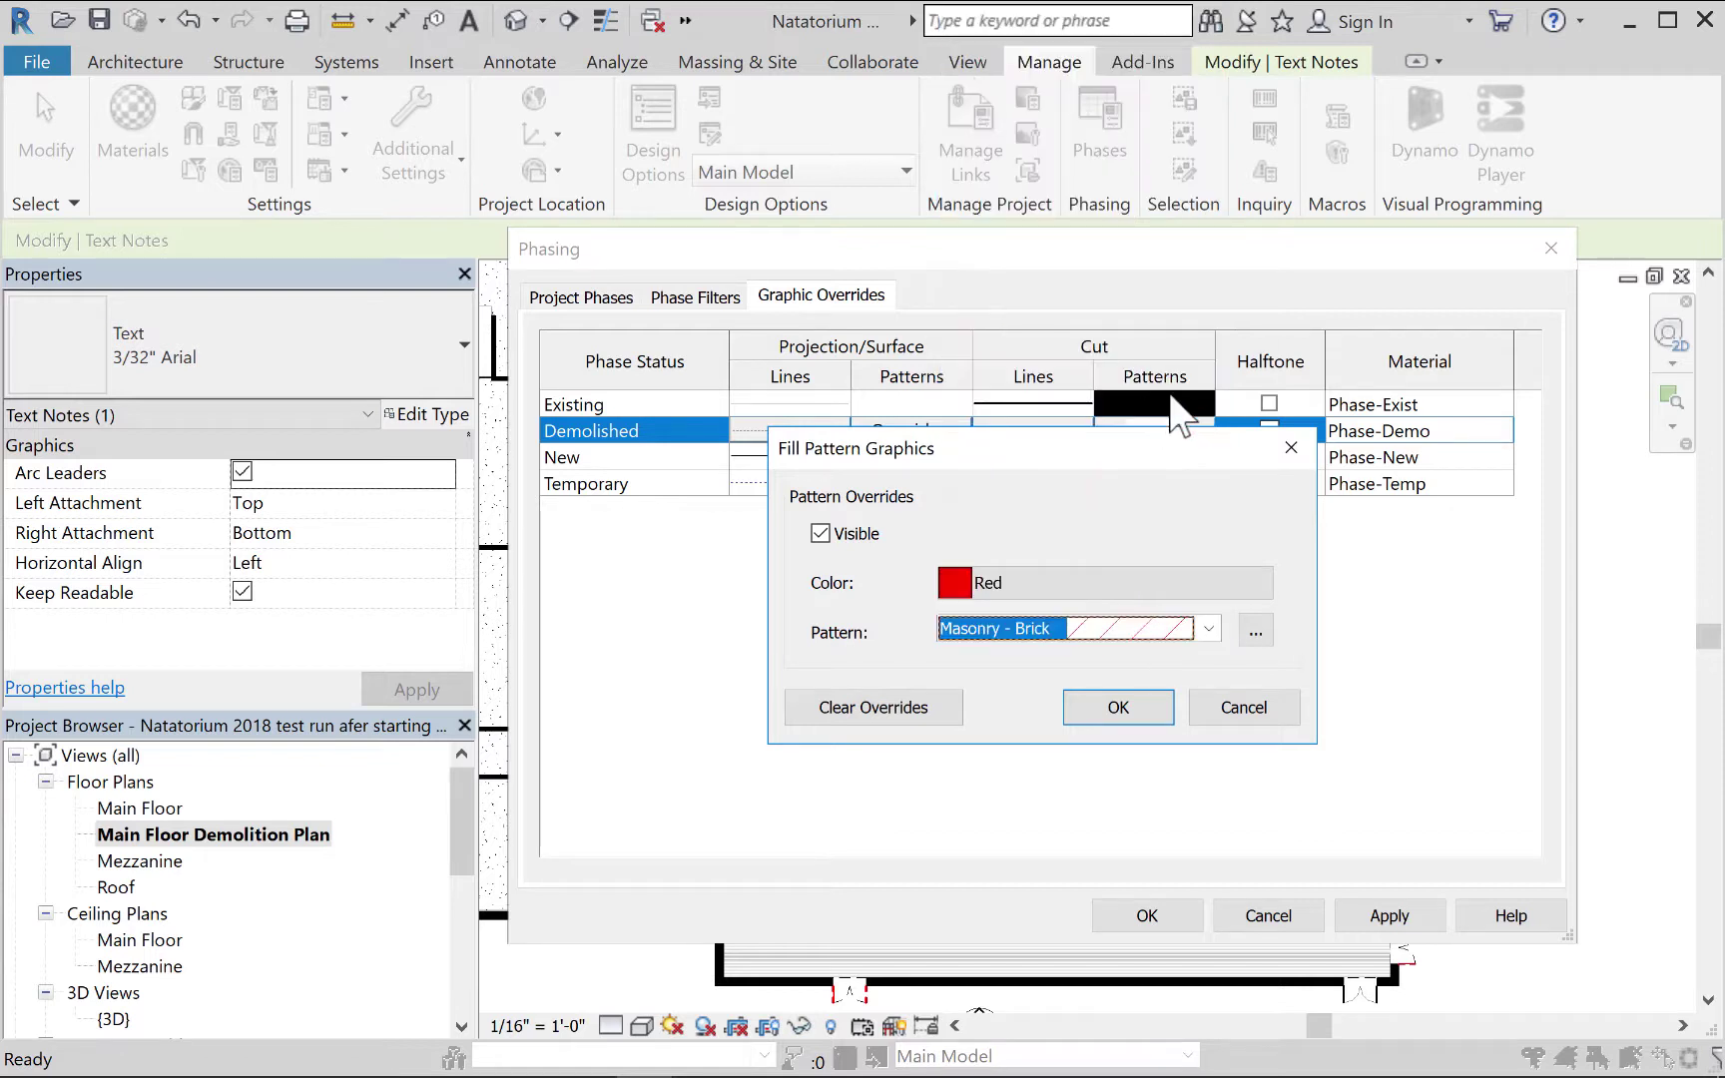
pyautogui.click(1108, 711)
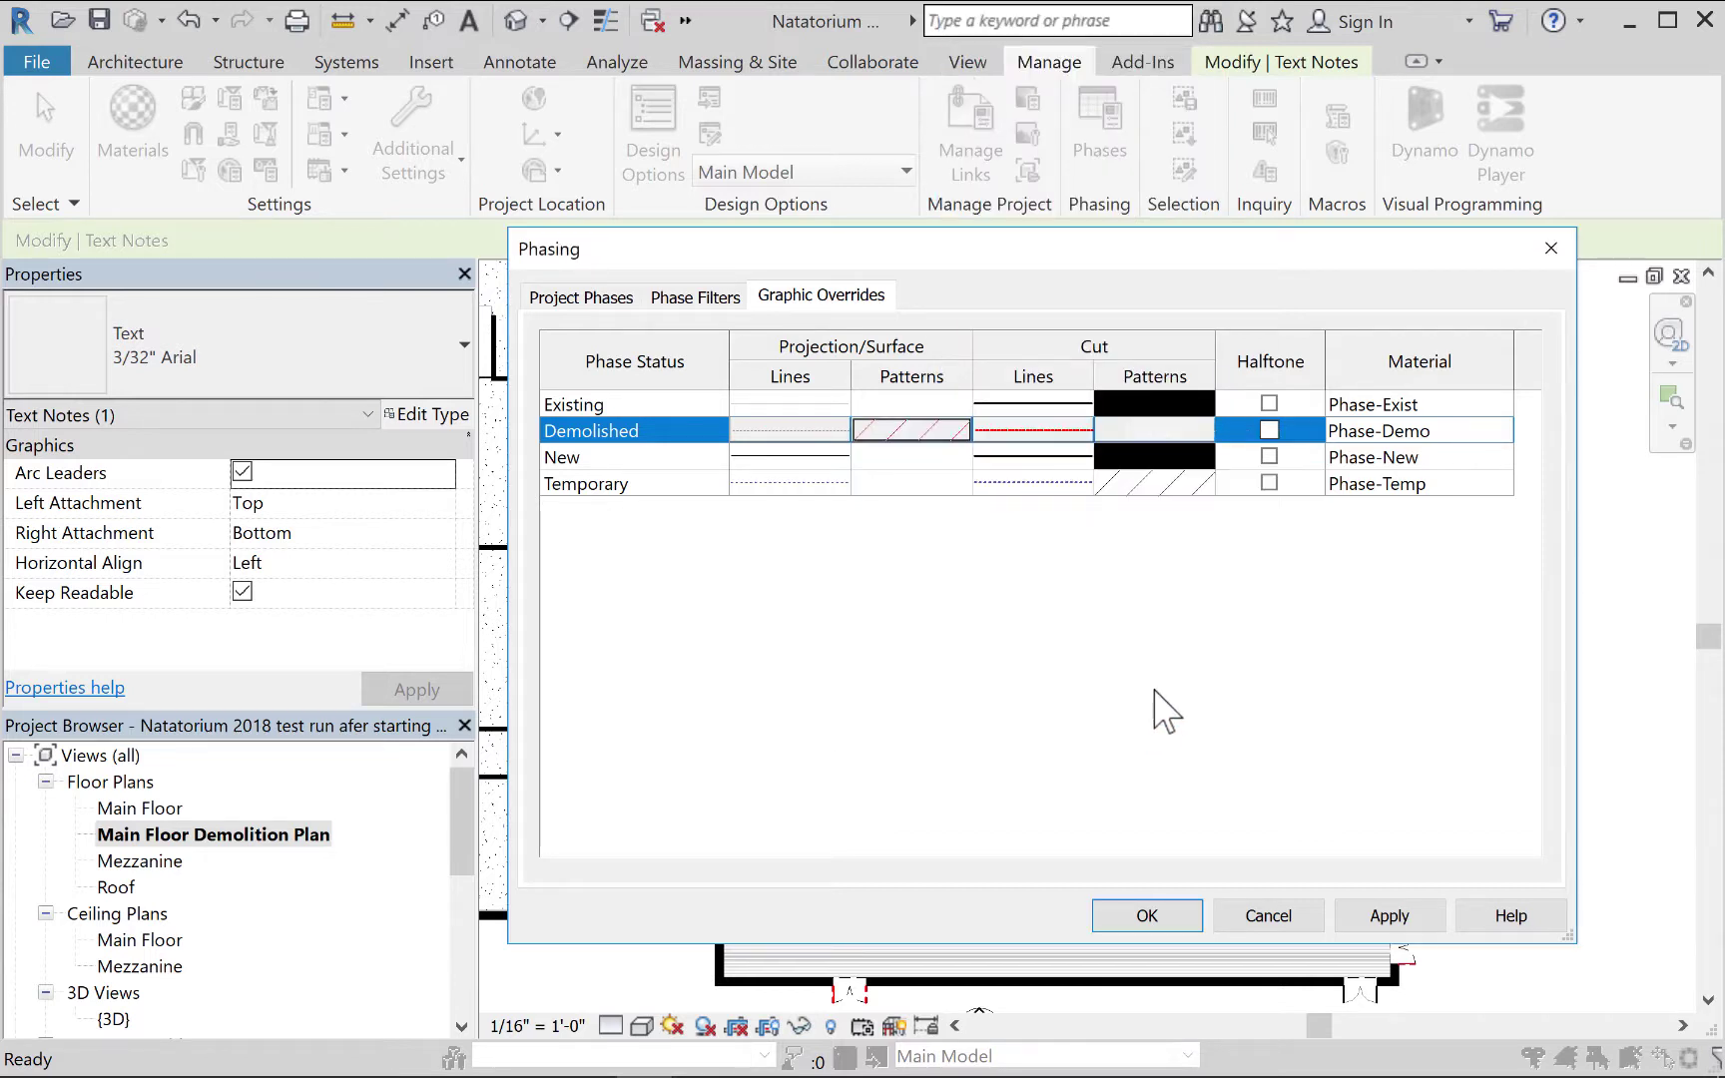
pyautogui.click(1383, 916)
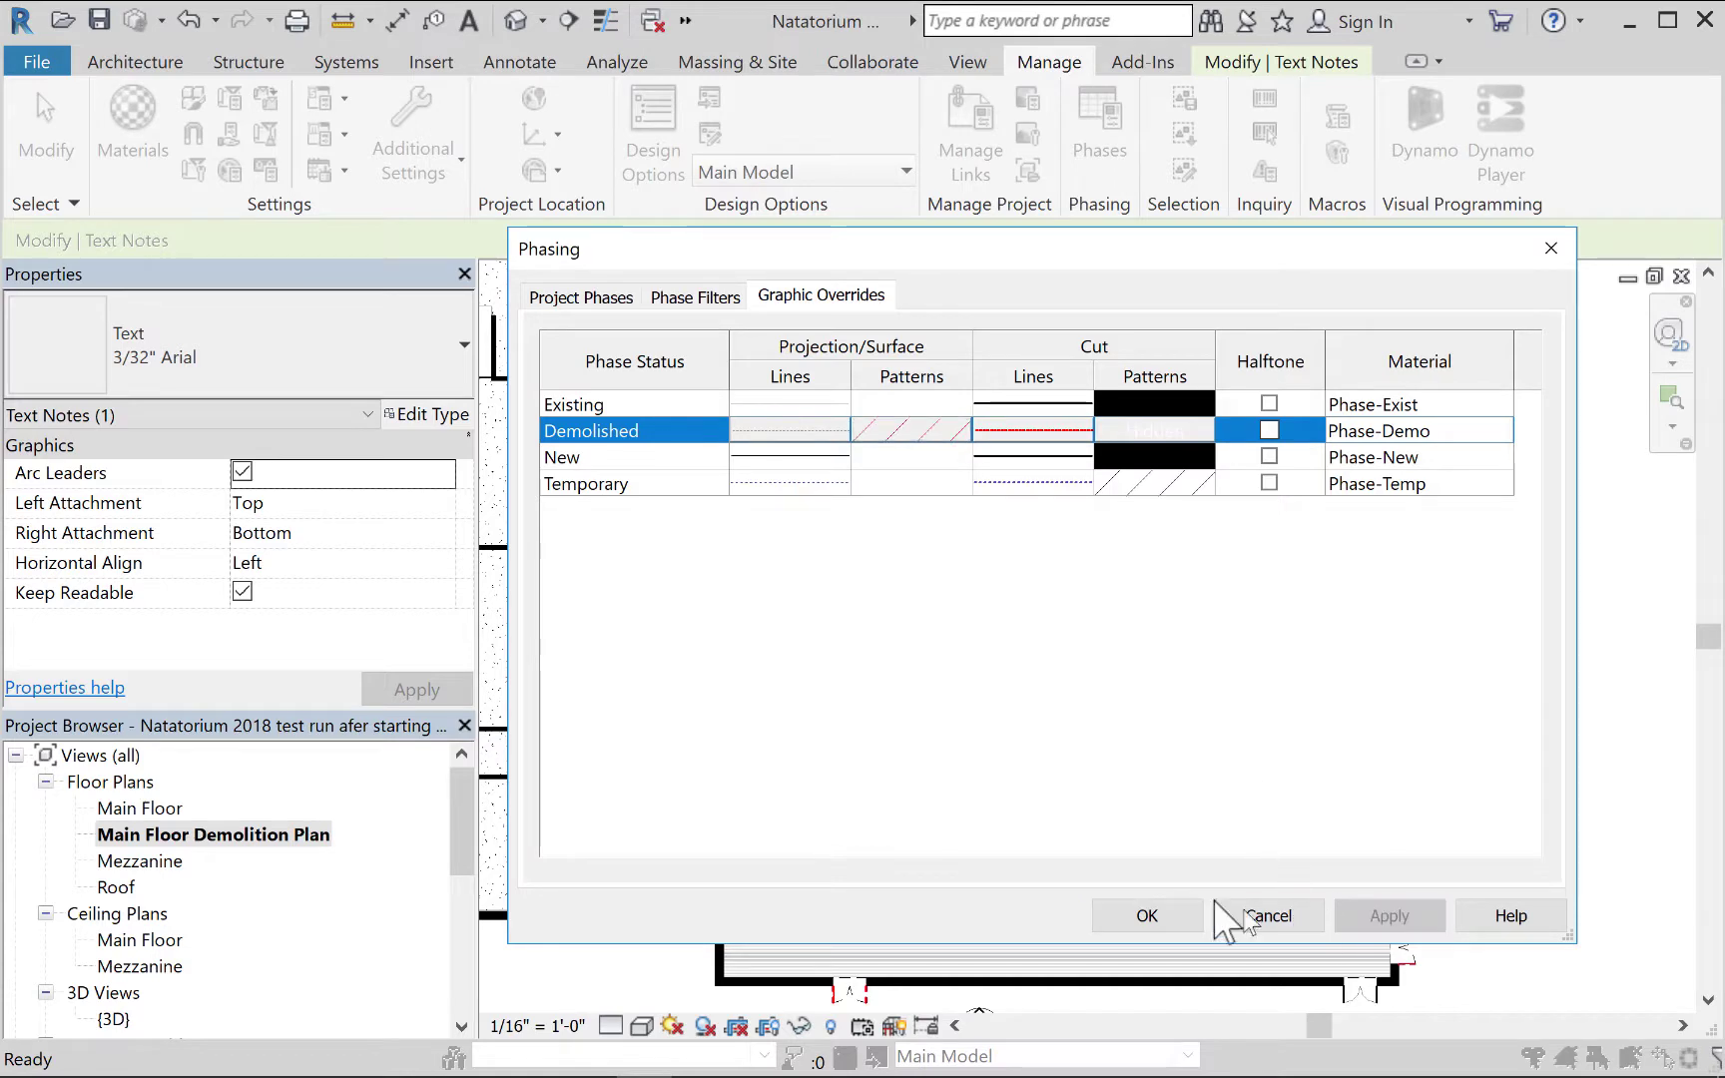
pyautogui.click(1150, 920)
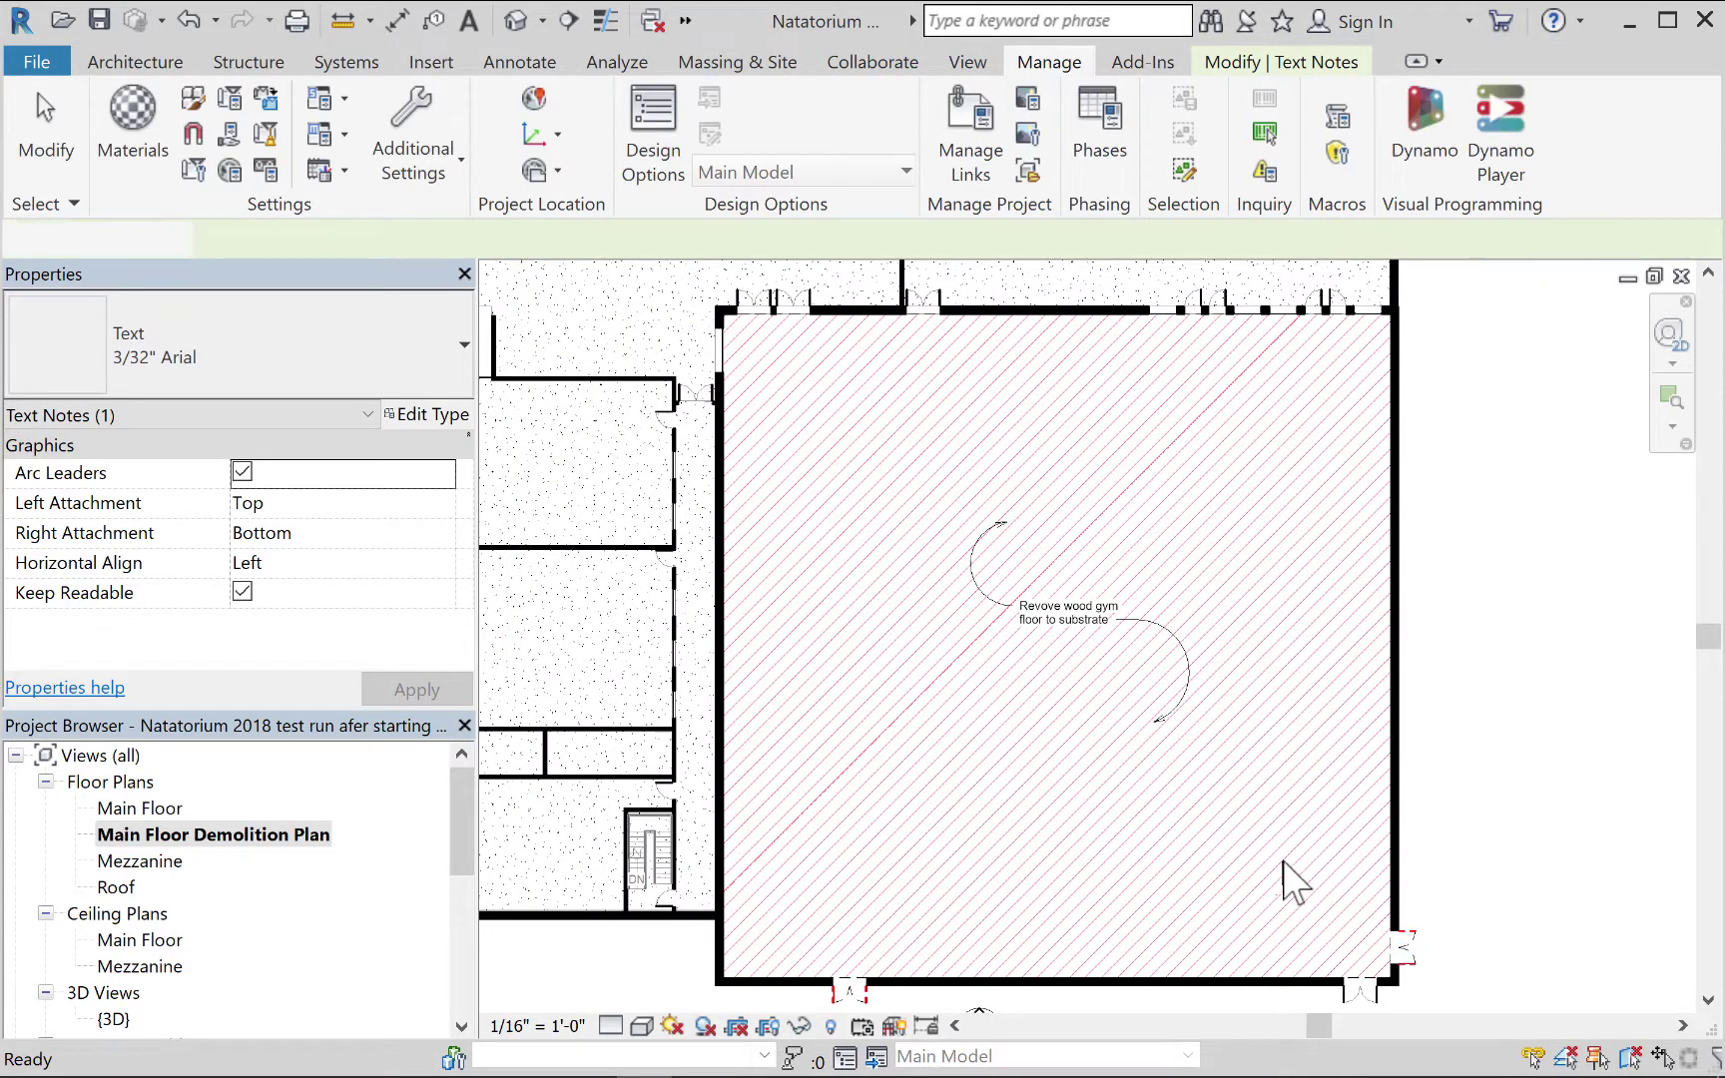
pyautogui.click(1492, 635)
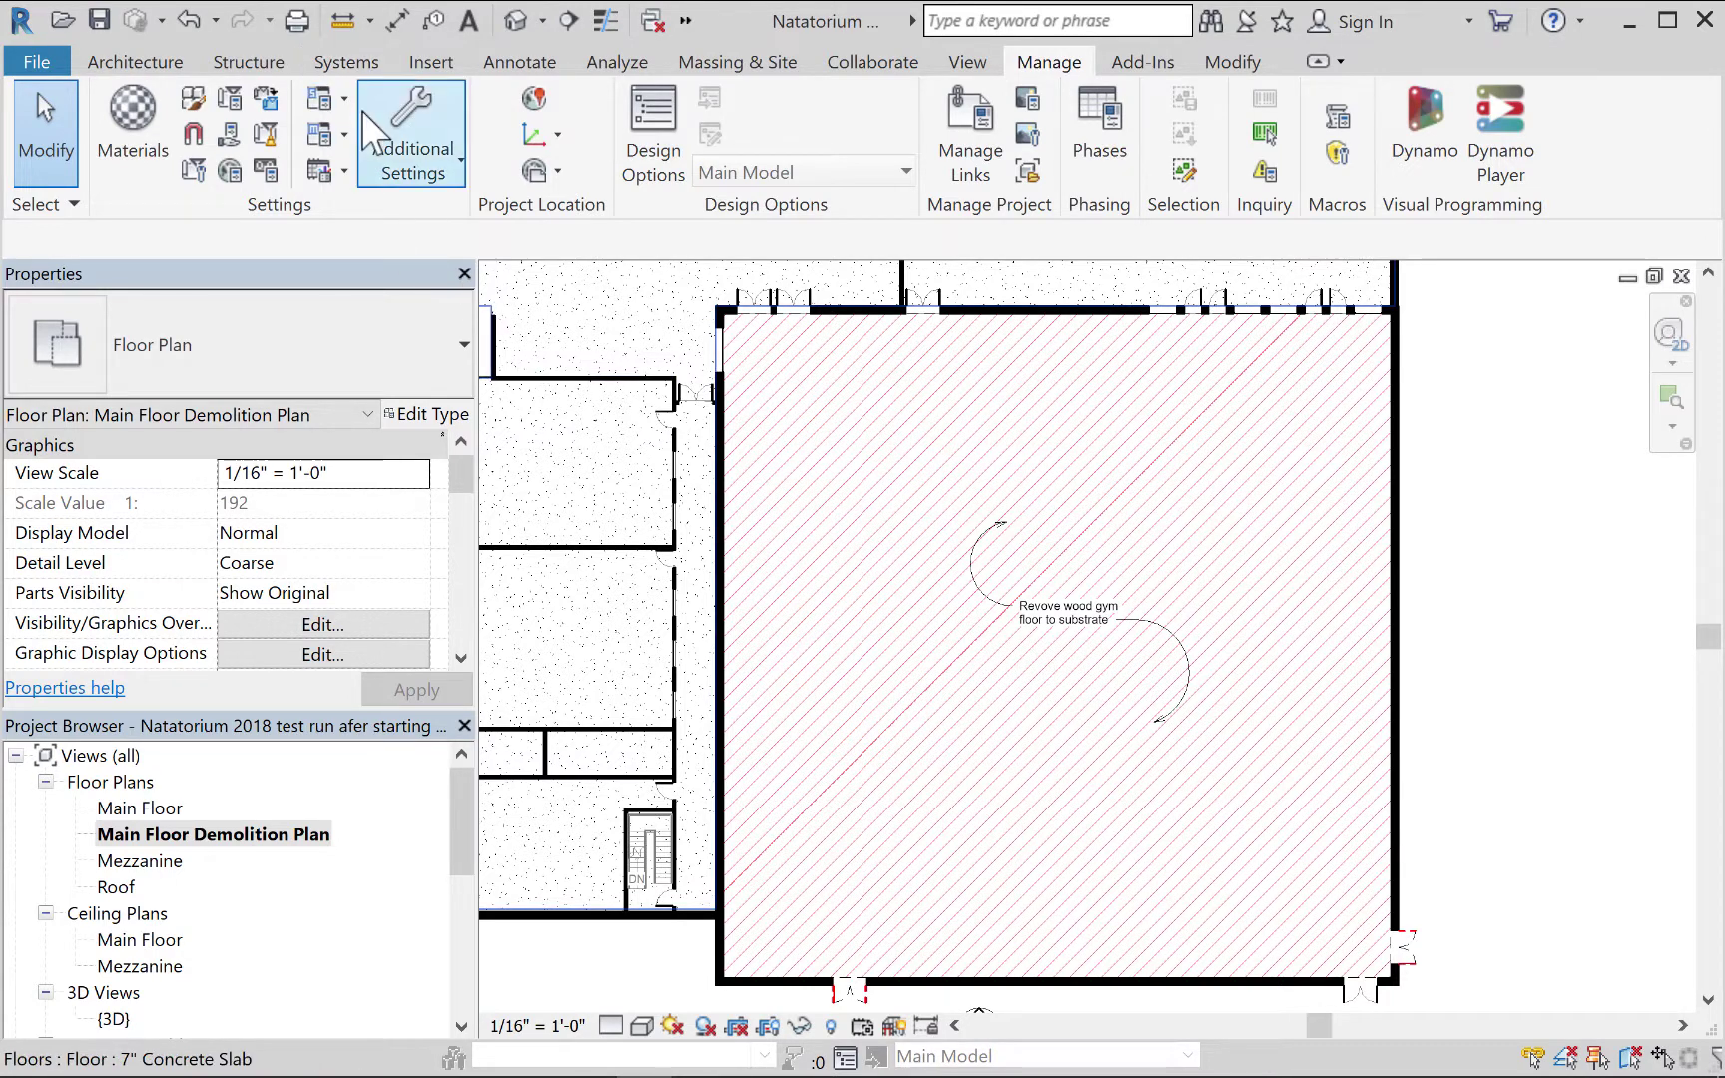
# Place an interior elevation marker in the gym above the floor demolition note, facing the wall at the plan's upper edge.
pyautogui.click(967, 62)
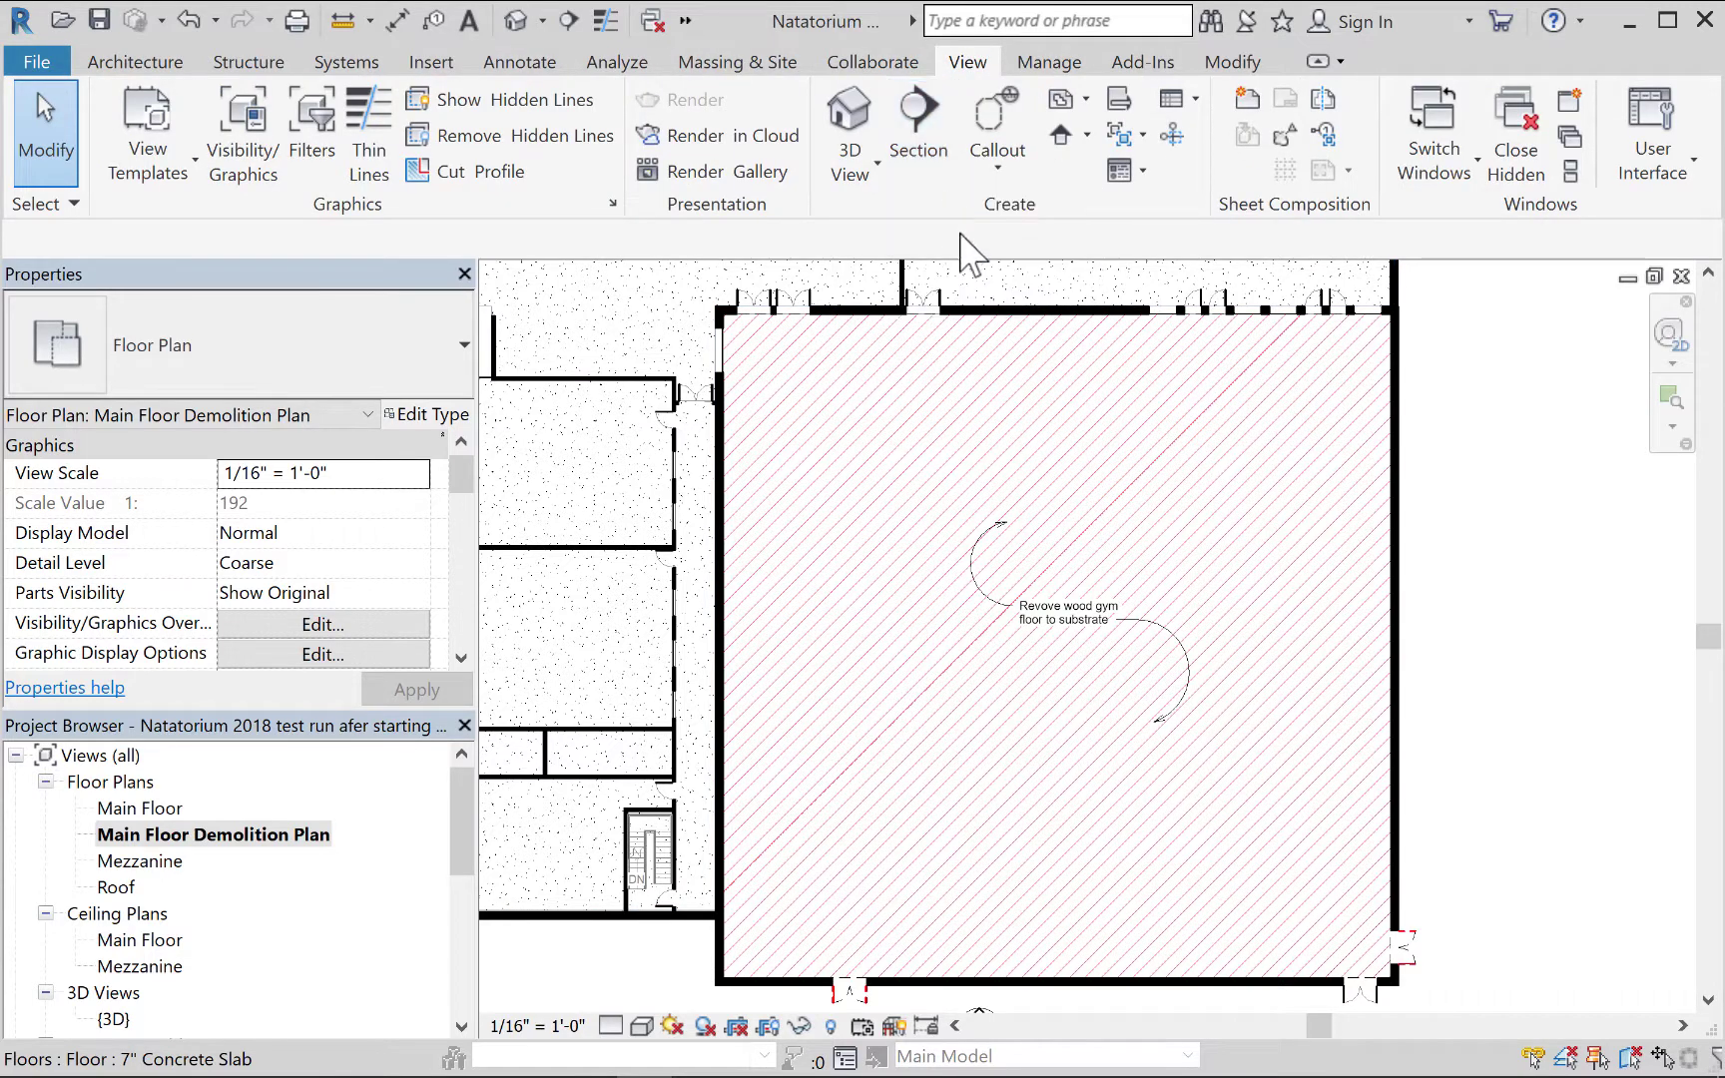
pyautogui.click(1087, 136)
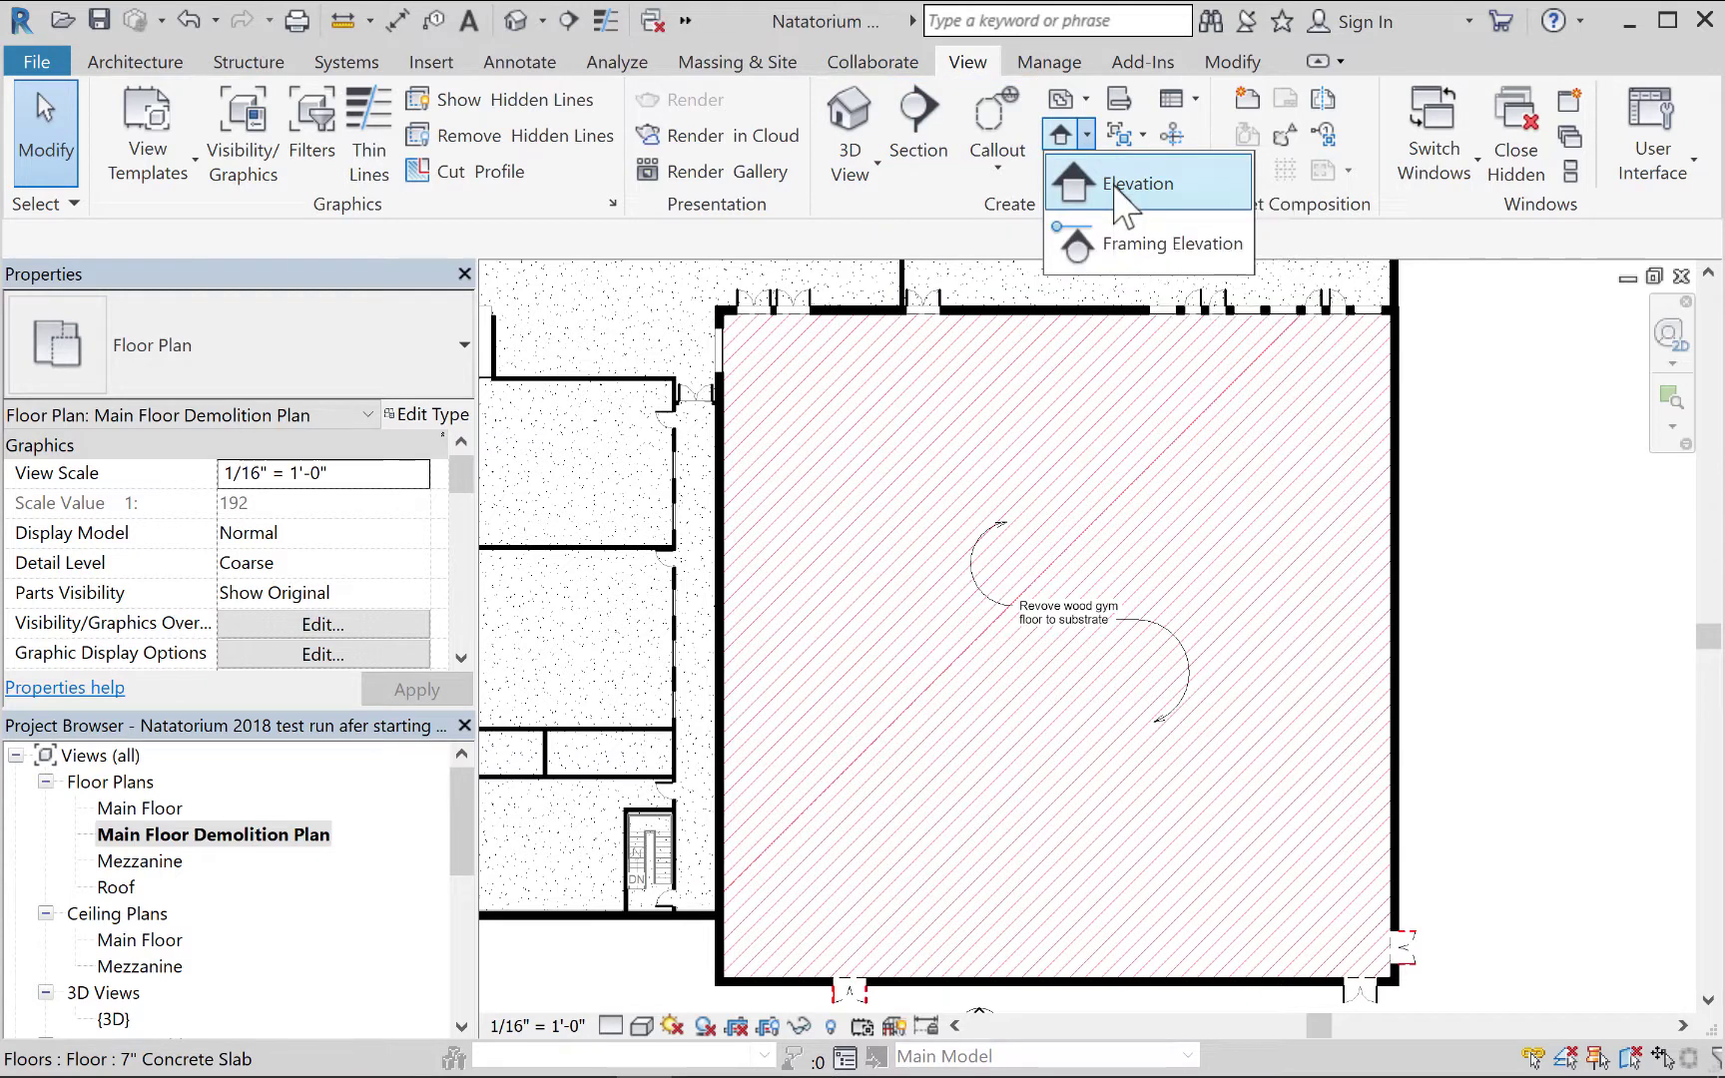
pyautogui.click(1118, 188)
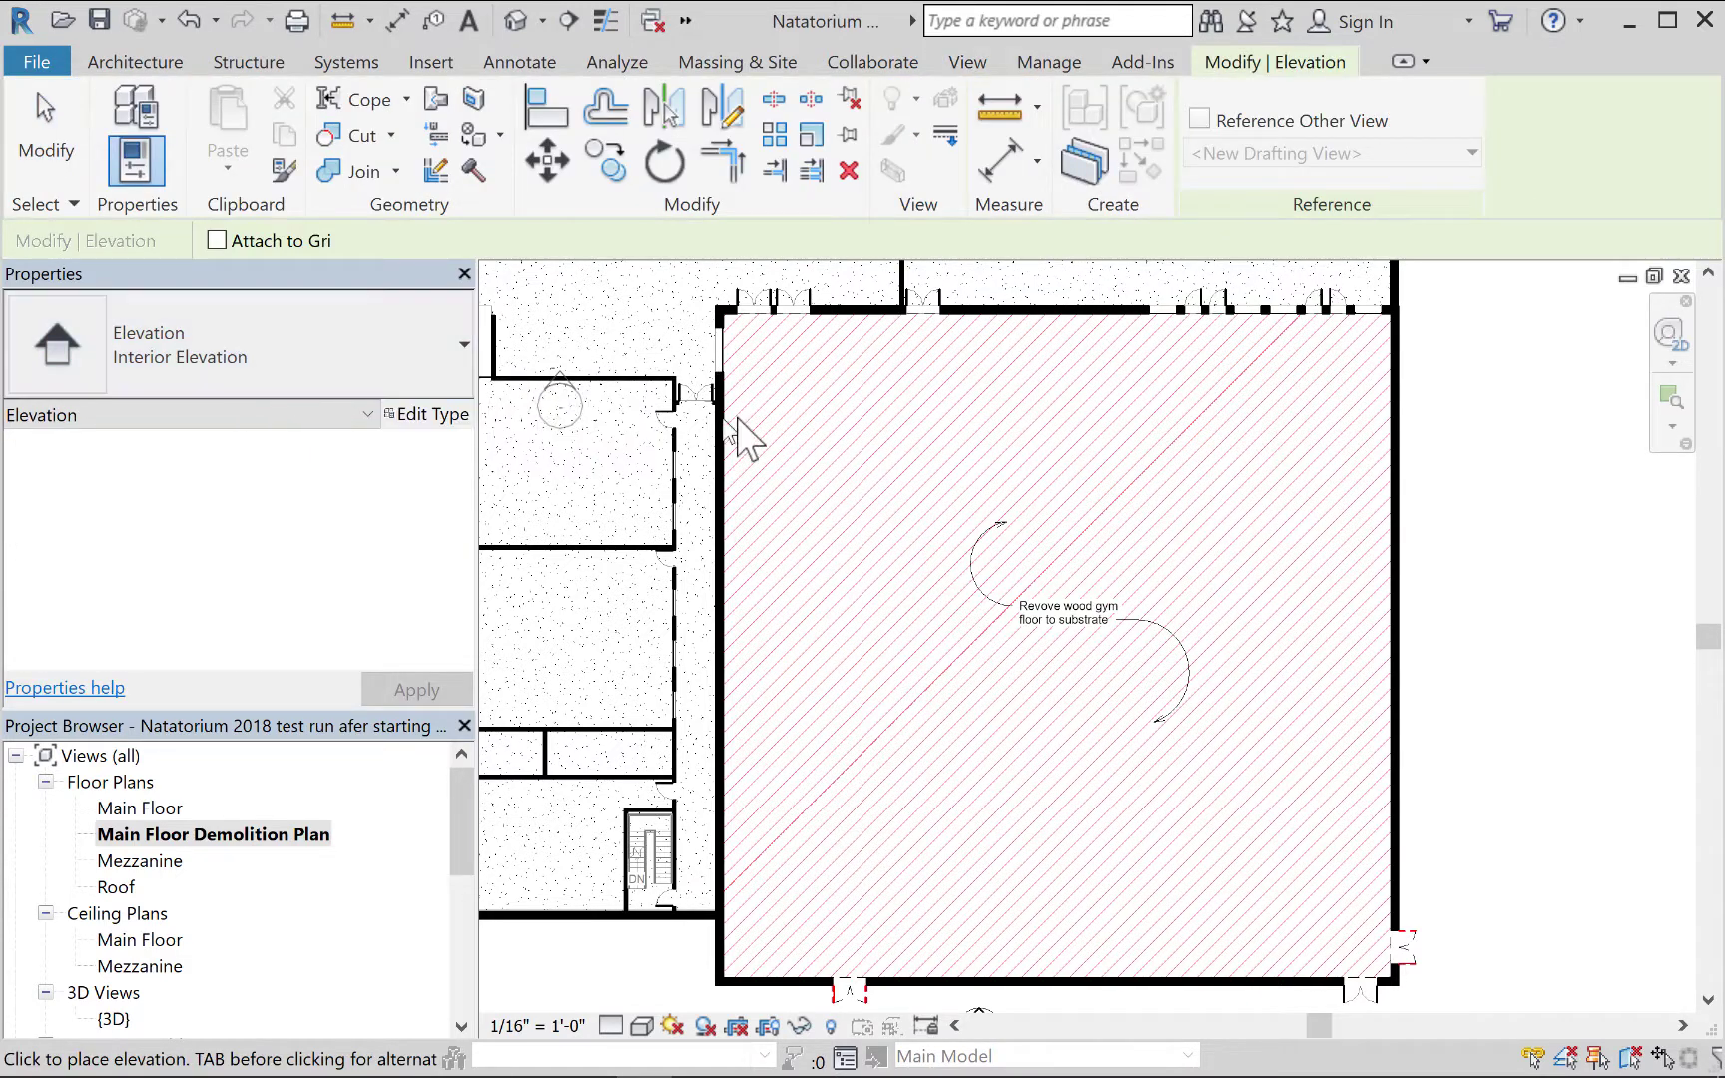
pyautogui.click(1058, 472)
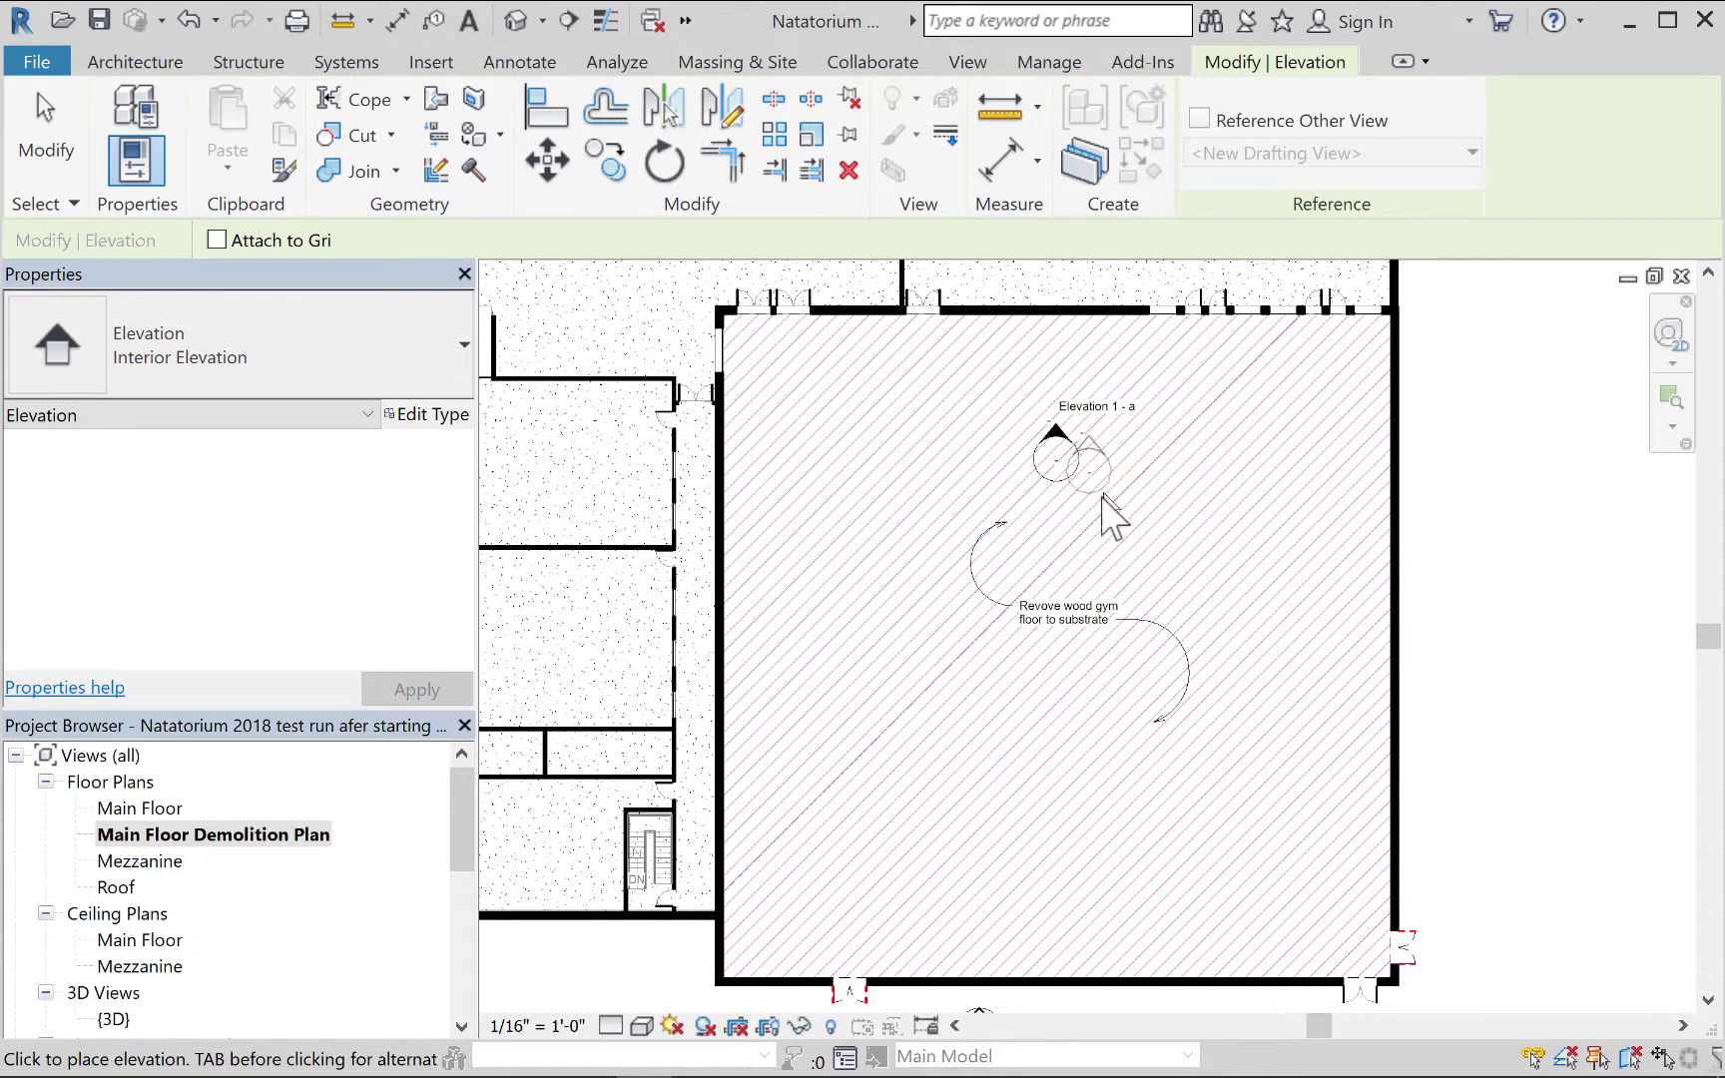
pyautogui.click(47, 150)
# Extend the left end of the new elevation's extent line to the gym's left wall.
pyautogui.click(1056, 437)
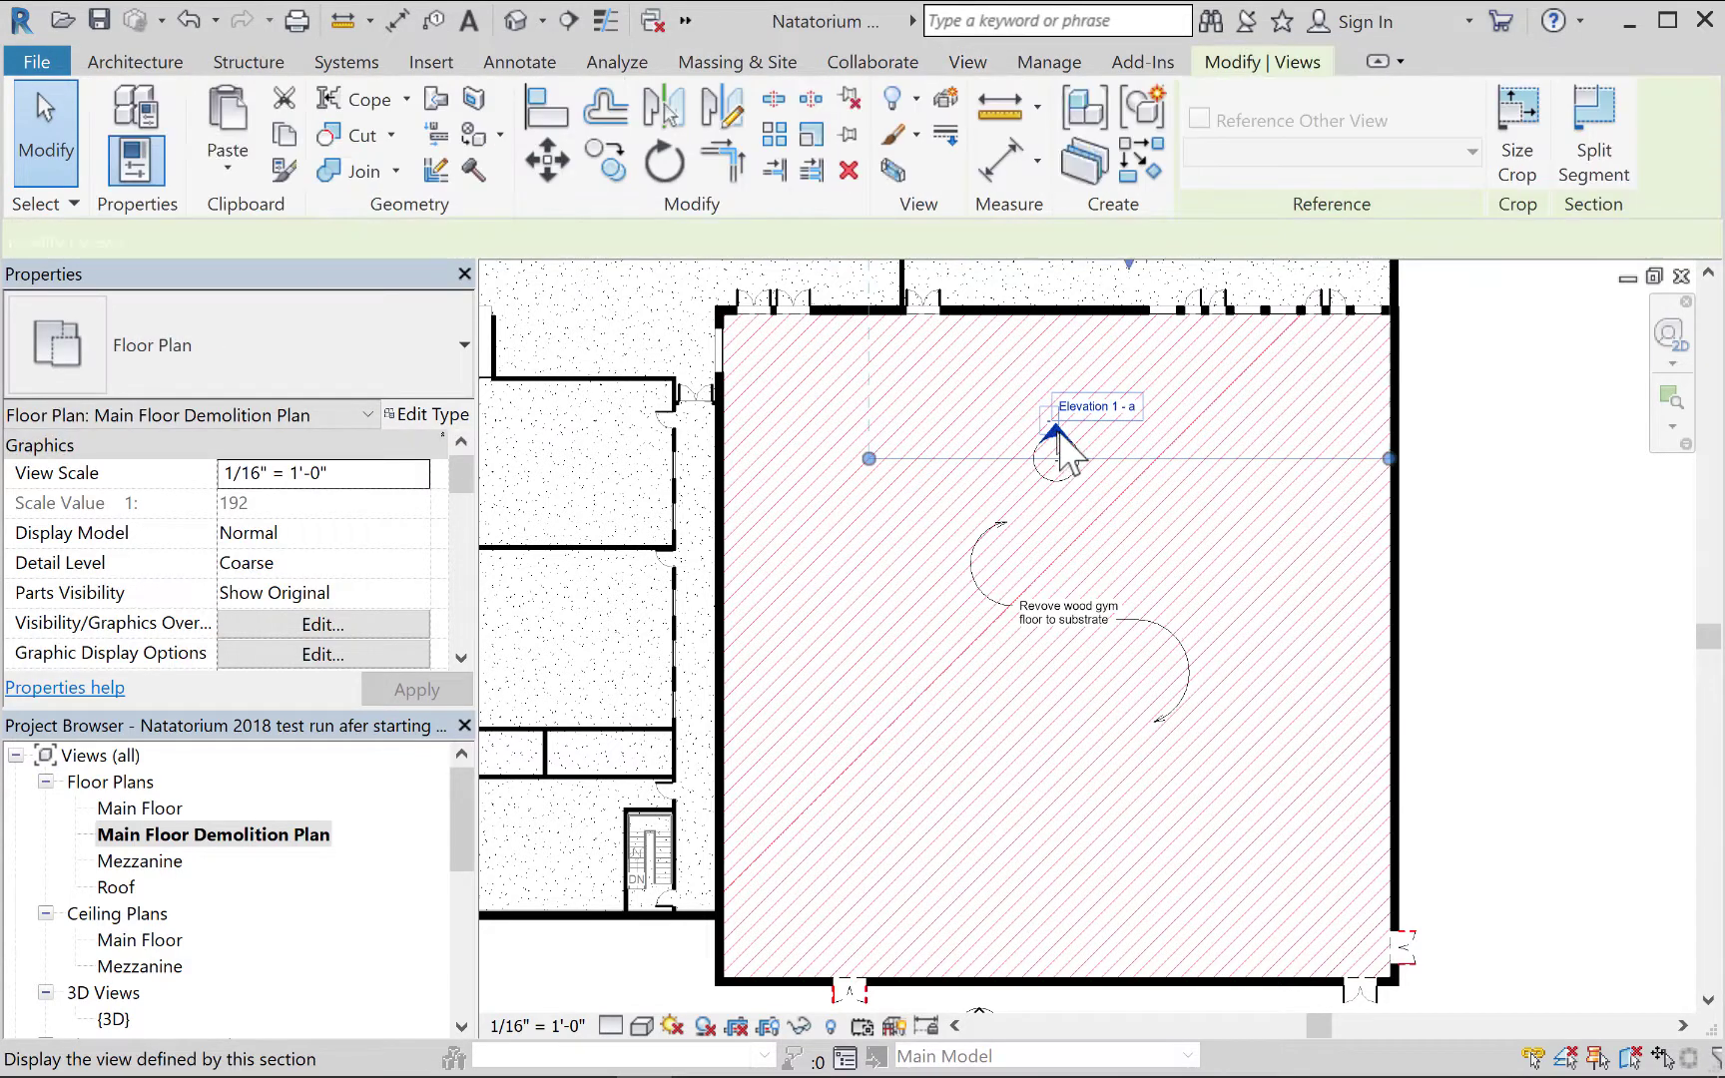
pyautogui.click(1058, 447)
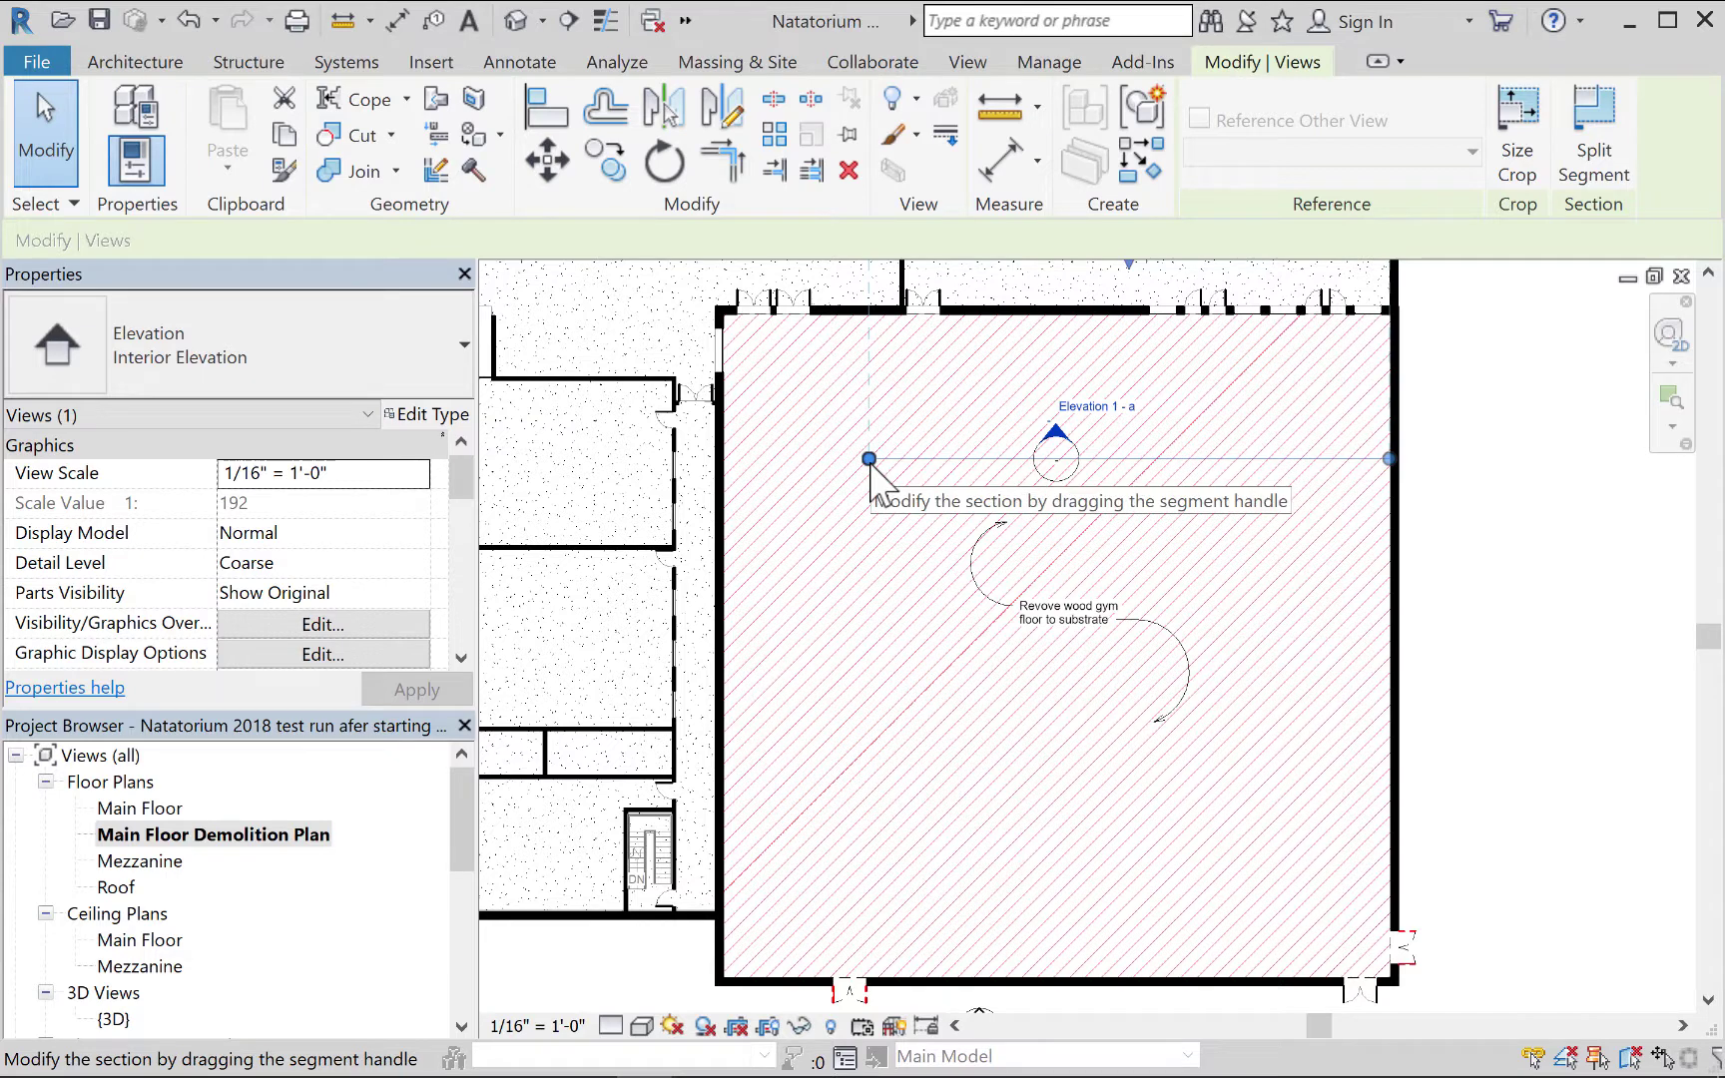
pyautogui.moveTo(869, 459); pyautogui.dragTo(723, 458)
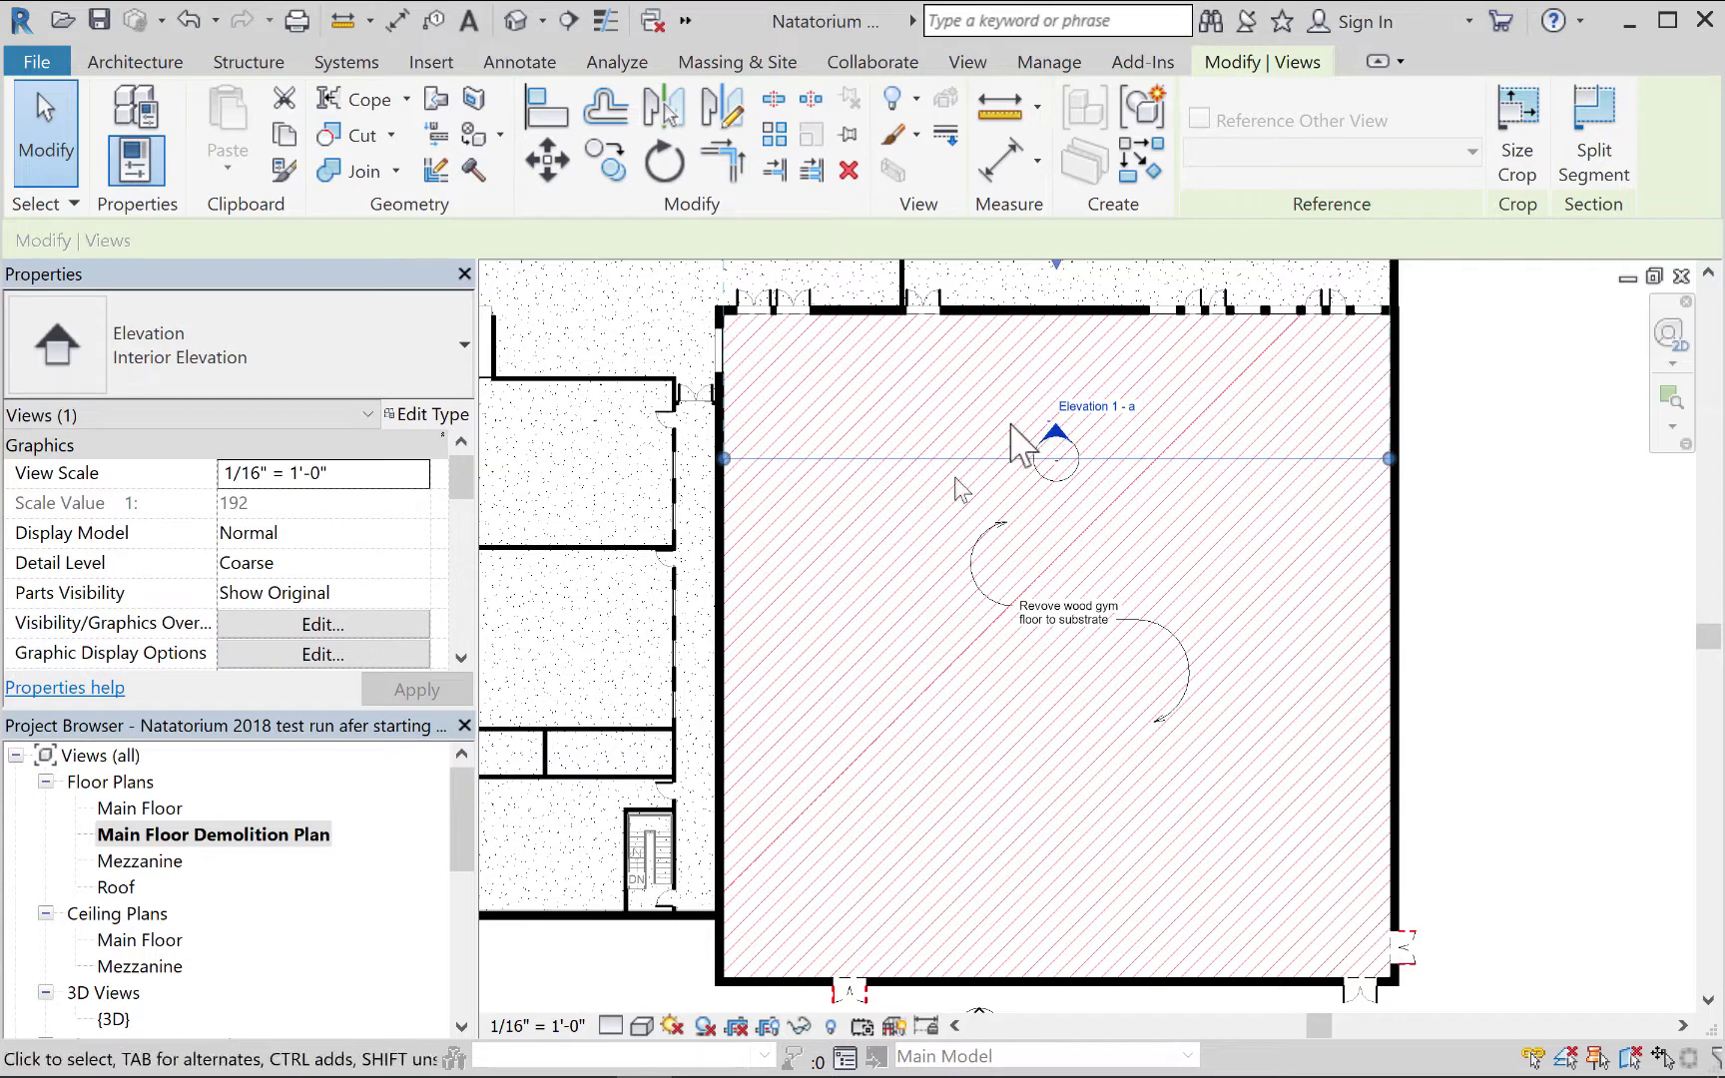
pyautogui.moveTo(1178, 399)
pyautogui.mouseDown(button='middle')
pyautogui.moveTo(1224, 504)
pyautogui.moveTo(1224, 558)
pyautogui.mouseUp(button='middle')
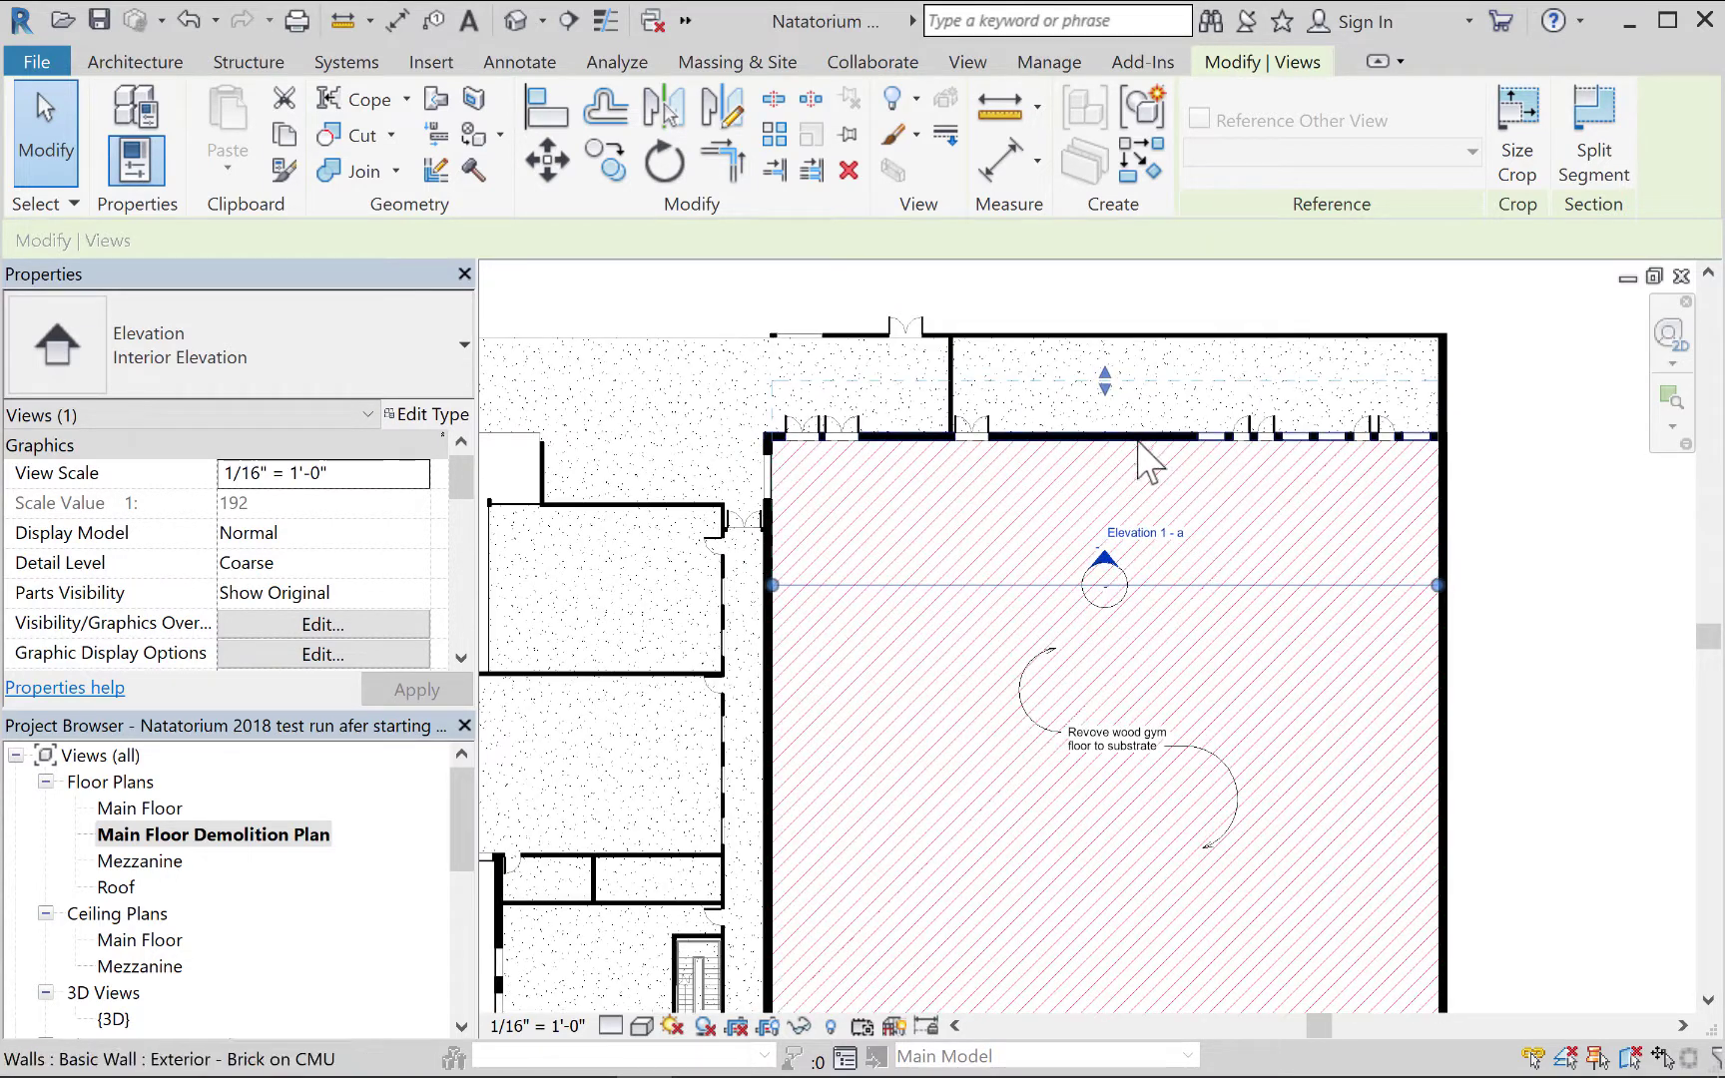
# Open the new gym elevation view and lower the crop region's upper edge to the Roof level line.
pyautogui.doubleClick(1105, 563)
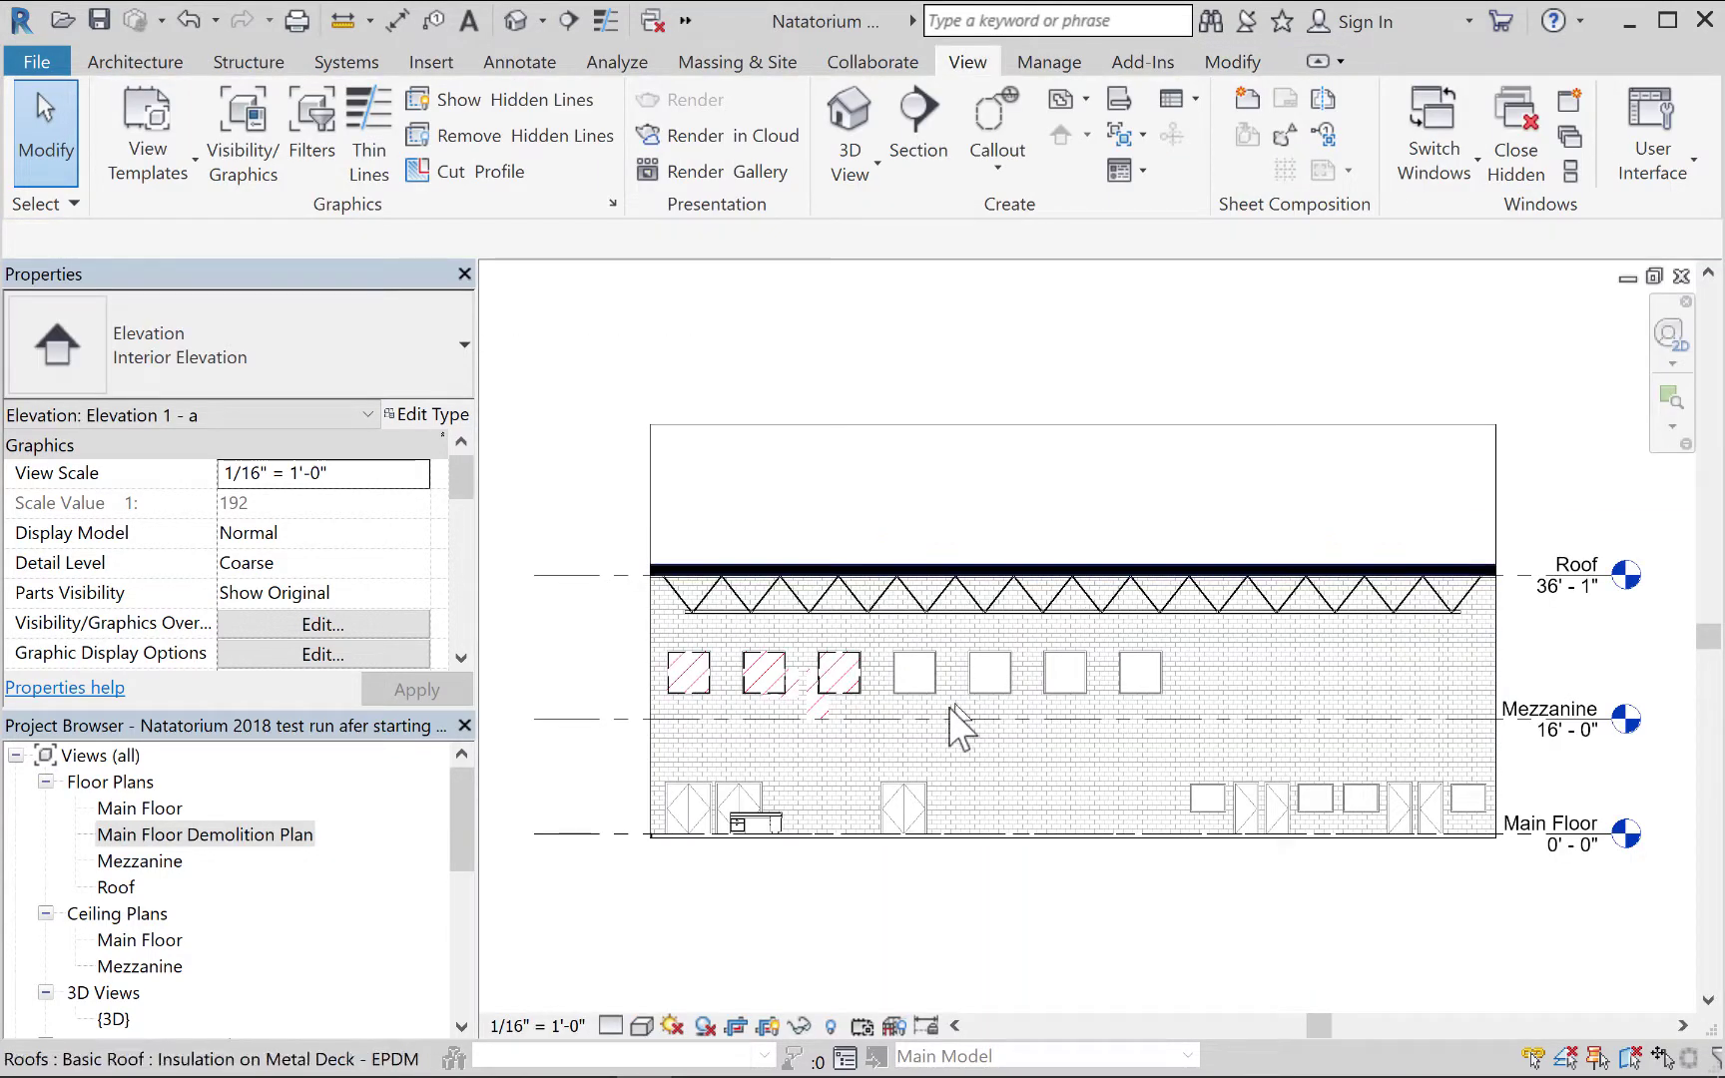
pyautogui.scroll(2, 758, 777)
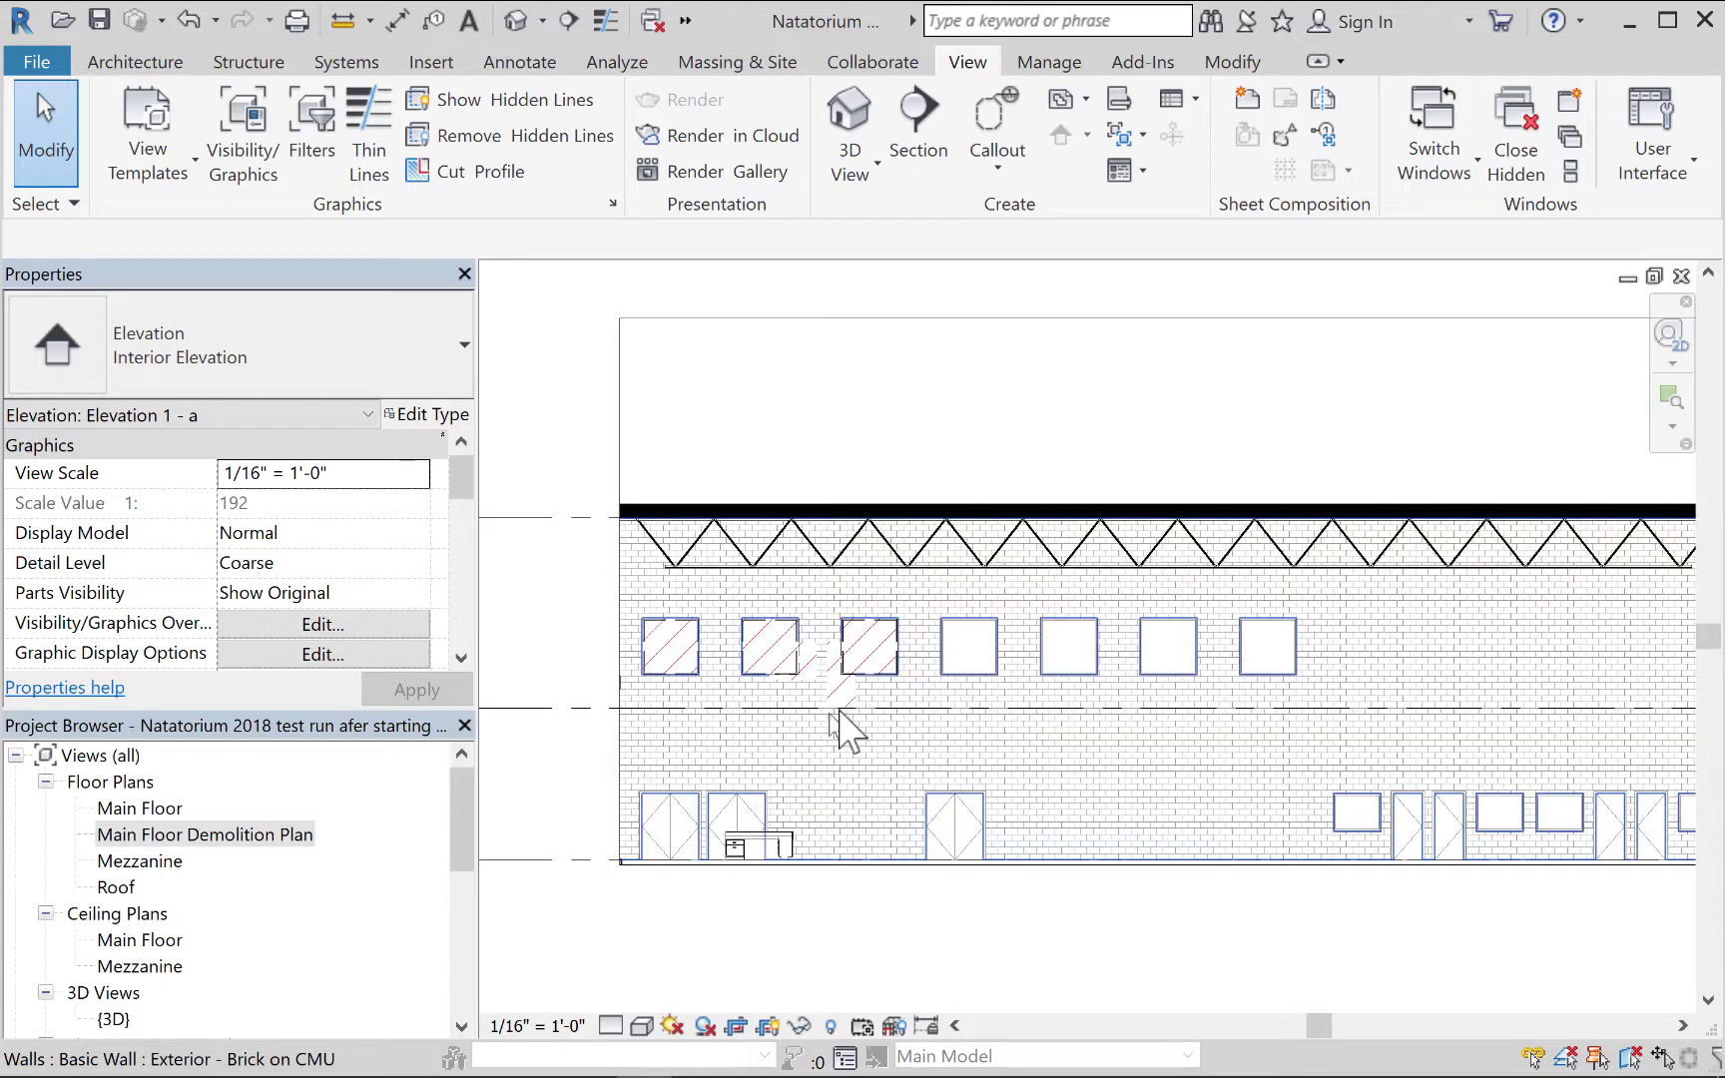
pyautogui.scroll(-1, 843, 723)
pyautogui.click(1111, 370)
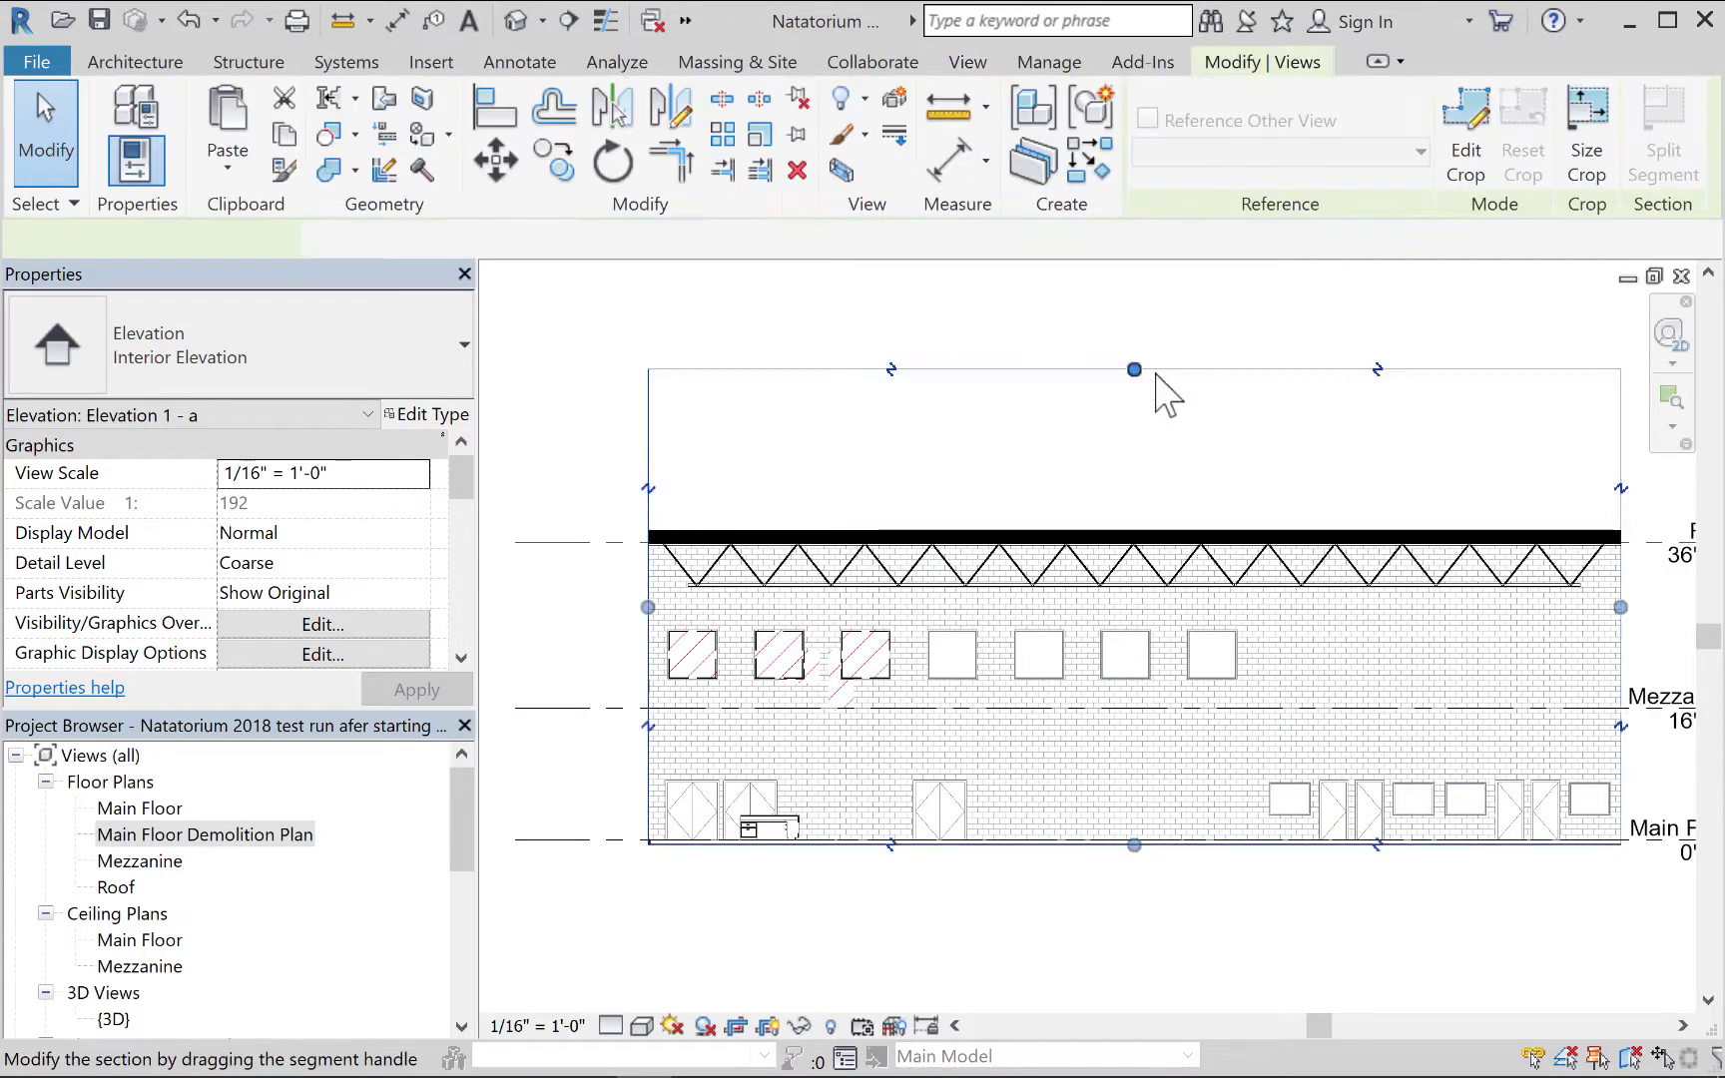
pyautogui.moveTo(1134, 370); pyautogui.dragTo(1135, 542)
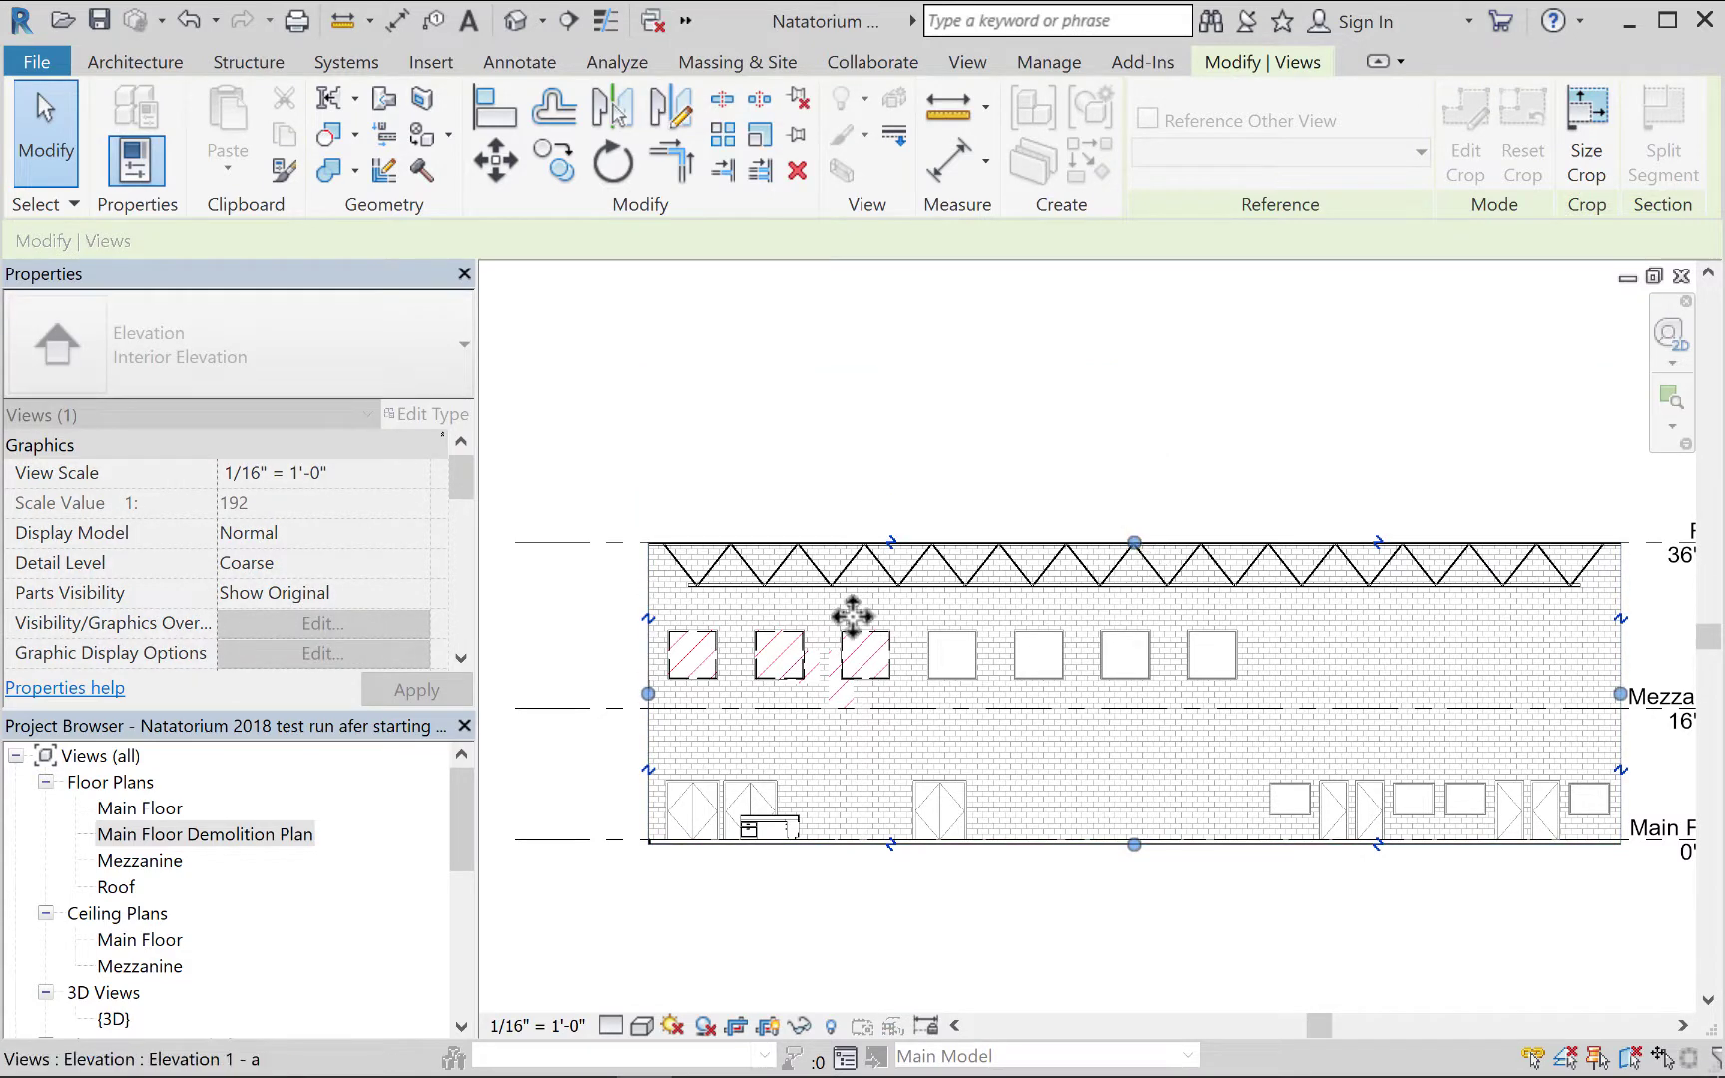
# Raise the lower edge of the elevation's crop region to the Main Floor level.
pyautogui.scroll(4, 1138, 847)
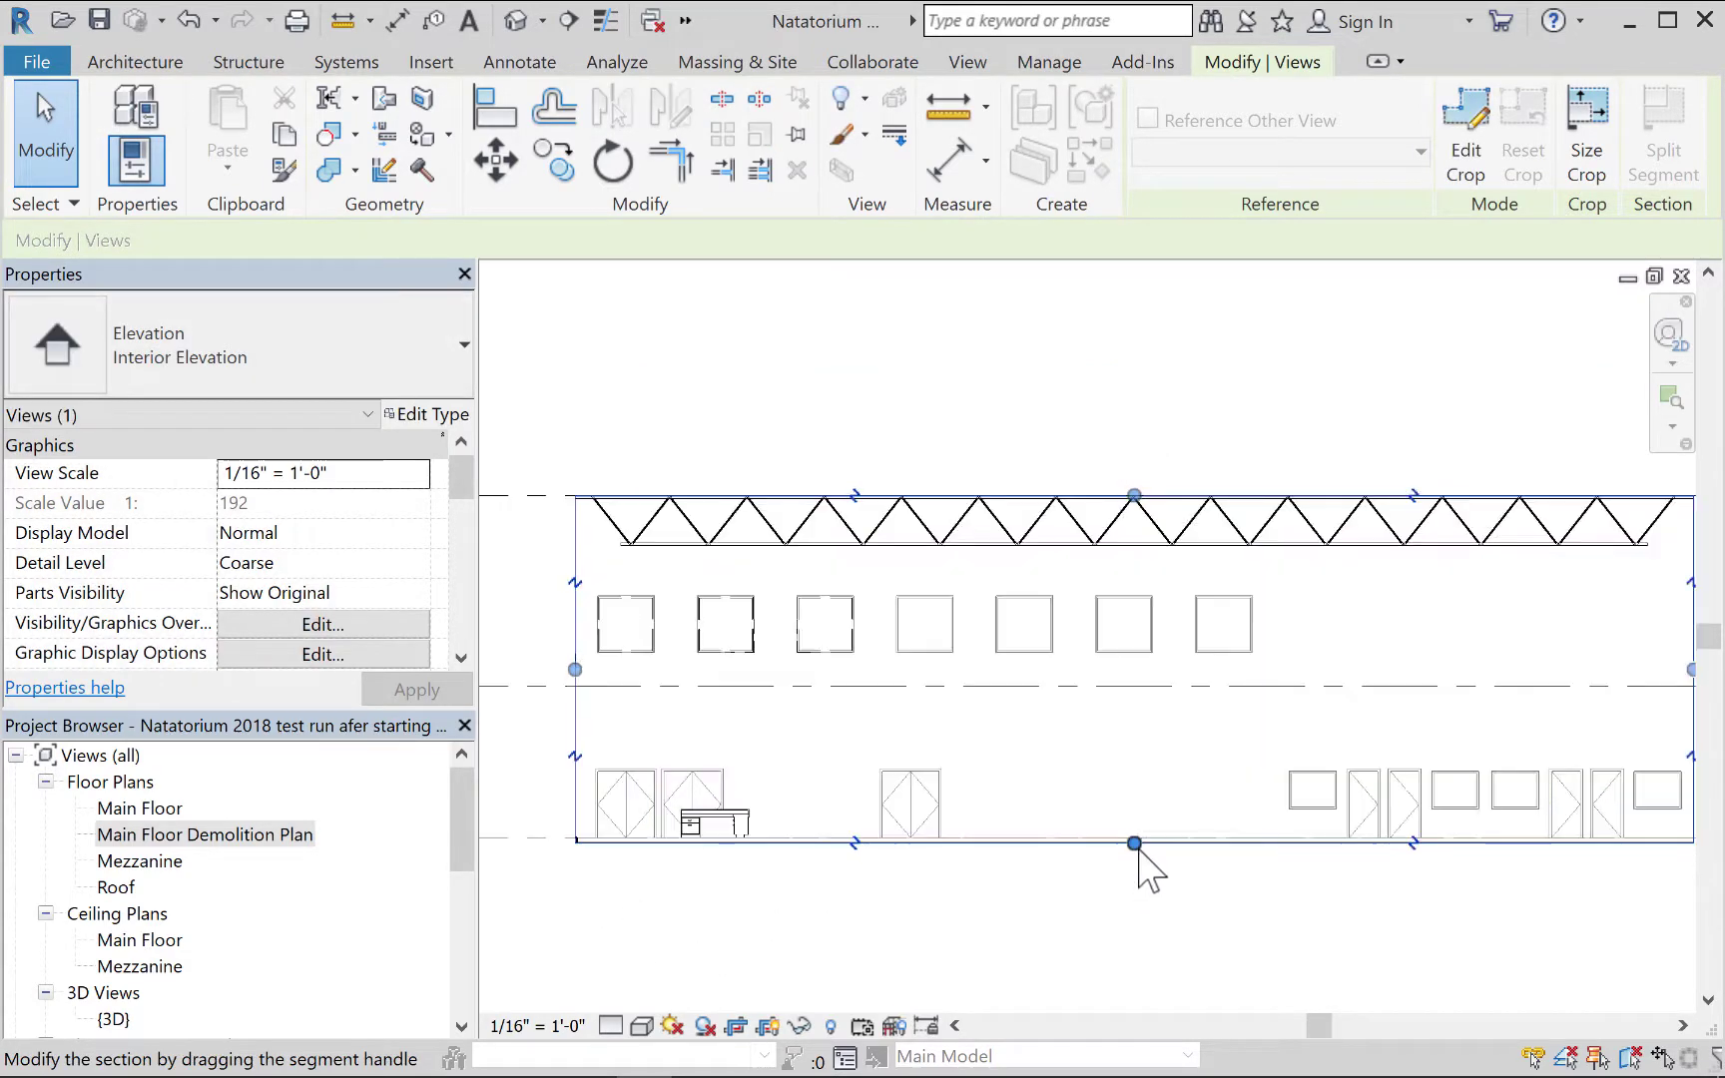
pyautogui.moveTo(1132, 841); pyautogui.dragTo(1128, 829)
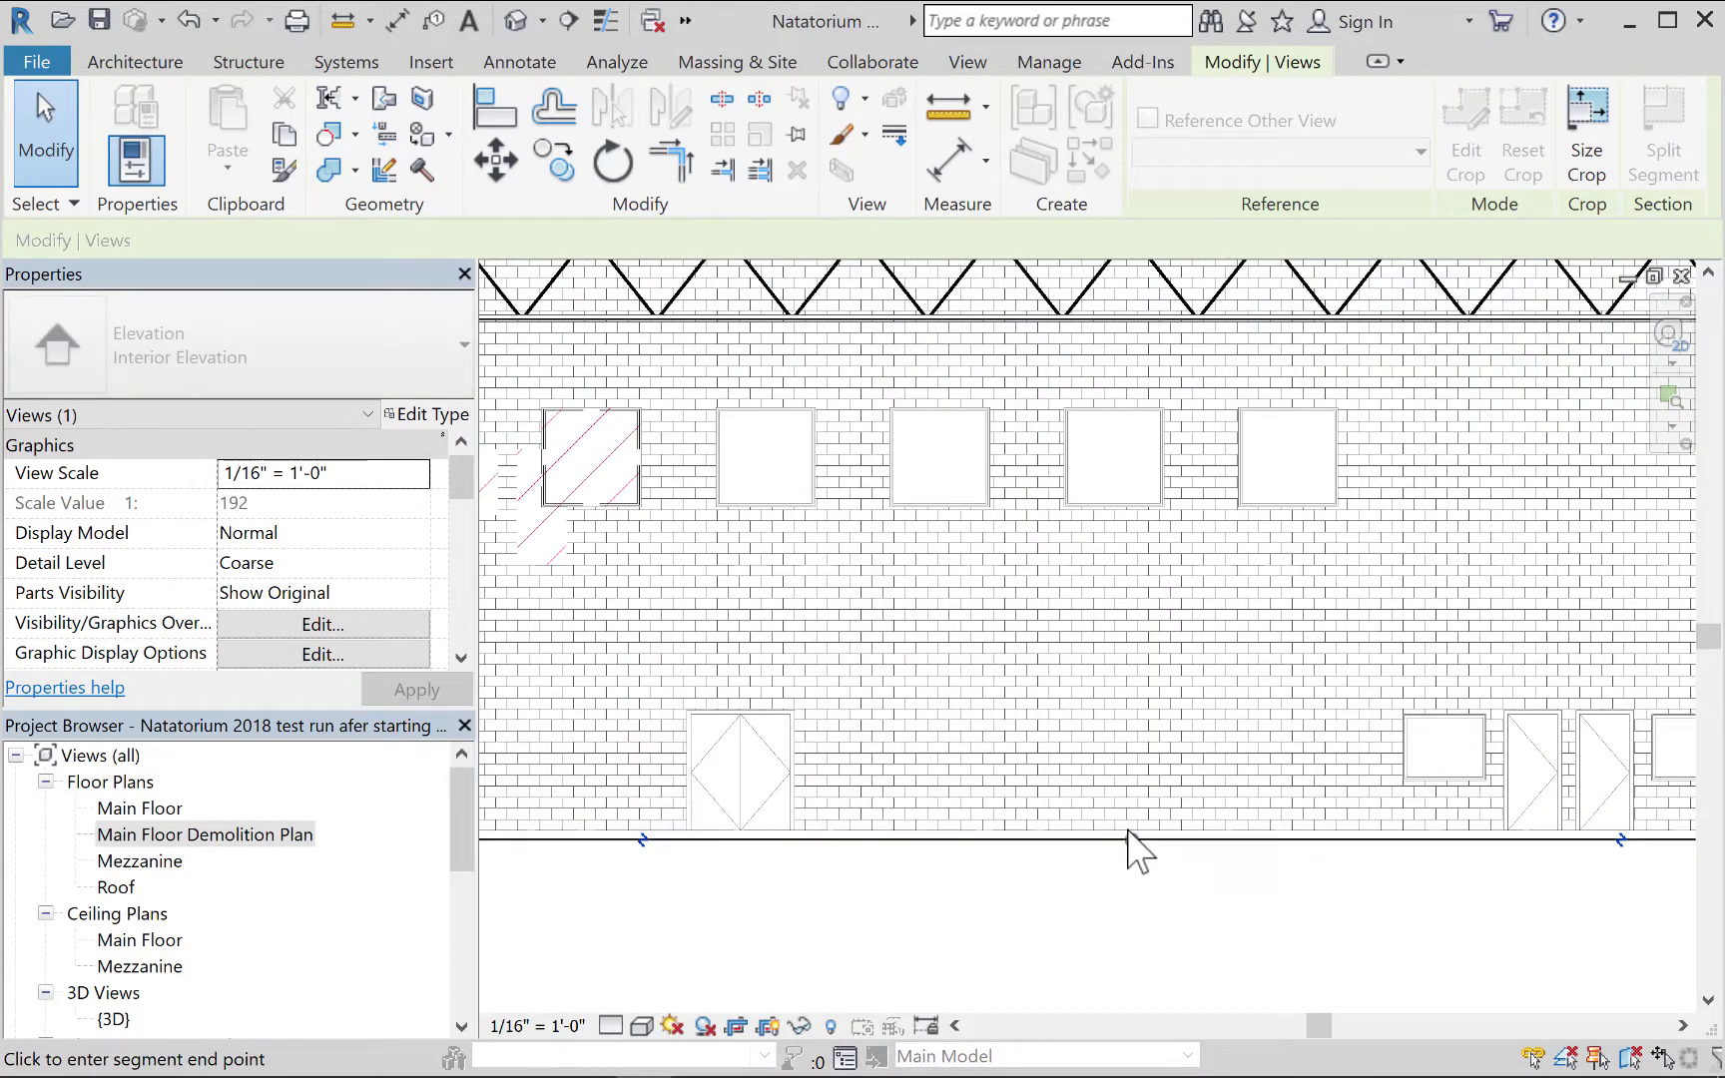
pyautogui.click(1099, 877)
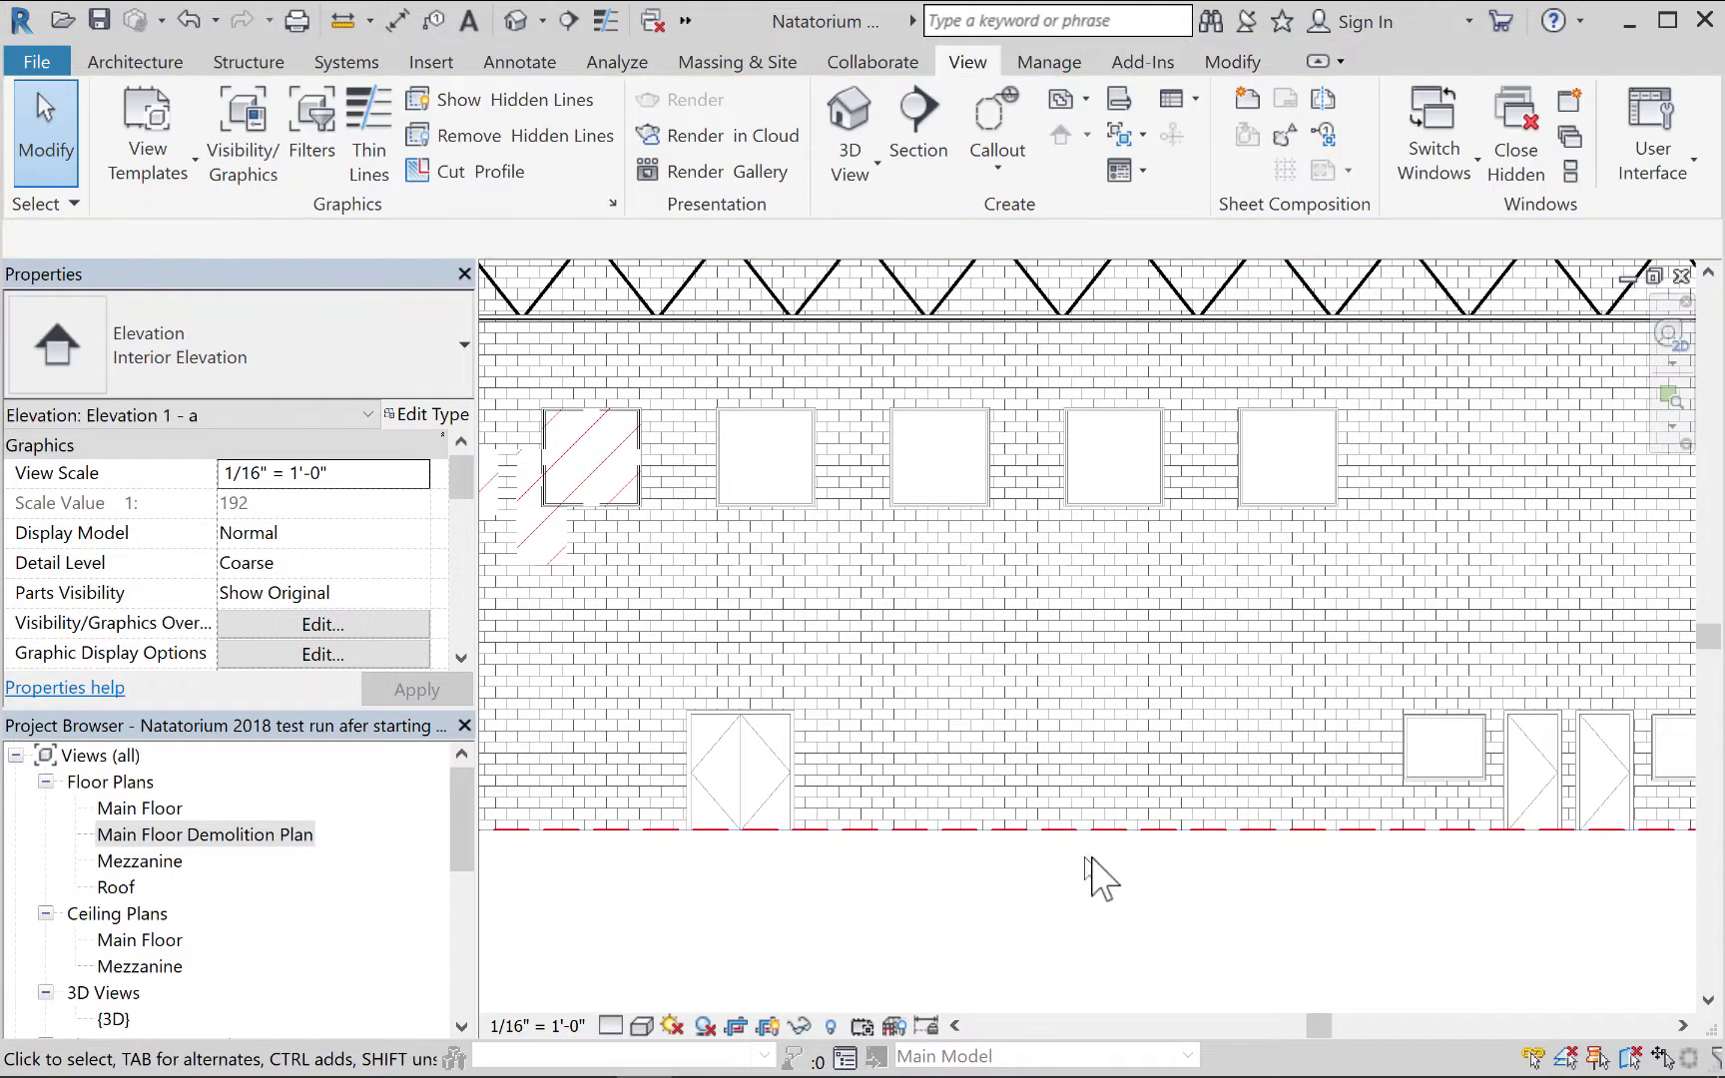
# Hide the category of the imported DESK.dwg desk in the gym elevation view.
pyautogui.moveTo(1090, 857); pyautogui.dragTo(1524, 914, button='middle')
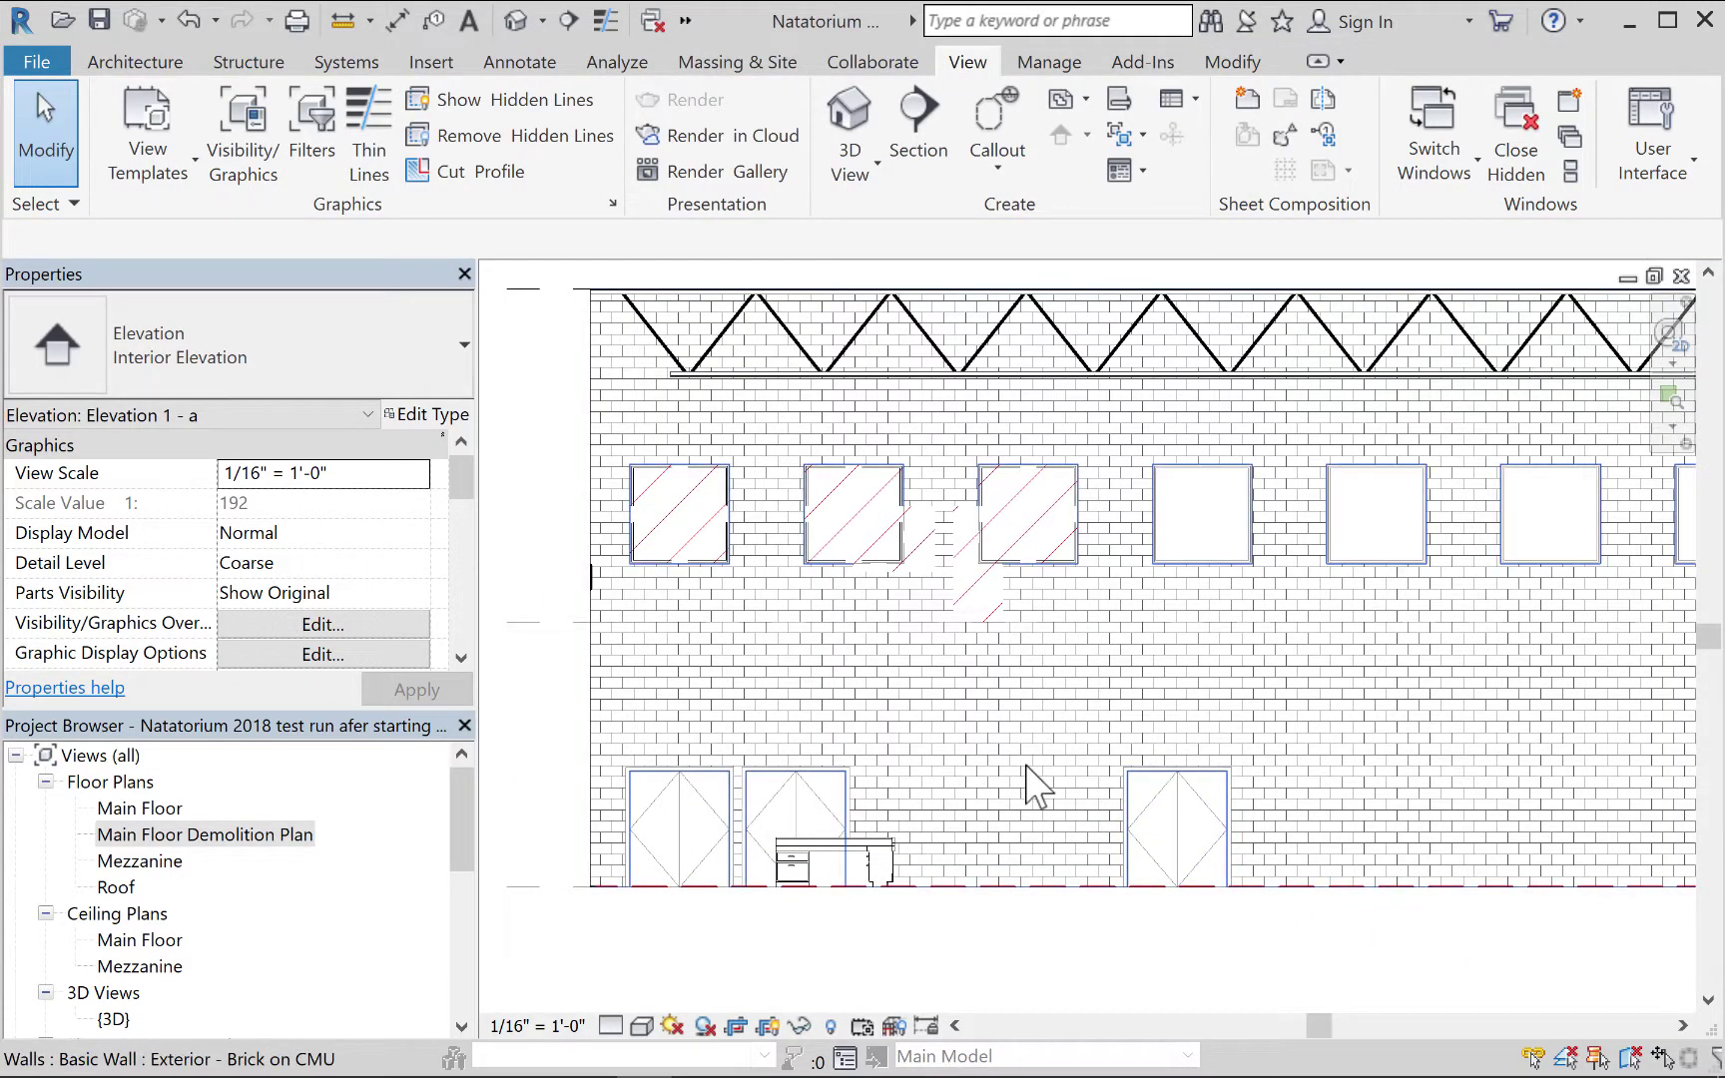
pyautogui.scroll(-2, 1266, 866)
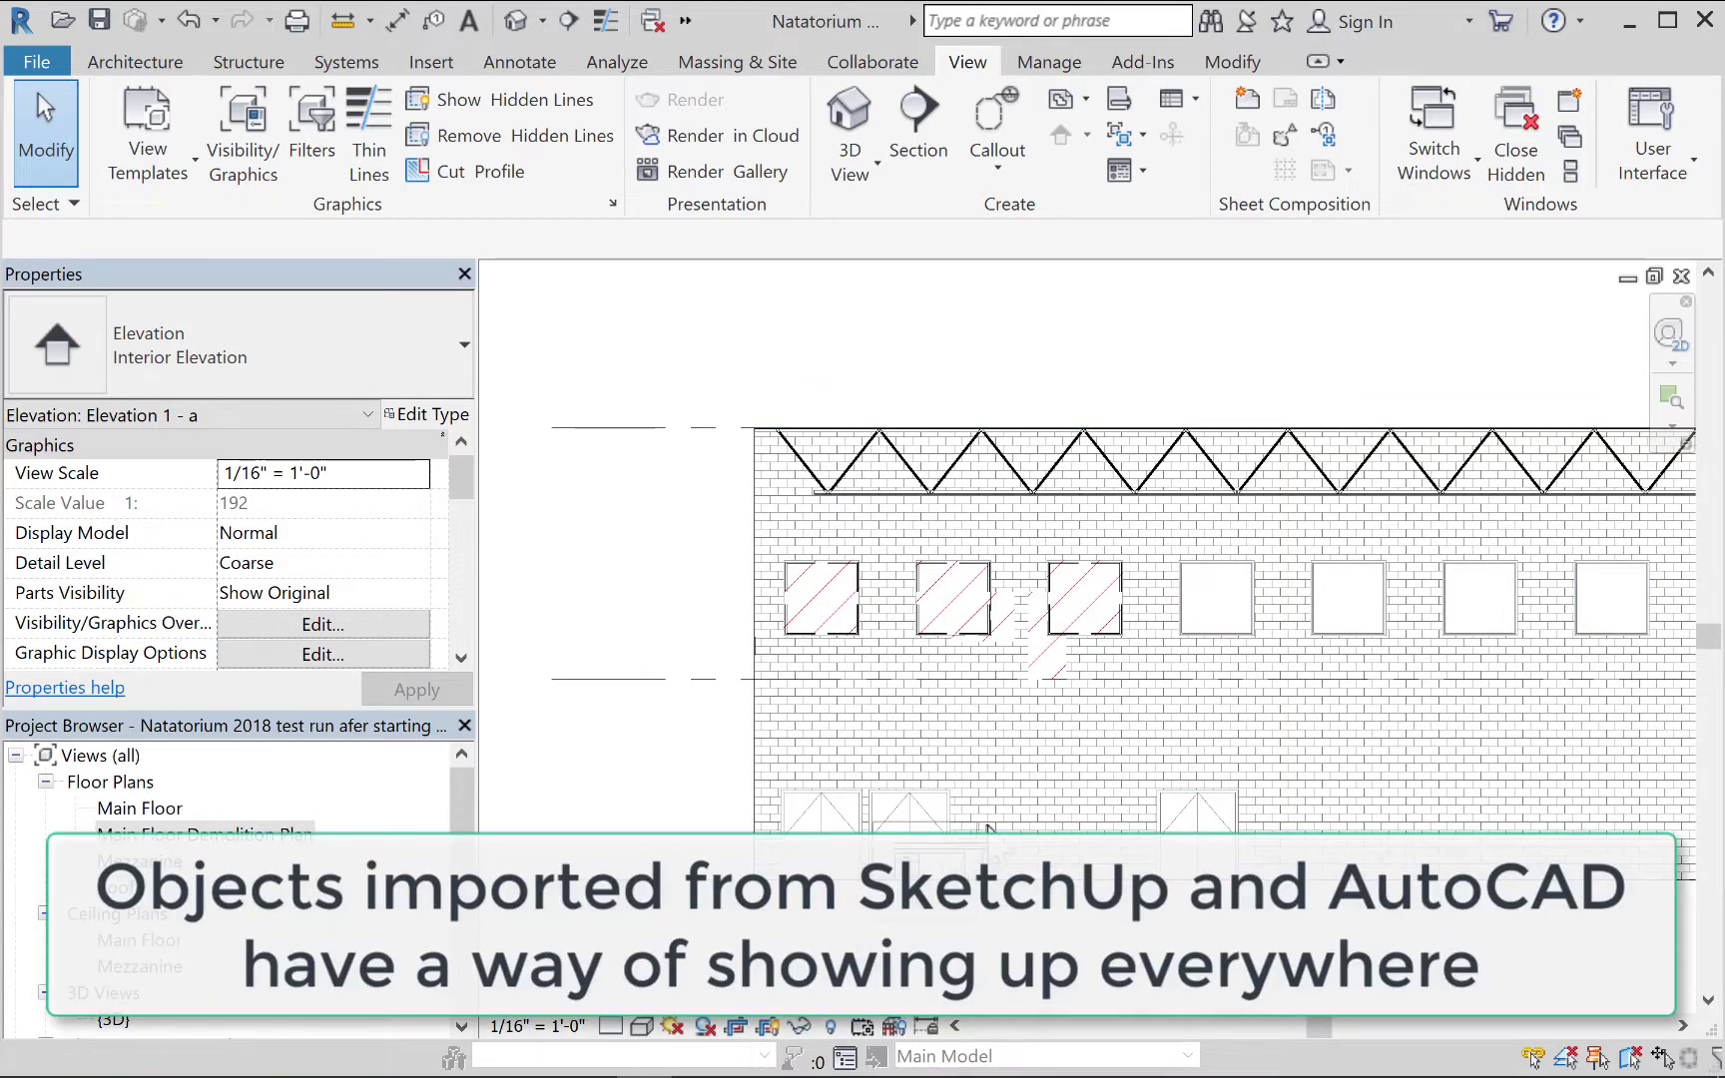
pyautogui.click(997, 829)
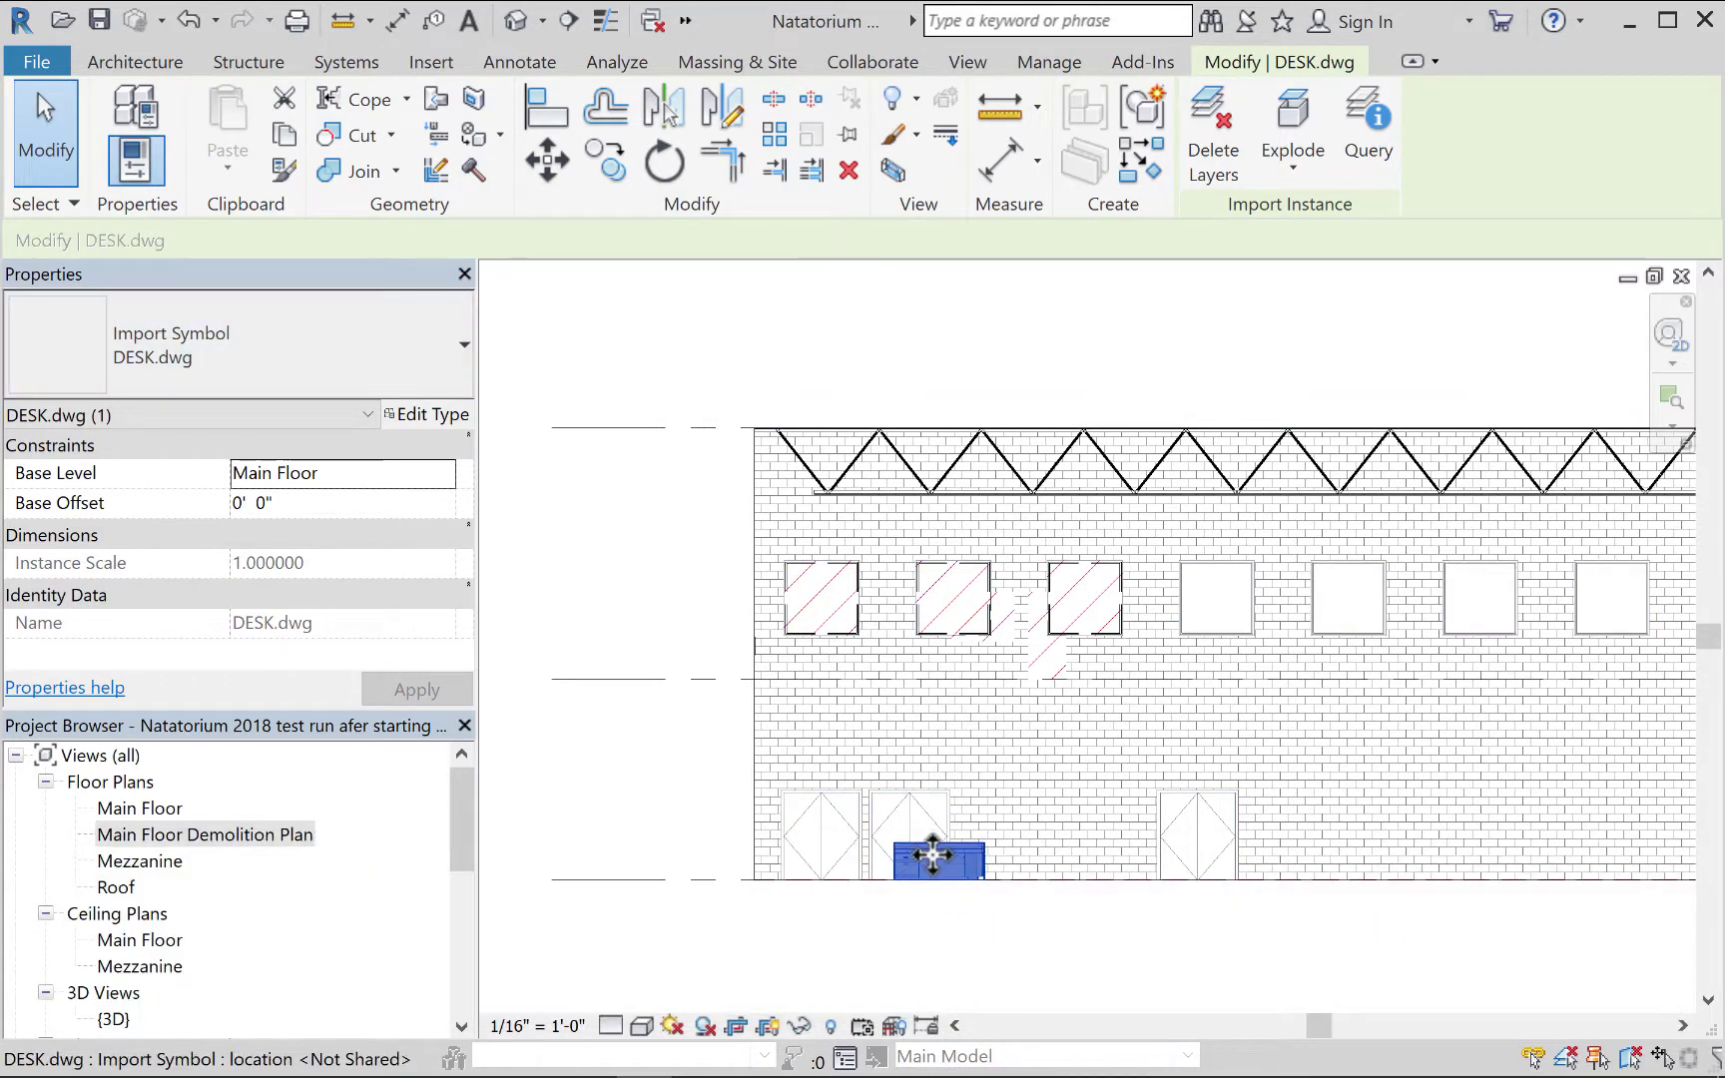
pyautogui.rightClick(933, 856)
pyautogui.moveTo(1151, 440)
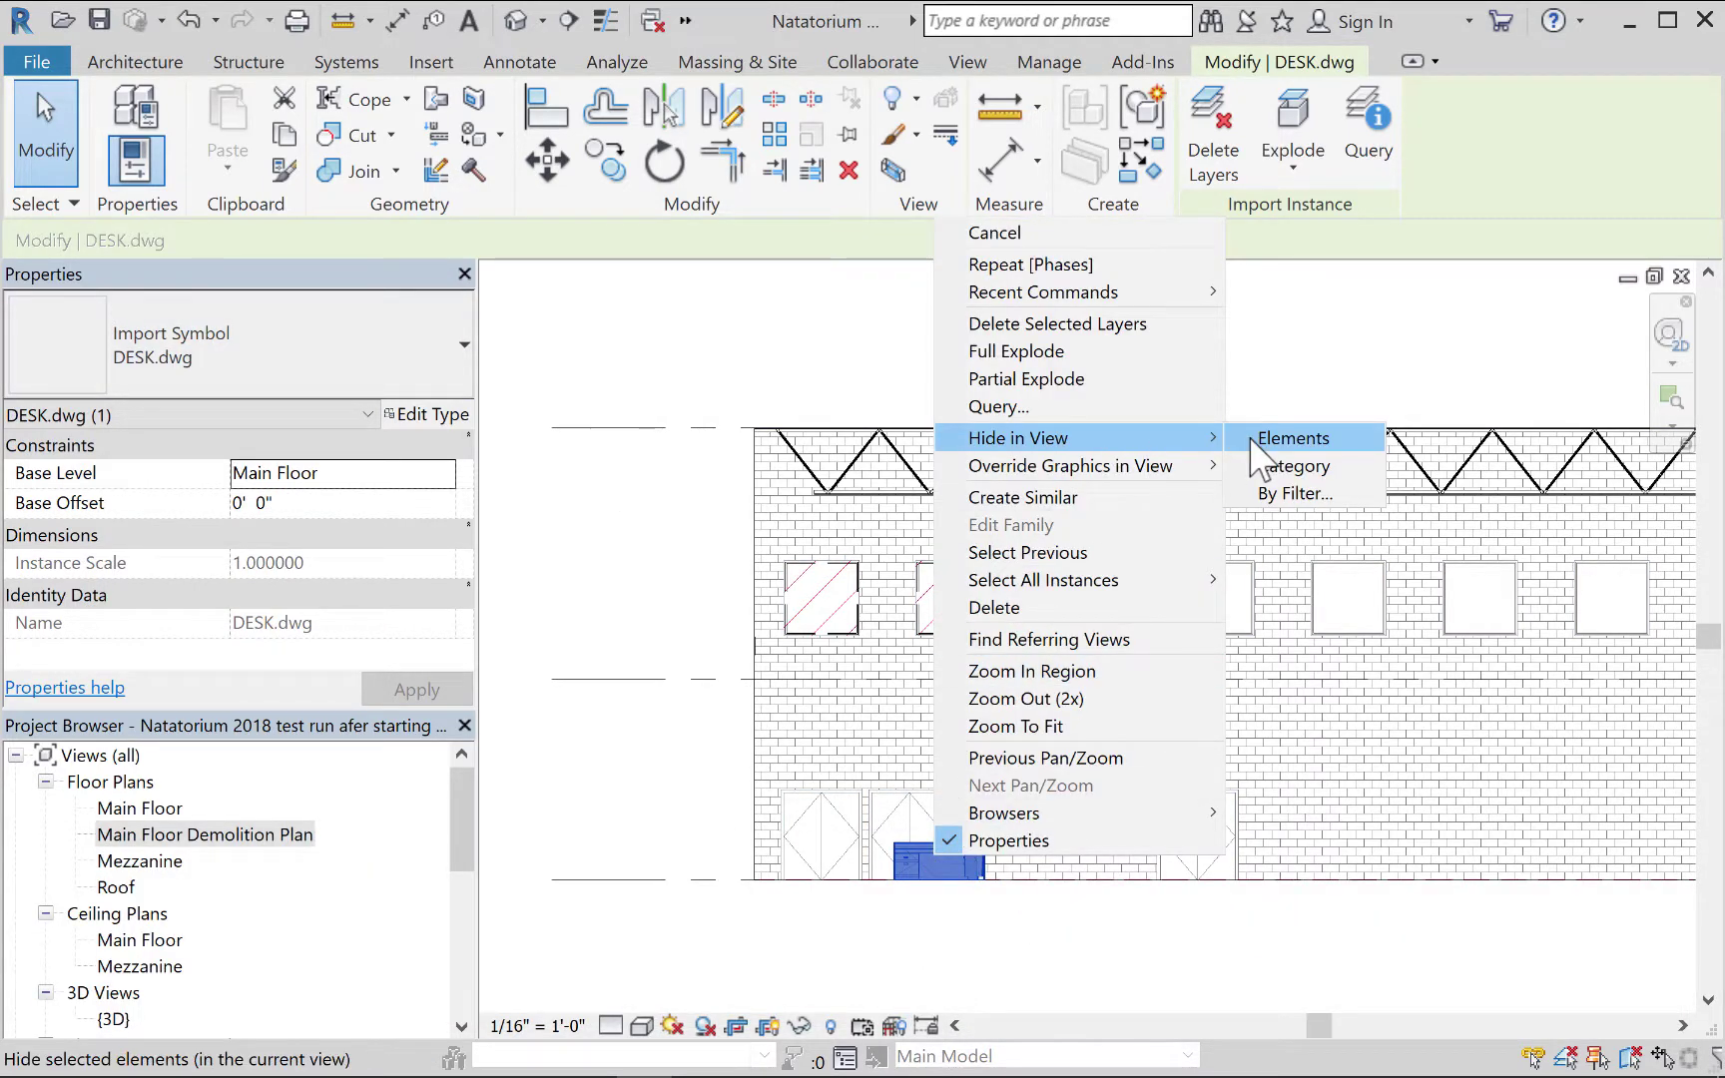
pyautogui.click(1288, 465)
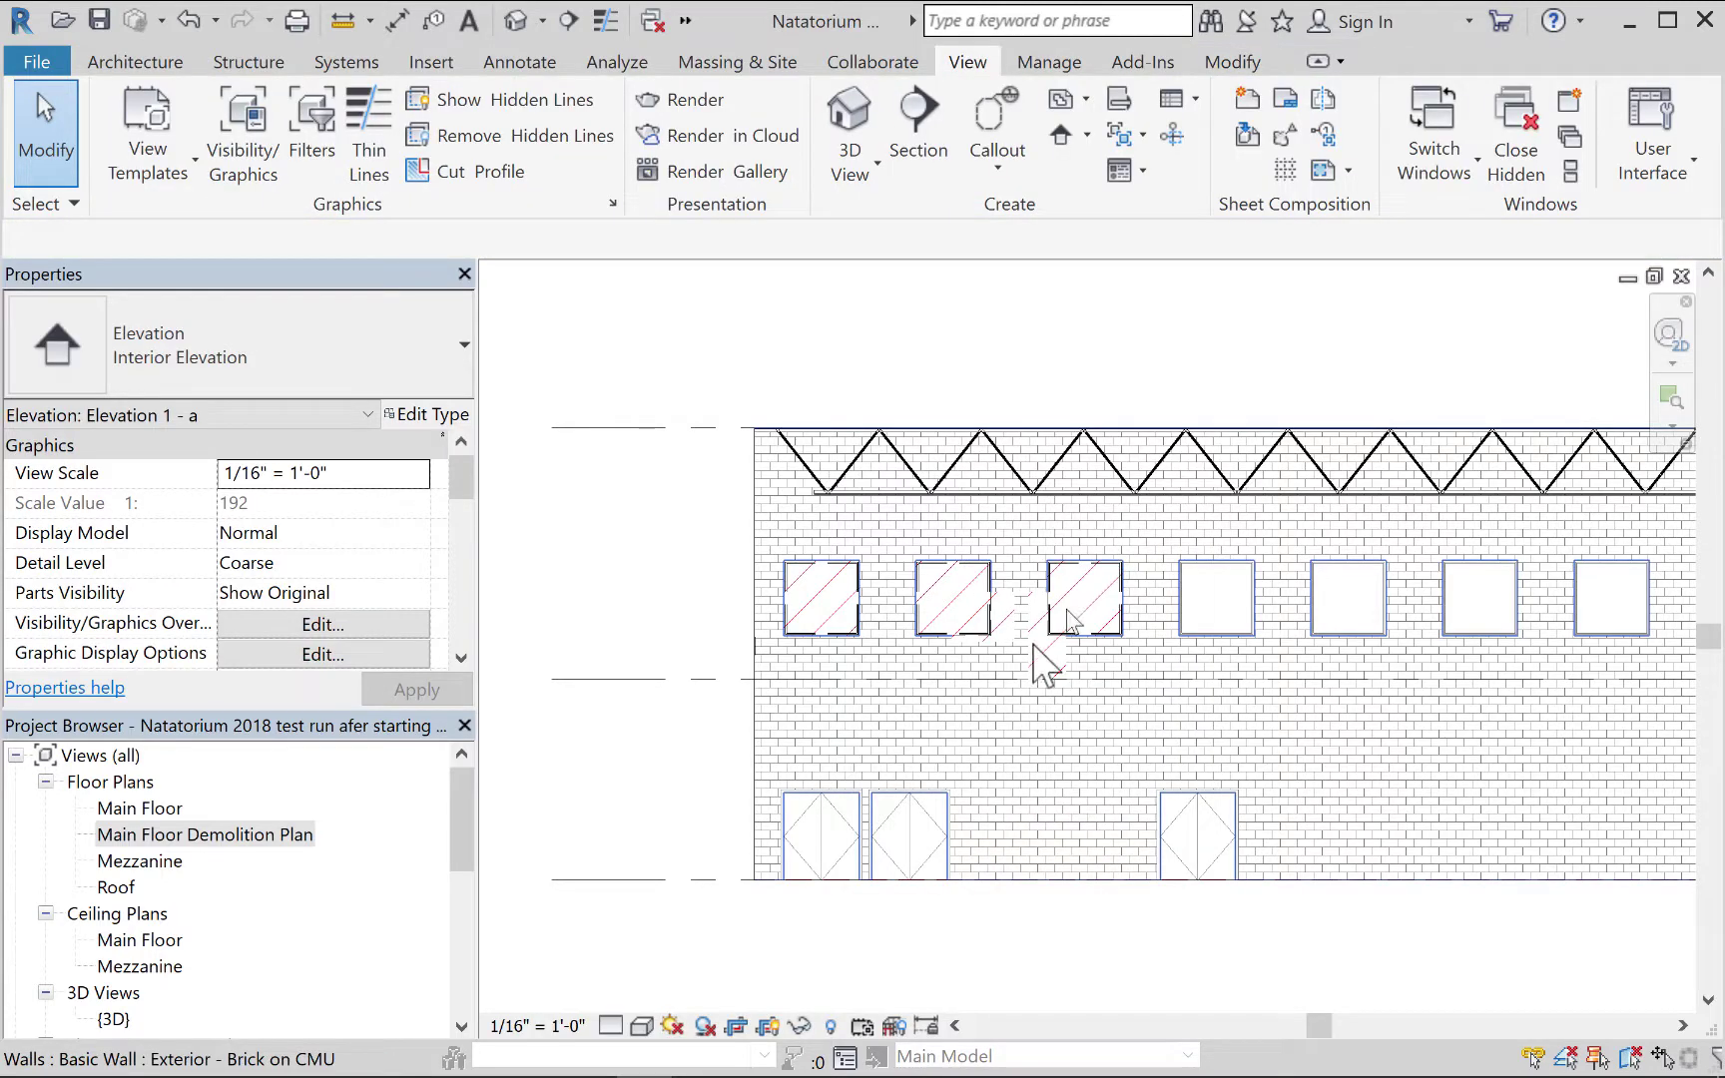
# Examine the three demolished windows and the hatched wall area between them at different zoom levels.
pyautogui.scroll(3, 1040, 667)
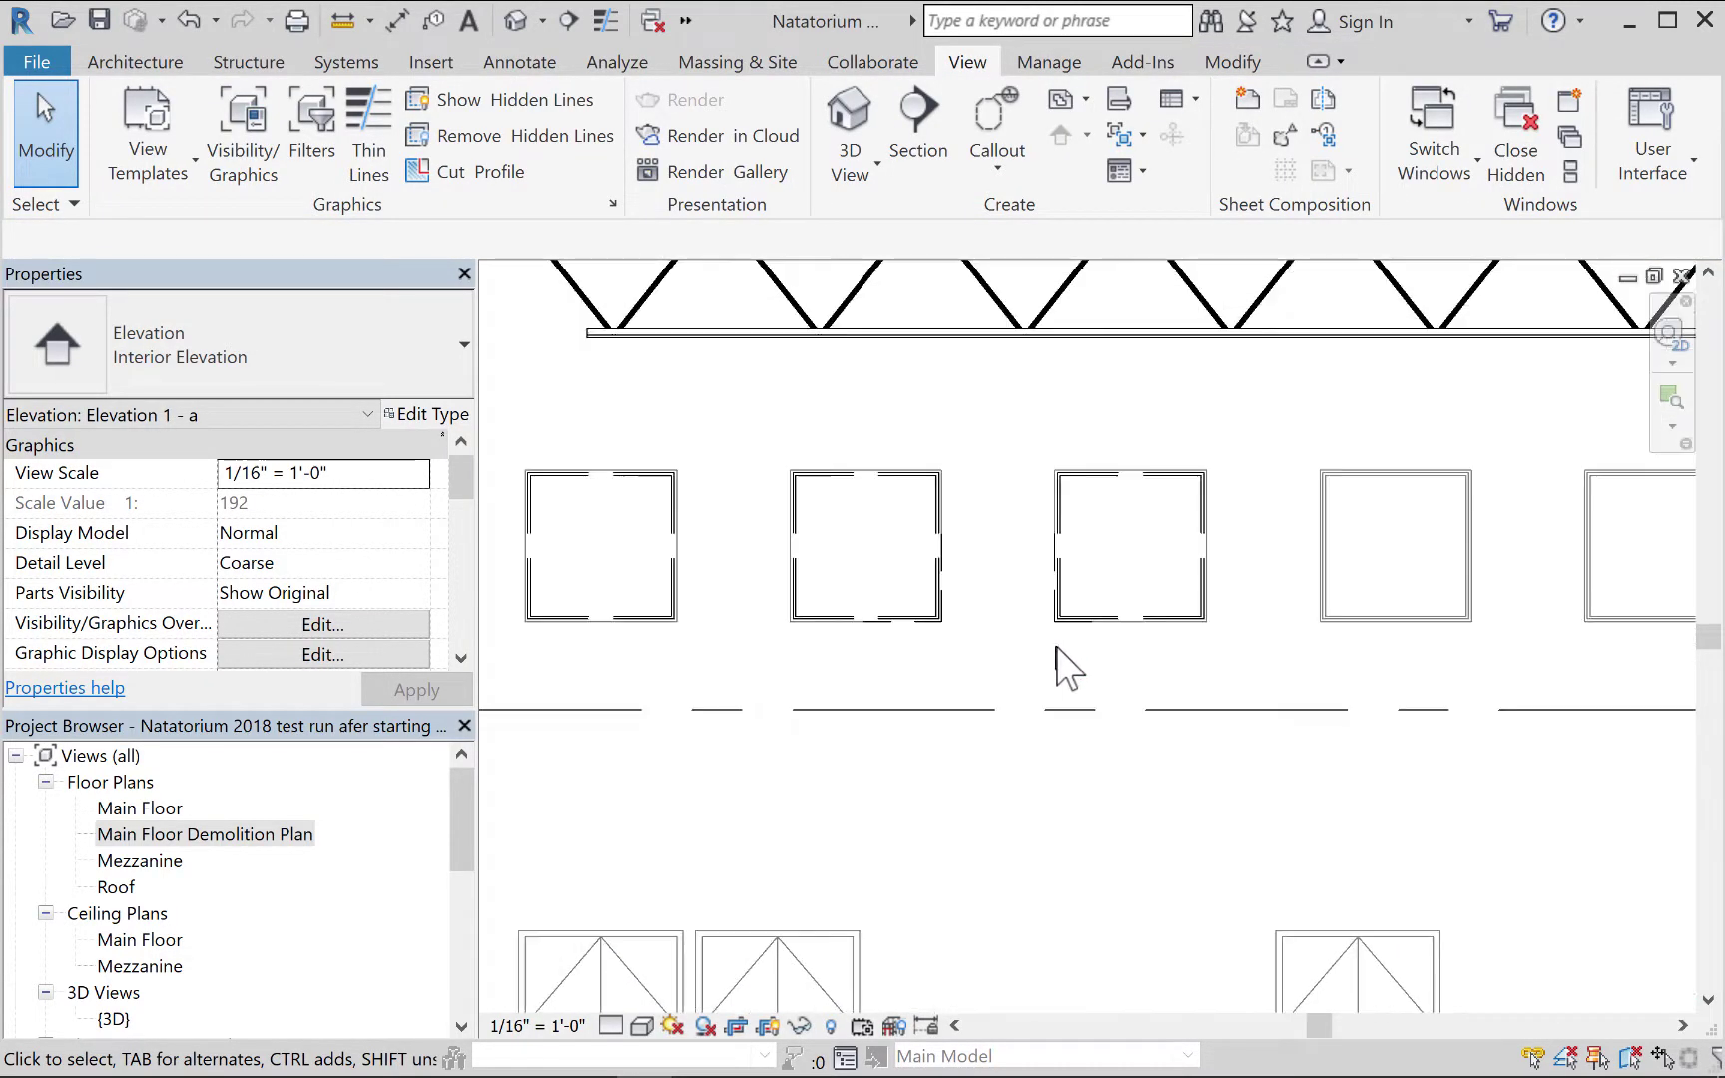
pyautogui.scroll(2, 1058, 664)
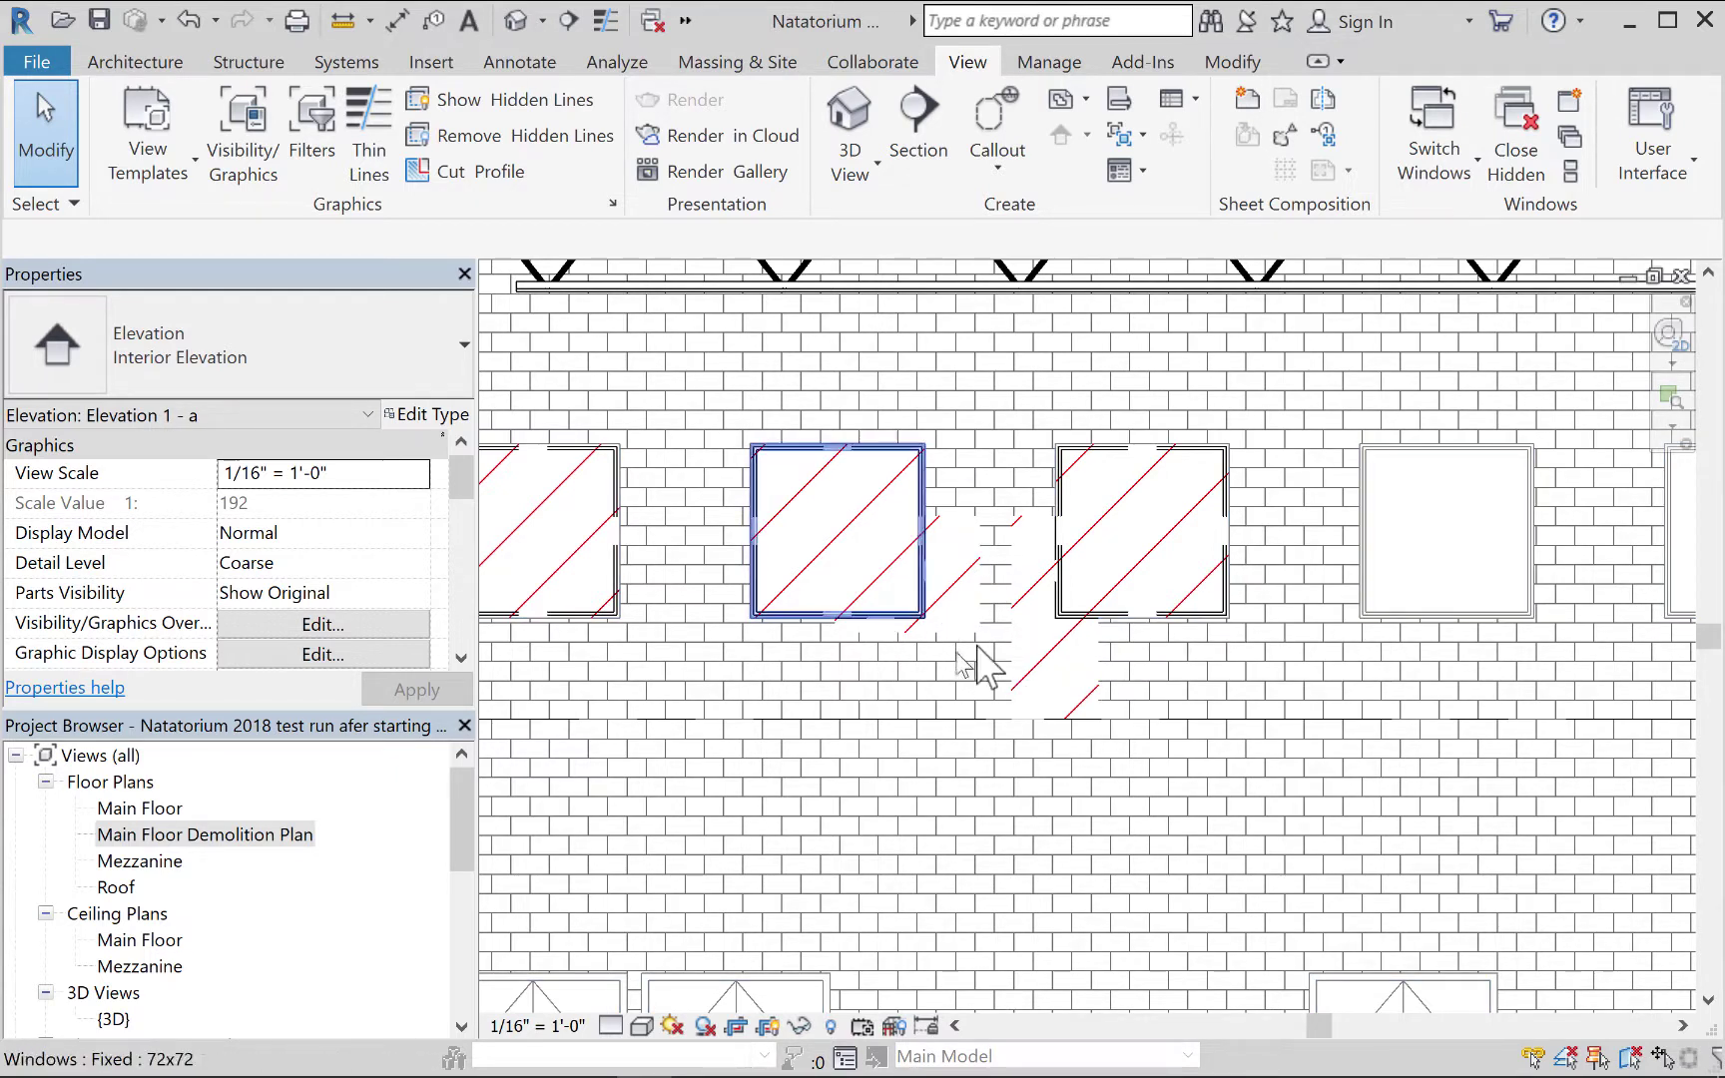
pyautogui.scroll(-2, 998, 674)
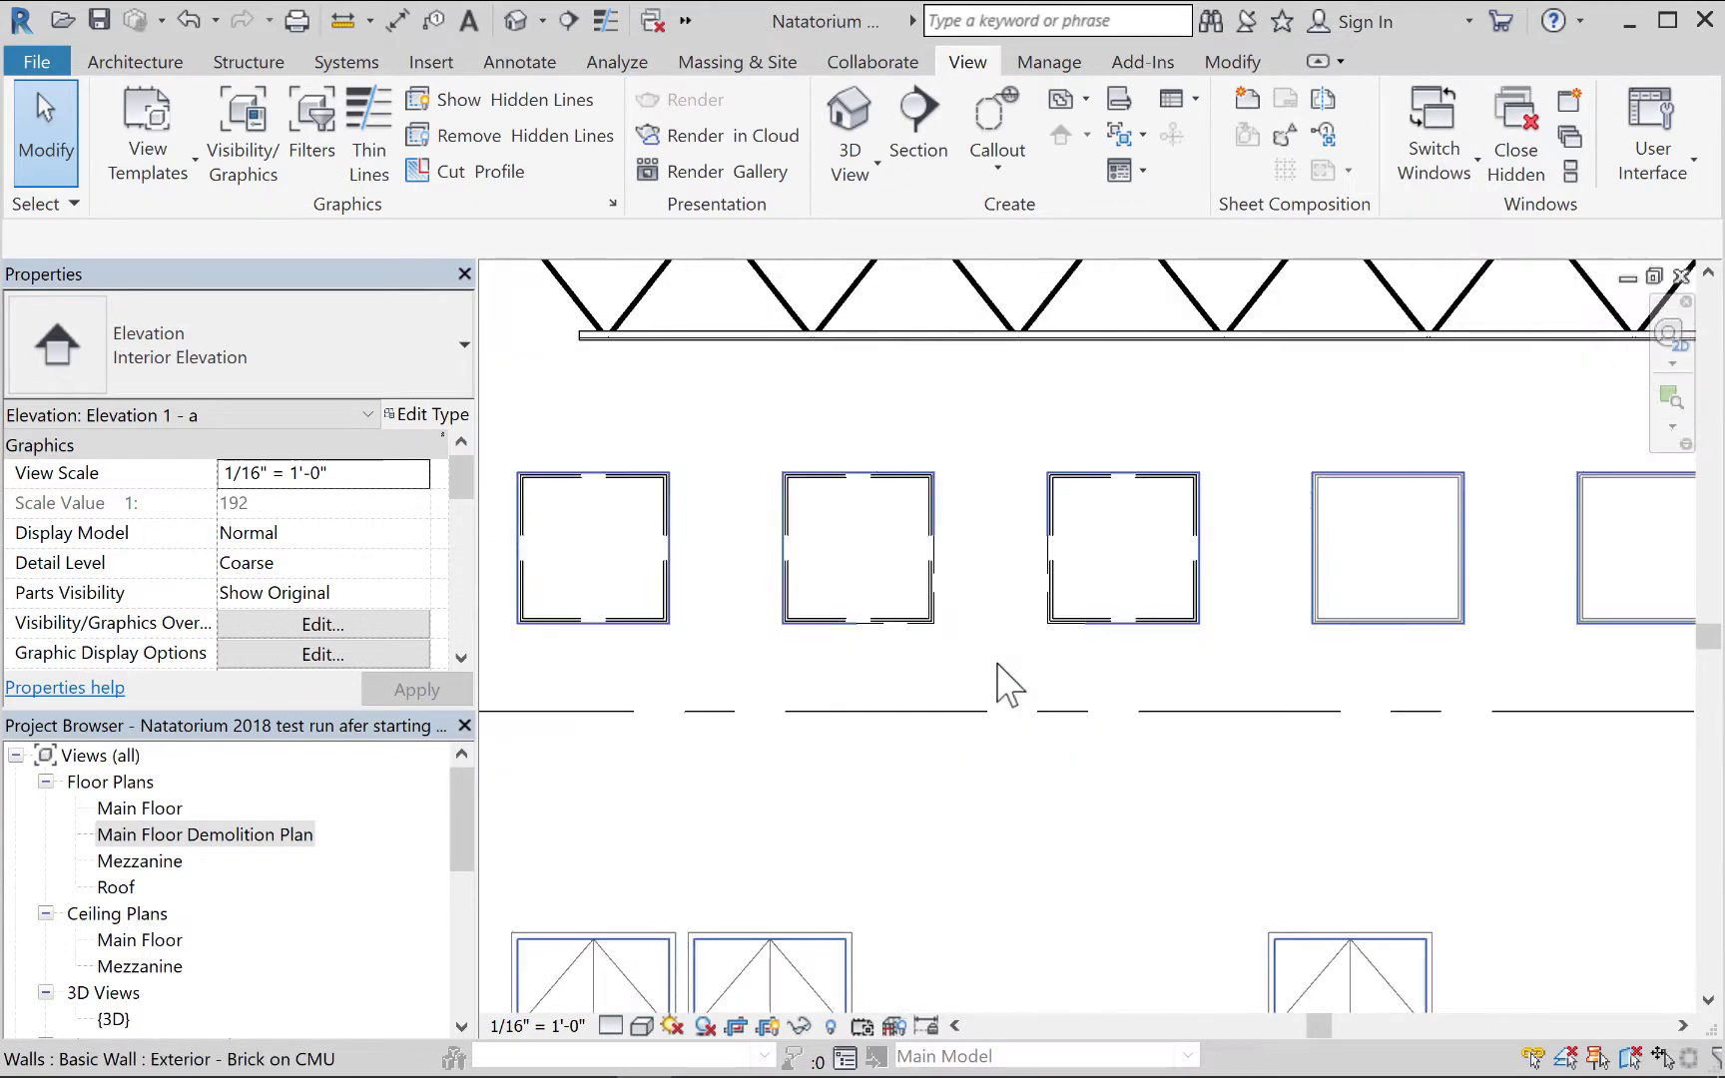
pyautogui.scroll(-1, 999, 689)
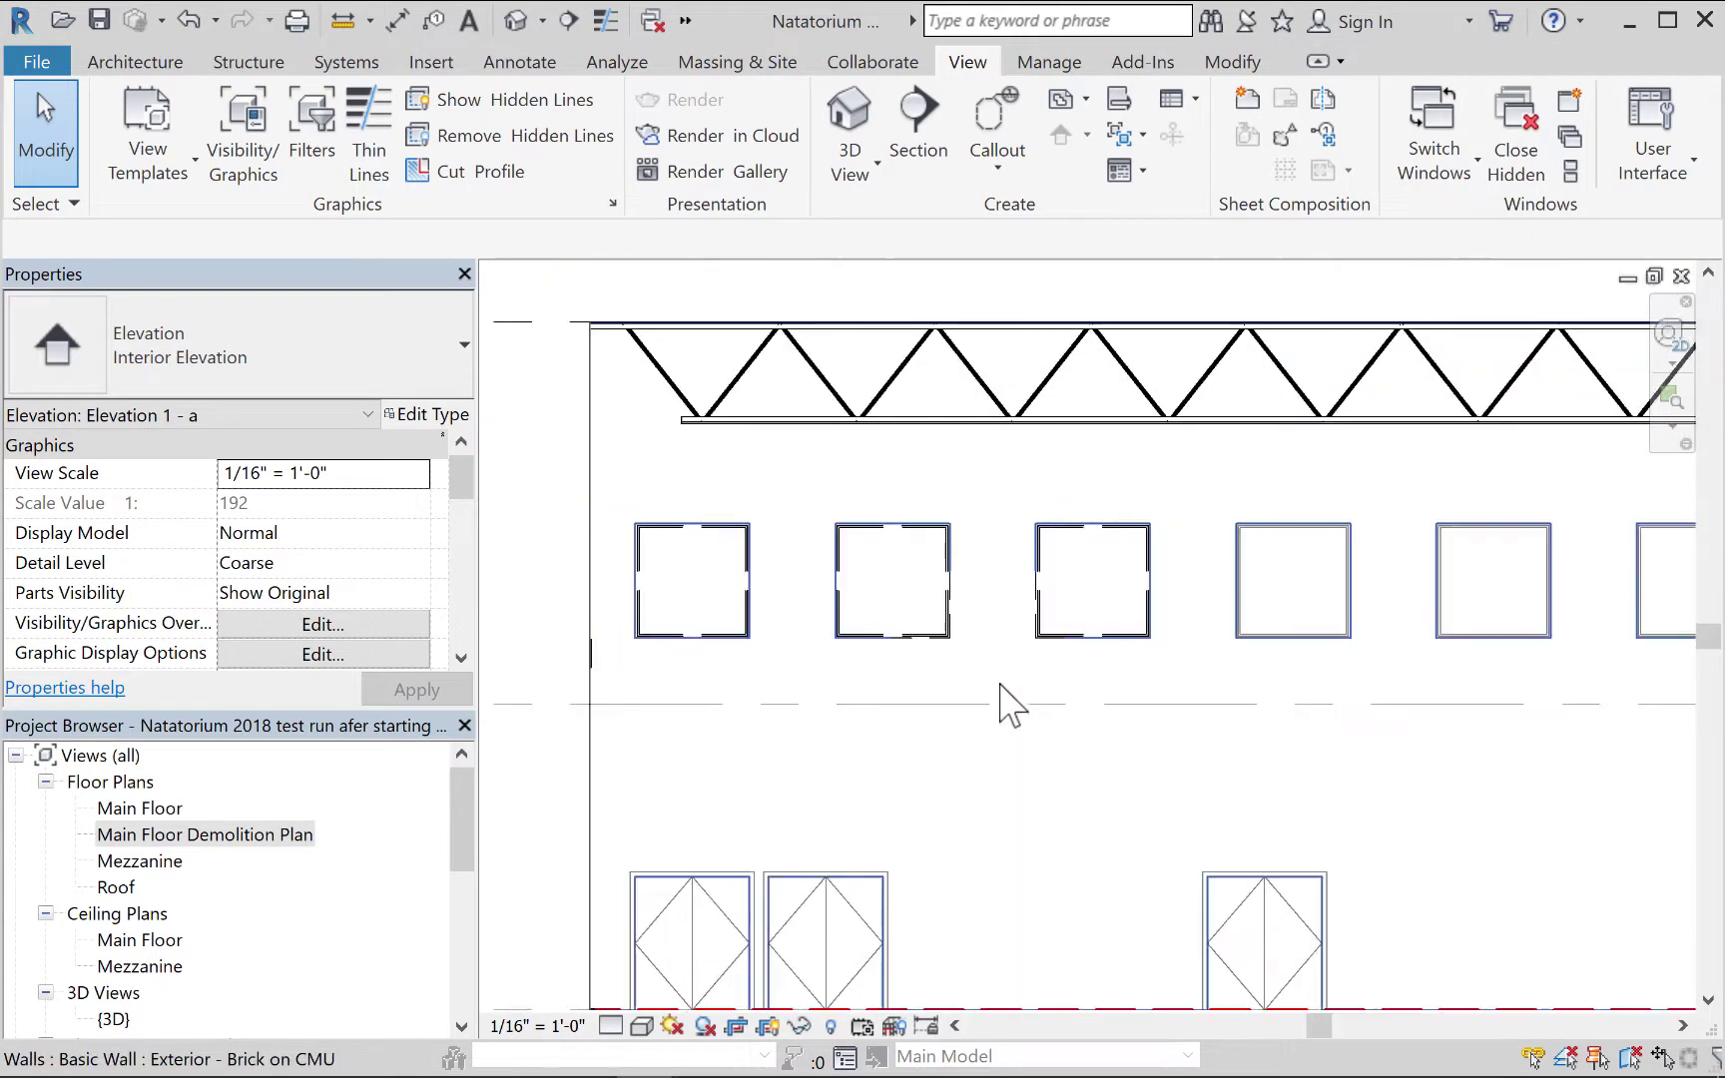
pyautogui.scroll(1, 1018, 682)
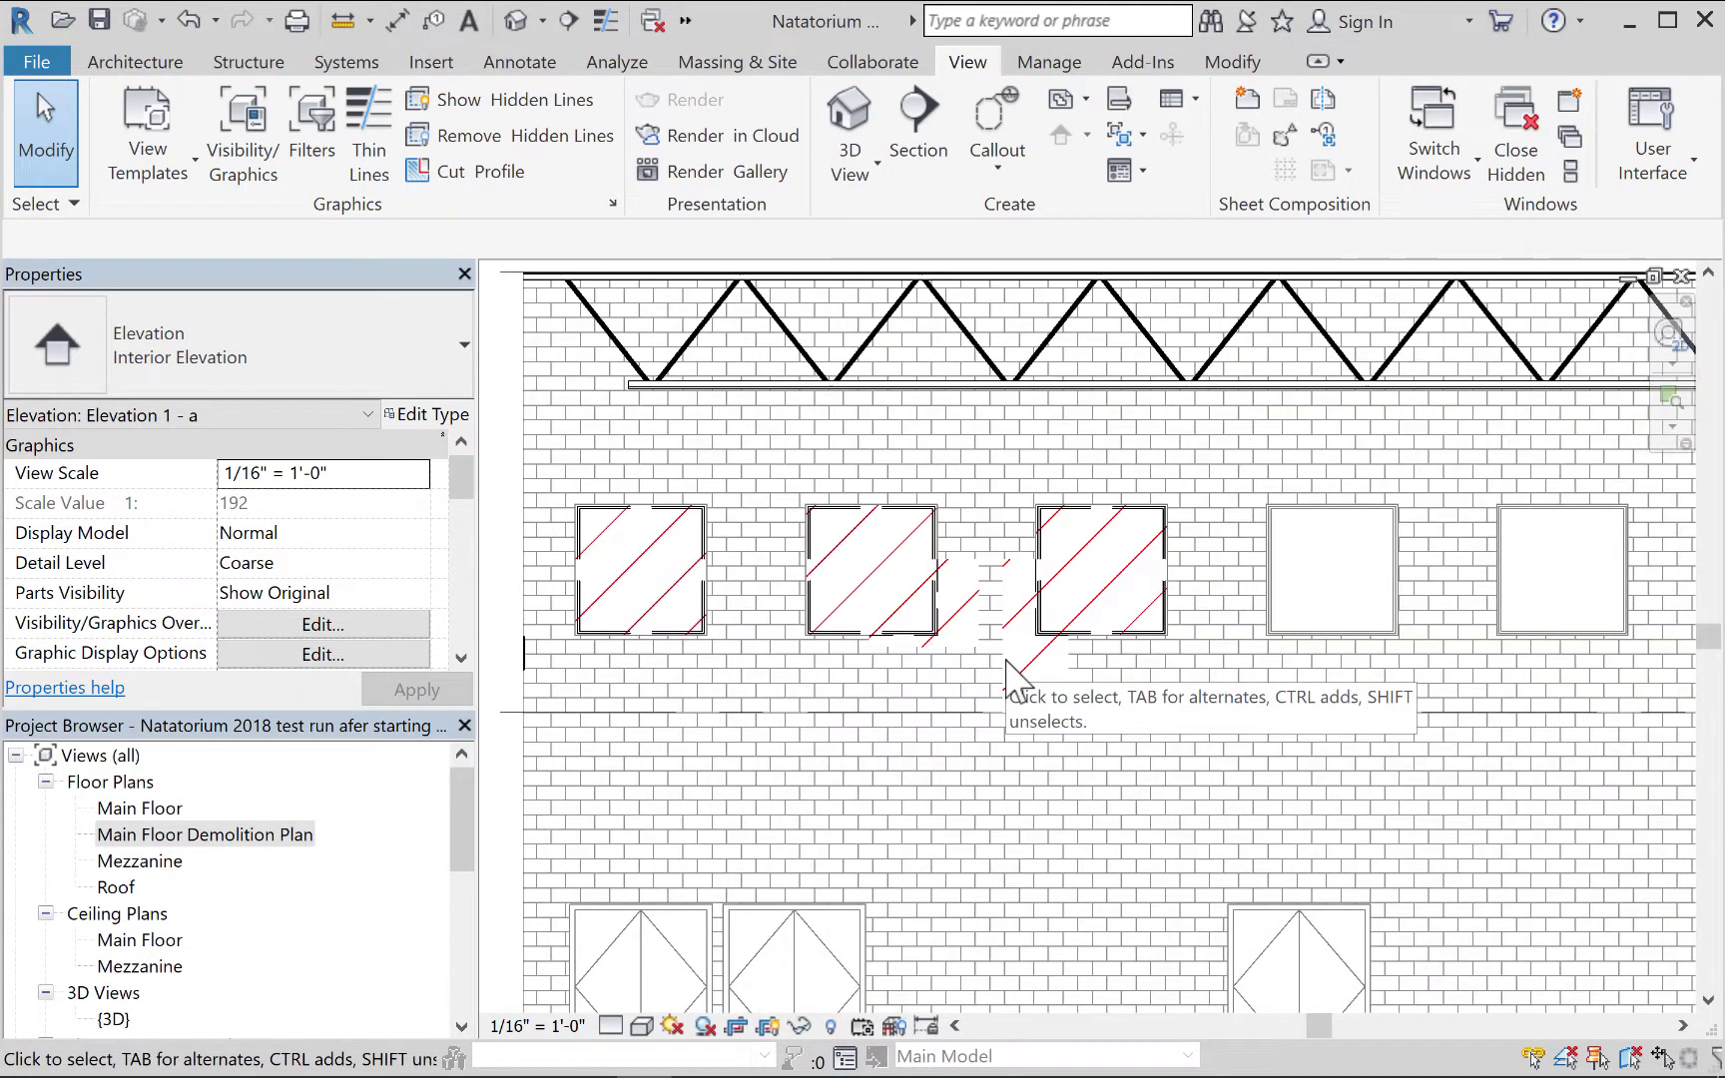
pyautogui.scroll(-2, 1013, 682)
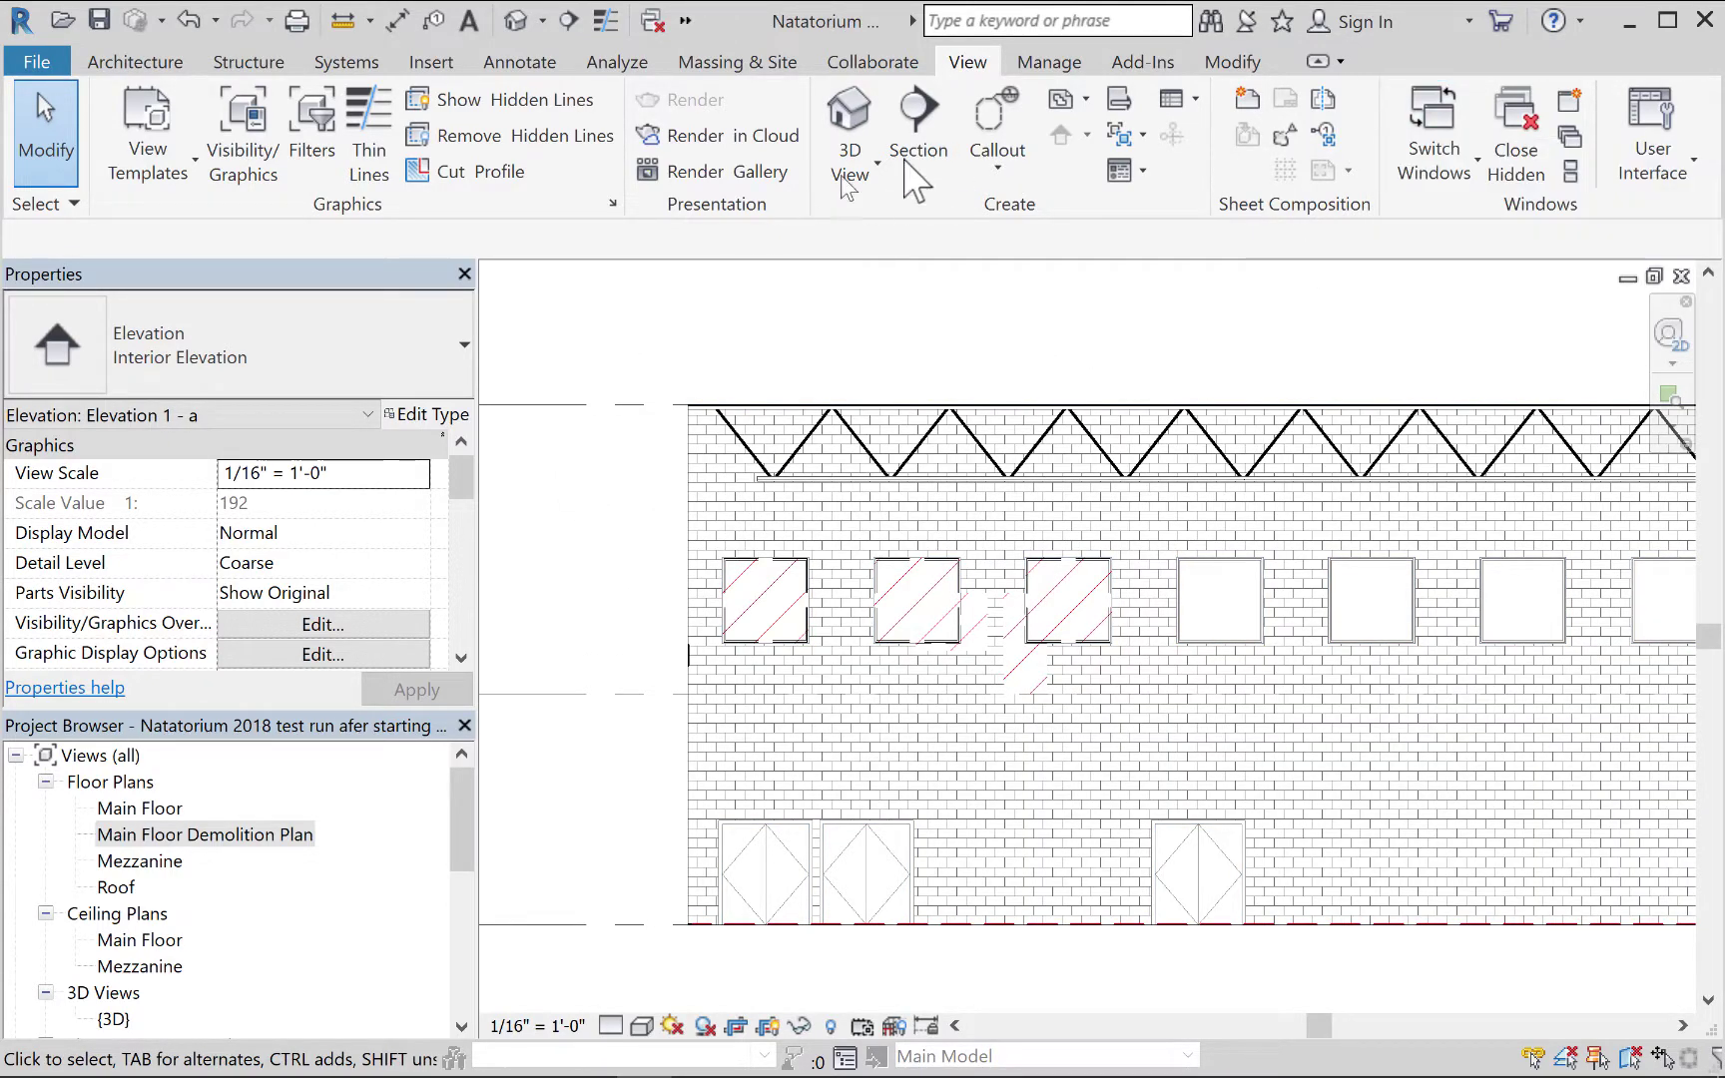
# In the phasing graphic overrides, set the Demolished status's projection/surface line weight to 6.
pyautogui.click(1038, 66)
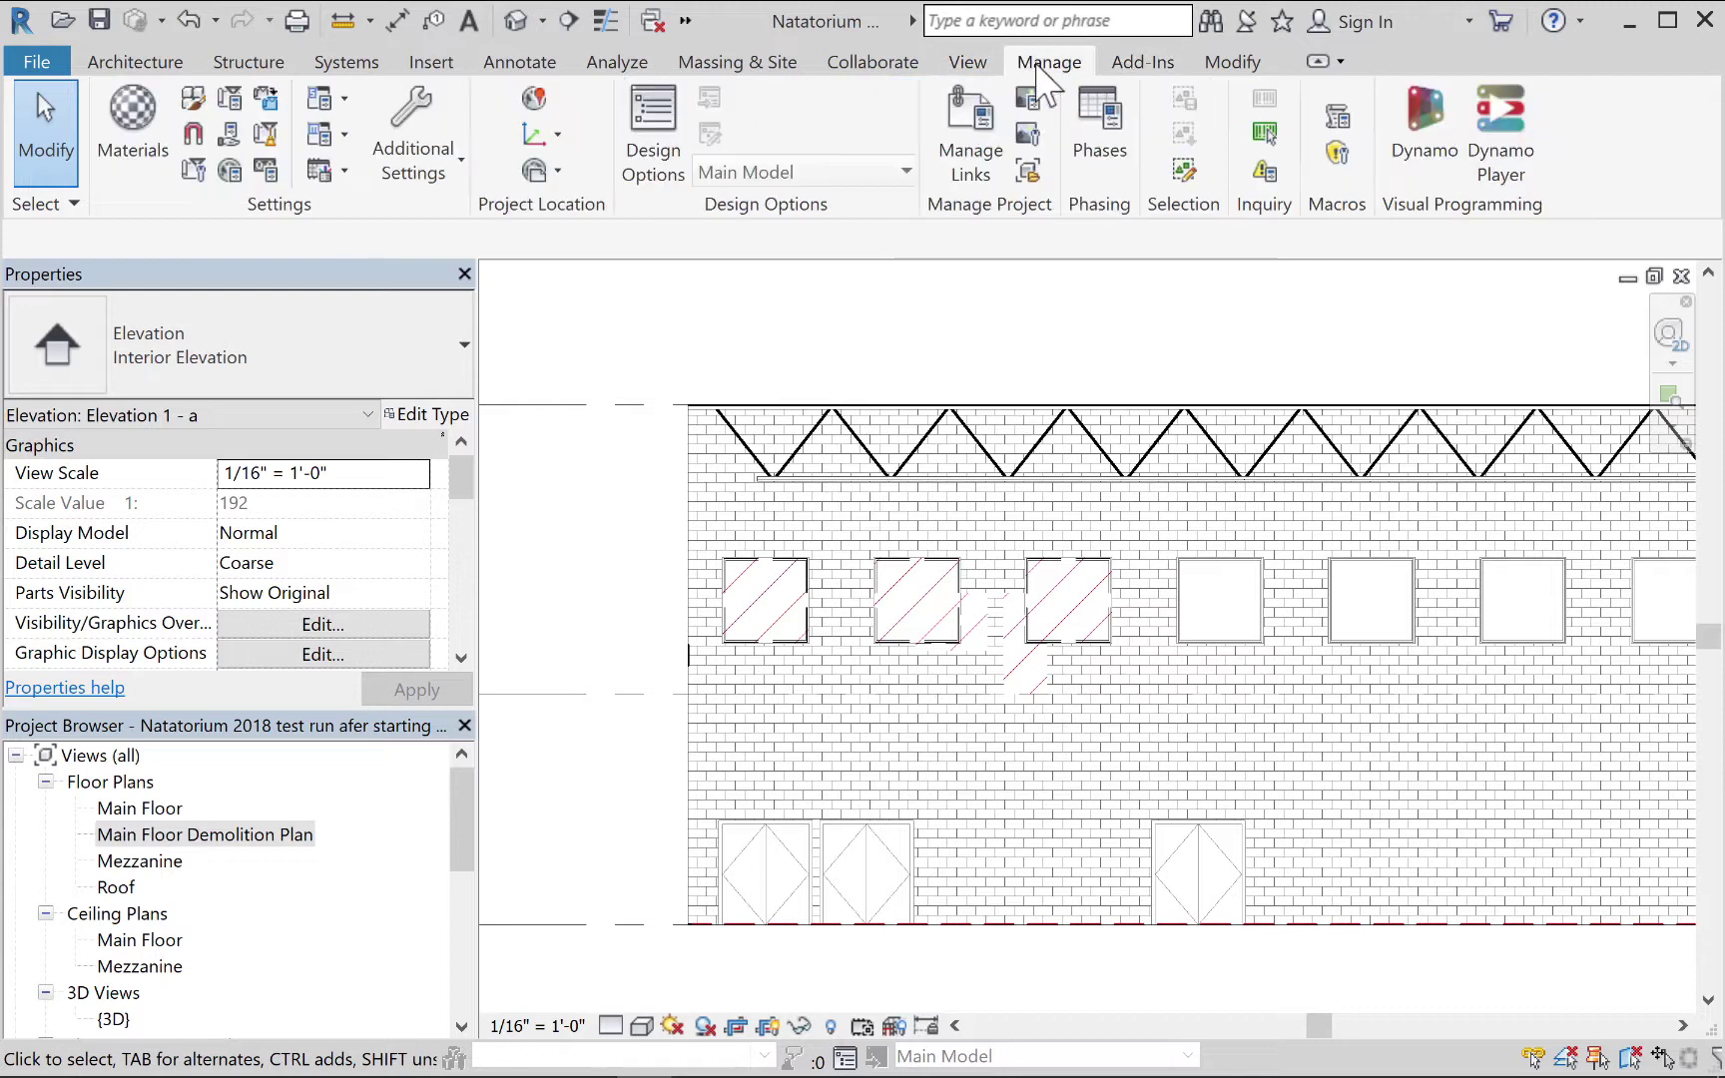
pyautogui.click(1104, 130)
pyautogui.click(870, 296)
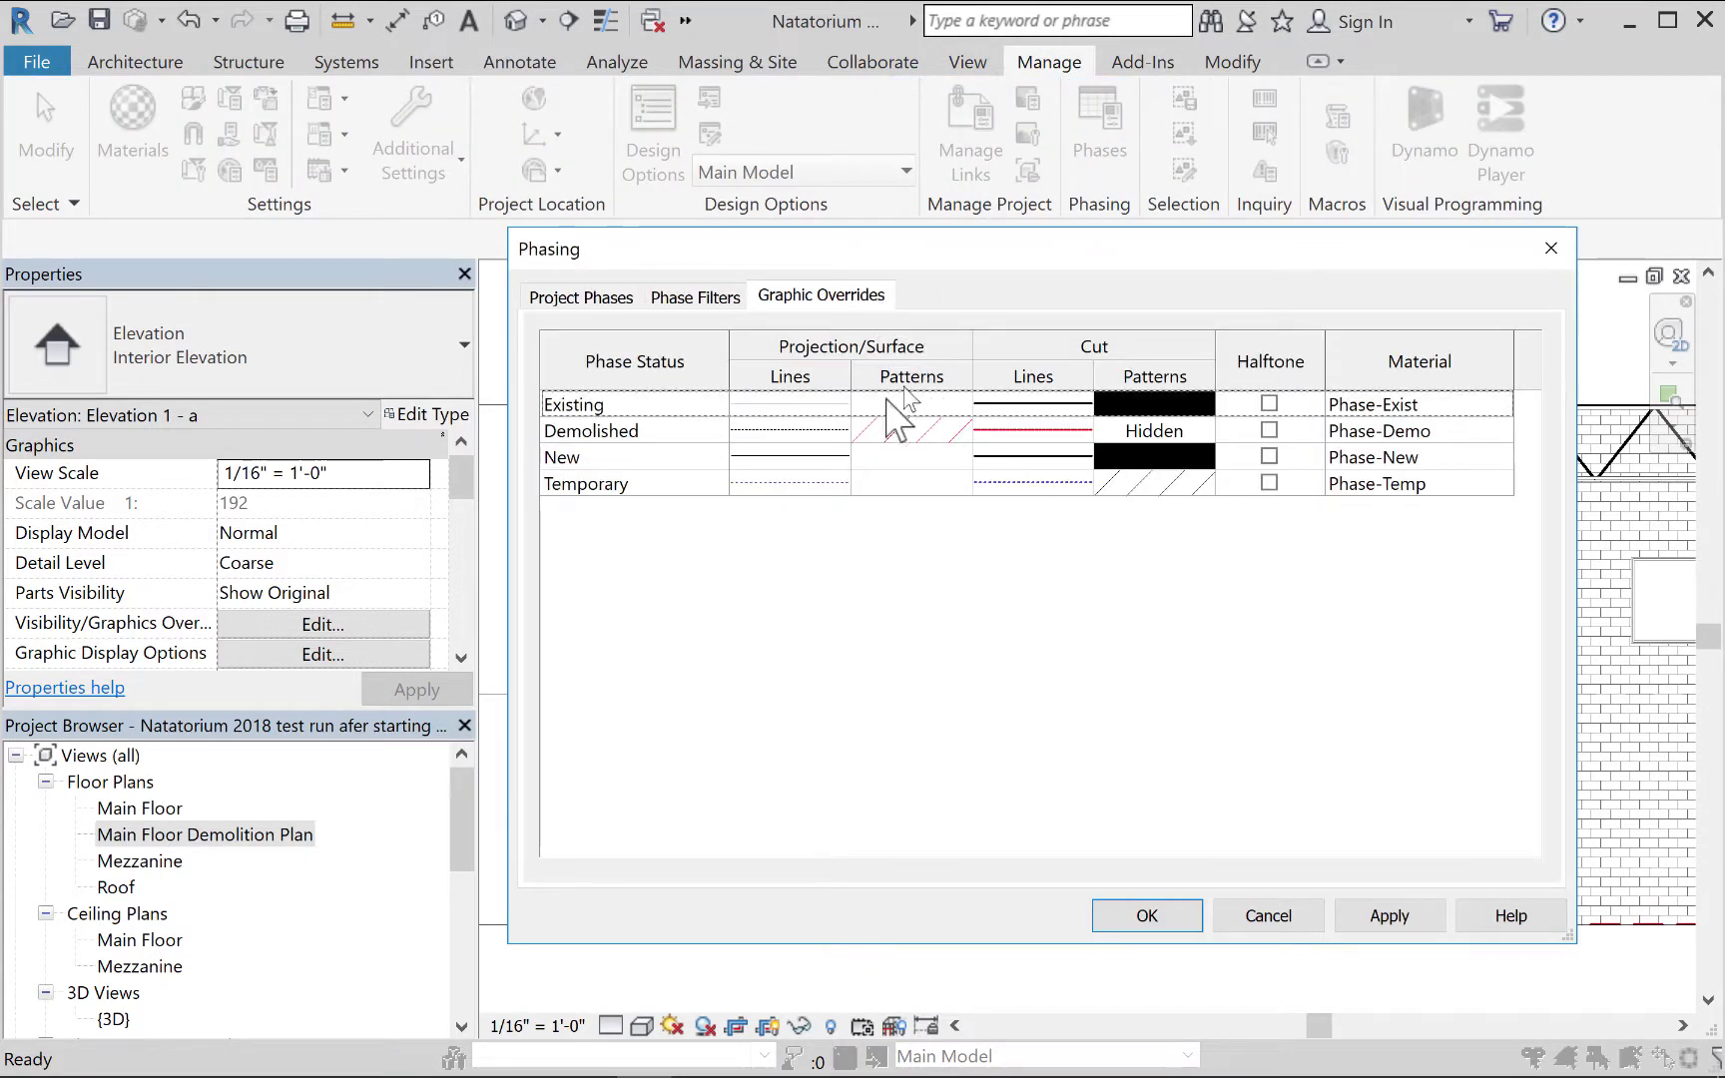
pyautogui.click(803, 447)
pyautogui.click(827, 431)
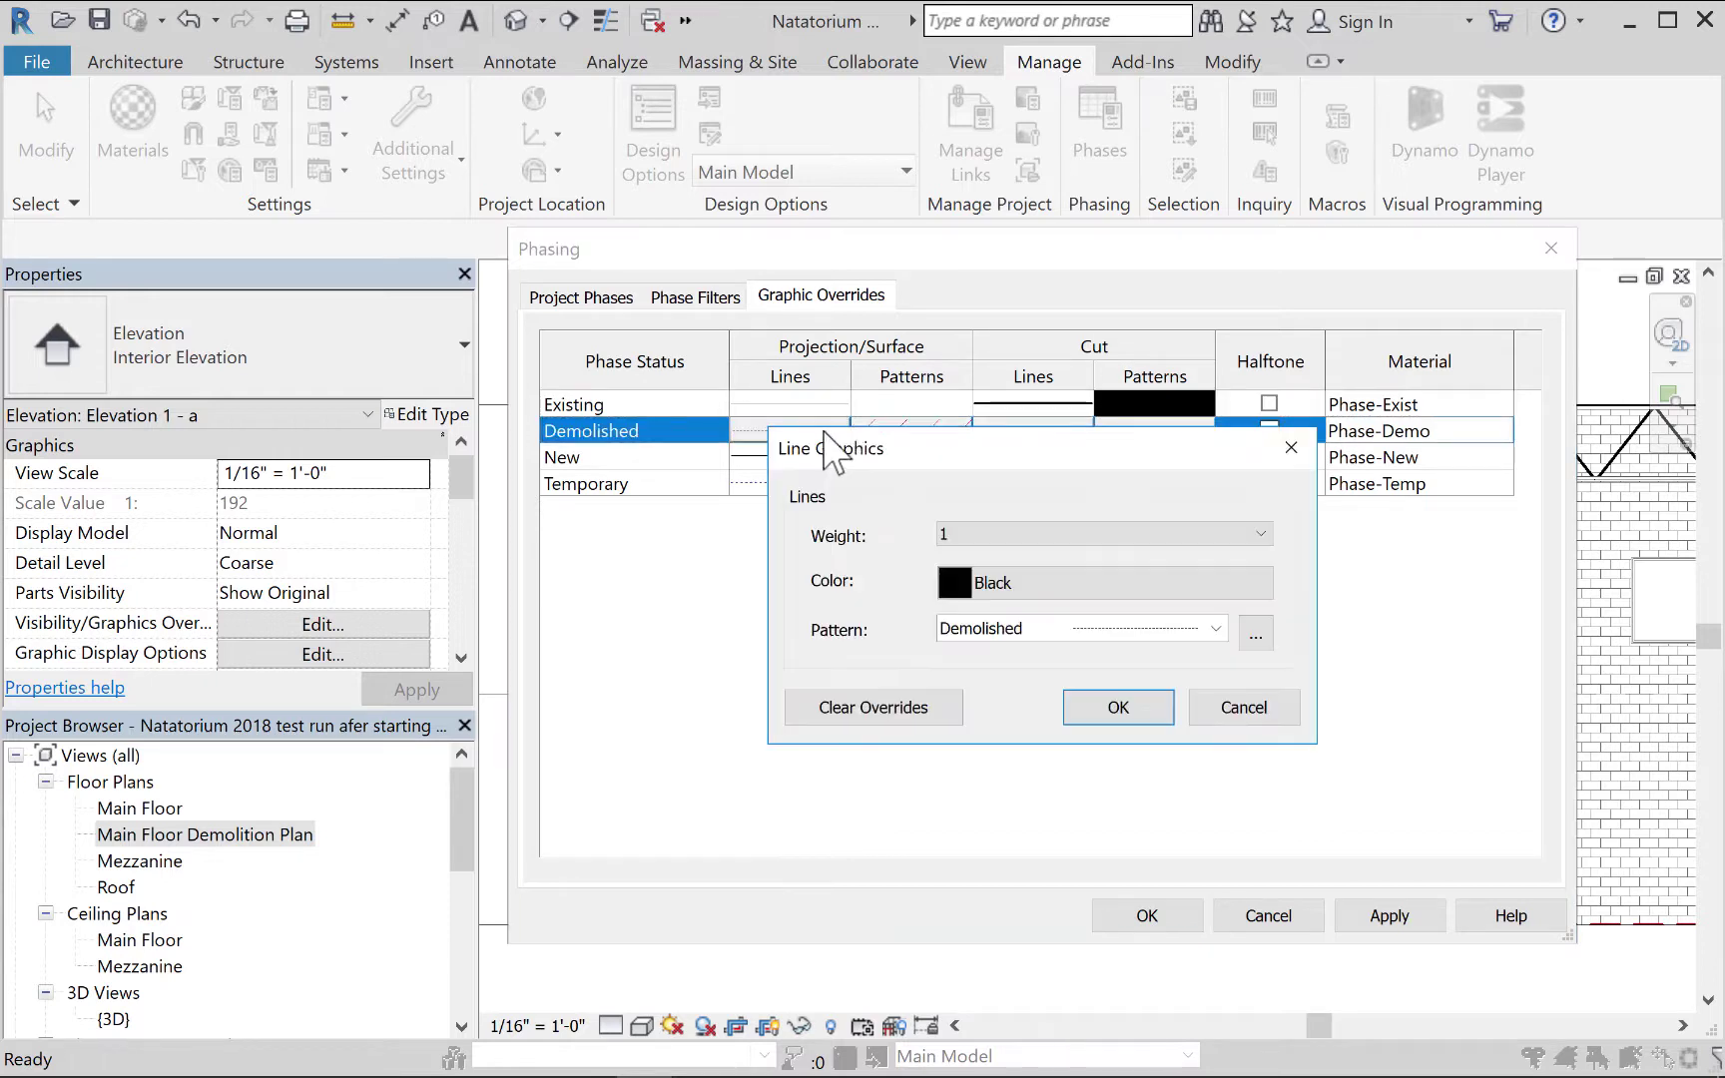
pyautogui.click(1020, 529)
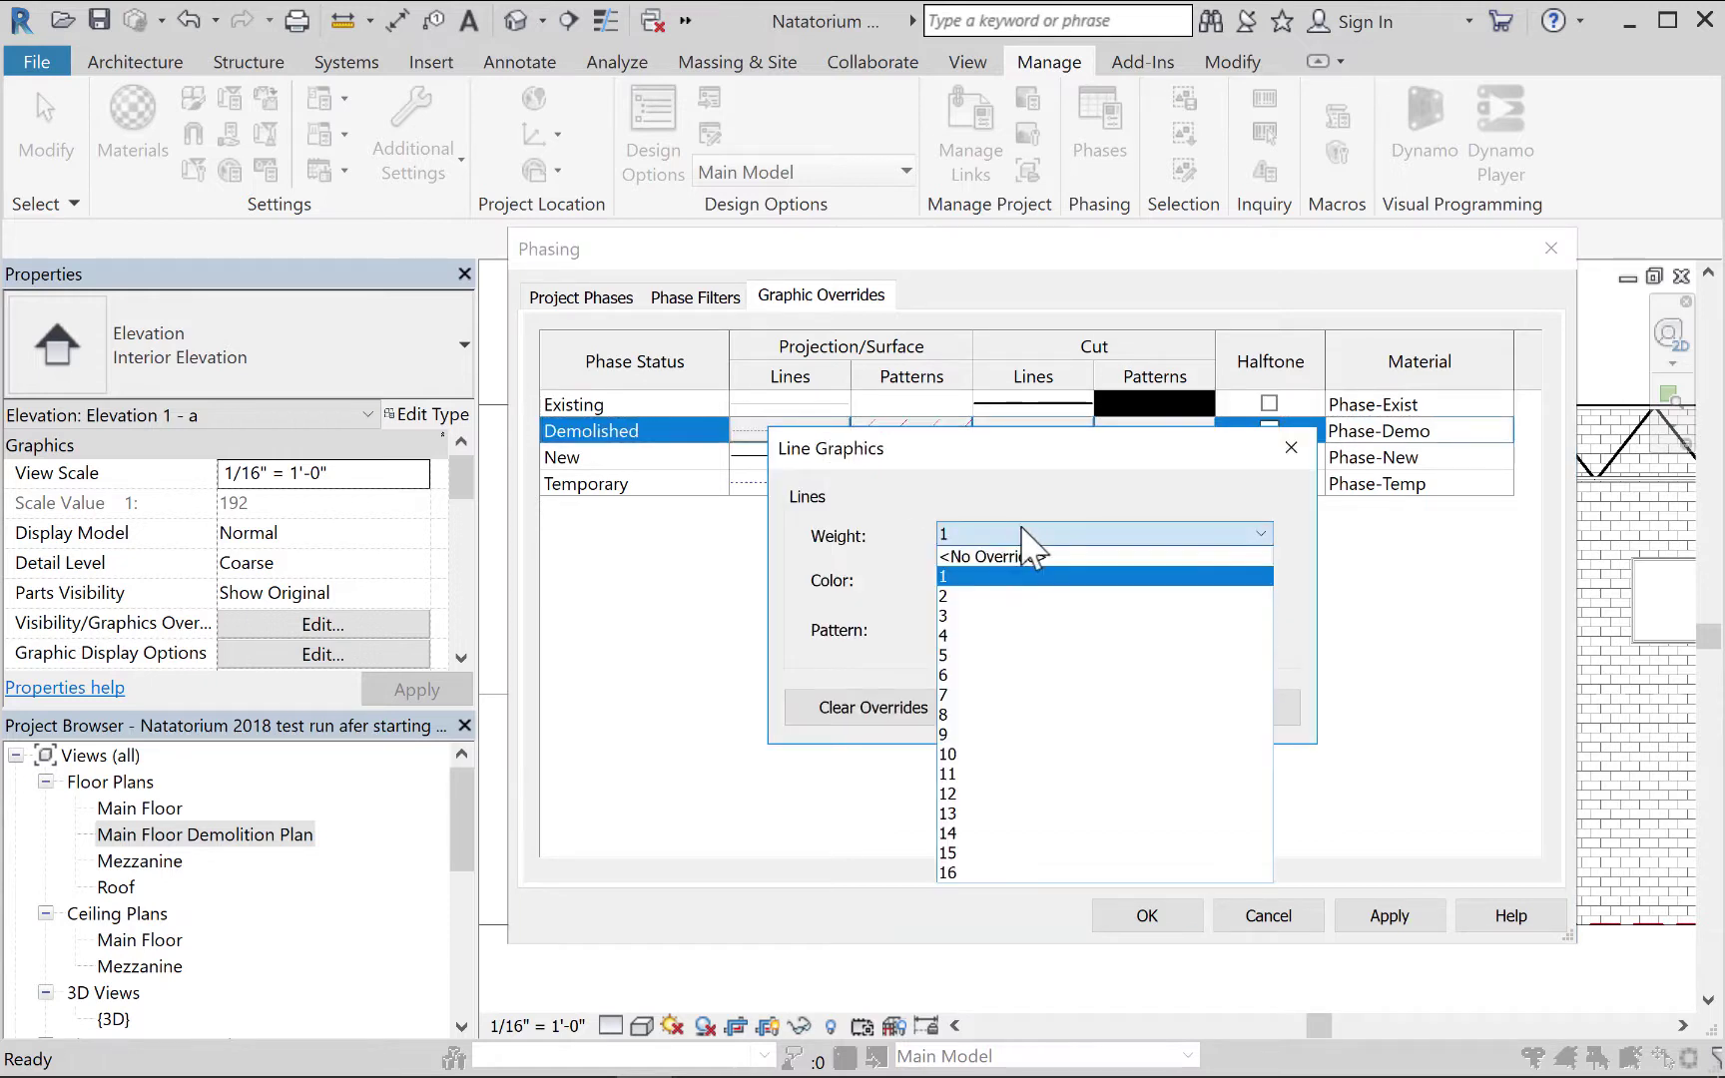
pyautogui.click(993, 674)
# Set the Demolished projection/surface line color to Red and apply the phasing overrides to the project.
pyautogui.click(1008, 589)
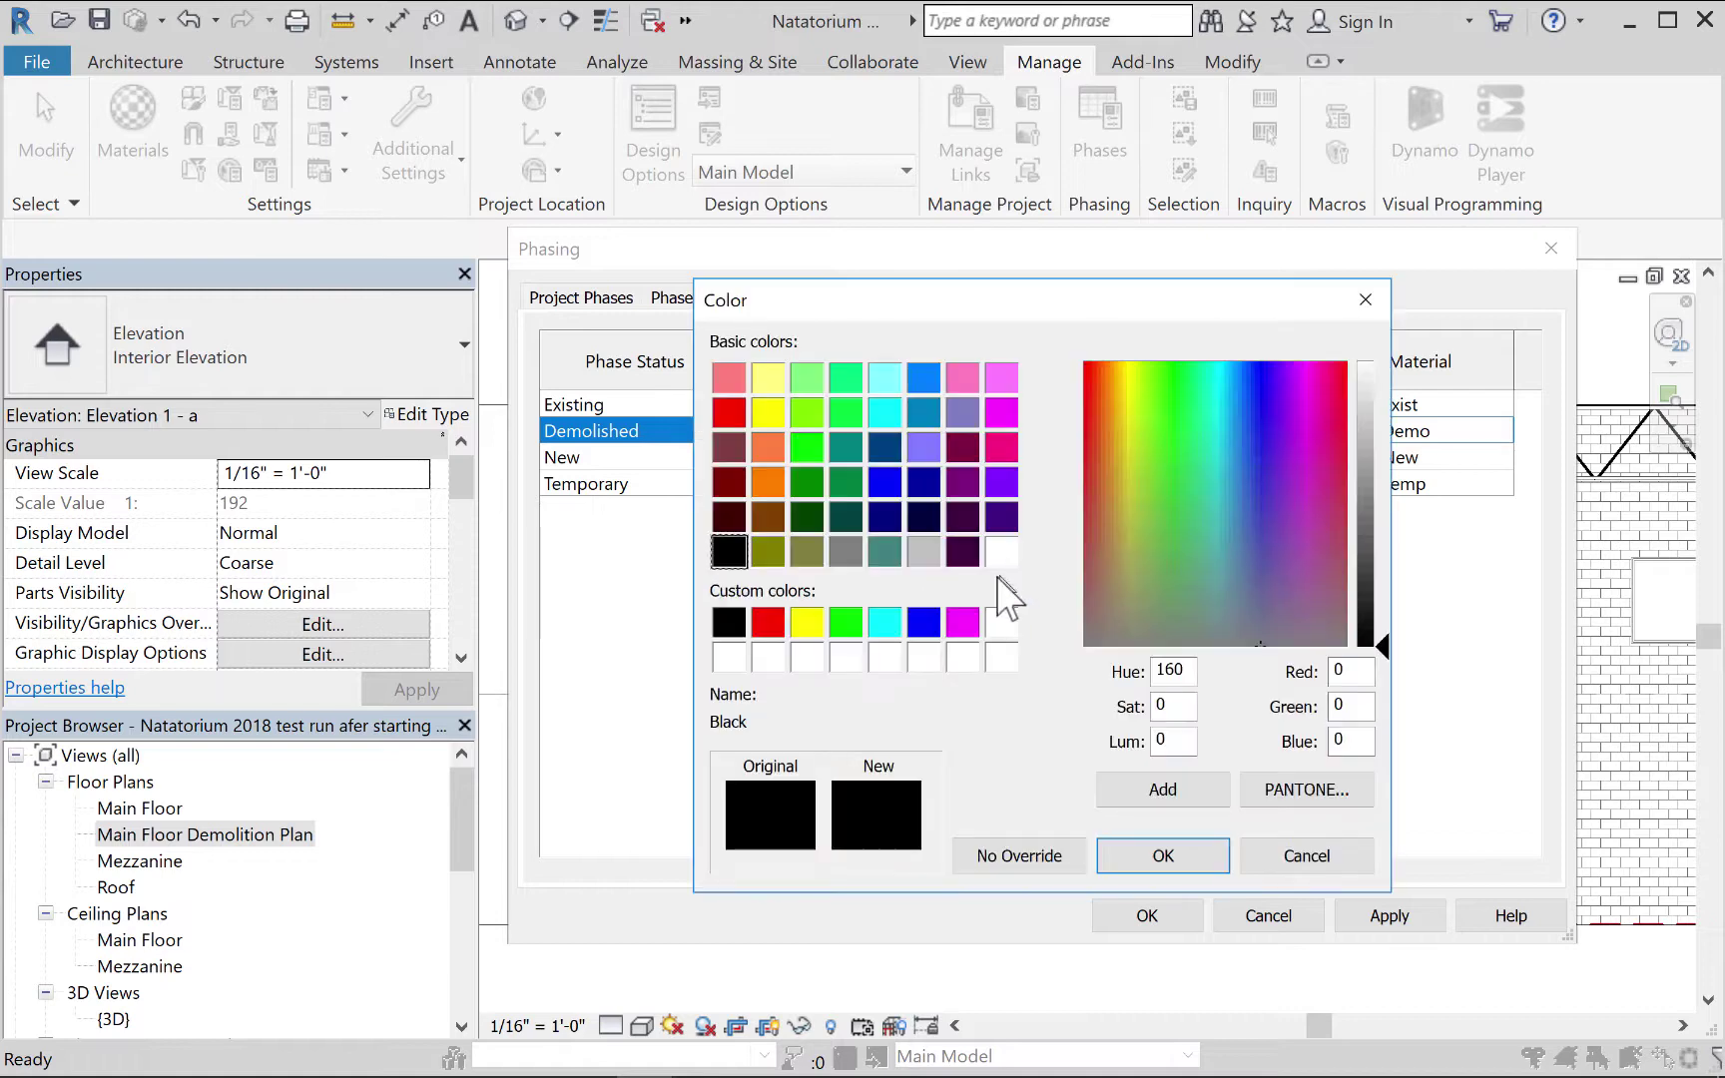
pyautogui.click(767, 622)
pyautogui.click(1118, 855)
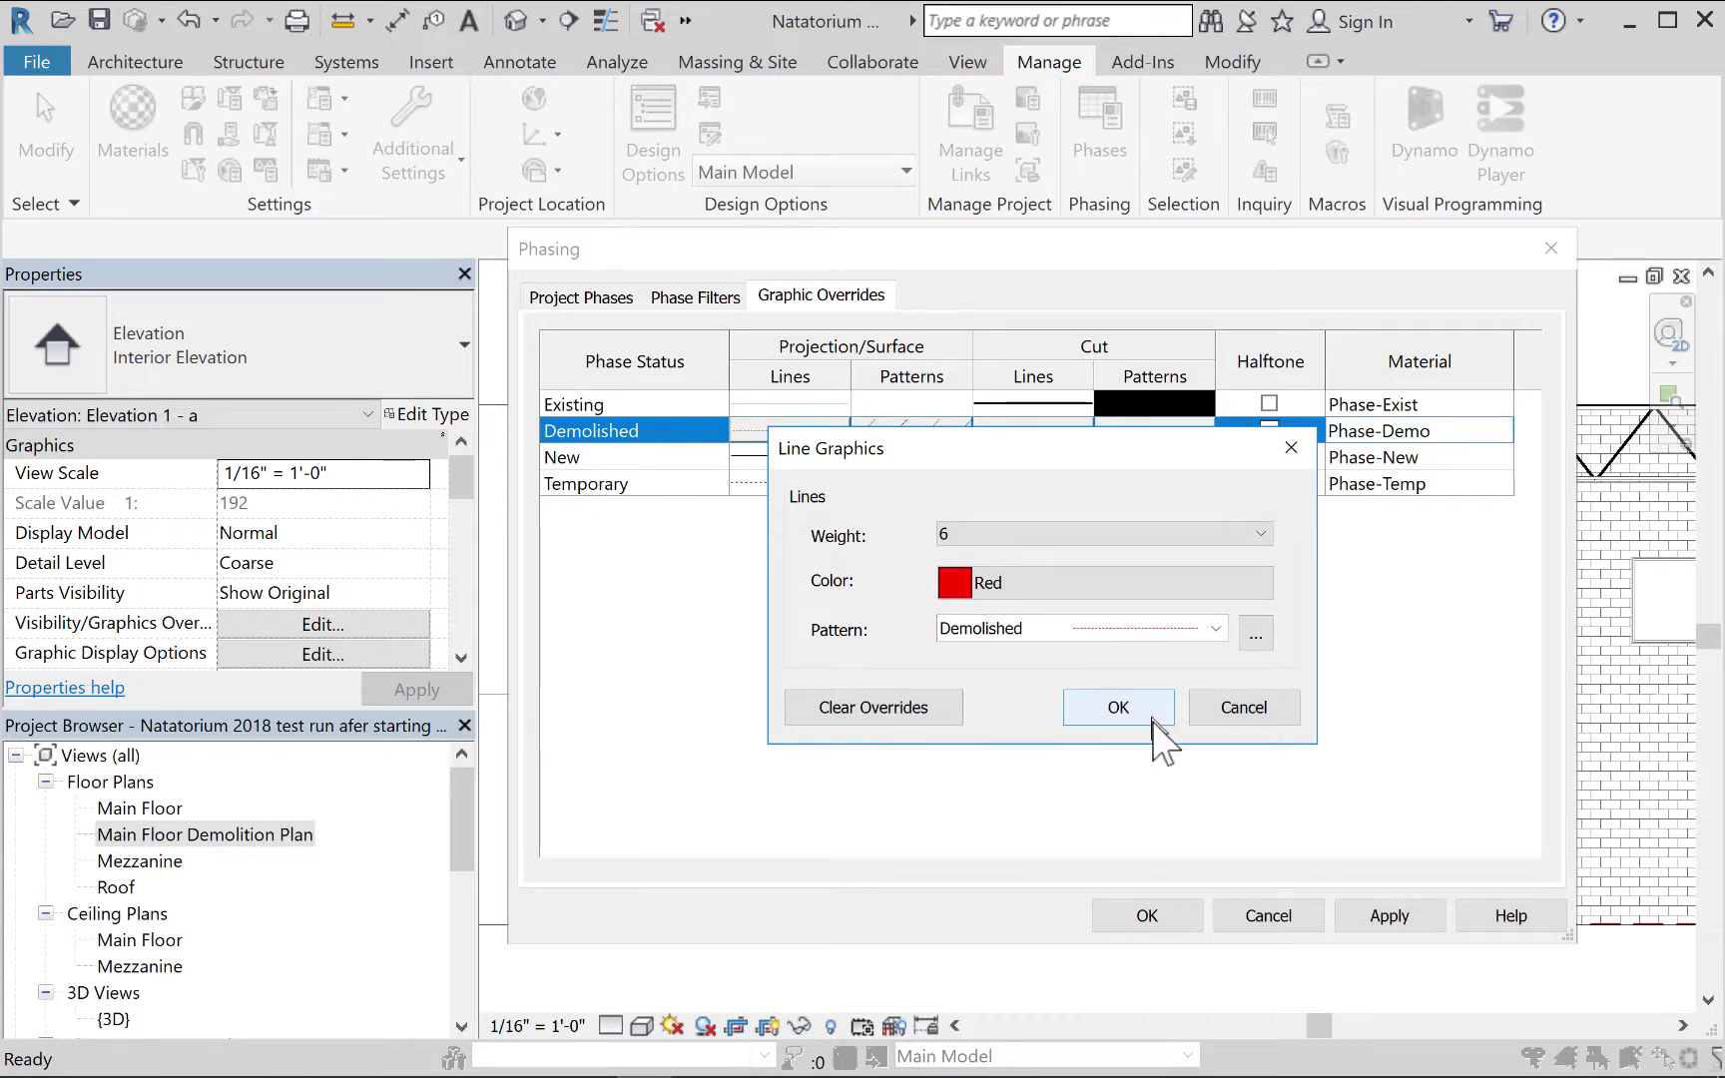
pyautogui.click(1119, 706)
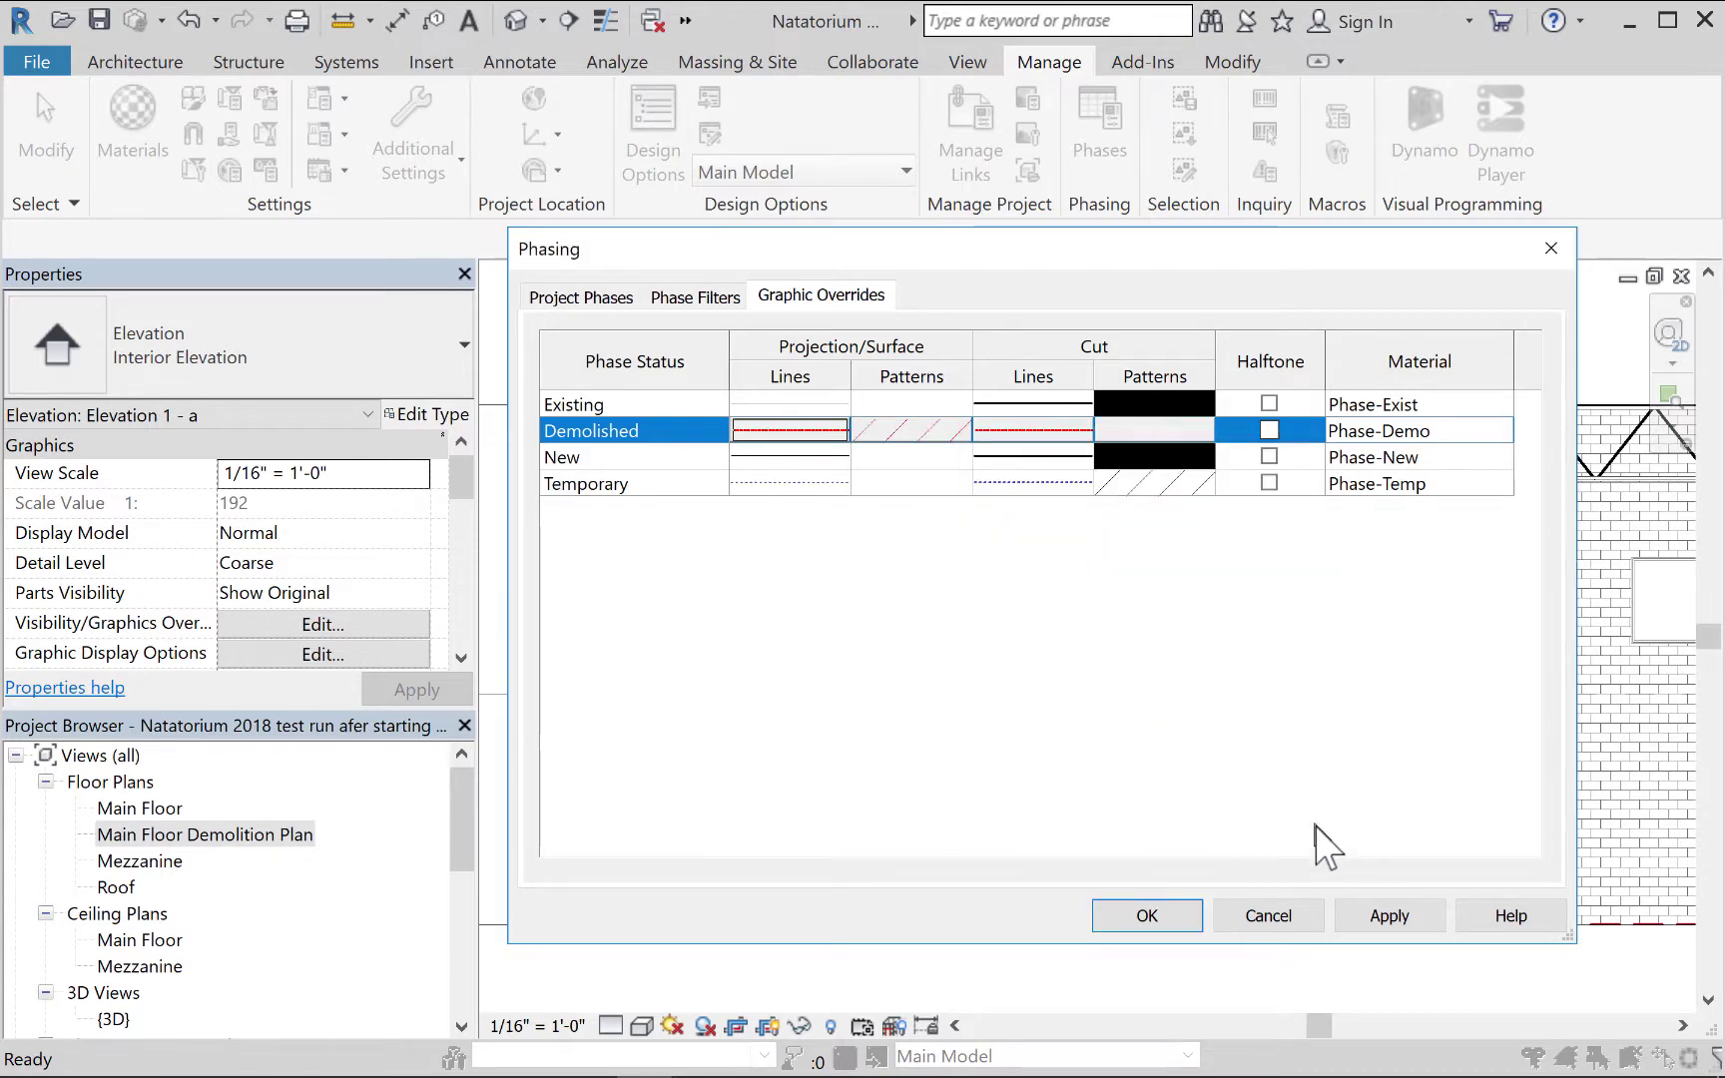
pyautogui.click(1403, 920)
pyautogui.click(1147, 917)
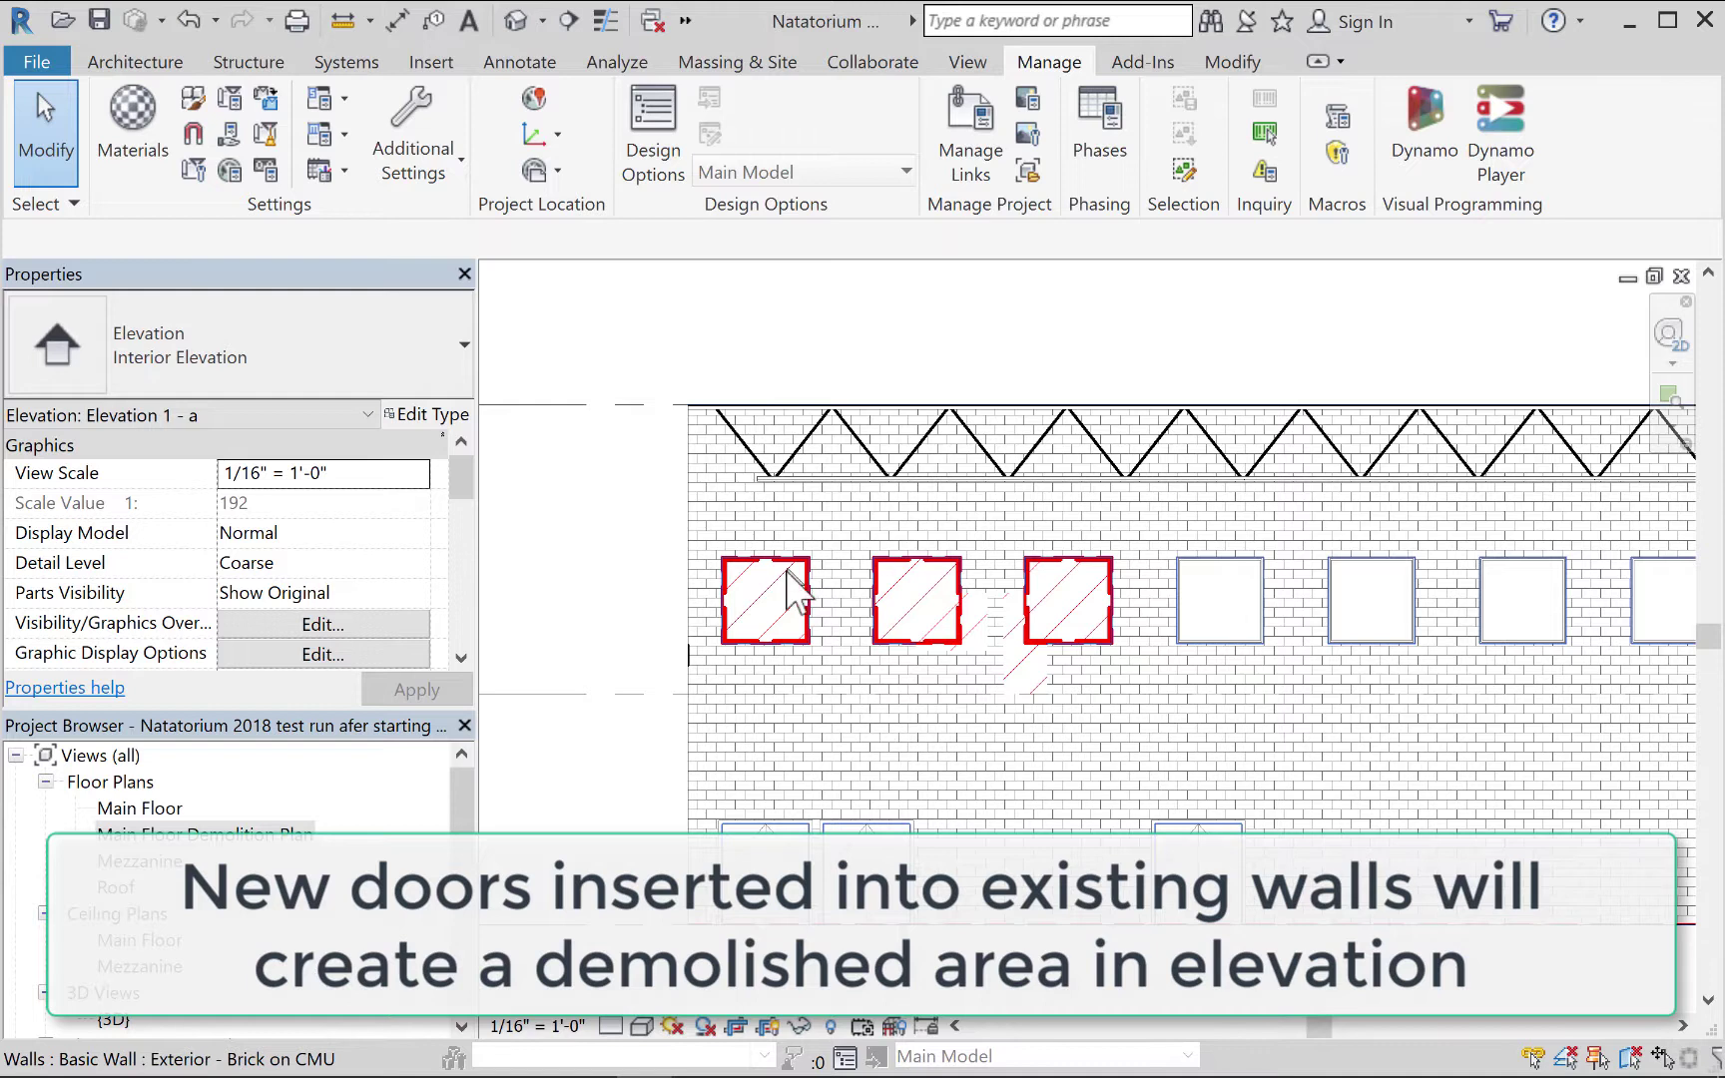
pyautogui.moveTo(961, 631)
pyautogui.mouseDown(button='middle')
pyautogui.moveTo(971, 678)
pyautogui.moveTo(949, 659)
pyautogui.mouseUp(button='middle')
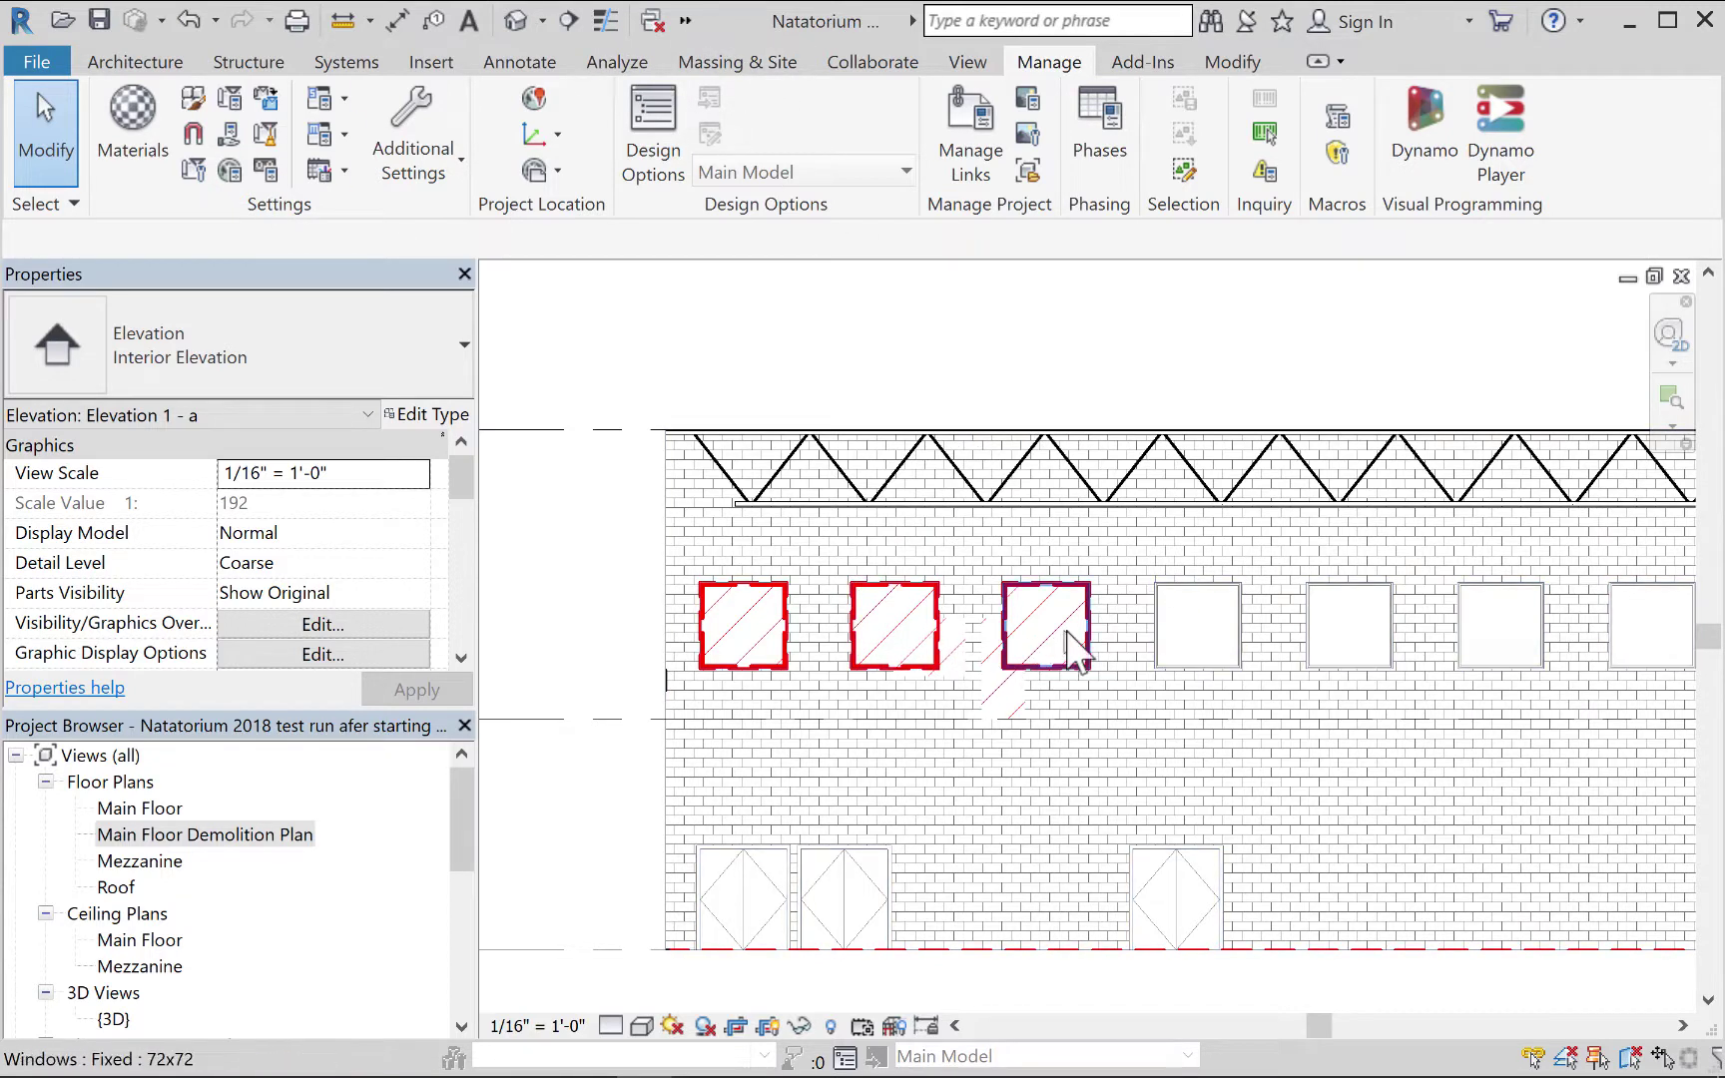
# Try drawing a short horizontal detail line in the <Demolished> line style at the upper edge of the hatched wall area beside the third window.
pyautogui.scroll(4, 1006, 739)
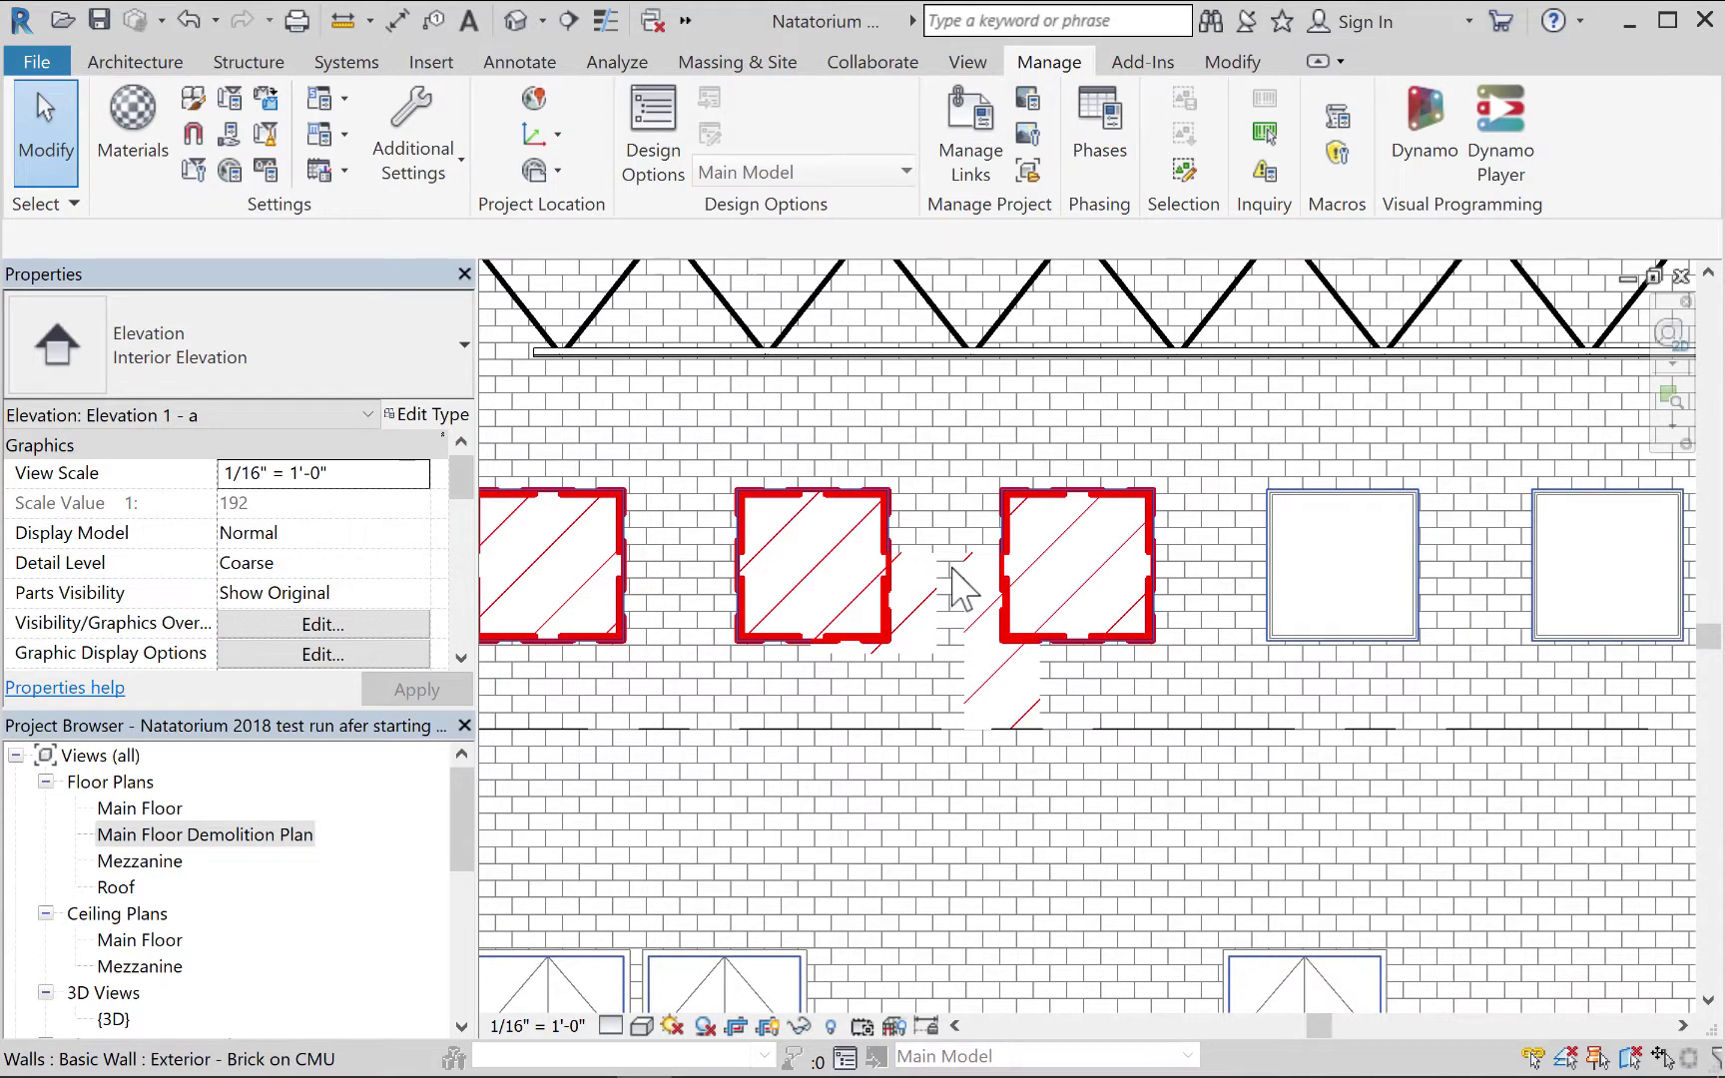
pyautogui.moveTo(1064, 780); pyautogui.dragTo(1213, 728, button='middle')
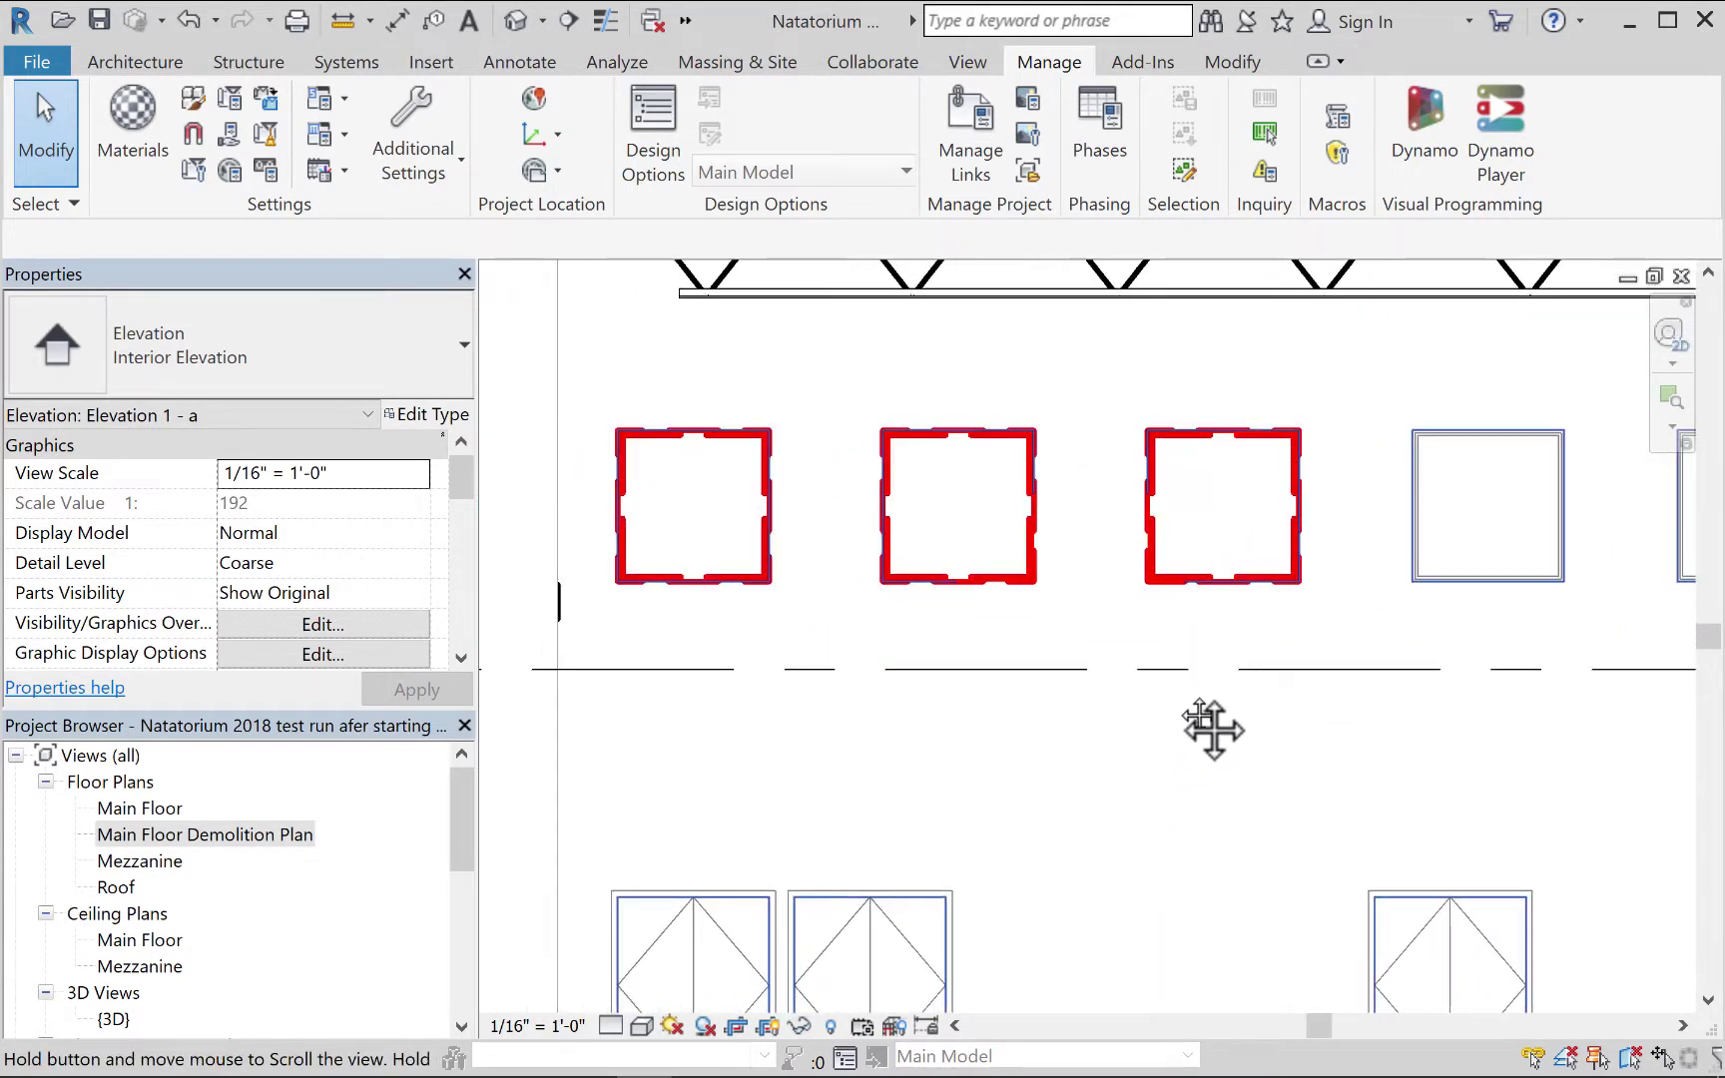
pyautogui.scroll(-1, 1086, 697)
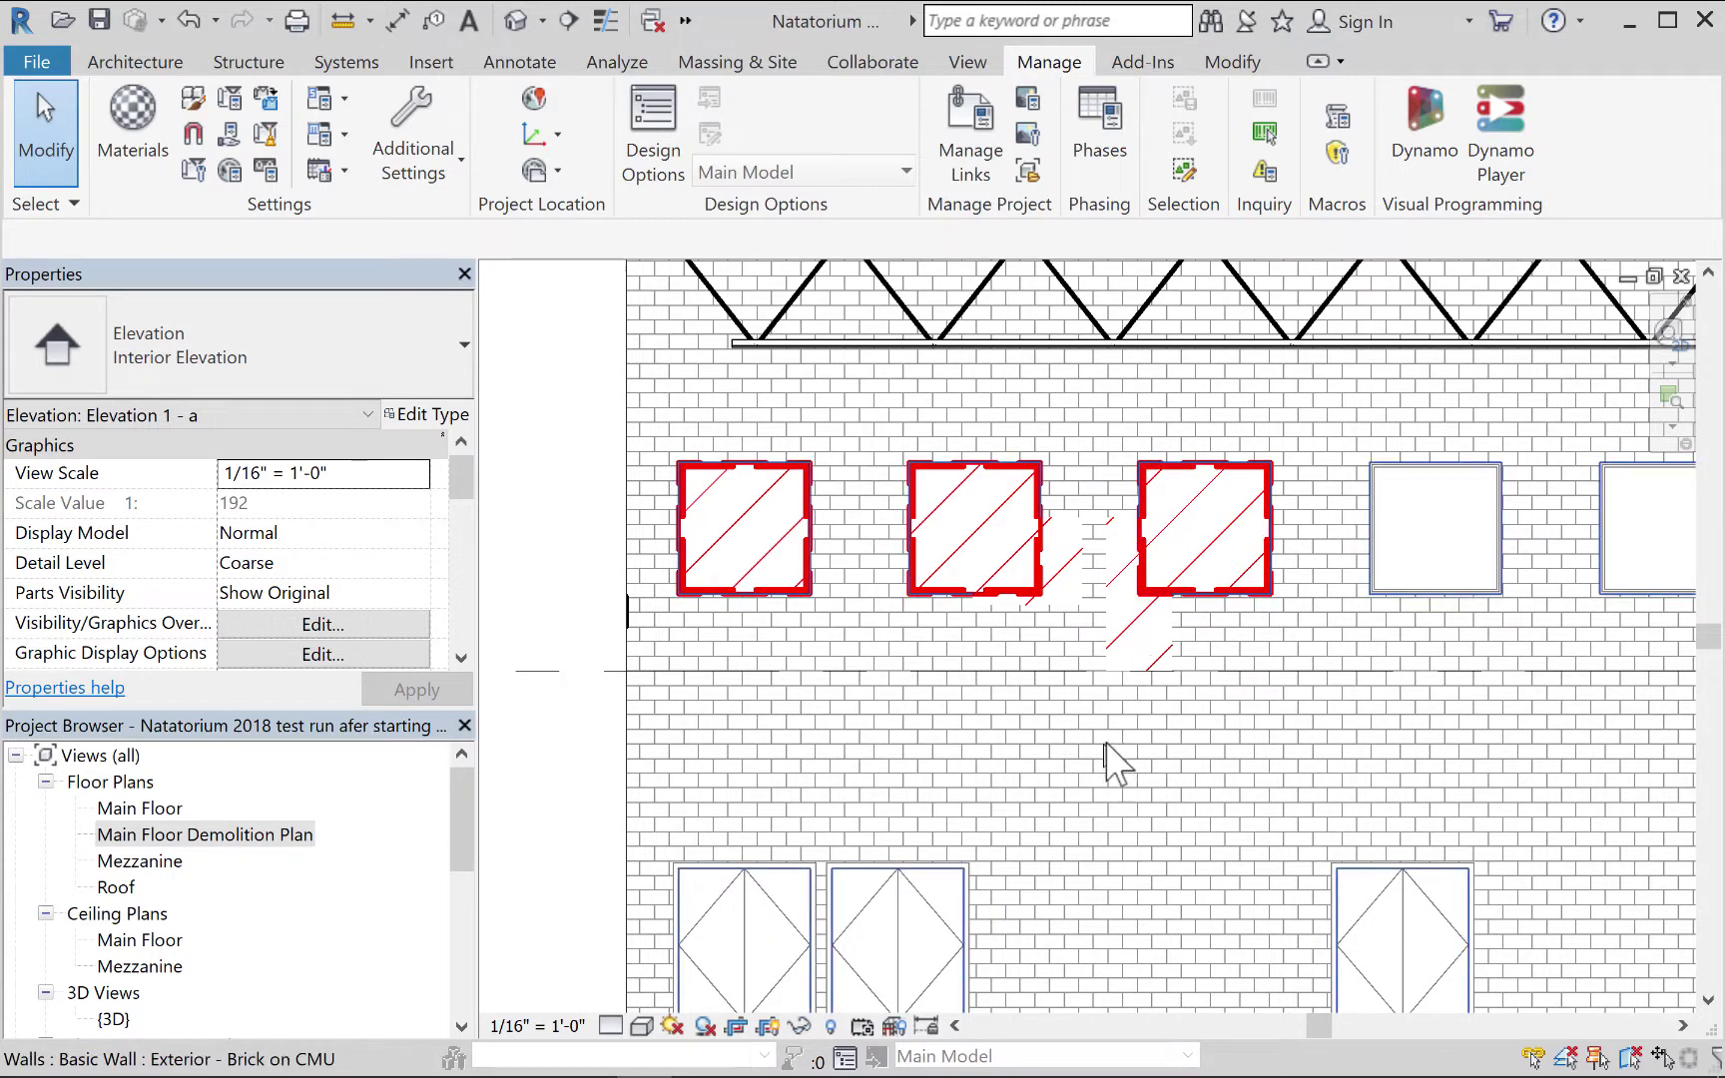
pyautogui.scroll(-1, 1109, 743)
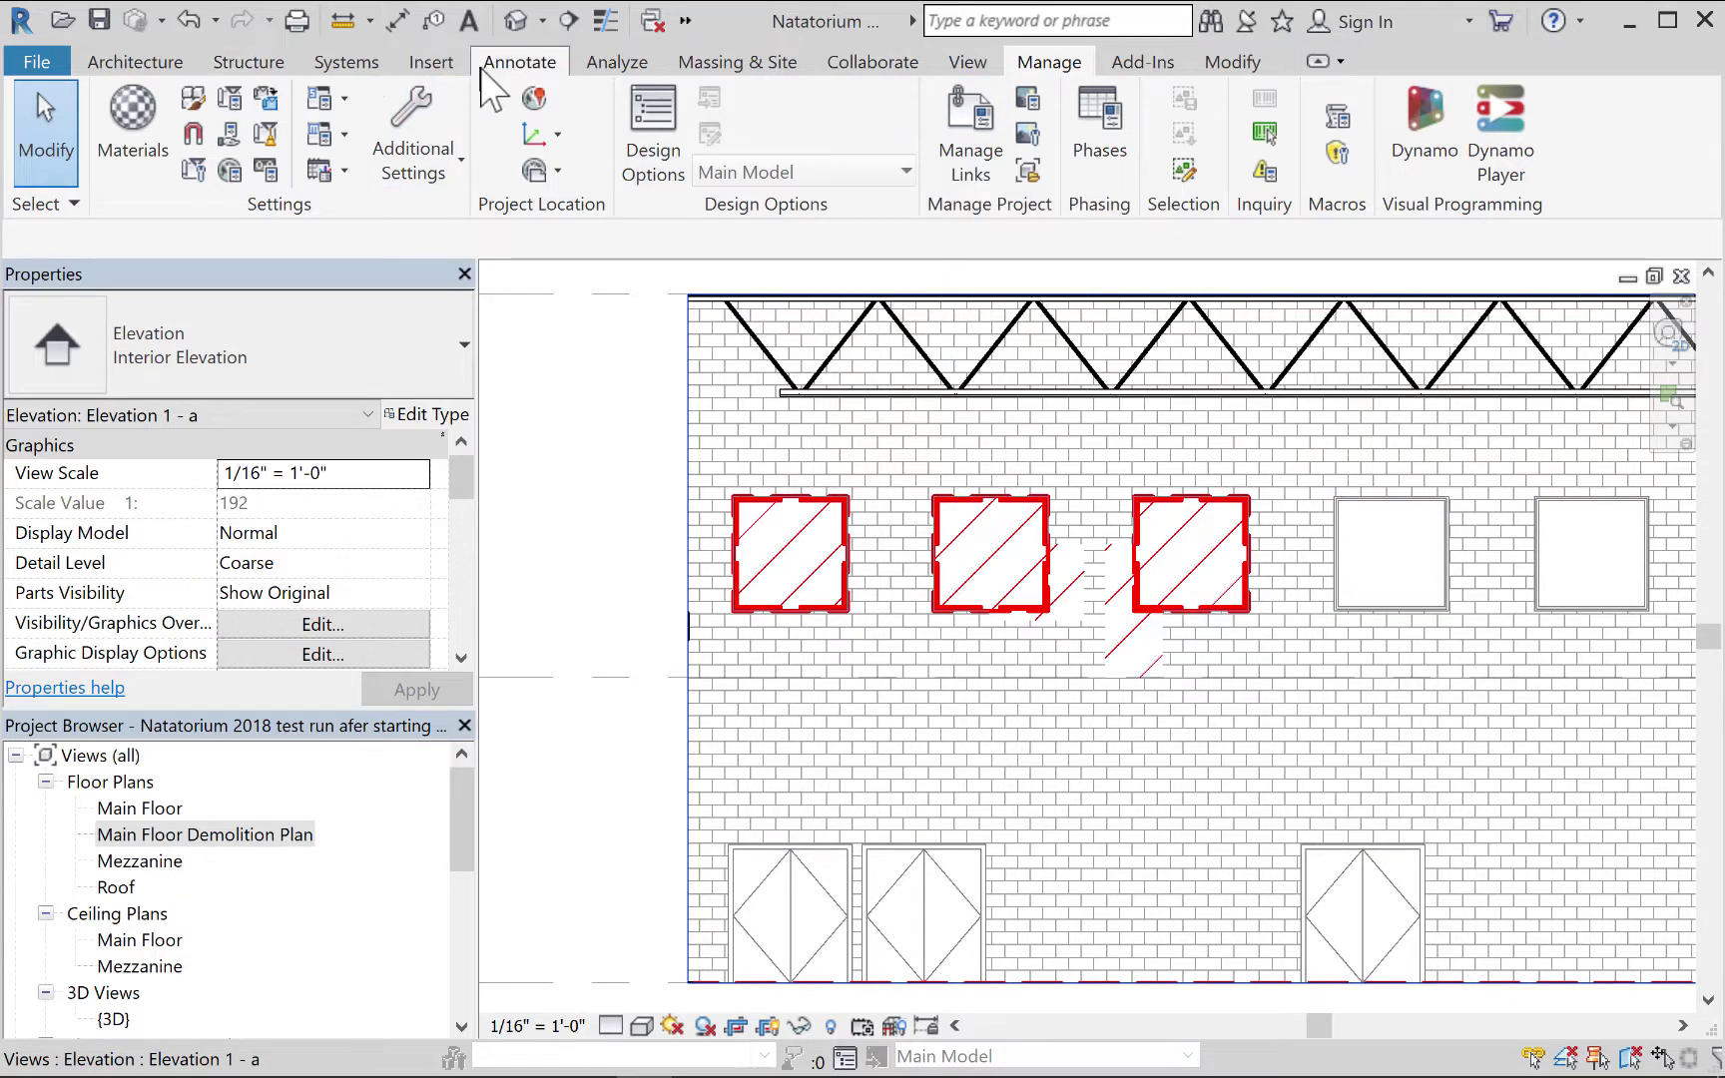
pyautogui.click(506, 66)
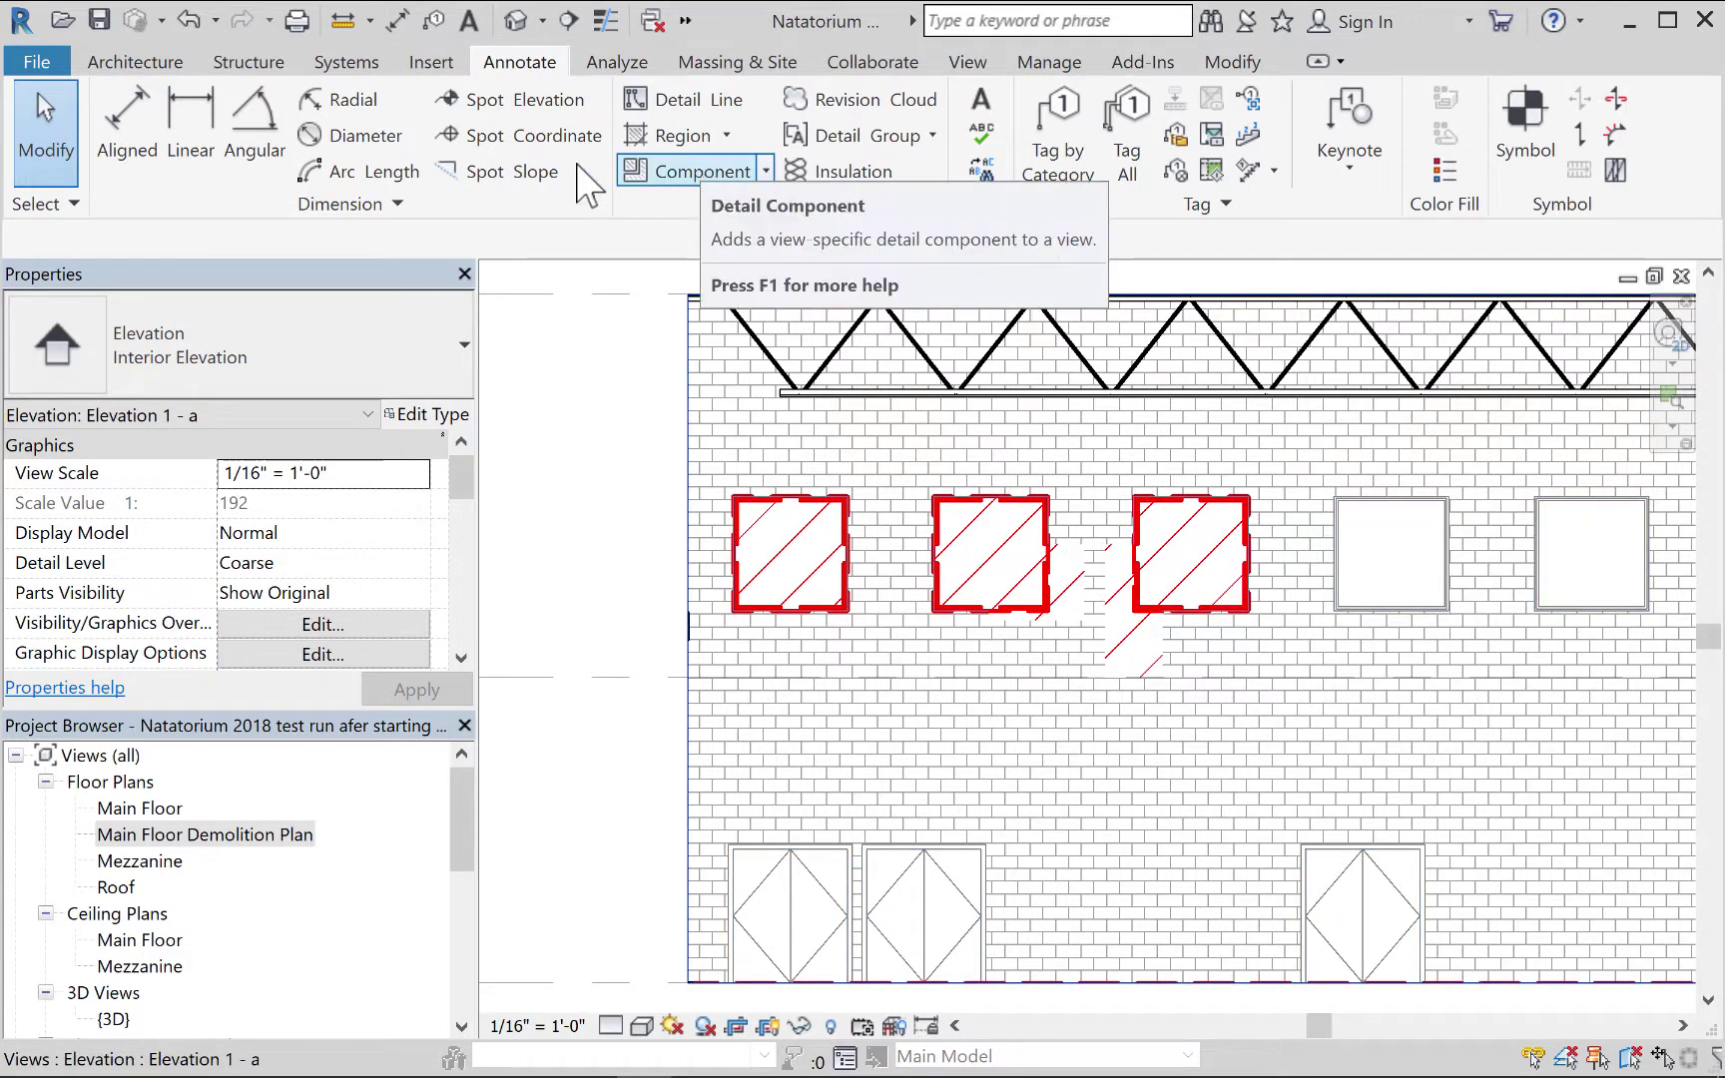
pyautogui.click(671, 104)
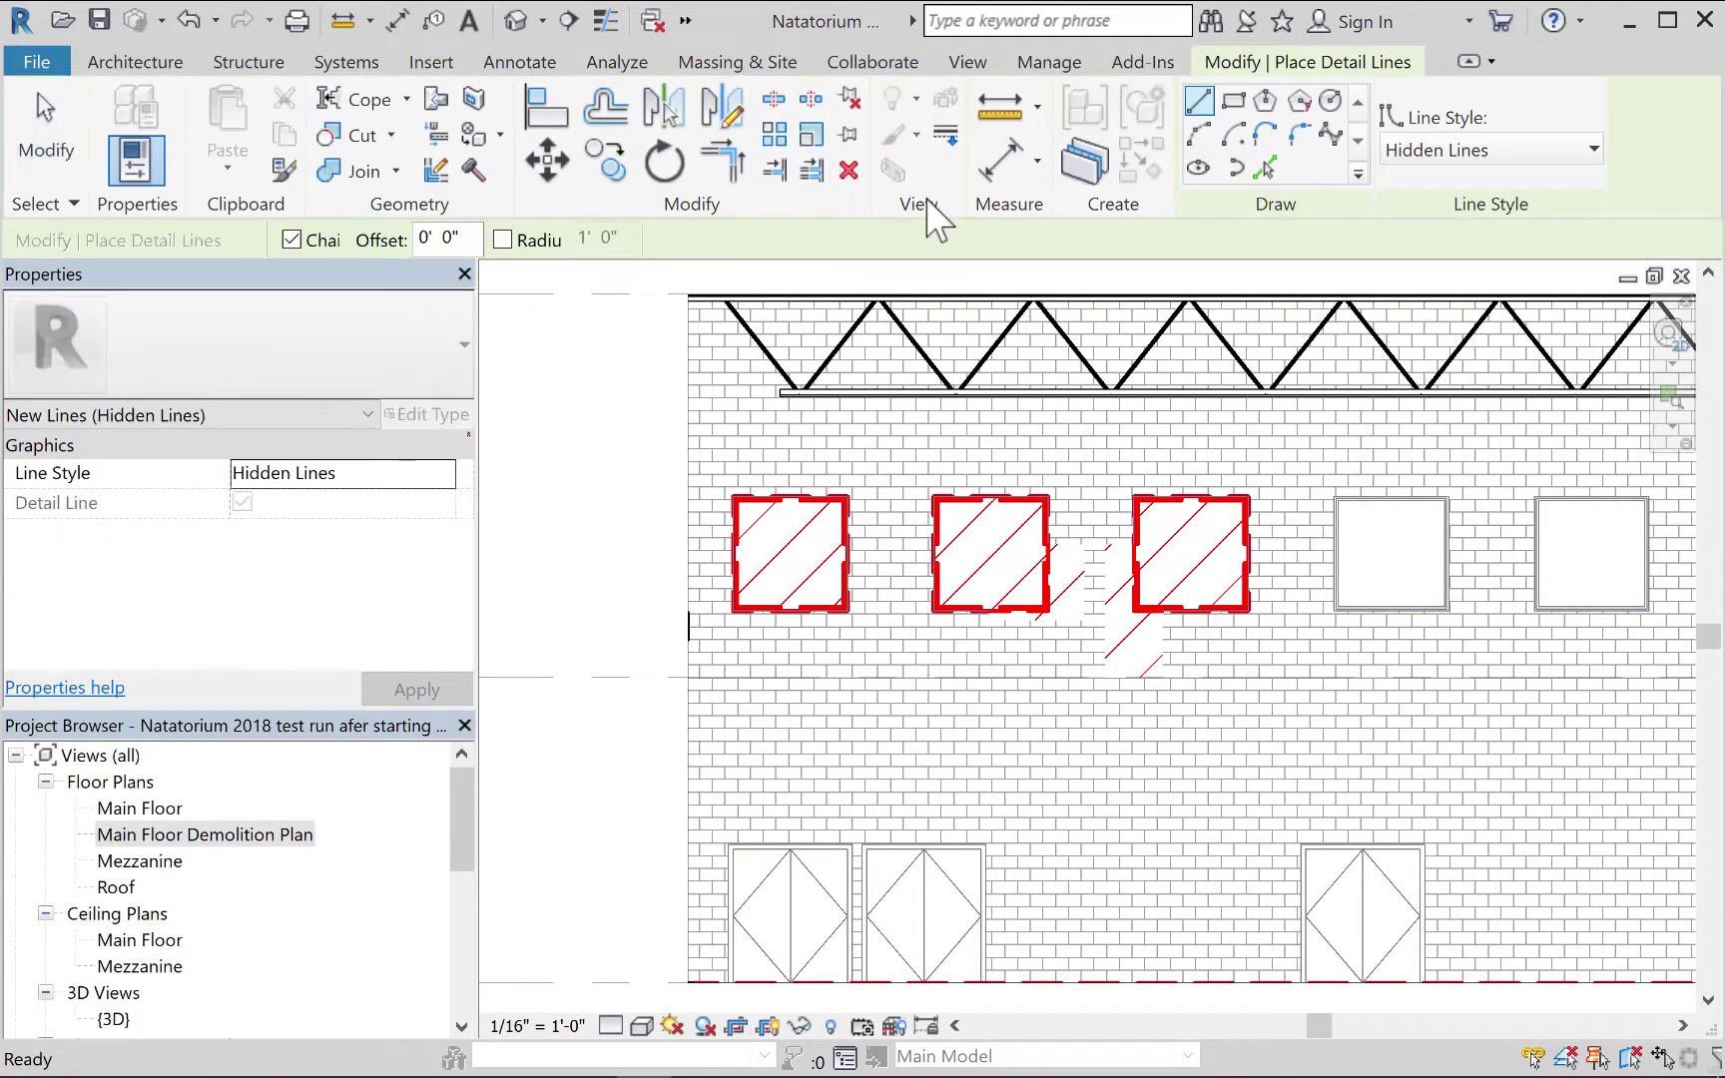
pyautogui.click(1591, 149)
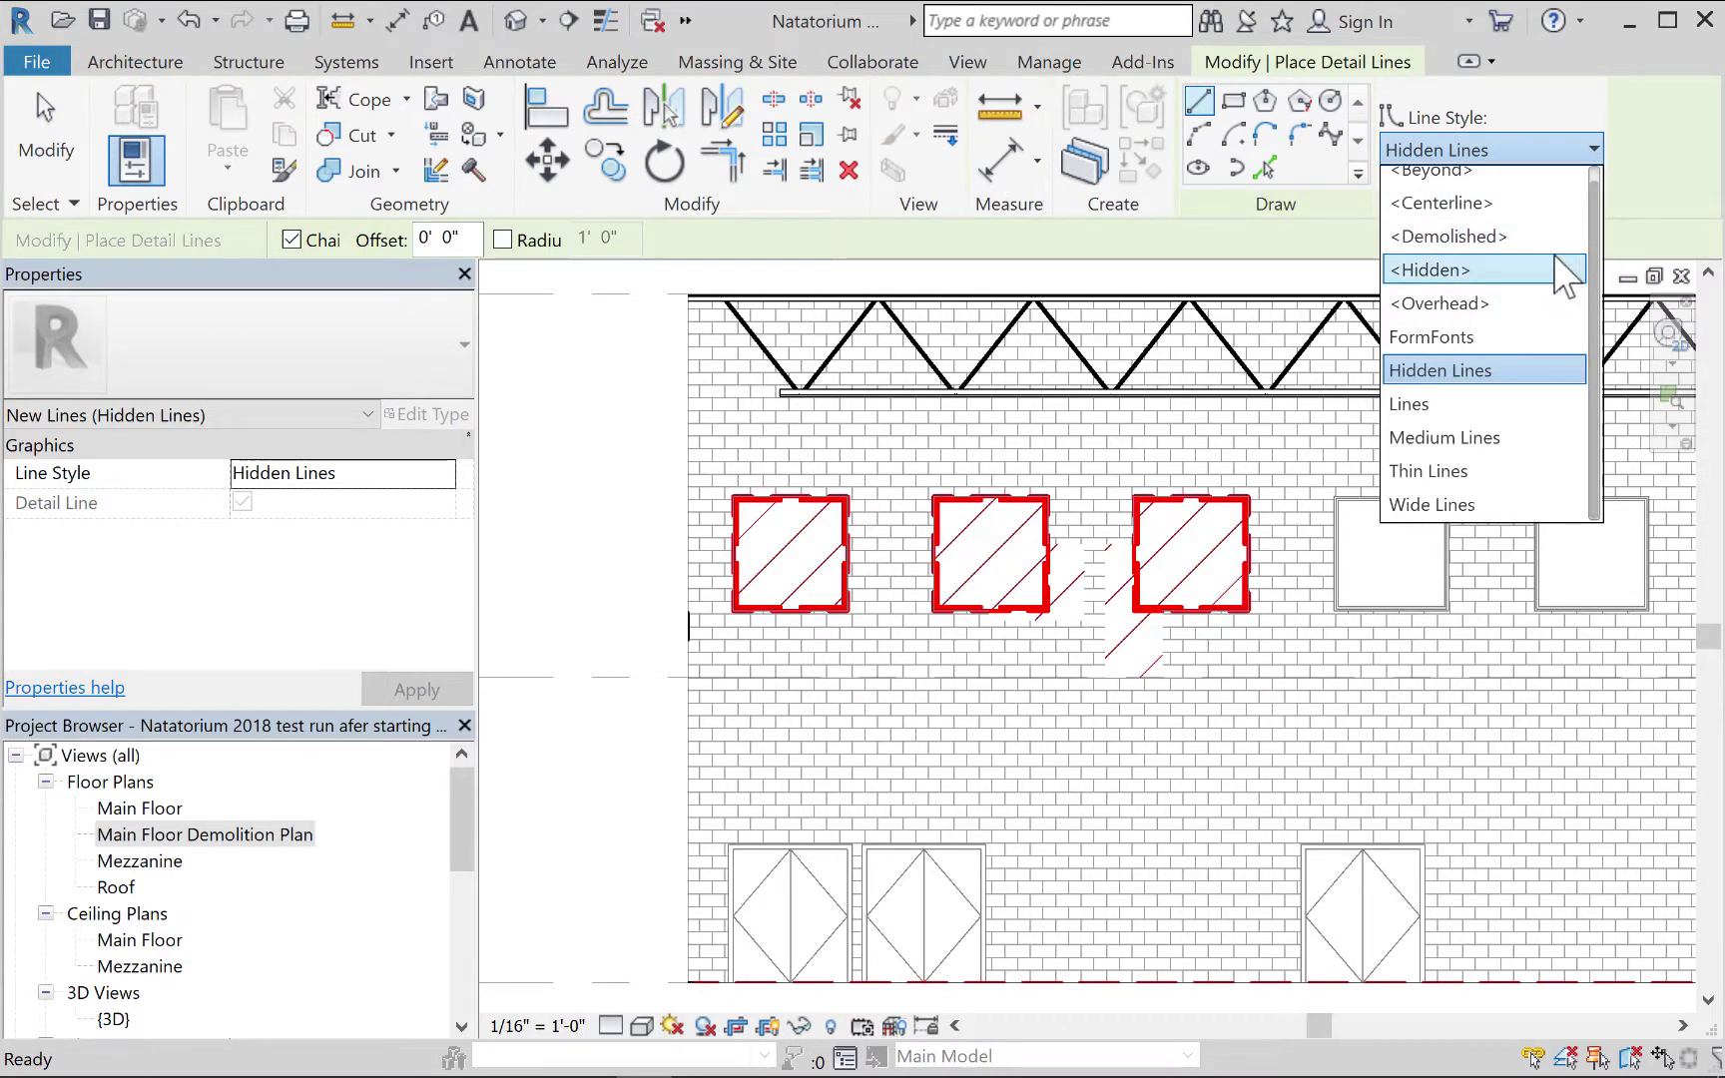
pyautogui.click(1514, 240)
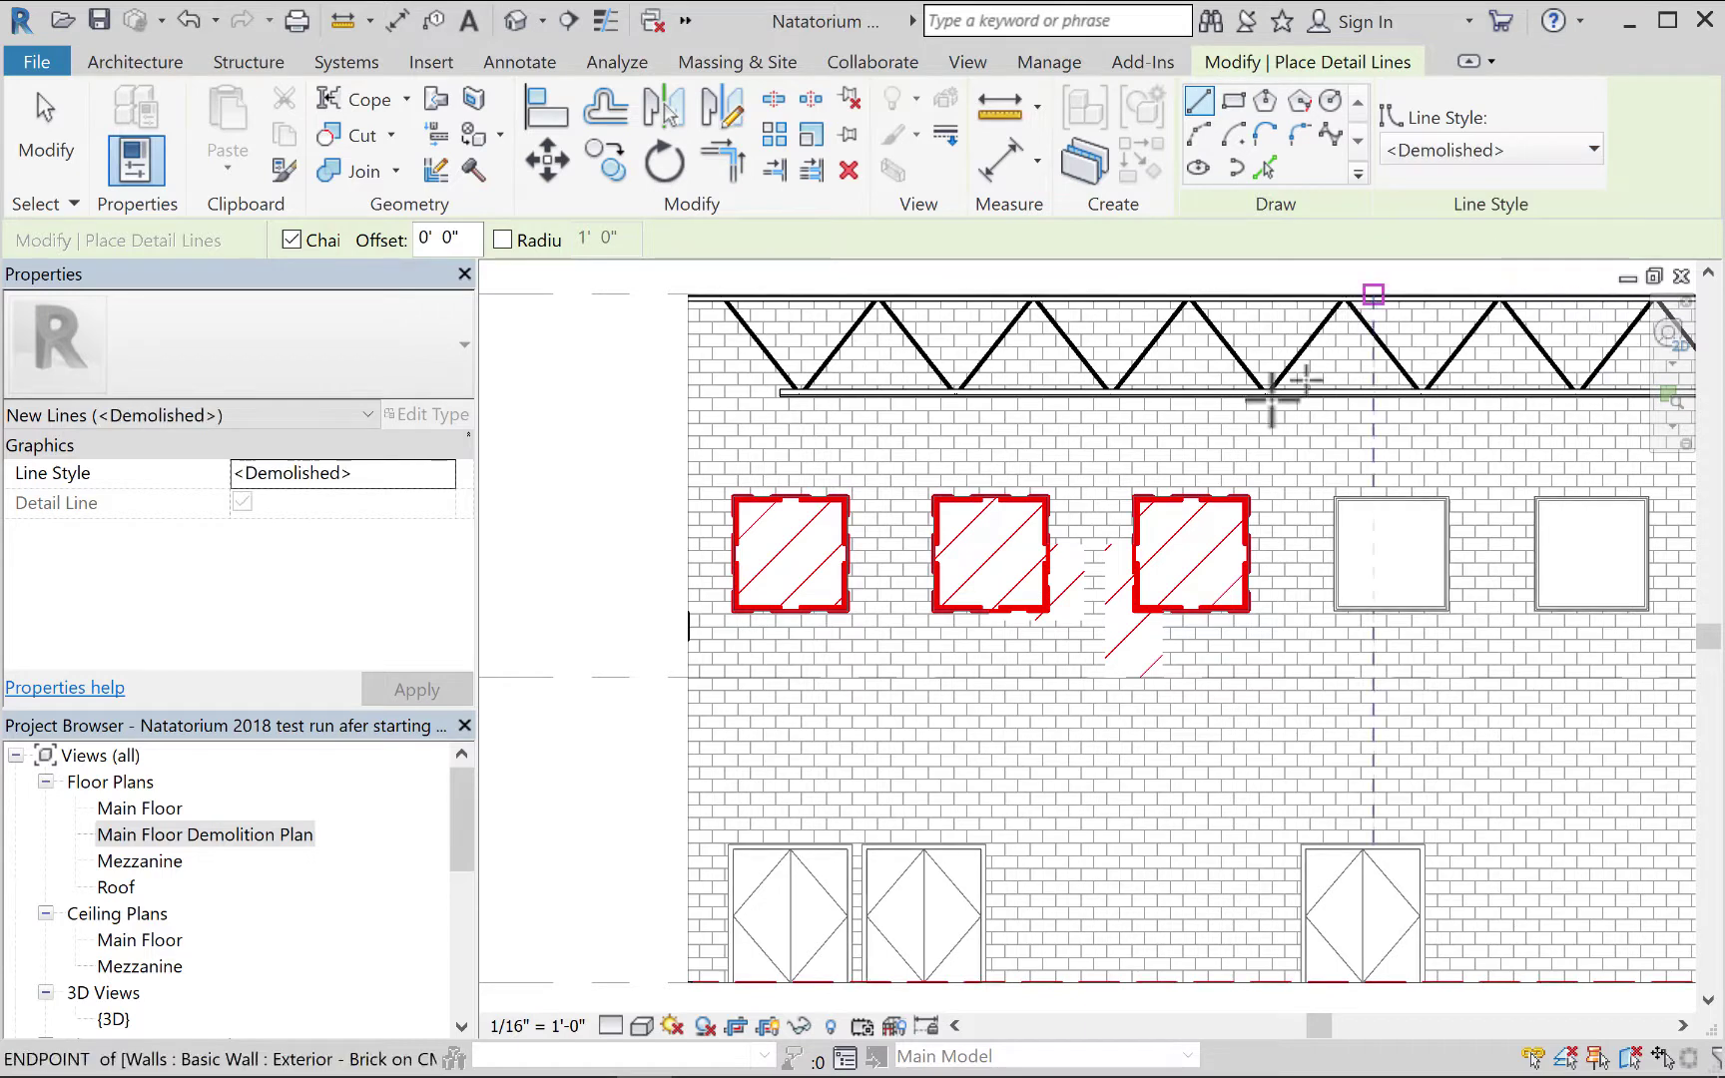
pyautogui.click(1106, 540)
pyautogui.click(1143, 539)
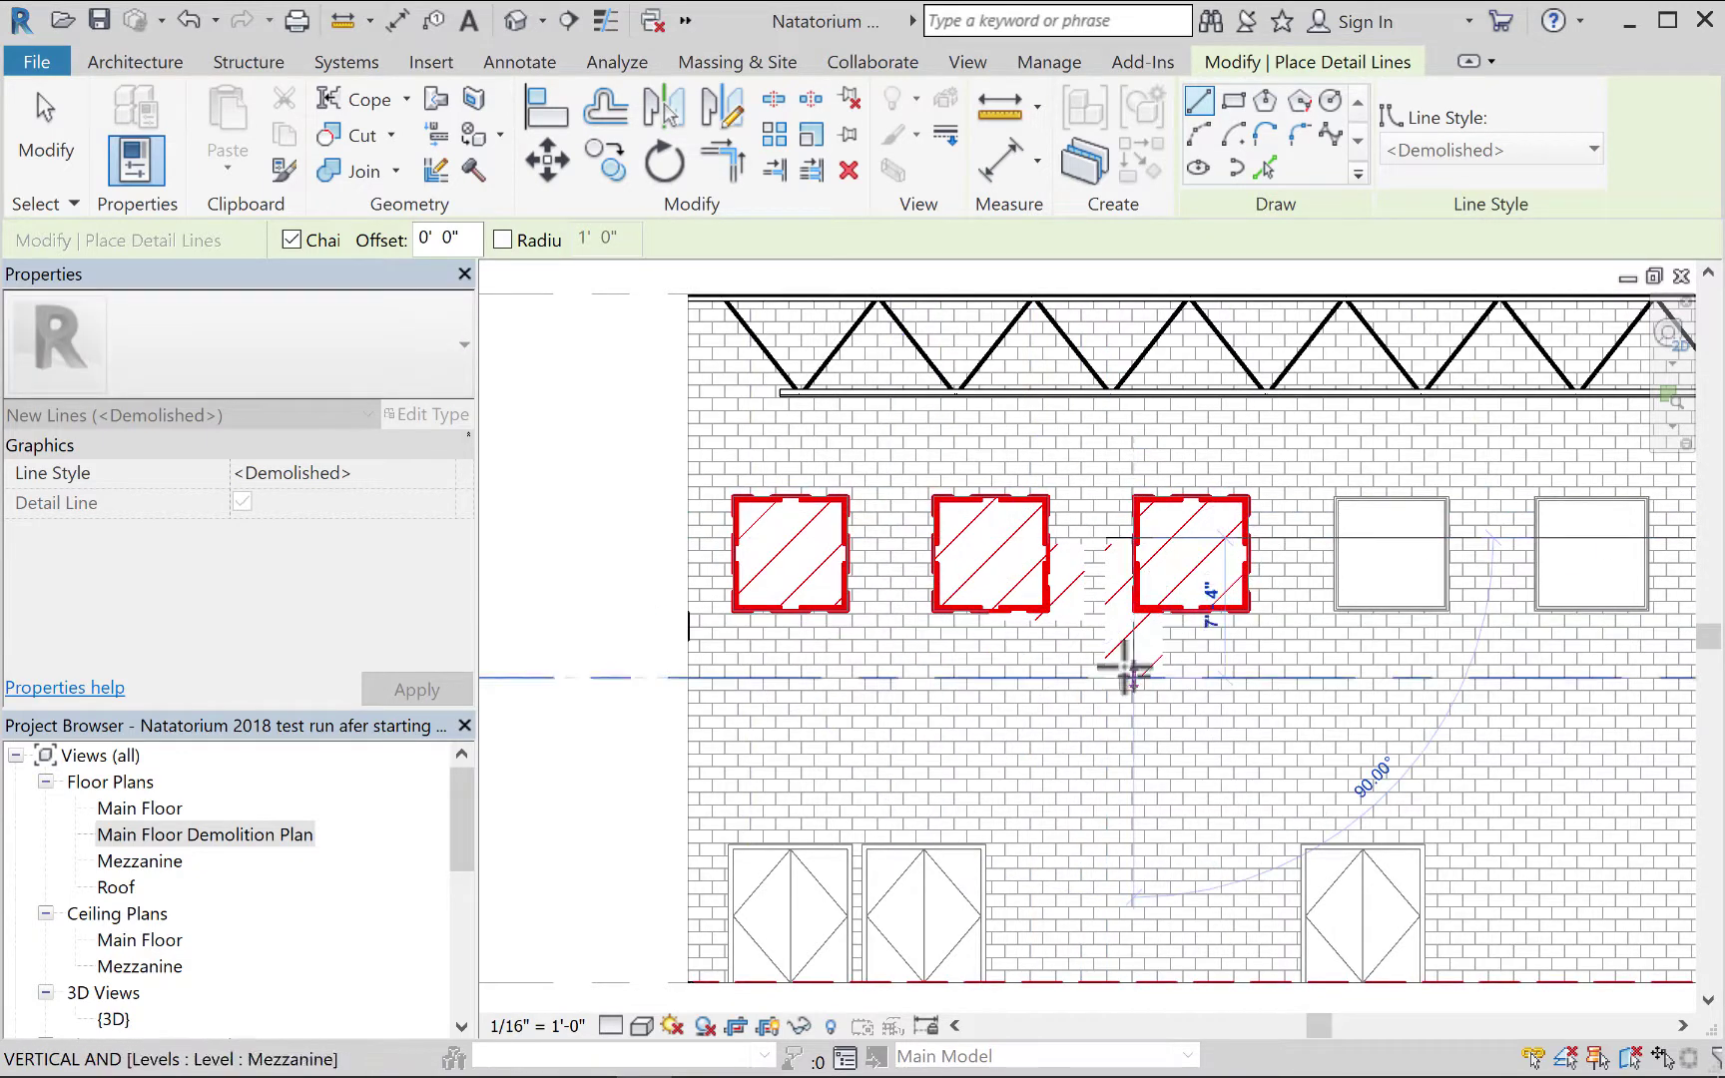
pyautogui.press('Escape')
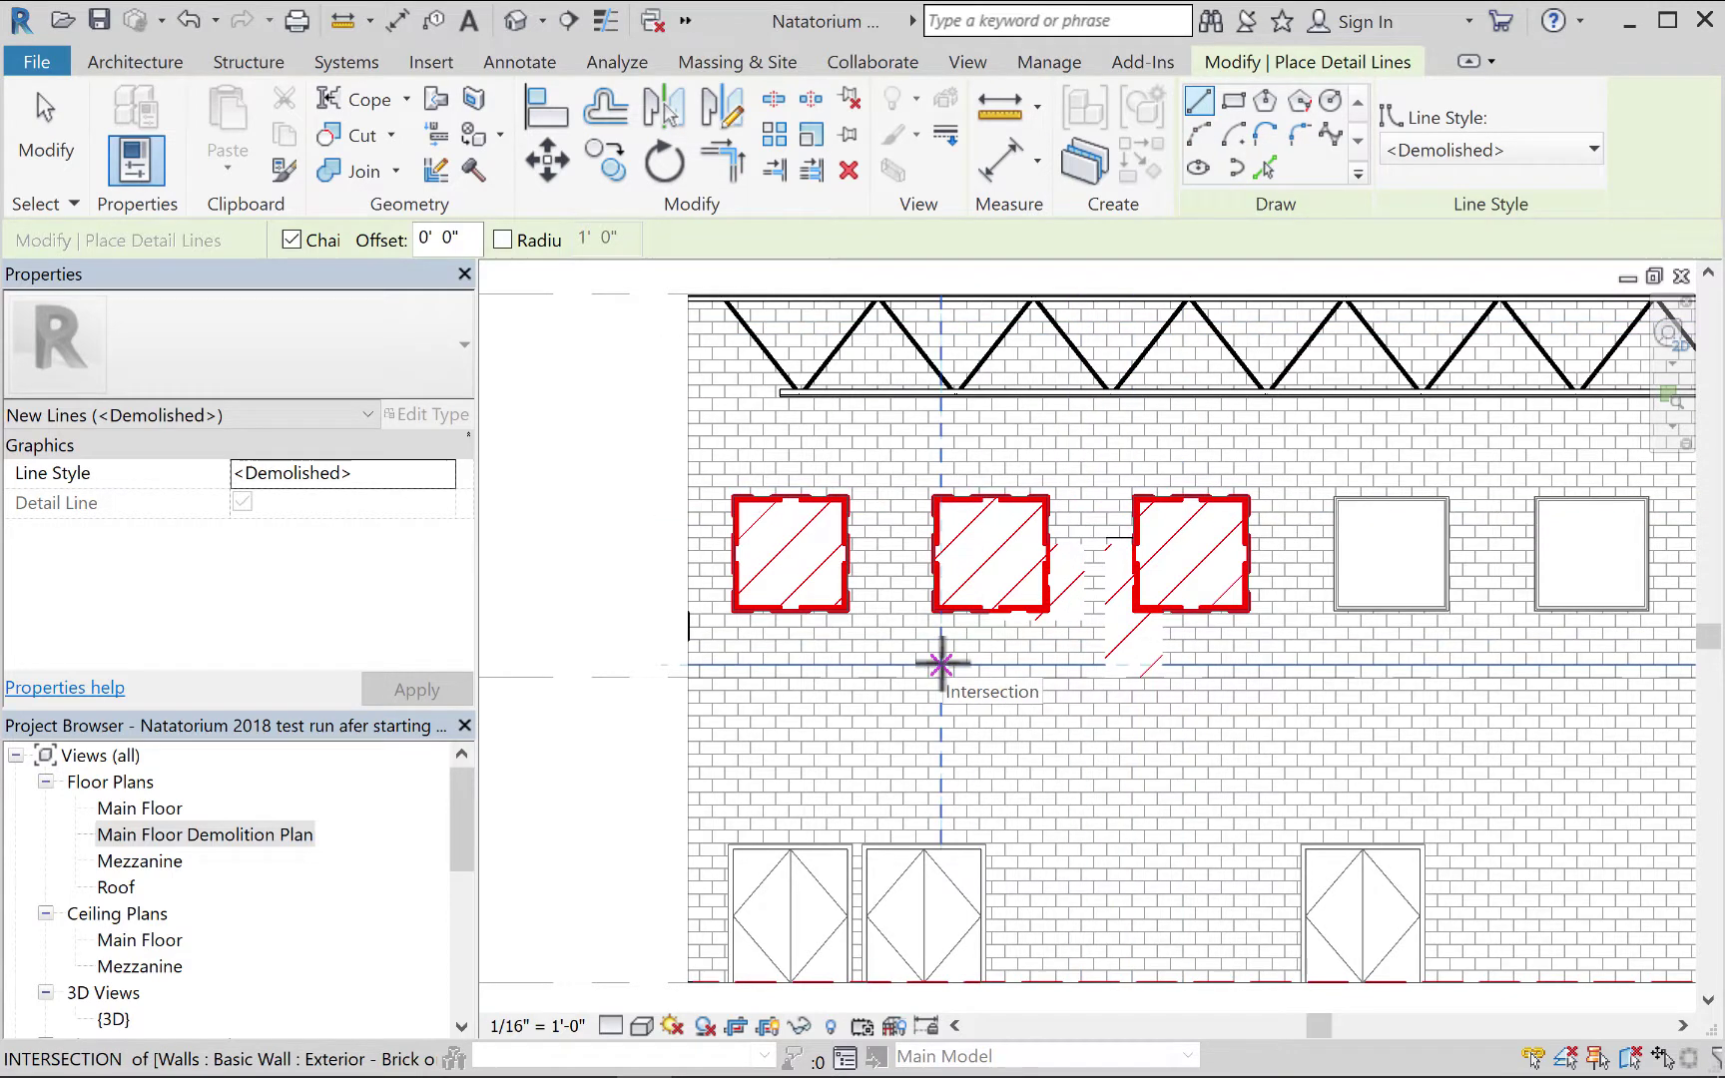
pyautogui.hotkey('ctrl', 'z')
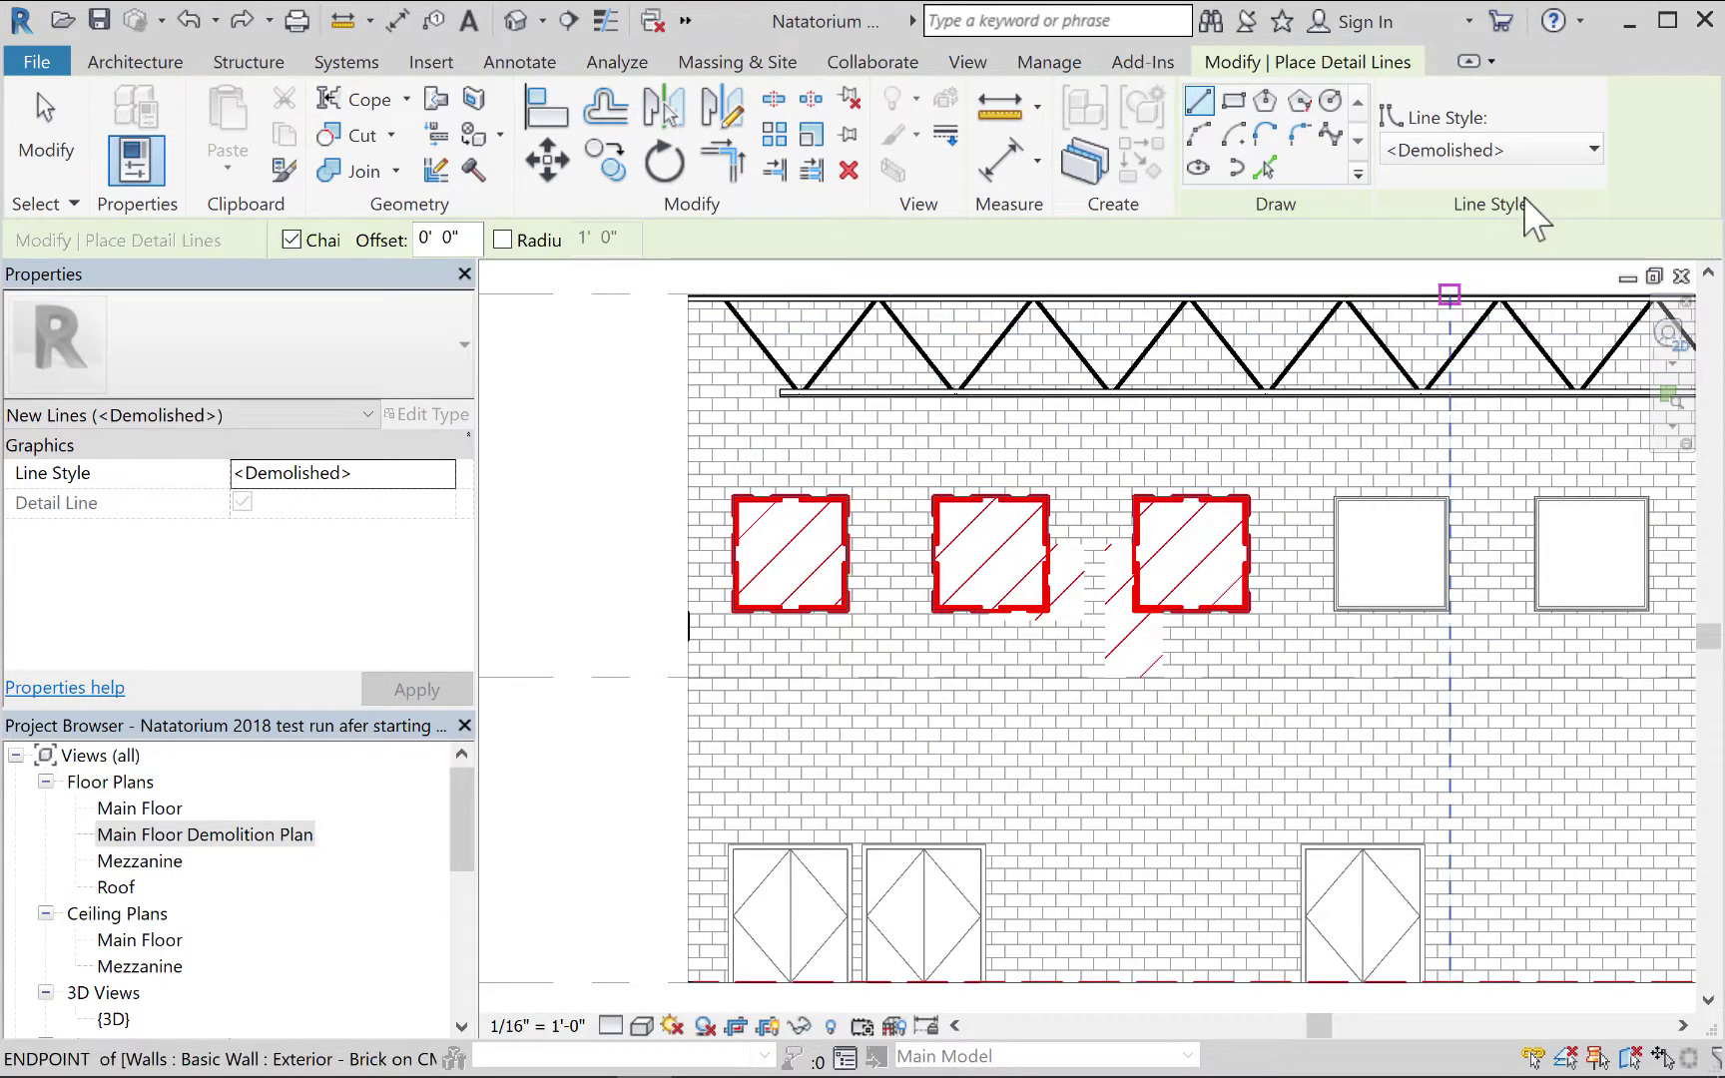
# Open the project's line styles, expand the Lines category and widen the table columns to read the category, weight, color and pattern entries.
pyautogui.scroll(3, 1150, 611)
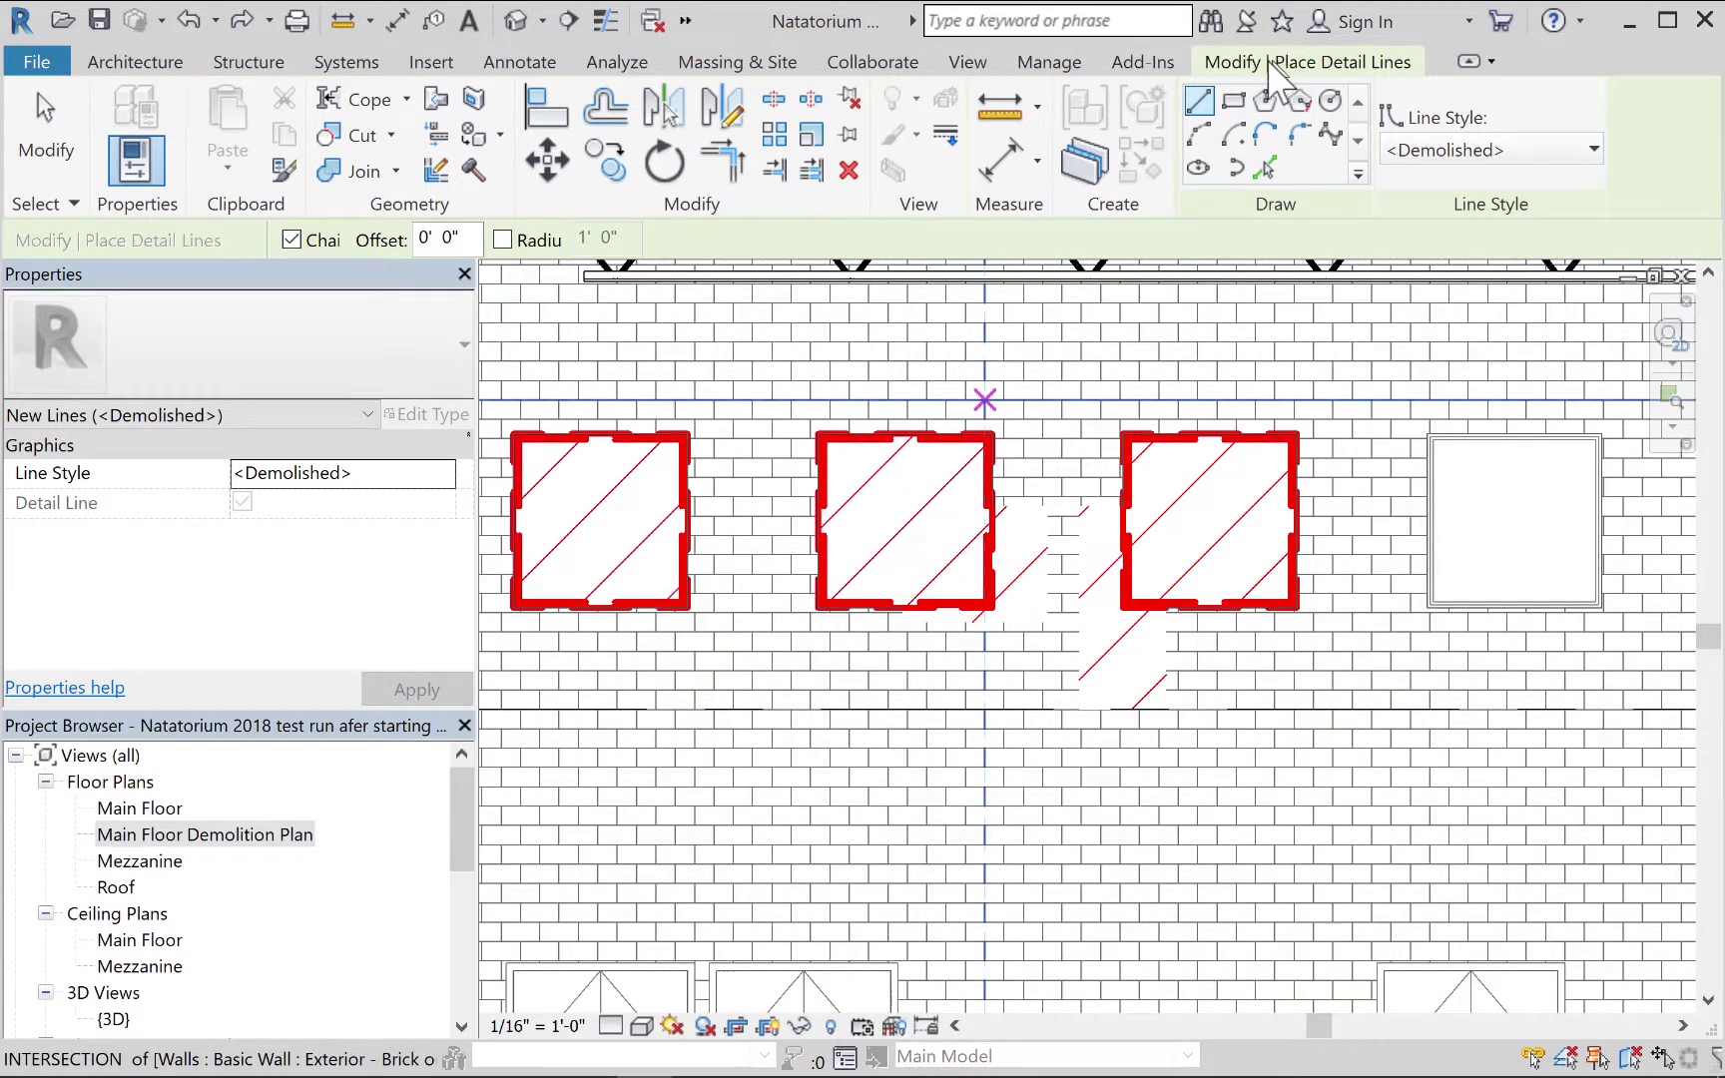
pyautogui.click(1069, 66)
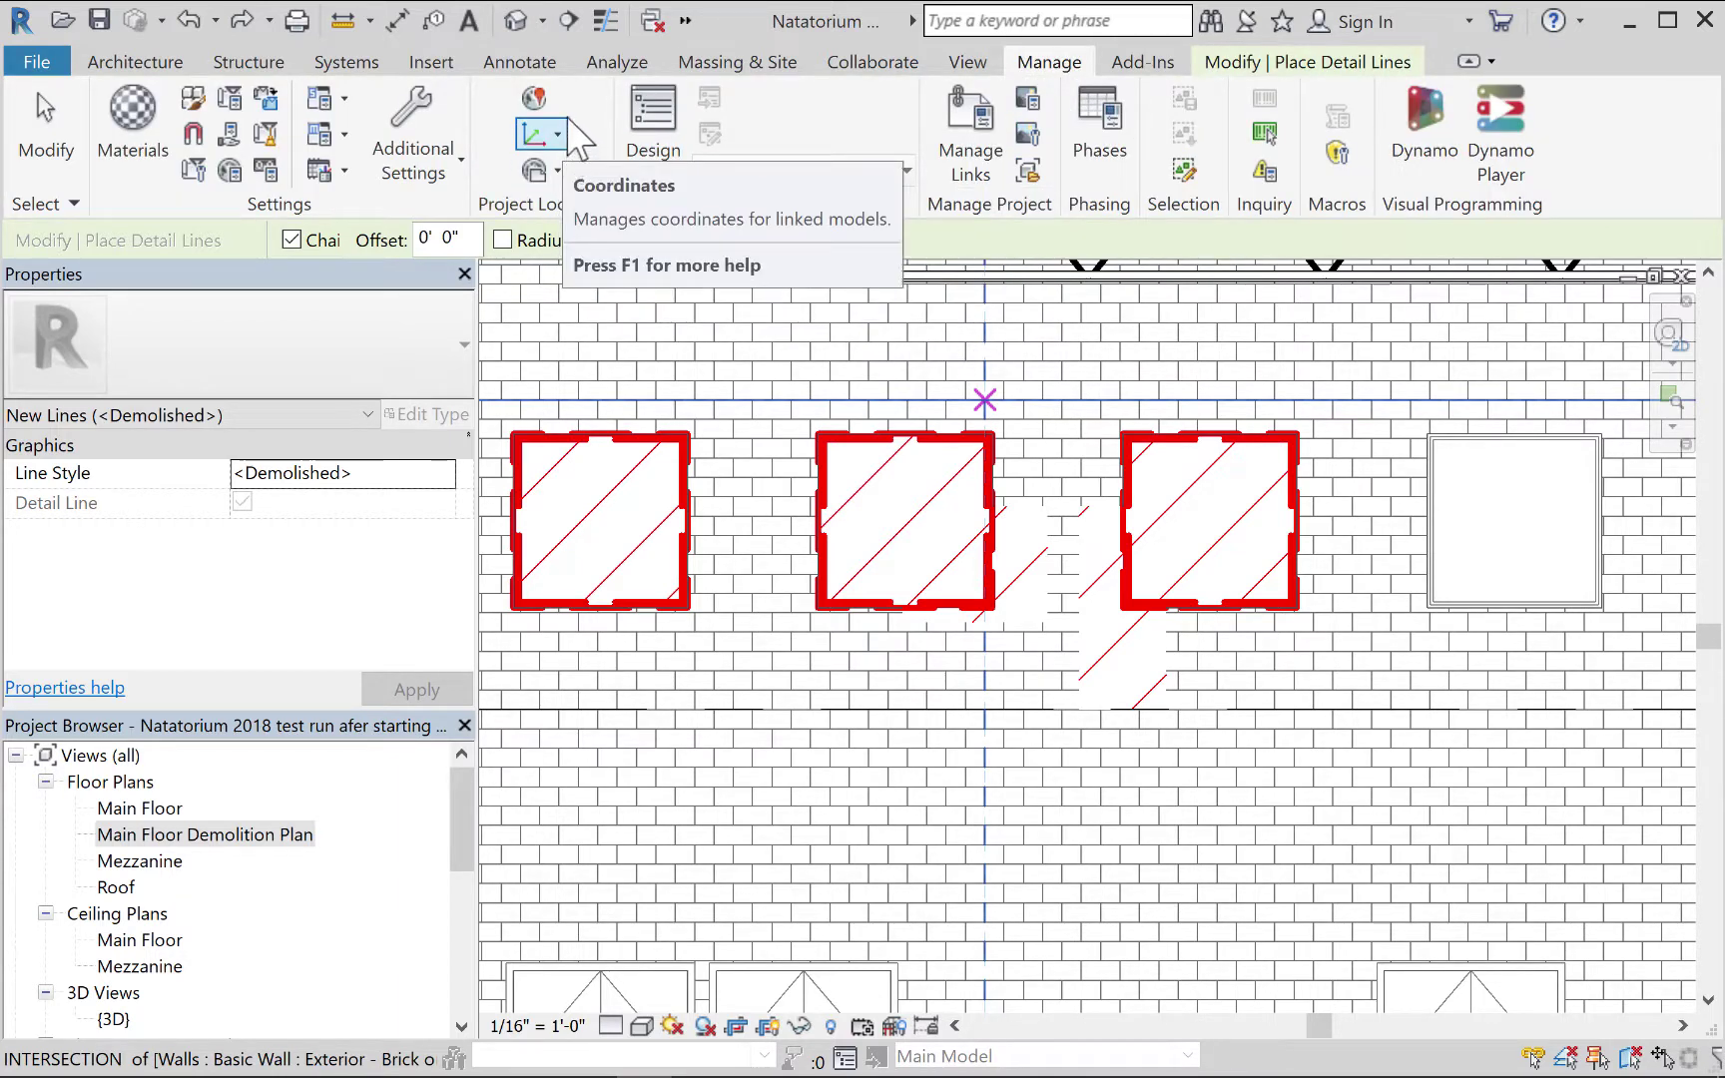
pyautogui.click(464, 164)
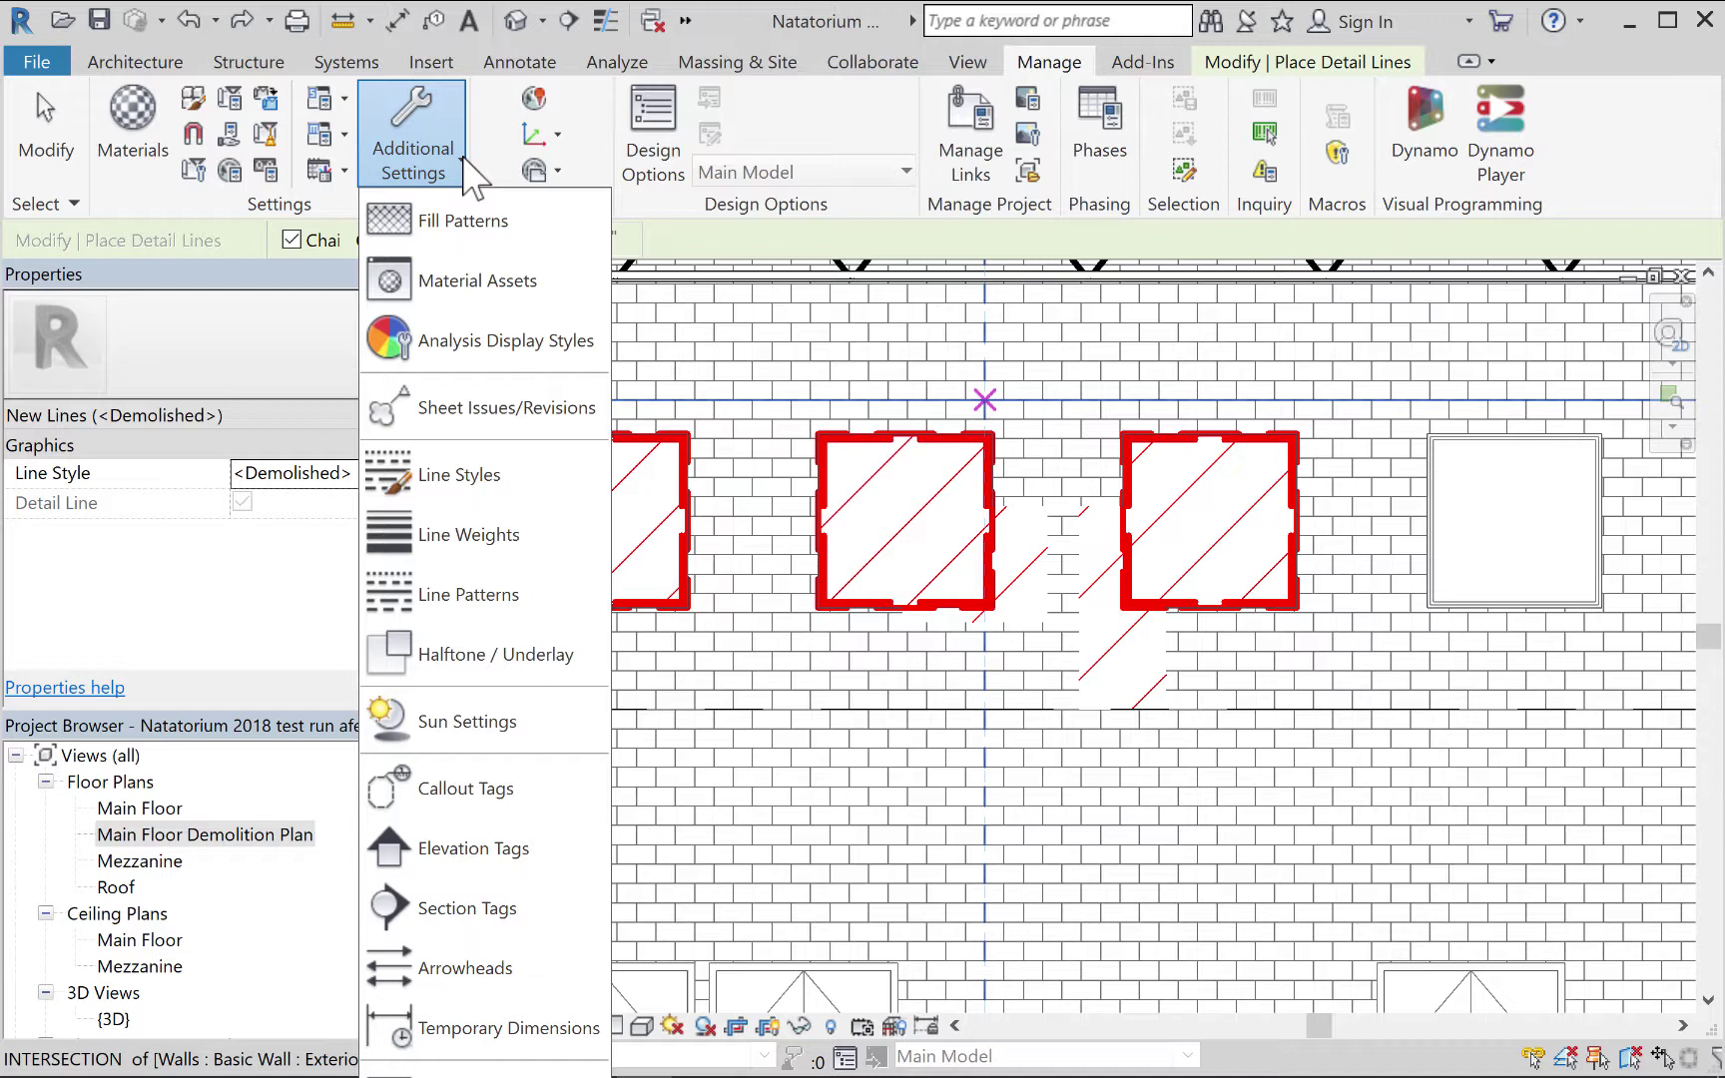
pyautogui.click(433, 479)
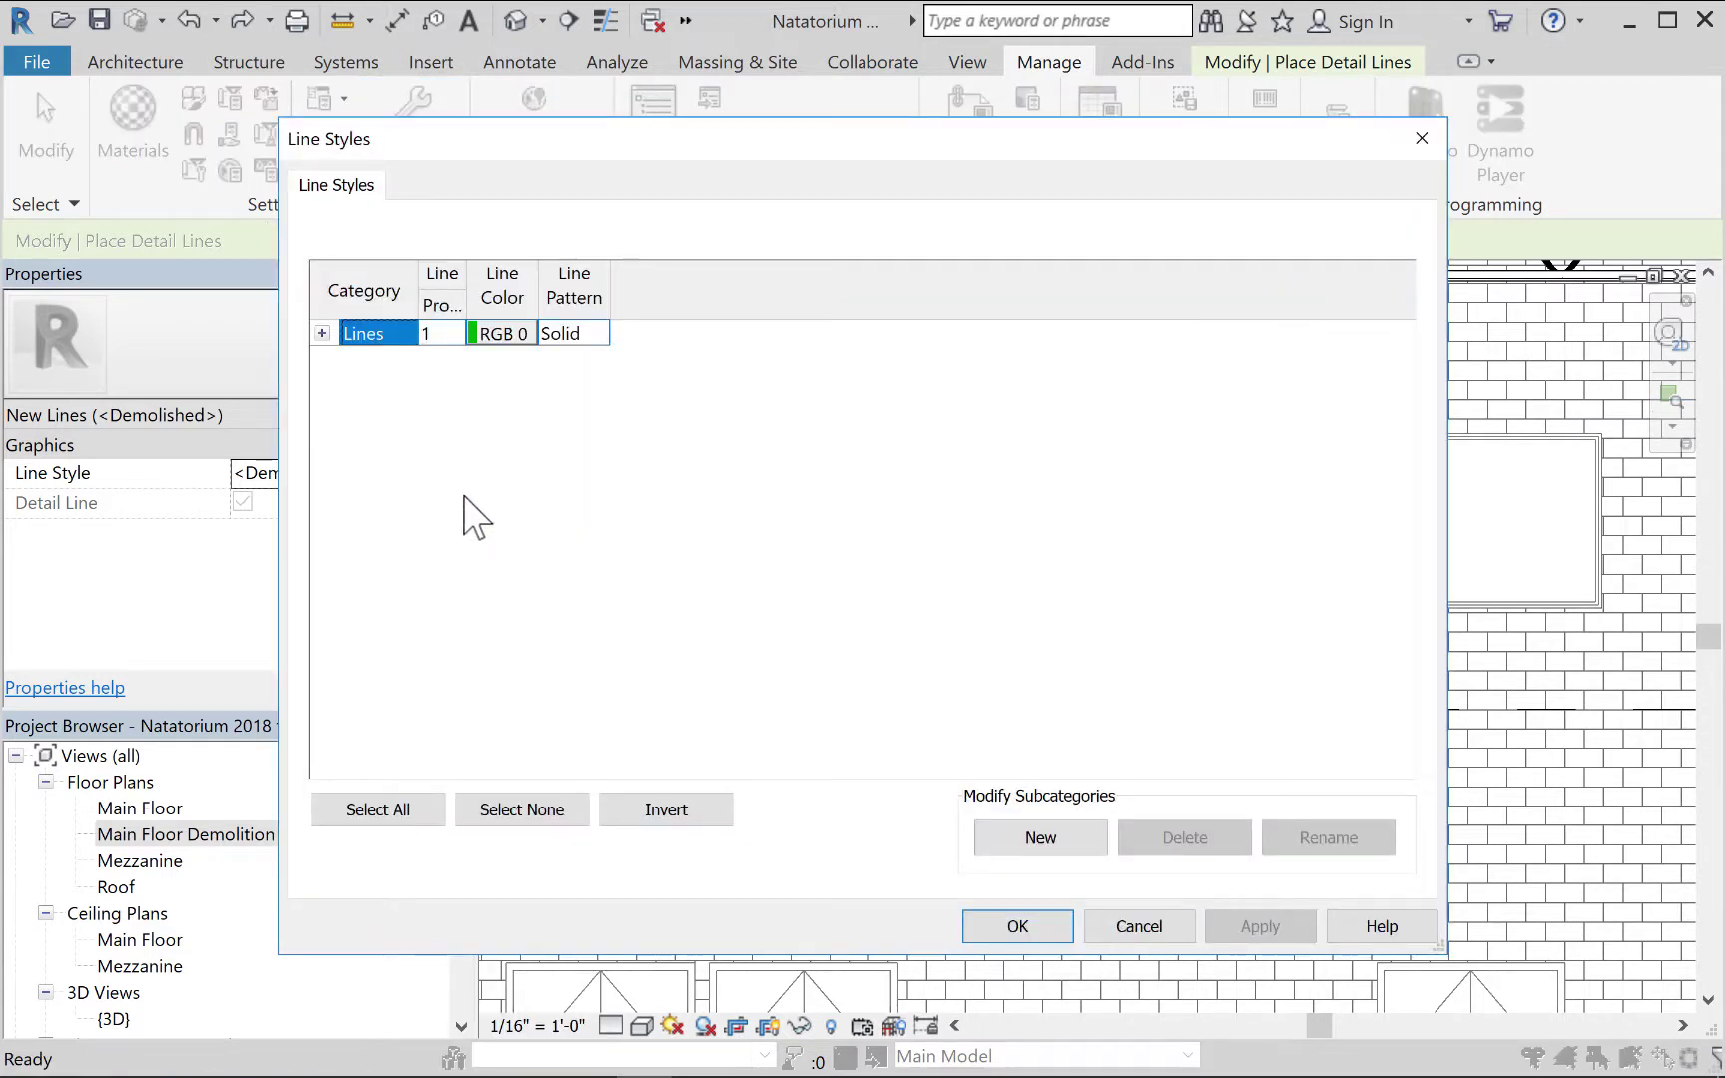
pyautogui.click(322, 334)
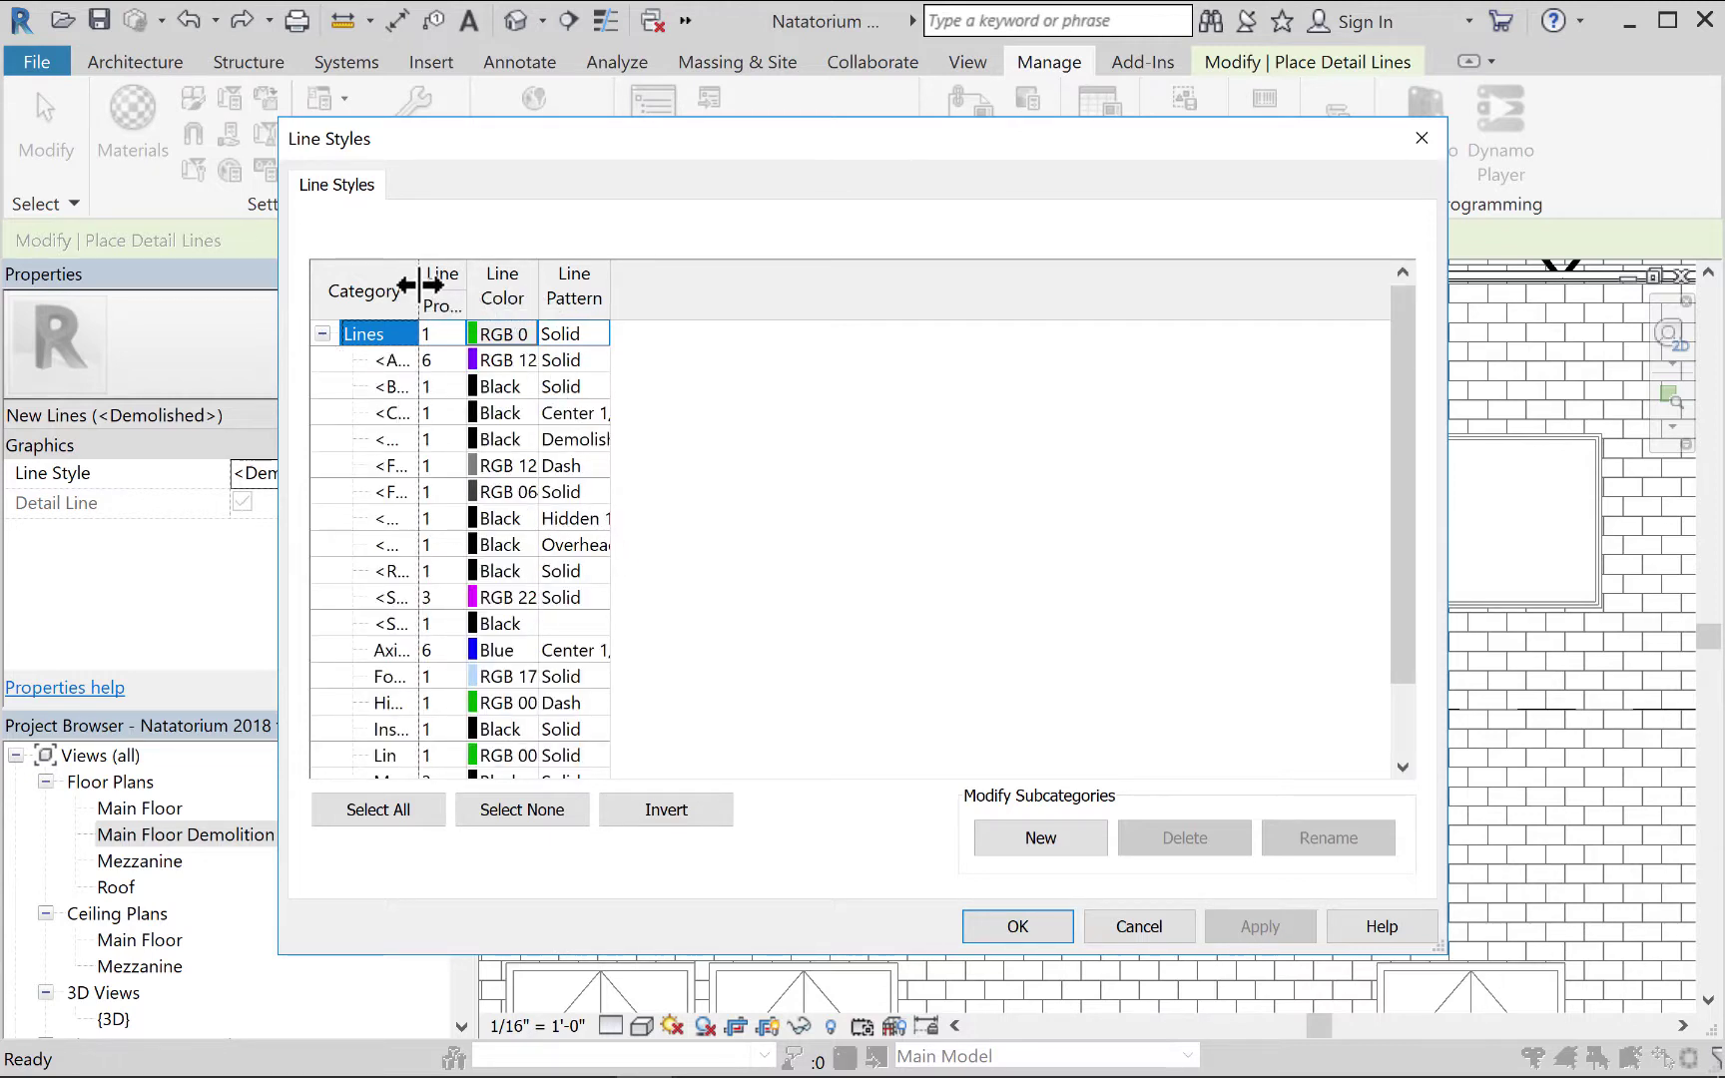
pyautogui.moveTo(419, 285); pyautogui.dragTo(556, 287)
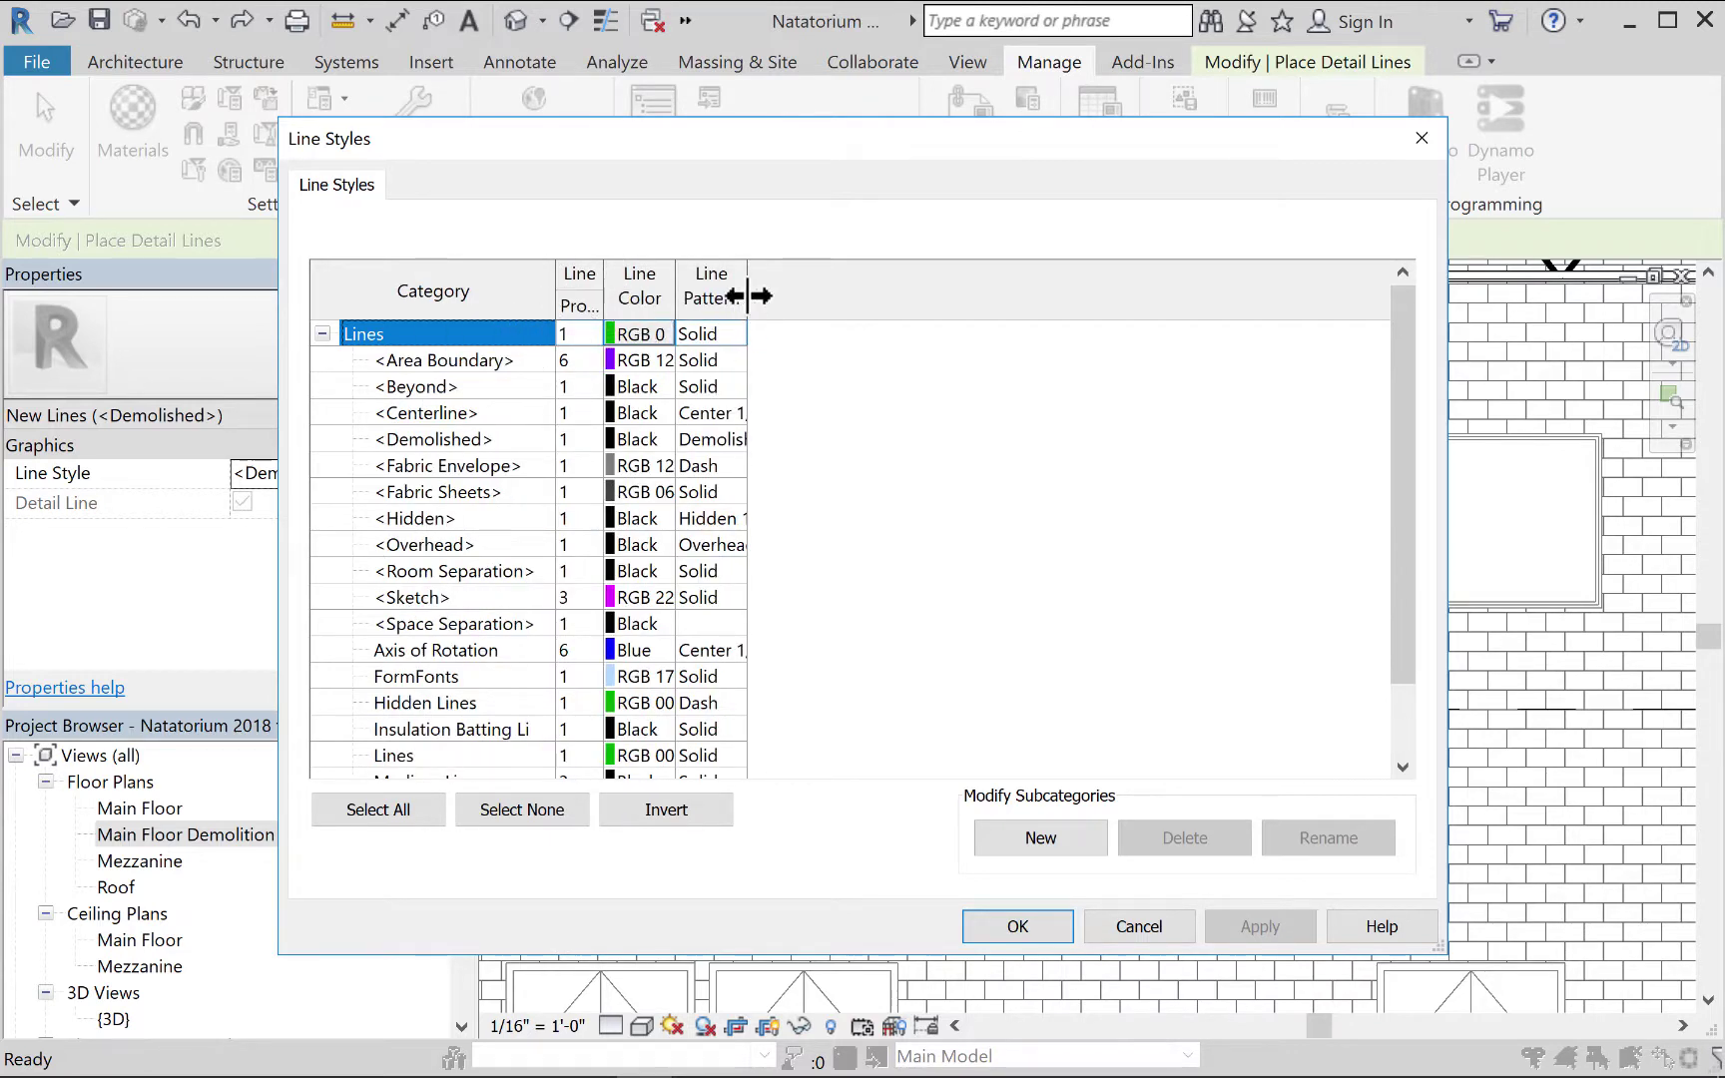
pyautogui.moveTo(746, 296); pyautogui.dragTo(836, 297)
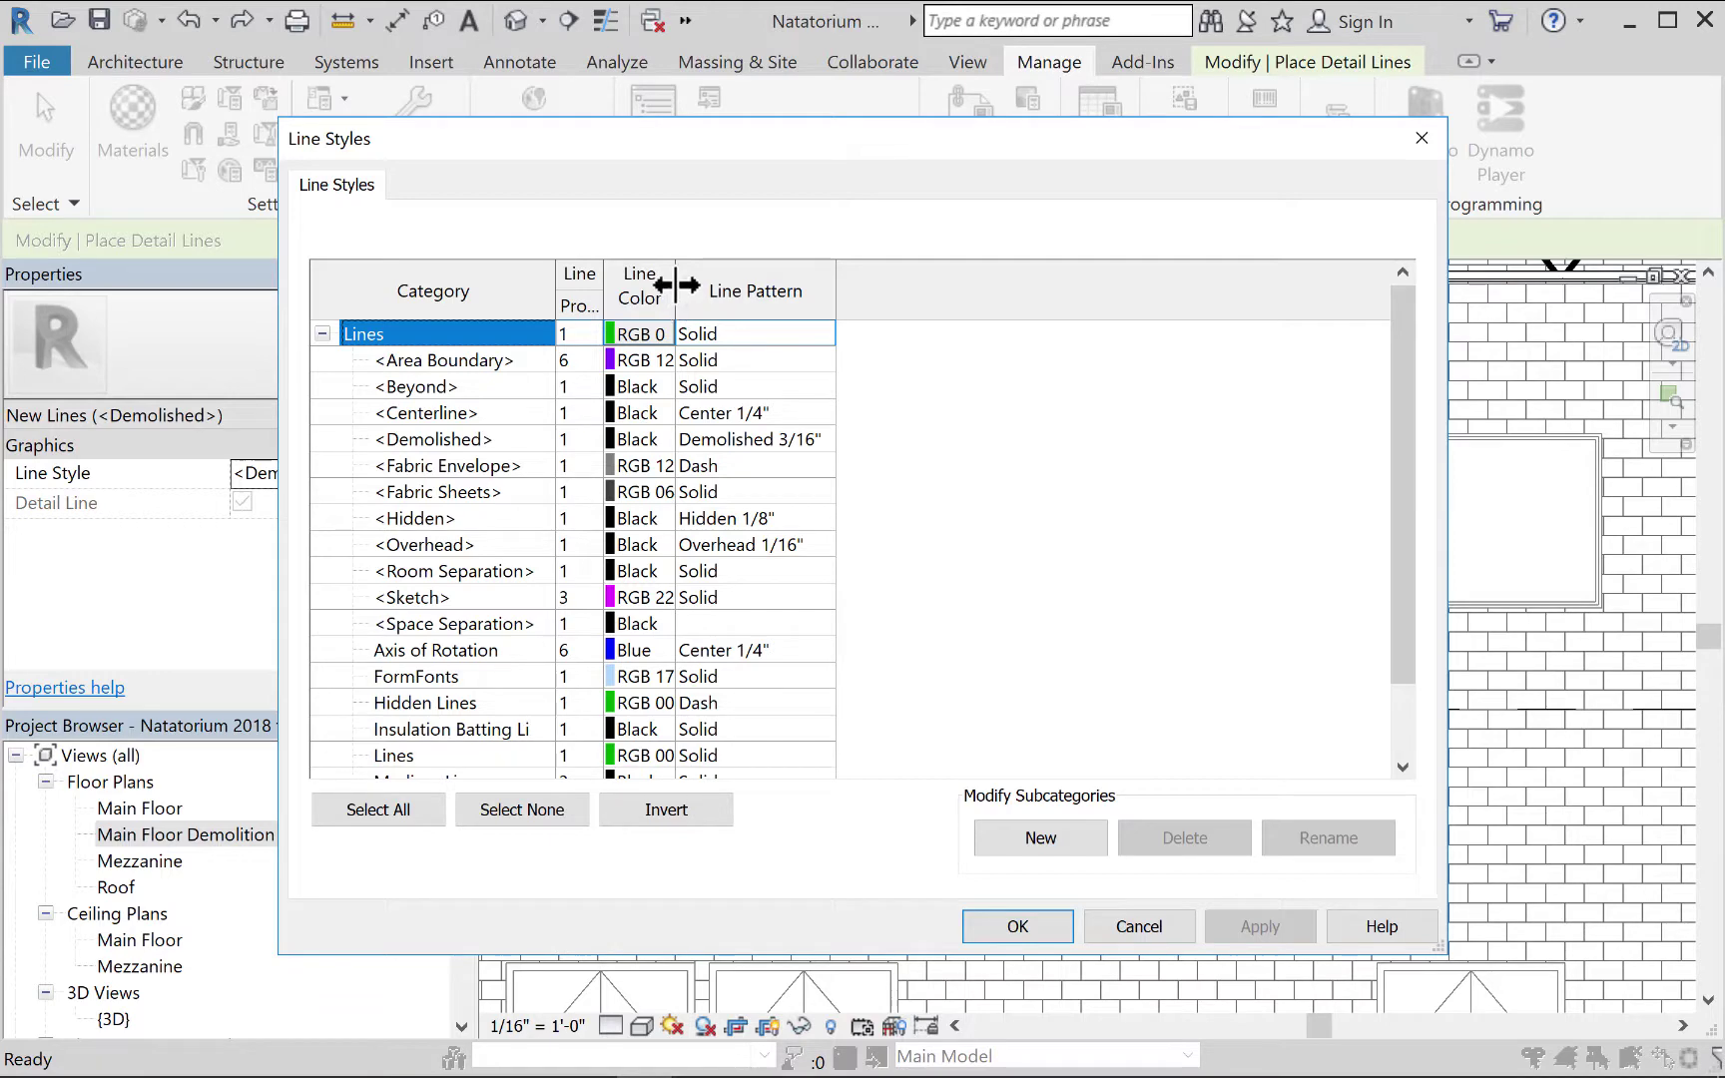
pyautogui.moveTo(676, 286); pyautogui.dragTo(717, 288)
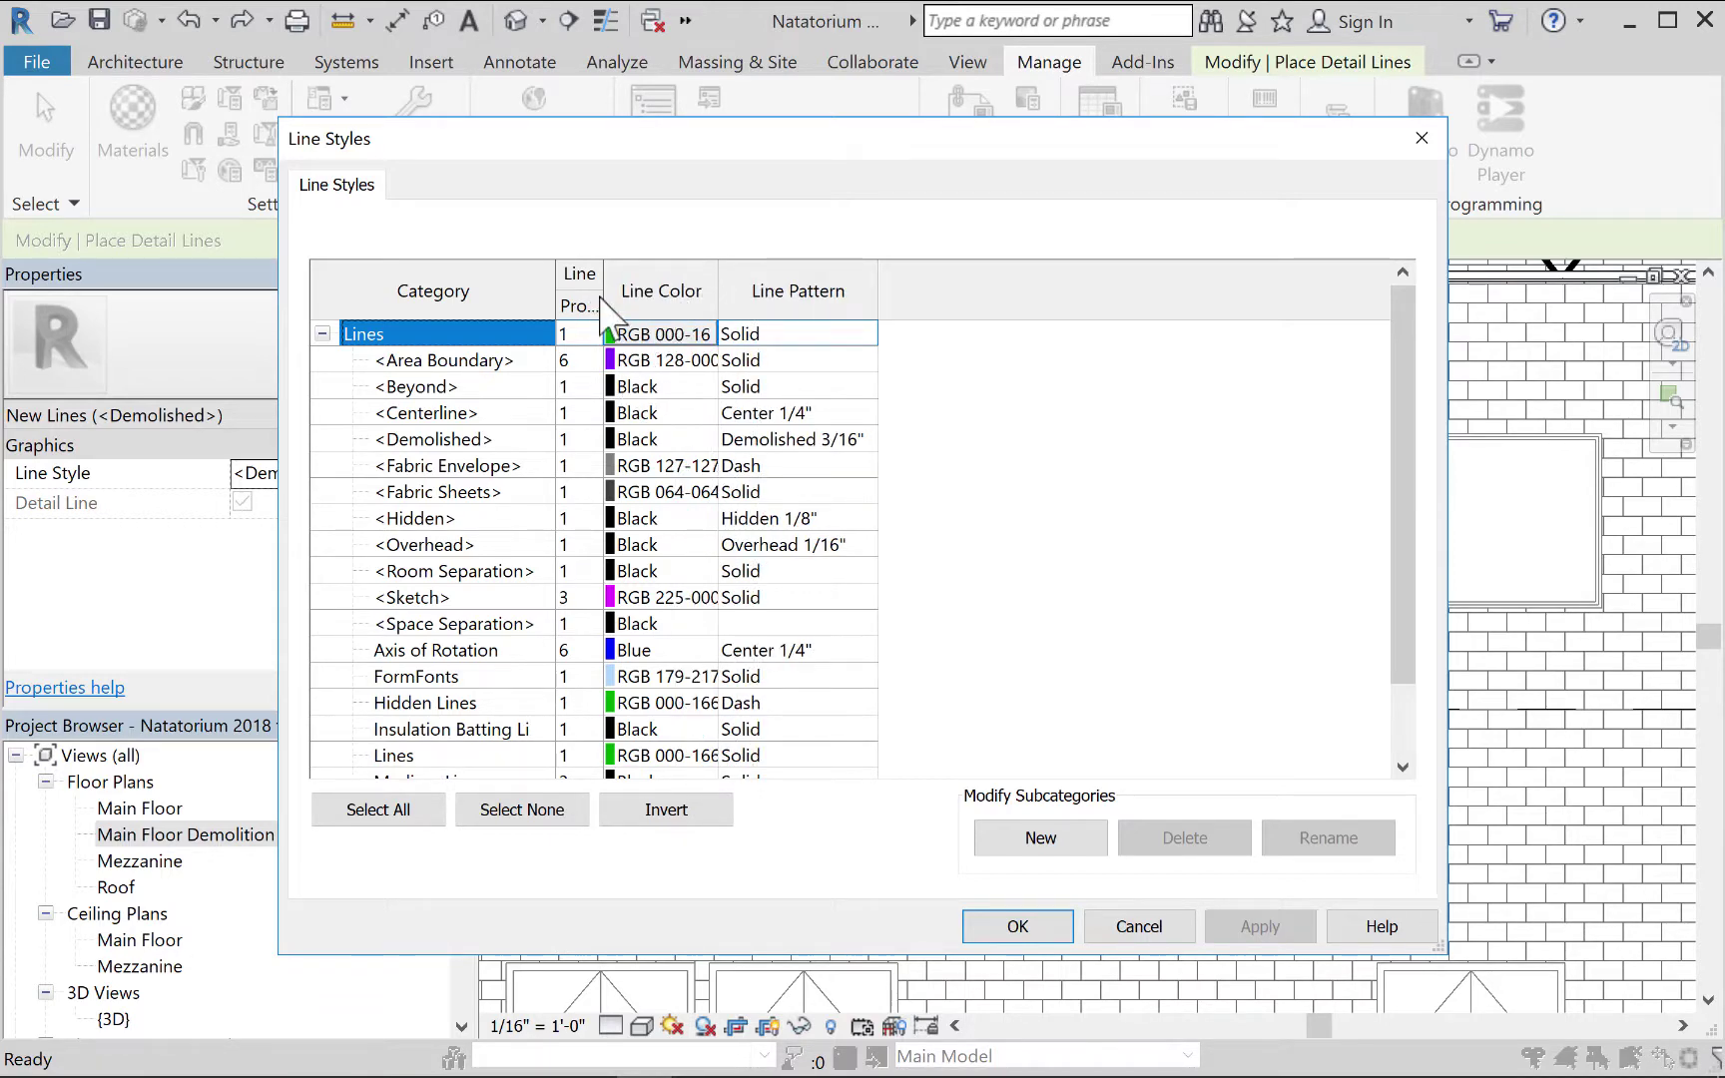
pyautogui.moveTo(602, 300); pyautogui.dragTo(656, 300)
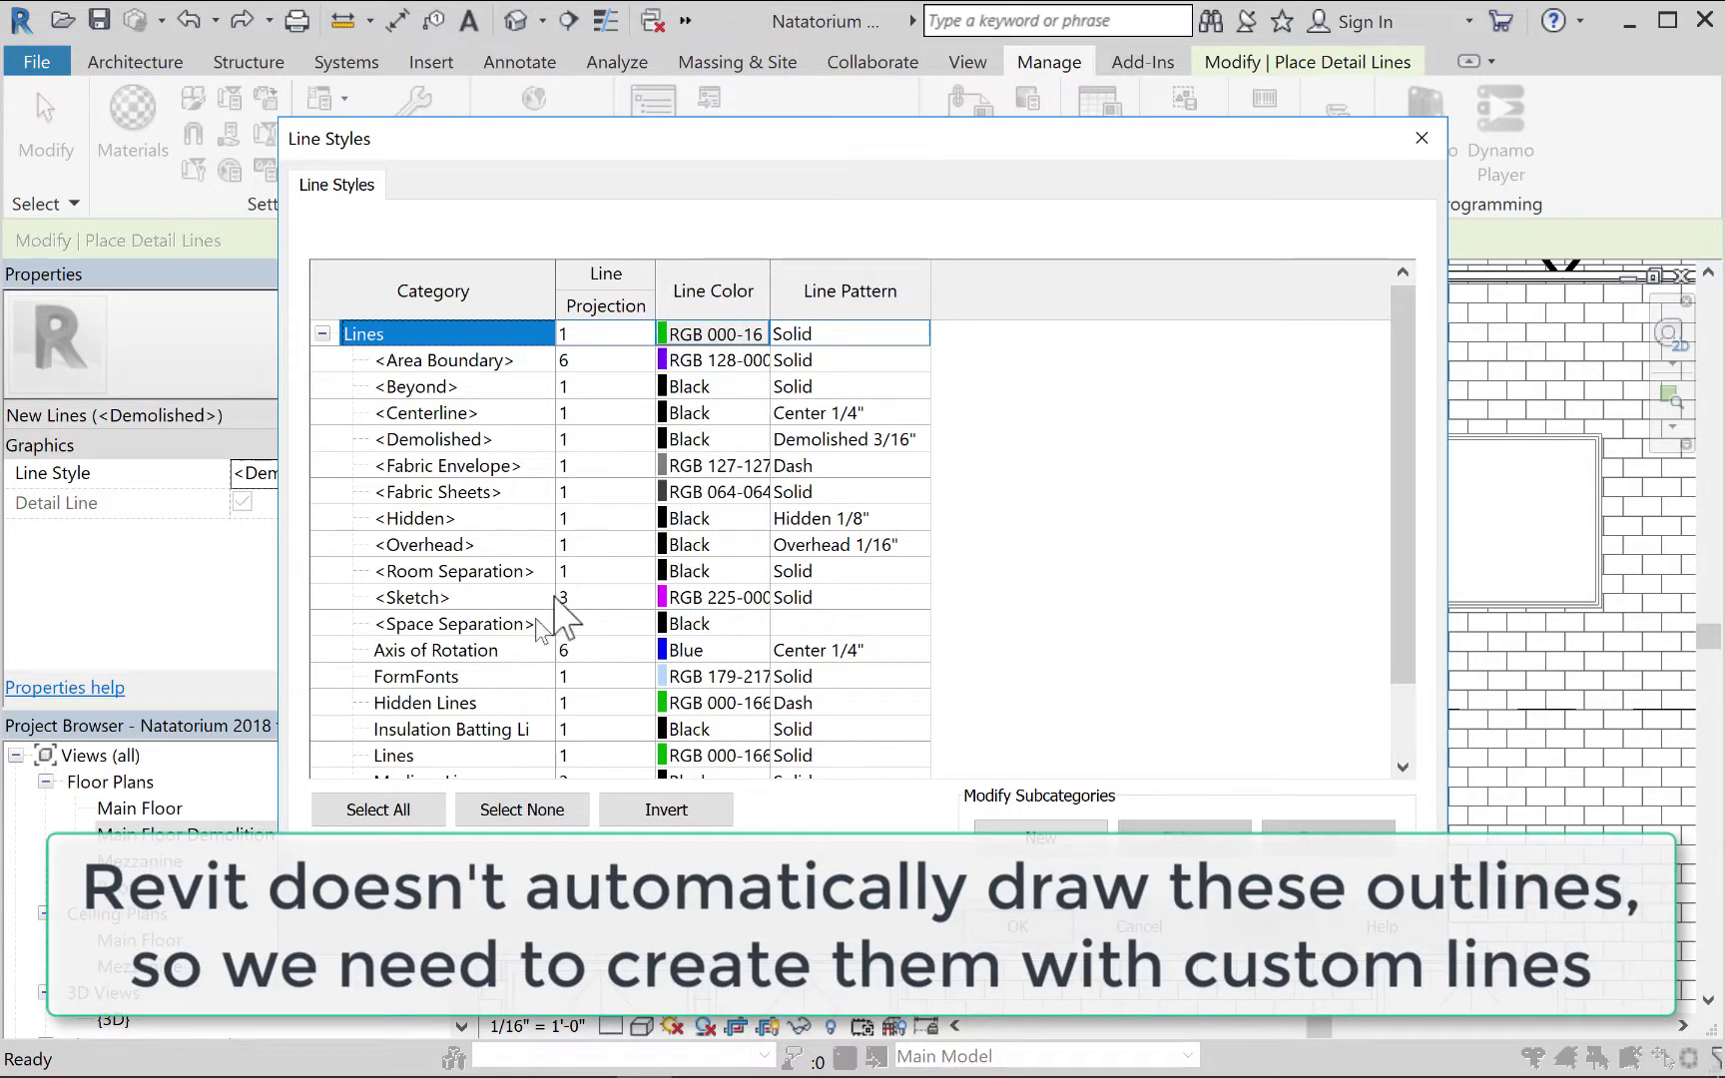
pyautogui.scroll(-1, 574, 609)
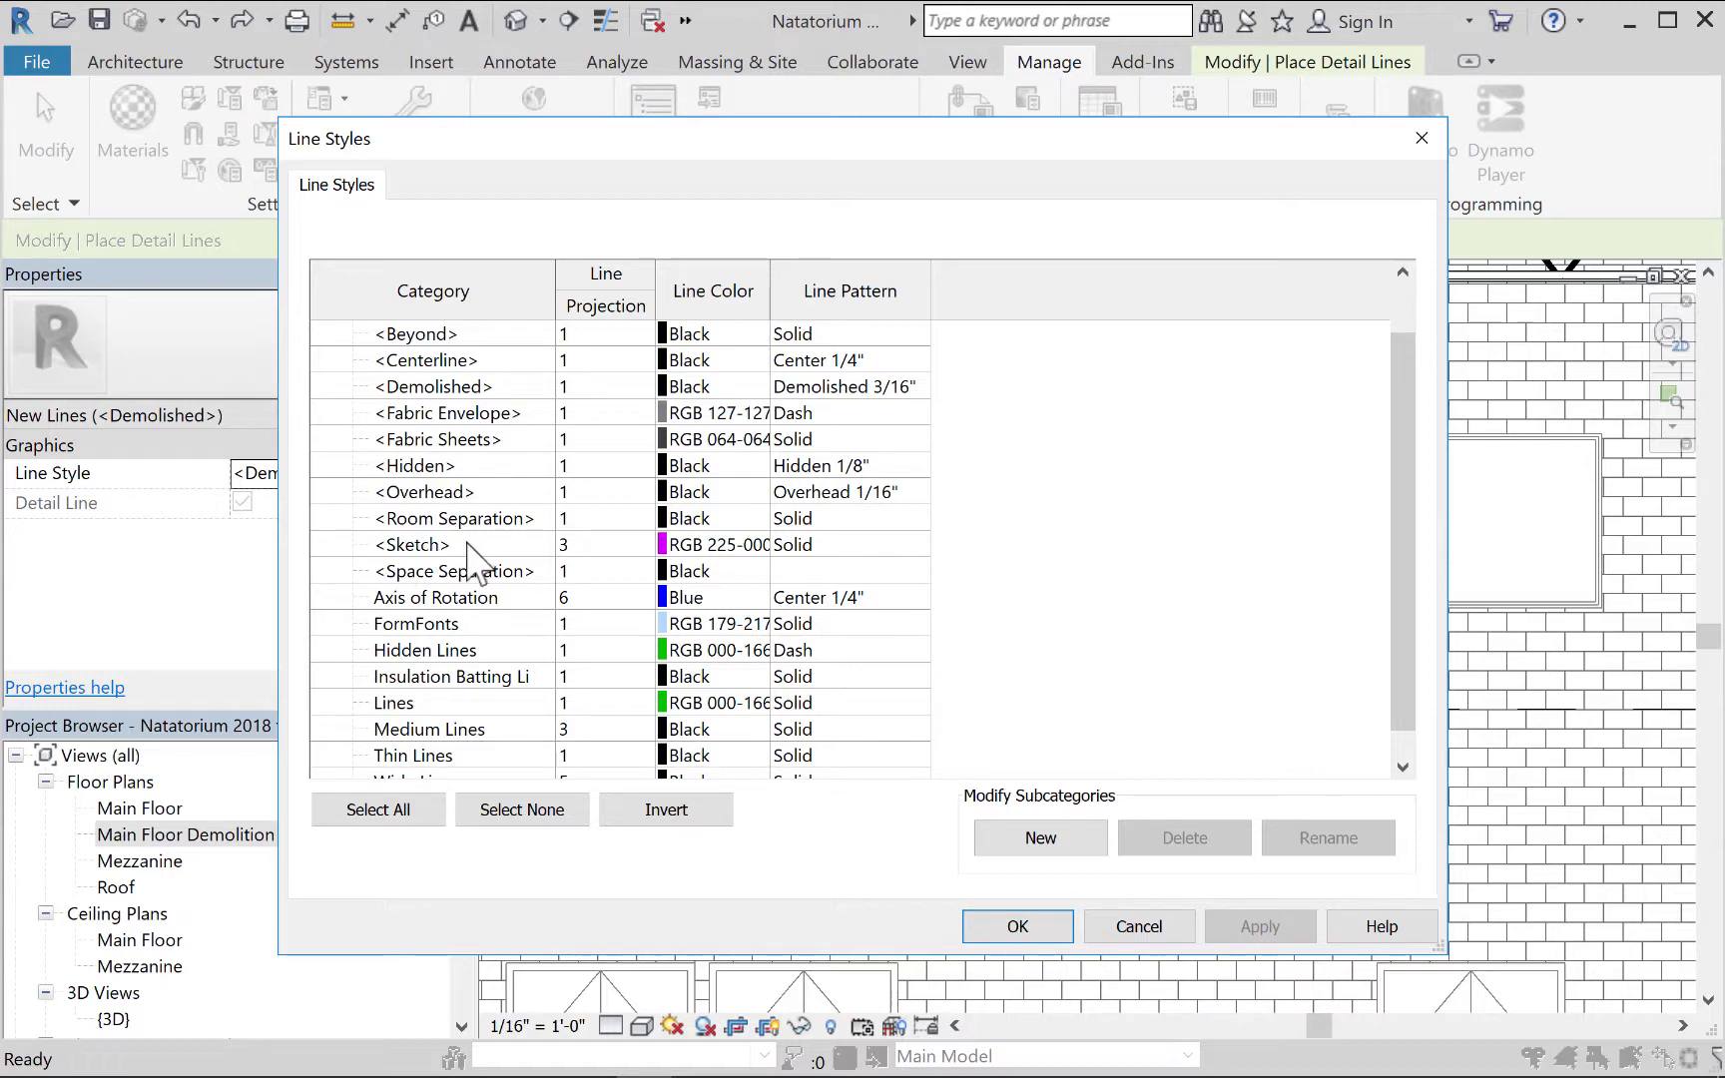
pyautogui.scroll(-1, 459, 601)
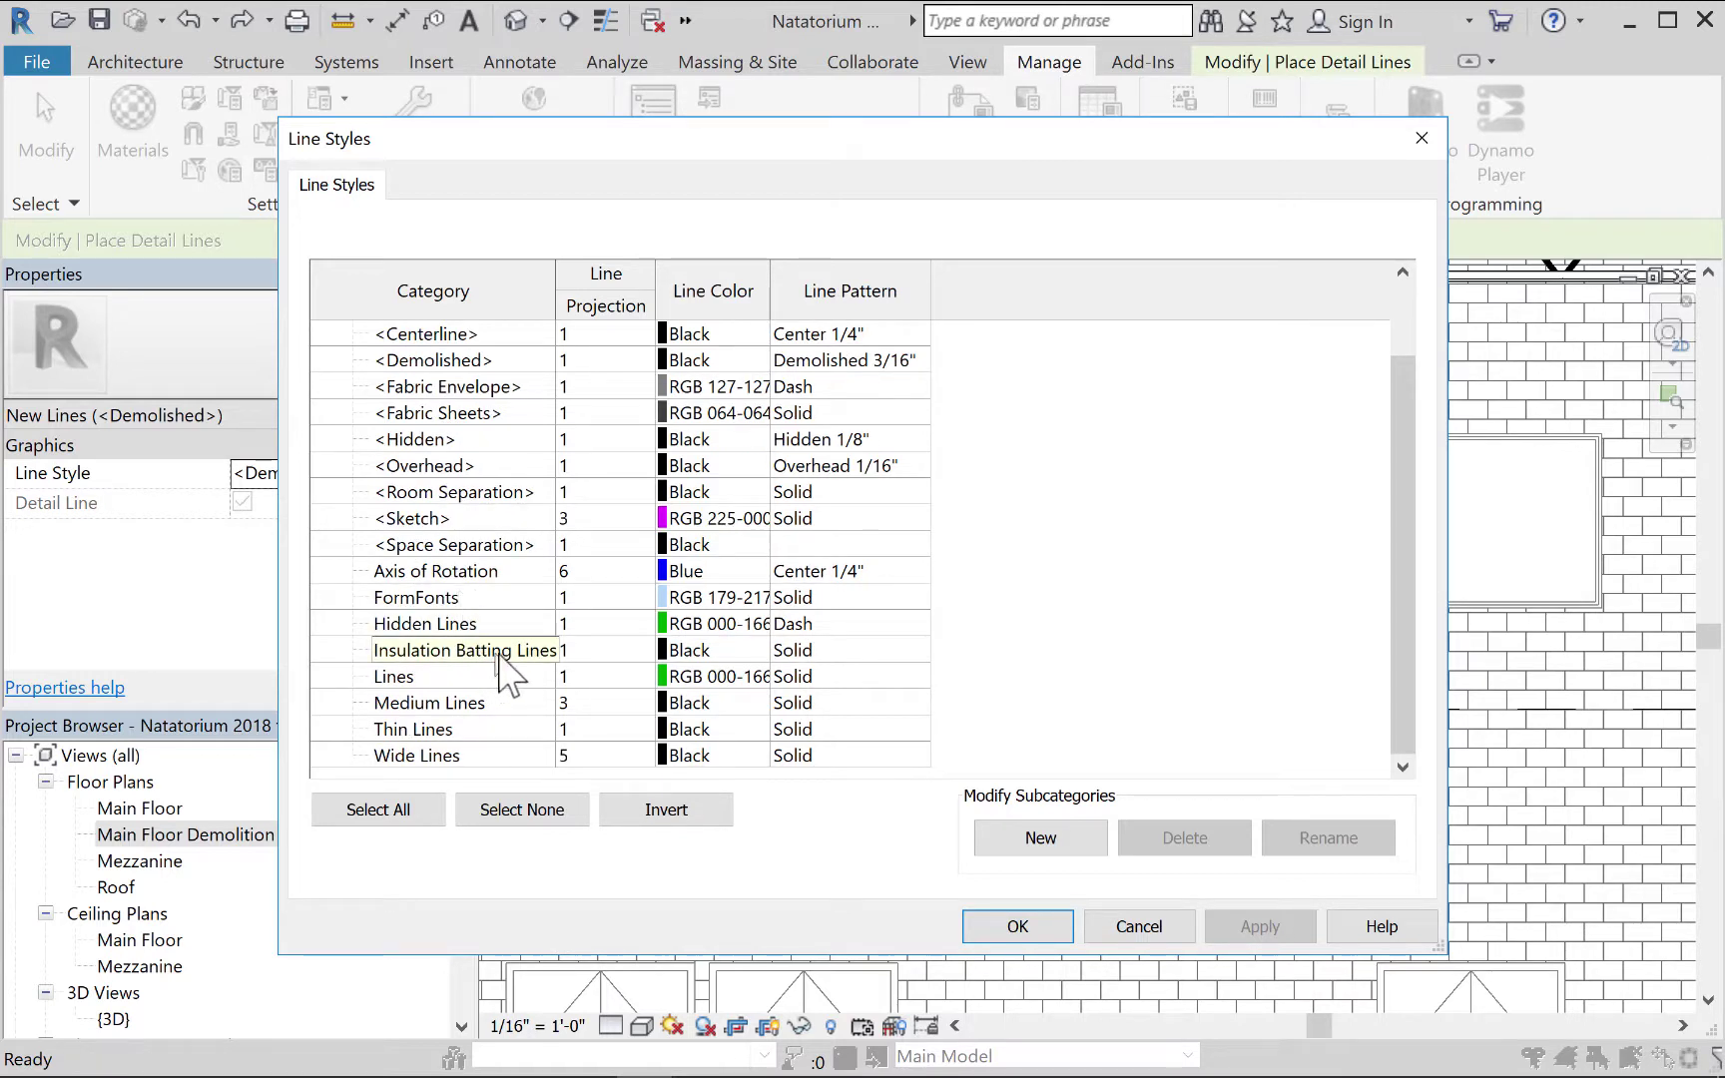
# Create a new subcategory of Lines named "Demo in elevation".
pyautogui.click(1027, 842)
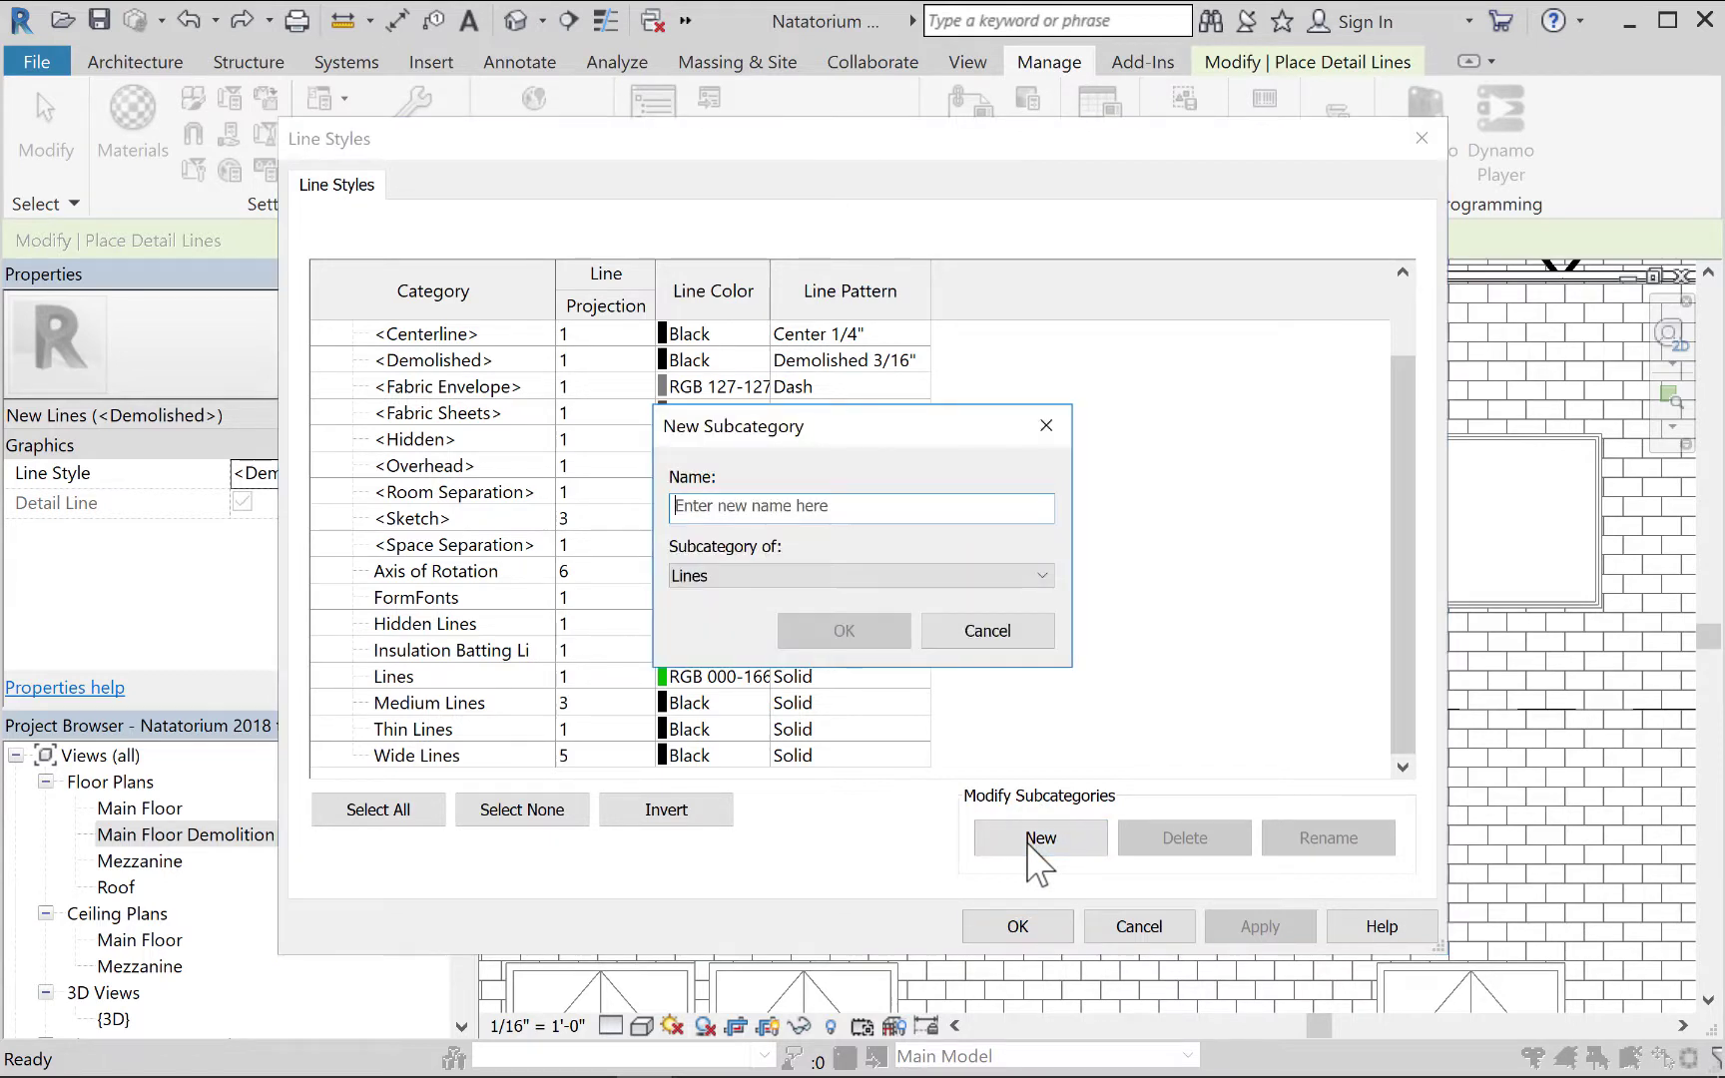
pyautogui.write('Demo in eleva')
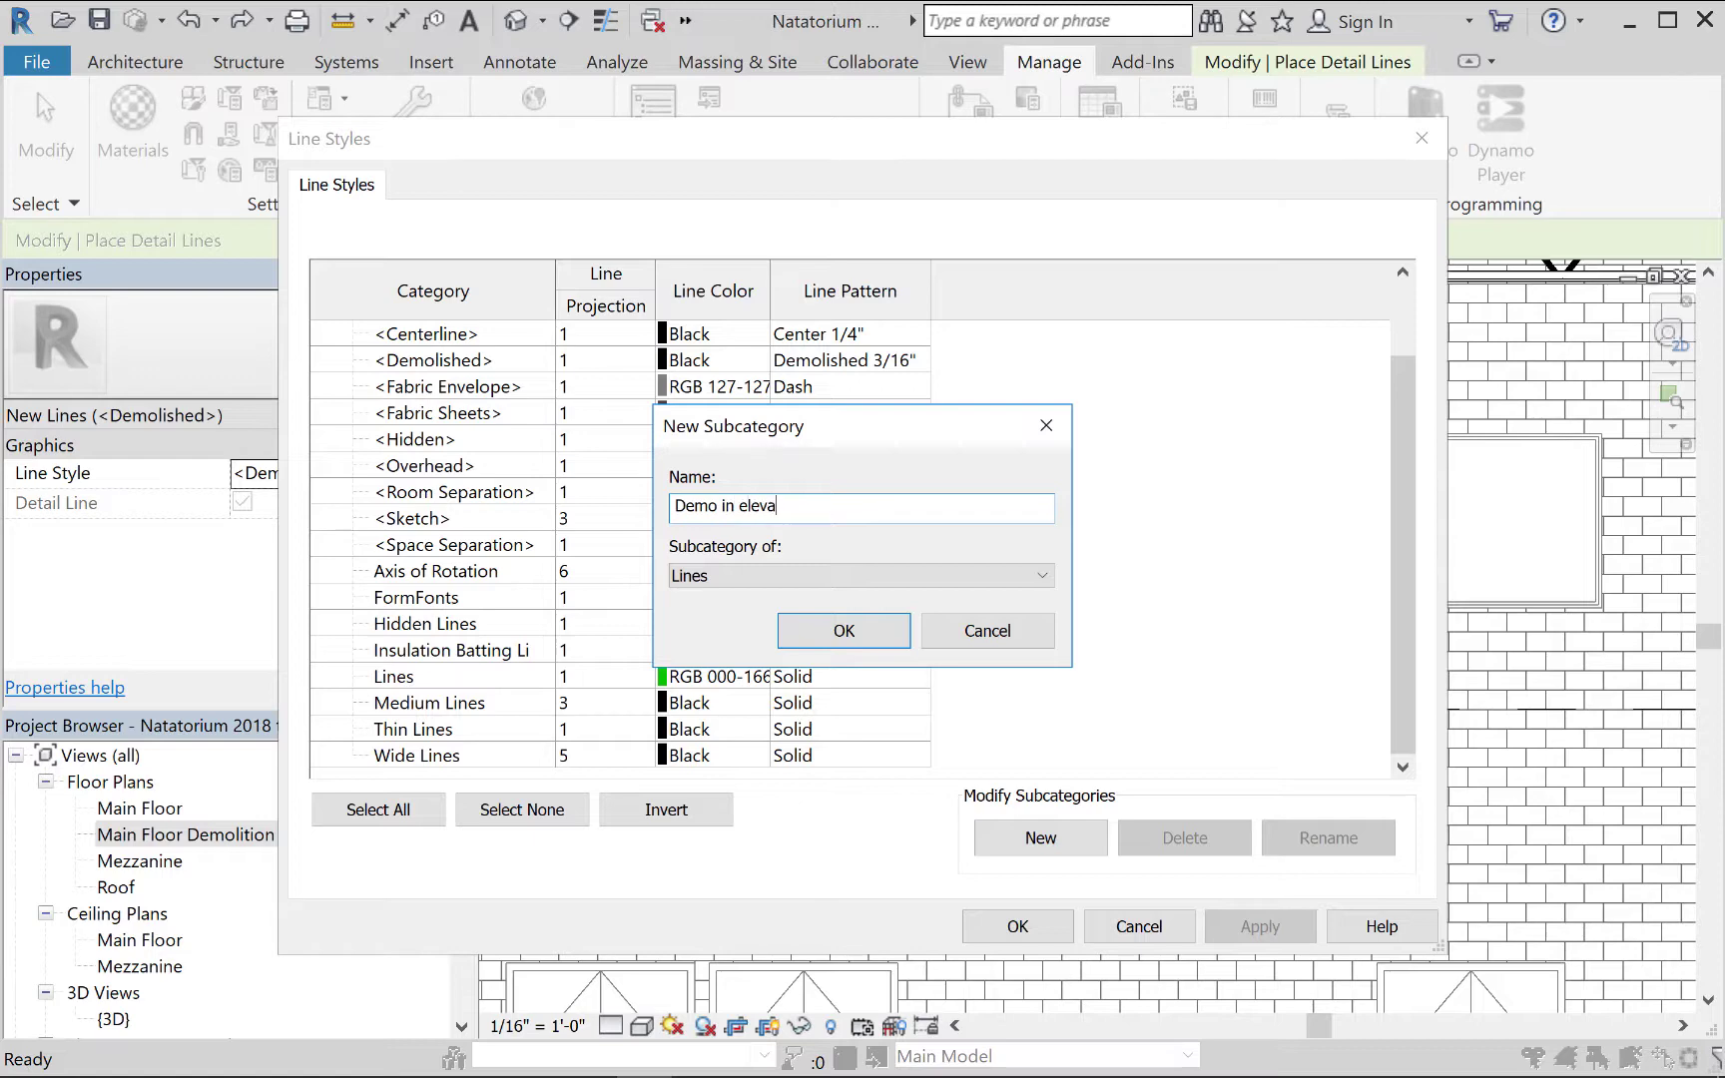
pyautogui.write('tion')
pyautogui.press('Return')
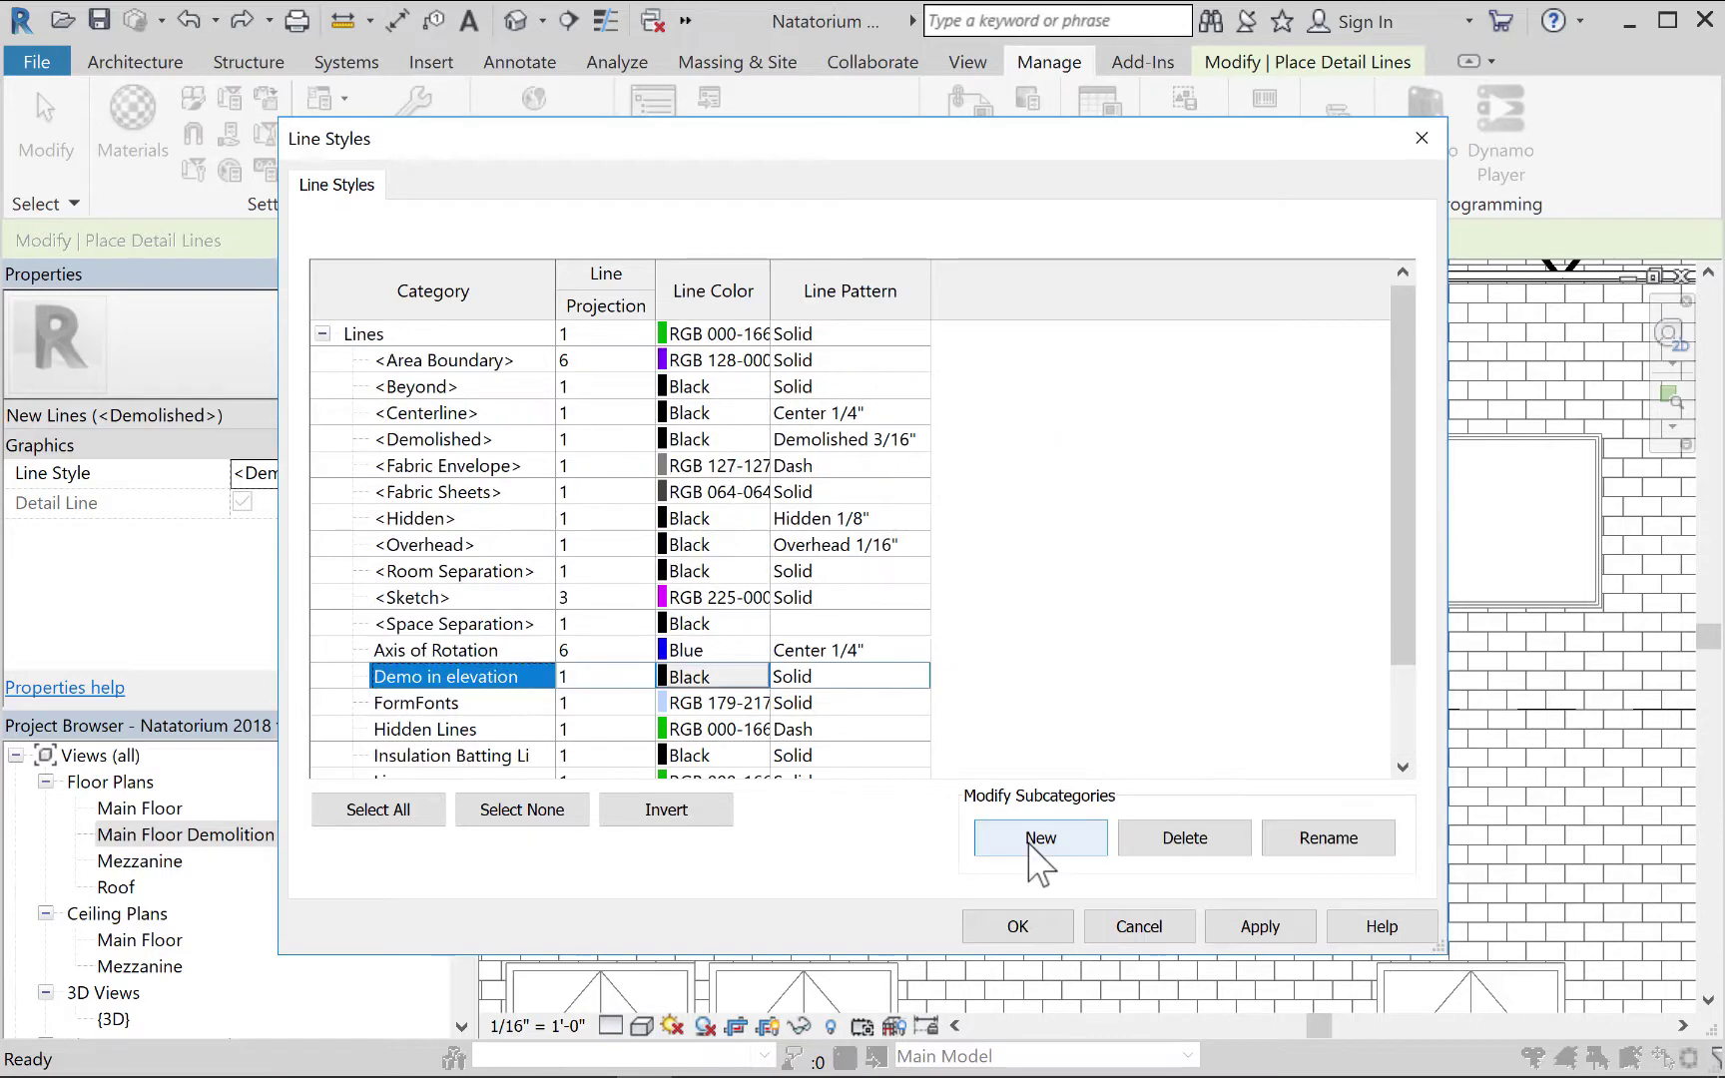
# Set the Demo in elevation line style's projection weight to 6 and its line color to Red.
pyautogui.click(624, 676)
pyautogui.click(640, 676)
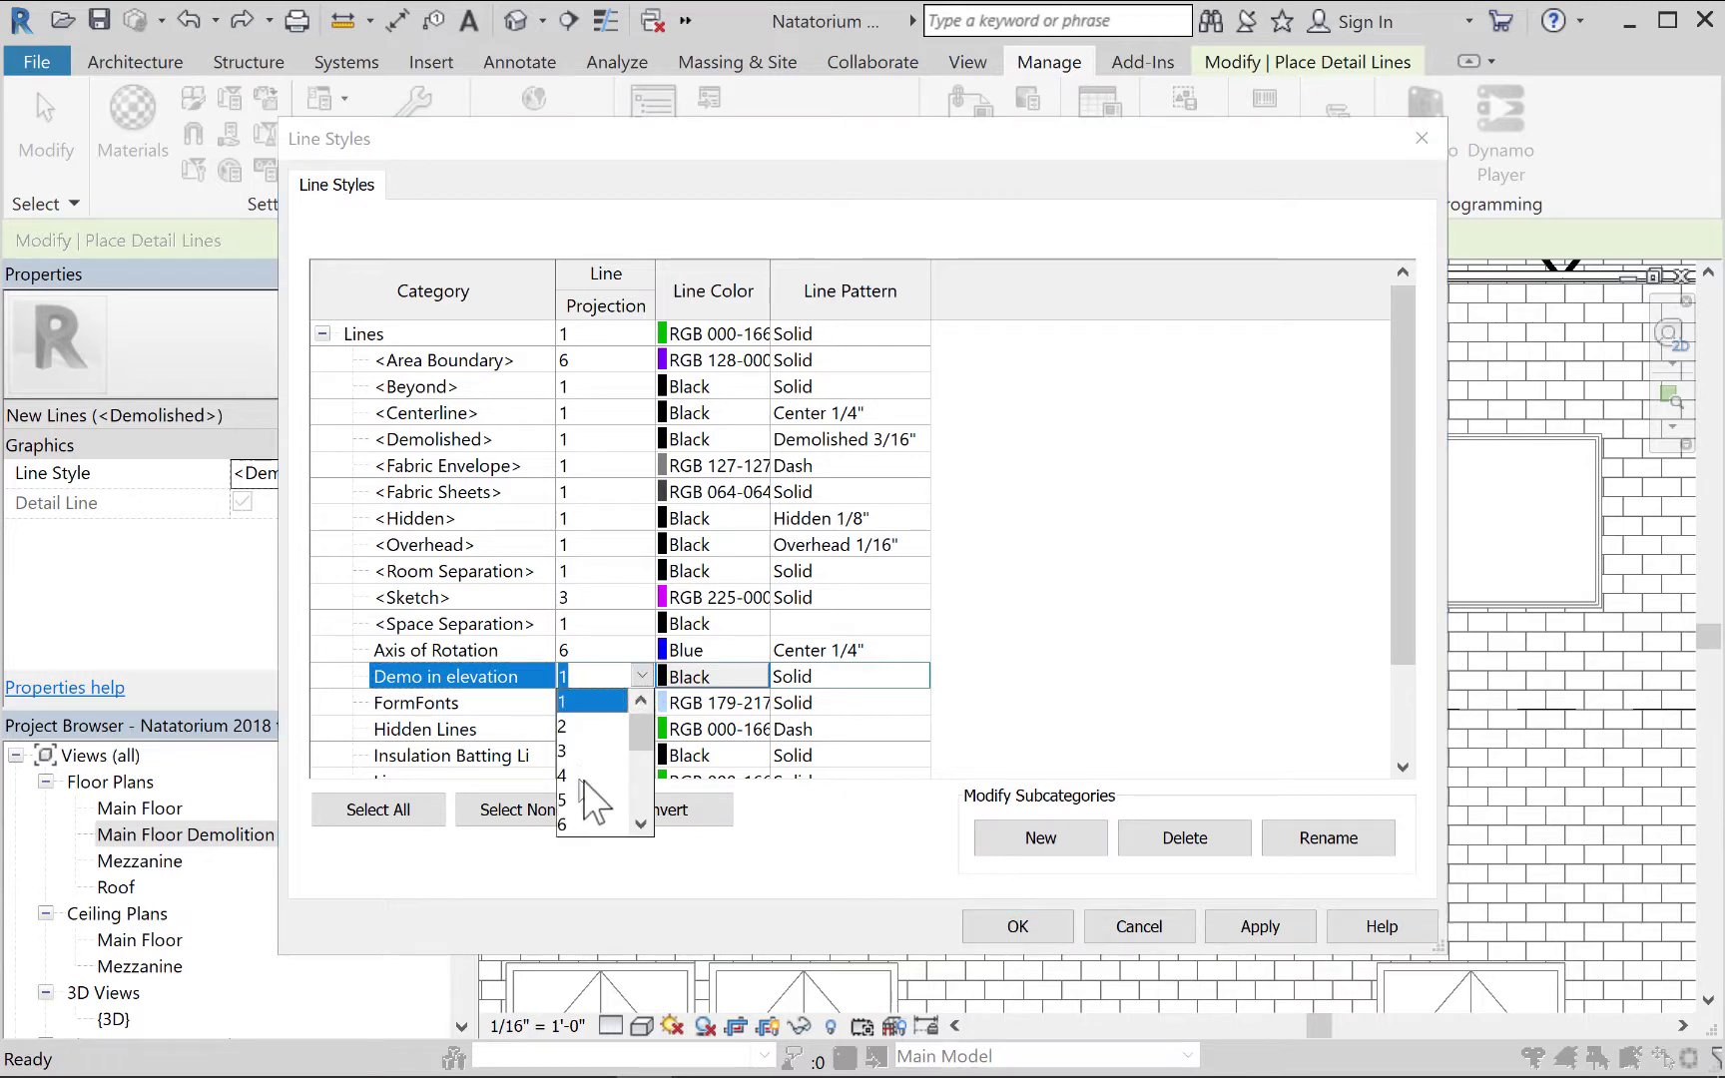
pyautogui.click(596, 824)
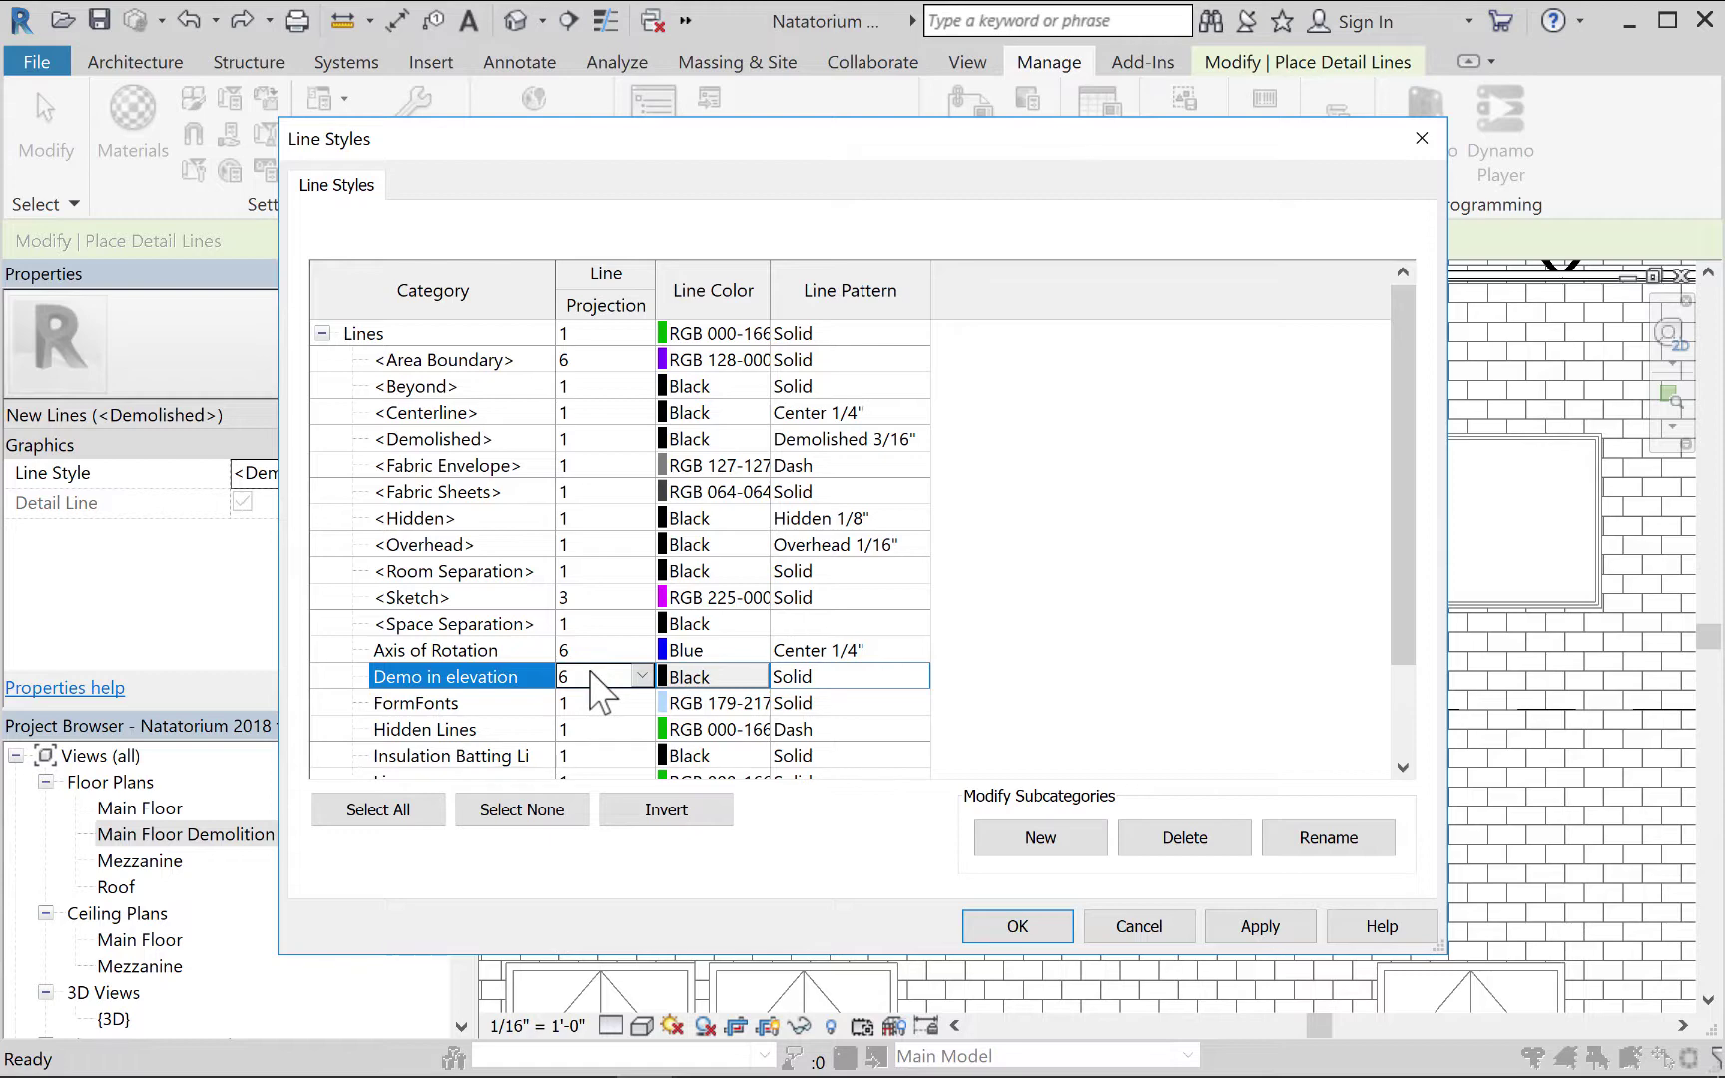
pyautogui.click(722, 677)
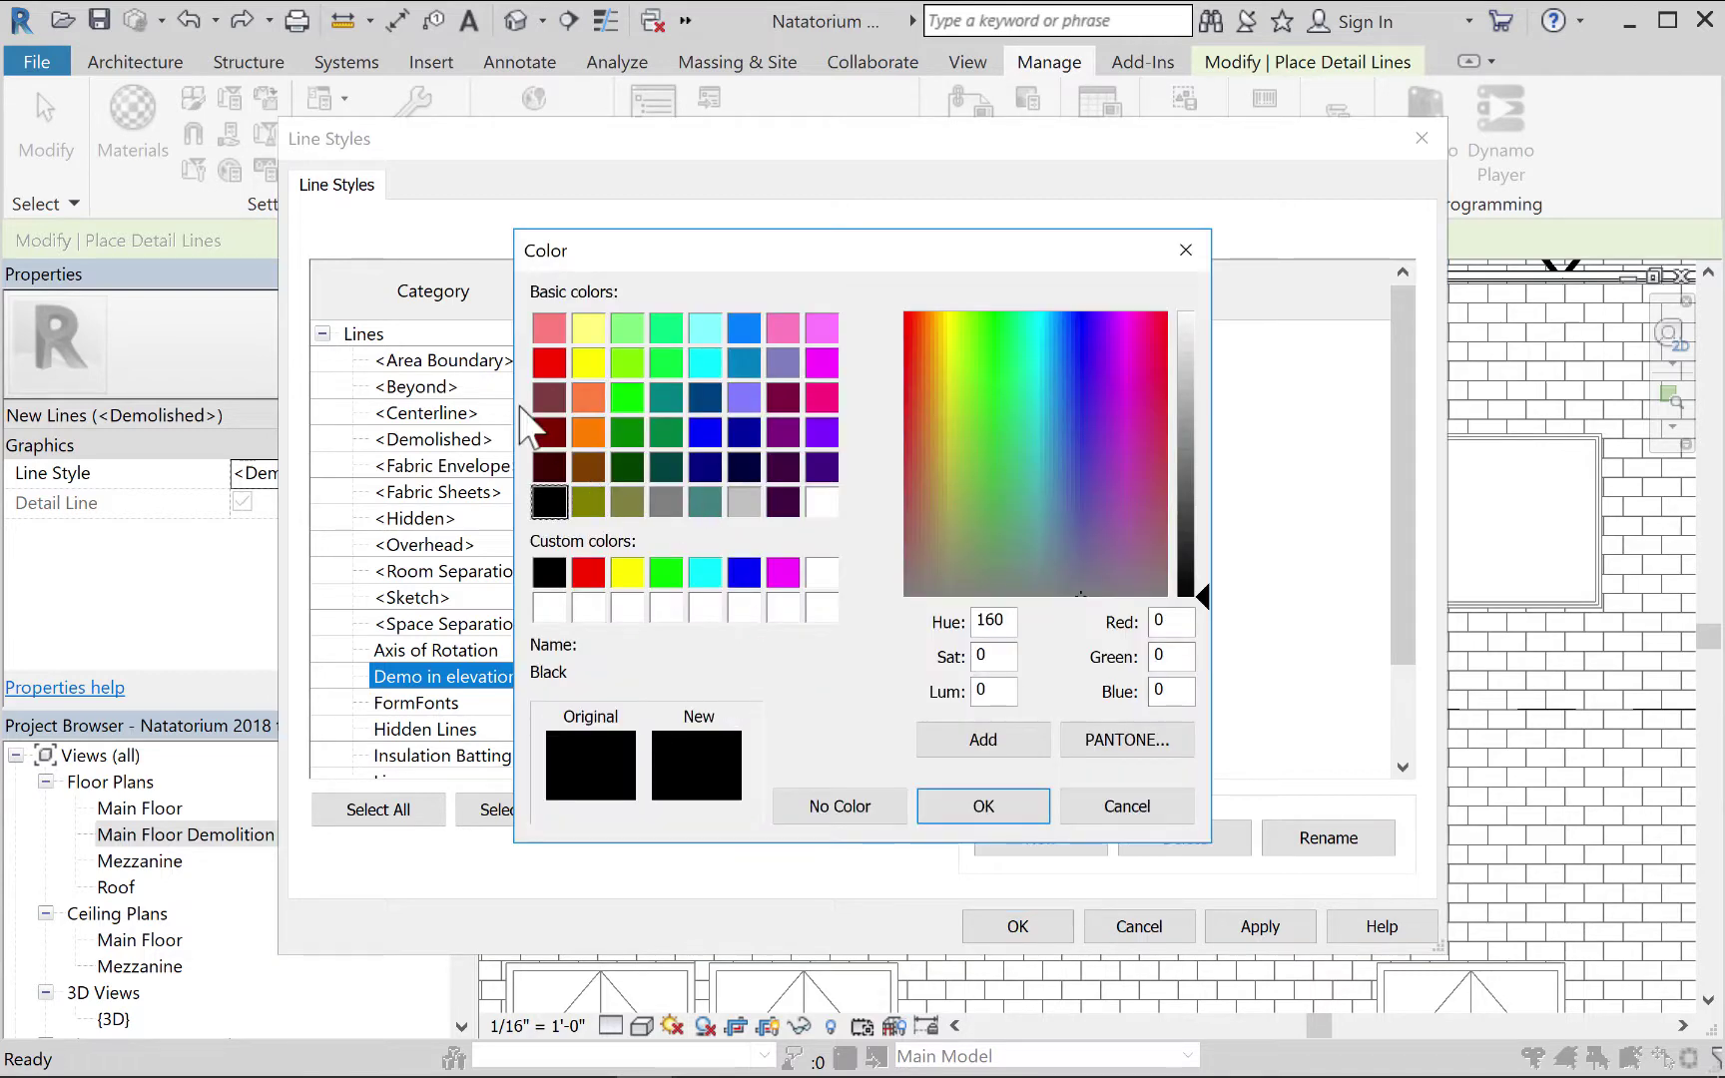
pyautogui.click(597, 578)
pyautogui.click(944, 814)
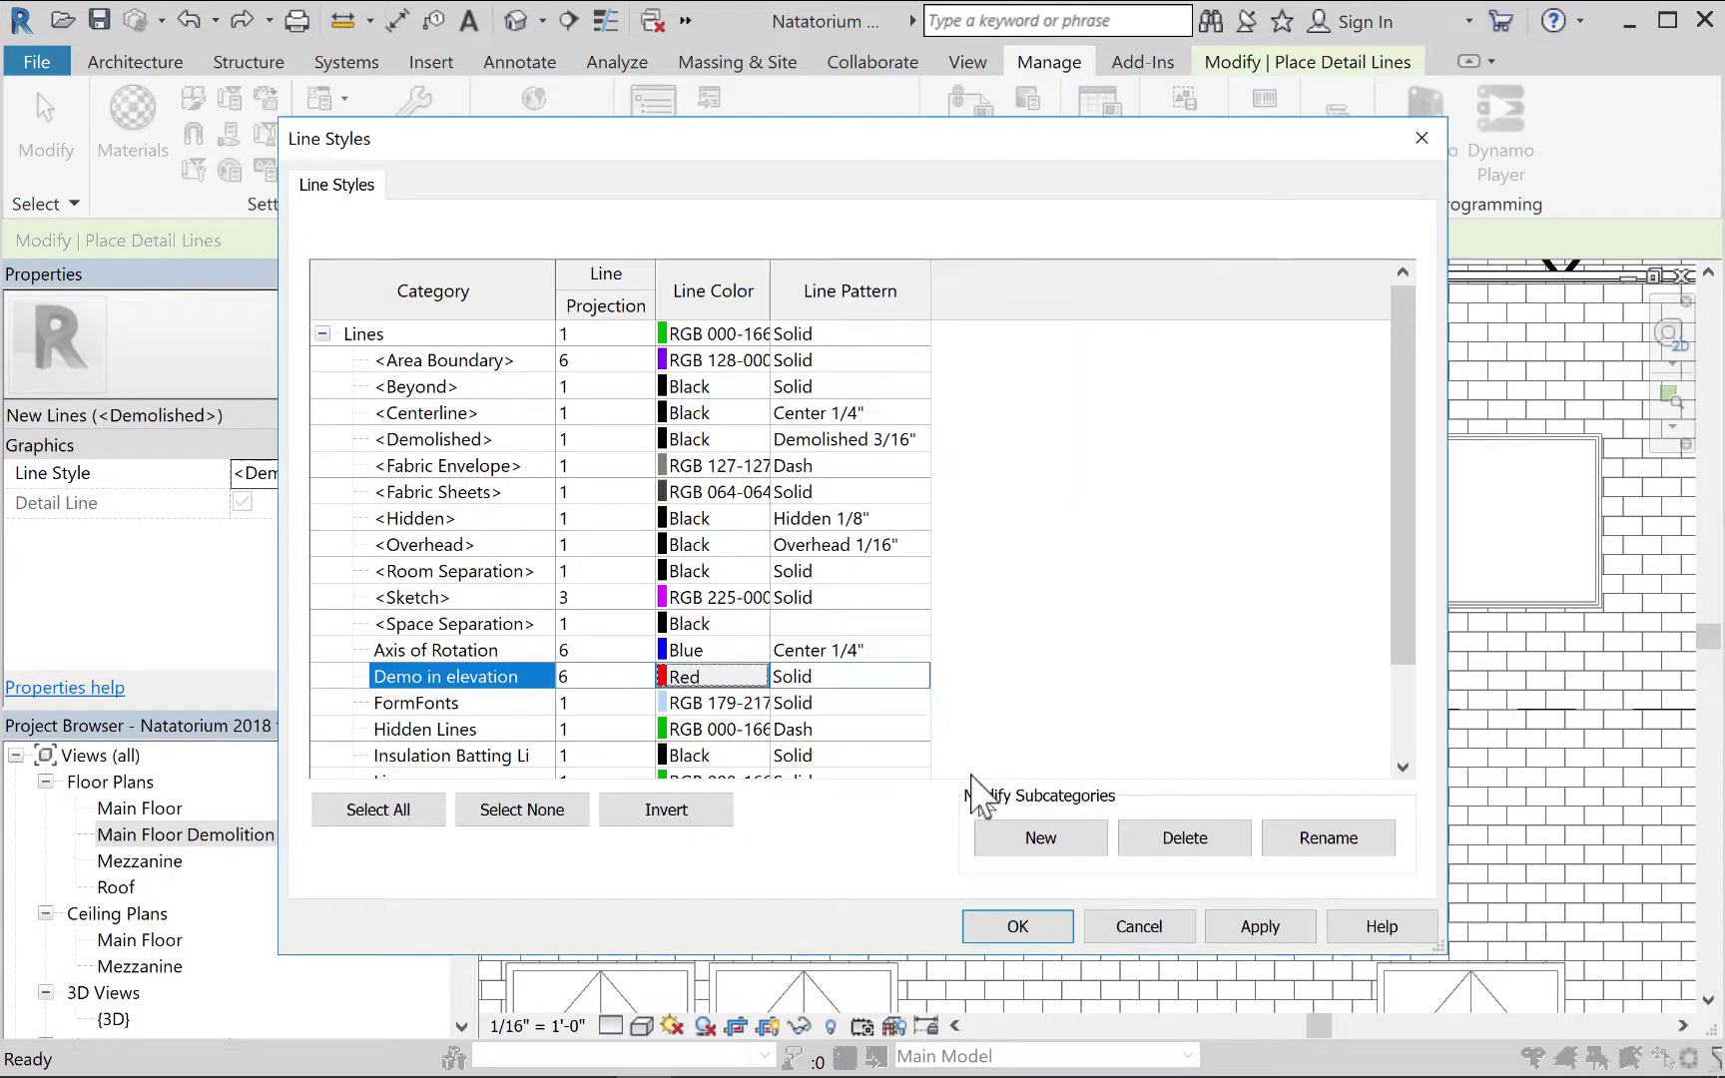
# Set the Demo in elevation line pattern to Demolished 3/16" and apply the line style settings.
pyautogui.click(915, 679)
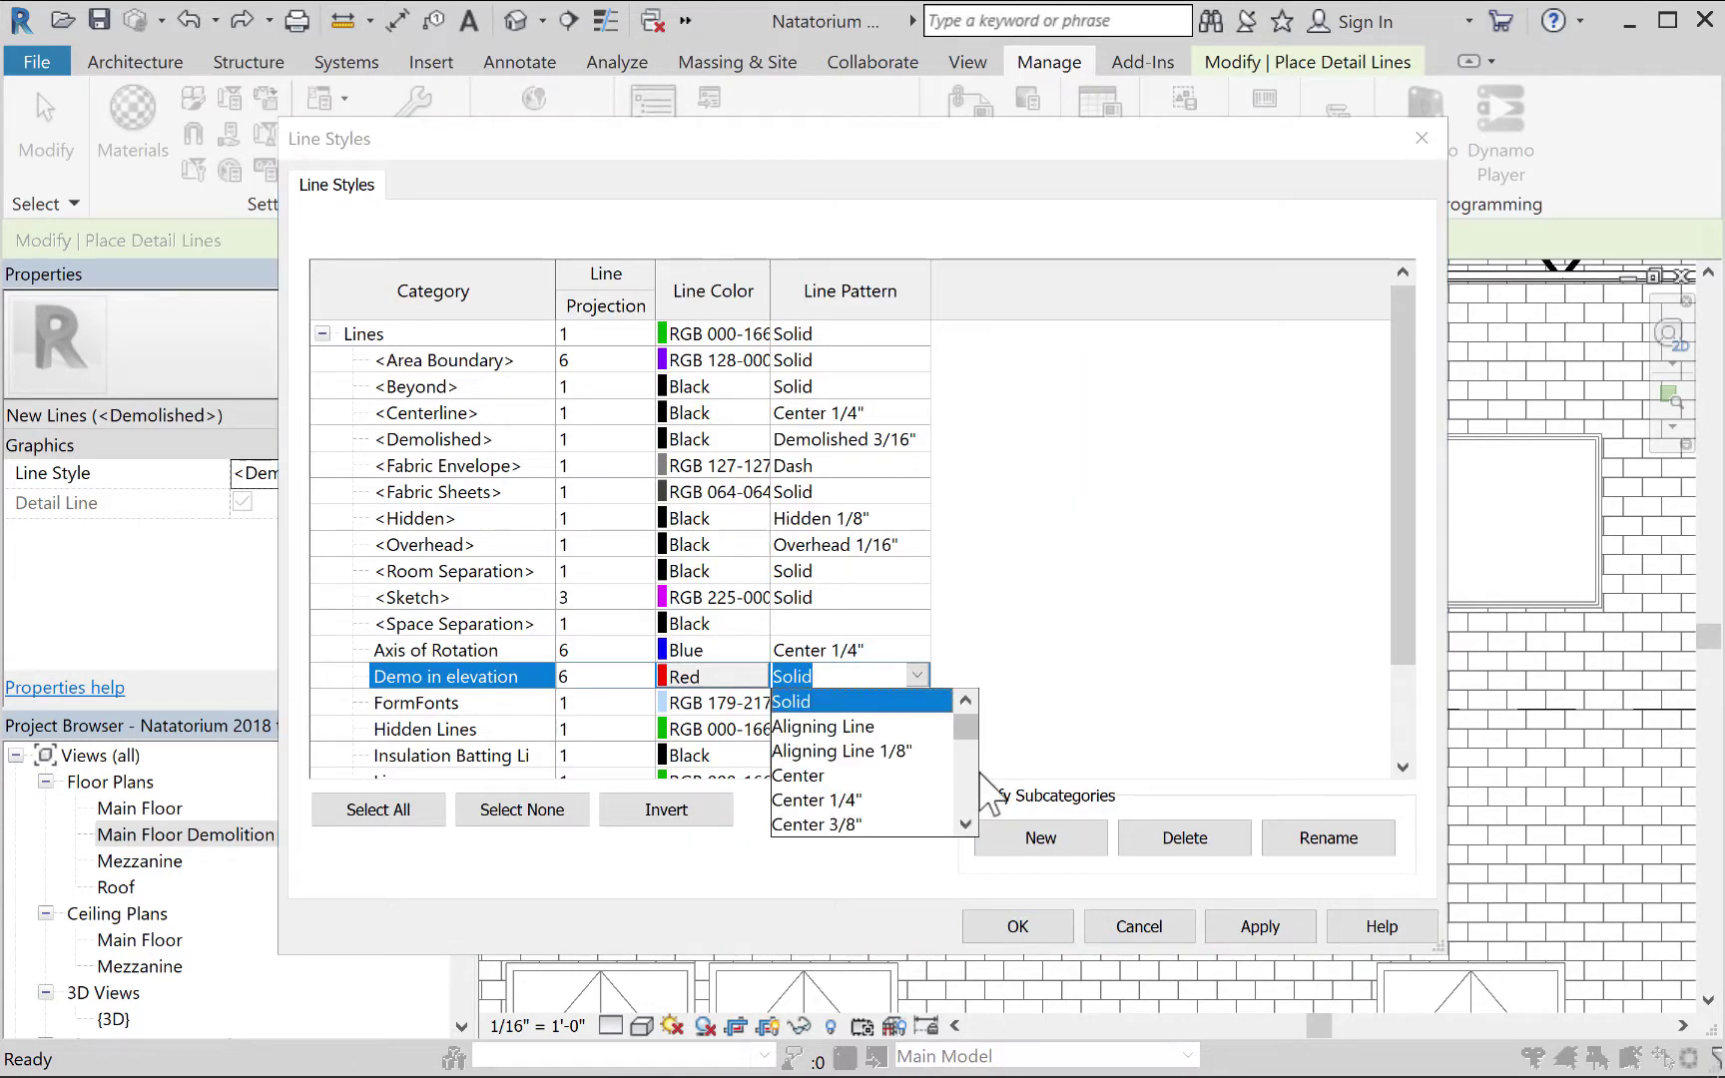
pyautogui.moveTo(973, 730); pyautogui.dragTo(956, 753)
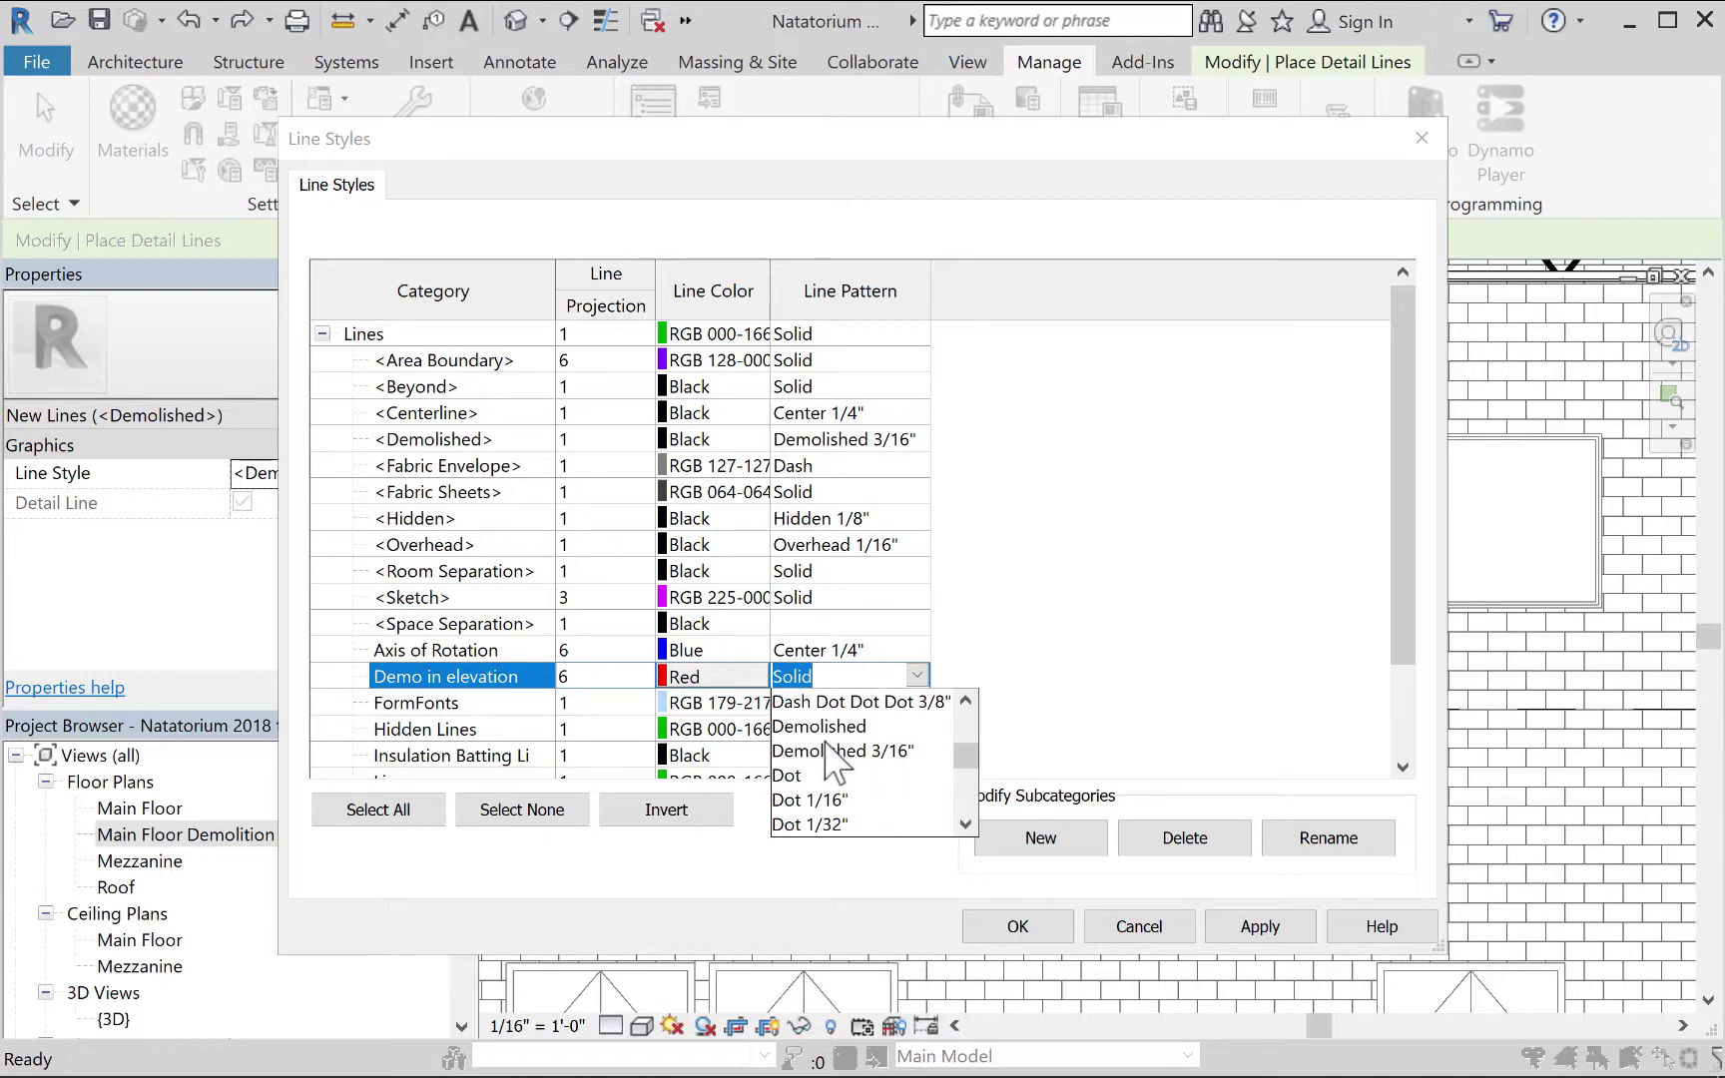
pyautogui.click(828, 751)
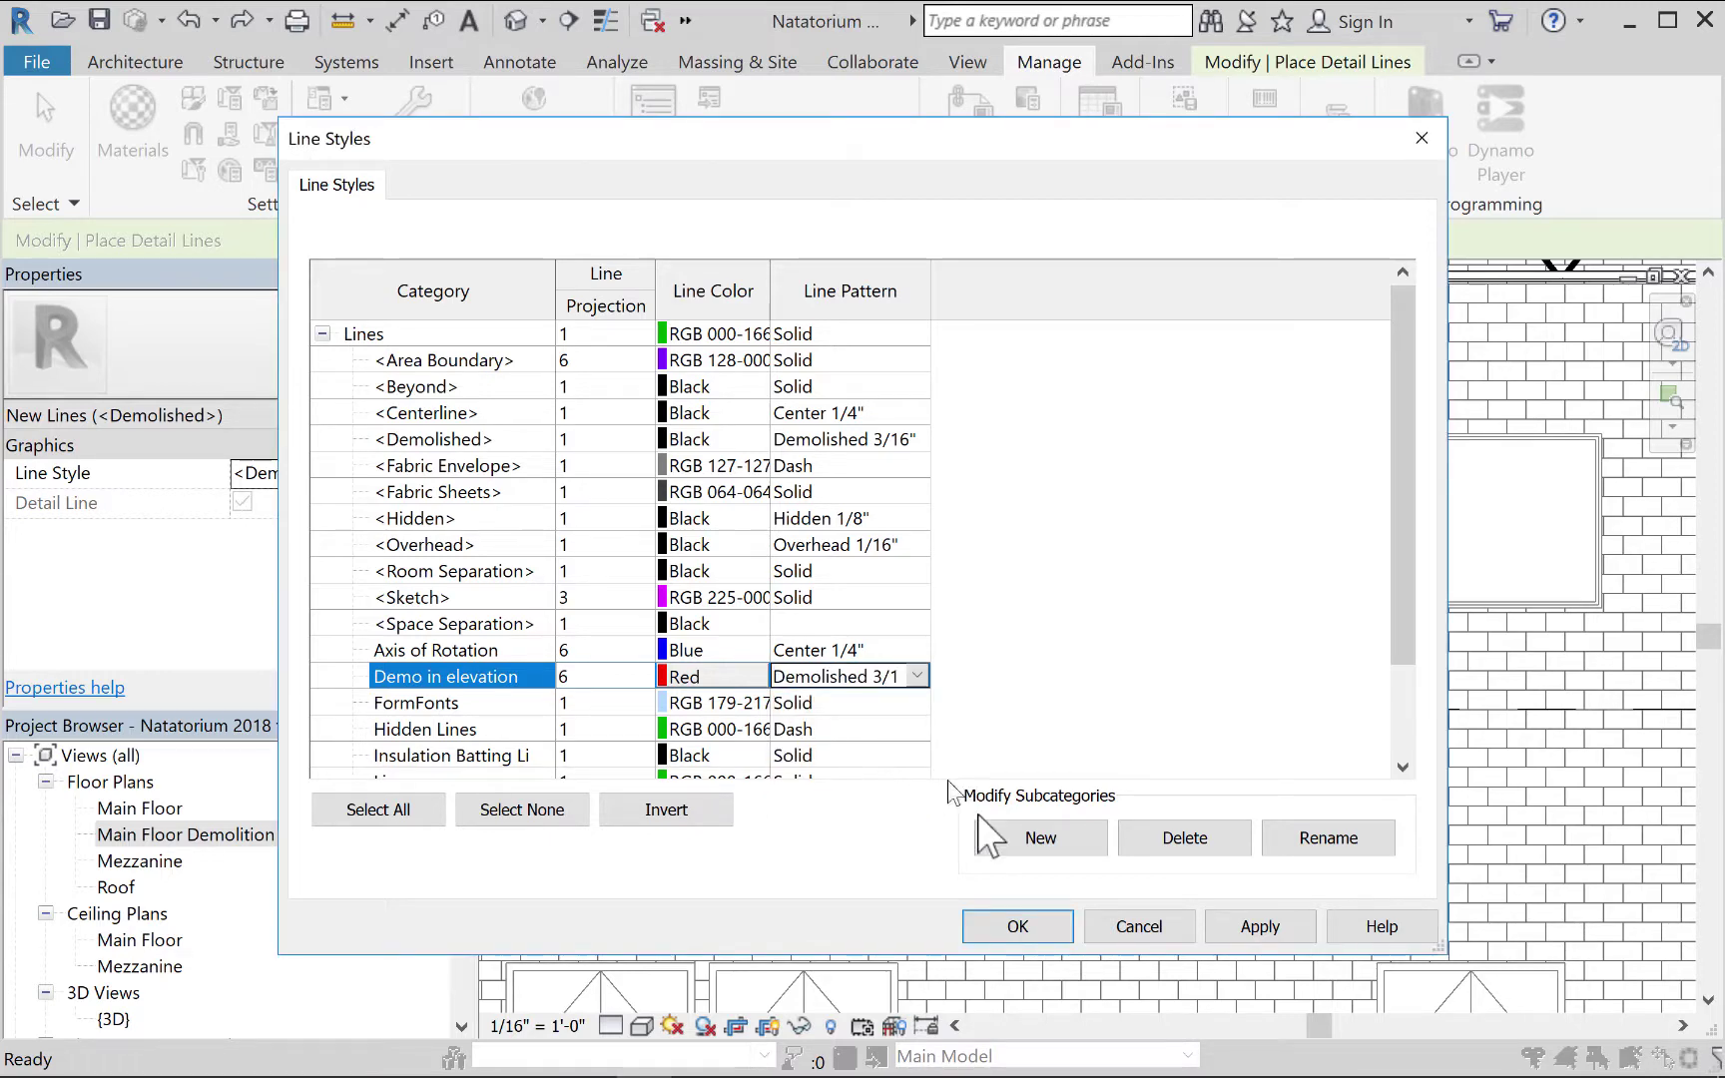
pyautogui.click(1256, 932)
pyautogui.click(1046, 935)
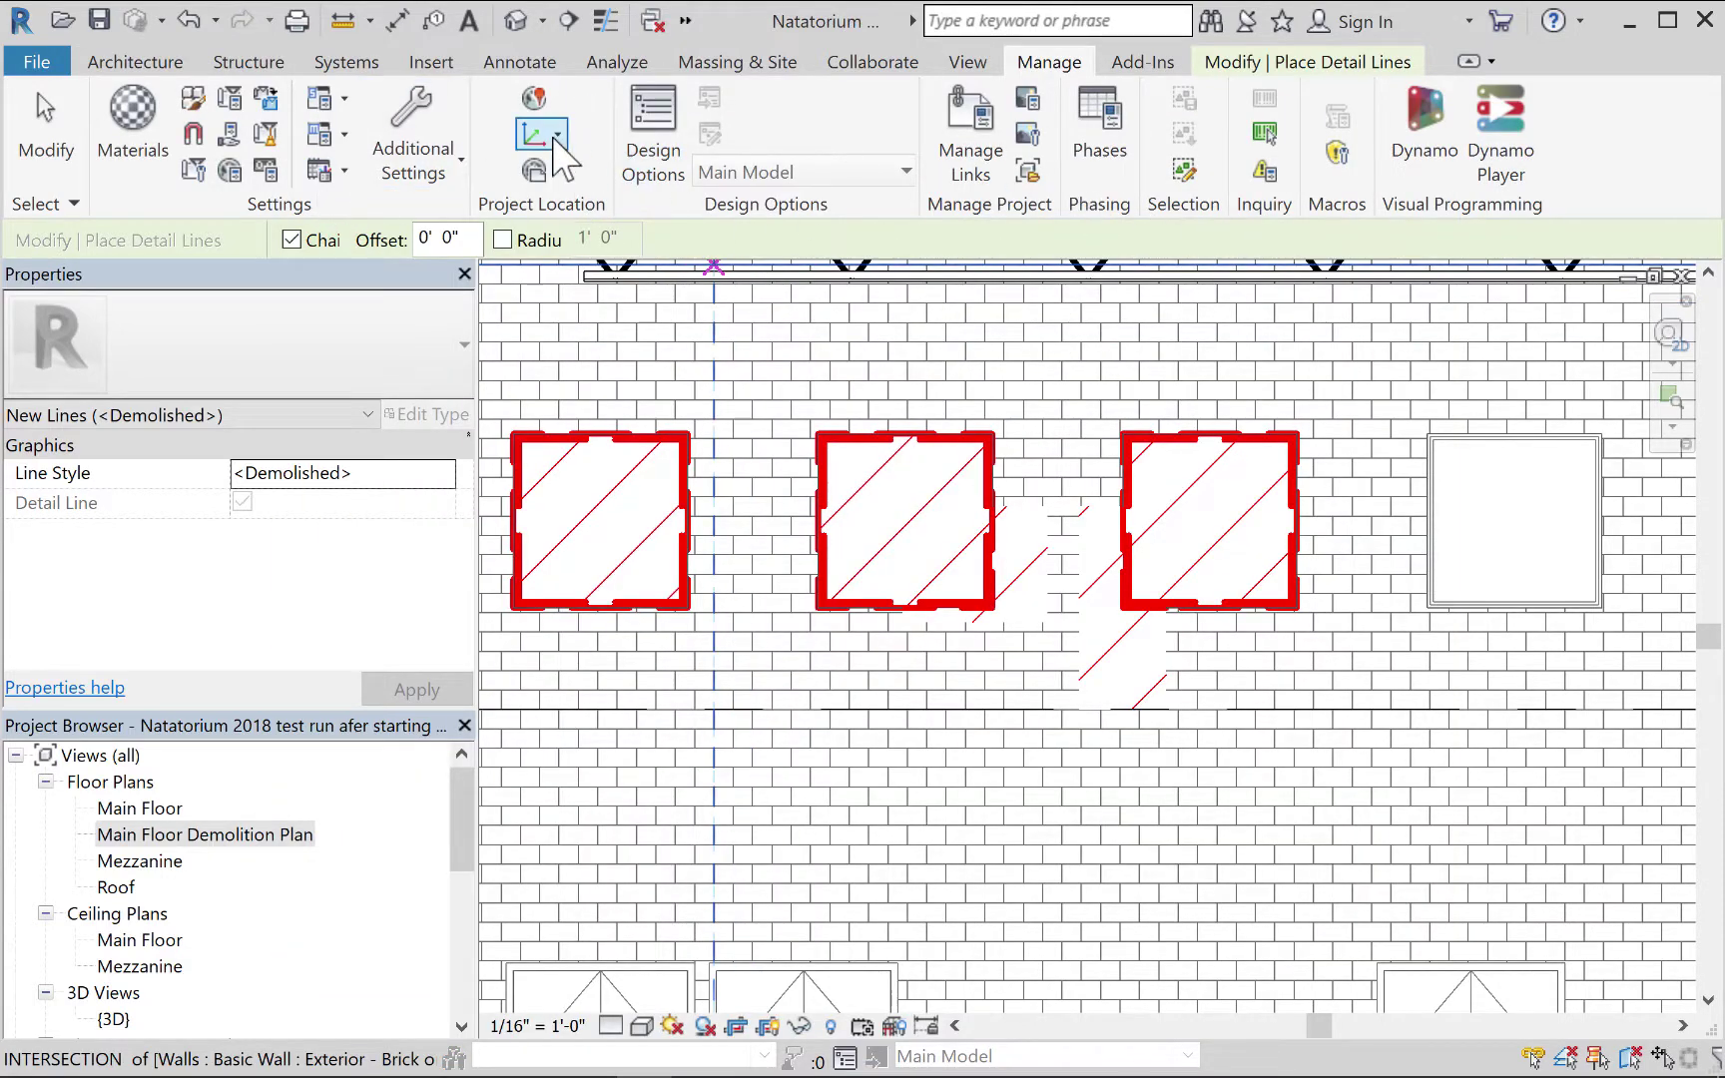
pyautogui.click(519, 62)
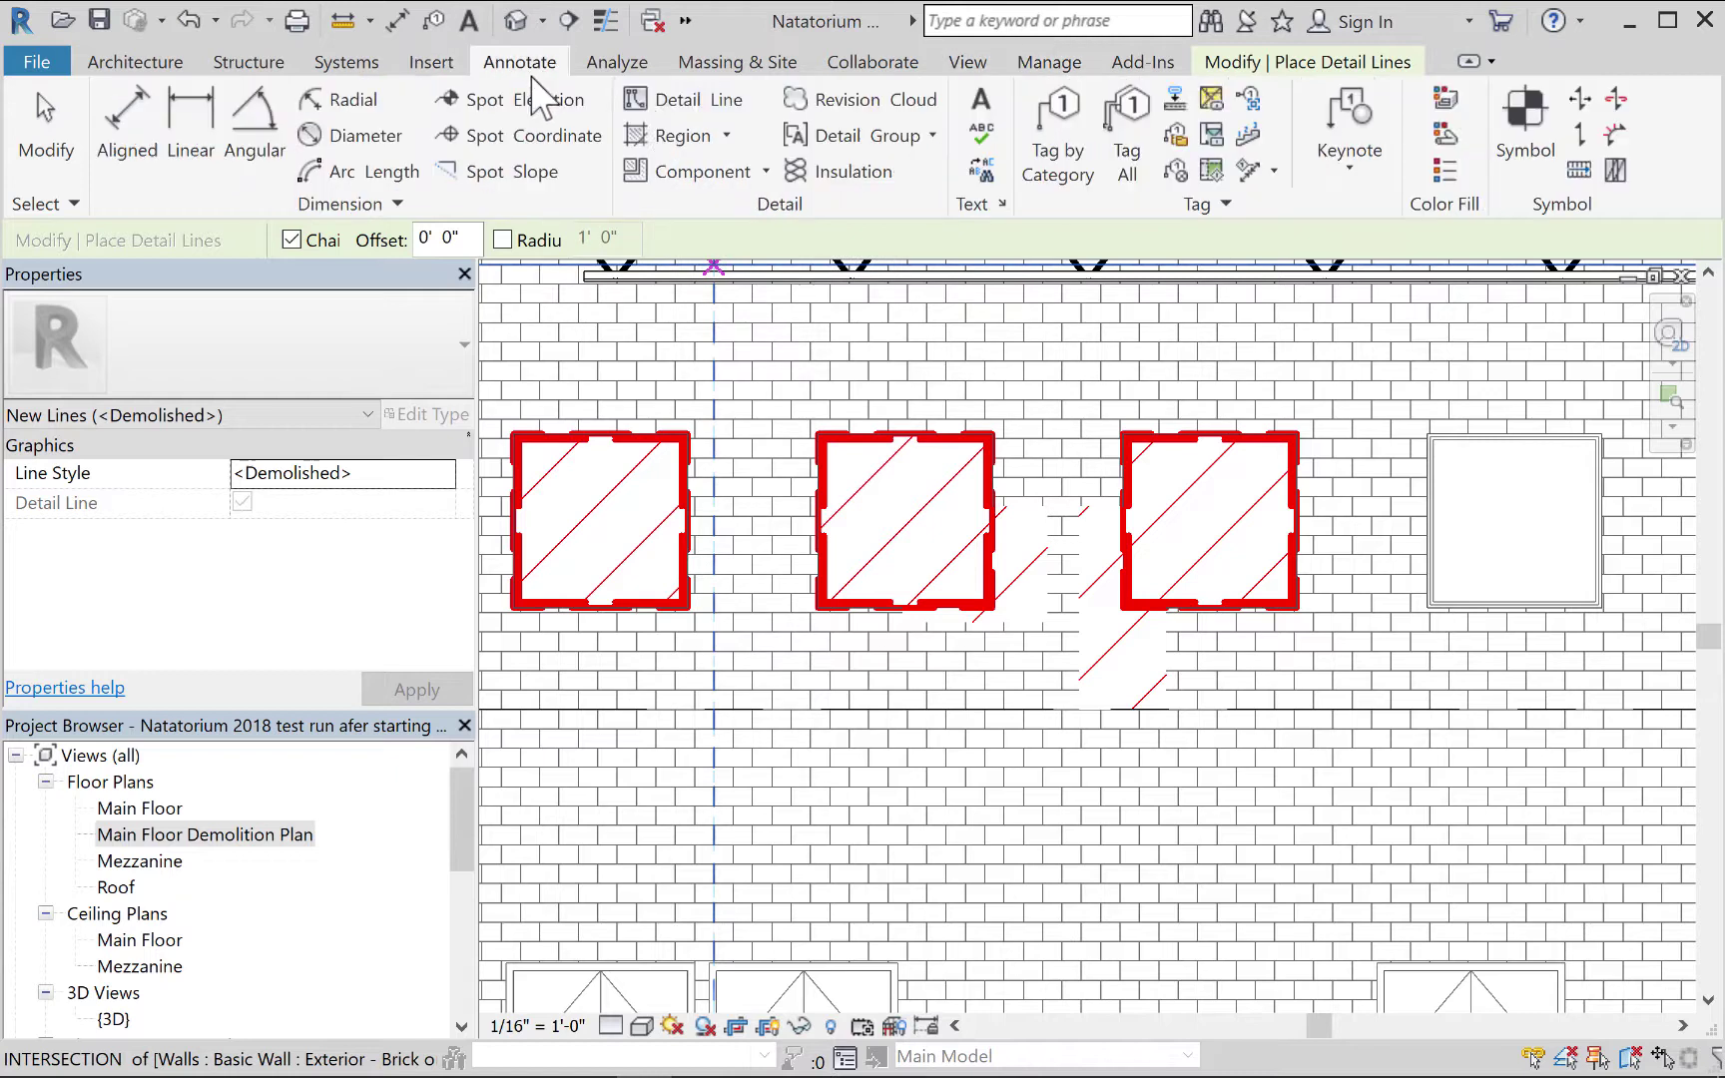
pyautogui.click(685, 100)
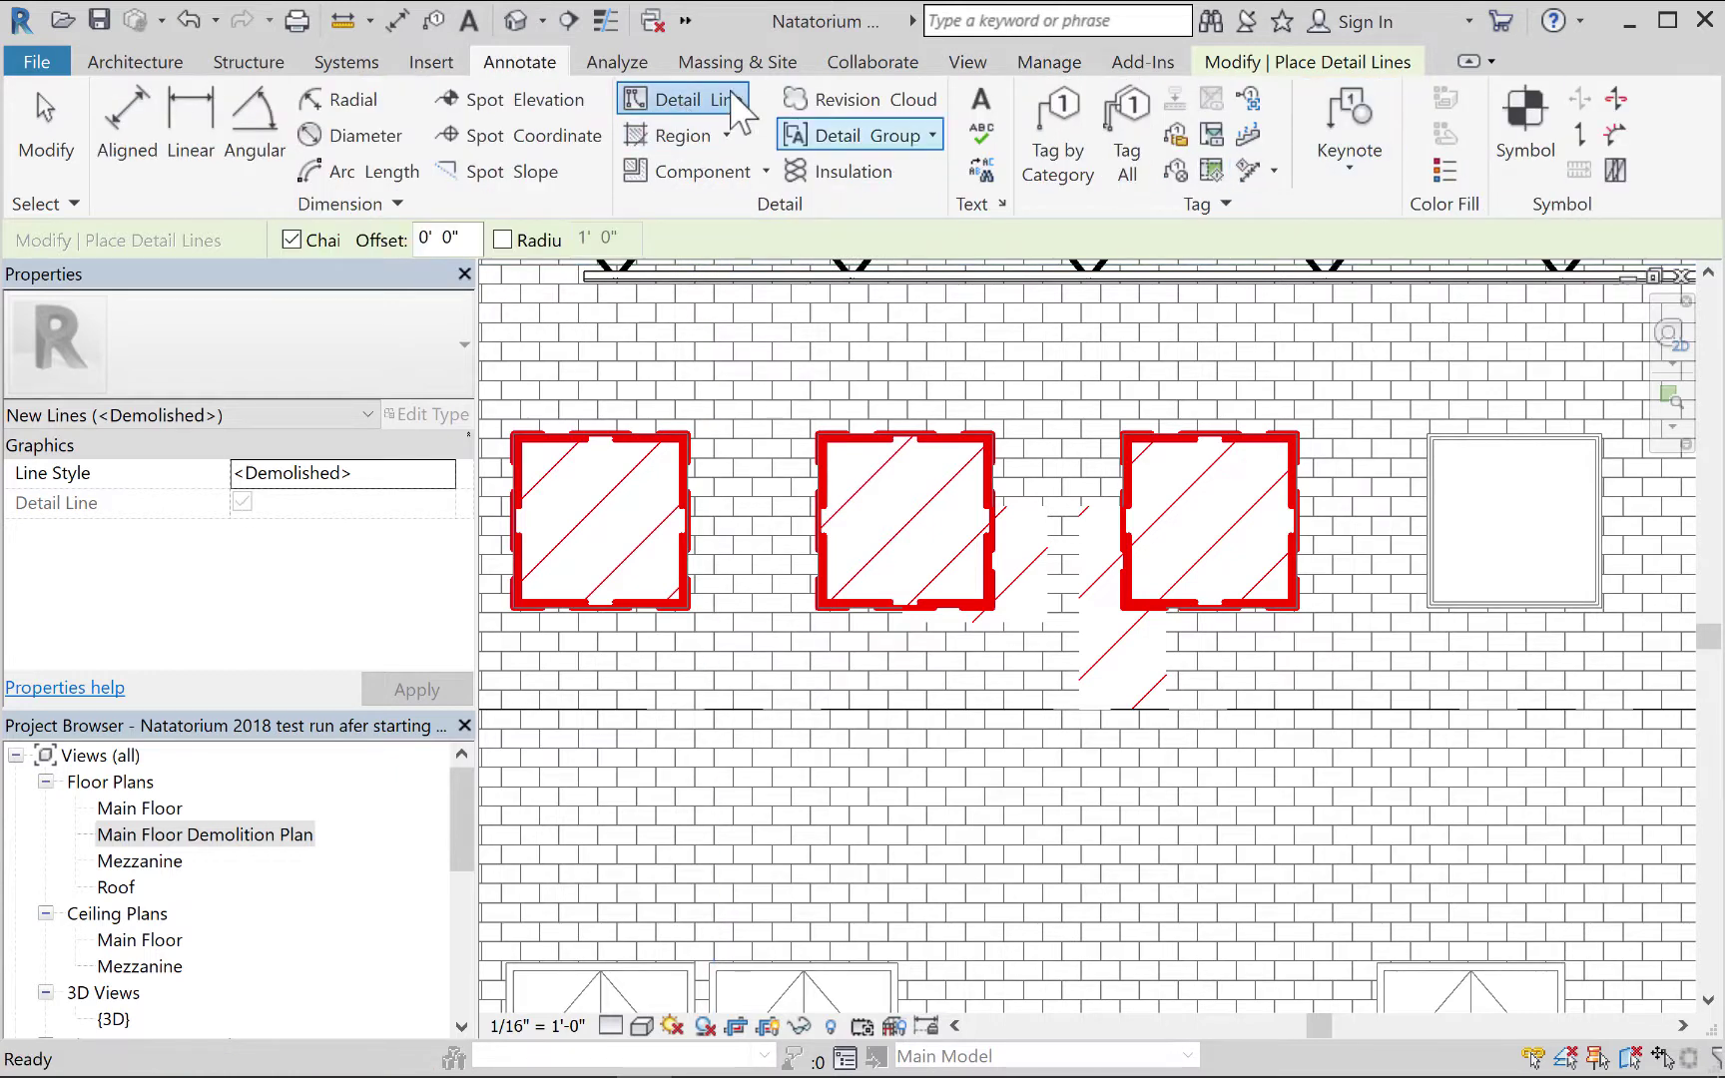
pyautogui.click(655, 135)
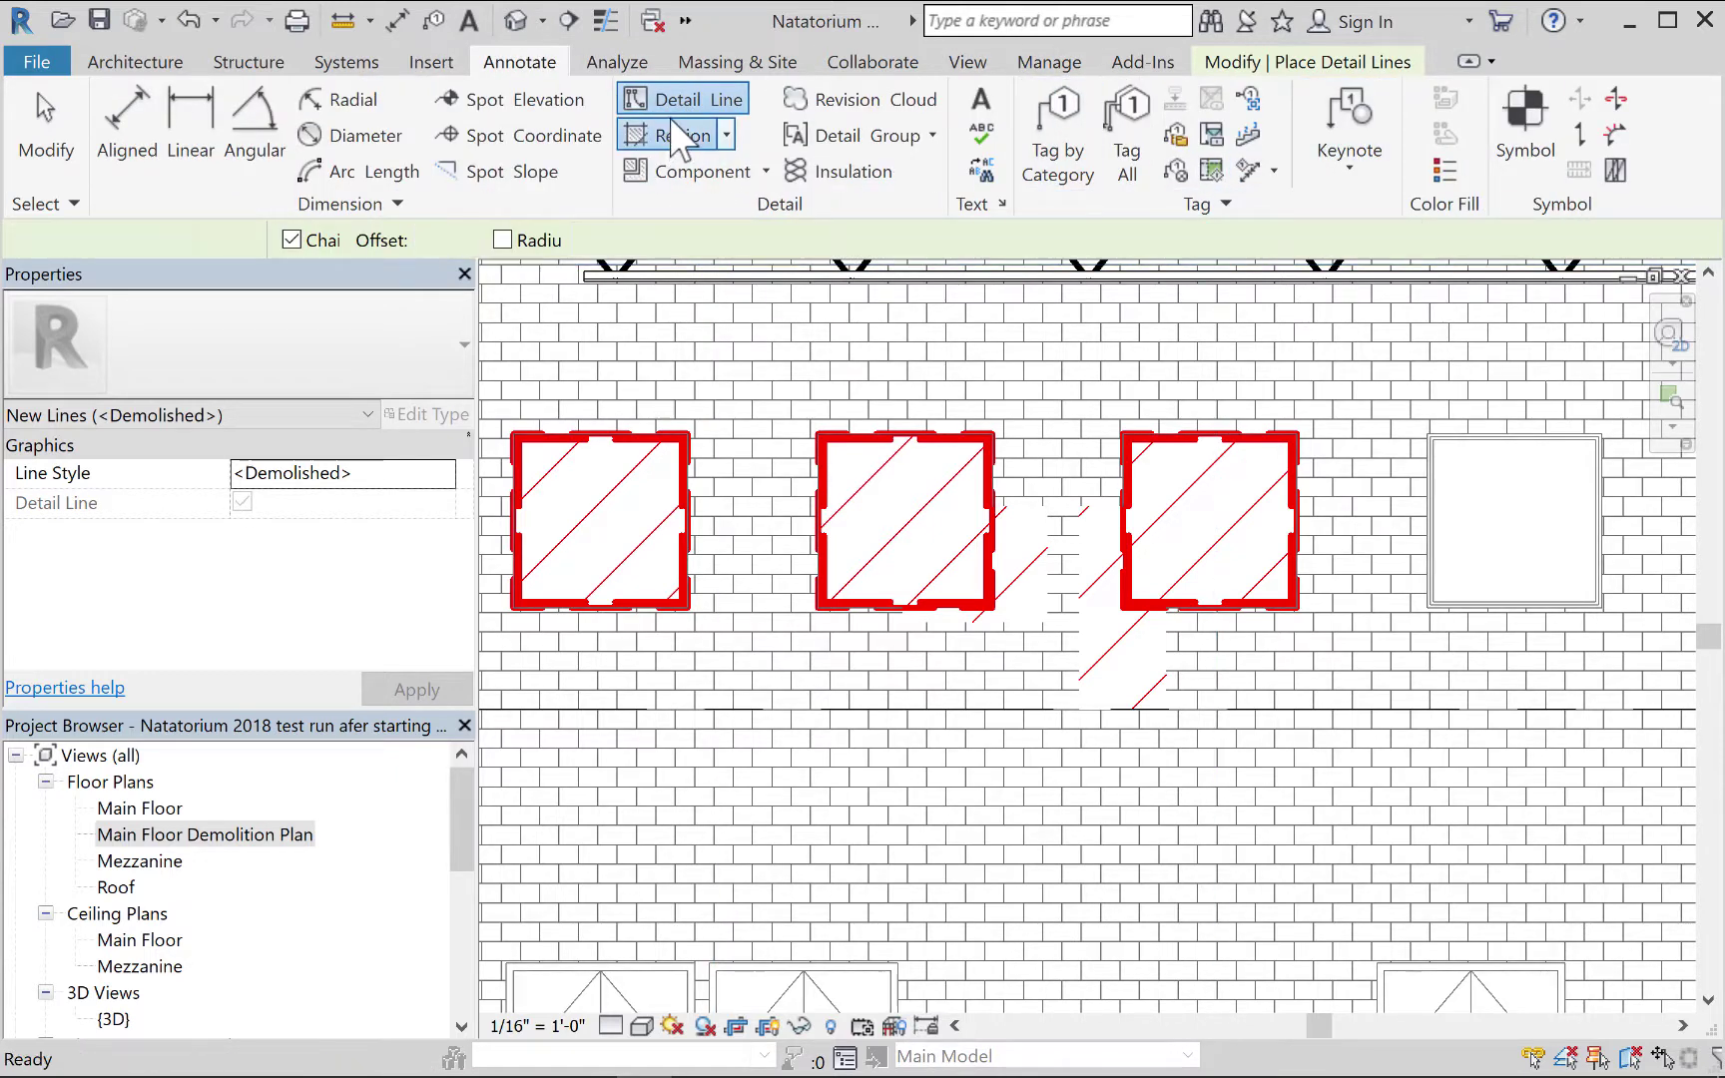
pyautogui.click(674, 161)
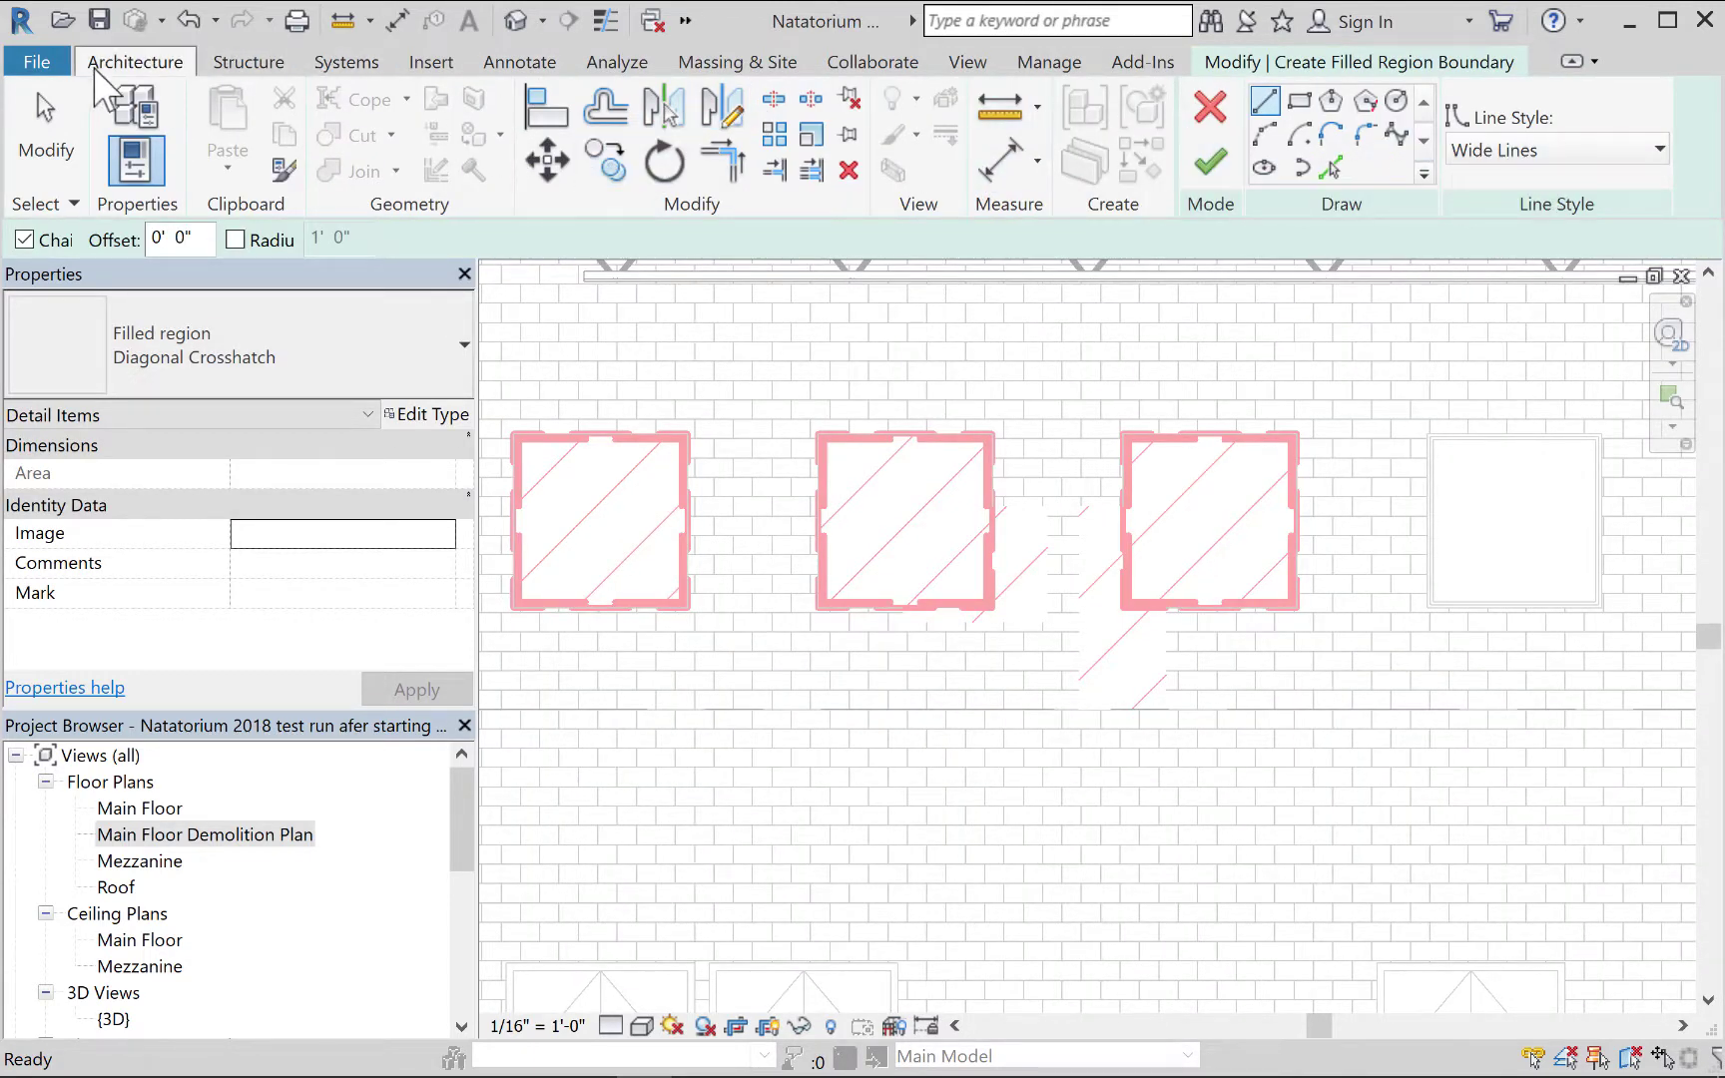
pyautogui.click(1210, 159)
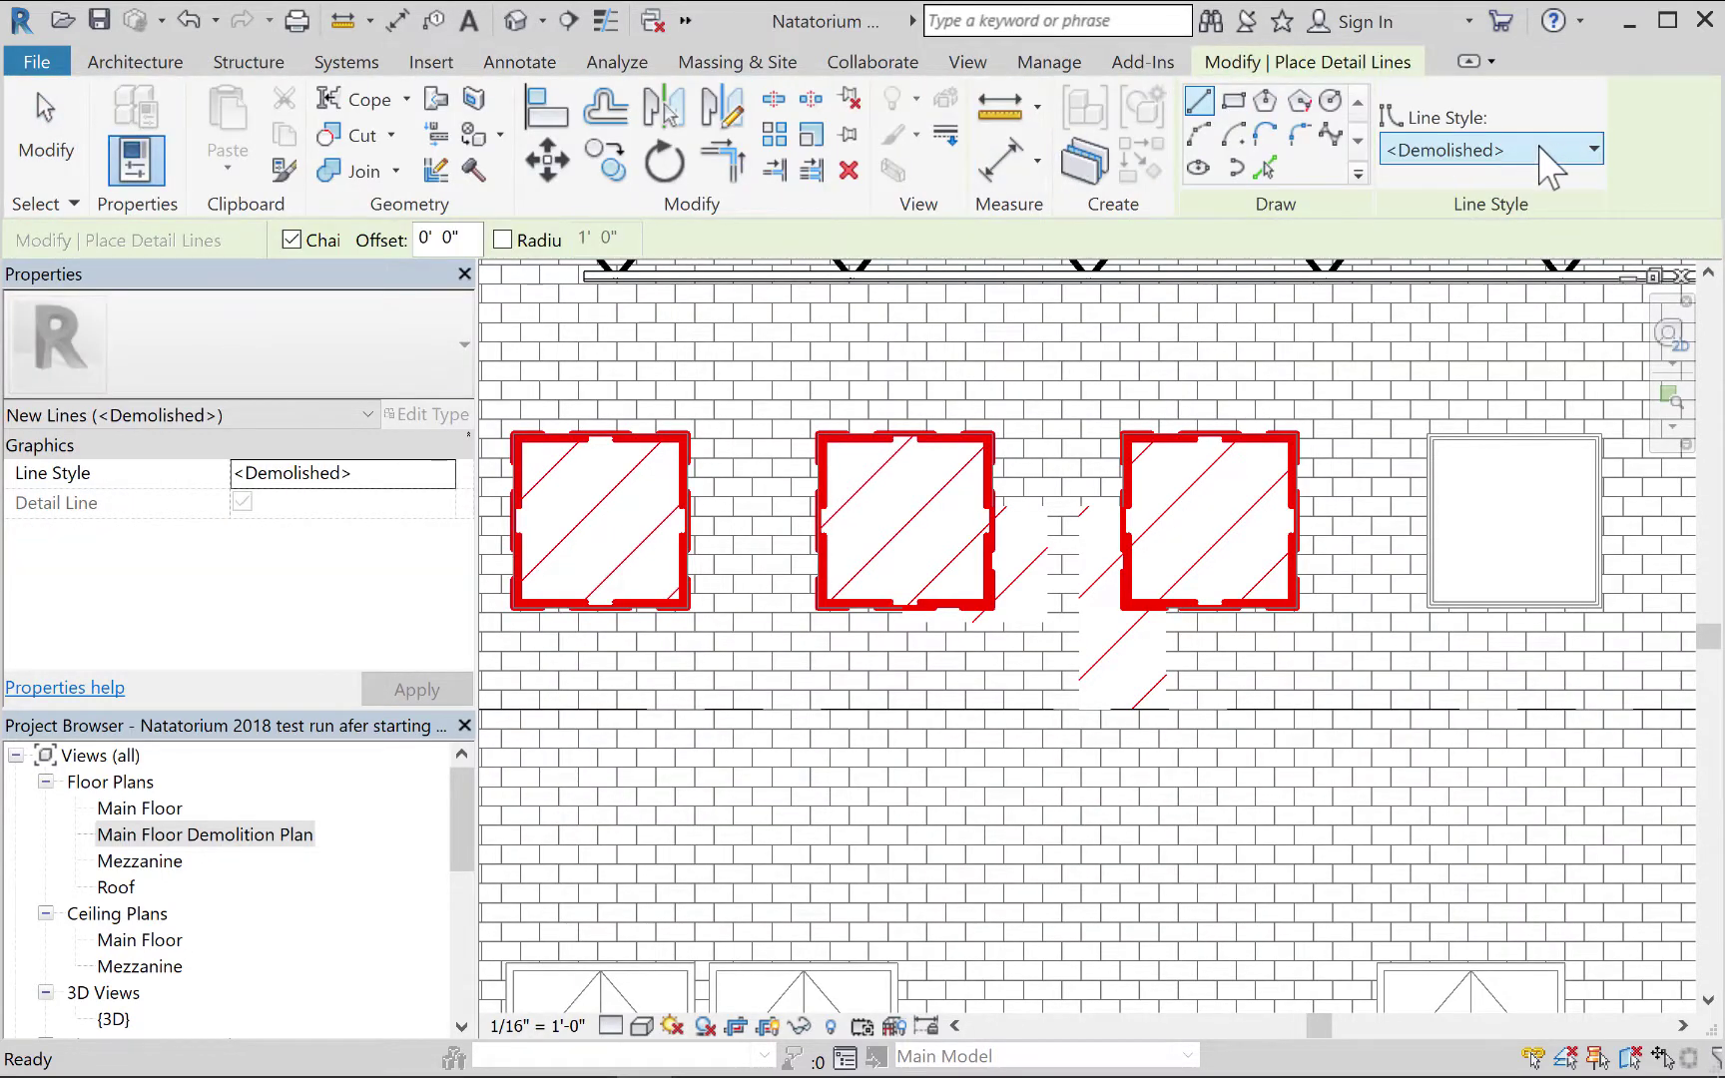
# Outline the stepped hatched patch beside and below the third window with Demo in elevation detail lines, about 7' - 4" high.
pyautogui.click(1538, 149)
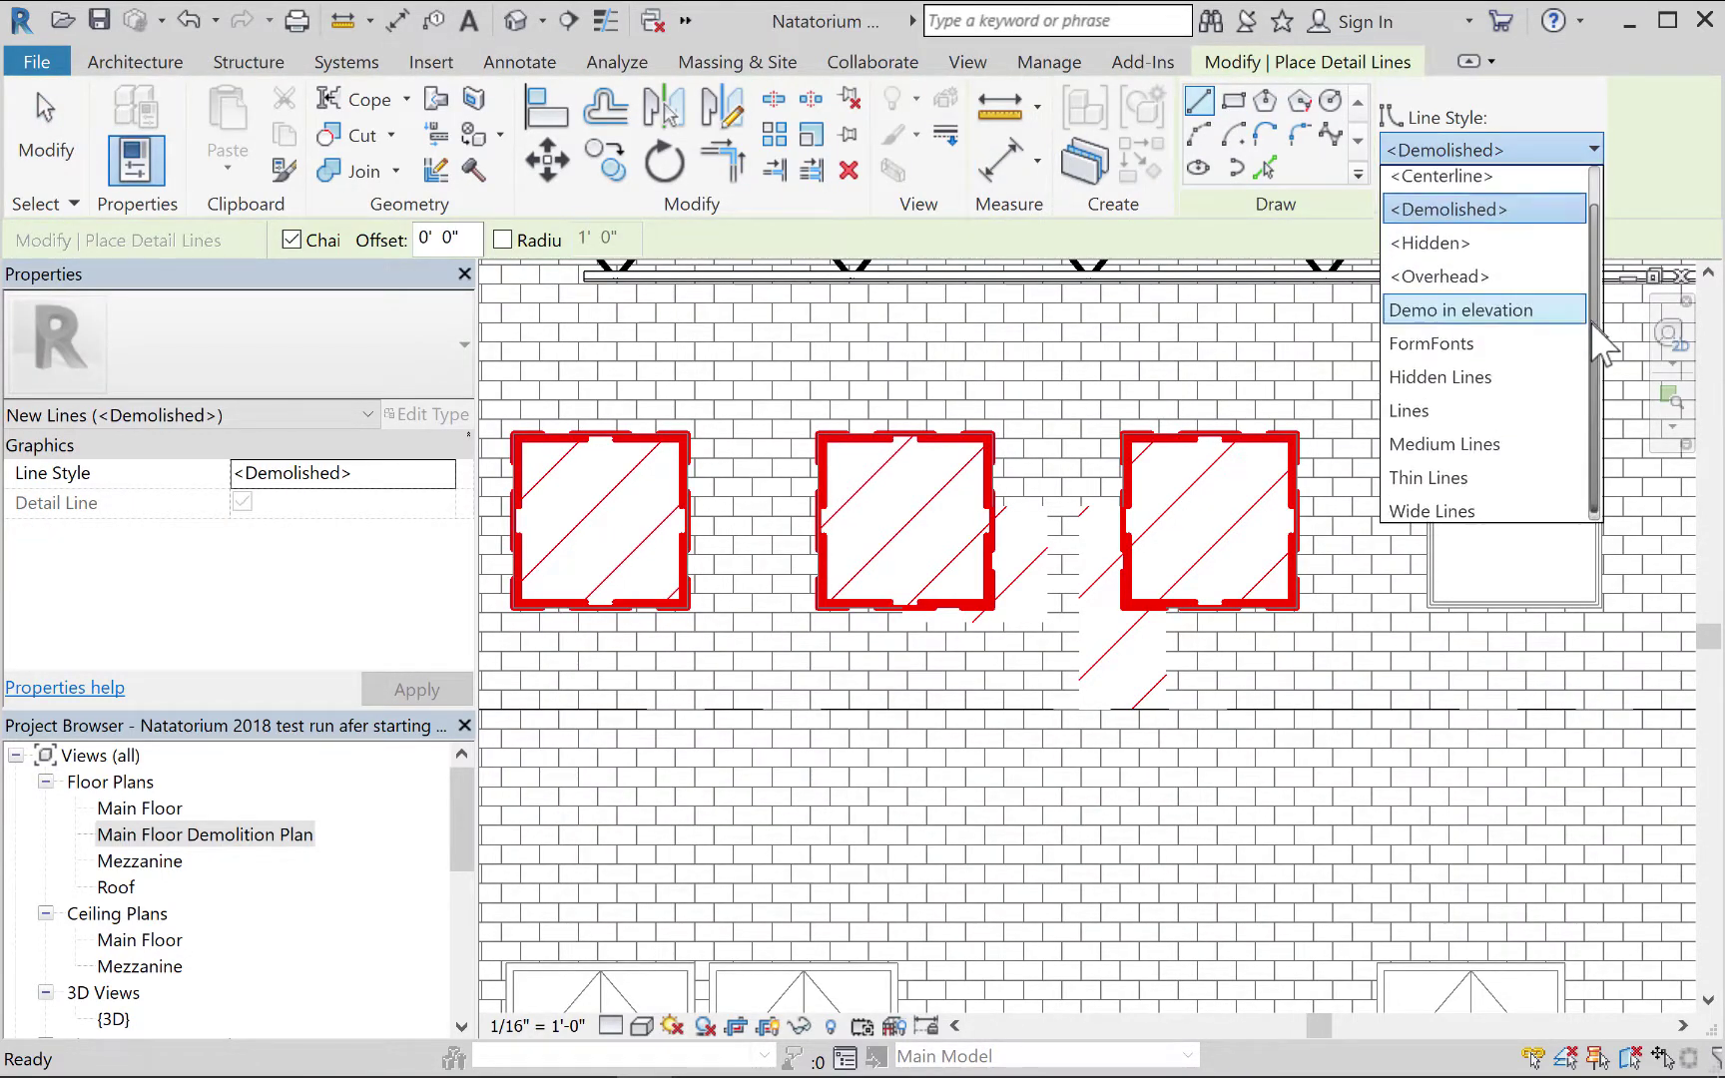
pyautogui.click(1485, 303)
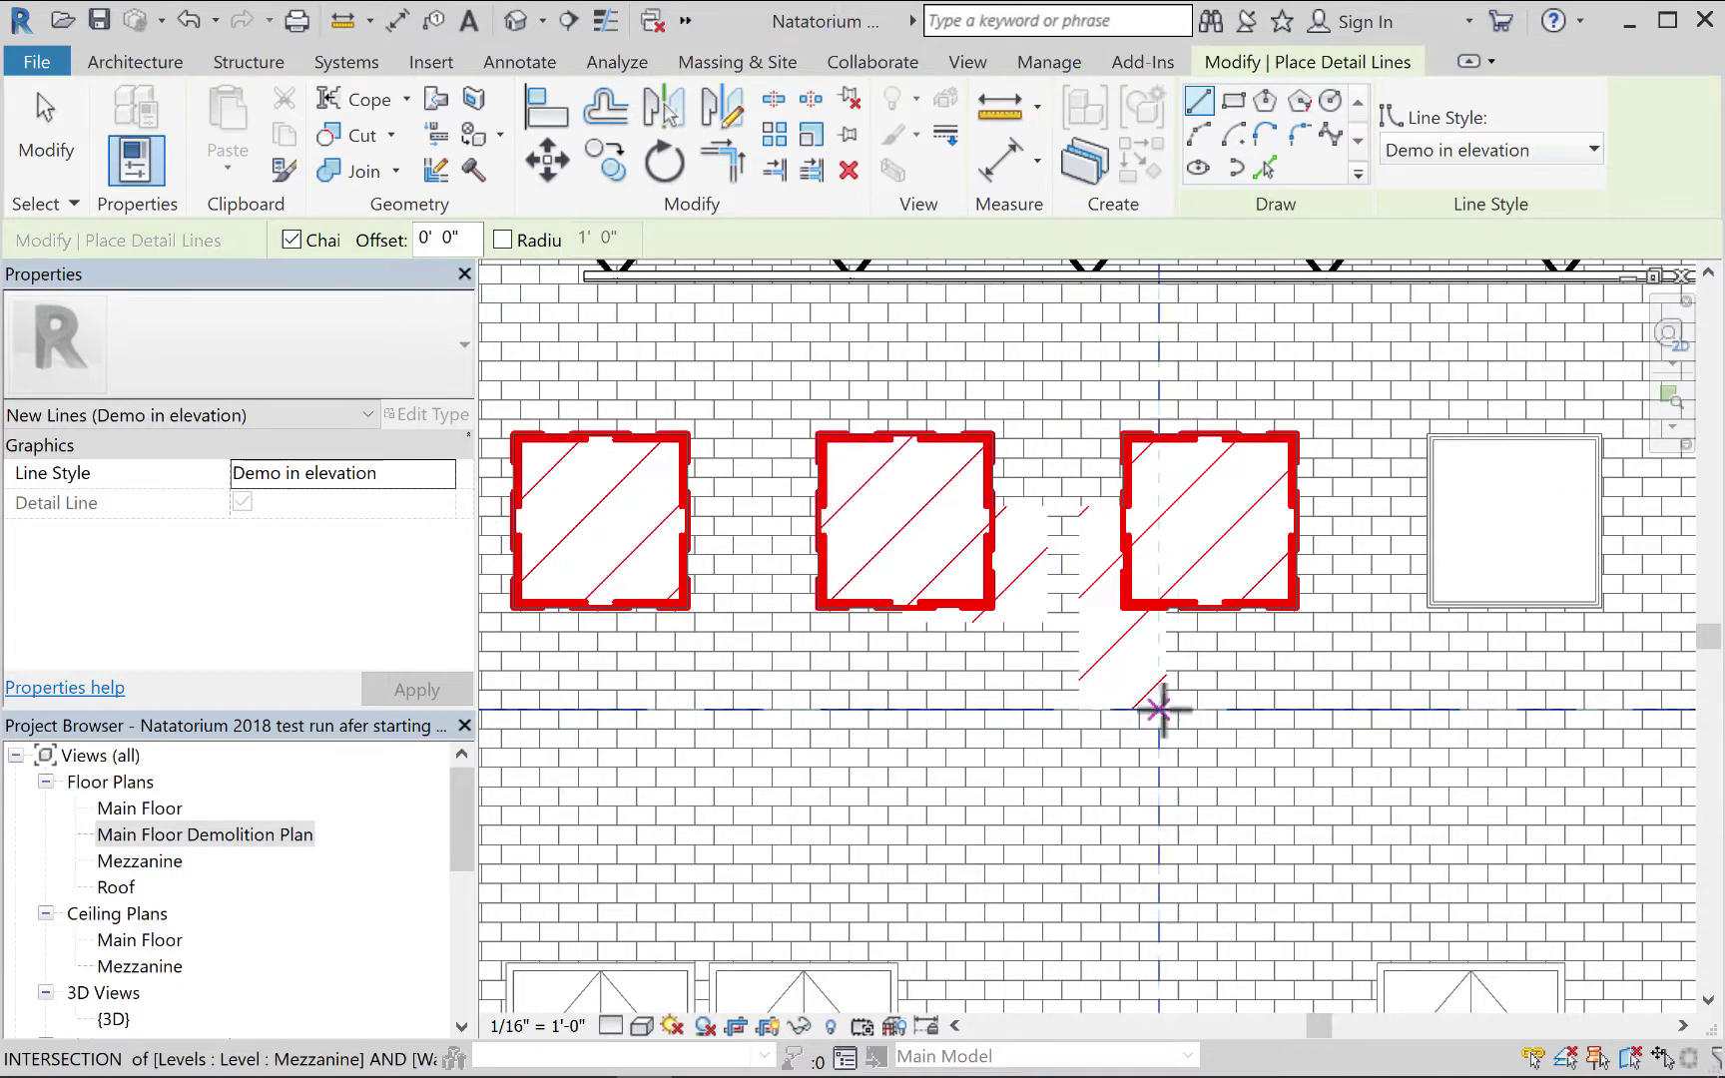
pyautogui.click(1166, 609)
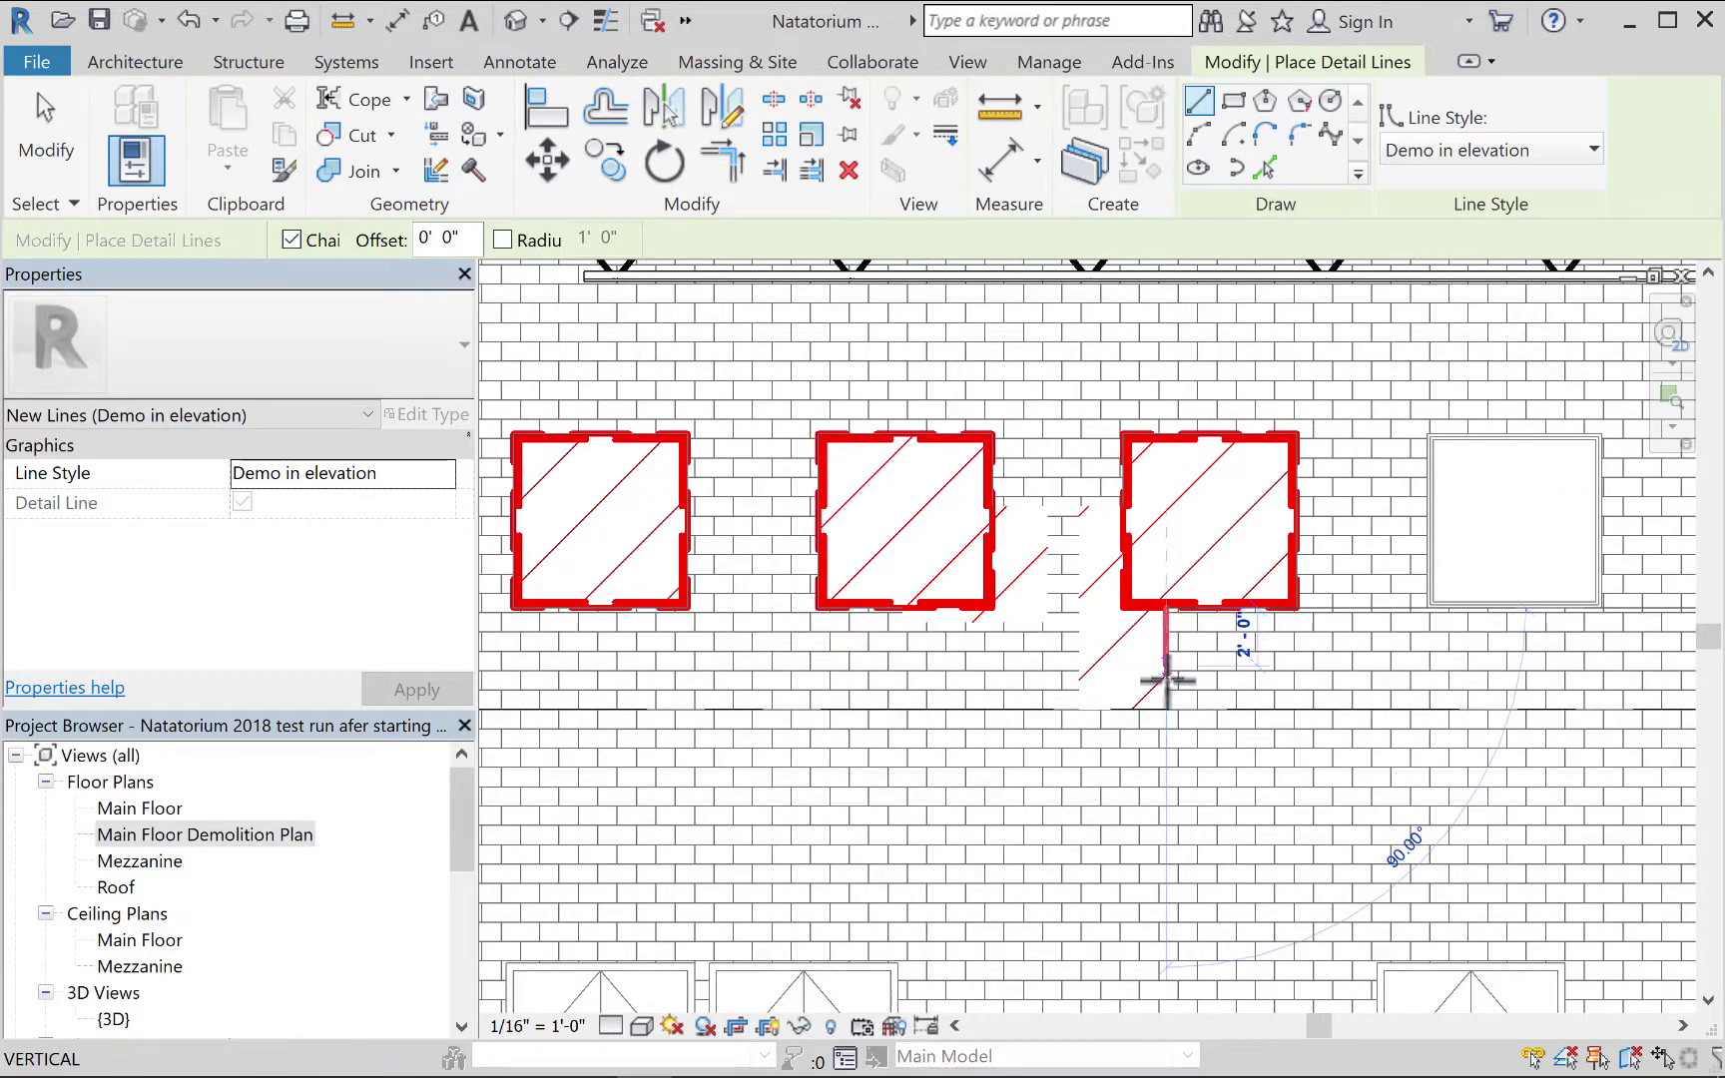
pyautogui.click(1166, 709)
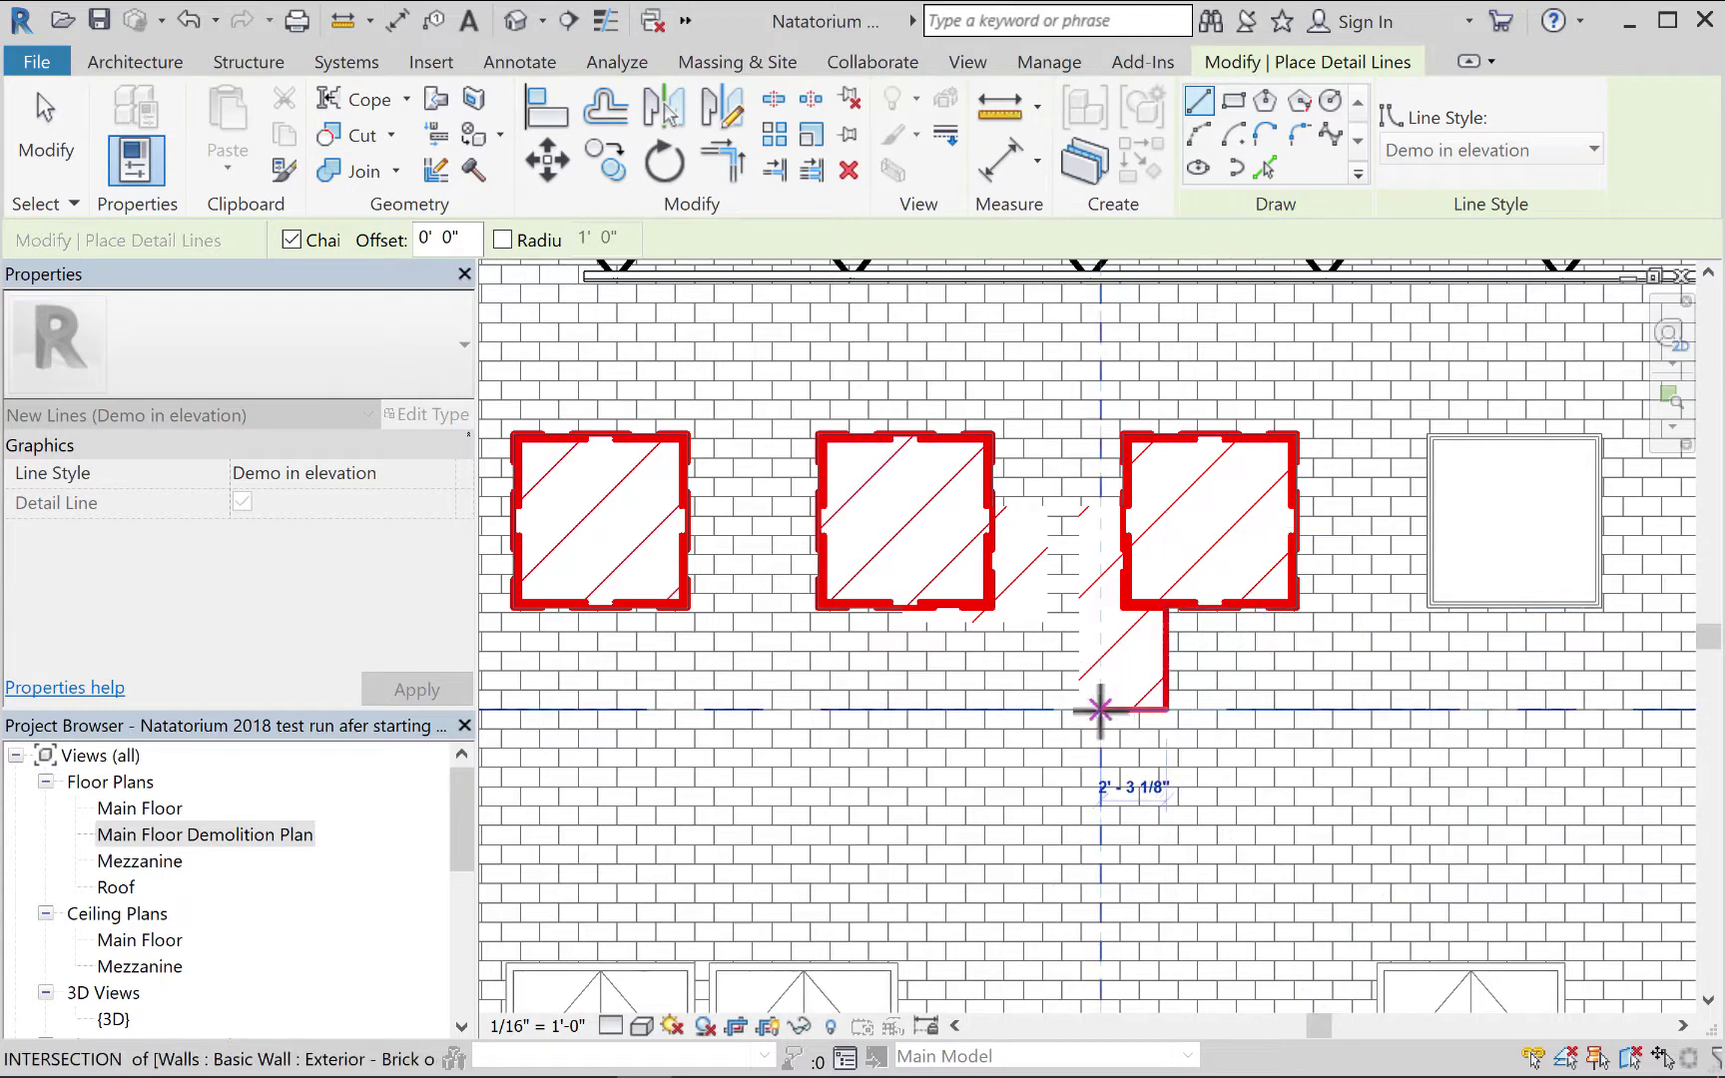
pyautogui.click(1081, 709)
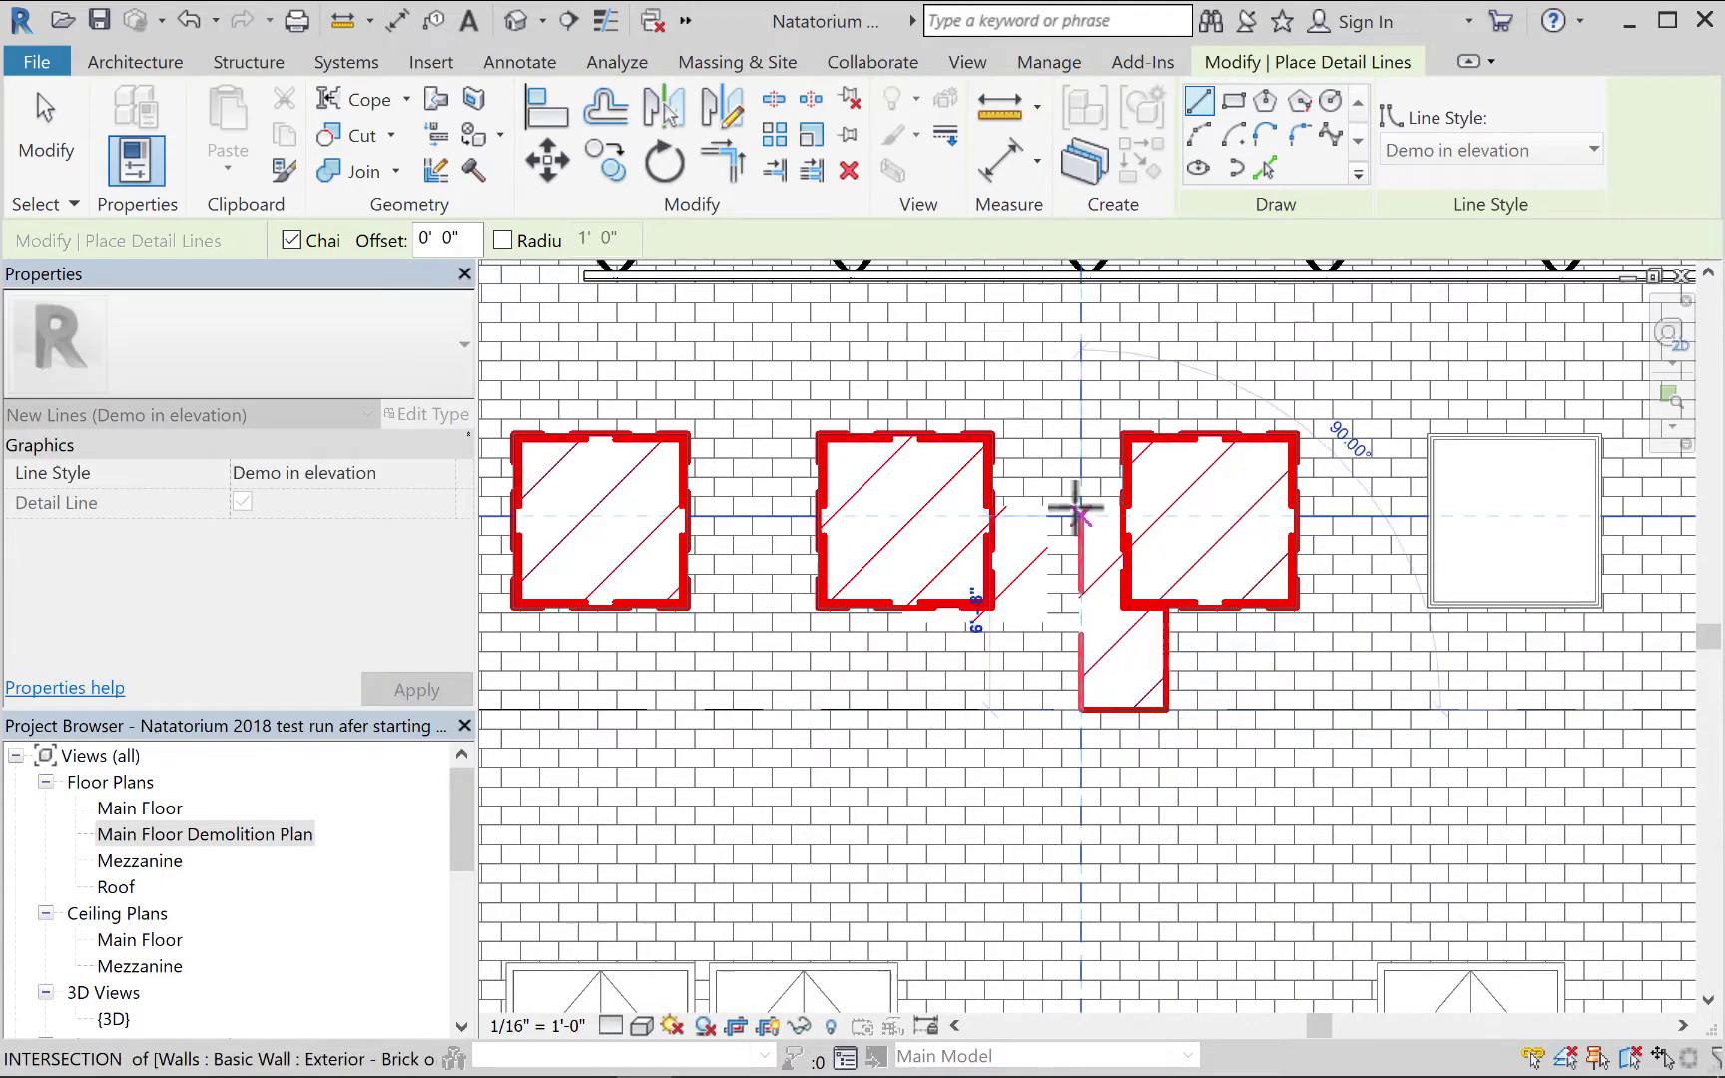
pyautogui.click(1081, 496)
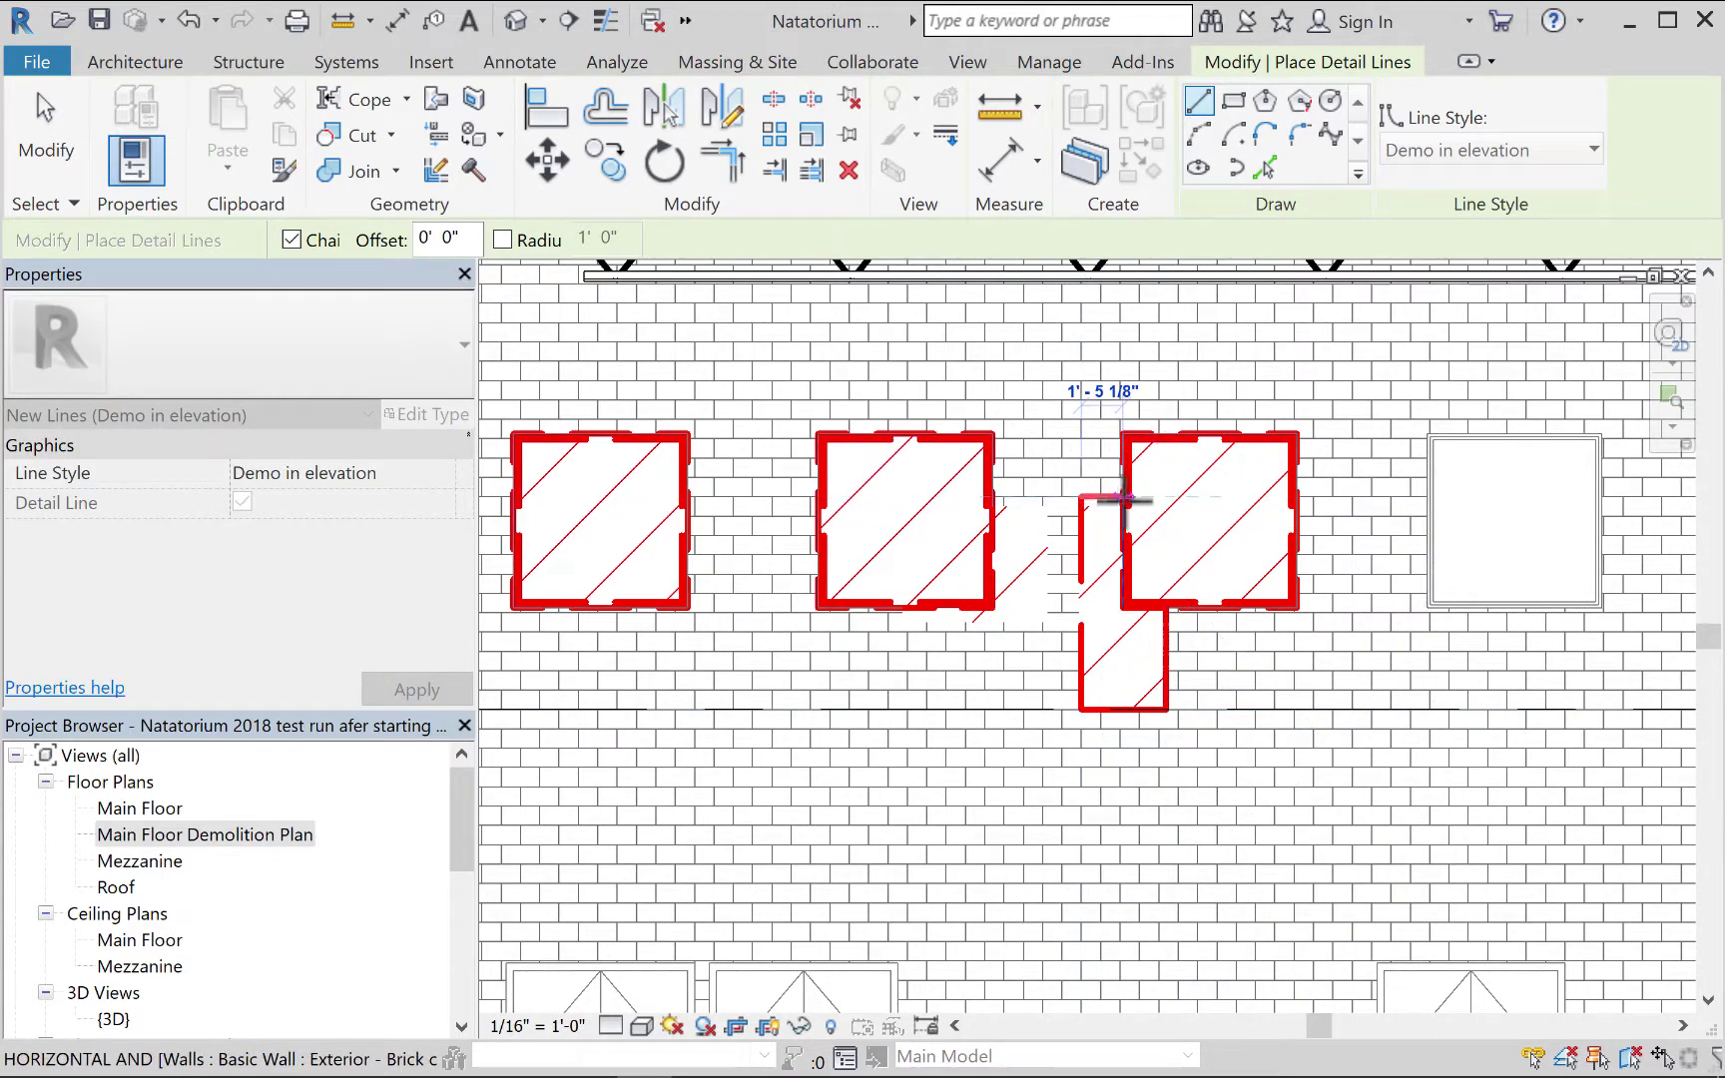
pyautogui.click(1123, 497)
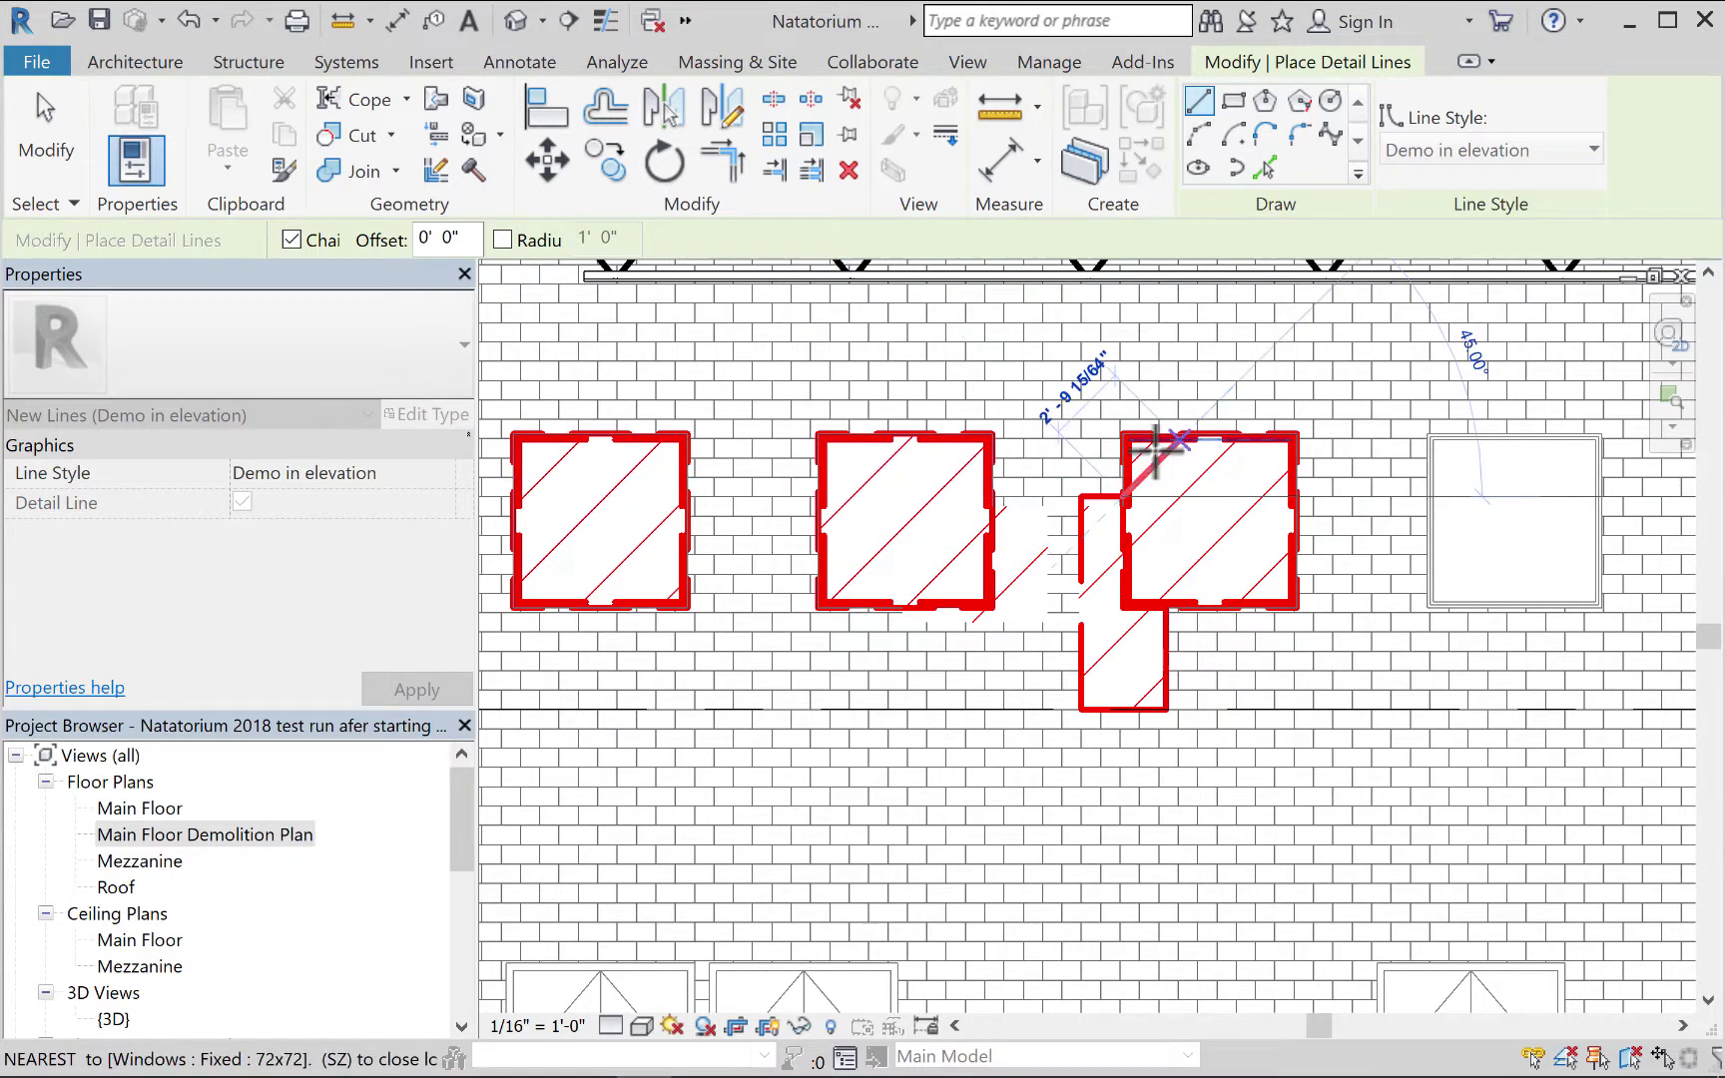
pyautogui.press('Escape')
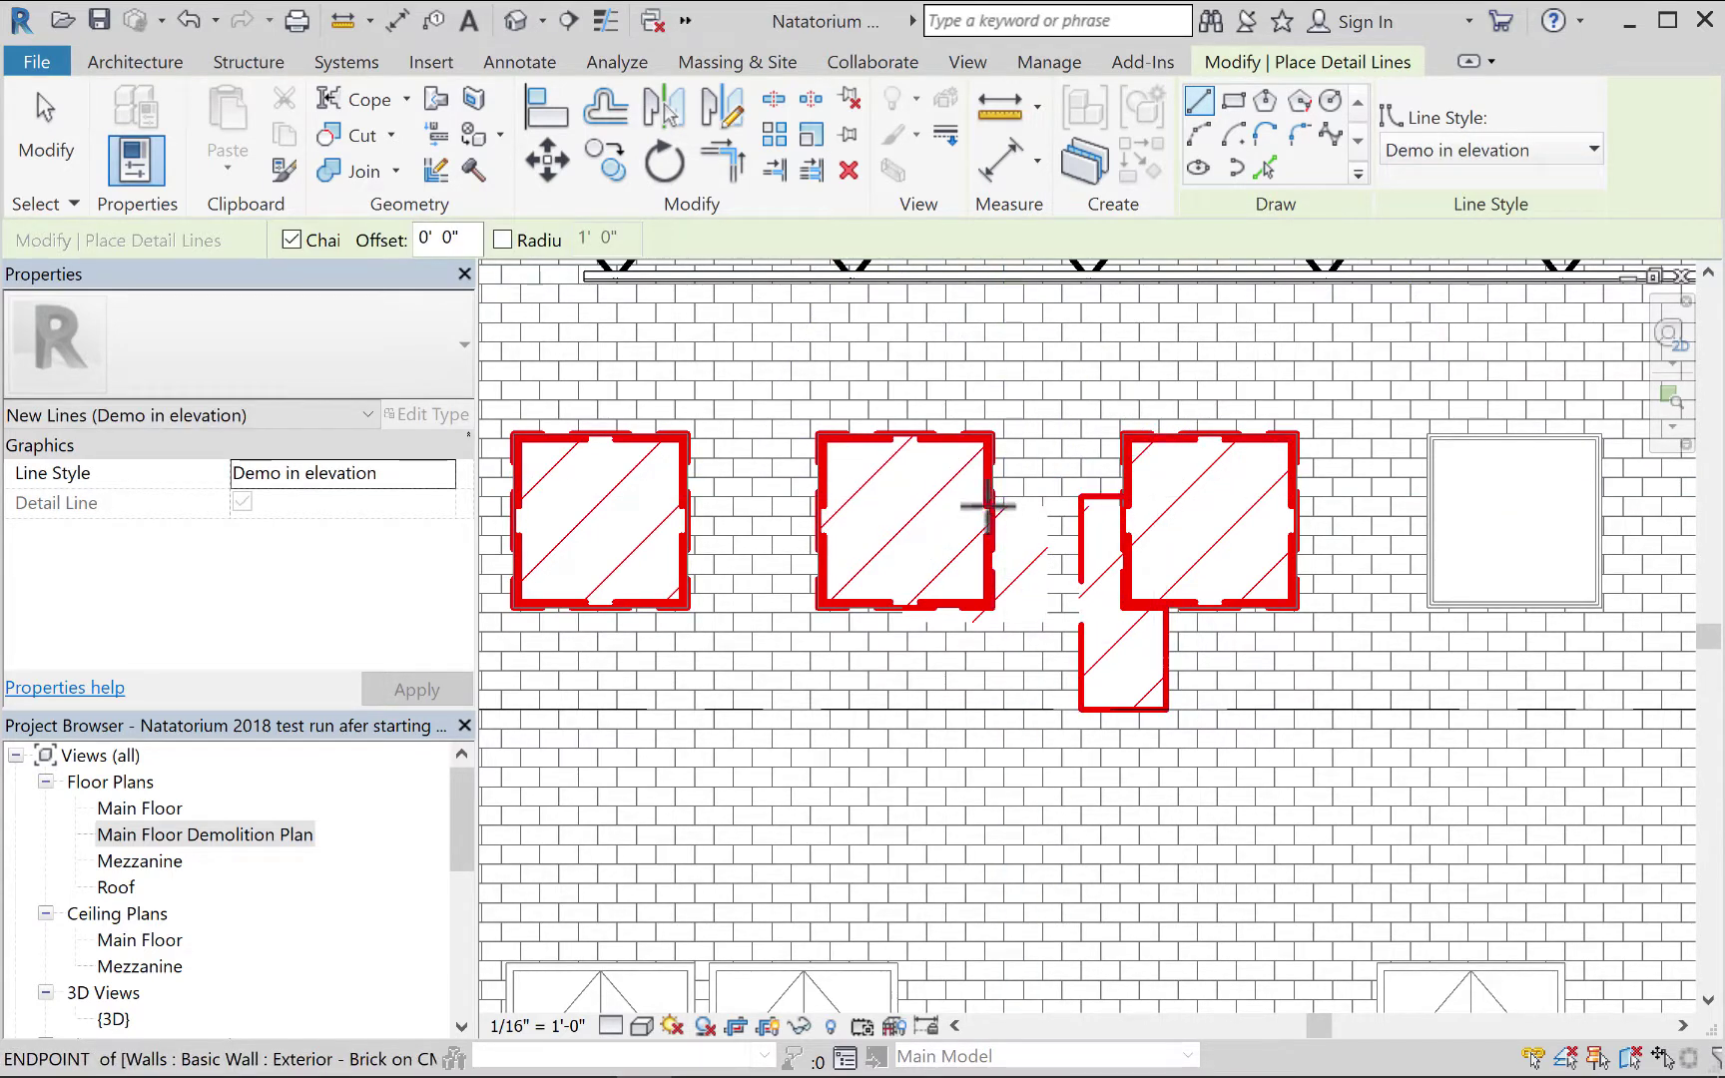
# Outline the hatched patch at the second window's lower right corner with Demo in elevation detail lines, about 3' - 0" wide.
pyautogui.click(990, 507)
pyautogui.click(1049, 507)
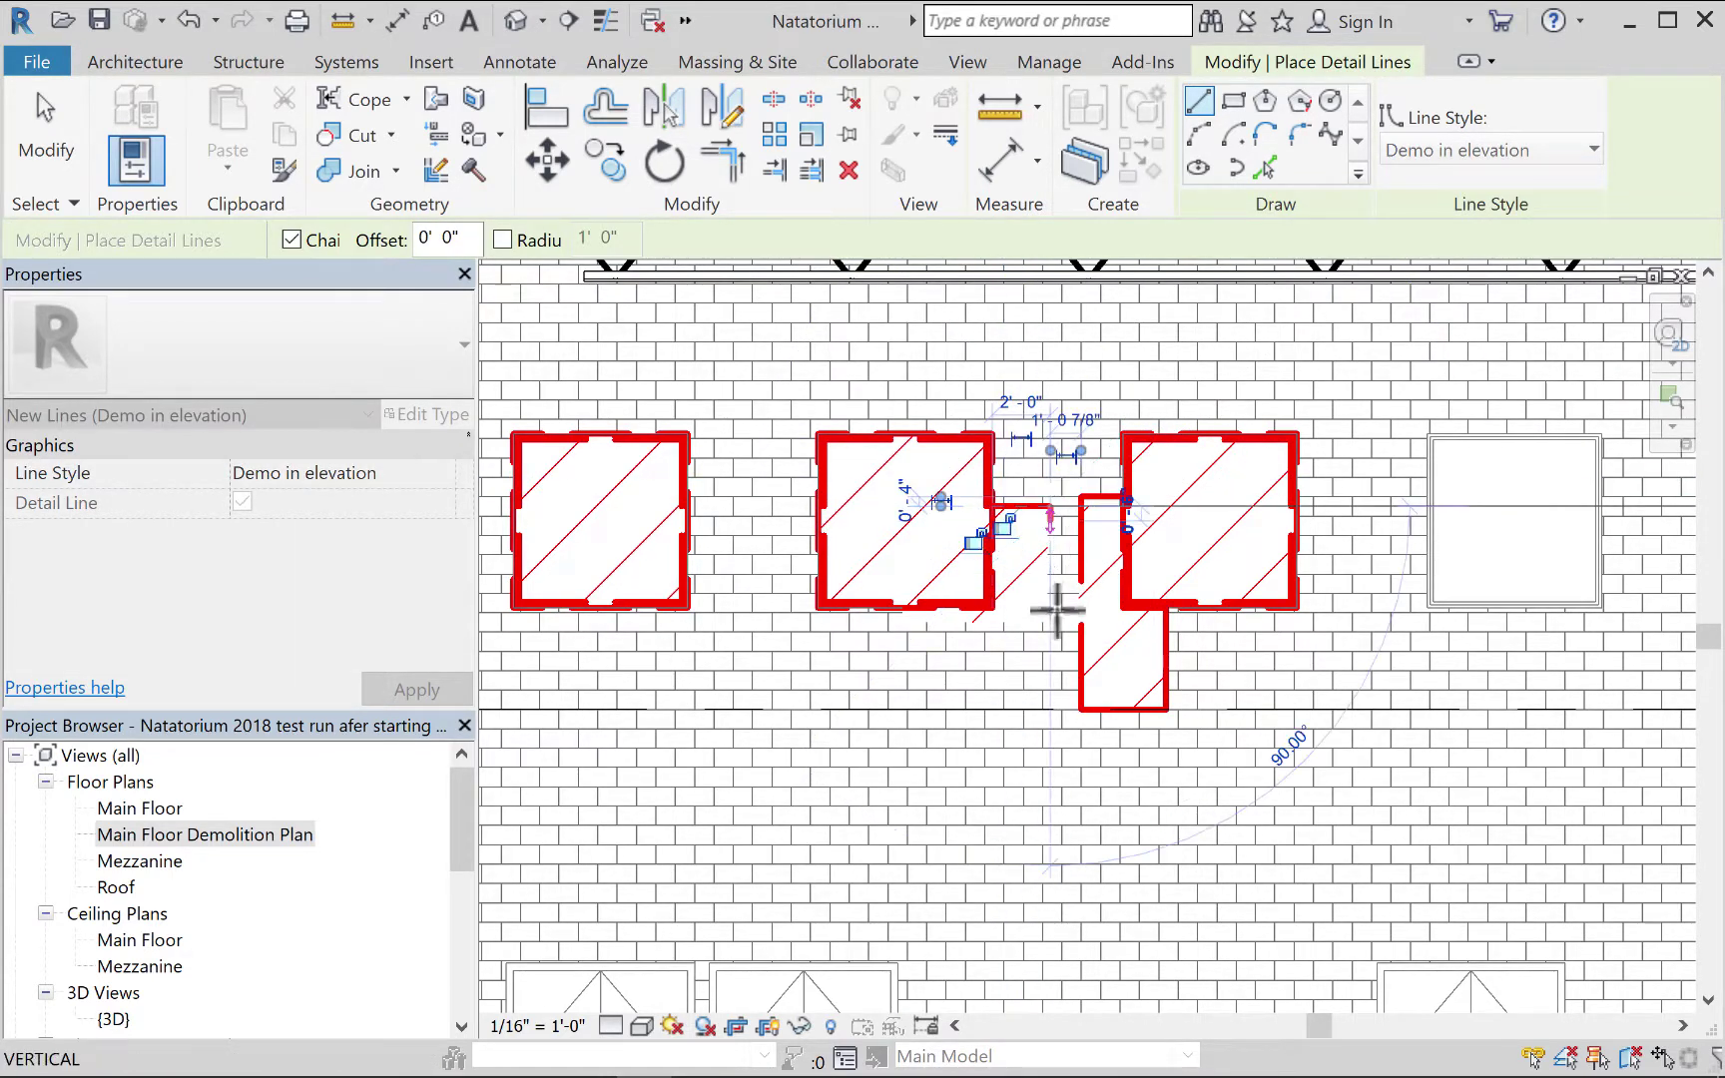
pyautogui.click(1049, 621)
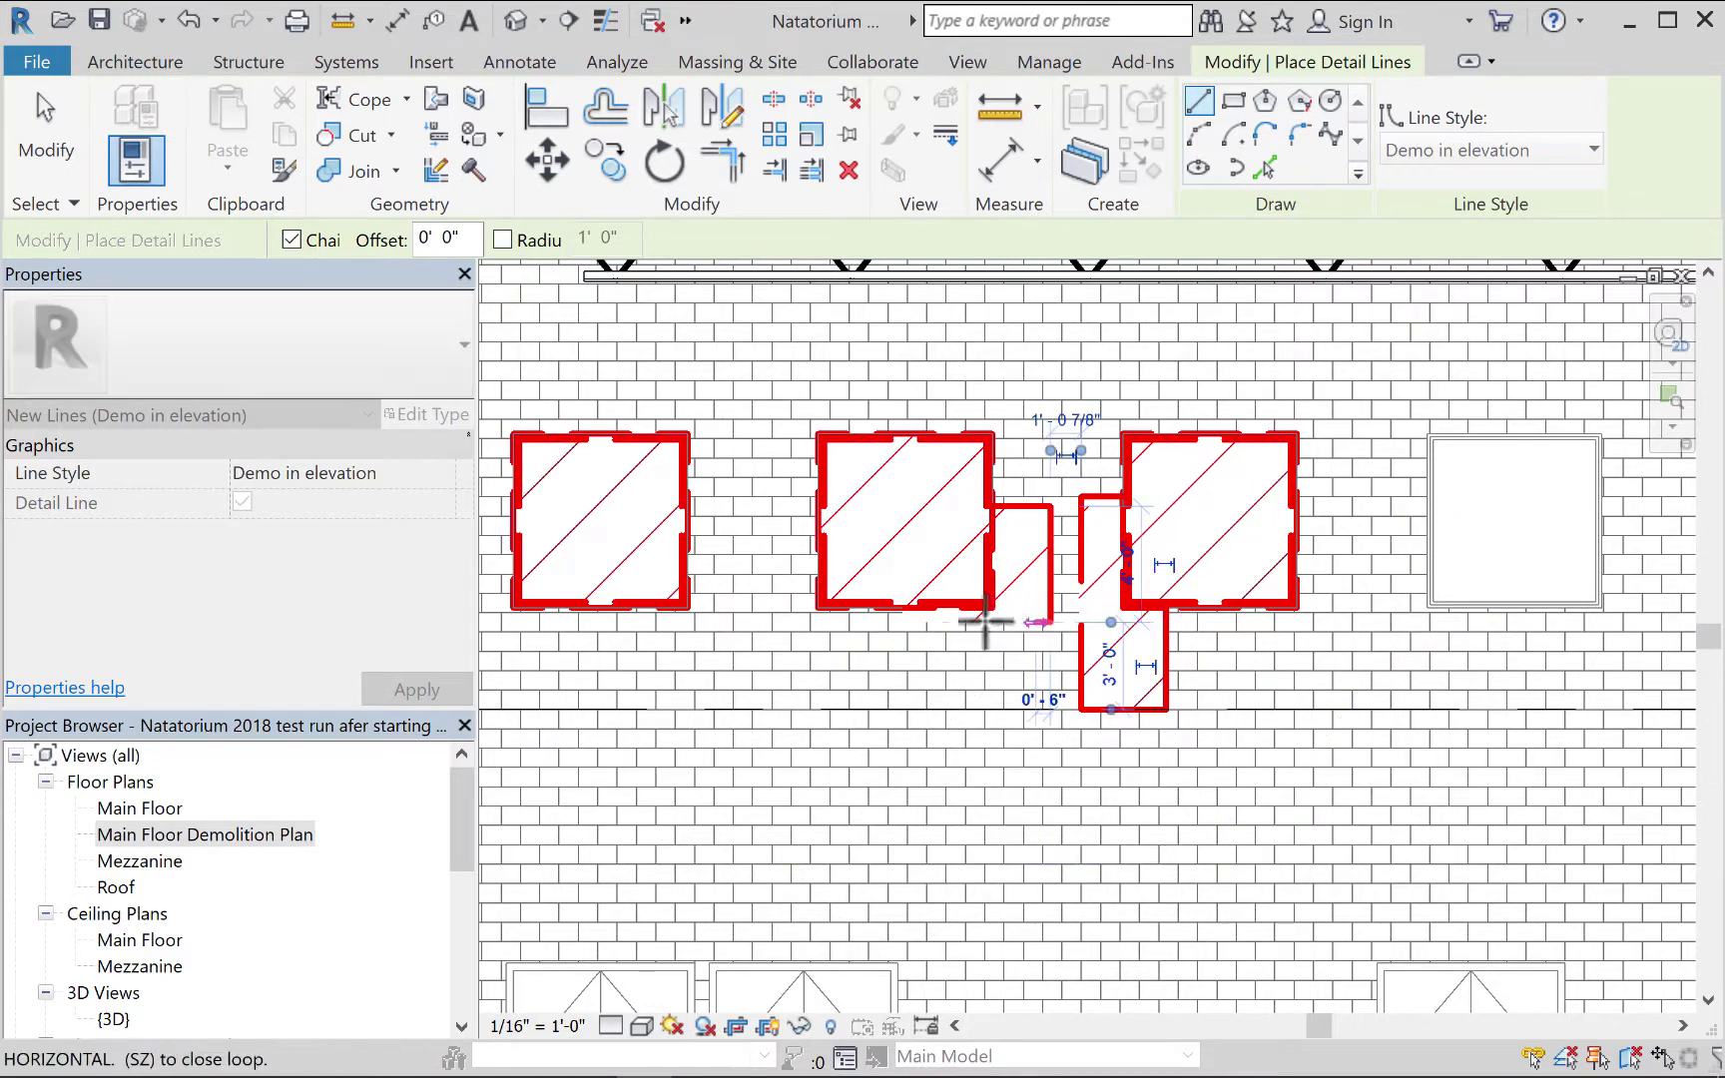
pyautogui.click(966, 623)
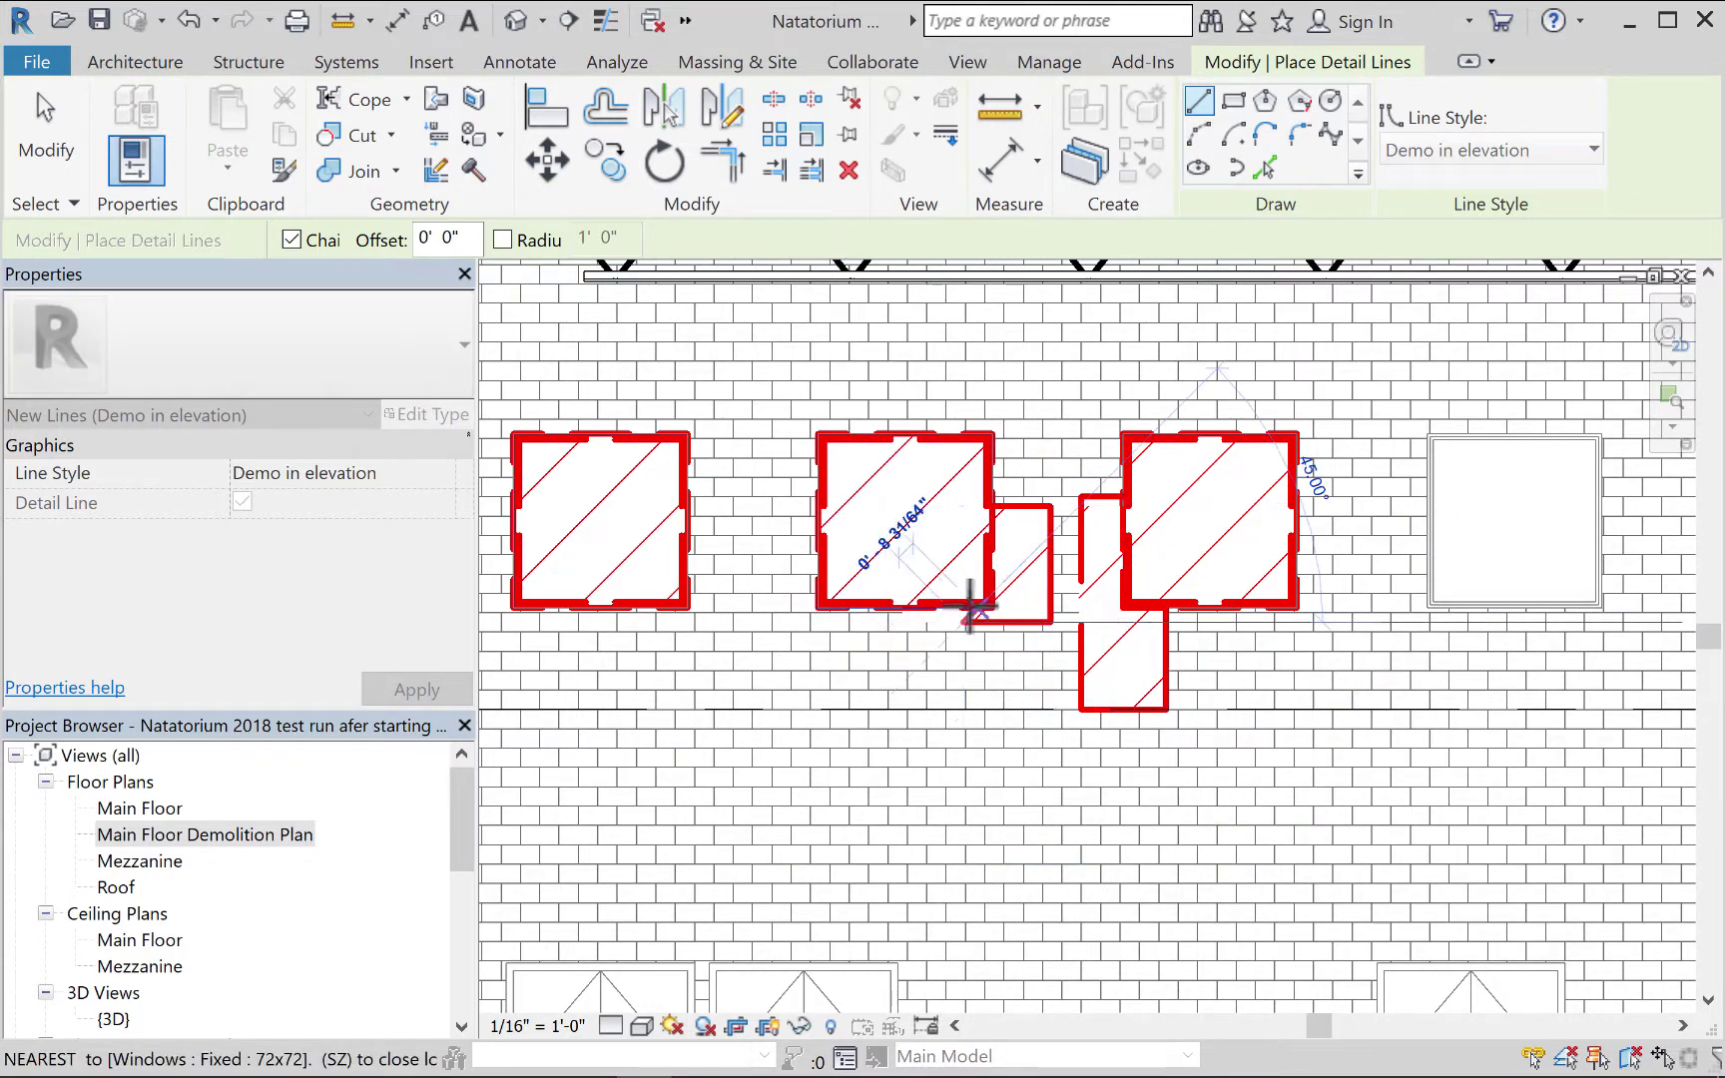
pyautogui.click(964, 606)
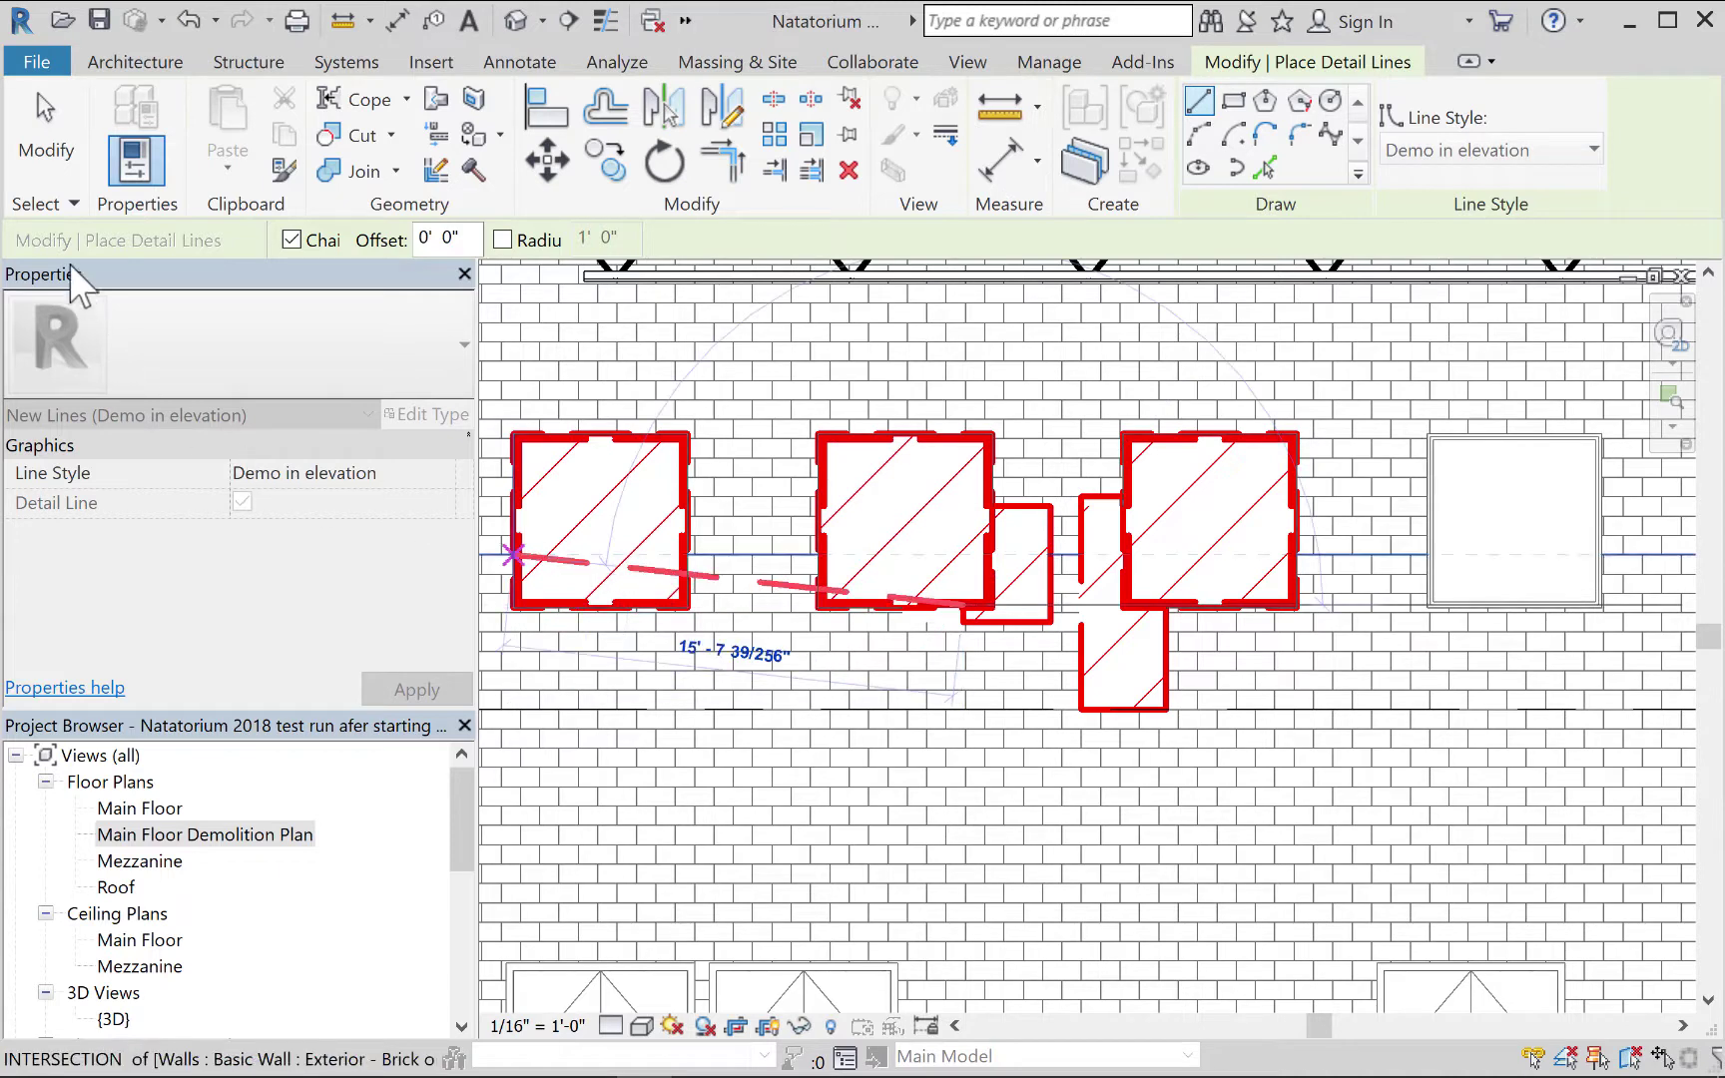
pyautogui.click(40, 125)
# Add an aligned vertical dimension string from the gym floor through the bottom and top edges of the third window's demolition outline.
pyautogui.moveTo(1158, 841); pyautogui.dragTo(1194, 761, button='middle')
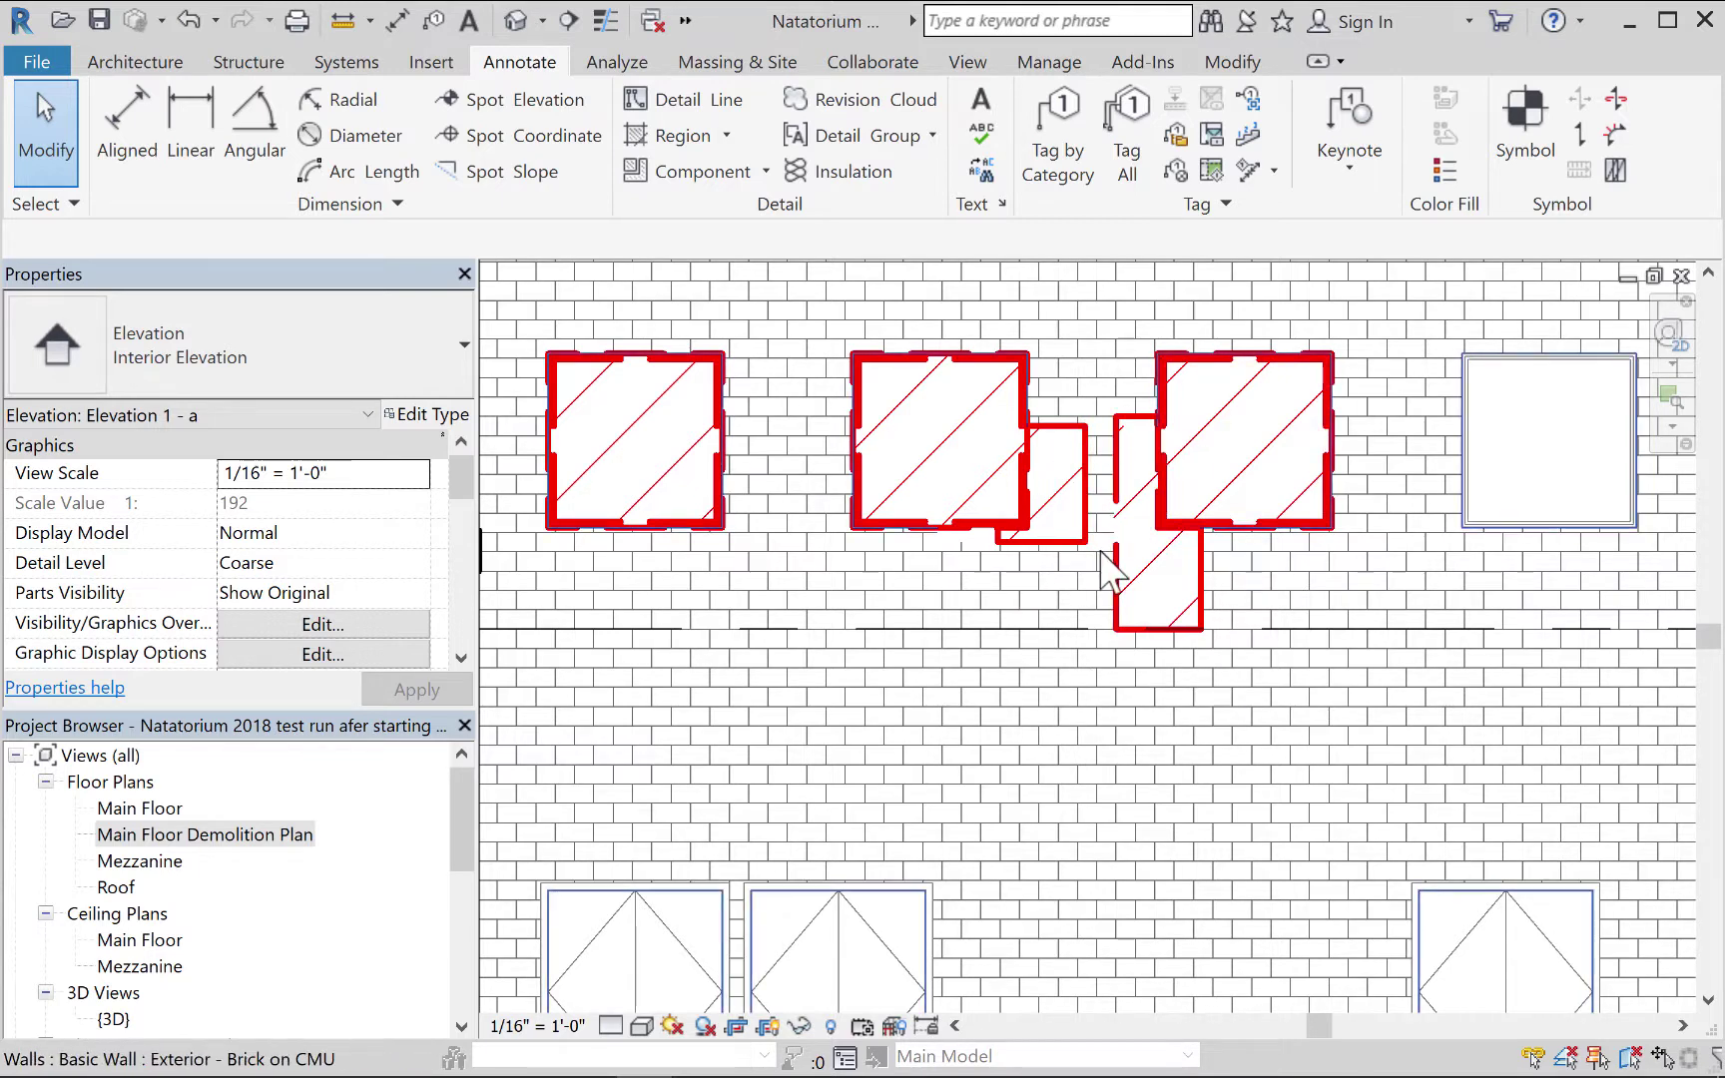
pyautogui.scroll(-2, 1039, 744)
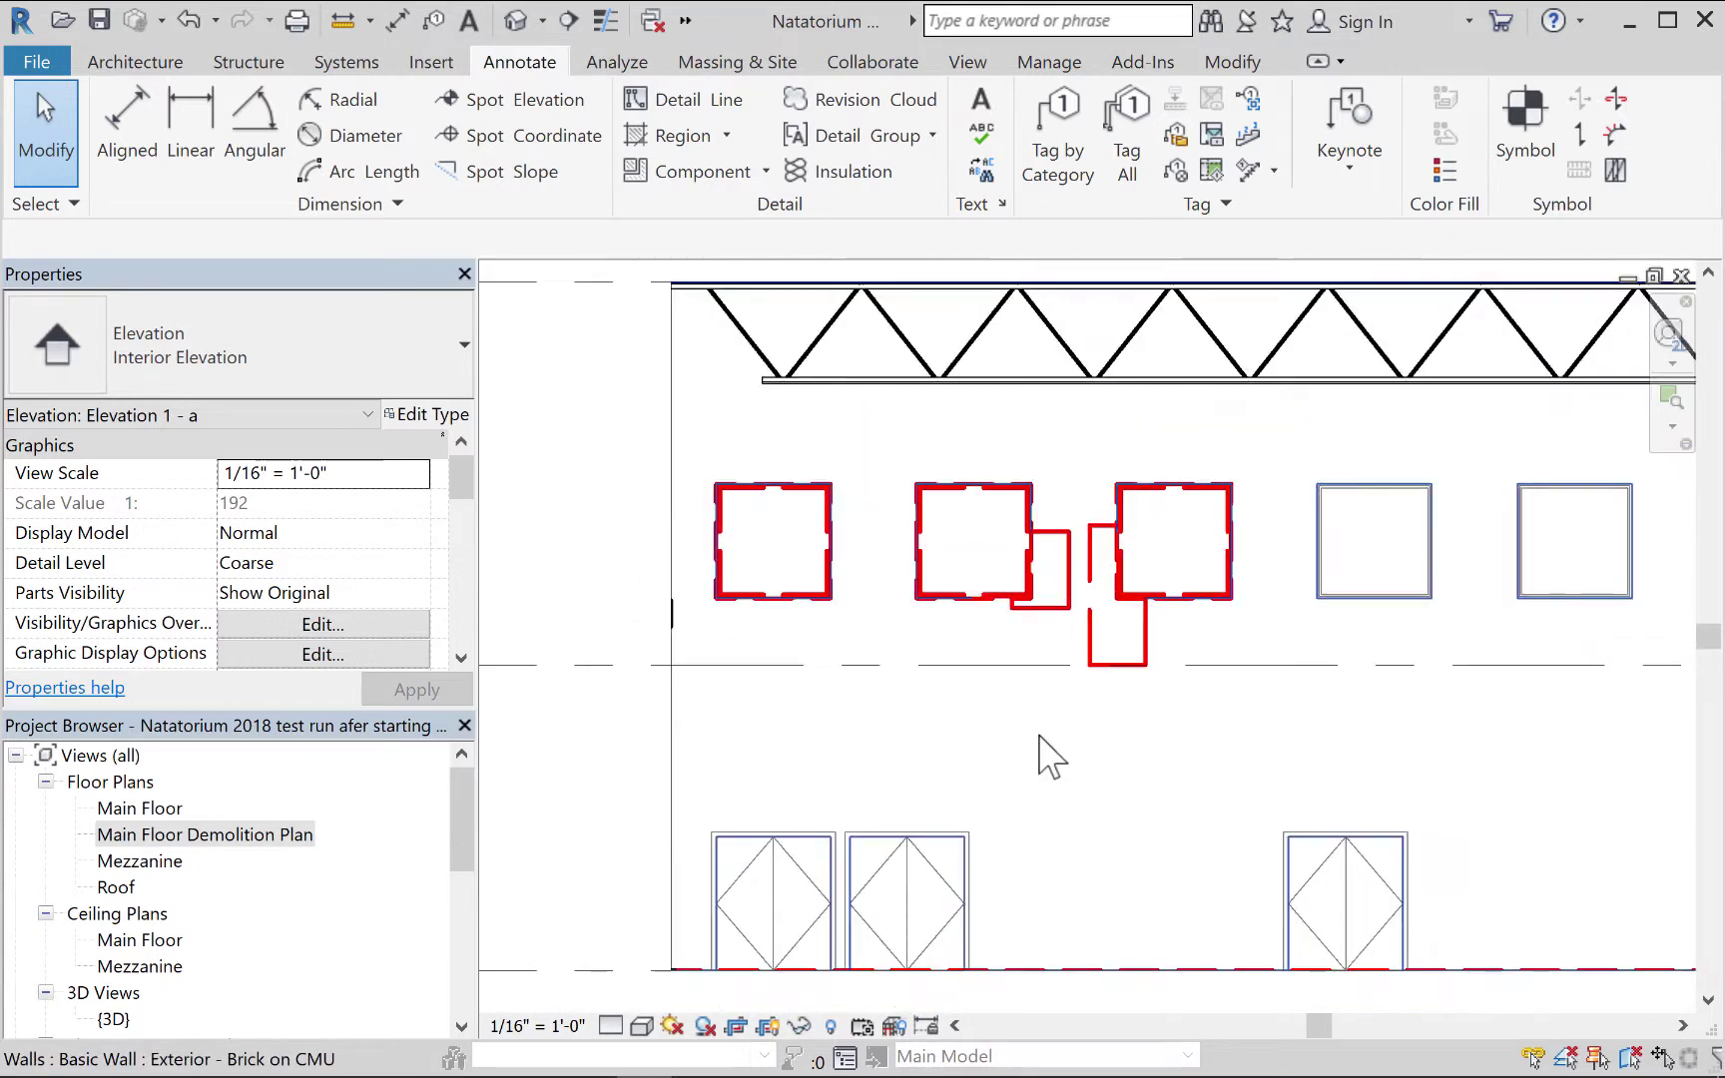
pyautogui.moveTo(1048, 748)
pyautogui.mouseDown(button='middle')
pyautogui.moveTo(1082, 743)
pyautogui.moveTo(1089, 686)
pyautogui.moveTo(1033, 689)
pyautogui.moveTo(1056, 755)
pyautogui.moveTo(1038, 738)
pyautogui.mouseUp(button='middle')
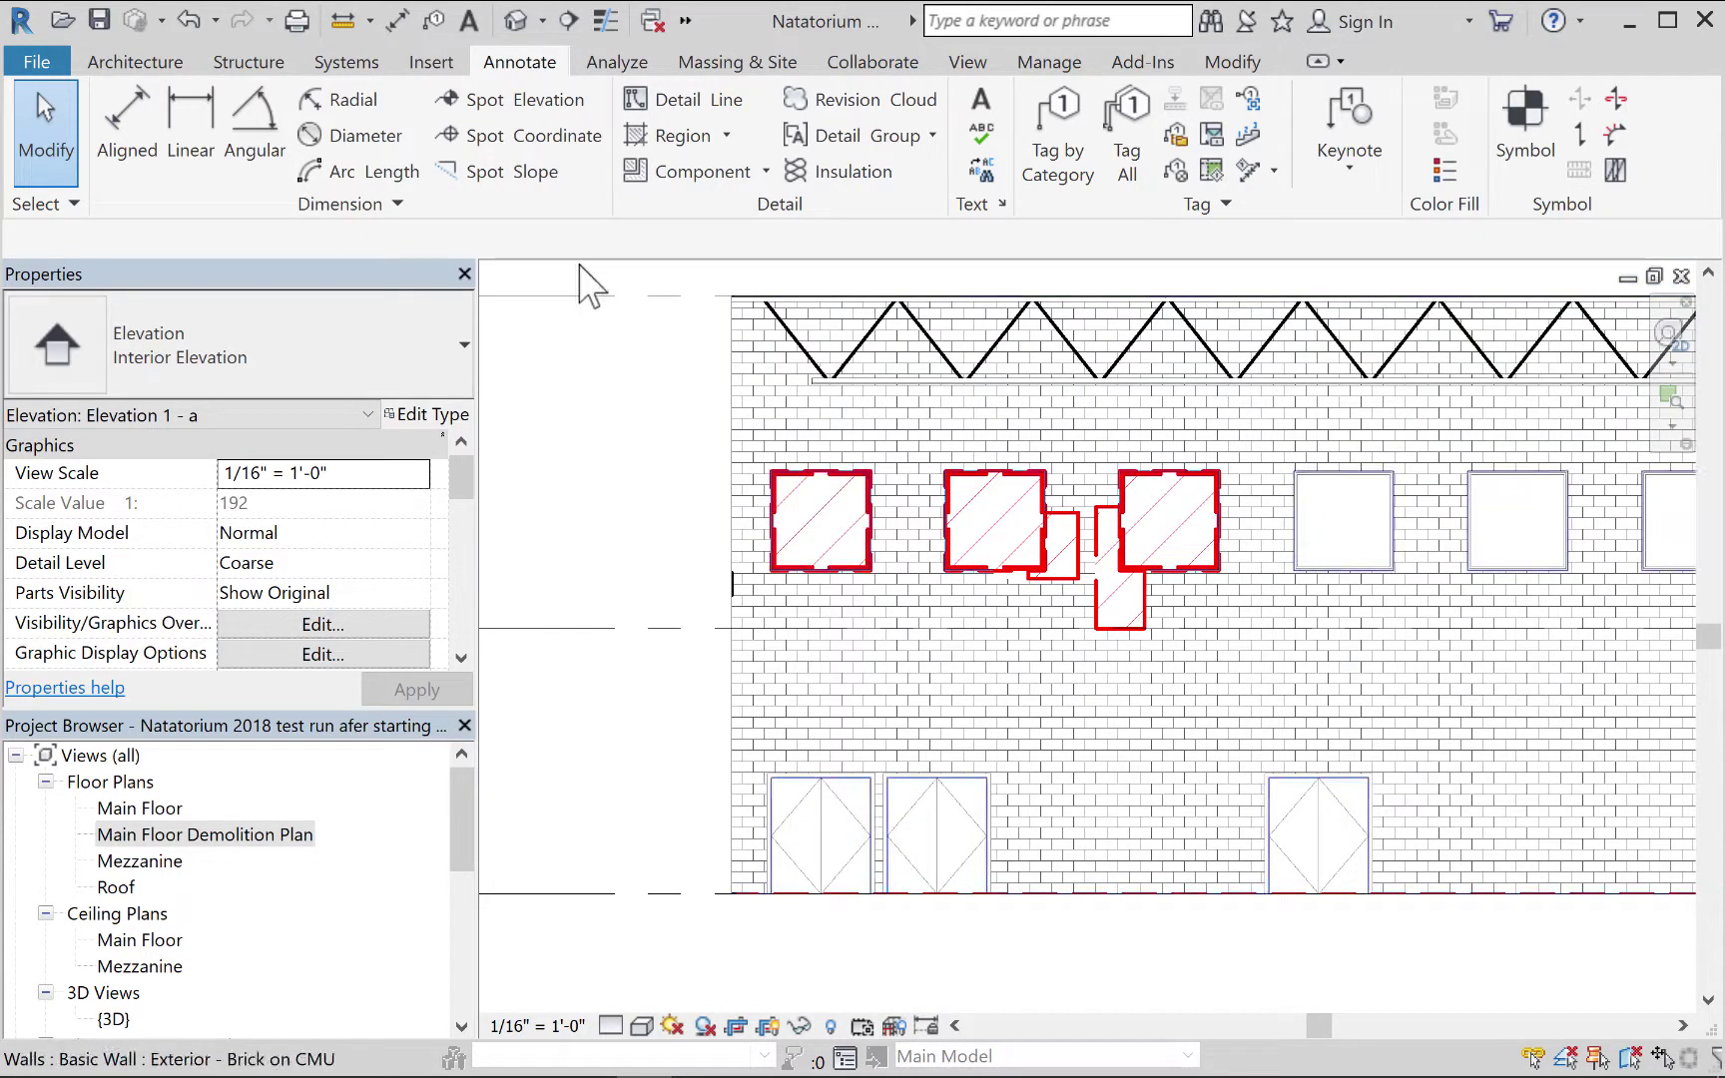
pyautogui.click(150, 115)
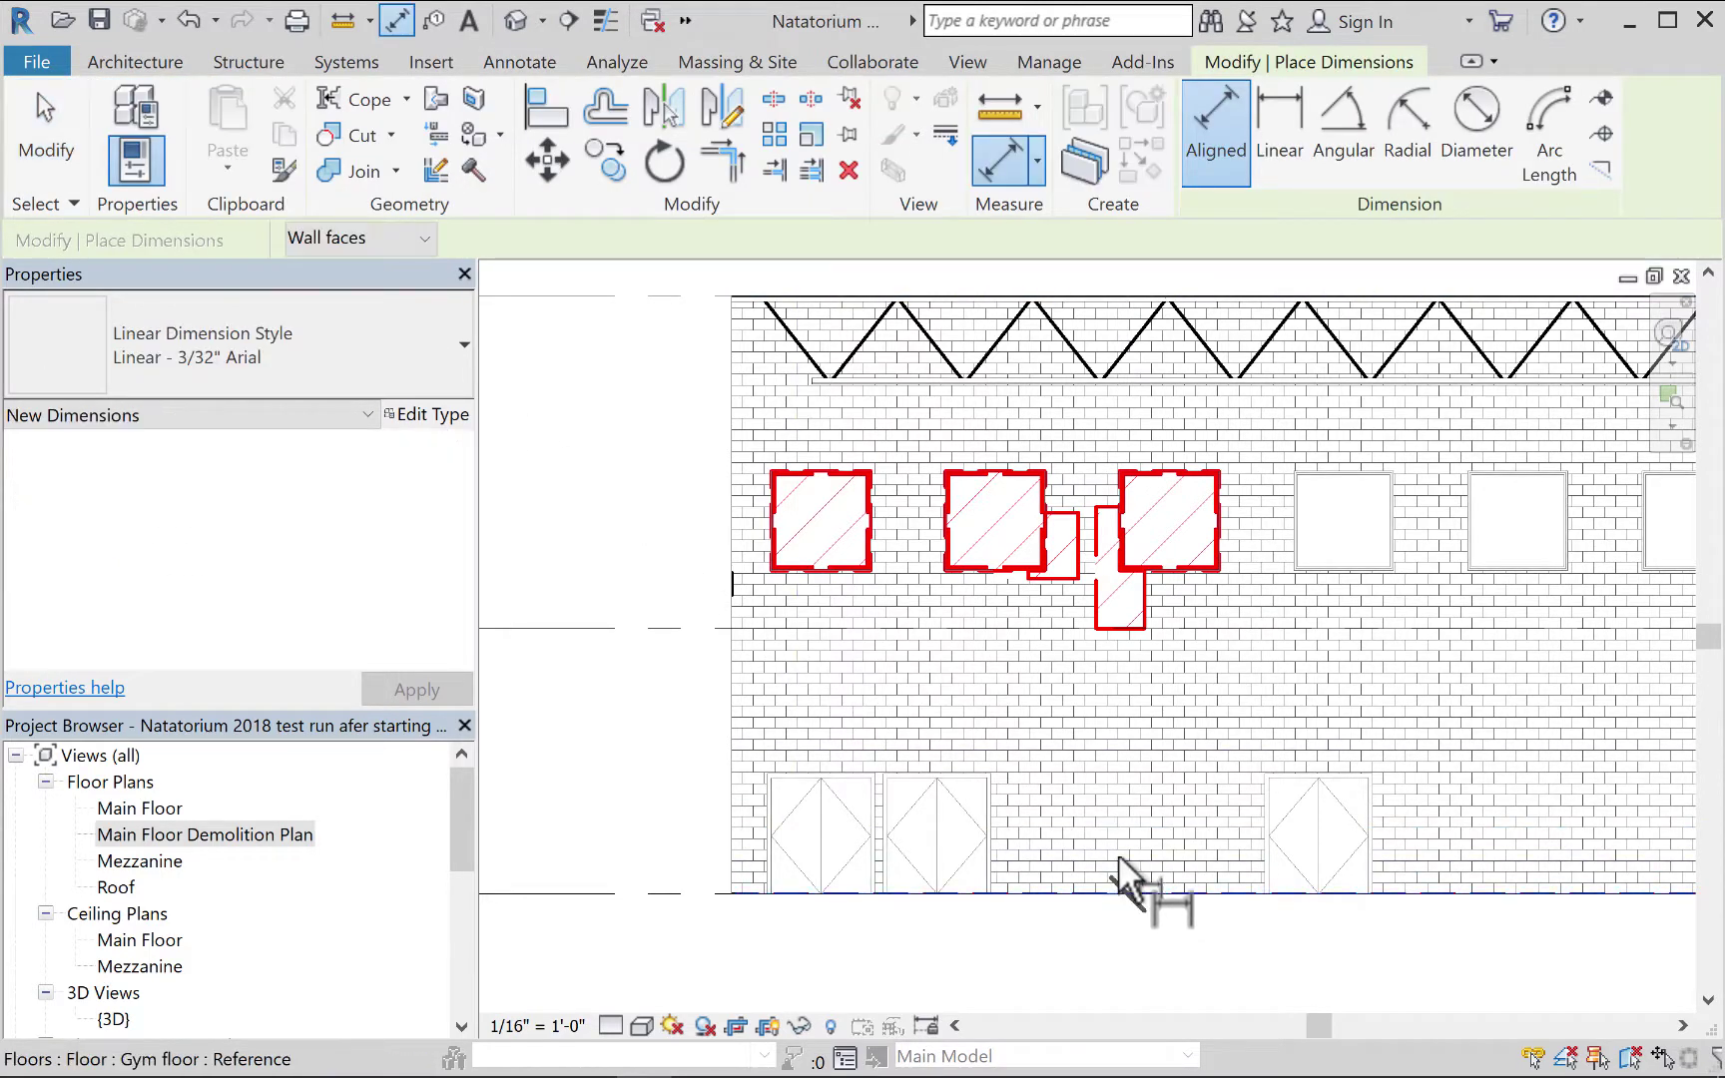
pyautogui.click(1120, 859)
pyautogui.click(1110, 633)
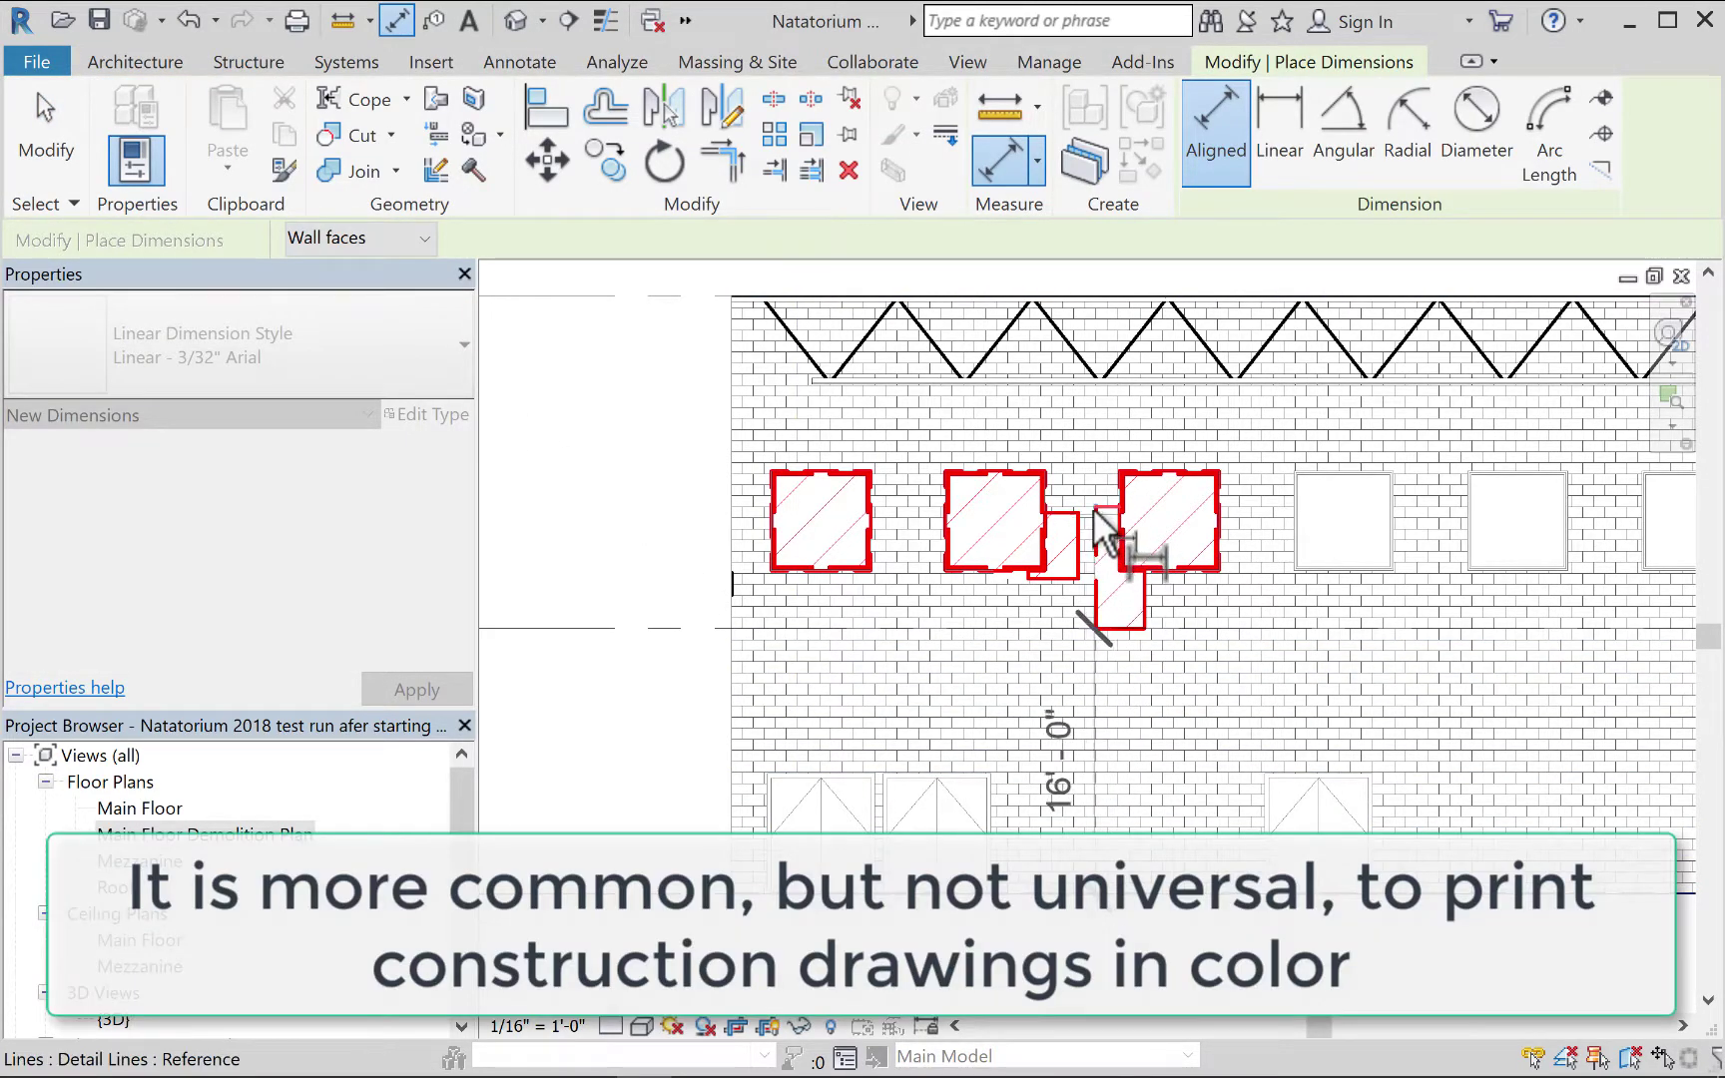
pyautogui.click(1133, 519)
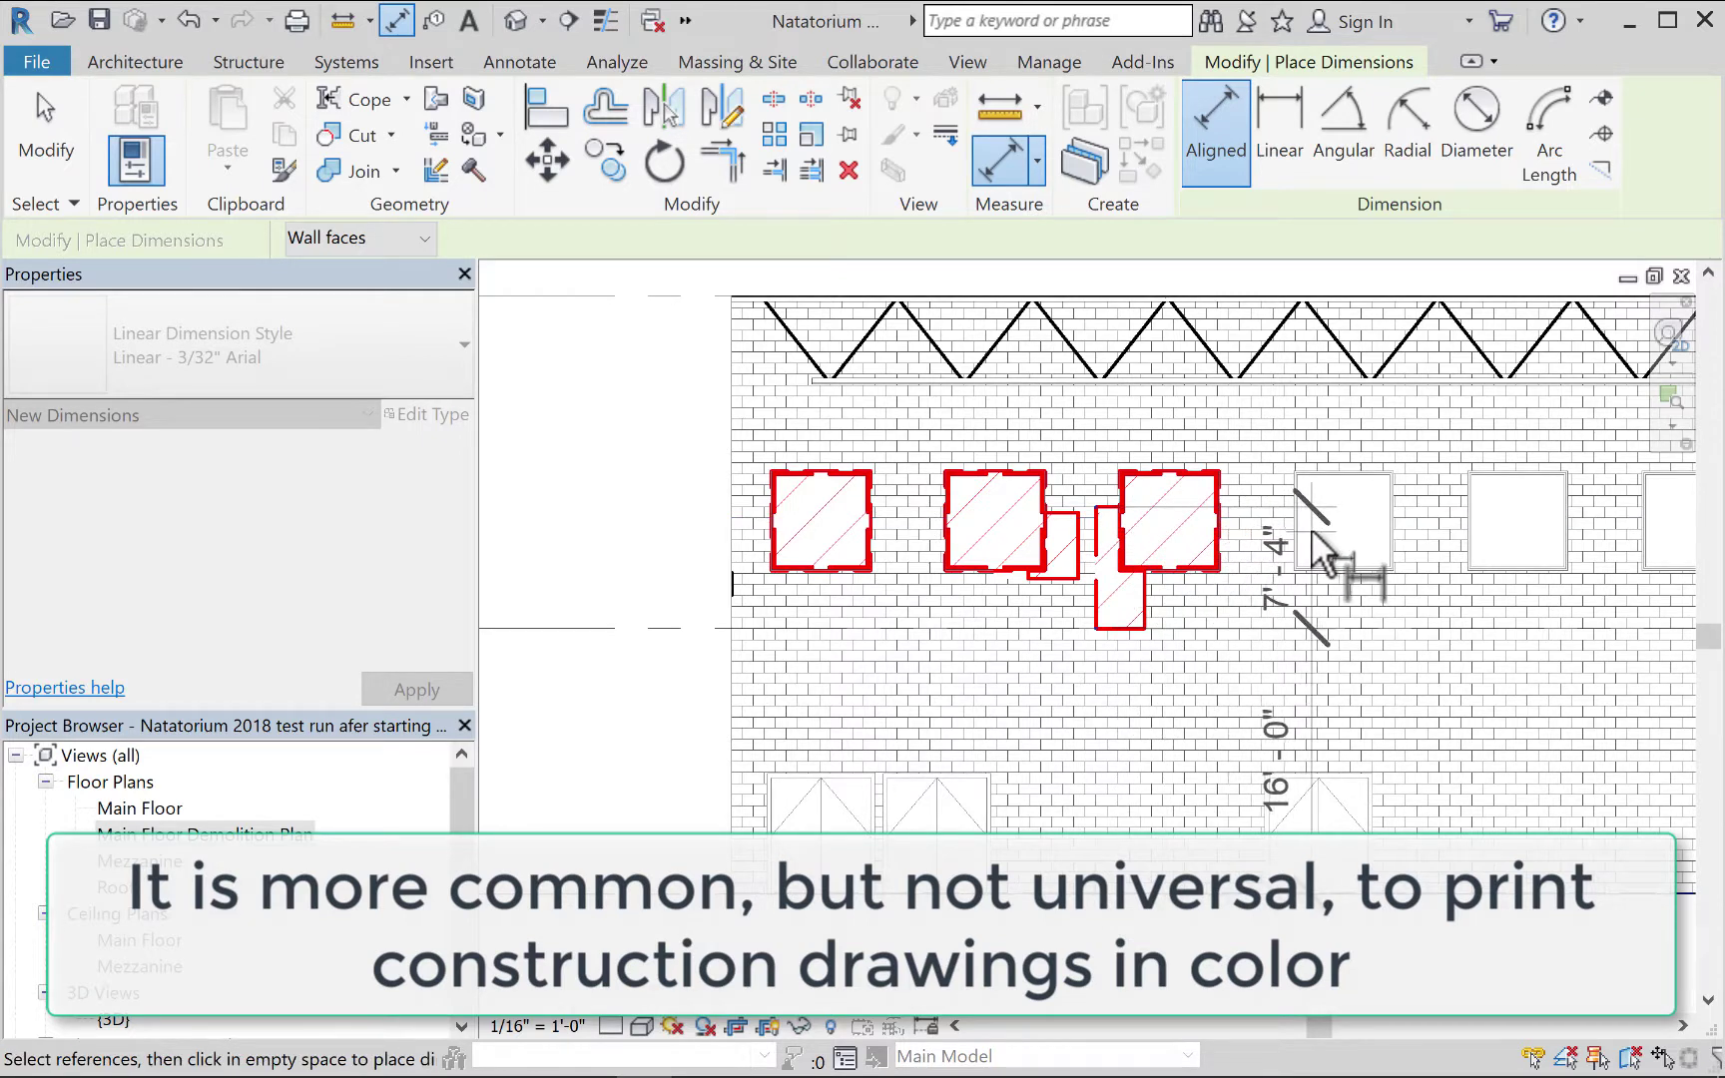
pyautogui.click(1298, 579)
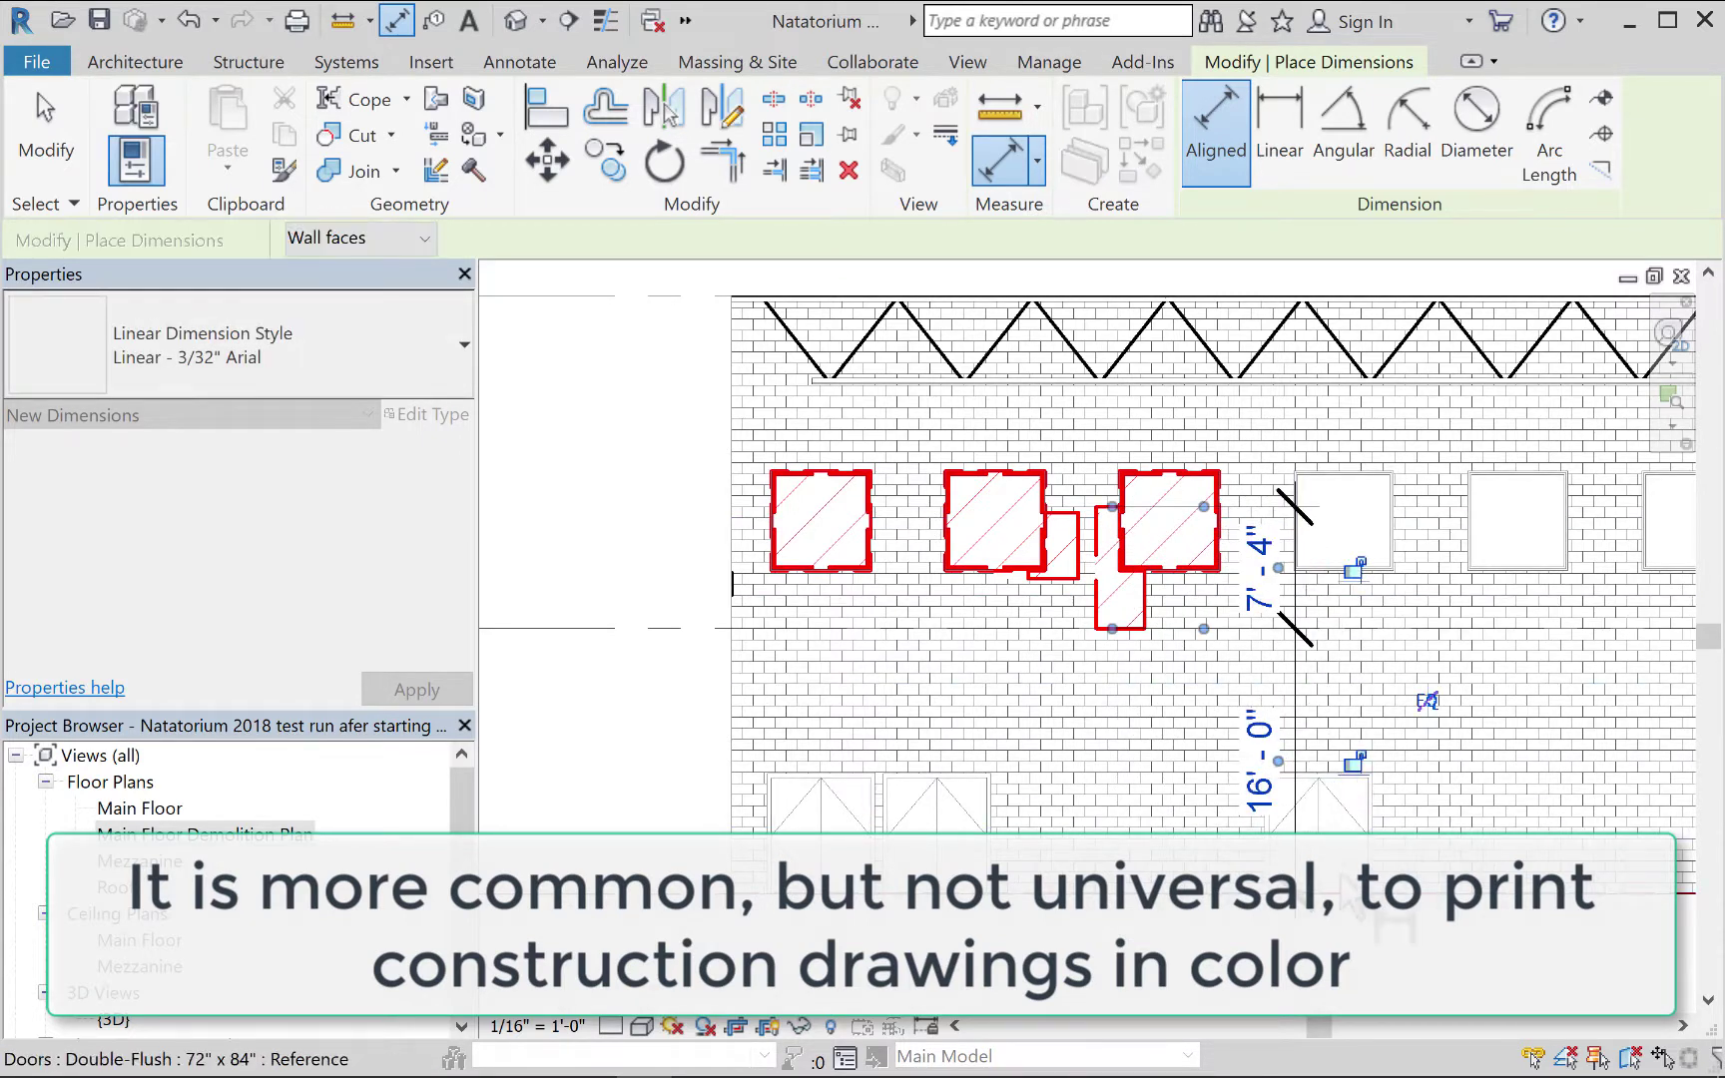
# Add an aligned horizontal dimension string from the wall's left end through the vertical edges of both demolition outlines, placed above the doors.
pyautogui.click(728, 683)
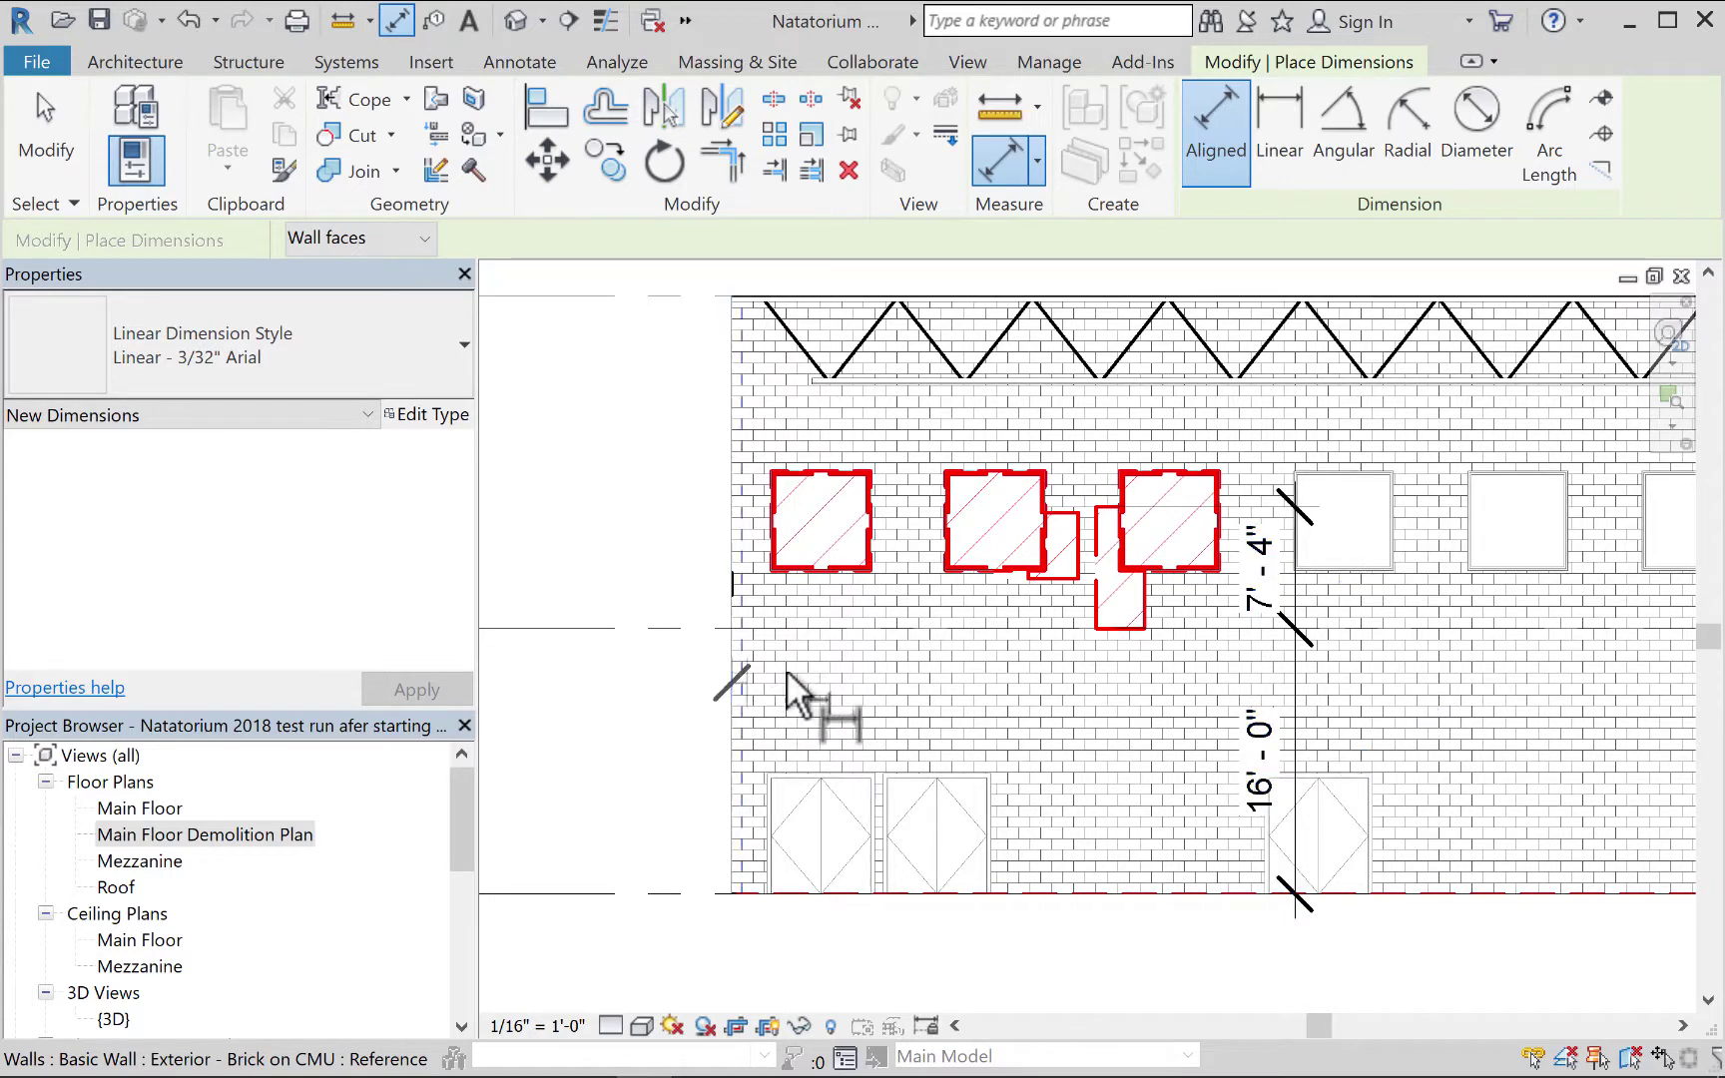
pyautogui.click(1033, 584)
pyautogui.click(1093, 595)
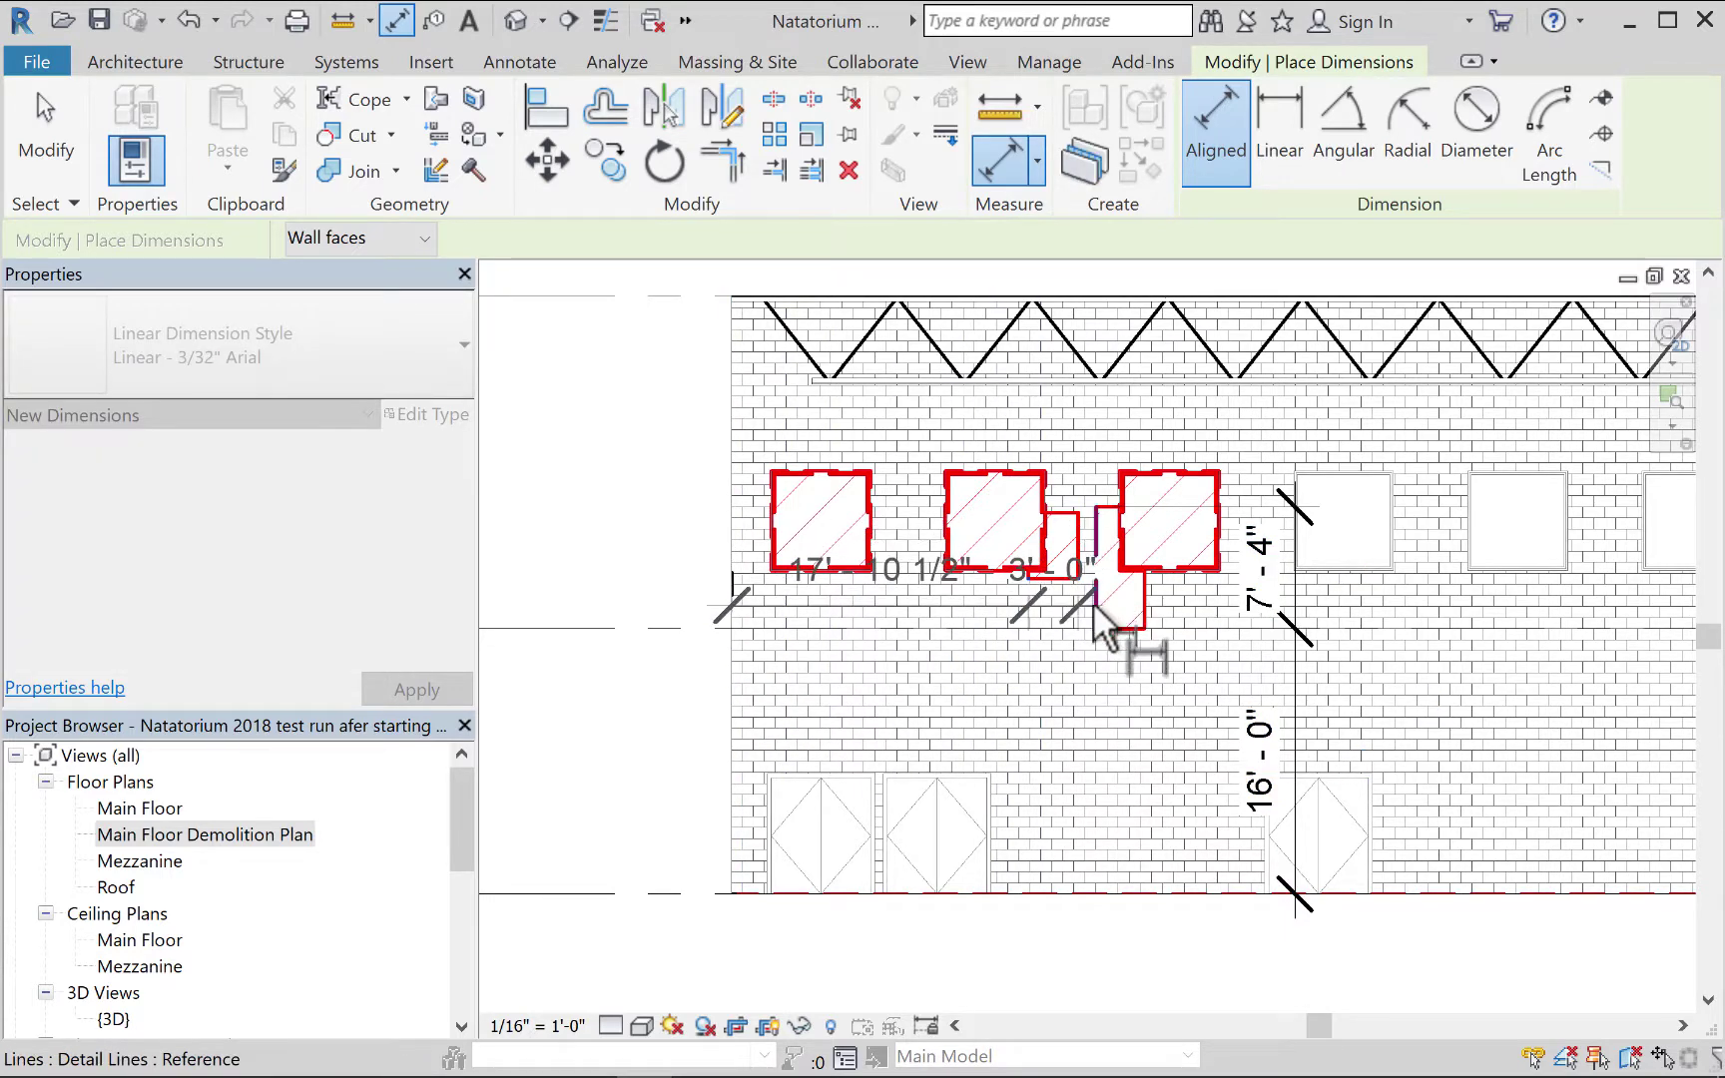
pyautogui.click(1136, 608)
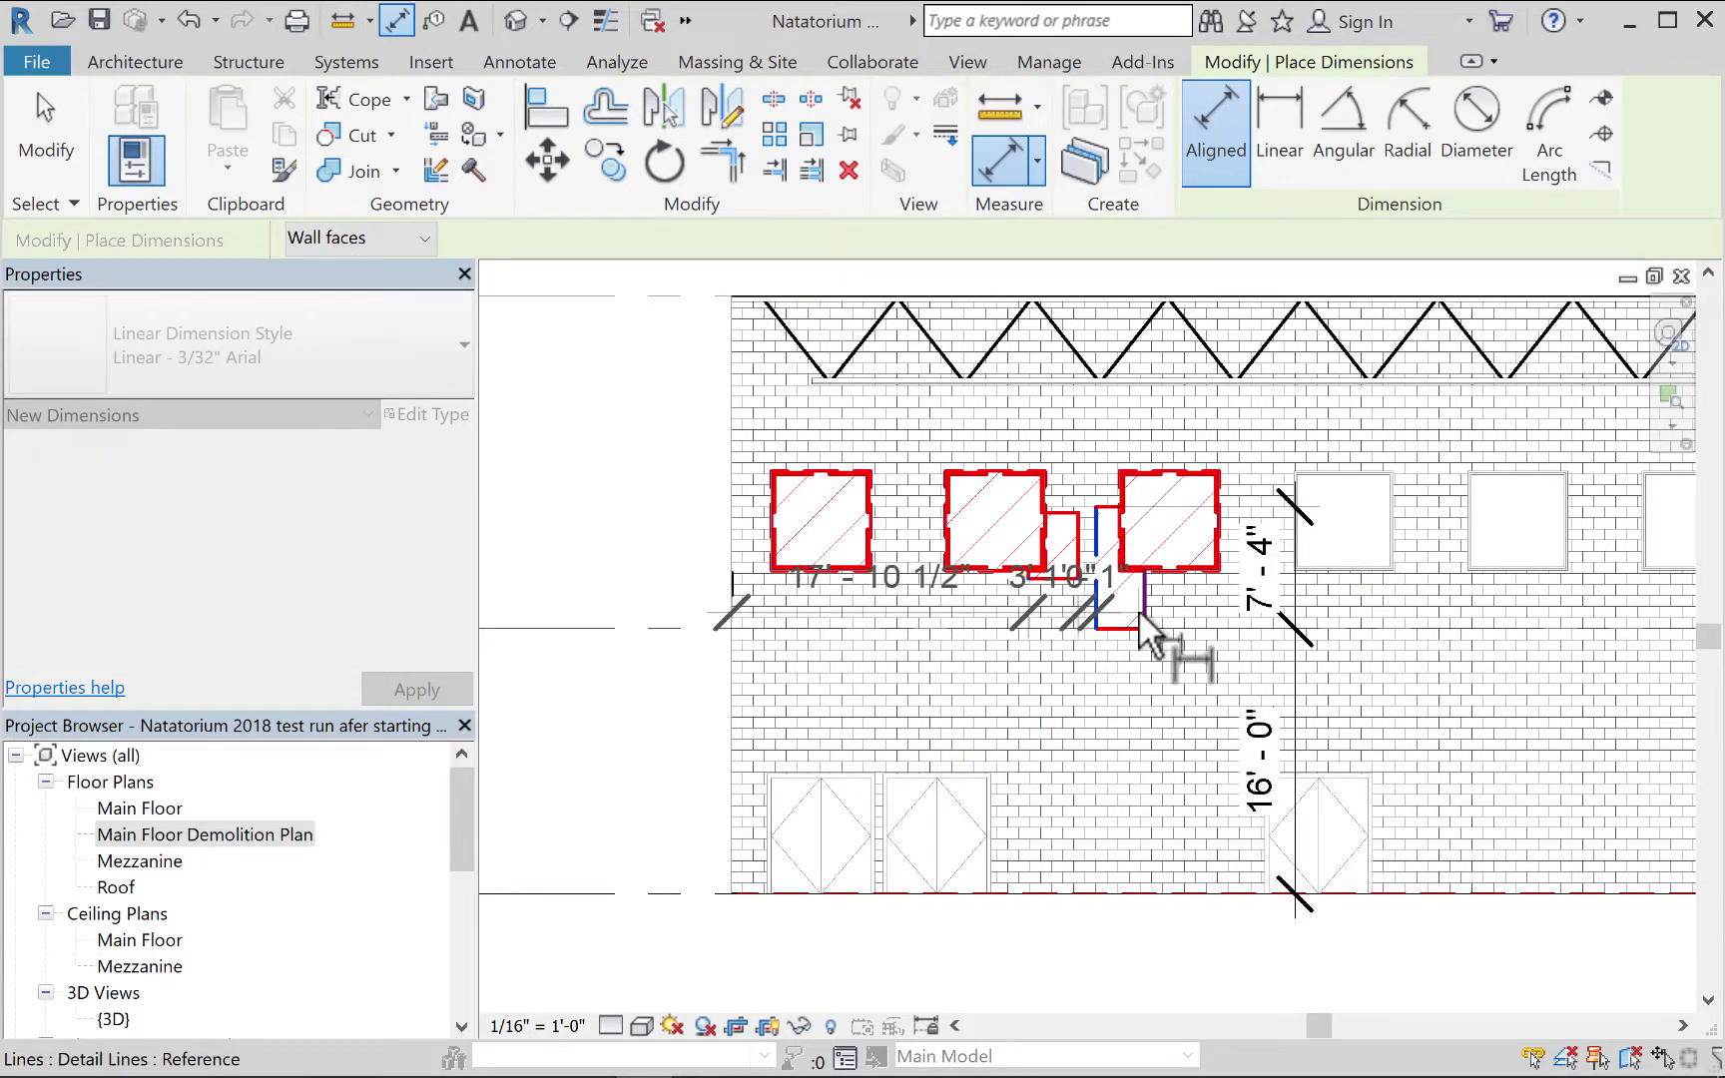
pyautogui.click(1110, 737)
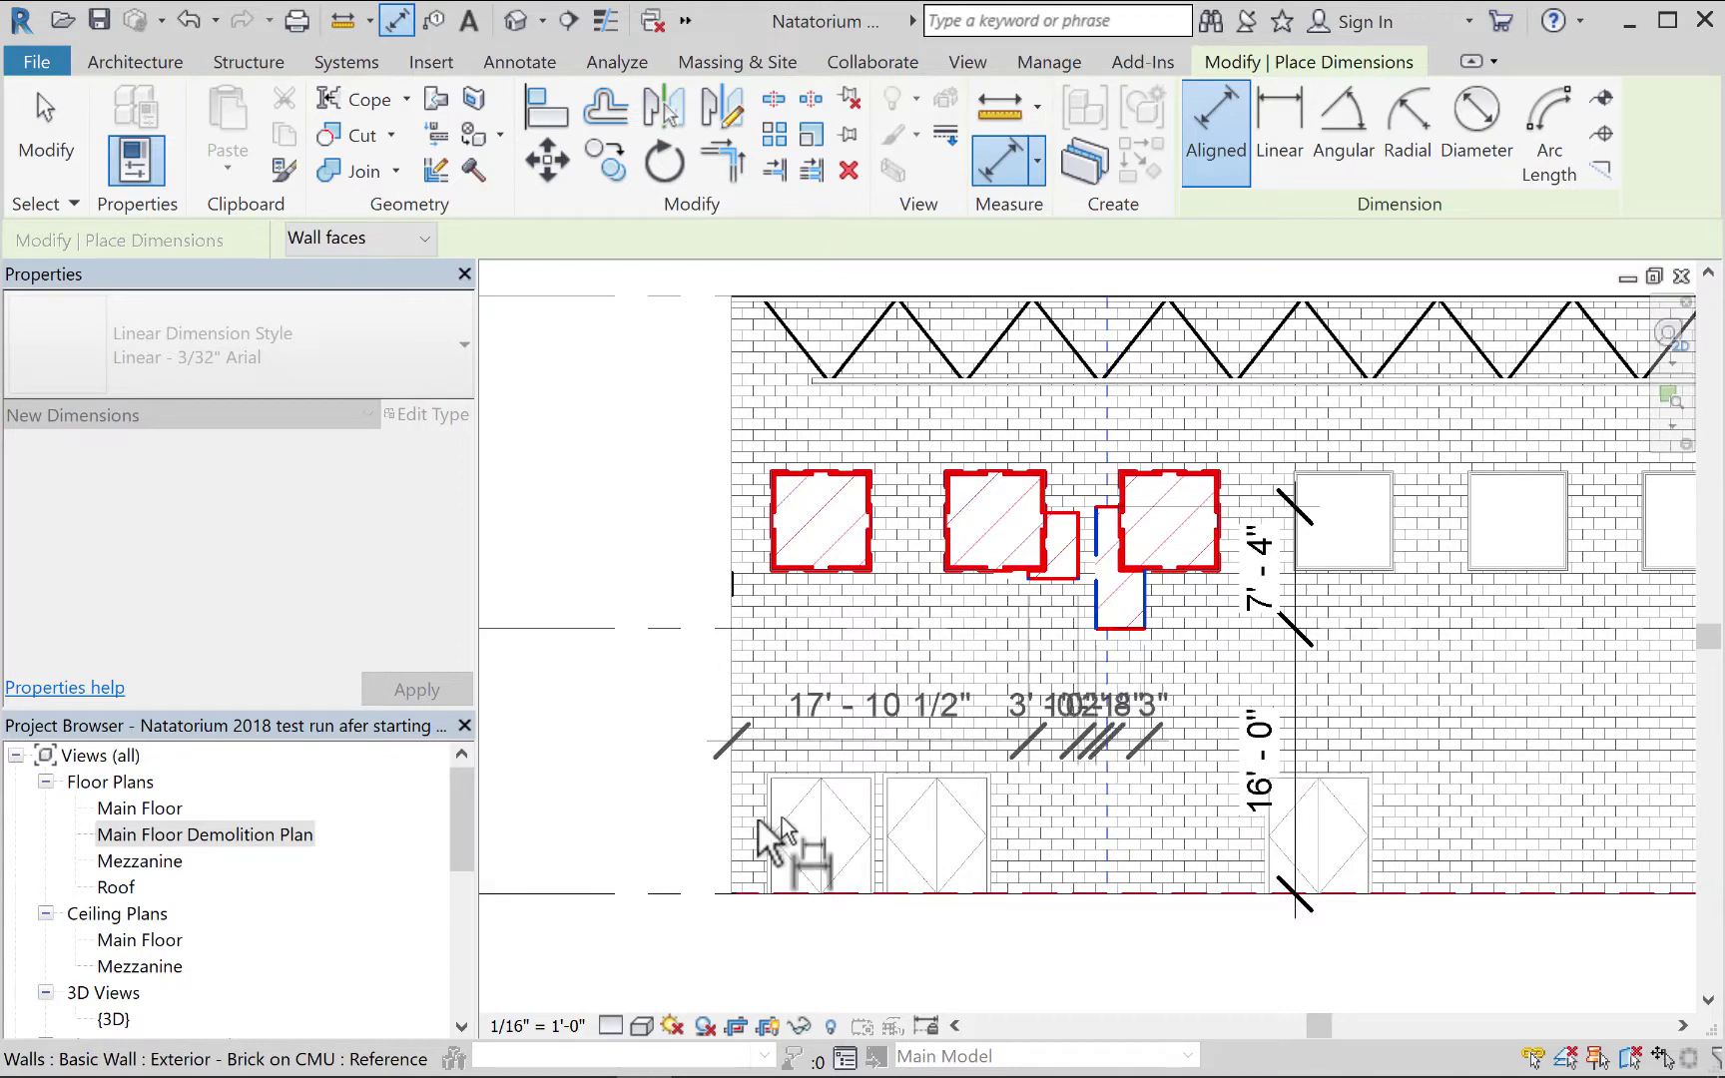
pyautogui.click(668, 728)
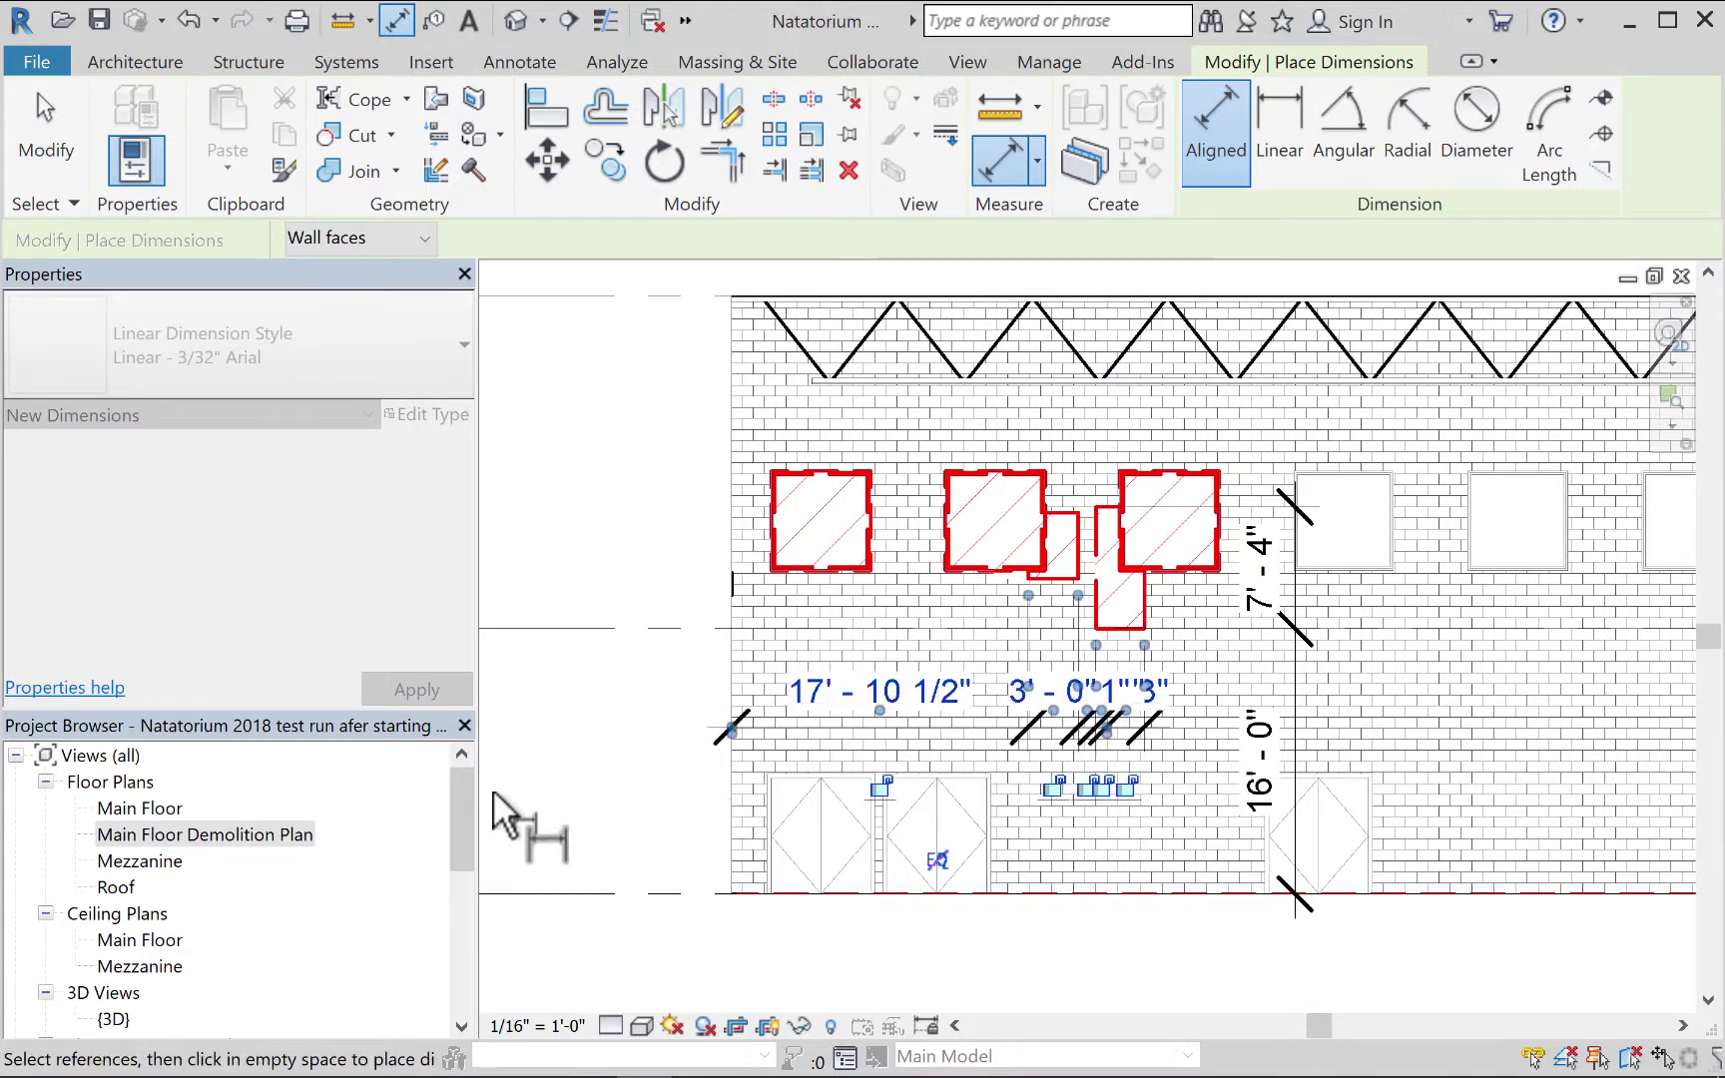
pyautogui.click(18, 175)
# Set the elevation's view scale to 1/8" = 1'-0" to make the crowded dimension text smaller.
pyautogui.scroll(-1, 1106, 737)
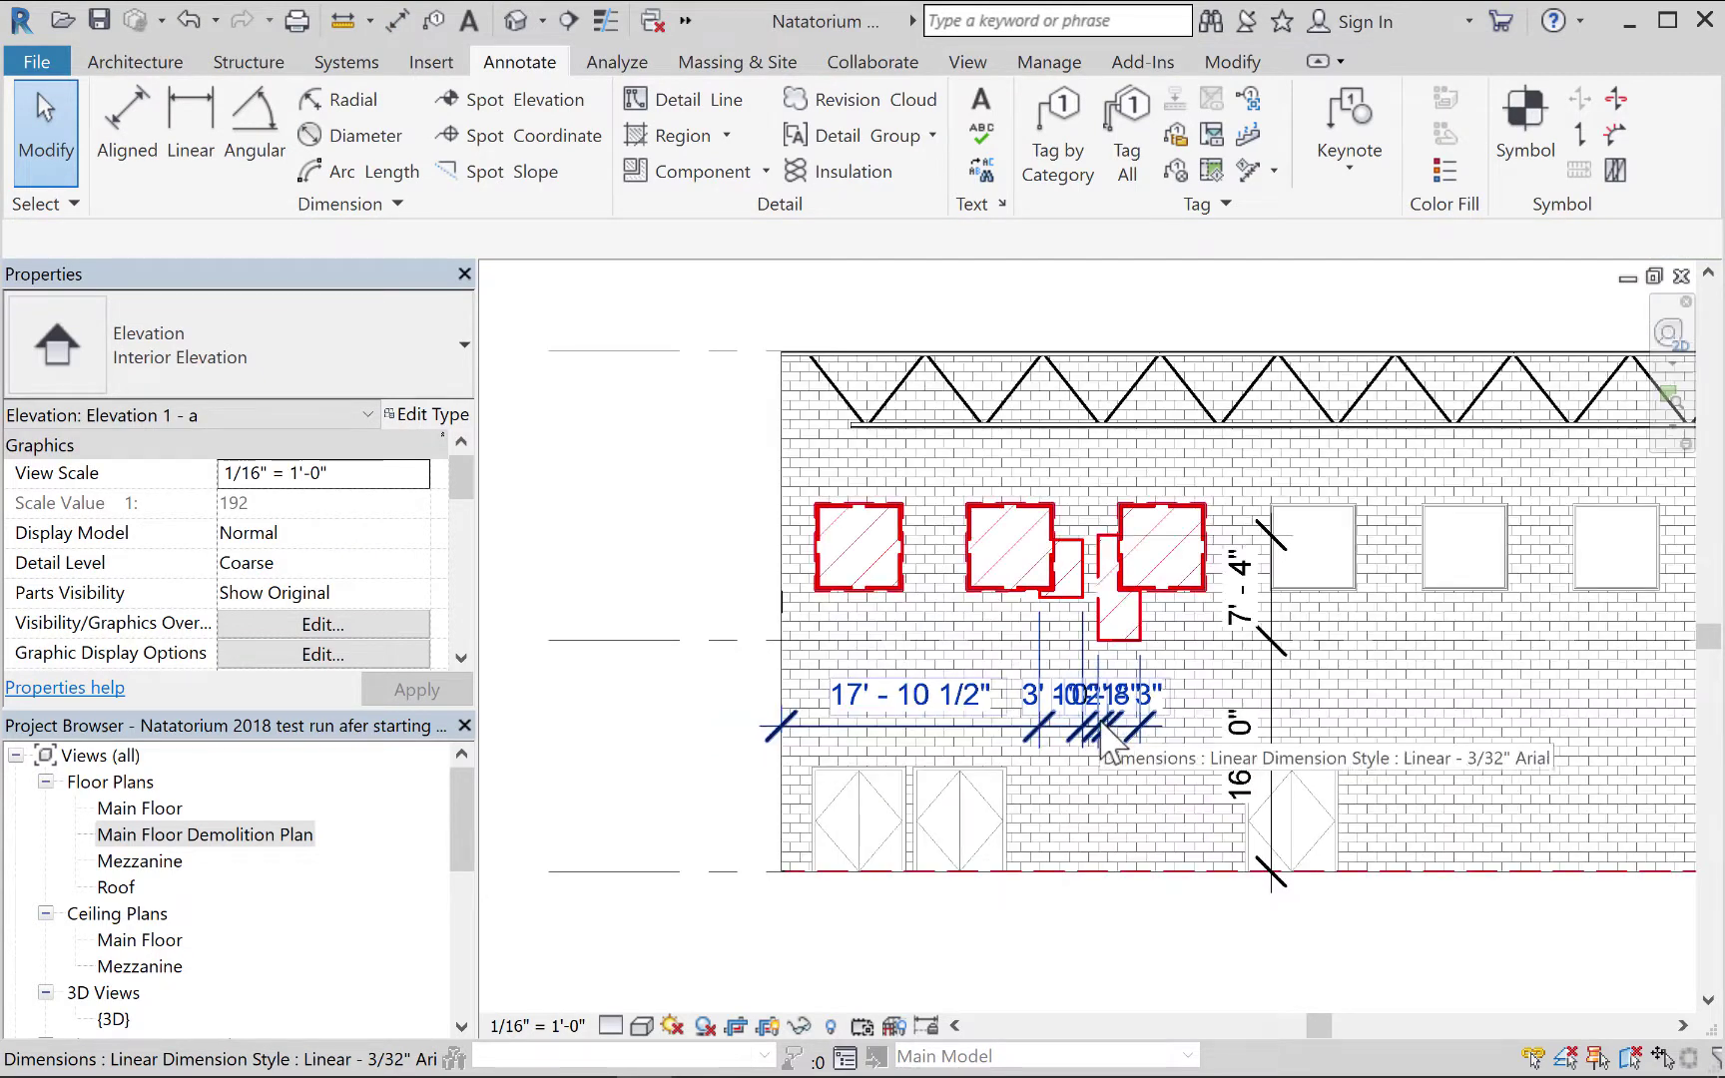
pyautogui.scroll(3, 1106, 737)
pyautogui.click(1095, 693)
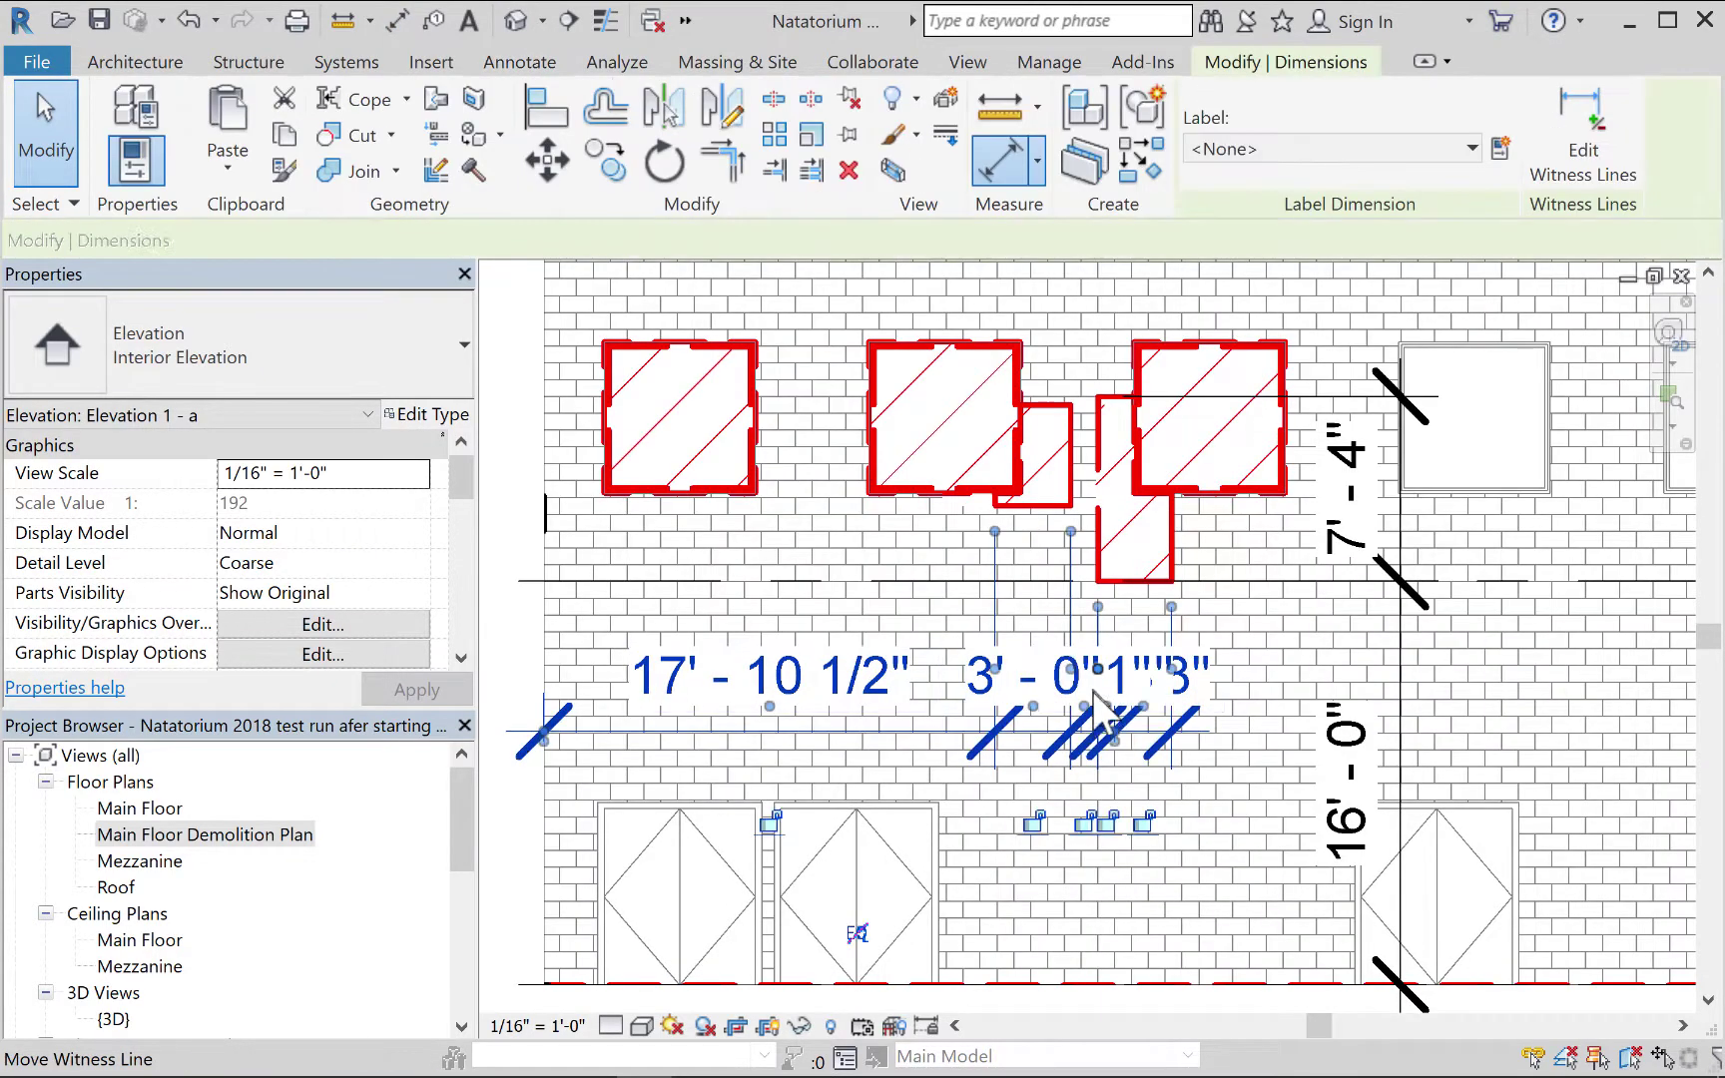
pyautogui.click(564, 1025)
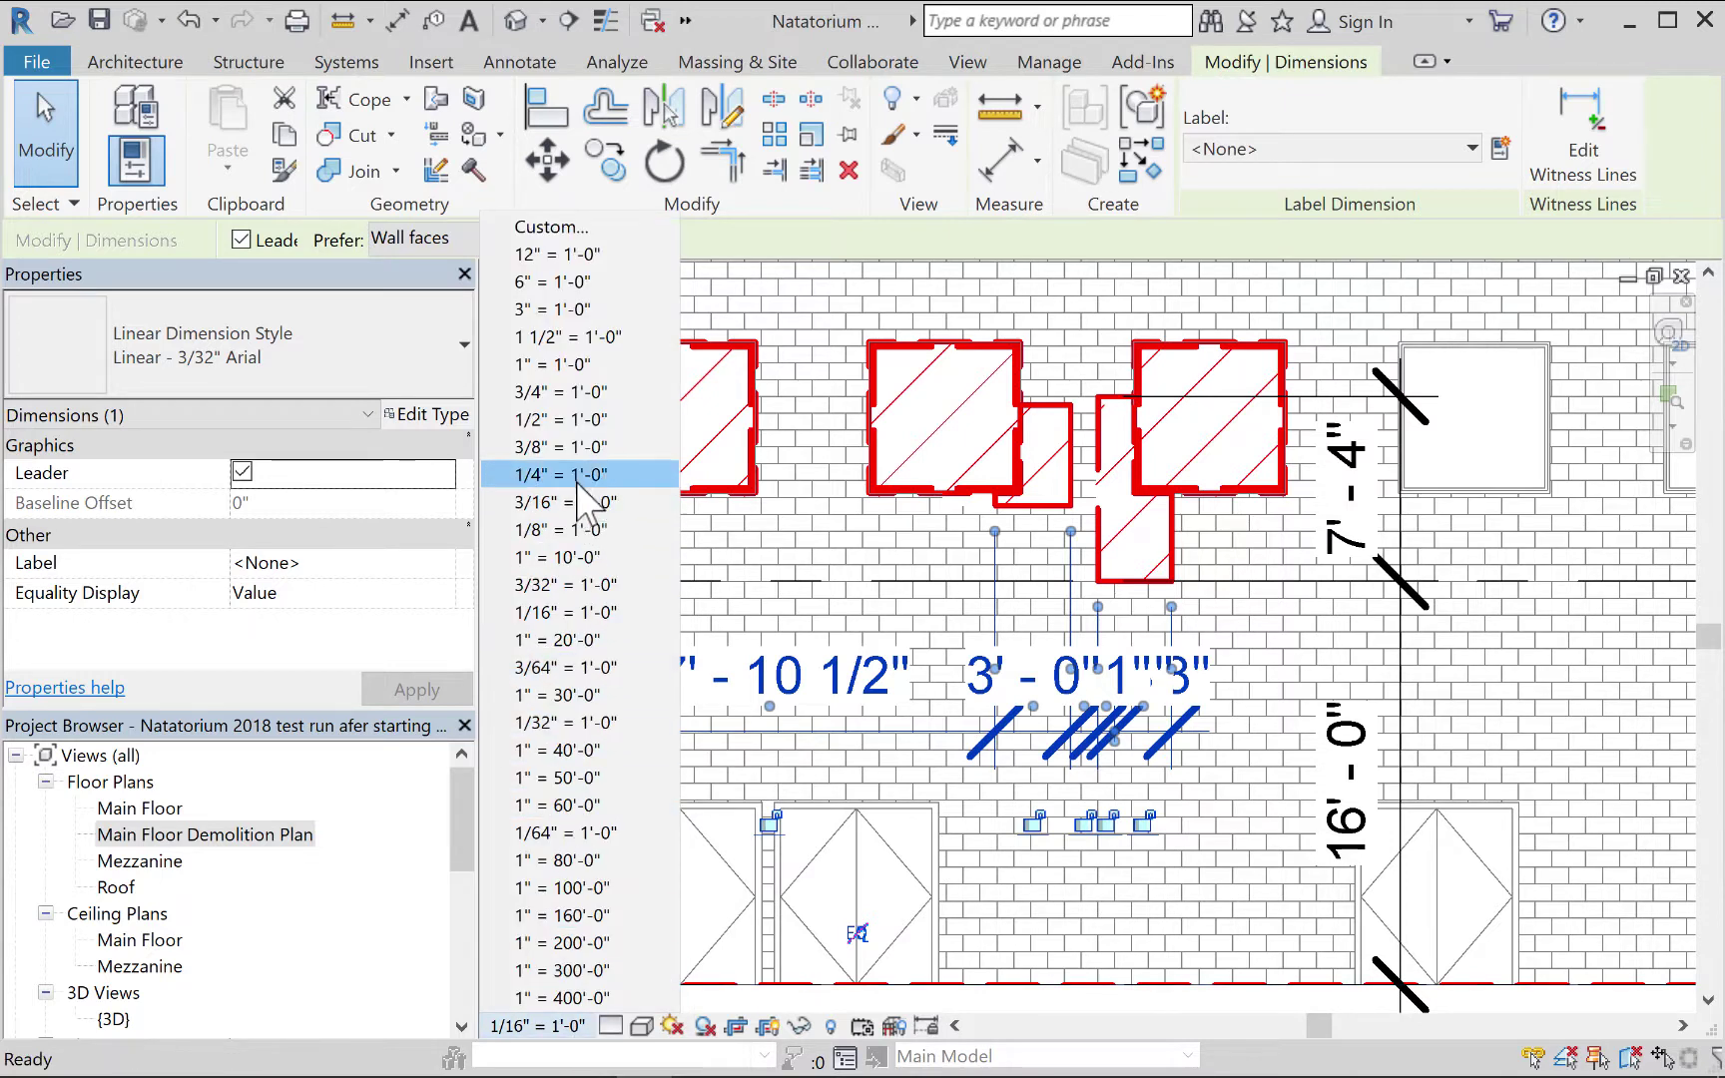
pyautogui.press('Escape')
pyautogui.press('Escape')
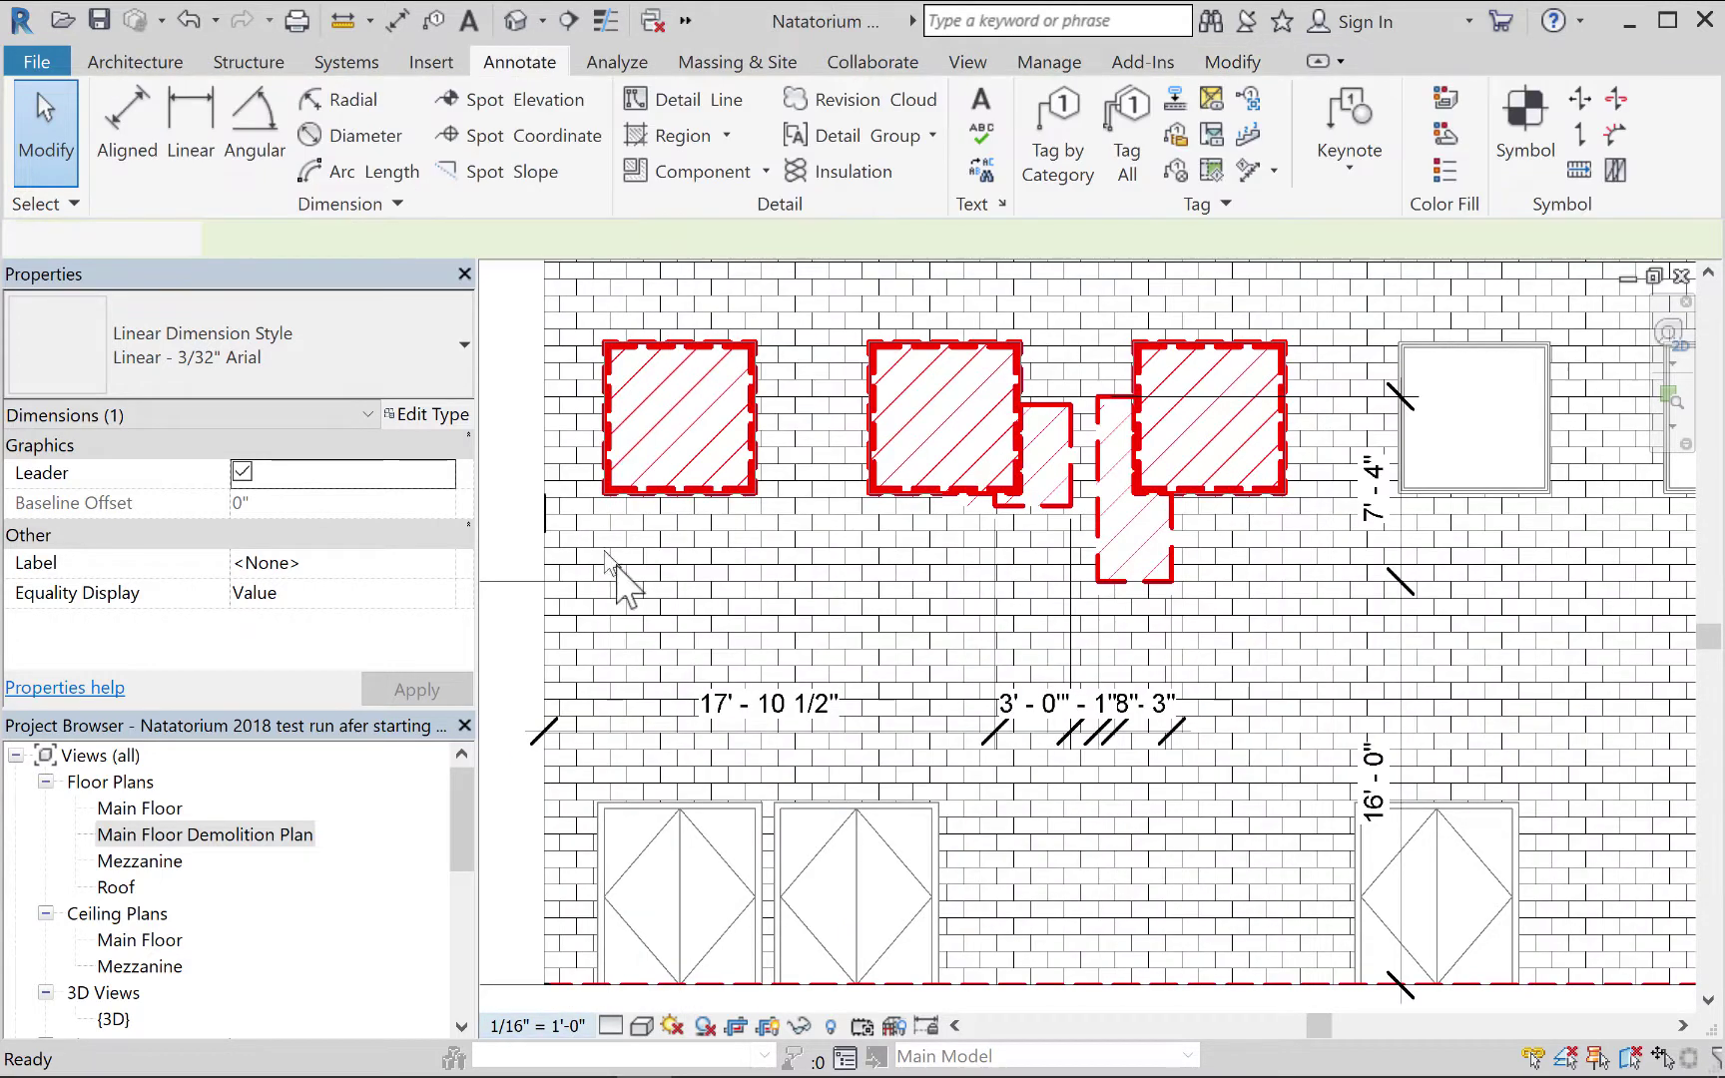
# Move the 2' - 3" and 3' - 0" texts of the horizontal dimension string outward on leaders, to either side of the crowded segments.
pyautogui.click(1110, 726)
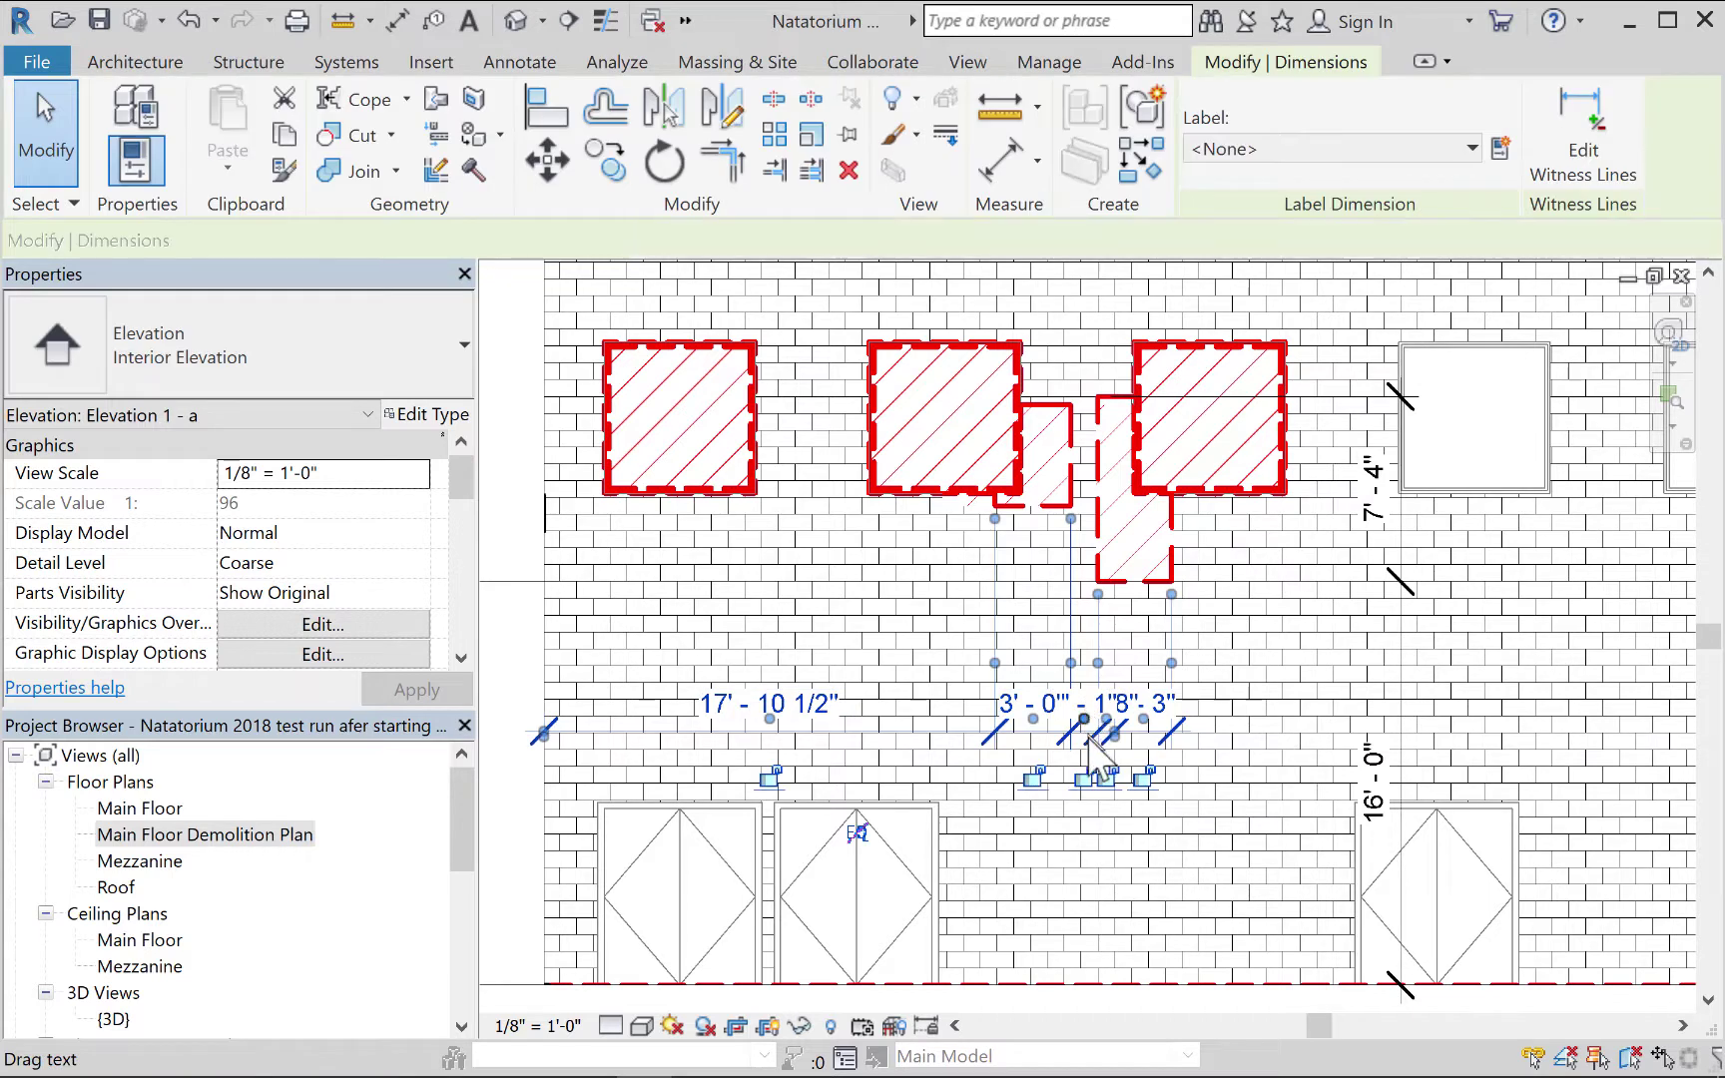
pyautogui.moveTo(1143, 718); pyautogui.dragTo(1242, 694)
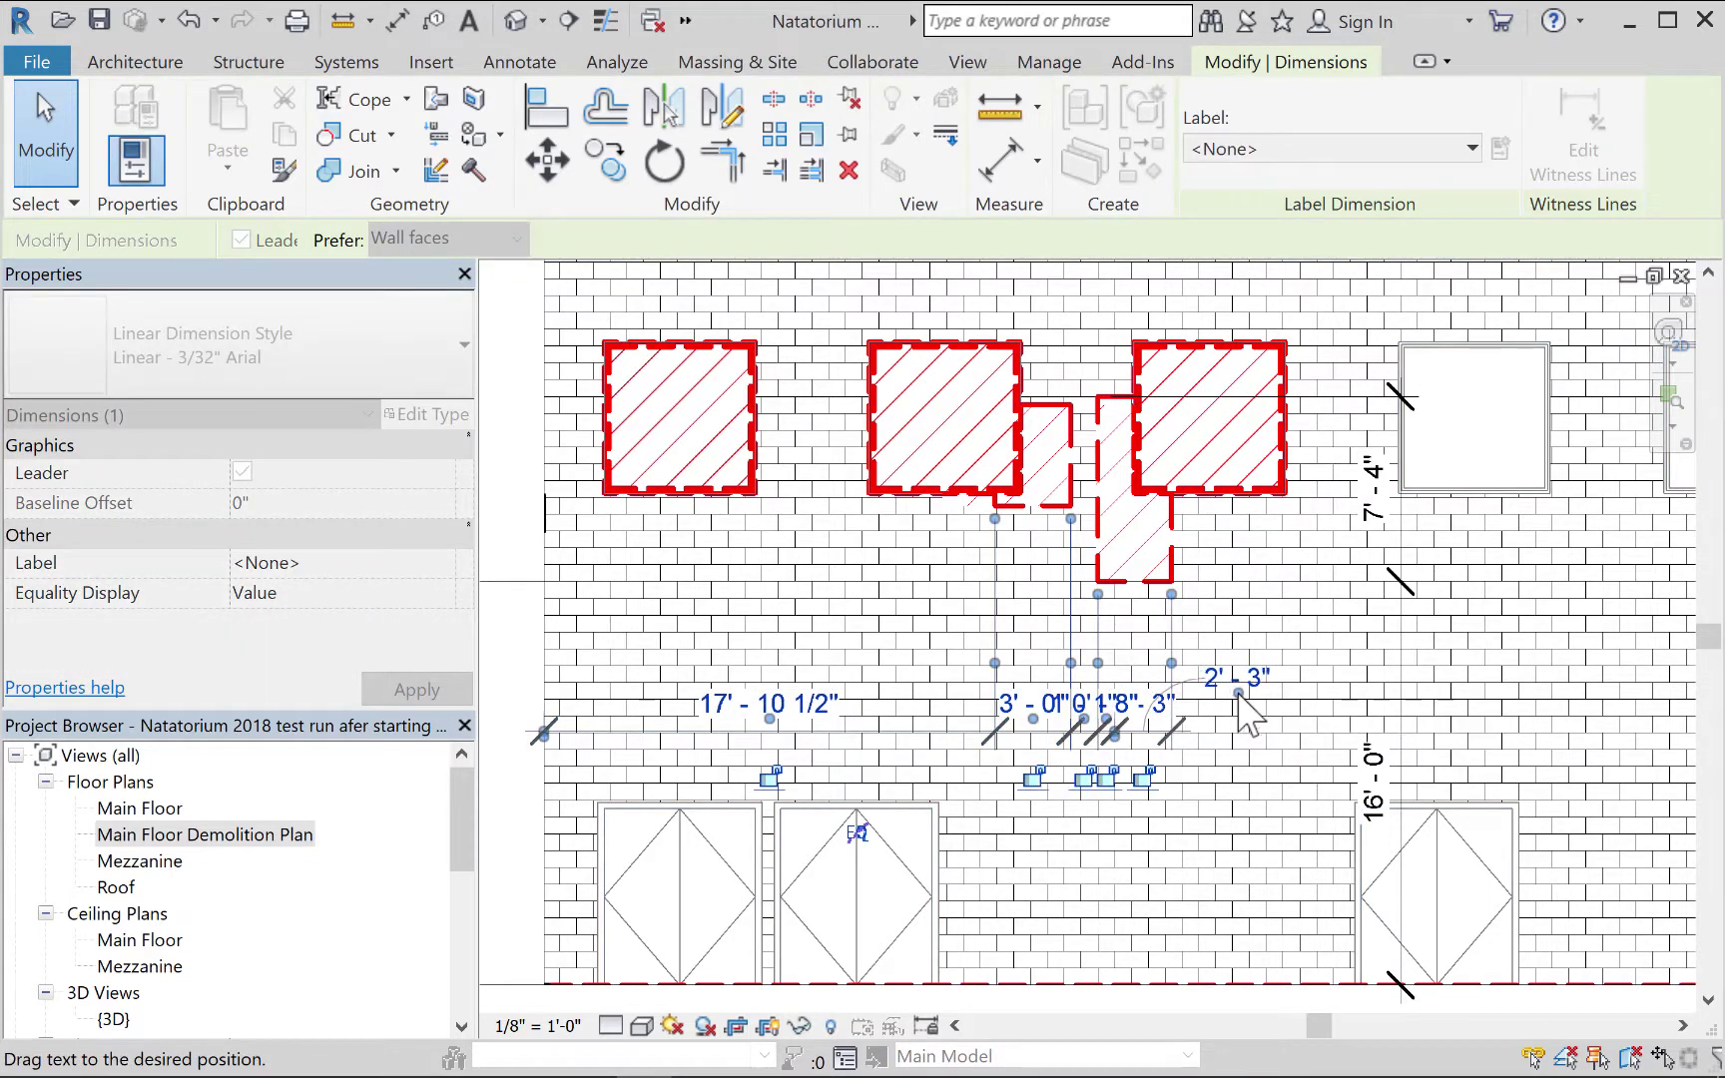
pyautogui.moveTo(1010, 717); pyautogui.dragTo(935, 683)
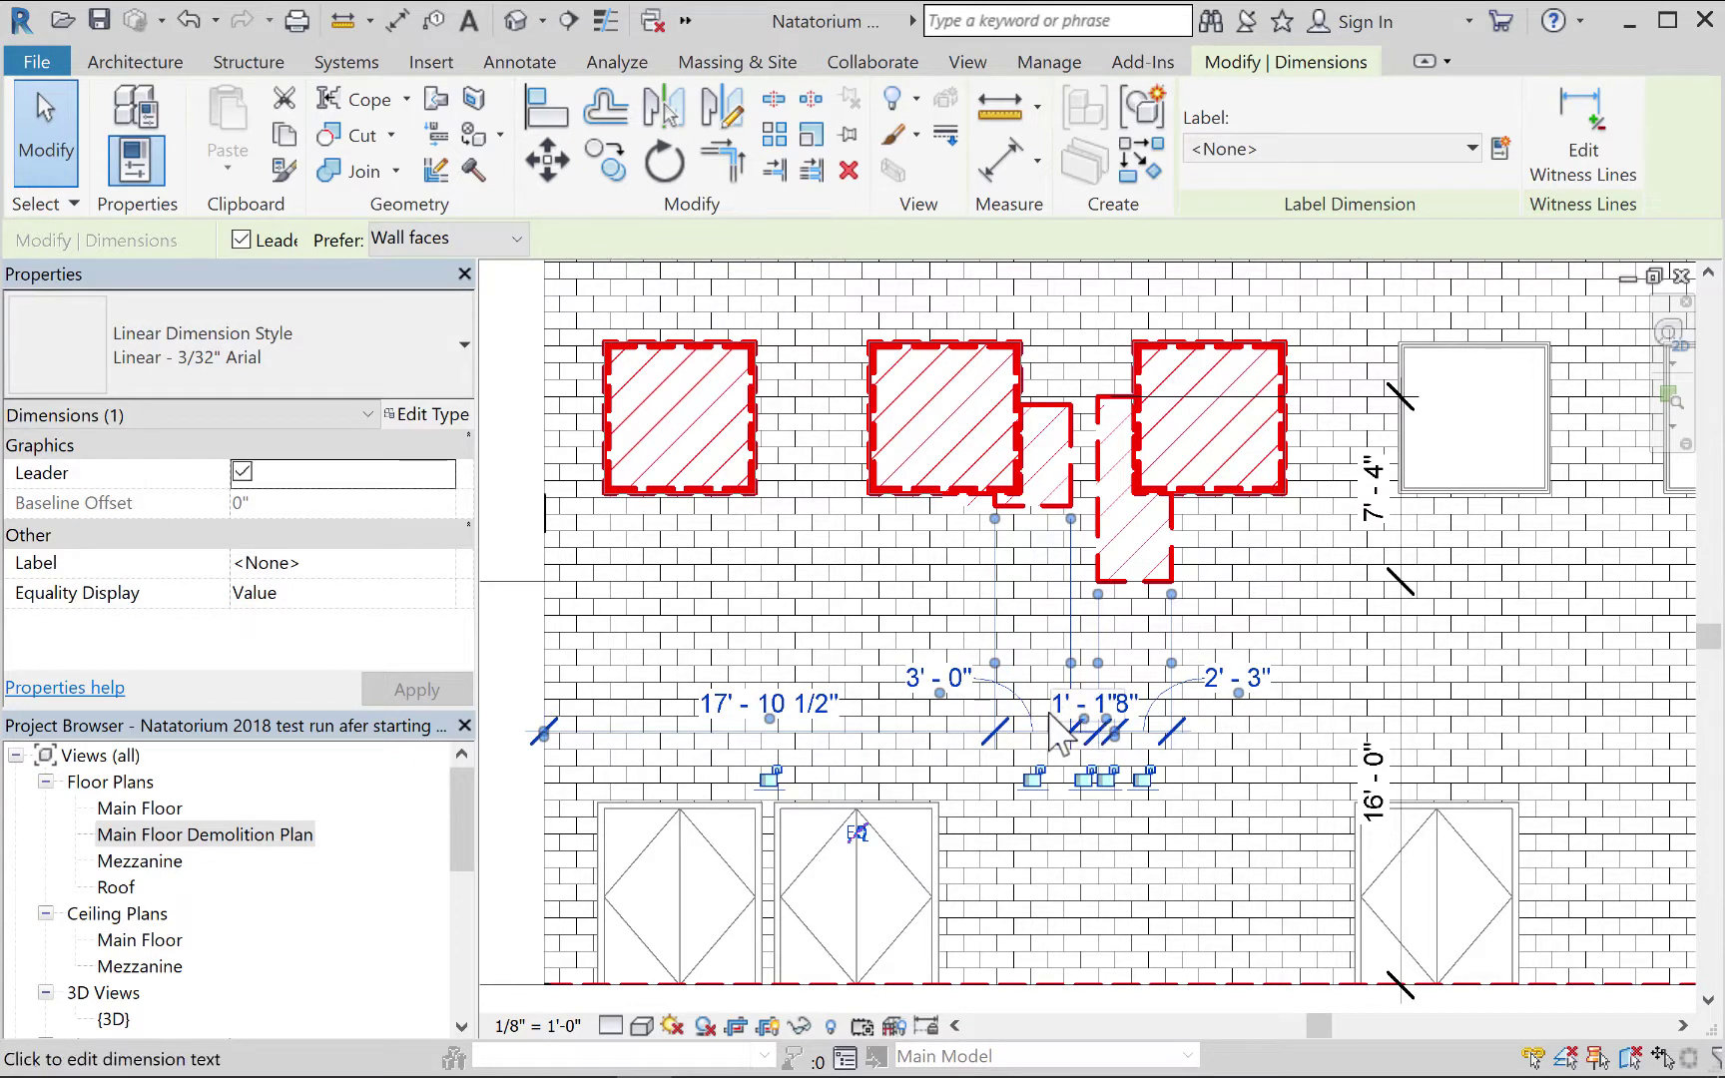
# Move the 1' - 1" text of the horizontal dimension string up onto a leader above the 3' - 0" text.
pyautogui.click(1061, 718)
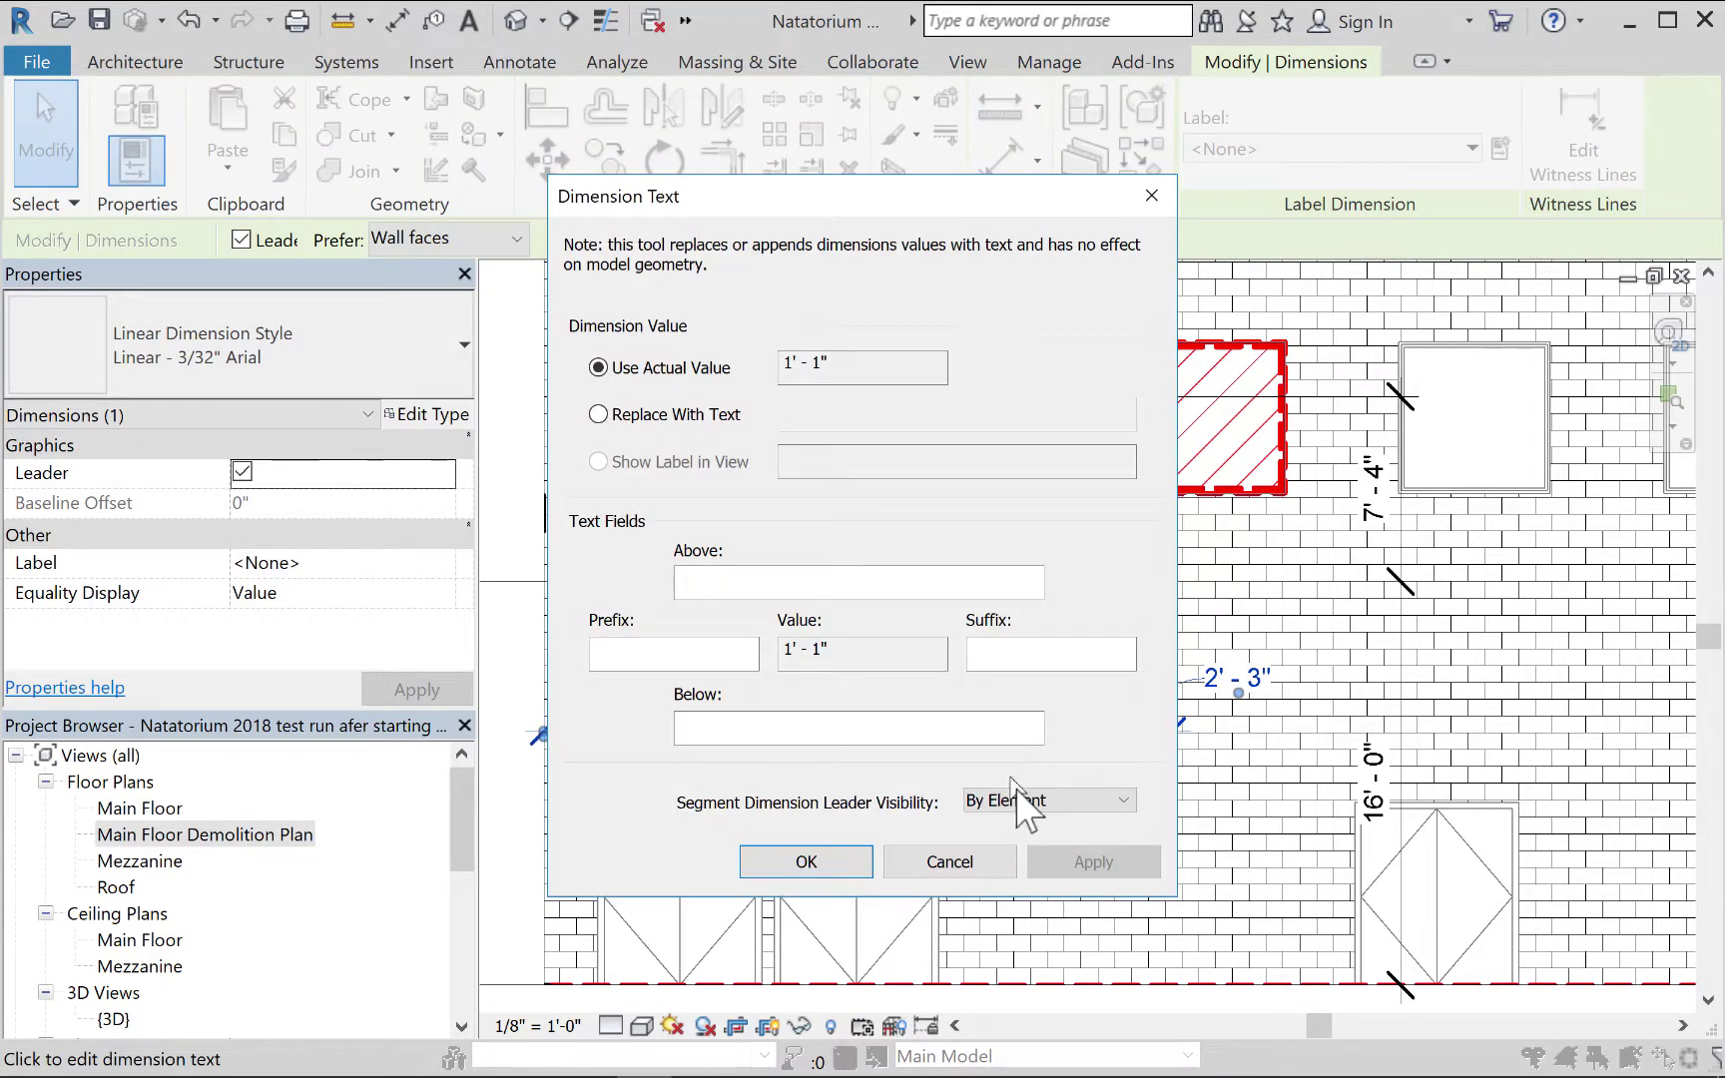
pyautogui.click(960, 870)
pyautogui.click(1048, 753)
pyautogui.click(998, 869)
pyautogui.scroll(3, 1070, 816)
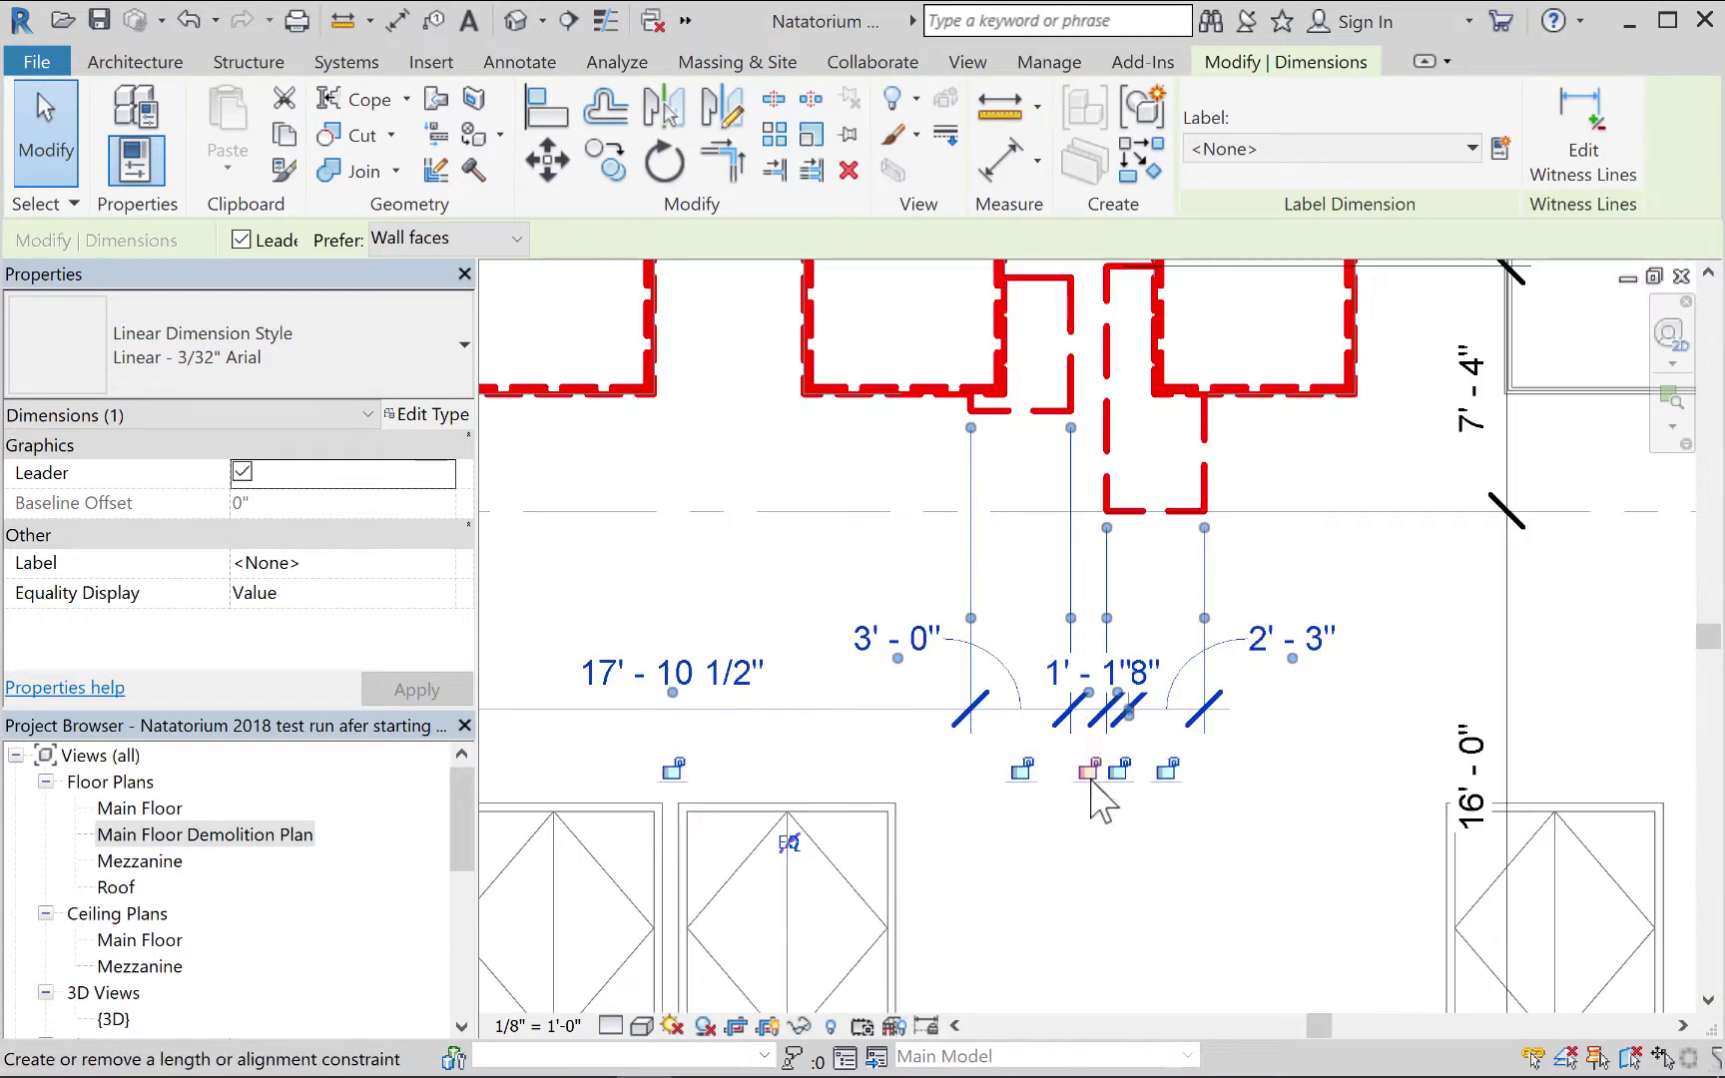
pyautogui.moveTo(1088, 696); pyautogui.dragTo(1018, 607)
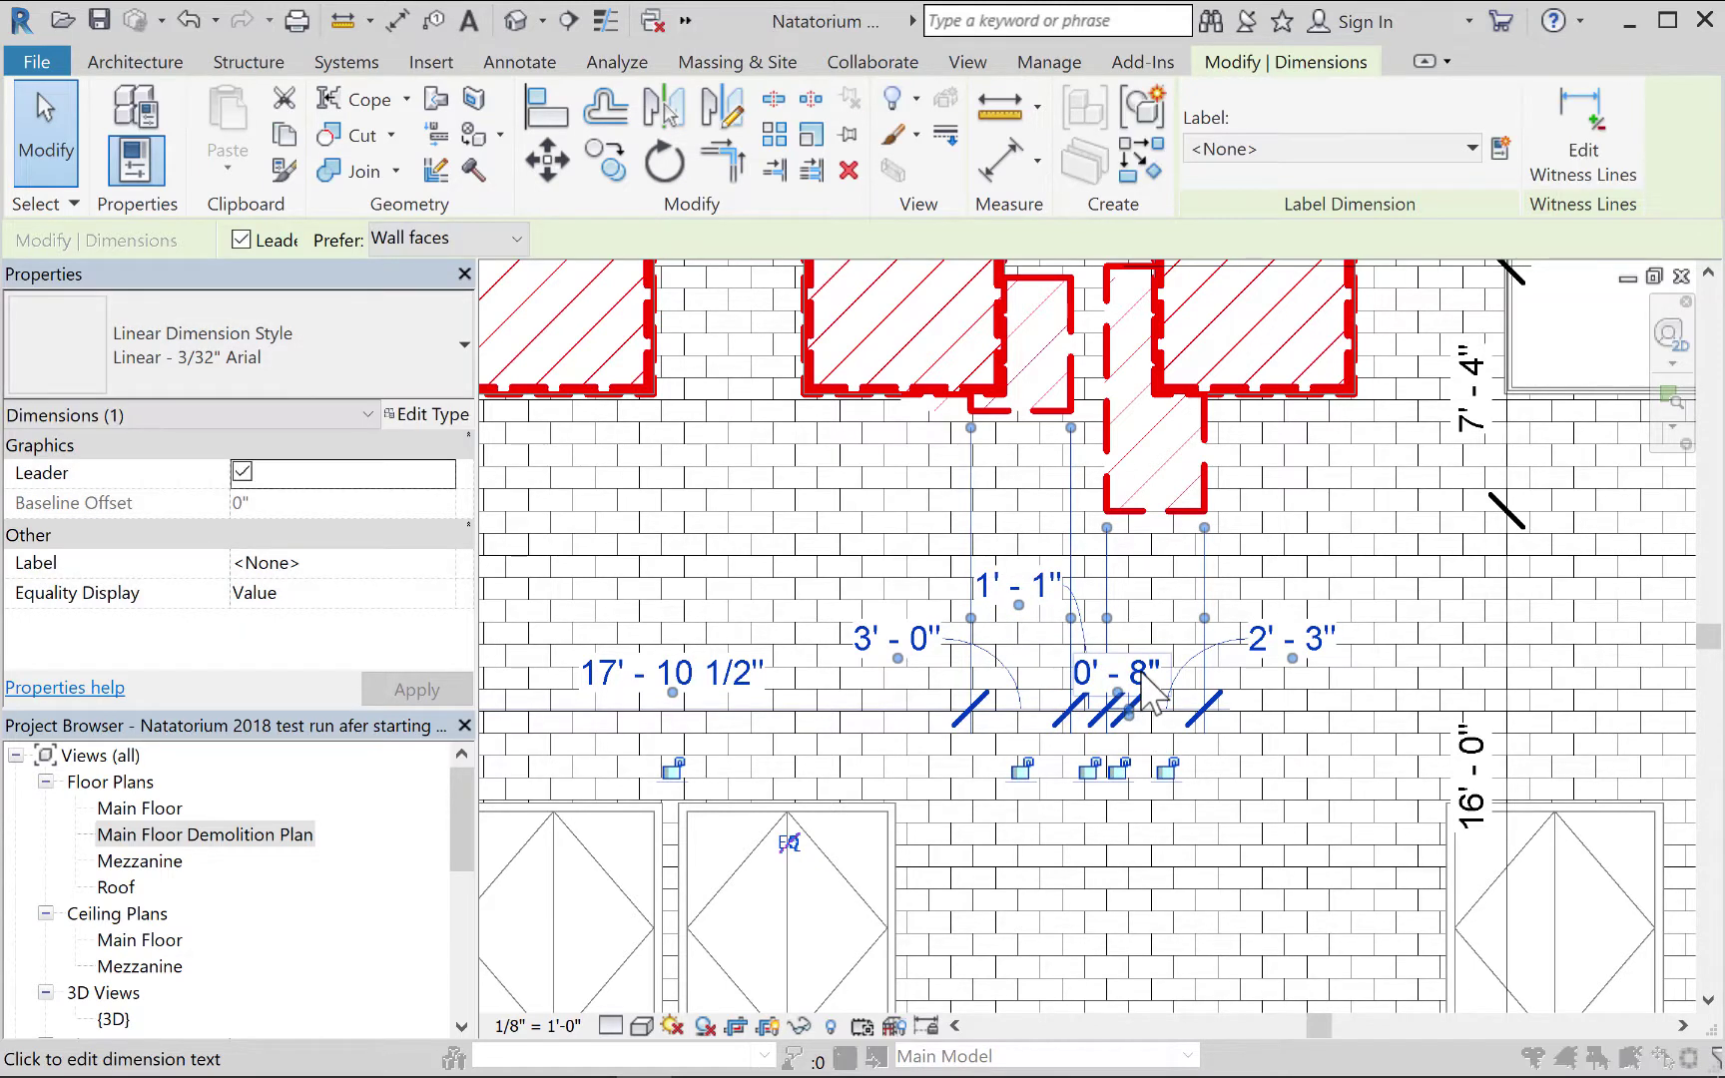
# Move the 0' - 8" text onto a leader below the horizontal dimension line and clear the selection.
pyautogui.click(1148, 689)
pyautogui.click(999, 867)
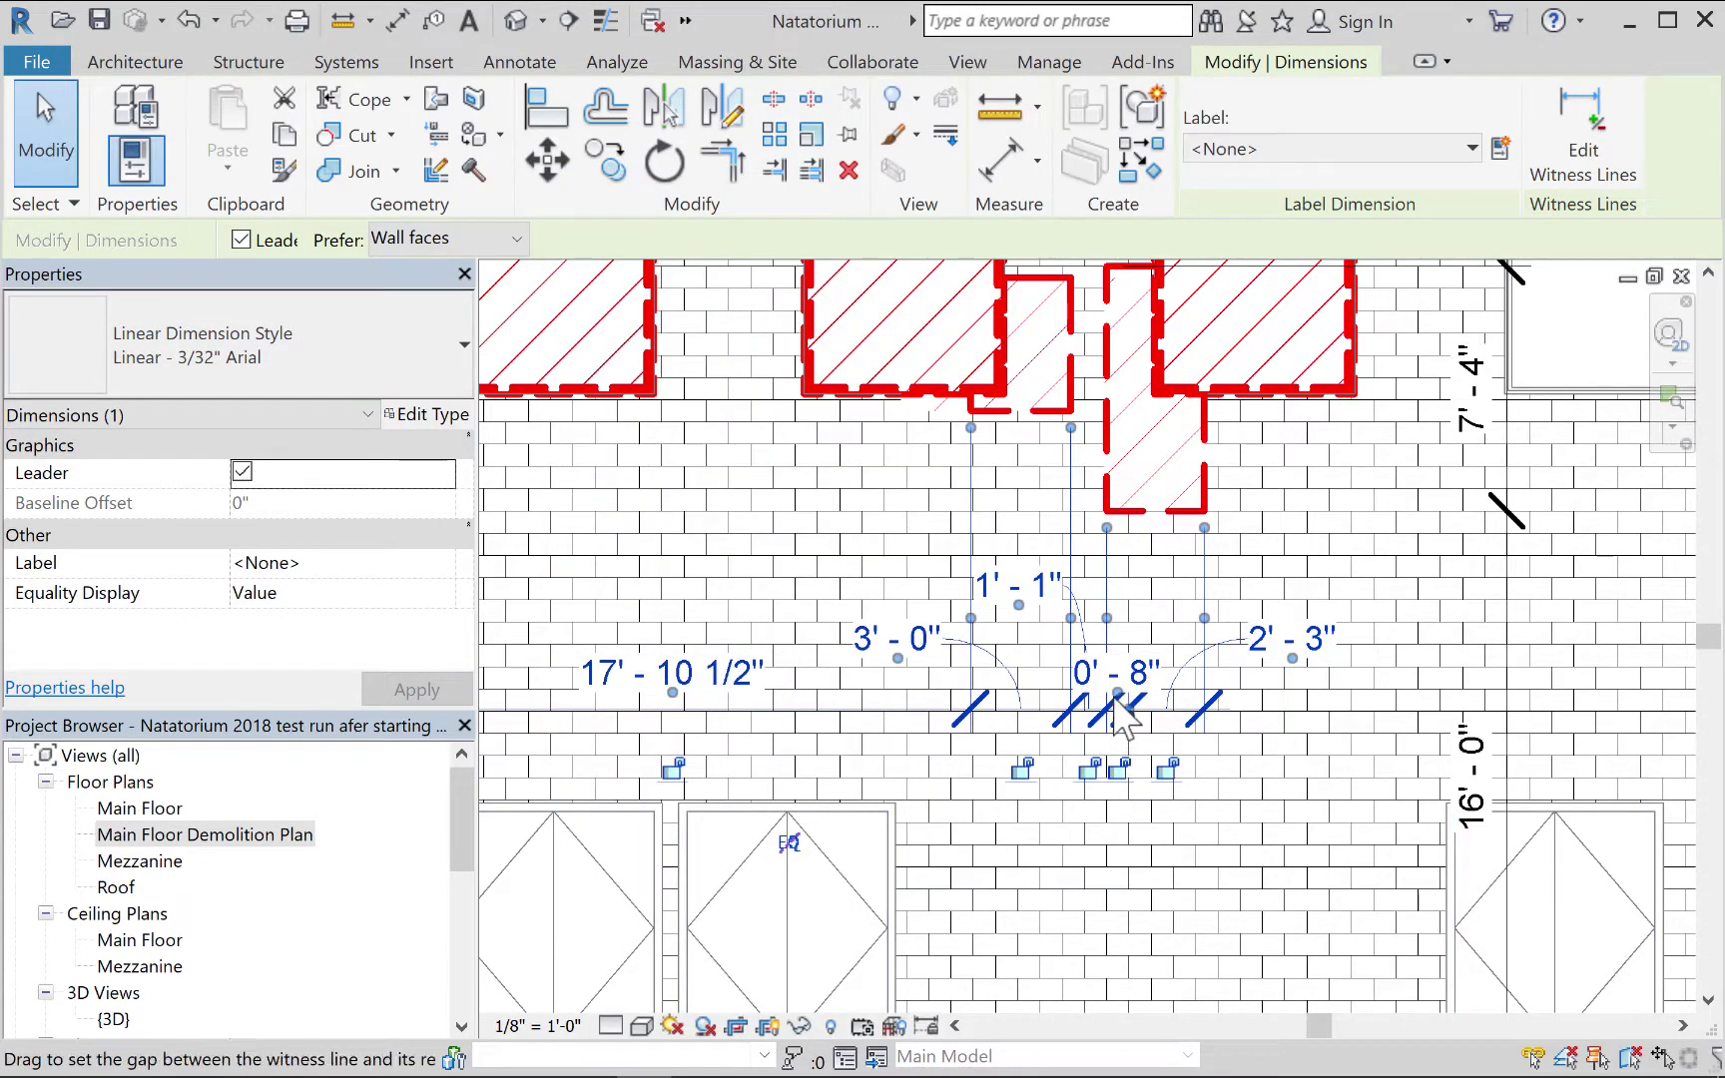
pyautogui.moveTo(1117, 696); pyautogui.dragTo(1201, 845)
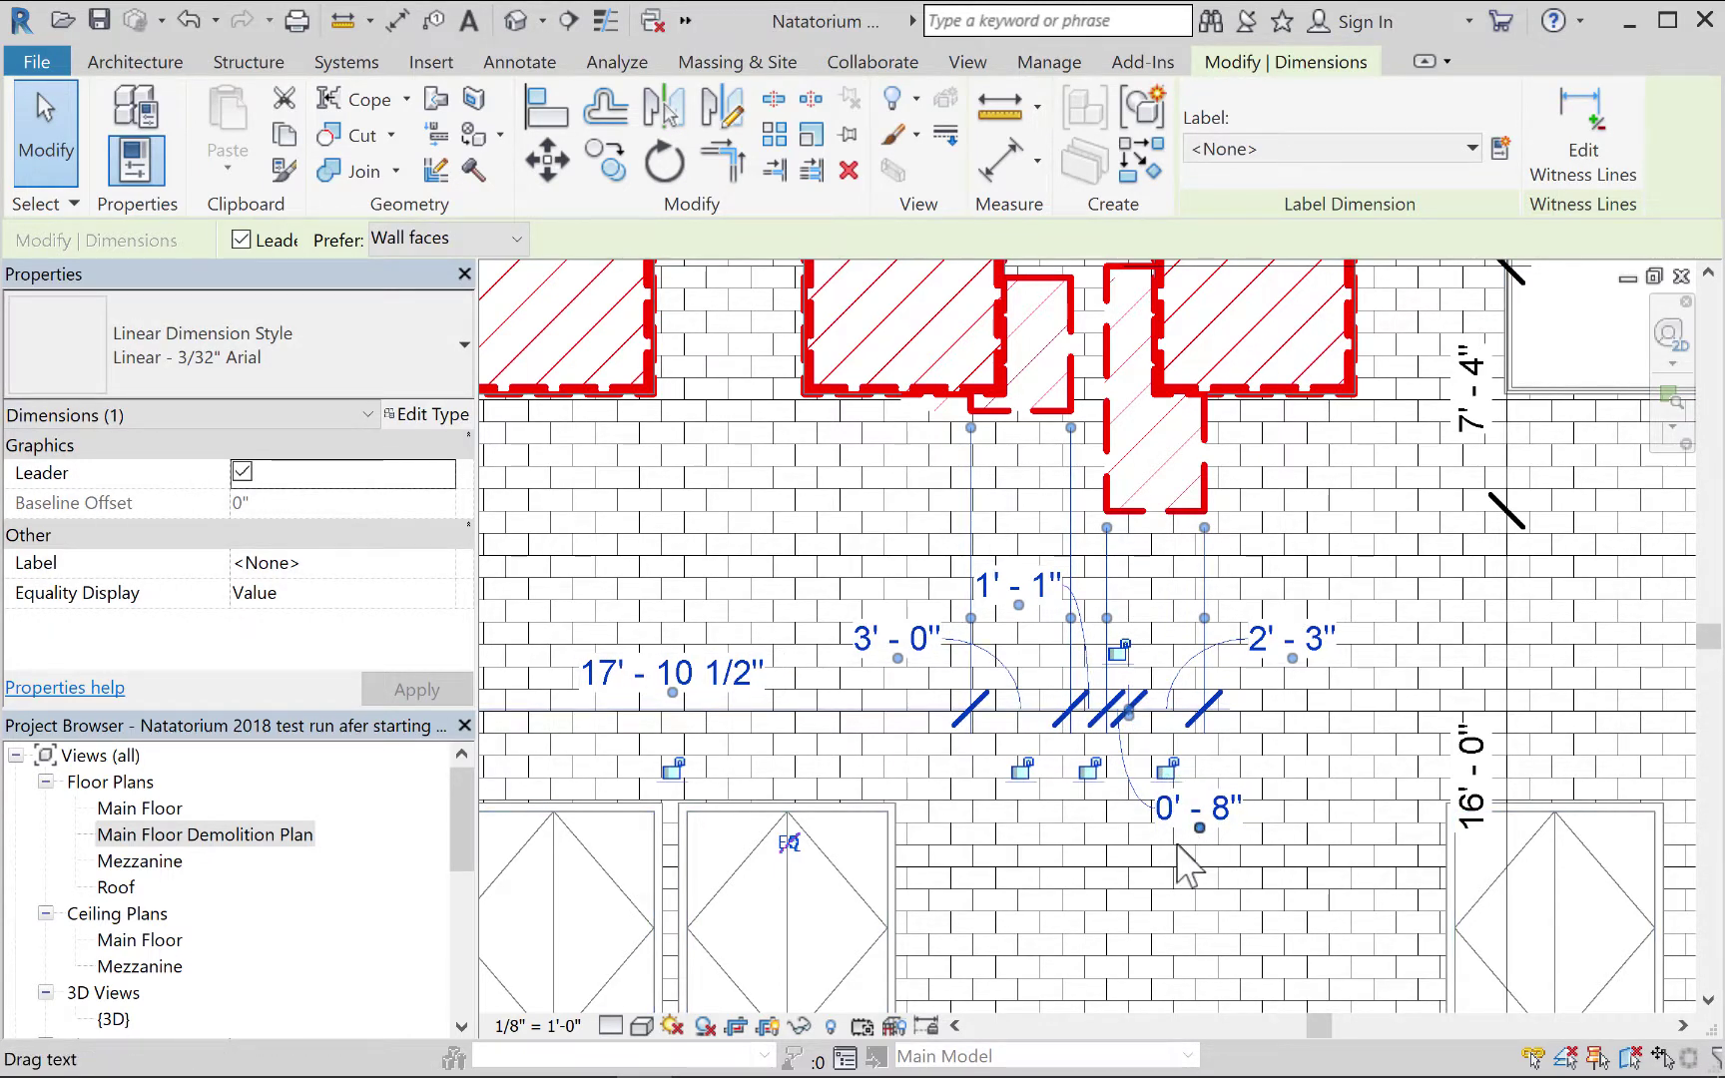
pyautogui.click(1213, 869)
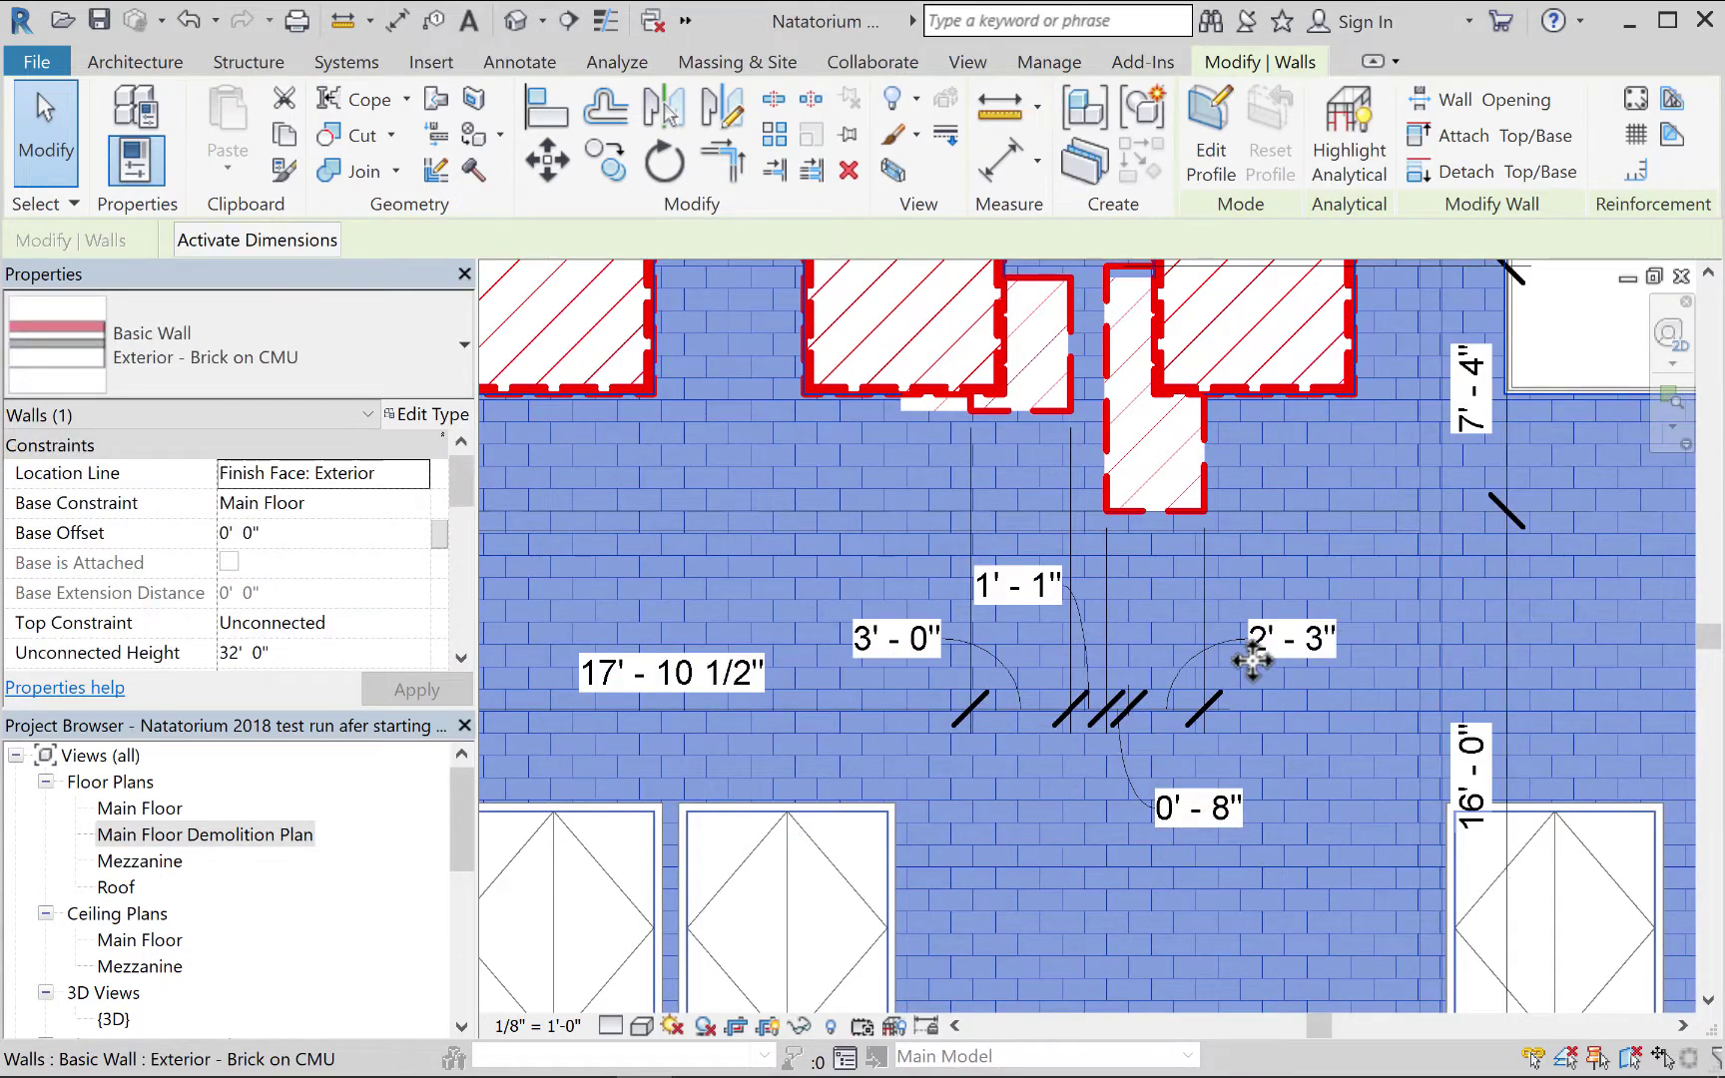
pyautogui.scroll(-2, 1181, 871)
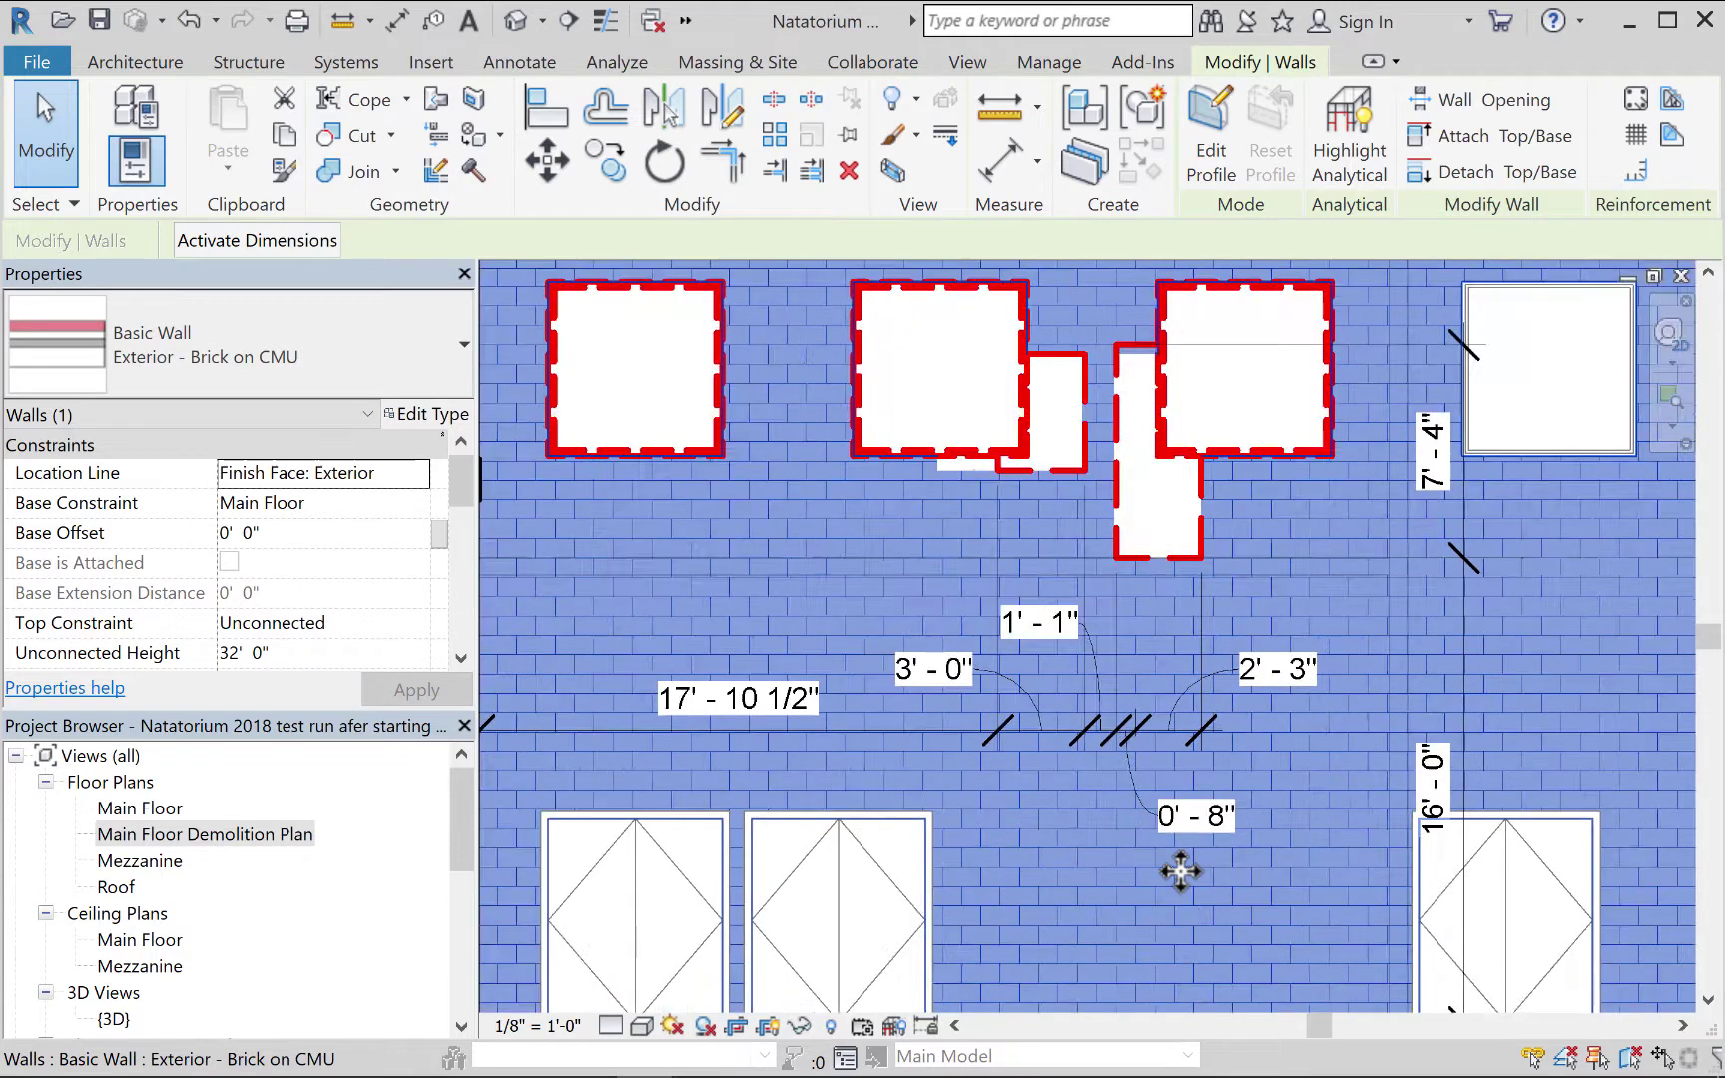
pyautogui.scroll(-1, 1186, 869)
pyautogui.moveTo(1213, 904); pyautogui.dragTo(1252, 921, button='middle')
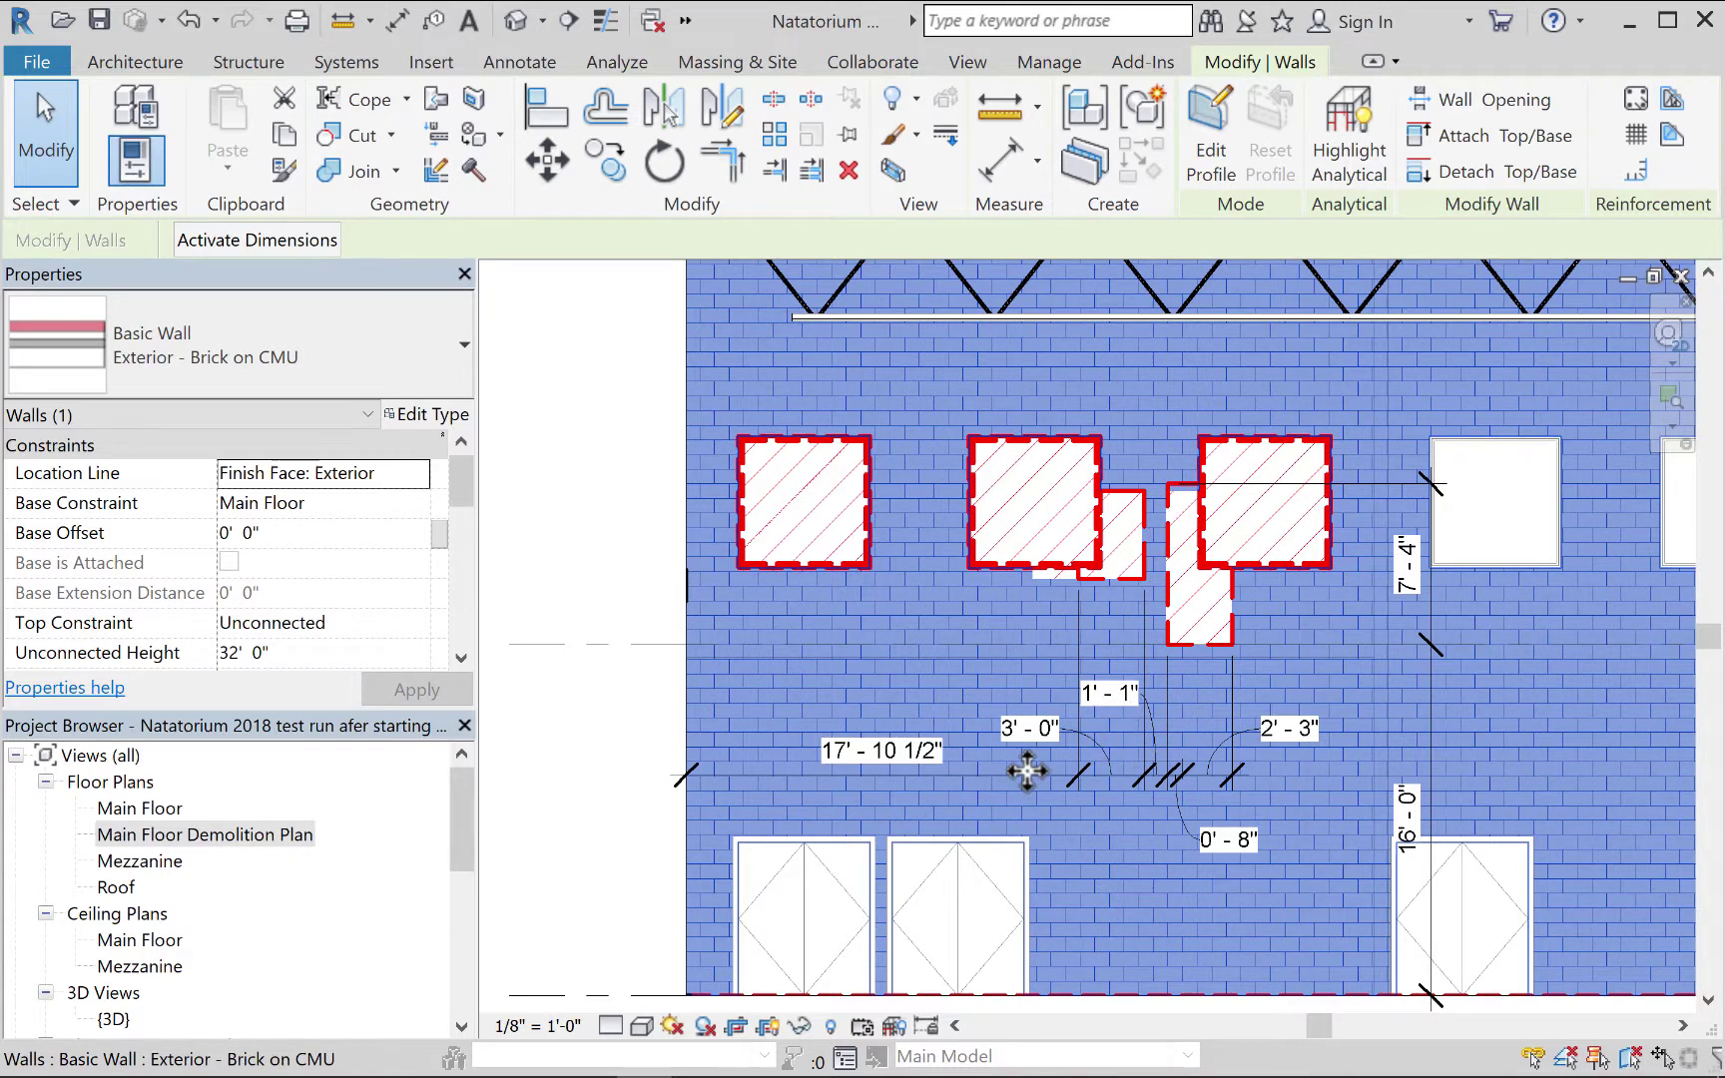
pyautogui.moveTo(1027, 771)
pyautogui.mouseDown(button='middle')
pyautogui.moveTo(1078, 794)
pyautogui.moveTo(1039, 736)
pyautogui.mouseUp(button='middle')
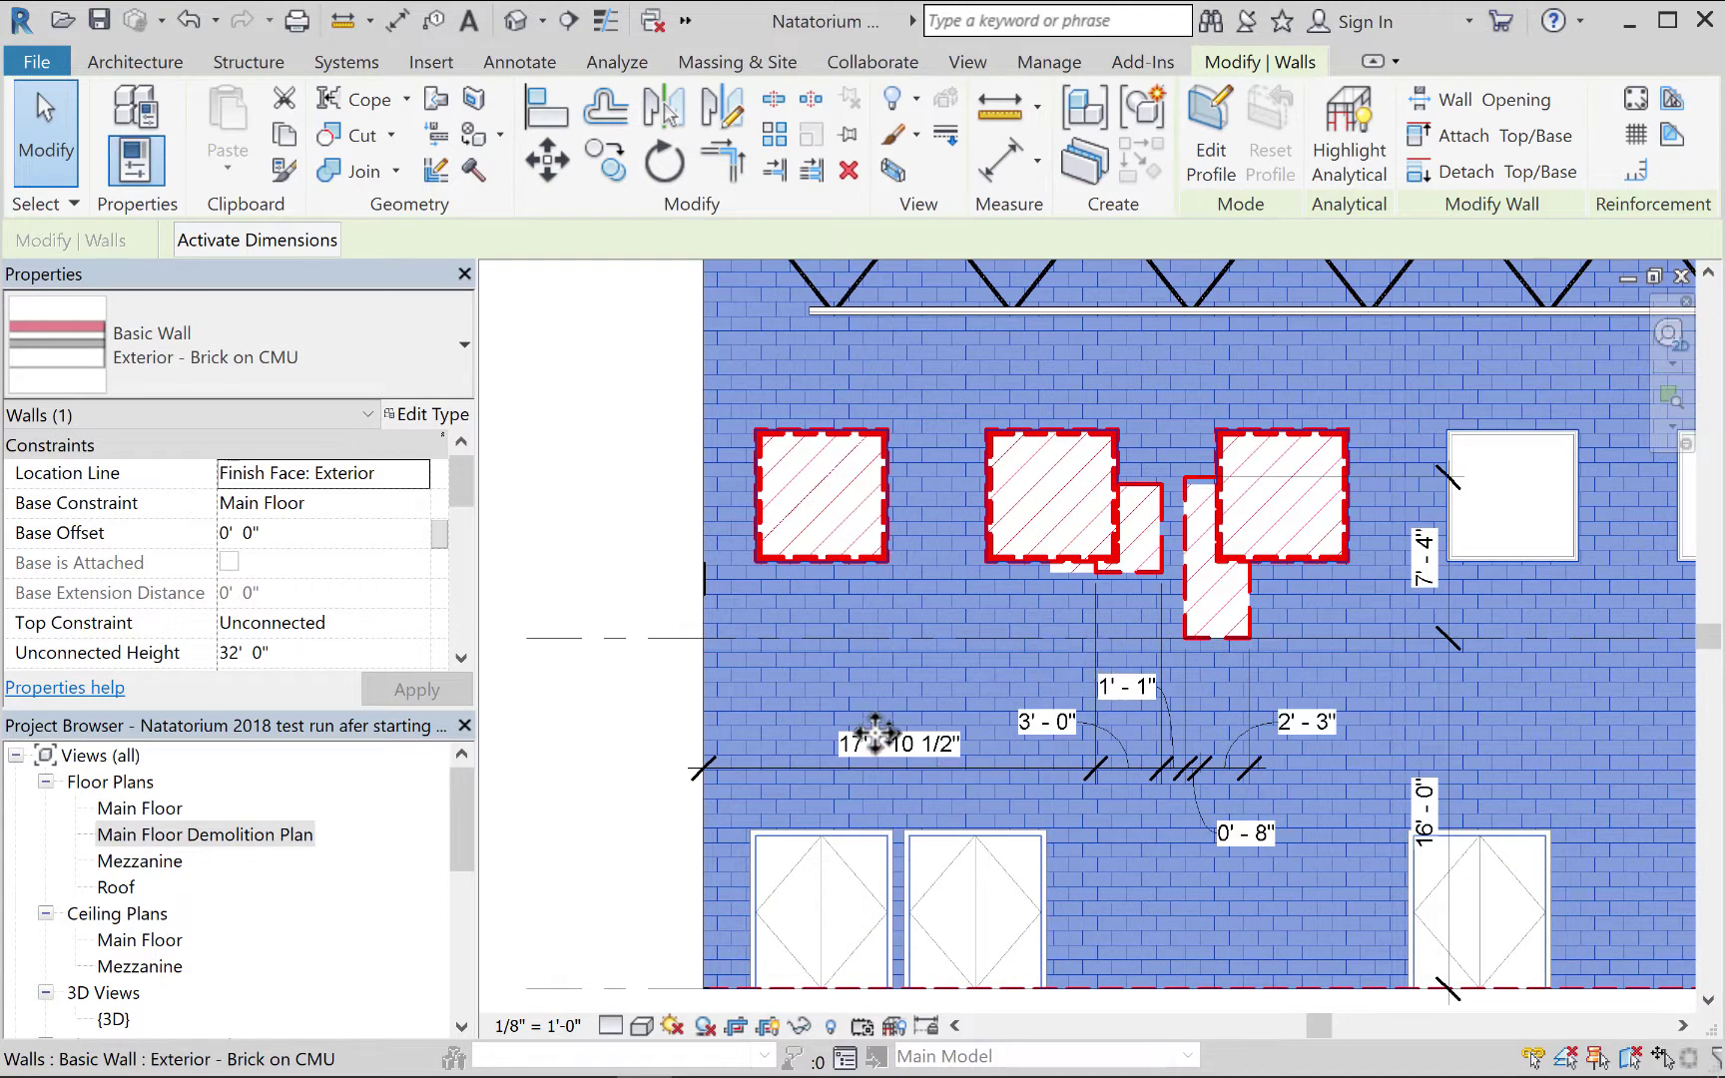
pyautogui.press('Escape')
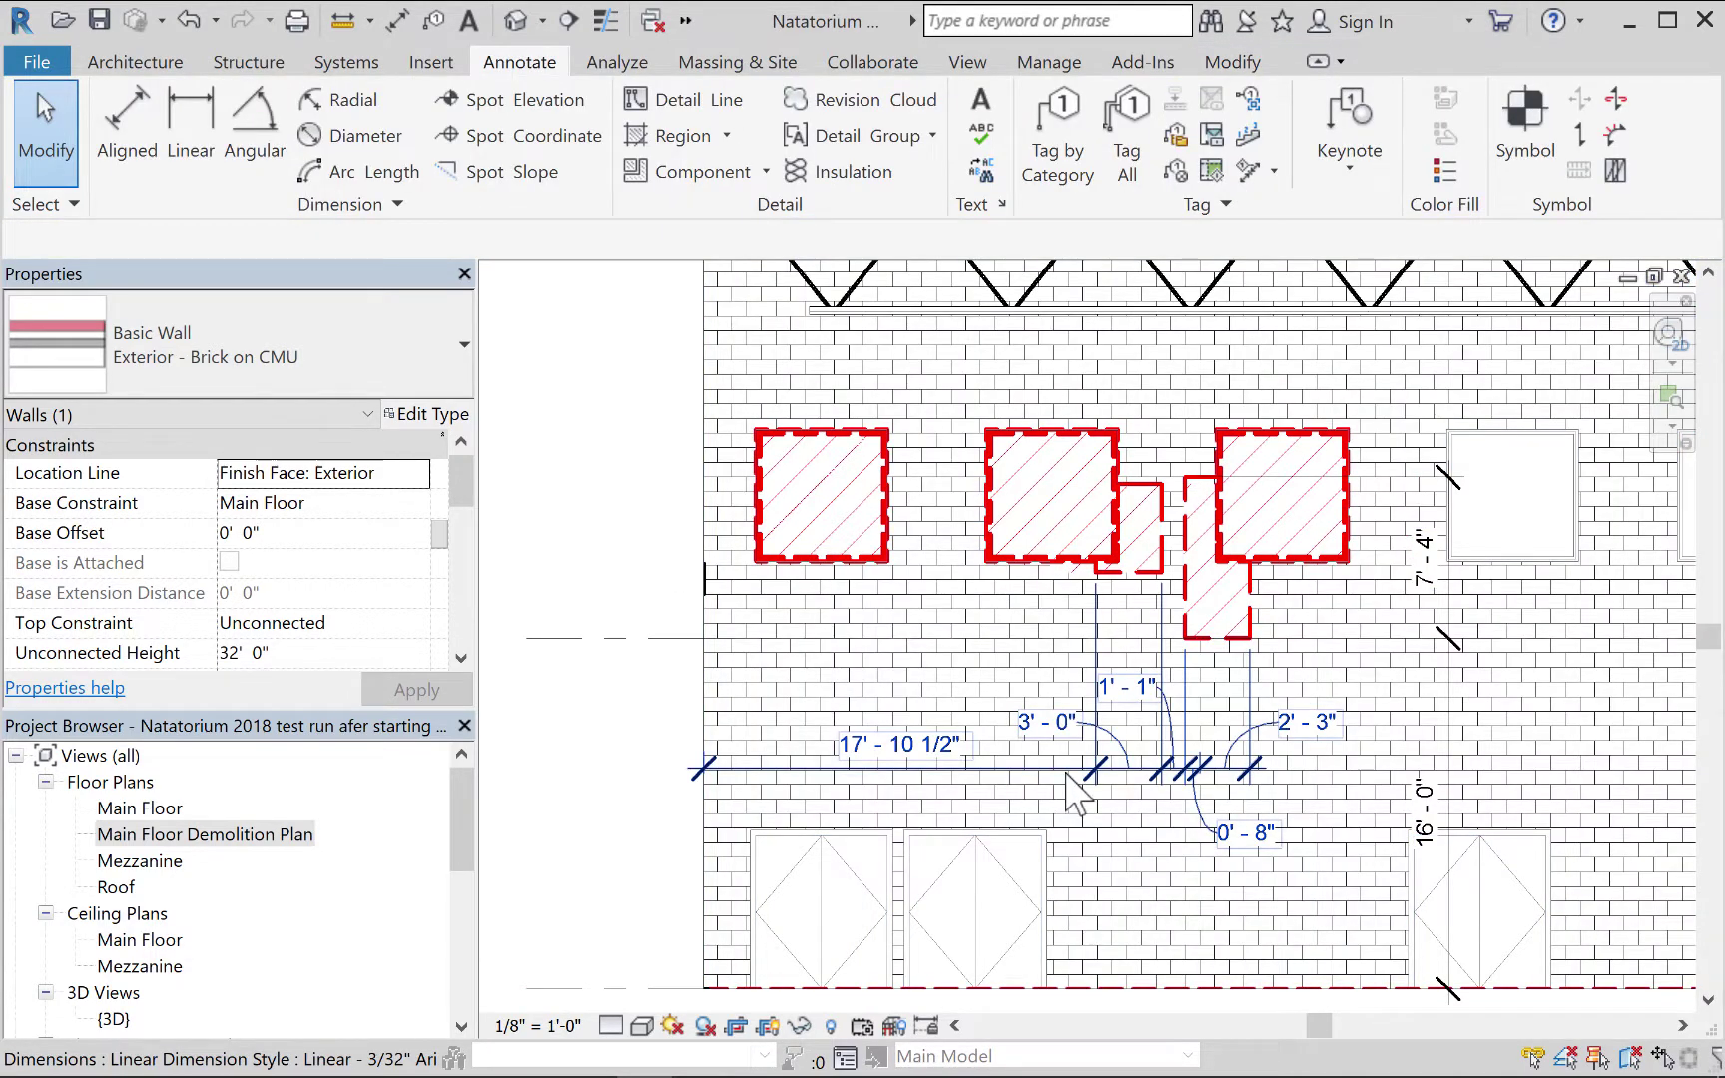
pyautogui.scroll(-3, 1088, 829)
pyautogui.scroll(2, 1141, 889)
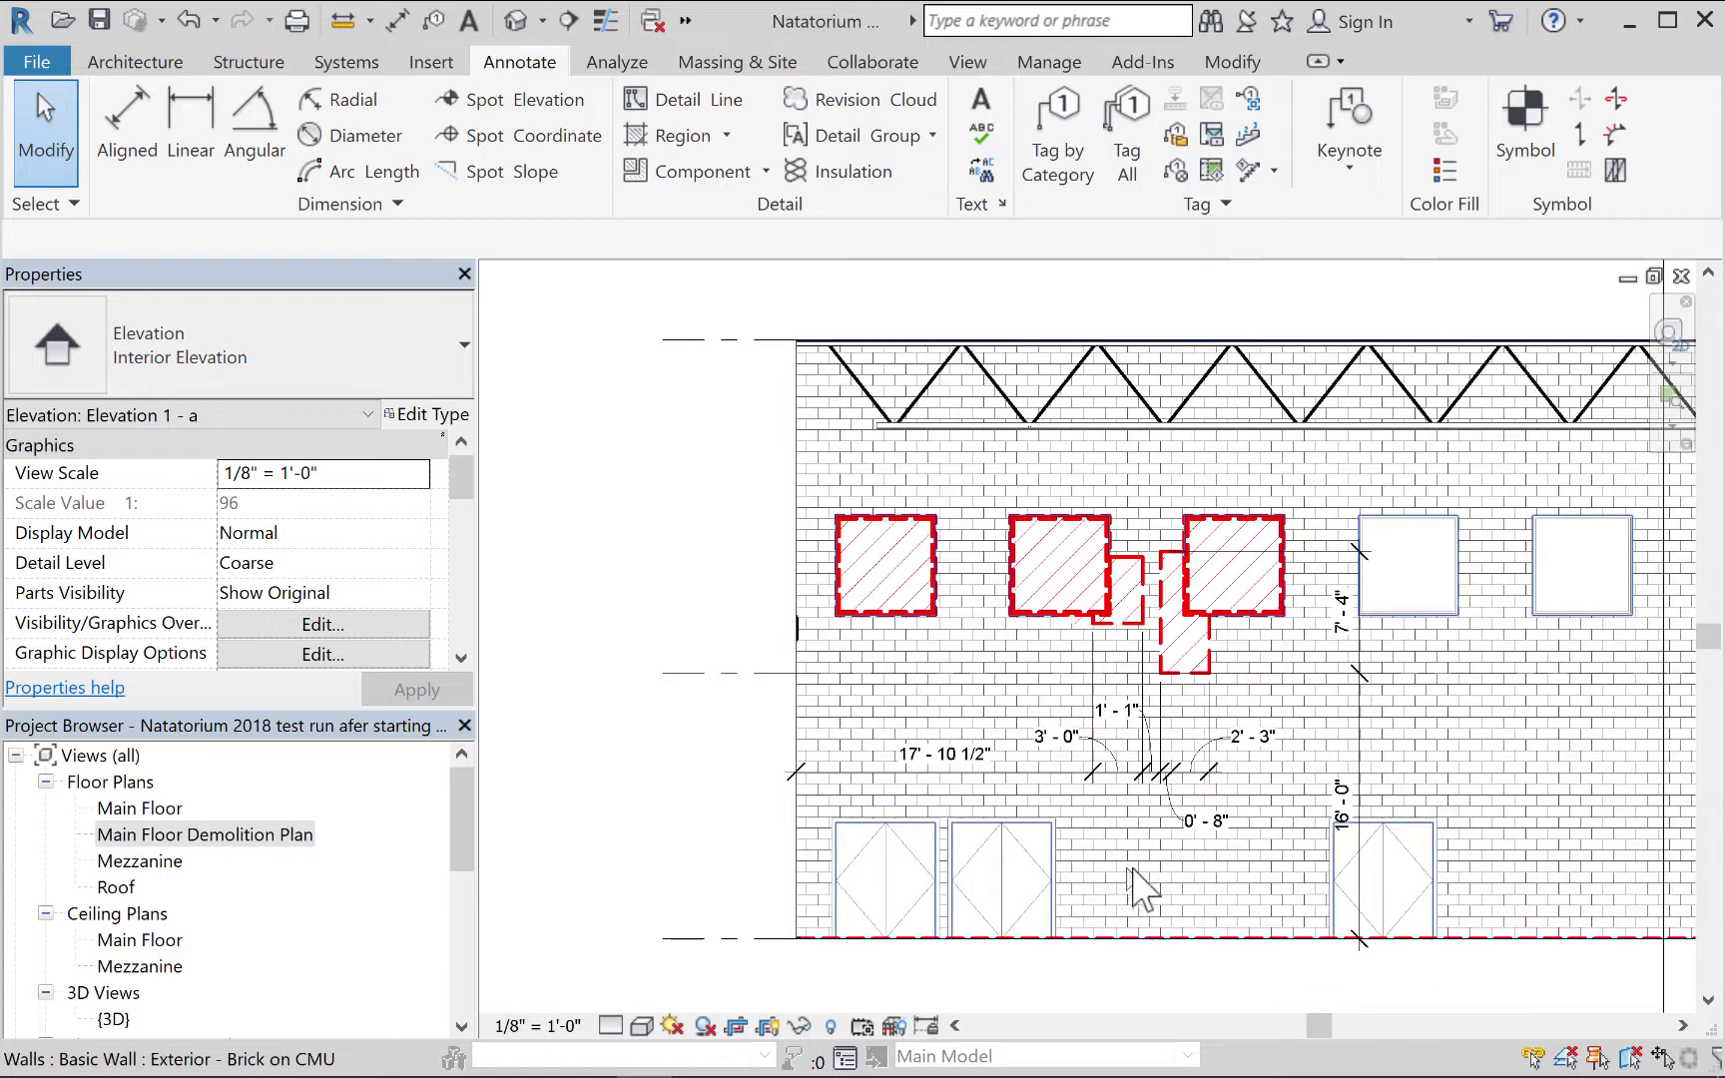
pyautogui.moveTo(1163, 878); pyautogui.dragTo(753, 898, button='middle')
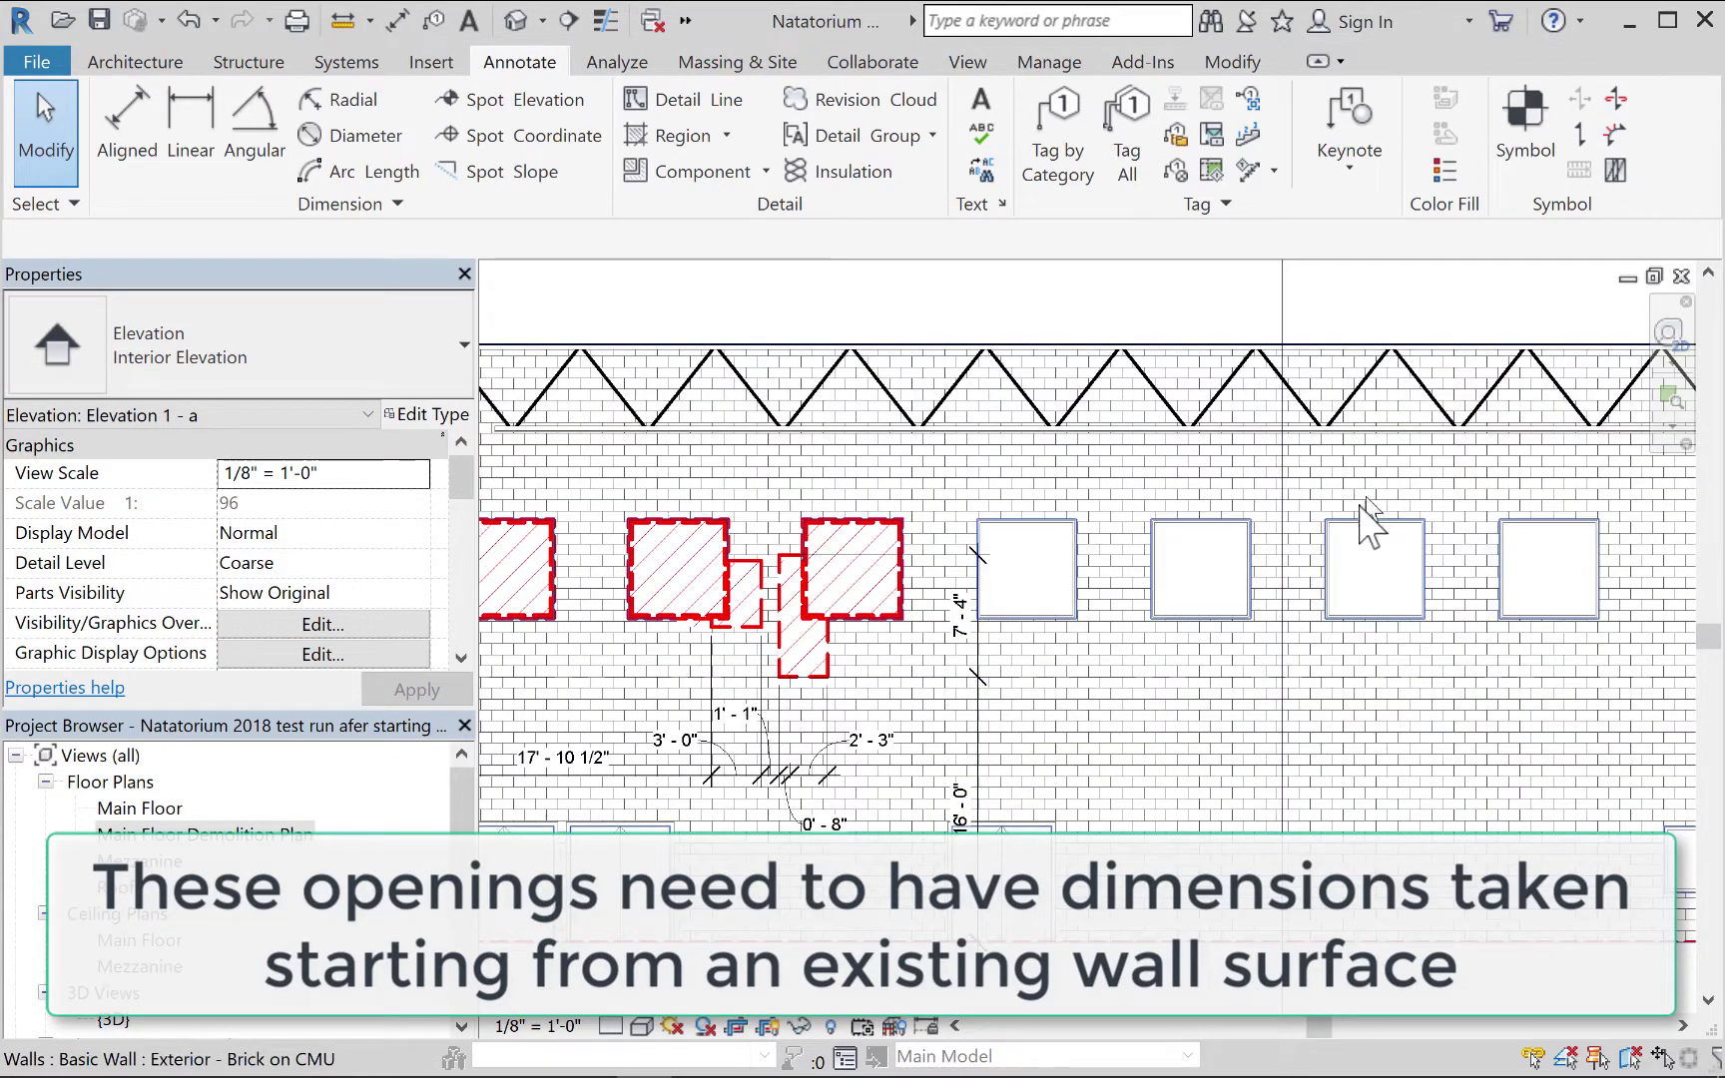
pyautogui.scroll(-2, 1279, 597)
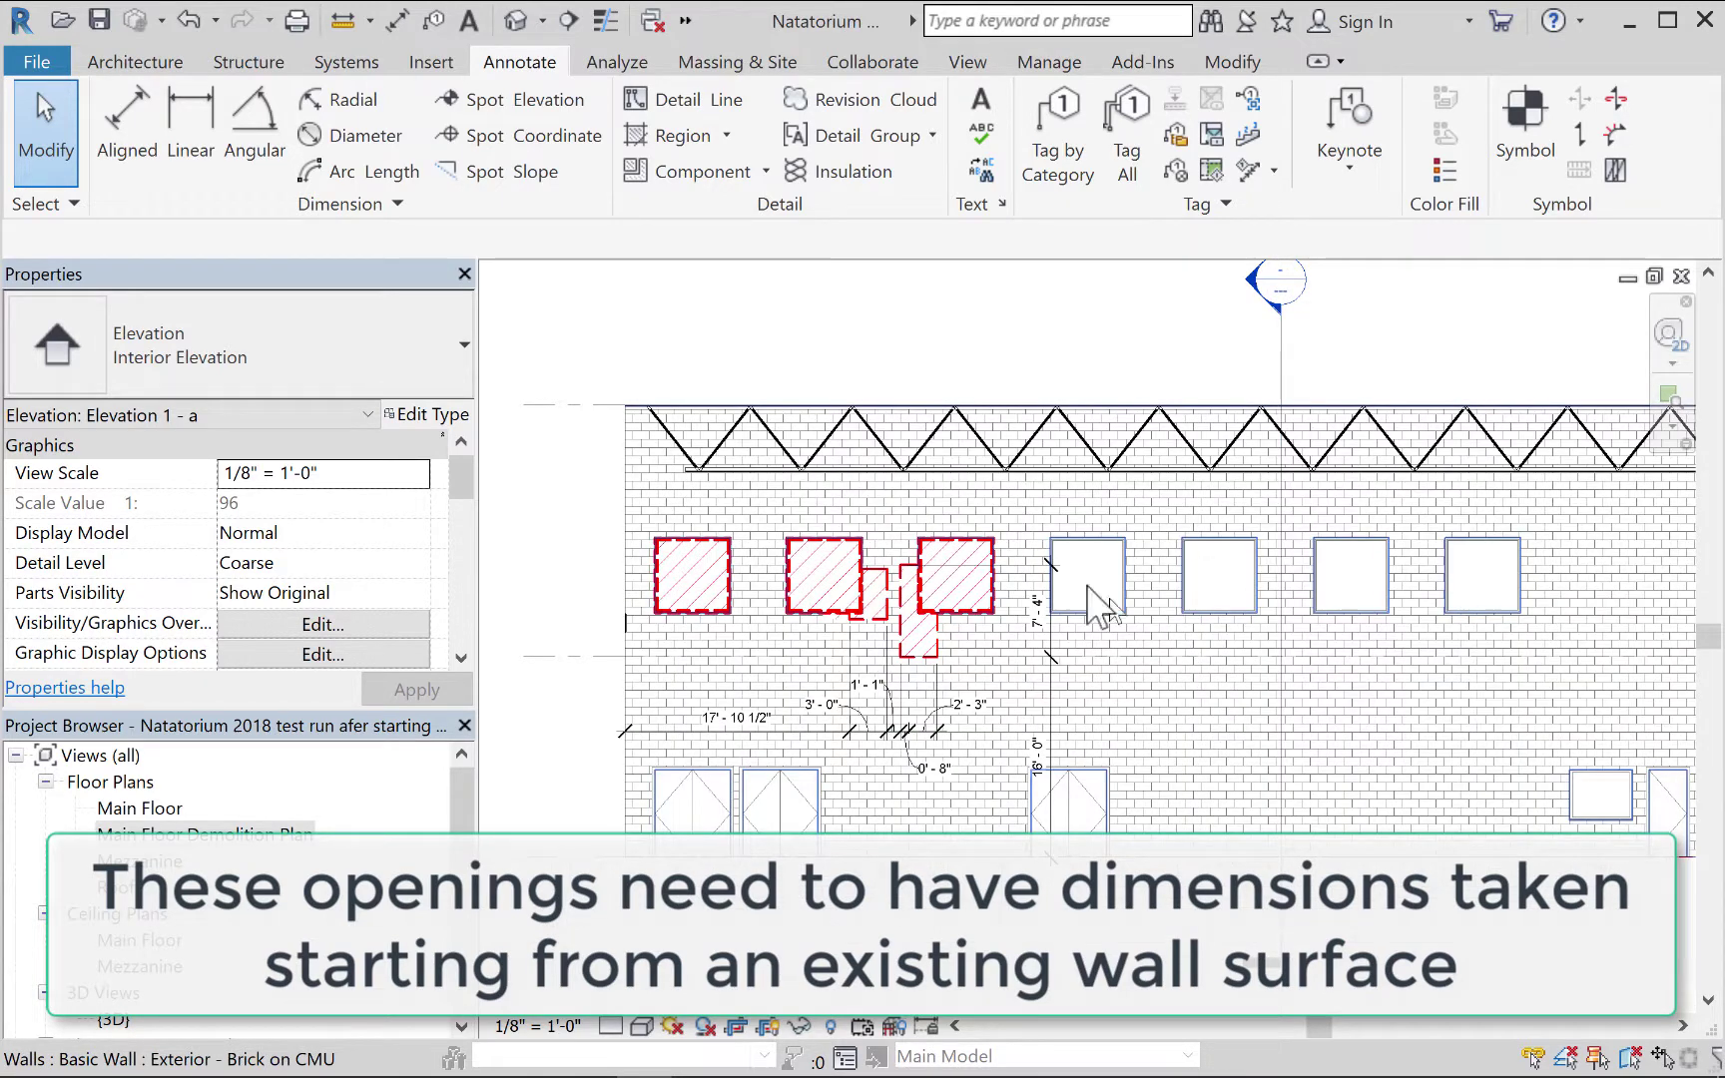
pyautogui.click(981, 100)
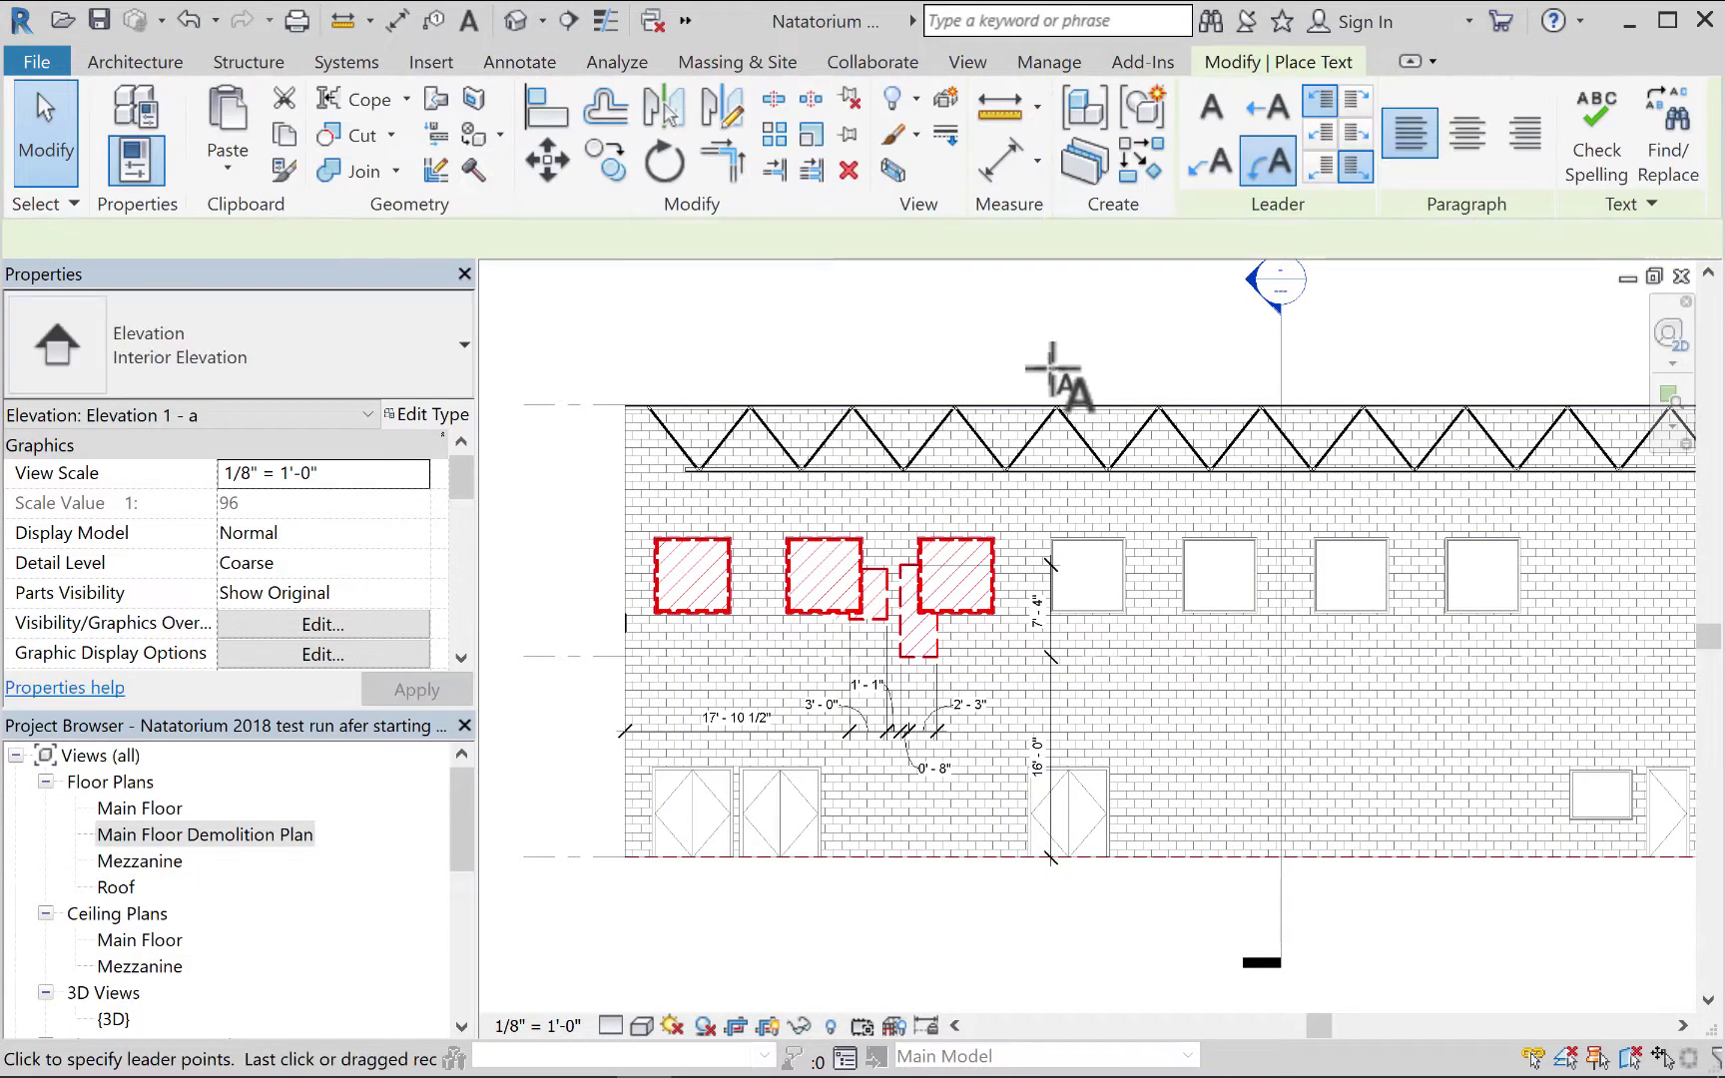
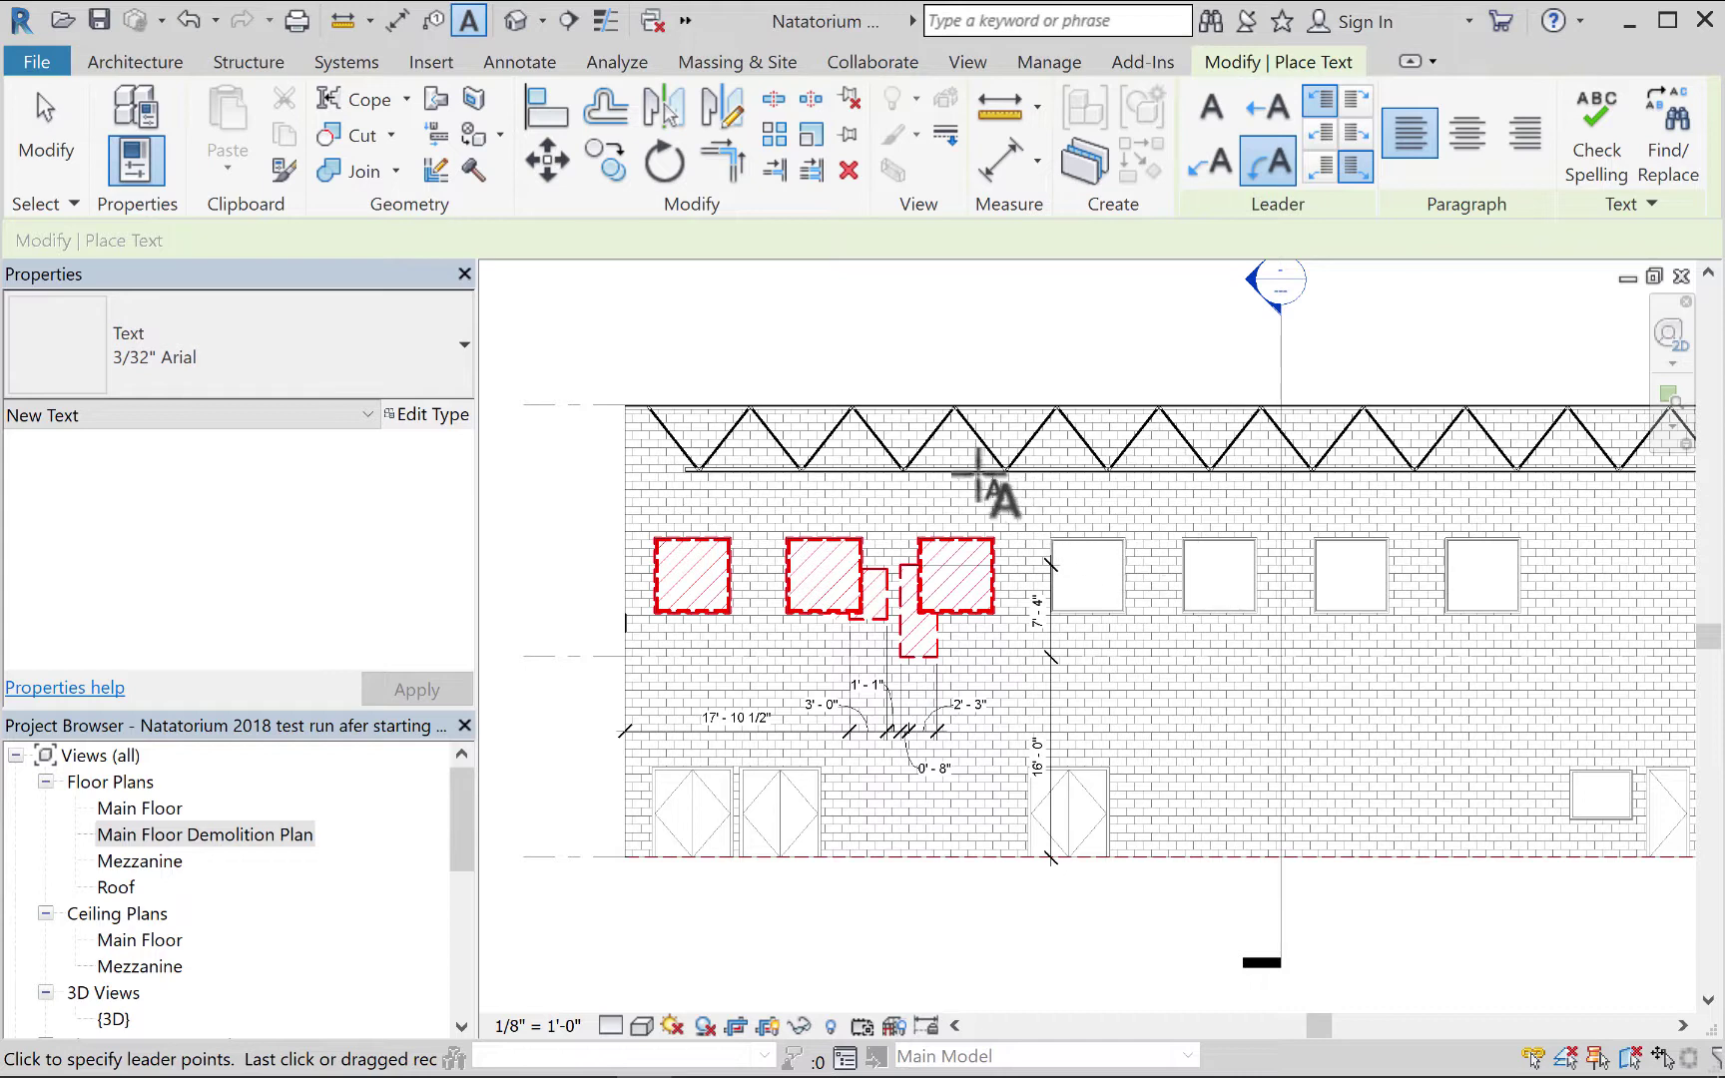
pyautogui.click(44, 130)
# Hide the building section marker crossing the gym elevation in this view.
pyautogui.click(1279, 356)
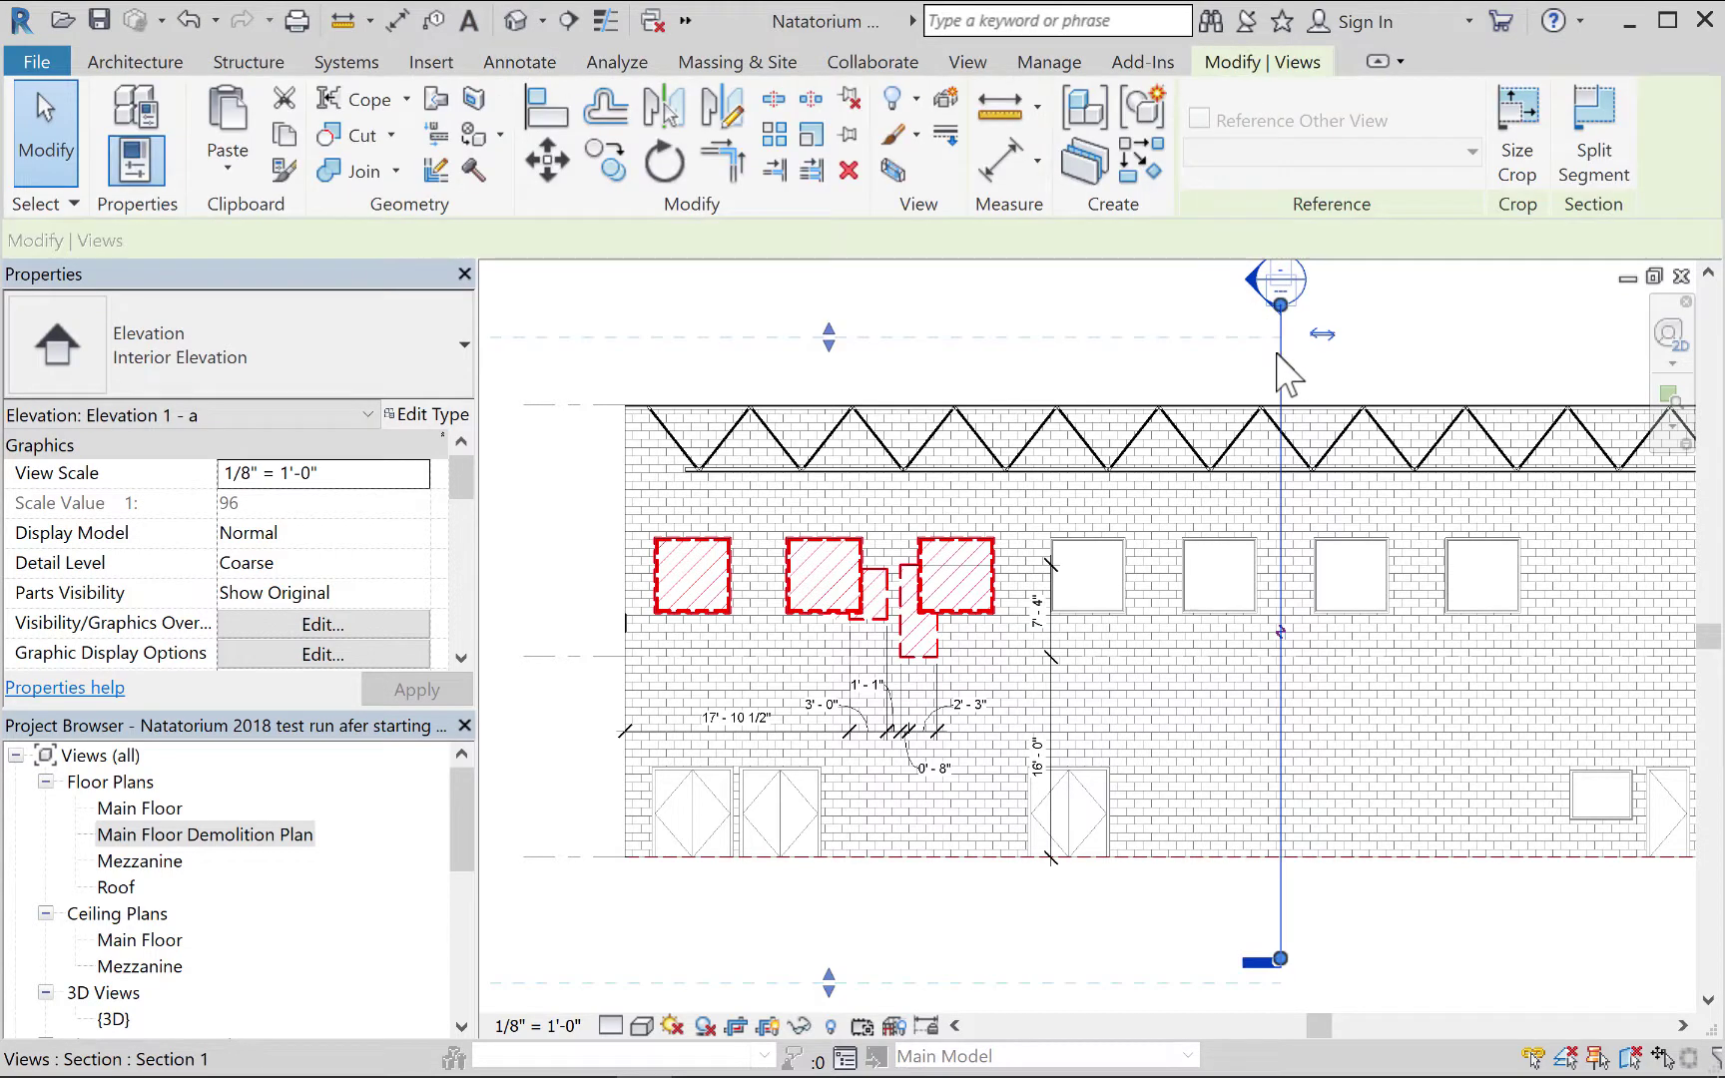
pyautogui.rightClick(1279, 361)
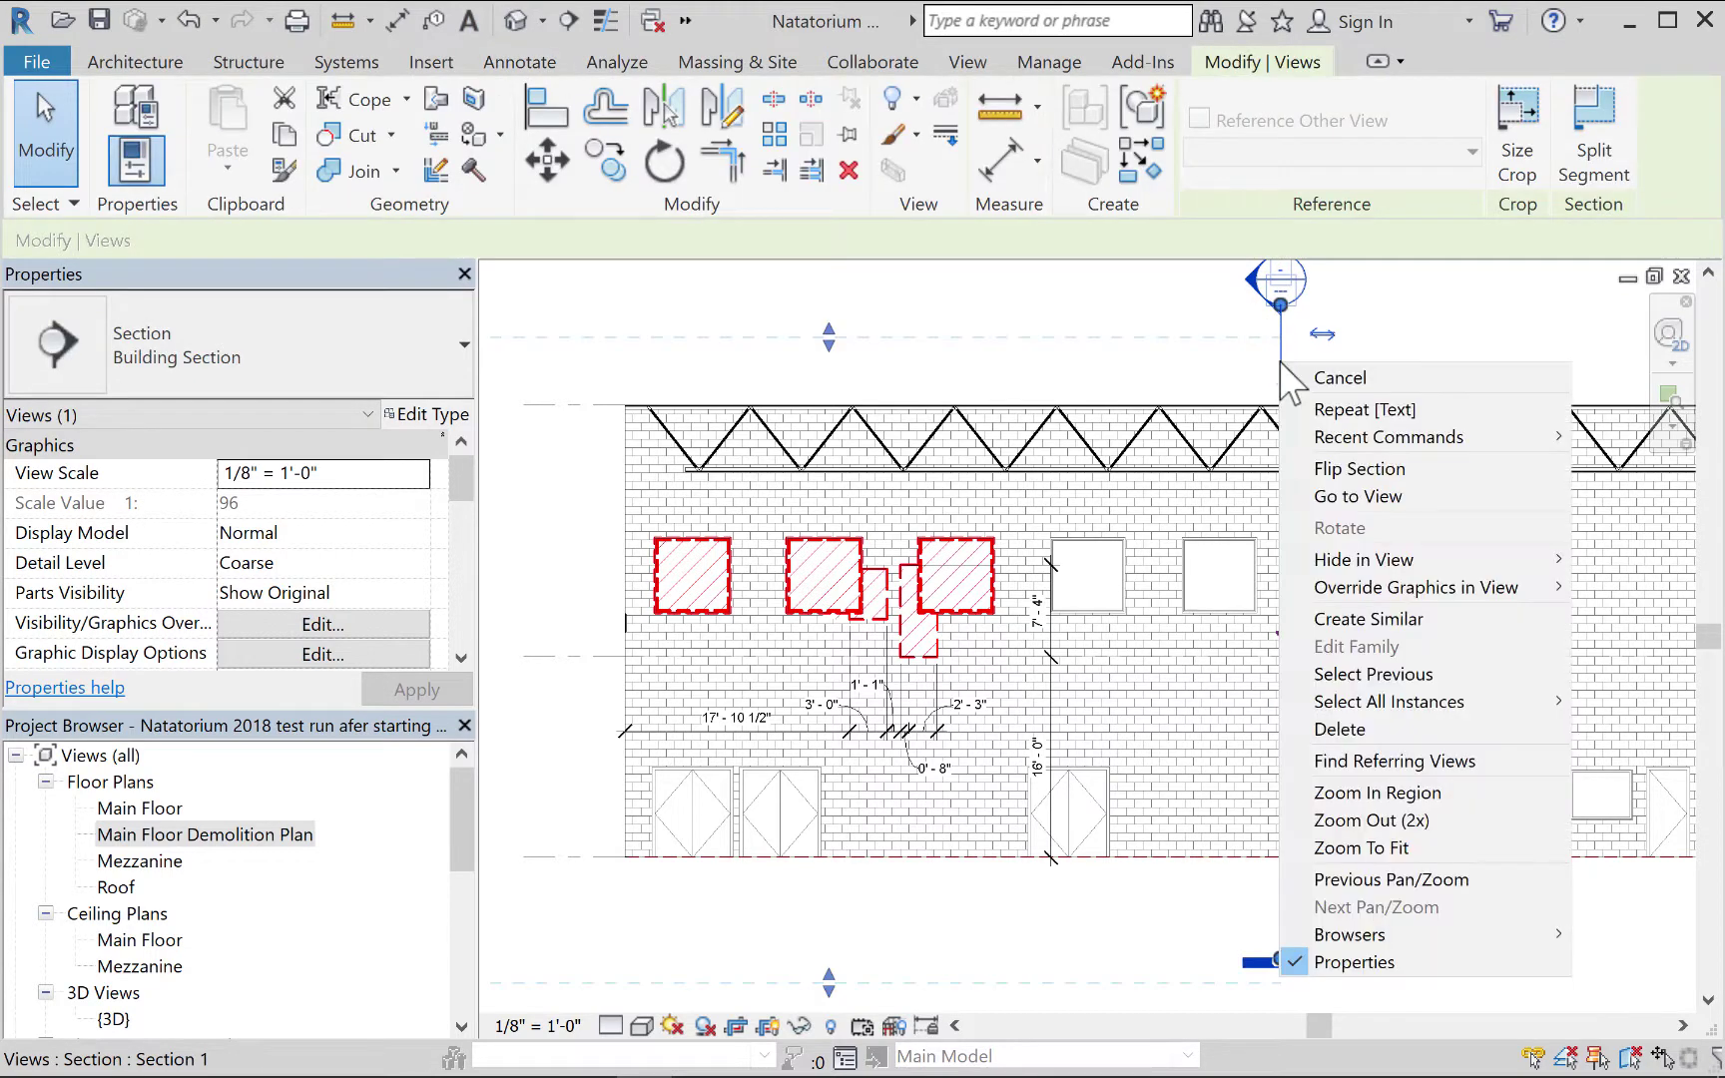
pyautogui.moveTo(1447, 552)
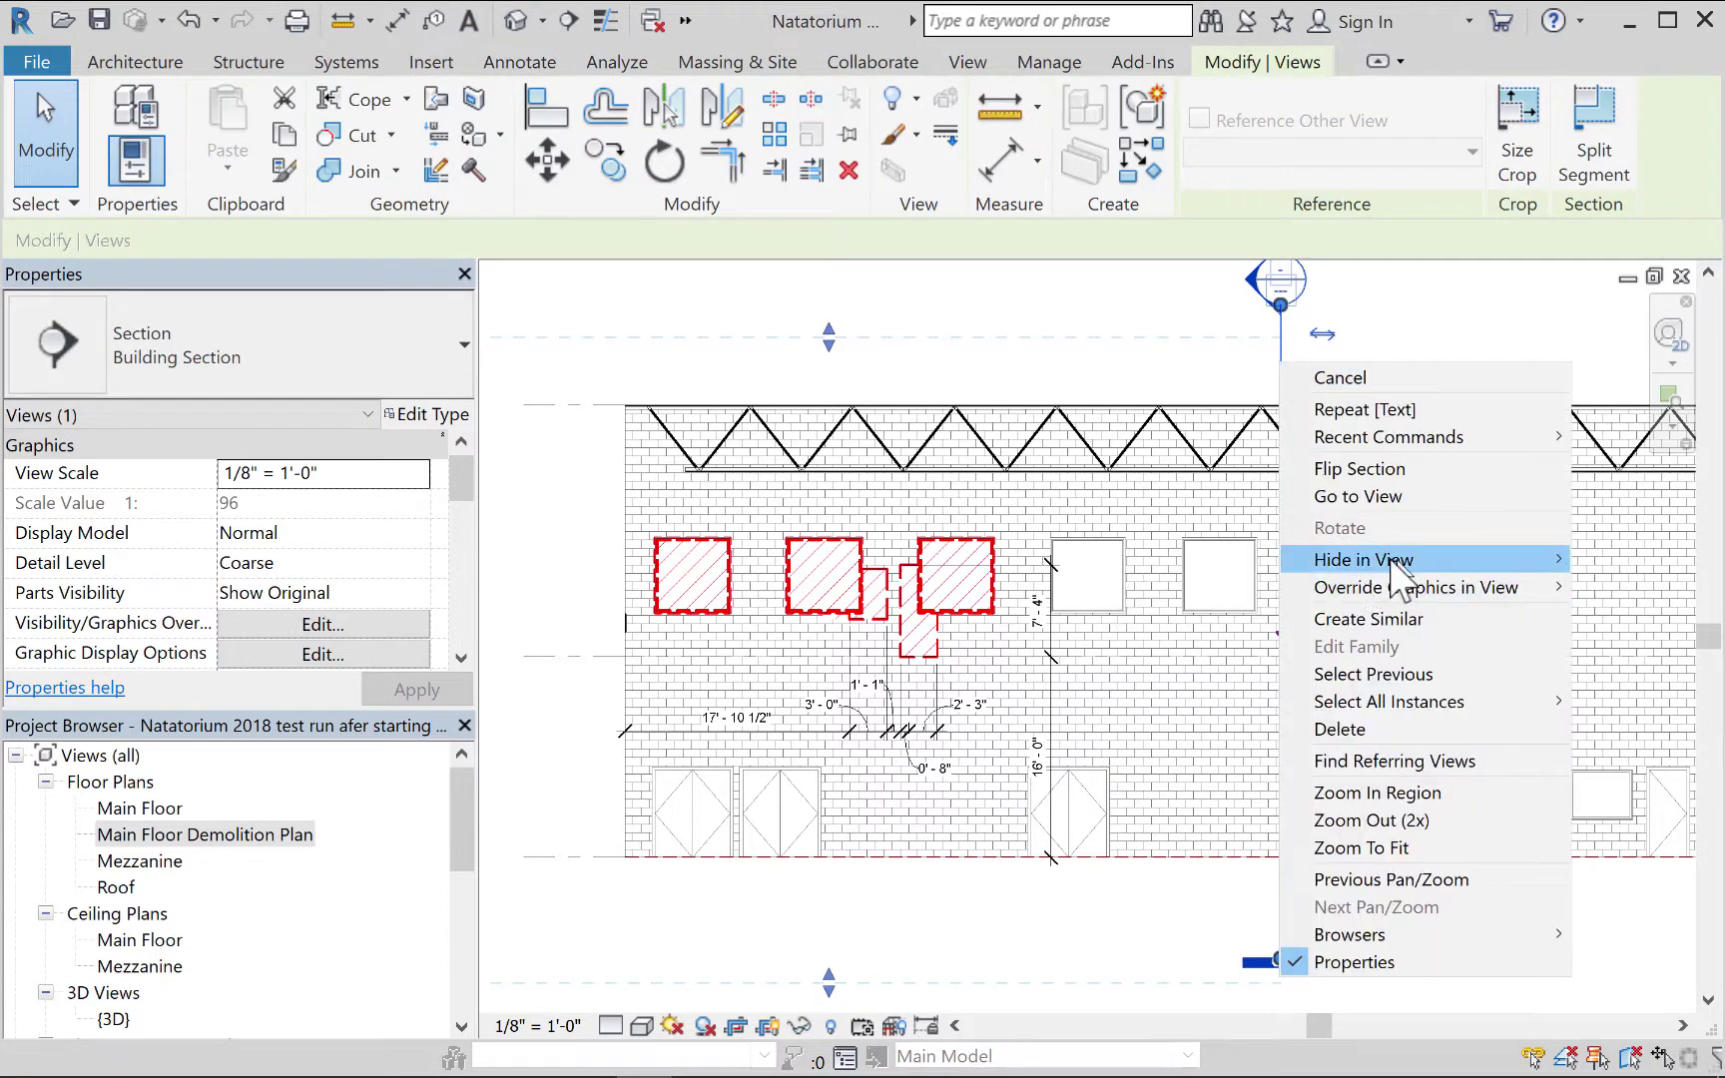
pyautogui.click(1211, 591)
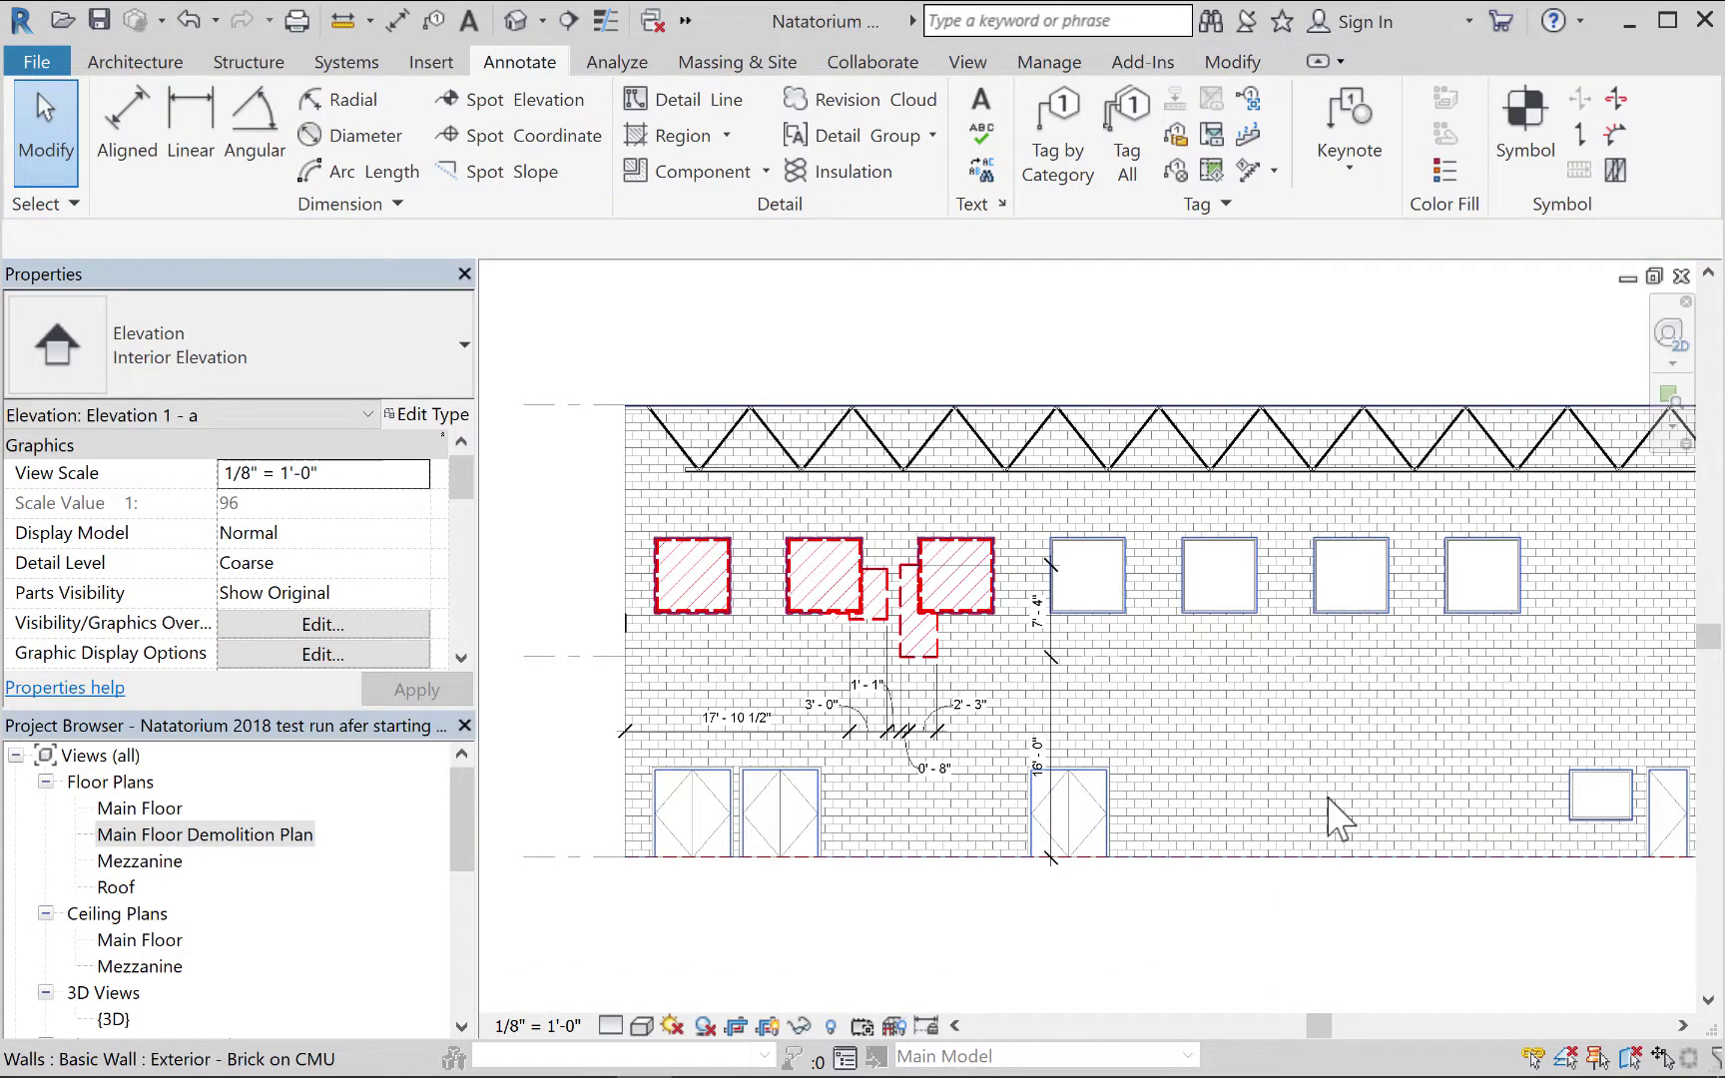
pyautogui.scroll(-2, 1338, 819)
pyautogui.scroll(-2, 1367, 747)
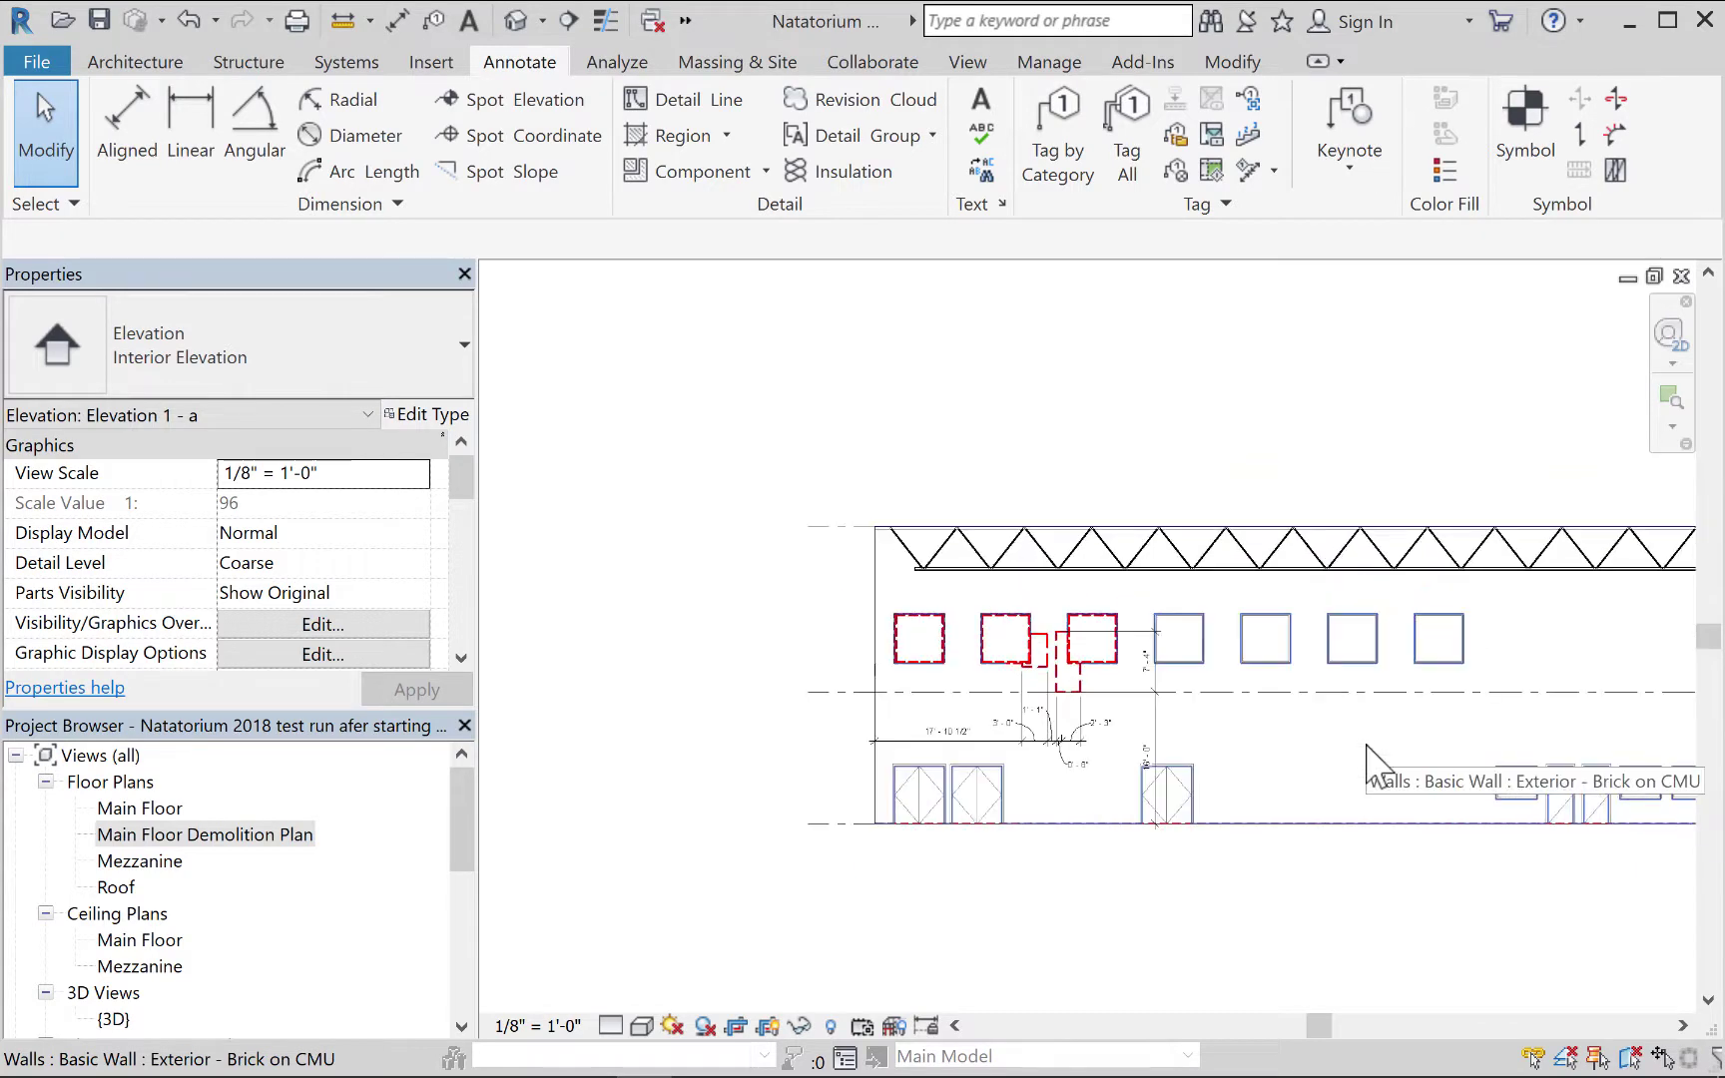
pyautogui.moveTo(1333, 734); pyautogui.dragTo(1219, 789, button='middle')
pyautogui.scroll(-1, 1223, 784)
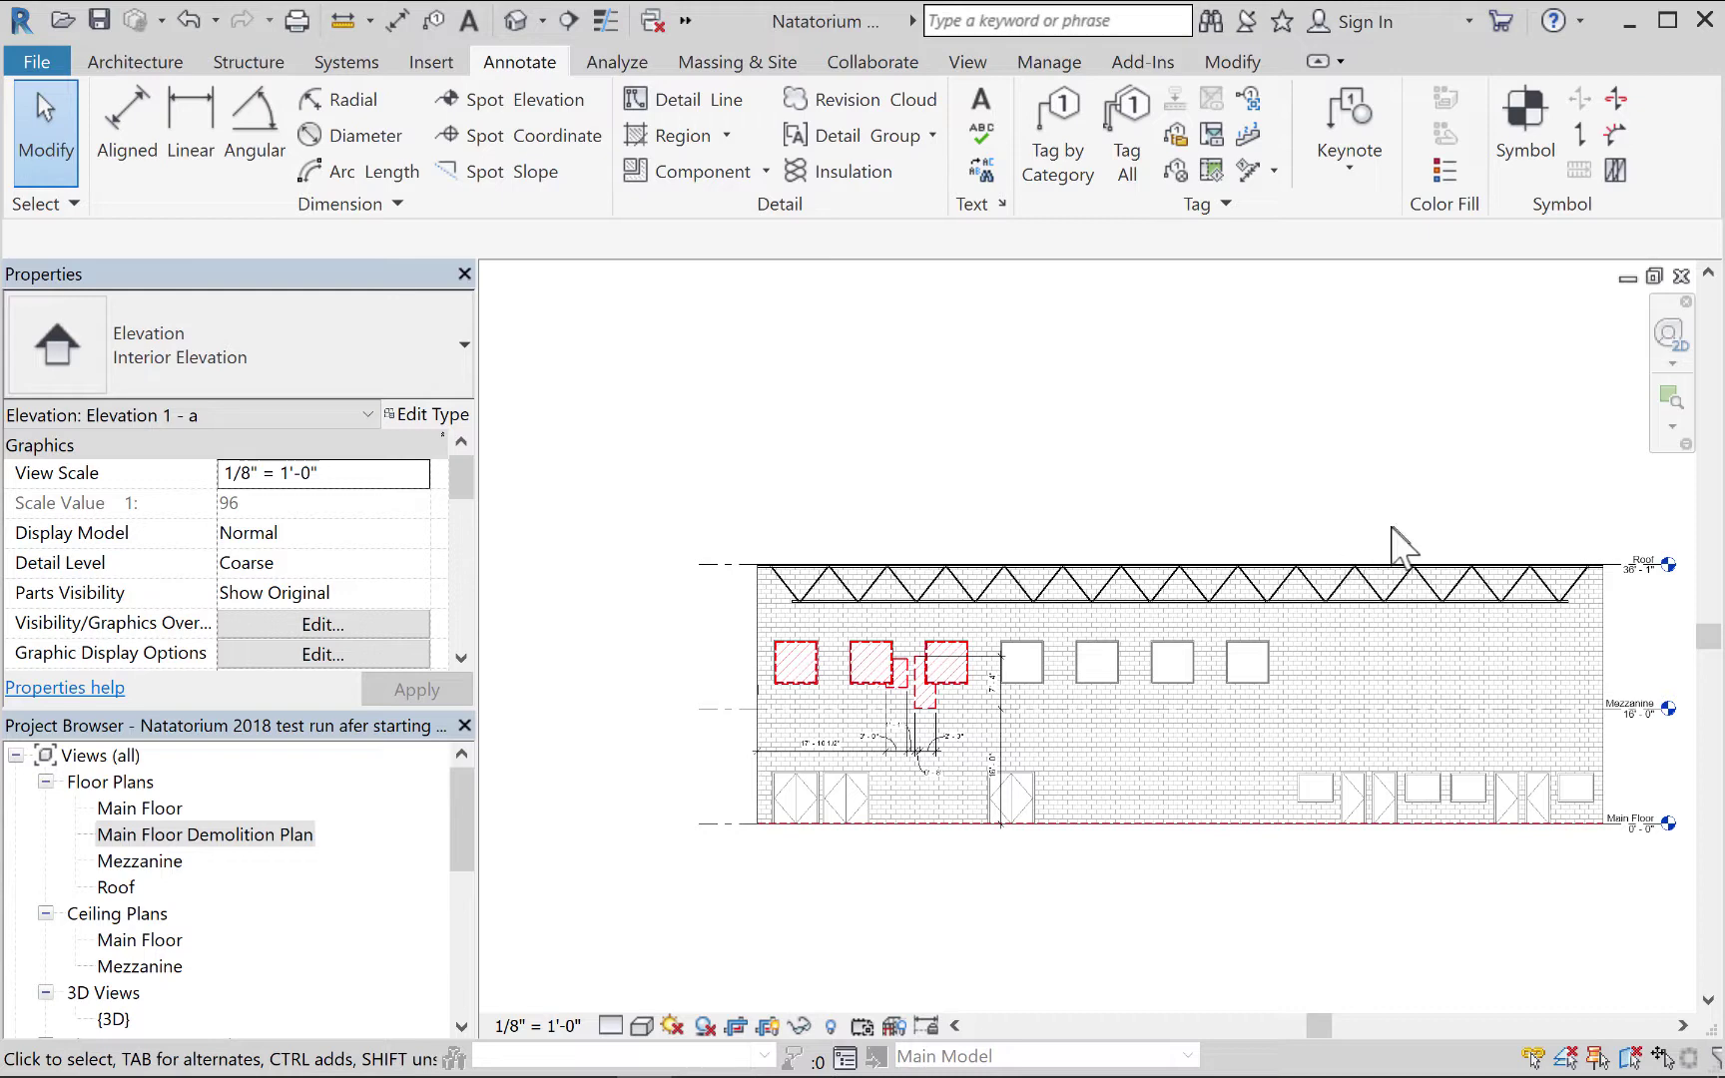
pyautogui.moveTo(1232, 663); pyautogui.dragTo(1196, 654, button='middle')
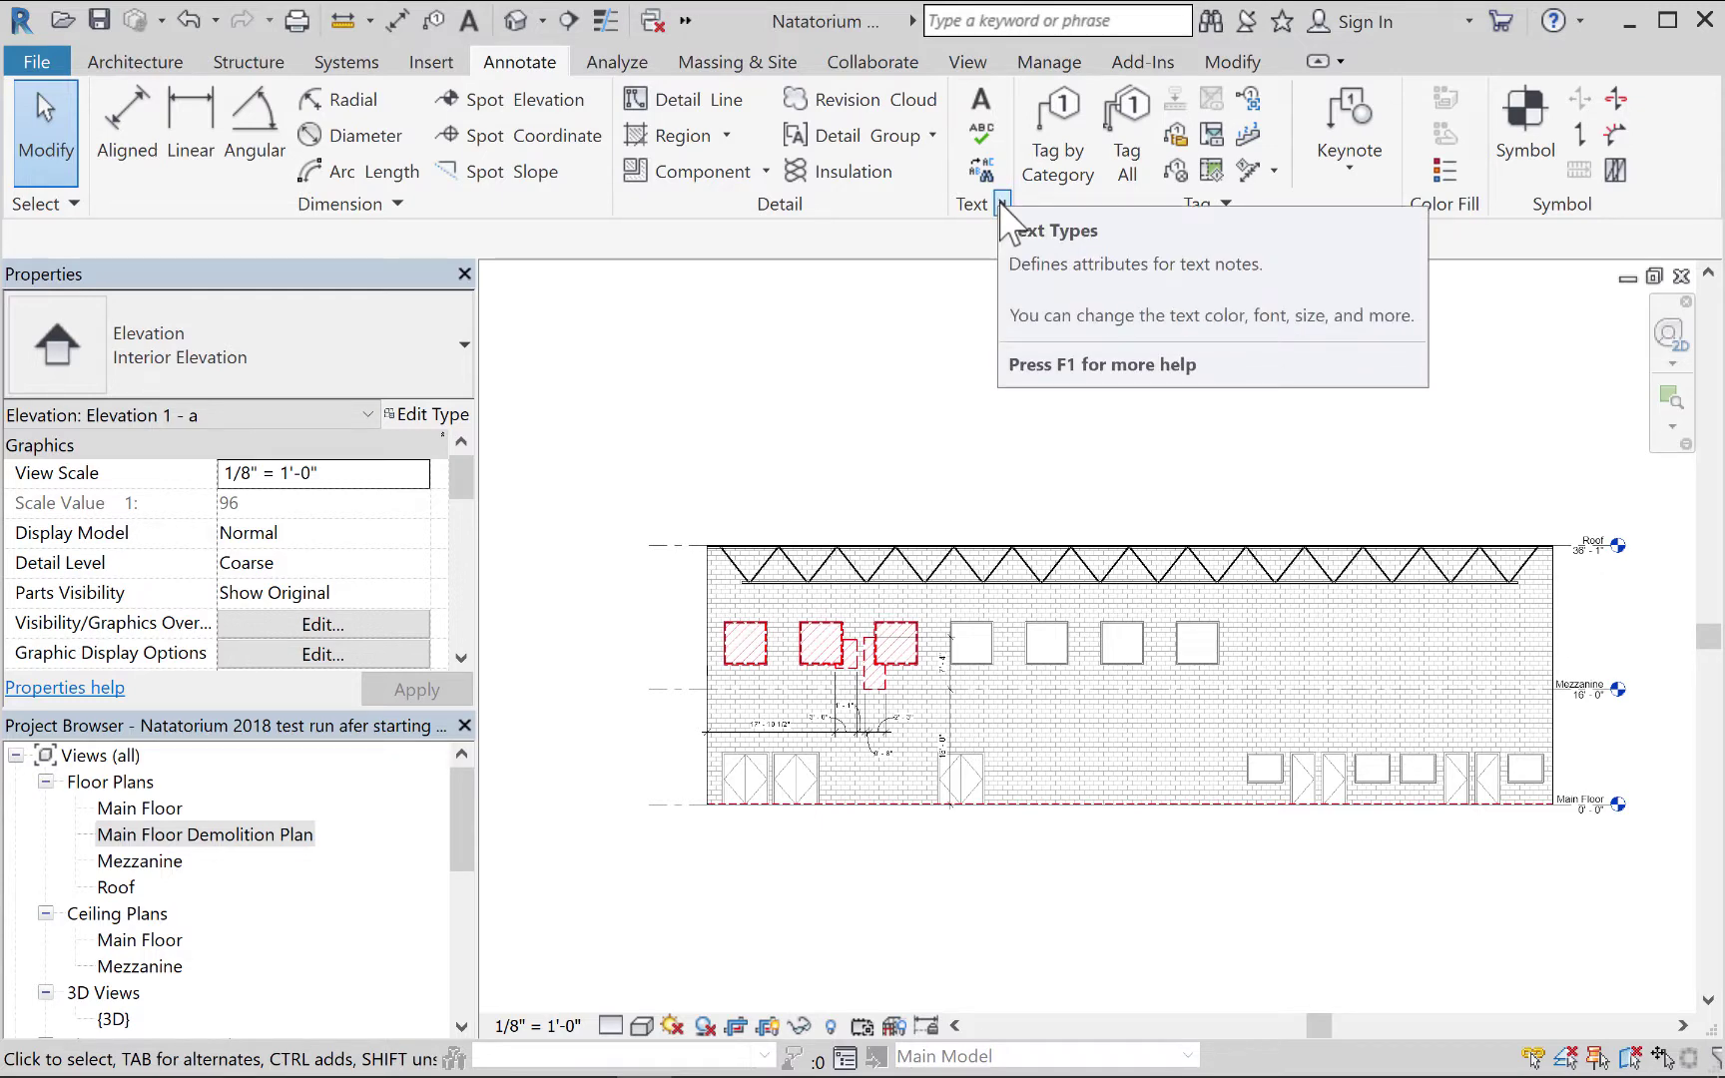
# Create a drafting view named "Demolition: Annotated Photo" at a scale of 1/8" = 1'-0".
pyautogui.click(965, 63)
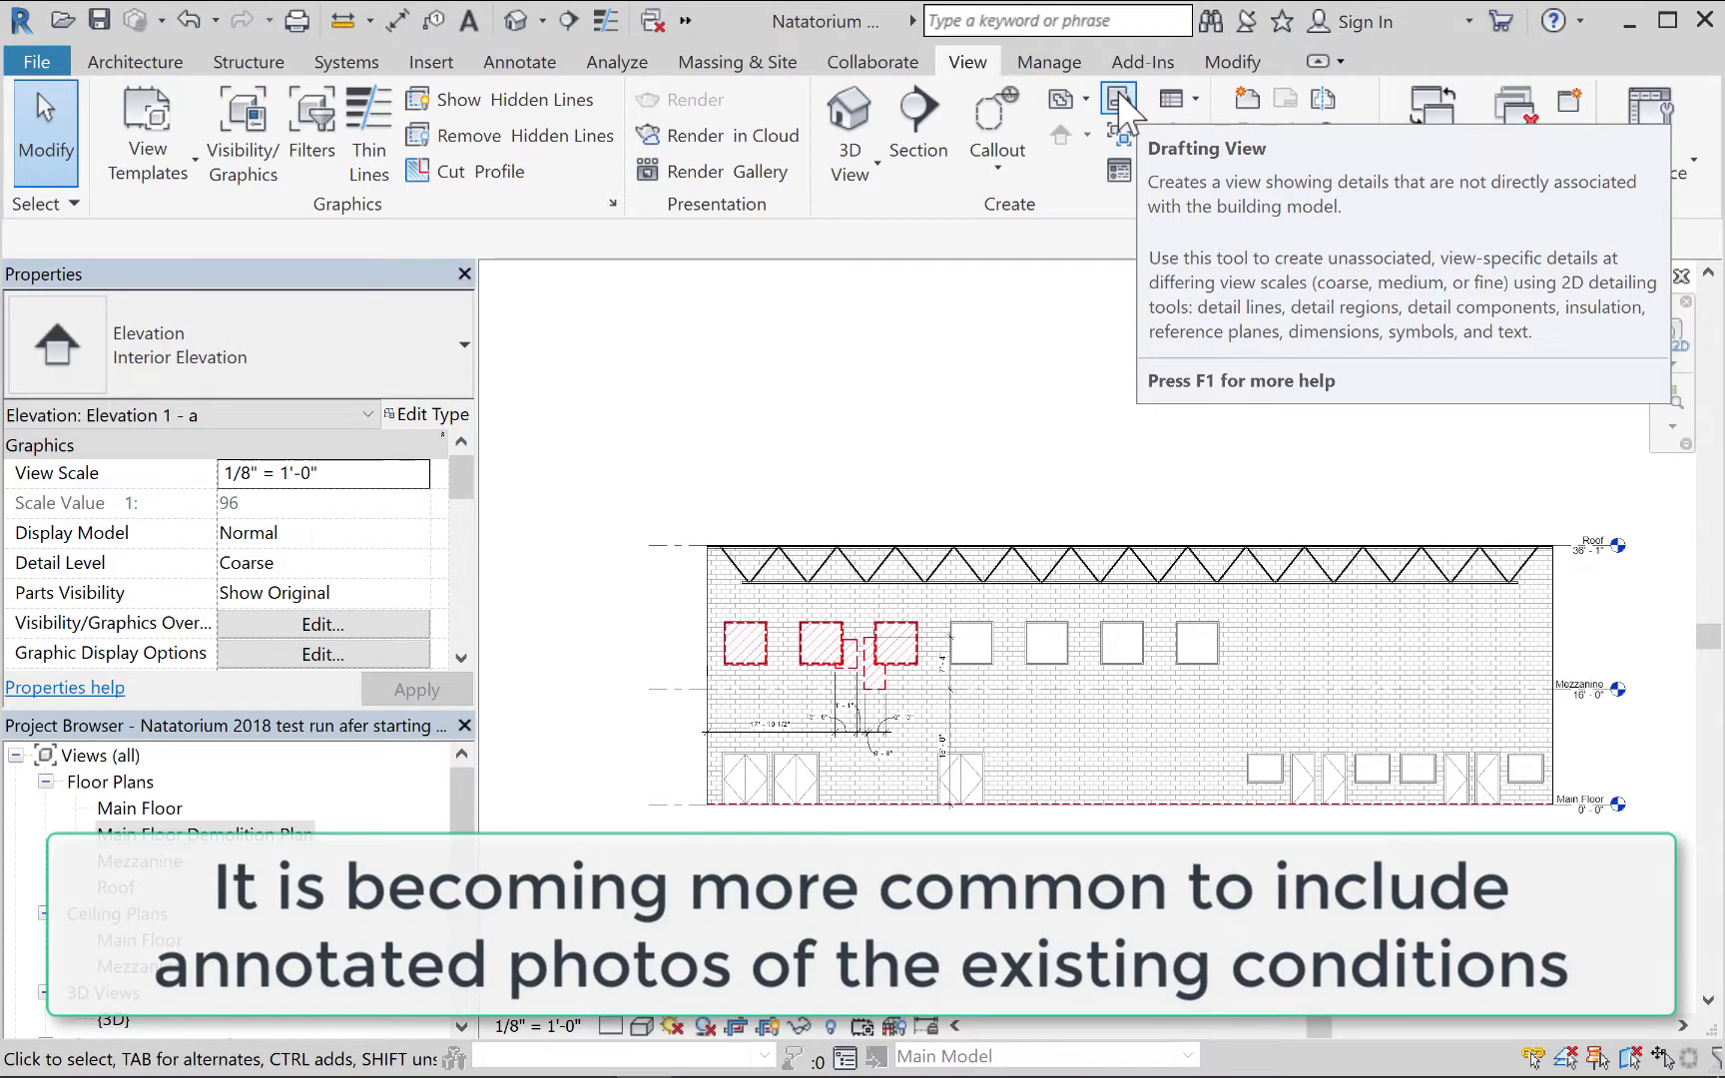
pyautogui.click(1119, 99)
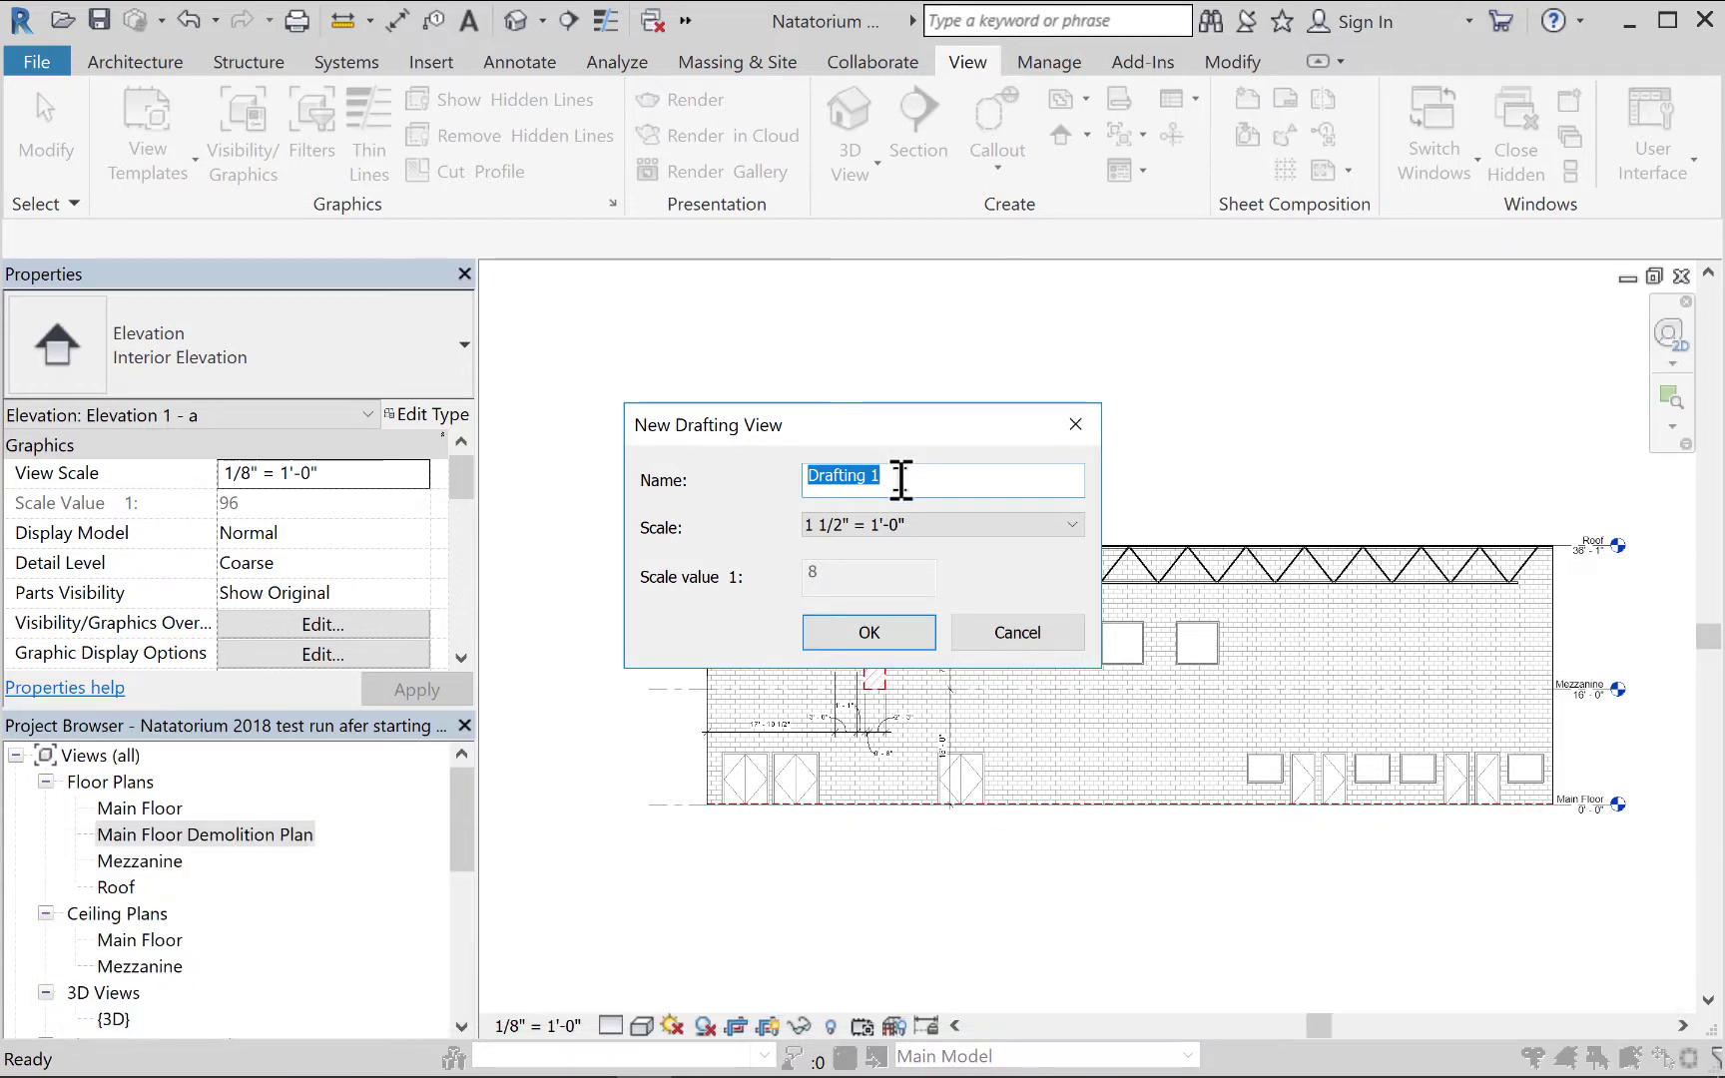
pyautogui.write('Demolition:')
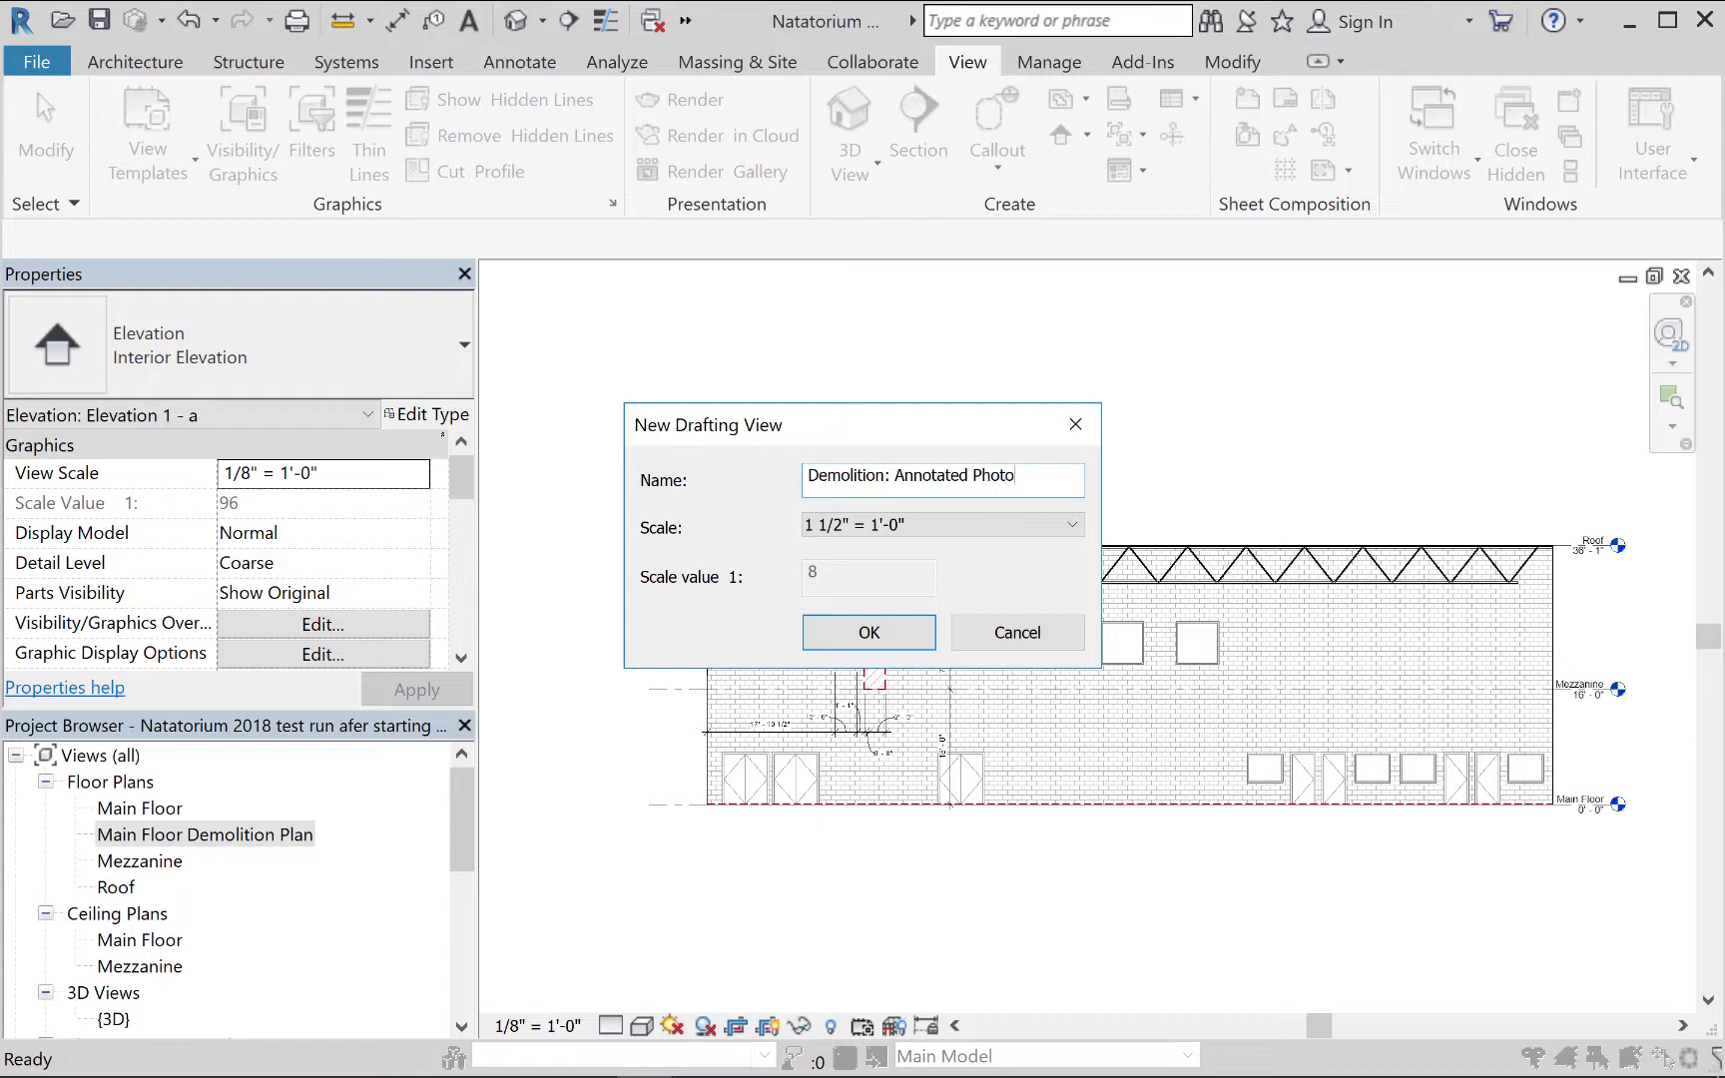
pyautogui.click(929, 521)
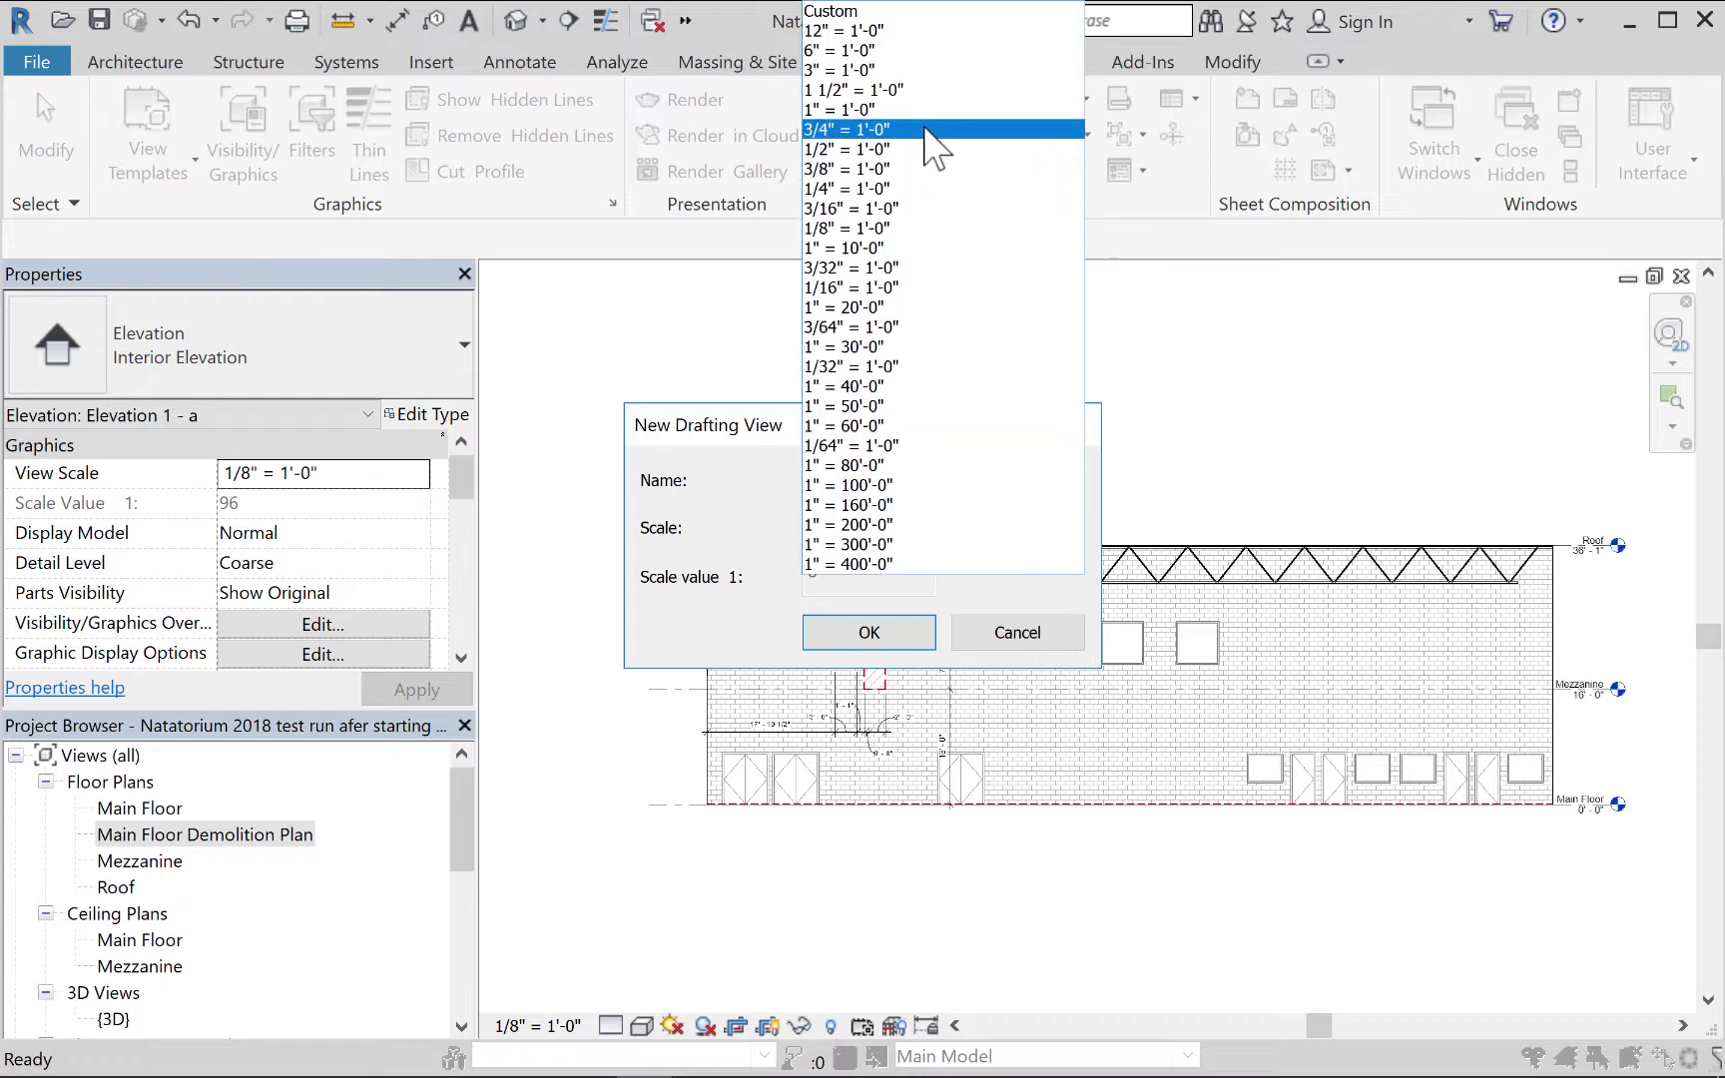
pyautogui.click(882, 224)
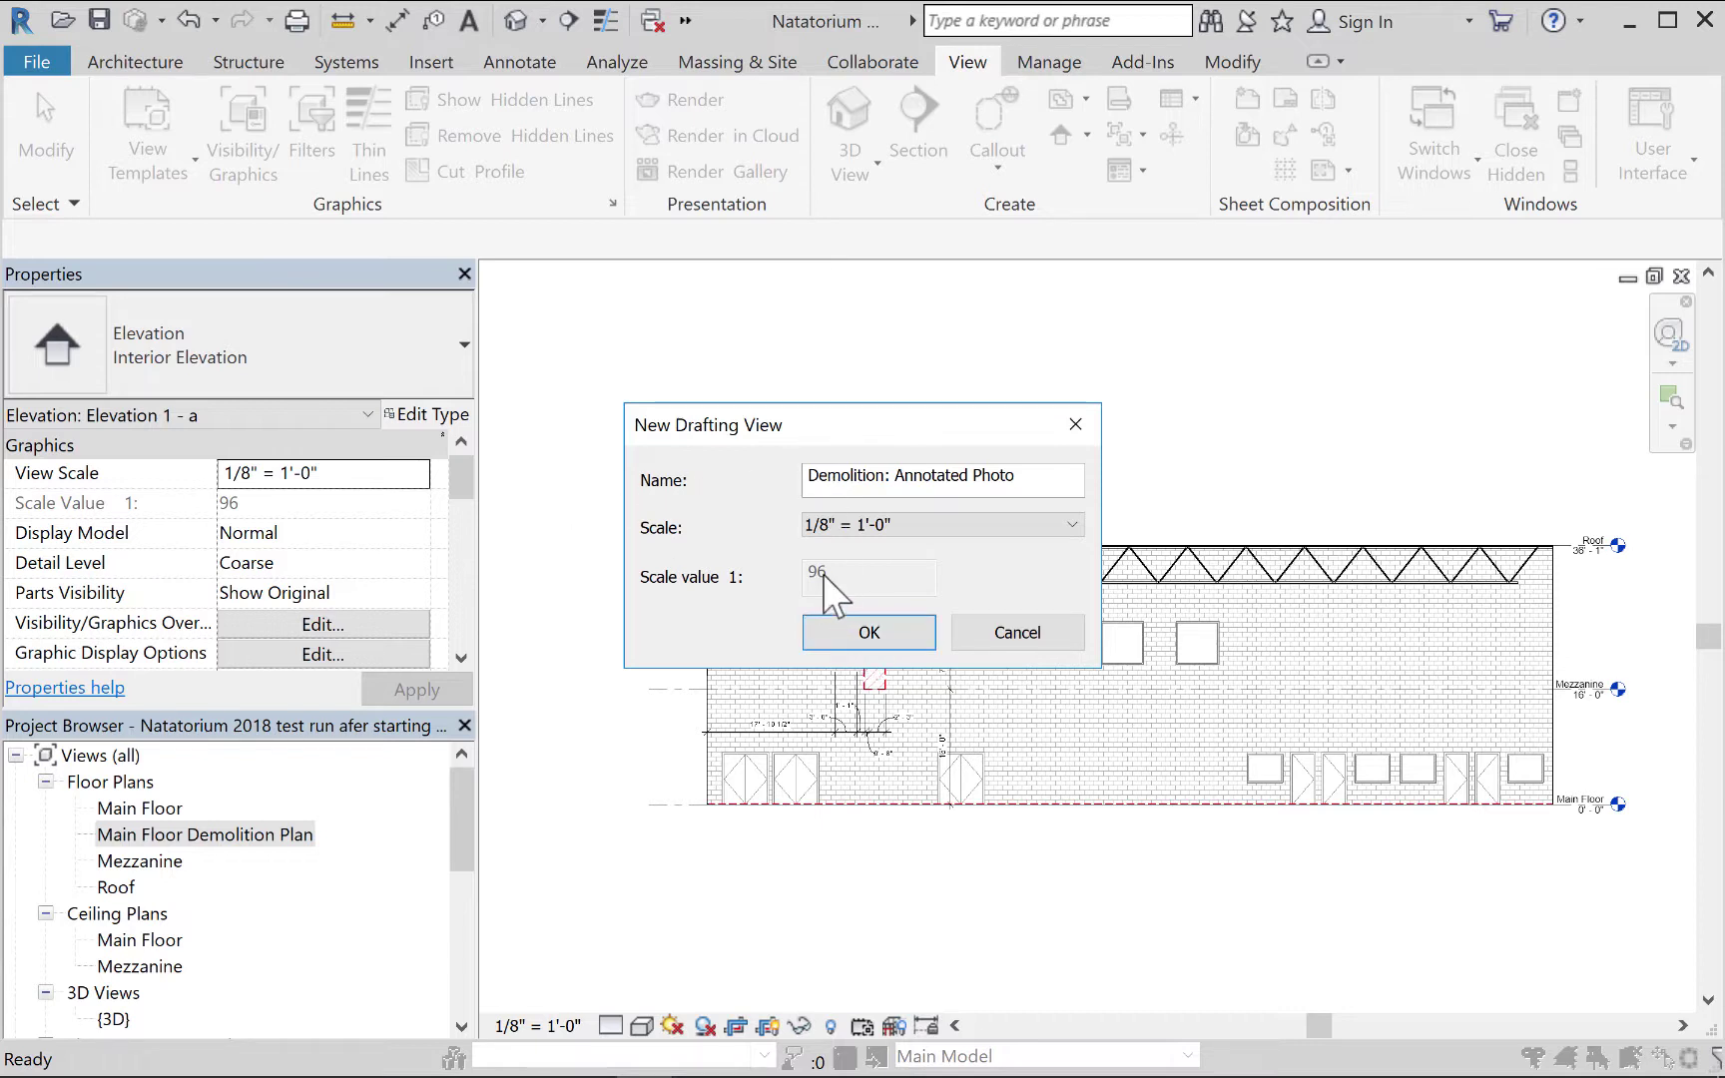
pyautogui.click(846, 639)
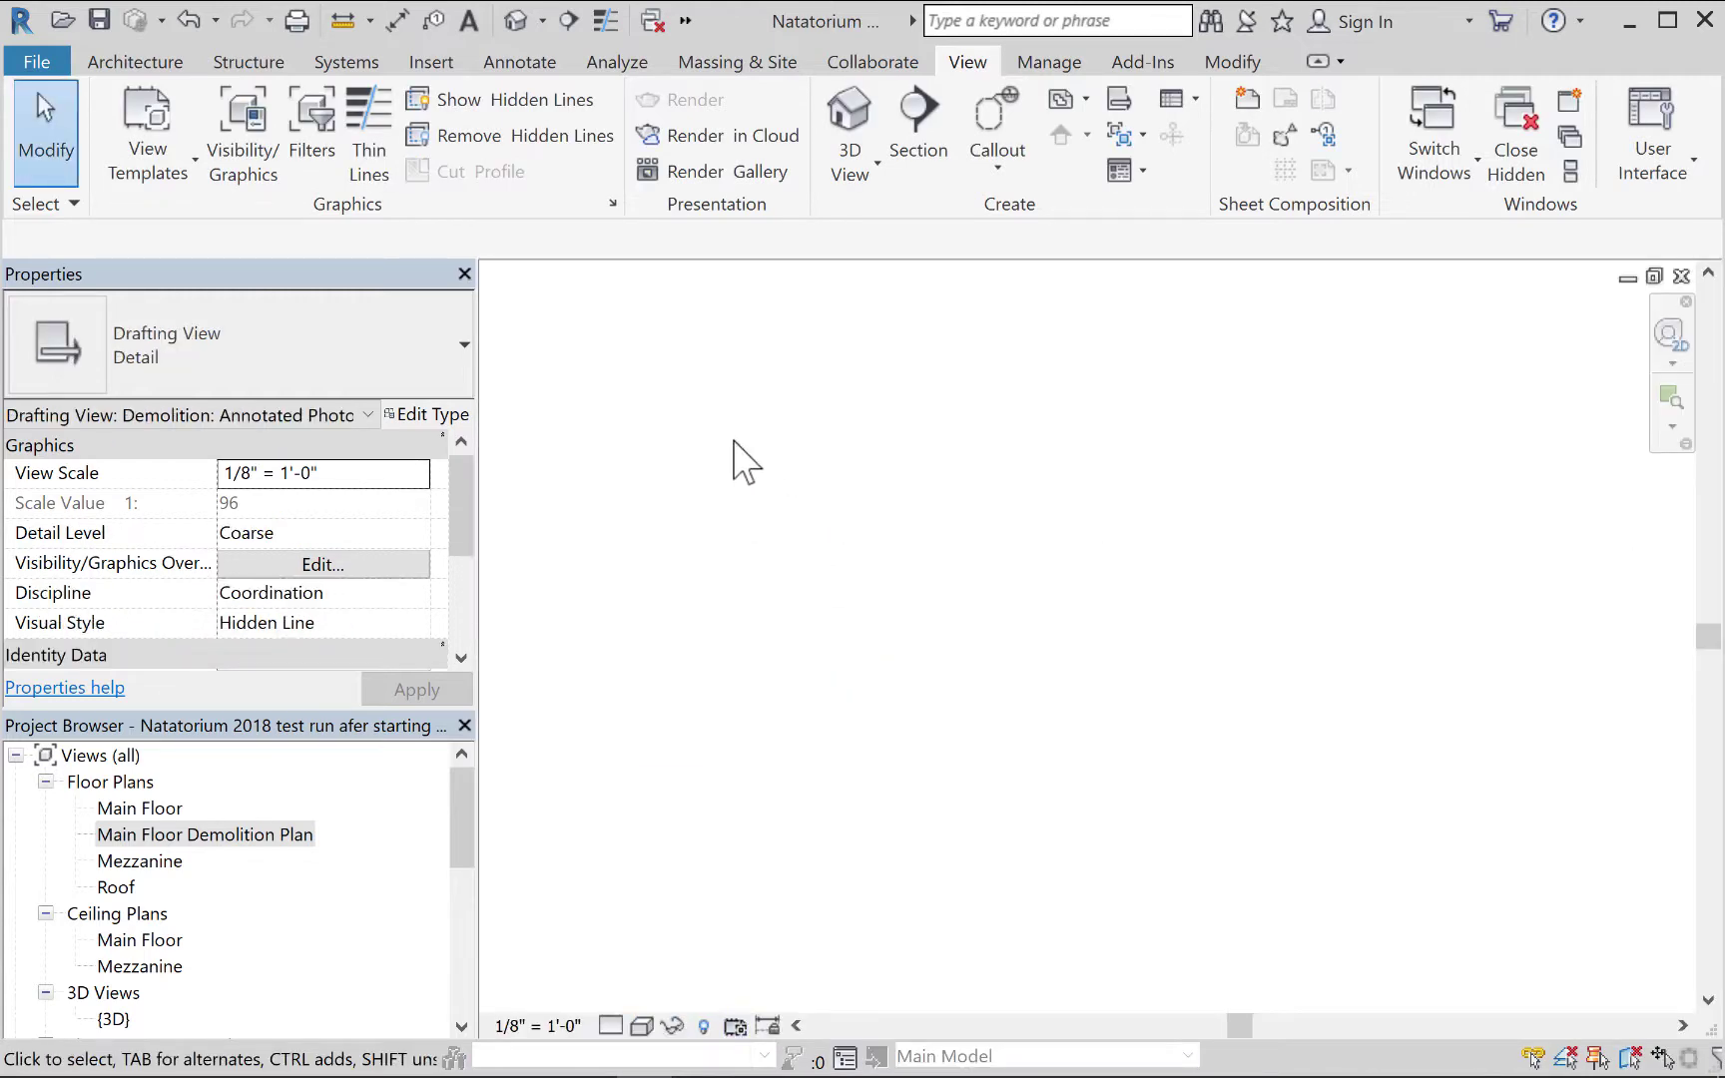
# Import the image 2018-08-31 14.58.36.jpg from the course's Background > Post center photos folder.
pyautogui.click(447, 64)
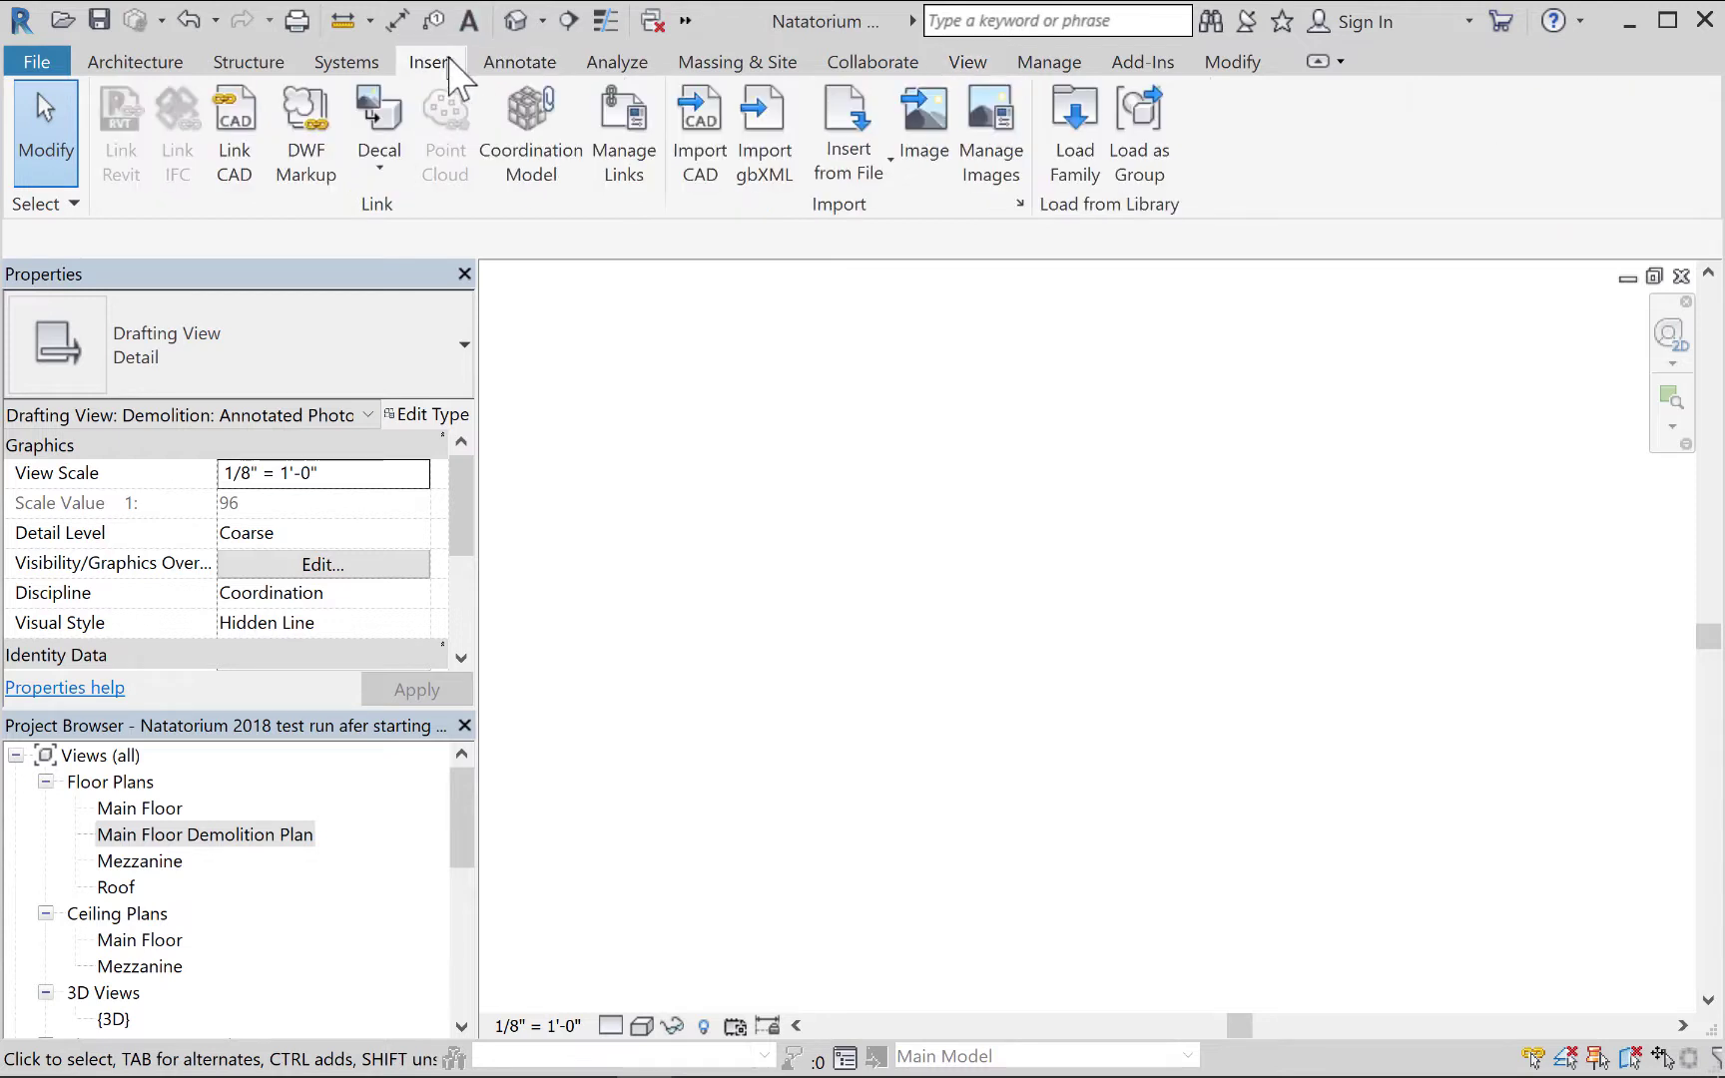
pyautogui.click(925, 126)
pyautogui.click(895, 375)
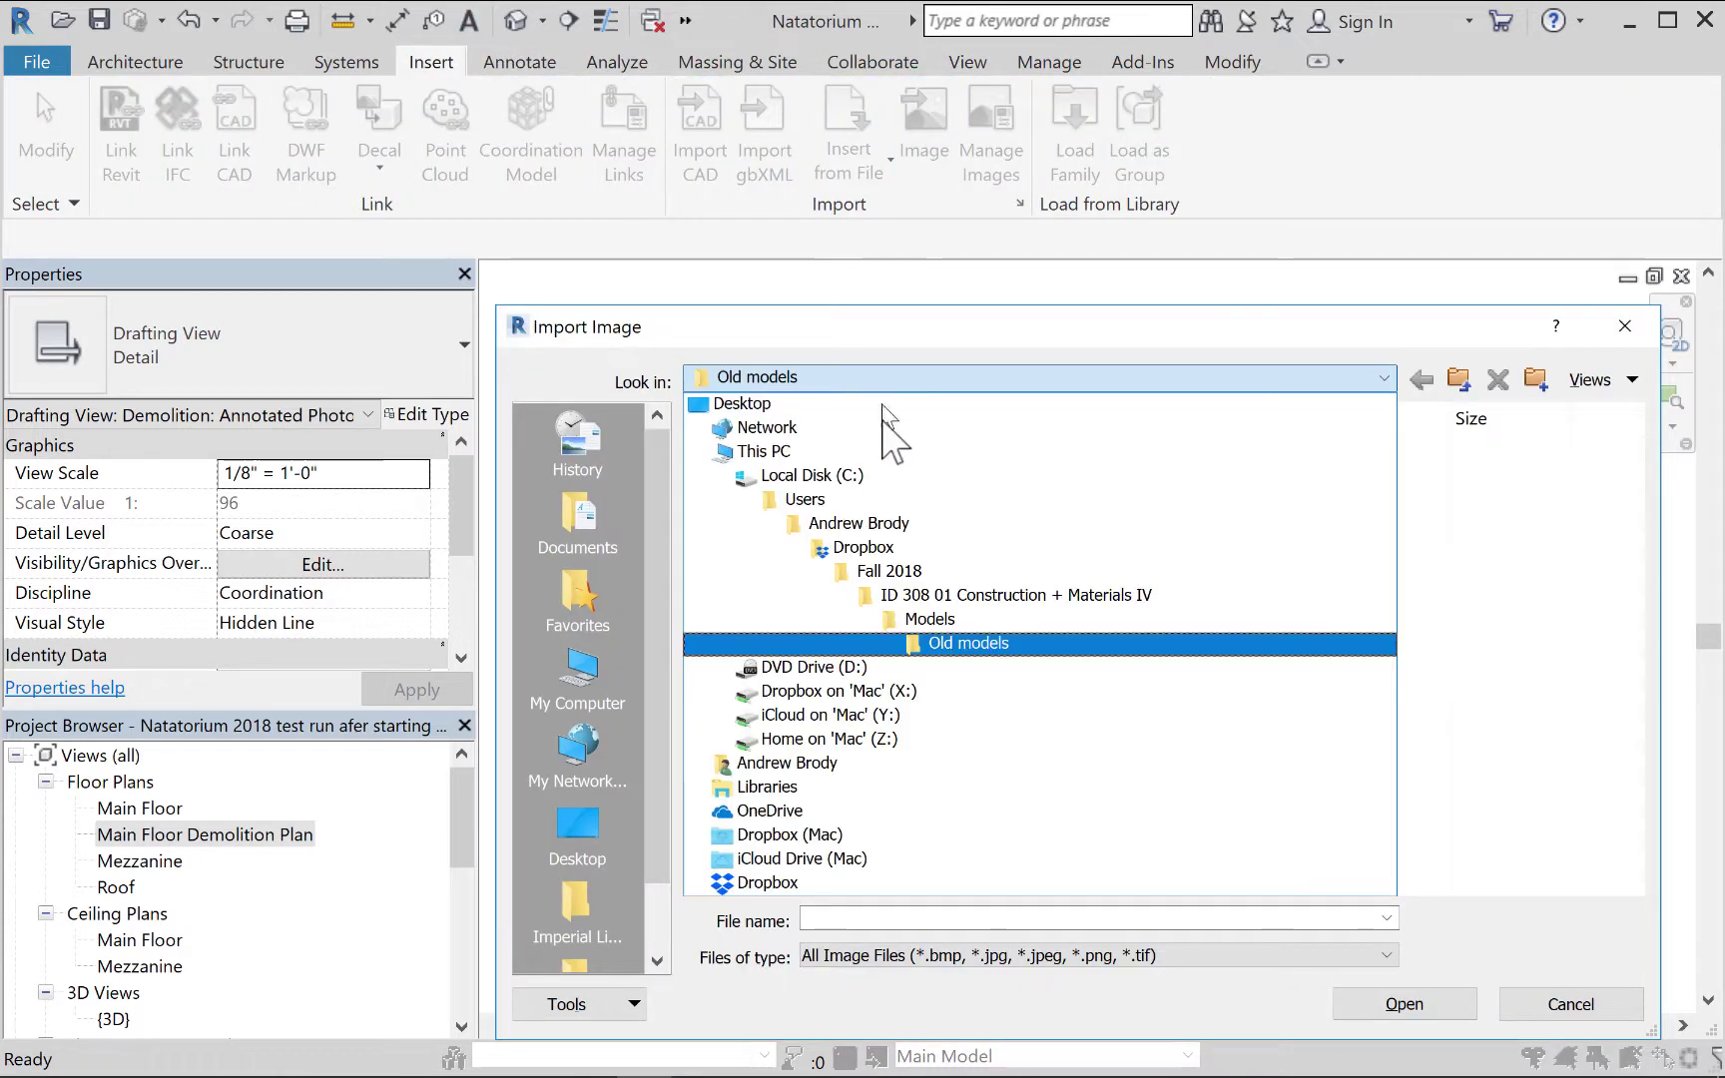
pyautogui.click(923, 596)
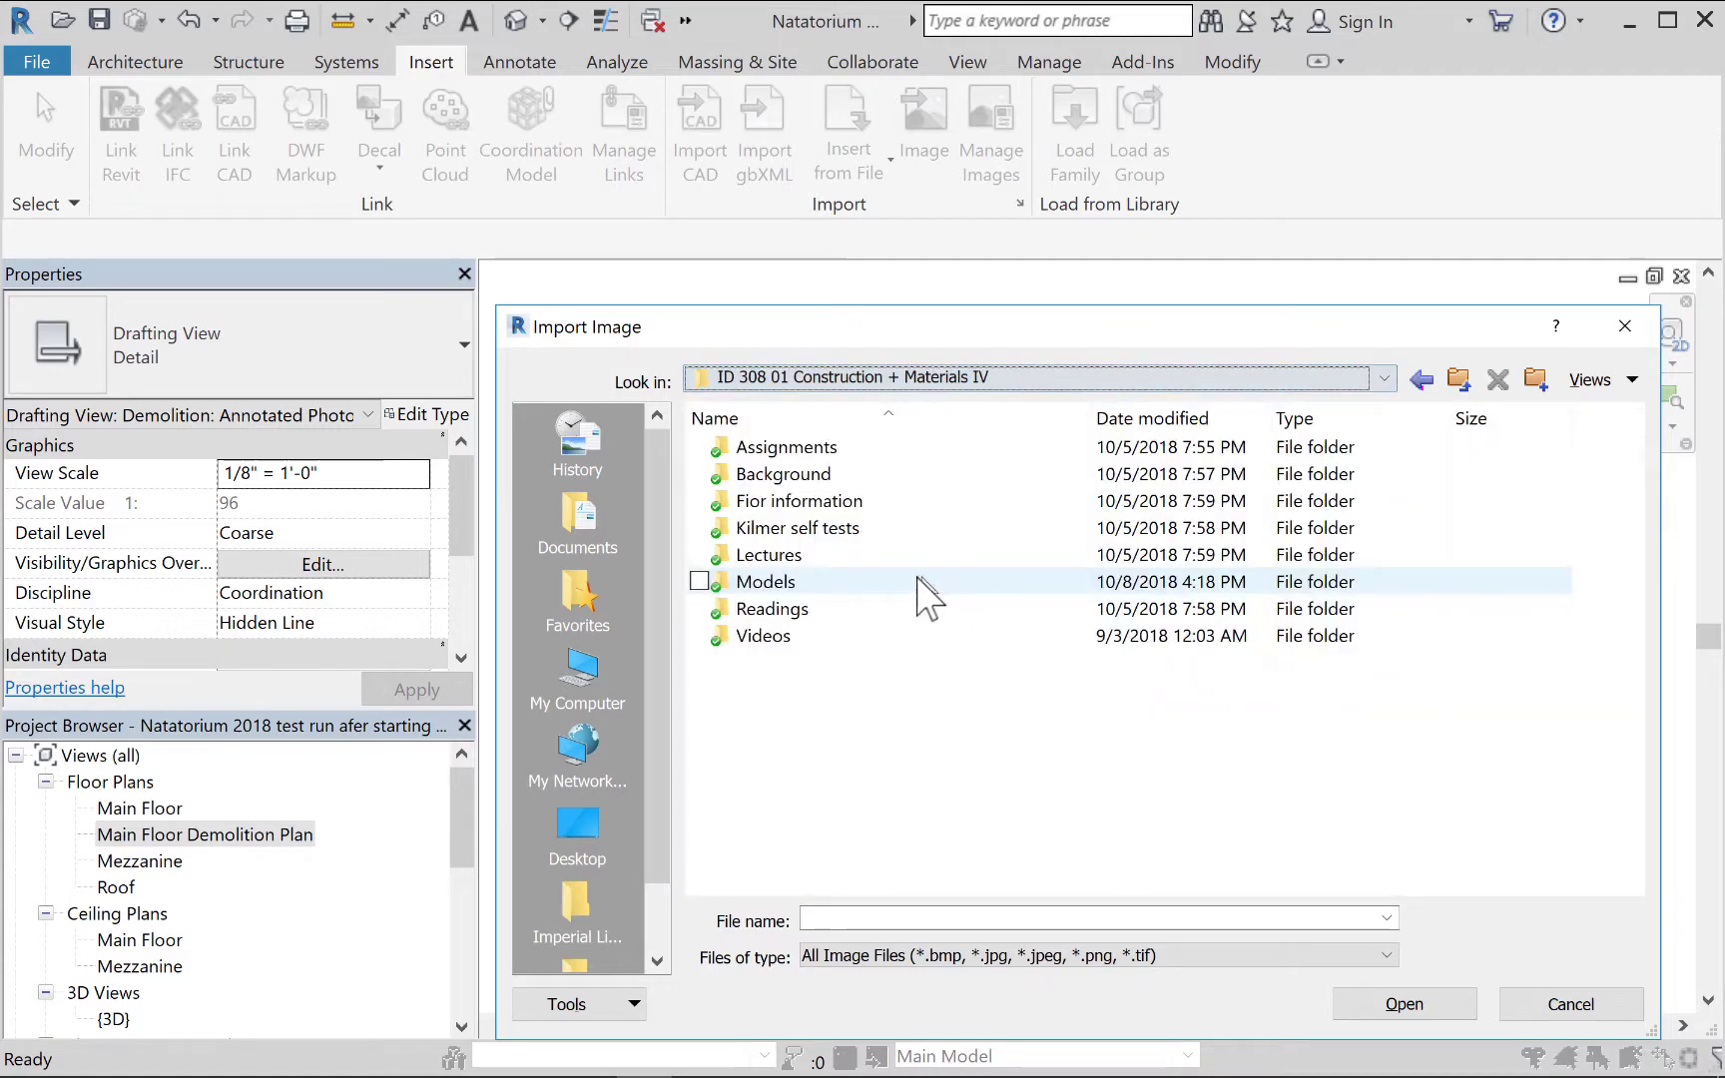
pyautogui.doubleClick(784, 475)
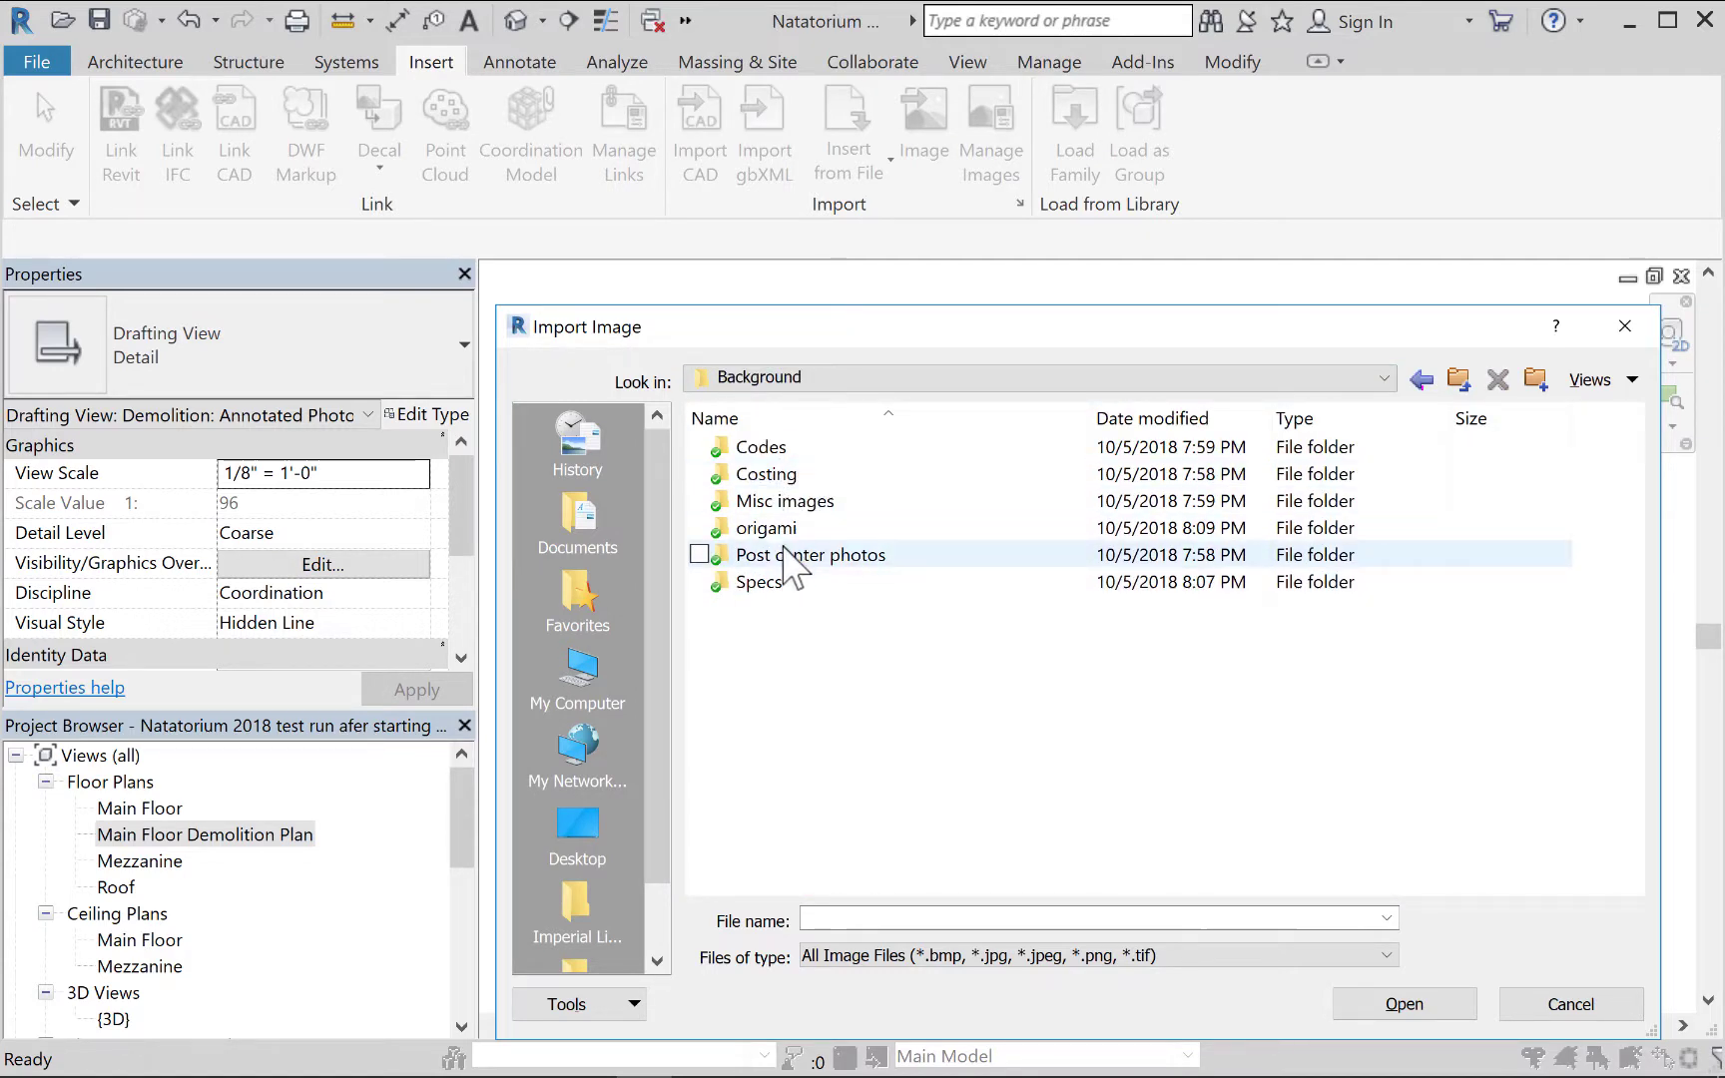
pyautogui.doubleClick(784, 557)
pyautogui.click(817, 532)
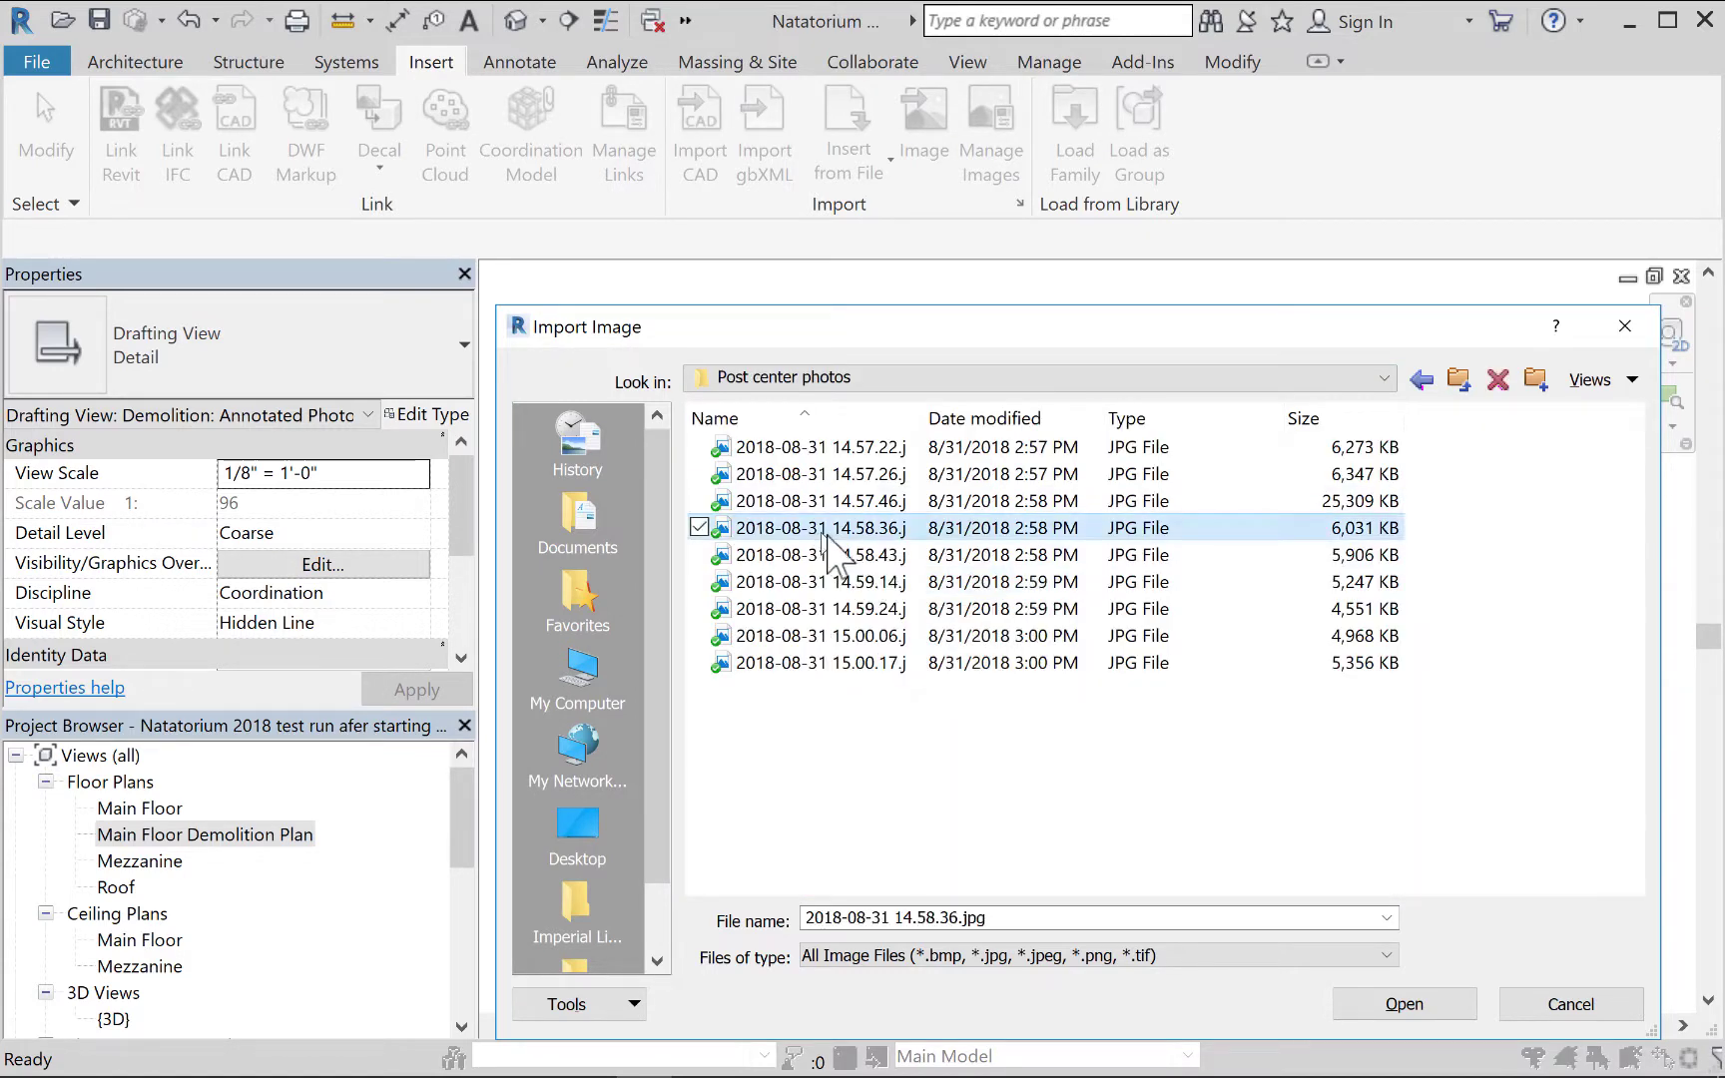
pyautogui.click(1392, 1003)
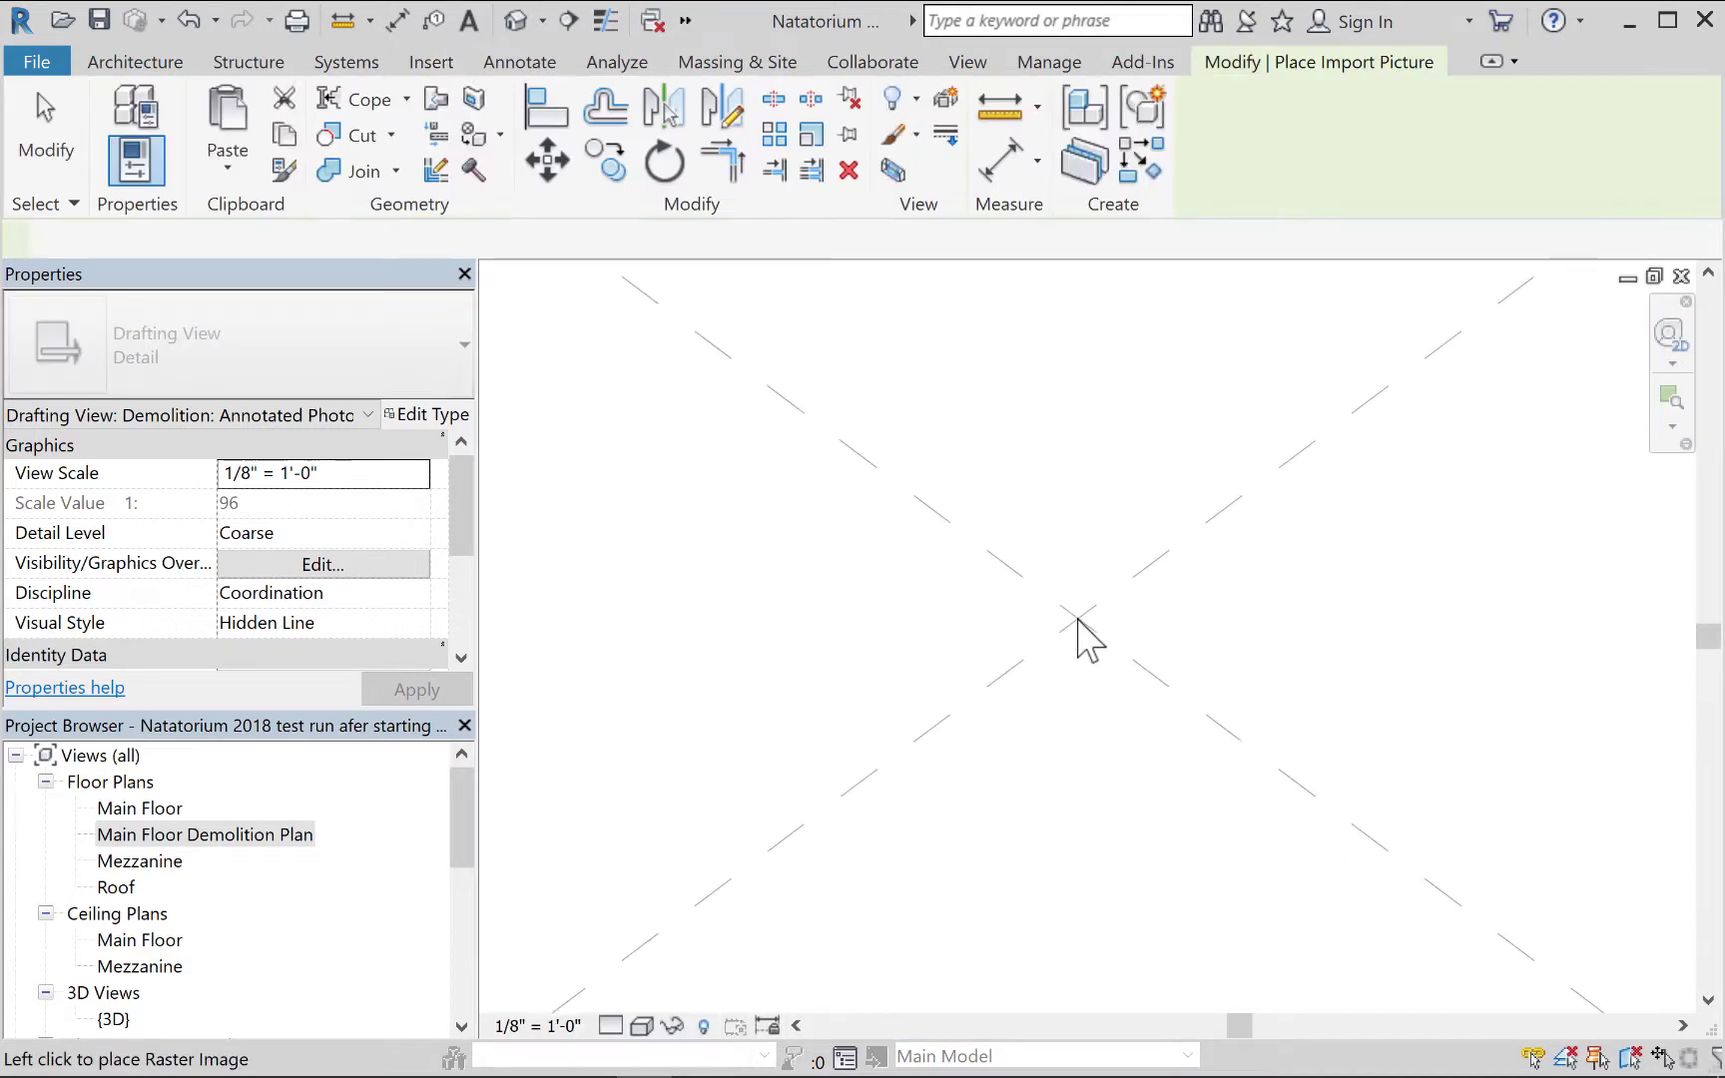
# Place the imported gym photo in the drafting view and clear the selection.
pyautogui.click(1077, 661)
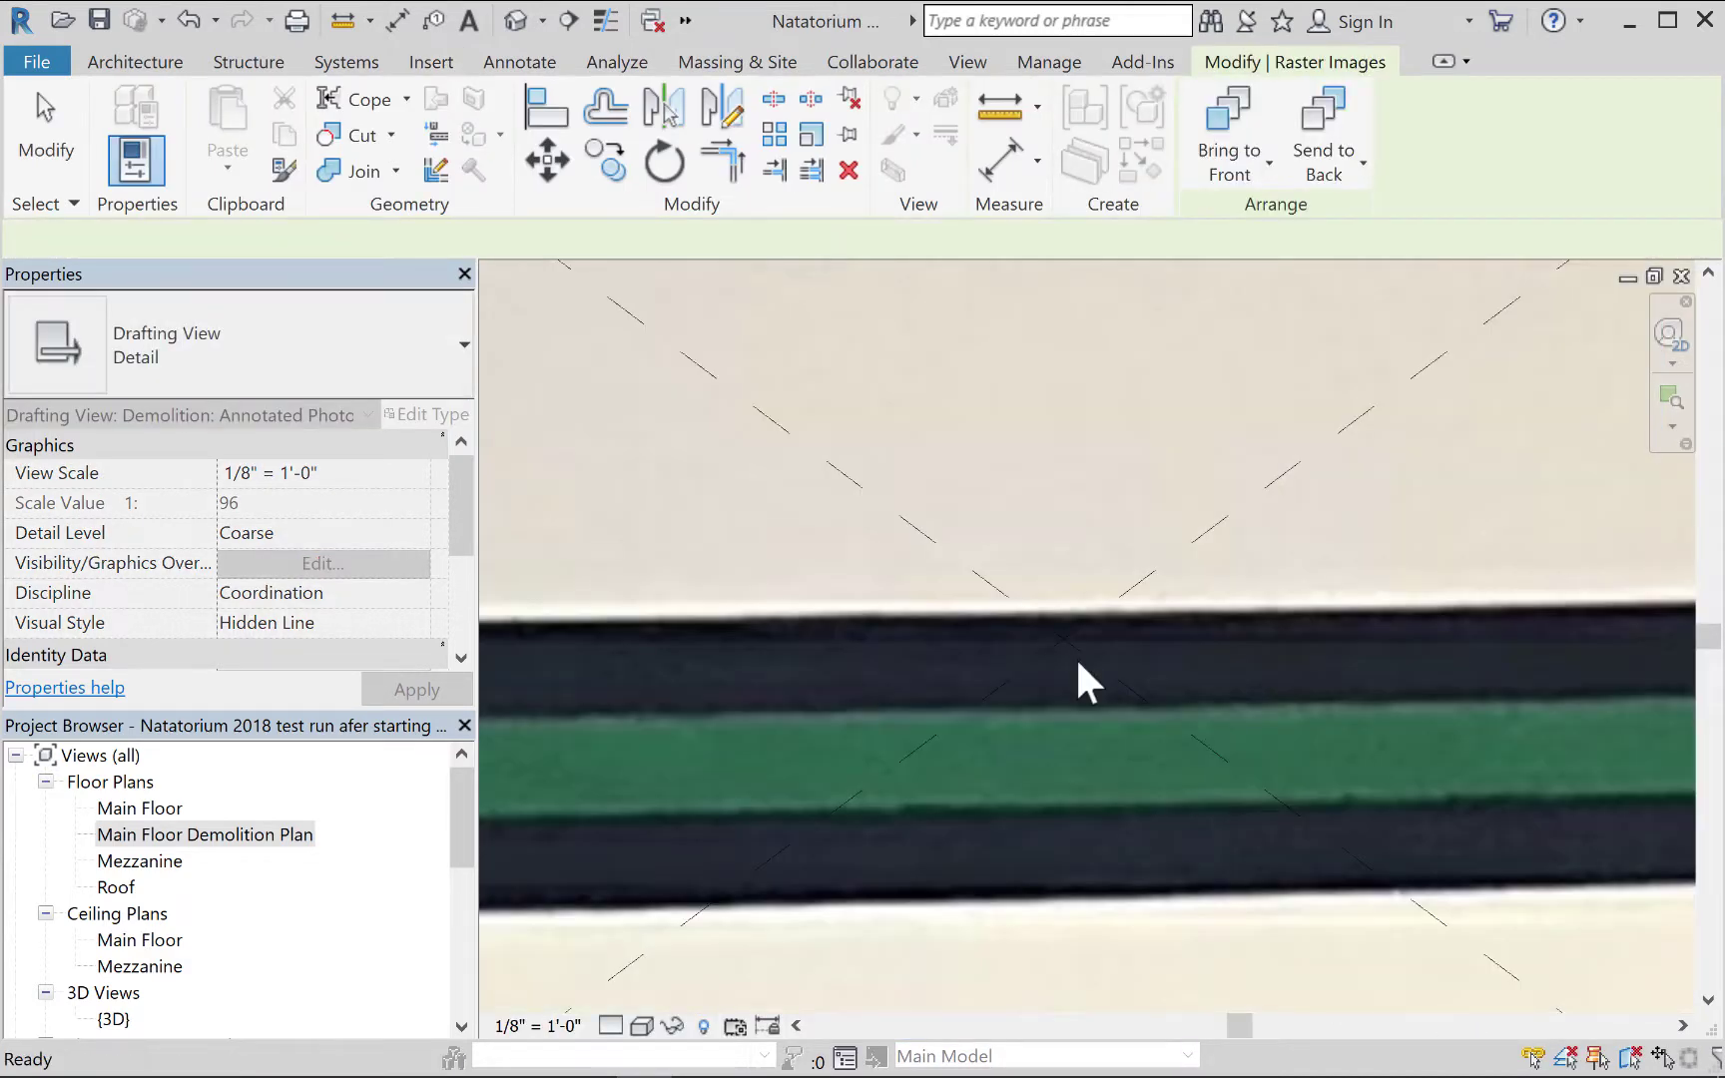
pyautogui.scroll(-10, 1075, 656)
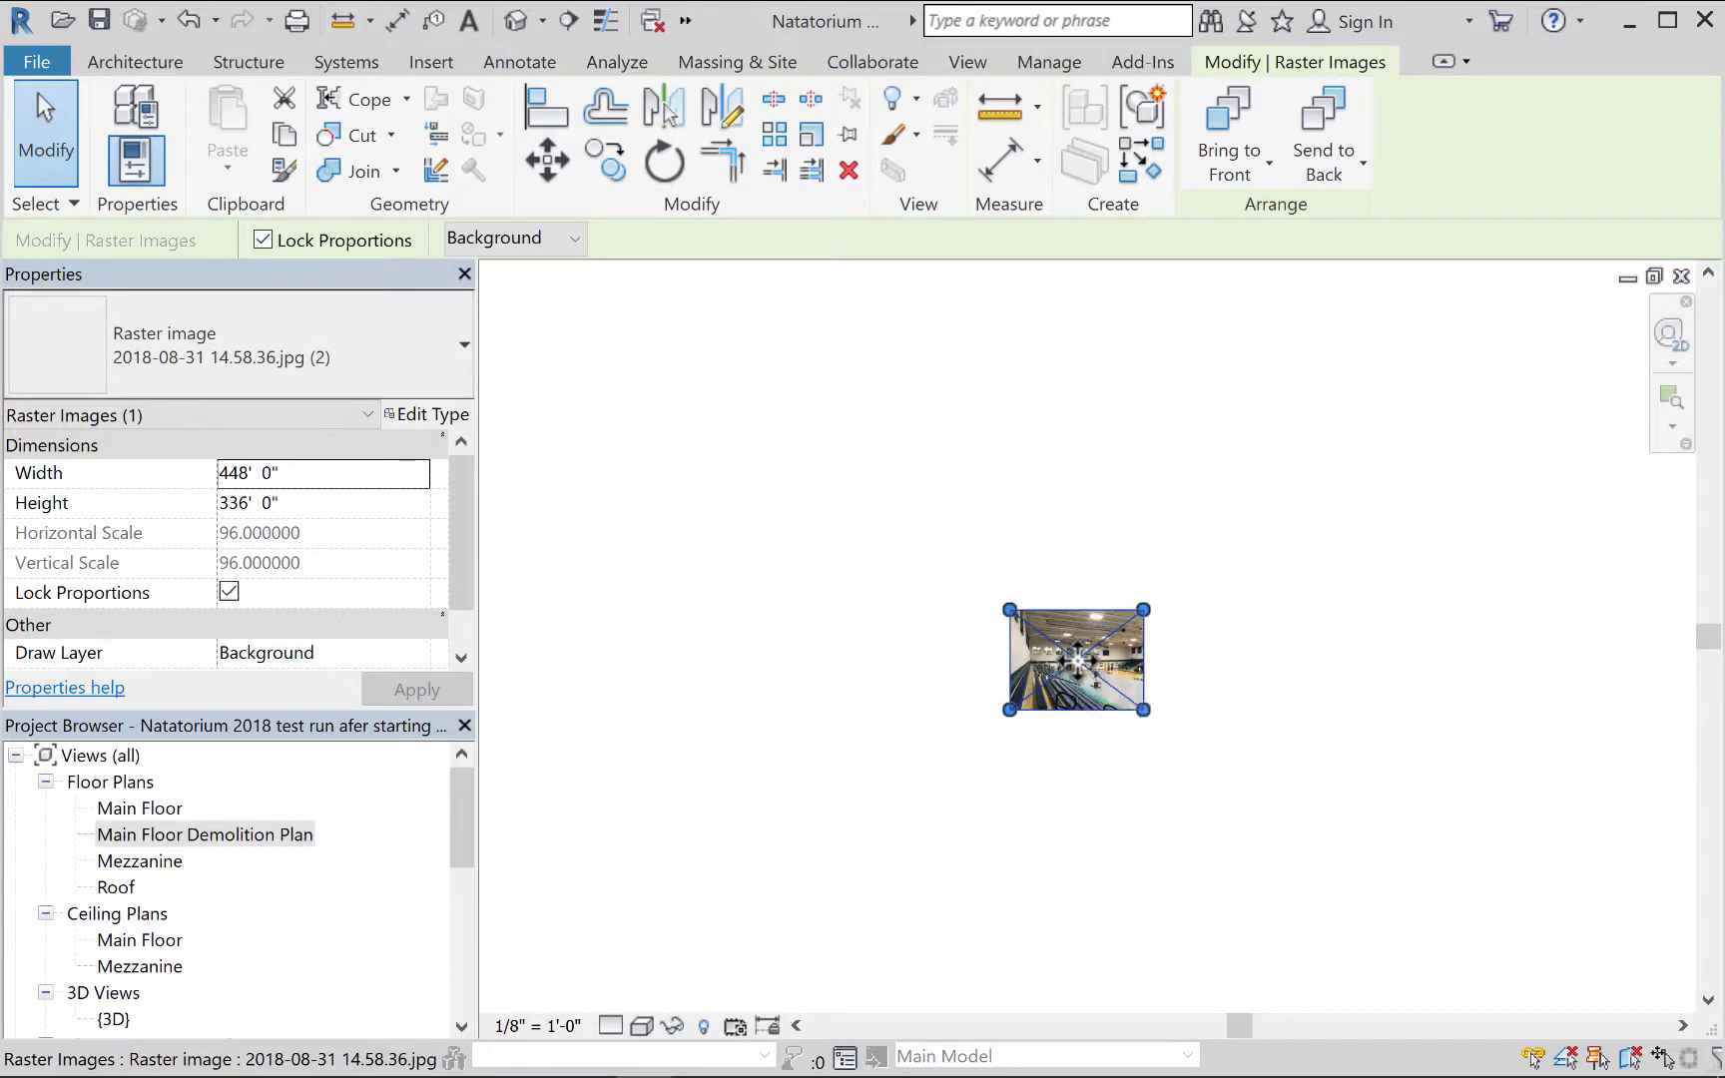
pyautogui.click(956, 647)
pyautogui.moveTo(1221, 725); pyautogui.dragTo(1083, 701, button='middle')
pyautogui.scroll(3, 1070, 697)
pyautogui.scroll(3, 1083, 689)
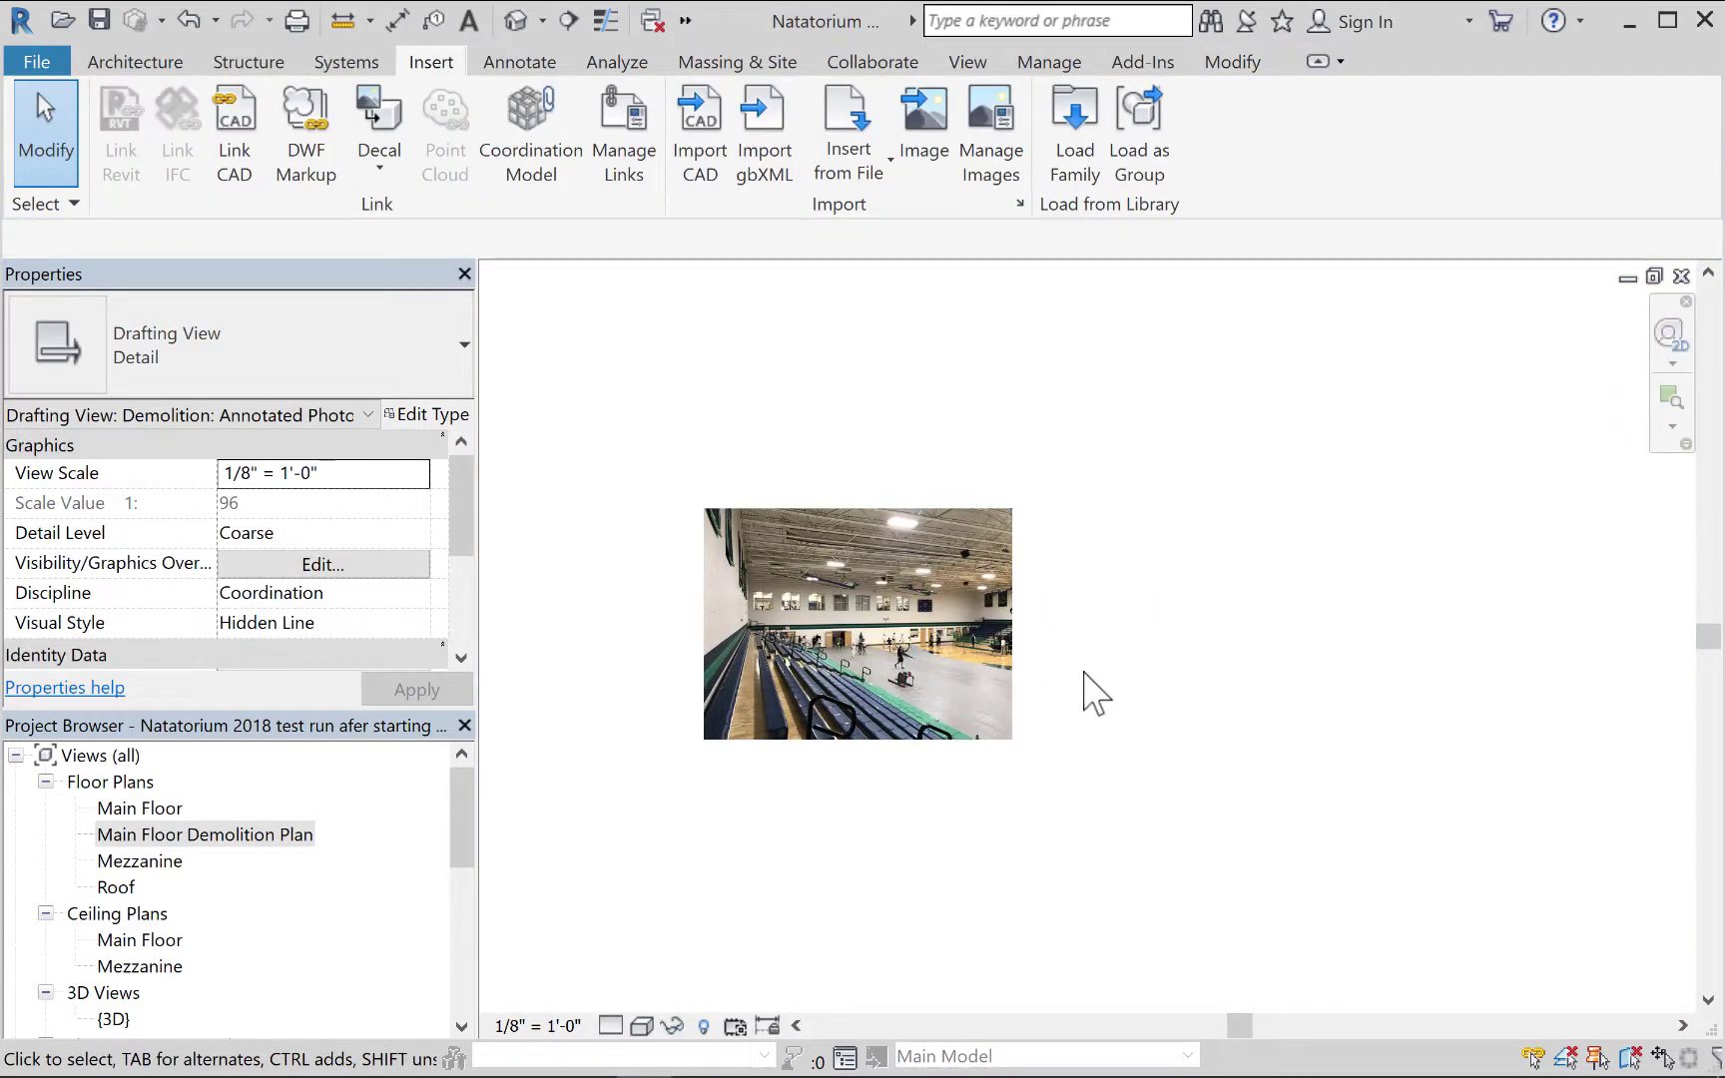
pyautogui.moveTo(1217, 674); pyautogui.dragTo(1296, 671, button='middle')
pyautogui.scroll(1, 1176, 620)
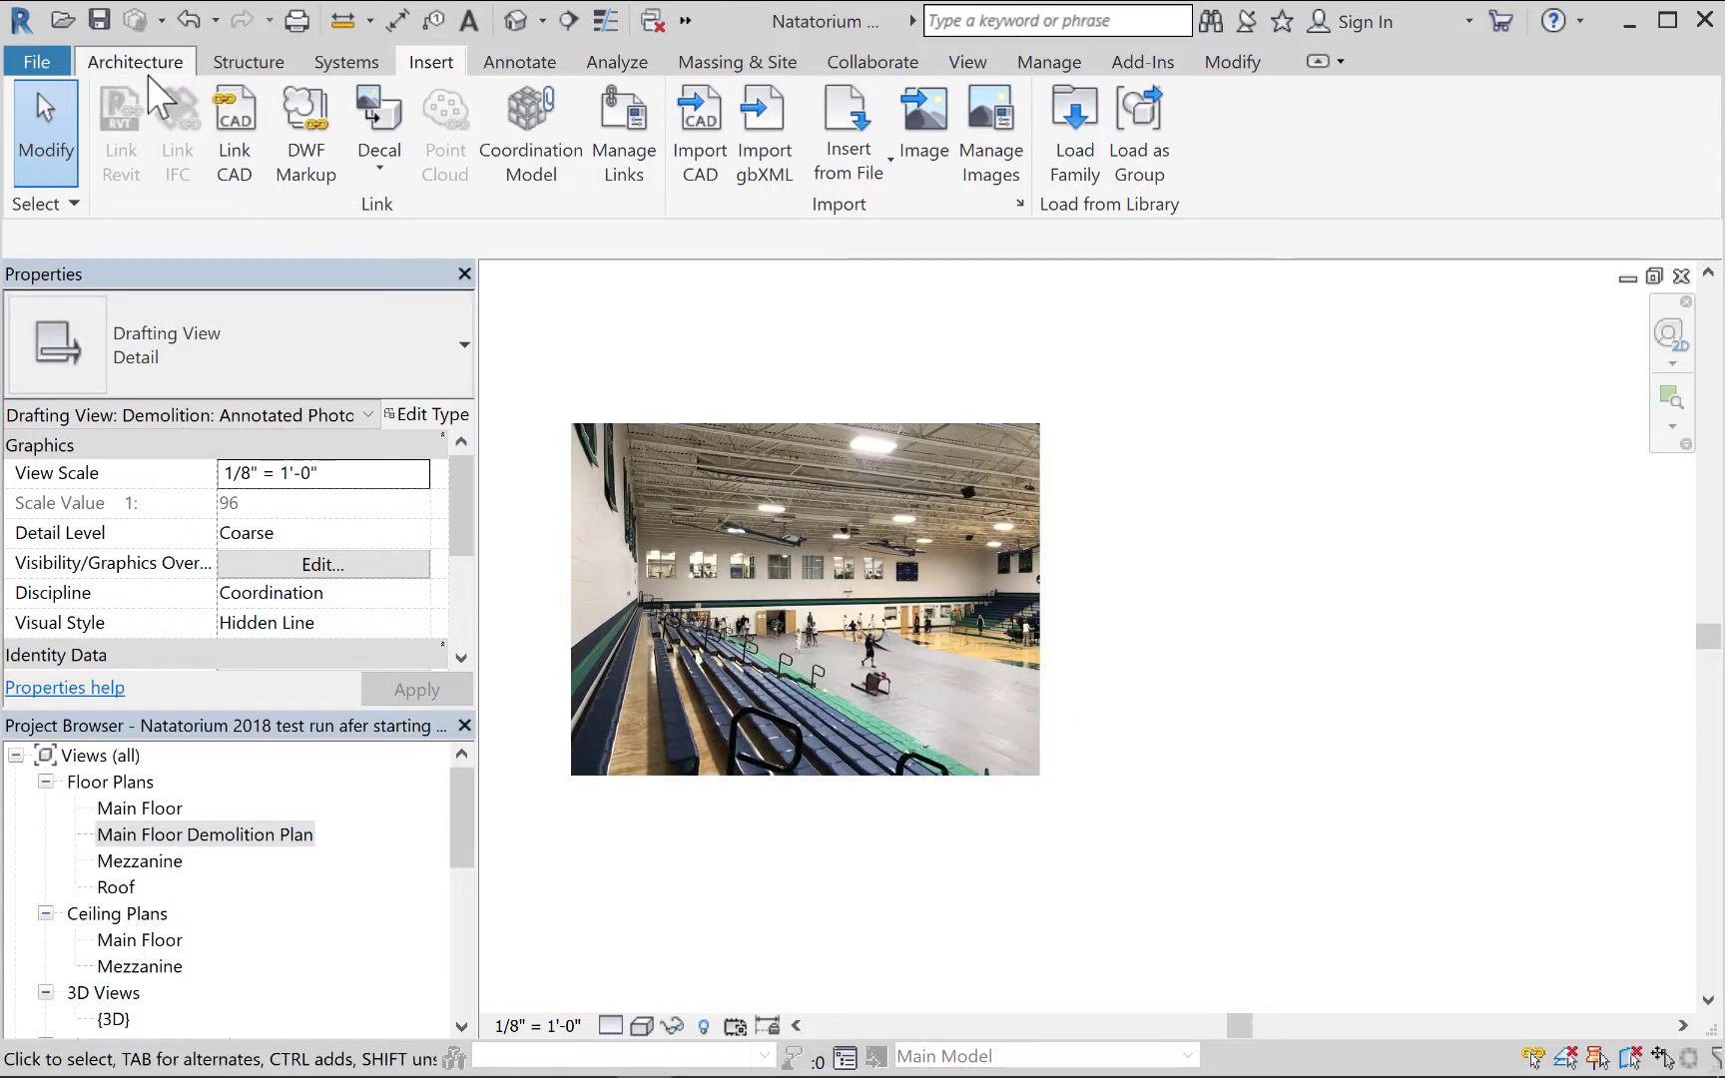
pyautogui.click(530, 66)
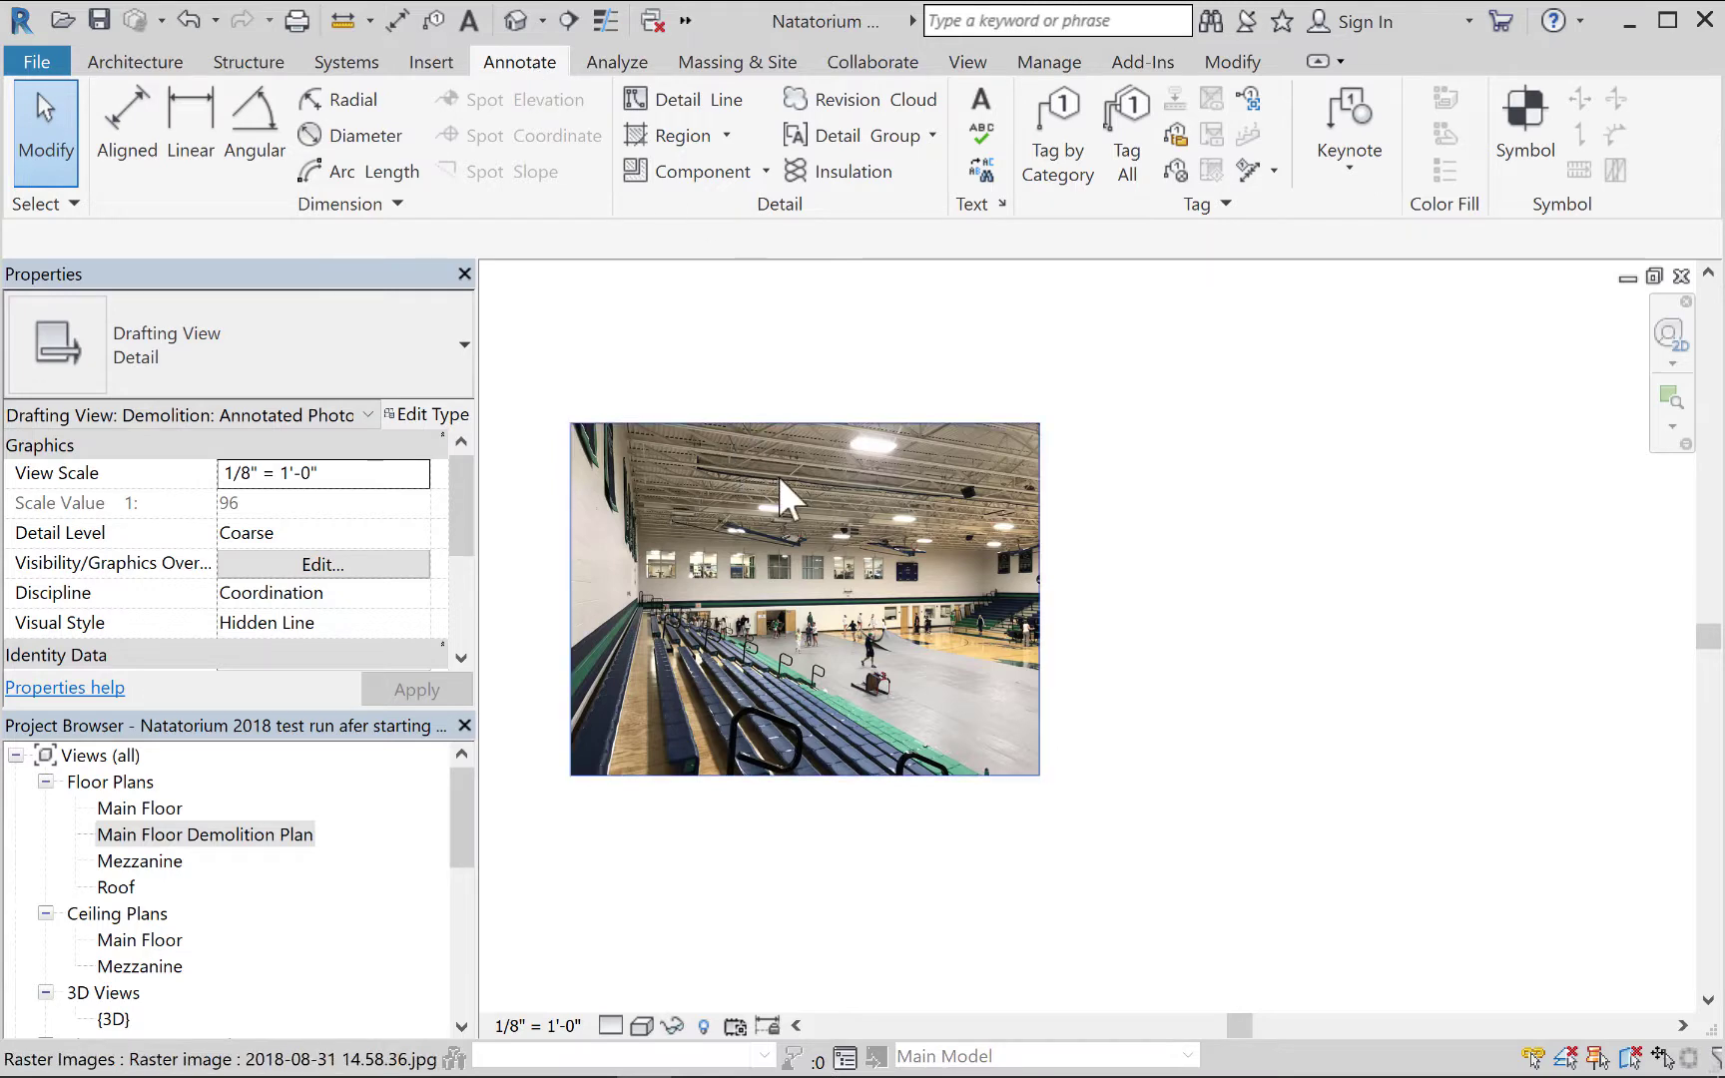
pyautogui.moveTo(744, 614); pyautogui.dragTo(759, 619, button='middle')
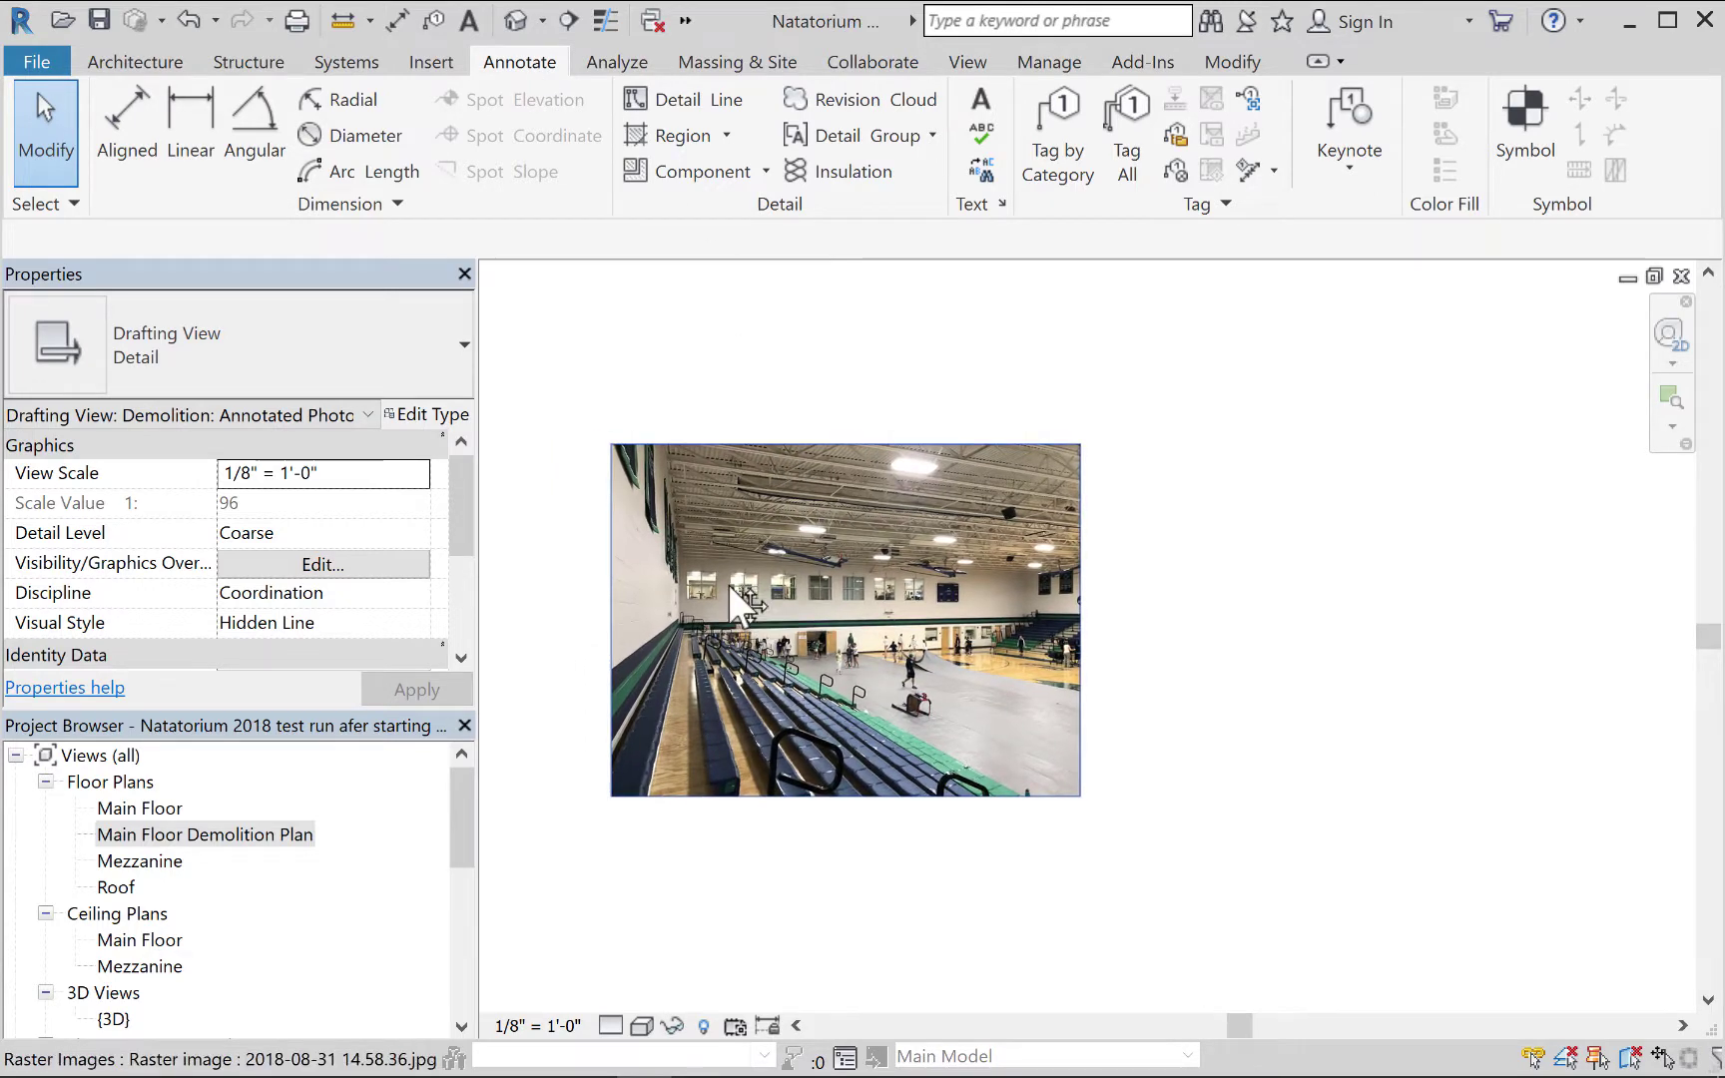
pyautogui.scroll(1, 751, 561)
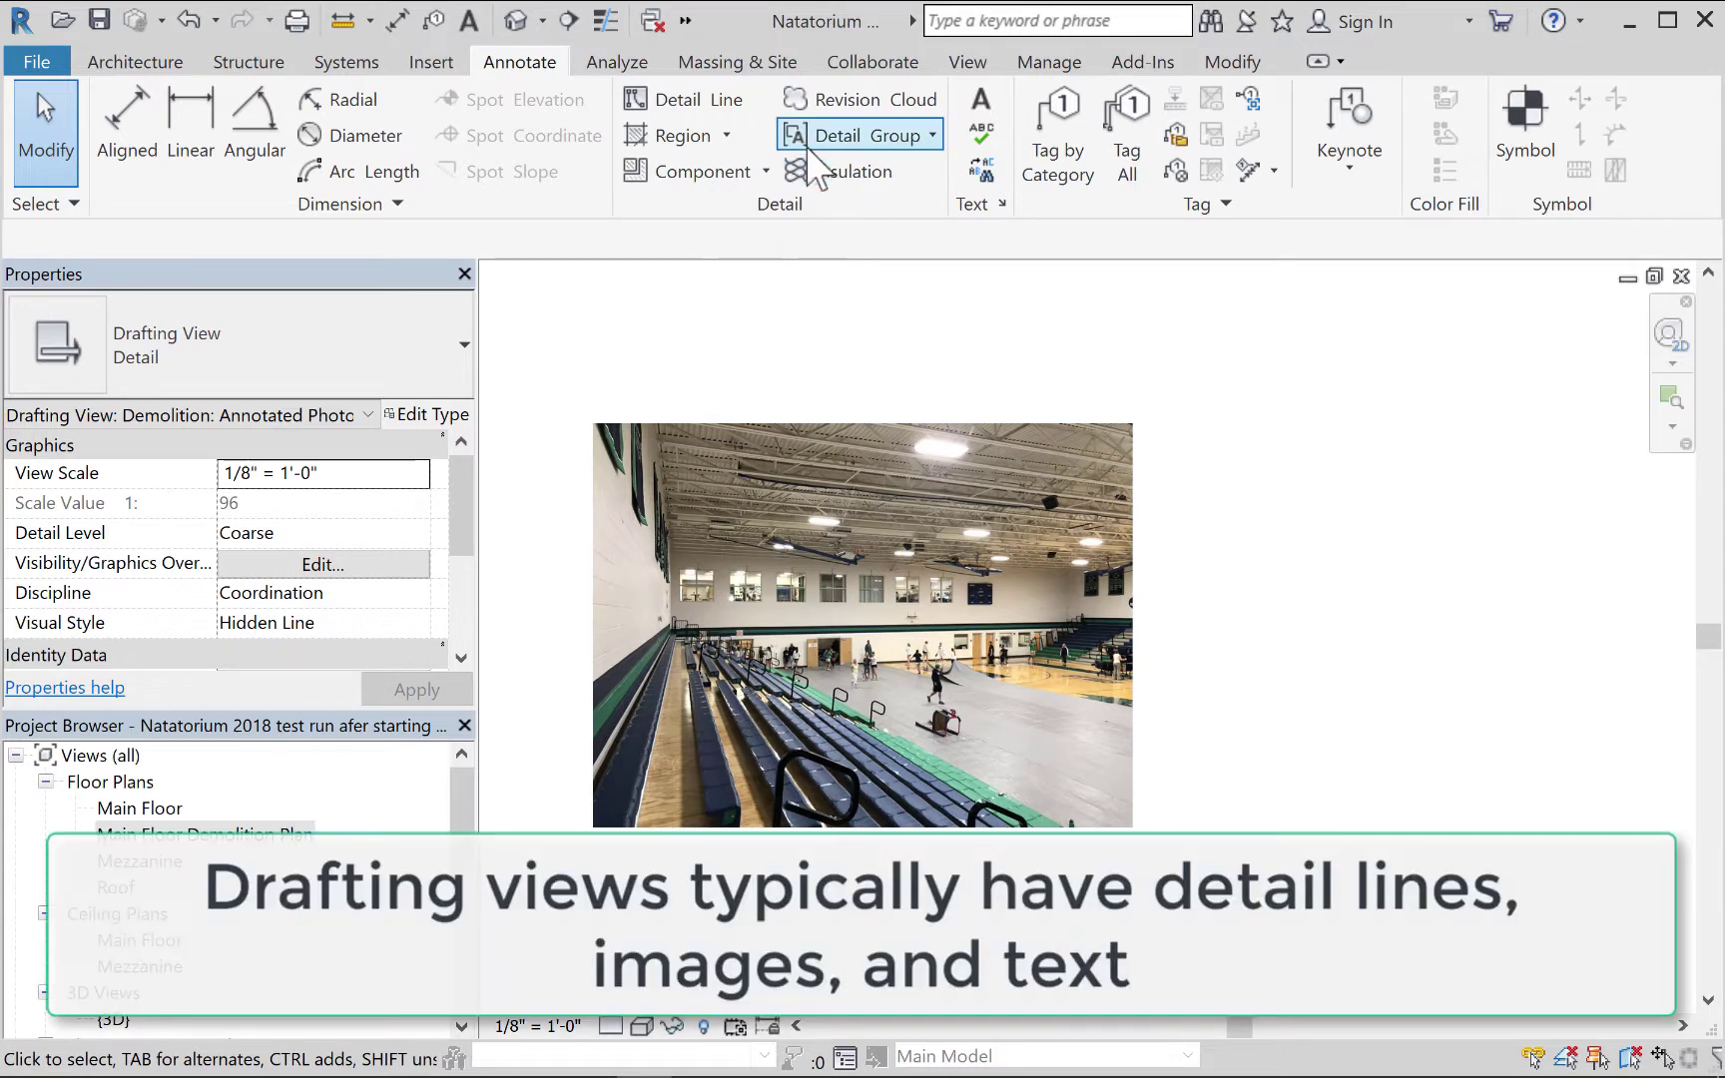
pyautogui.click(981, 105)
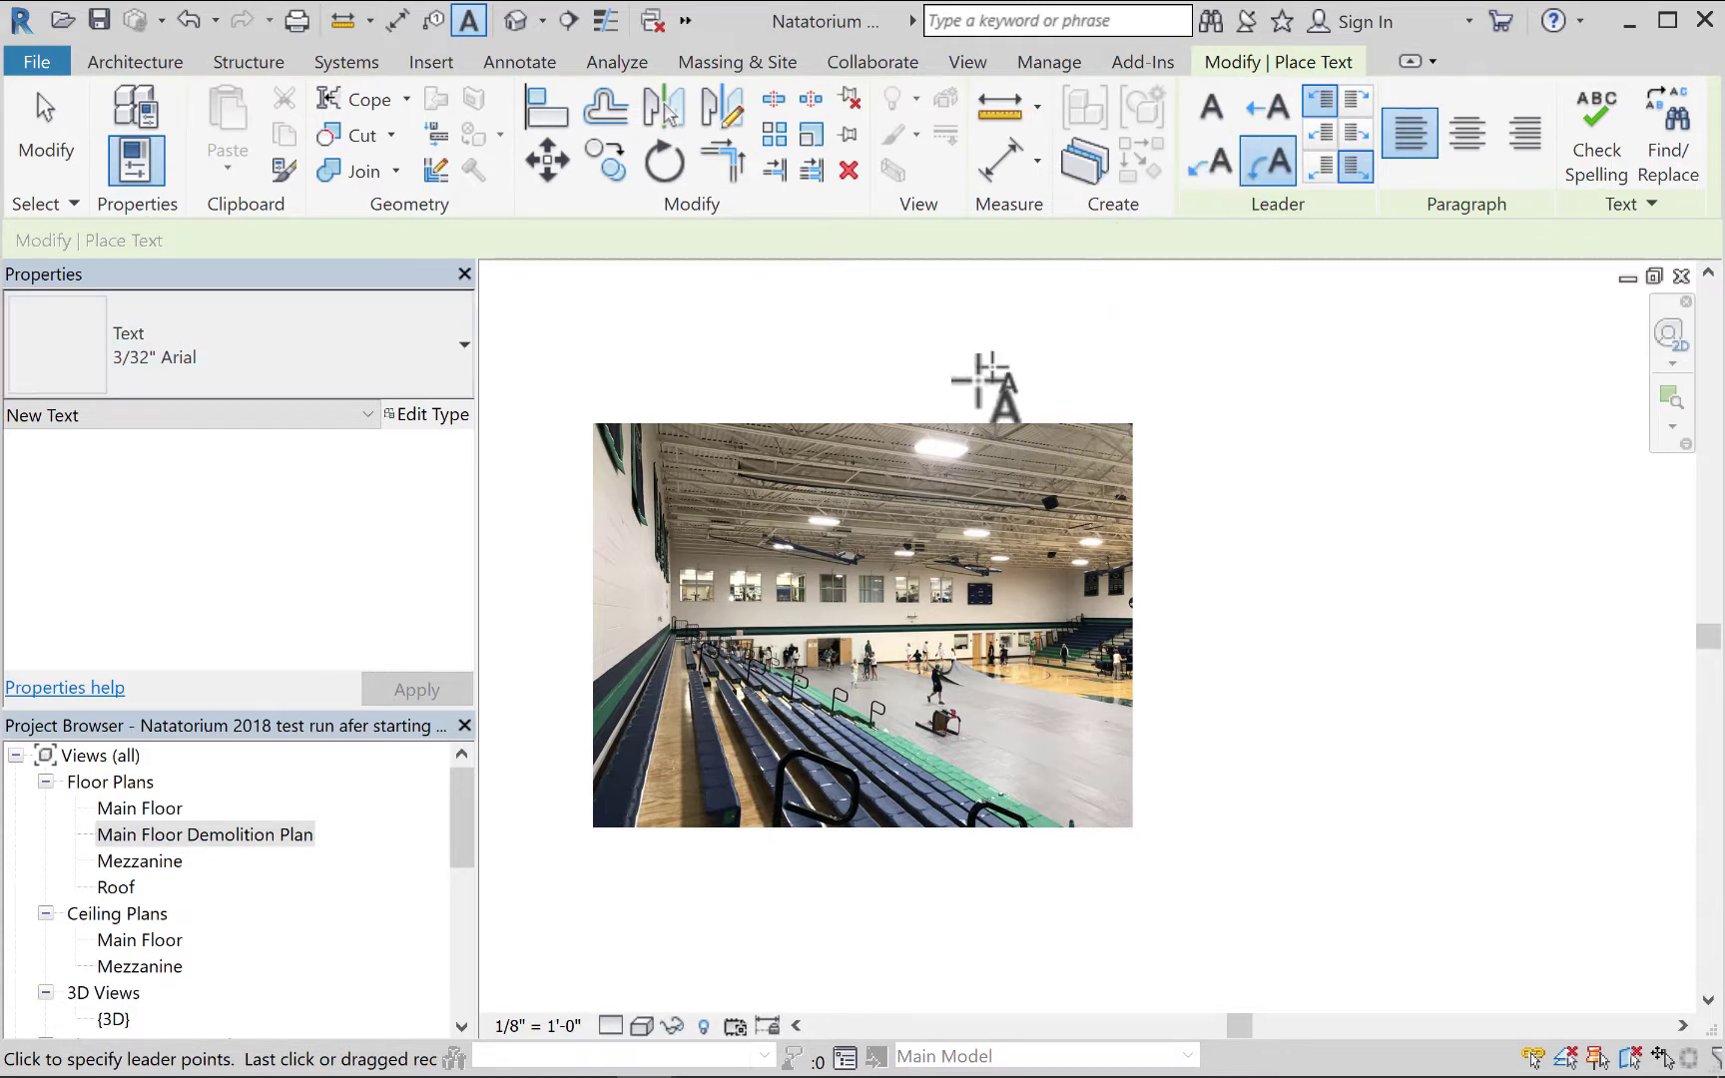
pyautogui.click(953, 440)
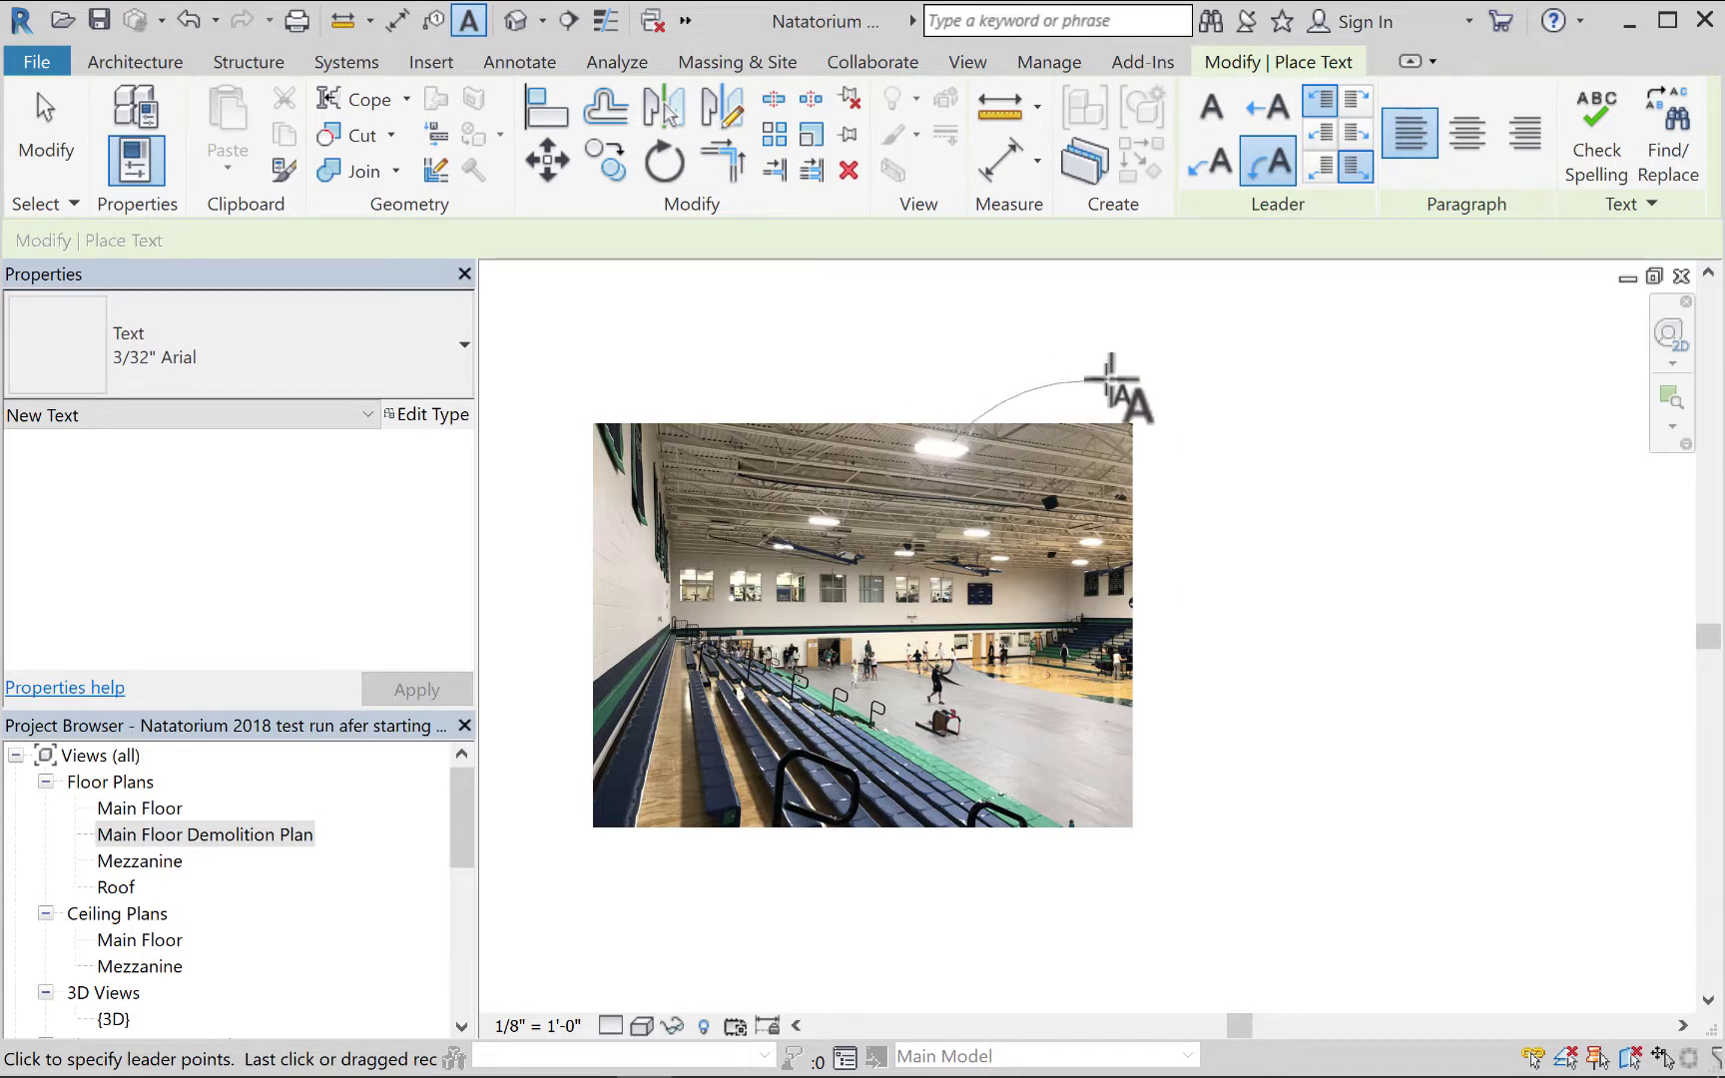
pyautogui.click(1163, 377)
pyautogui.click(1114, 414)
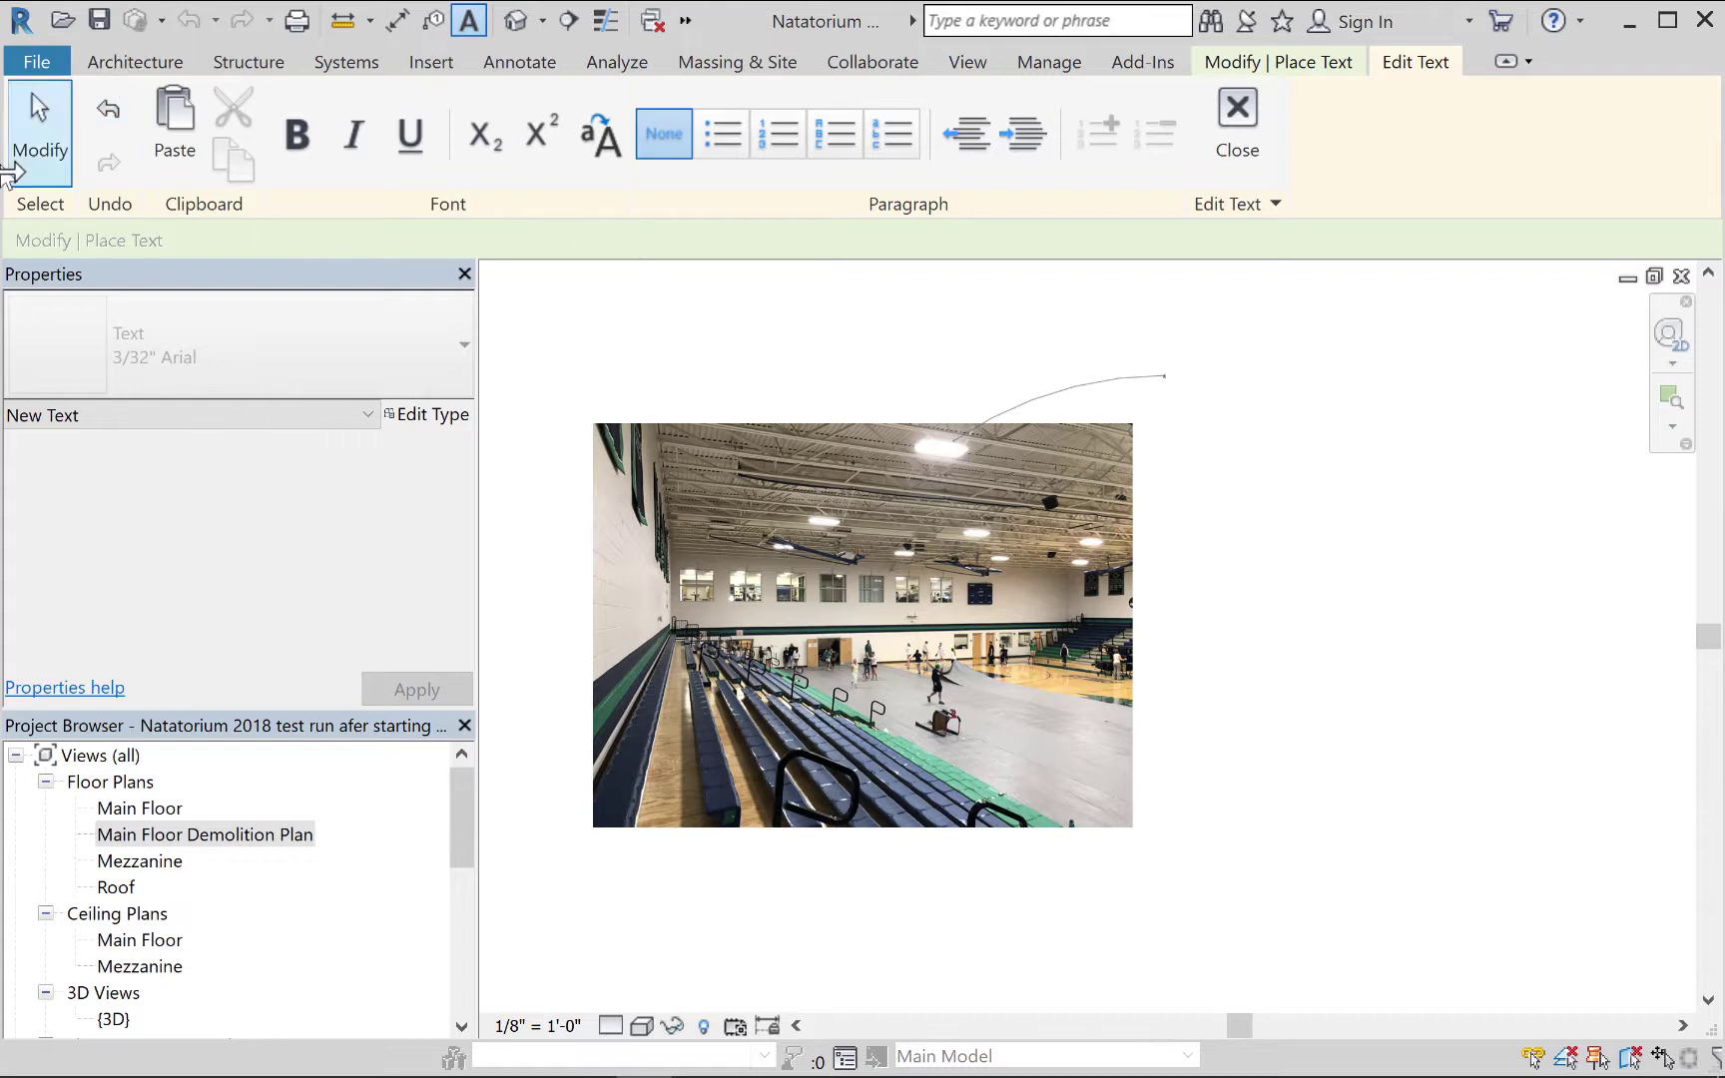
pyautogui.click(34, 140)
pyautogui.click(1149, 377)
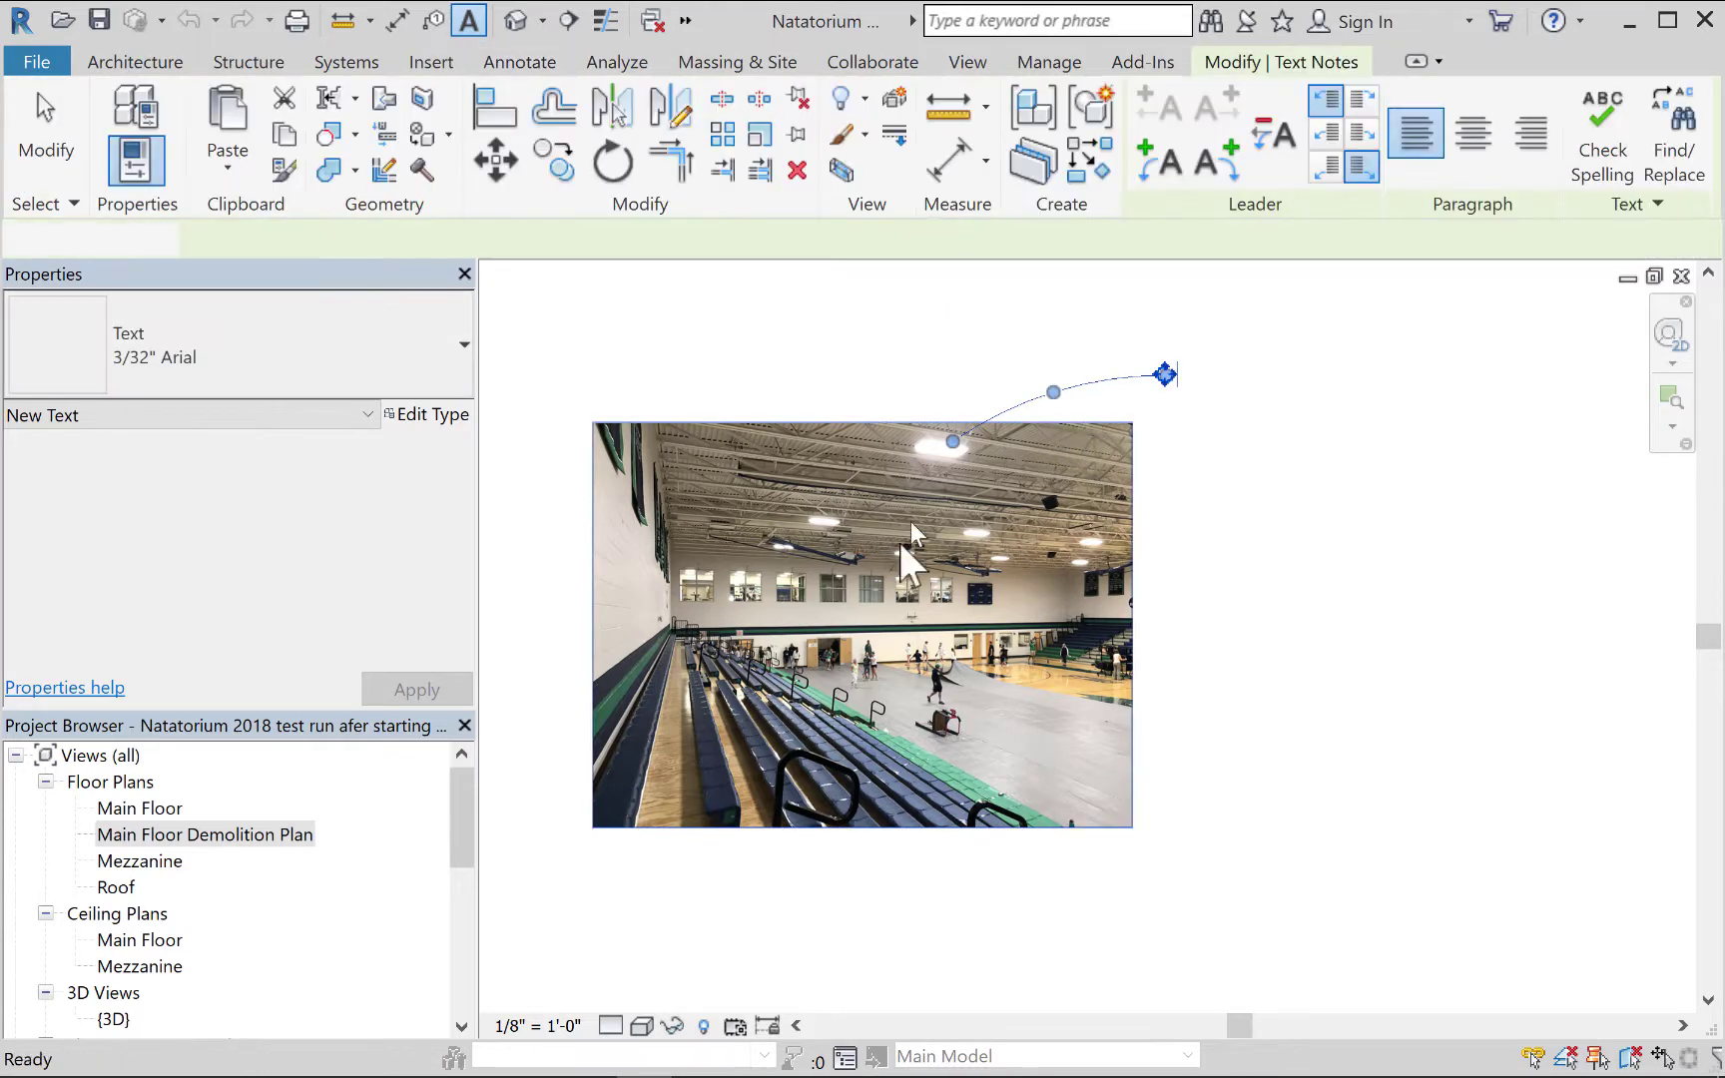
pyautogui.press('Delete')
# Scale the gym photo down proportionally to about 111' 1" wide by 83' 4" high.
pyautogui.click(904, 562)
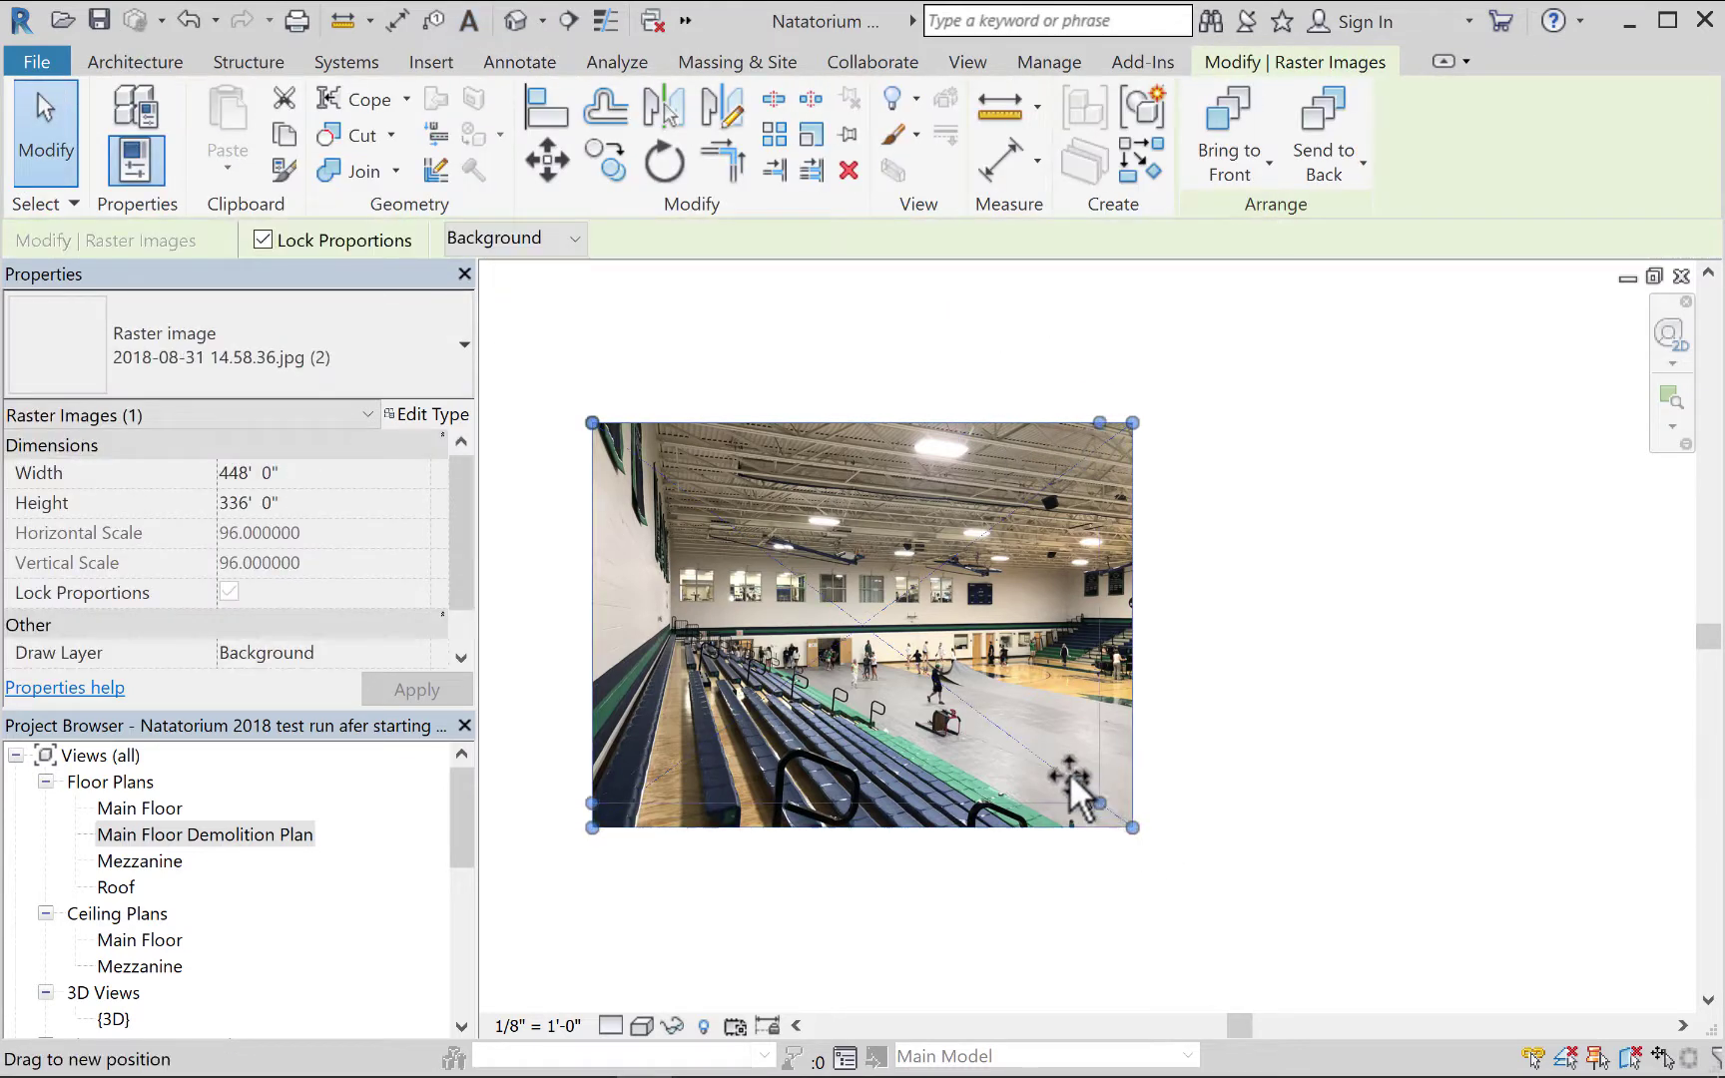
pyautogui.moveTo(829, 588); pyautogui.dragTo(812, 641)
pyautogui.scroll(3, 824, 603)
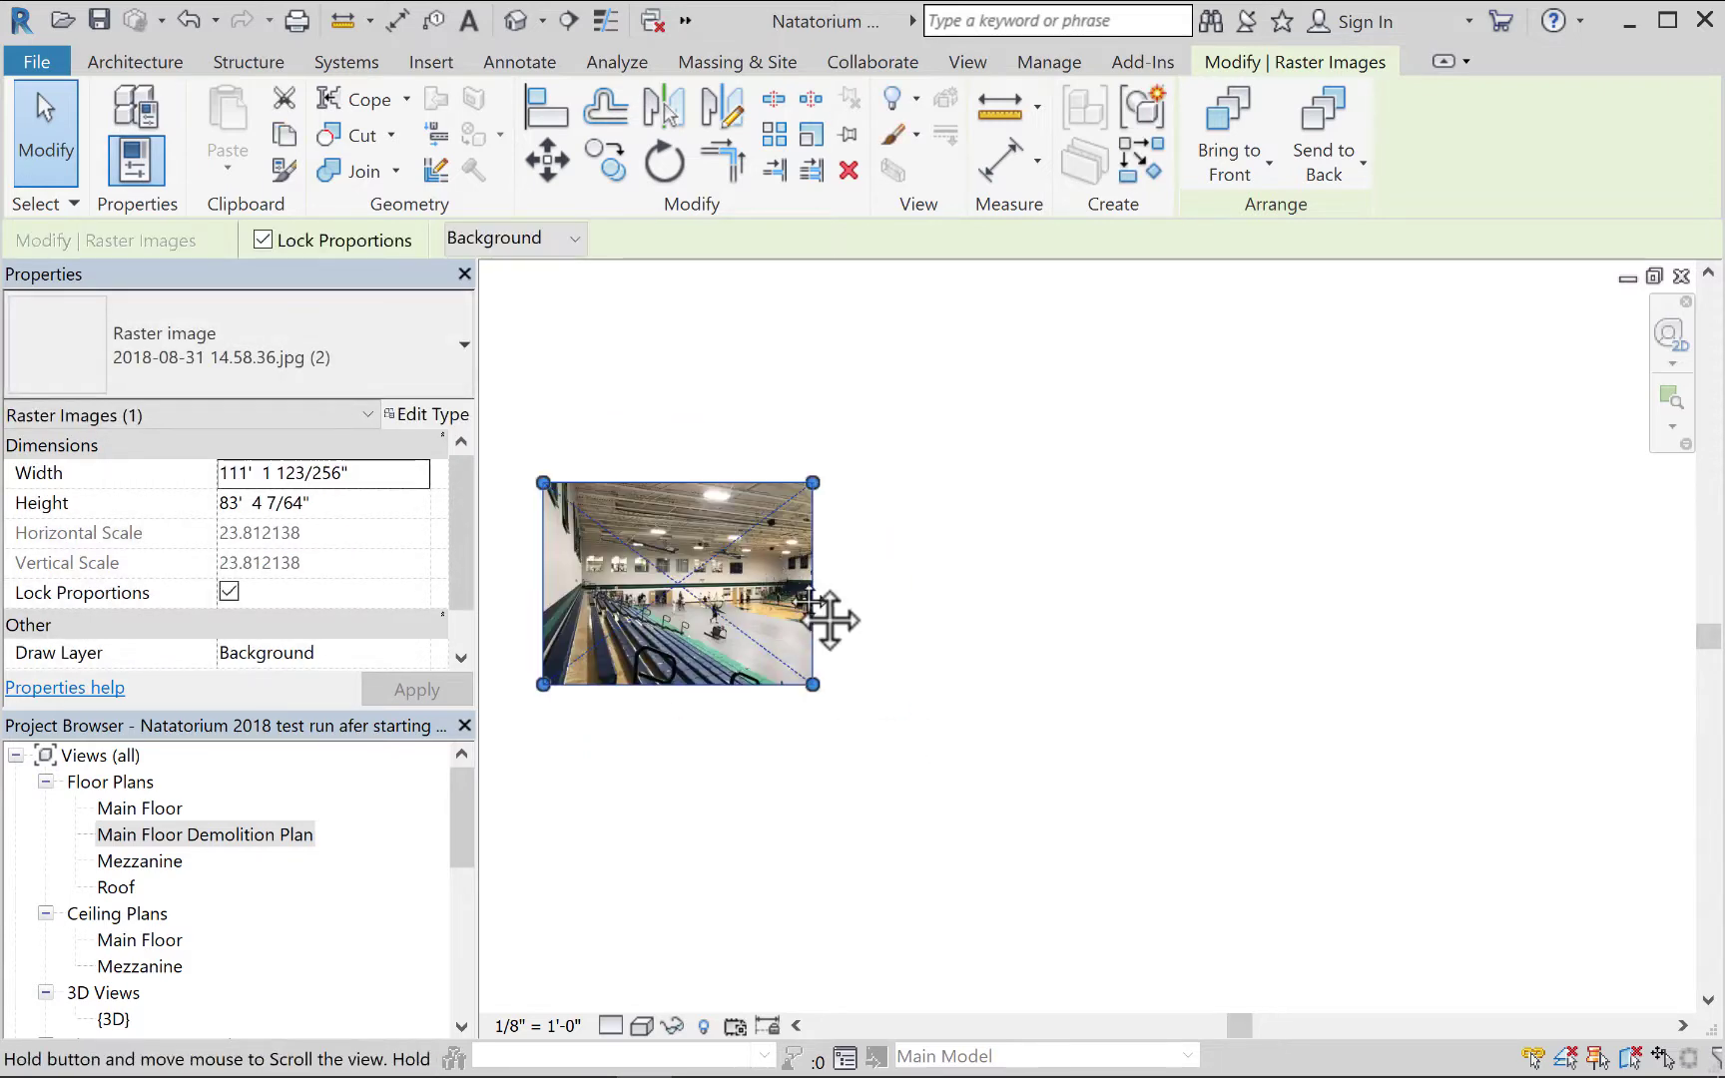
pyautogui.moveTo(827, 616); pyautogui.dragTo(926, 664, button='middle')
pyautogui.scroll(3, 902, 628)
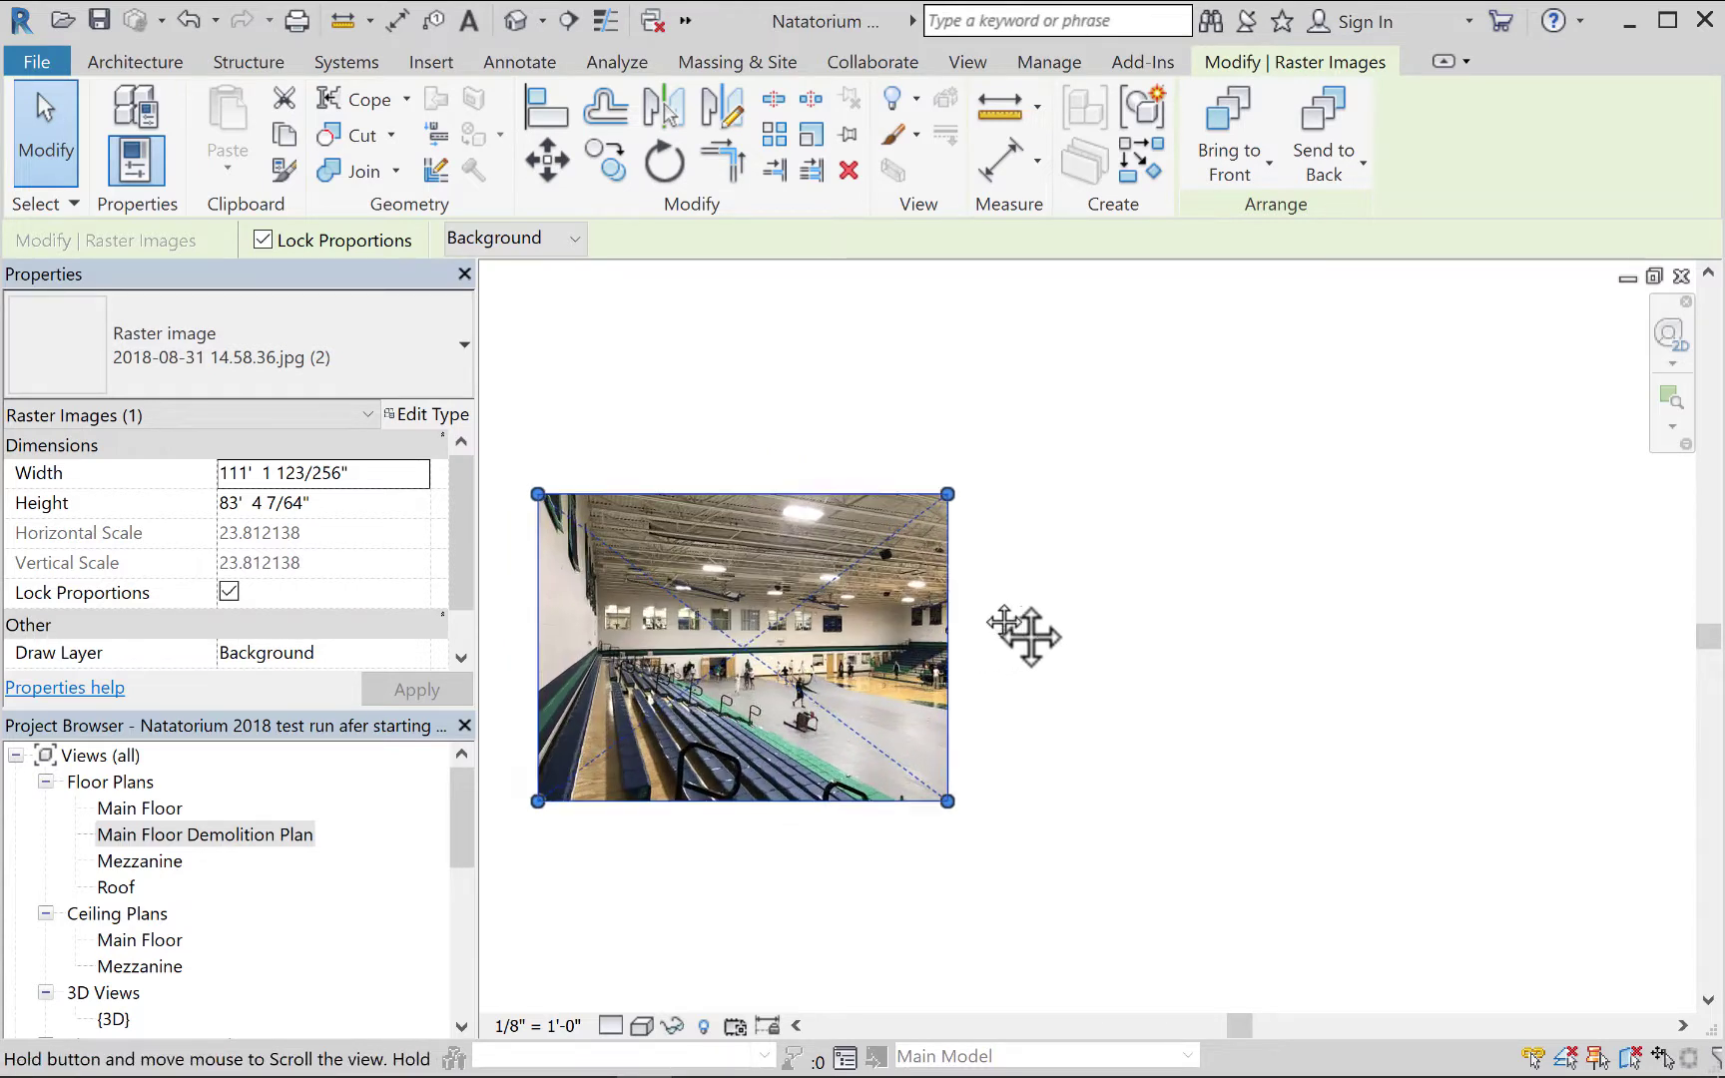
pyautogui.moveTo(1024, 632); pyautogui.dragTo(1099, 612, button='middle')
pyautogui.scroll(1, 1022, 569)
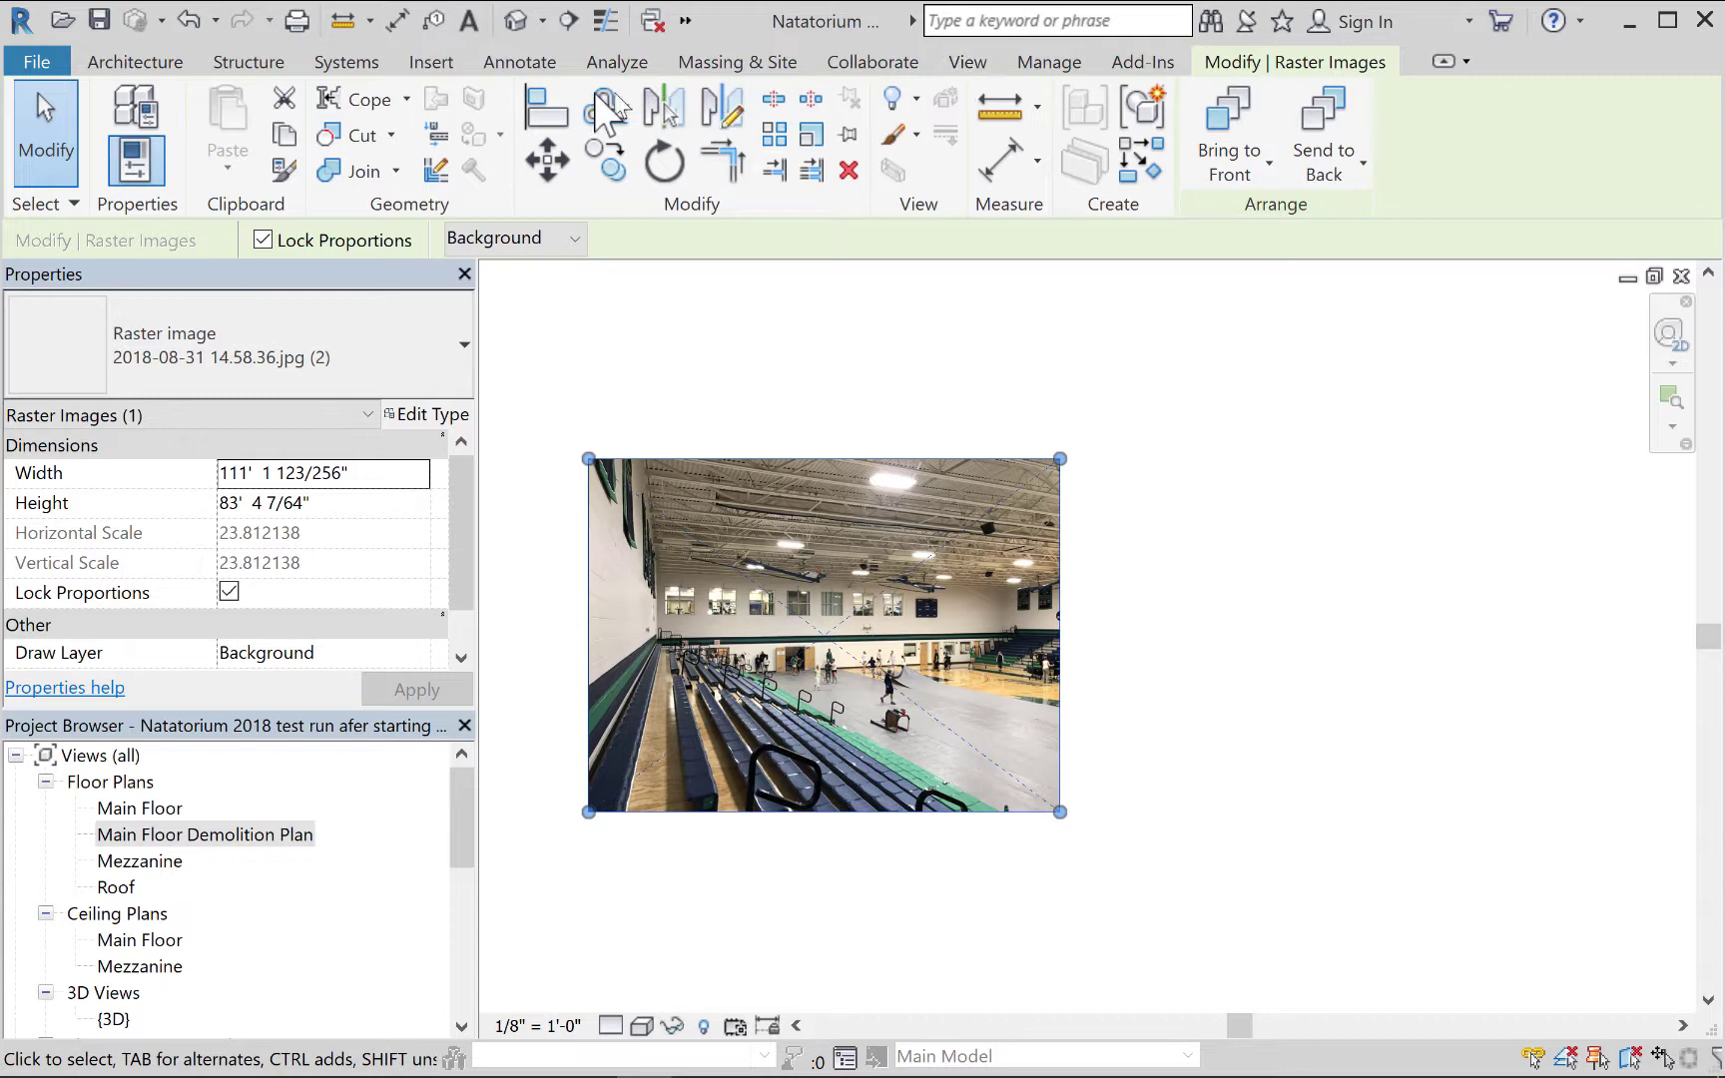
# Add an arc-leader text note reading "Reove all lighting and electric equipment" that points to the gym's ceiling light.
pyautogui.click(521, 66)
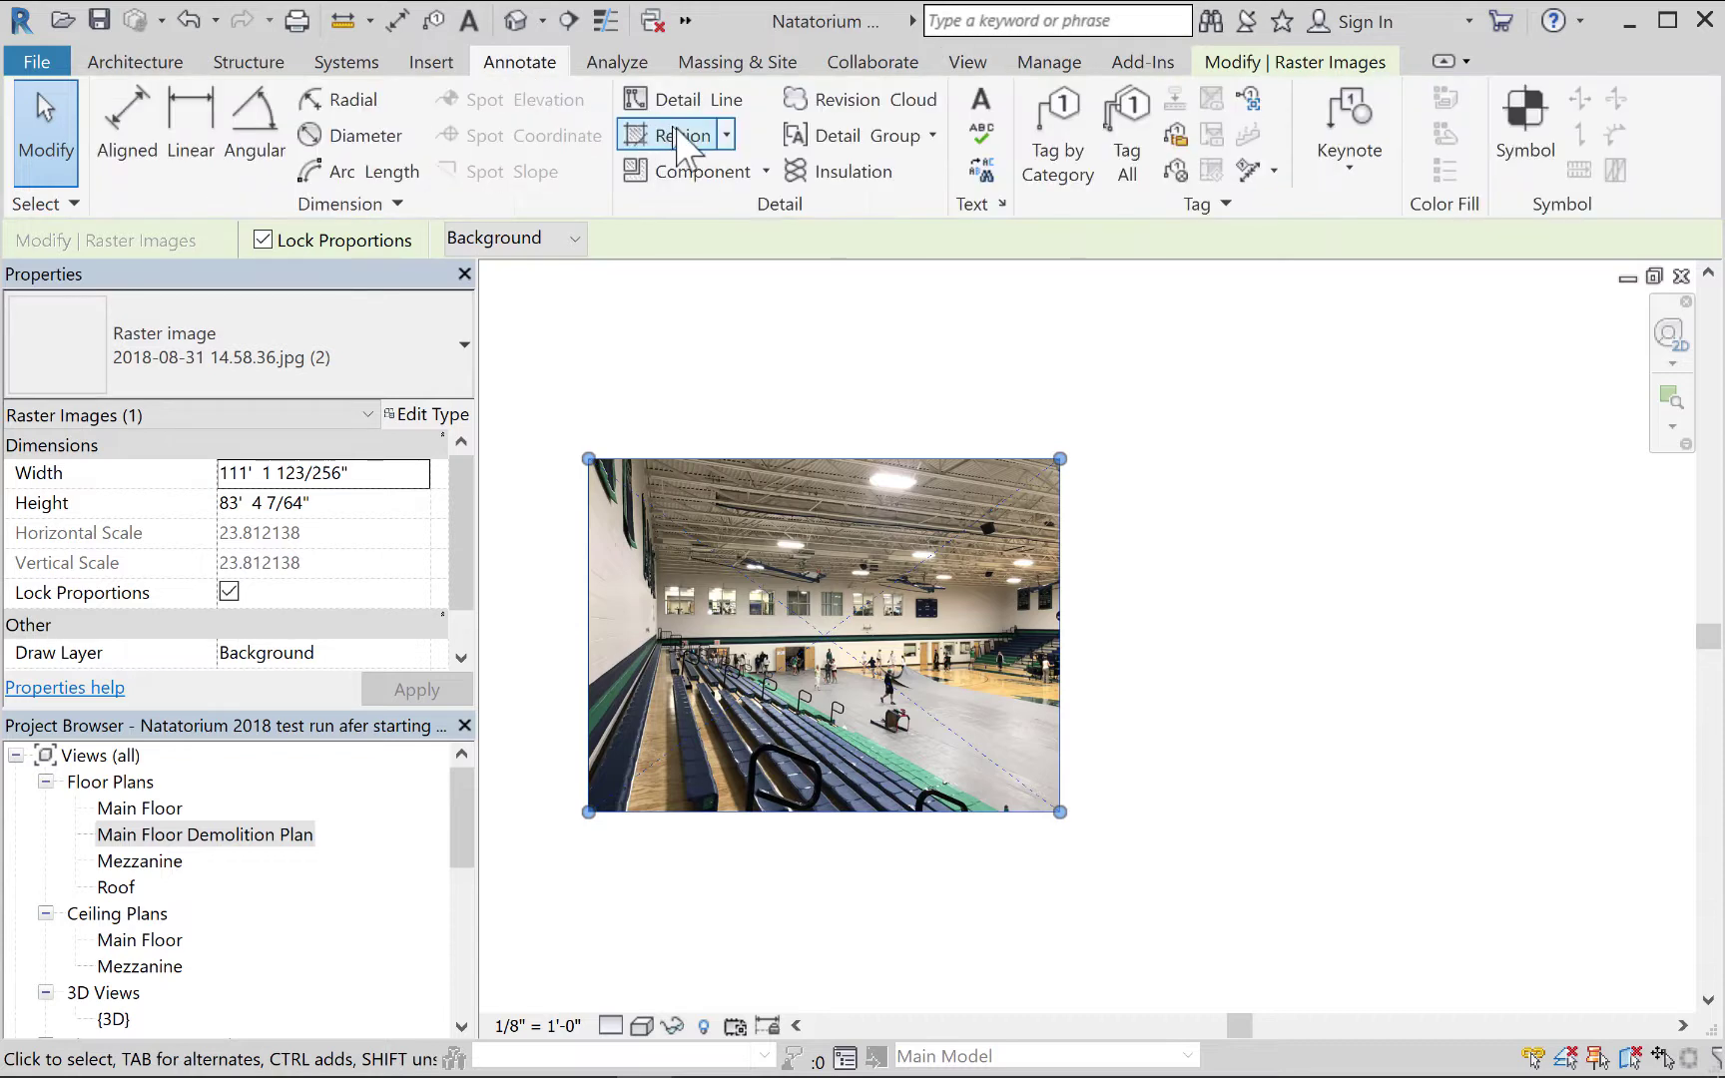
pyautogui.click(983, 105)
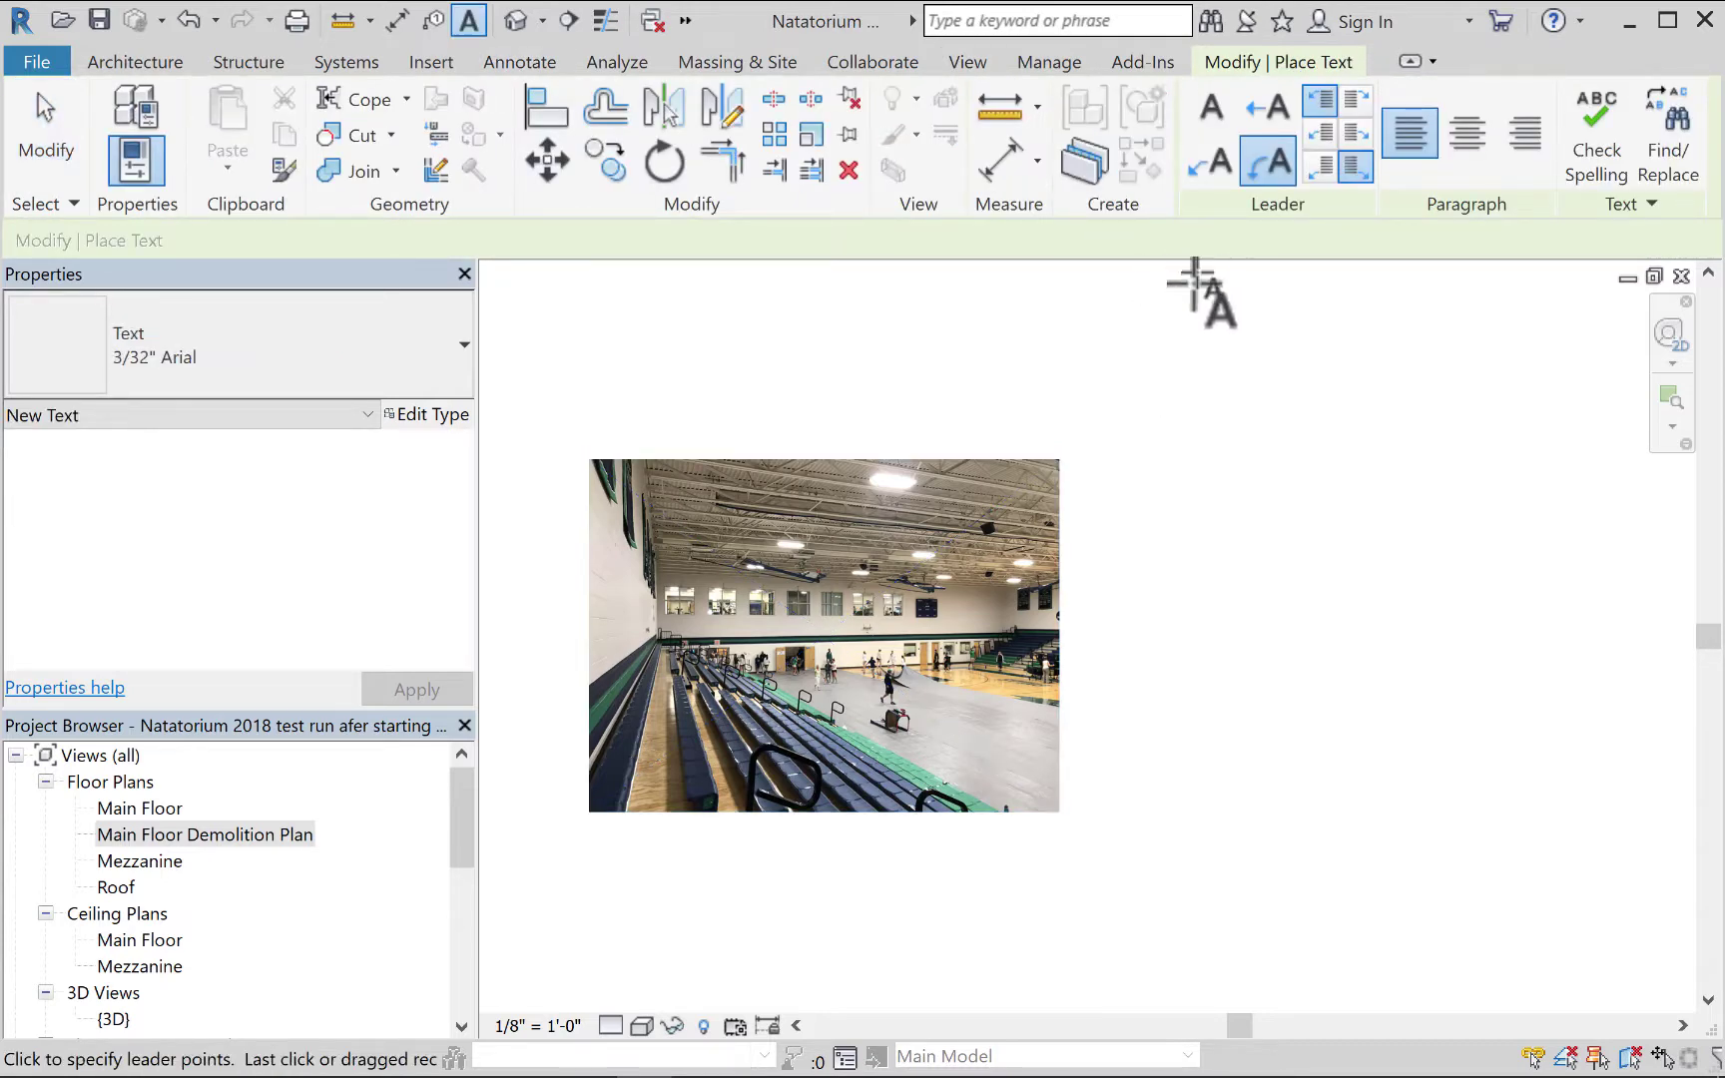
pyautogui.click(888, 505)
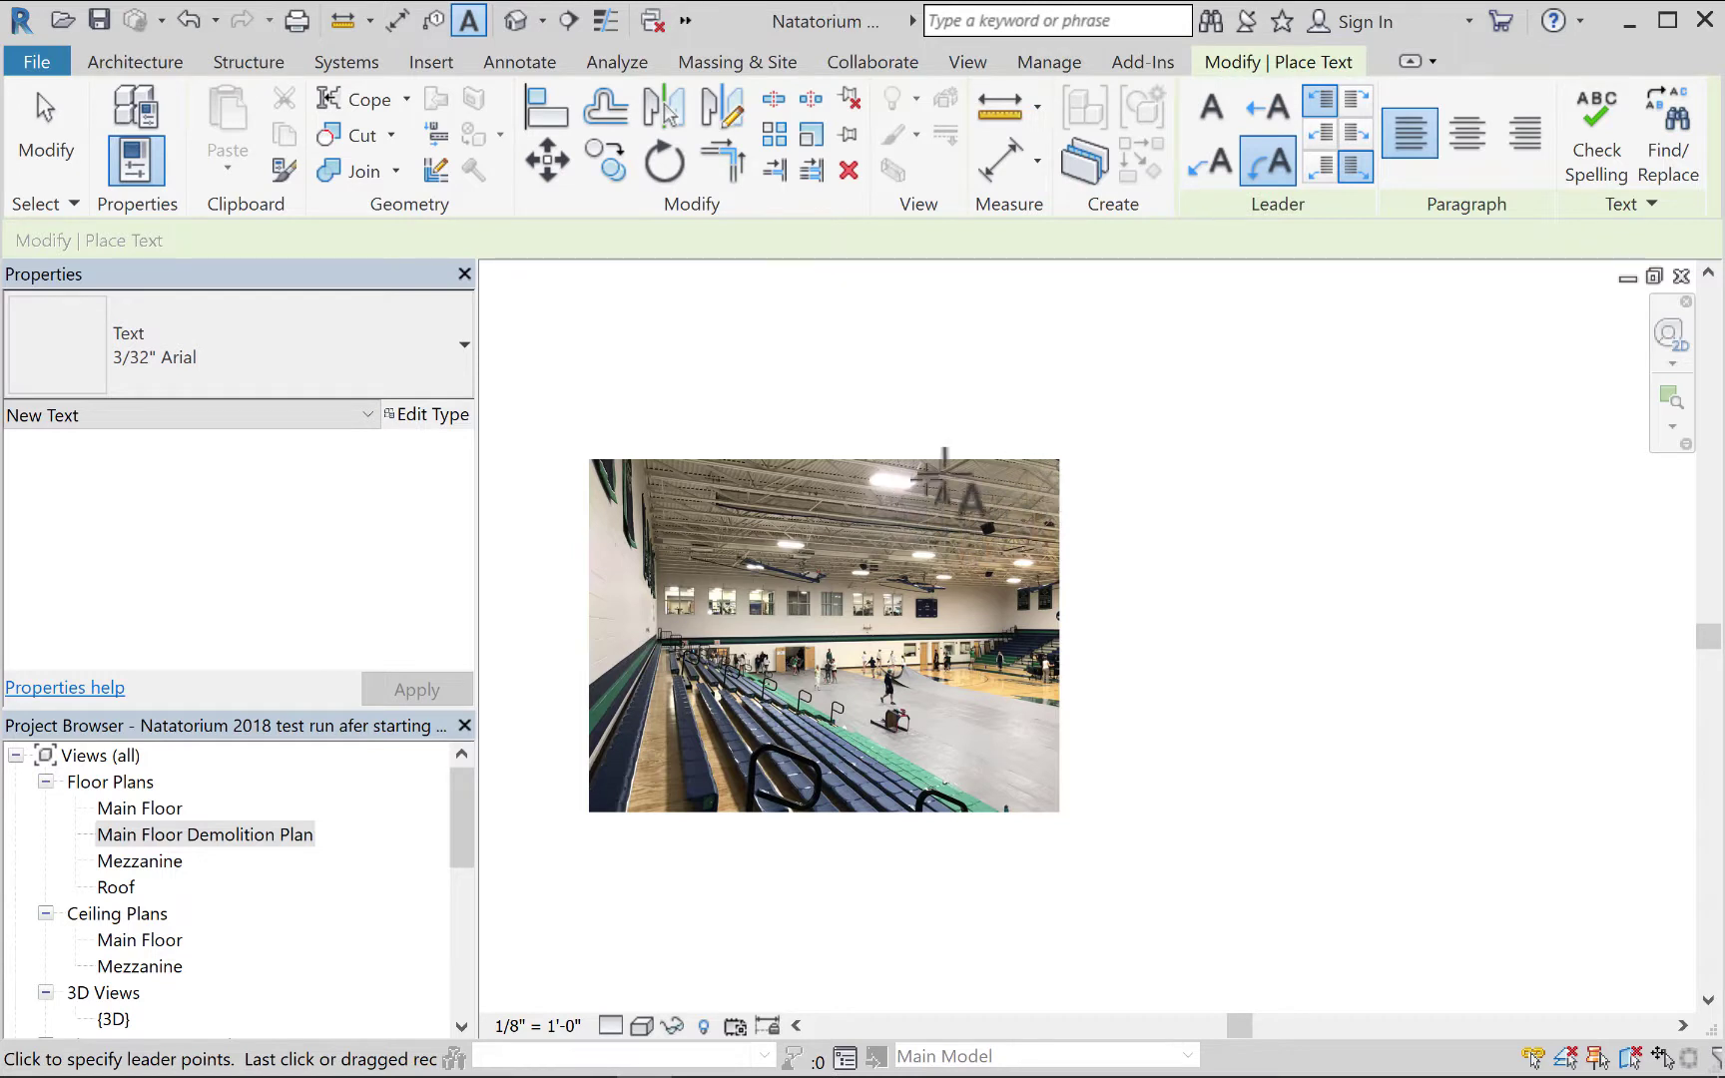
pyautogui.click(1079, 435)
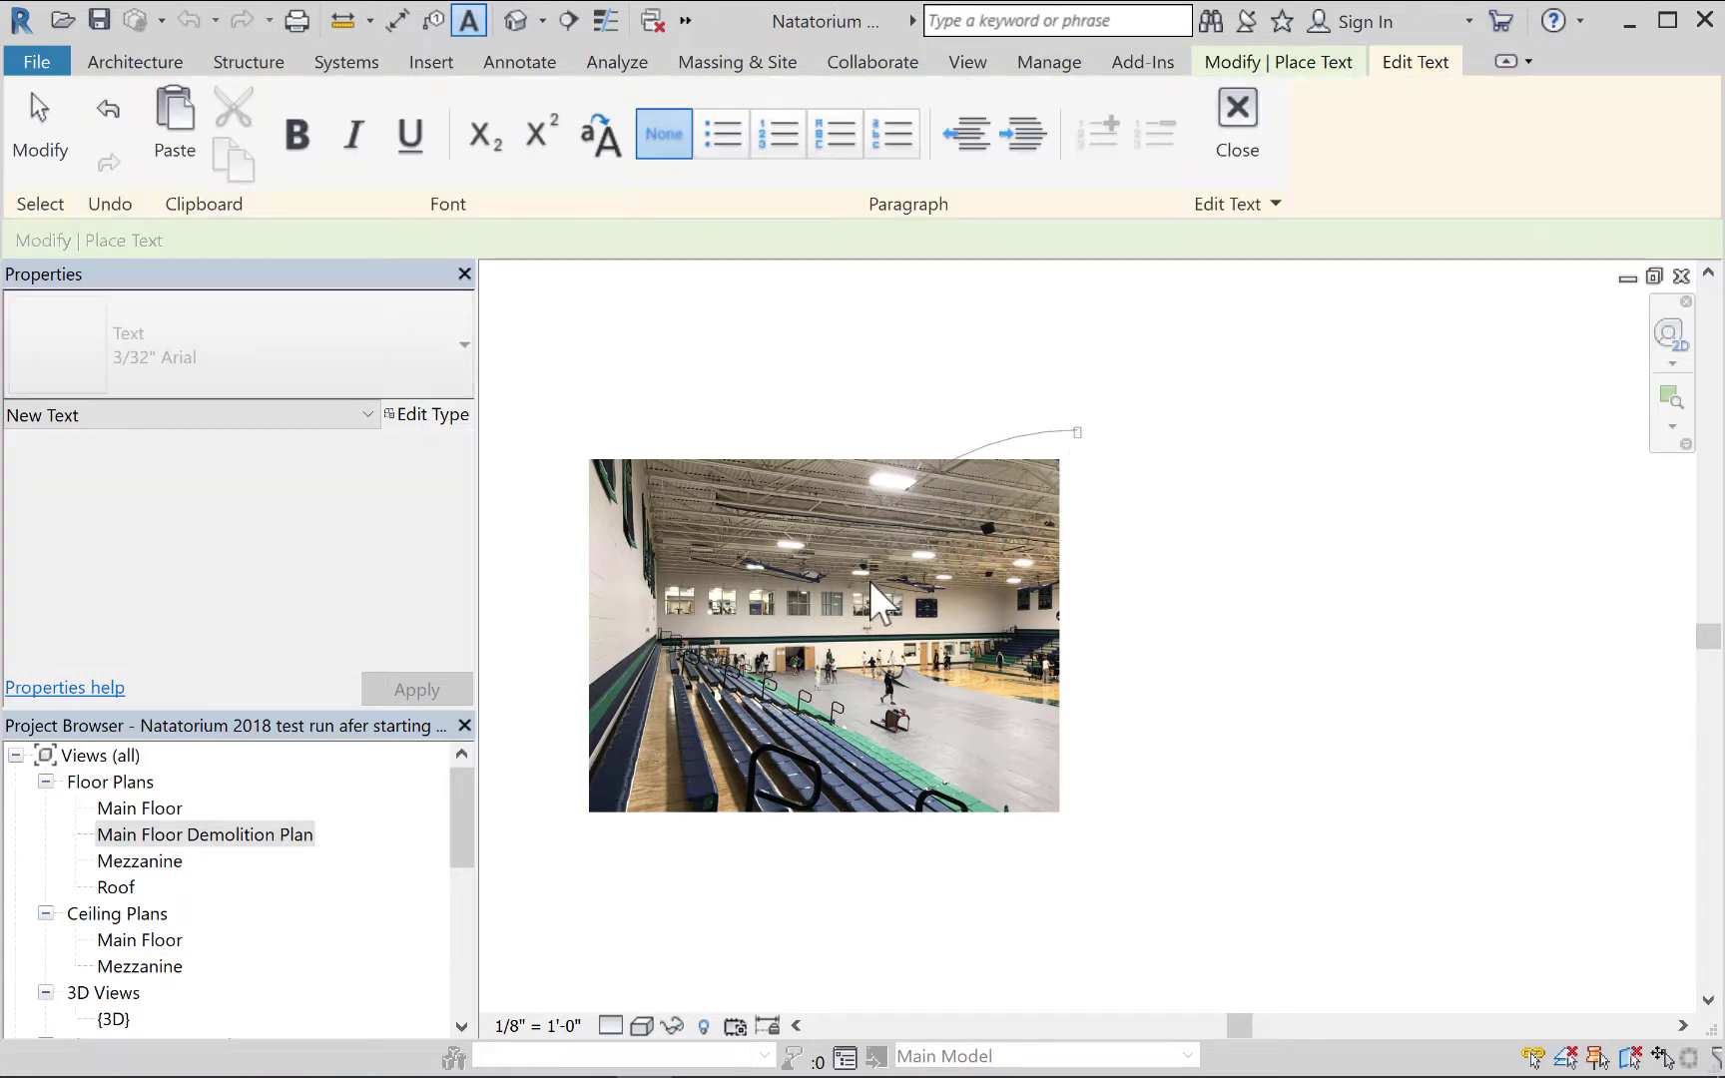
pyautogui.write('These a')
pyautogui.click(687, 450)
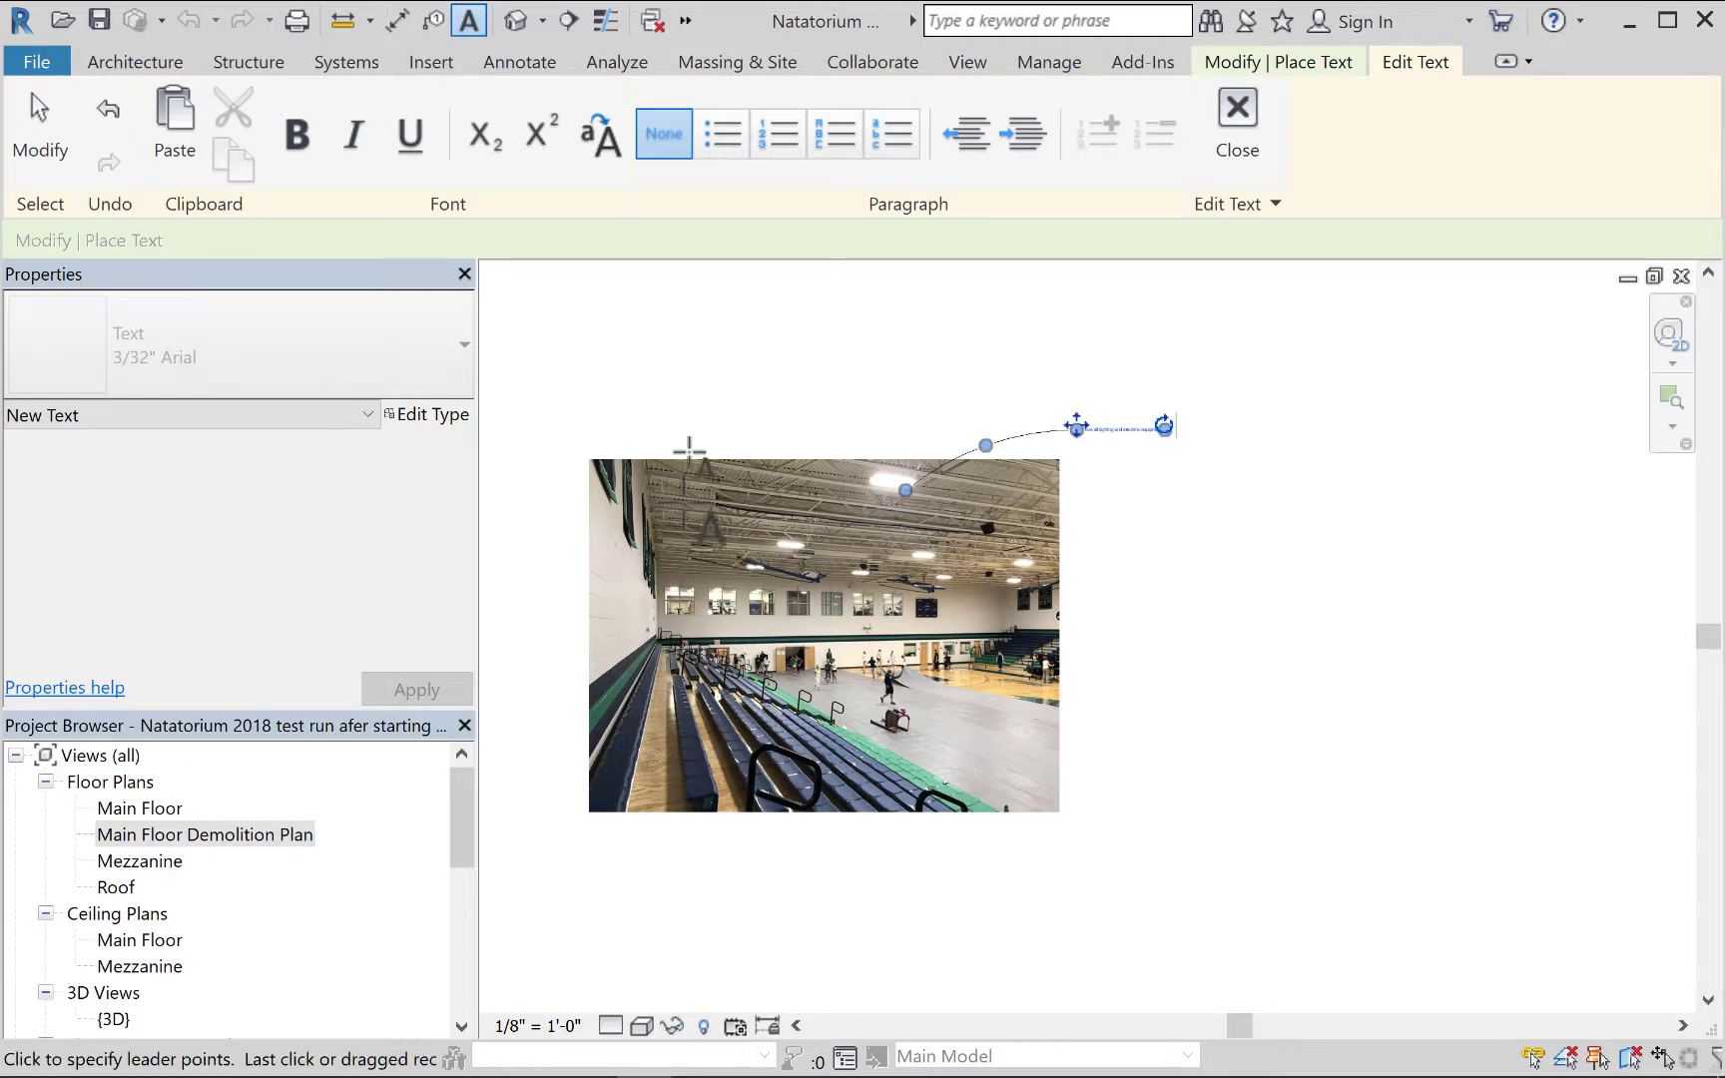
pyautogui.click(30, 110)
# Scale the gym photo down to about 42' 1" wide by 31' 7" high and move it left under the leader's start.
pyautogui.moveTo(597, 814); pyautogui.dragTo(826, 525)
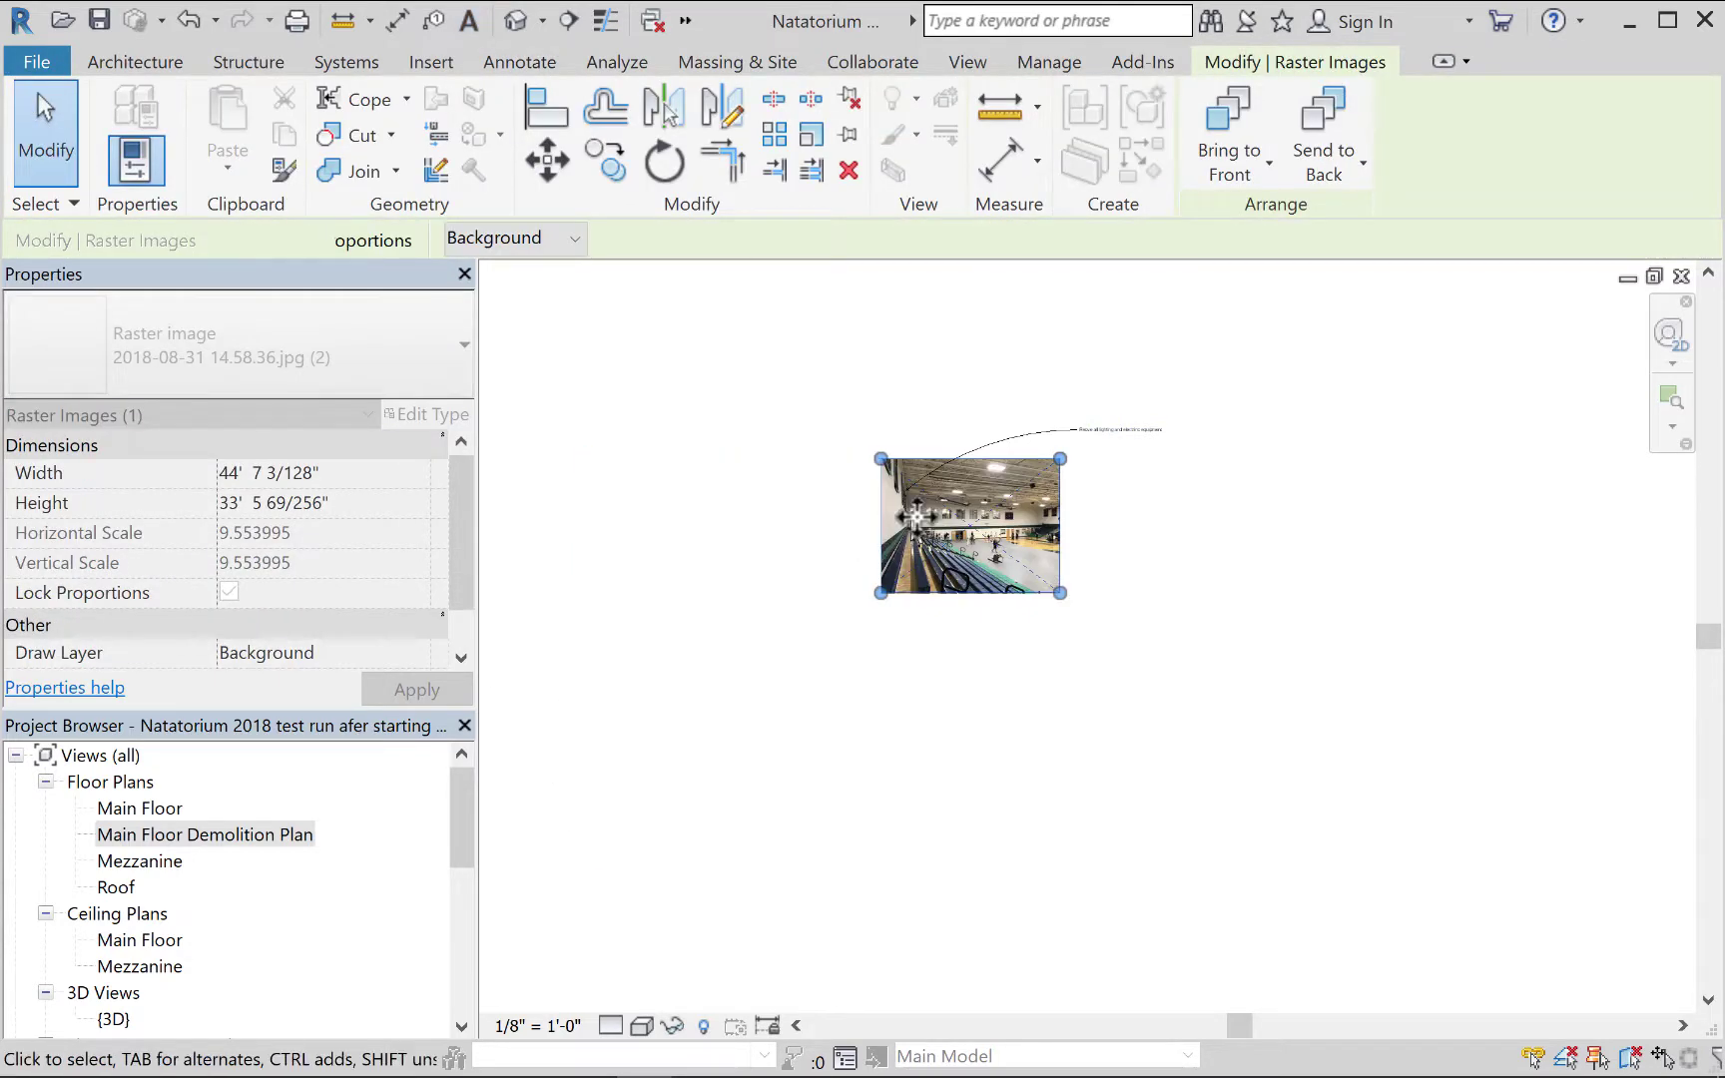
pyautogui.moveTo(959, 519); pyautogui.dragTo(843, 541)
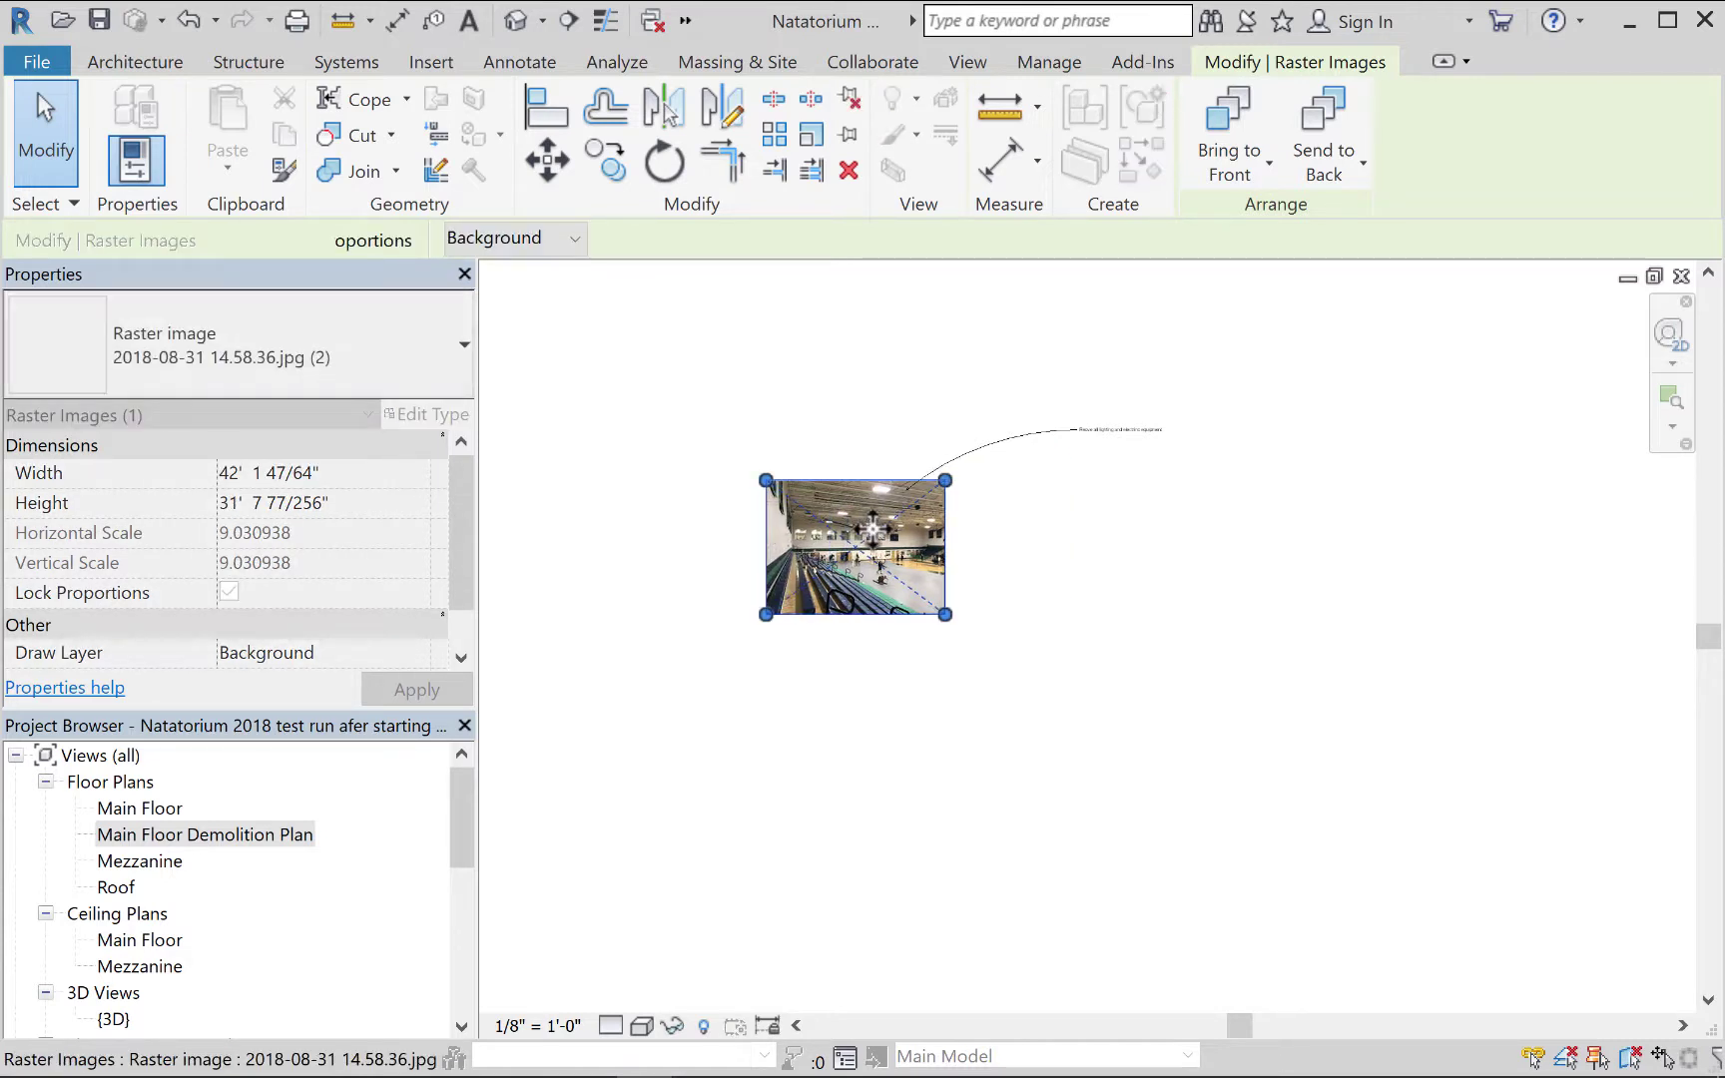
pyautogui.scroll(3, 918, 548)
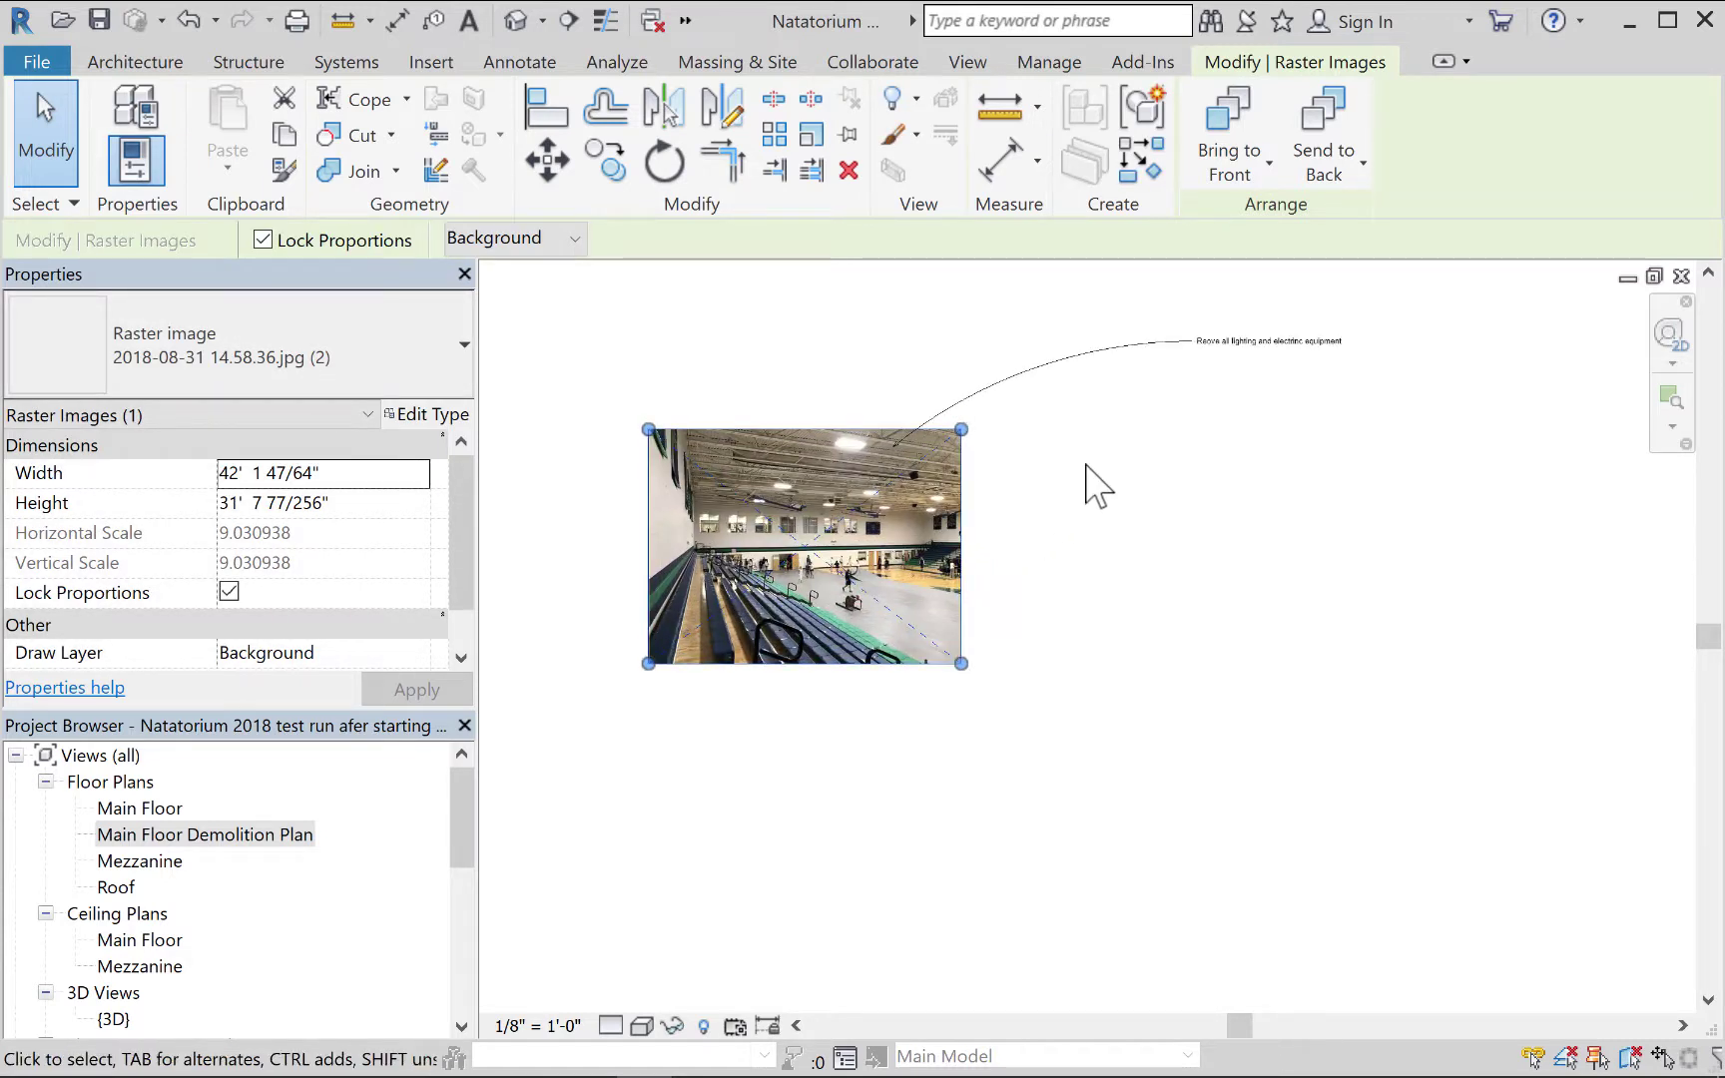
# Move the lighting note next to the photo's upper right corner and set its leader end on the bright ceiling light.
pyautogui.scroll(1, 1098, 499)
pyautogui.click(1236, 318)
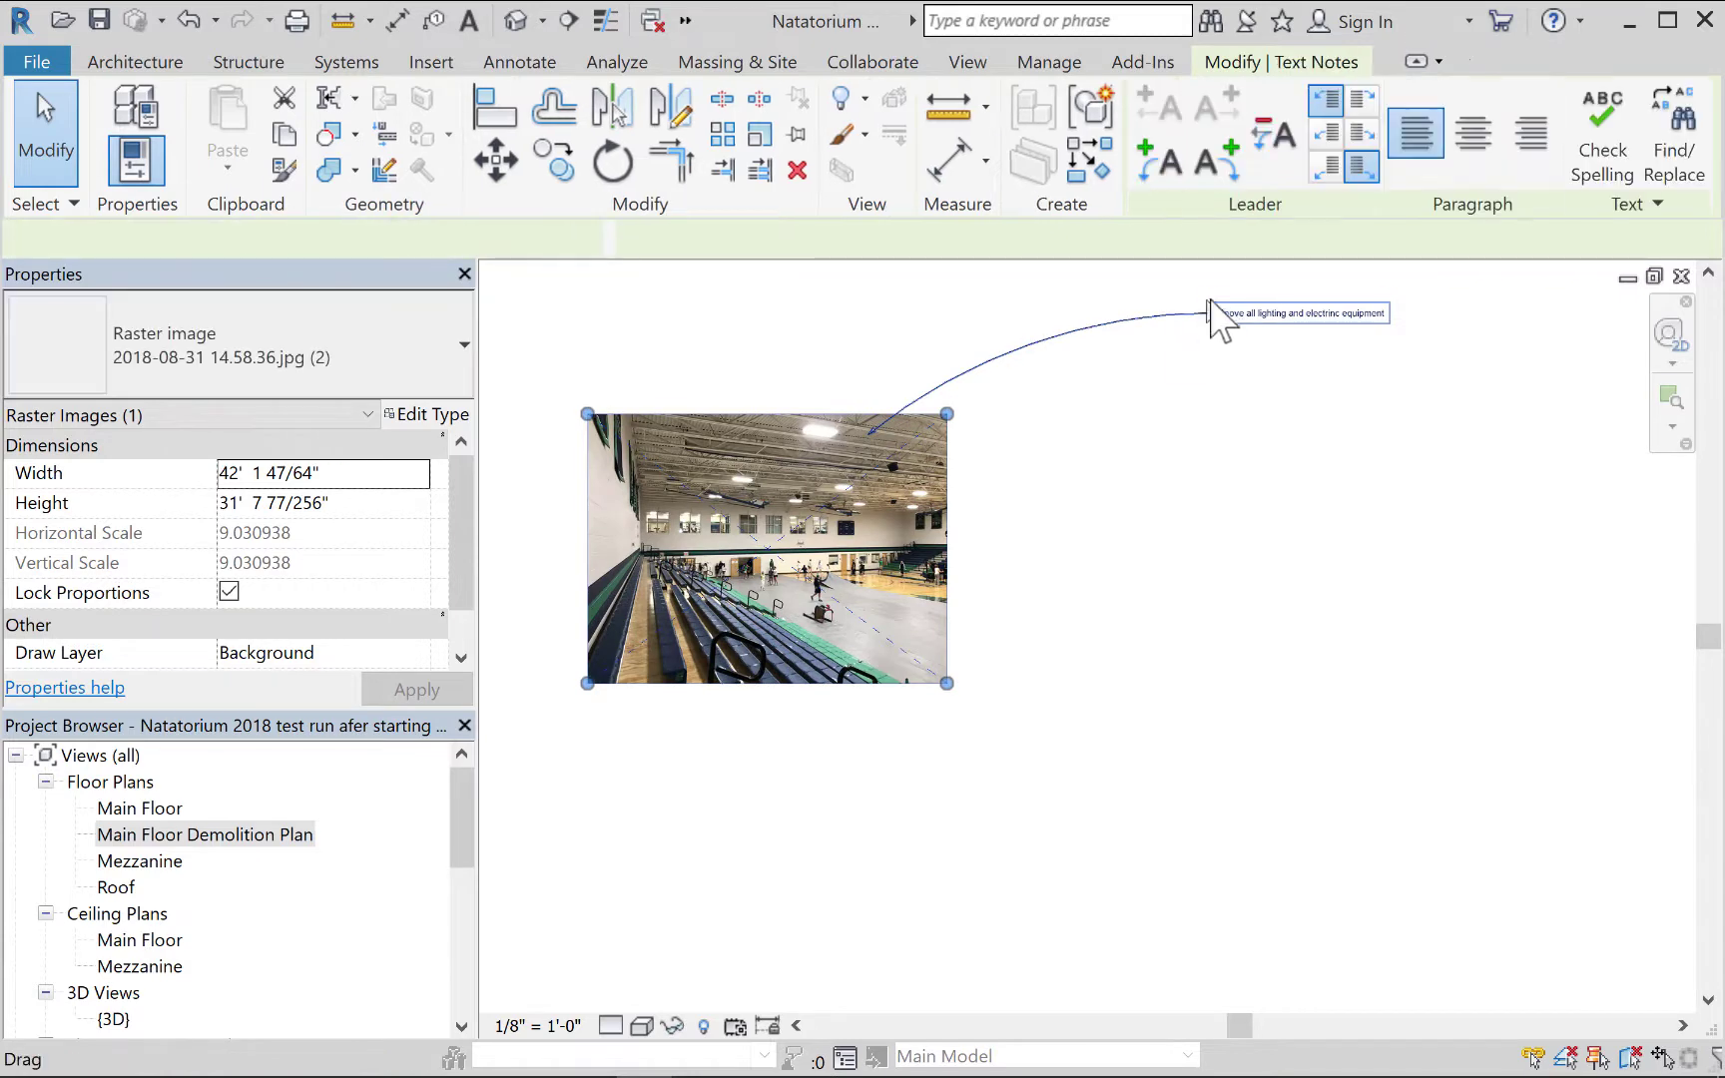
pyautogui.moveTo(1215, 312); pyautogui.dragTo(989, 389)
pyautogui.moveTo(865, 433); pyautogui.dragTo(839, 432)
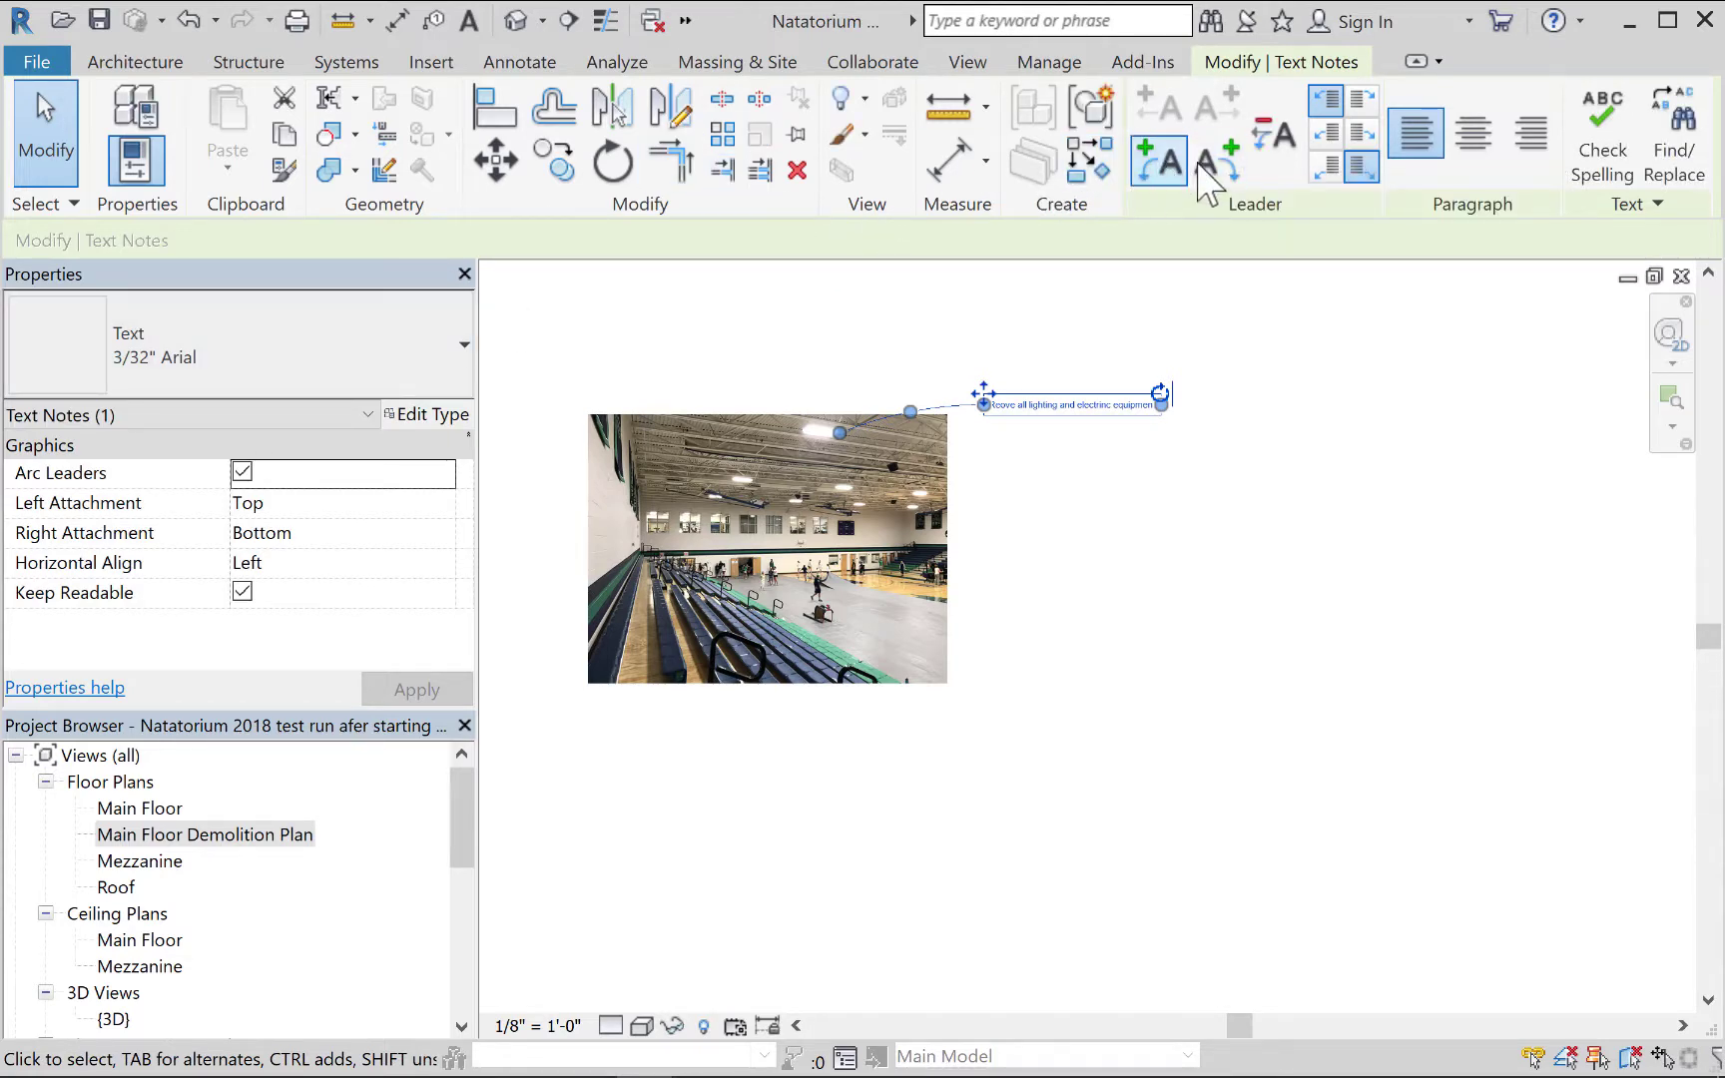
pyautogui.click(1224, 336)
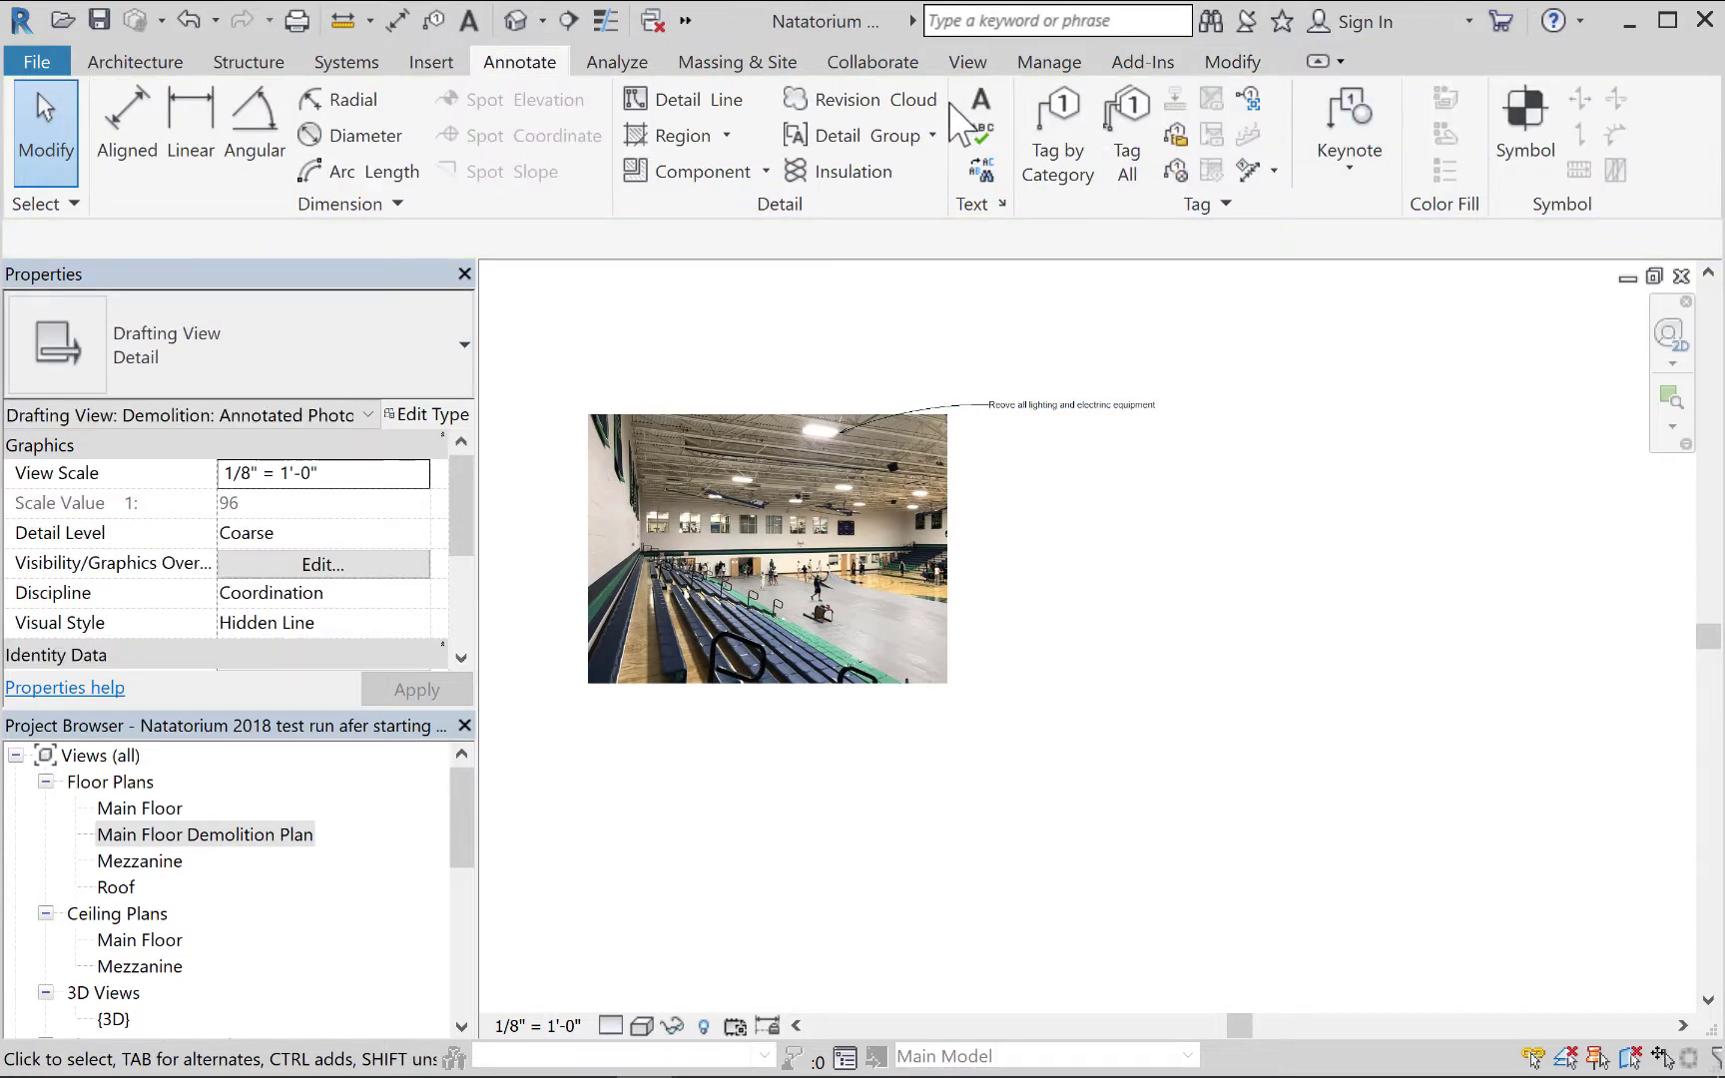
# Add an arc-leader text note reading "Remove backetball hoops and salvage for reuse" beside the photo, pointing to the basketball hoop.
pyautogui.click(981, 112)
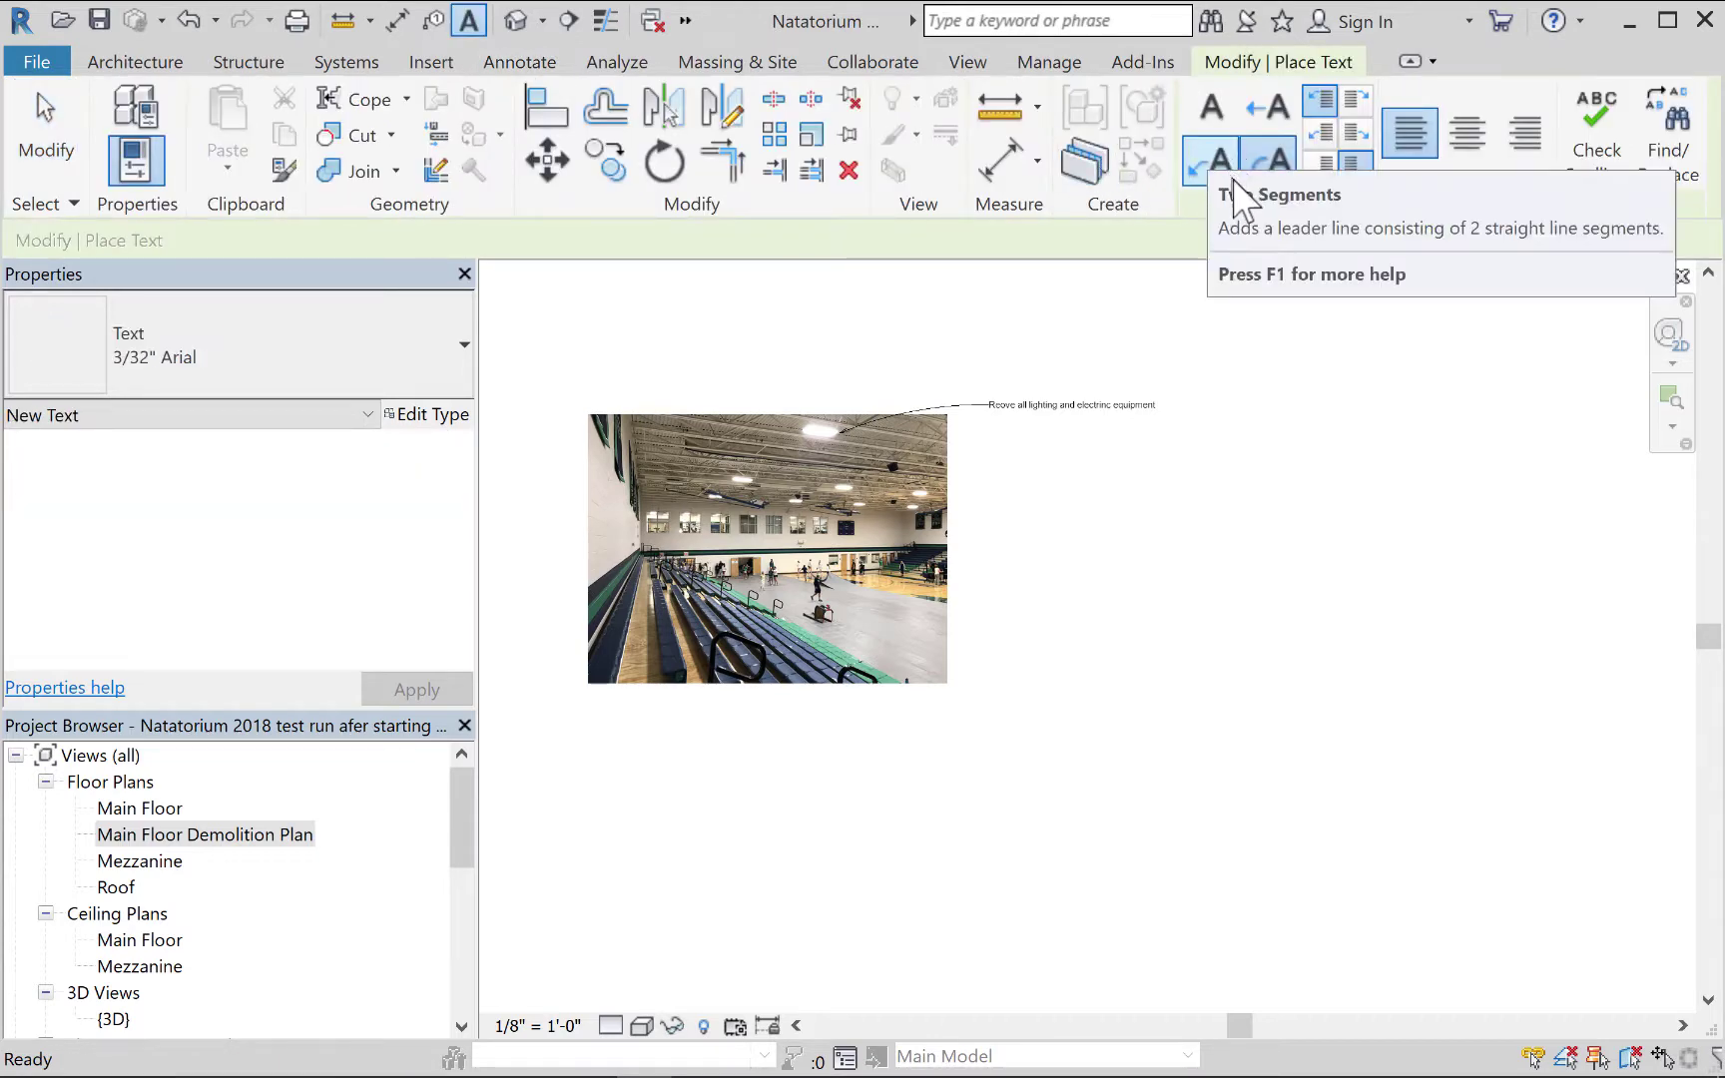
pyautogui.click(1266, 165)
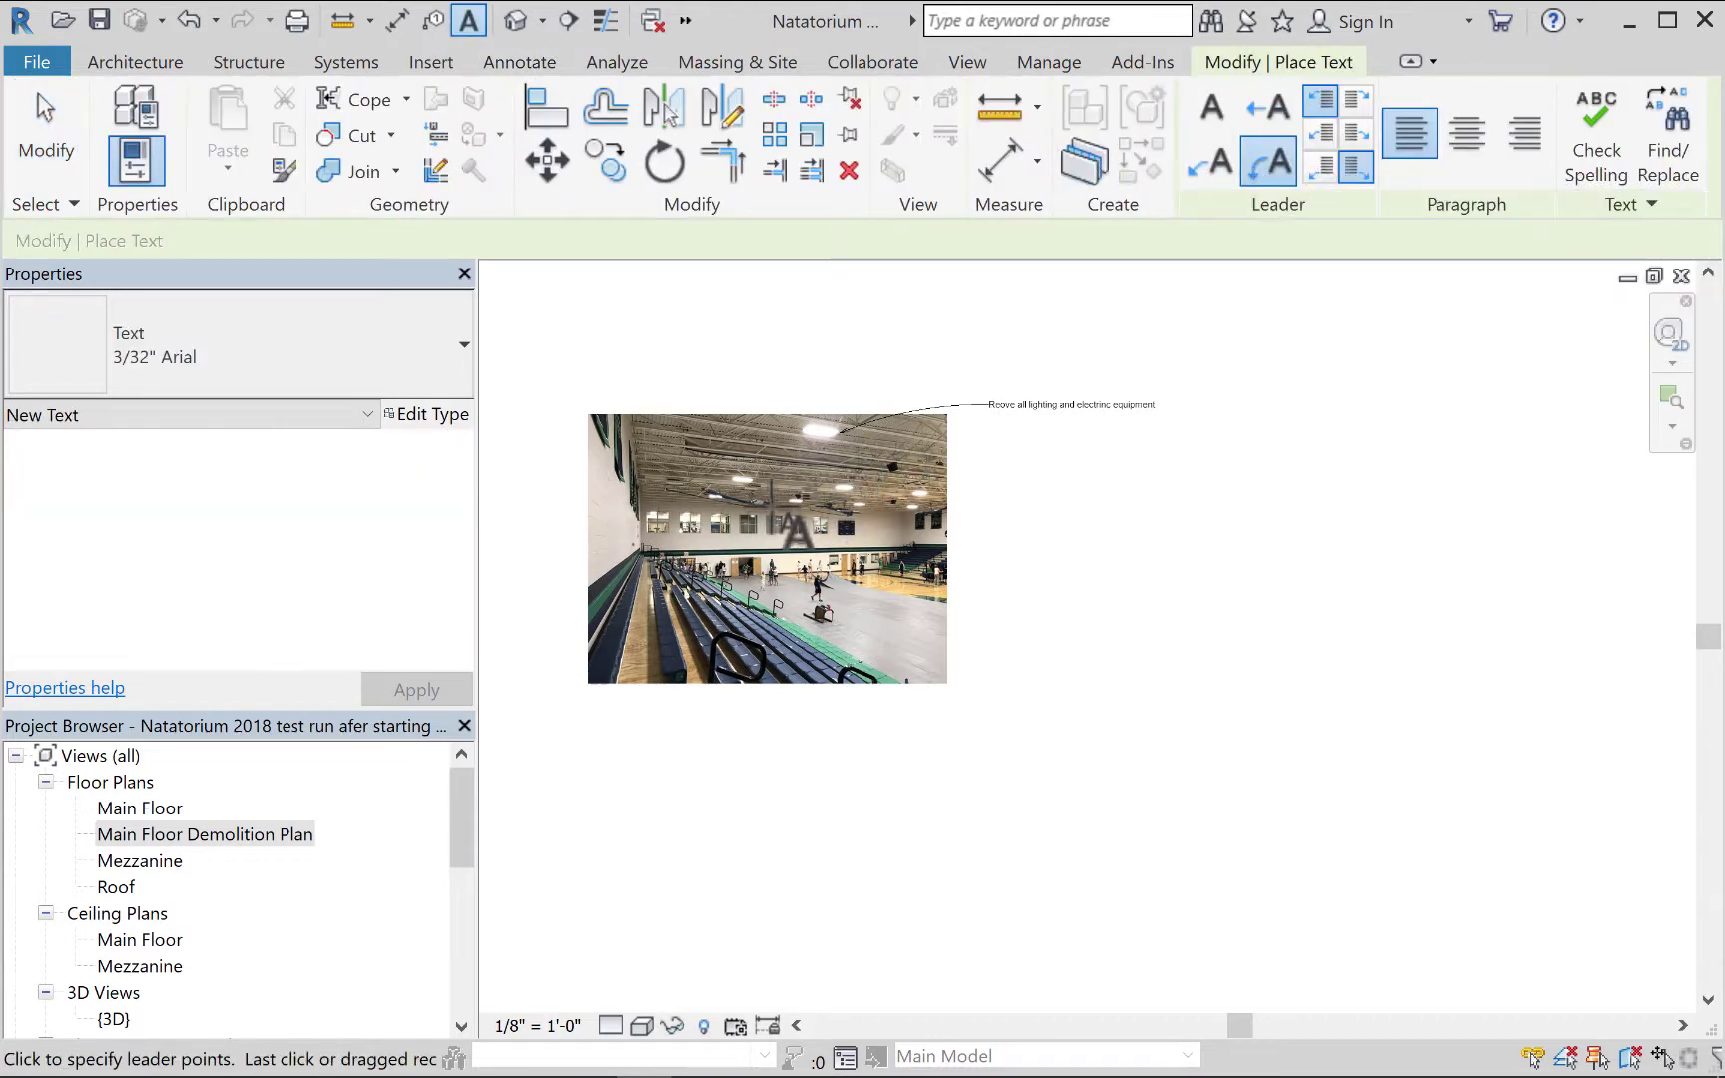
pyautogui.click(982, 534)
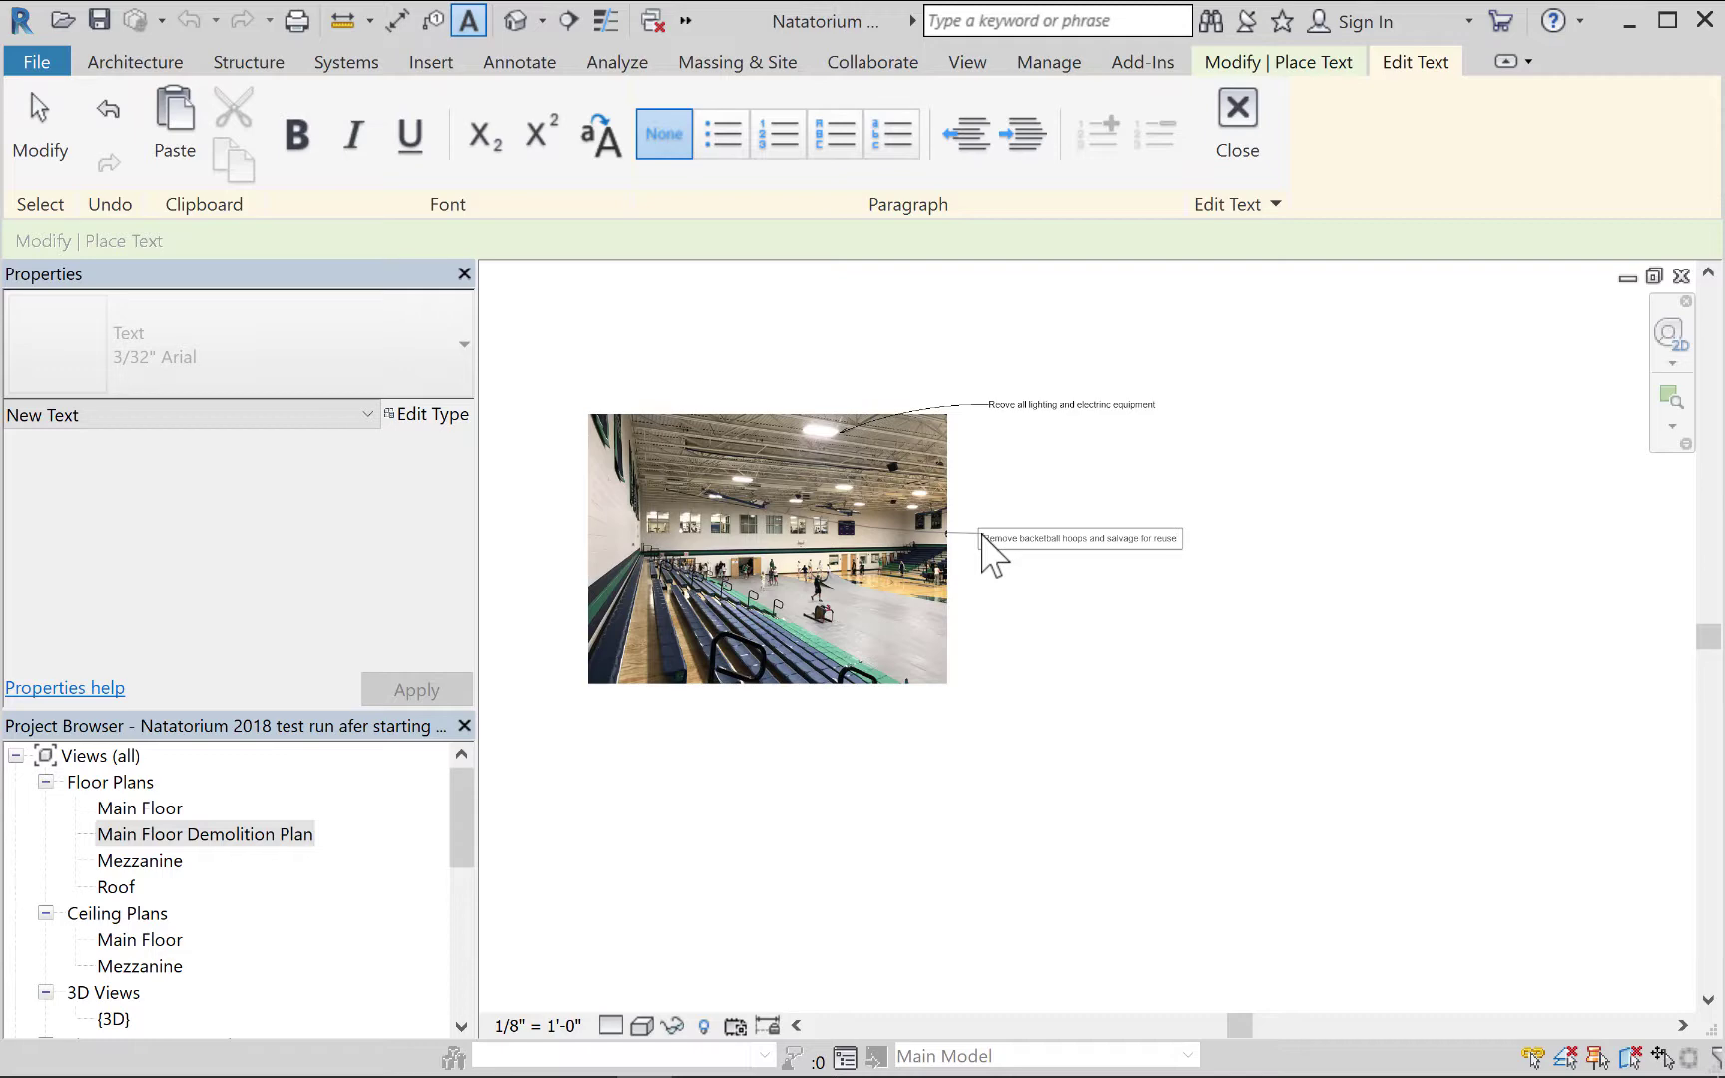
pyautogui.click(1012, 616)
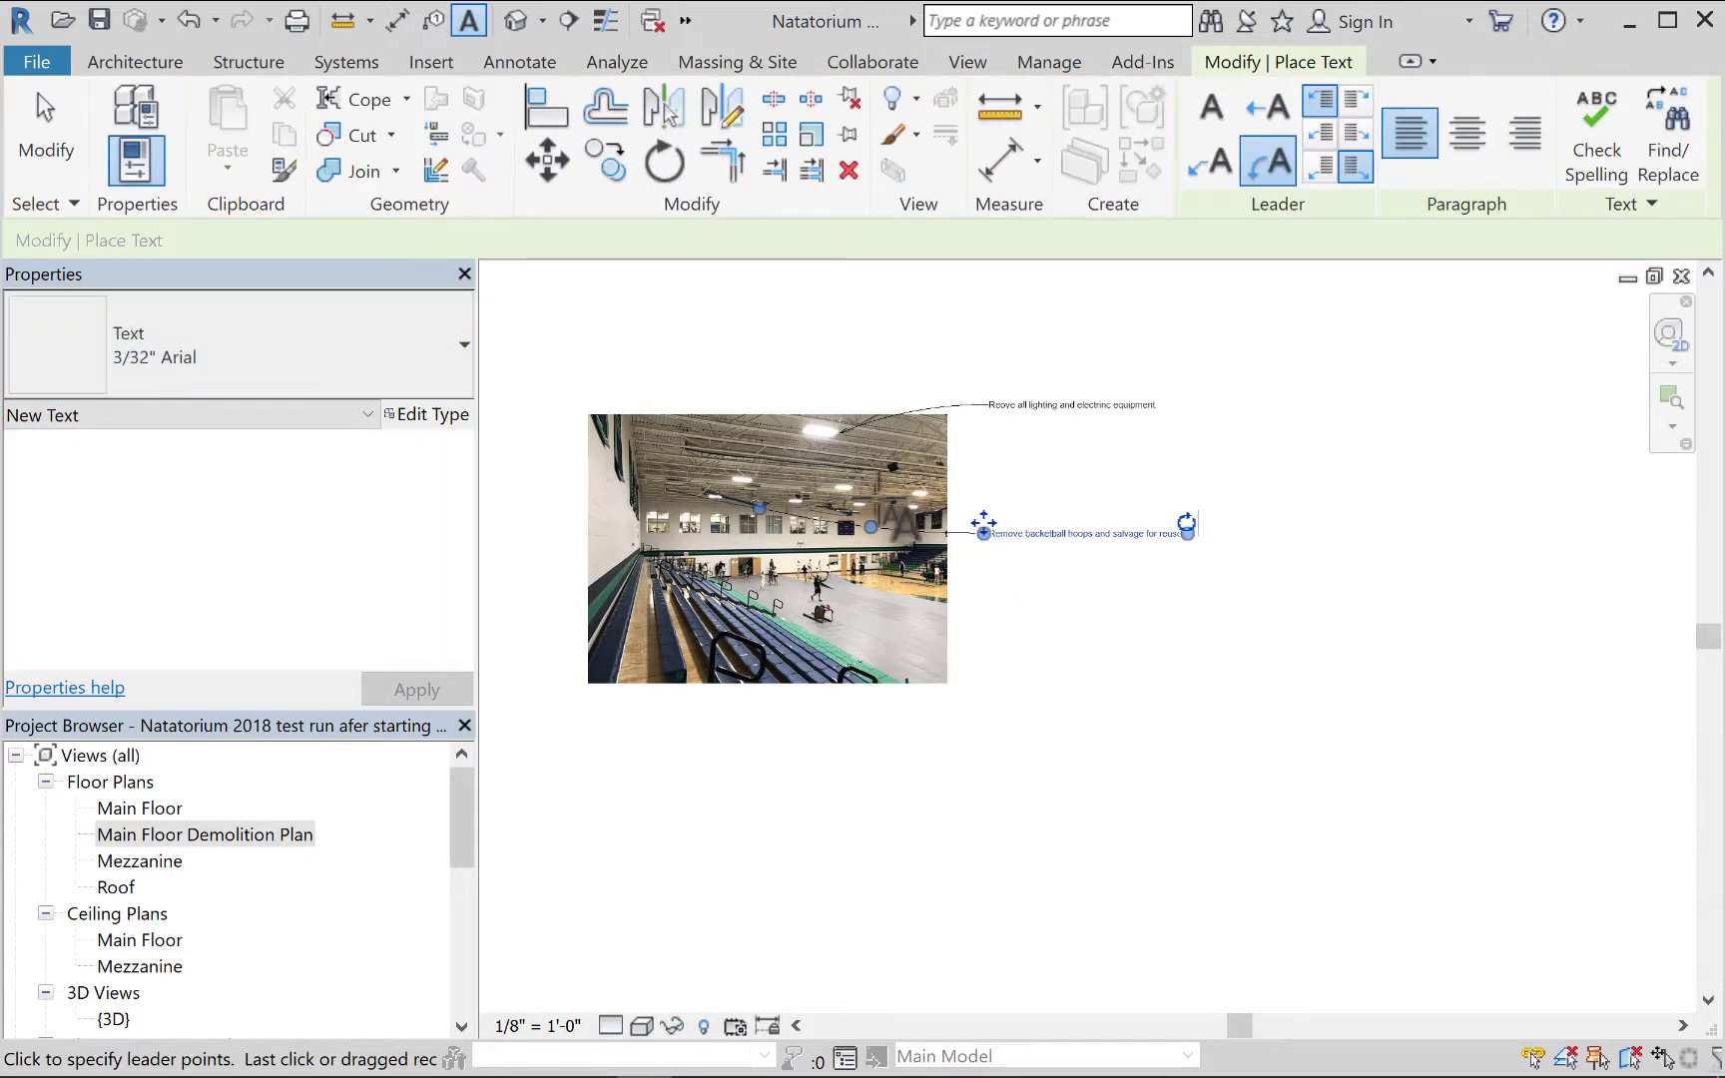
pyautogui.scroll(3, 878, 502)
pyautogui.moveTo(907, 477)
pyautogui.mouseDown(button='middle')
pyautogui.moveTo(1093, 499)
pyautogui.moveTo(1069, 469)
pyautogui.mouseUp(button='middle')
pyautogui.scroll(1, 1103, 515)
pyautogui.press('Escape')
pyautogui.press('Escape')
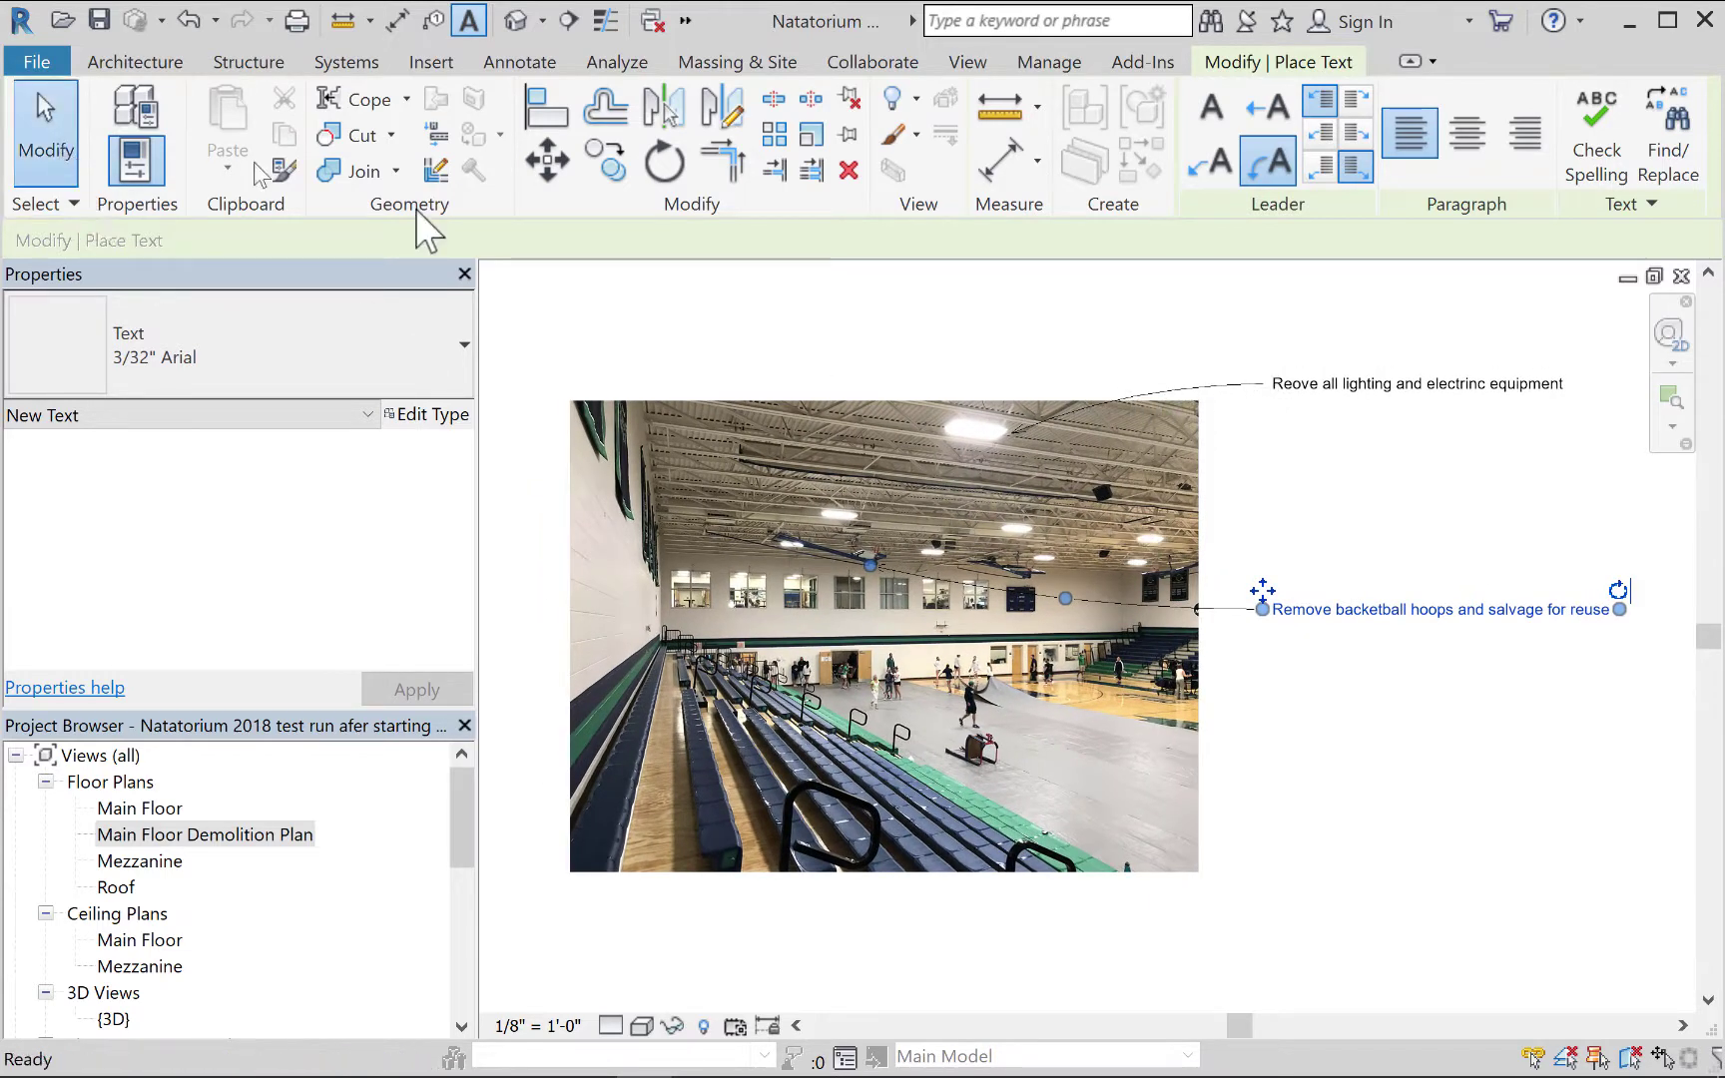
# Correct the first word of the lighting note to "Remove".
pyautogui.doubleClick(1300, 385)
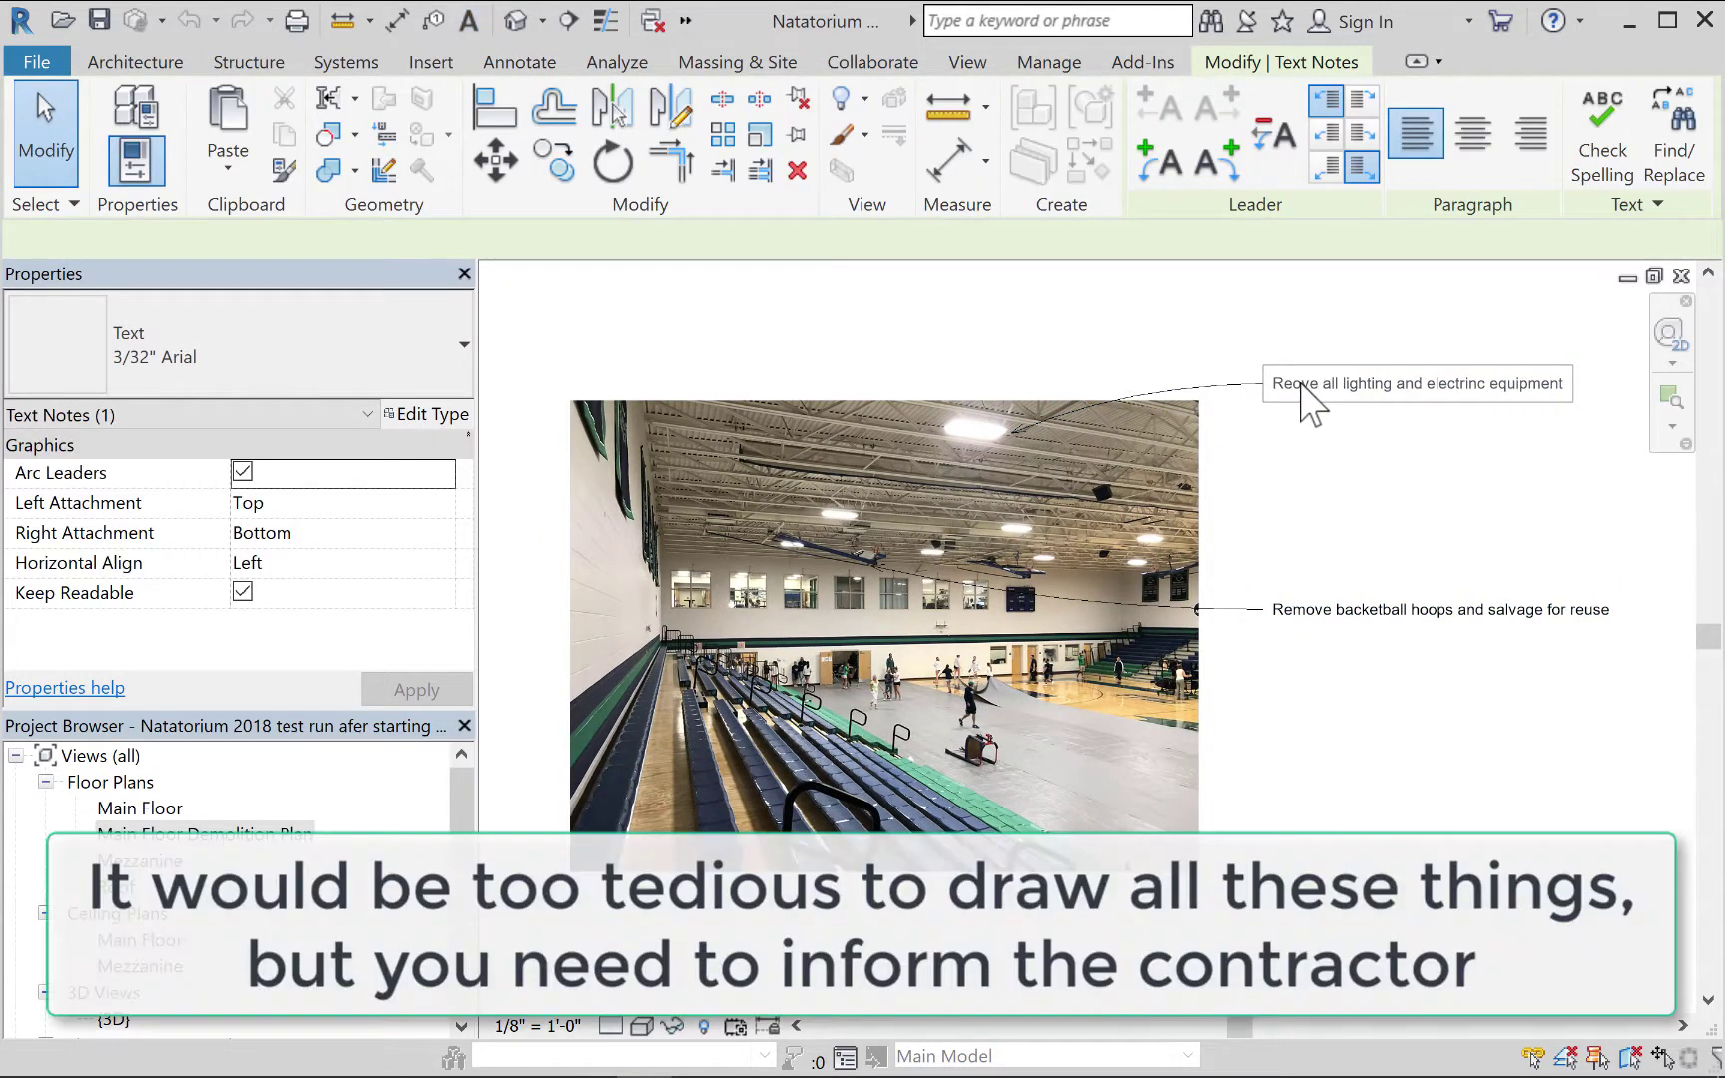
pyautogui.write('m')
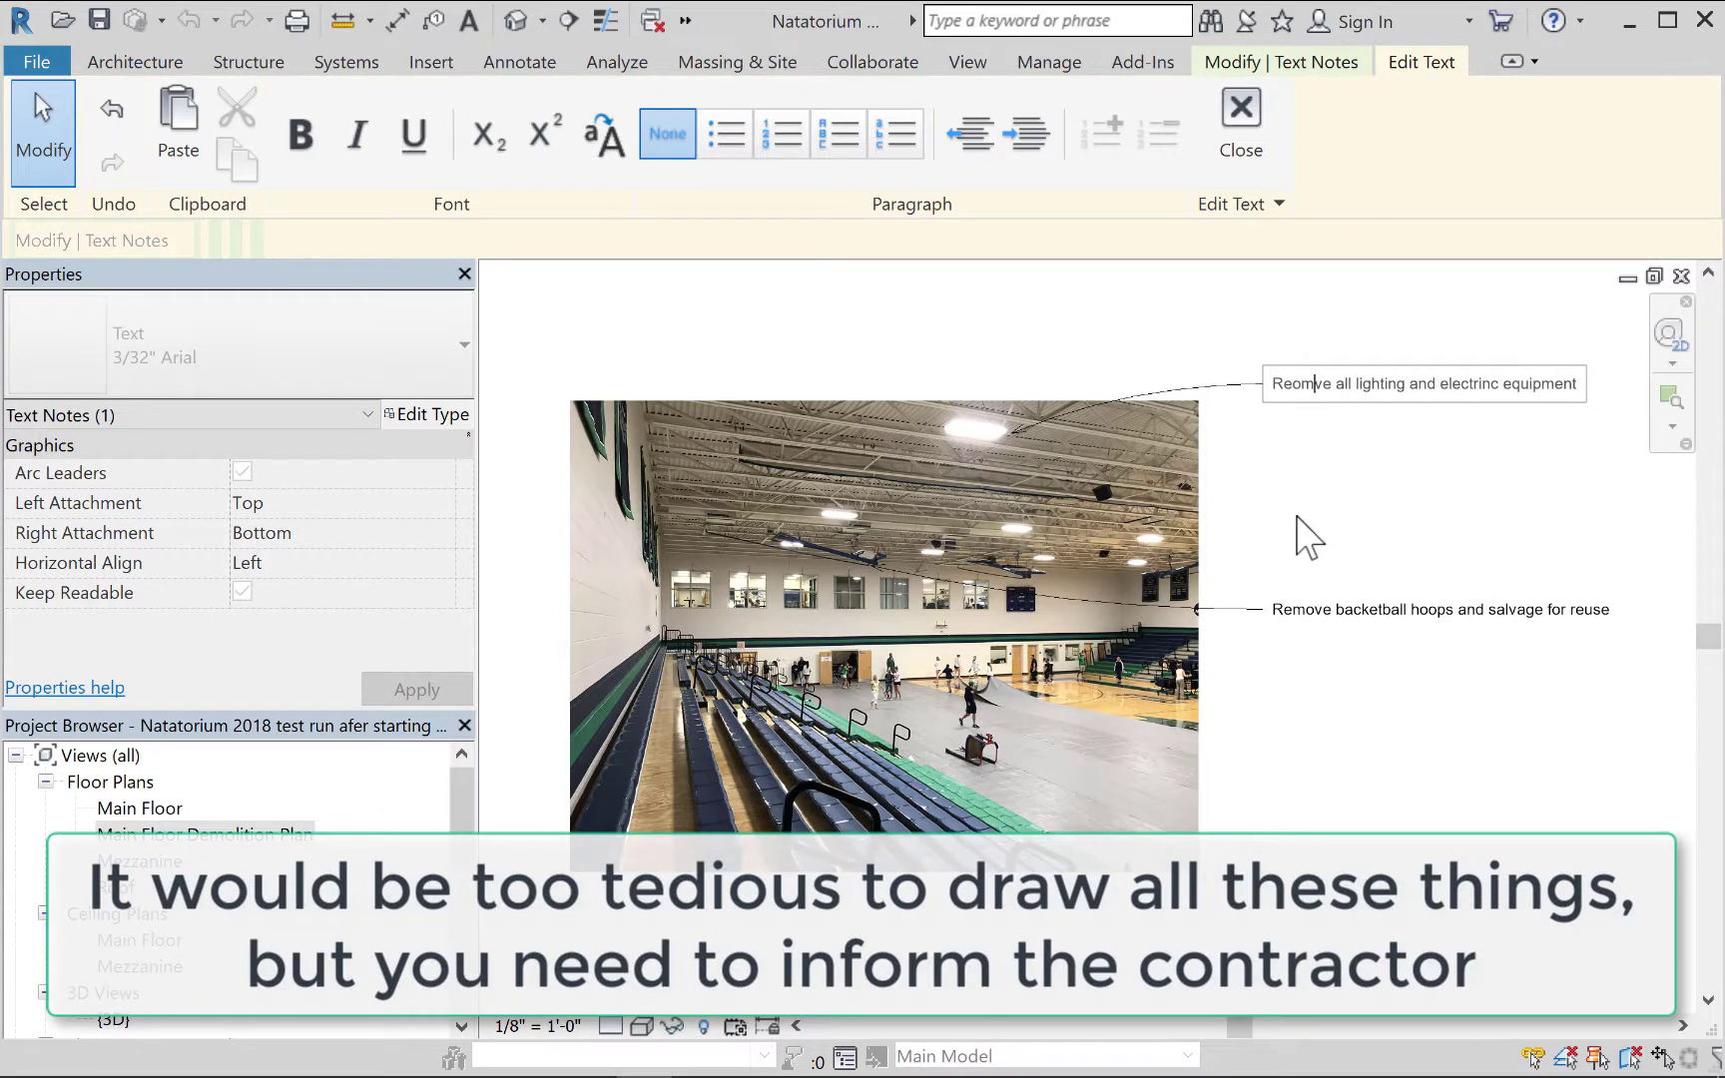
pyautogui.press('BackSpace')
pyautogui.press('BackSpace')
pyautogui.write('mo')
pyautogui.click(1290, 538)
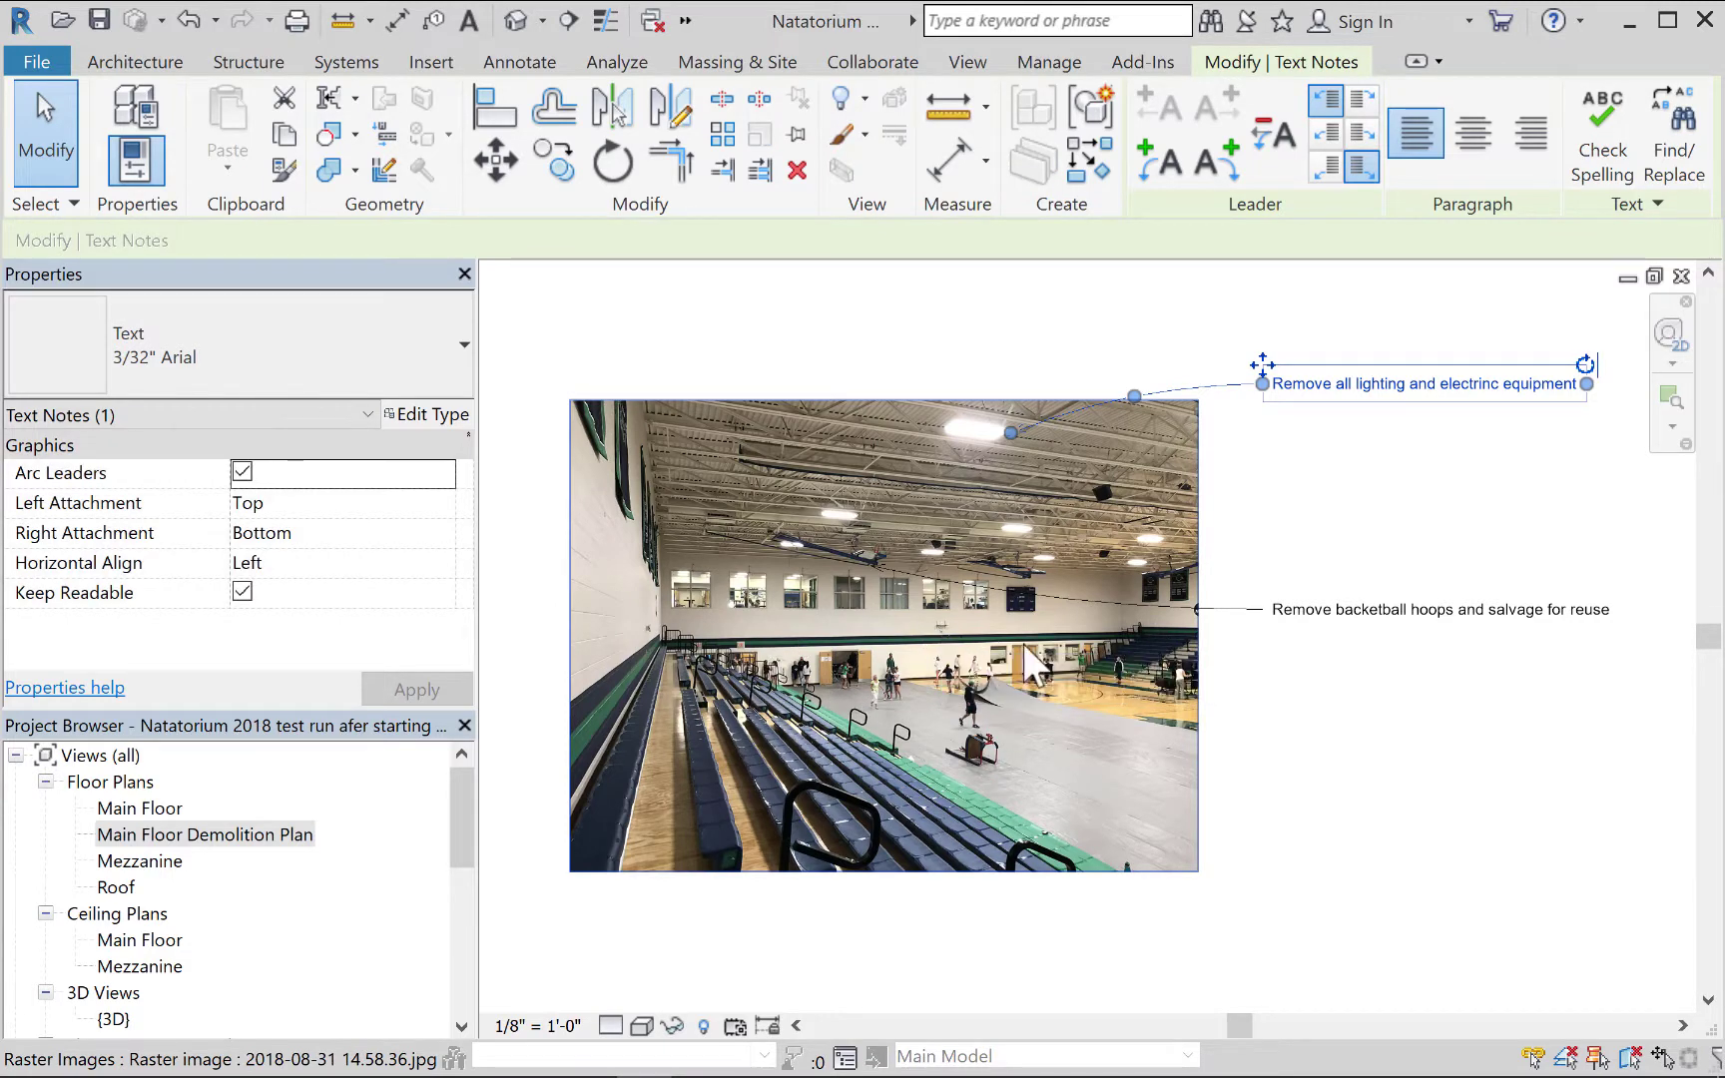
pyautogui.click(68, 155)
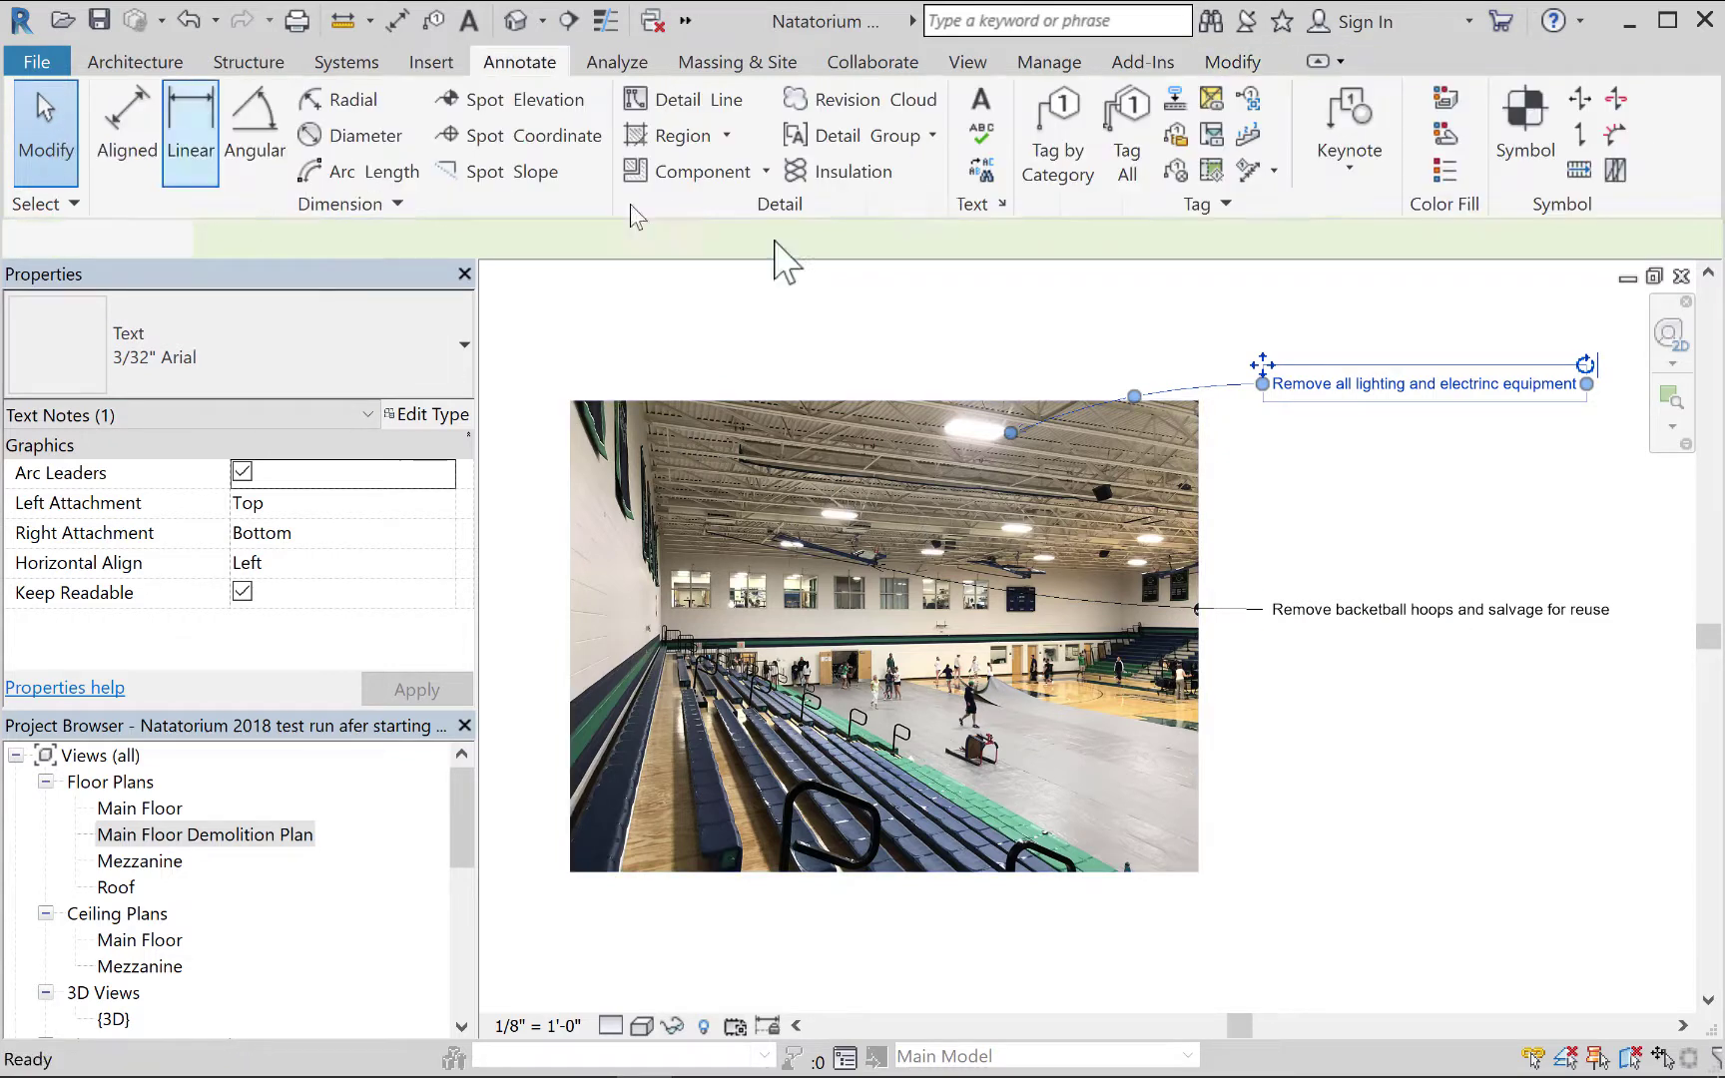
# Narrow the basketball hoop note's text box so that its text wraps onto two lines.
pyautogui.click(1598, 611)
pyautogui.moveTo(1617, 611); pyautogui.dragTo(1592, 605)
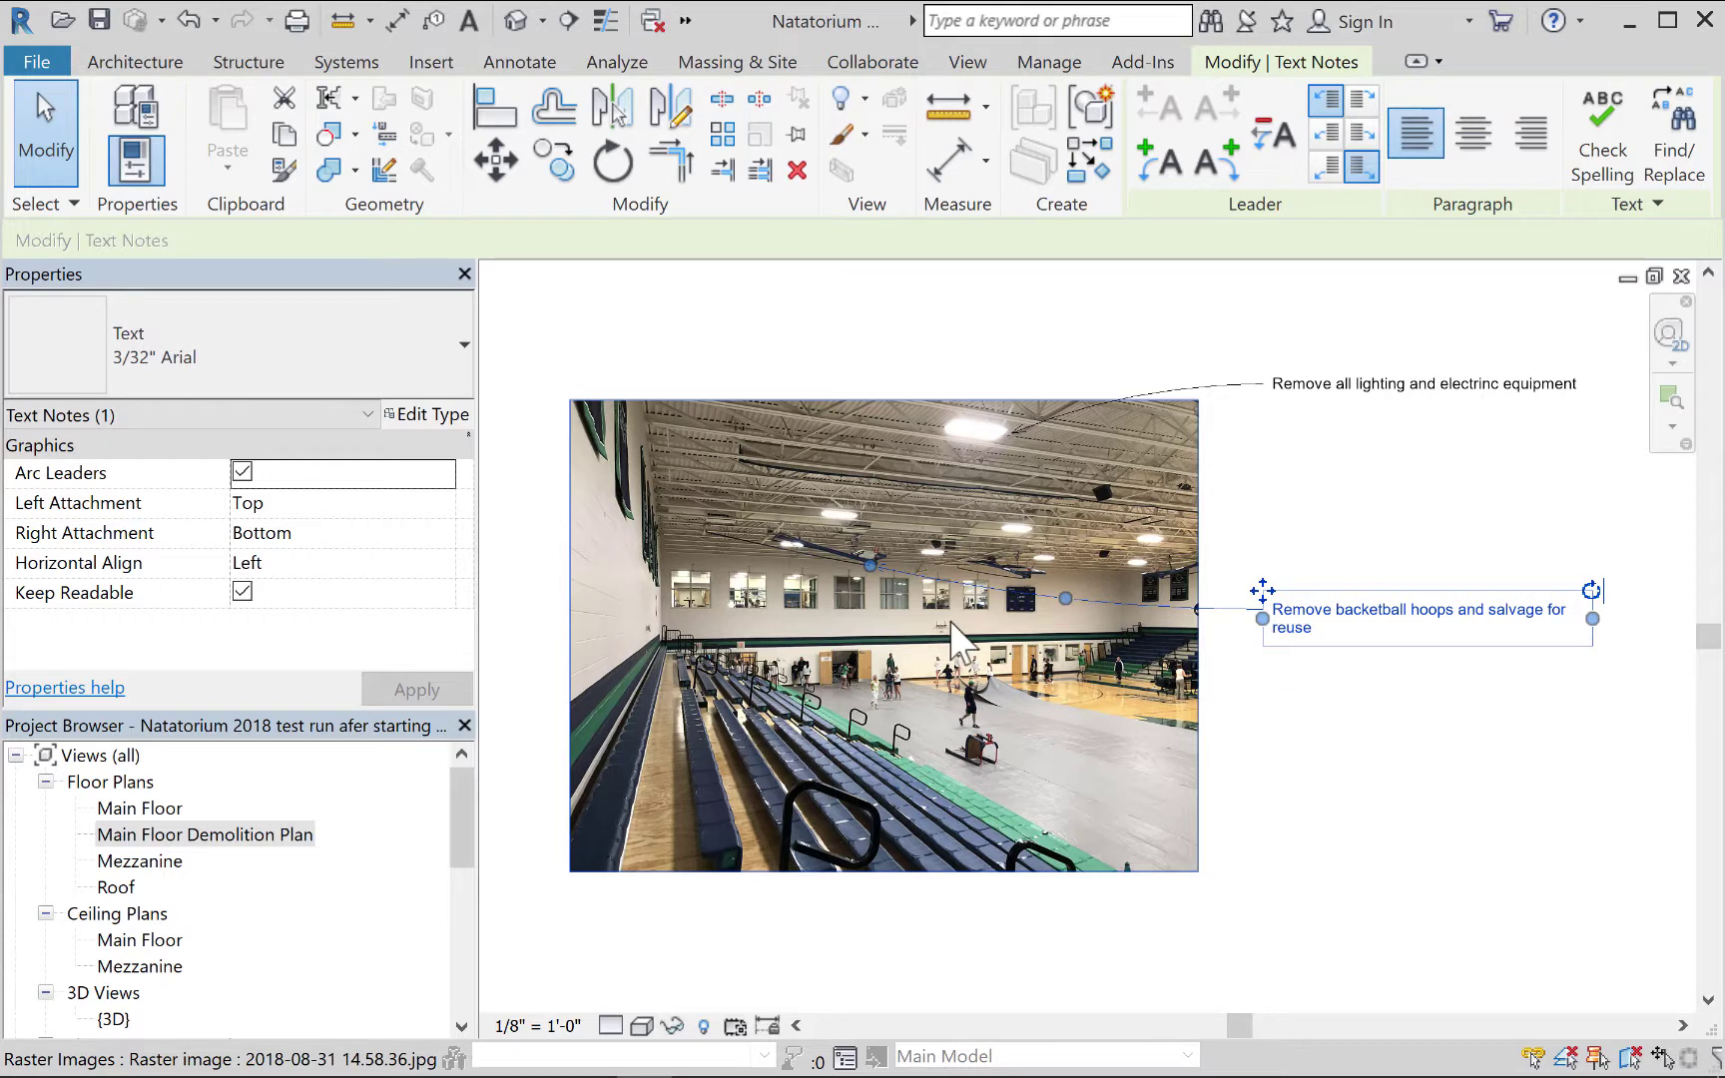
# Move the lighting note slightly higher and reposition its leader end onto the bright ceiling light in the photo.
pyautogui.scroll(1, 950, 627)
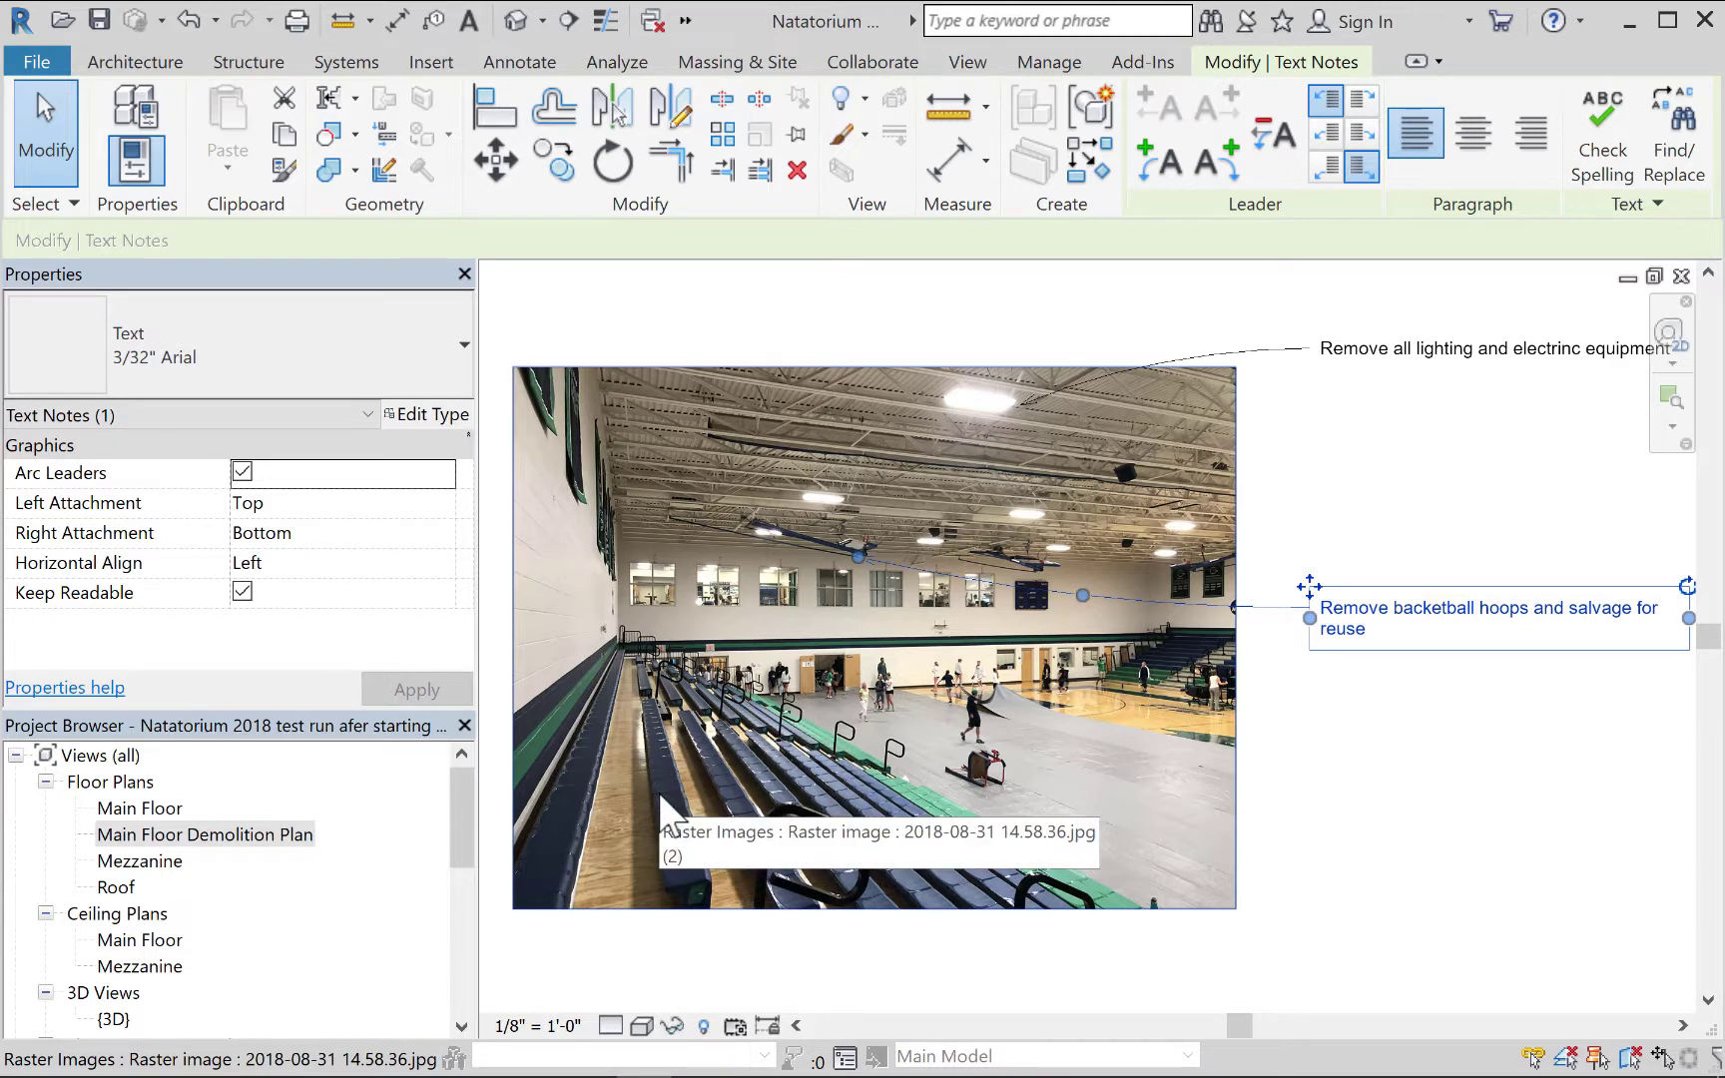
pyautogui.click(1352, 359)
pyautogui.moveTo(1303, 327); pyautogui.dragTo(1308, 299)
pyautogui.moveTo(1021, 405); pyautogui.dragTo(991, 391)
pyautogui.click(1278, 477)
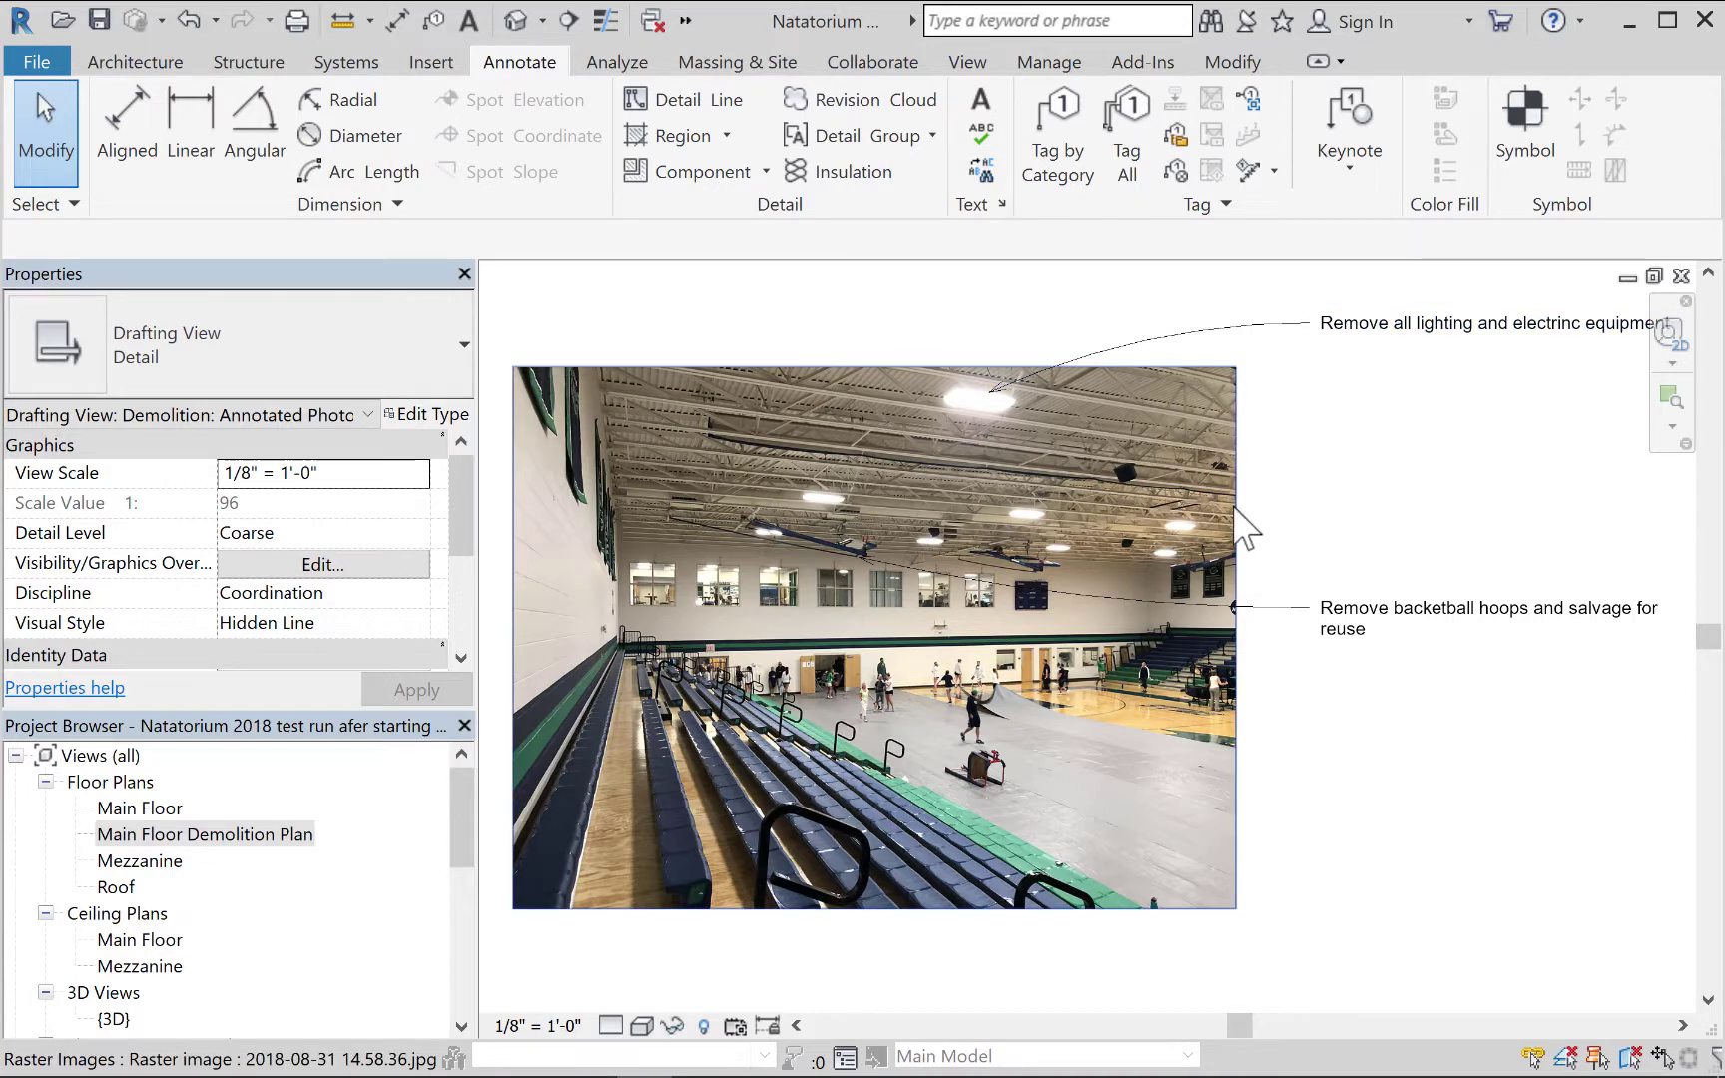
pyautogui.click(1231, 475)
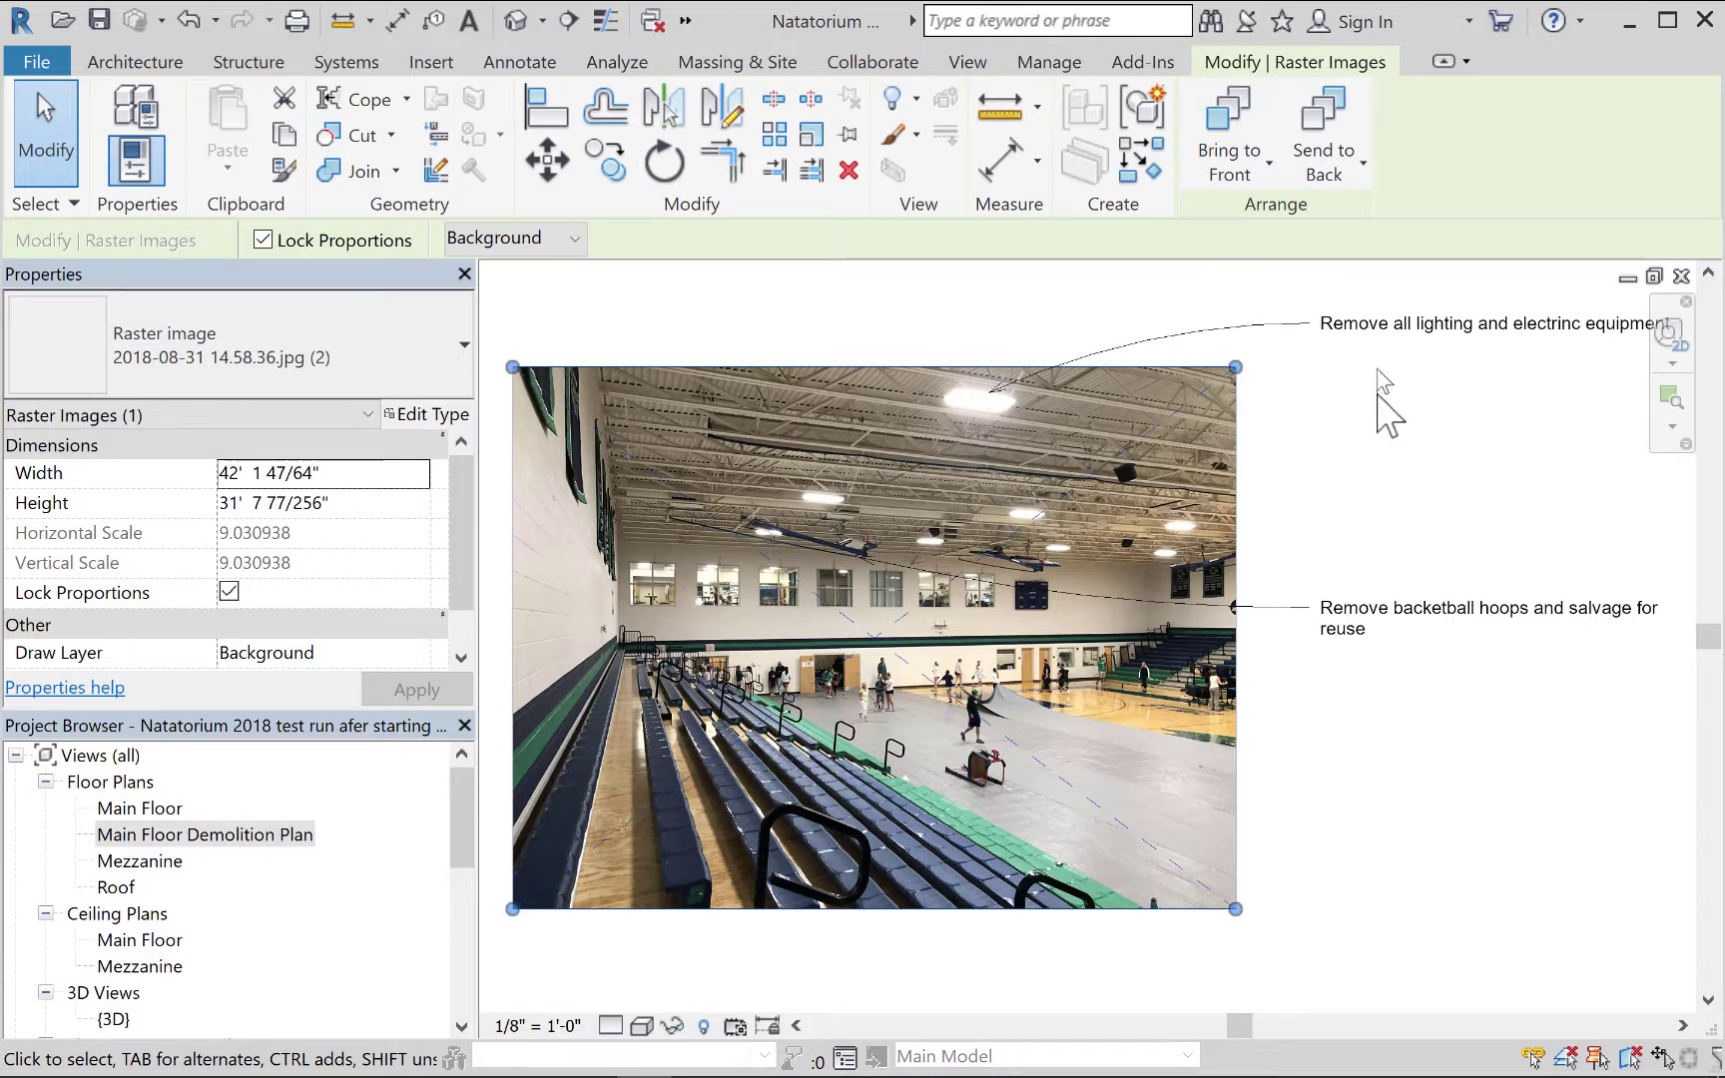
pyautogui.click(1359, 440)
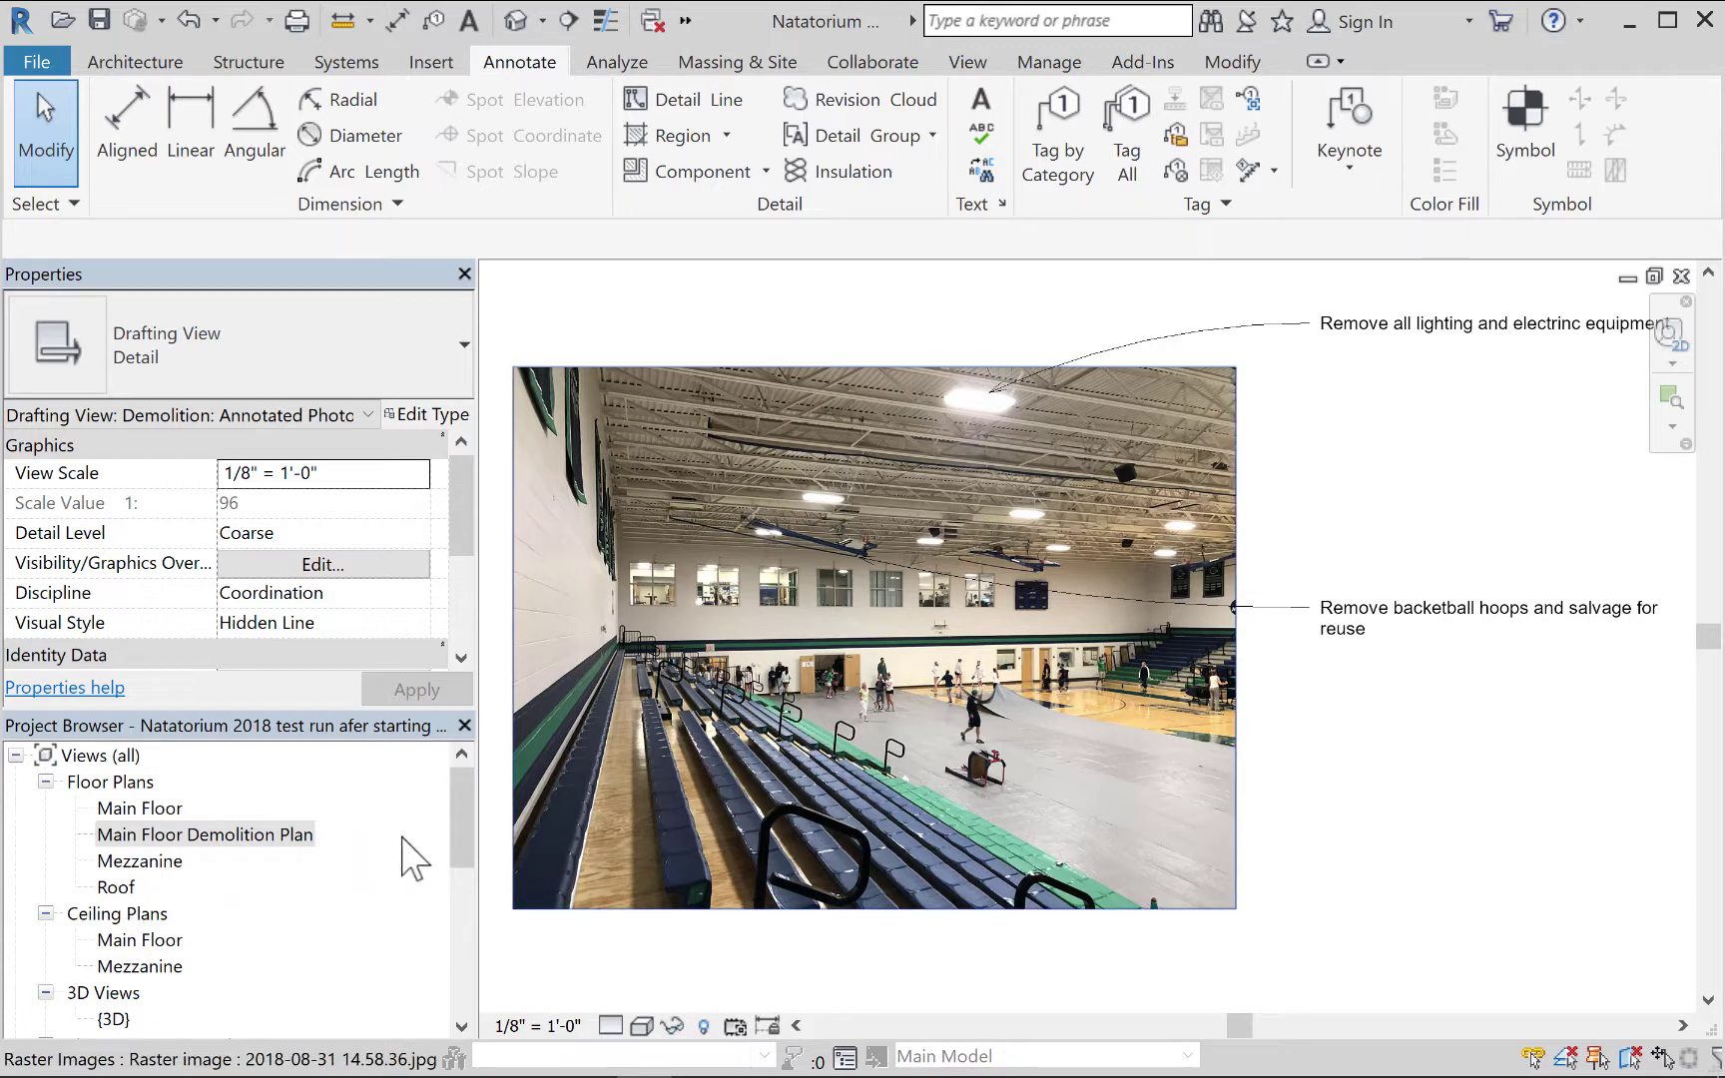
# Collapse the ceiling plan, 3D, section and drafting view groups in the project browser, and open the Main Floor plan.
pyautogui.click(464, 856)
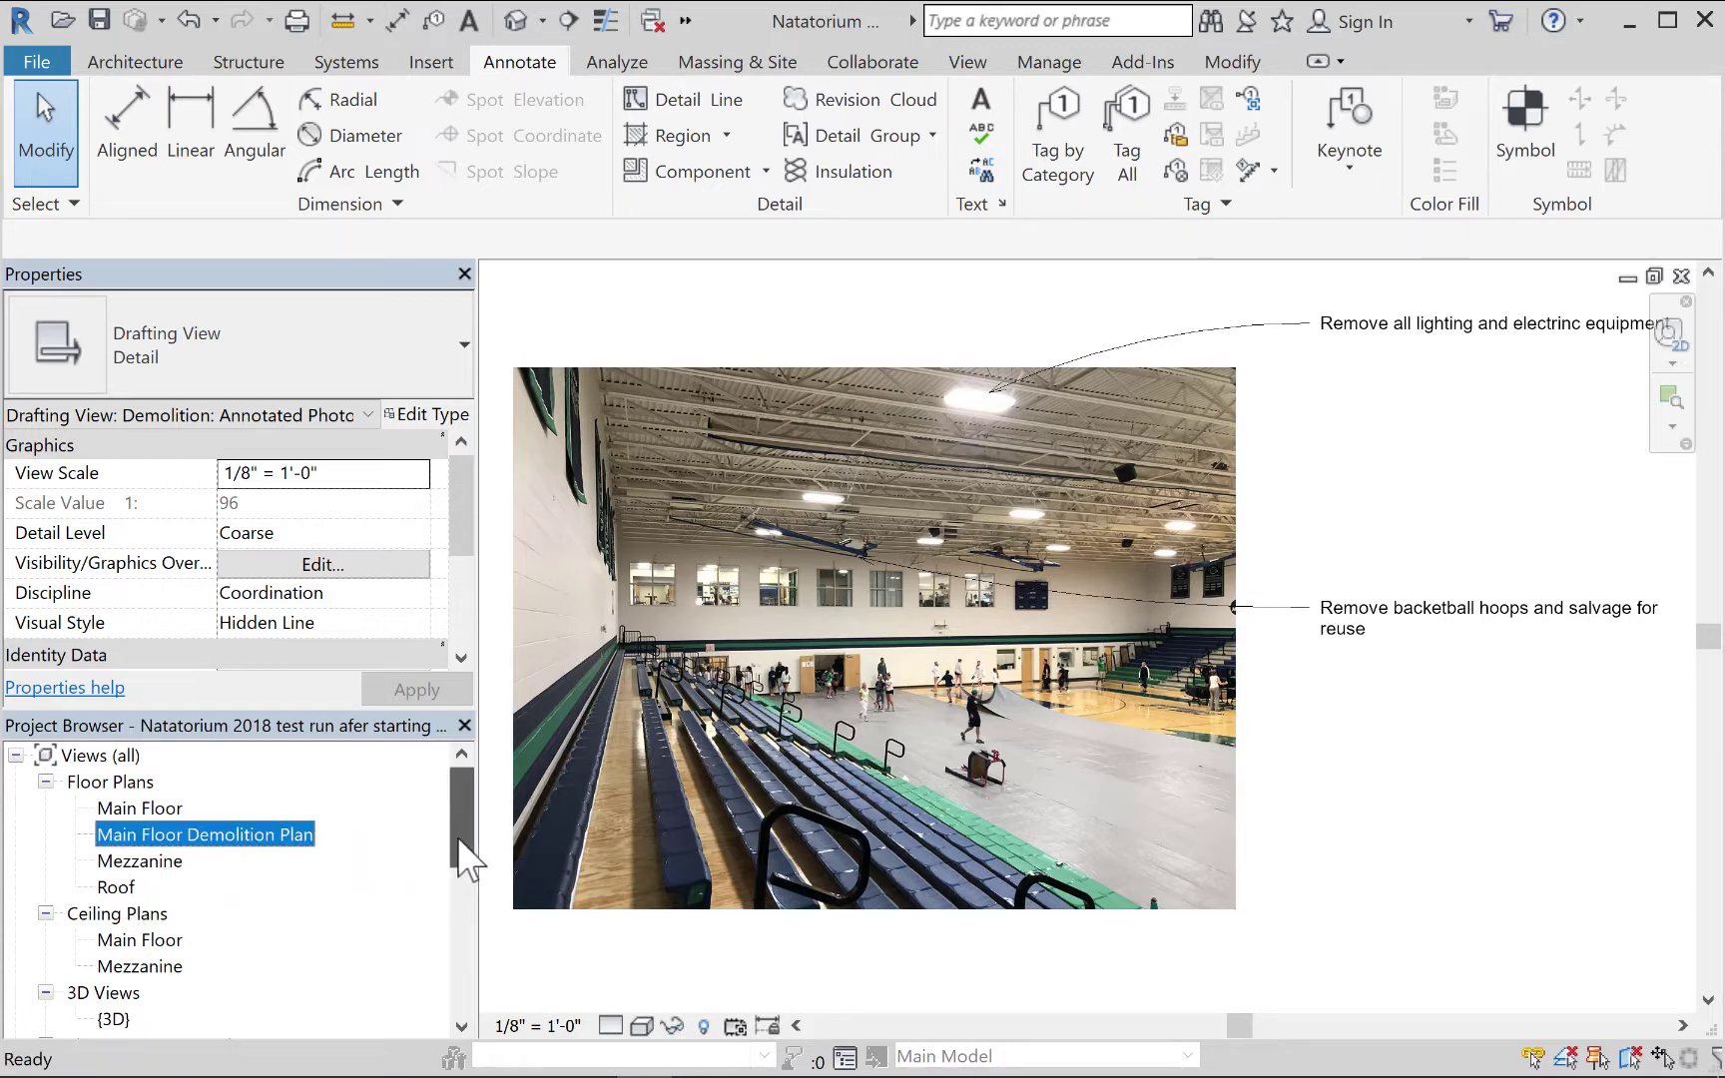
pyautogui.click(45, 913)
pyautogui.click(45, 939)
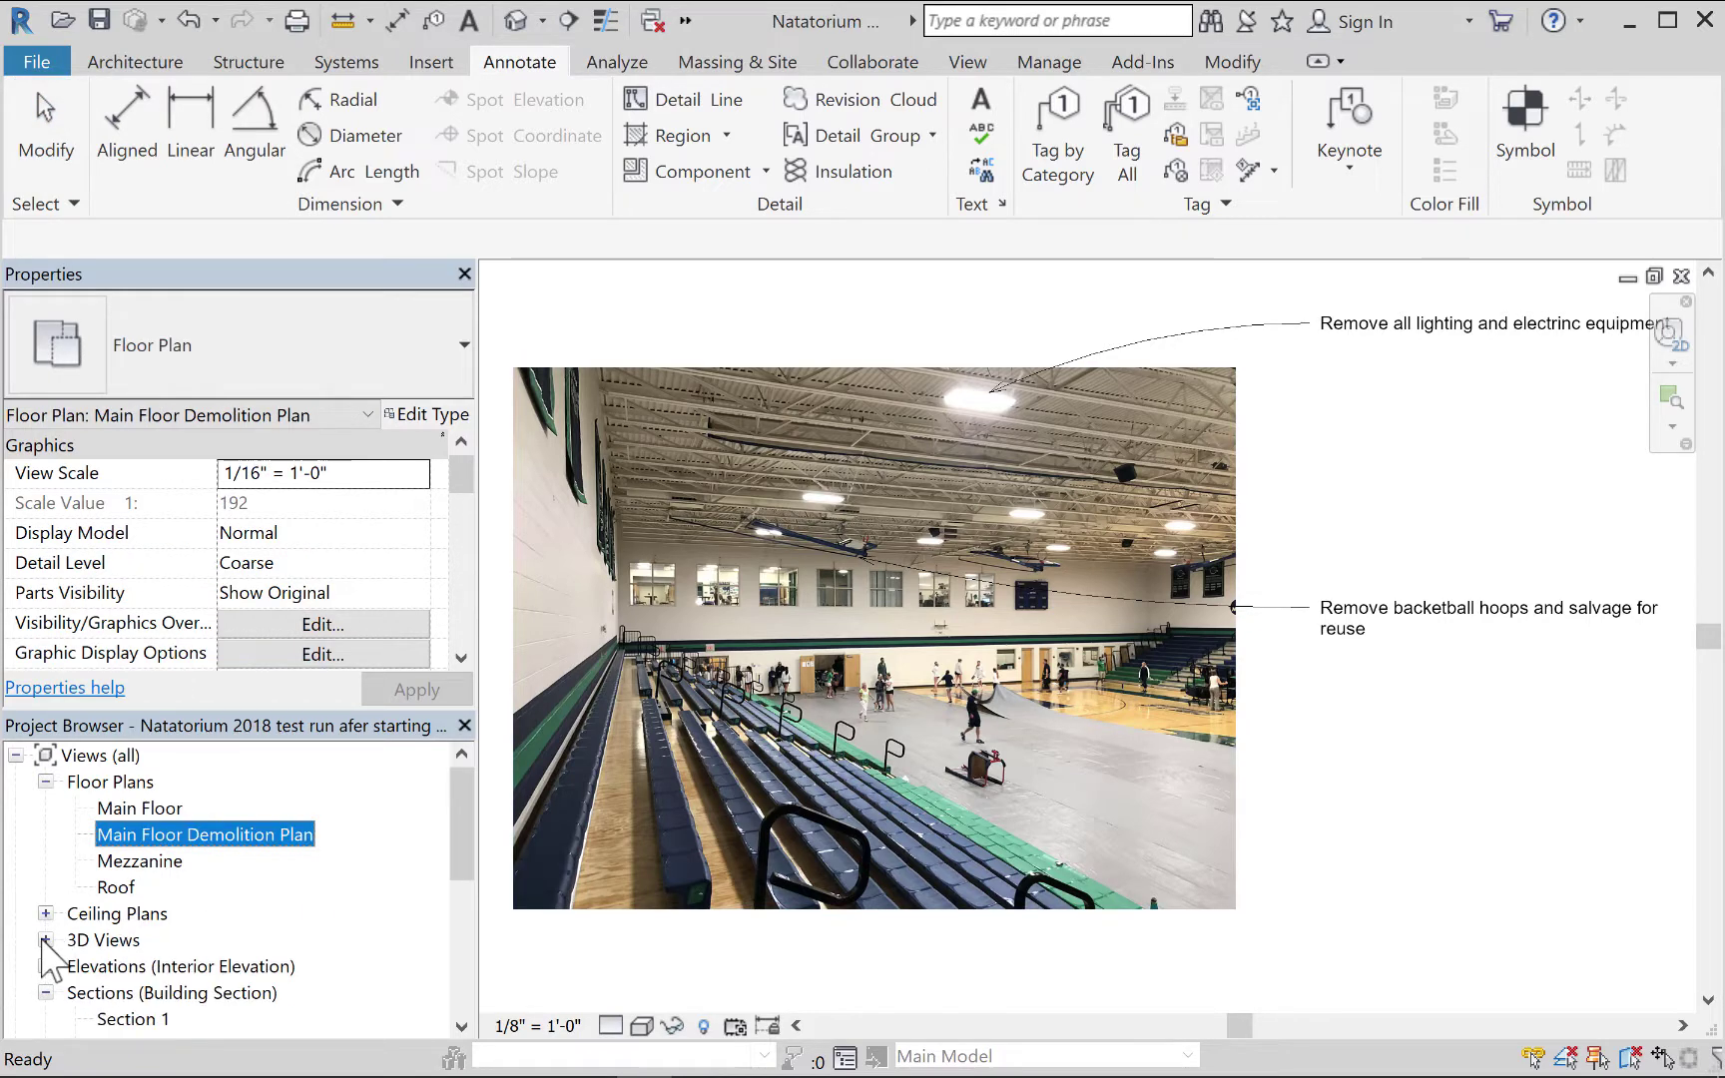
pyautogui.click(45, 992)
pyautogui.scroll(-1, 122, 950)
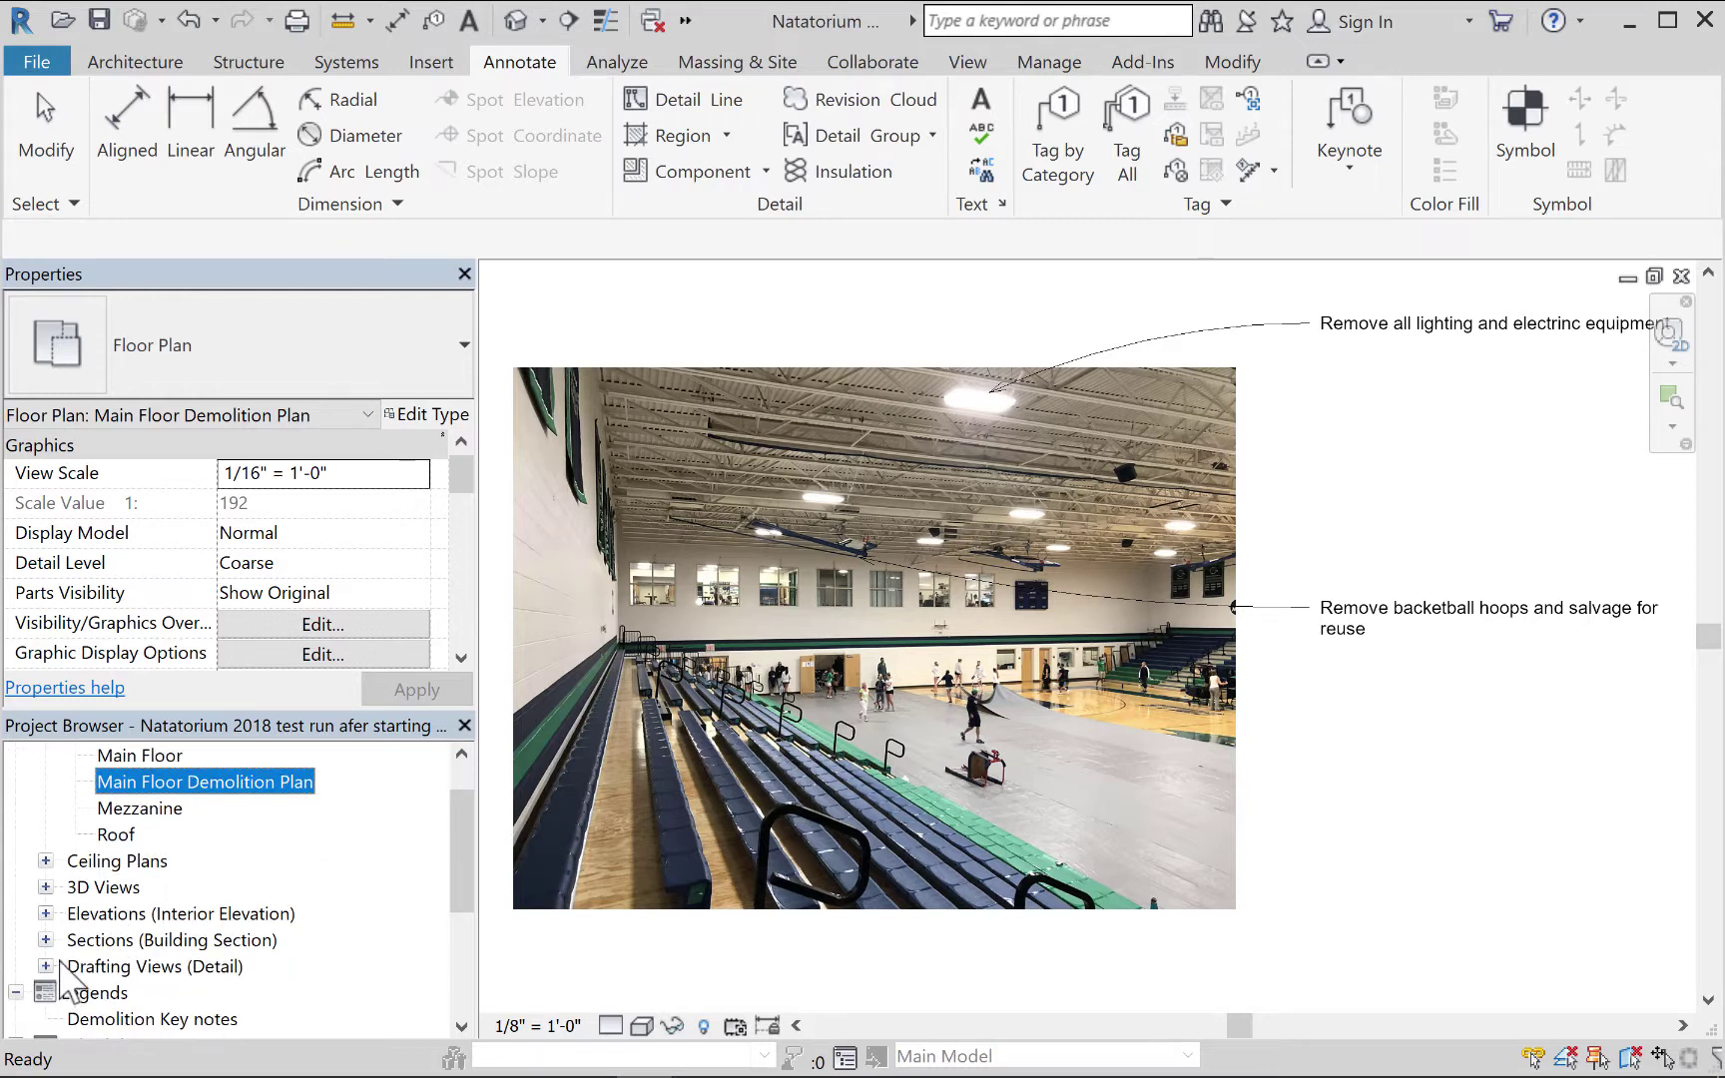
pyautogui.click(45, 966)
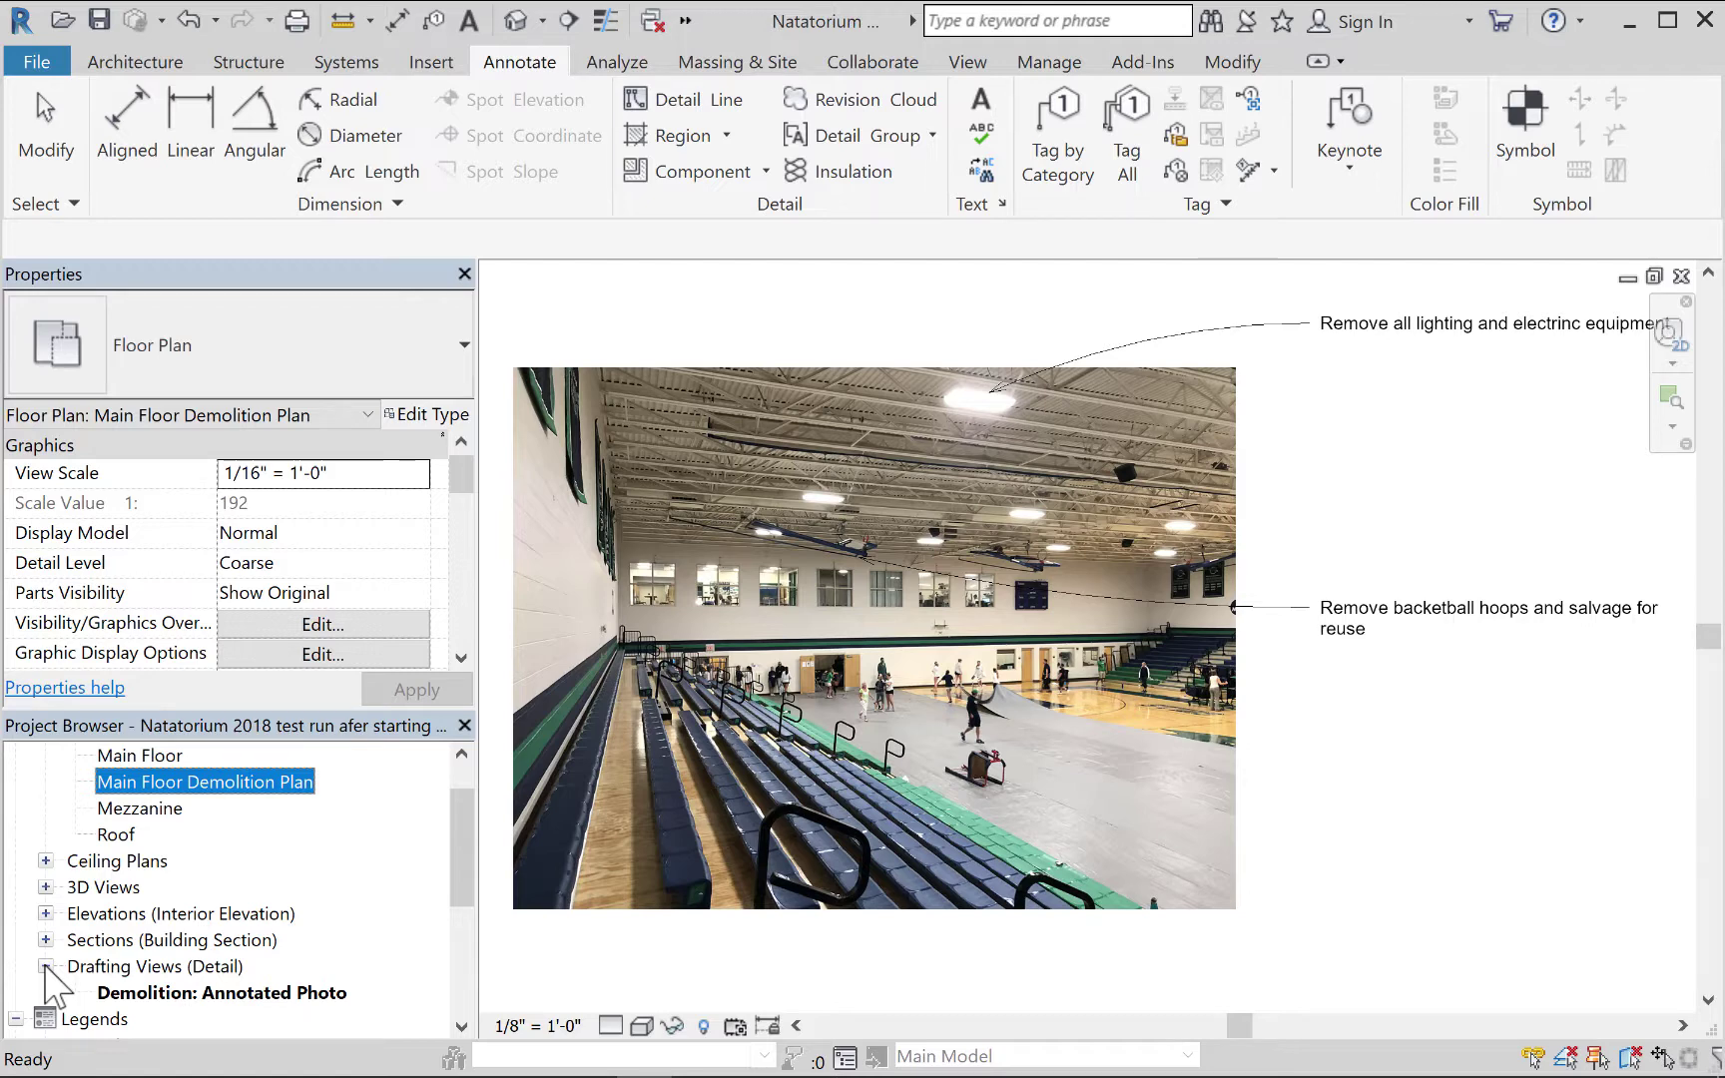
pyautogui.click(45, 966)
pyautogui.click(540, 345)
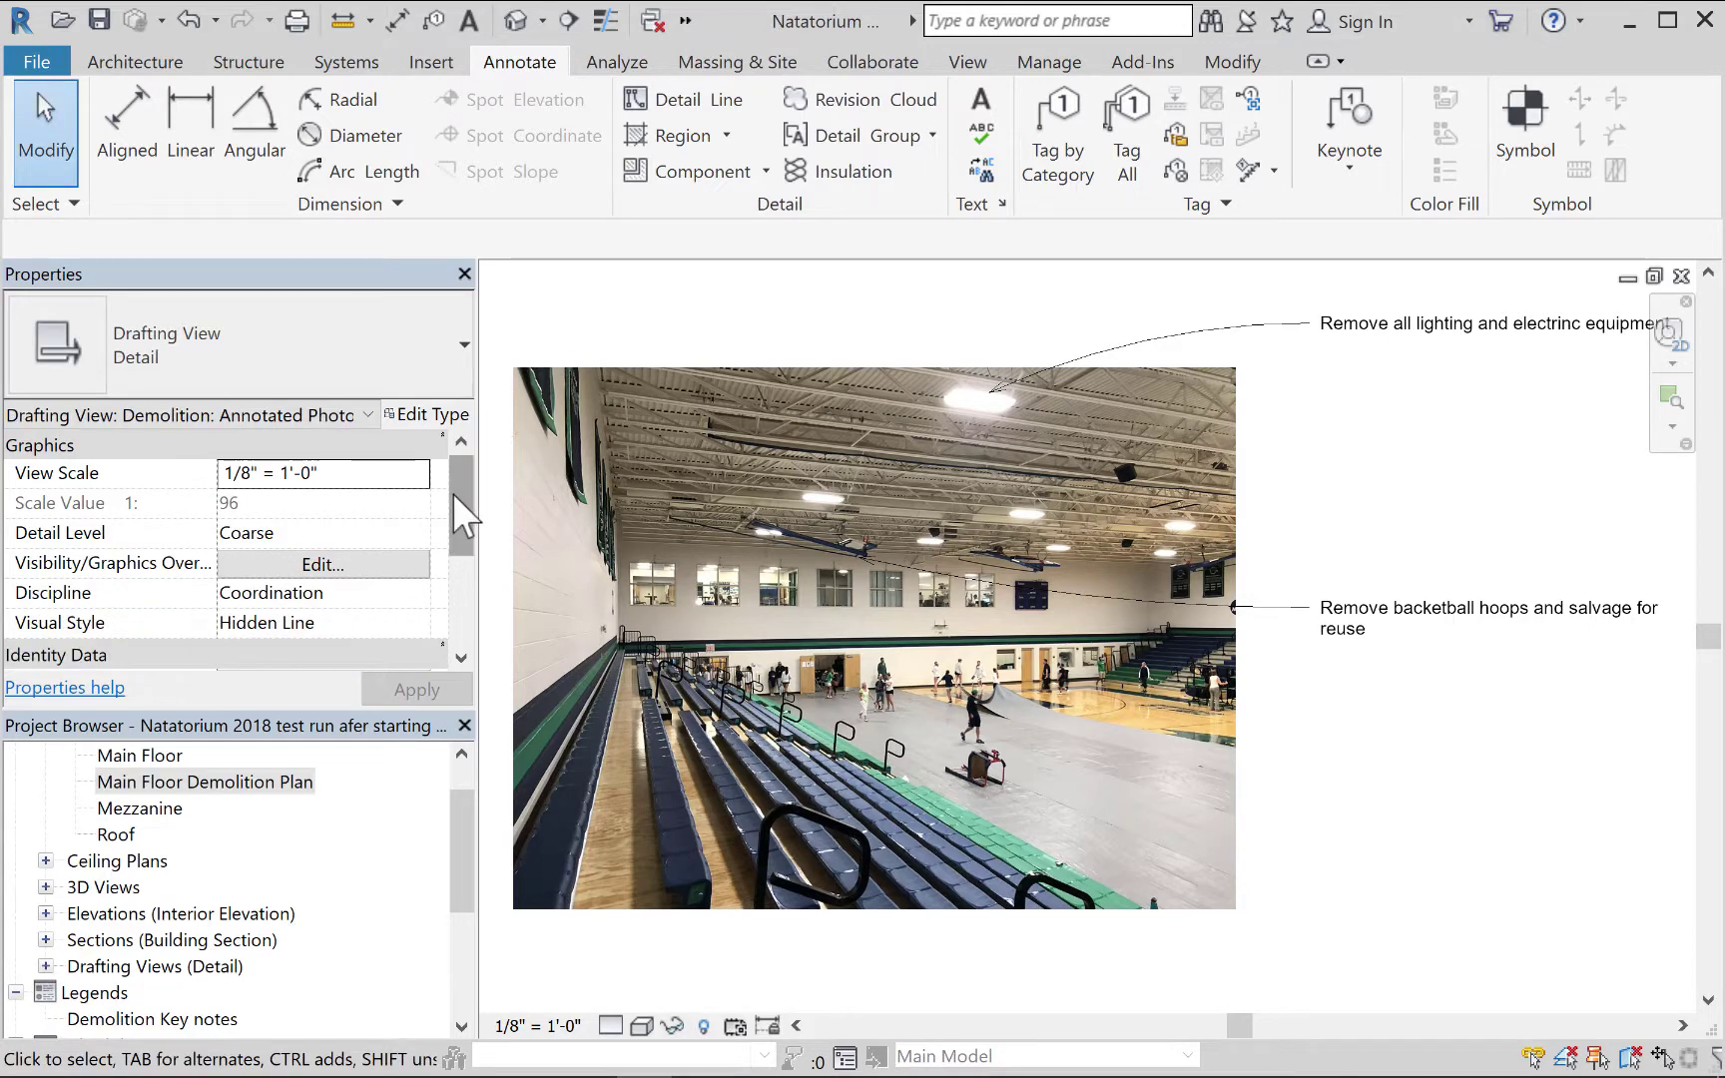
pyautogui.moveTo(453, 494)
pyautogui.mouseDown()
pyautogui.moveTo(450, 604)
pyautogui.moveTo(450, 504)
pyautogui.mouseUp()
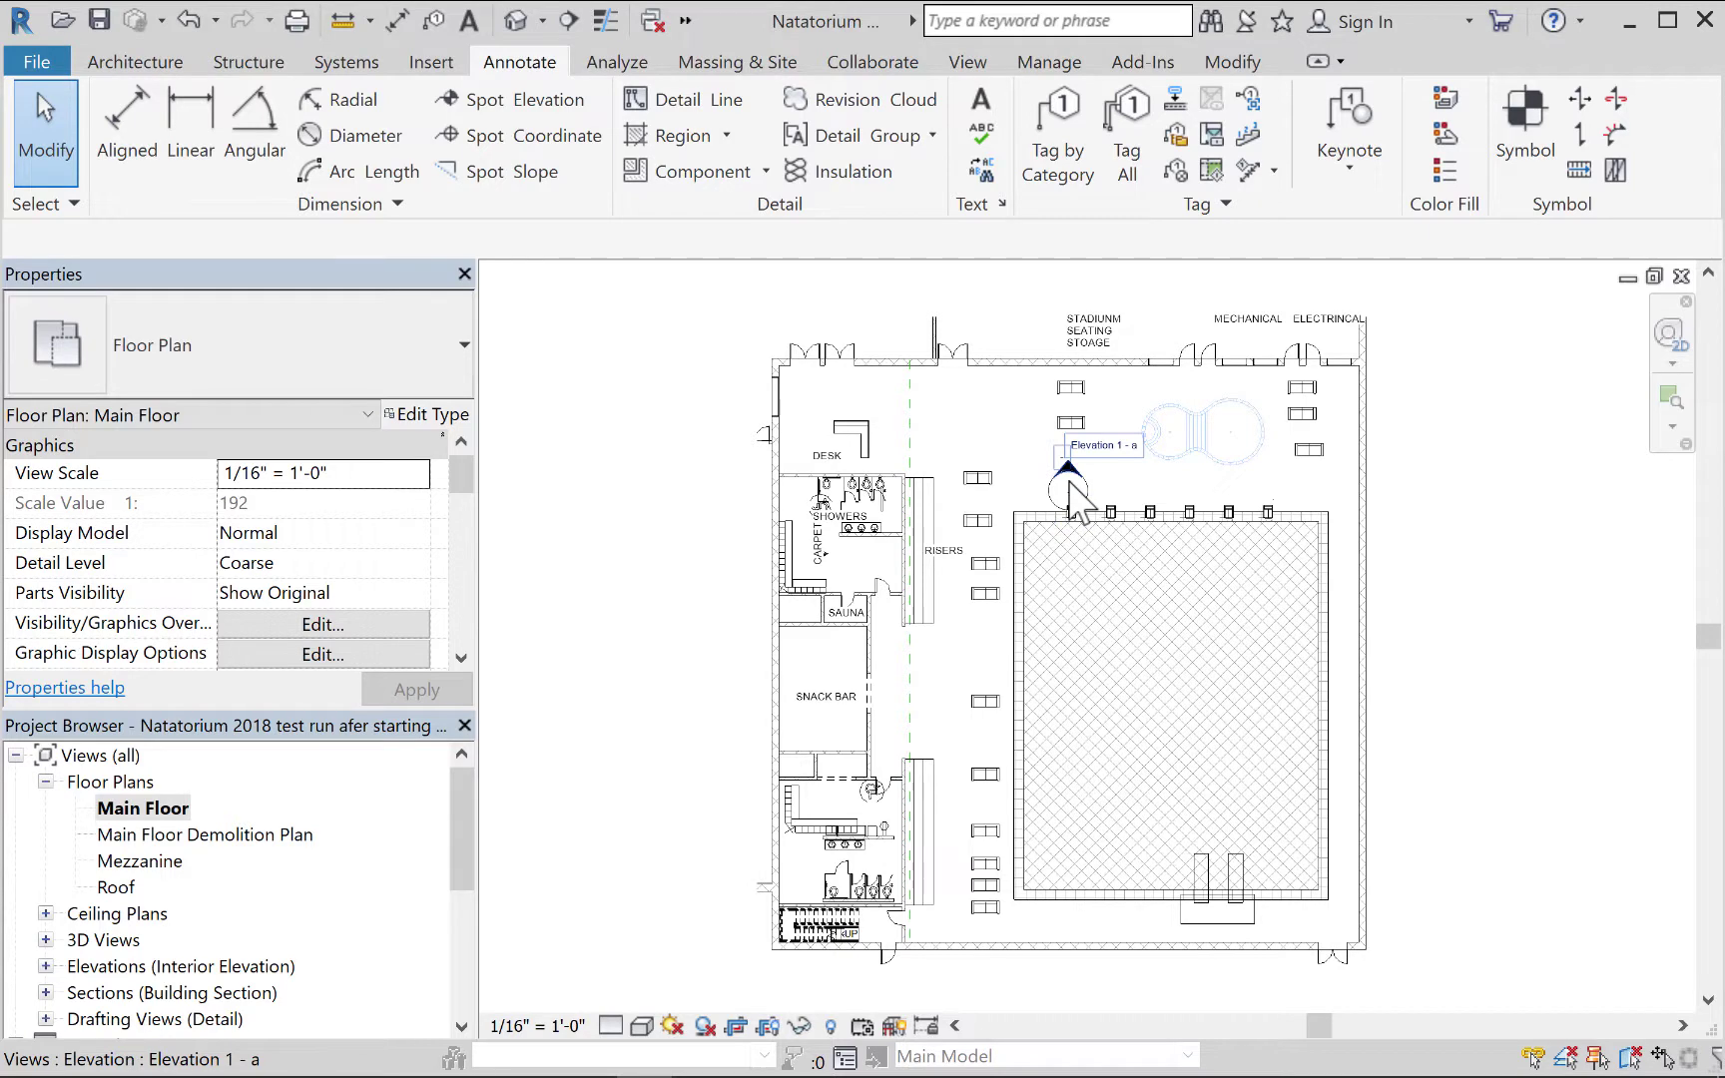
# Hide the circular body of the interior elevation marker above the pool in the Main Floor plan.
pyautogui.scroll(4, 1068, 494)
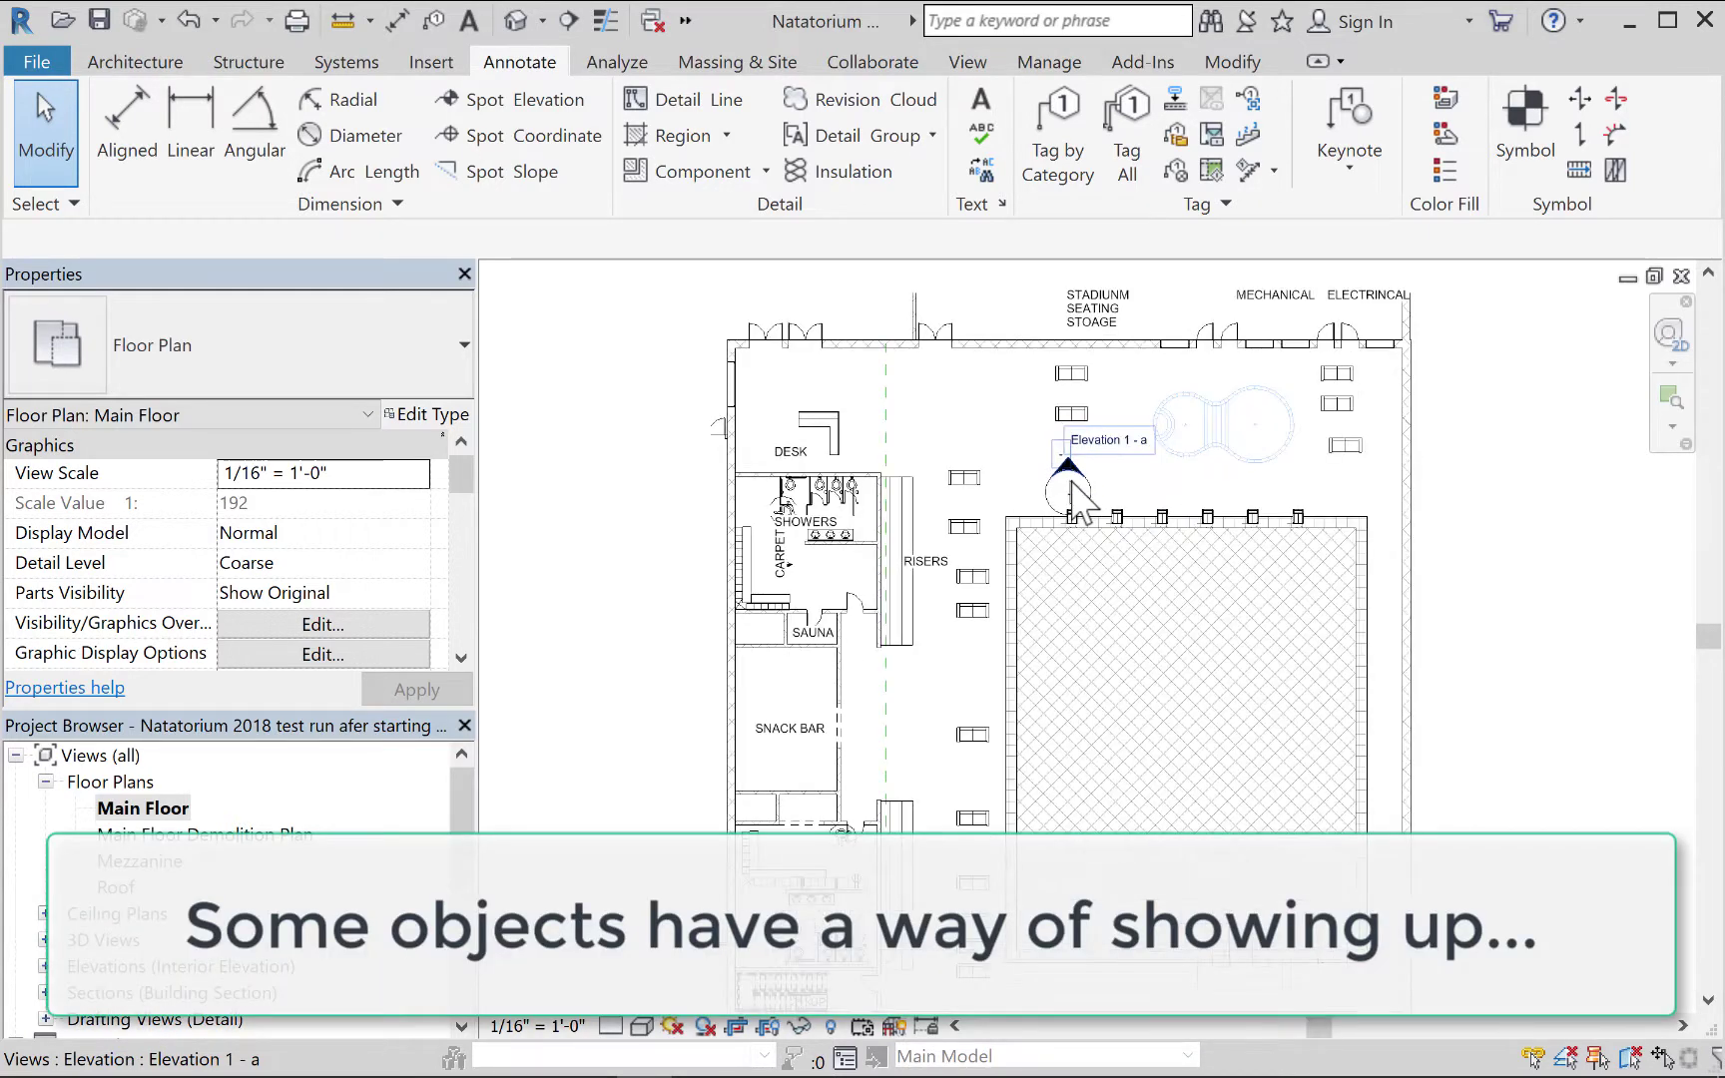
pyautogui.scroll(1, 1072, 483)
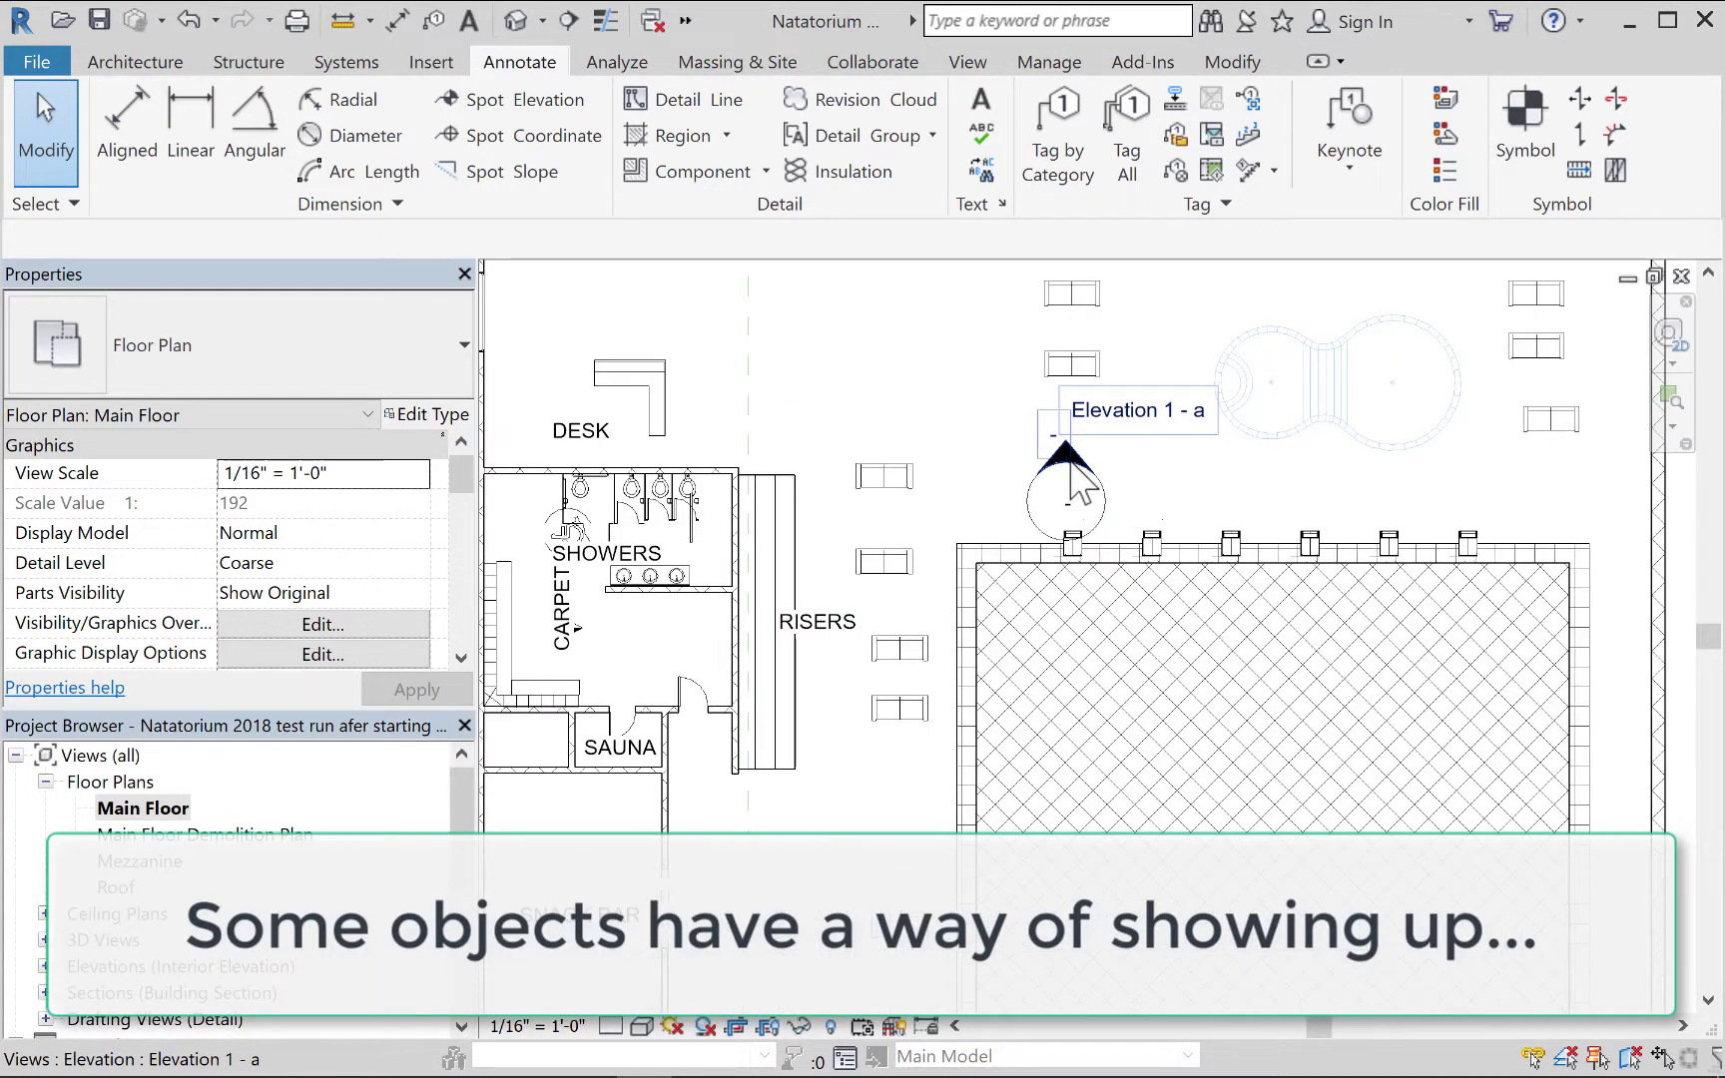
pyautogui.click(1083, 471)
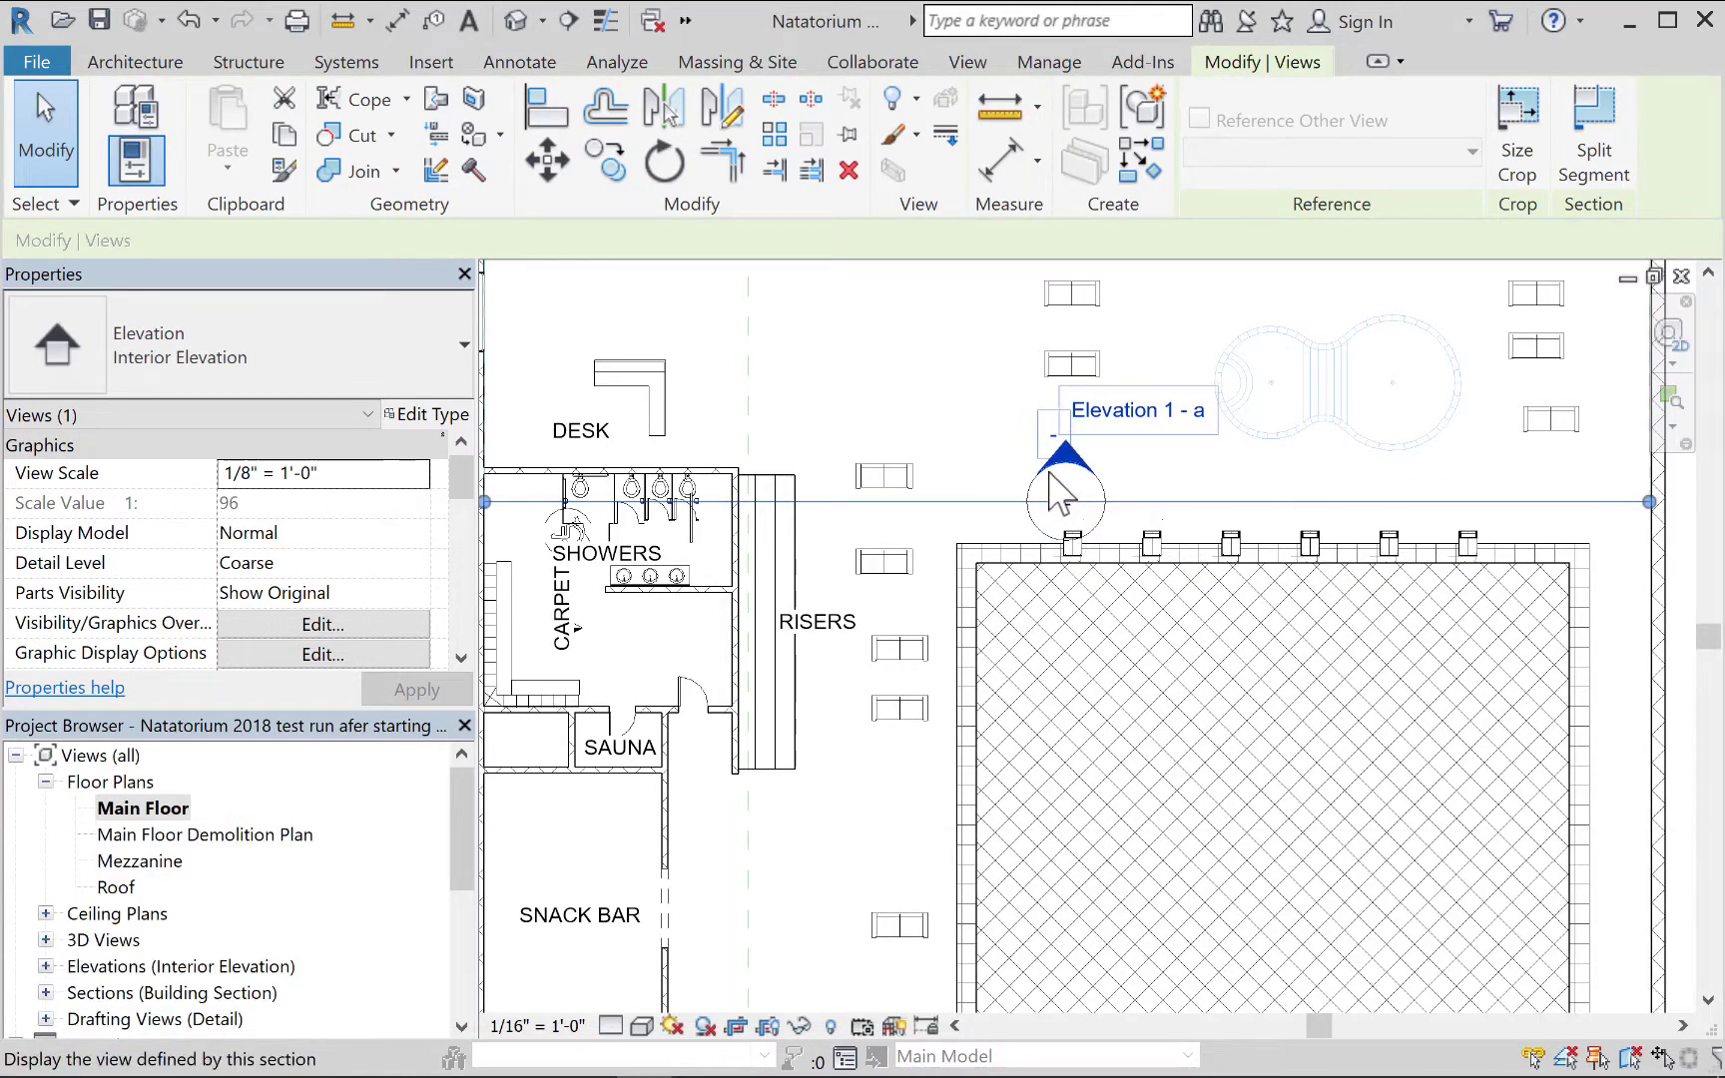
pyautogui.click(993, 450)
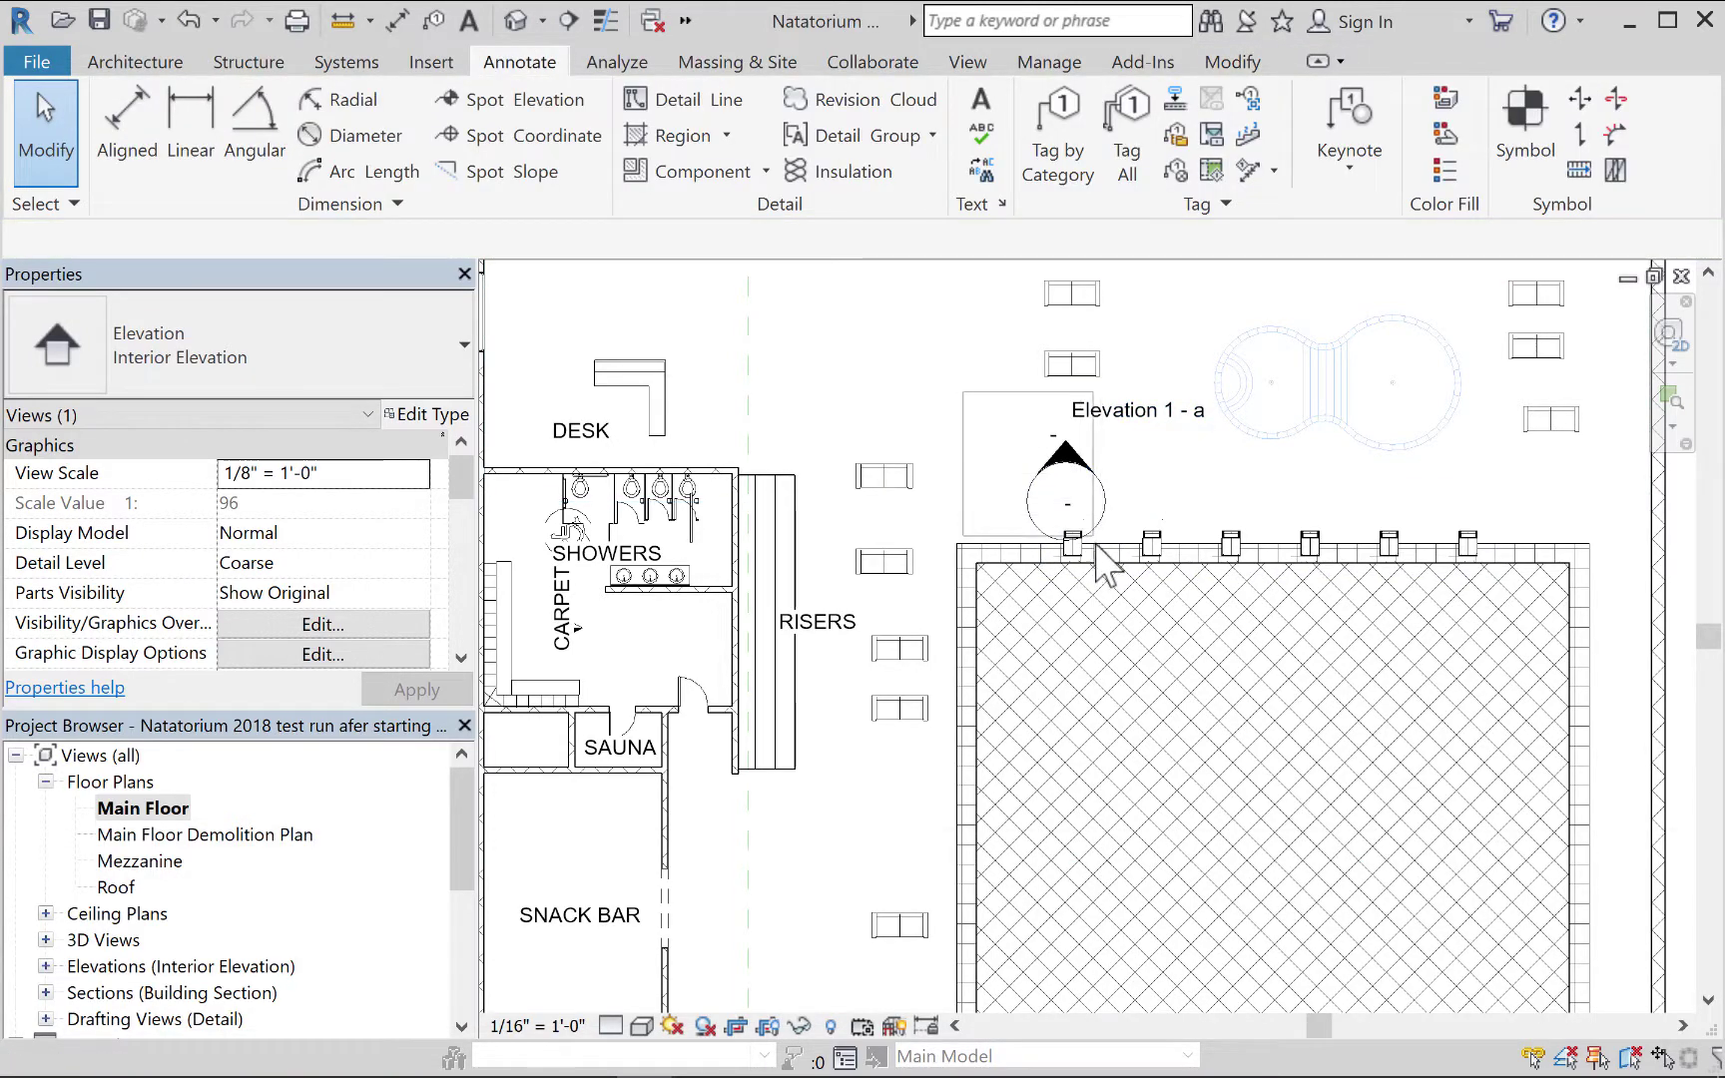
pyautogui.click(1053, 477)
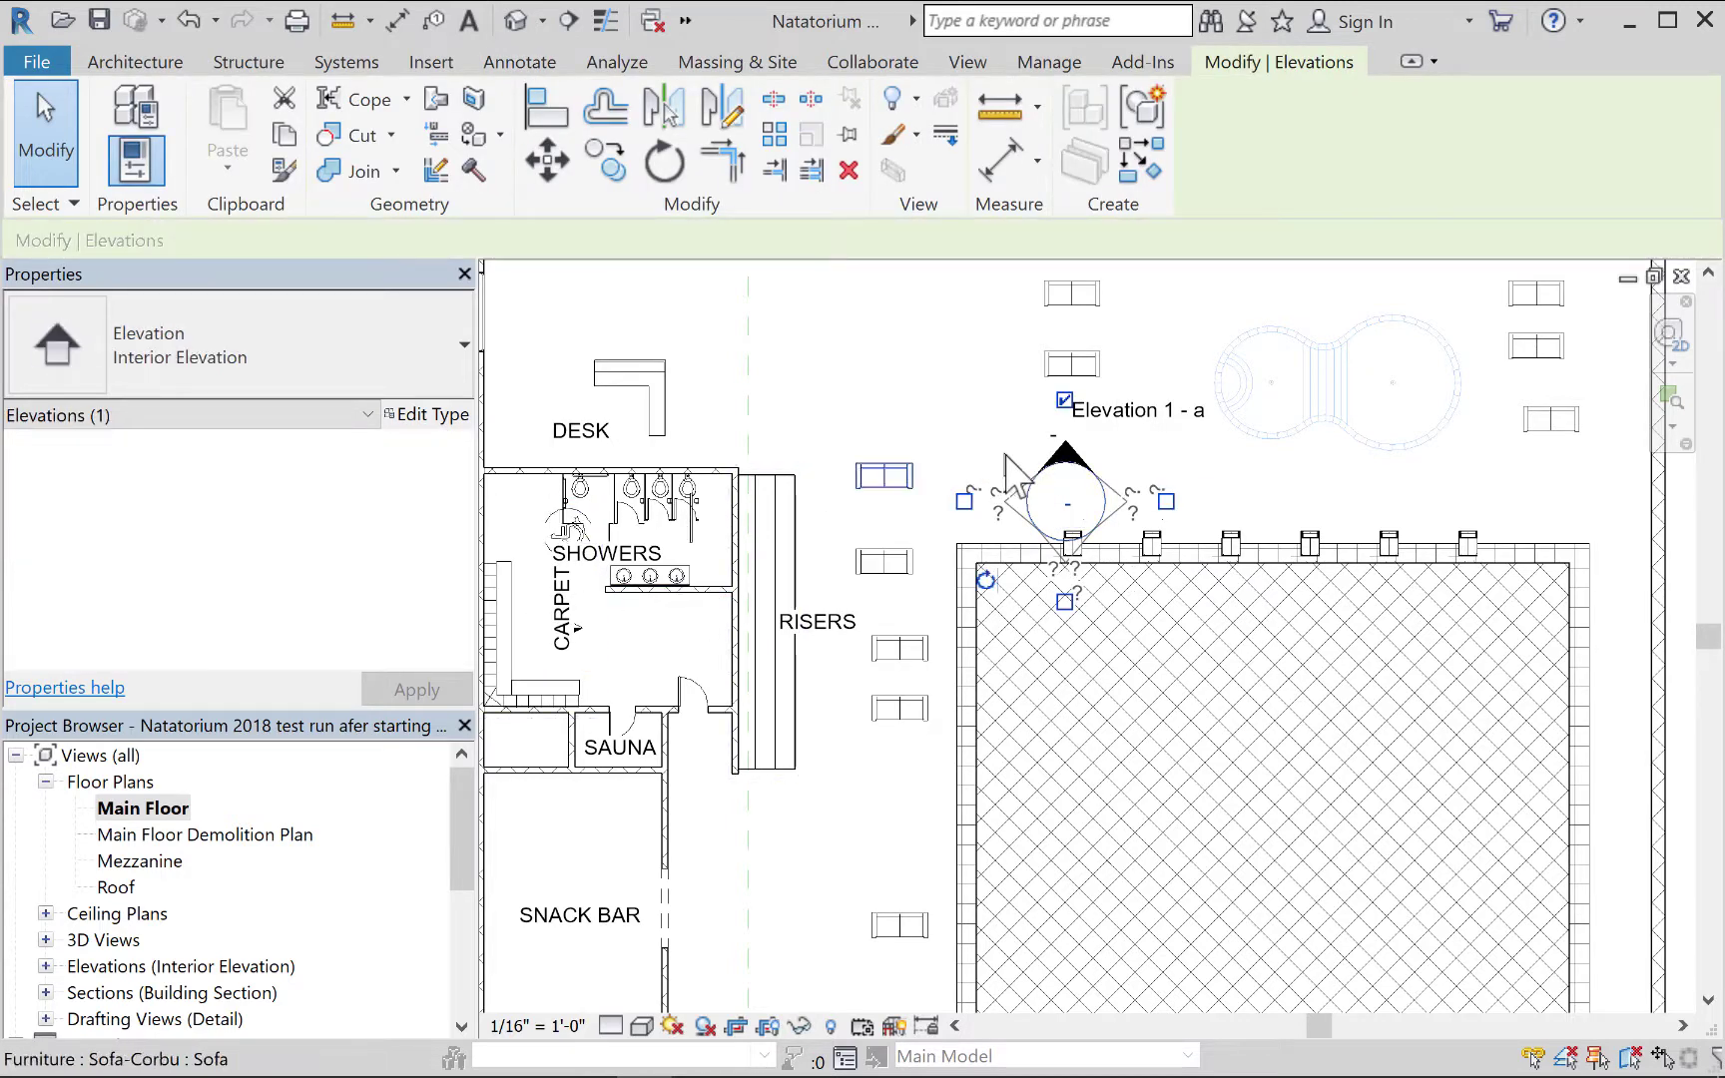
pyautogui.rightClick(1063, 461)
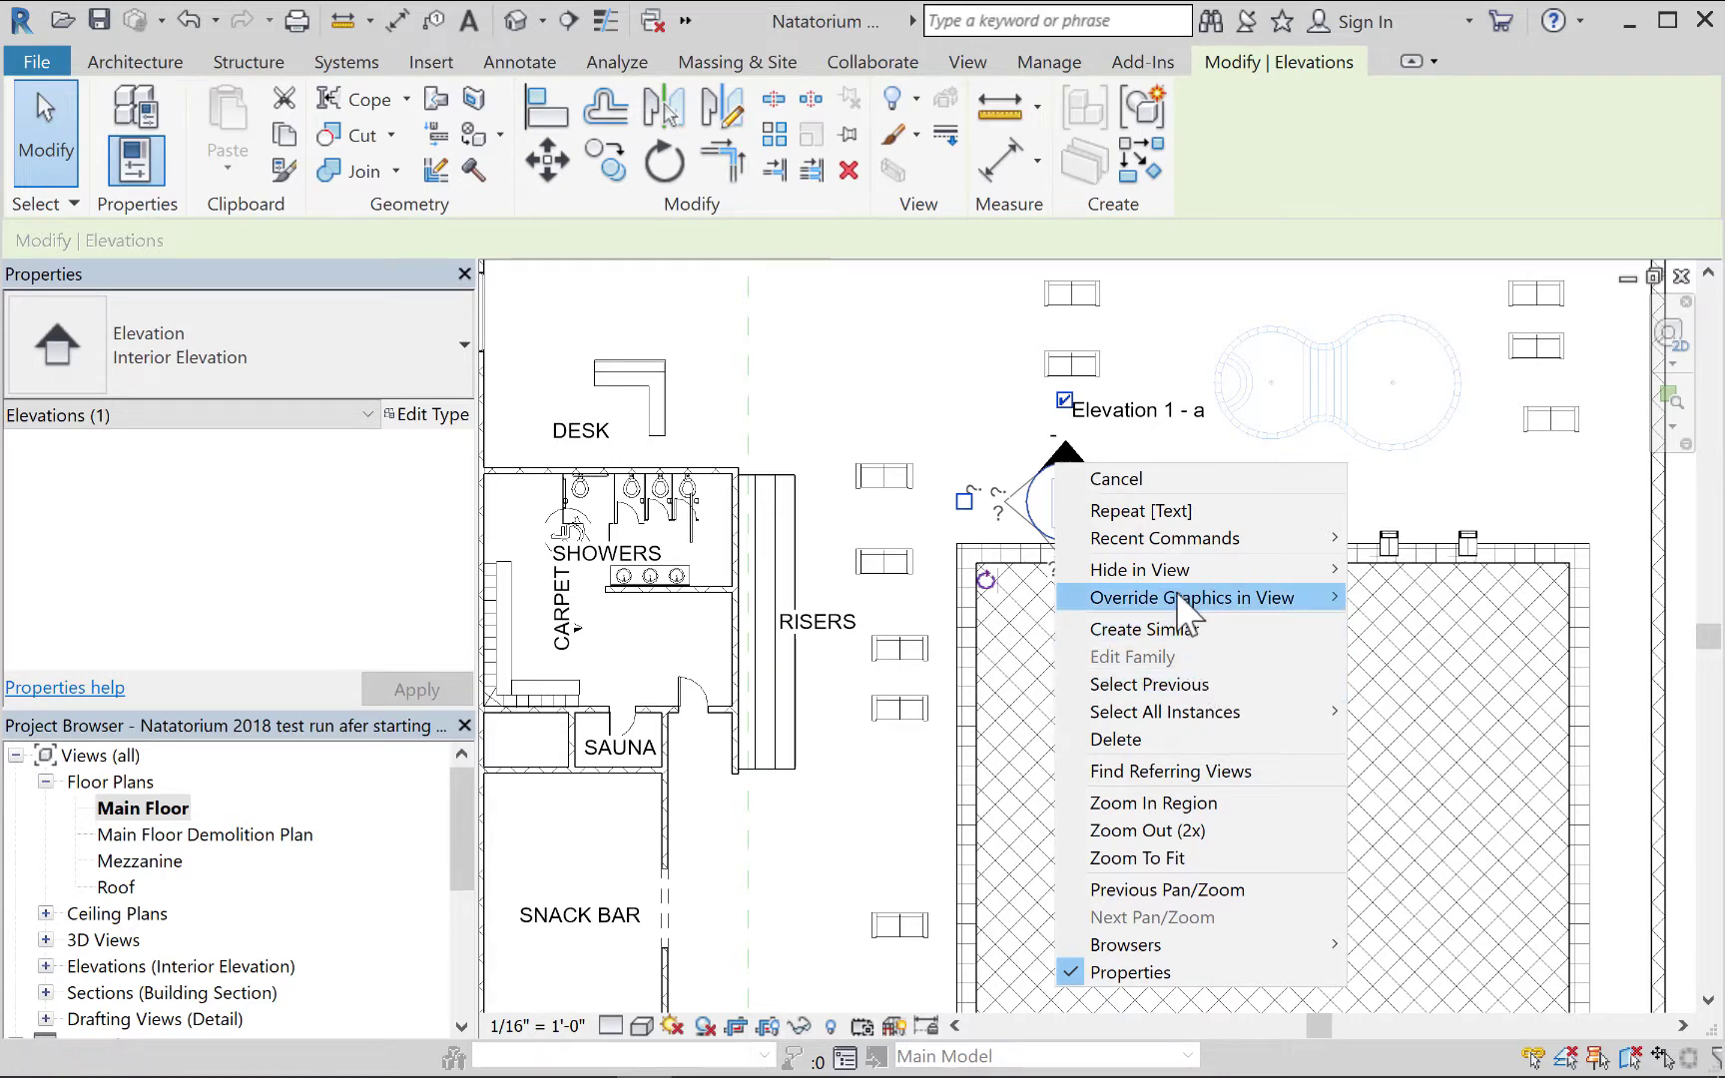
pyautogui.moveTo(1193, 571)
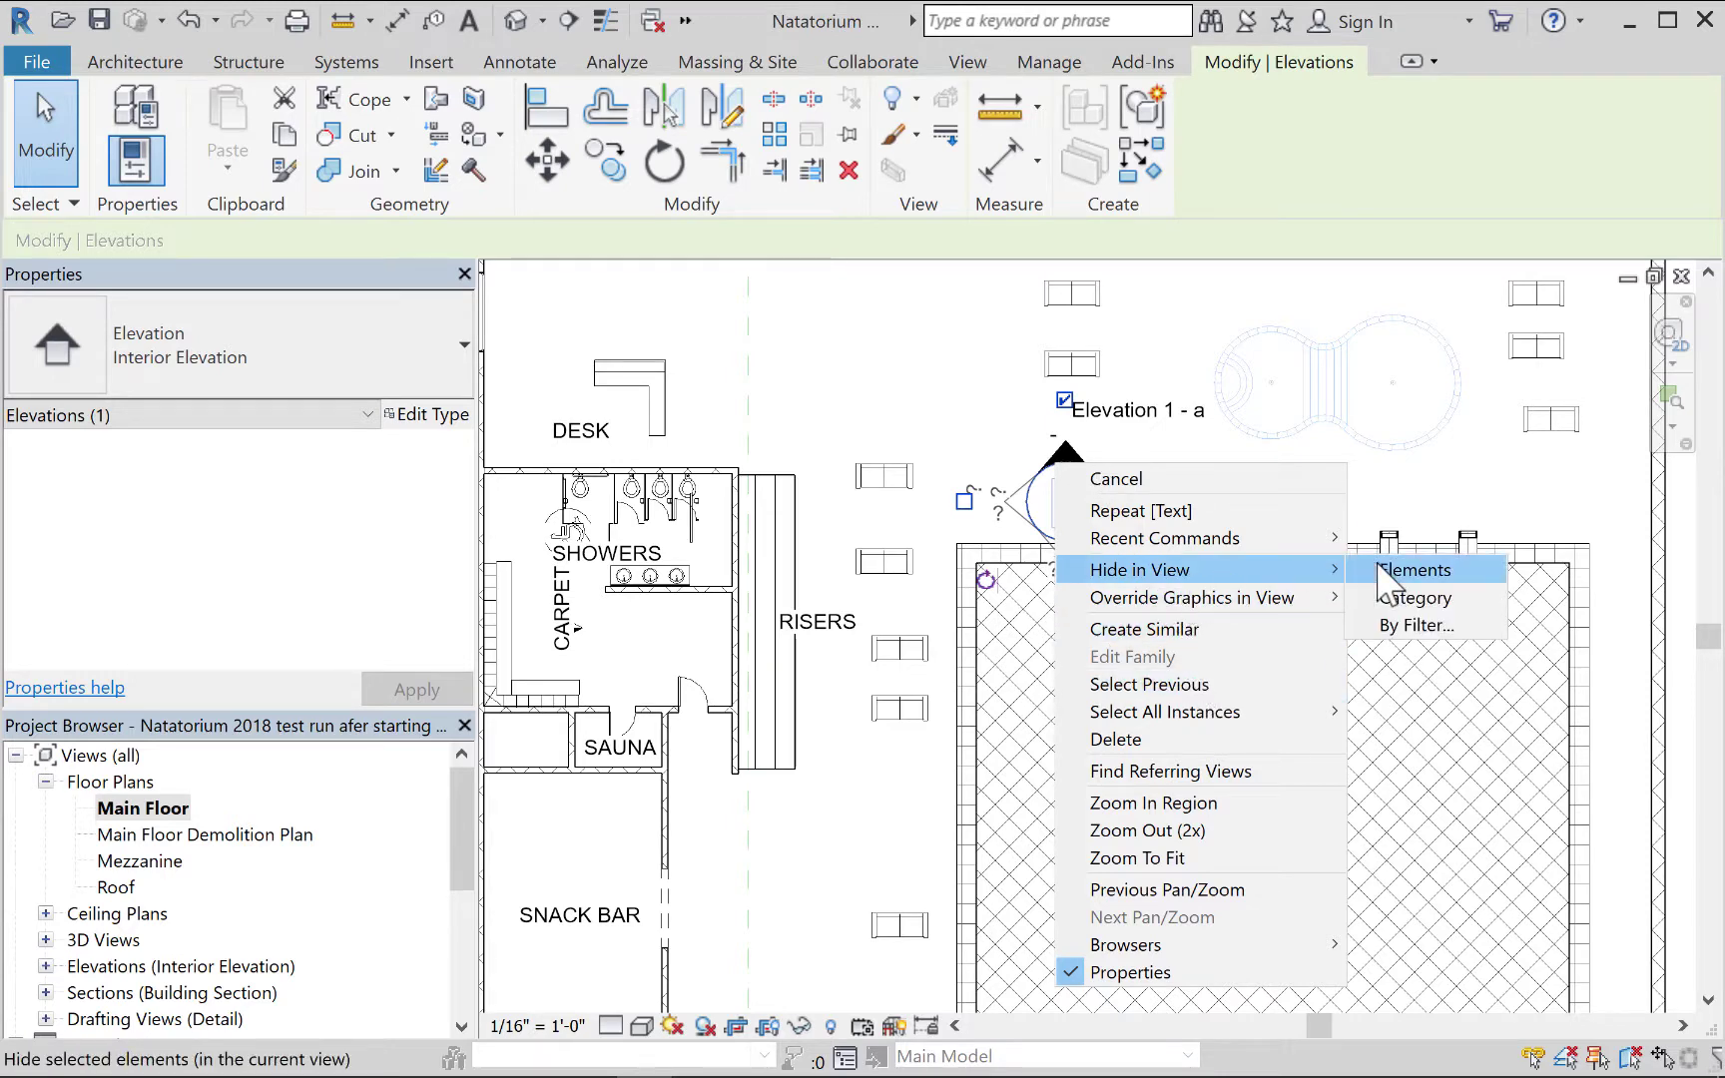
pyautogui.click(1385, 571)
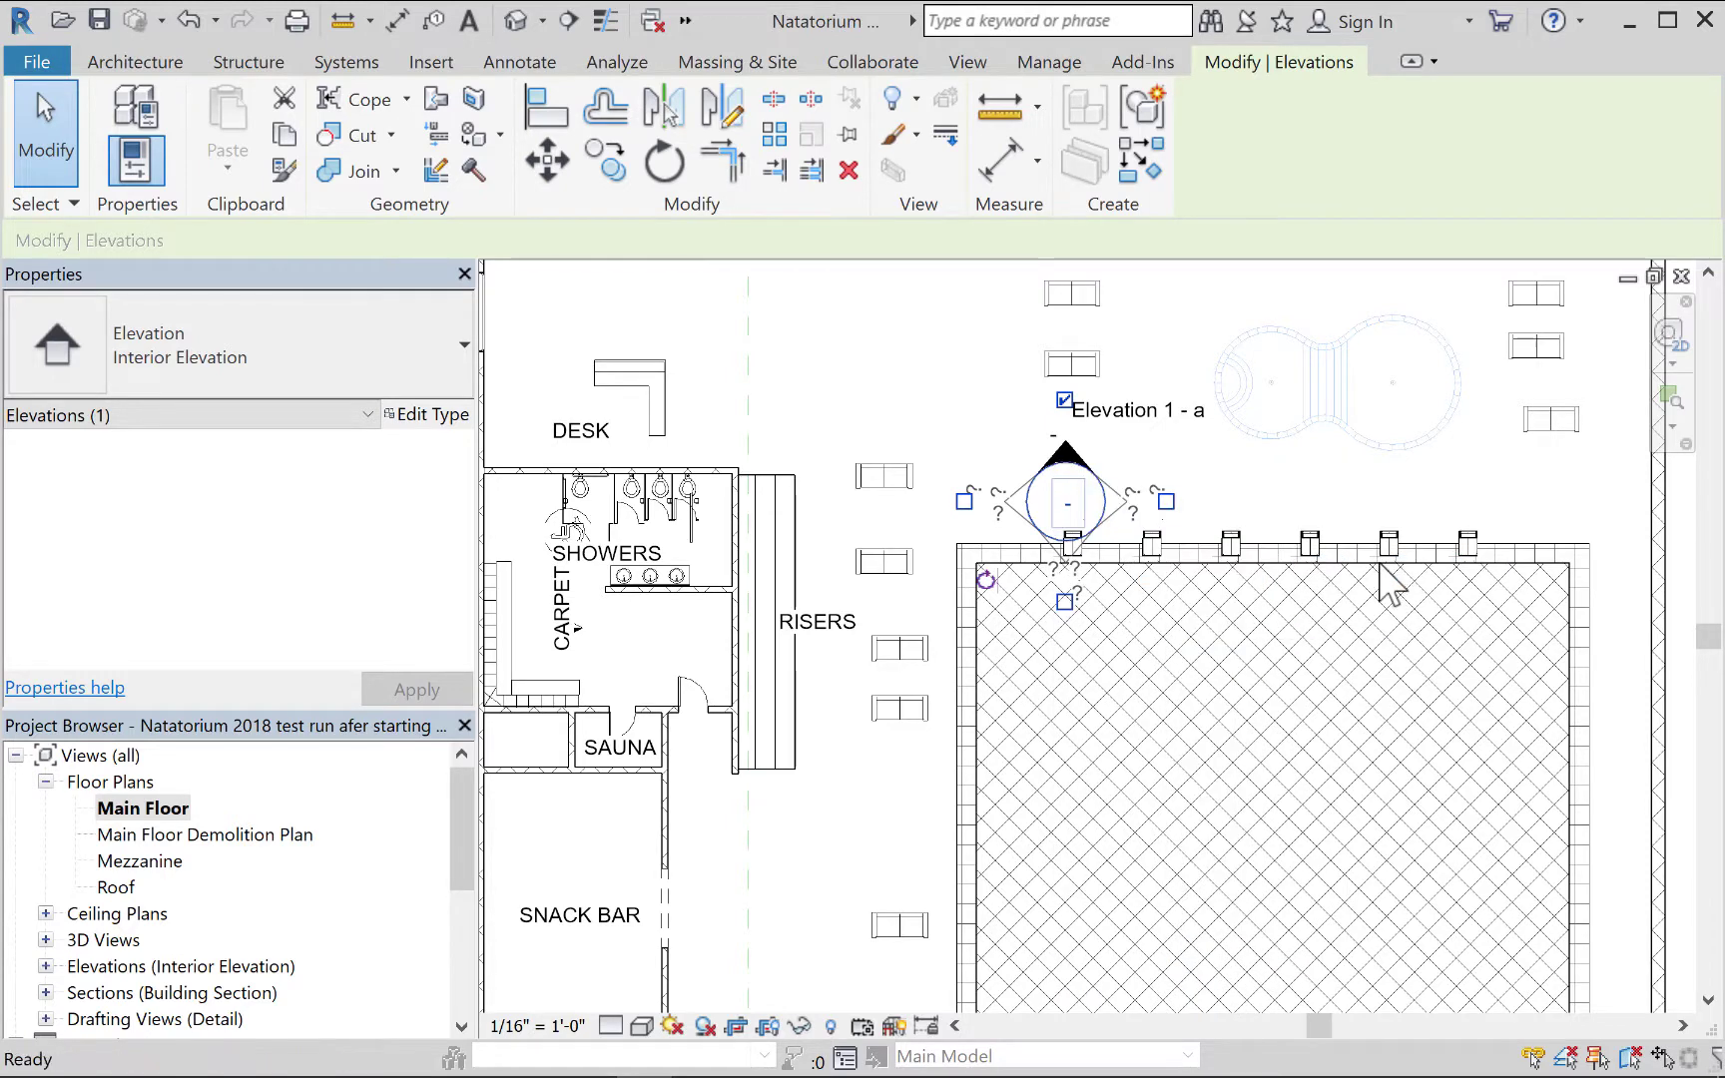
# Hide the elevation marker's remaining arrow and its Elevation 1 - a label in the plan.
pyautogui.click(1078, 462)
pyautogui.rightClick(1078, 461)
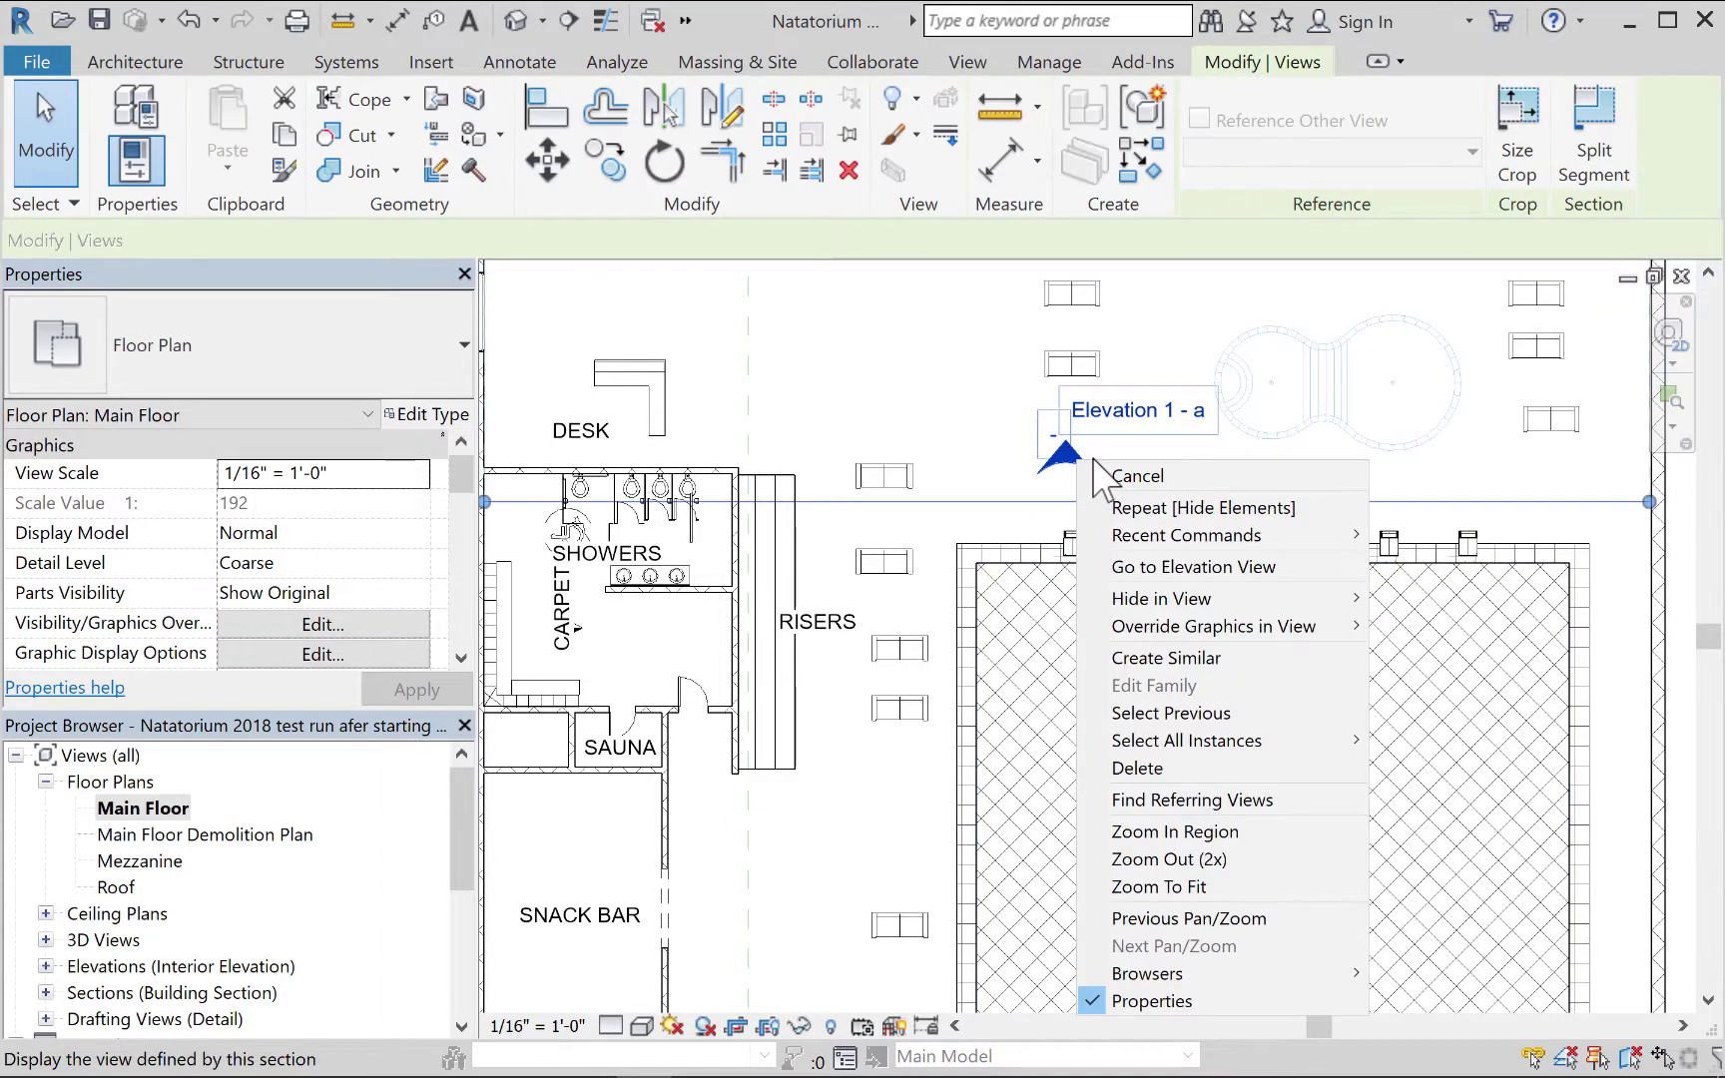
pyautogui.click(1159, 499)
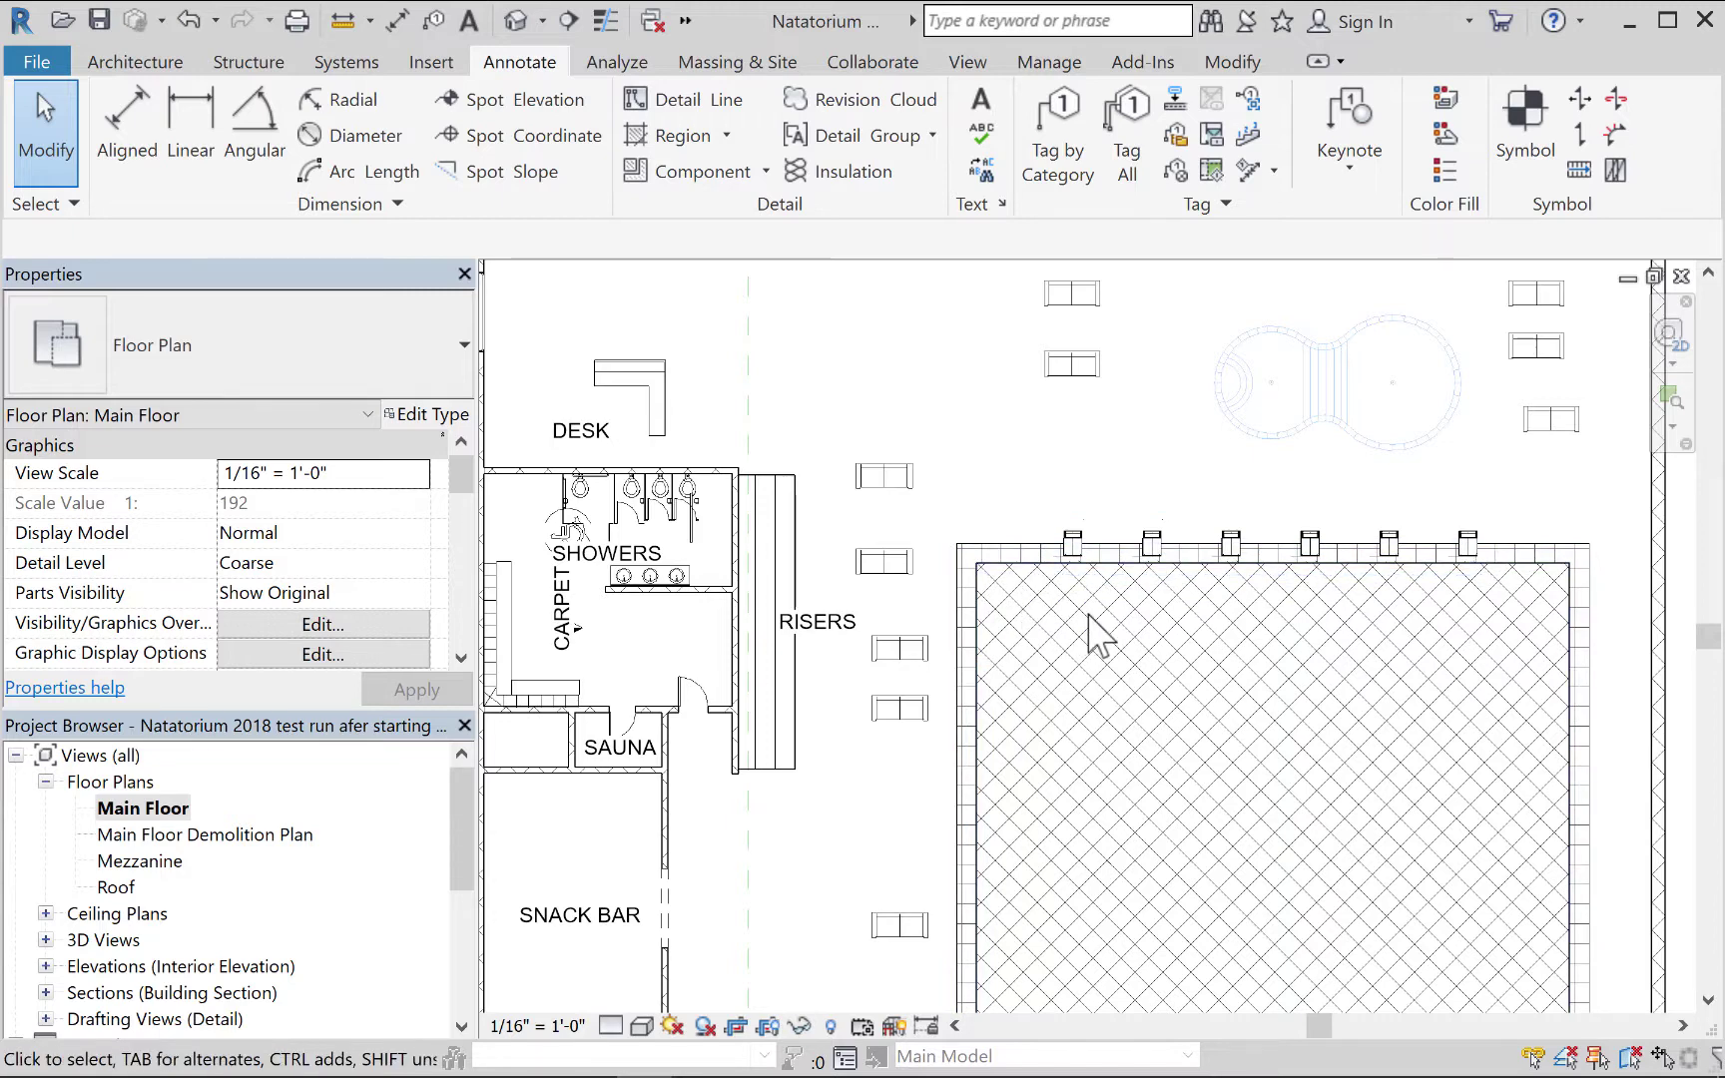
# Open the project's phasing settings and display the phase filters.
pyautogui.scroll(-4, 1098, 636)
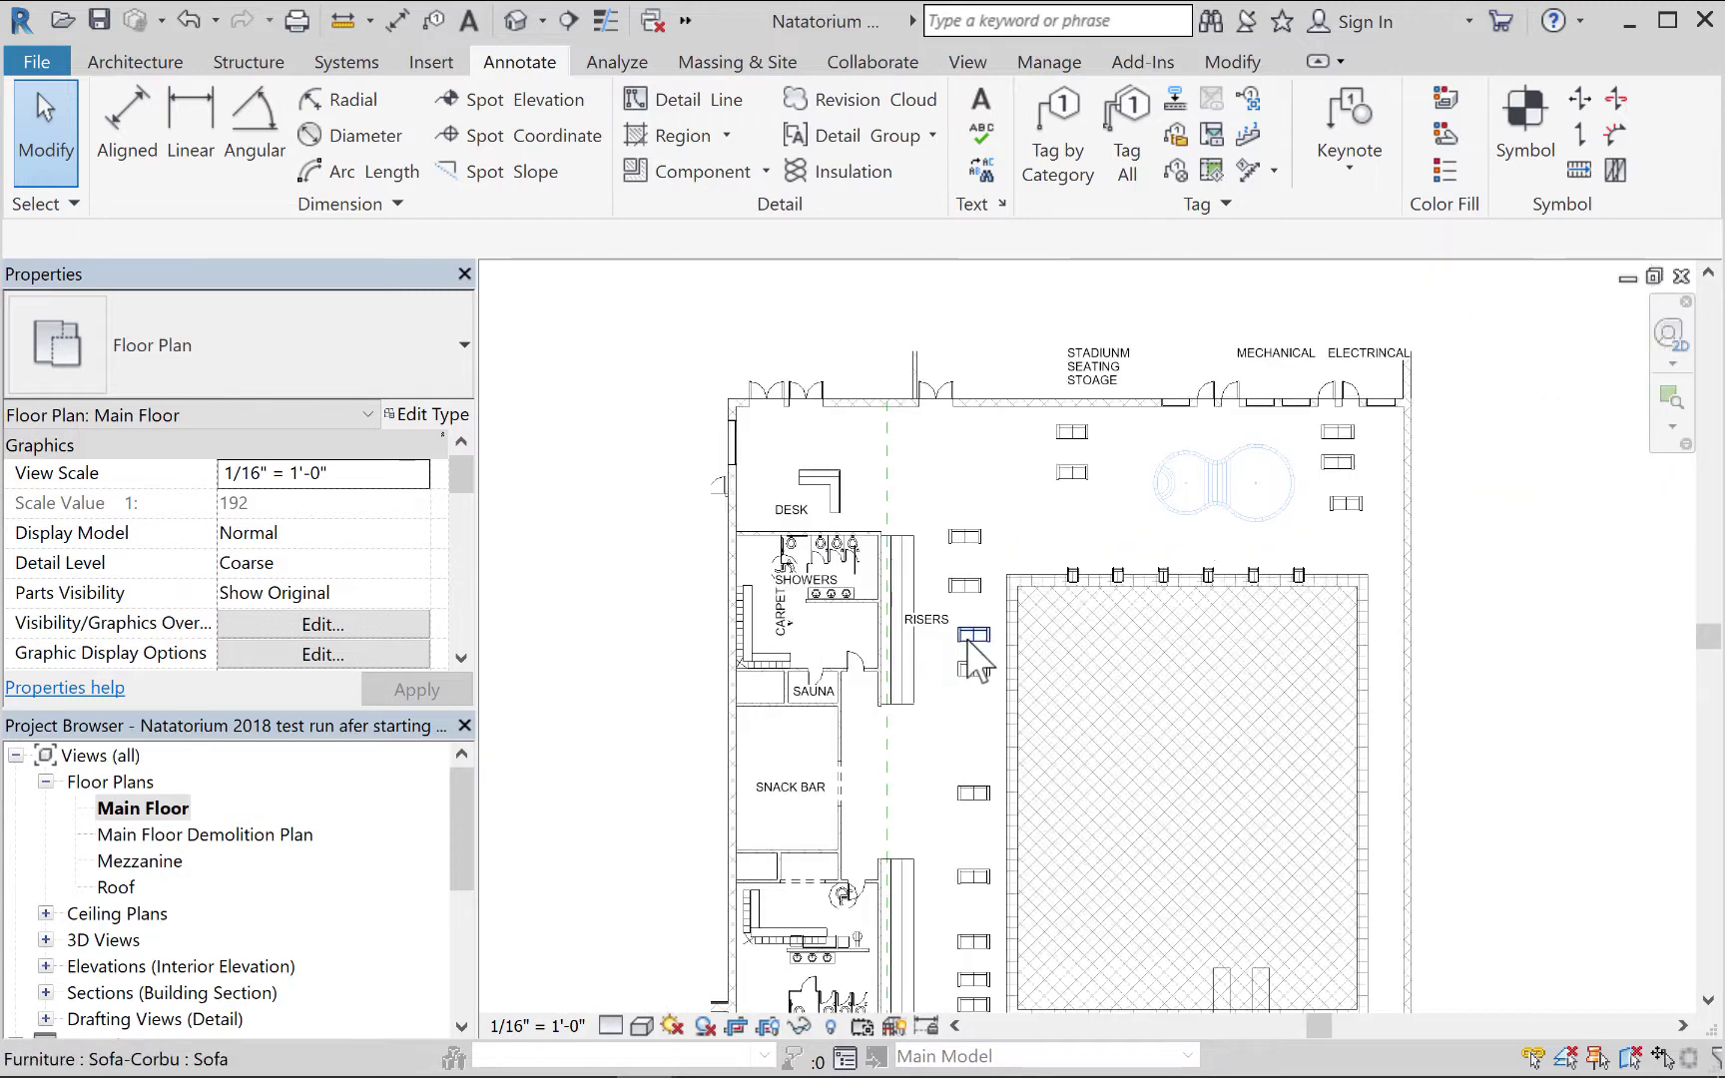
pyautogui.scroll(-1, 967, 640)
pyautogui.moveTo(967, 640); pyautogui.dragTo(999, 584, button='middle')
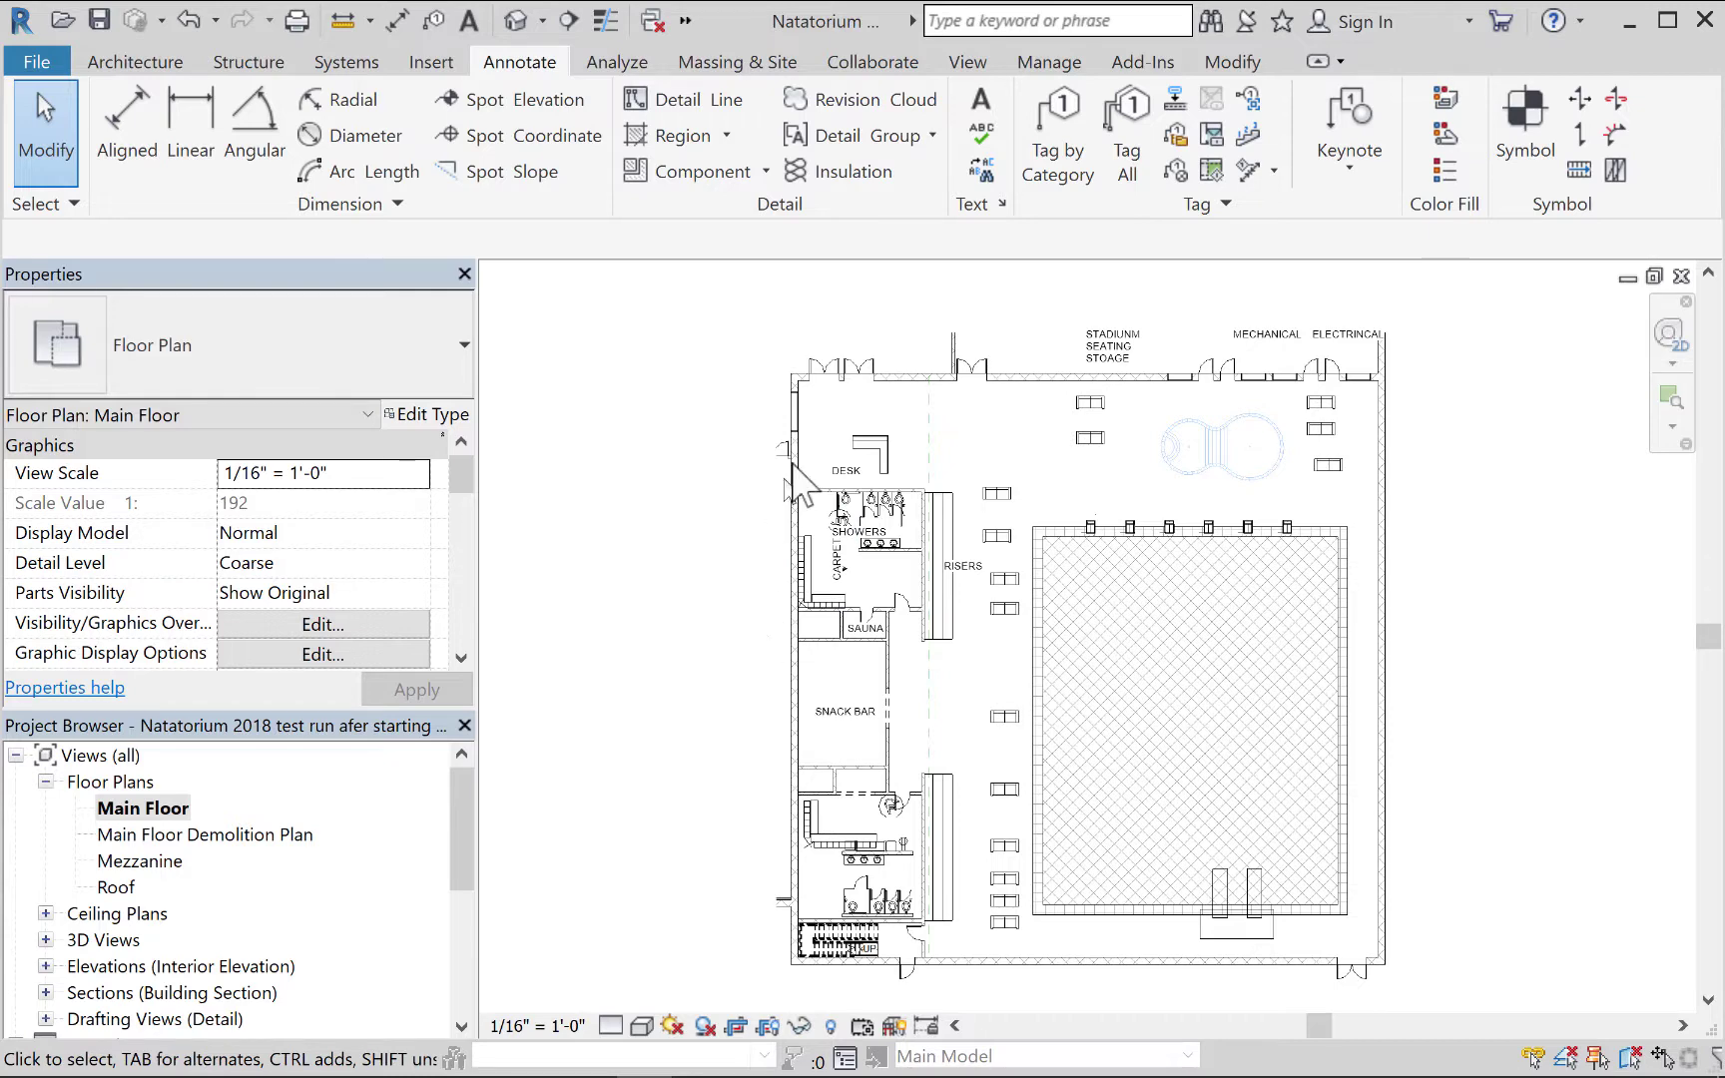
pyautogui.scroll(1, 783, 502)
pyautogui.scroll(1, 796, 511)
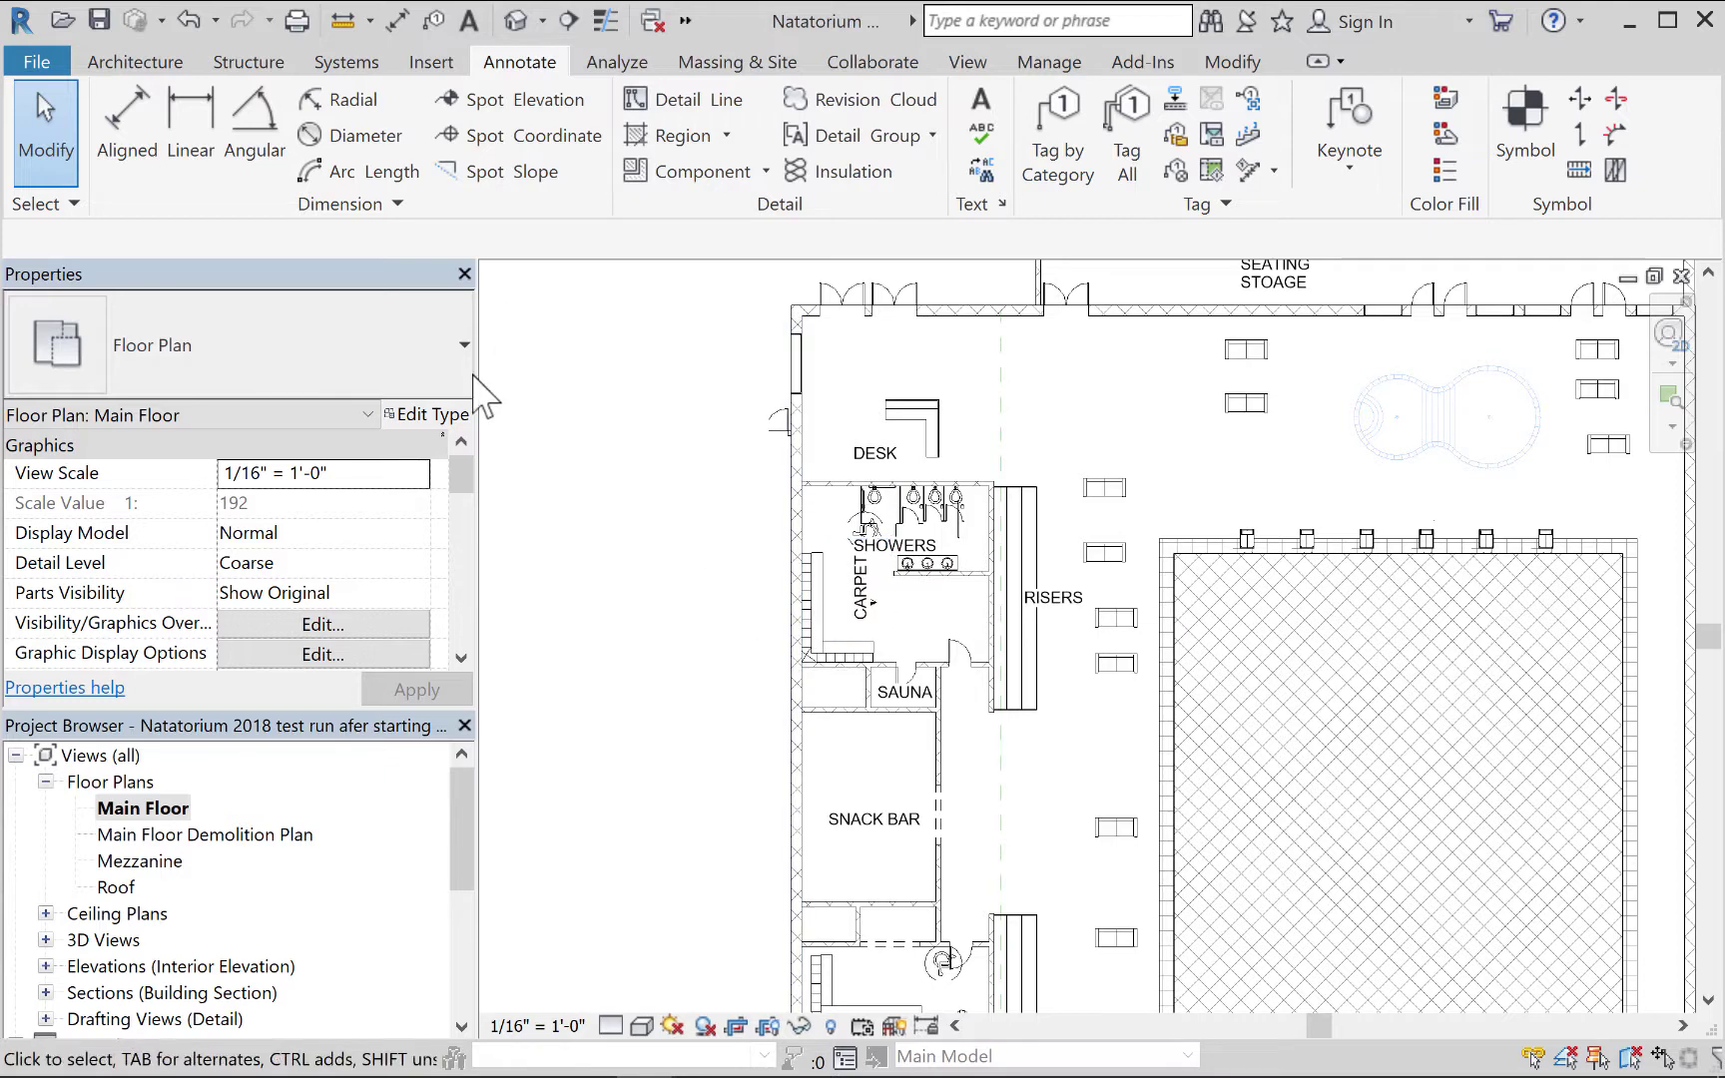
pyautogui.click(106, 64)
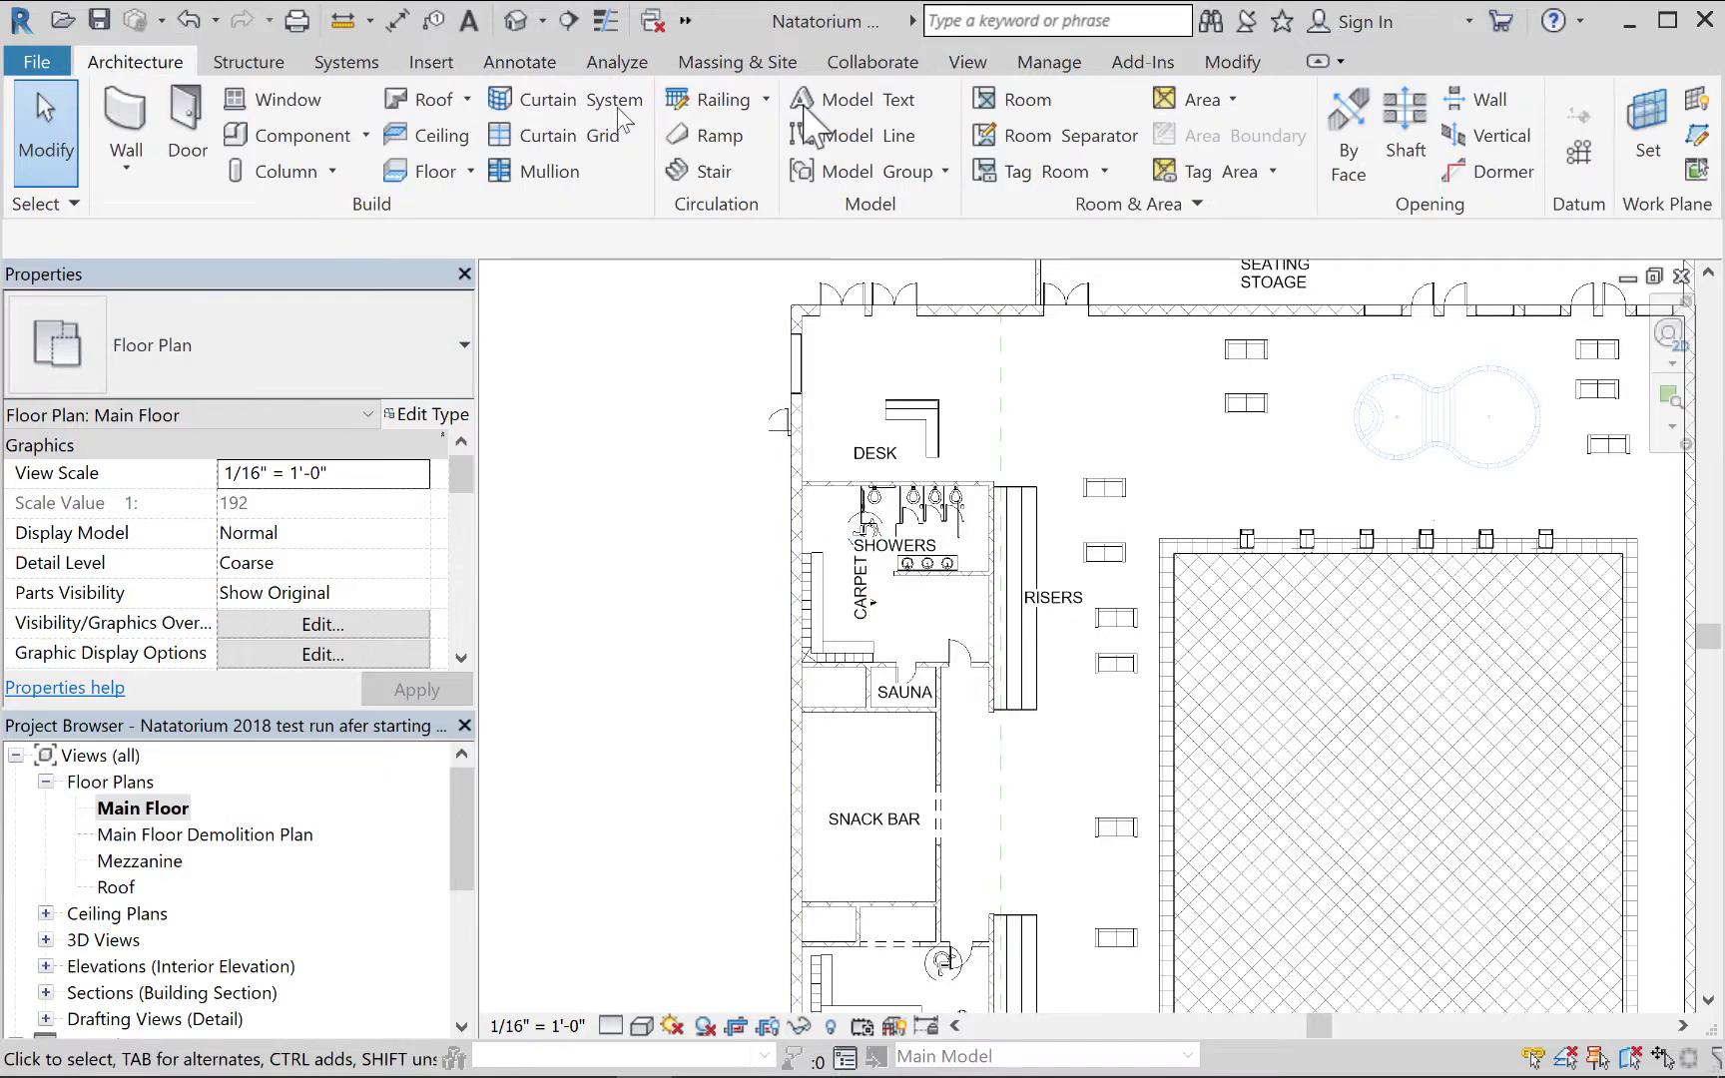
pyautogui.click(1043, 66)
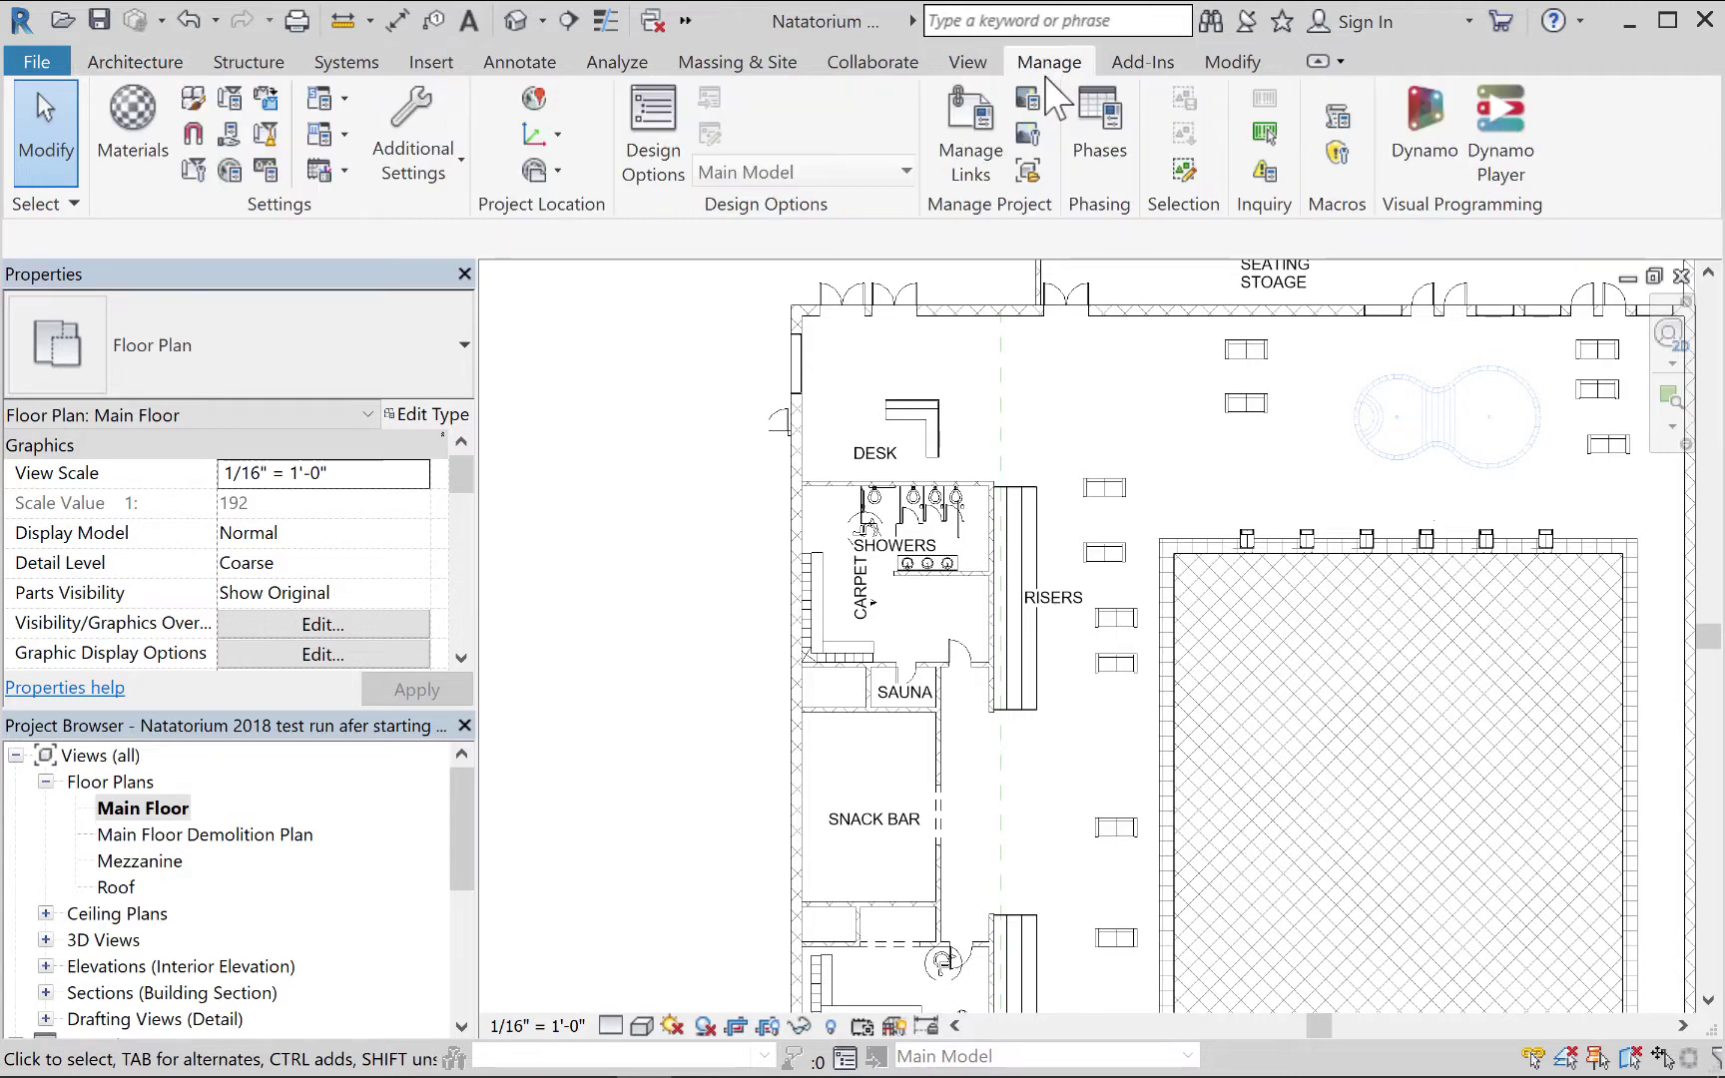
pyautogui.click(1099, 122)
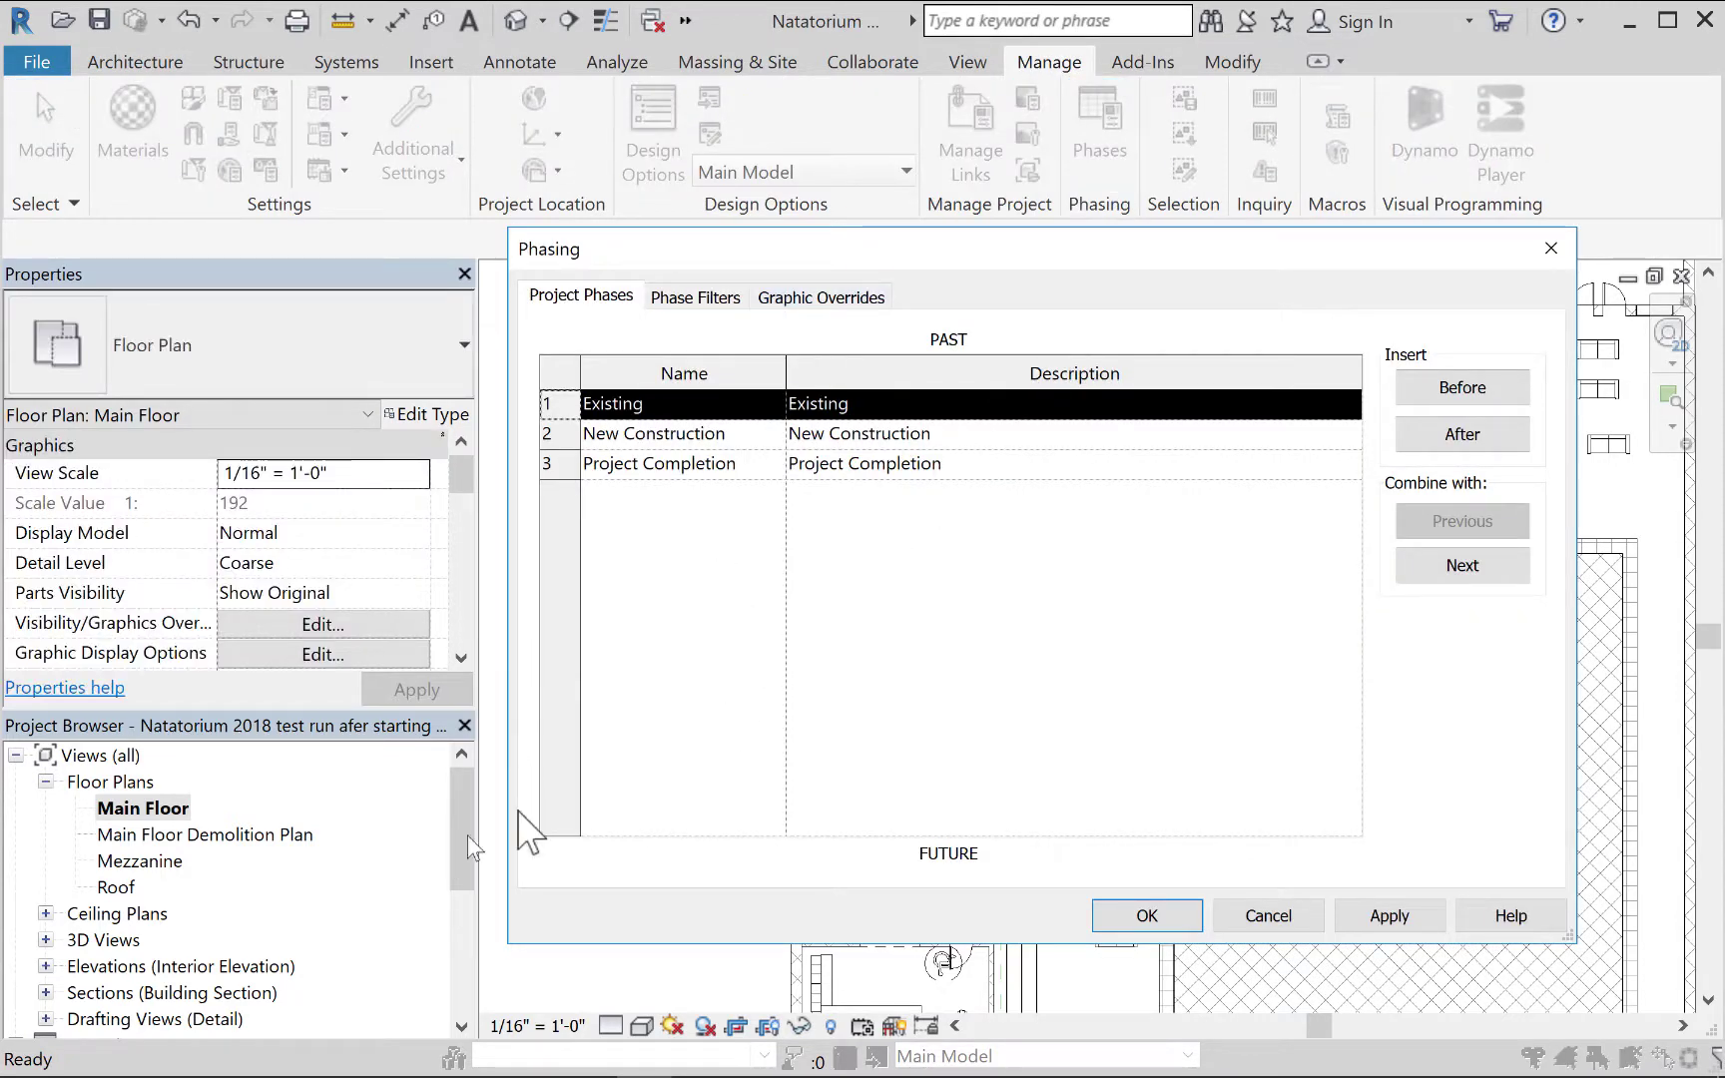
pyautogui.click(696, 297)
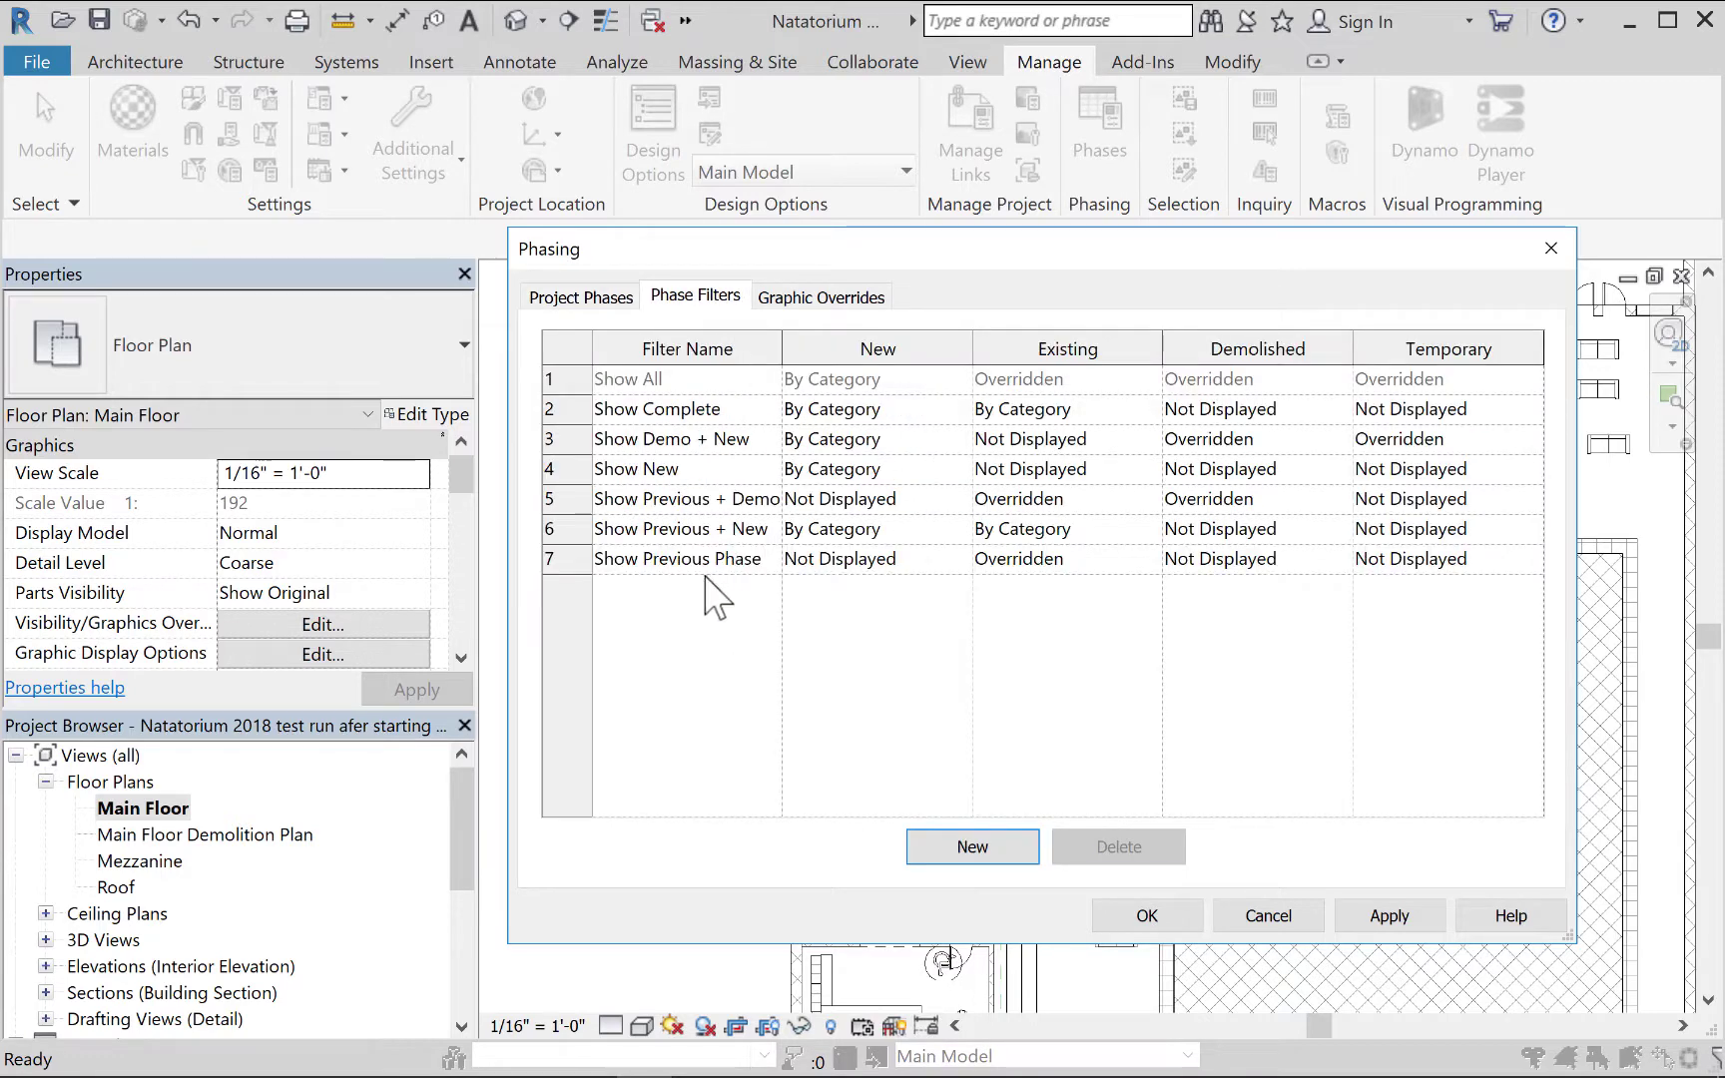
# Set existing elements to Overridden in the Show Previous + New phase filter and apply the change.
pyautogui.click(682, 532)
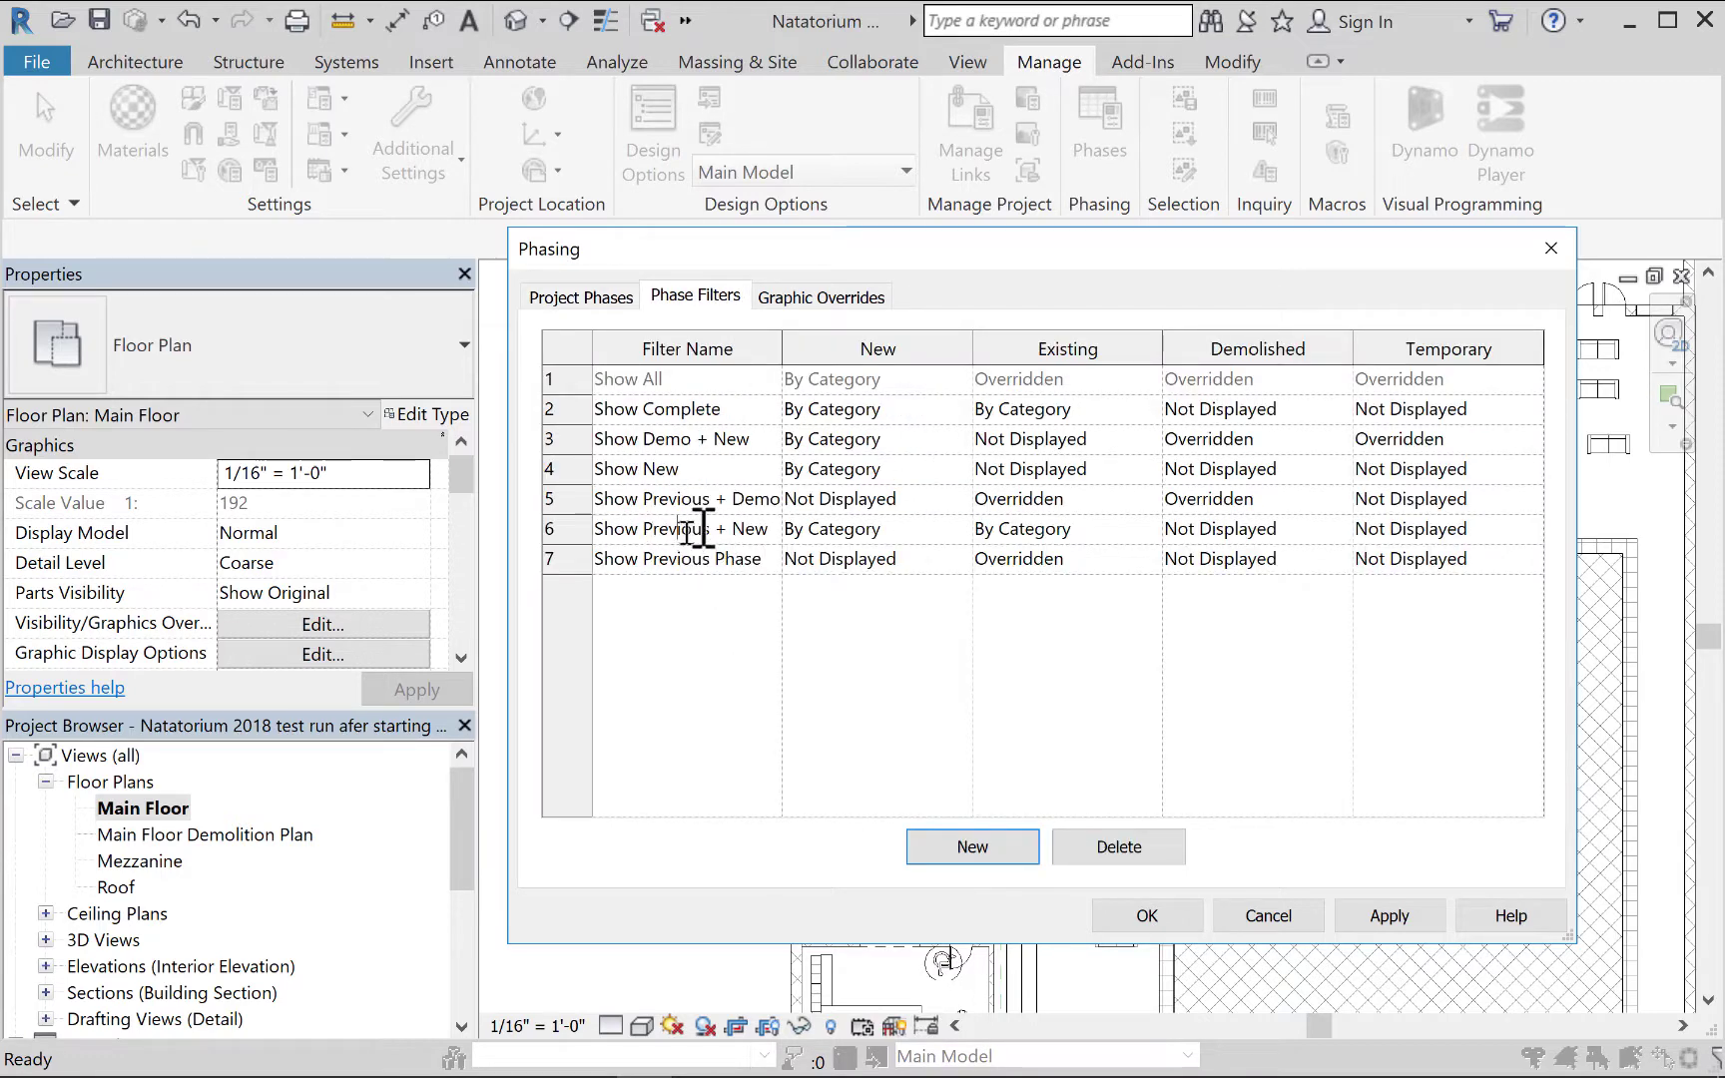
pyautogui.click(584, 530)
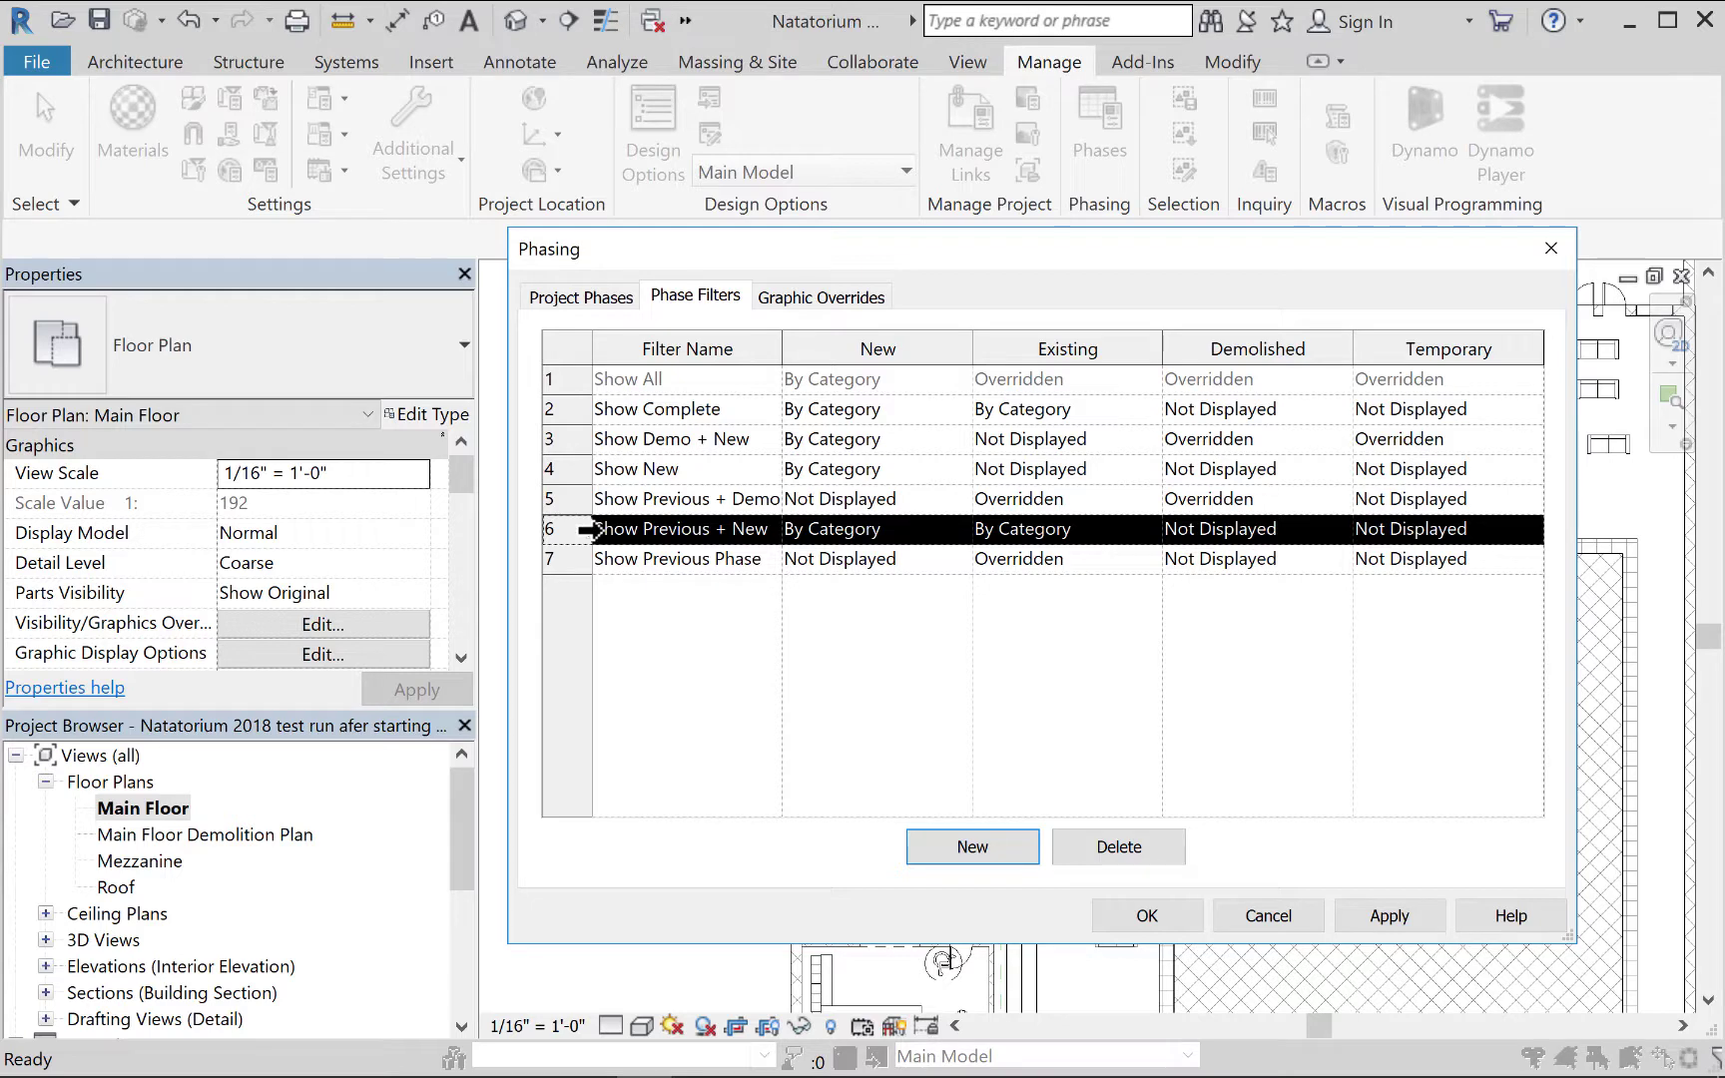
pyautogui.click(1015, 537)
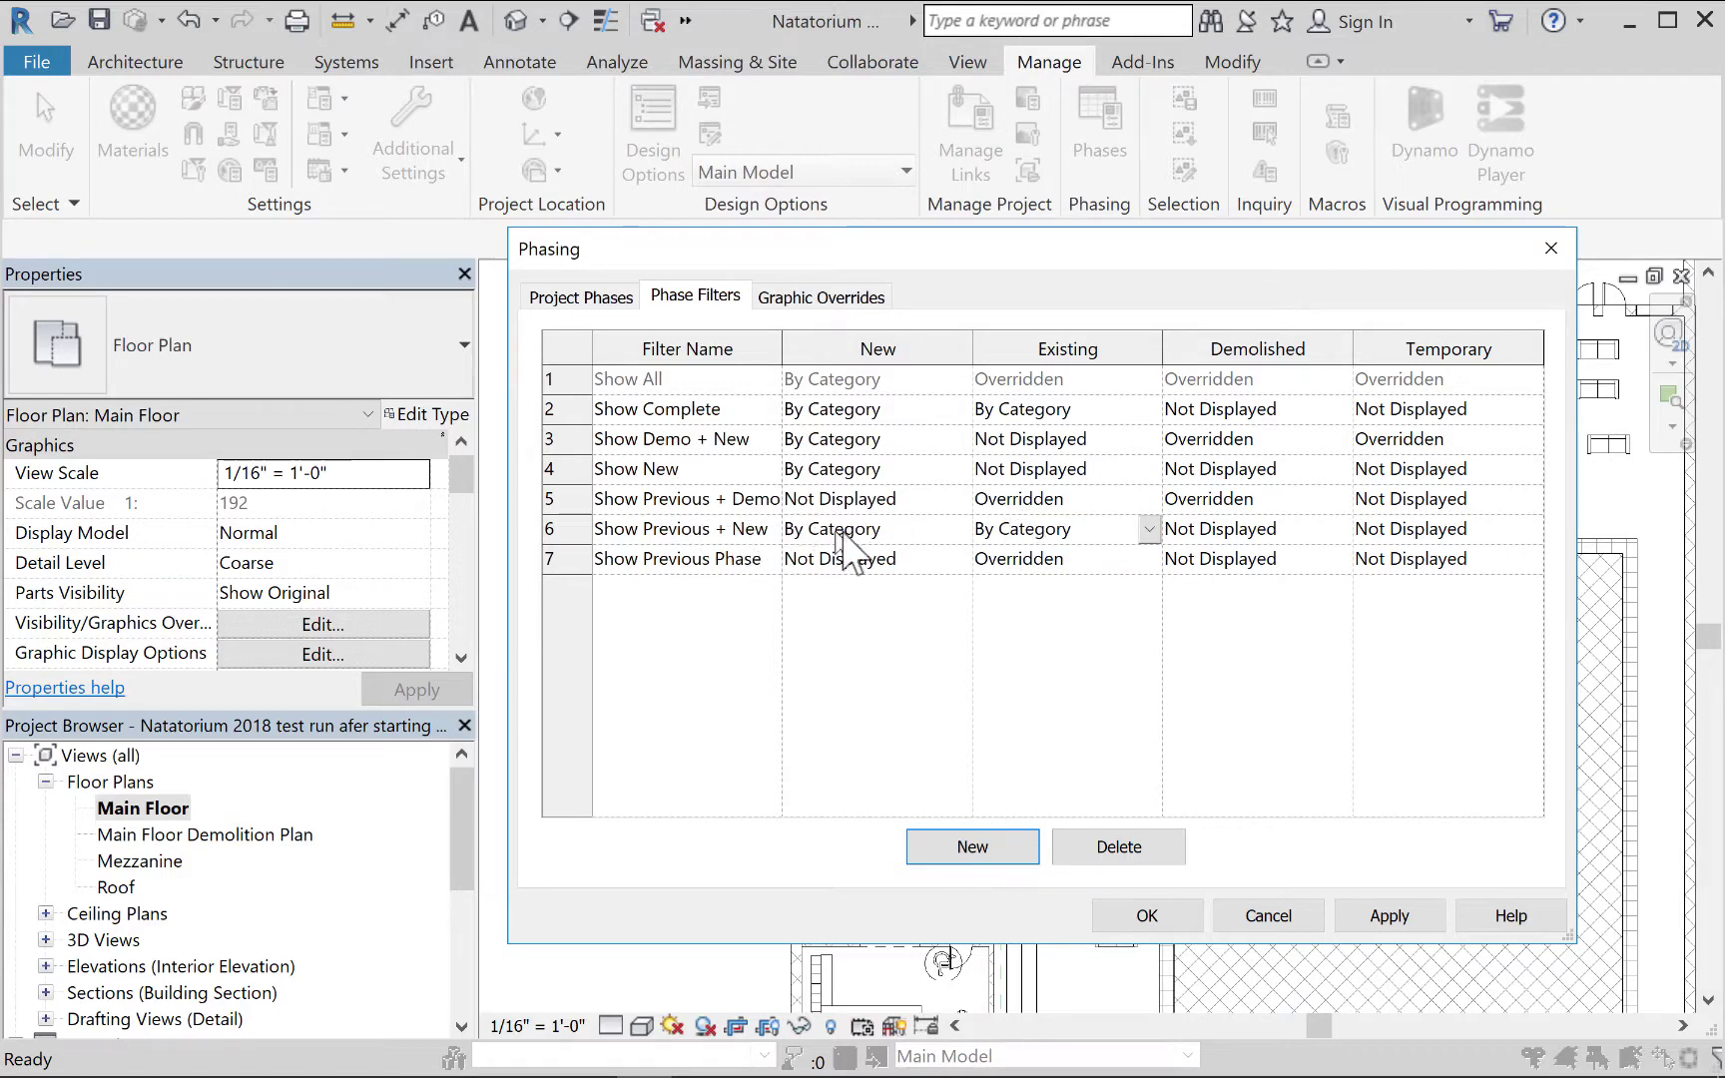
pyautogui.click(1150, 544)
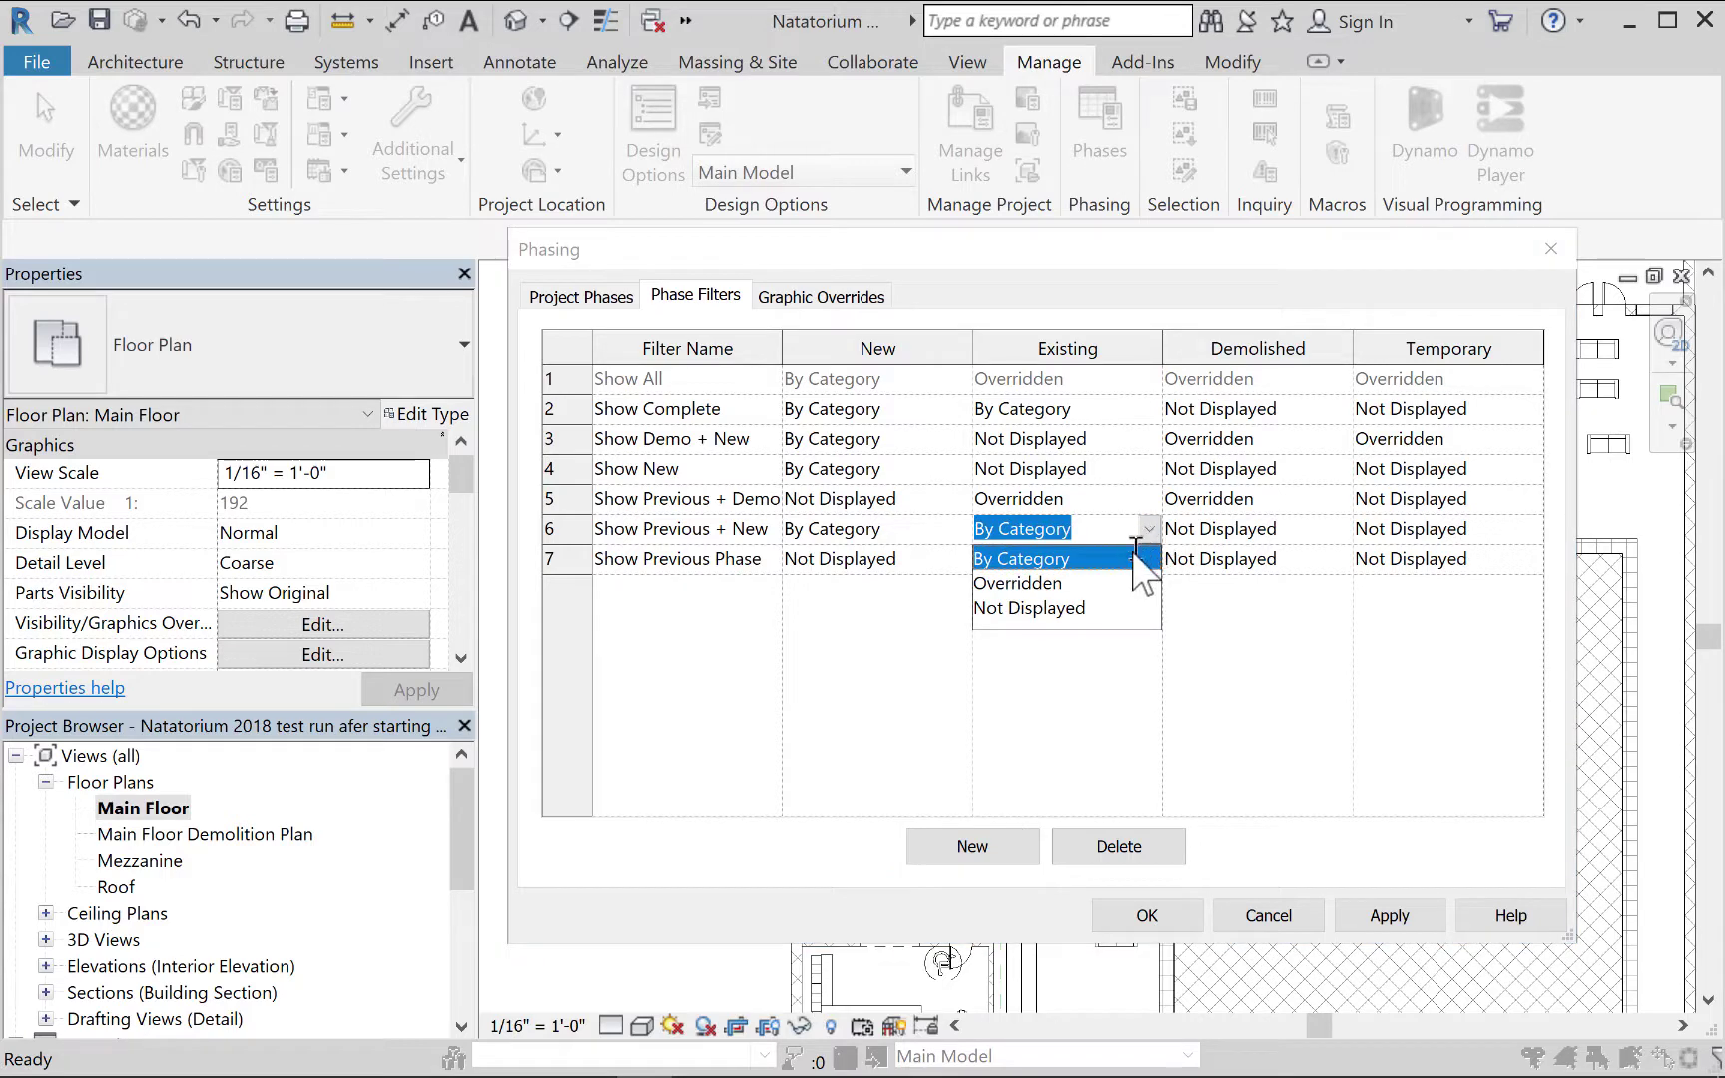
pyautogui.click(1039, 591)
pyautogui.click(1382, 917)
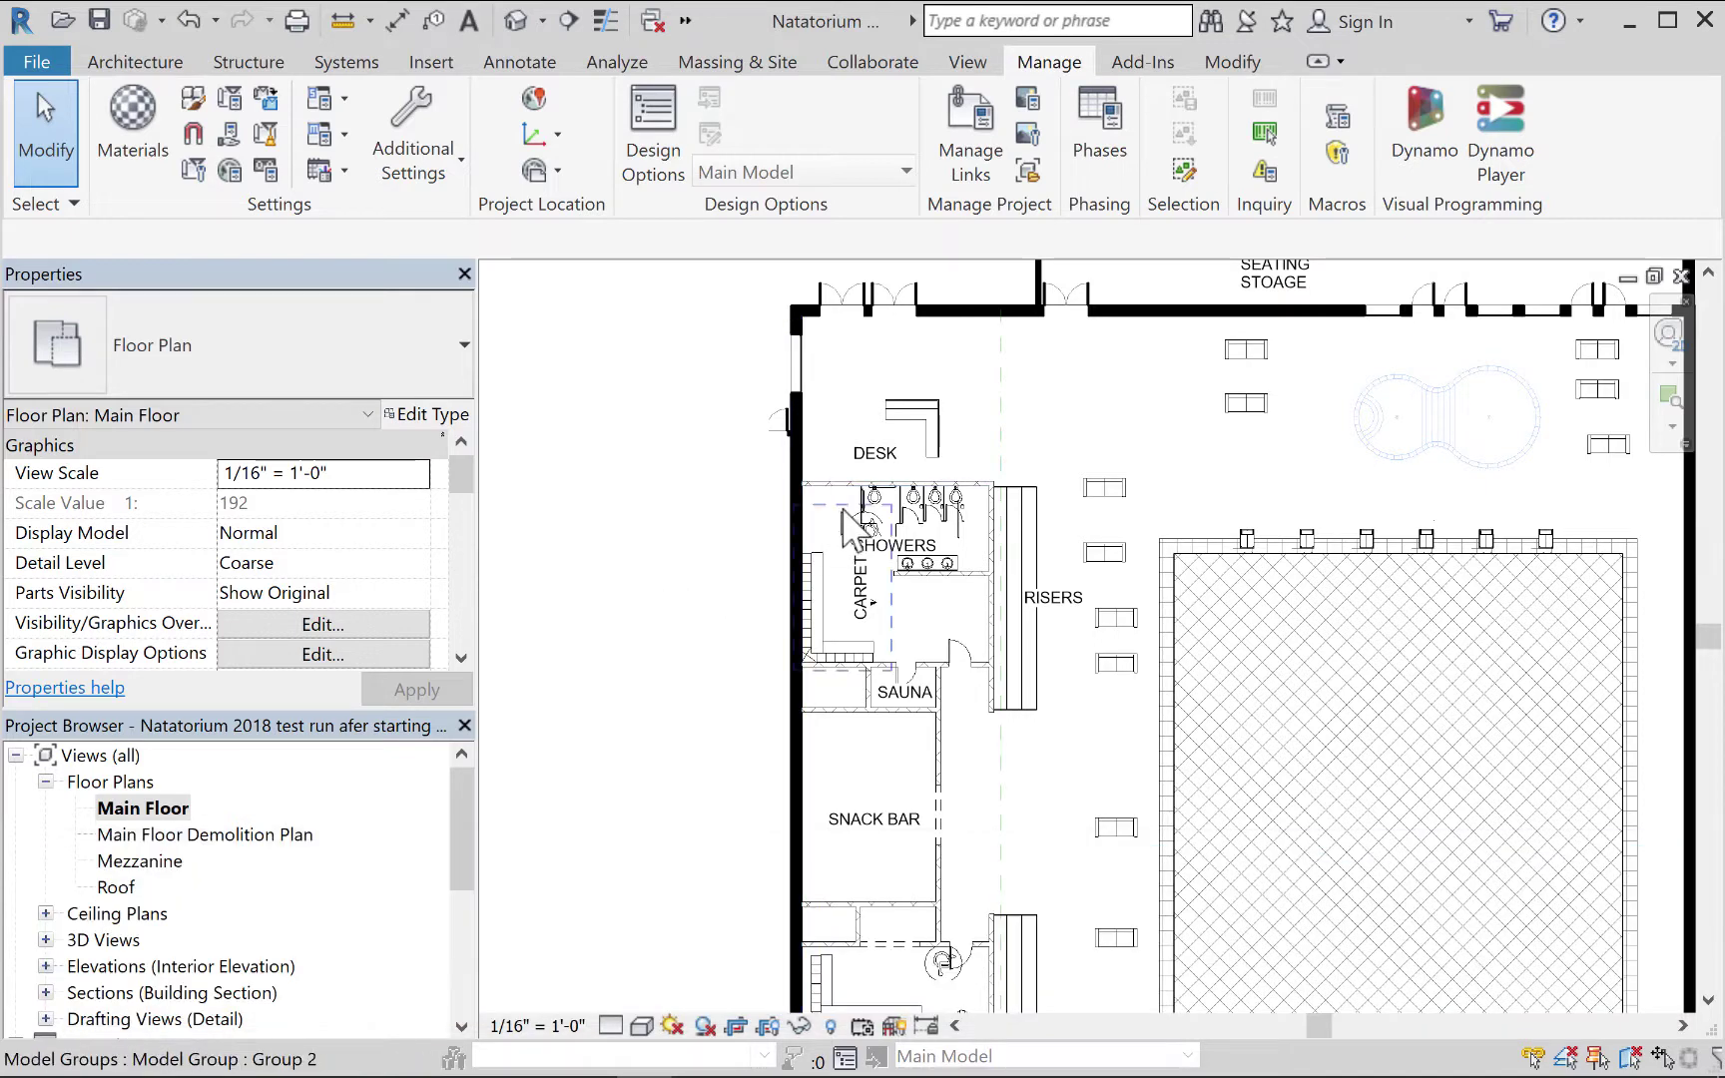
# Examine how the exterior and interior walls around the showers display in the Main Floor plan.
pyautogui.scroll(4, 811, 525)
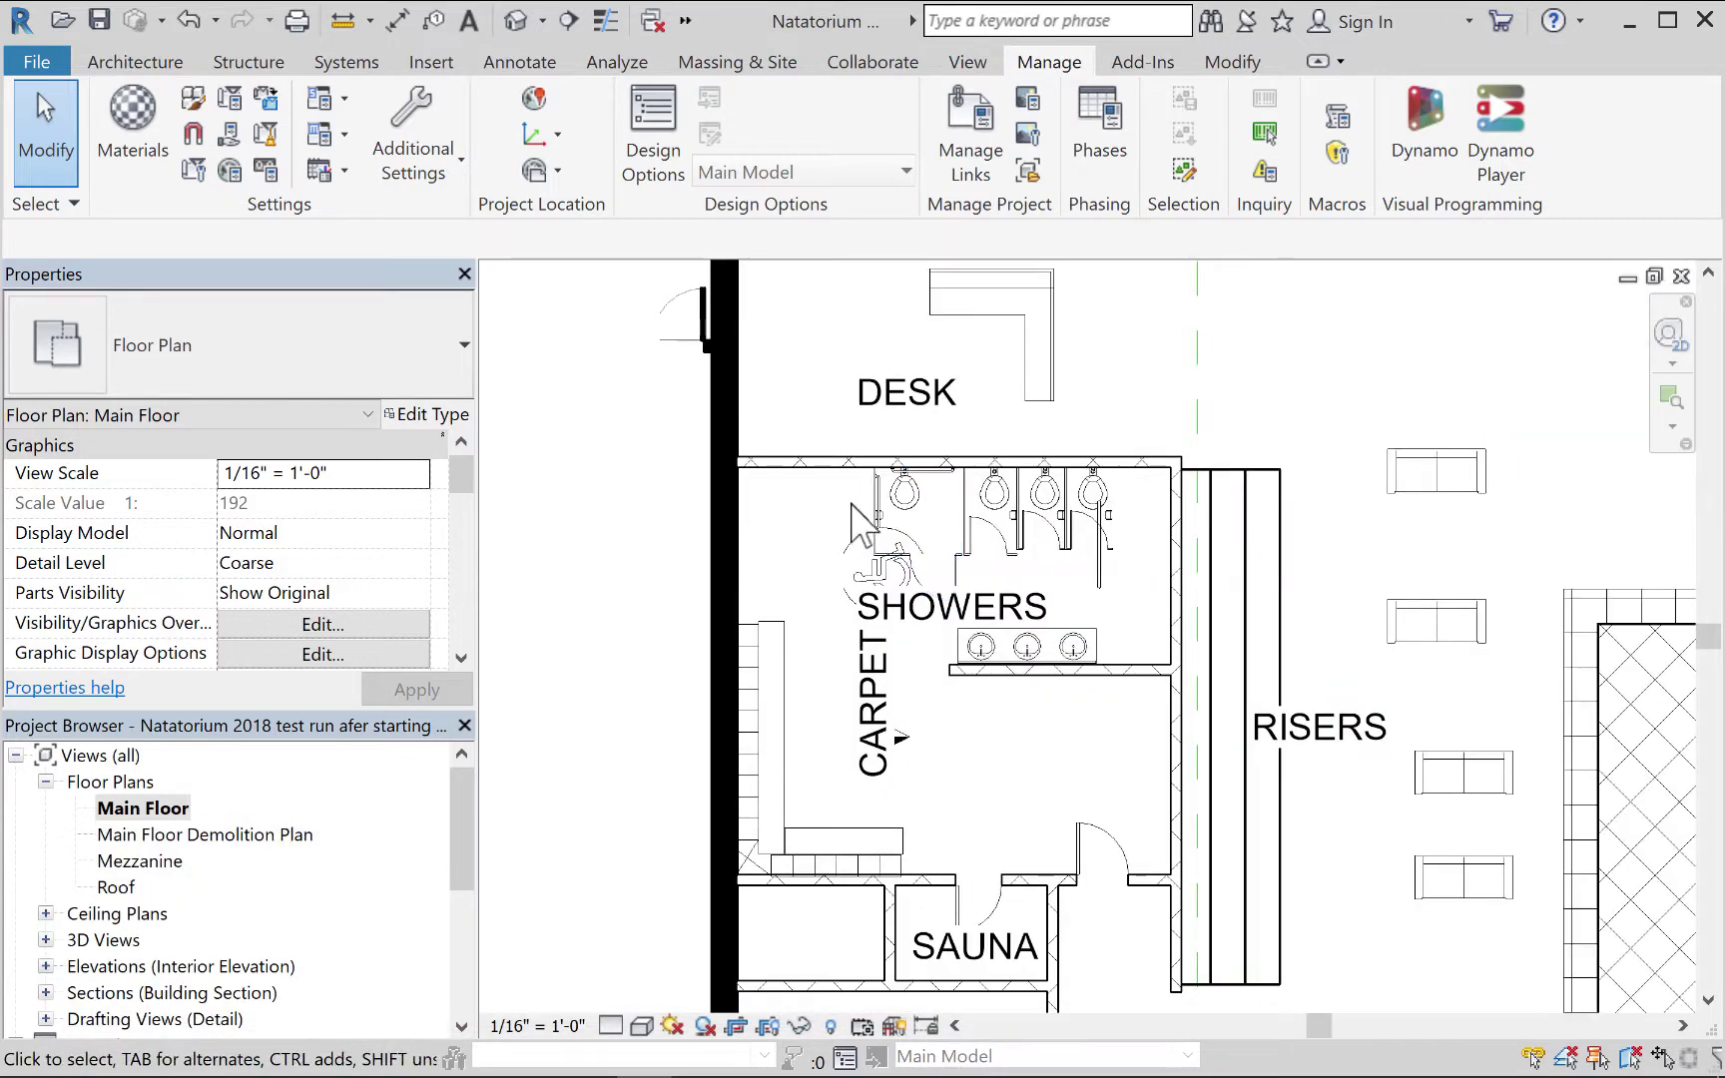
pyautogui.scroll(2, 848, 507)
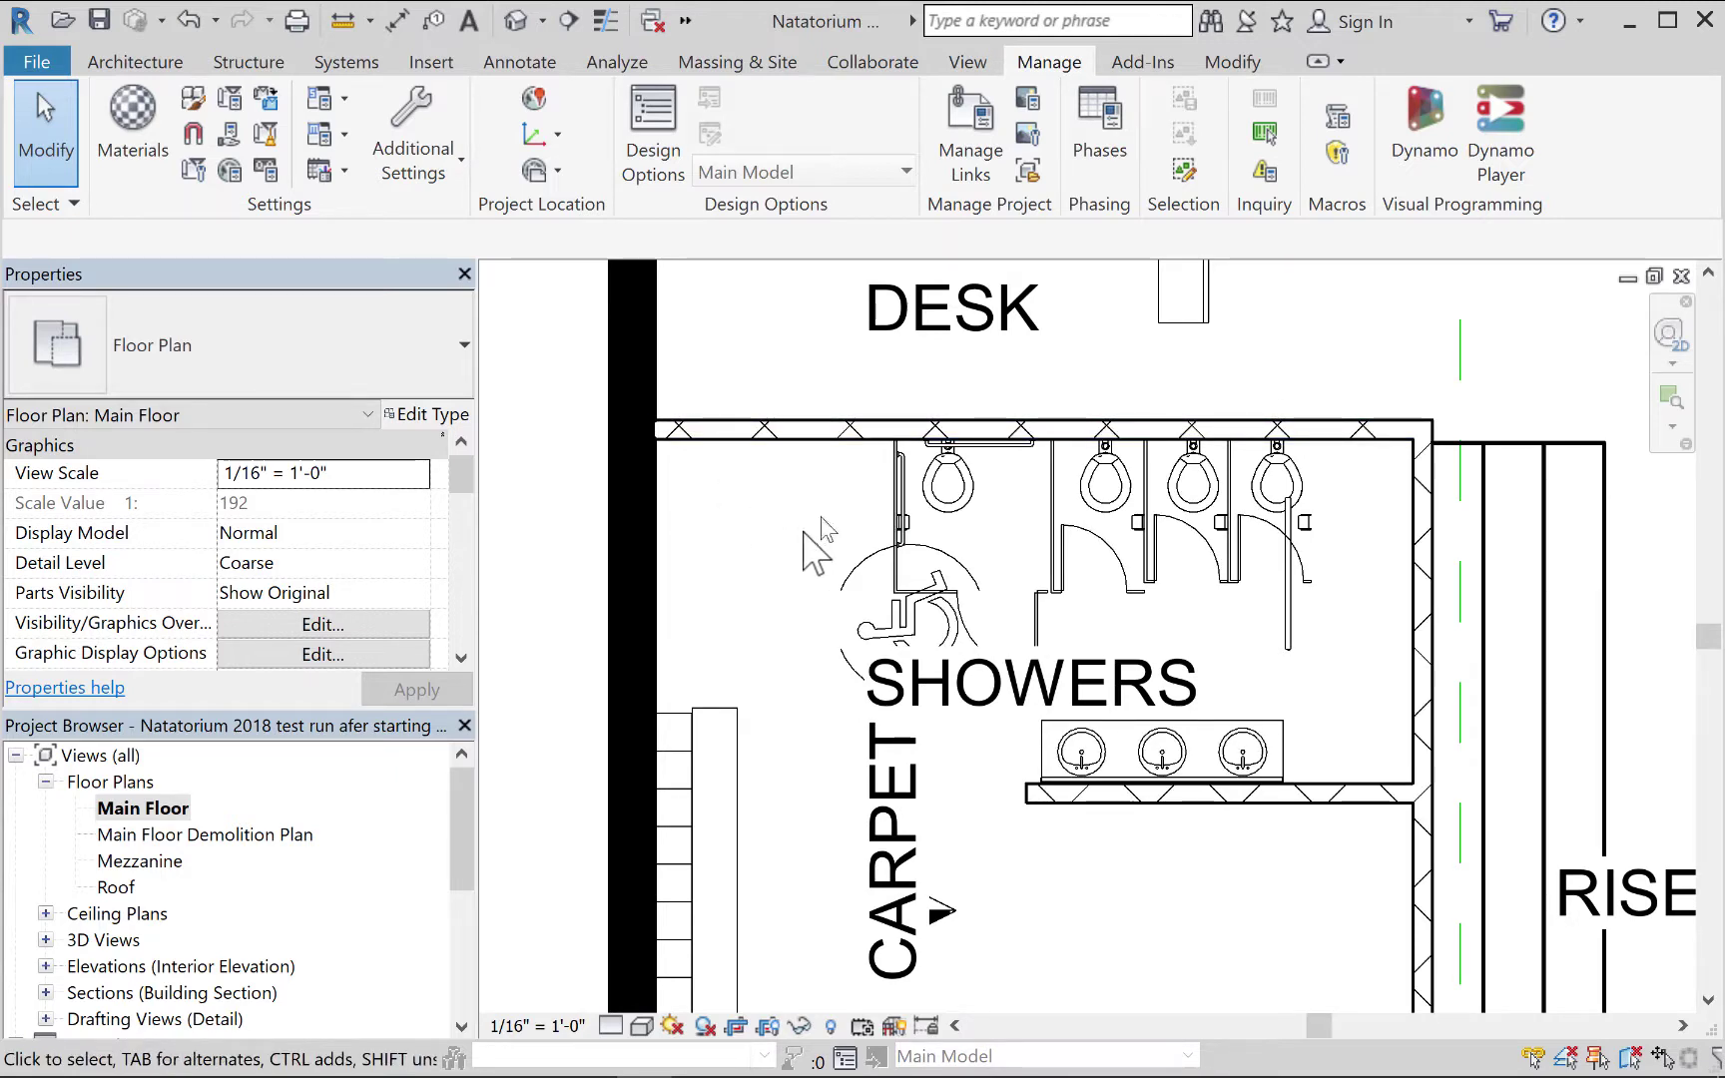
pyautogui.scroll(-1, 781, 562)
pyautogui.scroll(-1, 789, 569)
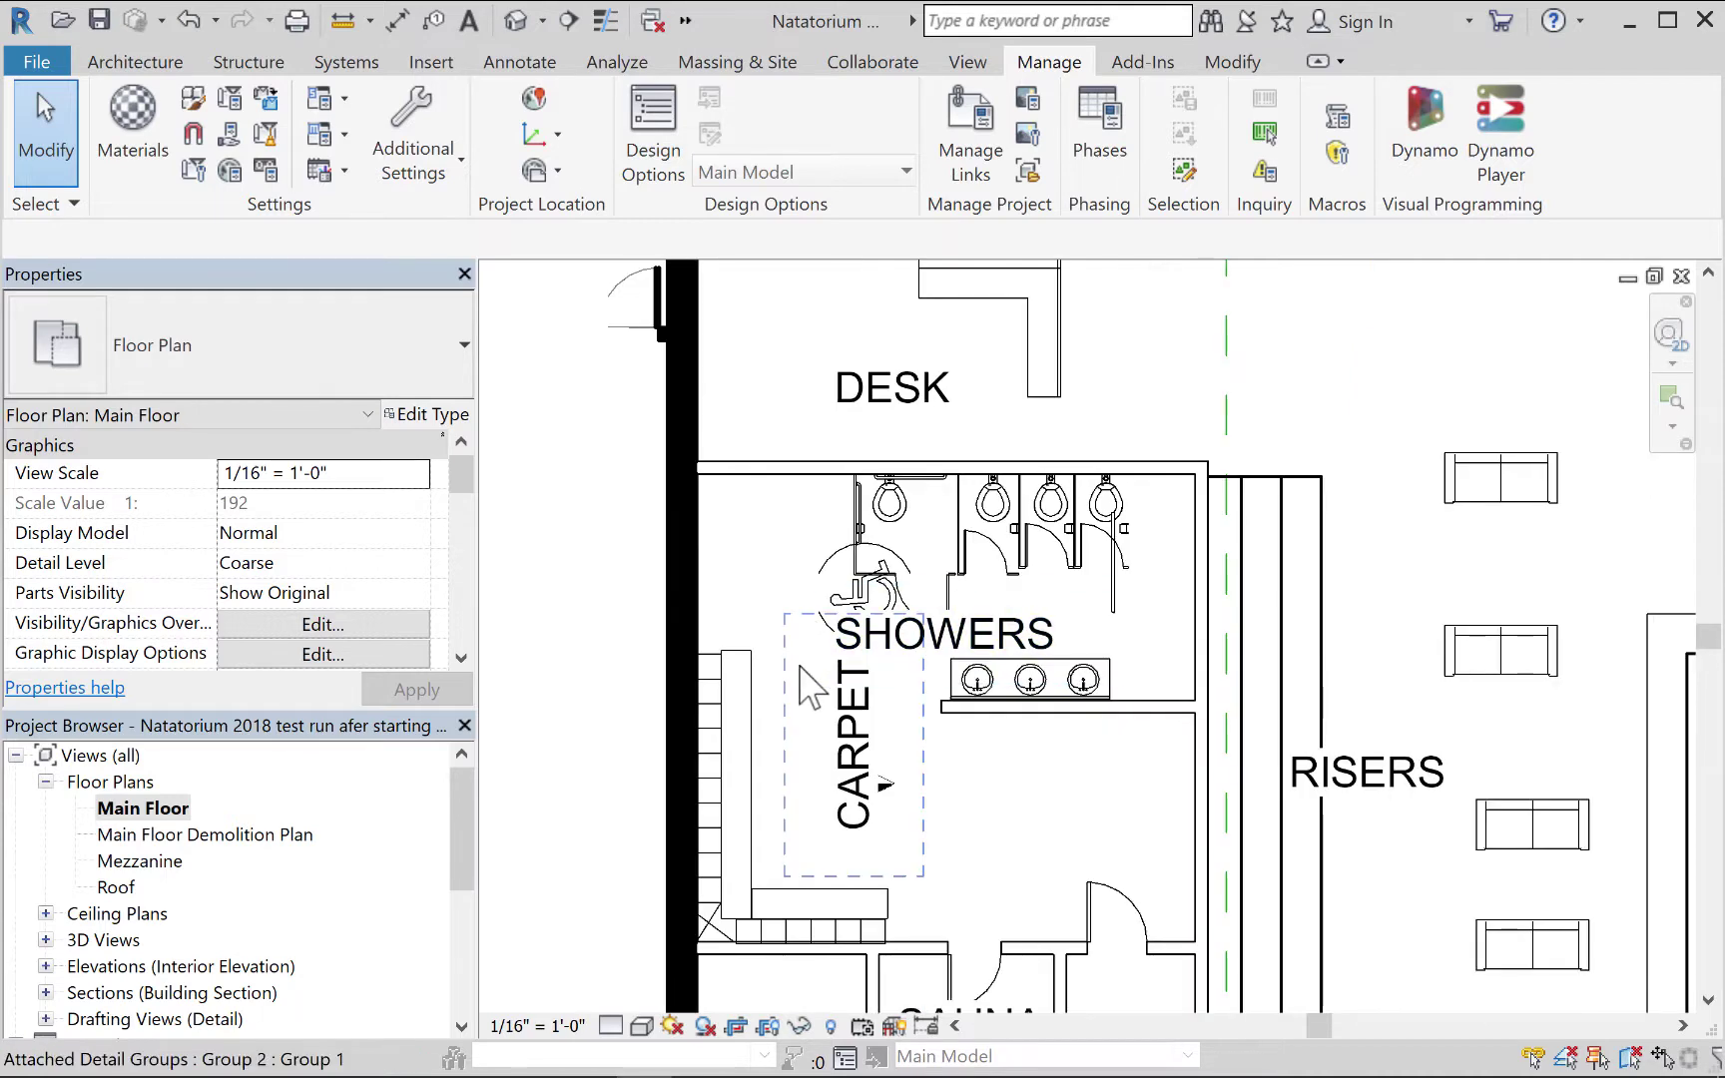
pyautogui.scroll(-1, 798, 685)
pyautogui.scroll(-1, 628, 709)
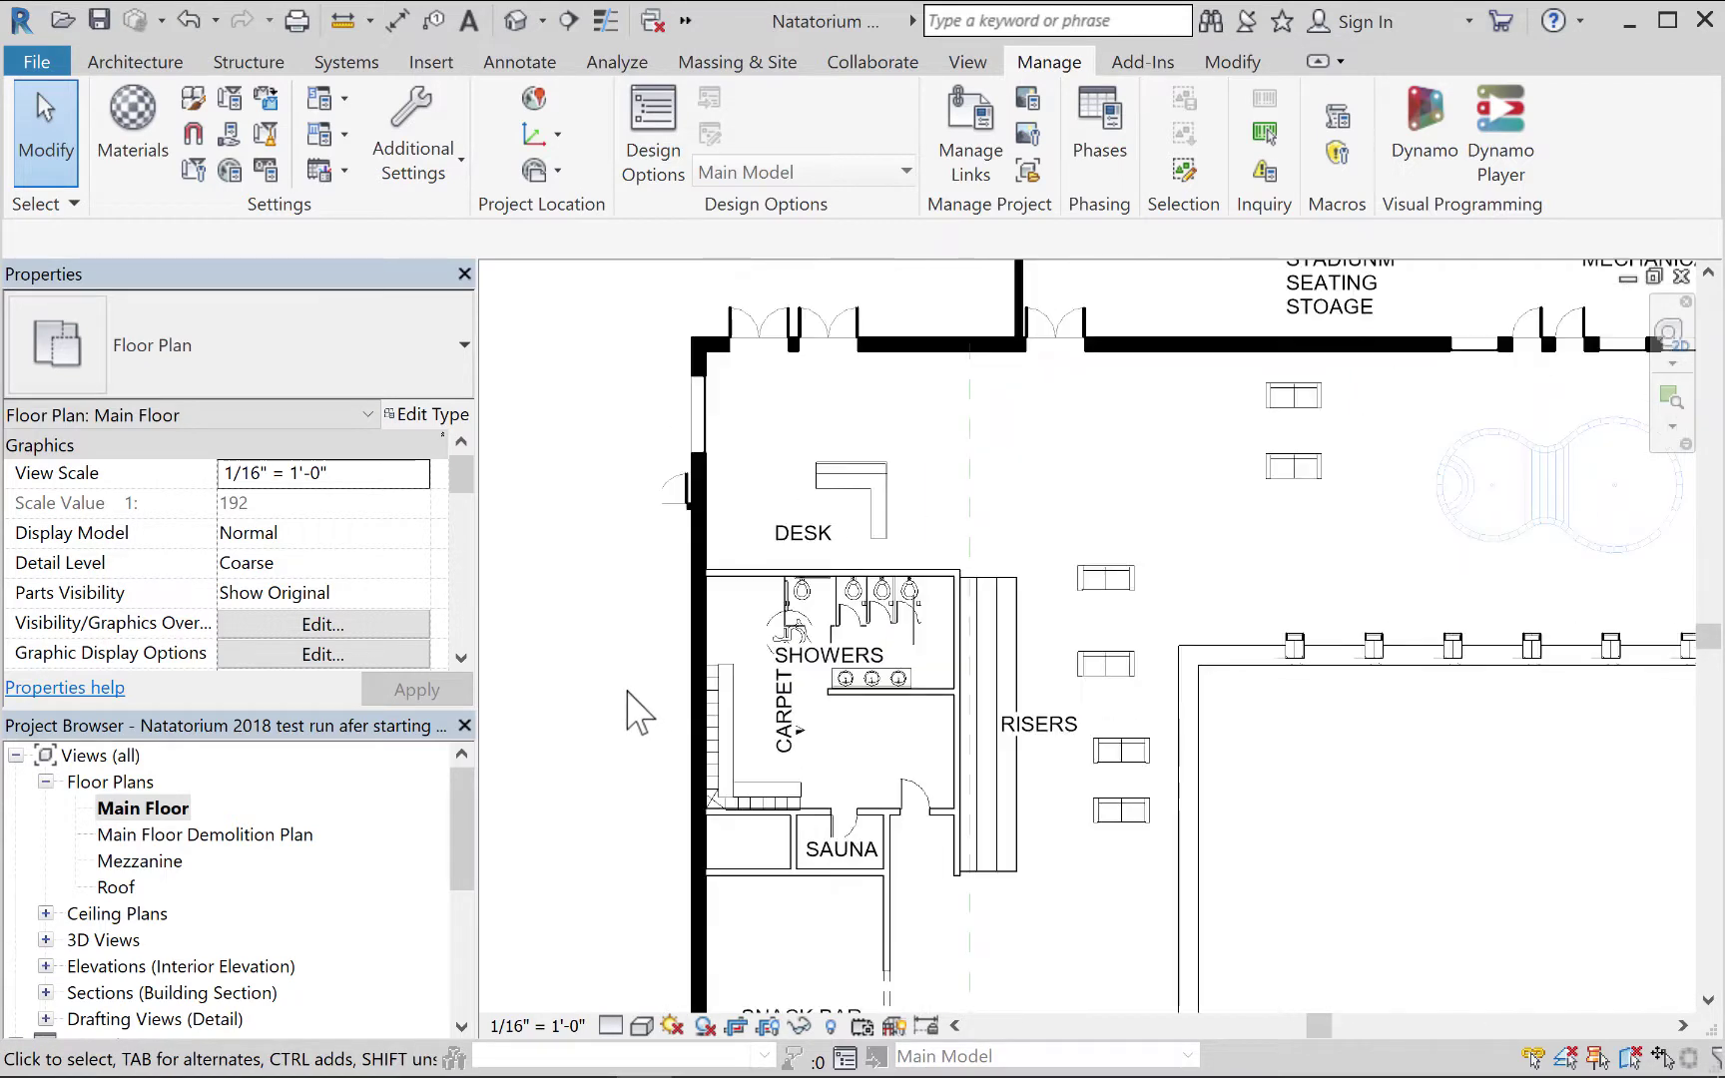
pyautogui.scroll(-1, 651, 711)
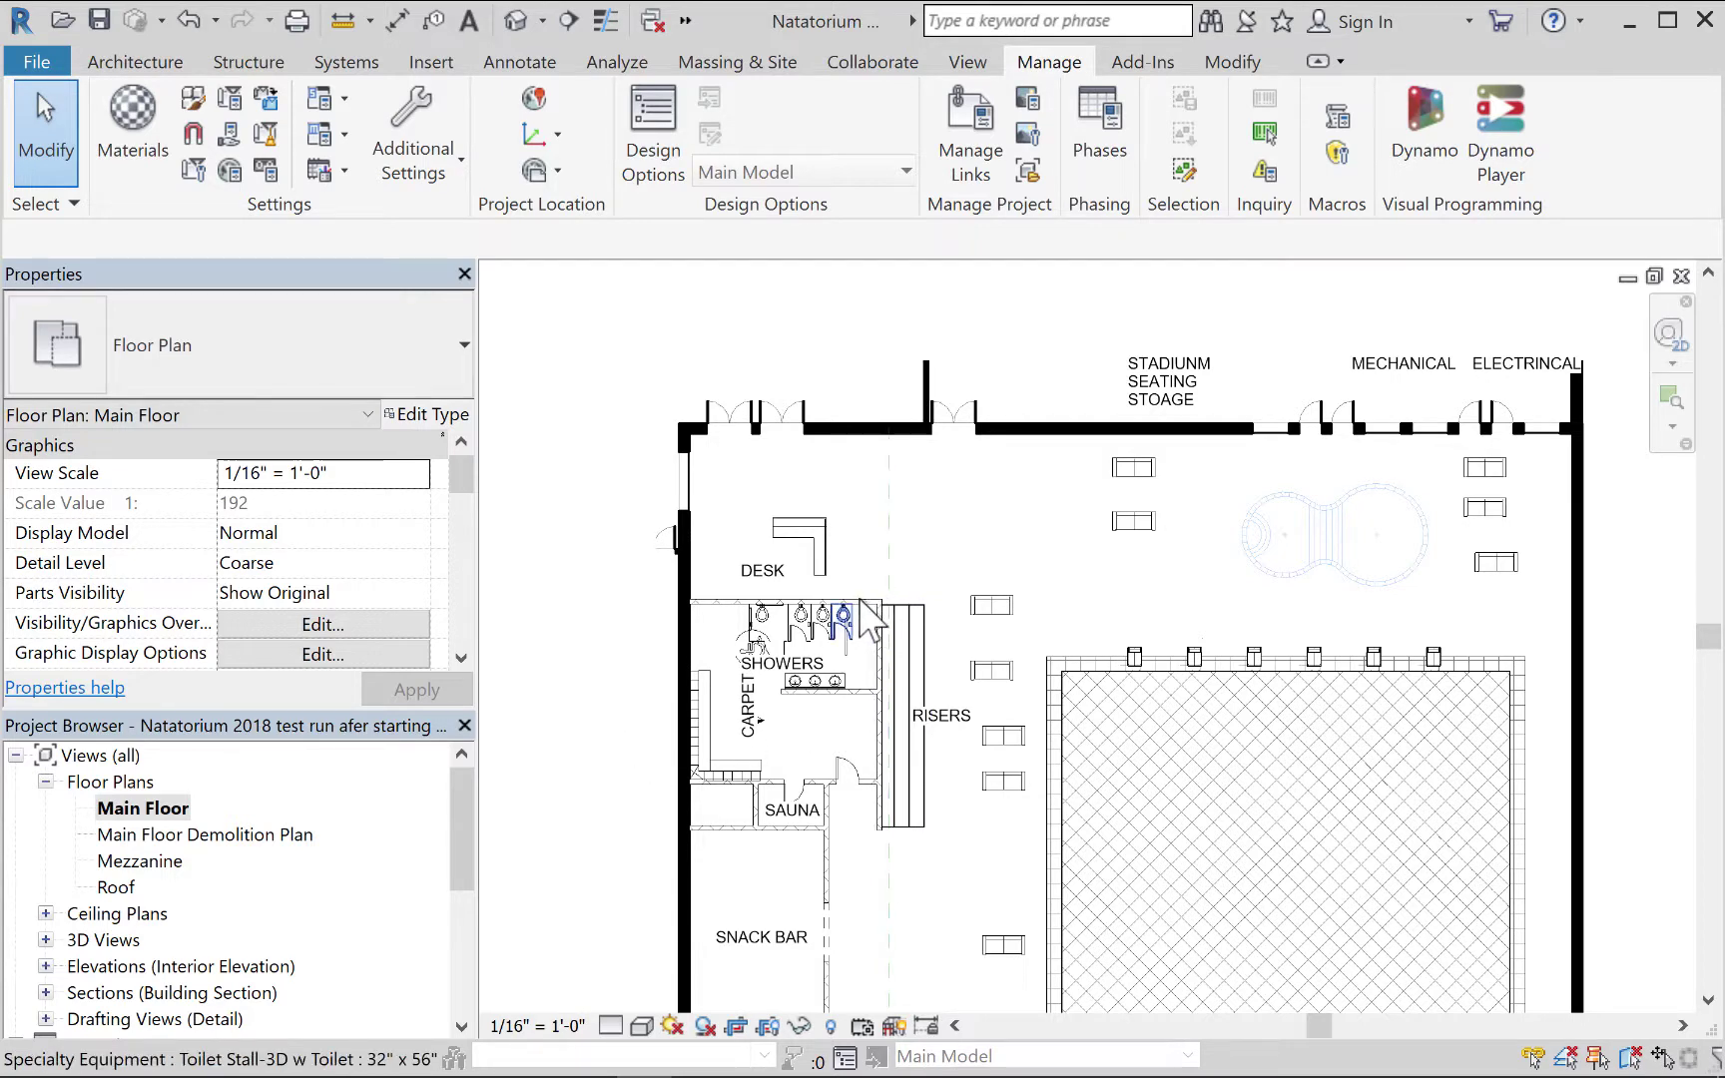
# Set the coarse scale fill pattern of the Generic - 8" Masonry wall type to Diagonal crosshatch-small.
pyautogui.scroll(5, 866, 617)
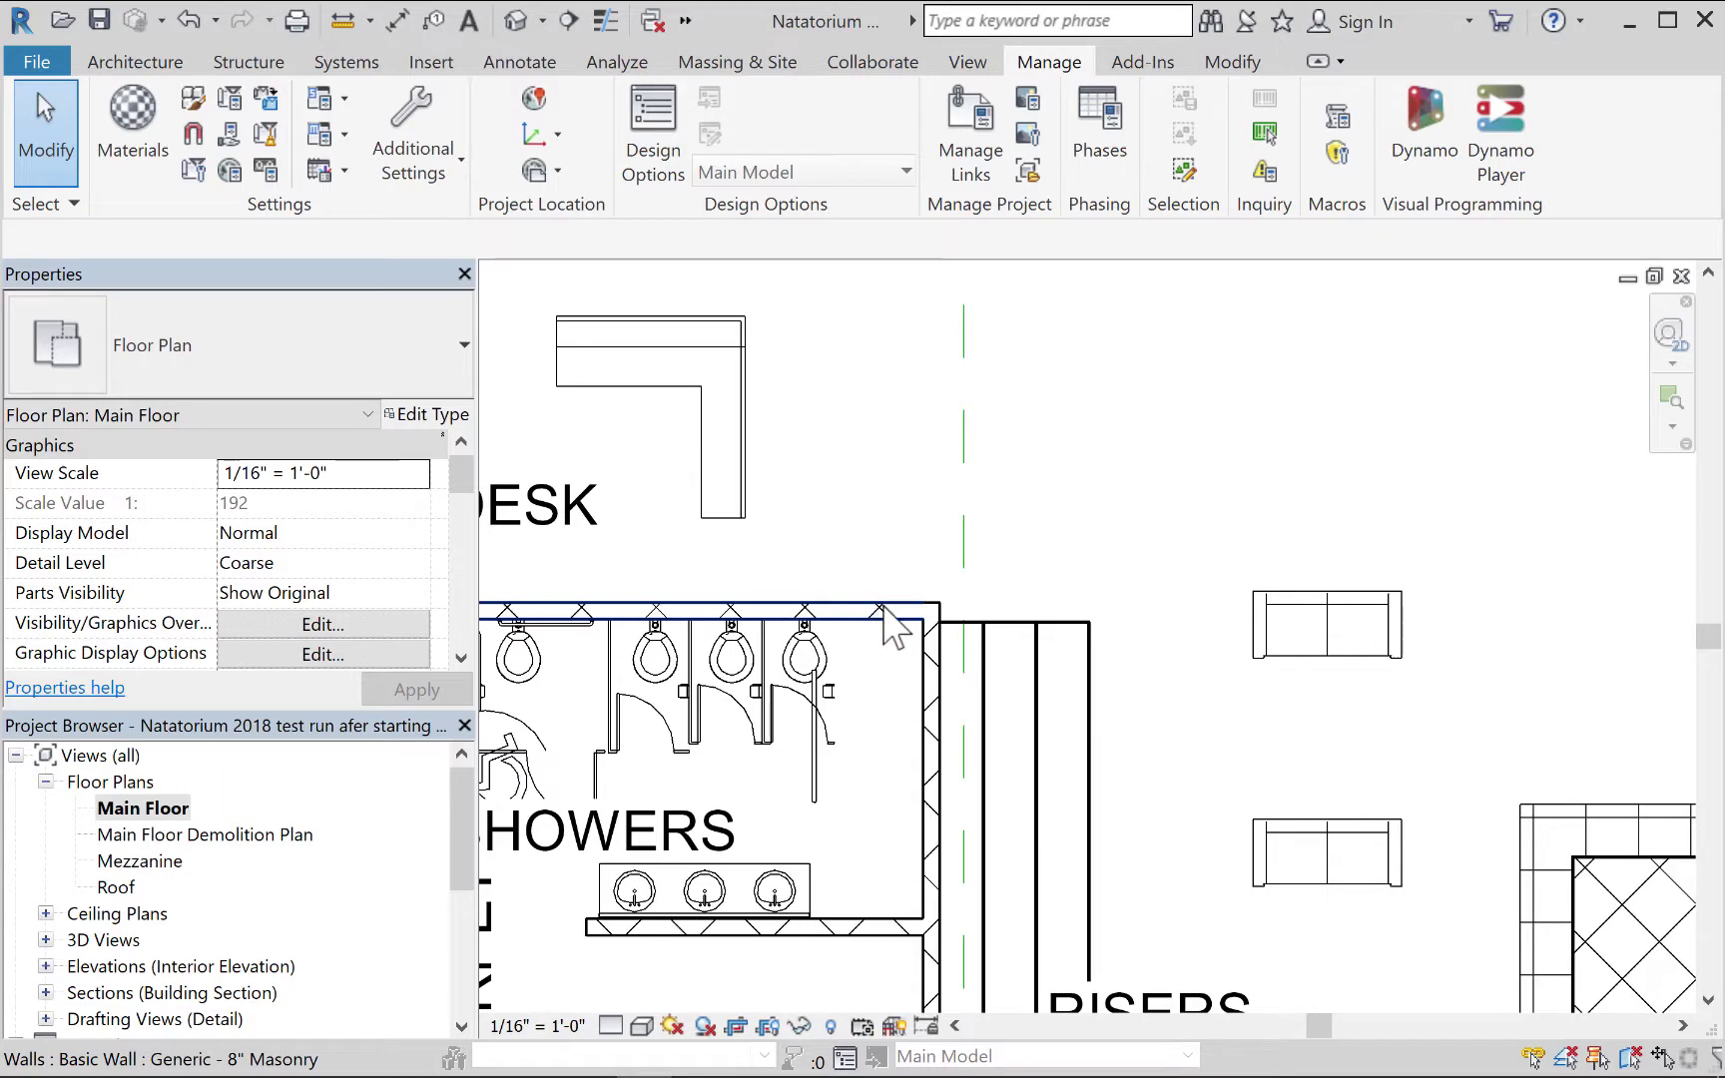
pyautogui.click(882, 611)
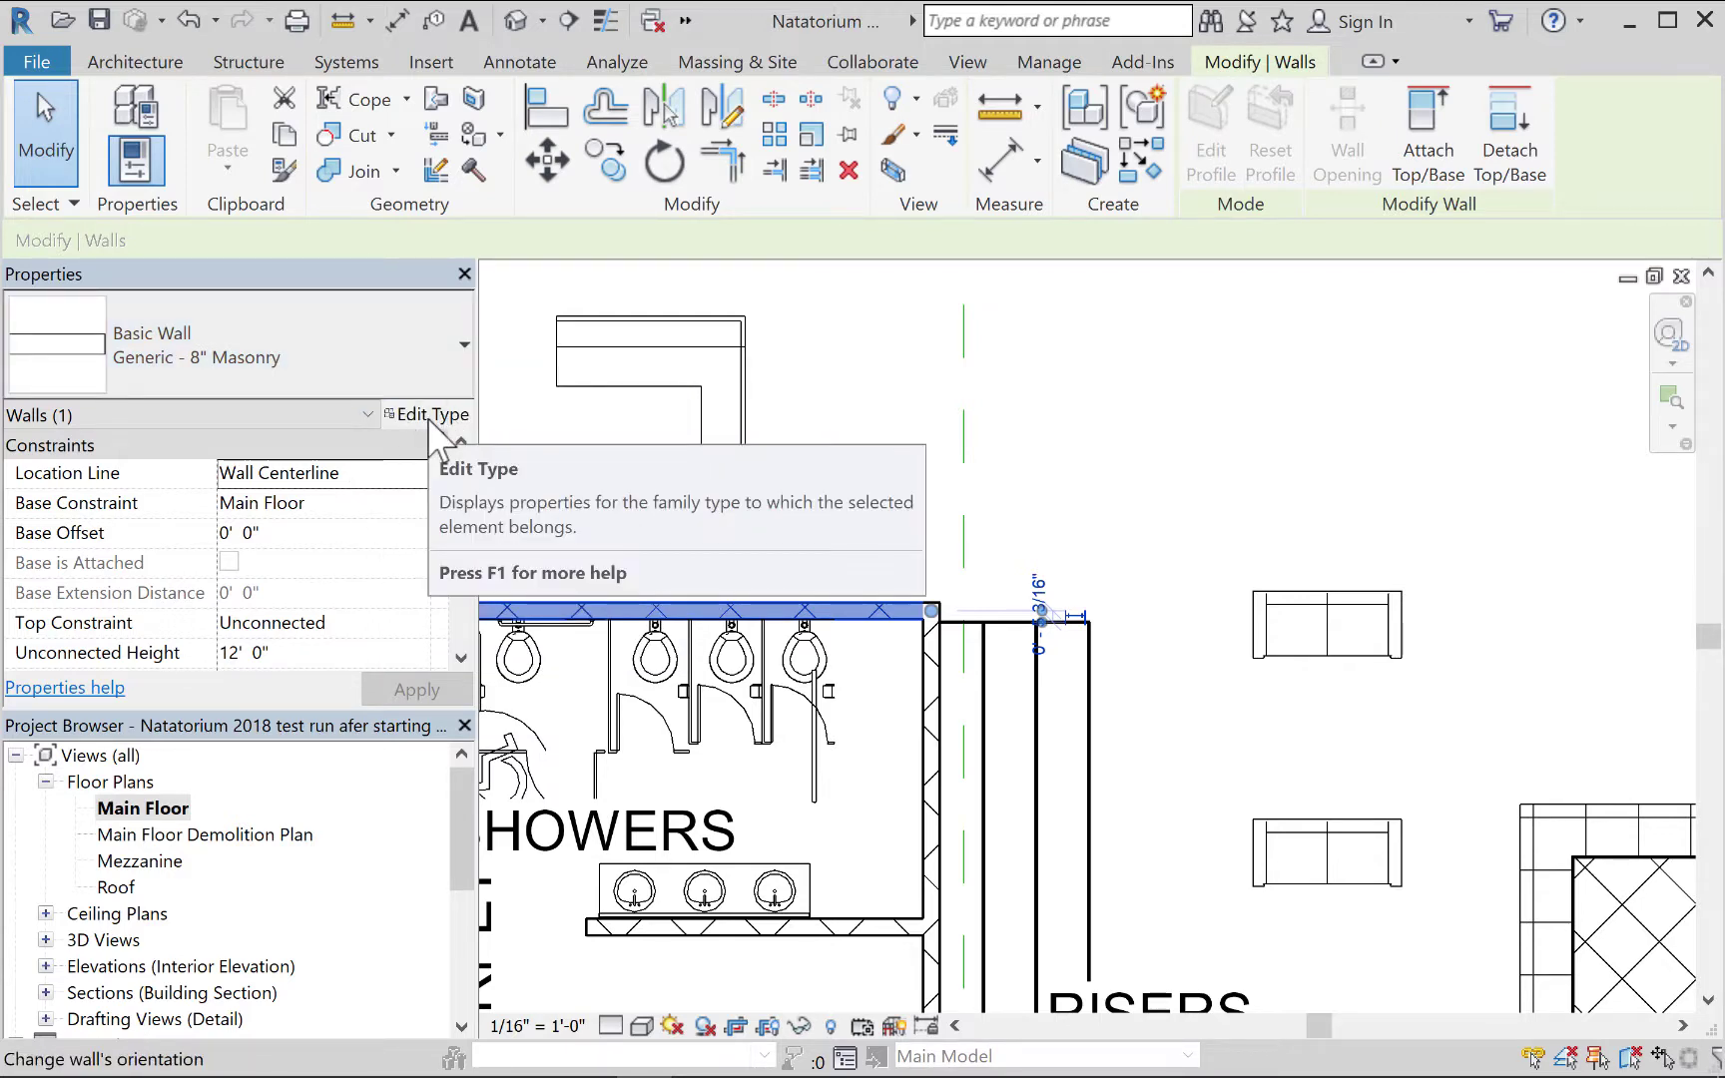
pyautogui.click(433, 416)
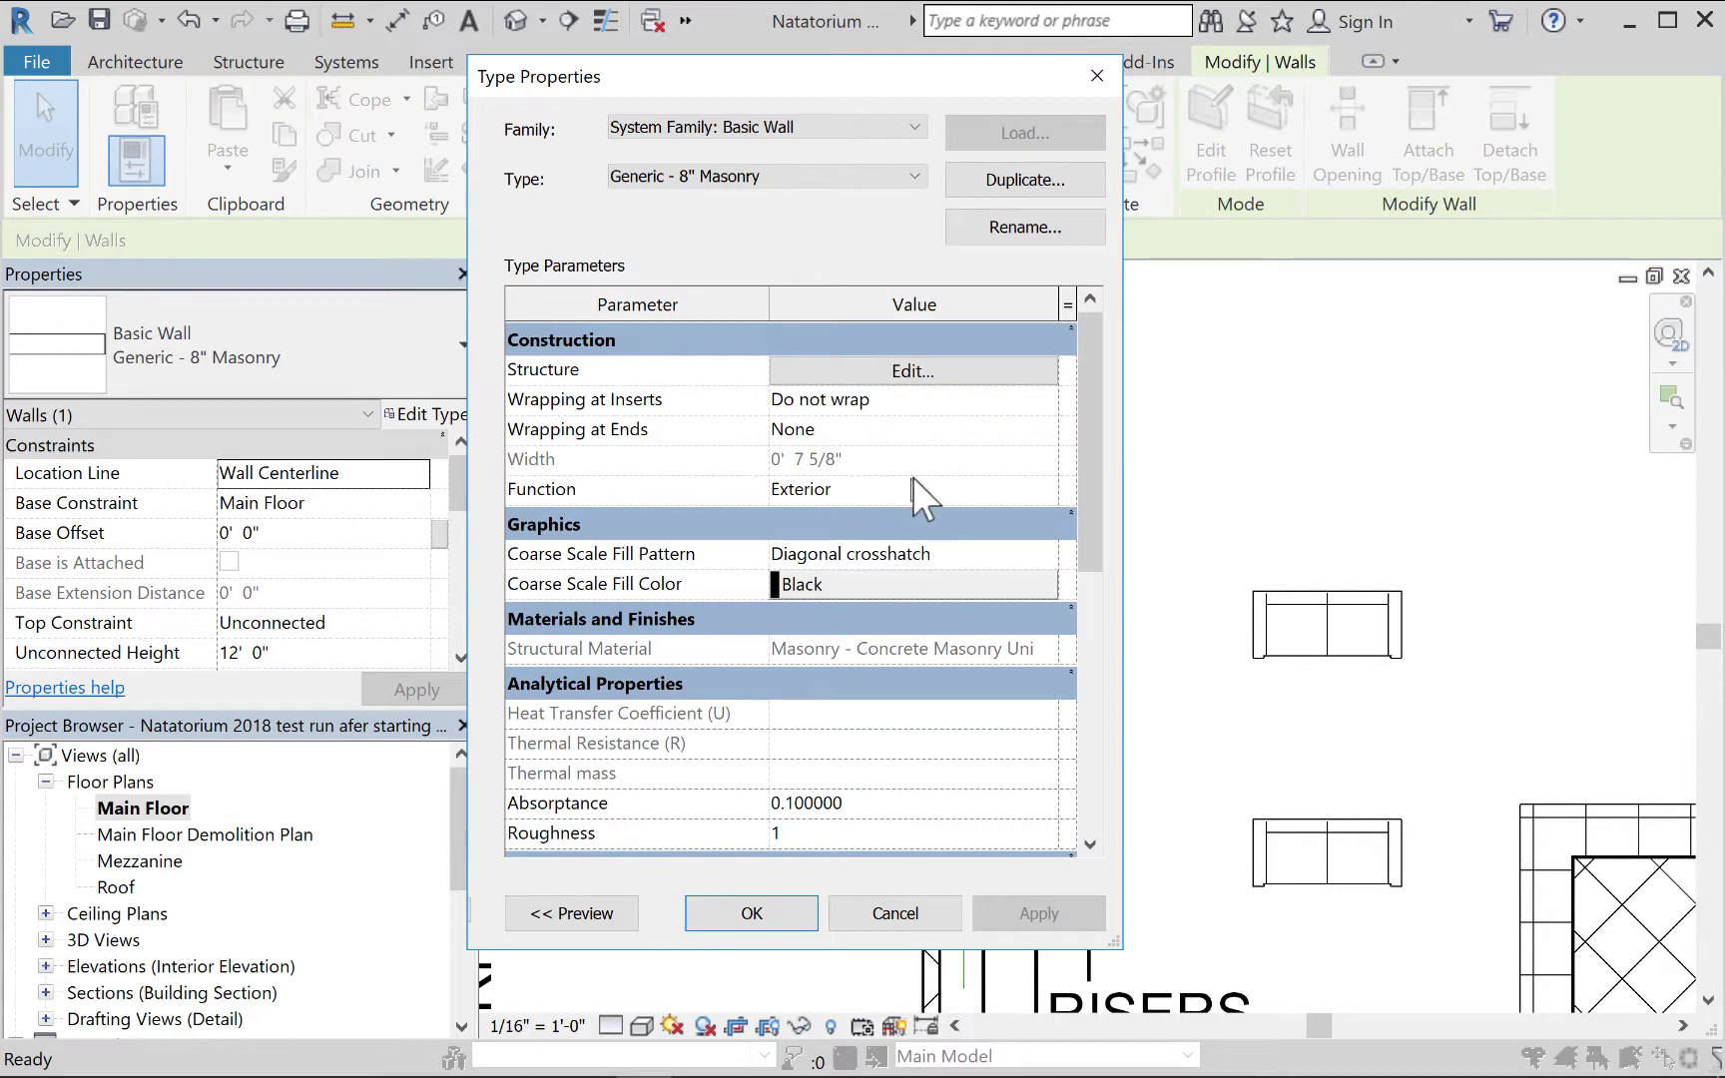
pyautogui.click(856, 553)
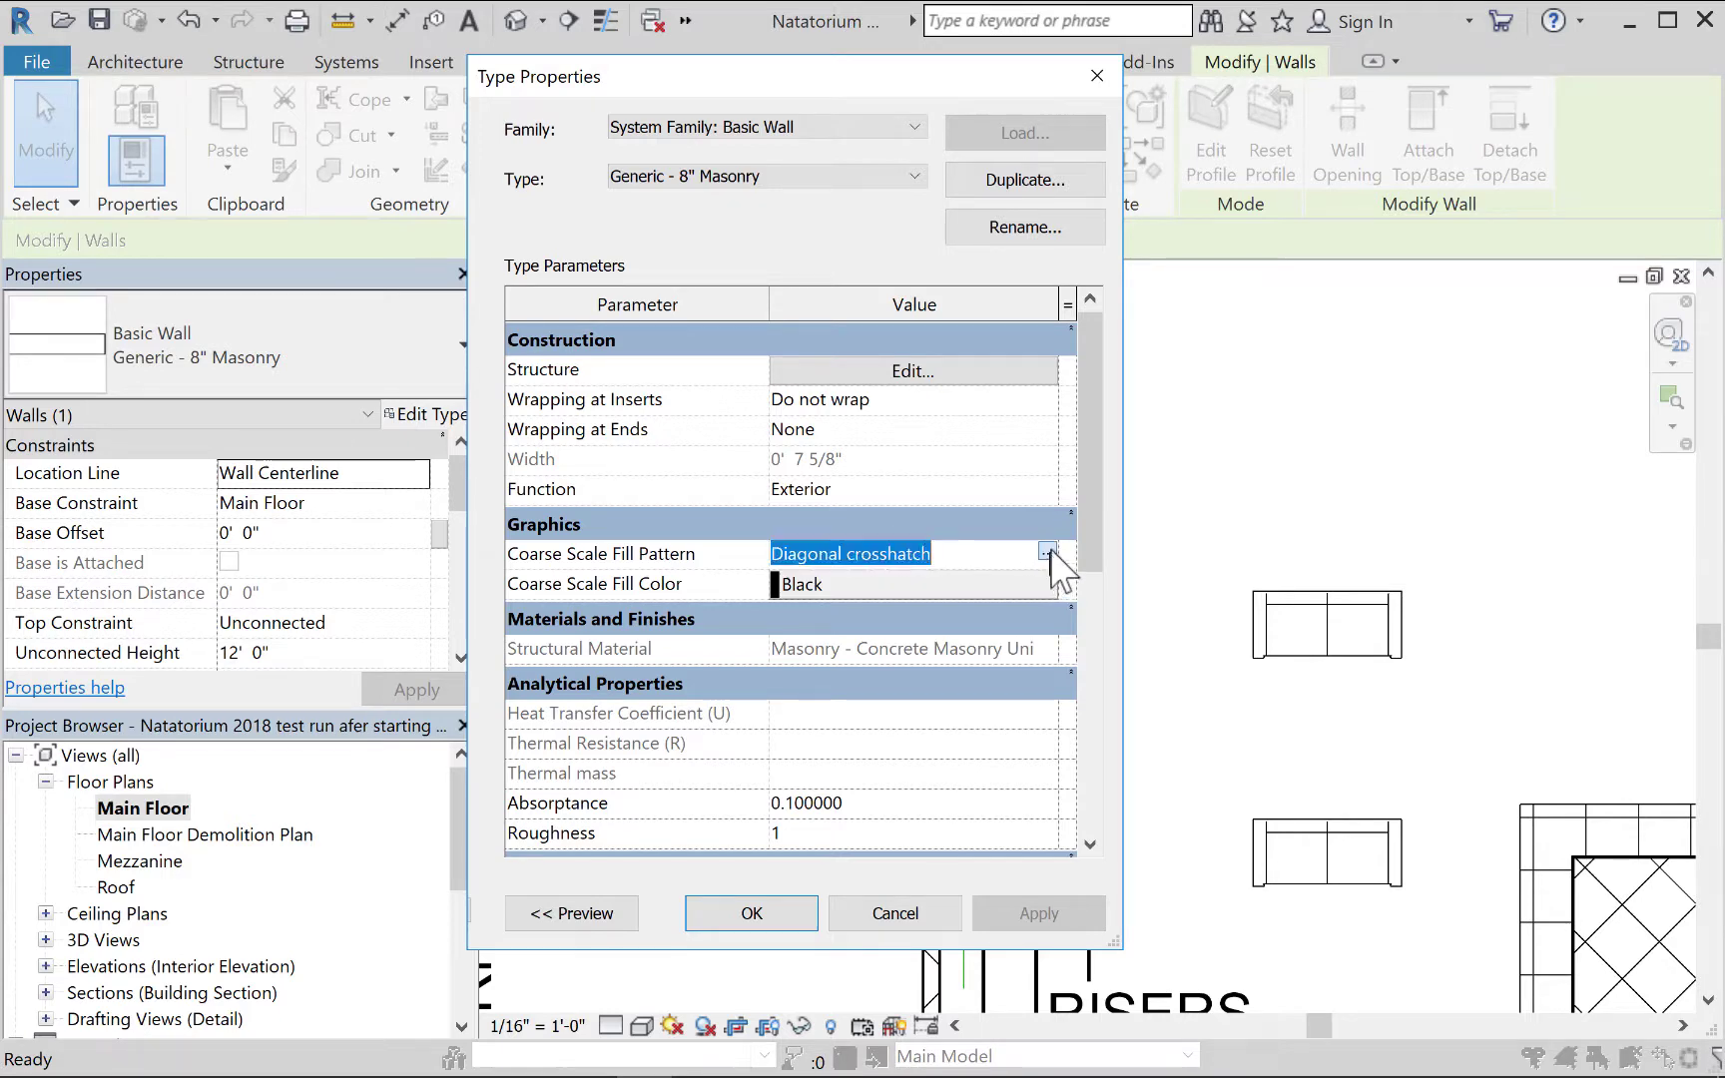
pyautogui.click(1049, 553)
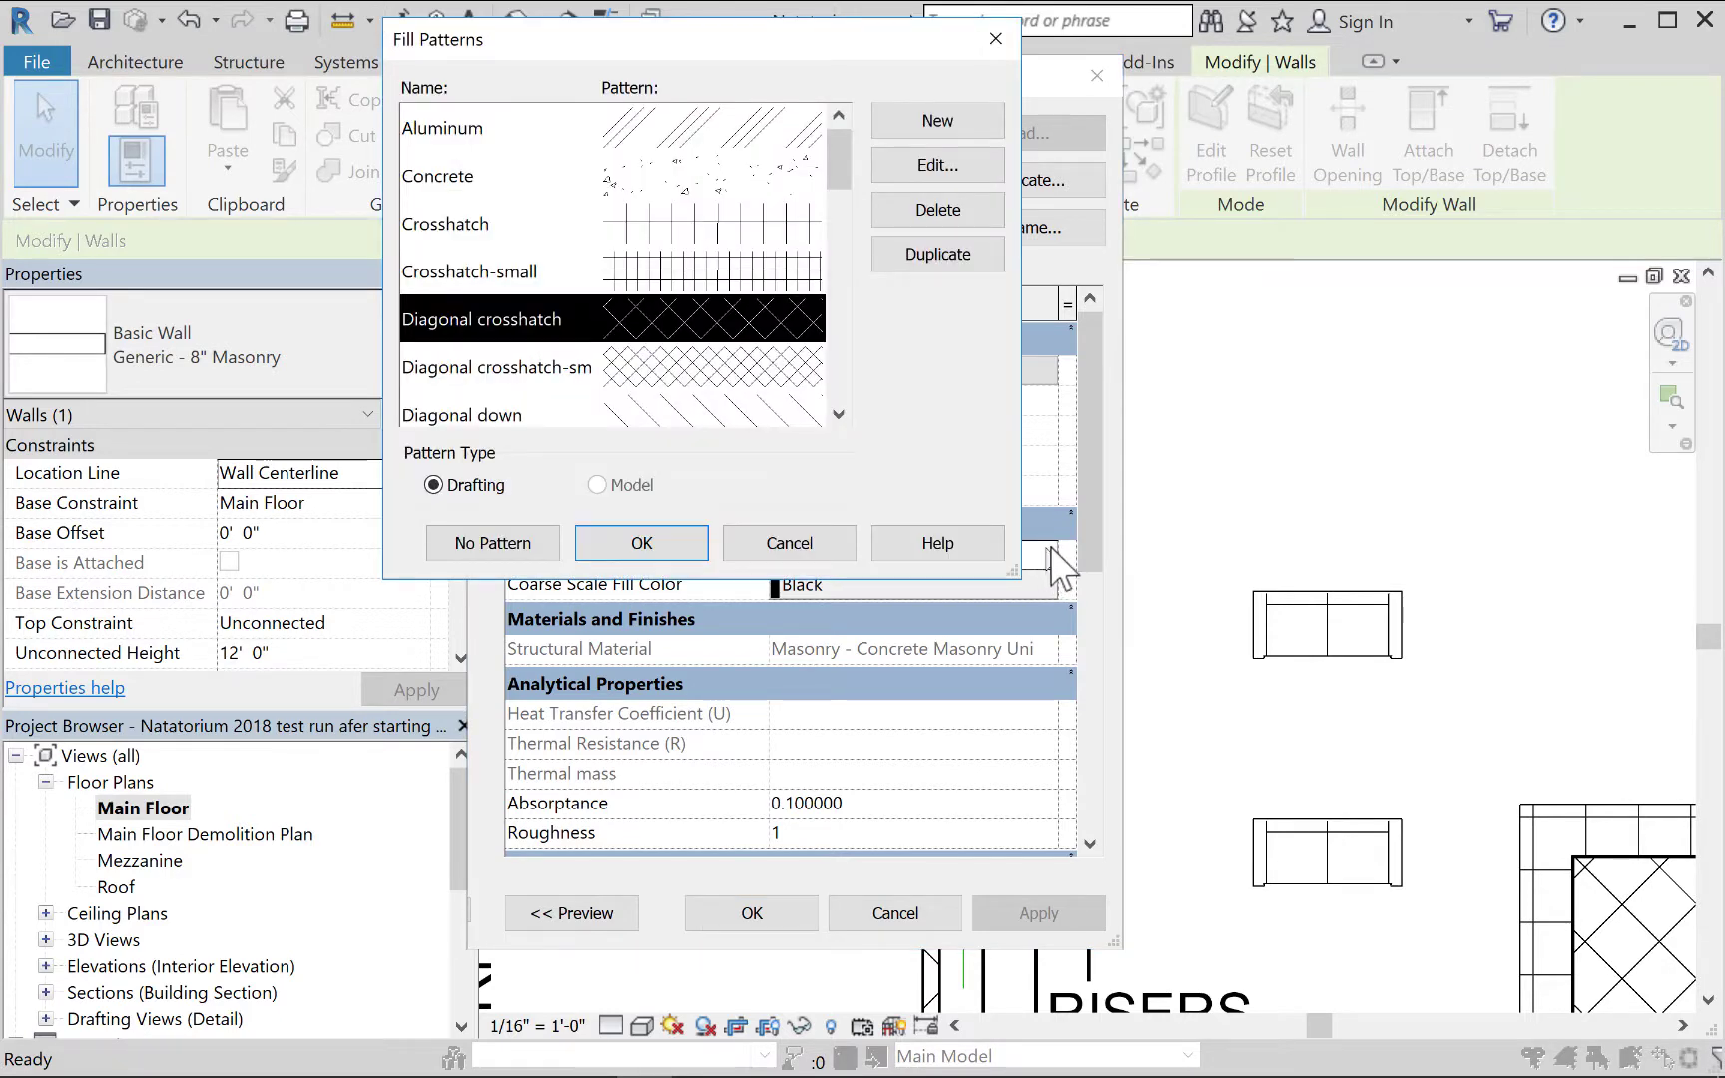
pyautogui.click(679, 379)
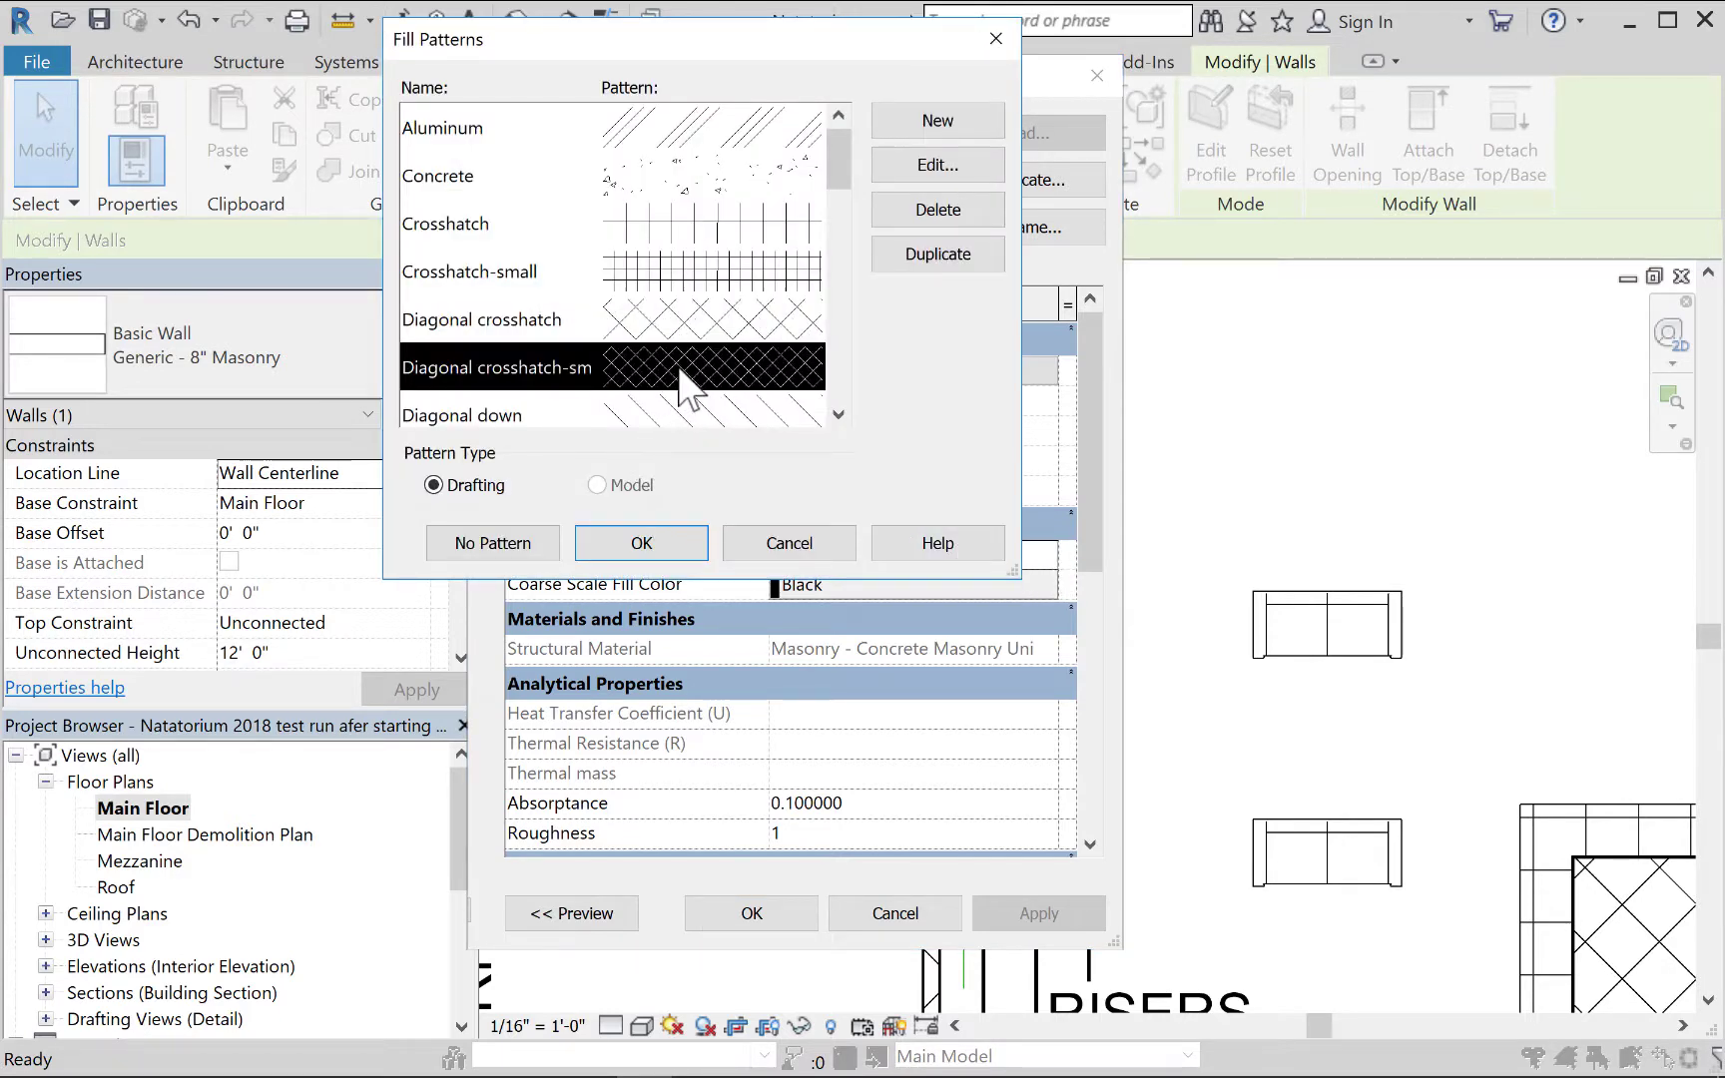
pyautogui.click(641, 542)
pyautogui.click(1036, 913)
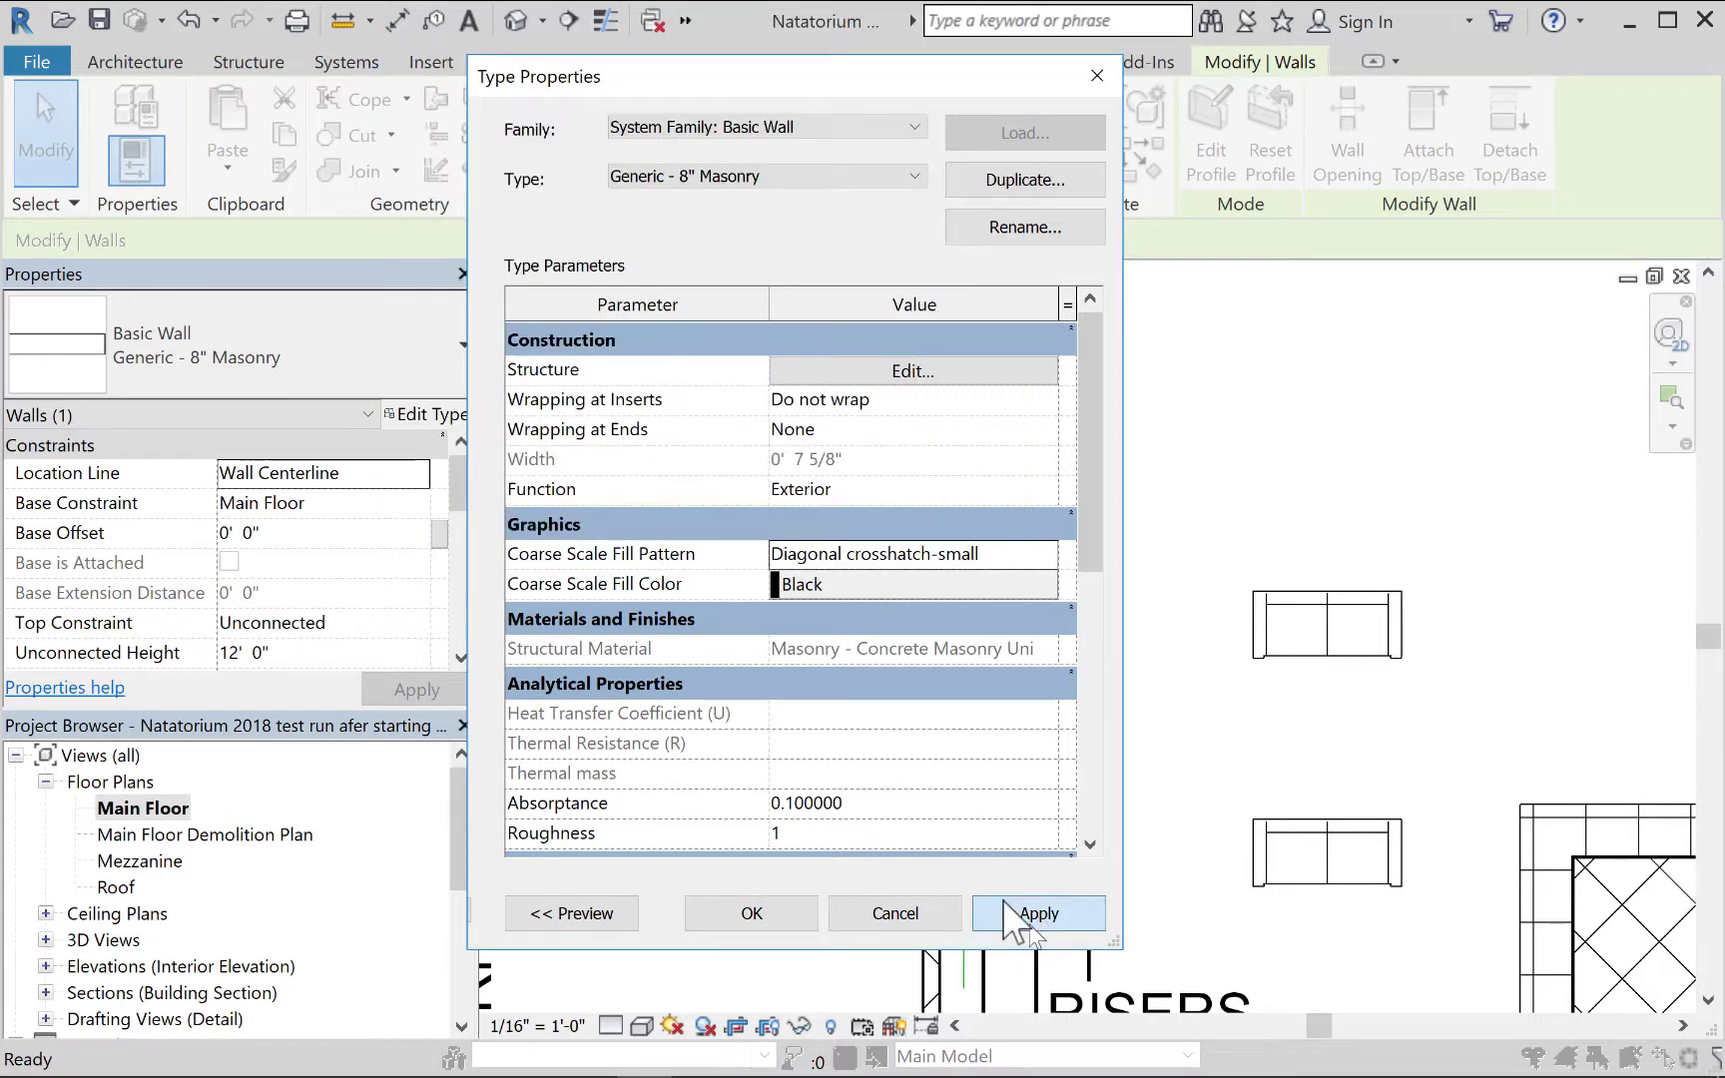
pyautogui.click(754, 915)
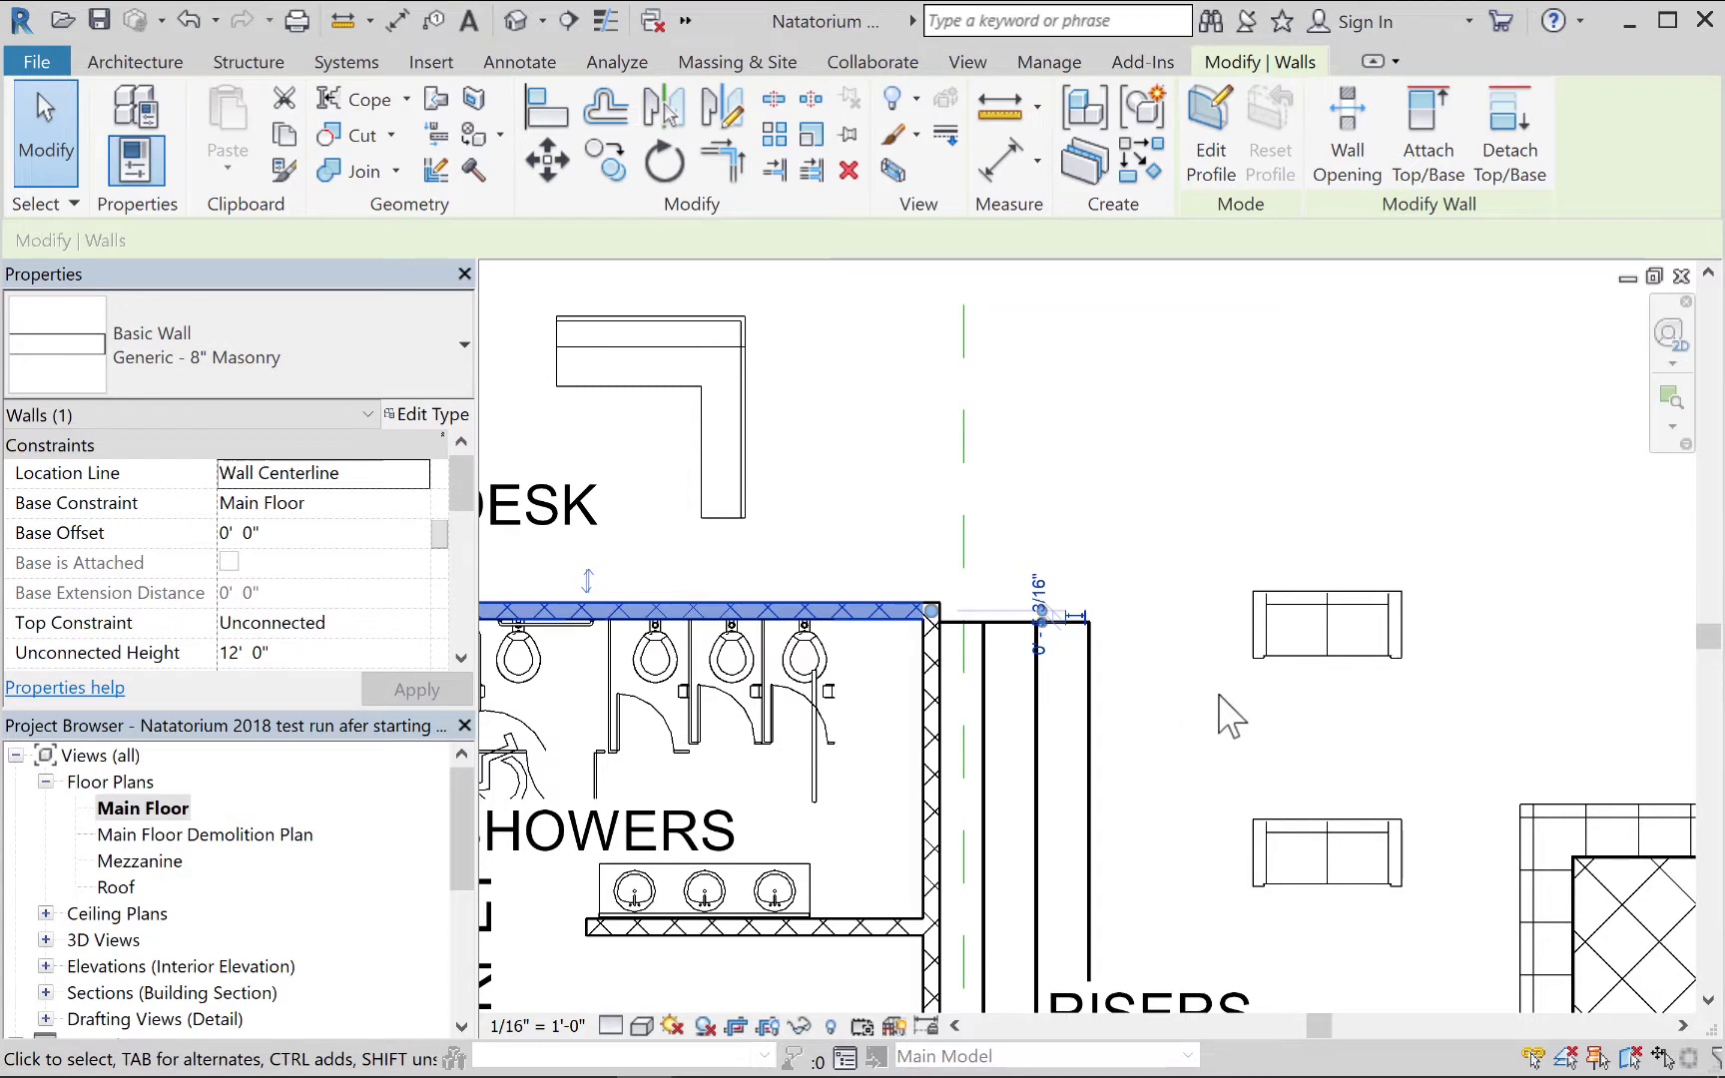
pyautogui.click(1194, 721)
# Examine how the hatched interior masonry walls around the showers and sauna display in the Main Floor plan.
pyautogui.scroll(-2, 1196, 721)
pyautogui.scroll(-3, 1210, 702)
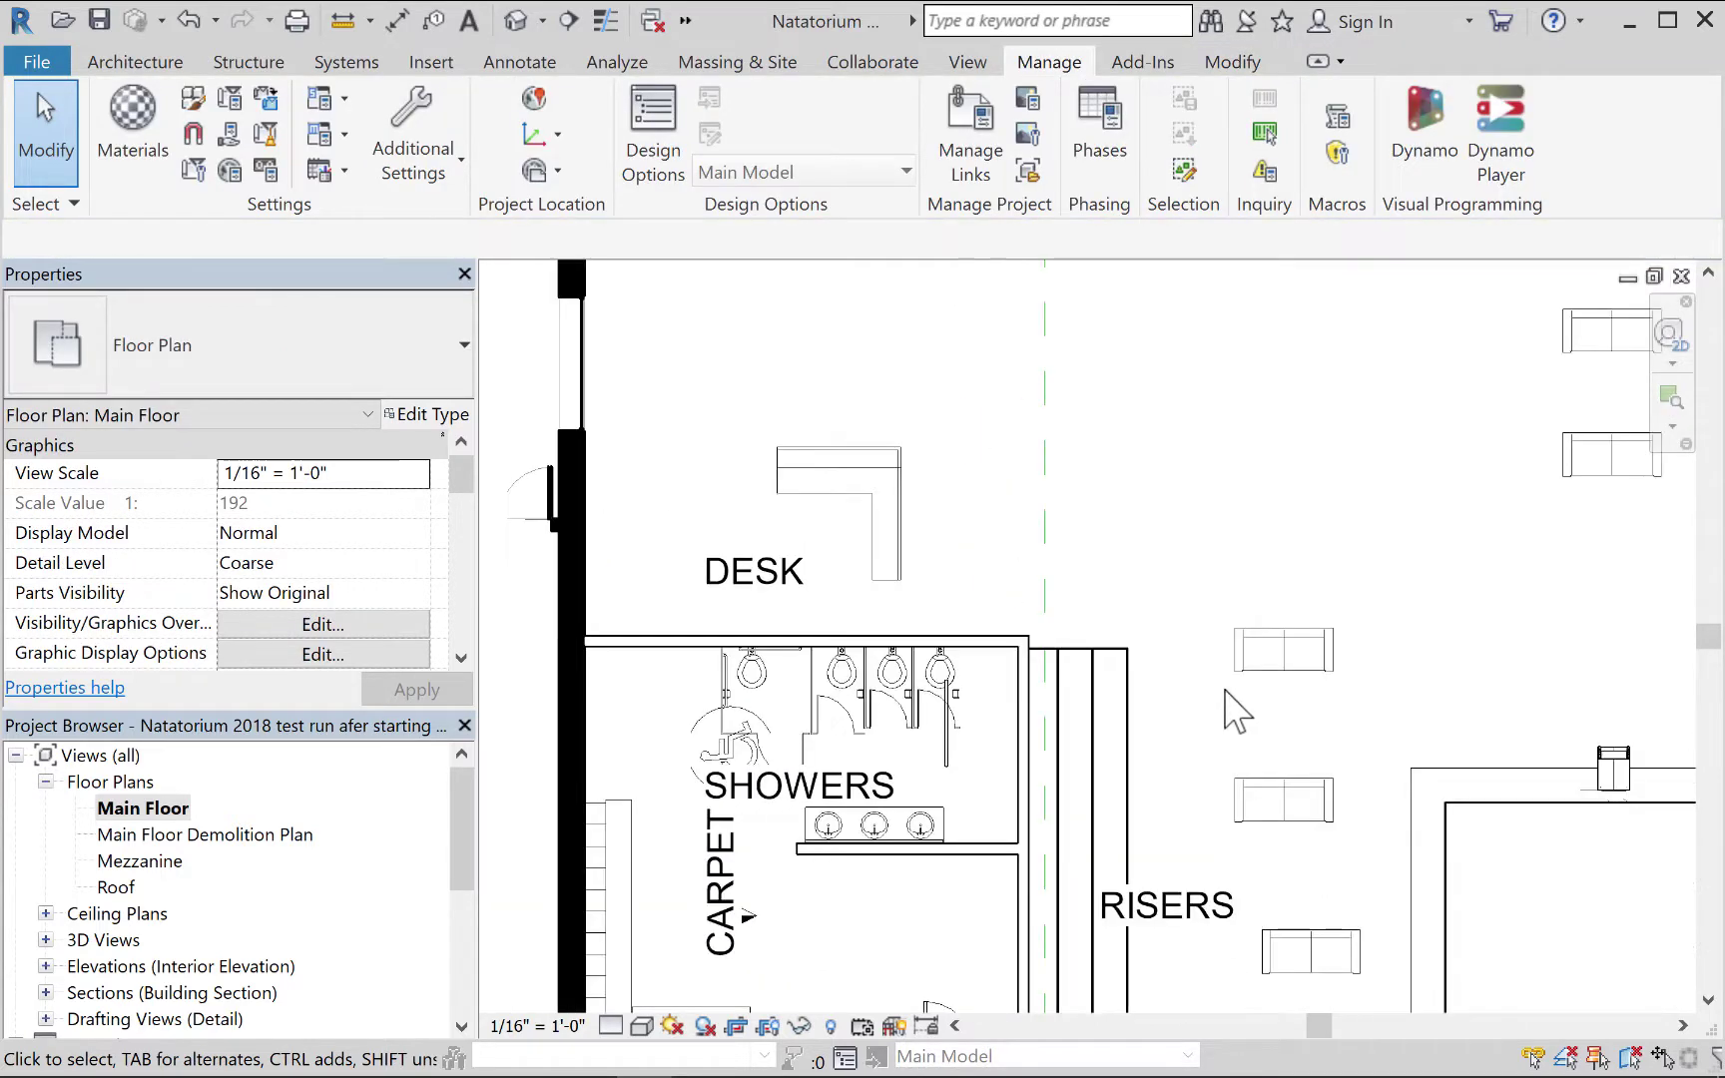
pyautogui.moveTo(1250, 698); pyautogui.dragTo(1226, 456, button='middle')
pyautogui.scroll(1, 1220, 457)
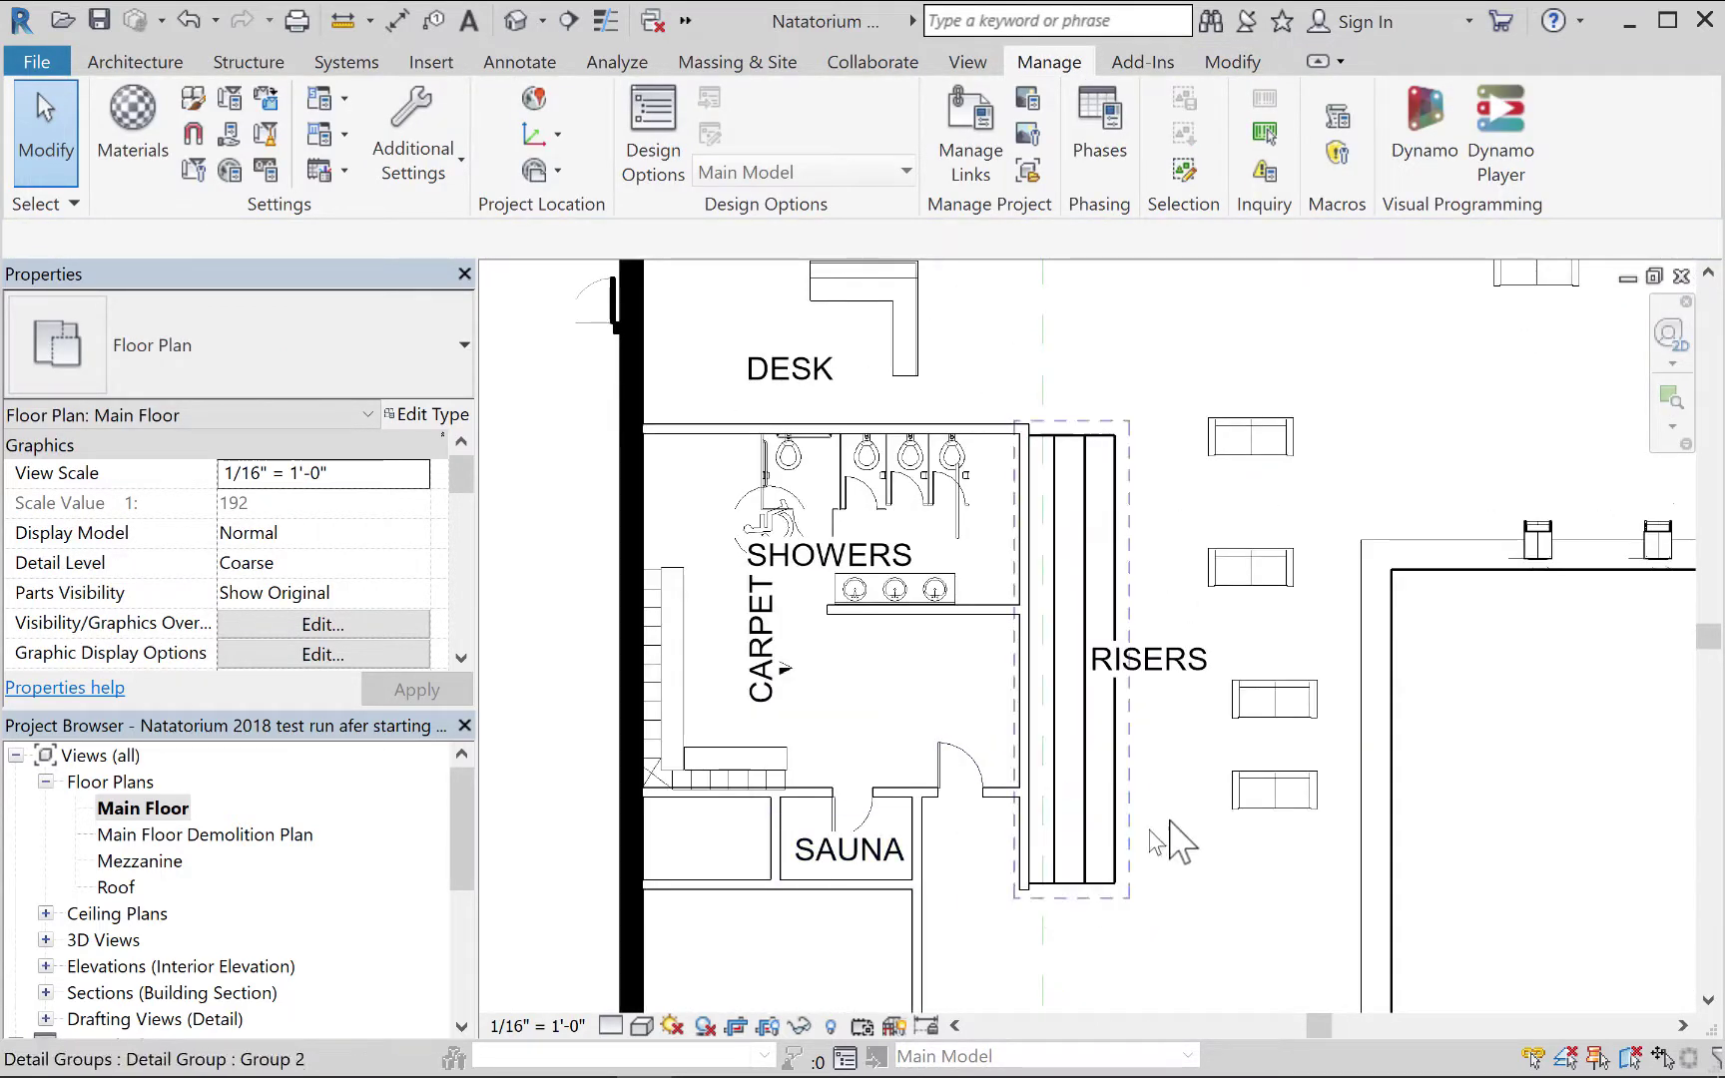
pyautogui.scroll(1, 1002, 859)
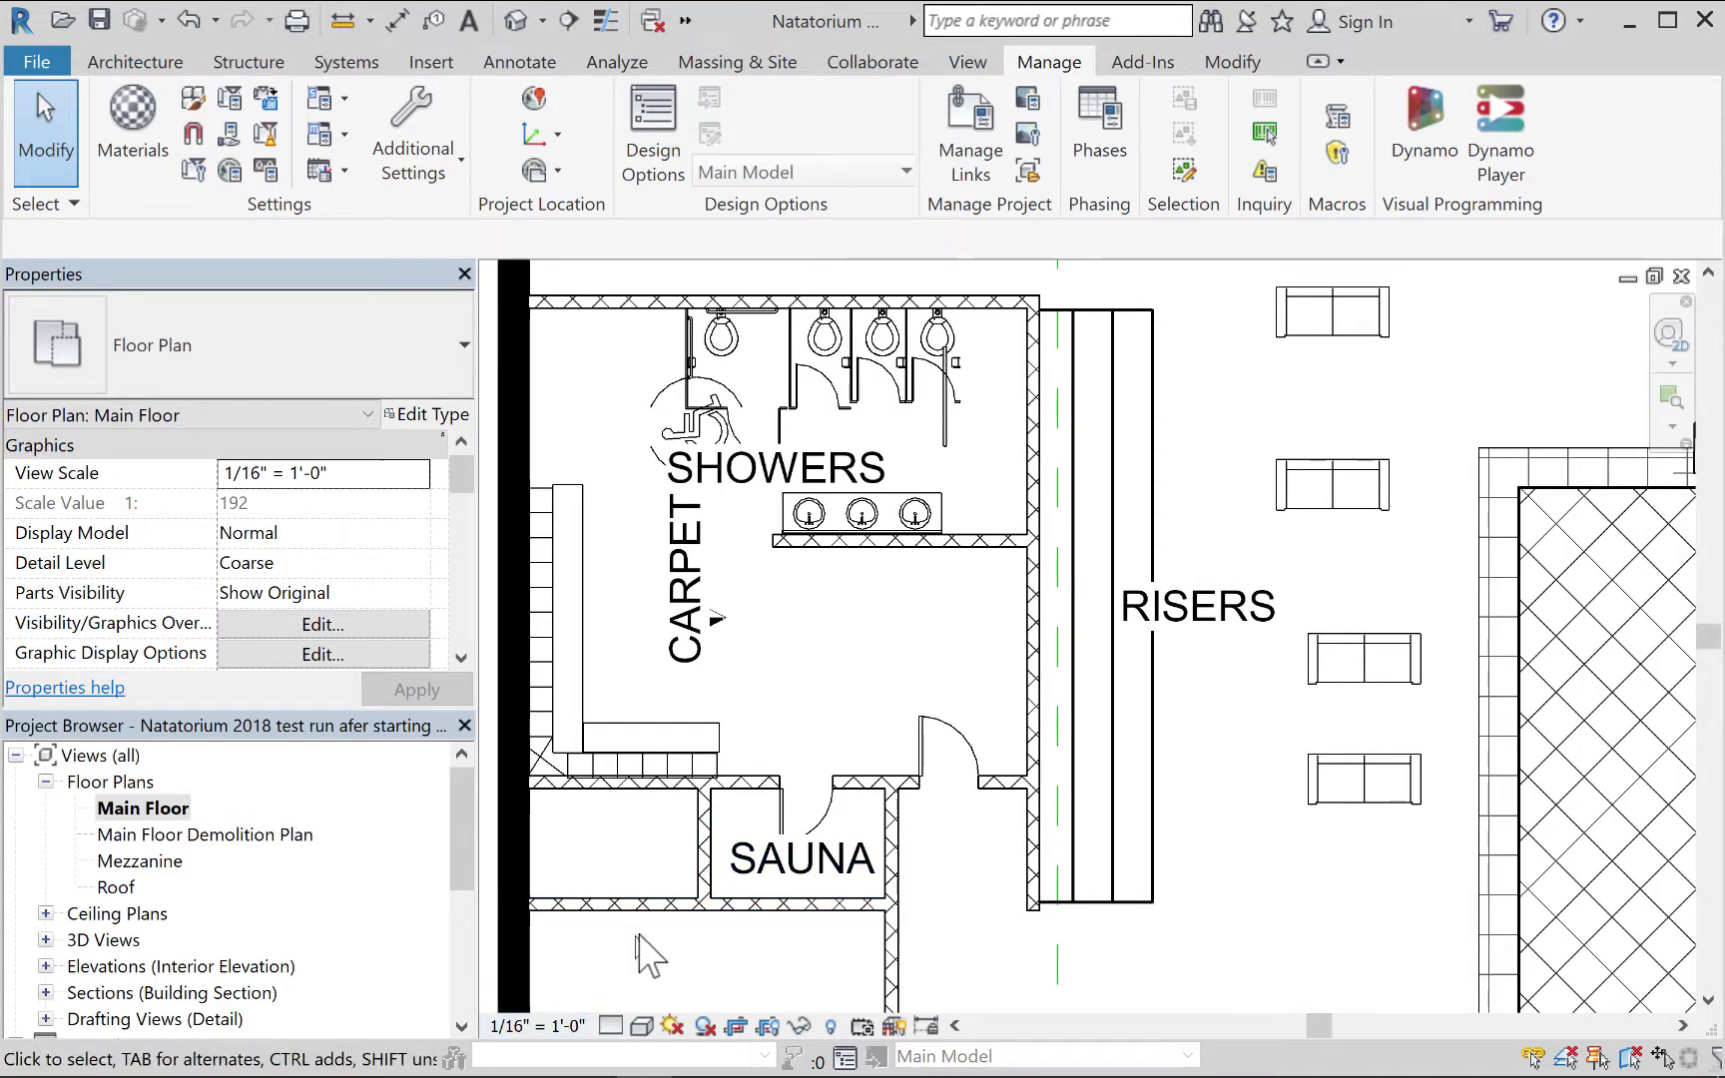
pyautogui.click(692, 669)
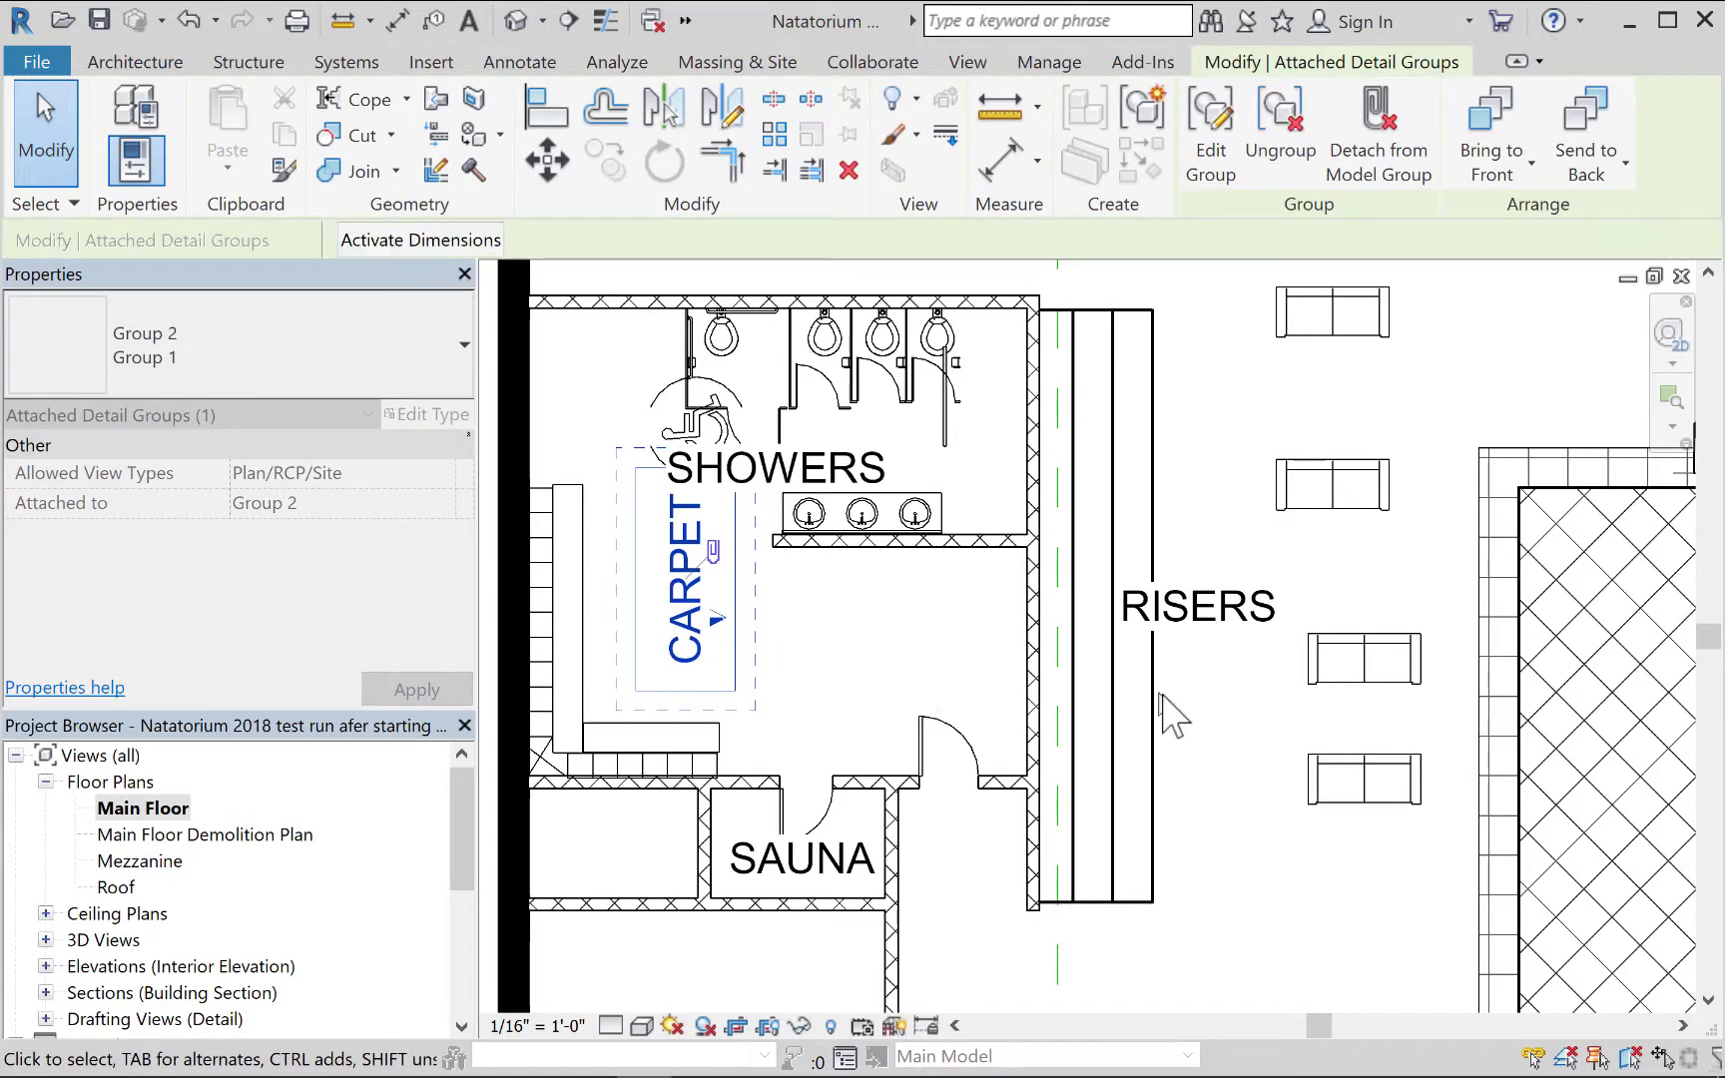
pyautogui.click(1238, 714)
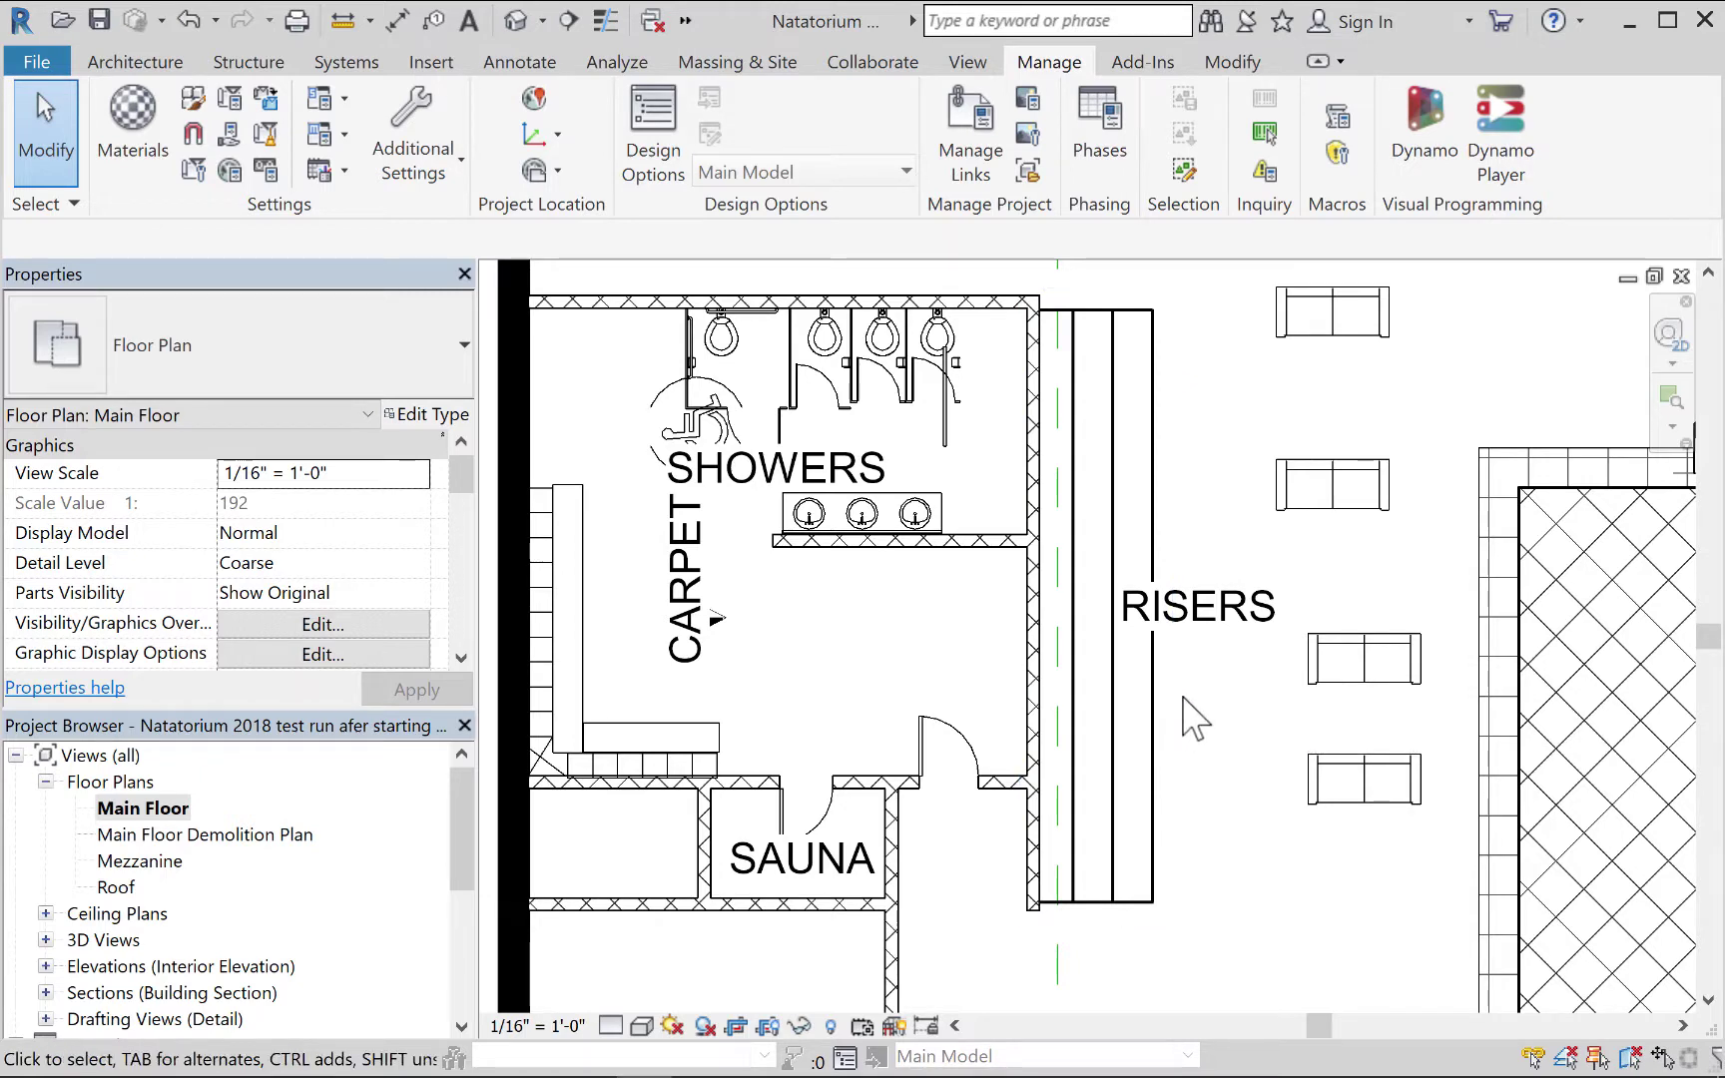
pyautogui.scroll(-5, 1193, 707)
pyautogui.scroll(-3, 1193, 711)
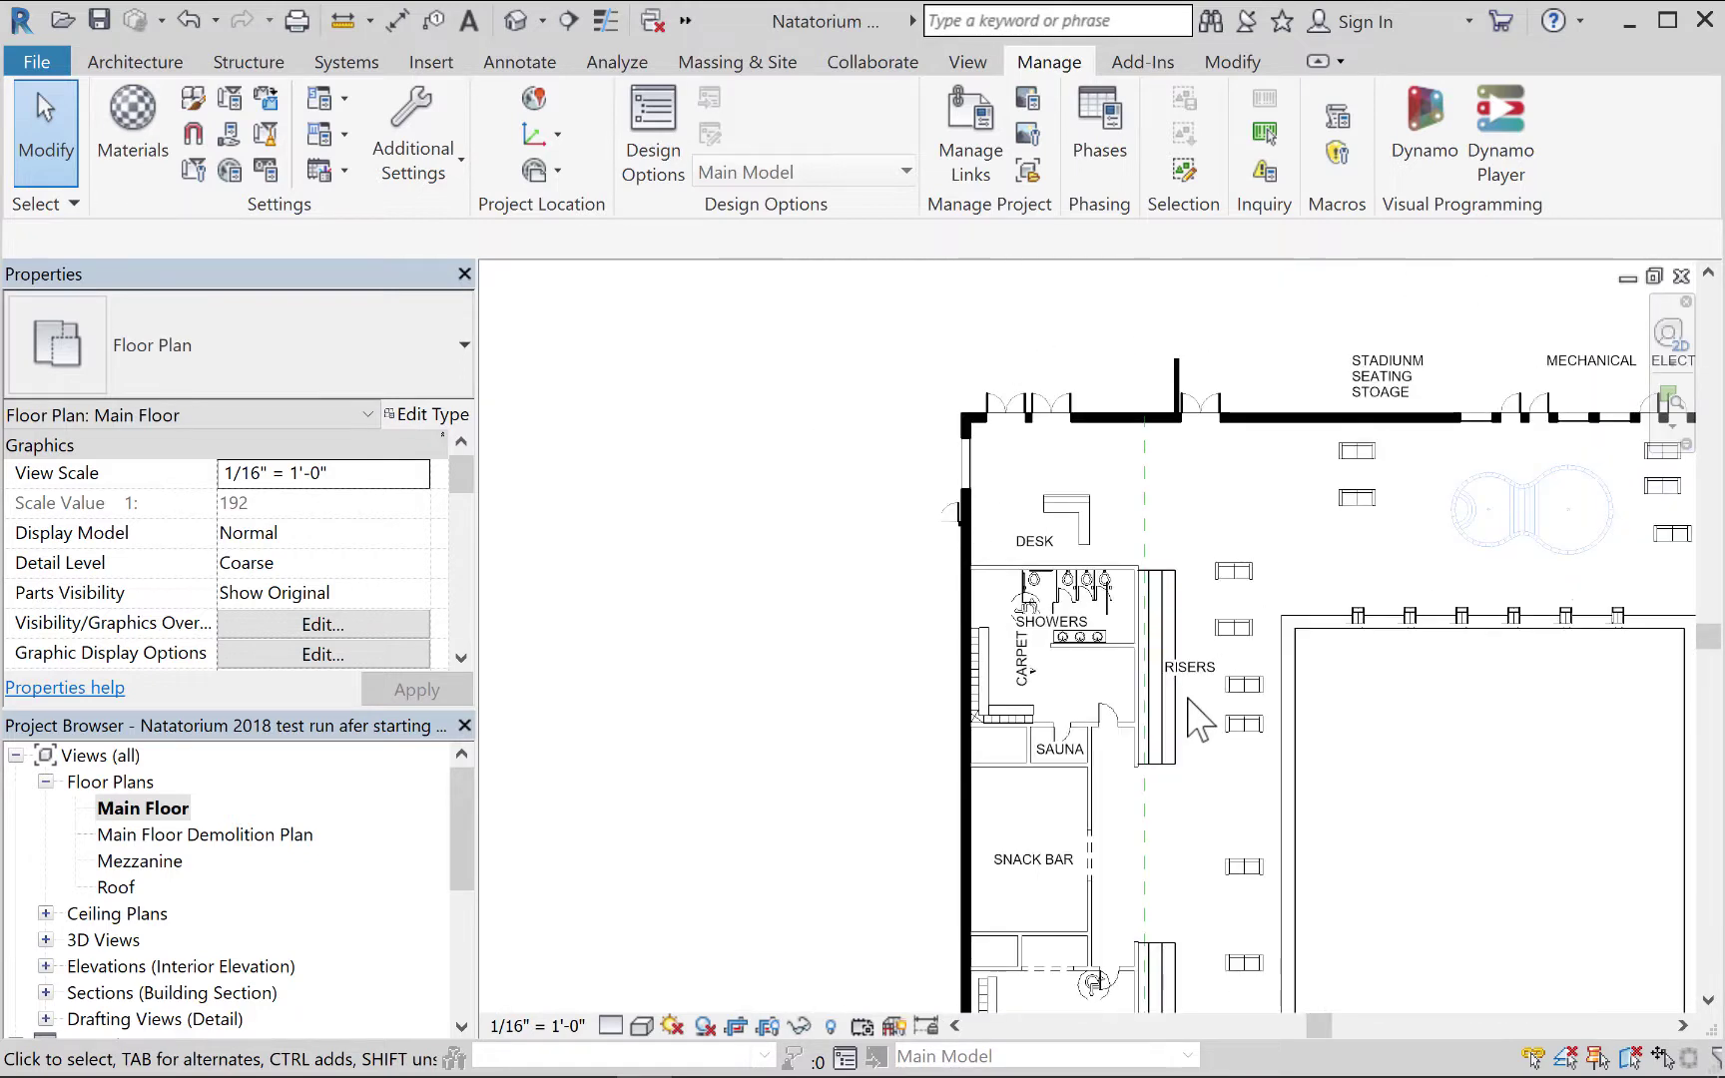
pyautogui.moveTo(1193, 723); pyautogui.dragTo(1043, 569, button='middle')
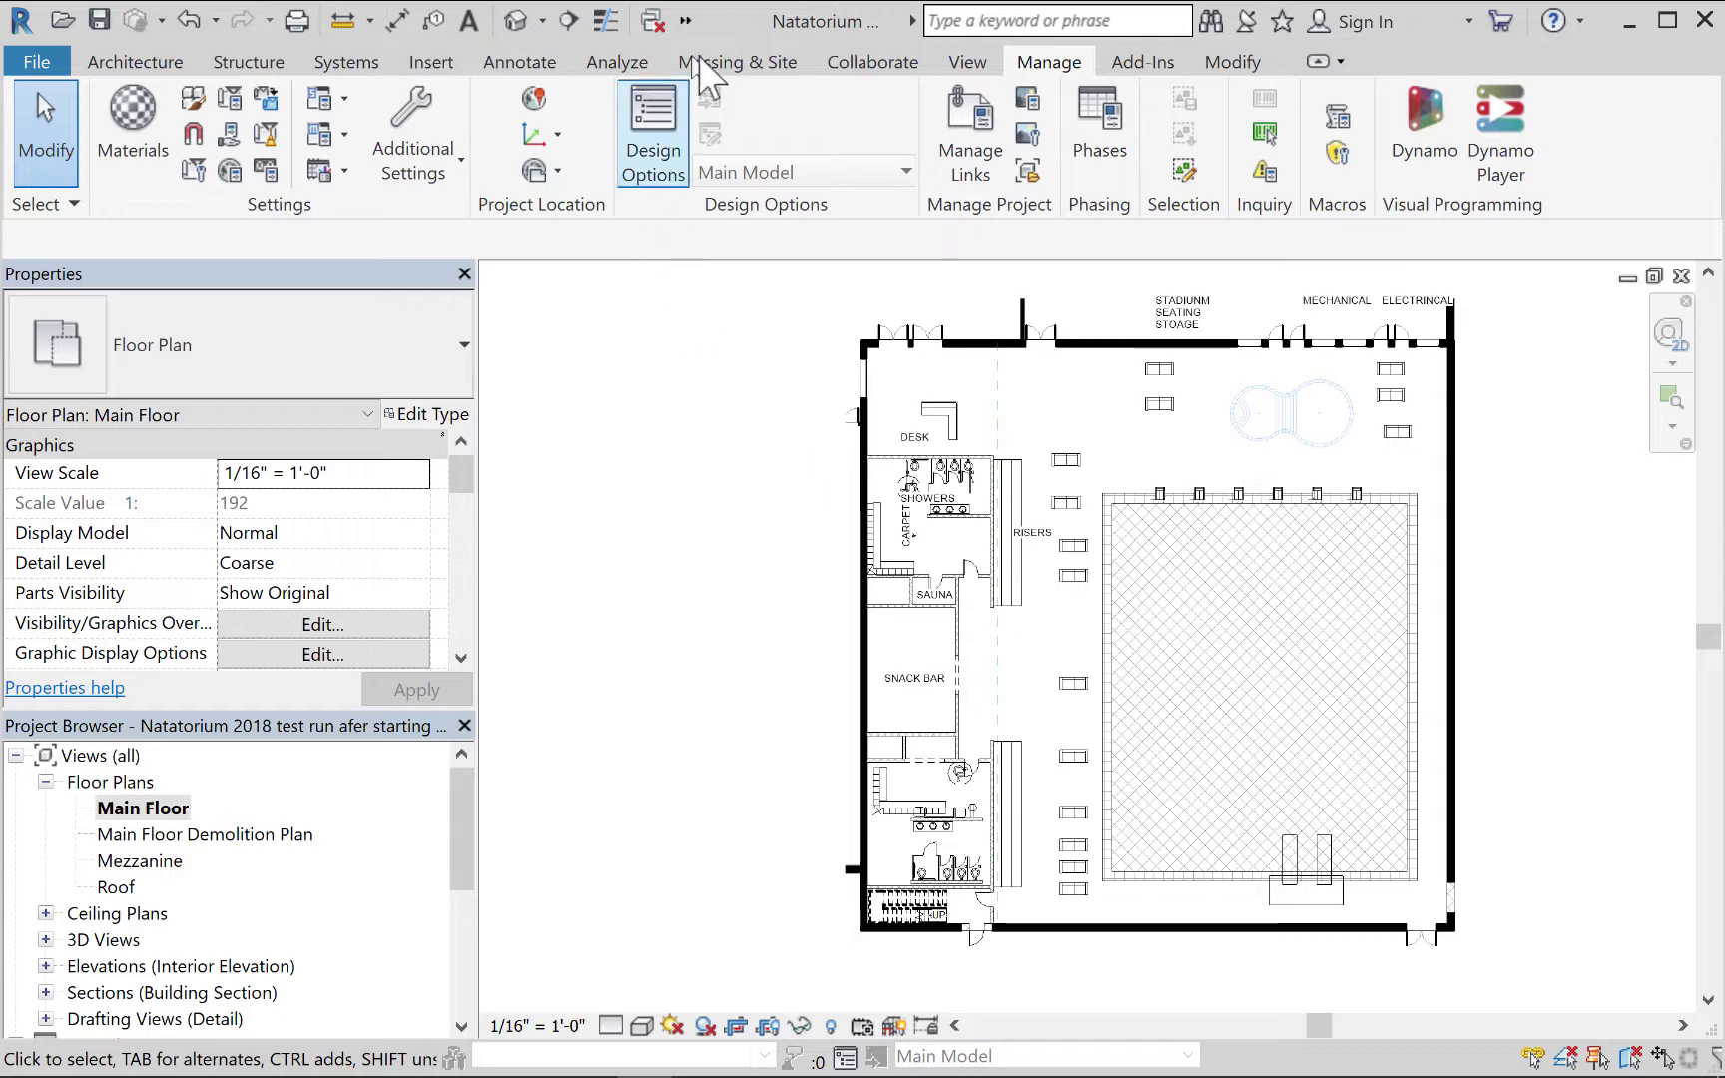
# Create a rectangular callout enclosing the showers and carpet area of the Main Floor plan.
pyautogui.click(964, 62)
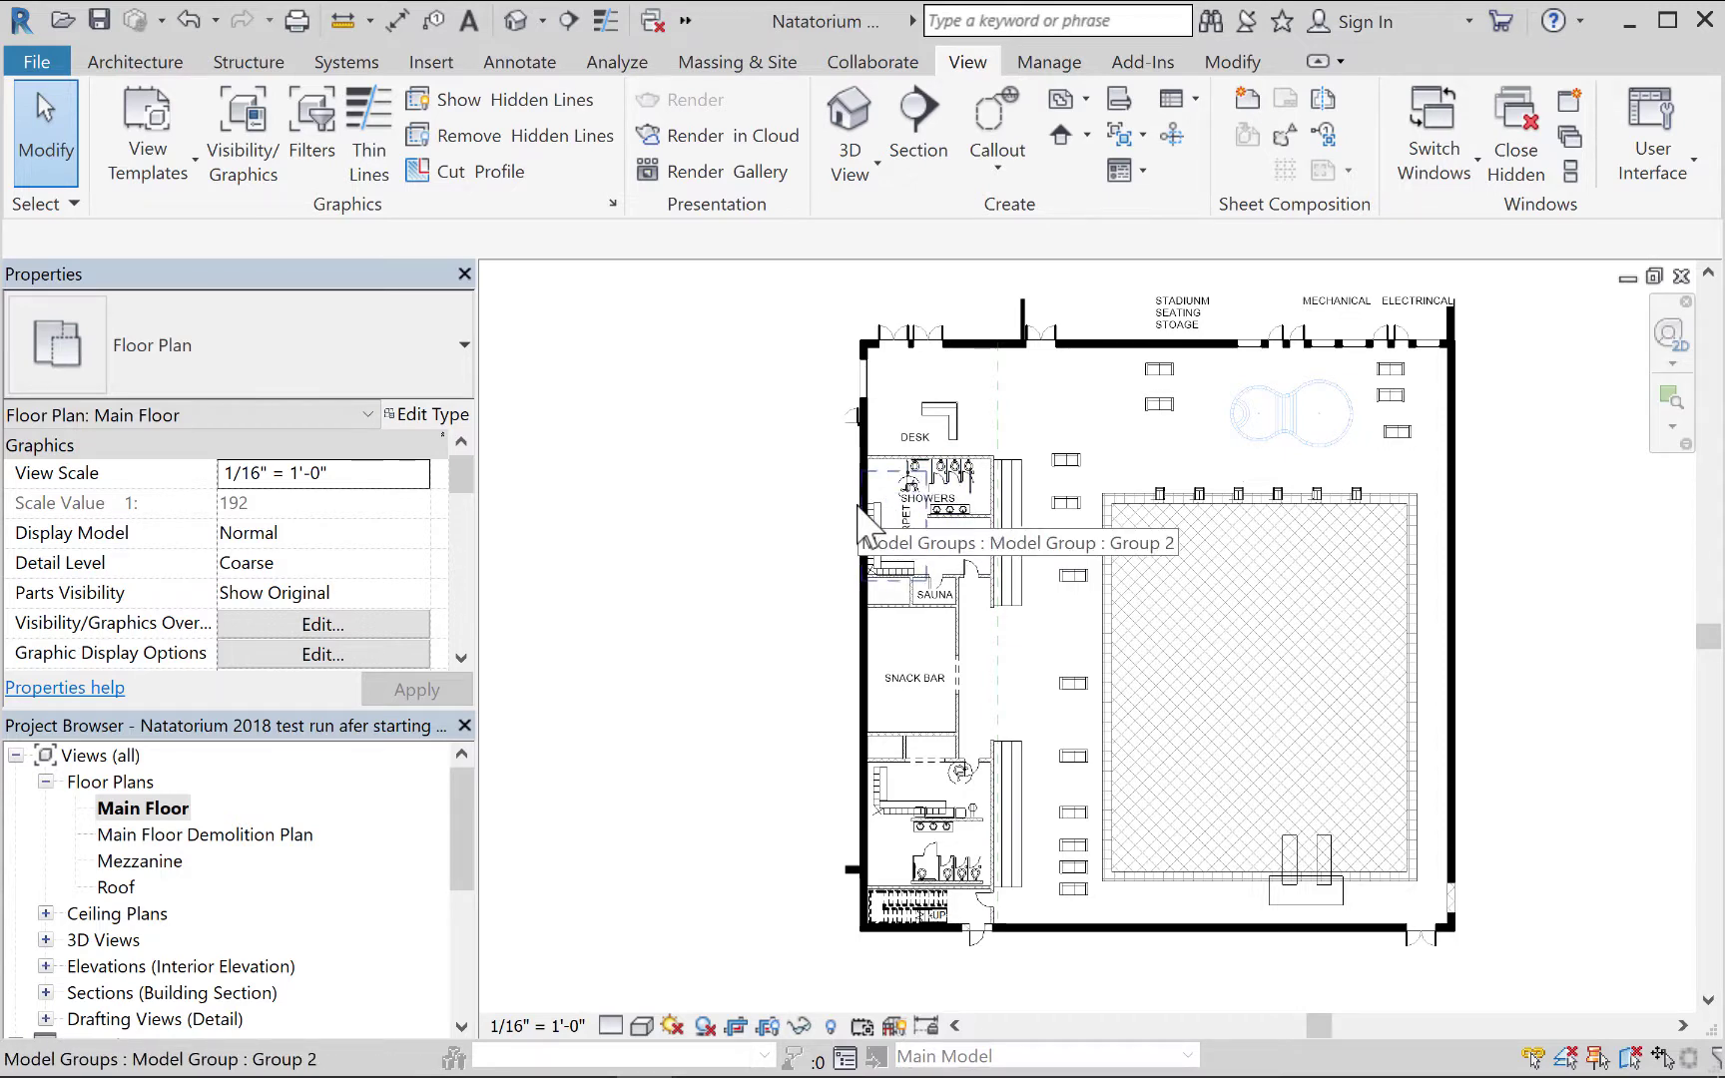
pyautogui.click(876, 168)
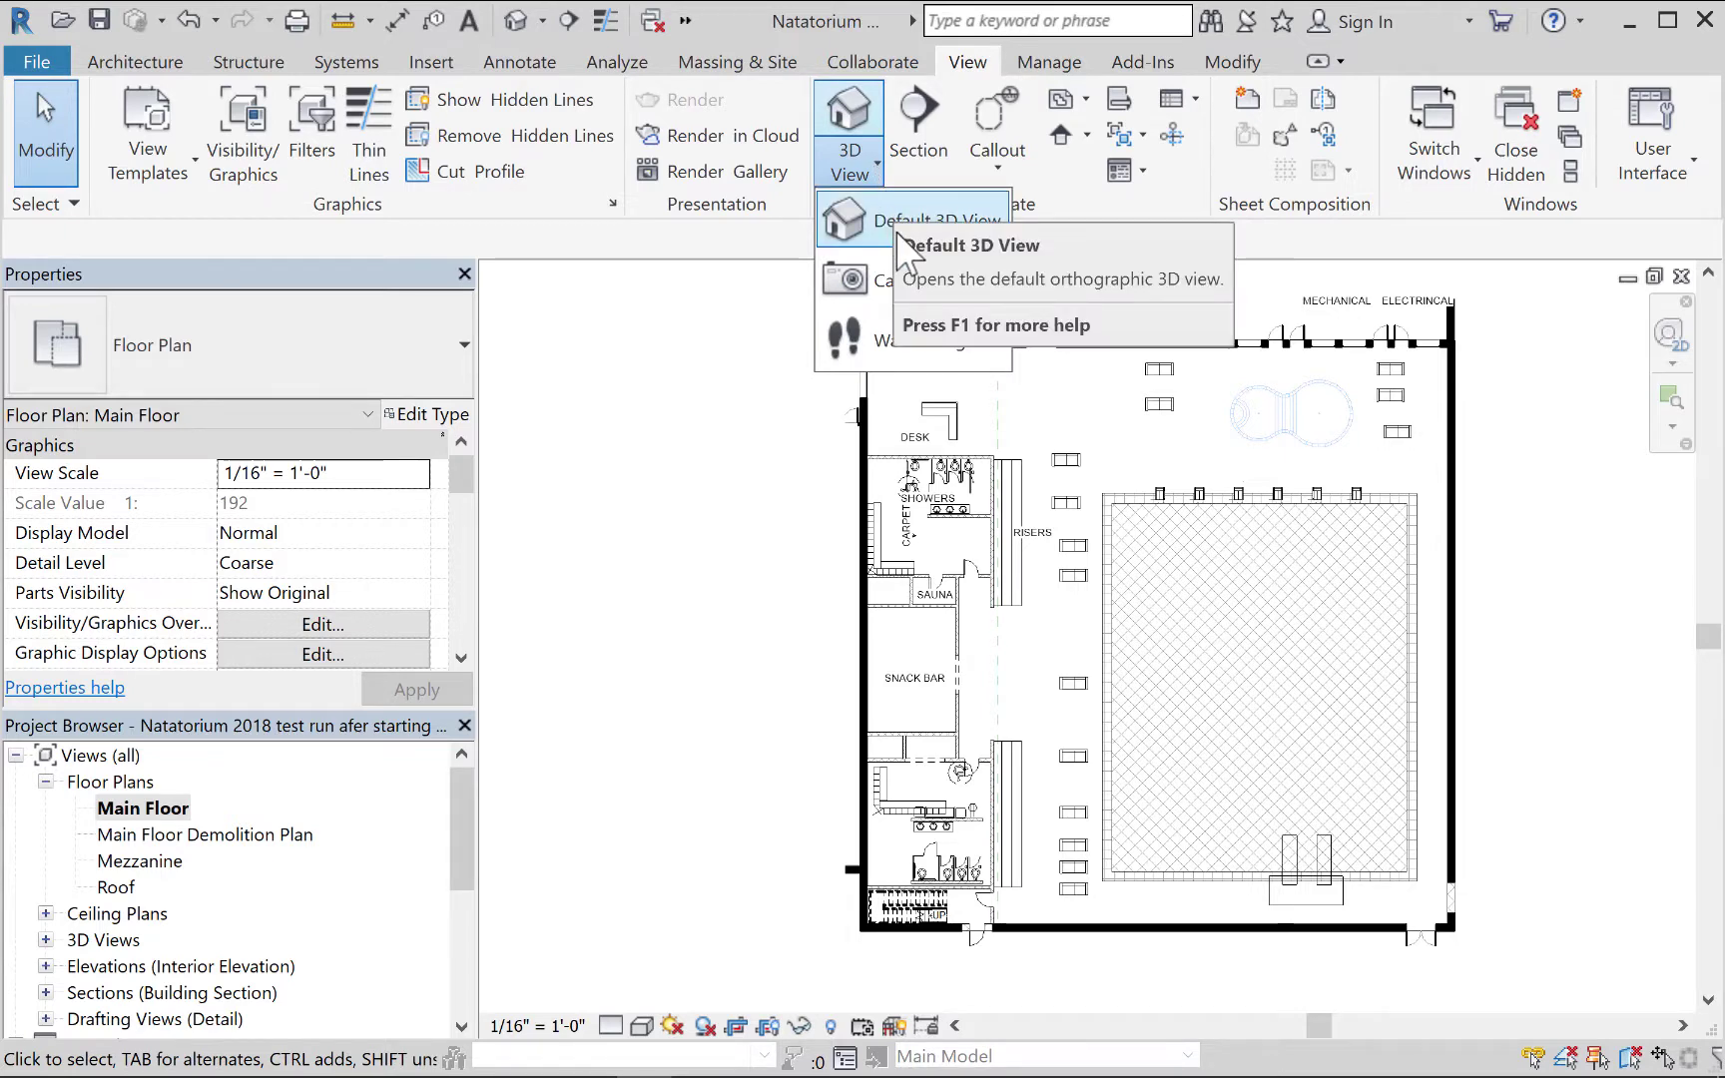
pyautogui.click(997, 165)
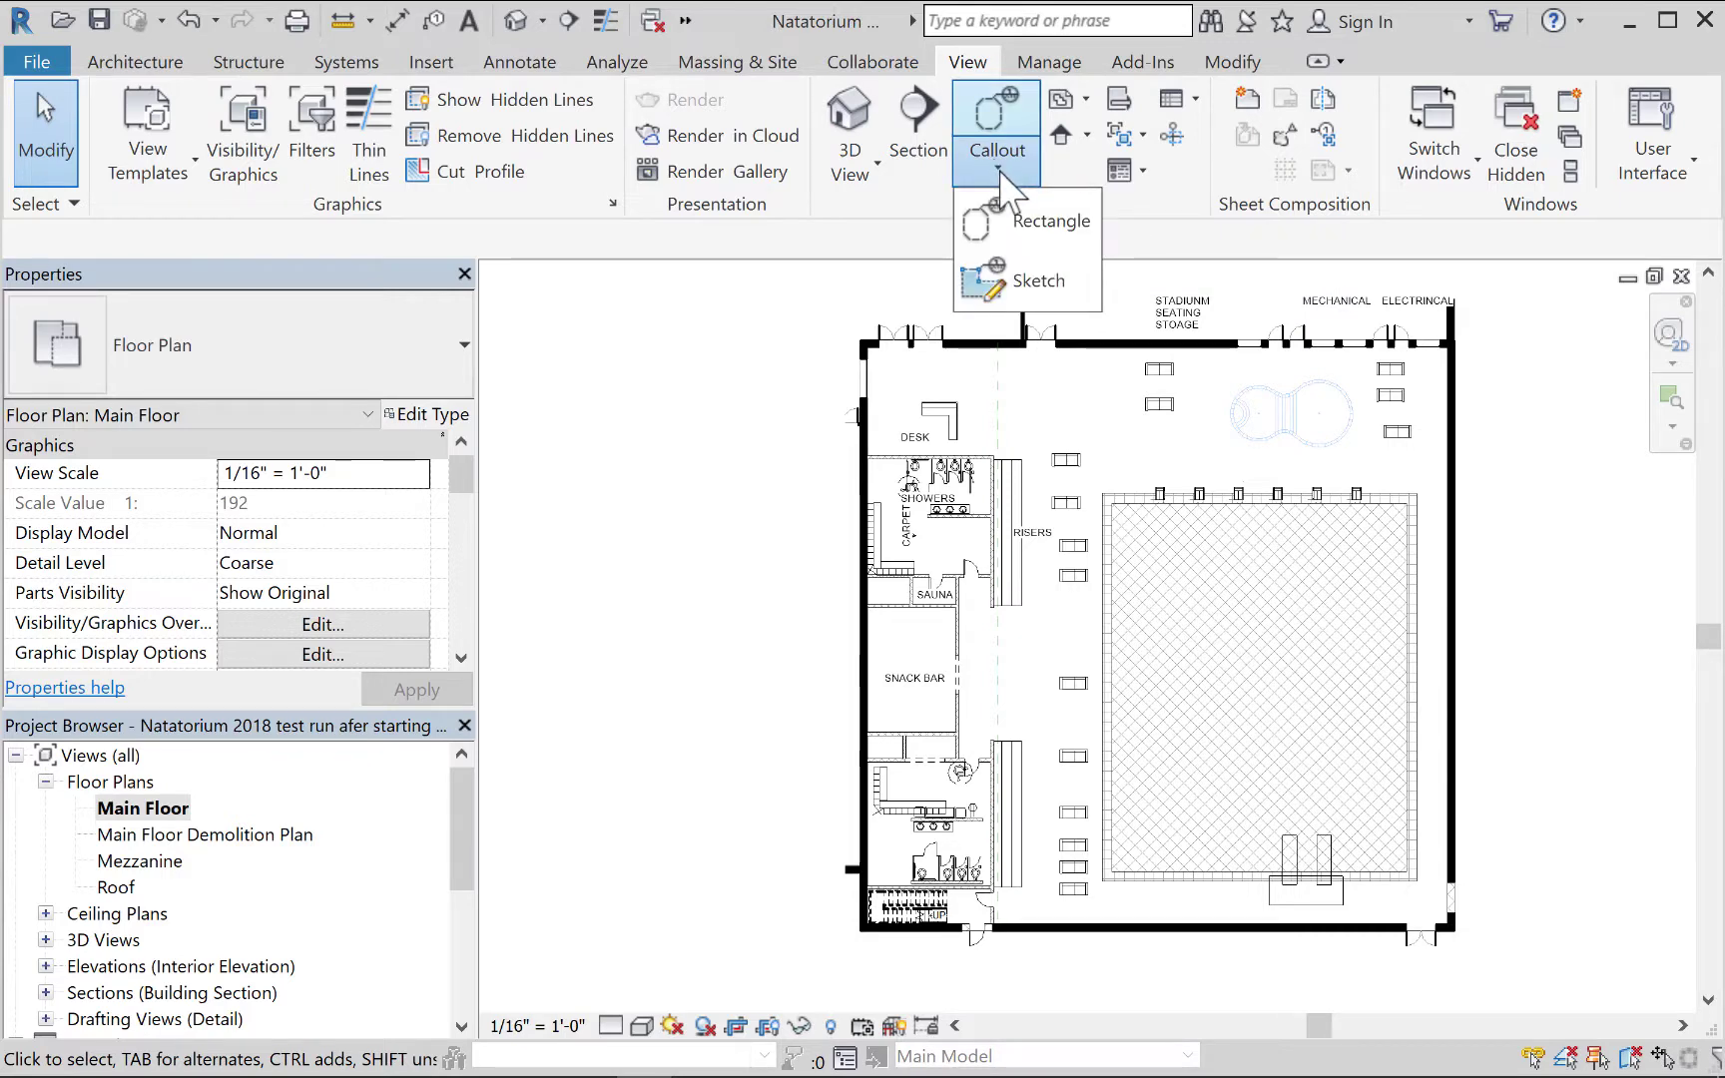
pyautogui.click(1028, 228)
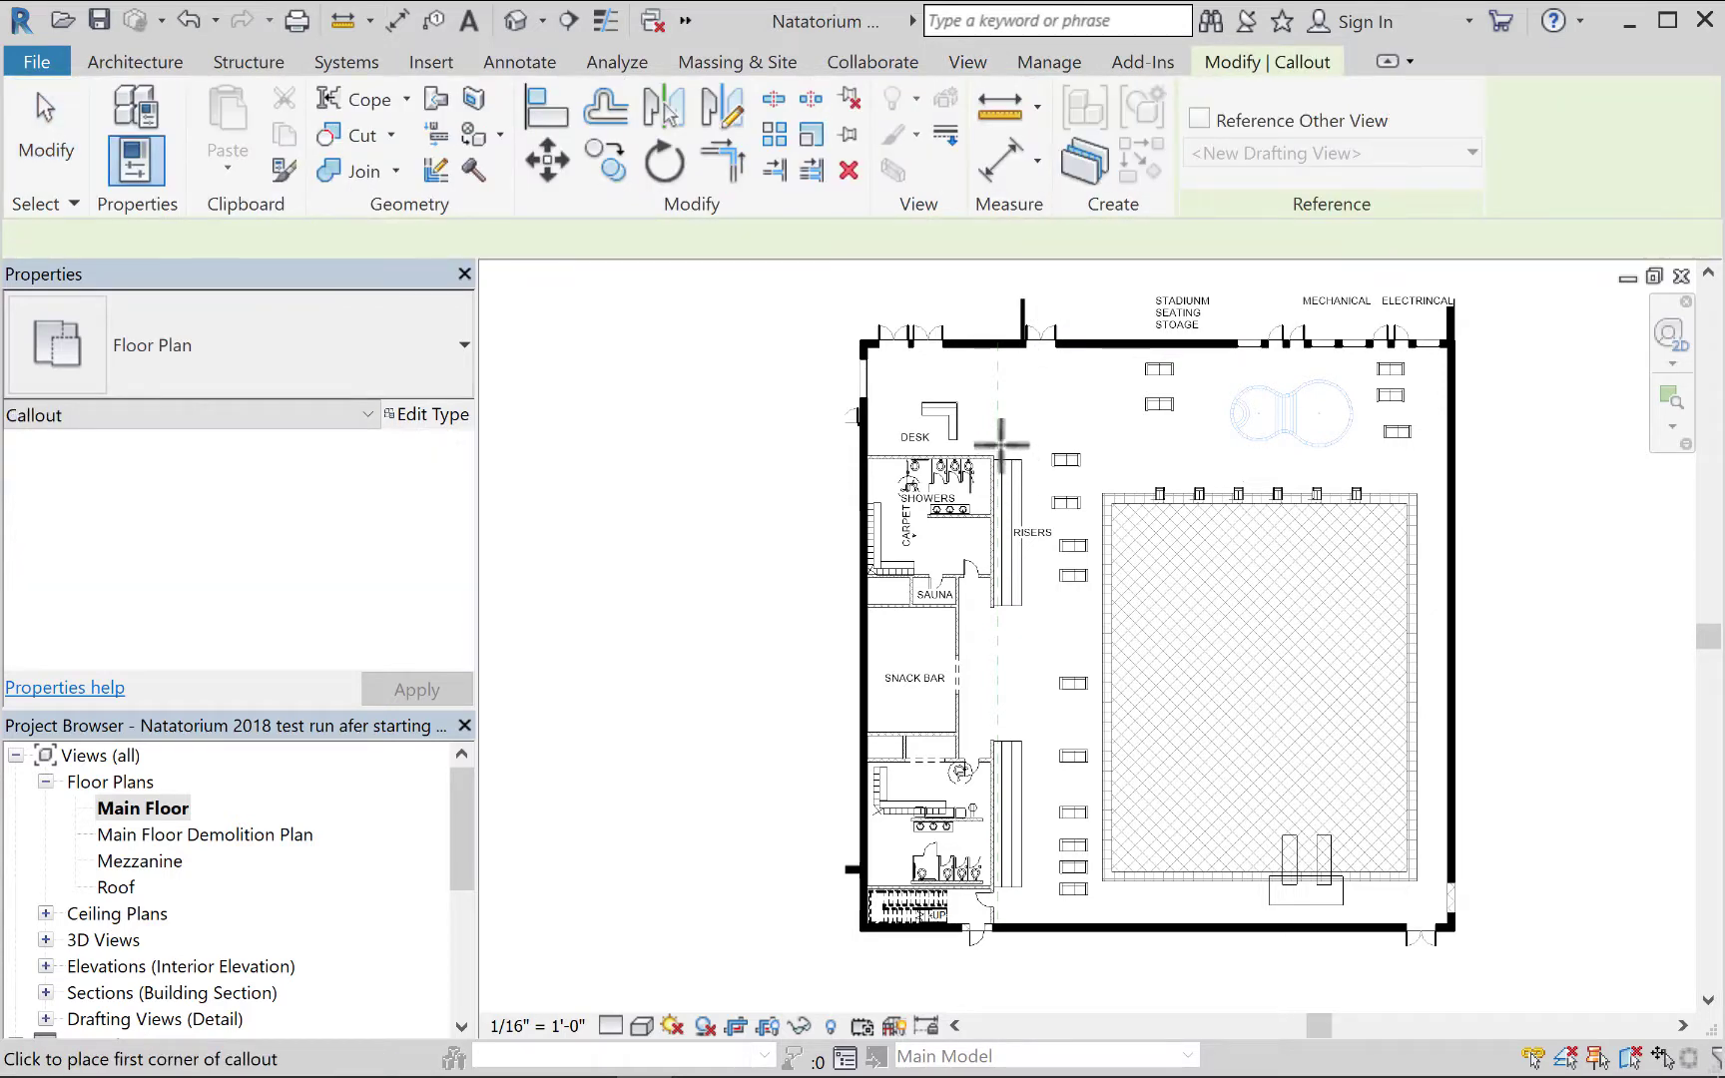
pyautogui.click(1001, 452)
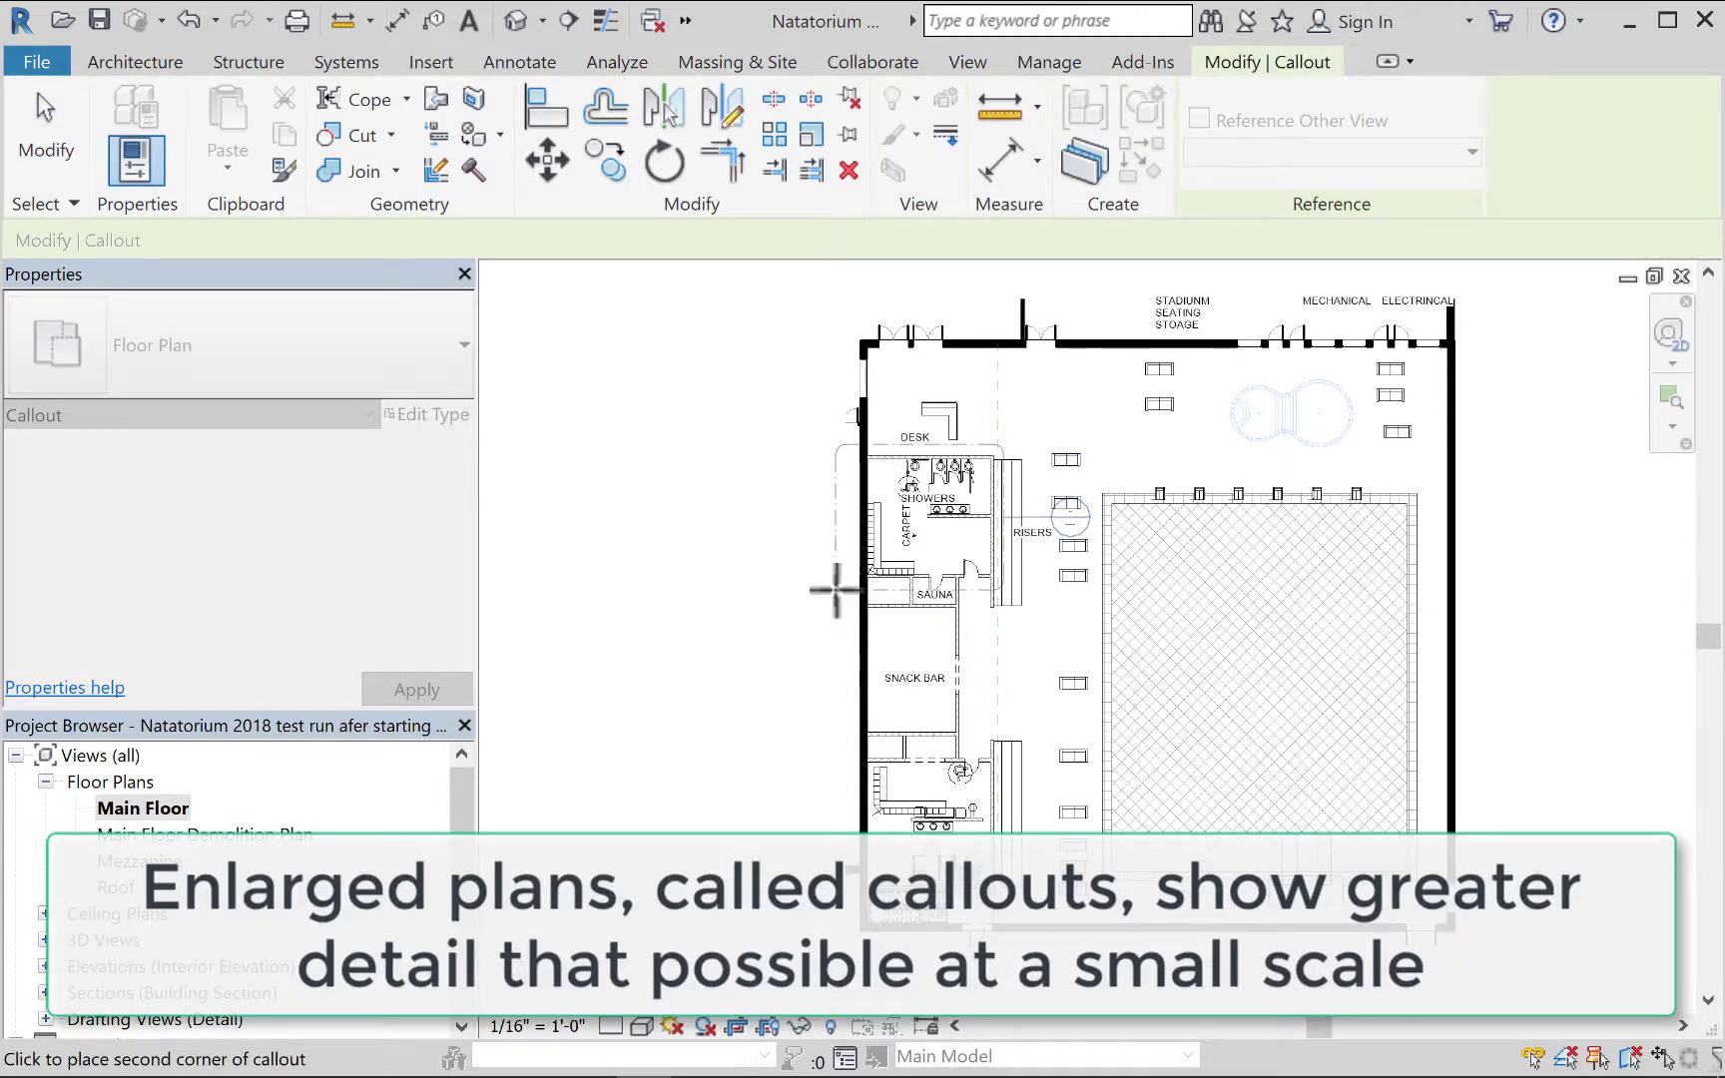
pyautogui.click(847, 587)
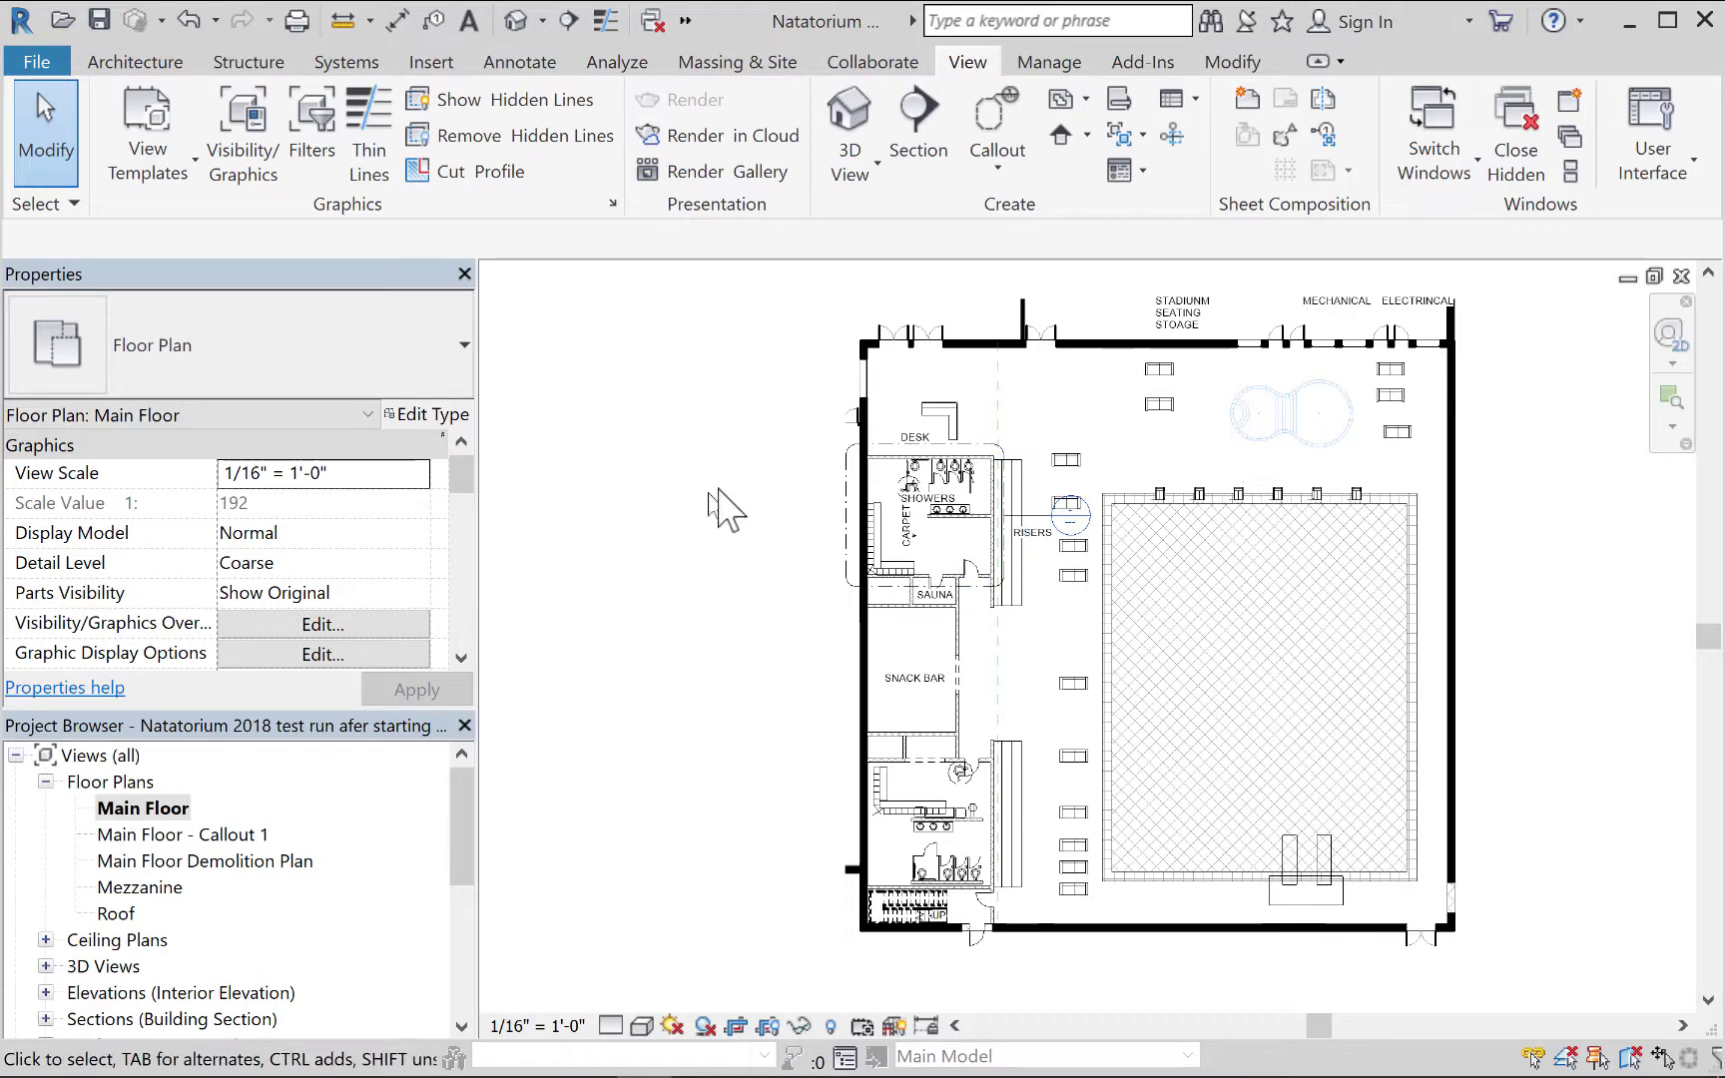
# Move the showers callout's head outside the building beside the exterior wall and pull the callout's upper boundary slightly down from the desk.
pyautogui.click(938, 539)
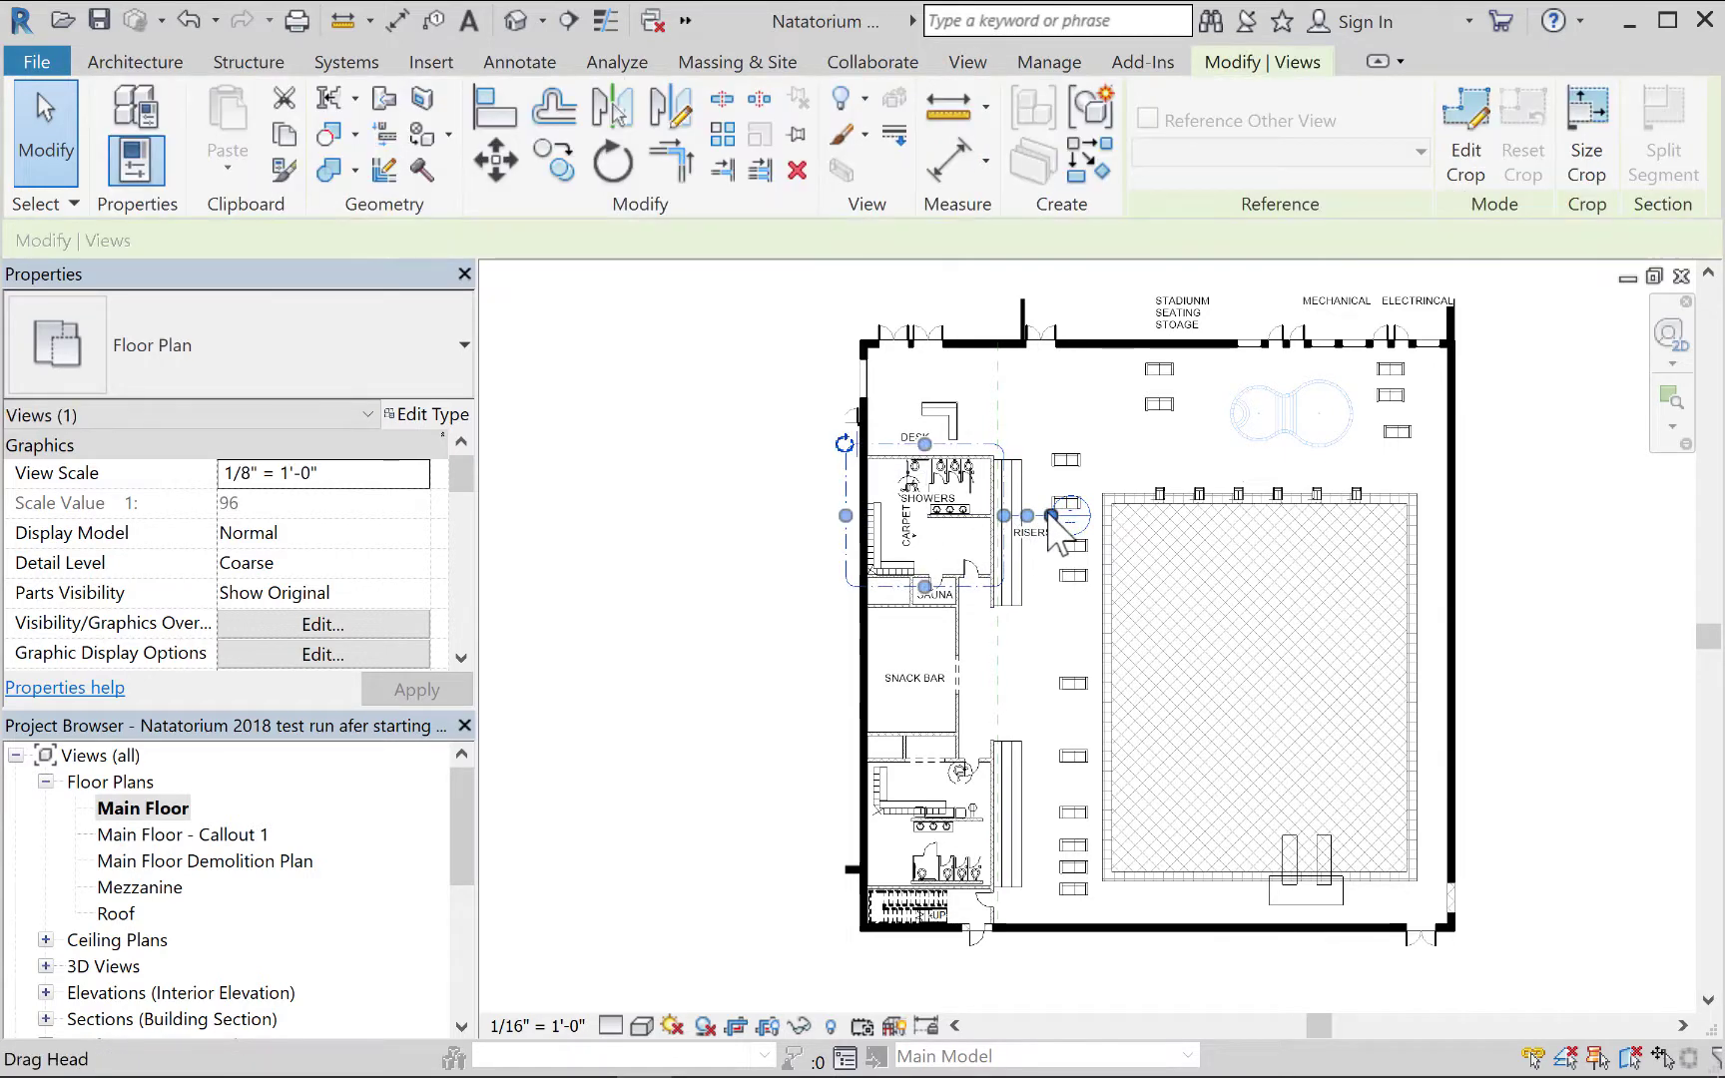
pyautogui.moveTo(868, 441); pyautogui.dragTo(802, 480)
pyautogui.click(827, 627)
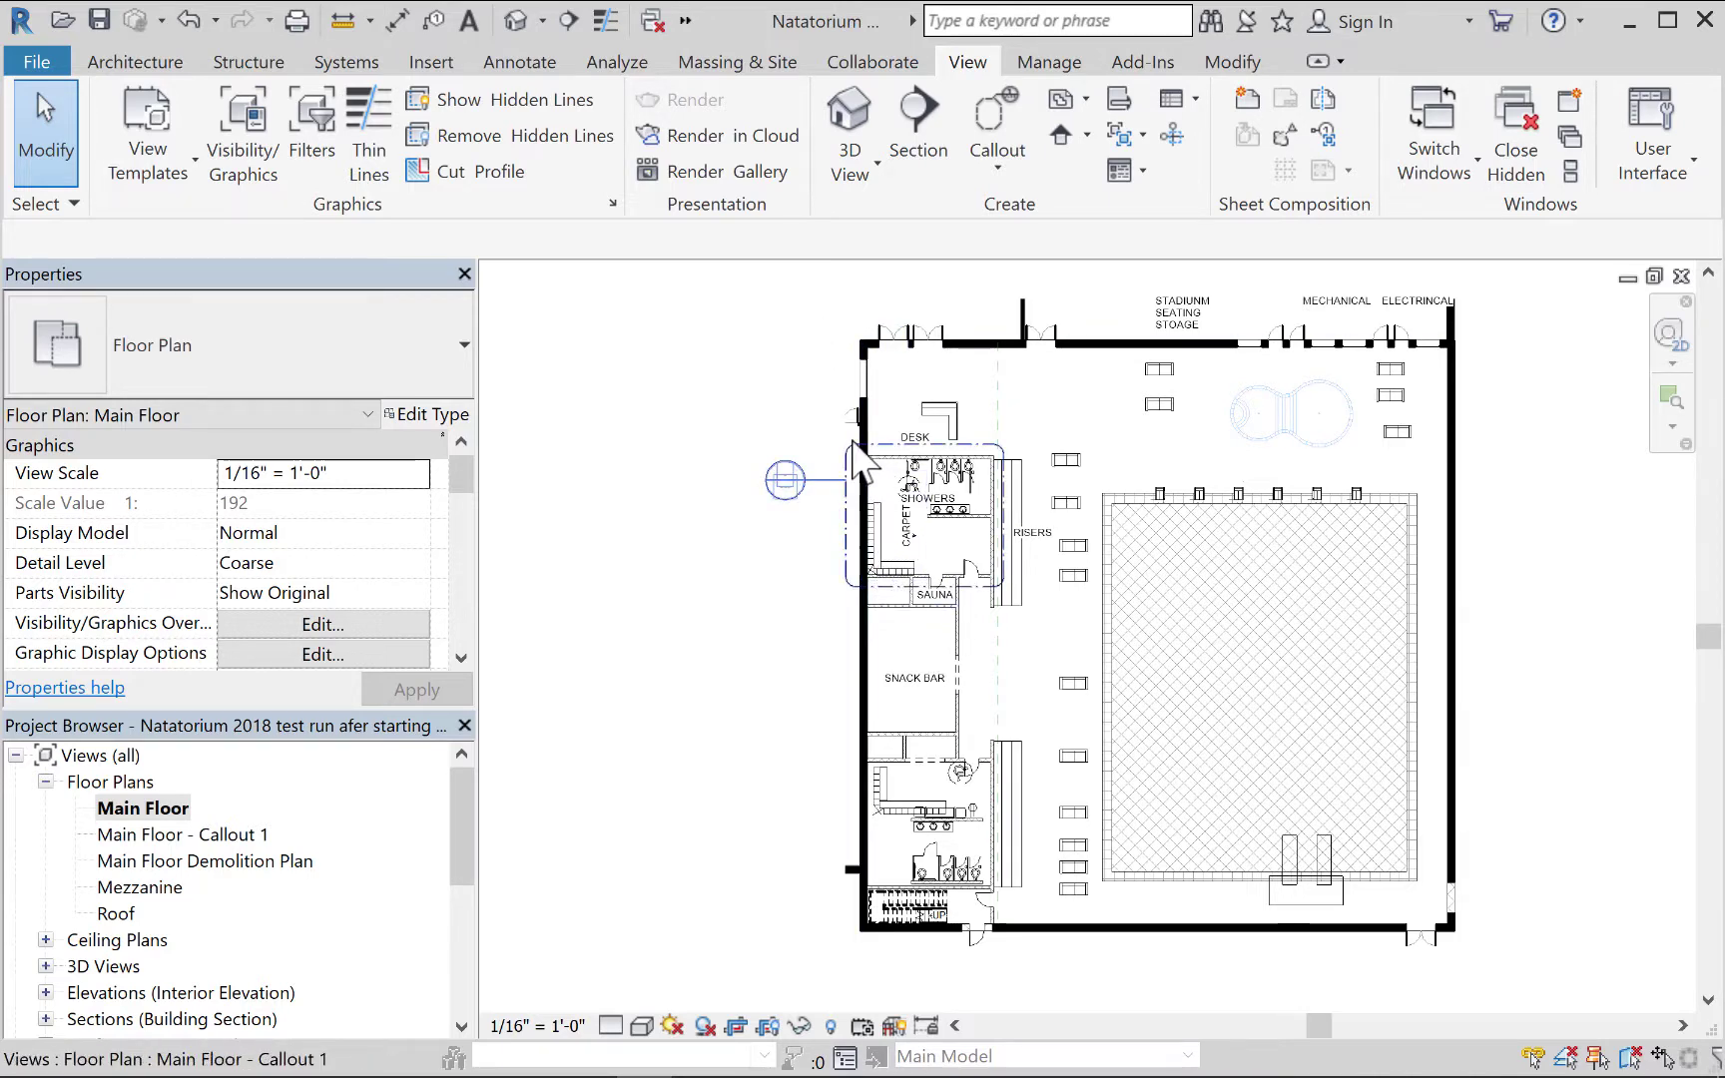
pyautogui.click(922, 447)
pyautogui.moveTo(923, 447); pyautogui.dragTo(923, 454)
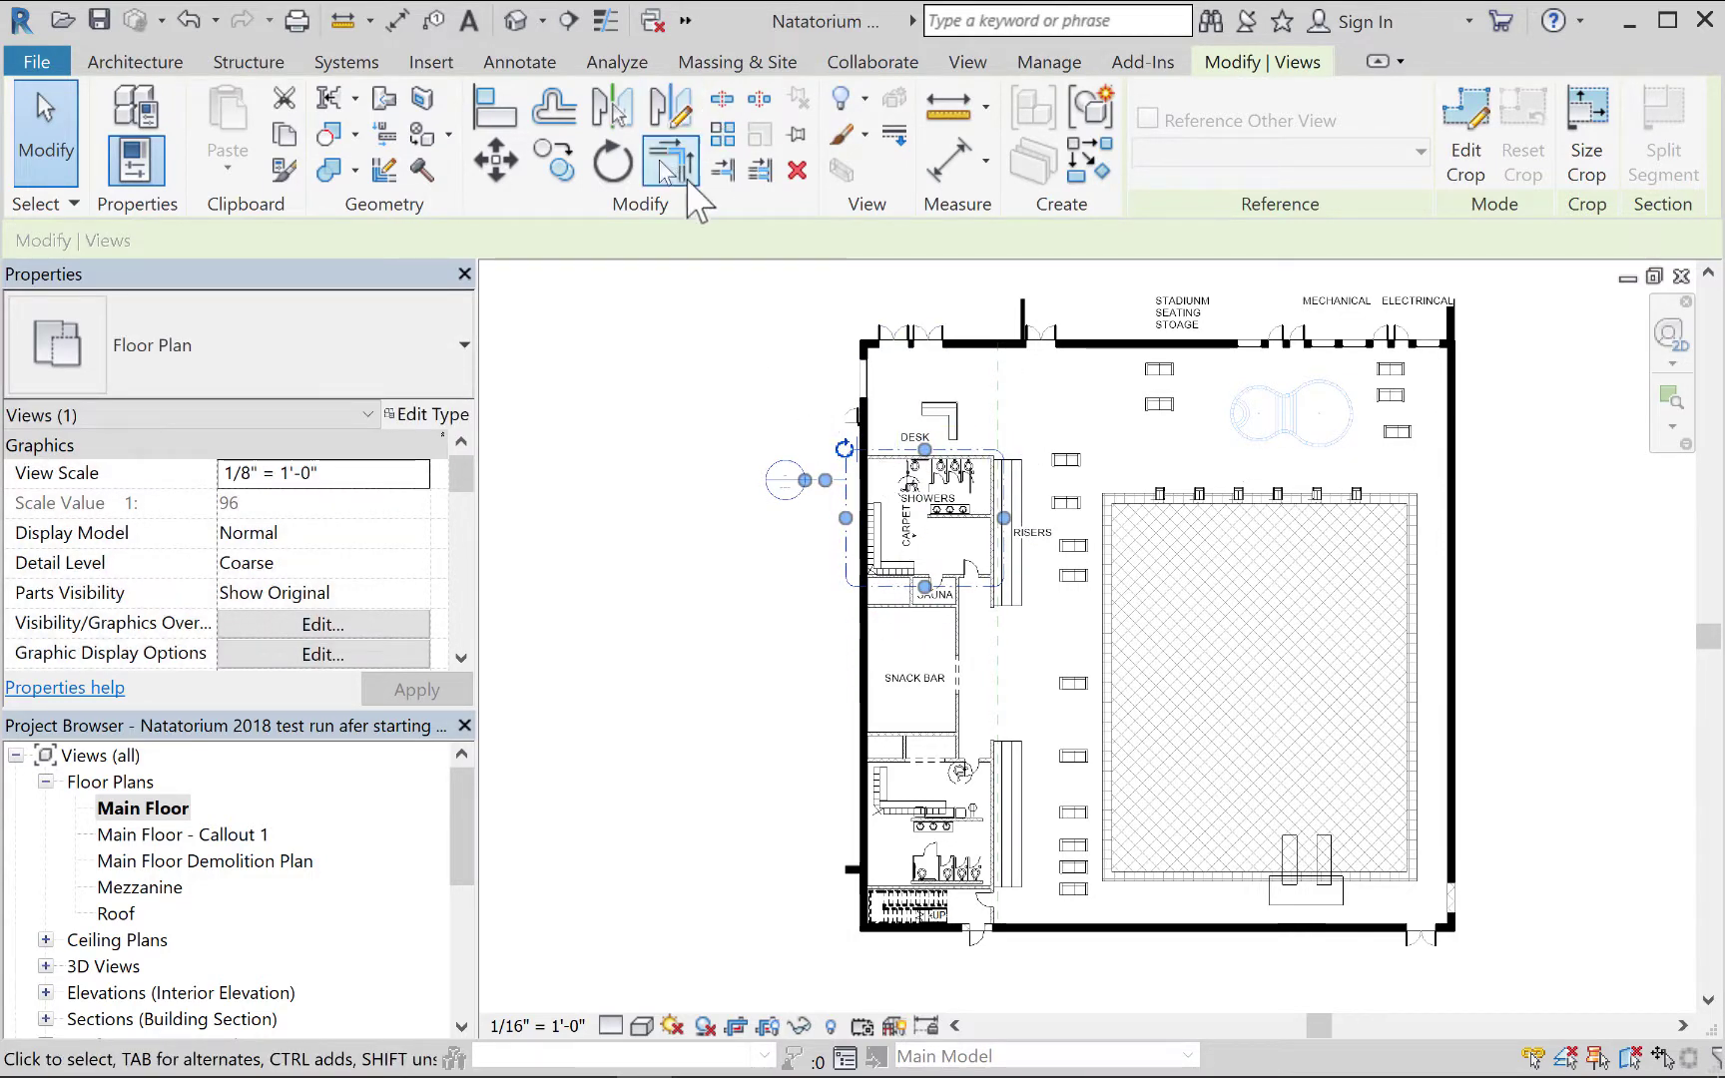
# Create a rectangular callout around the desk area and place its head outside the building, above the showers callout's head.
pyautogui.click(1091, 160)
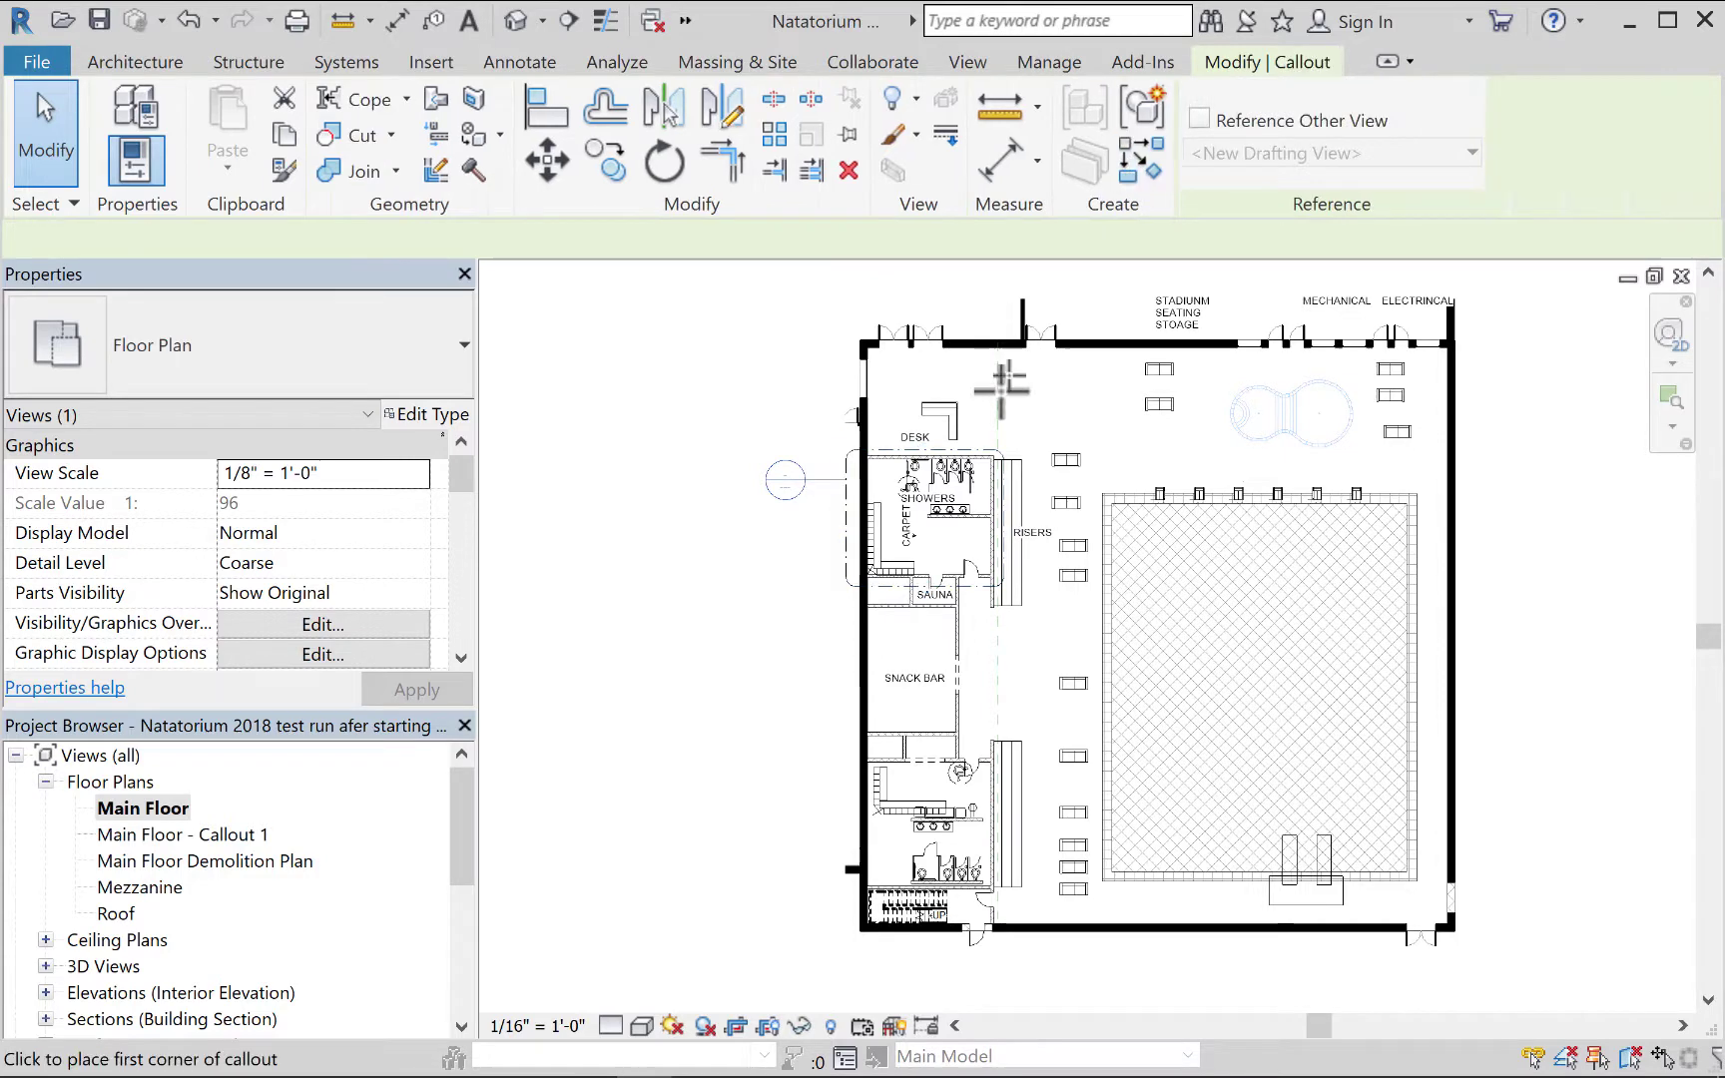
pyautogui.click(845, 328)
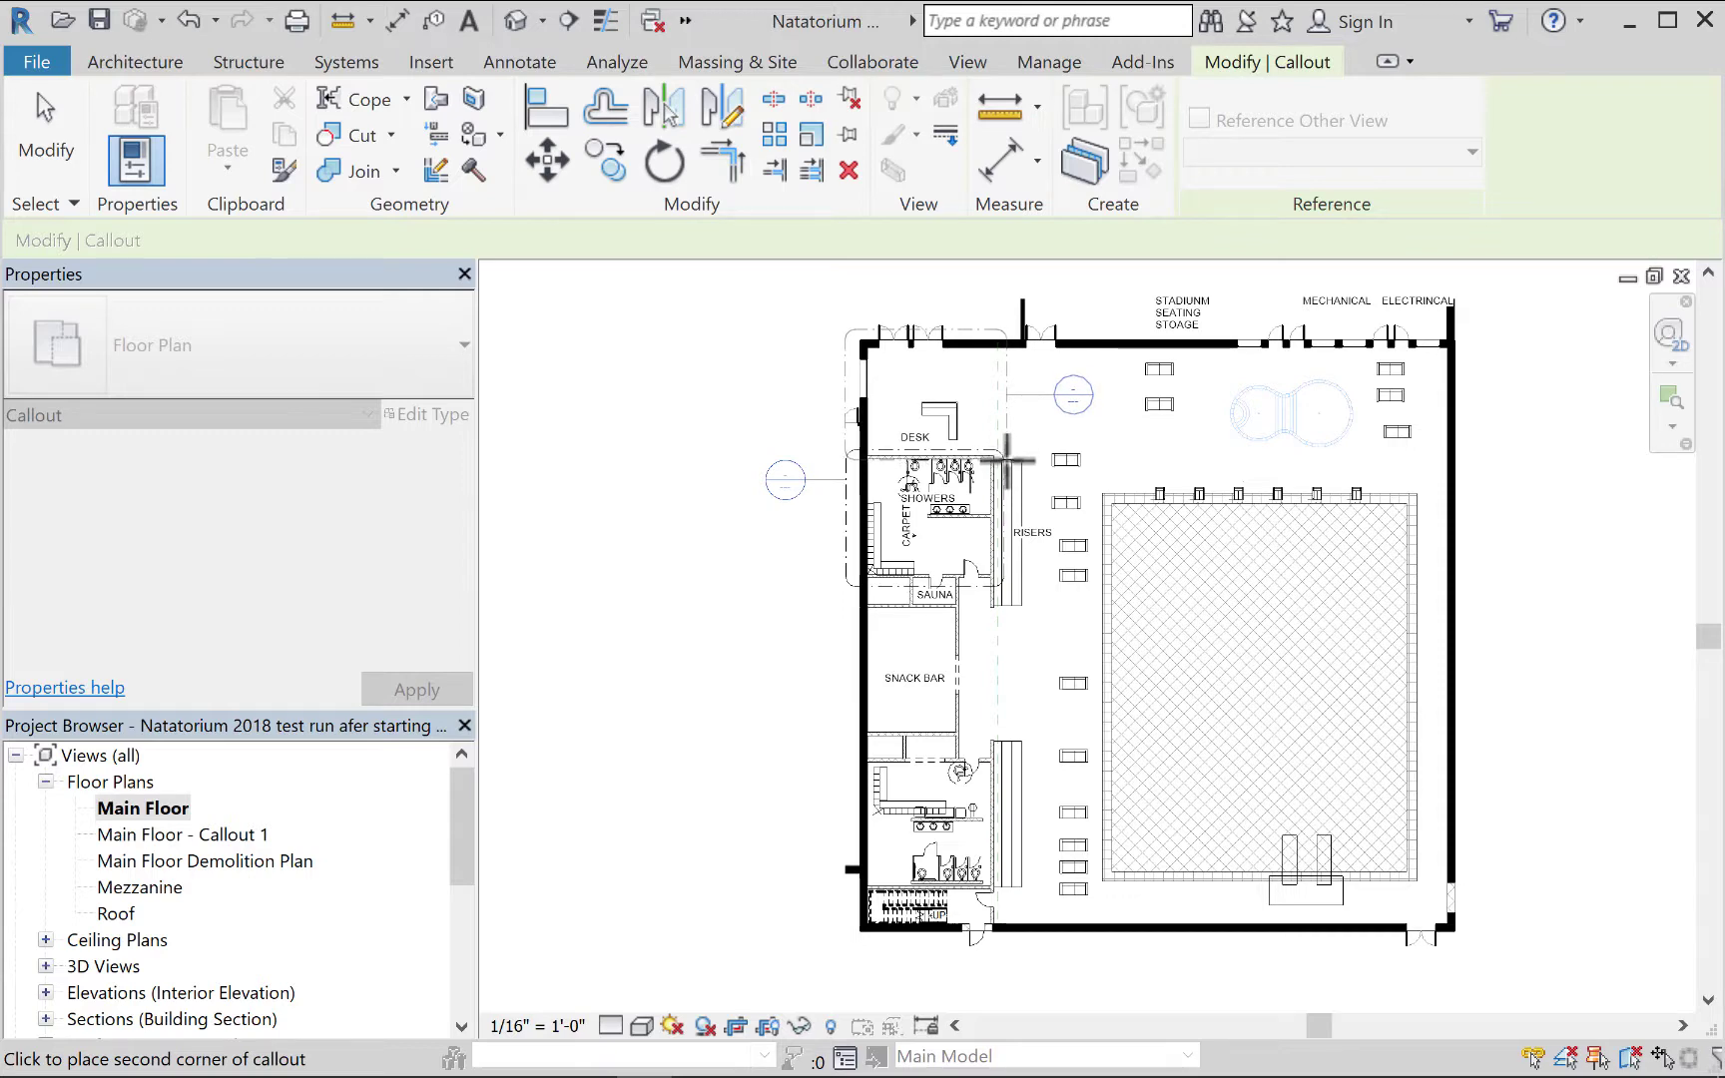
pyautogui.click(1001, 458)
pyautogui.click(42, 110)
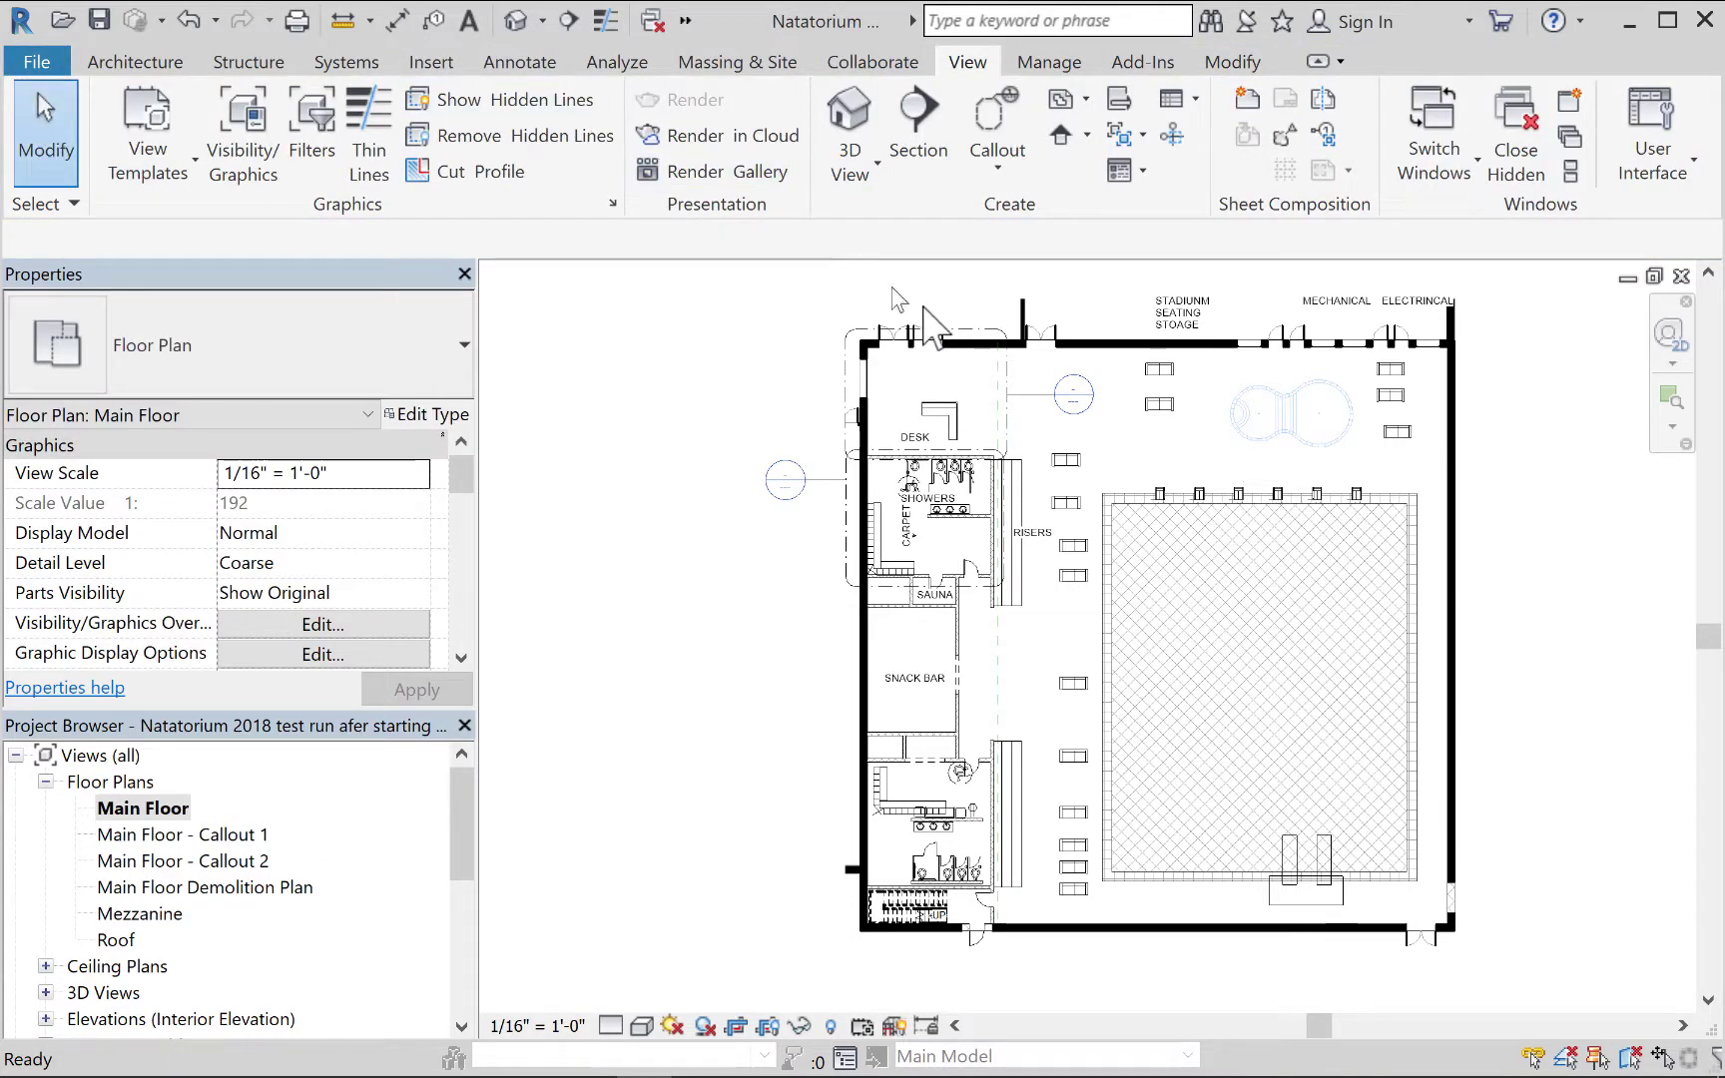
pyautogui.click(1056, 395)
pyautogui.moveTo(1056, 394); pyautogui.dragTo(800, 384)
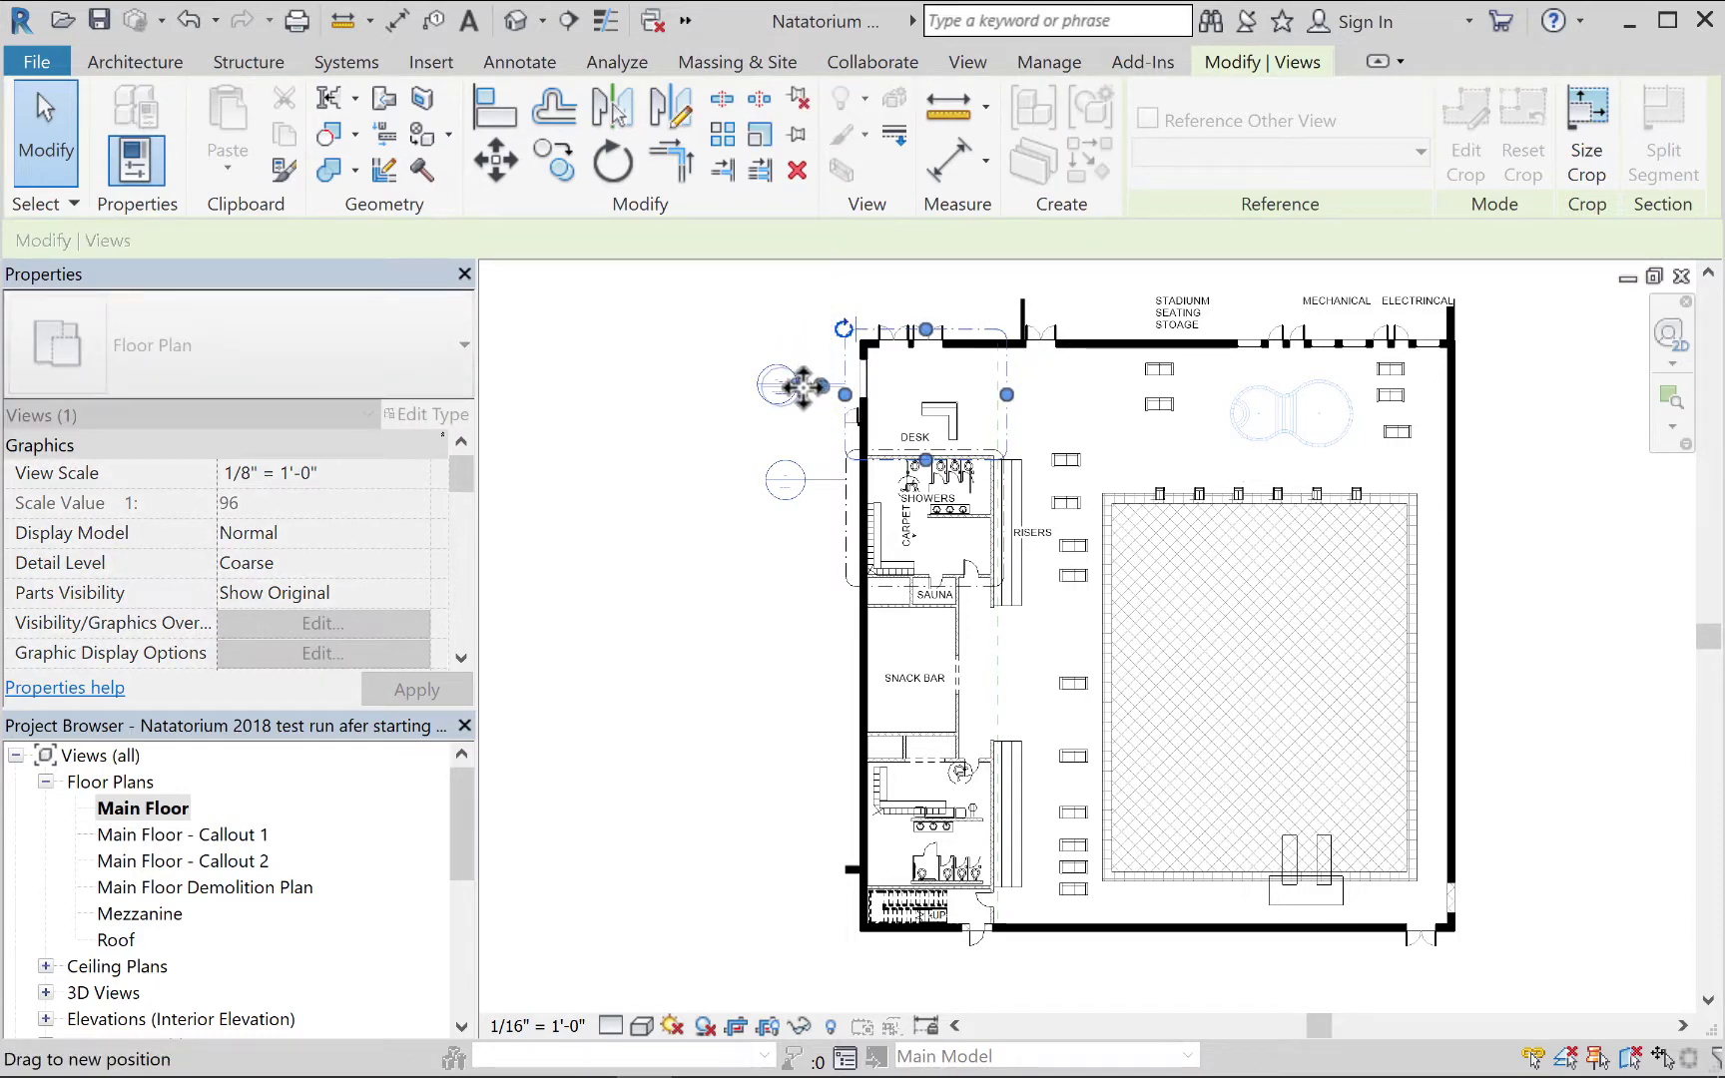
pyautogui.click(783, 332)
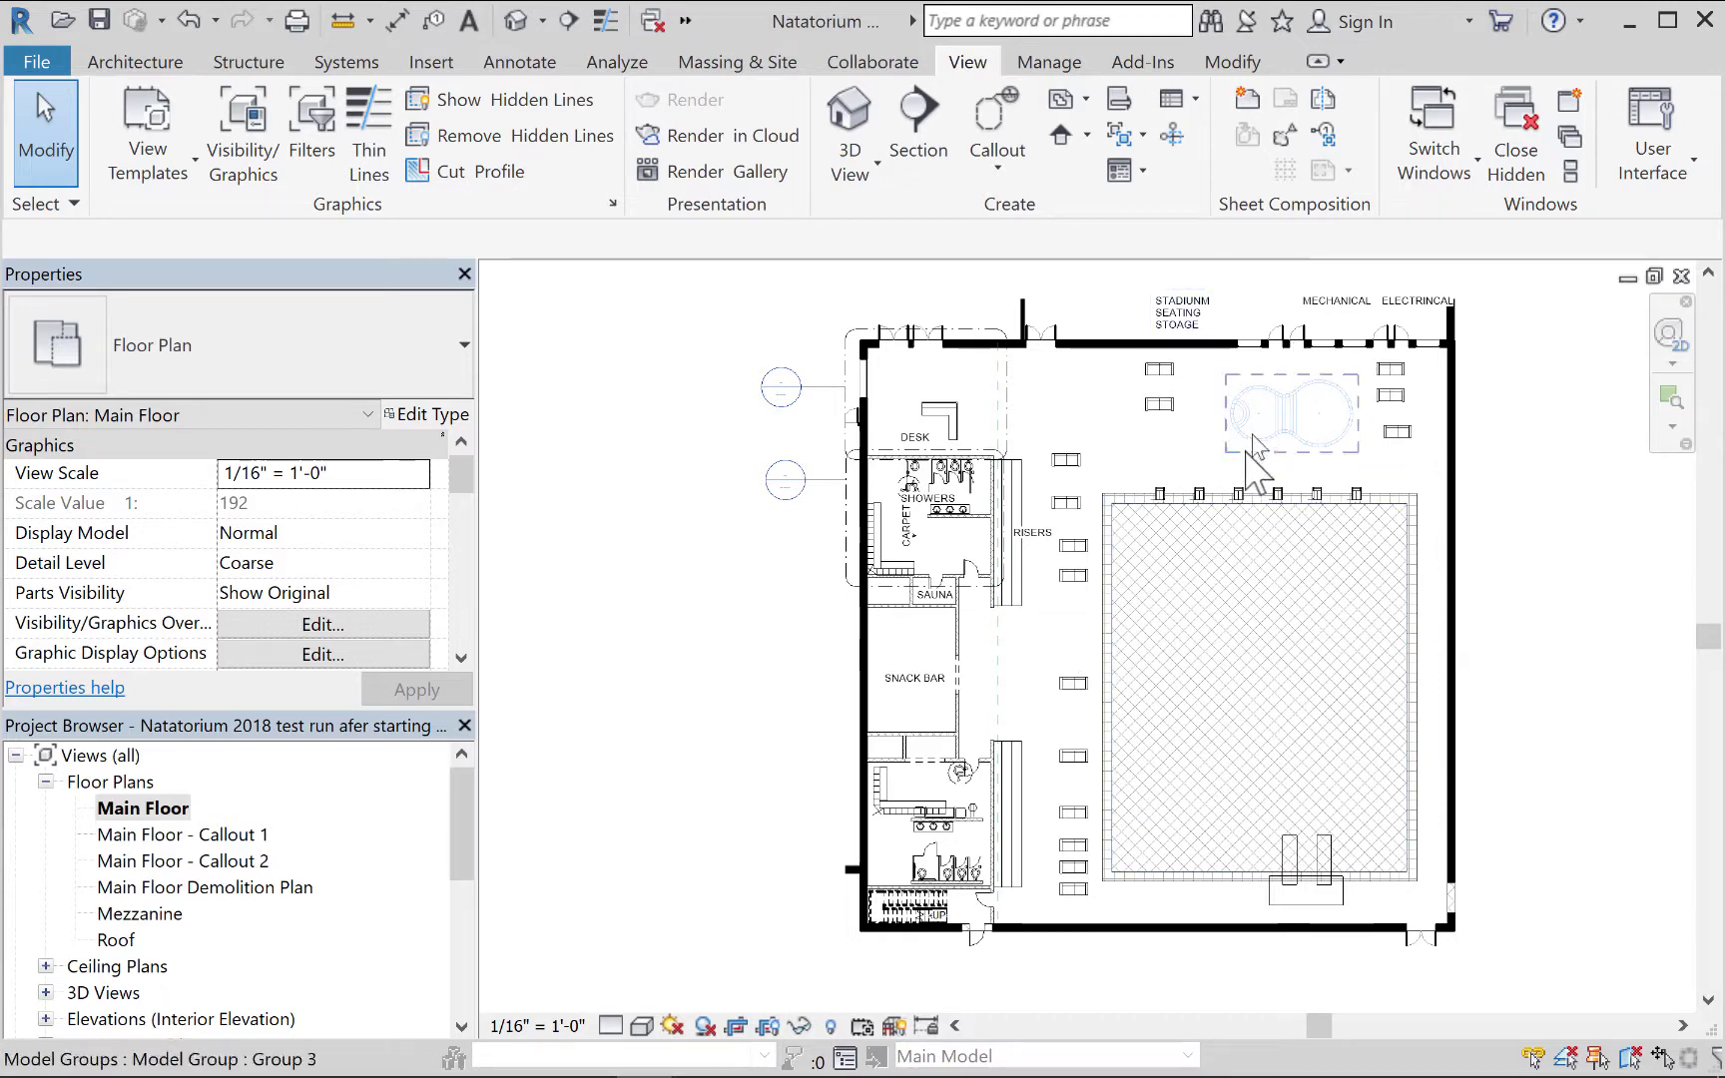
# Create a callout around the pair of joined round pools and place its head outside the building near the ELECTRINCAL label.
pyautogui.moveTo(1183, 514); pyautogui.dragTo(1144, 592, button='middle')
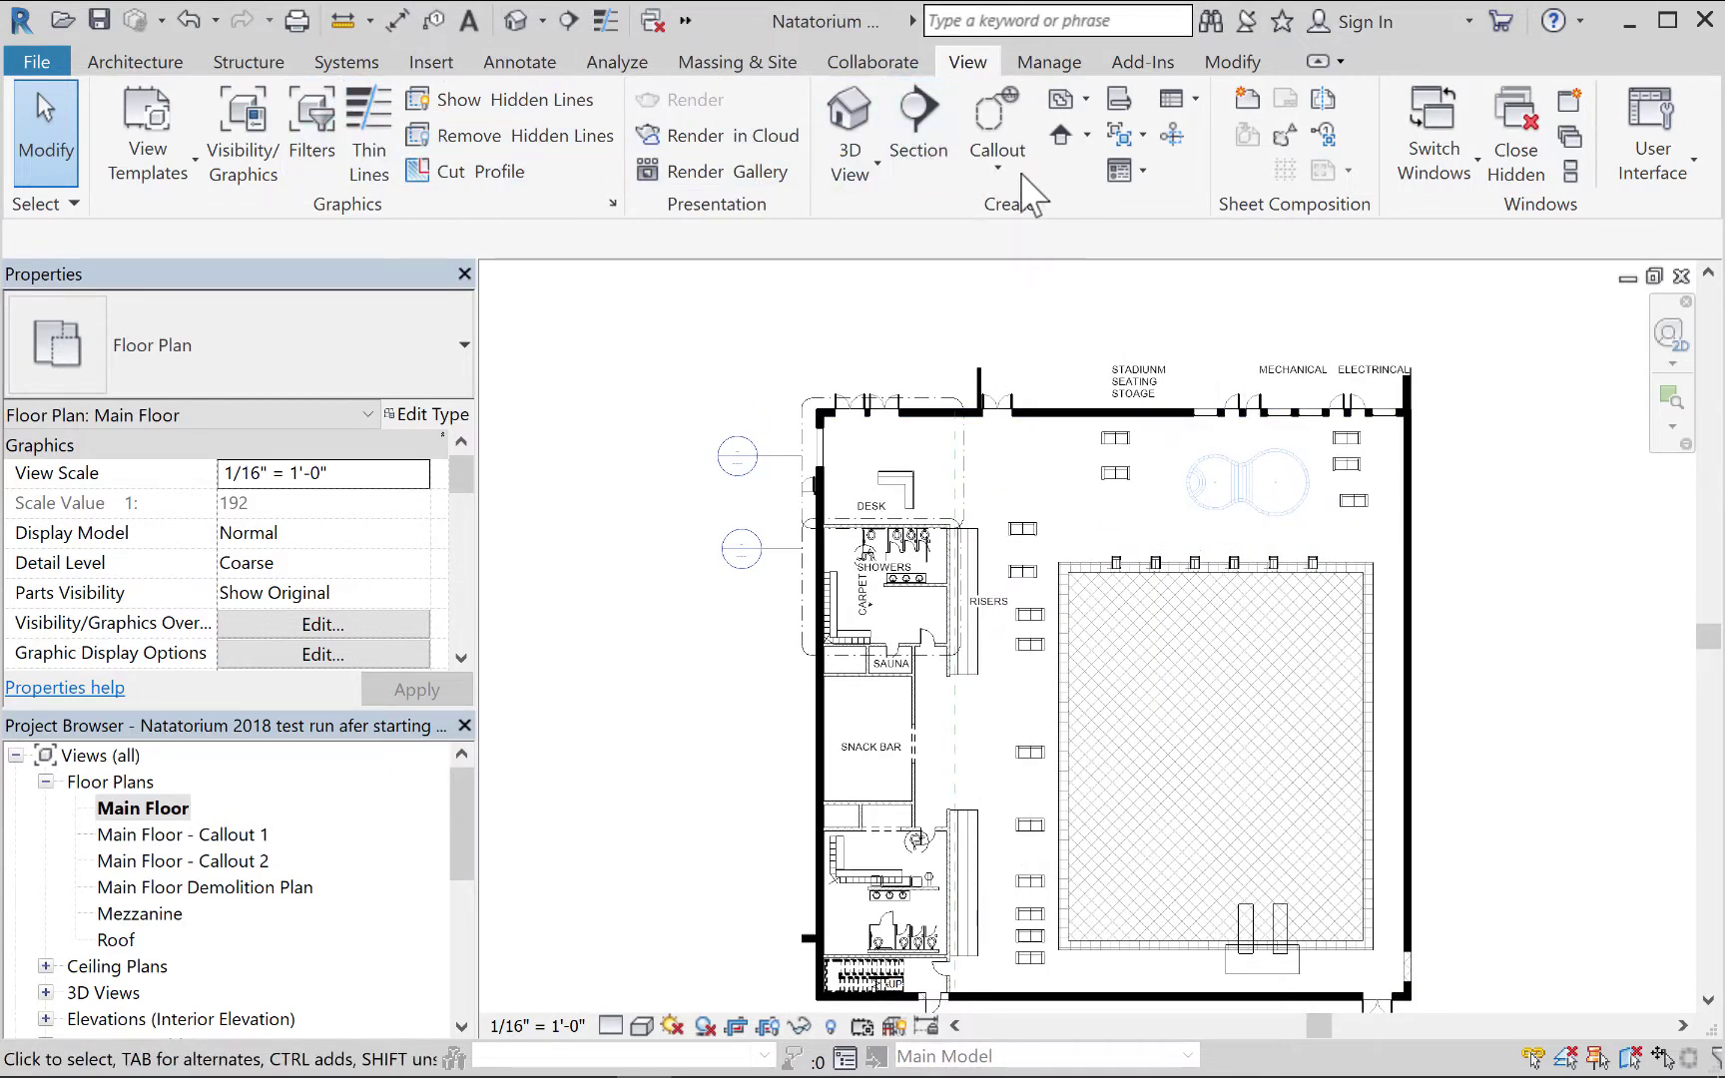
pyautogui.click(995, 117)
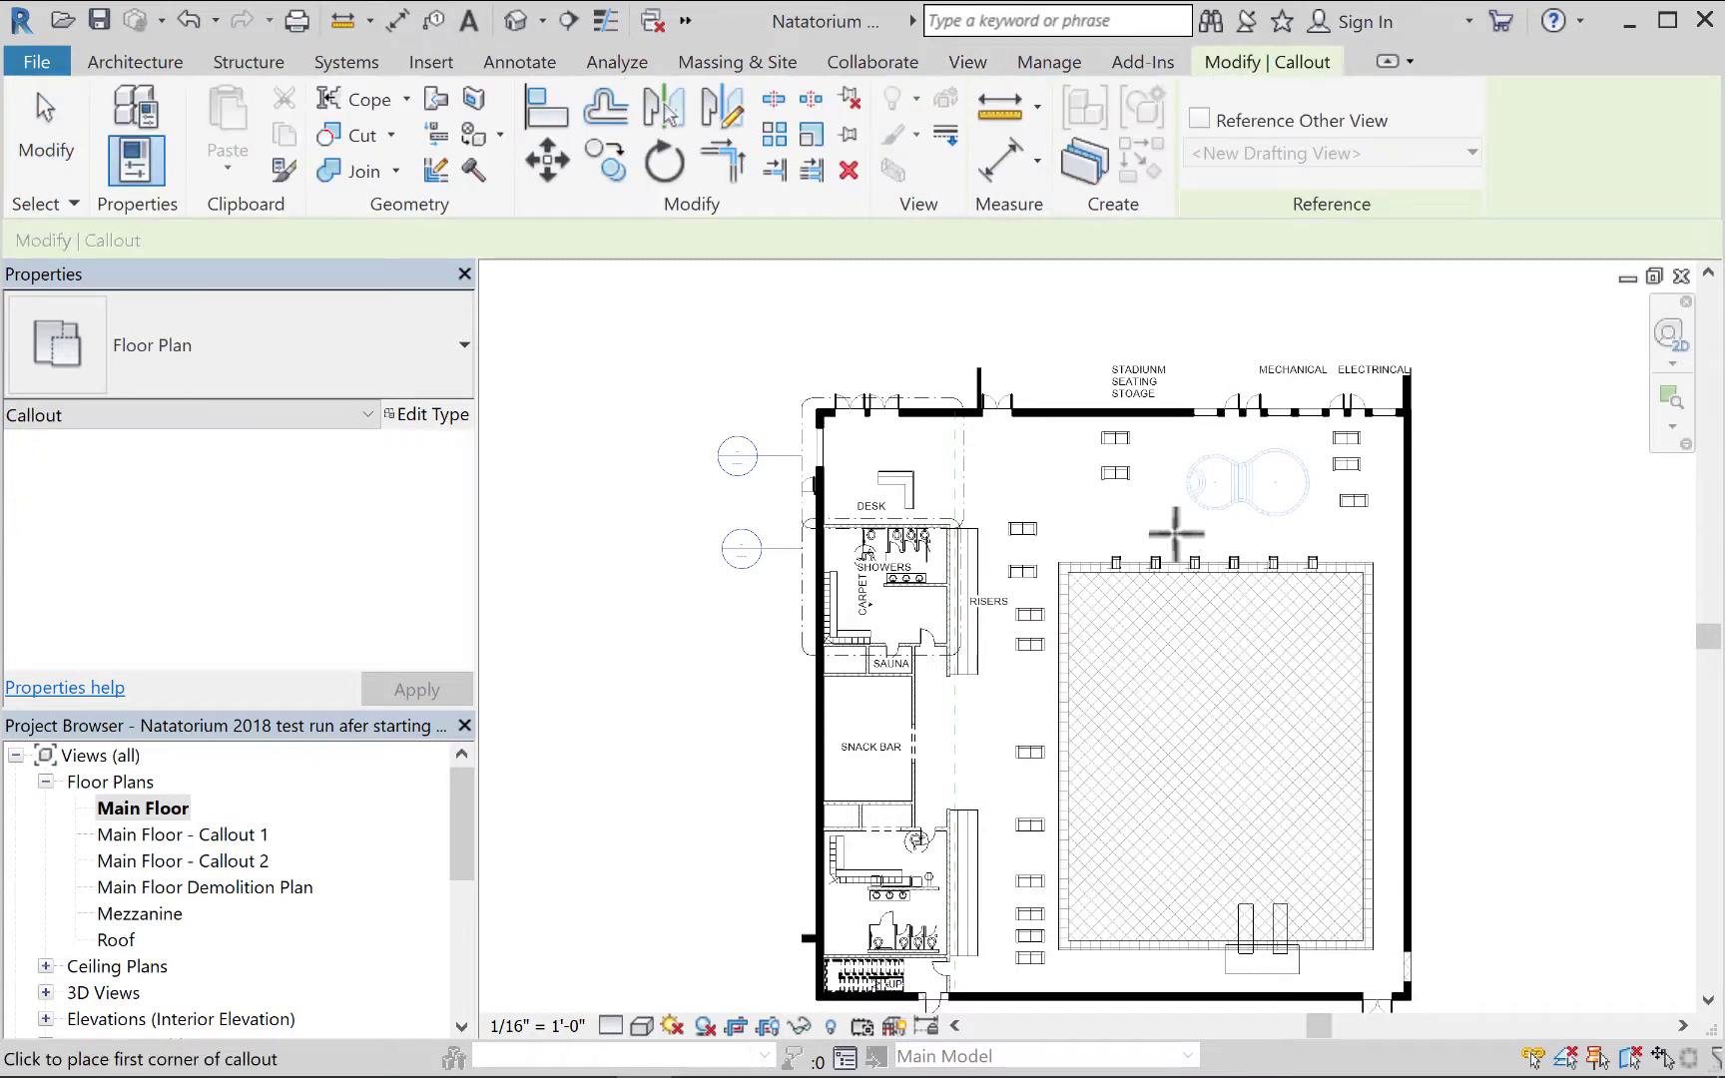
pyautogui.click(1170, 529)
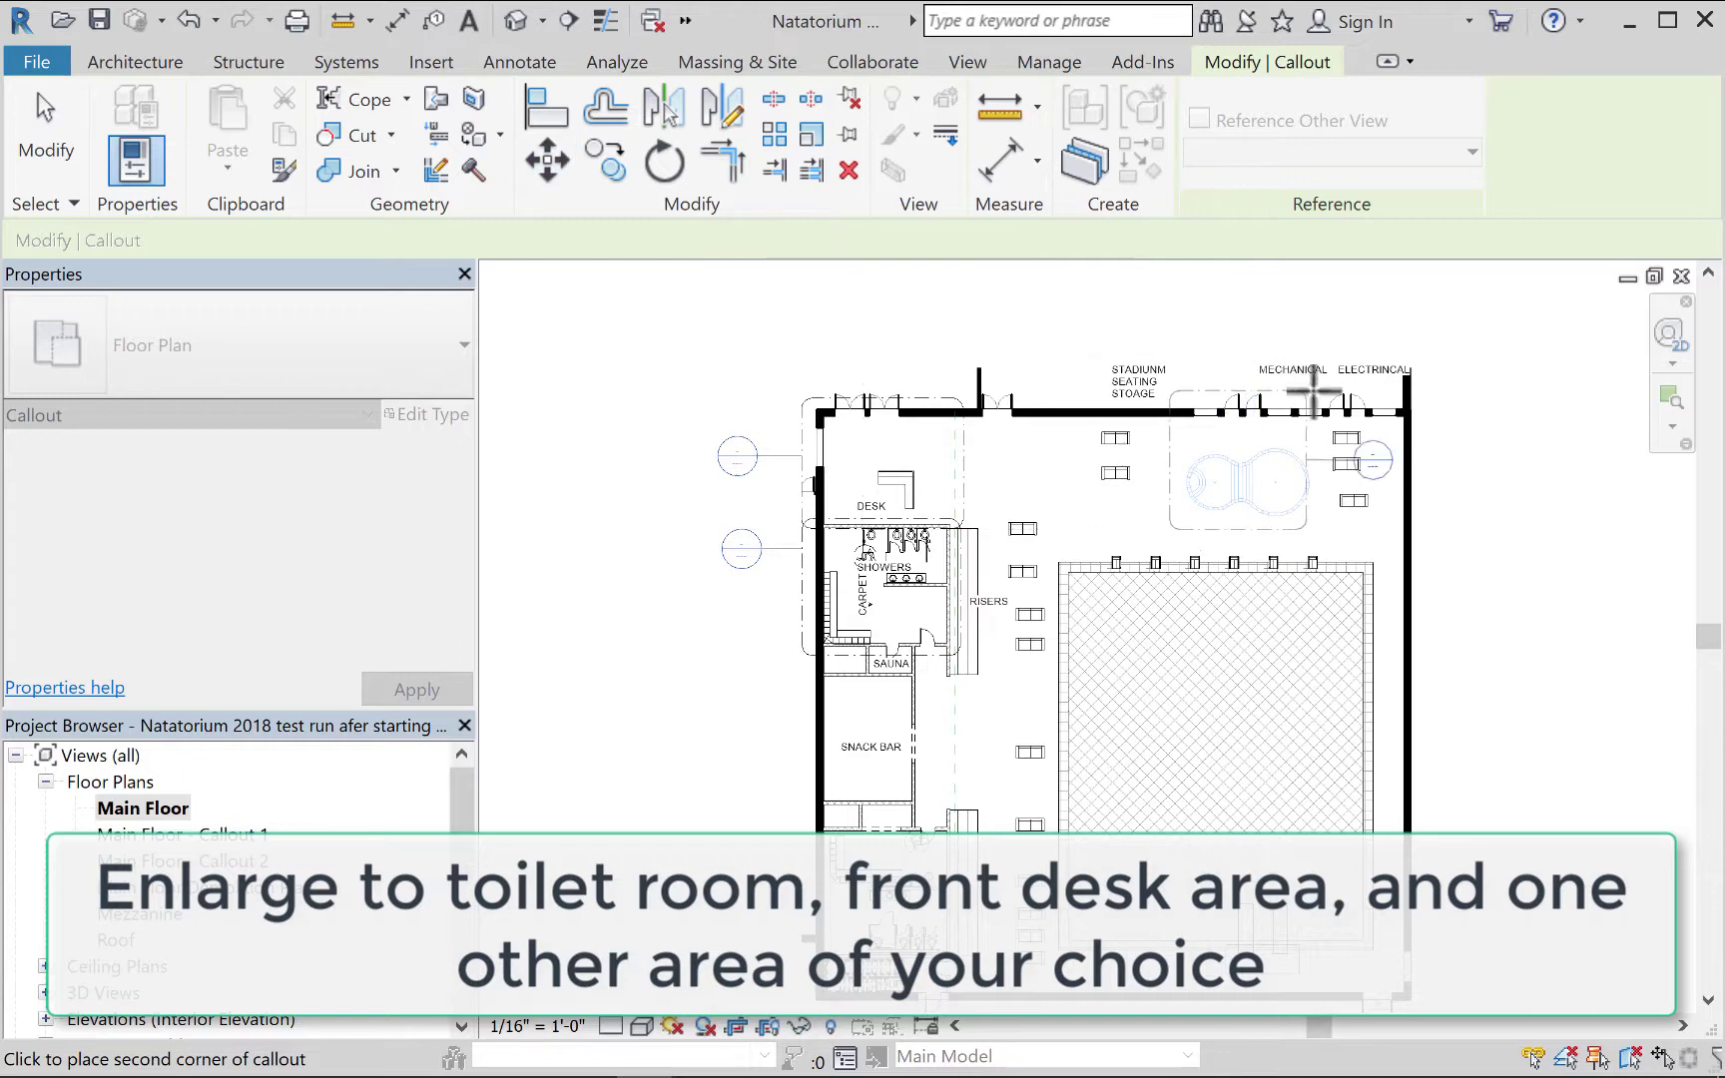
pyautogui.press('Escape')
pyautogui.press('Escape')
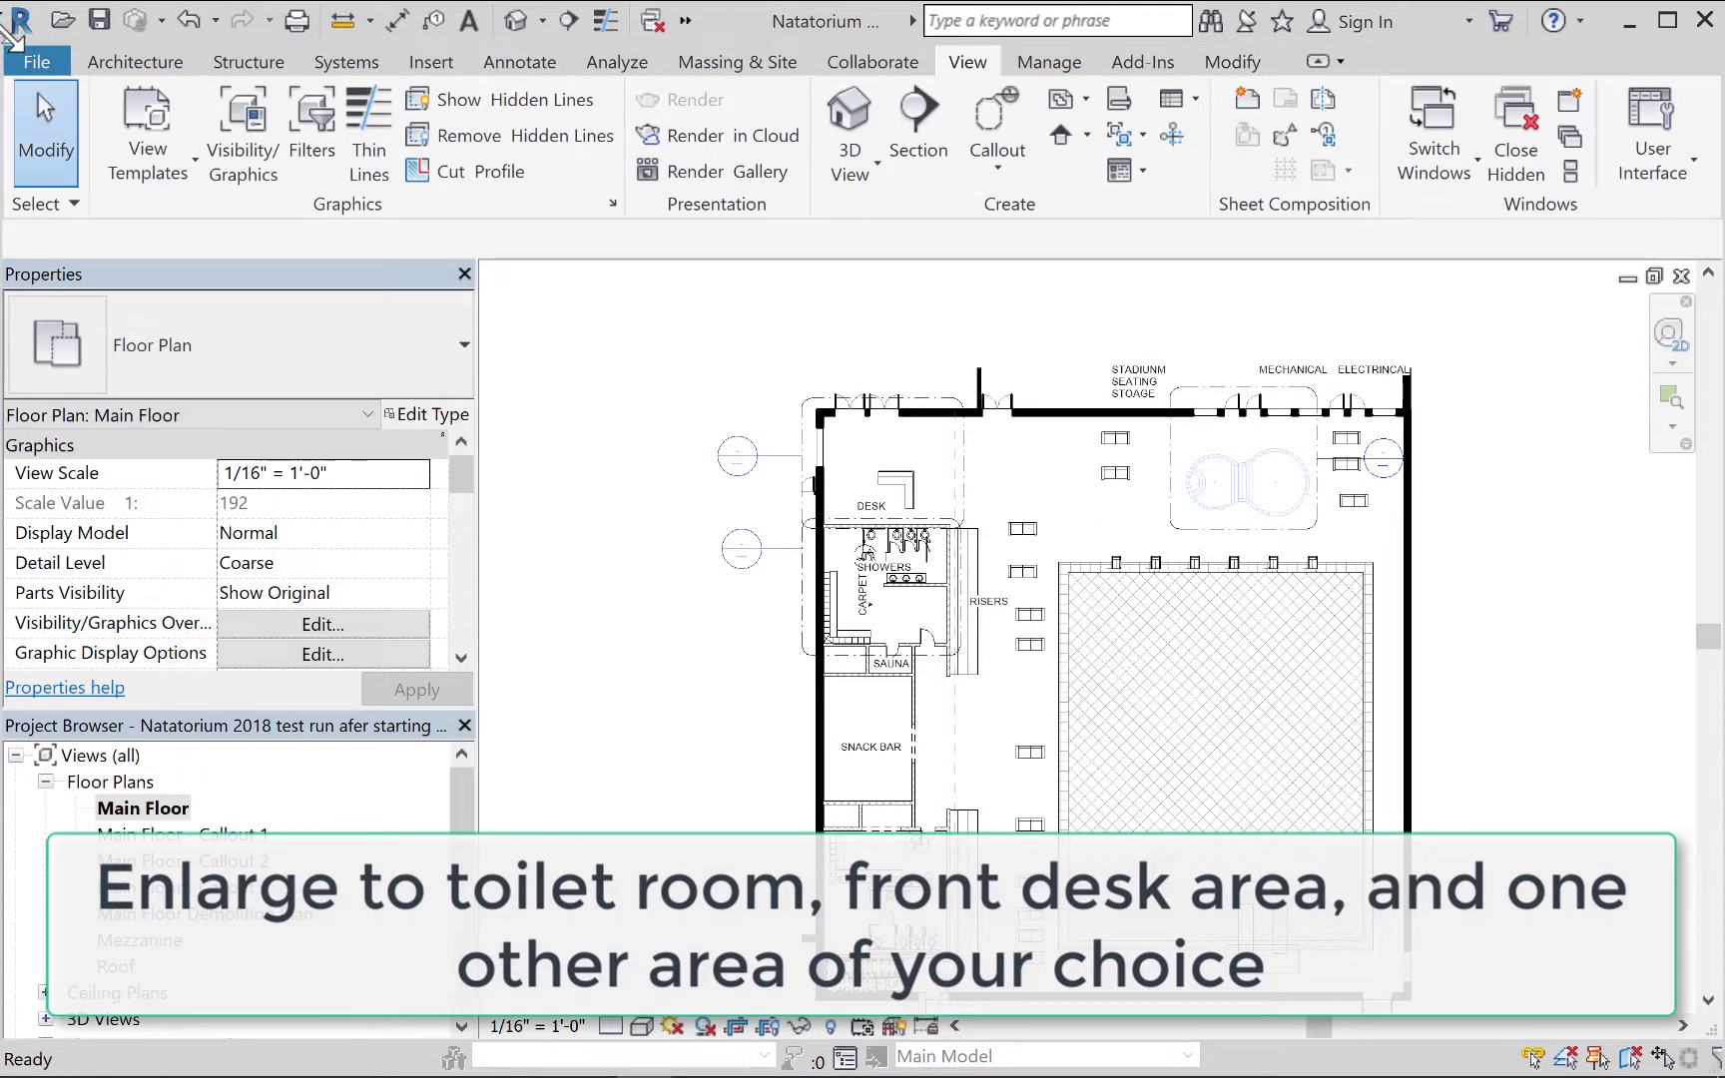
pyautogui.click(1350, 462)
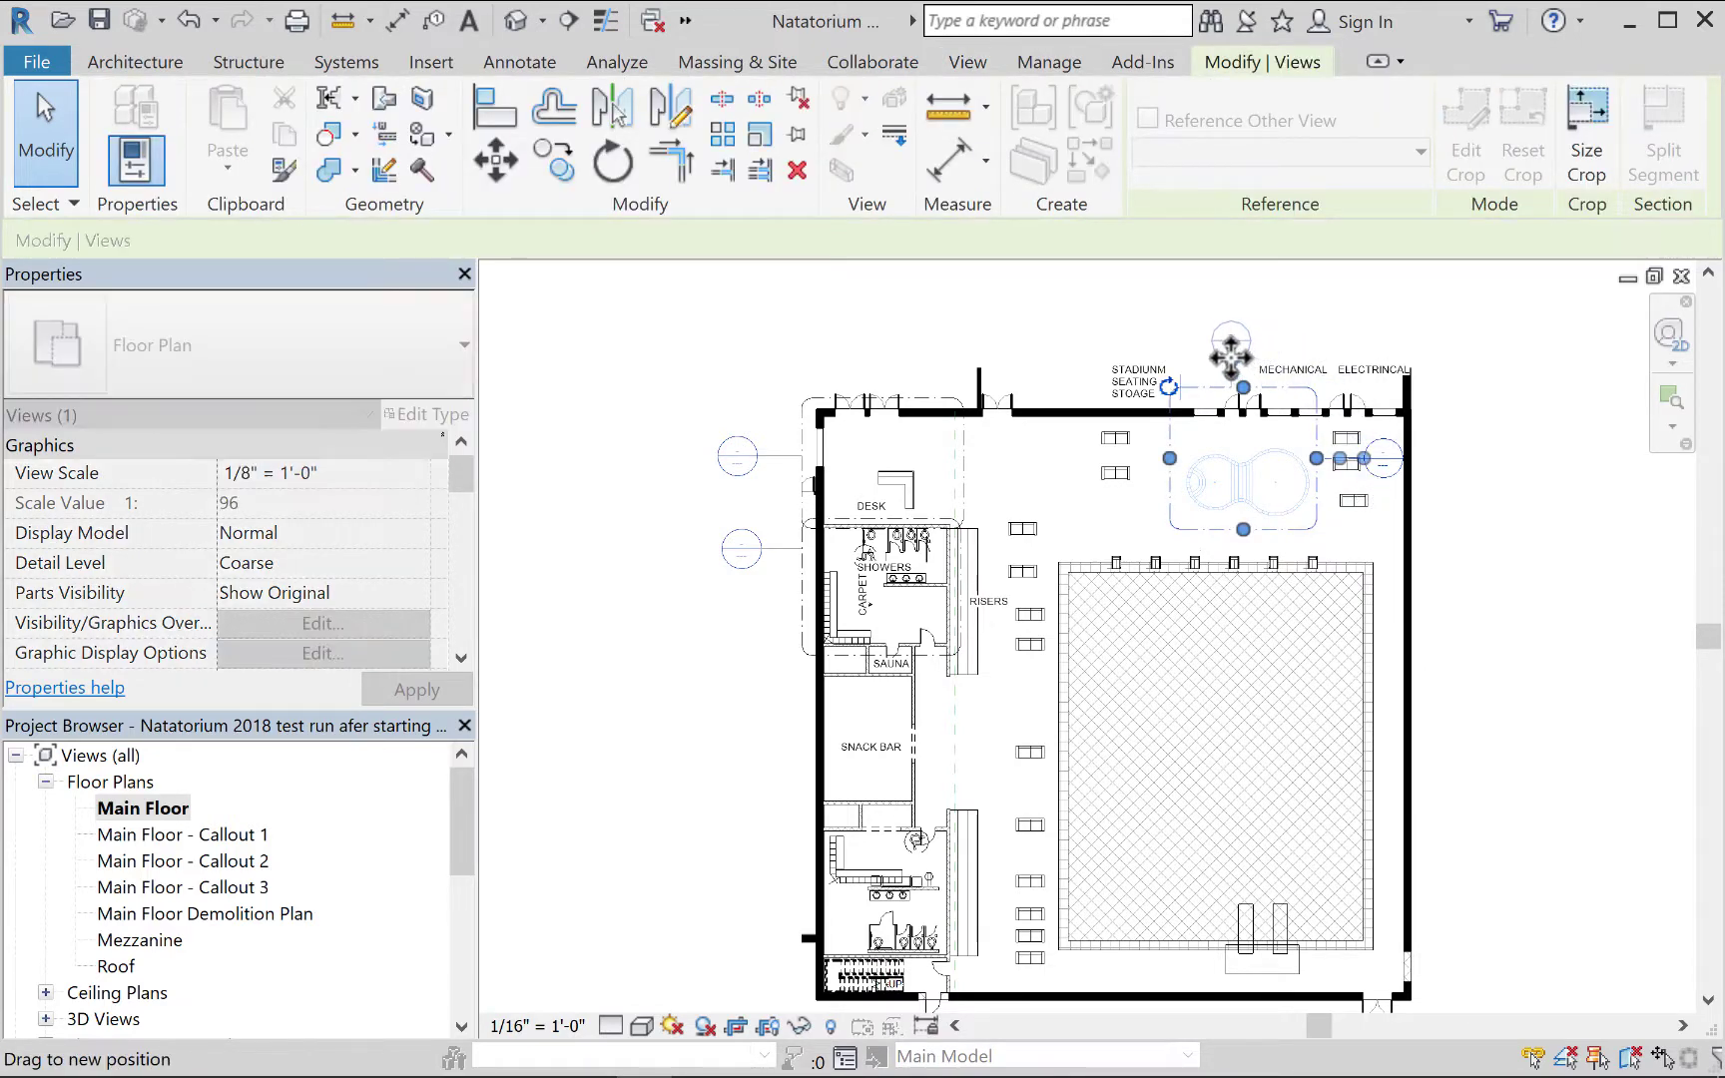
pyautogui.moveTo(1226, 355); pyautogui.dragTo(1349, 357)
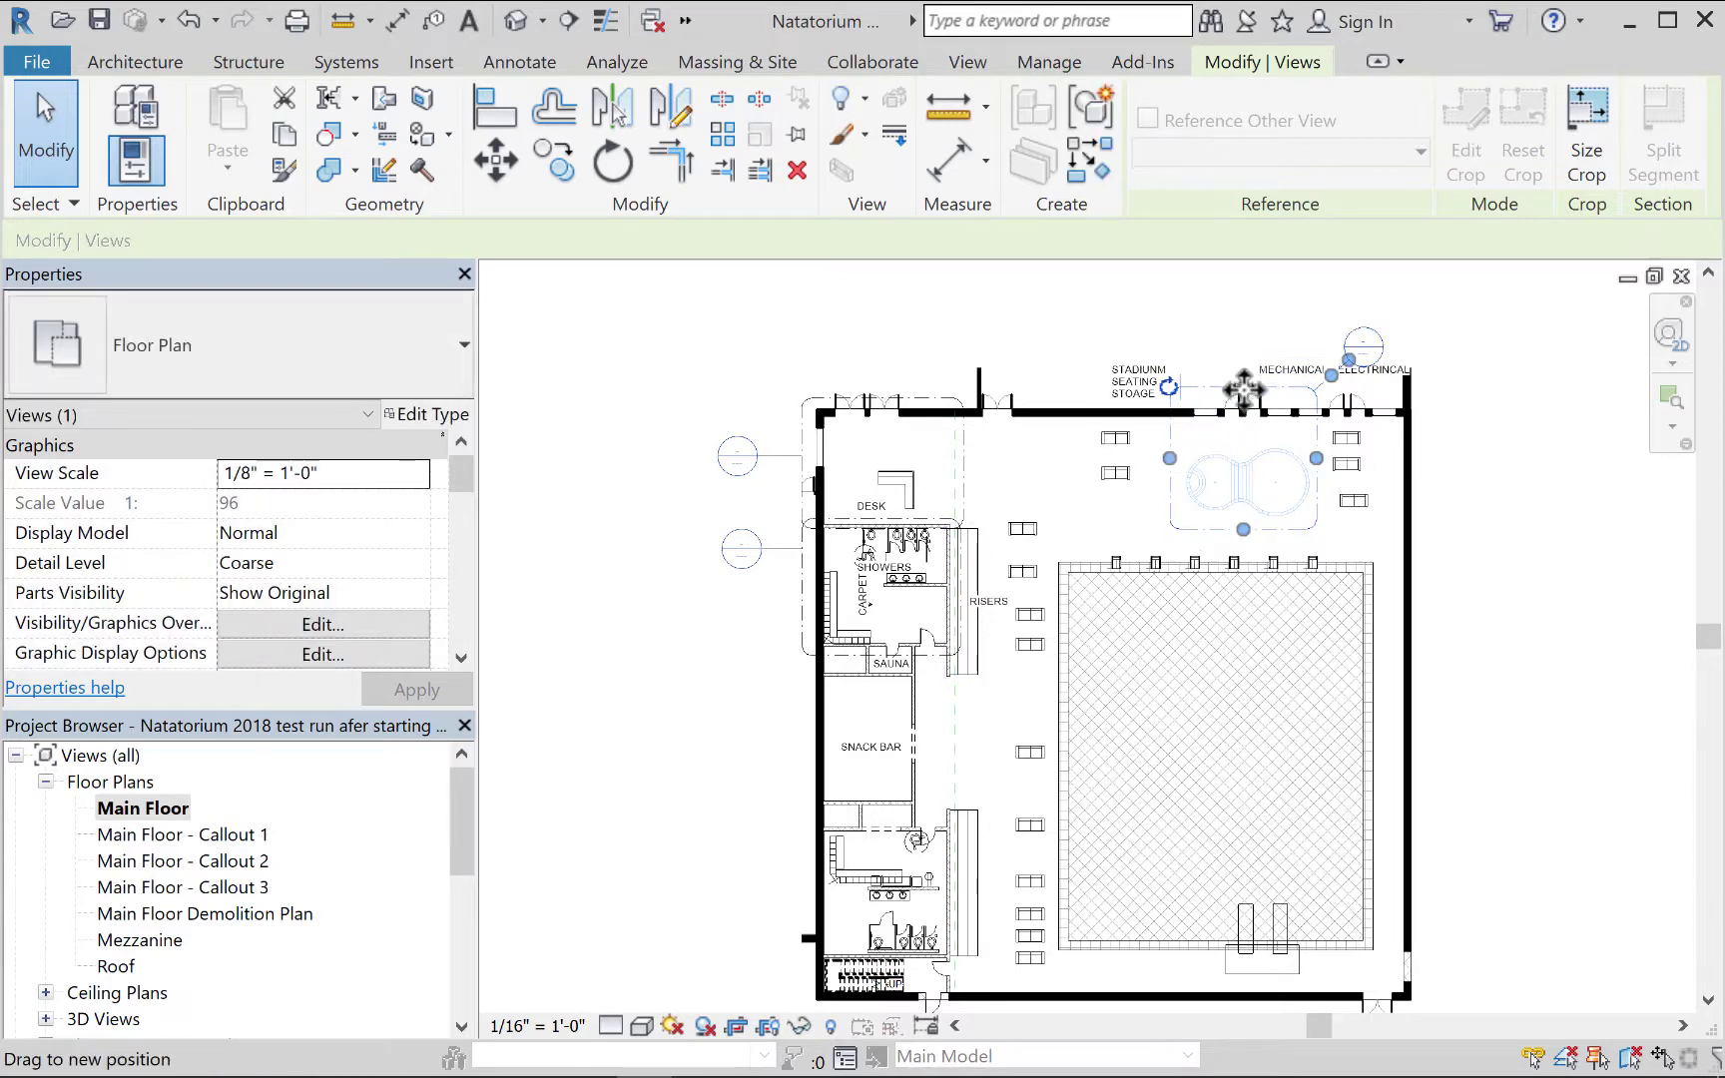
# Pull the round pools callout's upper boundary slightly down and enter and finish the desk callout's boundary sketch.
pyautogui.moveTo(1243, 390); pyautogui.dragTo(1245, 395)
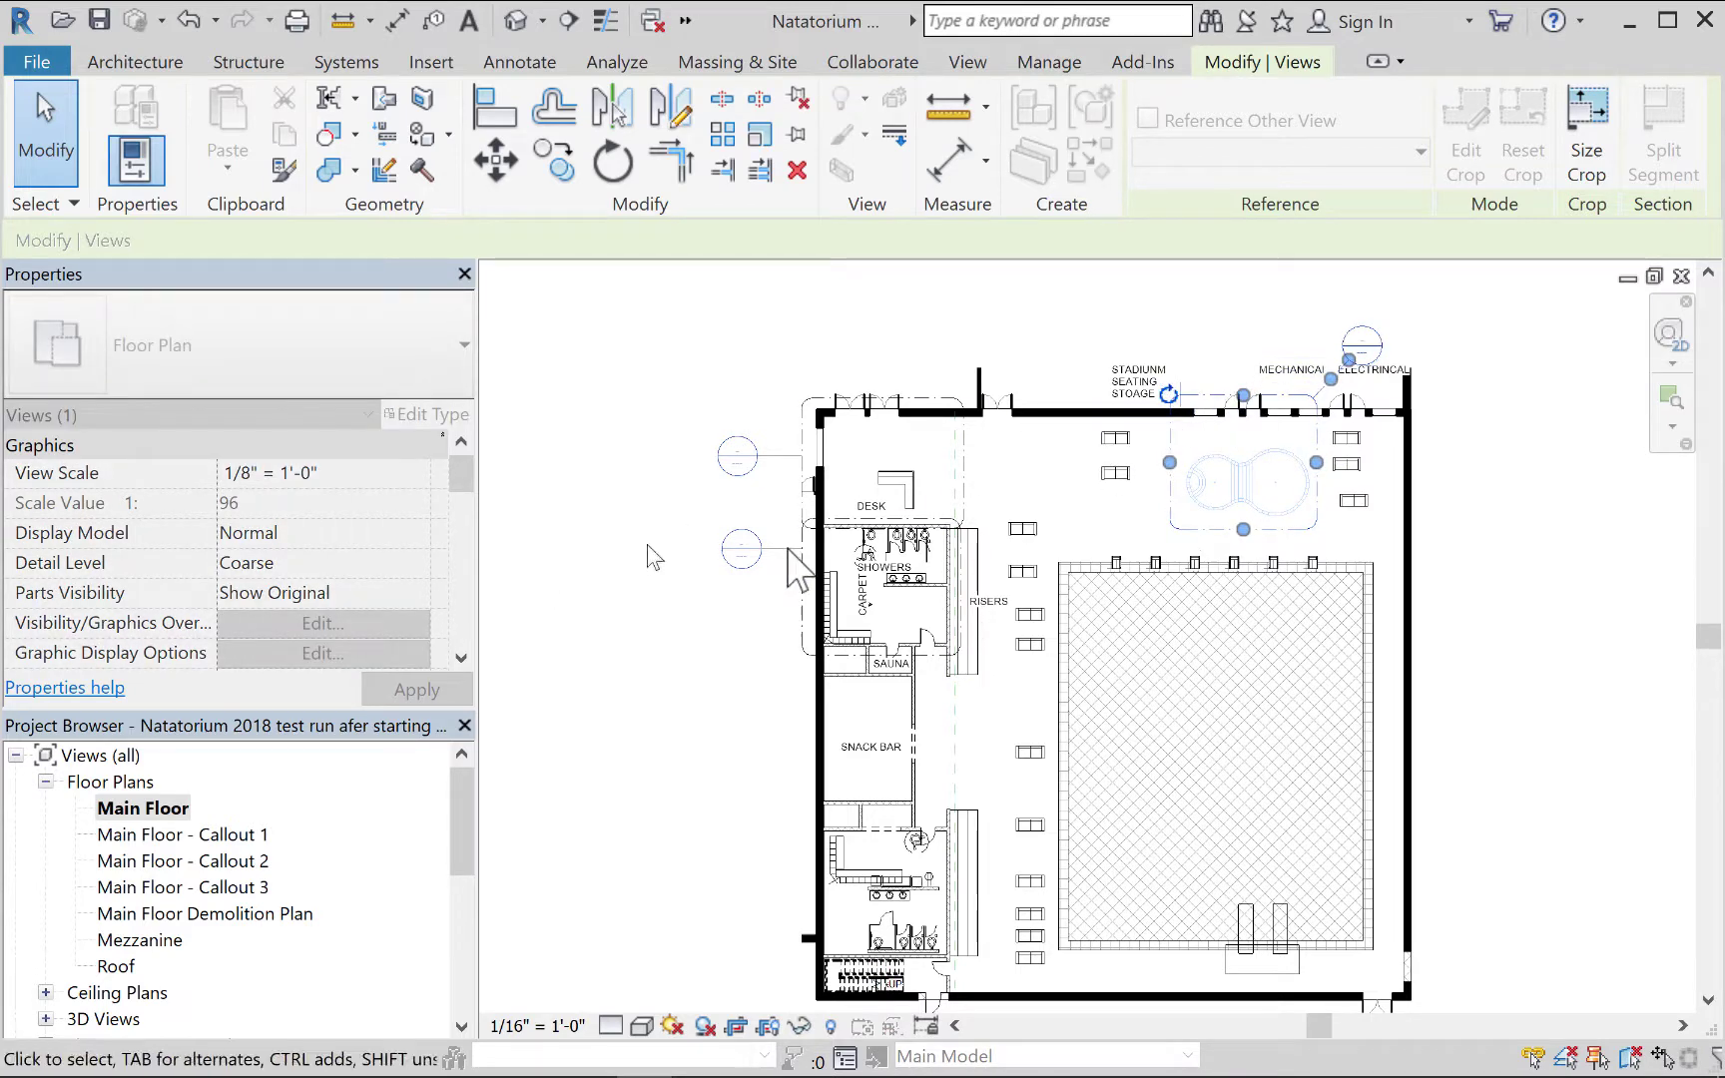
pyautogui.doubleClick(800, 439)
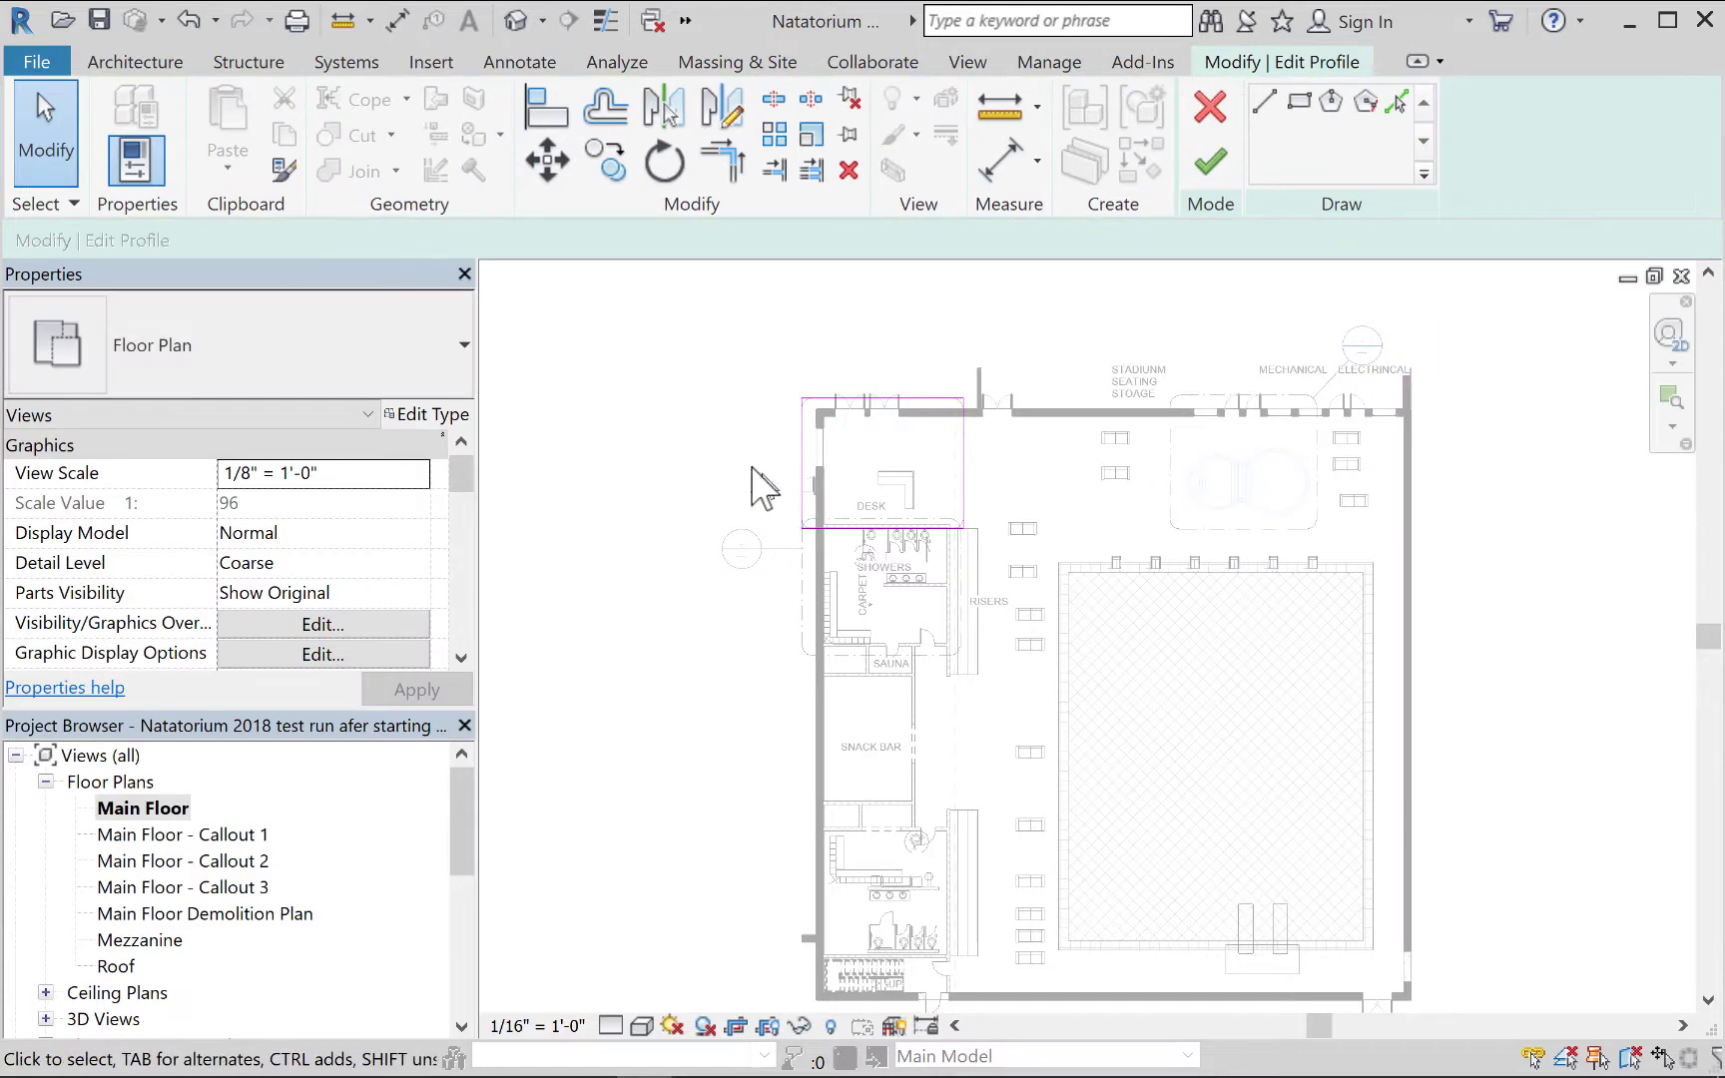
pyautogui.click(1208, 162)
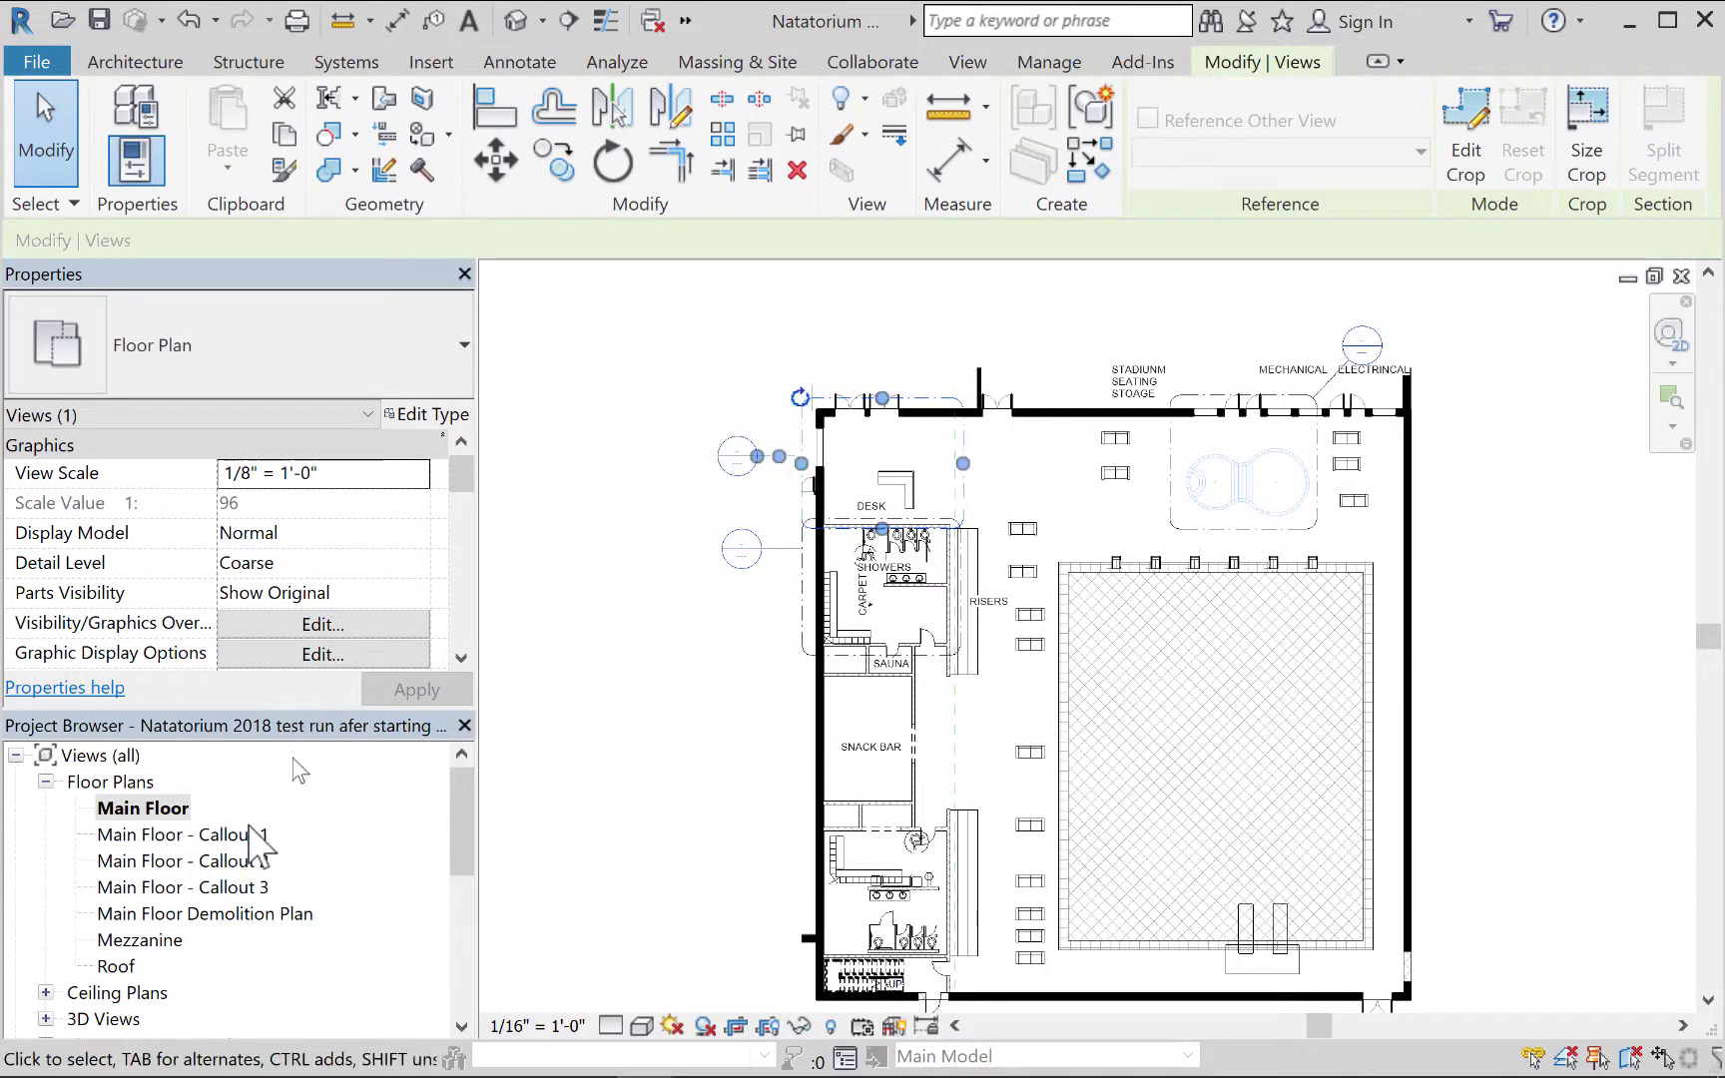
# Look at the enlarged Main Floor - Callout 1 plan and return to the Main Floor plan.
pyautogui.click(139, 835)
pyautogui.doubleClick(140, 835)
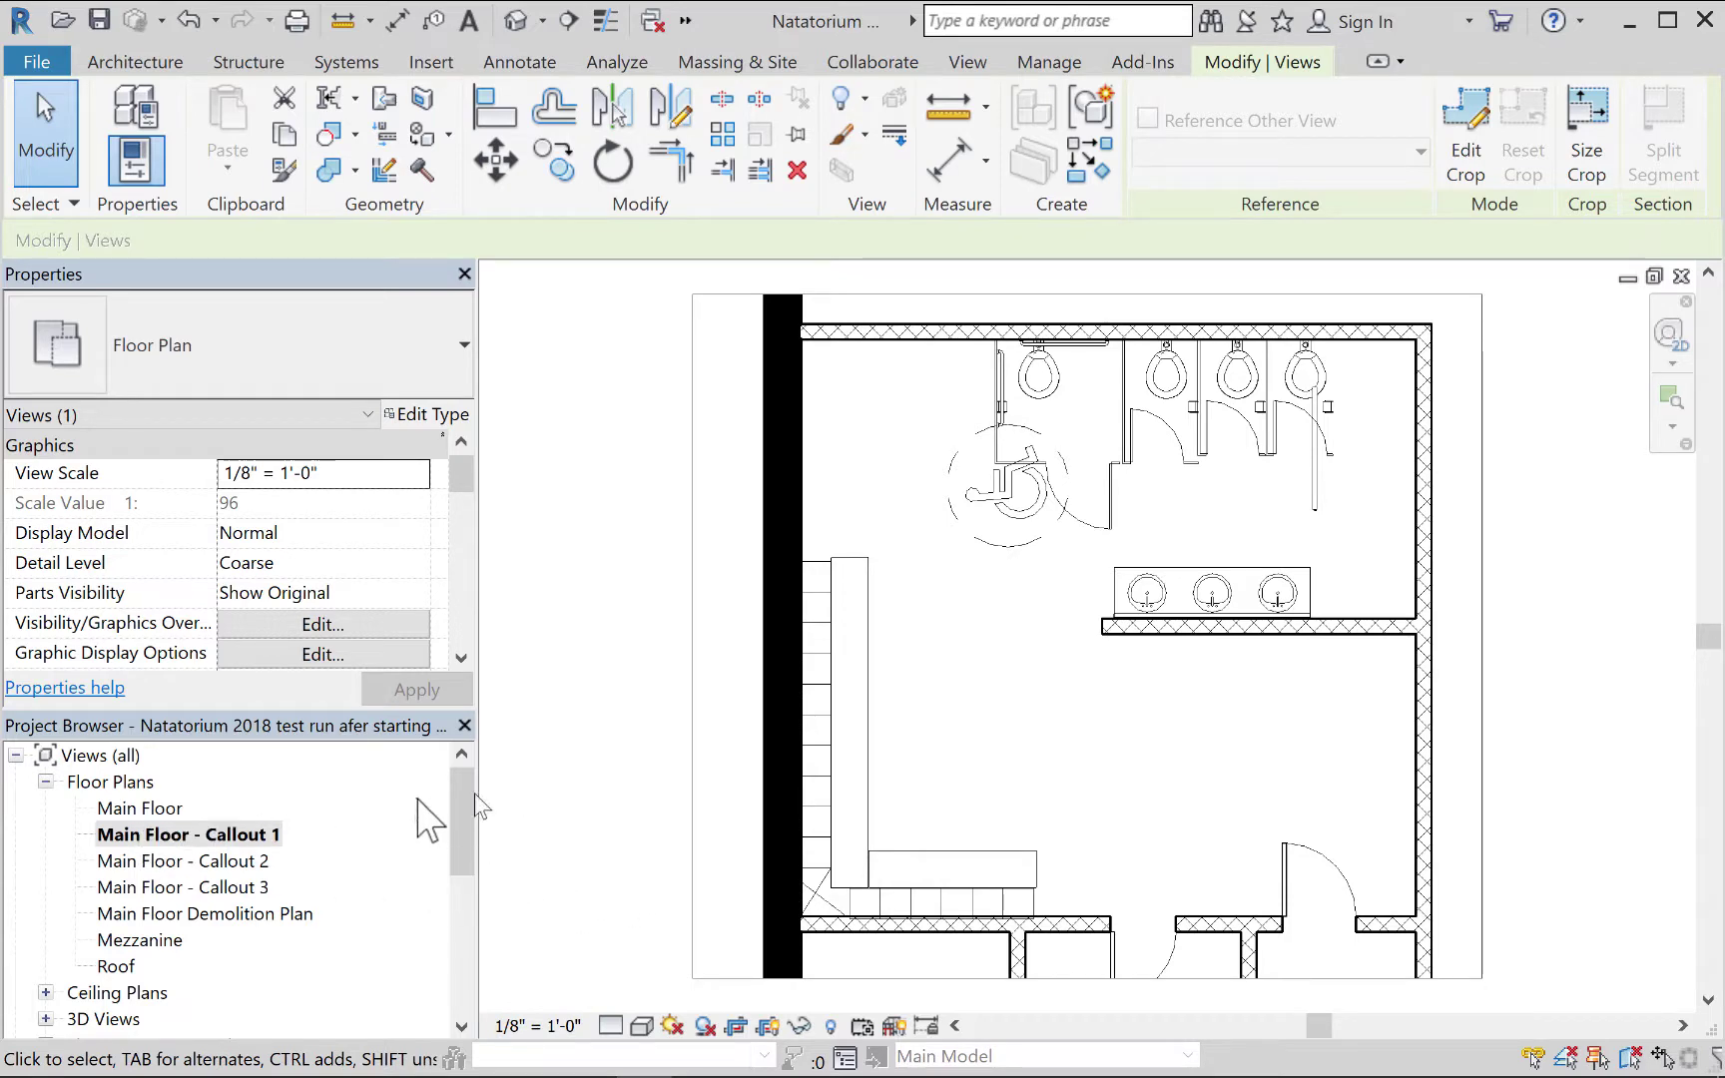
pyautogui.doubleClick(140, 809)
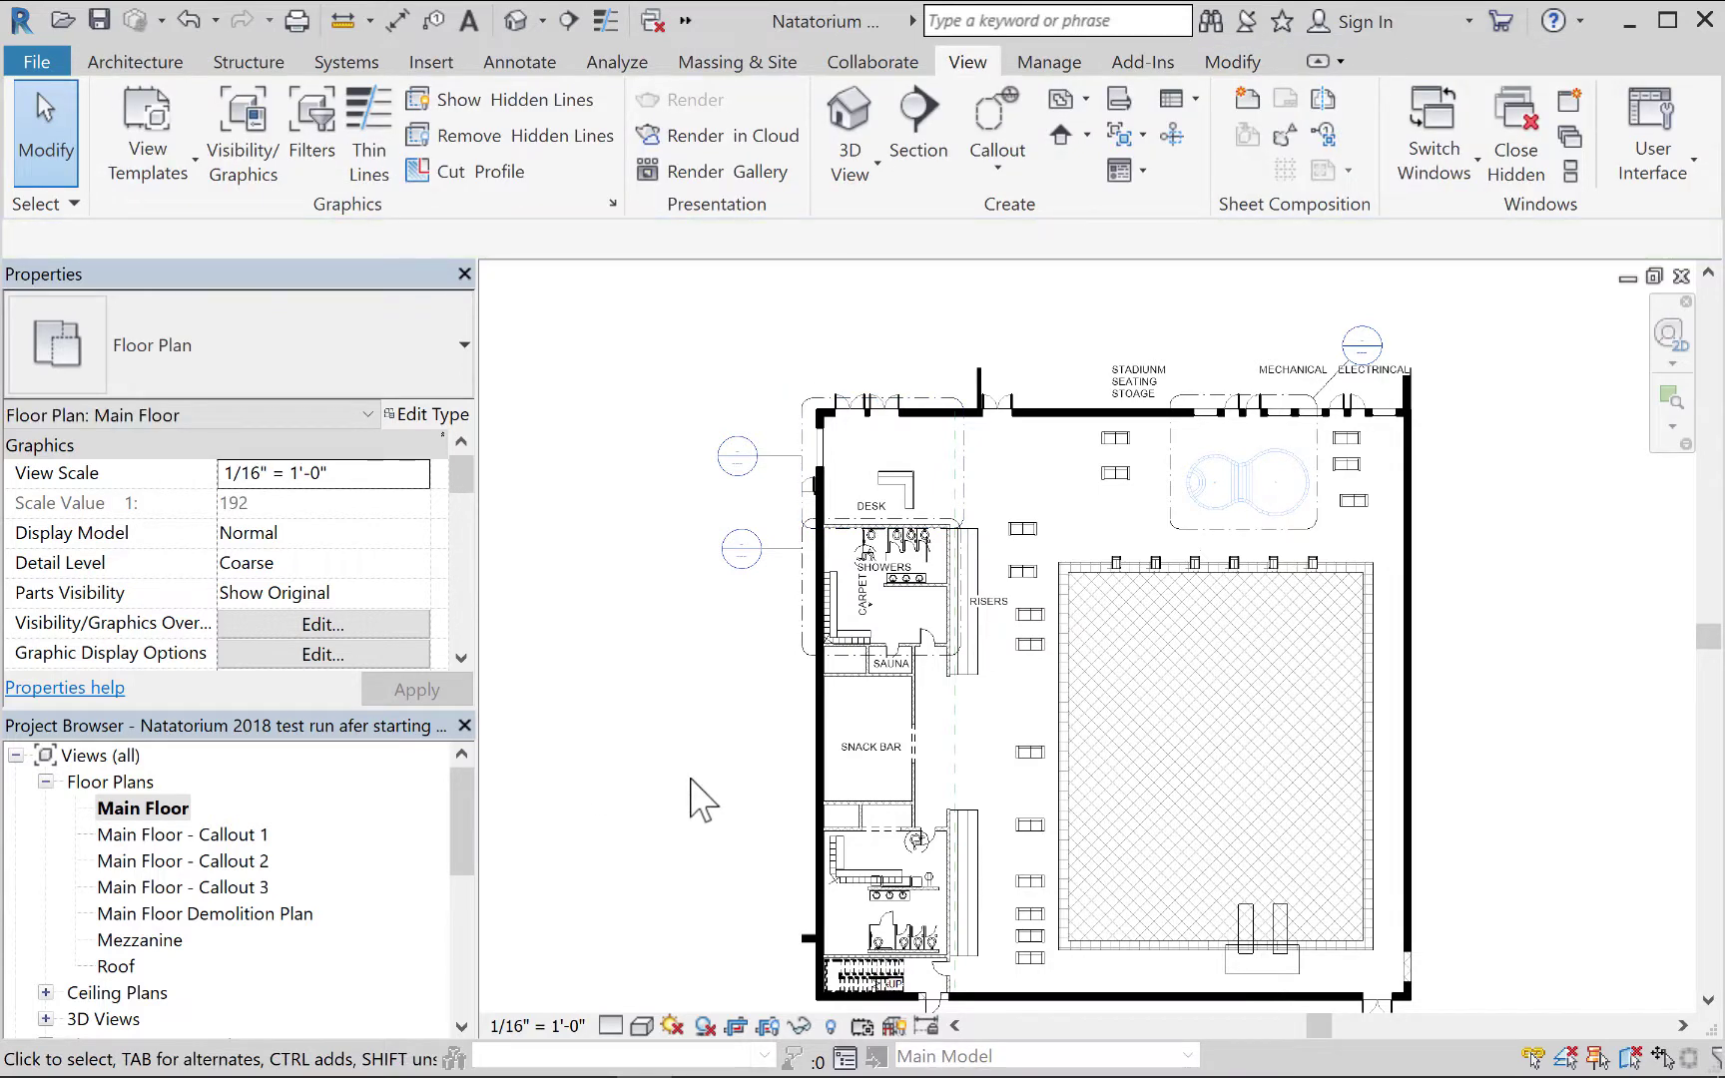
# Place an aligned dimension to wall faces between the plan's upper and lower exterior walls, beyond the callout heads outside the building.
pyautogui.moveTo(770, 793); pyautogui.dragTo(781, 764, button='middle')
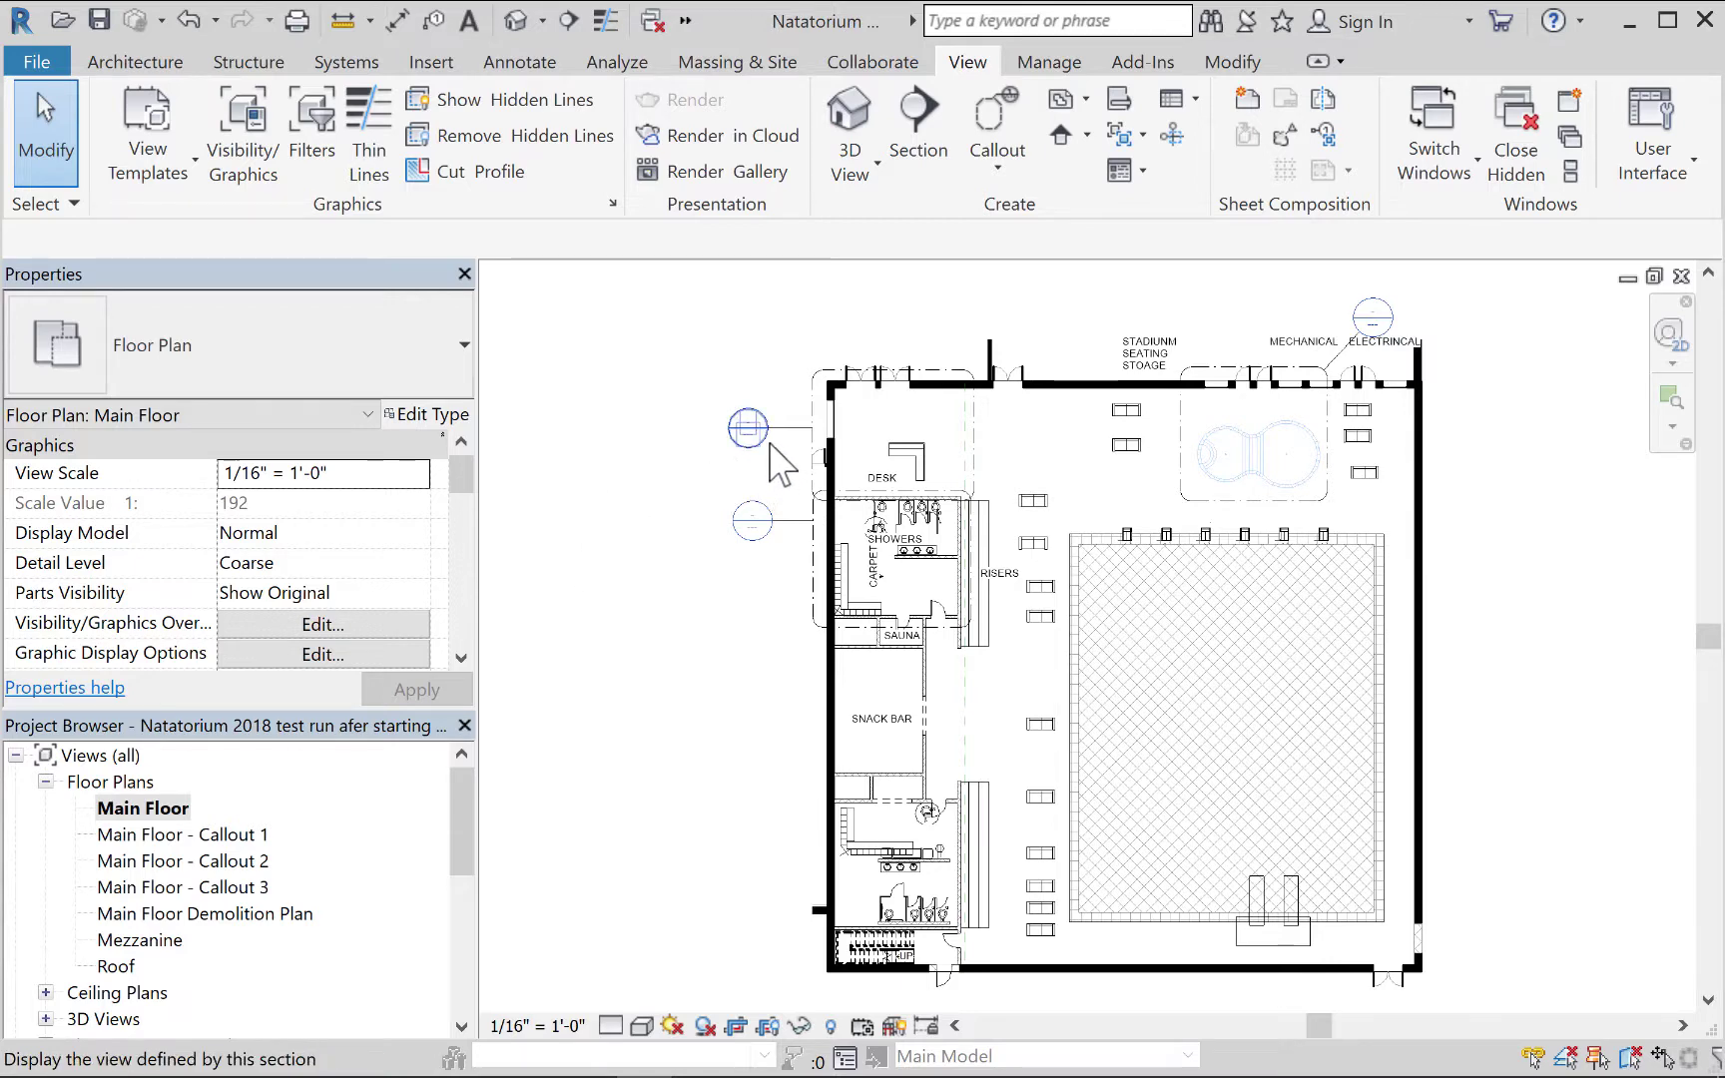
pyautogui.click(538, 70)
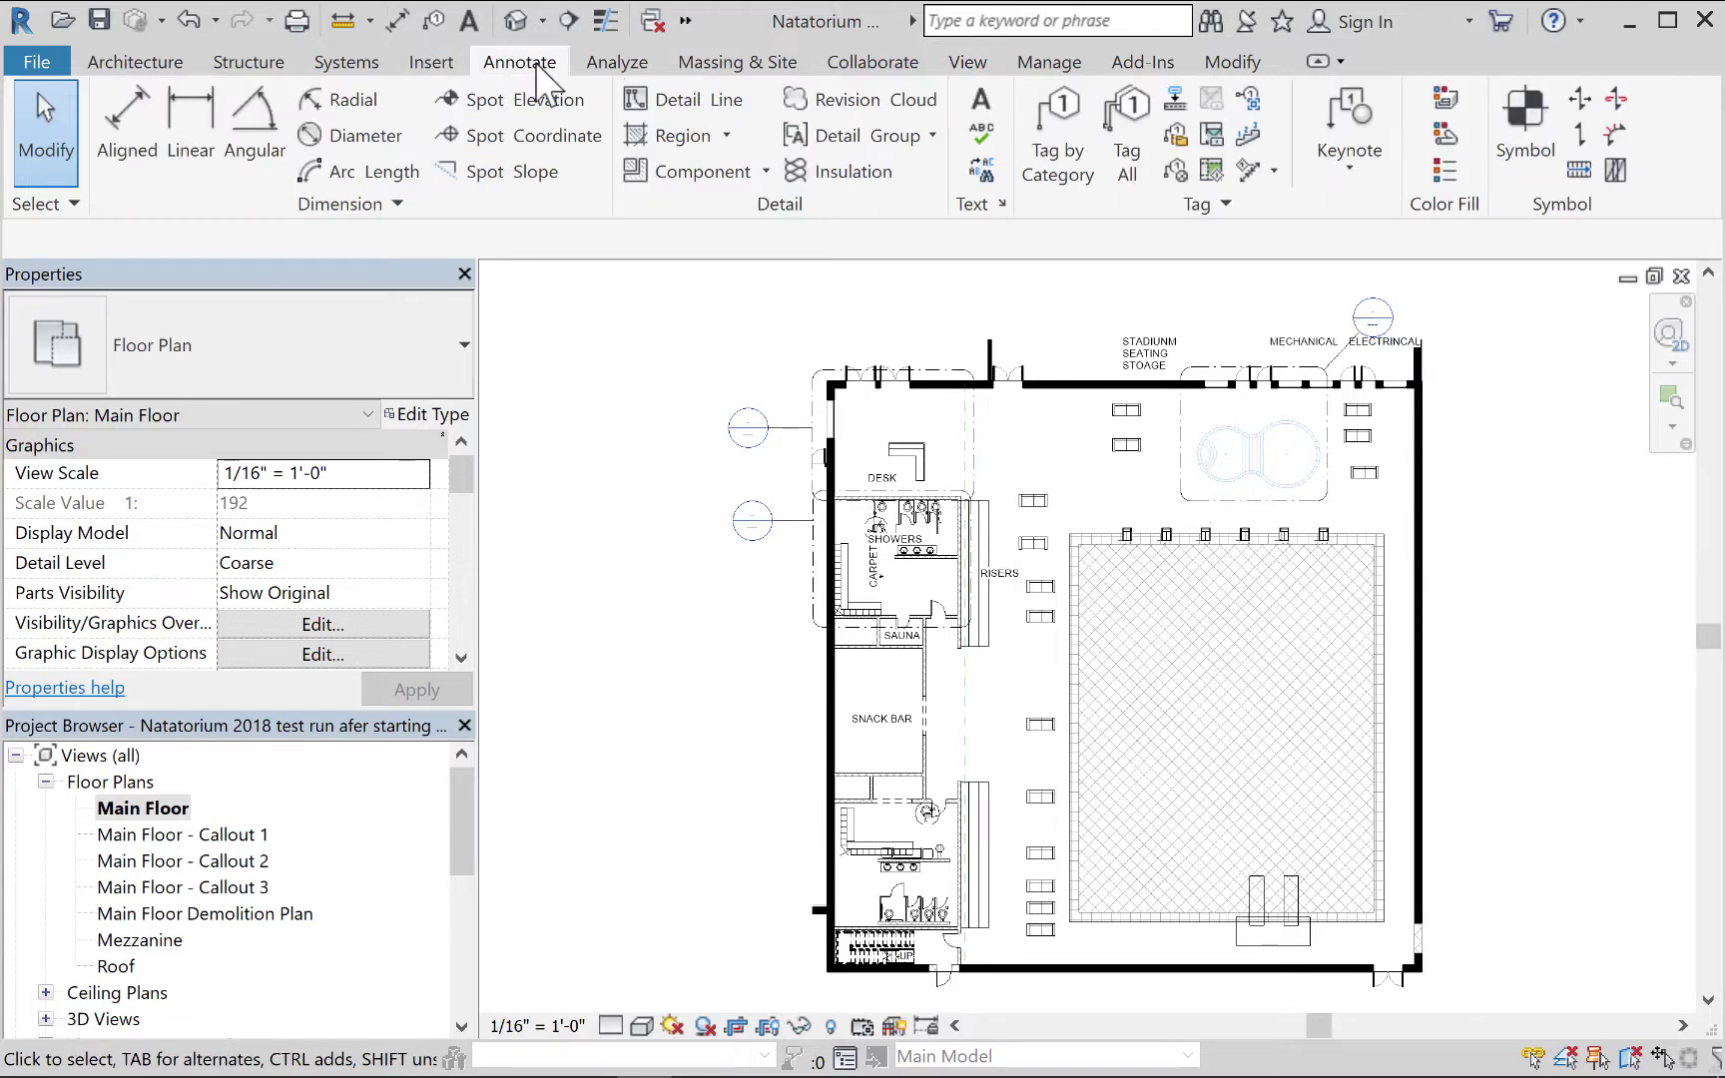
pyautogui.click(132, 123)
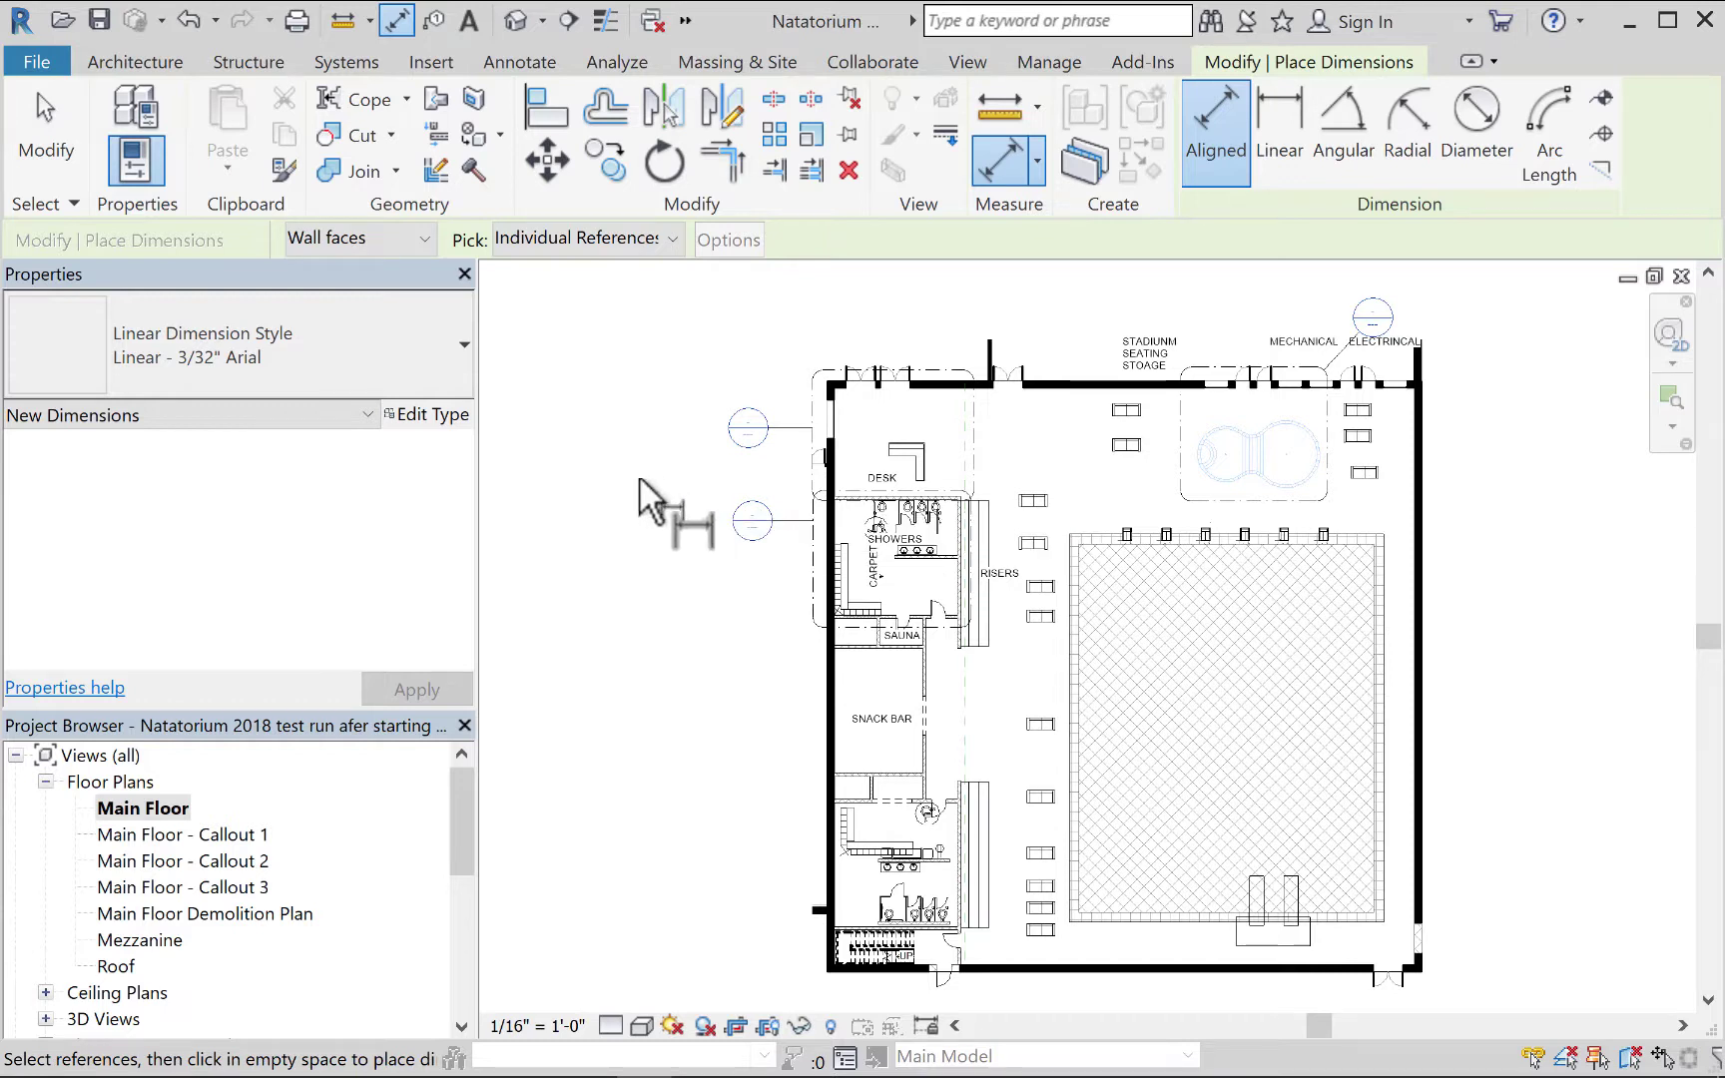
pyautogui.click(424, 239)
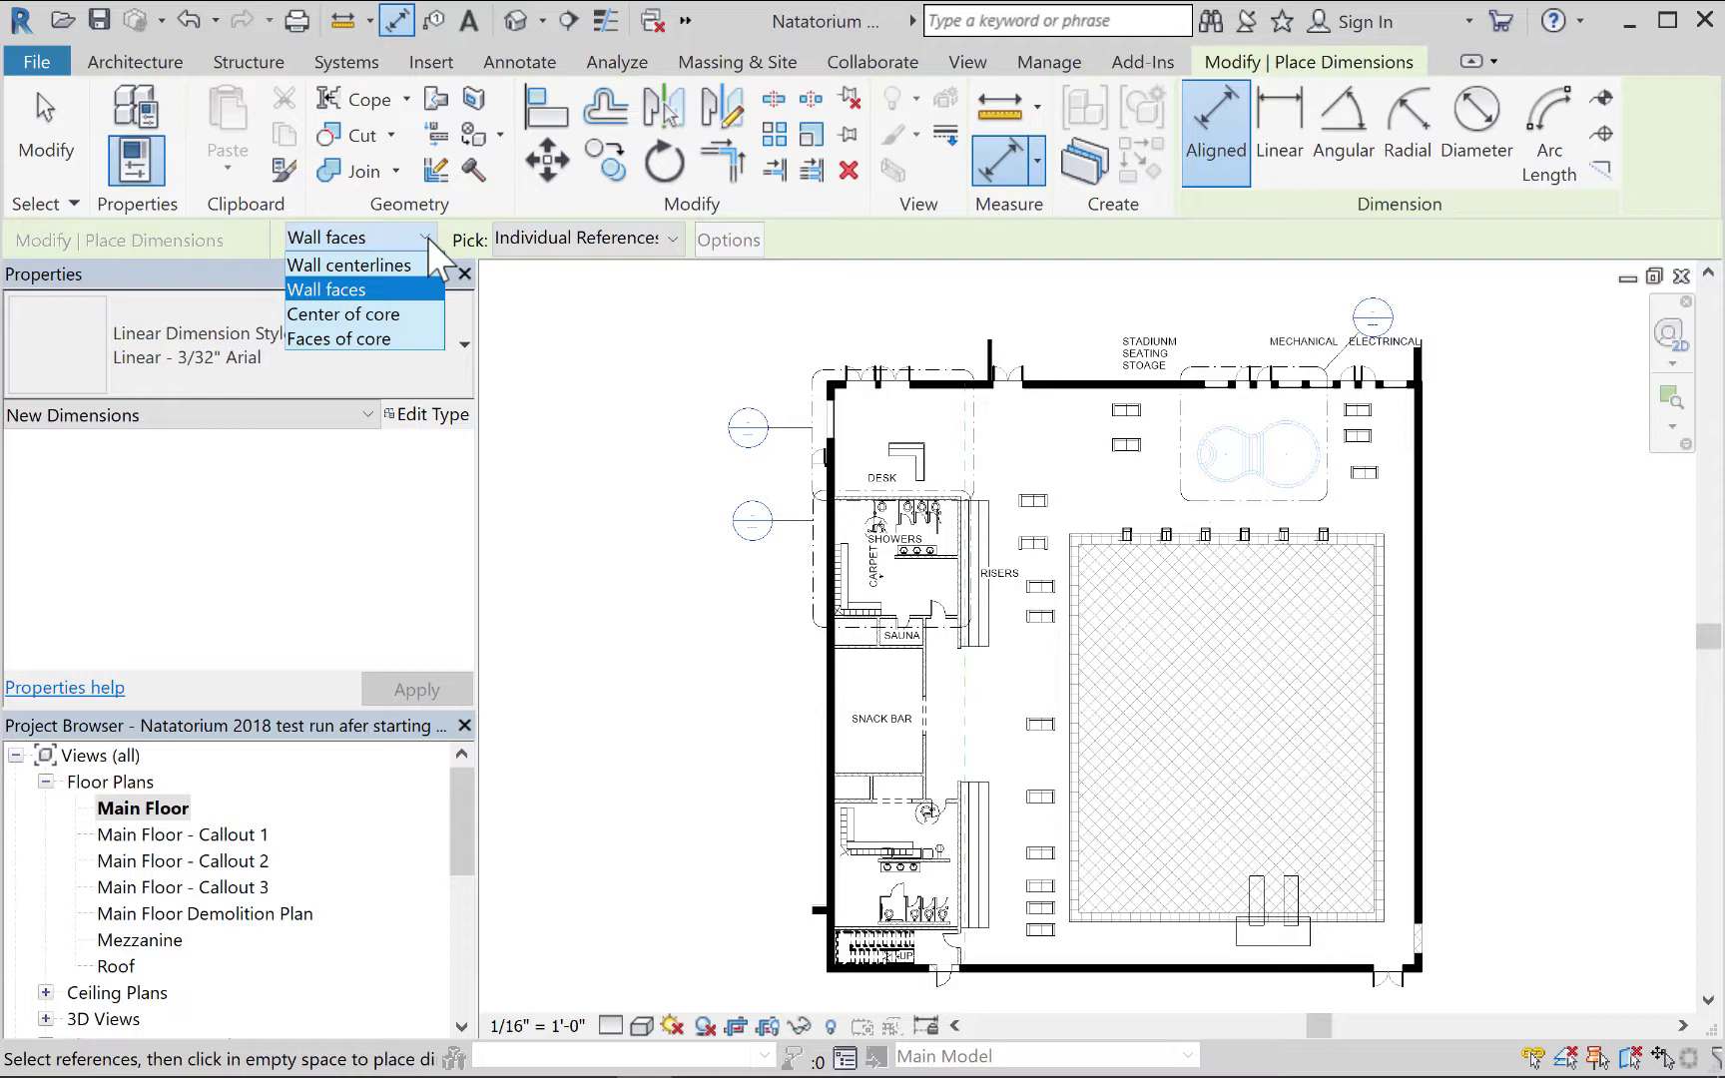
pyautogui.click(427, 238)
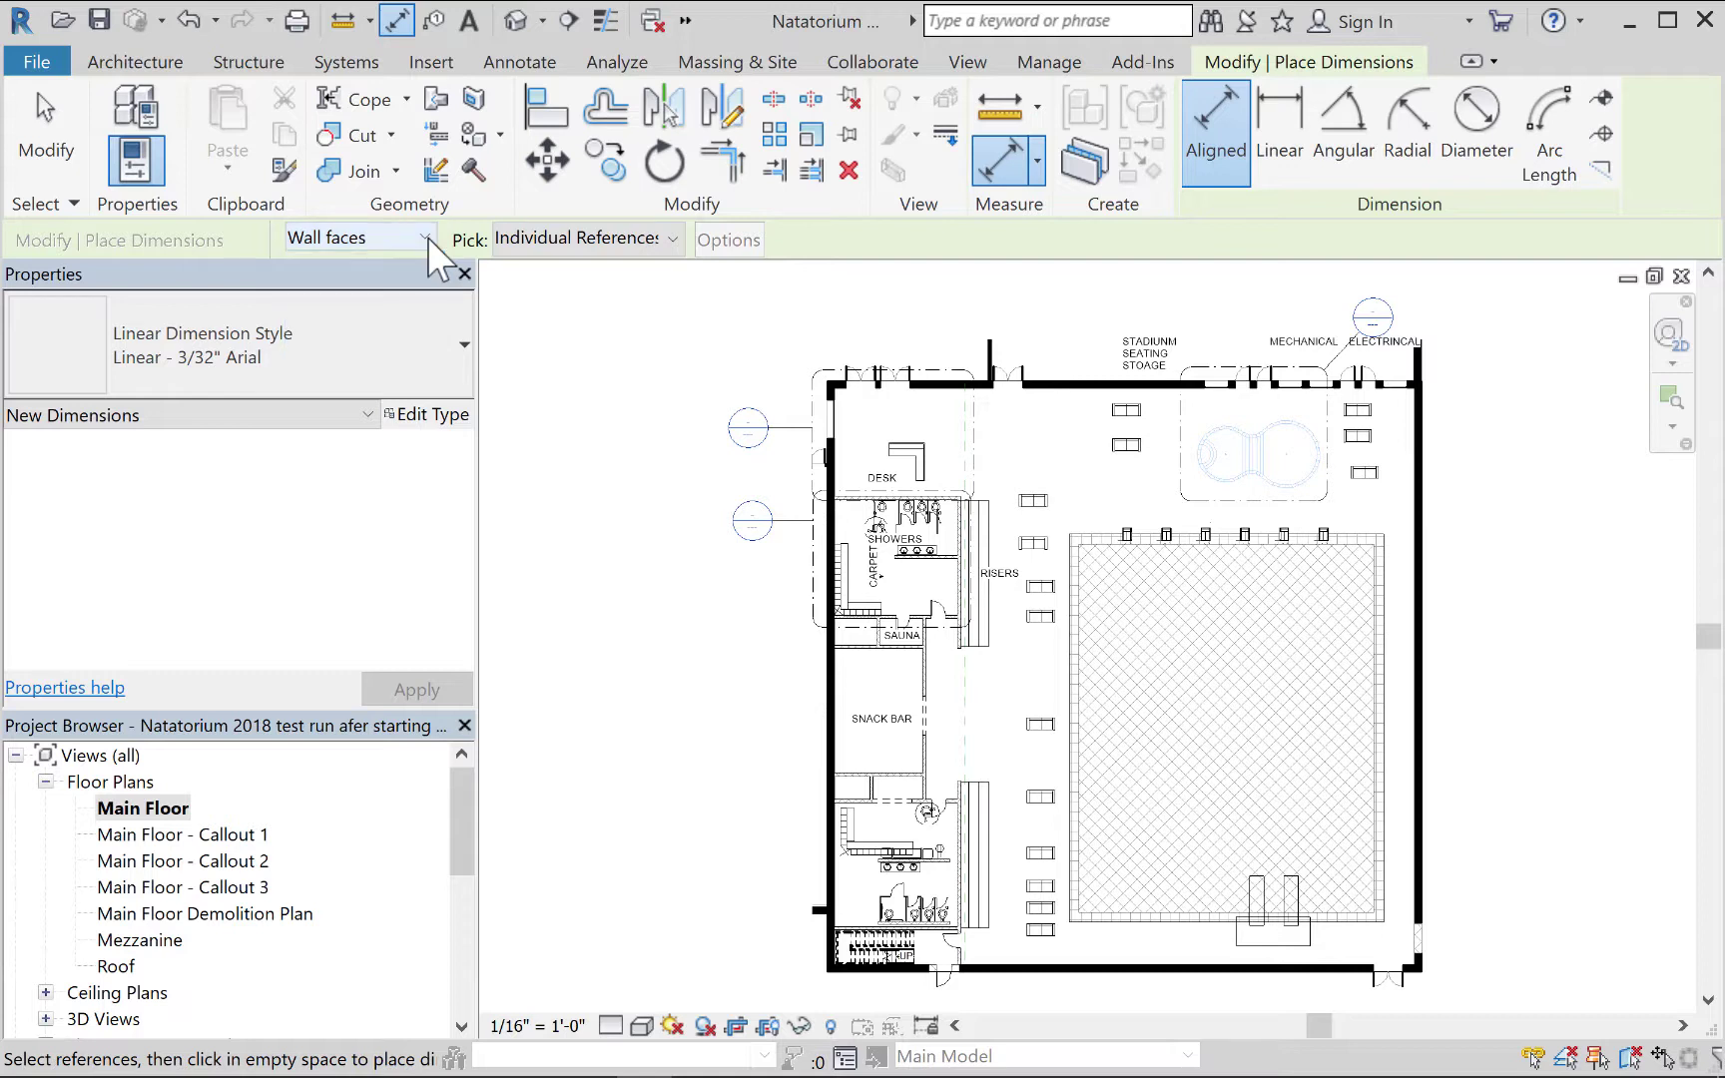
pyautogui.click(926, 387)
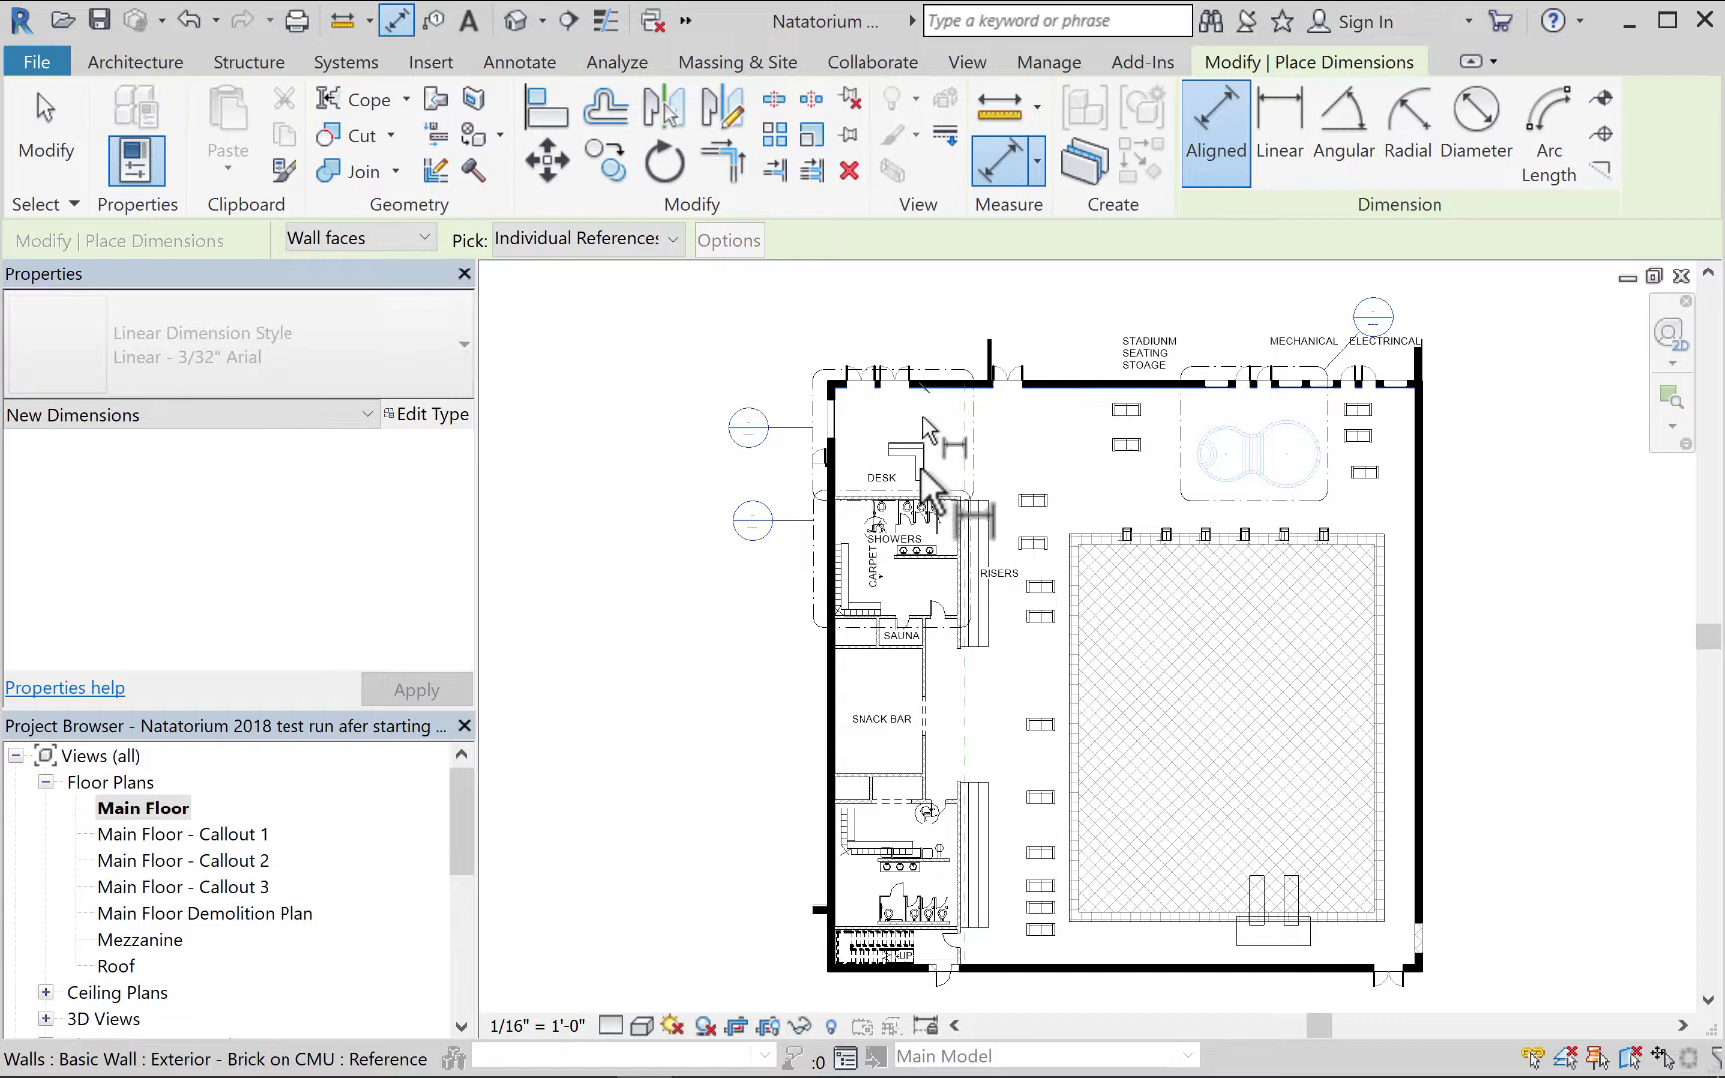
pyautogui.click(989, 965)
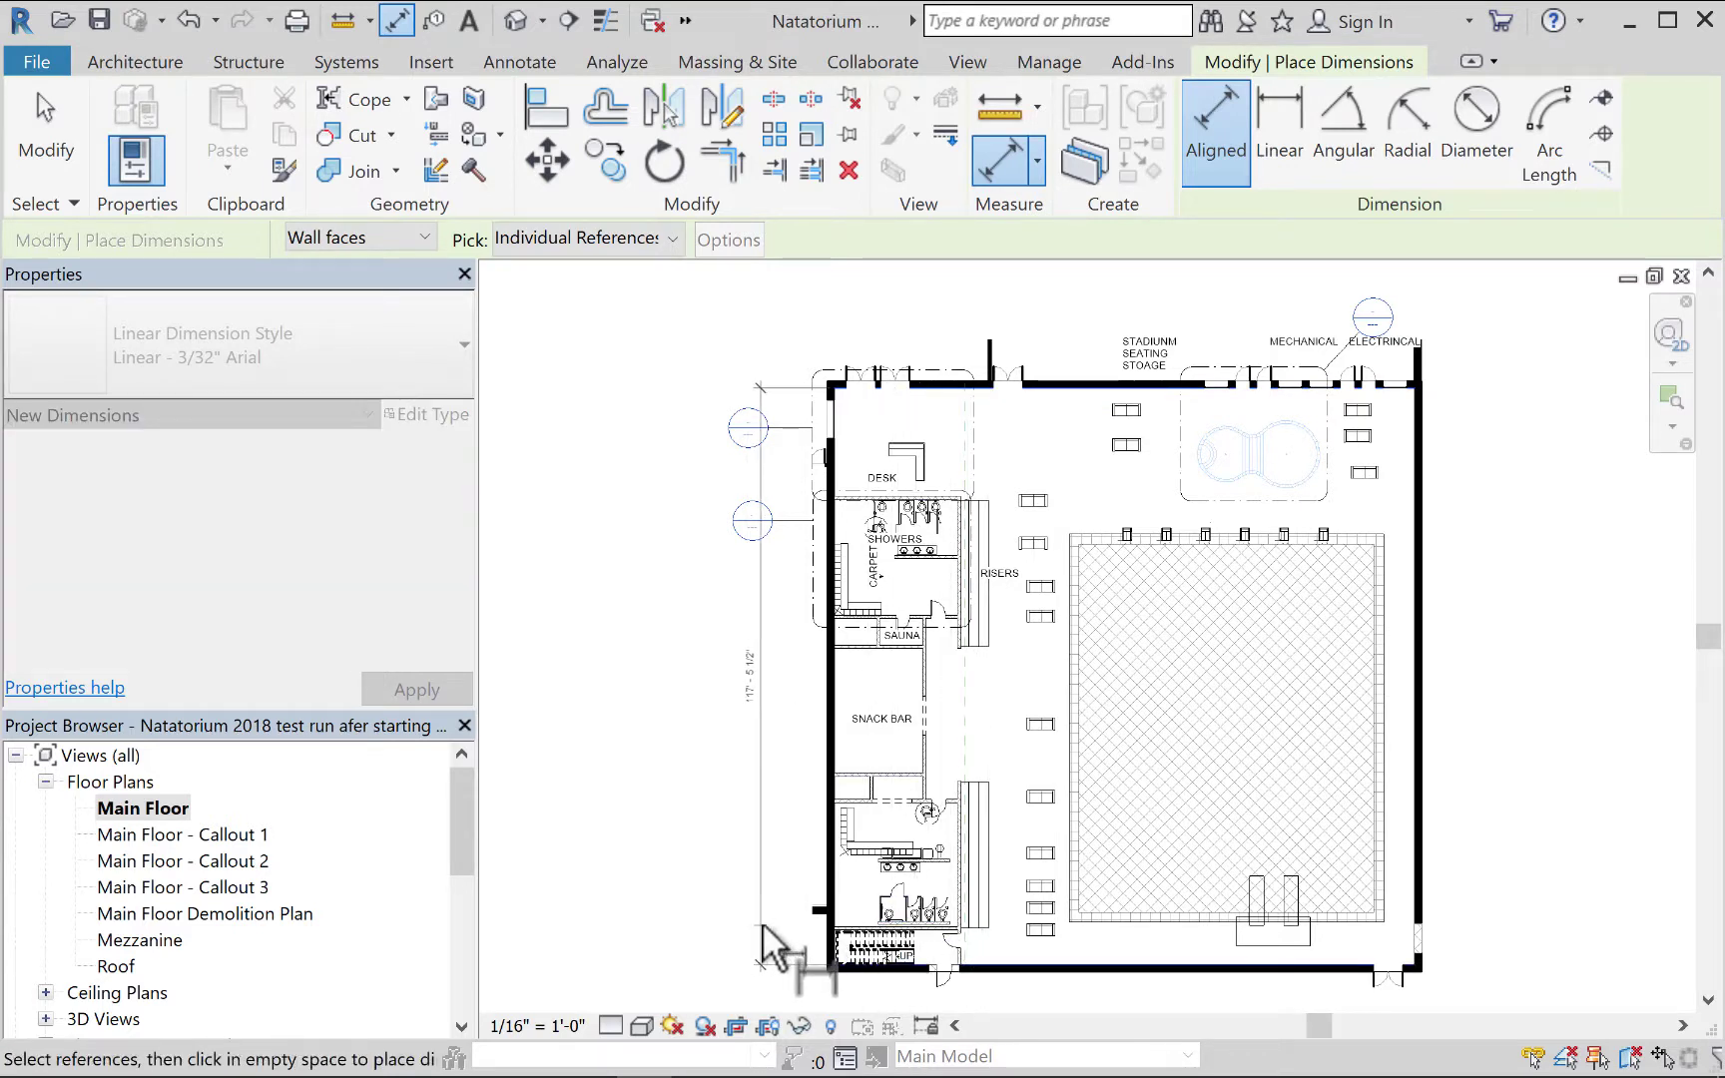
pyautogui.click(703, 923)
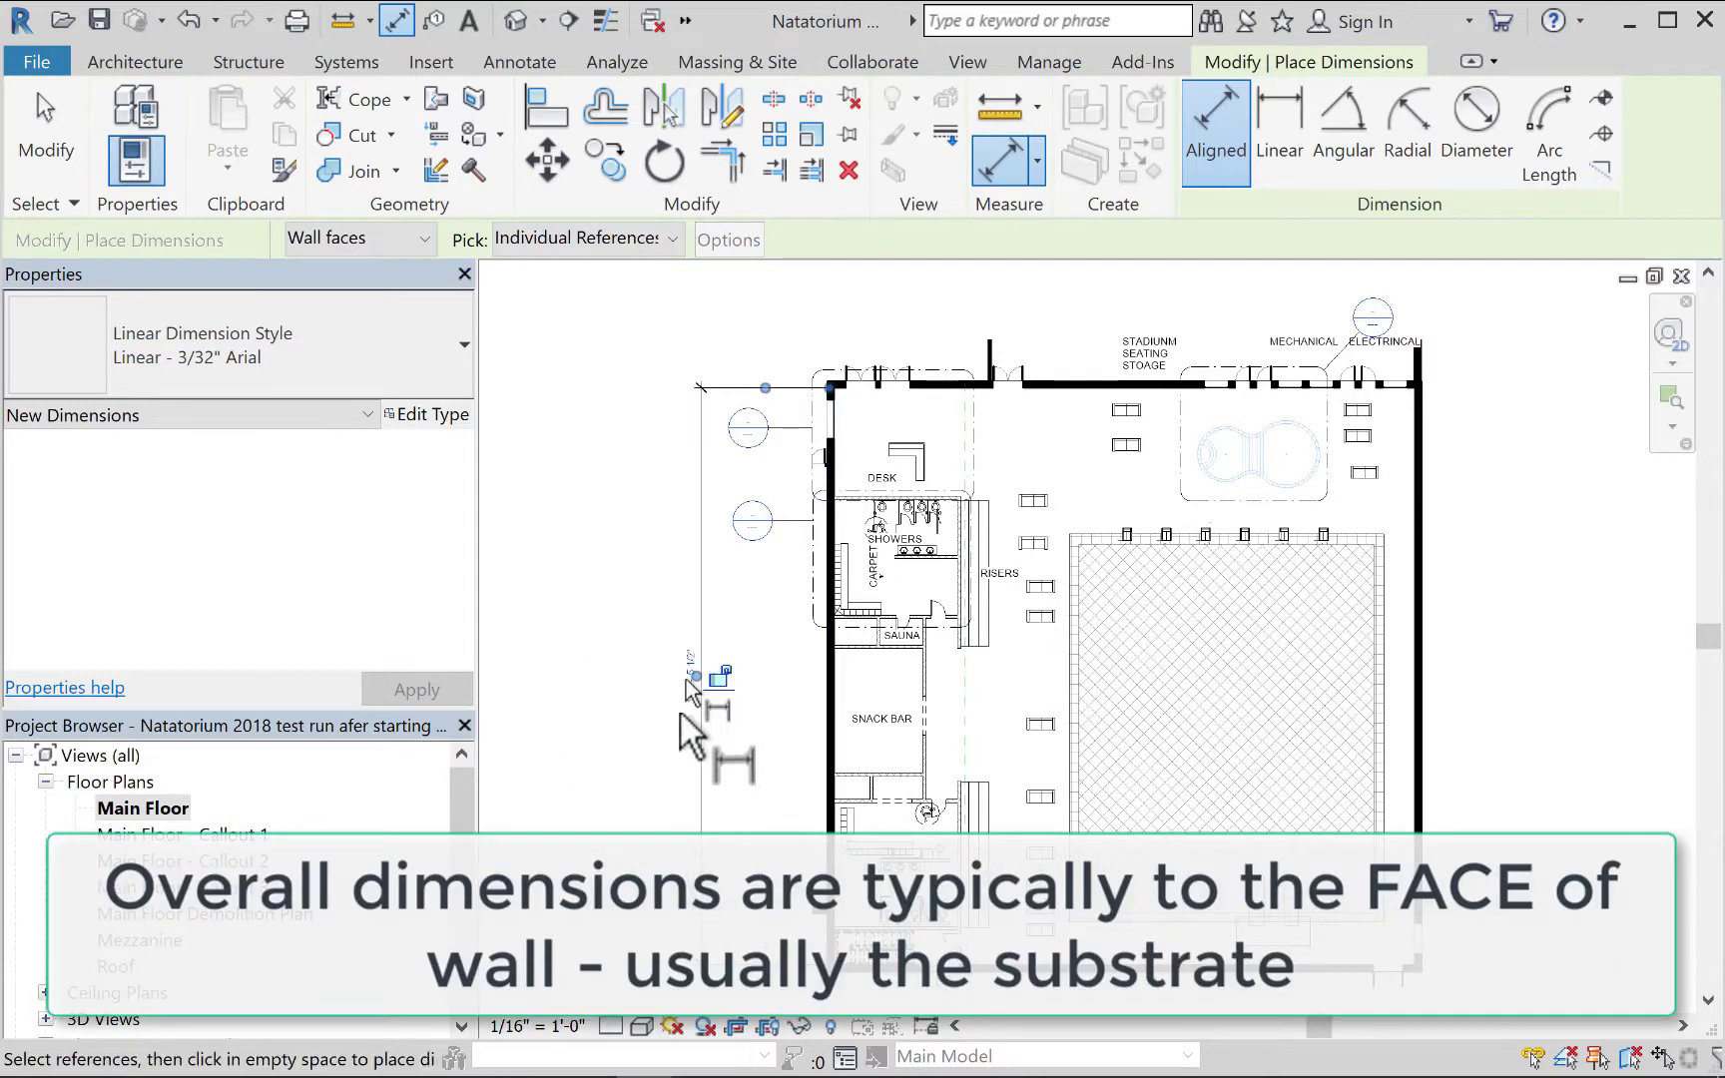
pyautogui.click(46, 130)
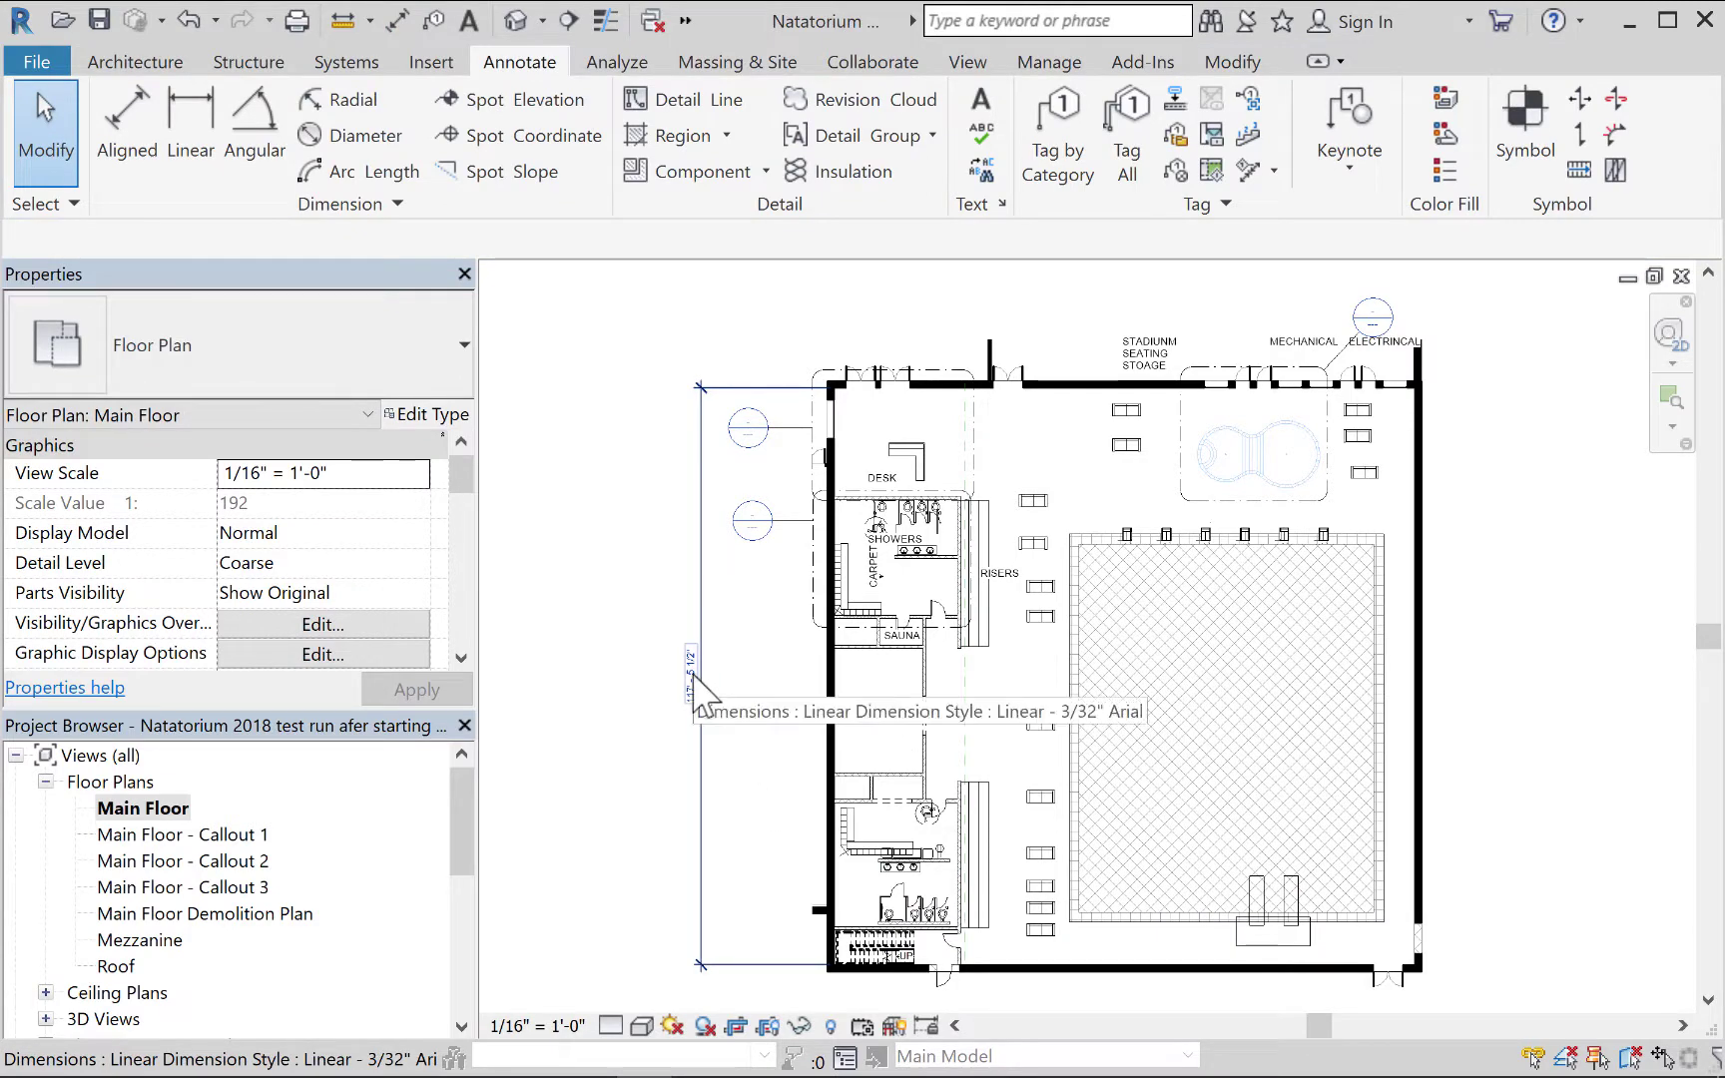
# Add the suffix VIF to the text of the overall dimension beside the building.
pyautogui.click(696, 688)
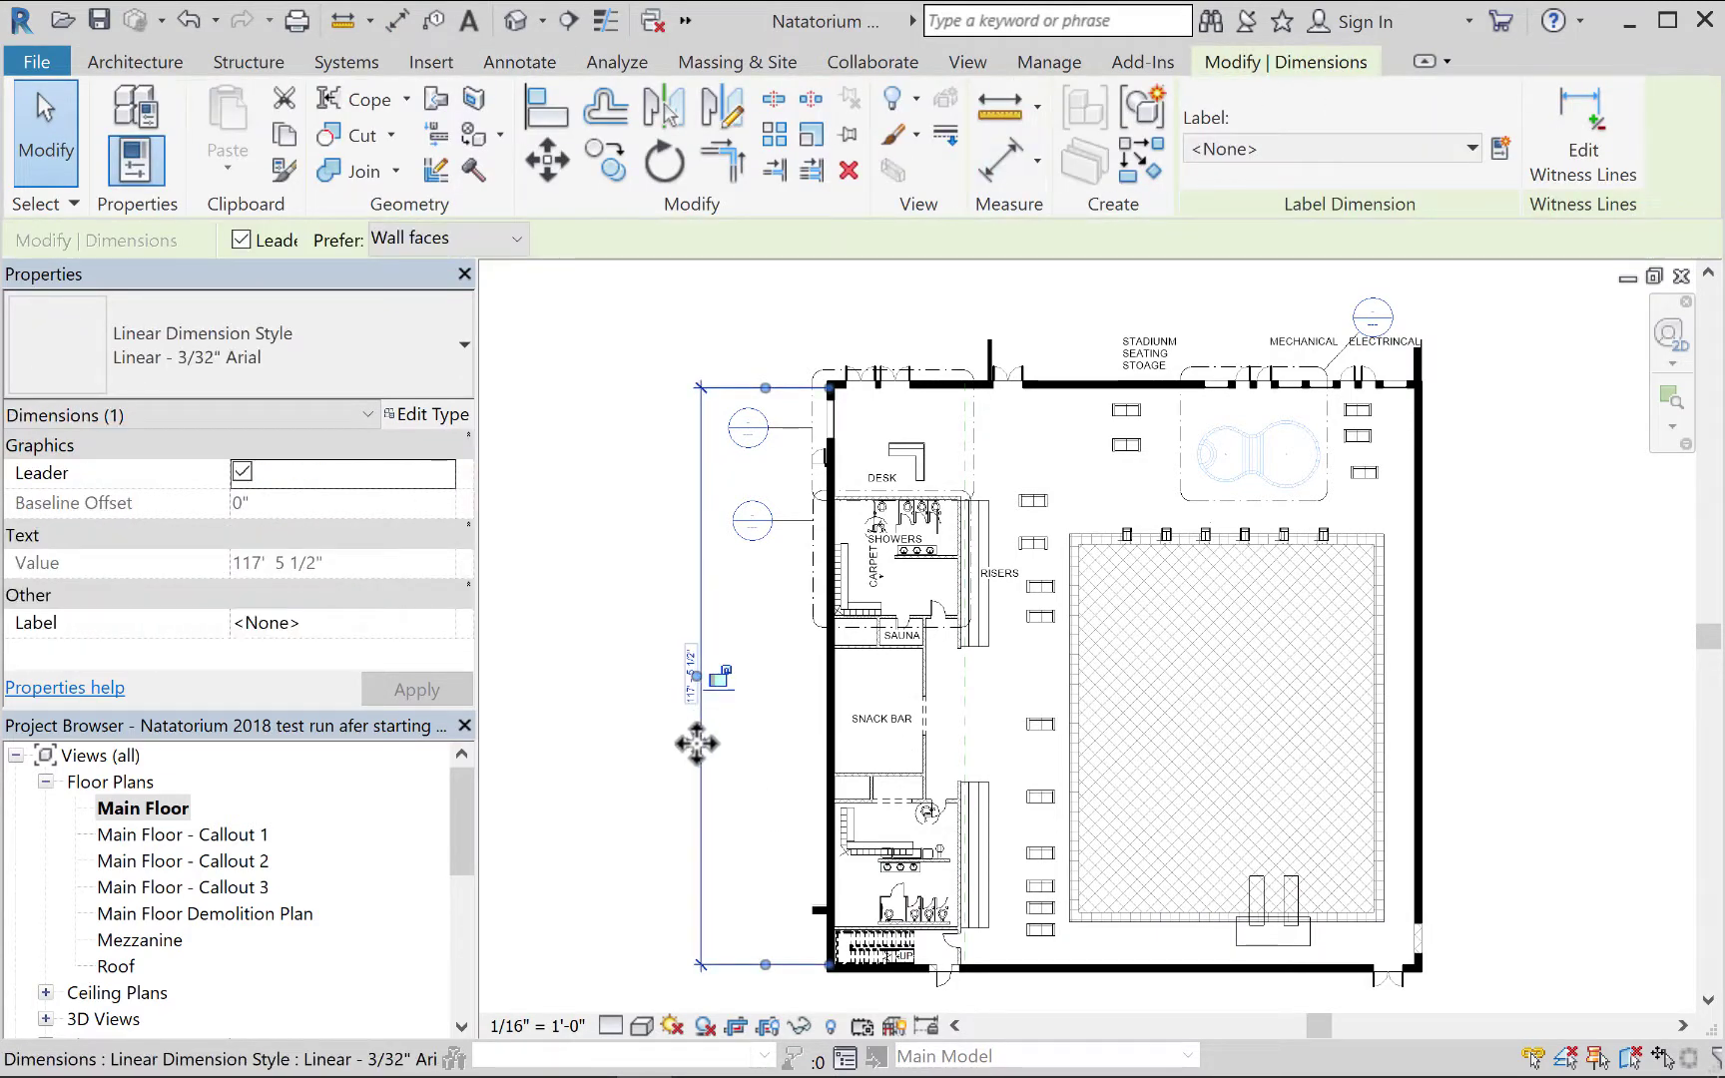
pyautogui.click(614, 663)
pyautogui.moveTo(694, 660); pyautogui.dragTo(696, 684)
pyautogui.click(661, 731)
pyautogui.scroll(4, 687, 696)
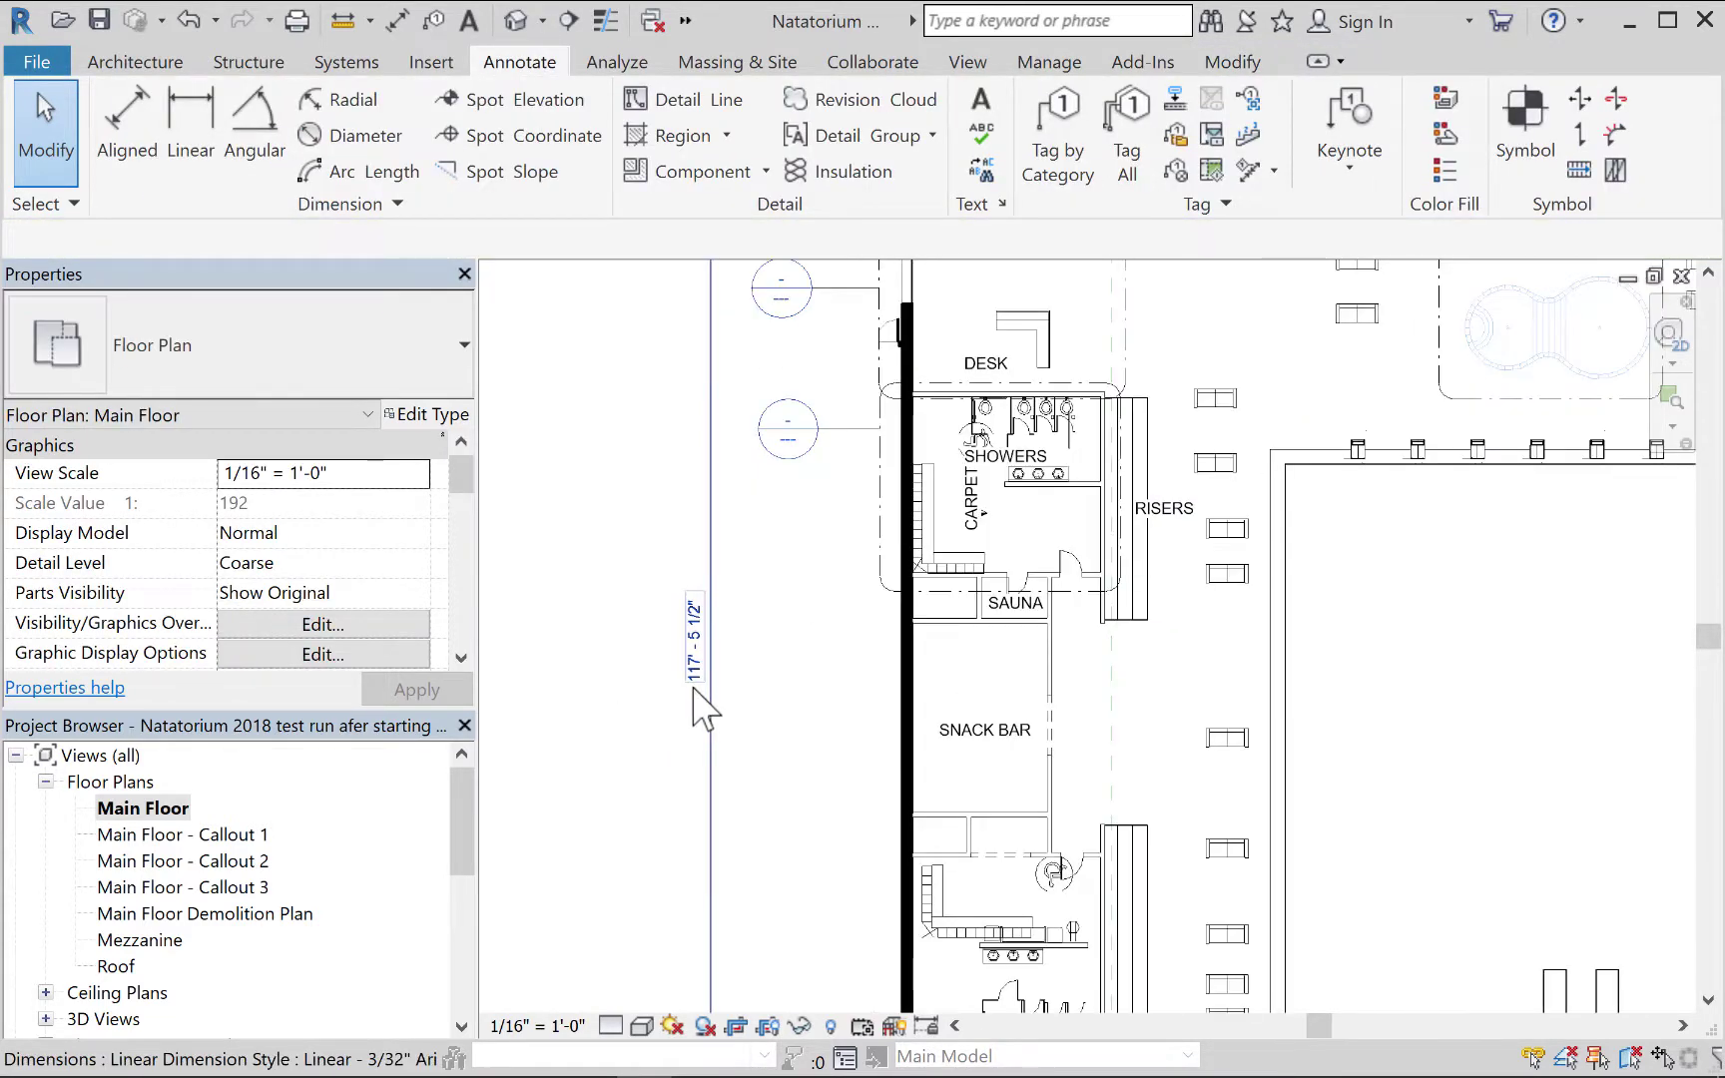
pyautogui.doubleClick(698, 685)
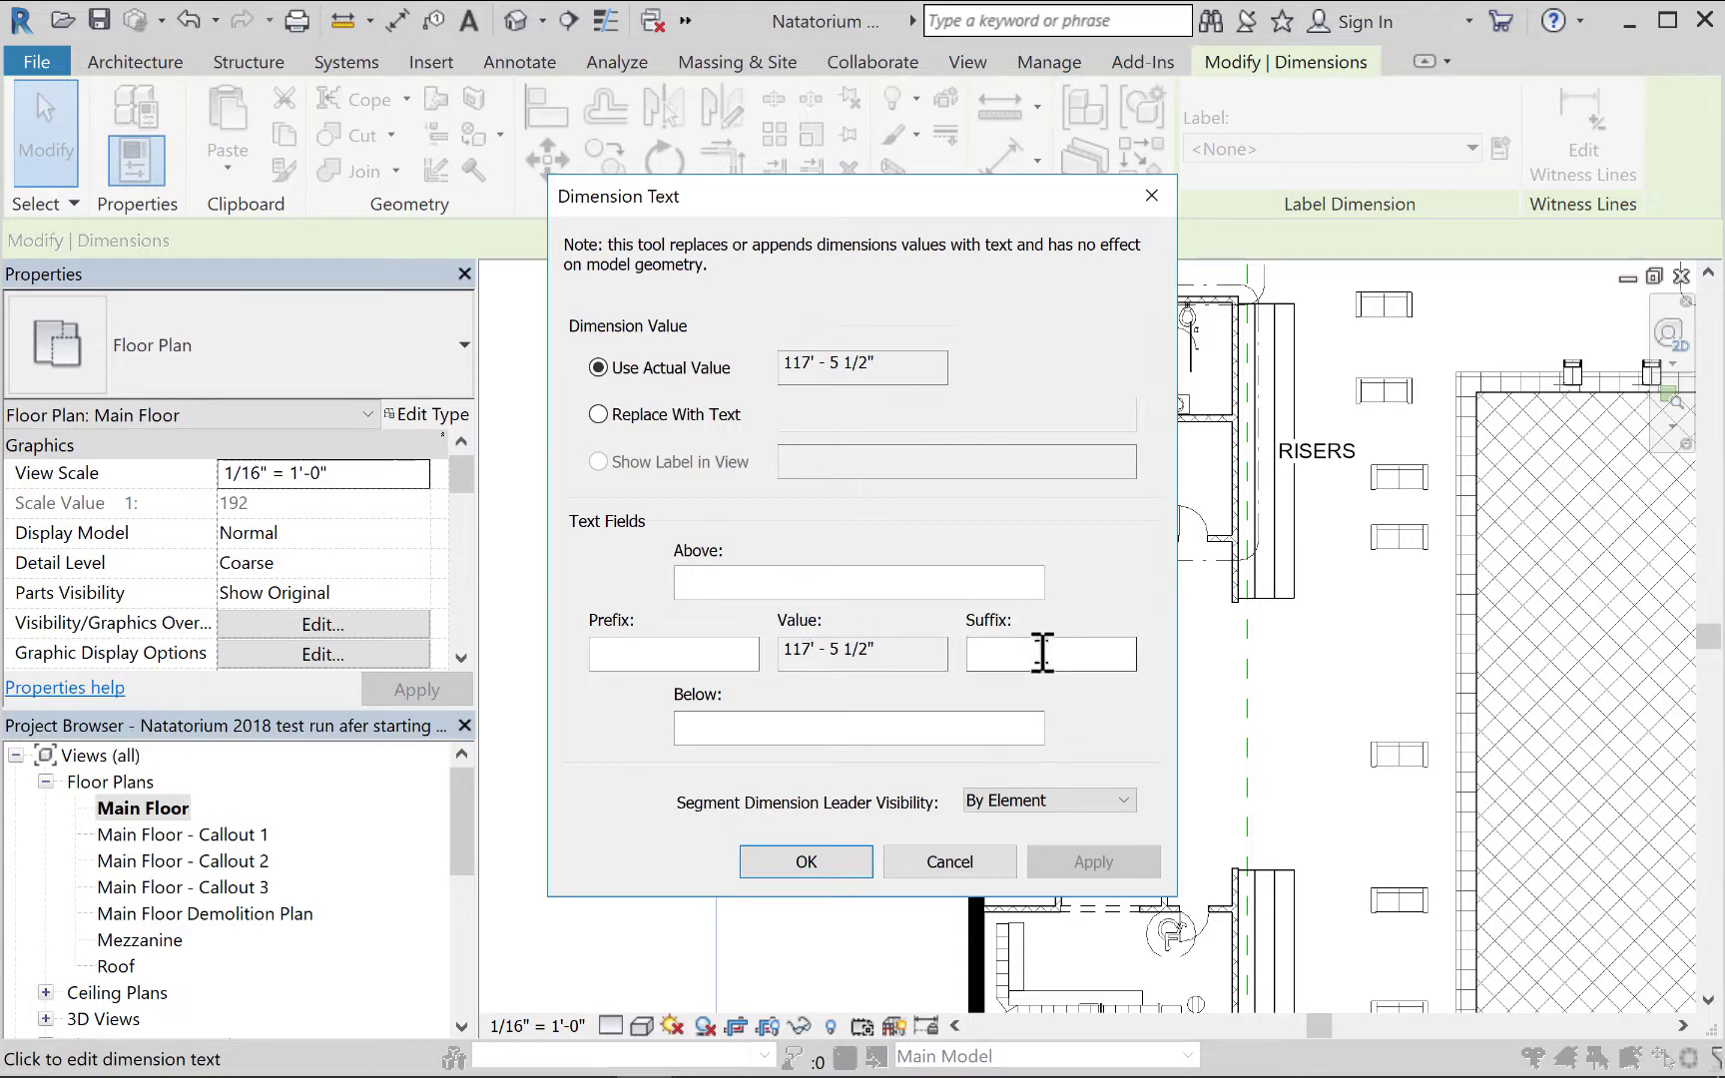
pyautogui.write('VIF')
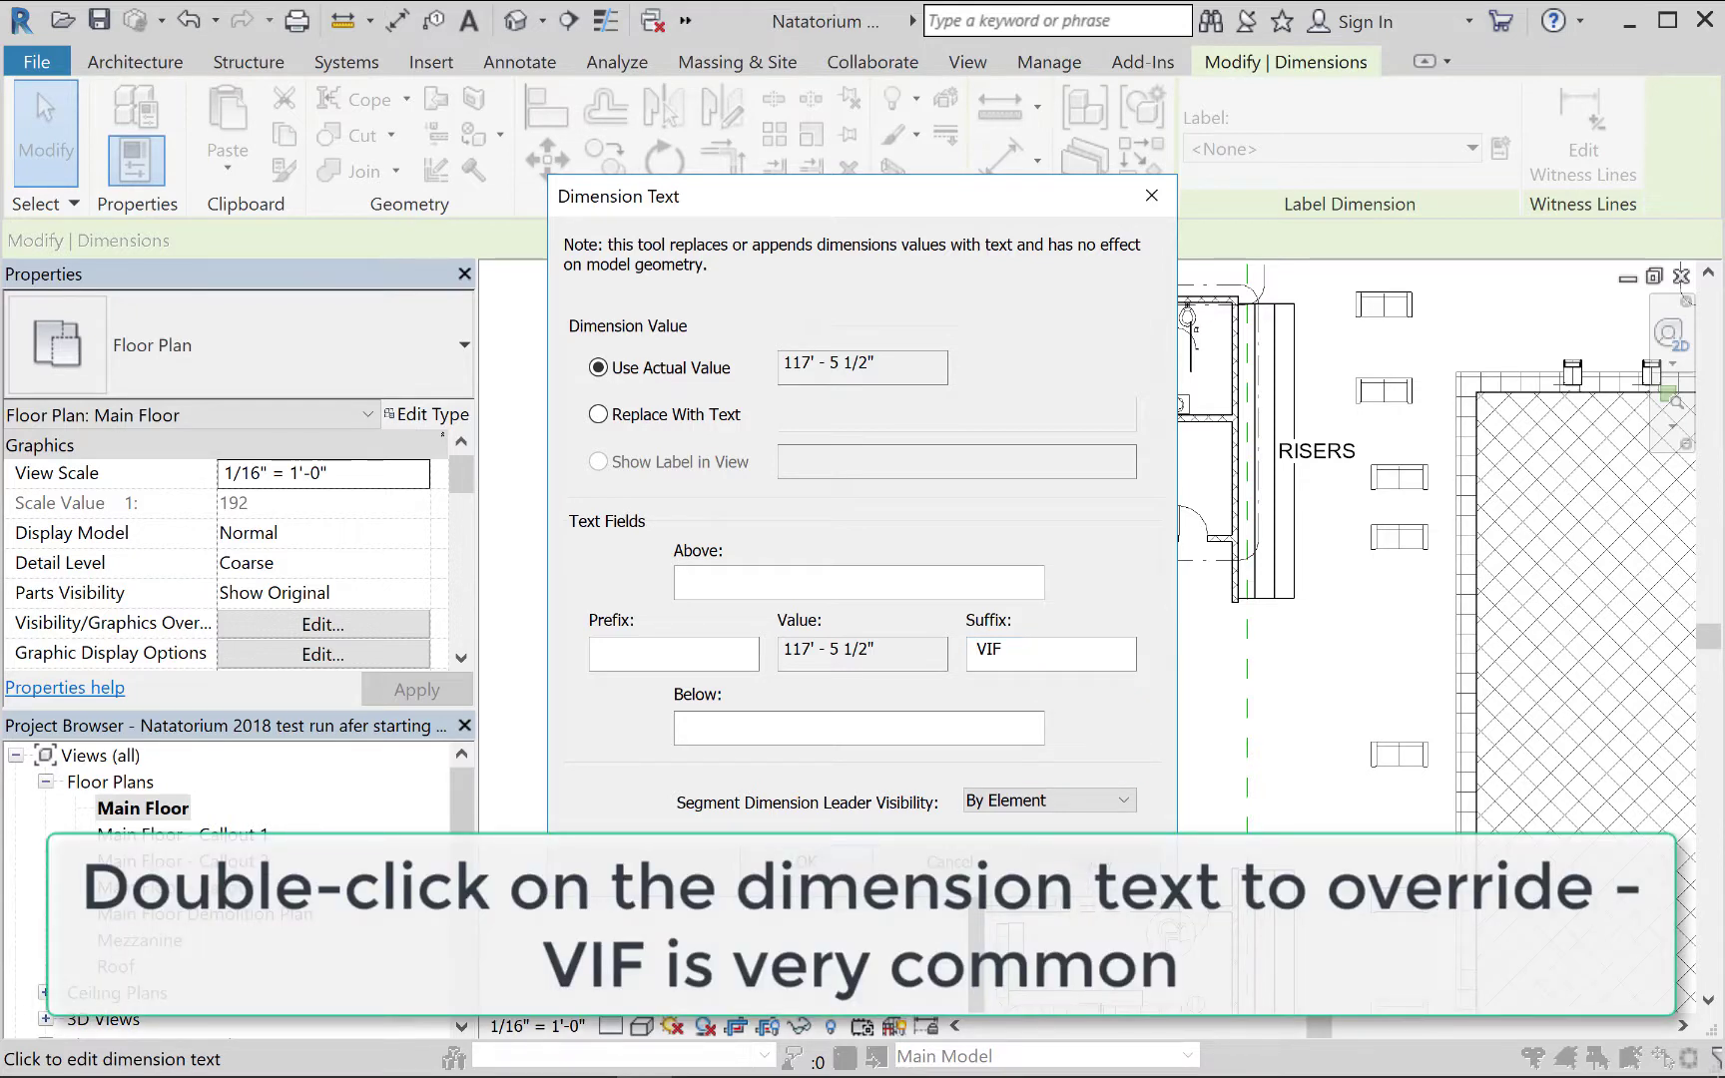
pyautogui.click(806, 861)
pyautogui.click(679, 727)
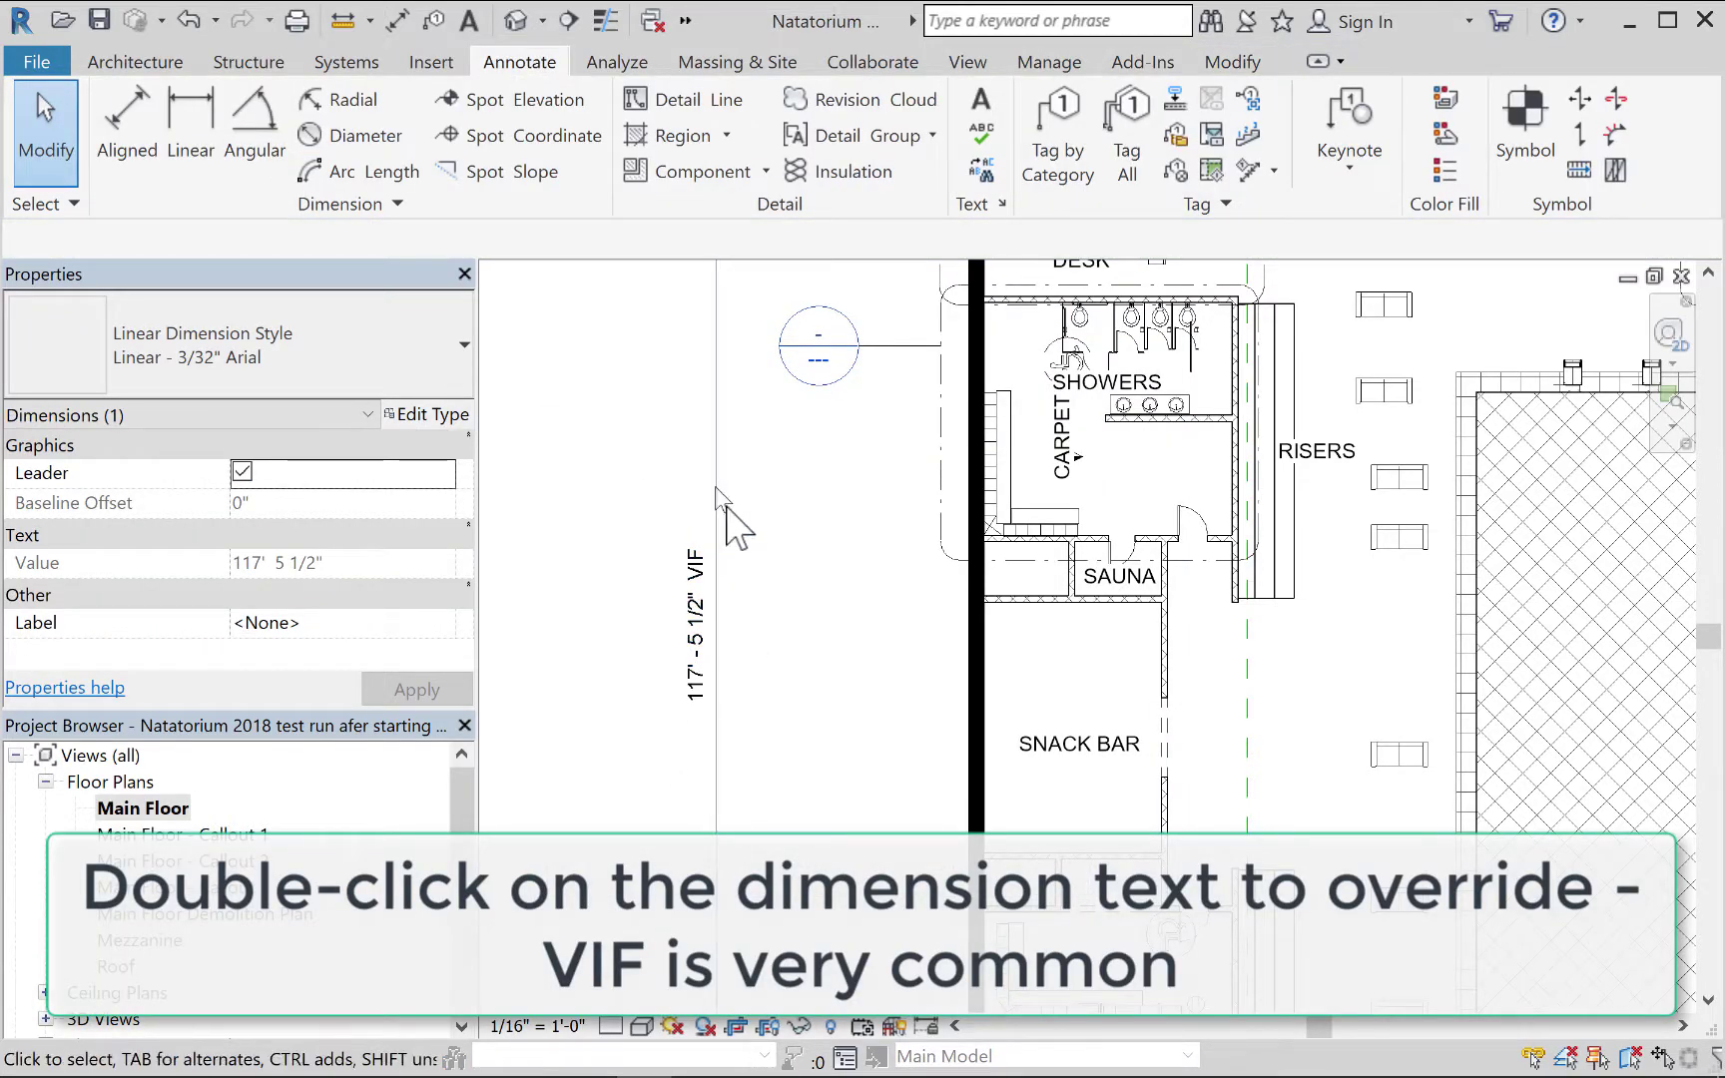
pyautogui.click(679, 514)
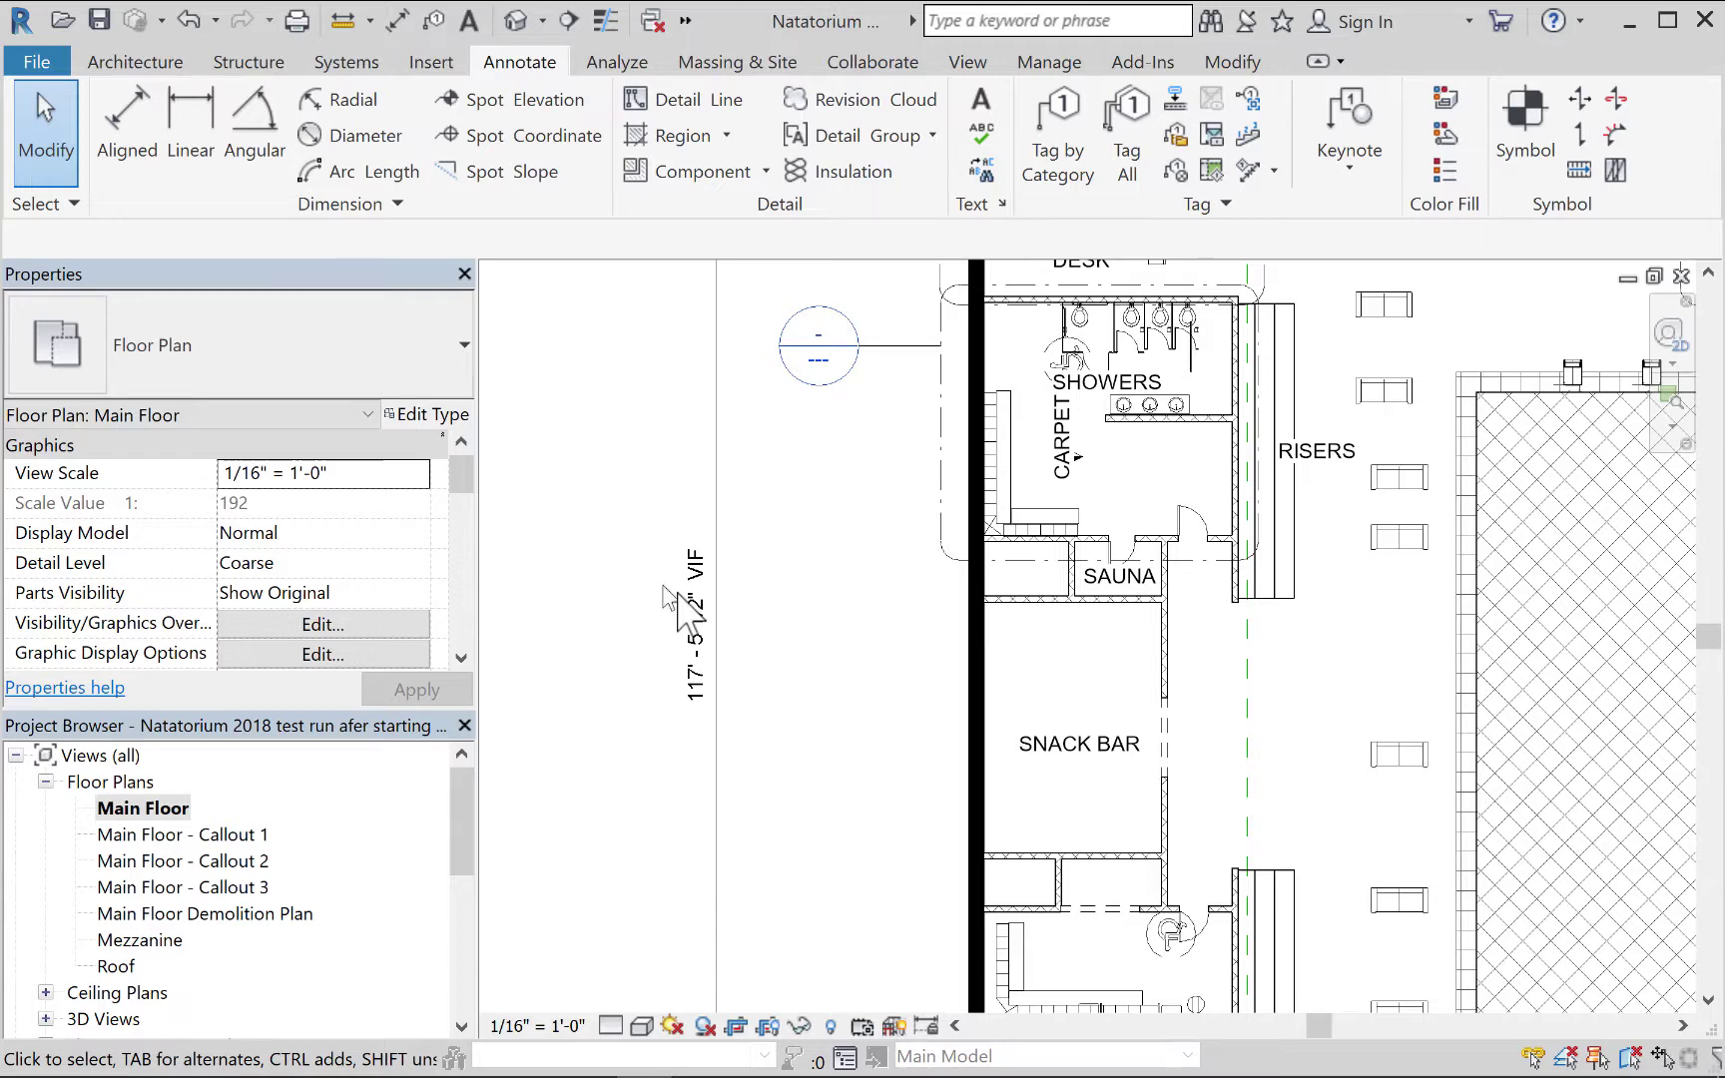
# Place an aligned dimension string below the plan, from the left exterior wall across both sides of the double door to the right exterior wall.
pyautogui.scroll(-3, 817, 714)
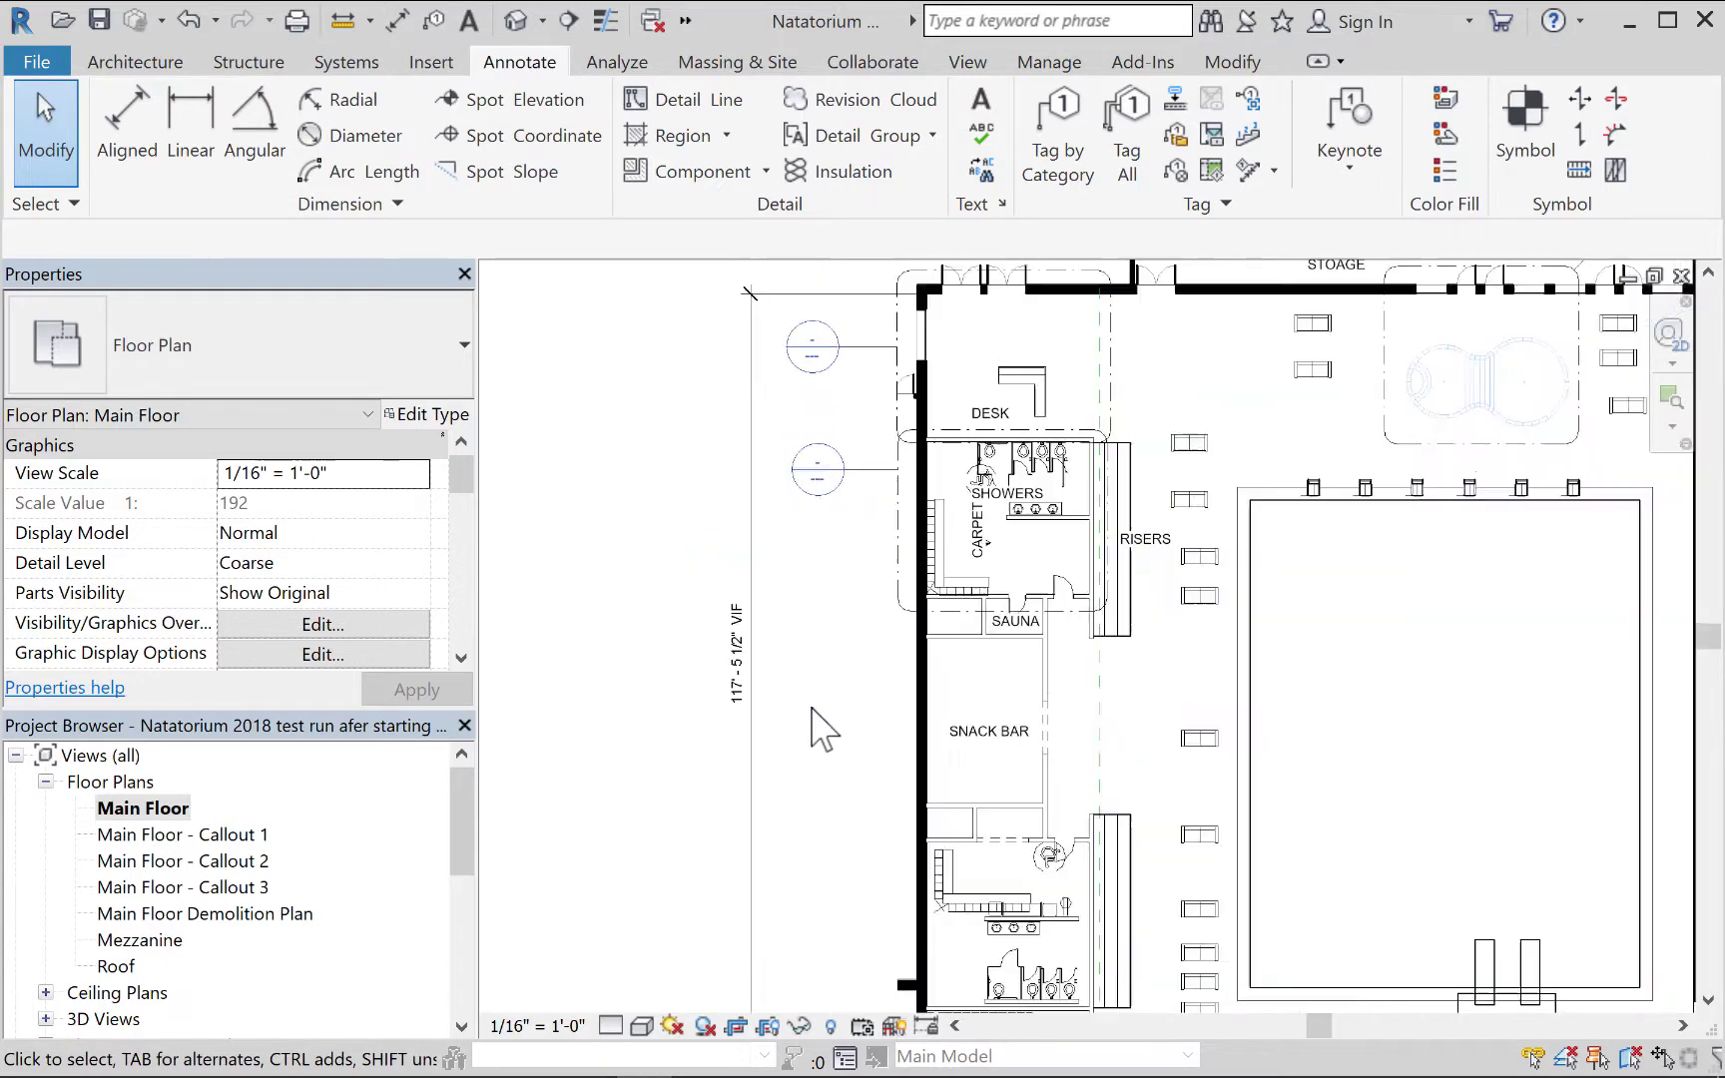
pyautogui.scroll(-1, 824, 731)
pyautogui.moveTo(829, 717)
pyautogui.mouseDown(button='middle')
pyautogui.moveTo(801, 781)
pyautogui.moveTo(794, 643)
pyautogui.moveTo(778, 724)
pyautogui.moveTo(824, 865)
pyautogui.moveTo(804, 839)
pyautogui.mouseUp(button='middle')
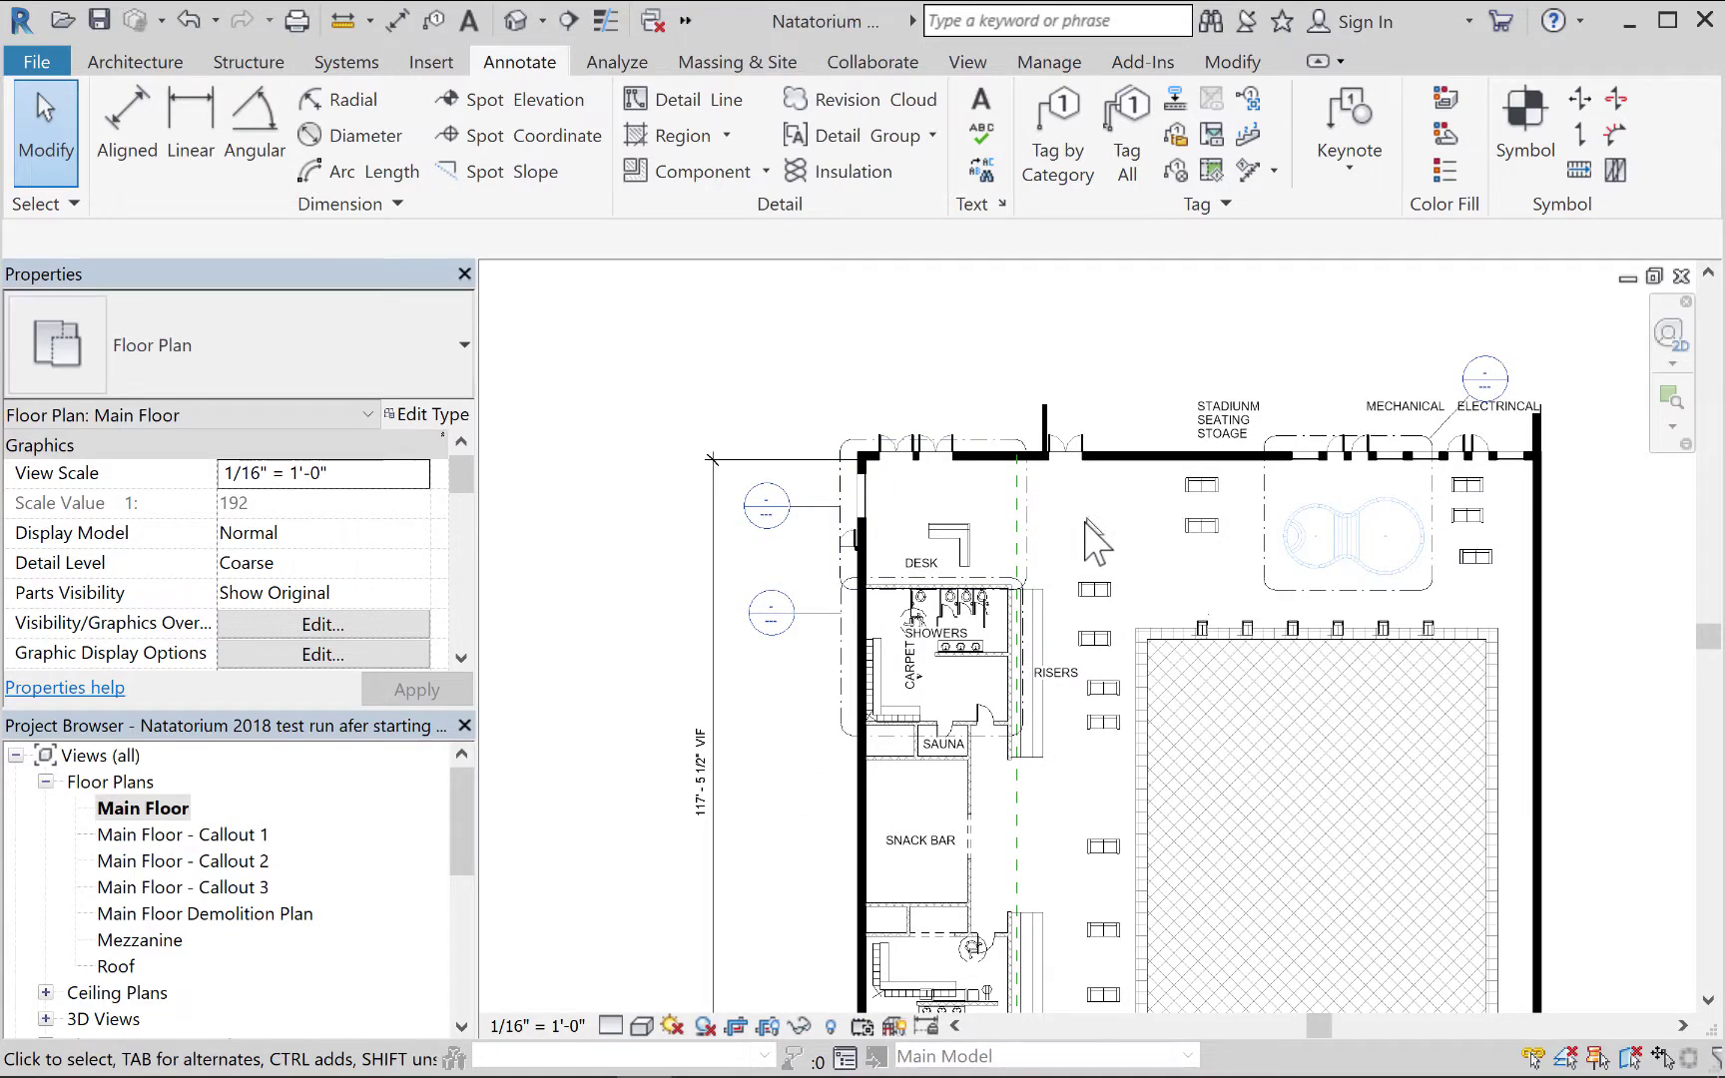
pyautogui.moveTo(1078, 662); pyautogui.dragTo(1056, 390, button='middle')
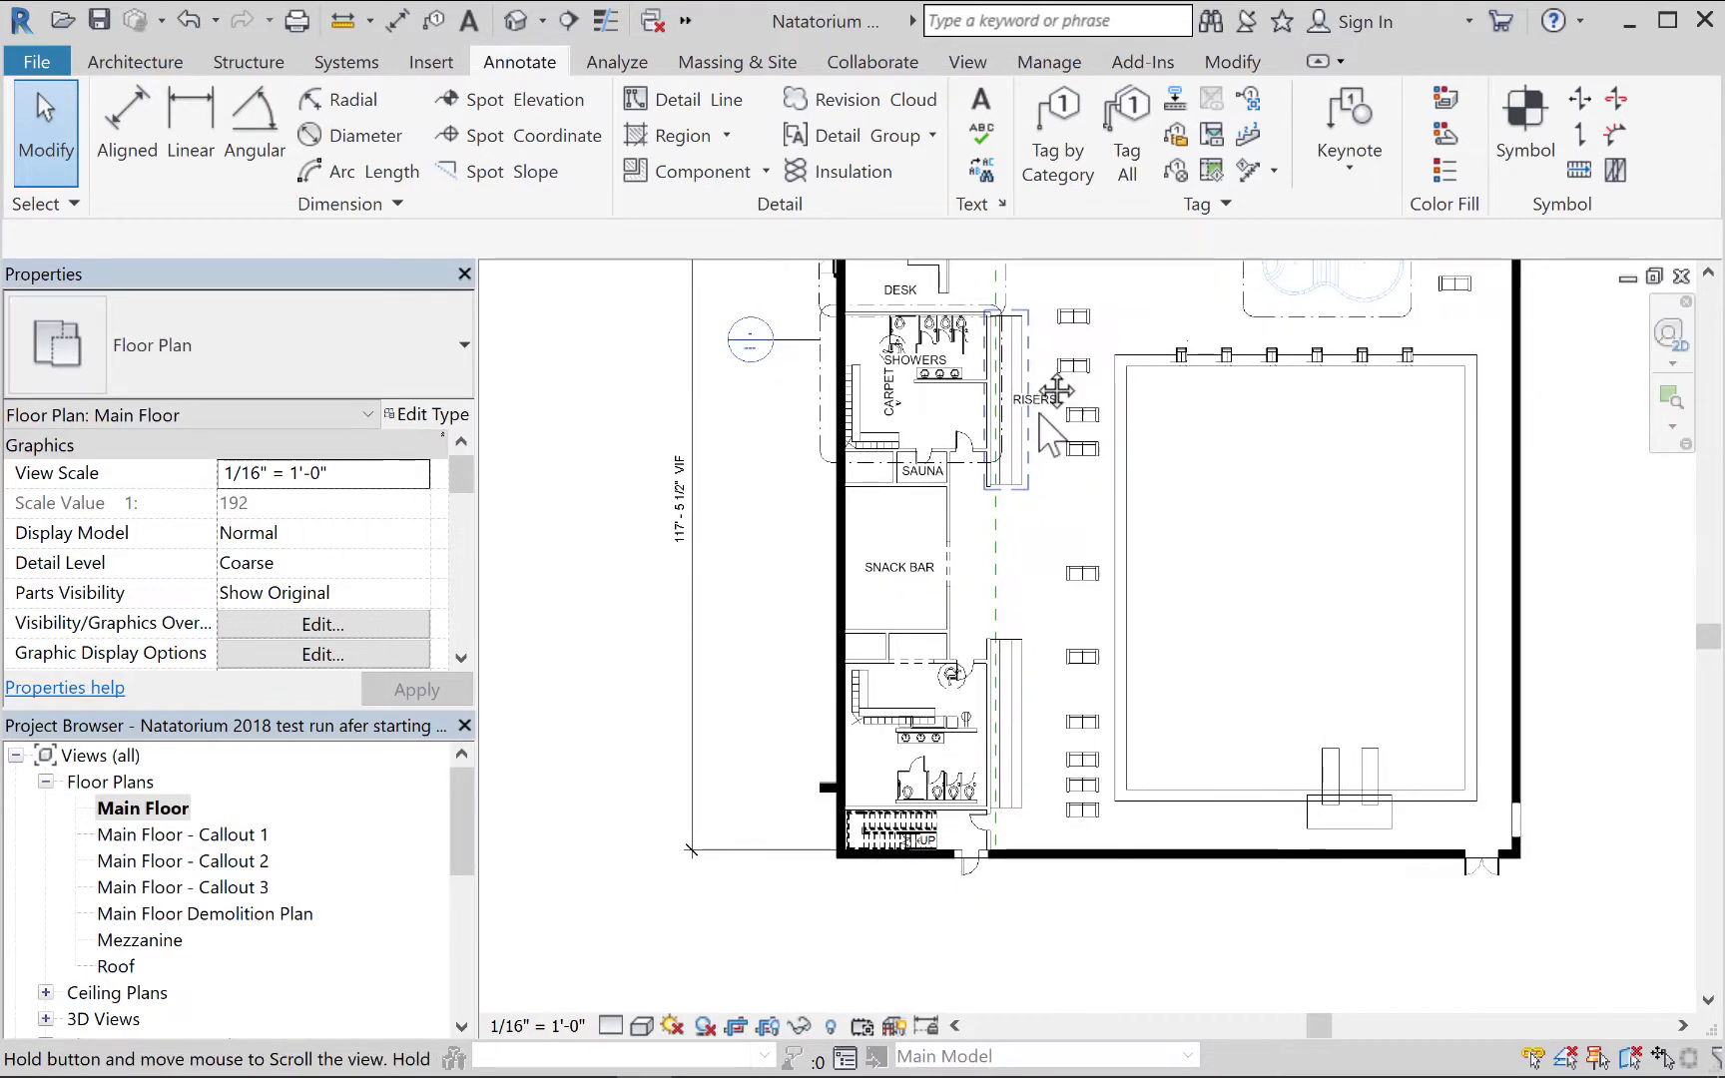
pyautogui.scroll(2, 1148, 796)
pyautogui.moveTo(1148, 797); pyautogui.dragTo(1107, 765, button='middle')
pyautogui.scroll(-1, 1106, 764)
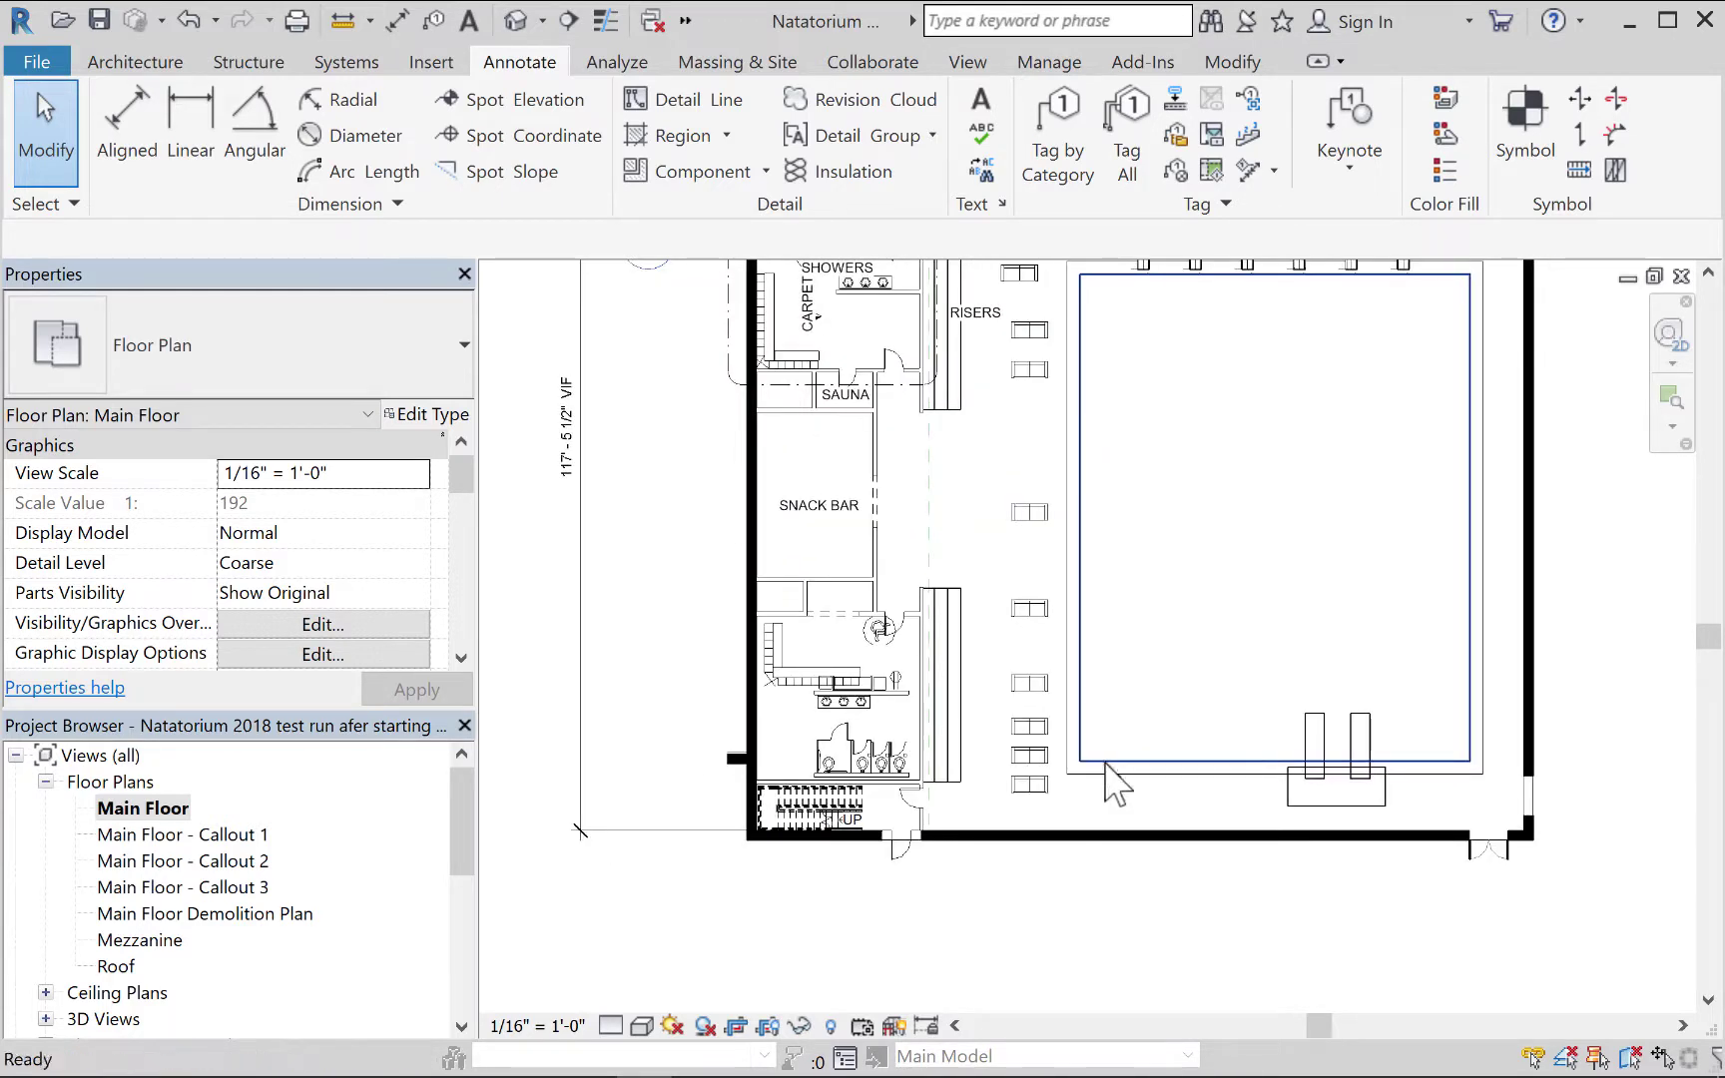
pyautogui.click(127, 122)
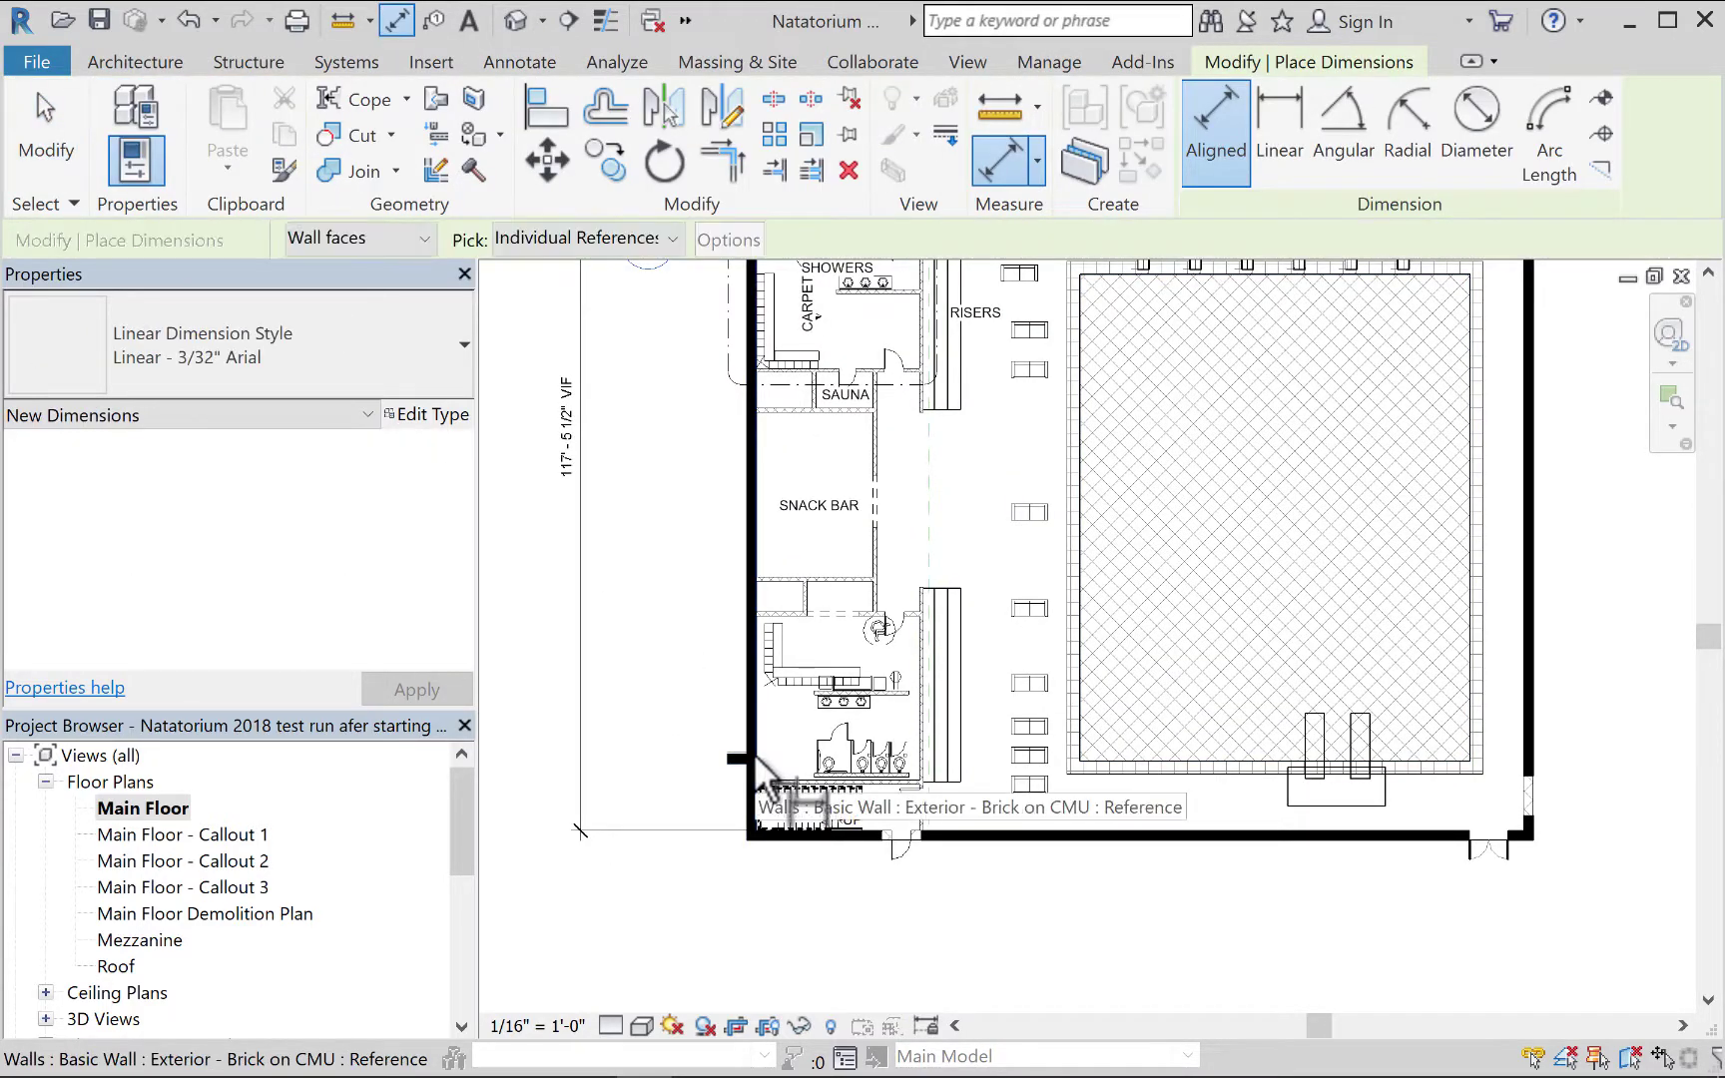
pyautogui.click(754, 754)
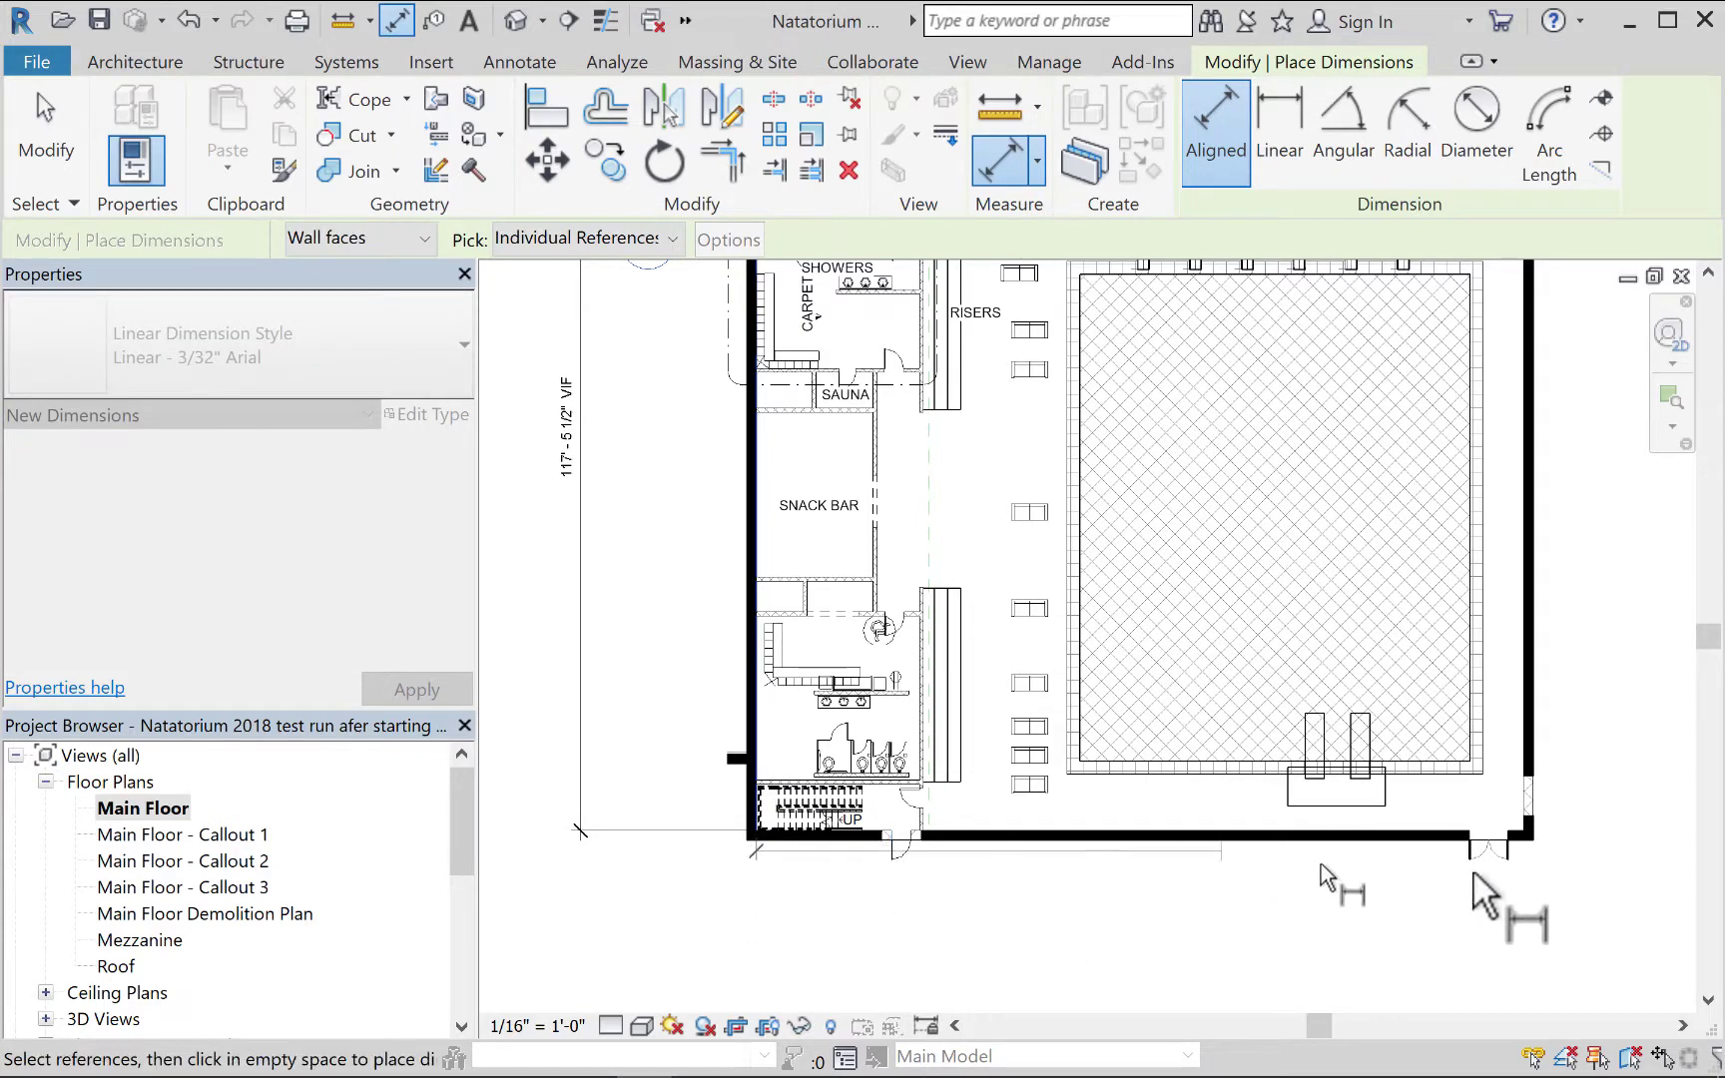
pyautogui.click(1470, 837)
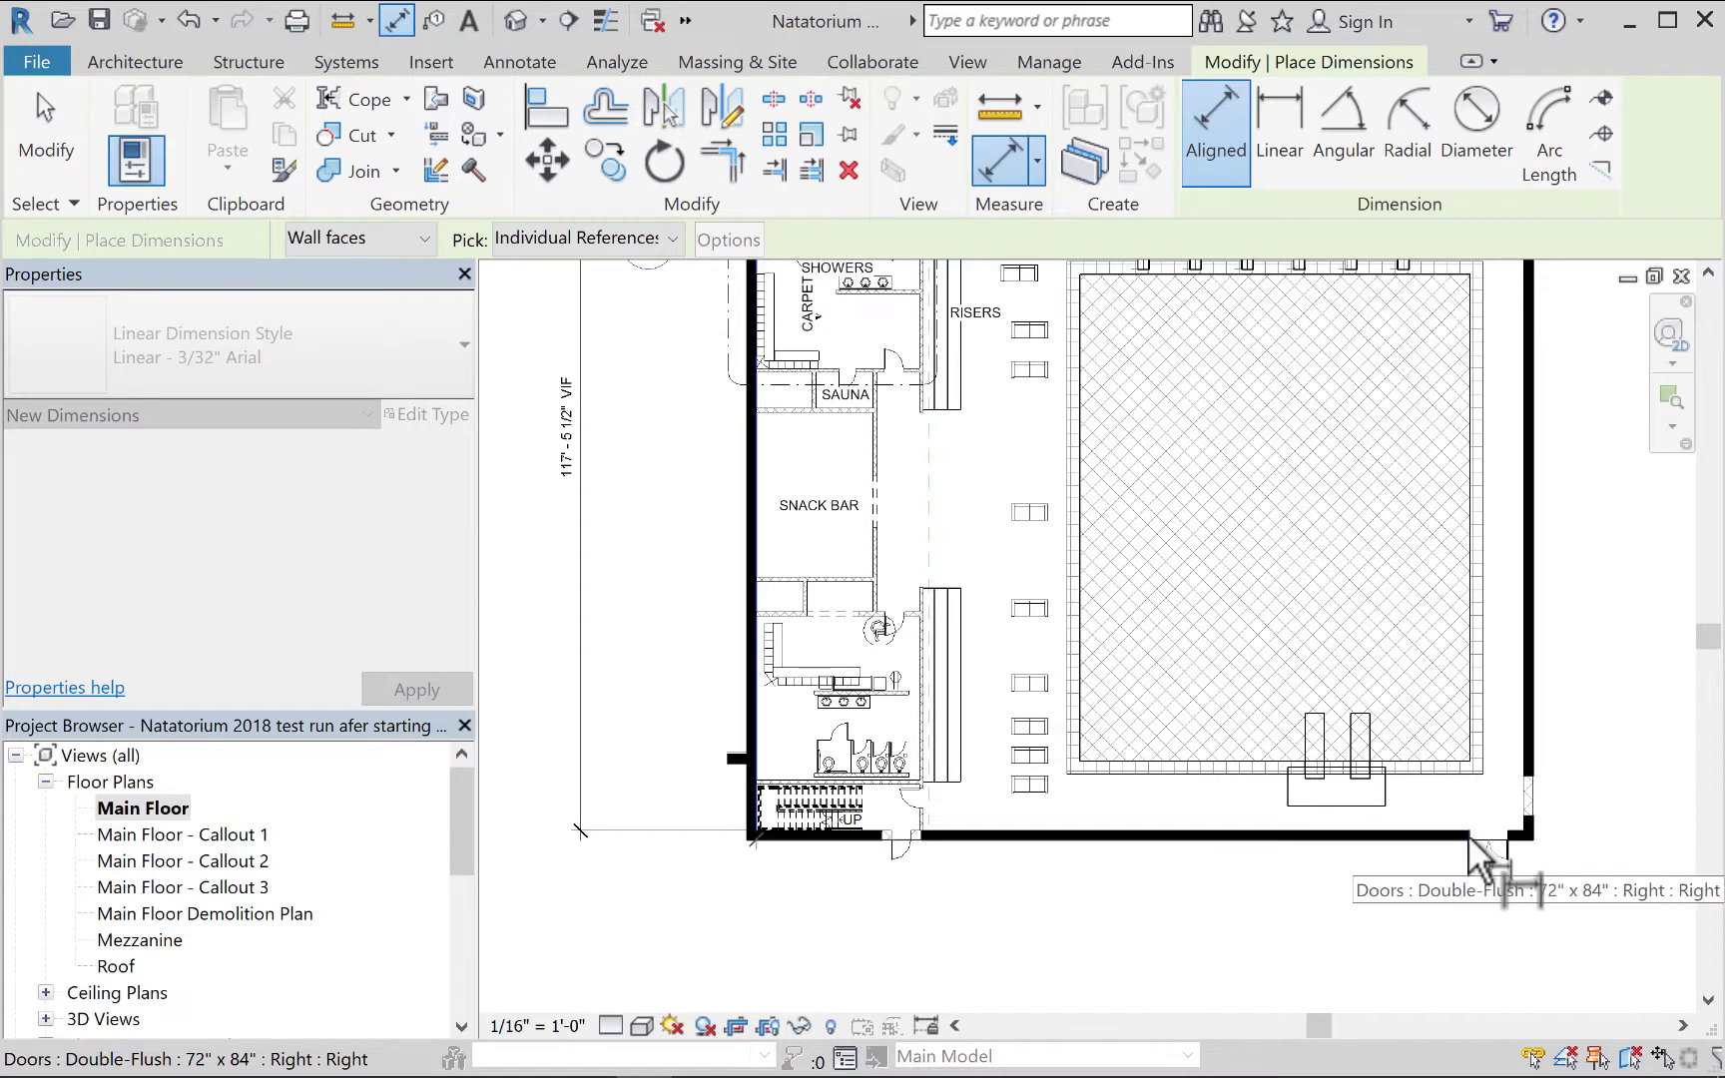
pyautogui.click(1525, 756)
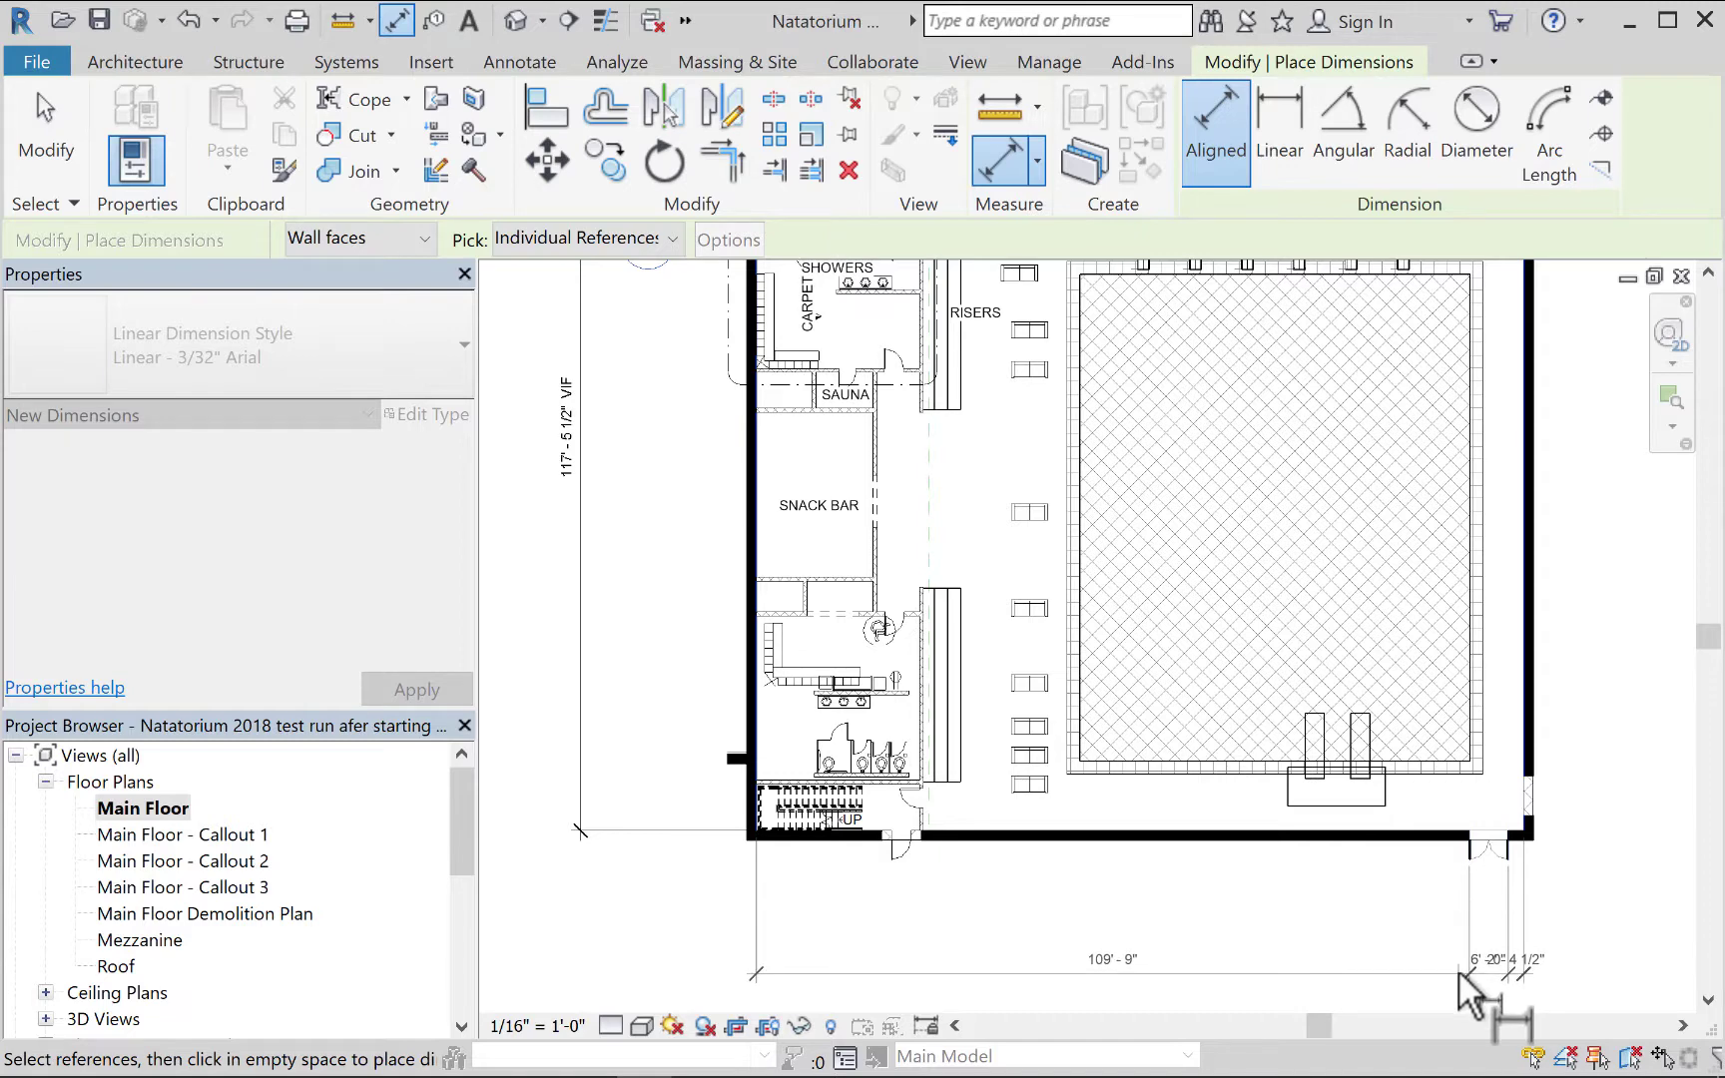
pyautogui.click(1459, 977)
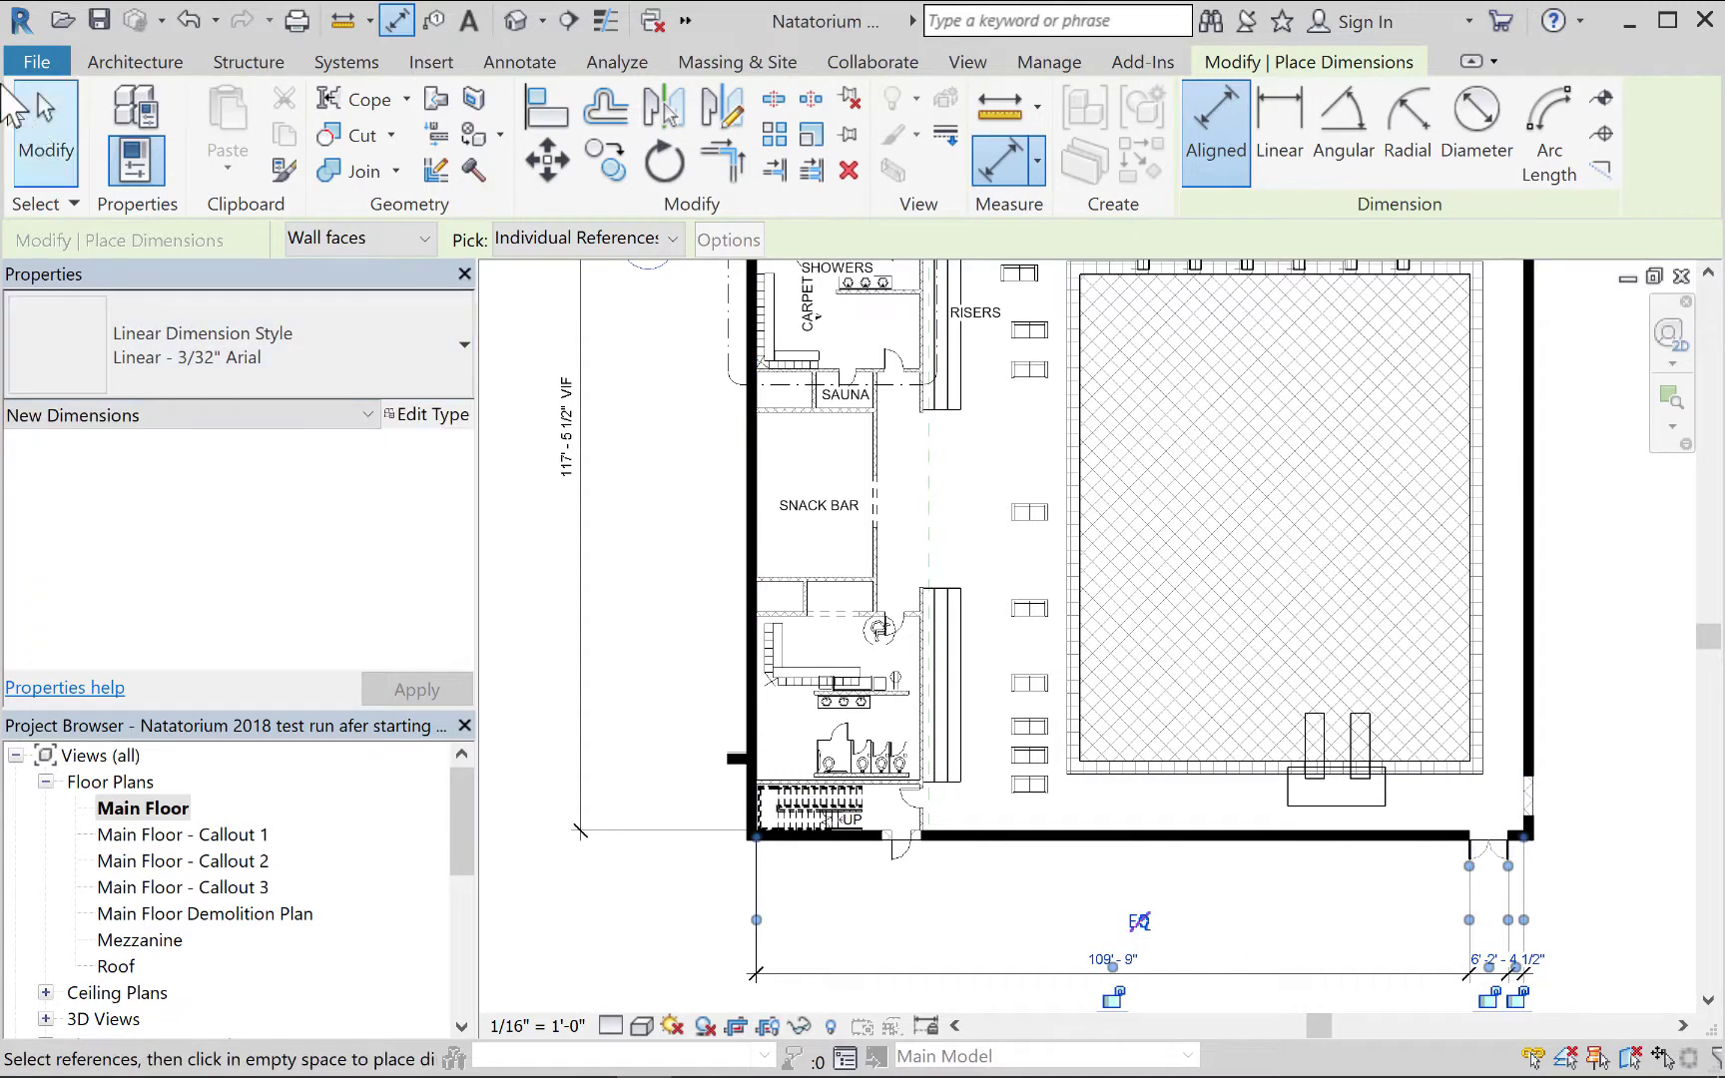
pyautogui.click(5, 92)
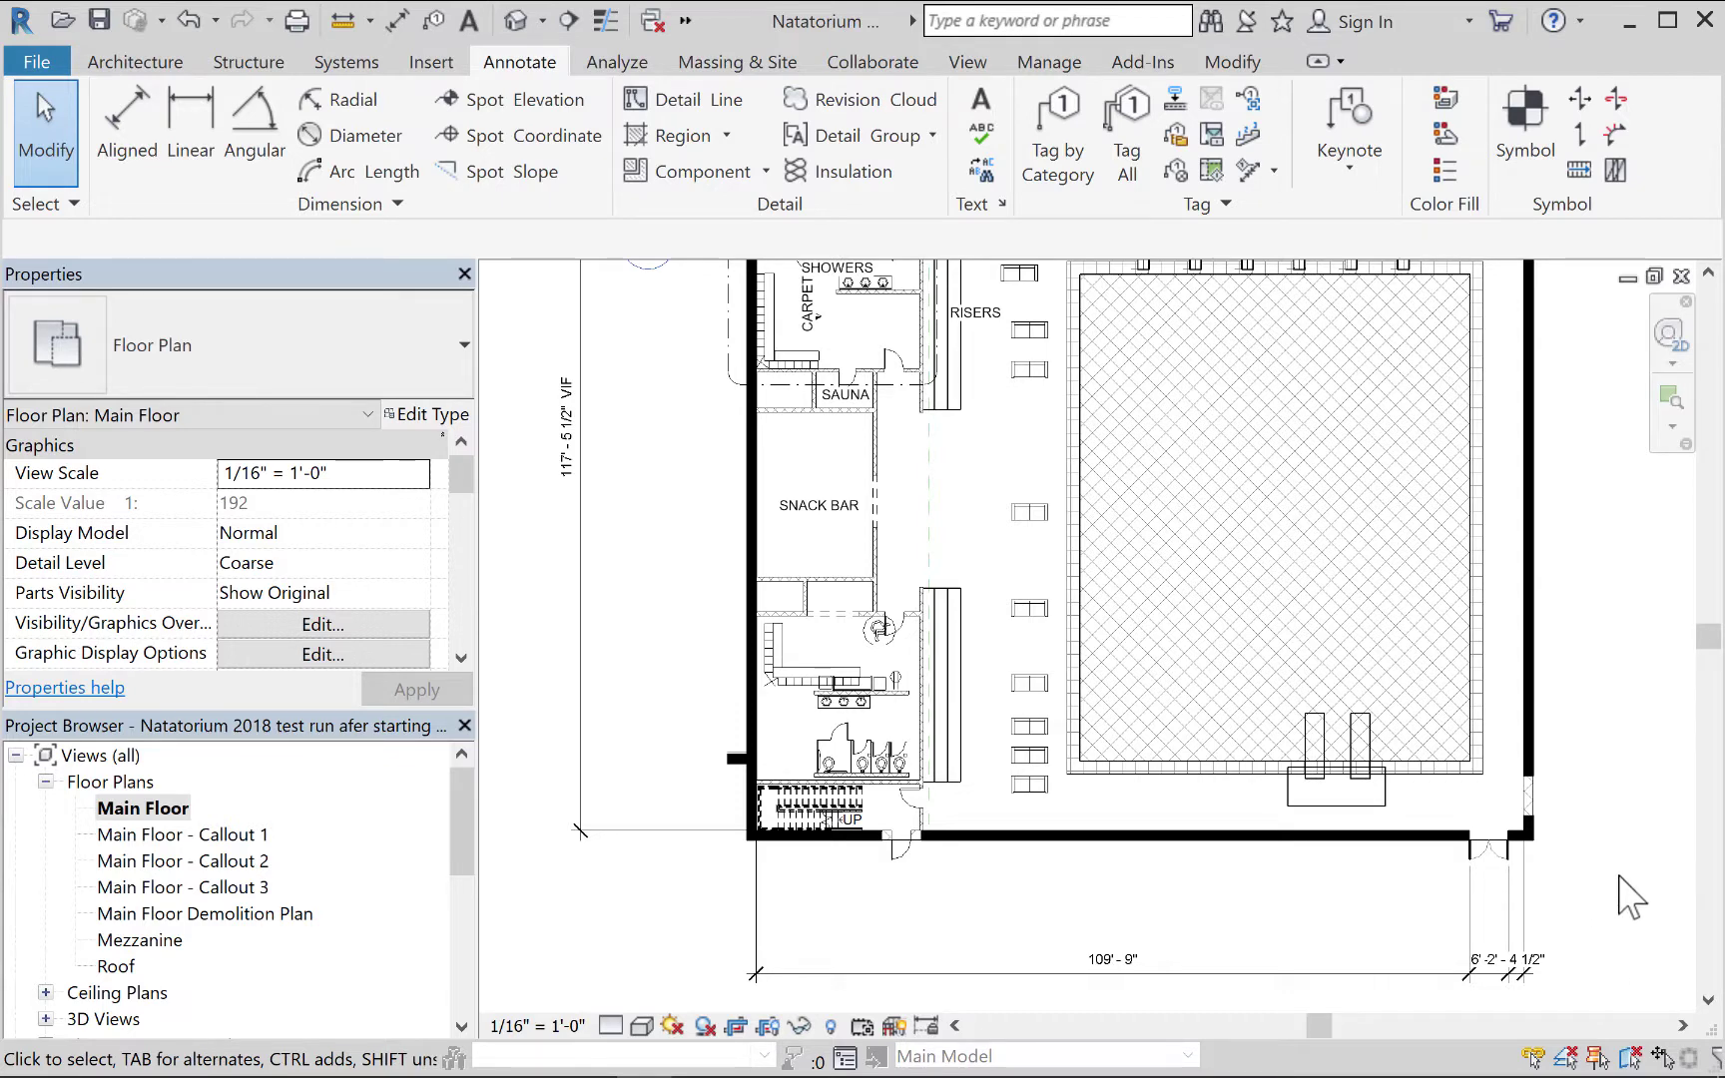
pyautogui.moveTo(1629, 899); pyautogui.dragTo(1223, 983, button='middle')
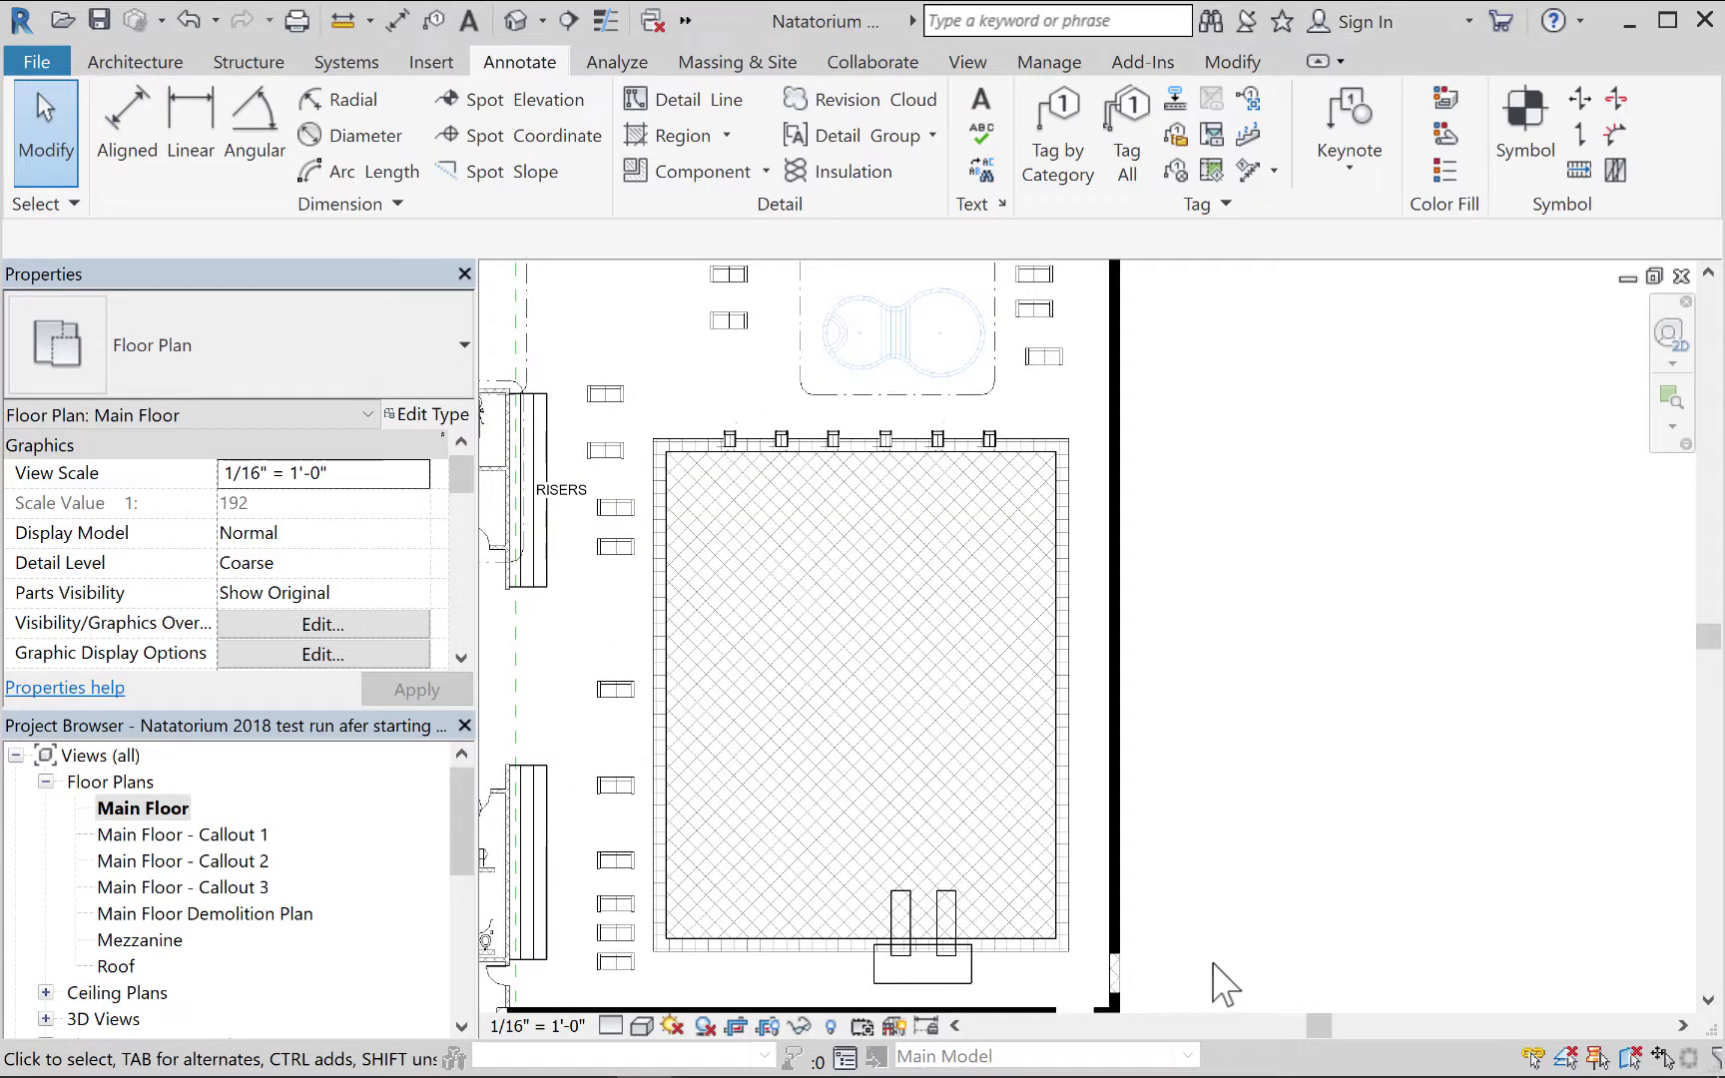
pyautogui.scroll(1, 1214, 964)
pyautogui.moveTo(1283, 814); pyautogui.dragTo(1679, 939, button='middle')
pyautogui.moveTo(1158, 848); pyautogui.dragTo(1288, 1029, button='middle')
pyautogui.scroll(-1, 951, 438)
pyautogui.moveTo(951, 437); pyautogui.dragTo(1015, 629, button='middle')
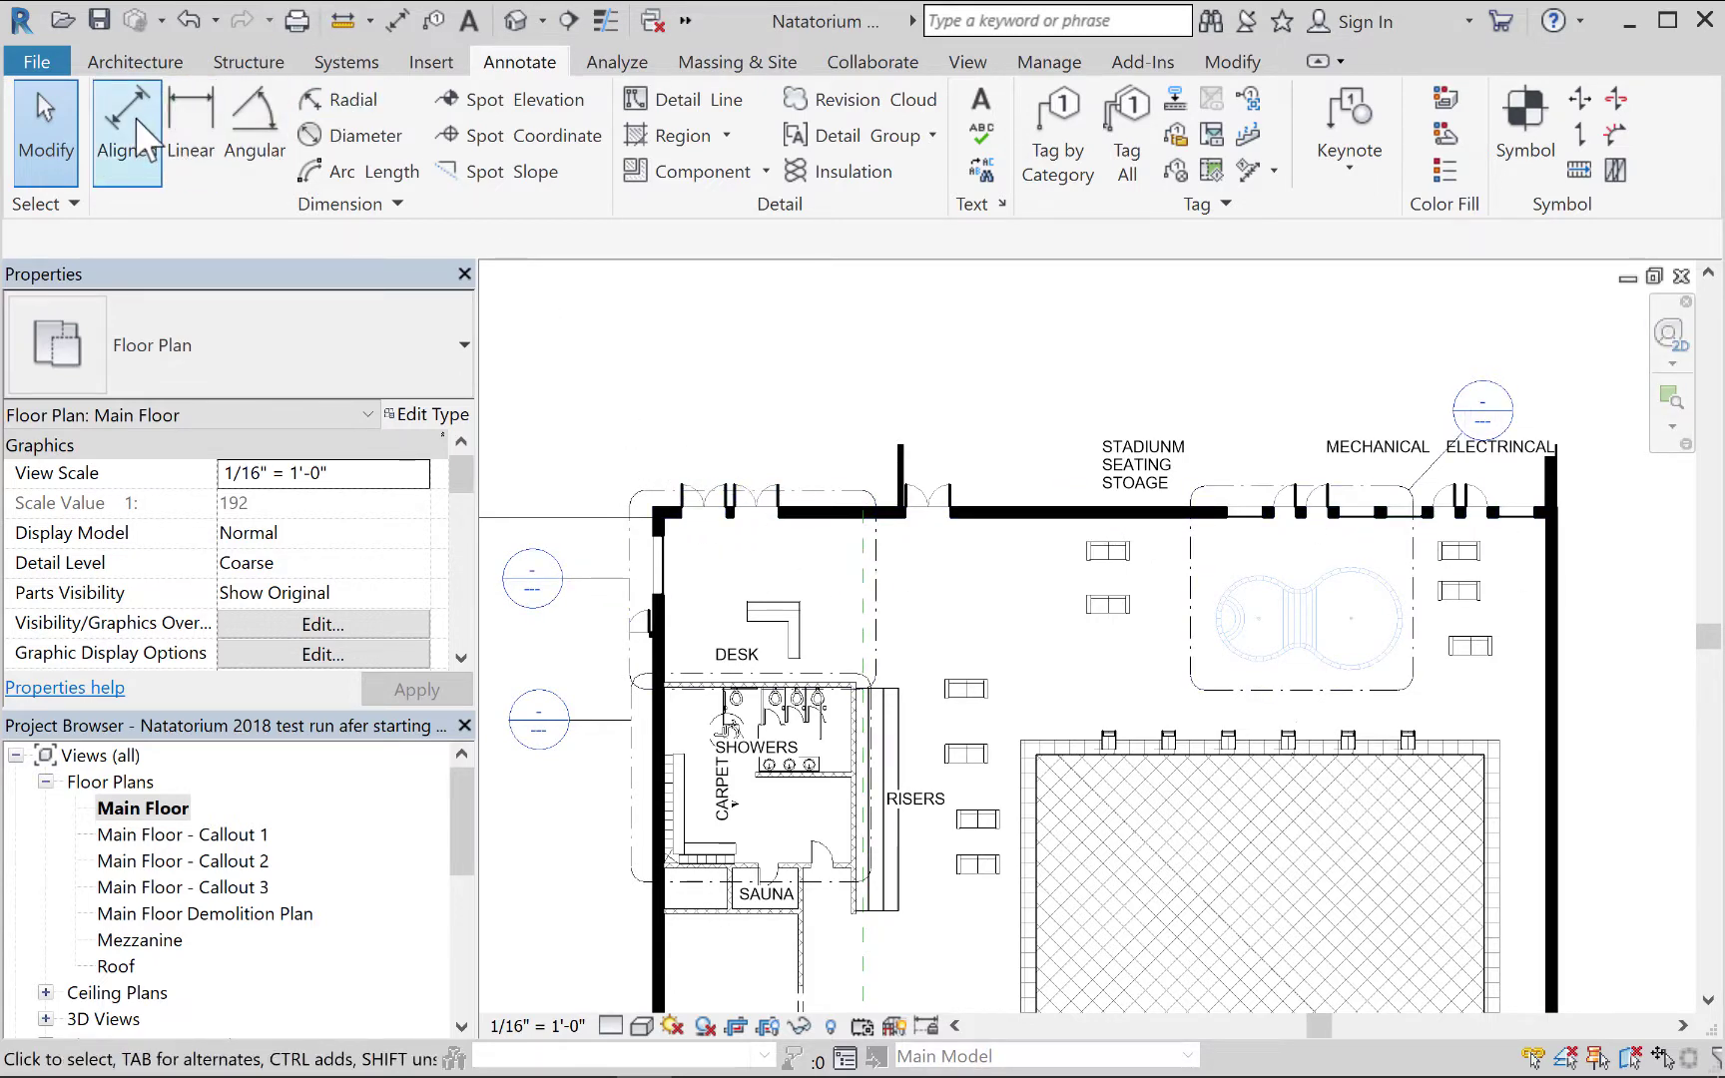
pyautogui.moveTo(1120, 588); pyautogui.dragTo(1190, 404, button='middle')
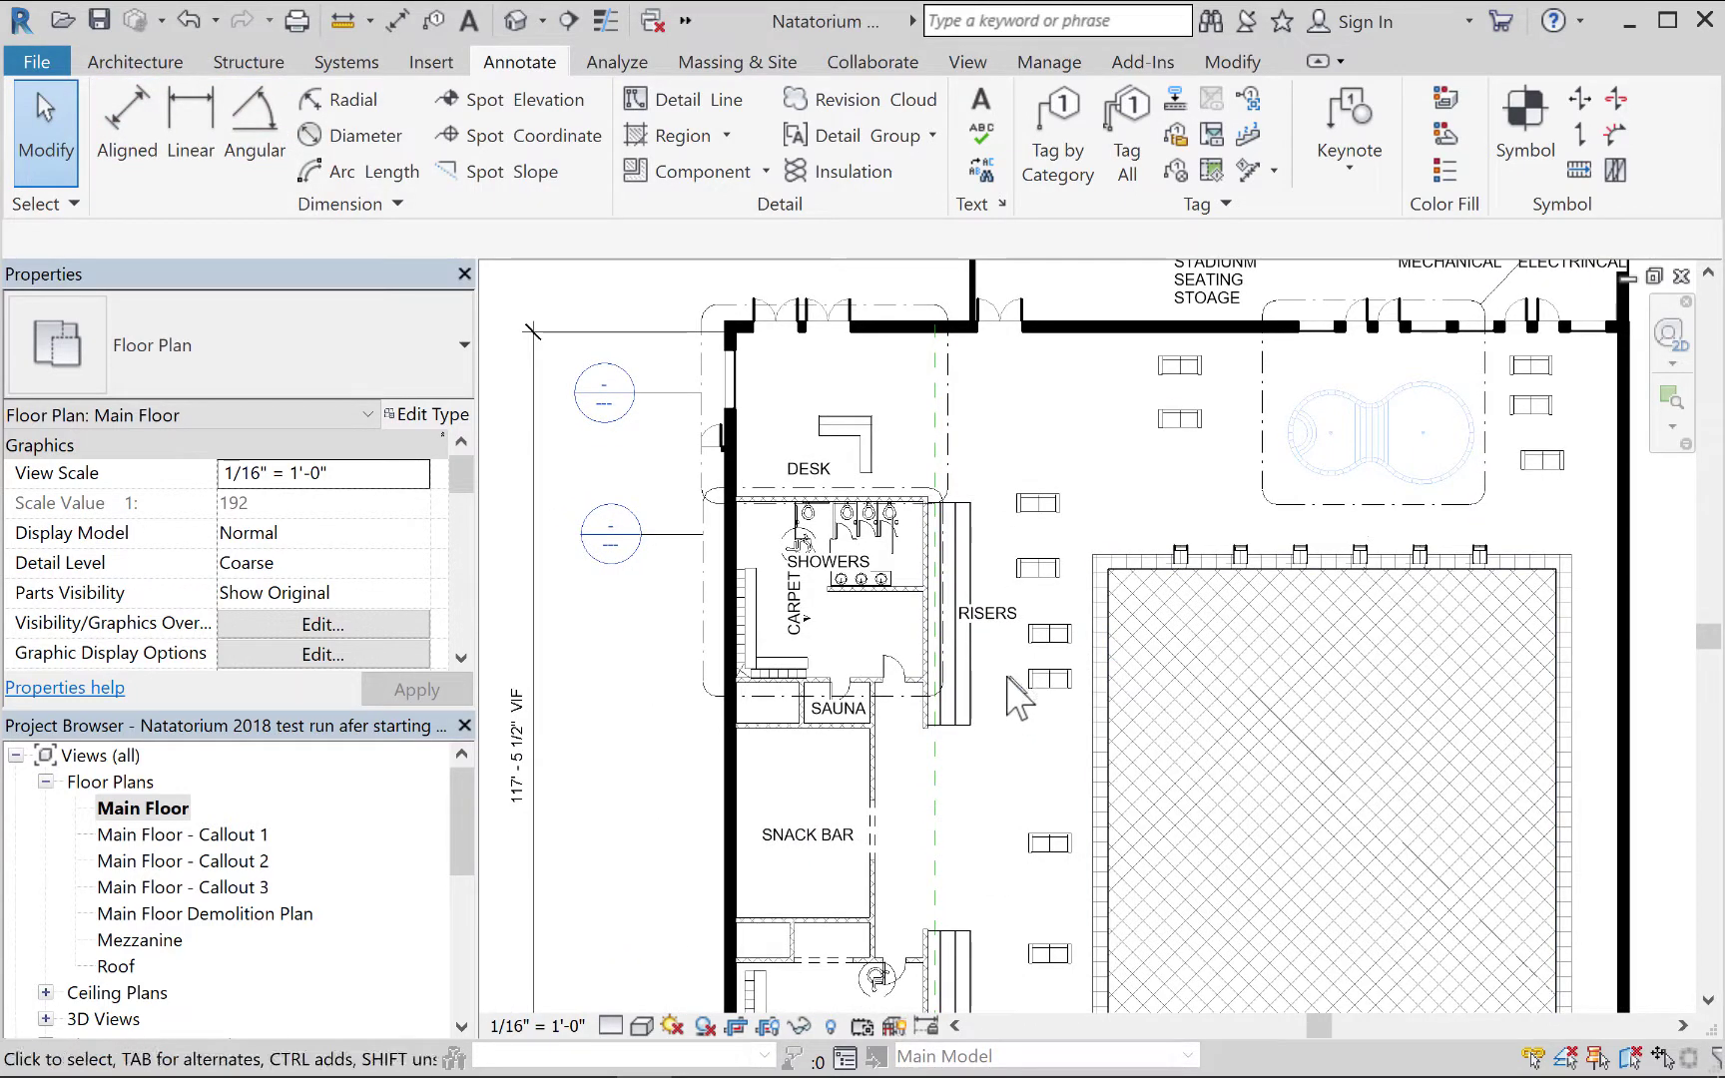
# Move the heads of the two callouts outside the upper-left exterior wall closer to the building.
pyautogui.click(1008, 619)
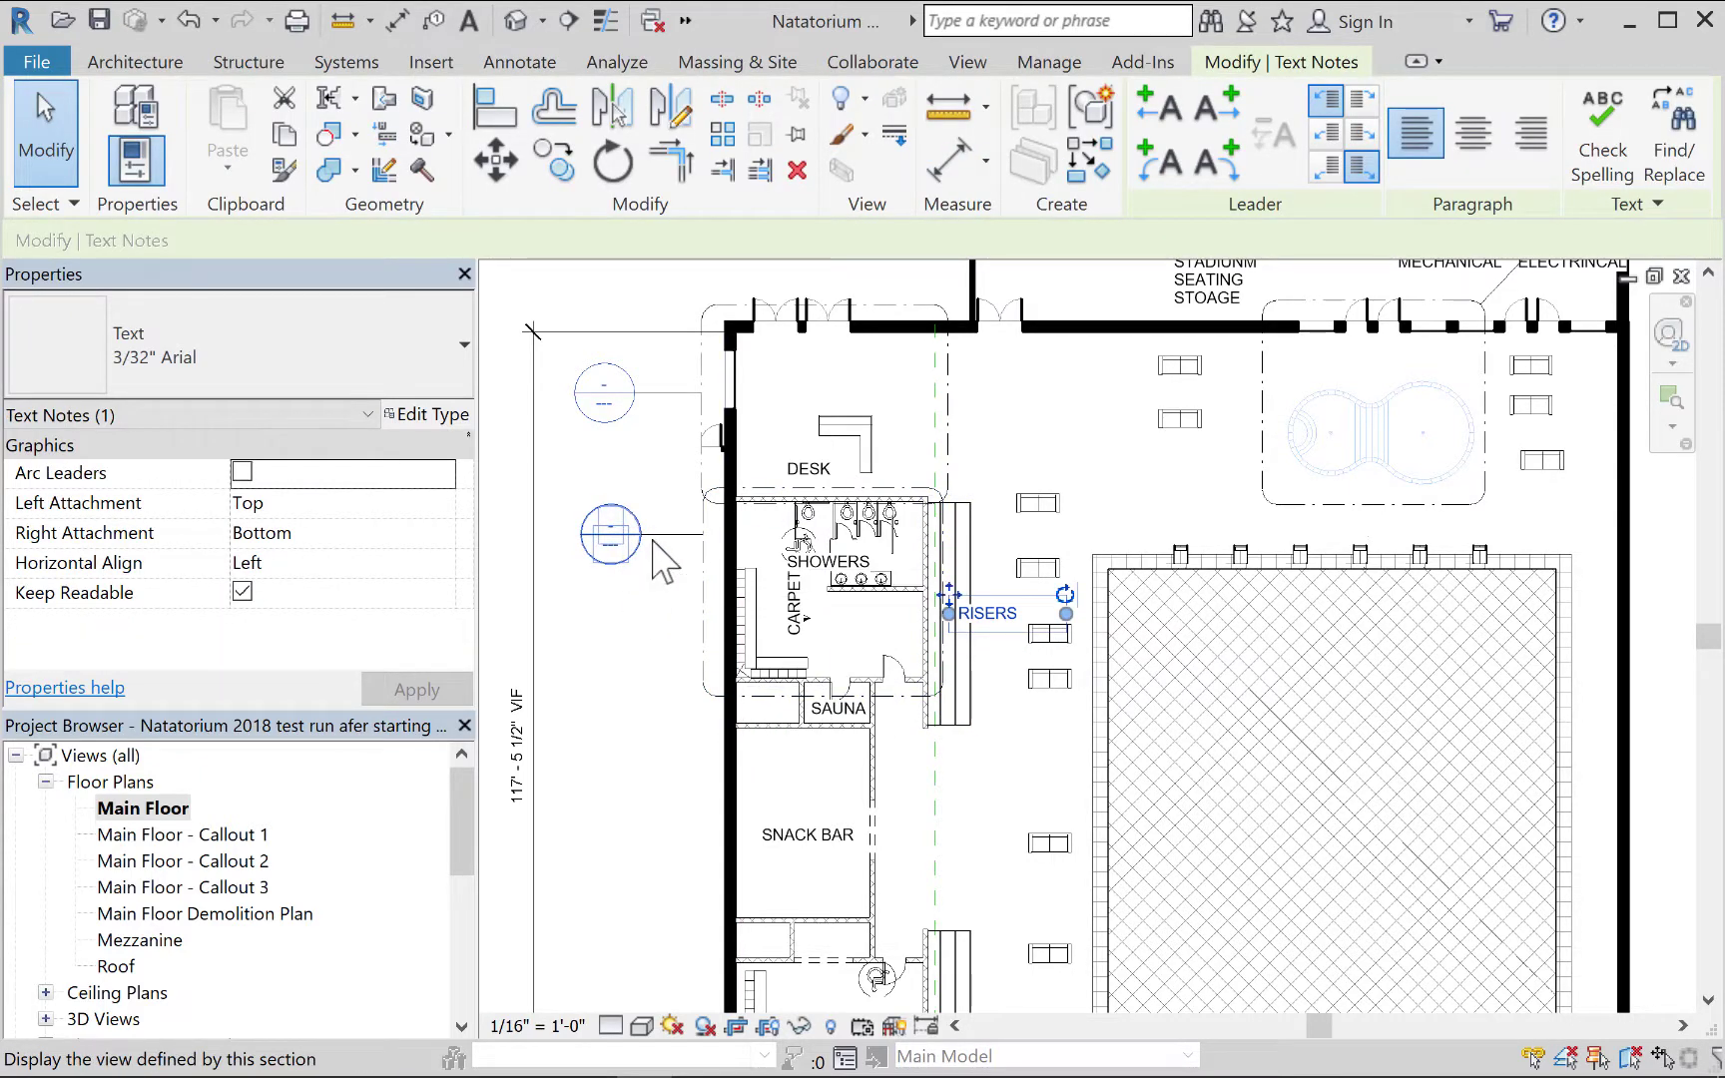
pyautogui.click(703, 587)
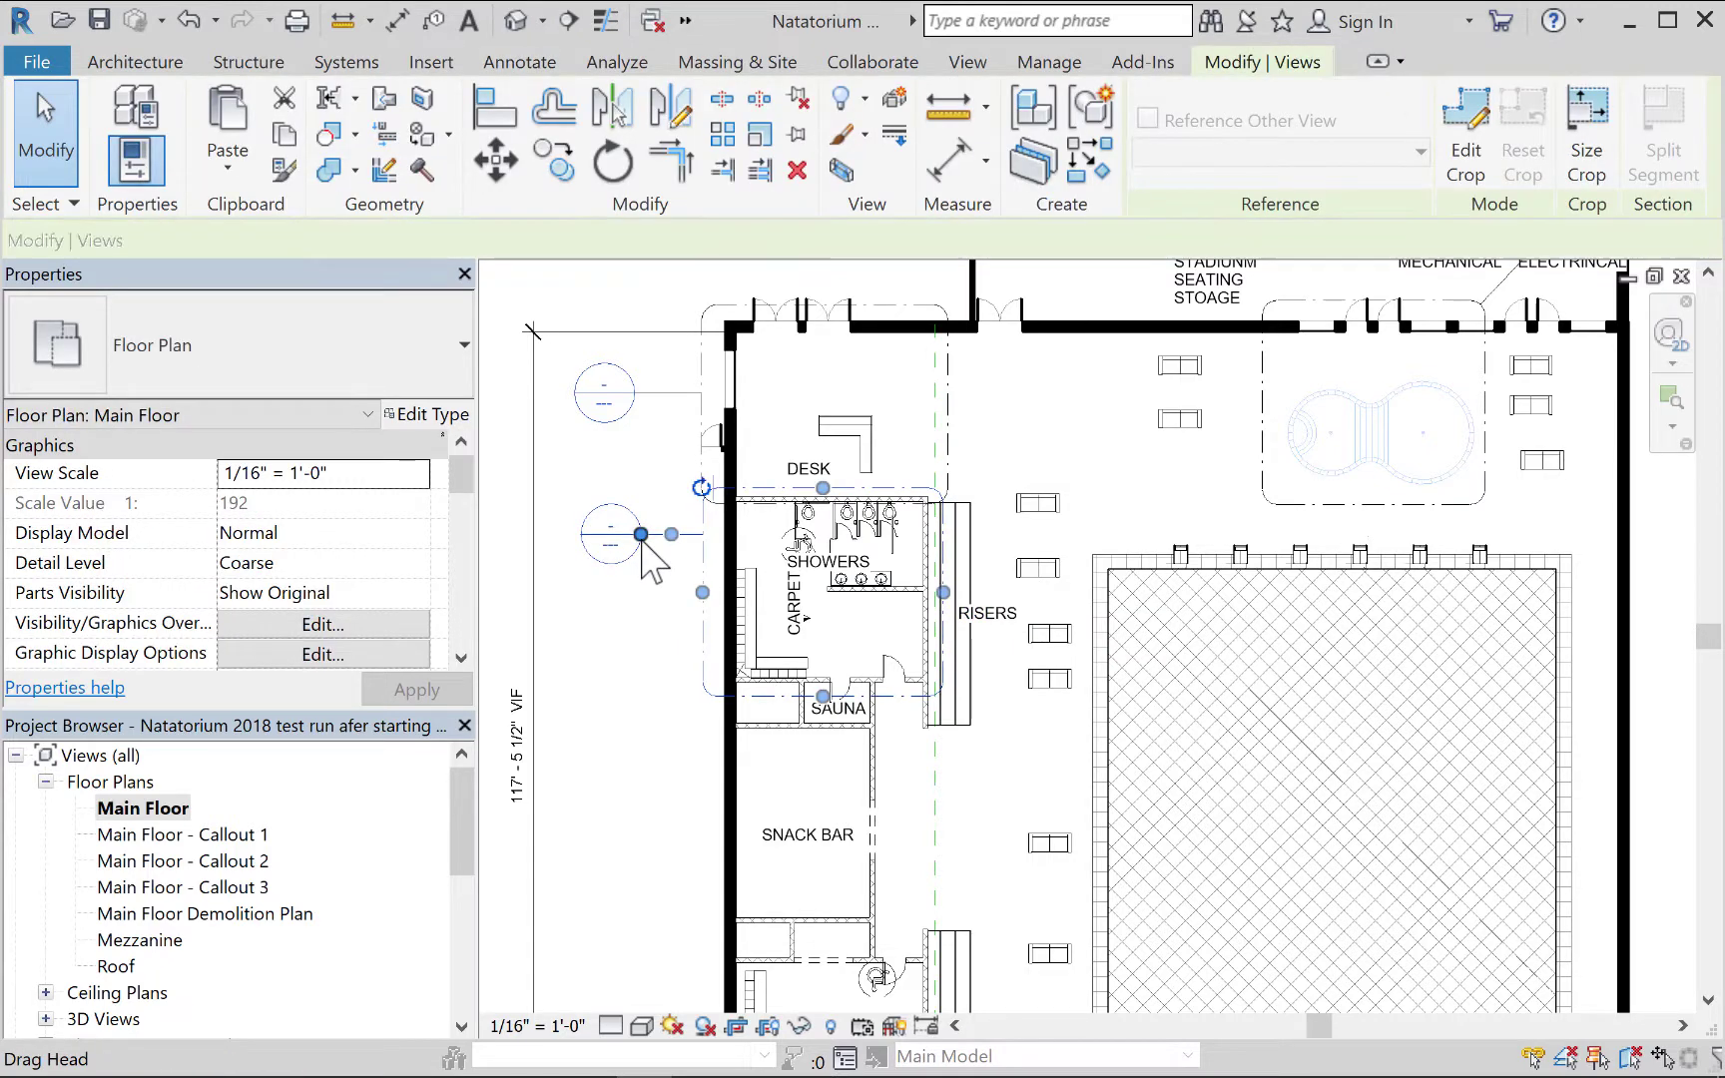
pyautogui.moveTo(672, 527); pyautogui.dragTo(674, 534)
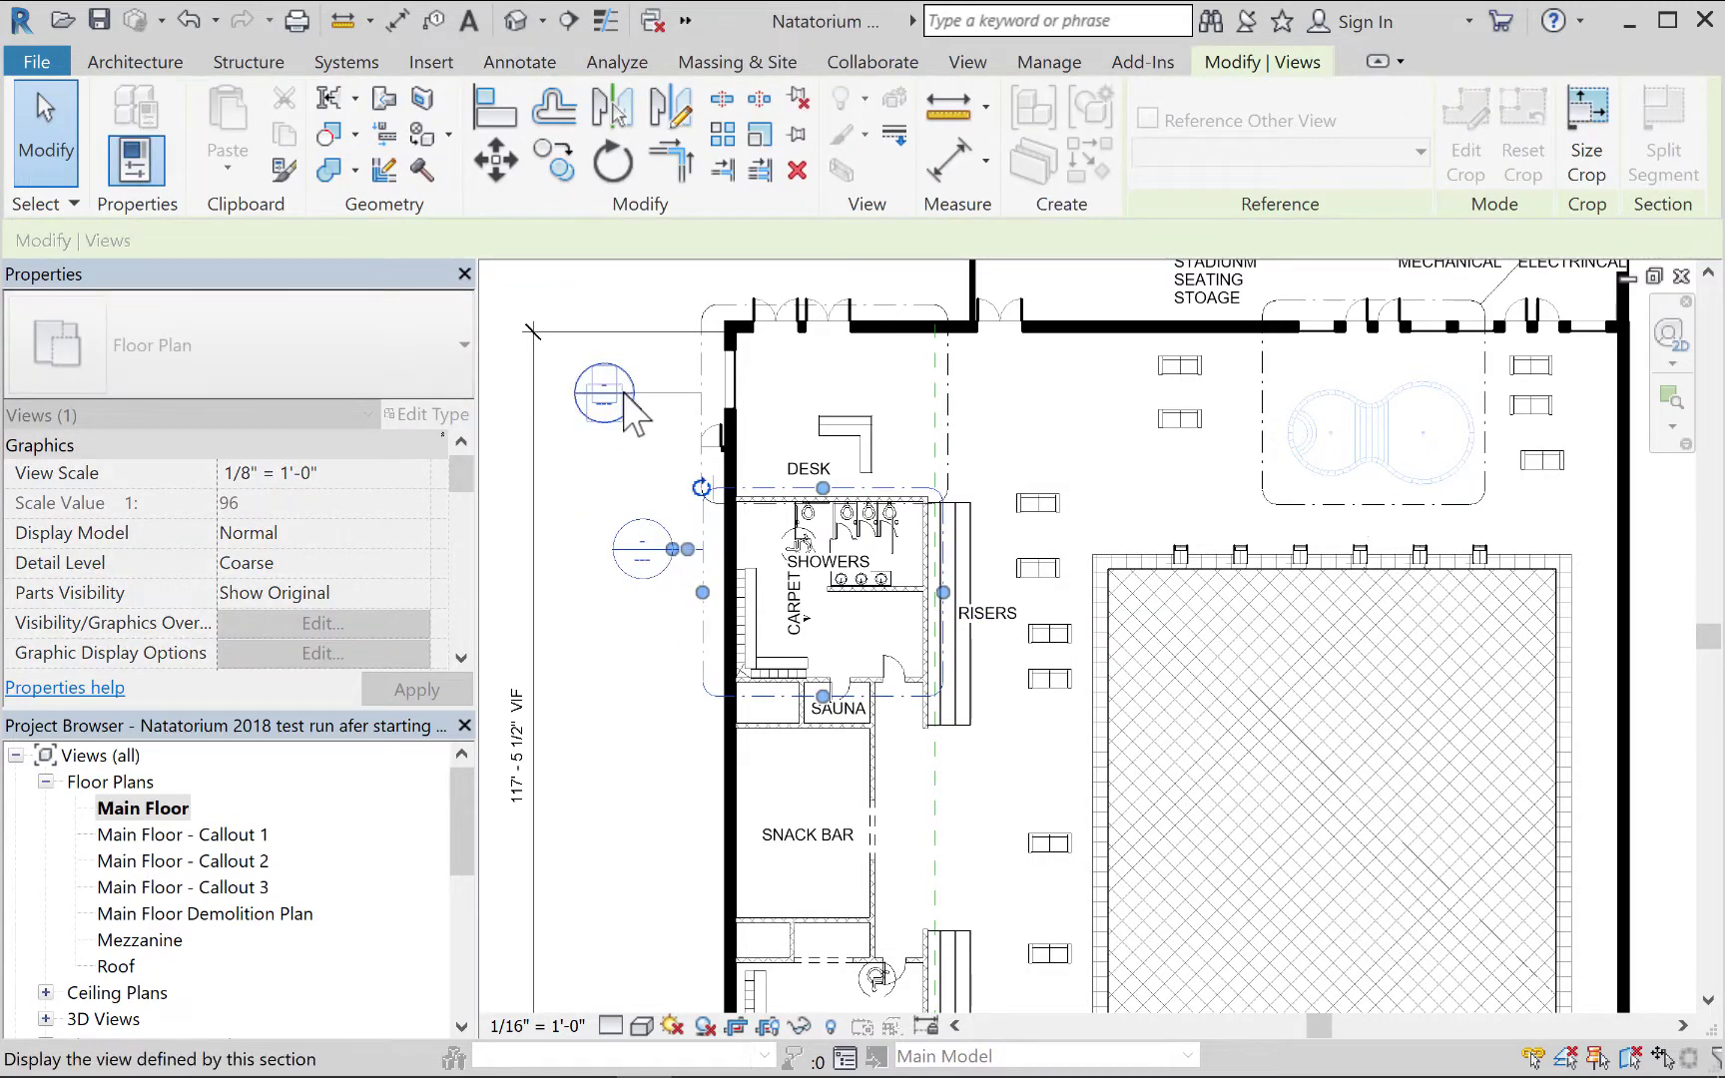
pyautogui.click(663, 392)
pyautogui.moveTo(635, 394); pyautogui.dragTo(664, 393)
pyautogui.click(562, 520)
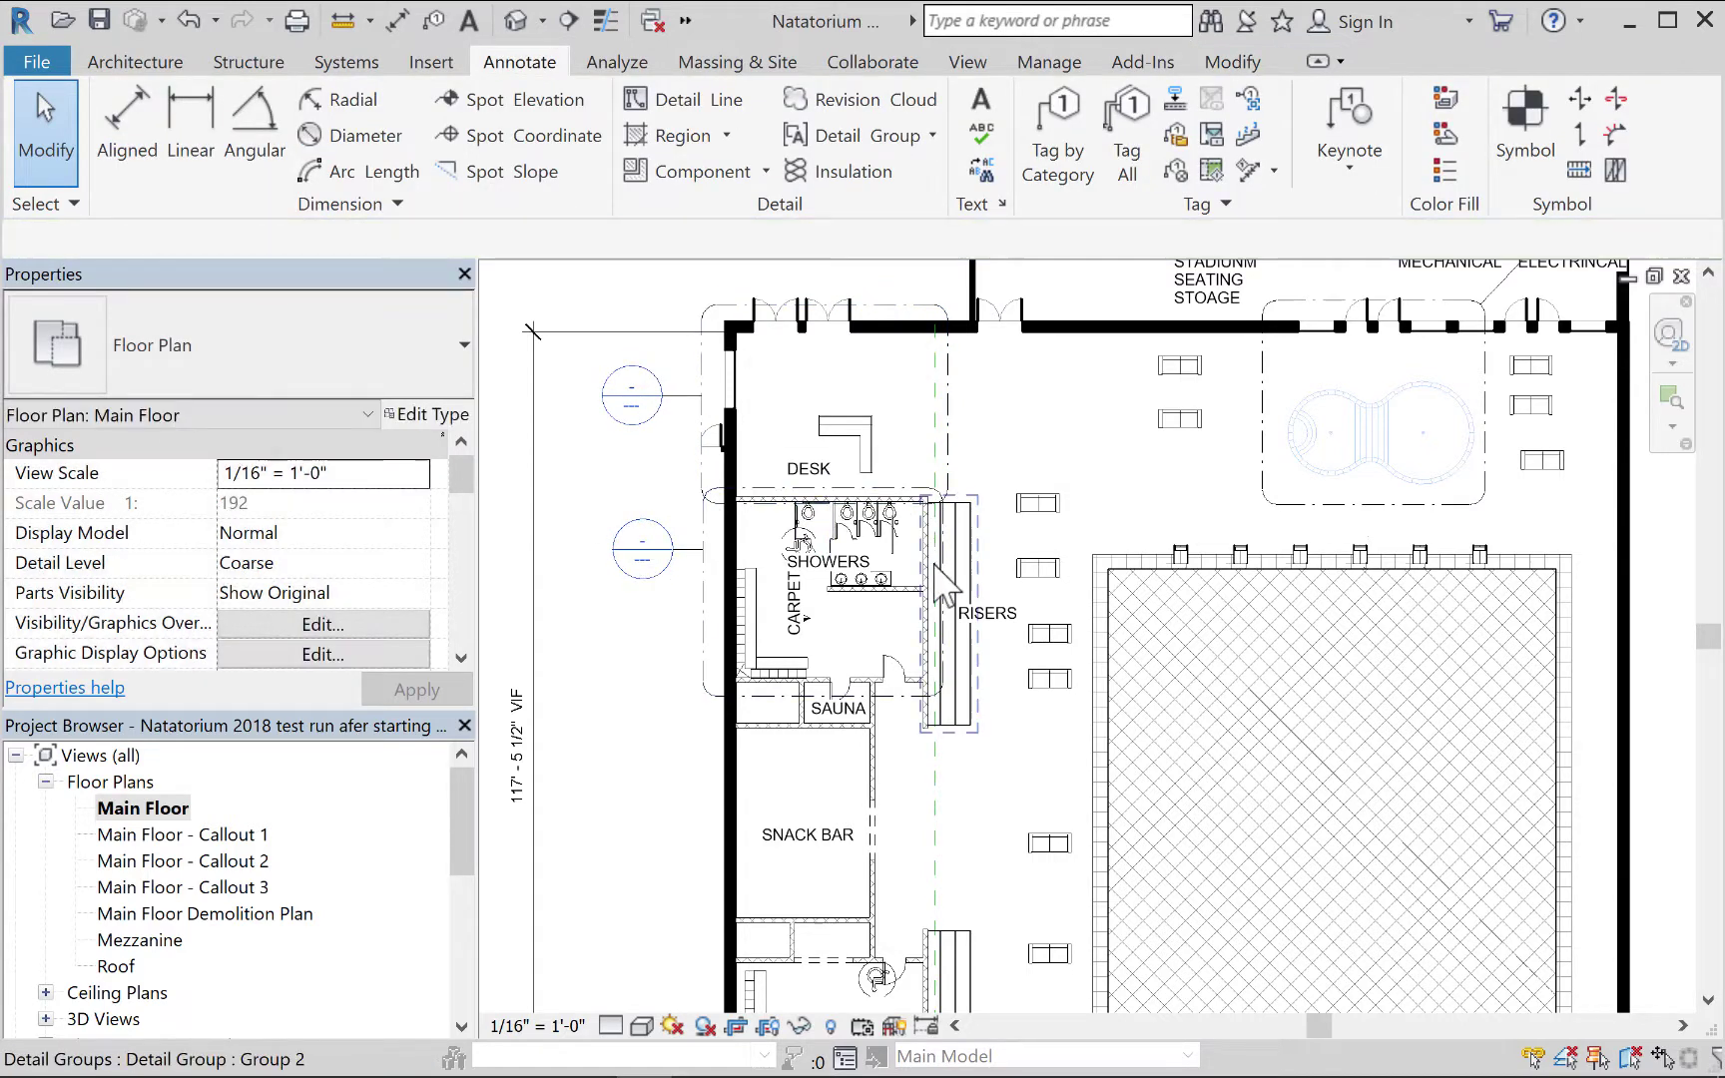
# Delete the text notes RISERS, CARPET and DESK from the Main Floor plan.
pyautogui.moveTo(997, 632); pyautogui.dragTo(809, 572)
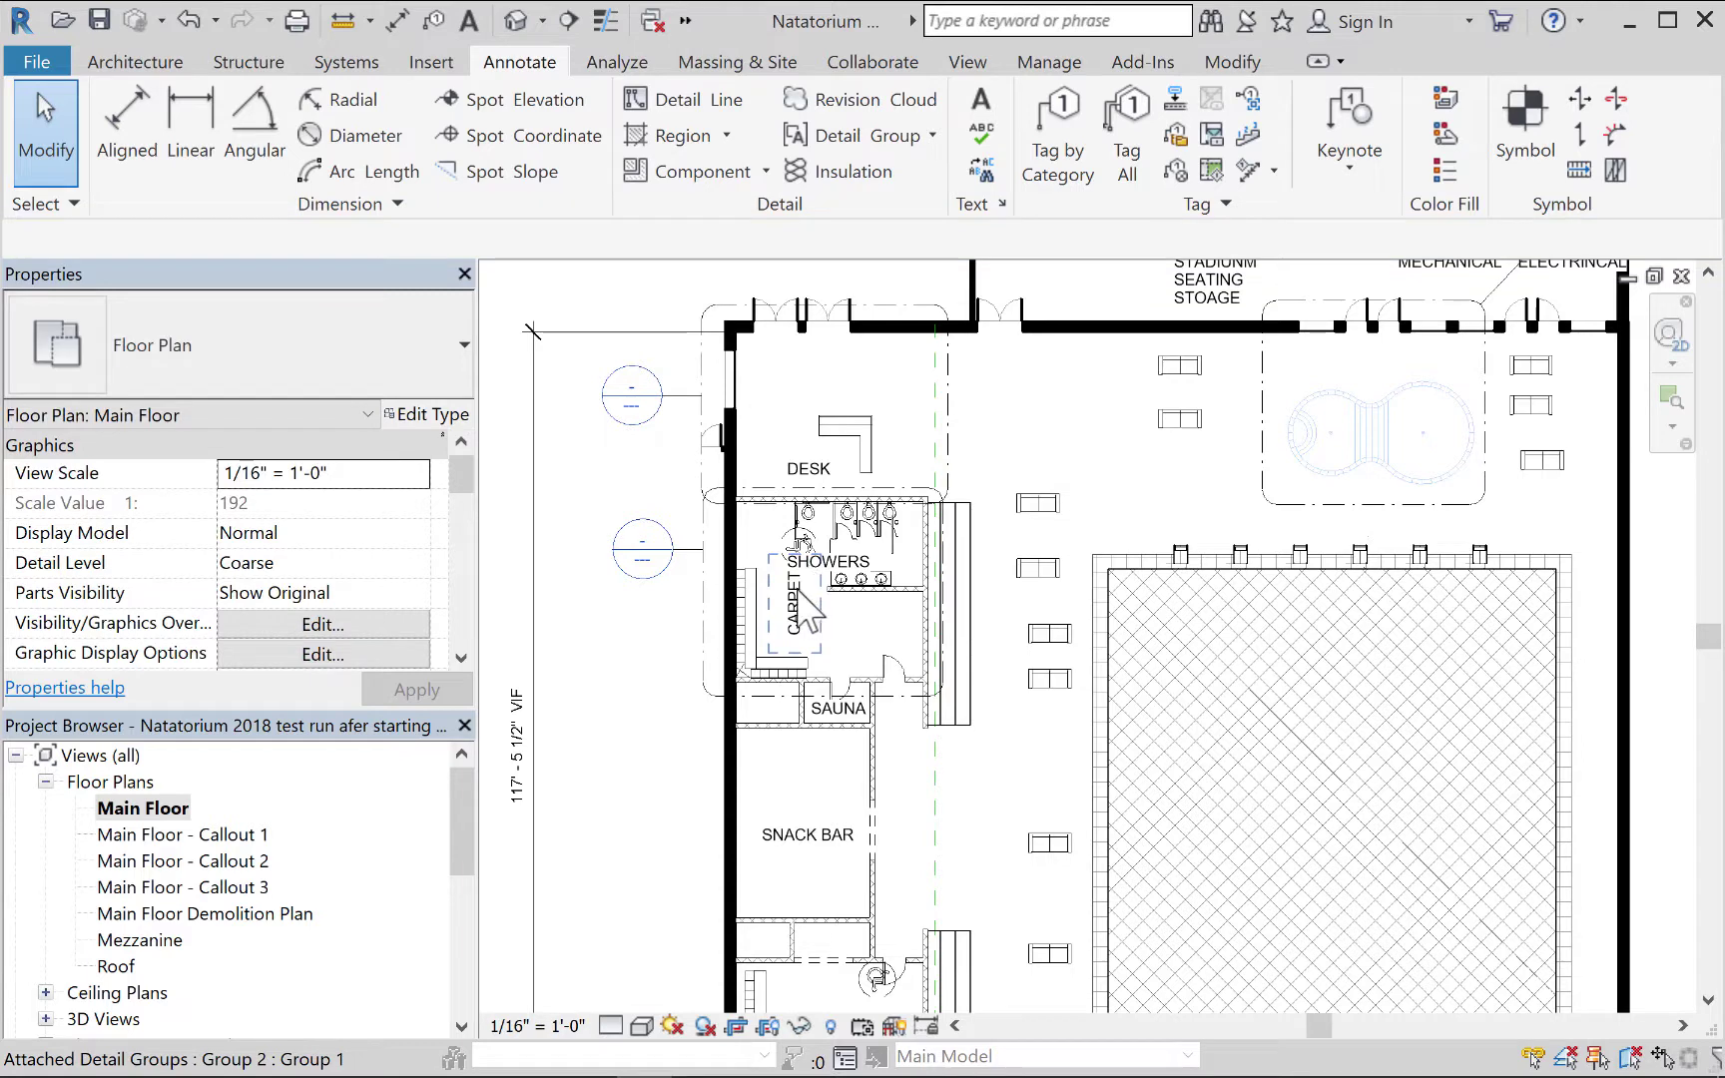
pyautogui.click(799, 590)
pyautogui.press('Delete')
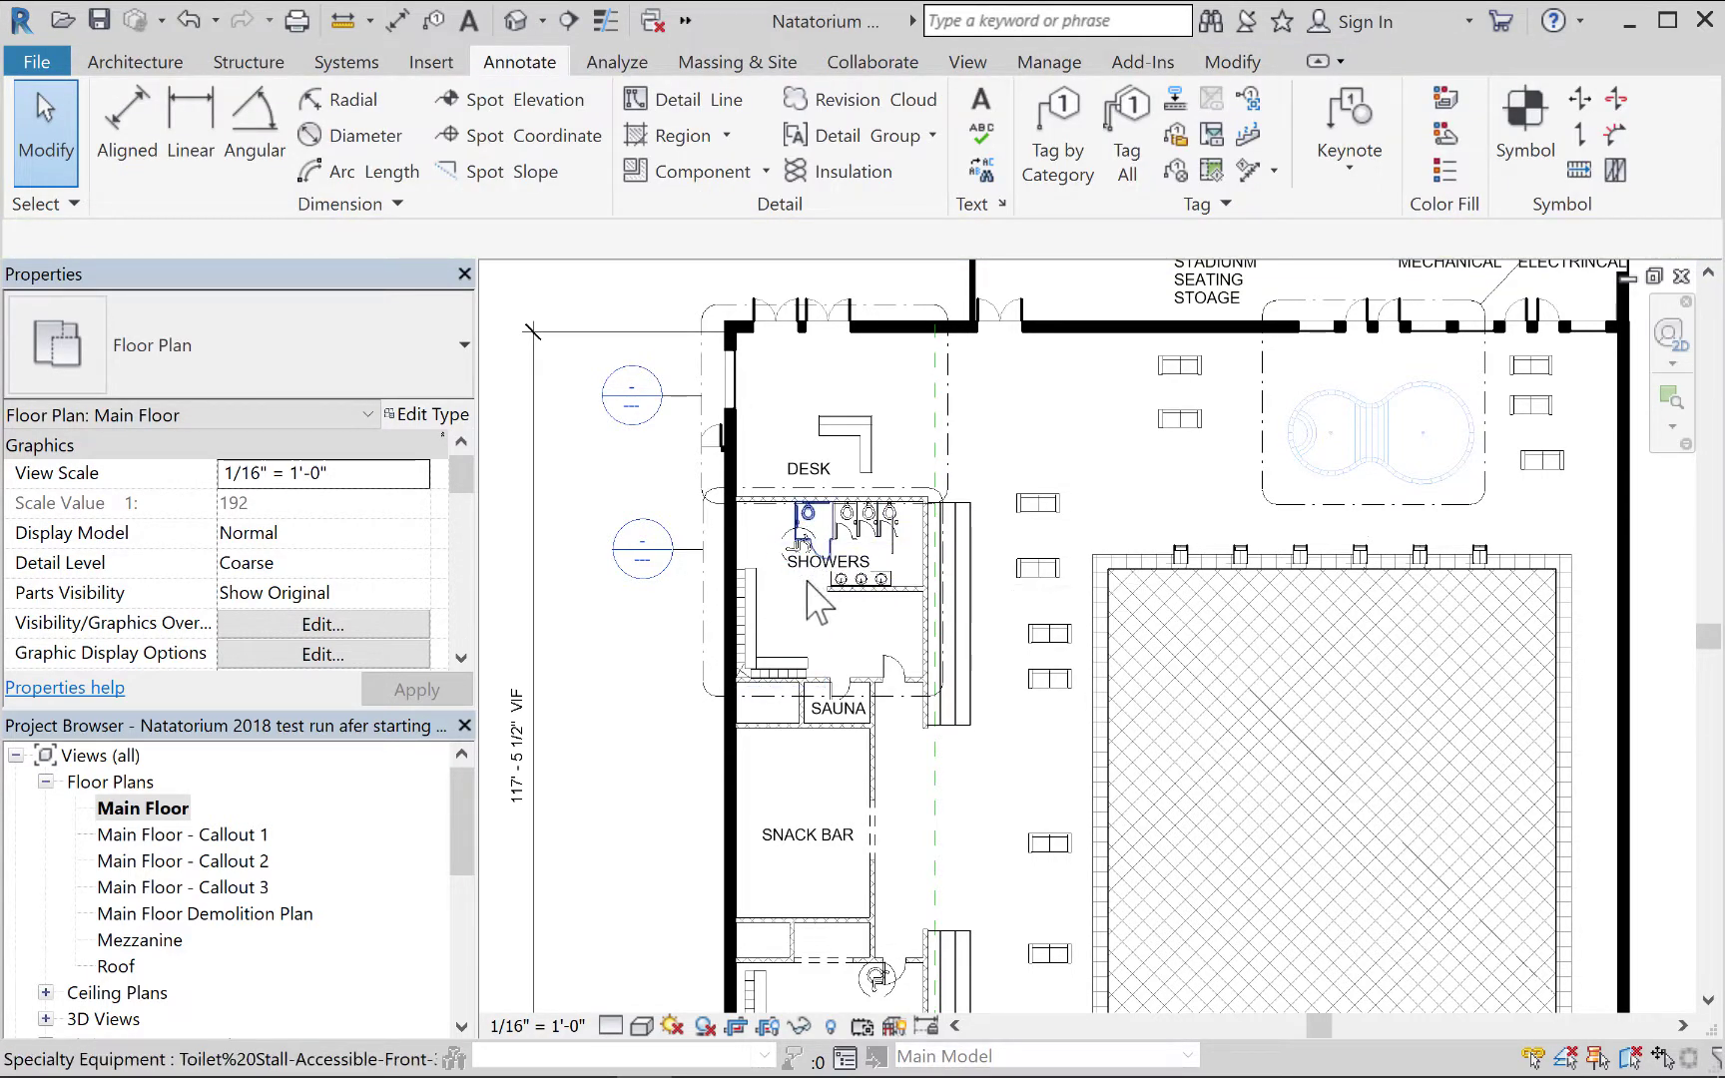
pyautogui.click(817, 474)
pyautogui.press('Delete')
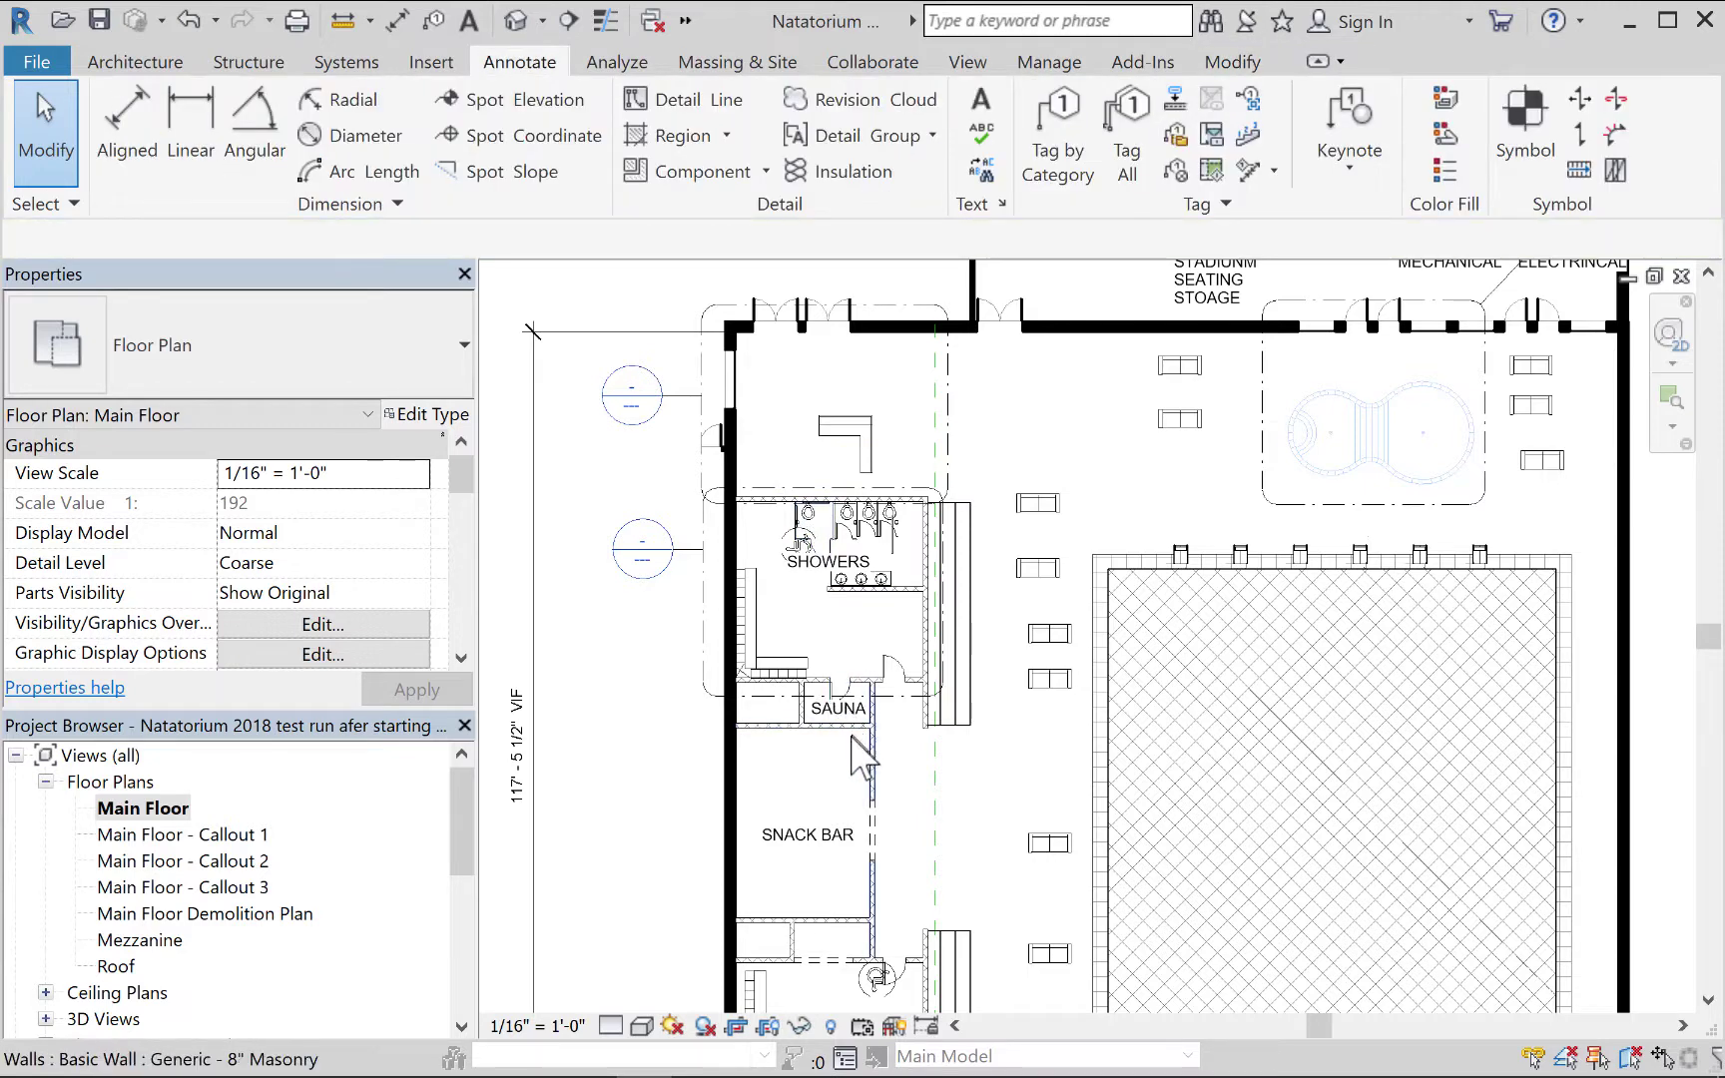
# Delete the text notes SNACK BAR, SAUNA and SHOWERS from the plan.
pyautogui.scroll(1, 862, 758)
pyautogui.click(813, 837)
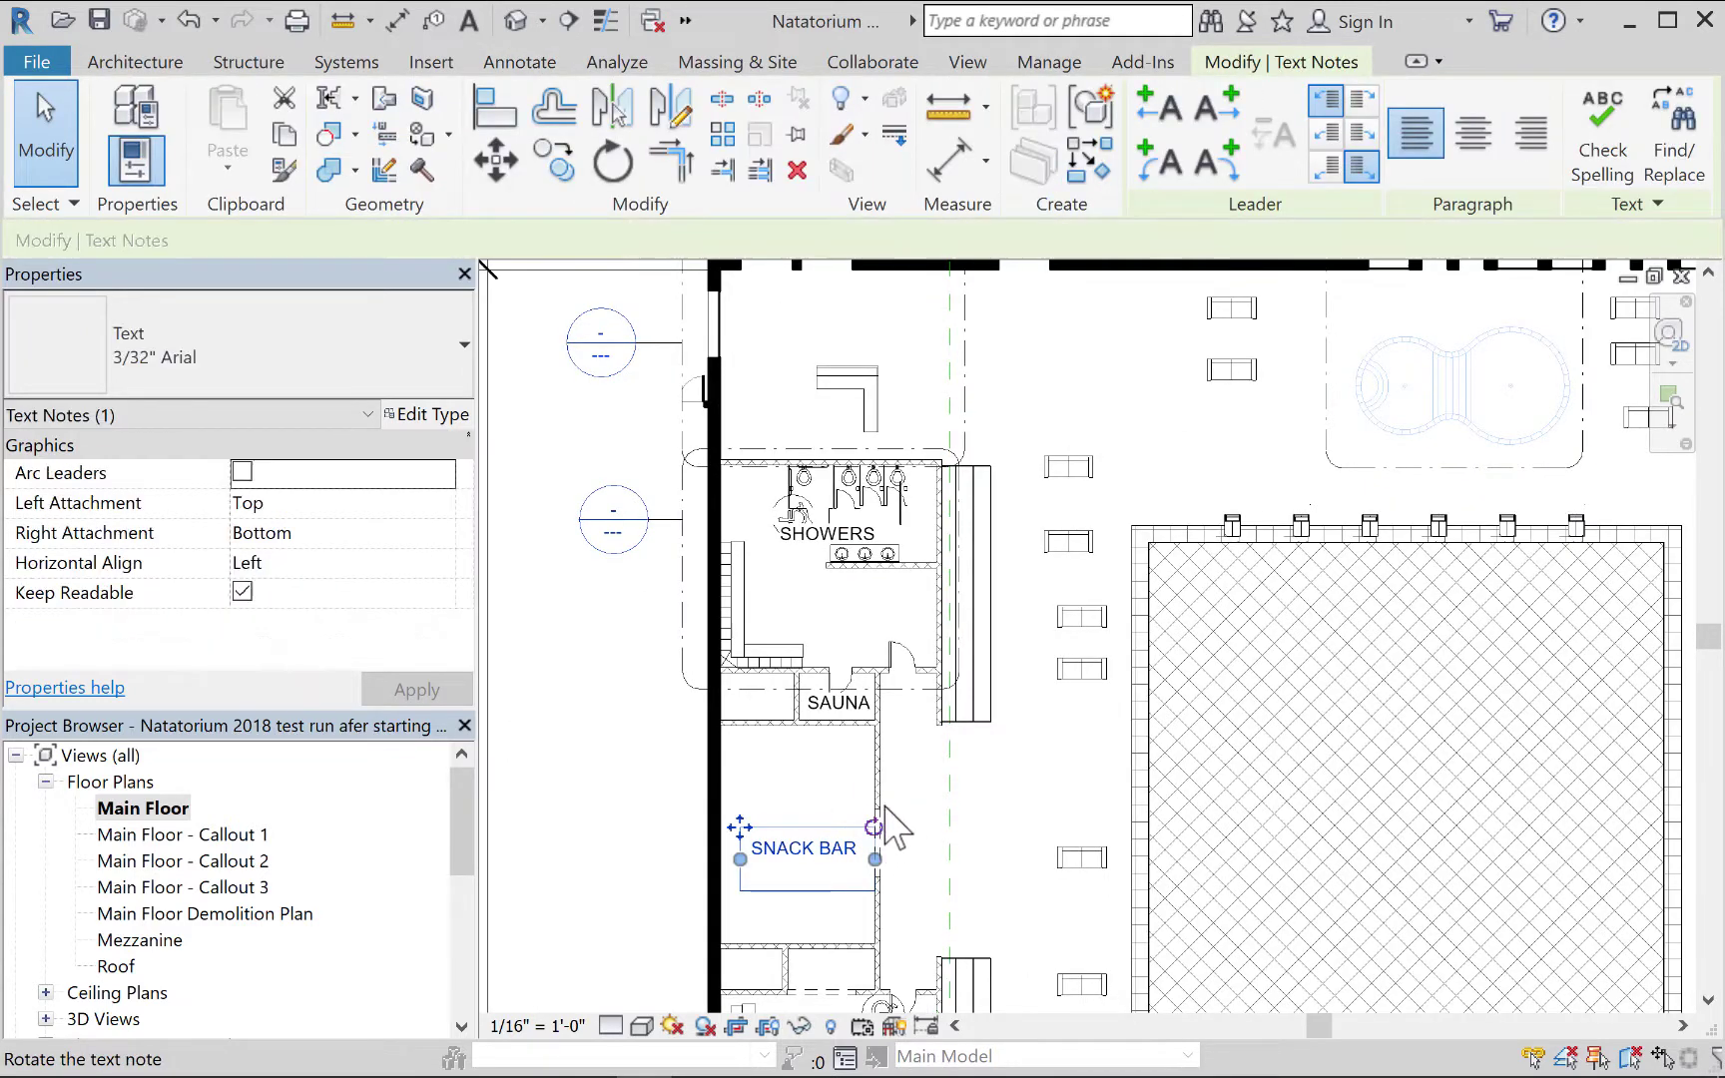
pyautogui.press('Delete')
pyautogui.scroll(2, 829, 729)
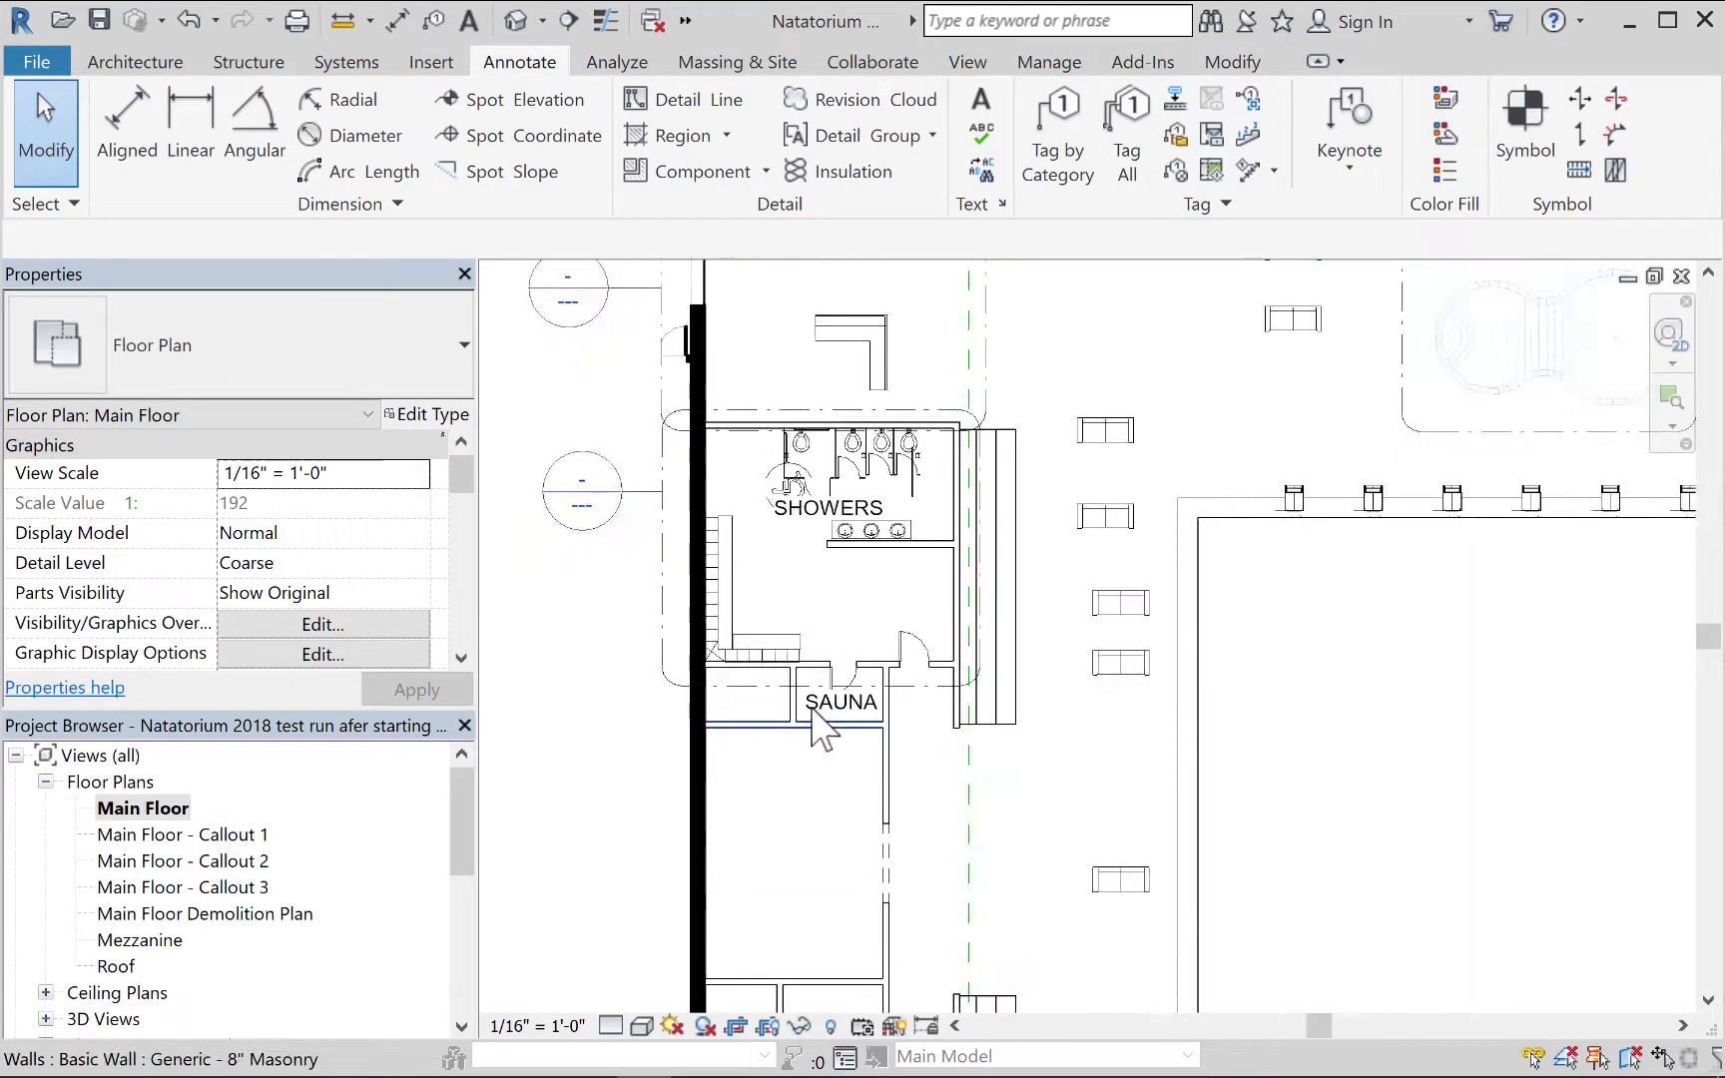
pyautogui.click(823, 695)
pyautogui.press('Delete')
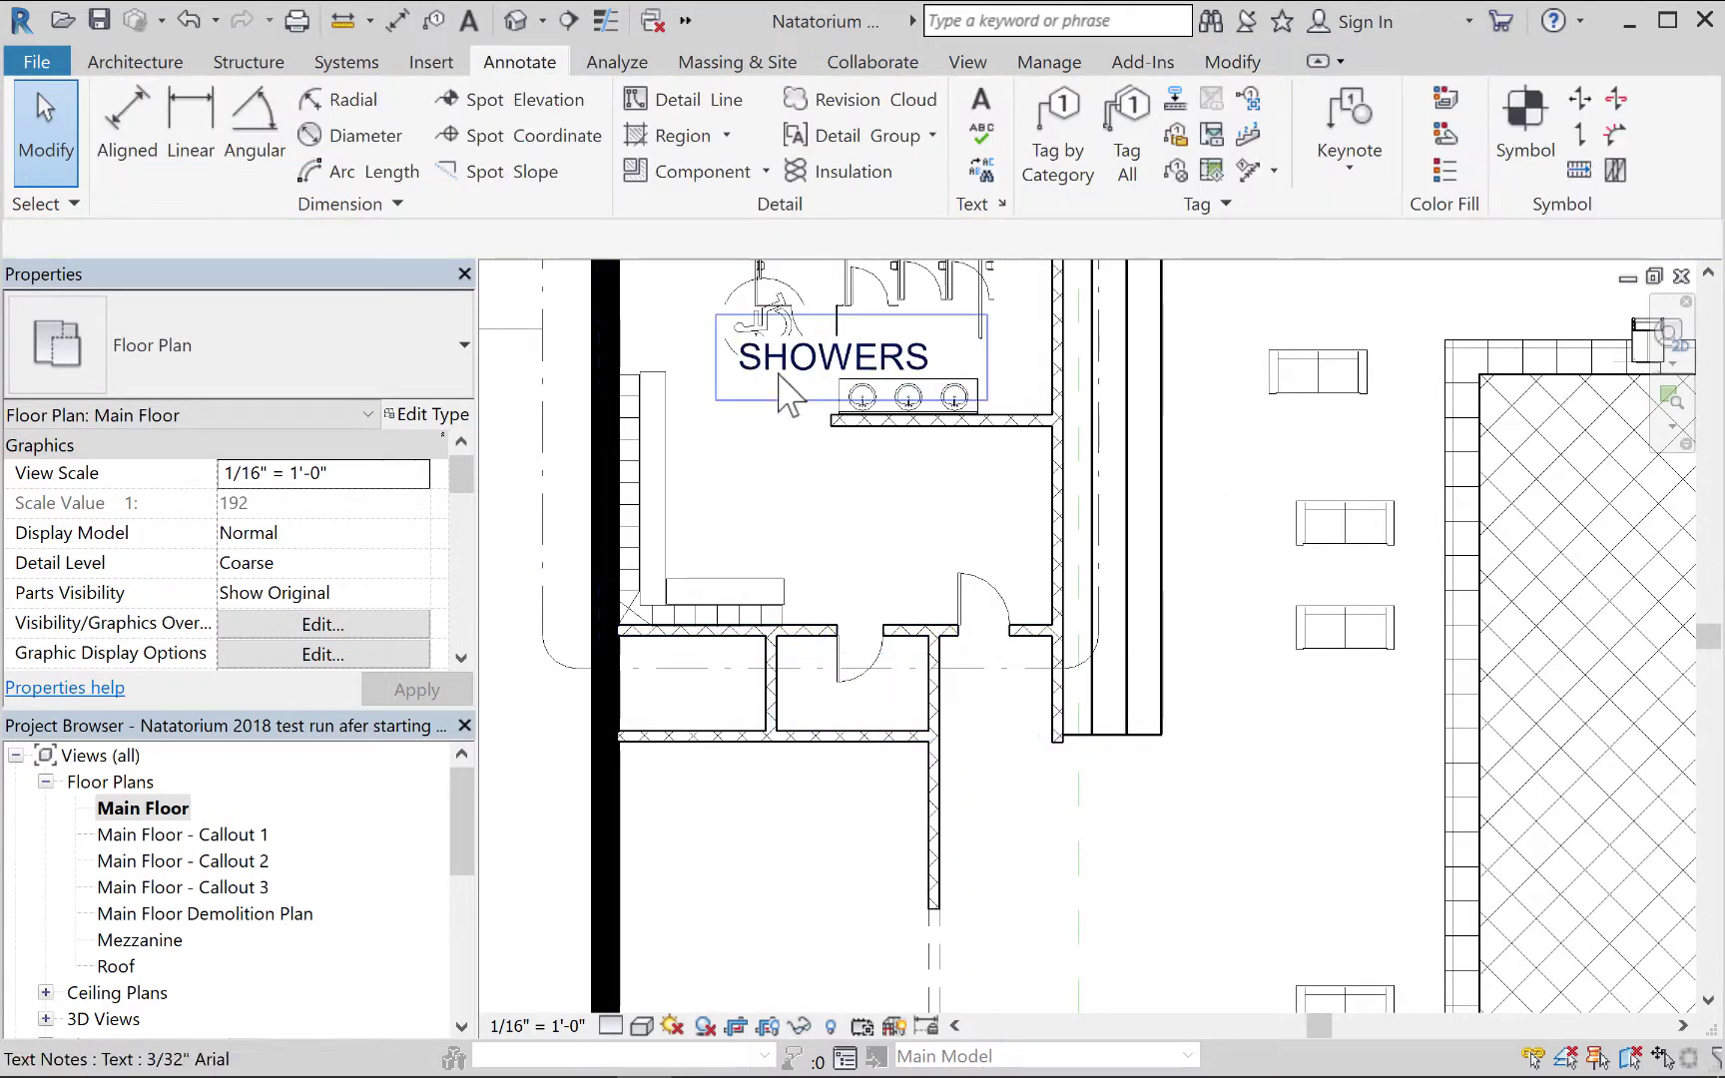
pyautogui.click(789, 387)
pyautogui.press('Delete')
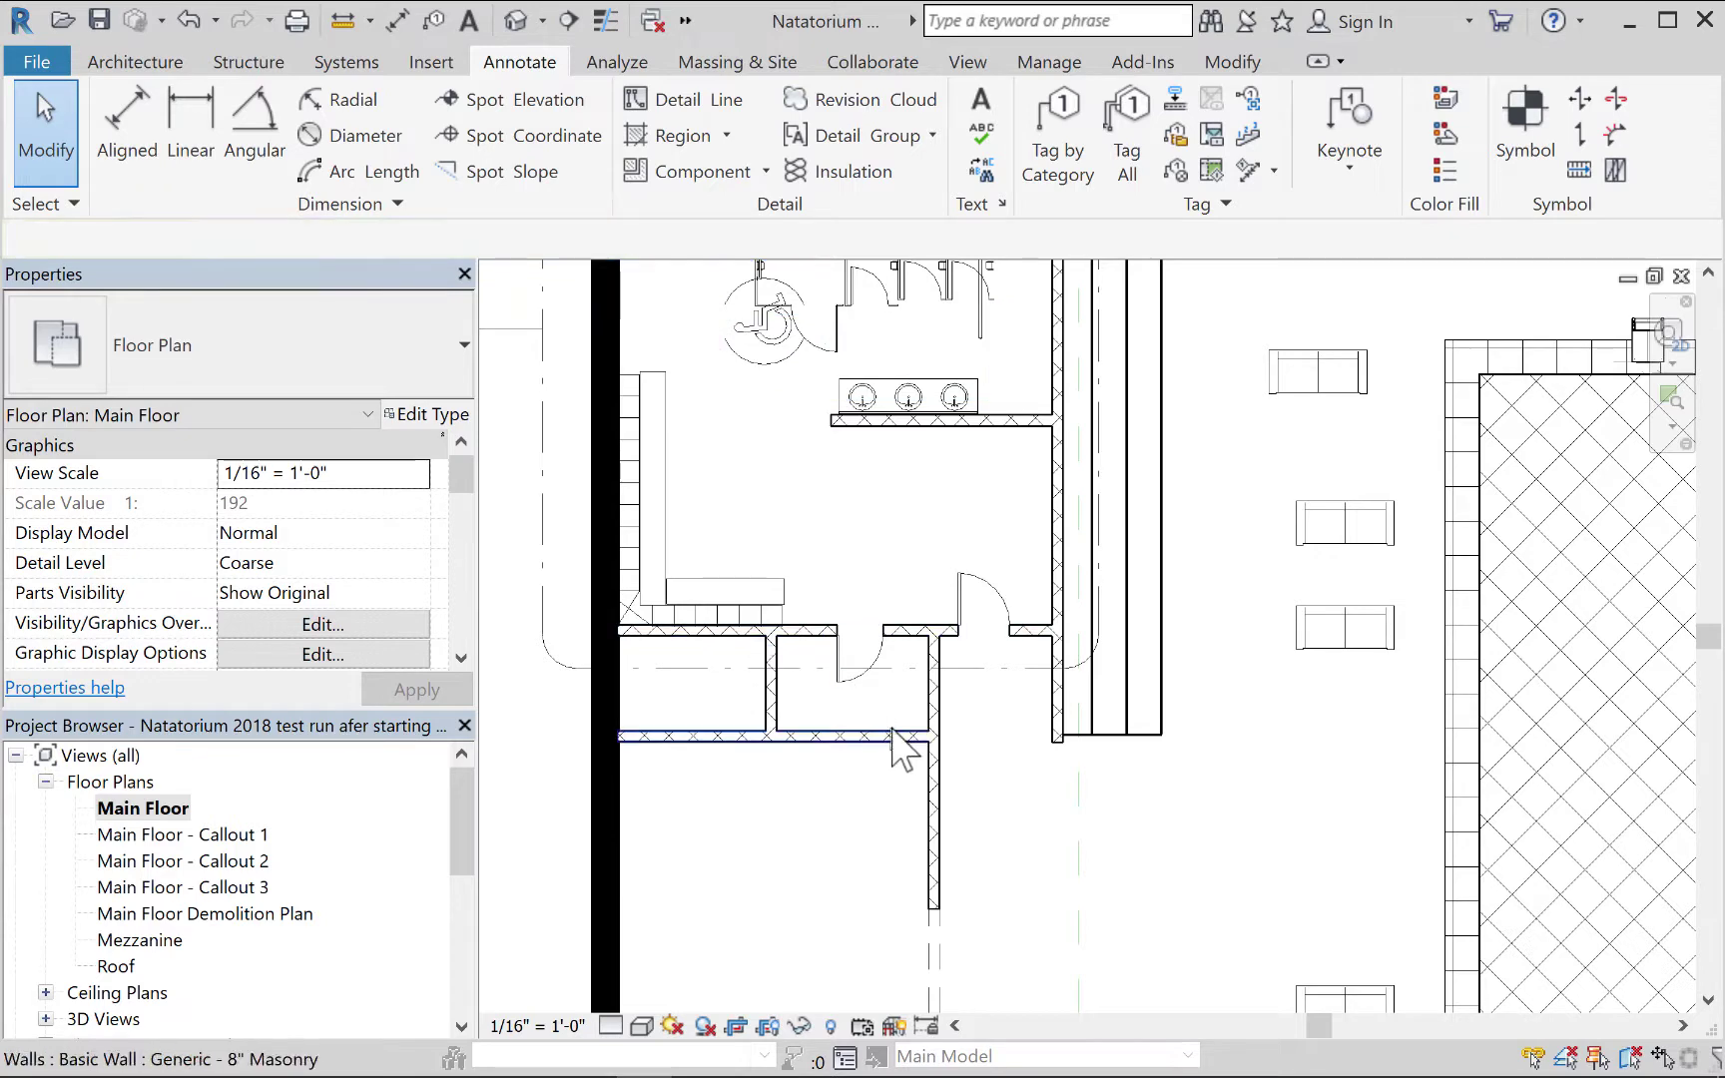
pyautogui.scroll(-2, 893, 728)
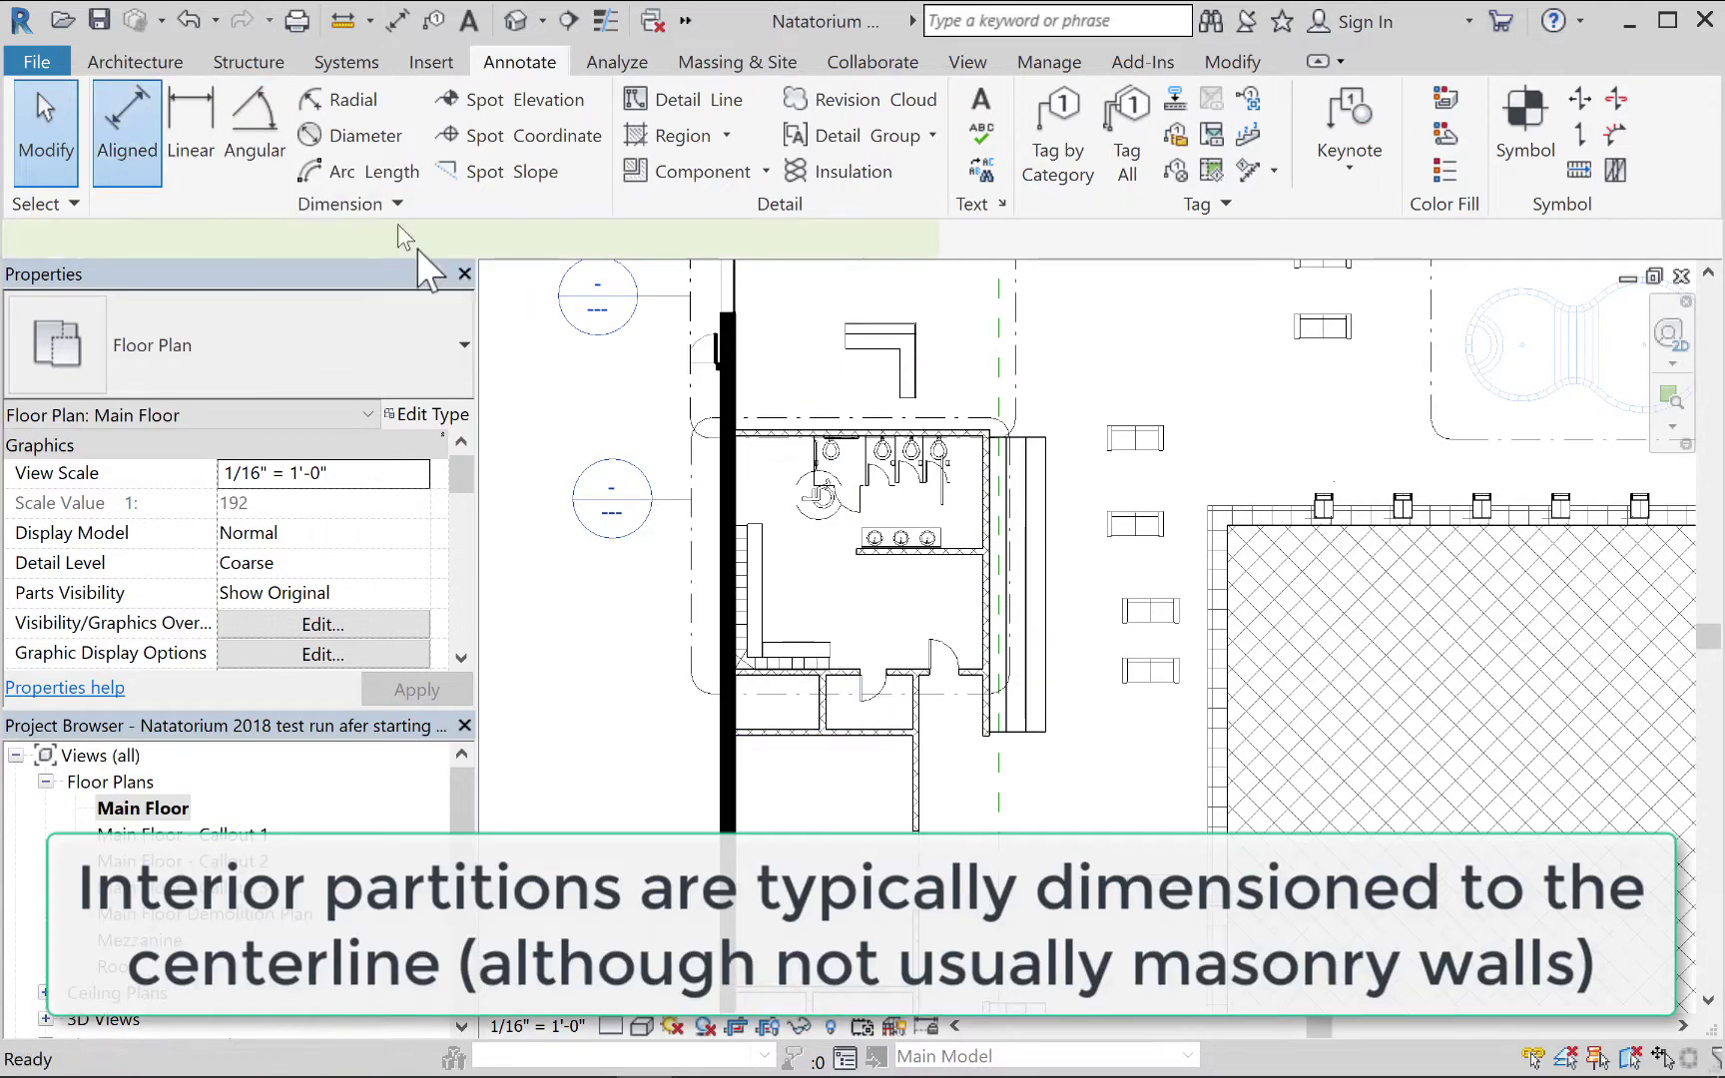
pyautogui.click(127, 125)
pyautogui.moveTo(870, 593); pyautogui.dragTo(971, 696, button='middle')
pyautogui.scroll(-3, 913, 479)
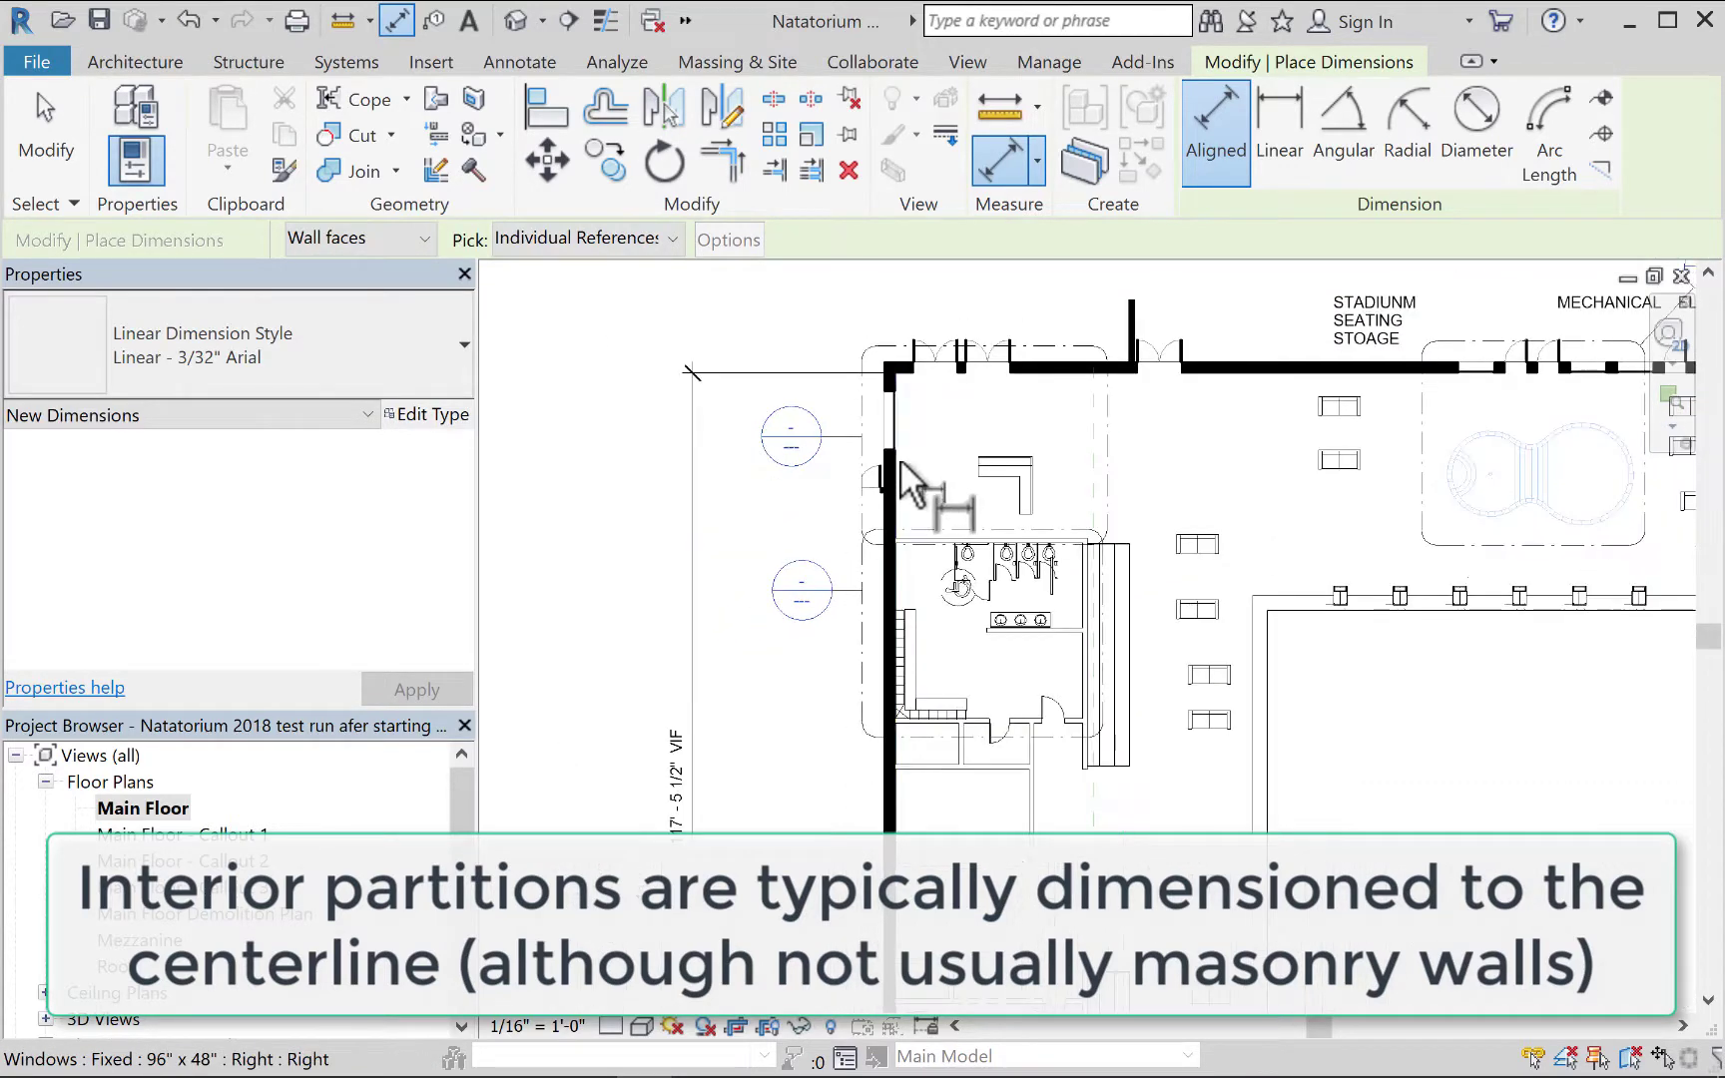
pyautogui.scroll(3, 933, 460)
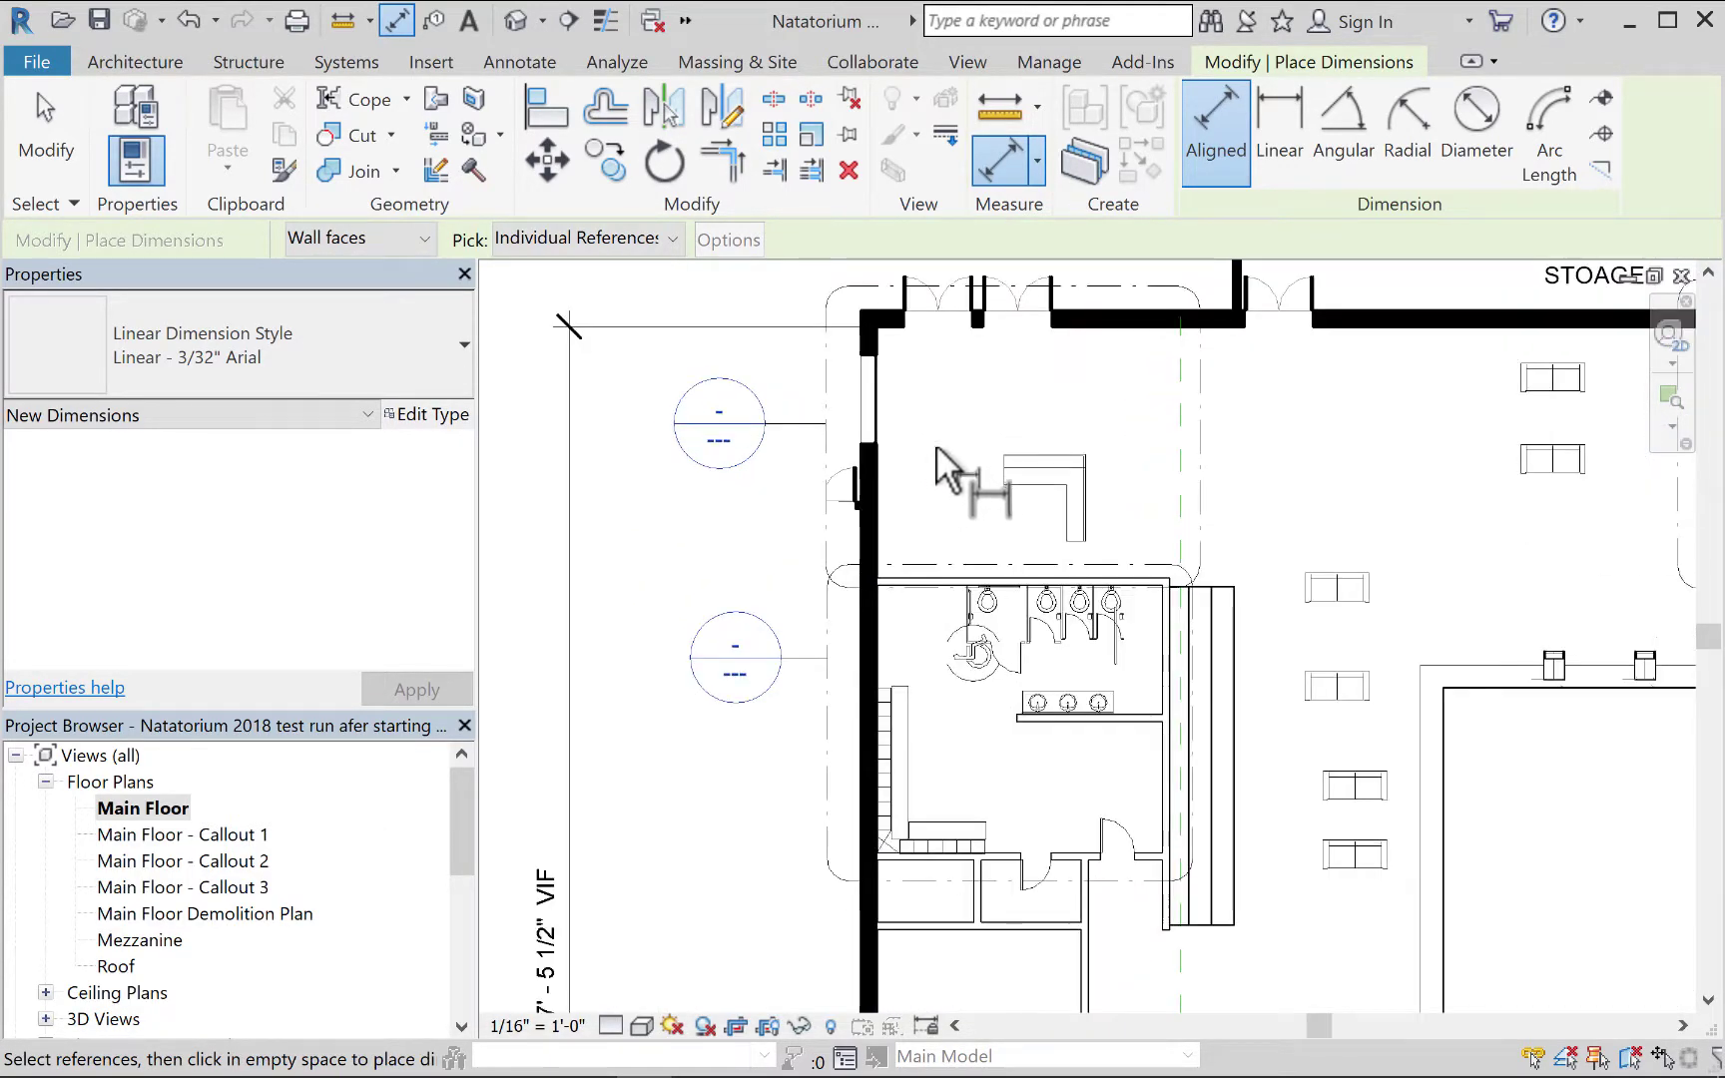
pyautogui.moveTo(936, 446); pyautogui.dragTo(1008, 534, button='middle')
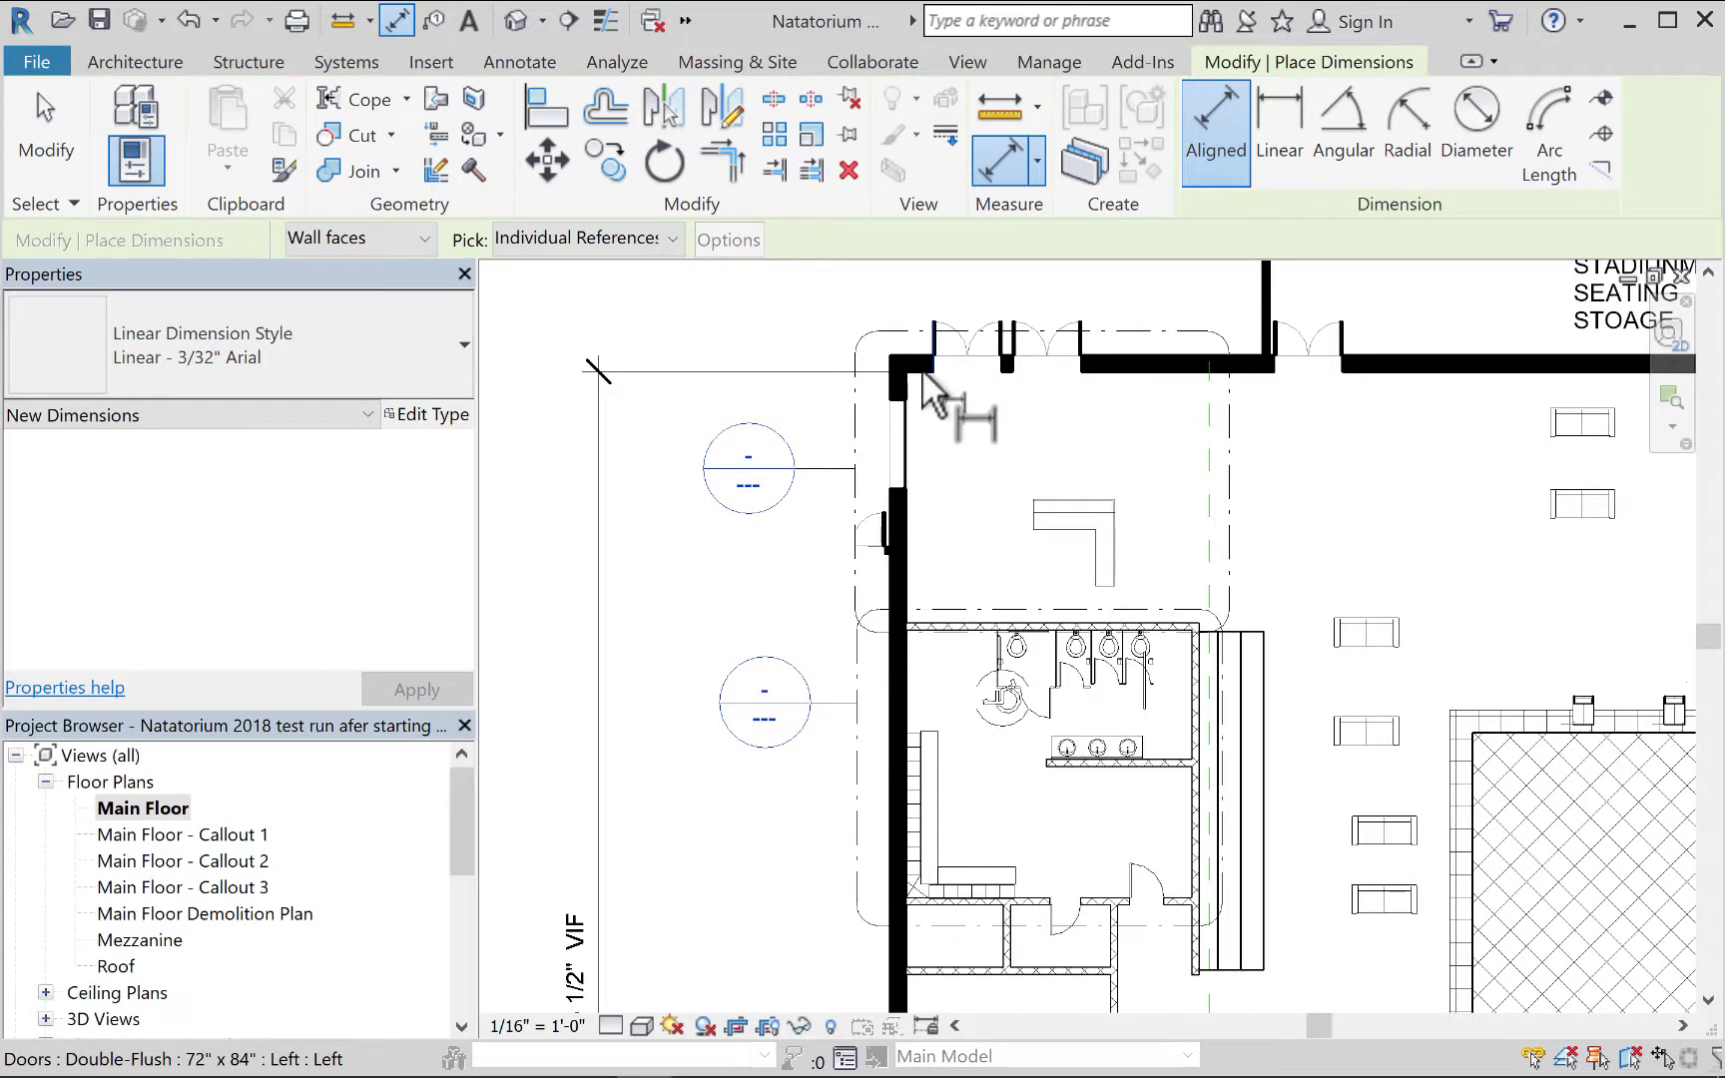
pyautogui.click(925, 384)
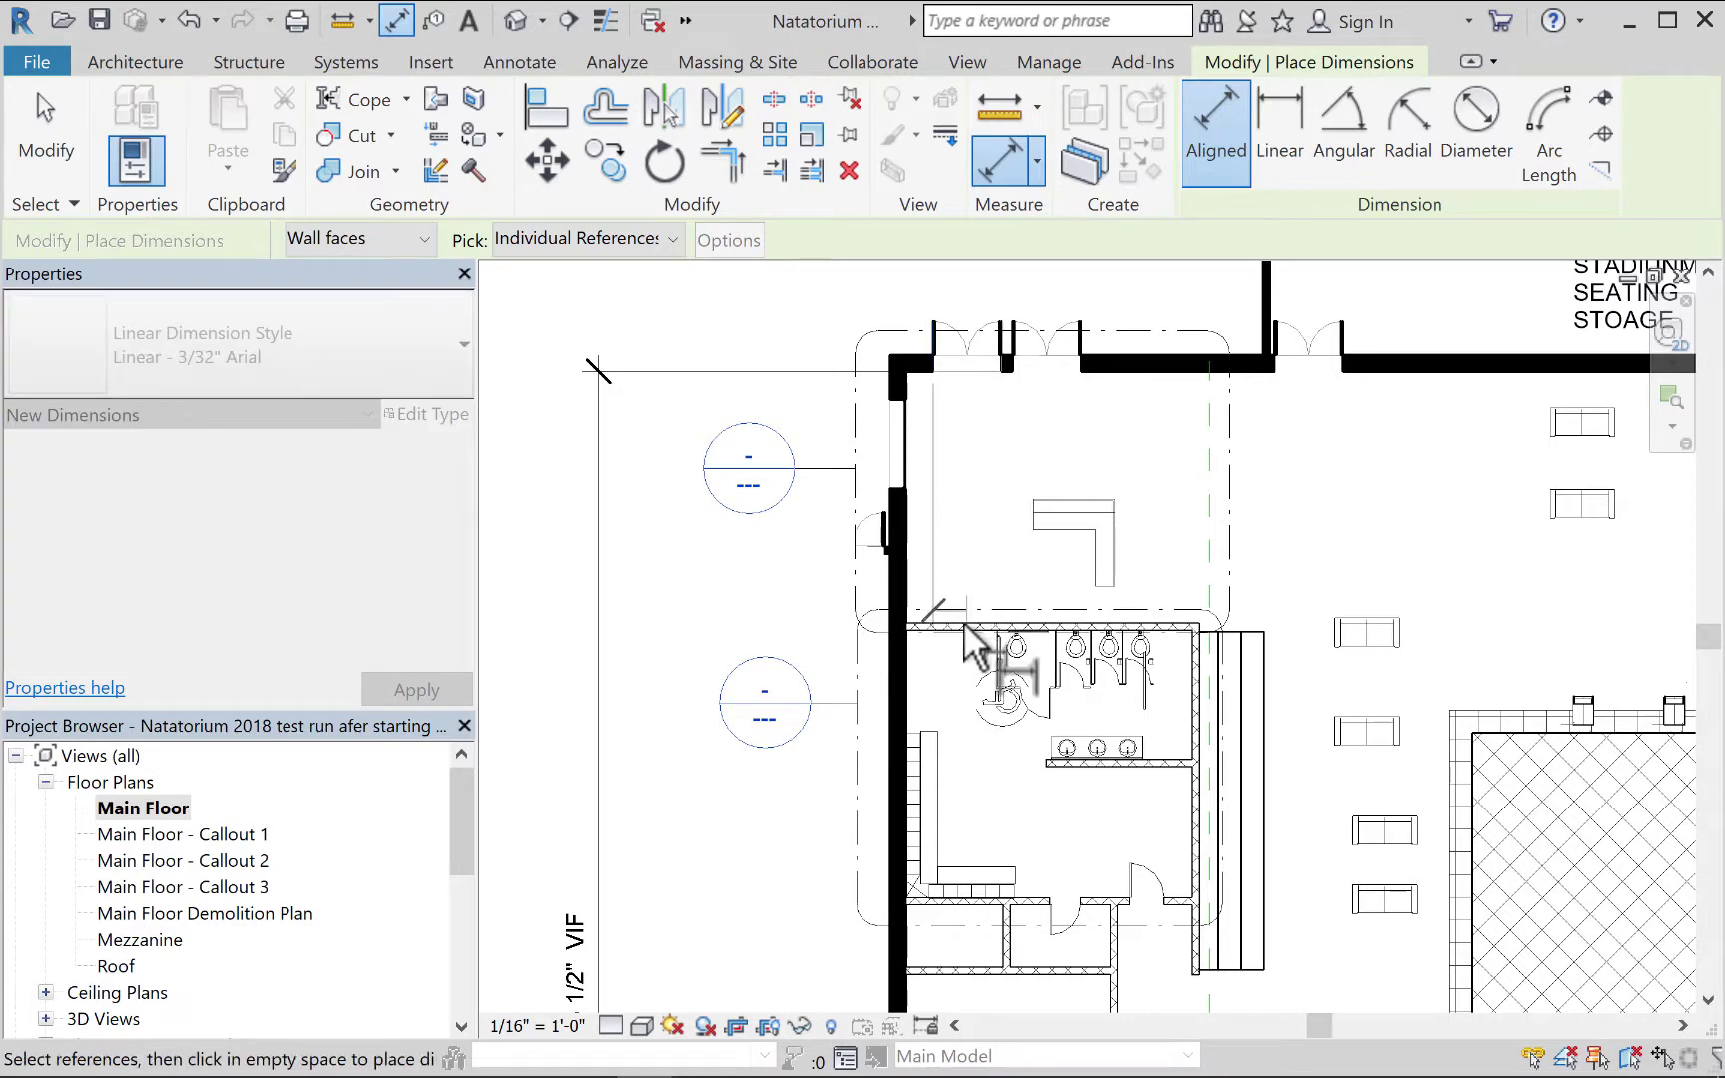
pyautogui.scroll(2, 908, 623)
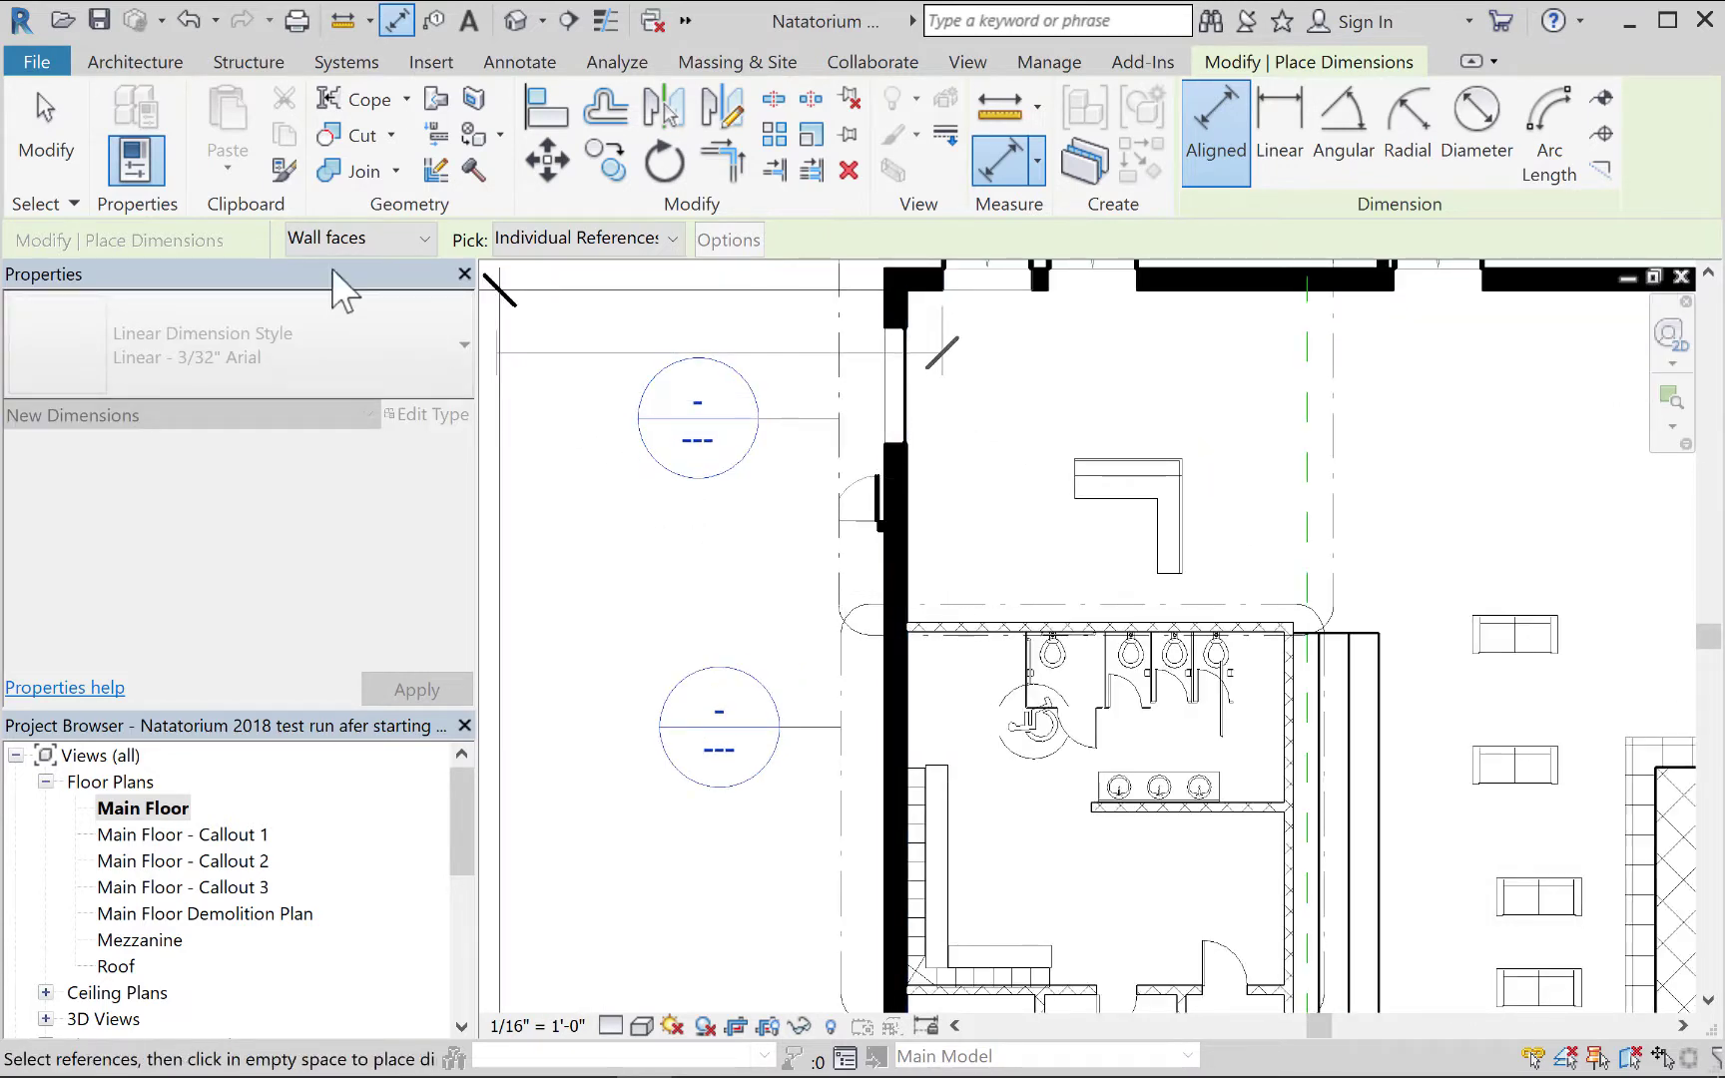
pyautogui.click(373, 237)
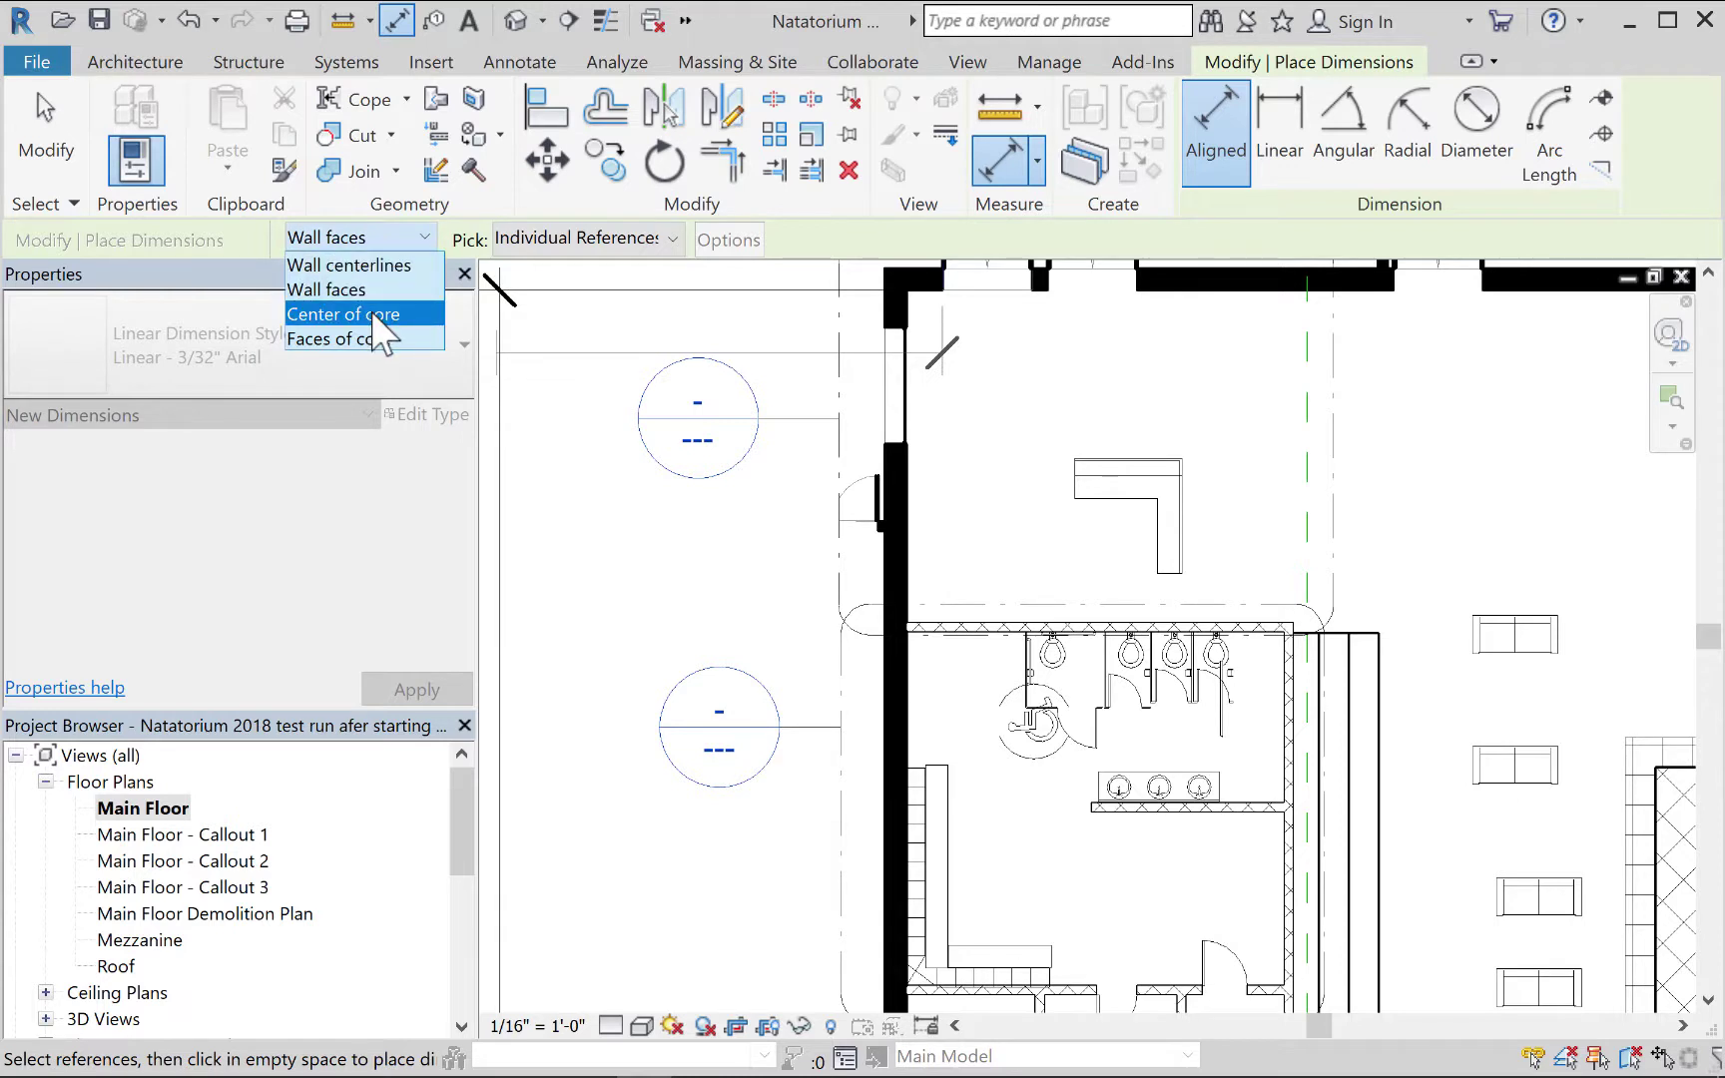
pyautogui.click(348, 265)
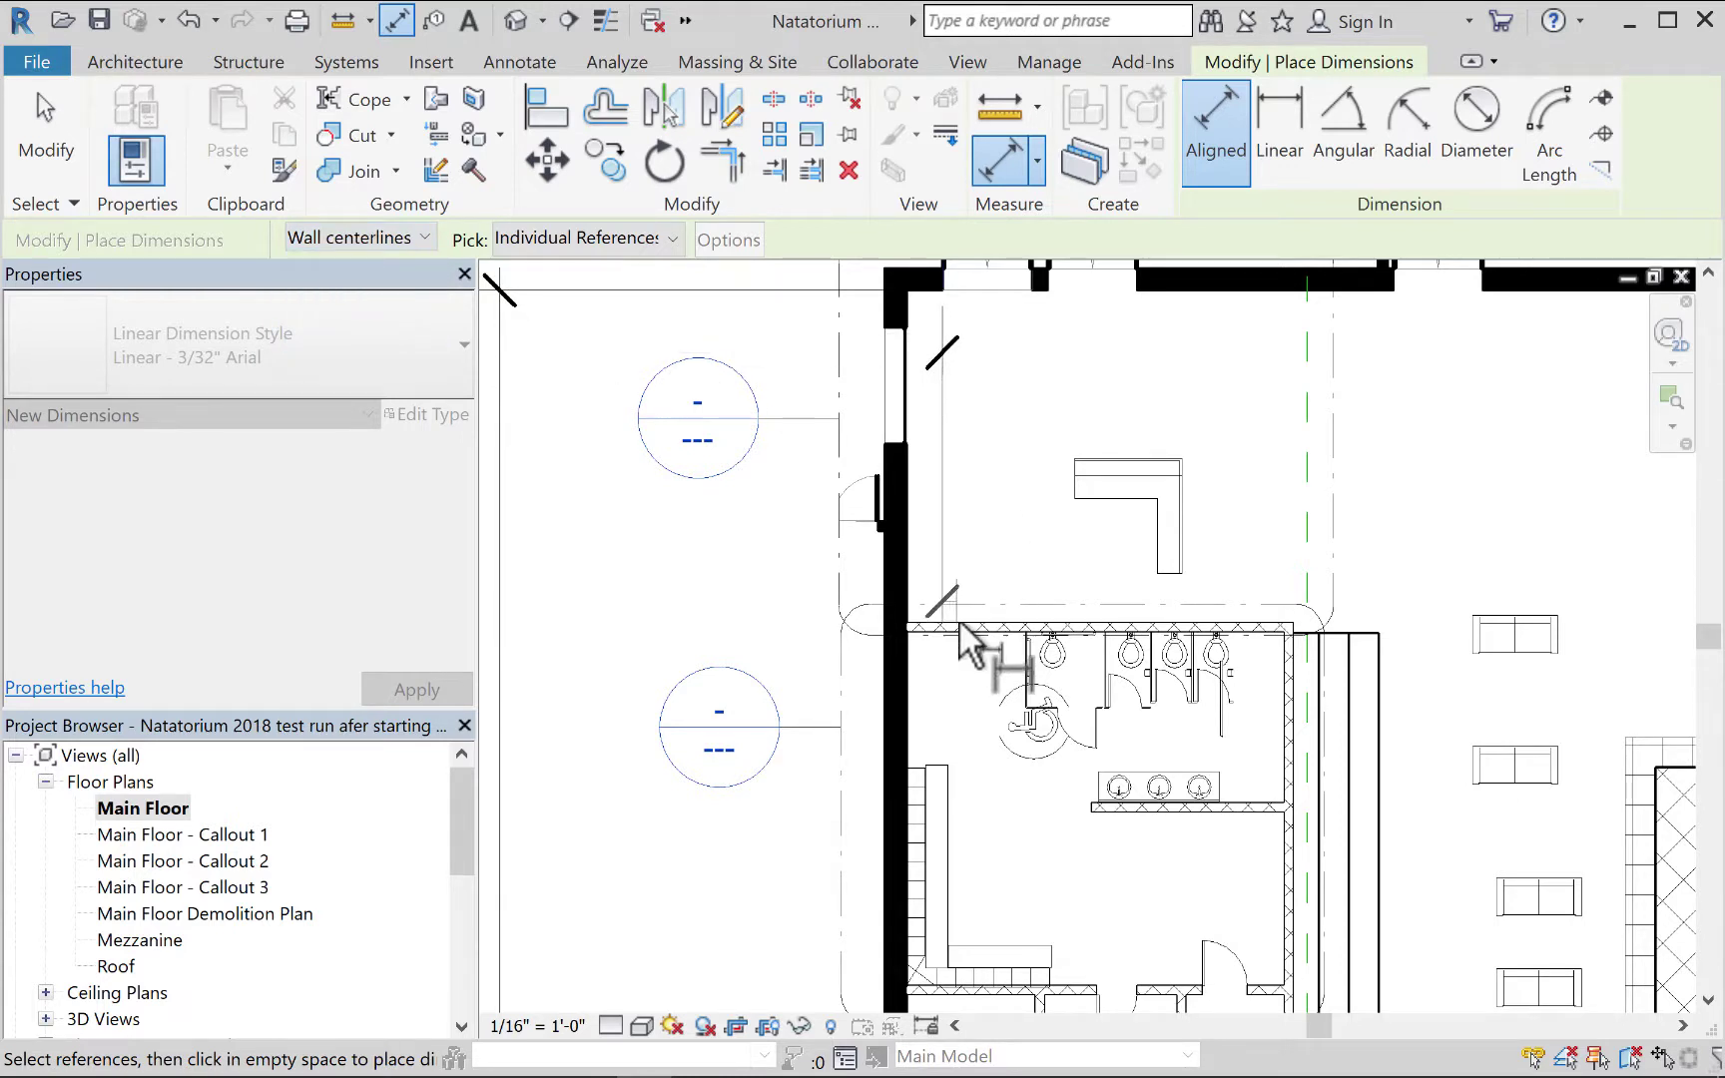
pyautogui.scroll(1, 950, 633)
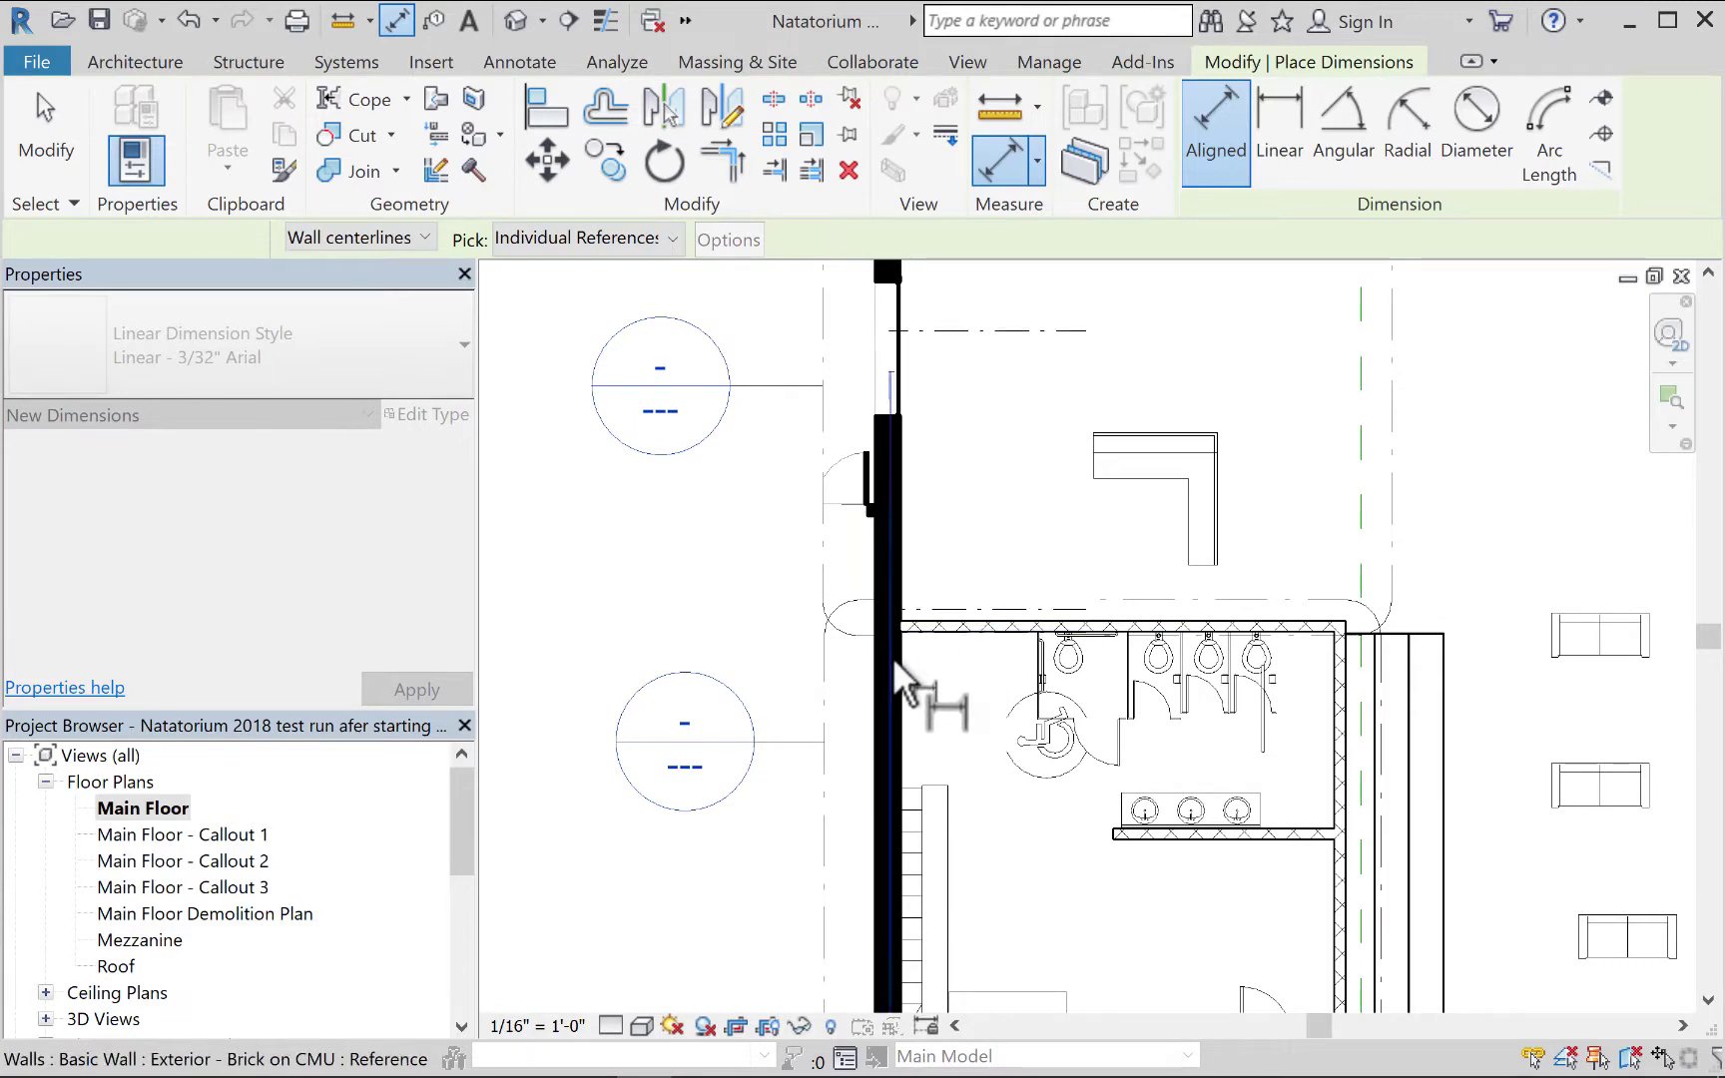
pyautogui.scroll(-1, 747, 721)
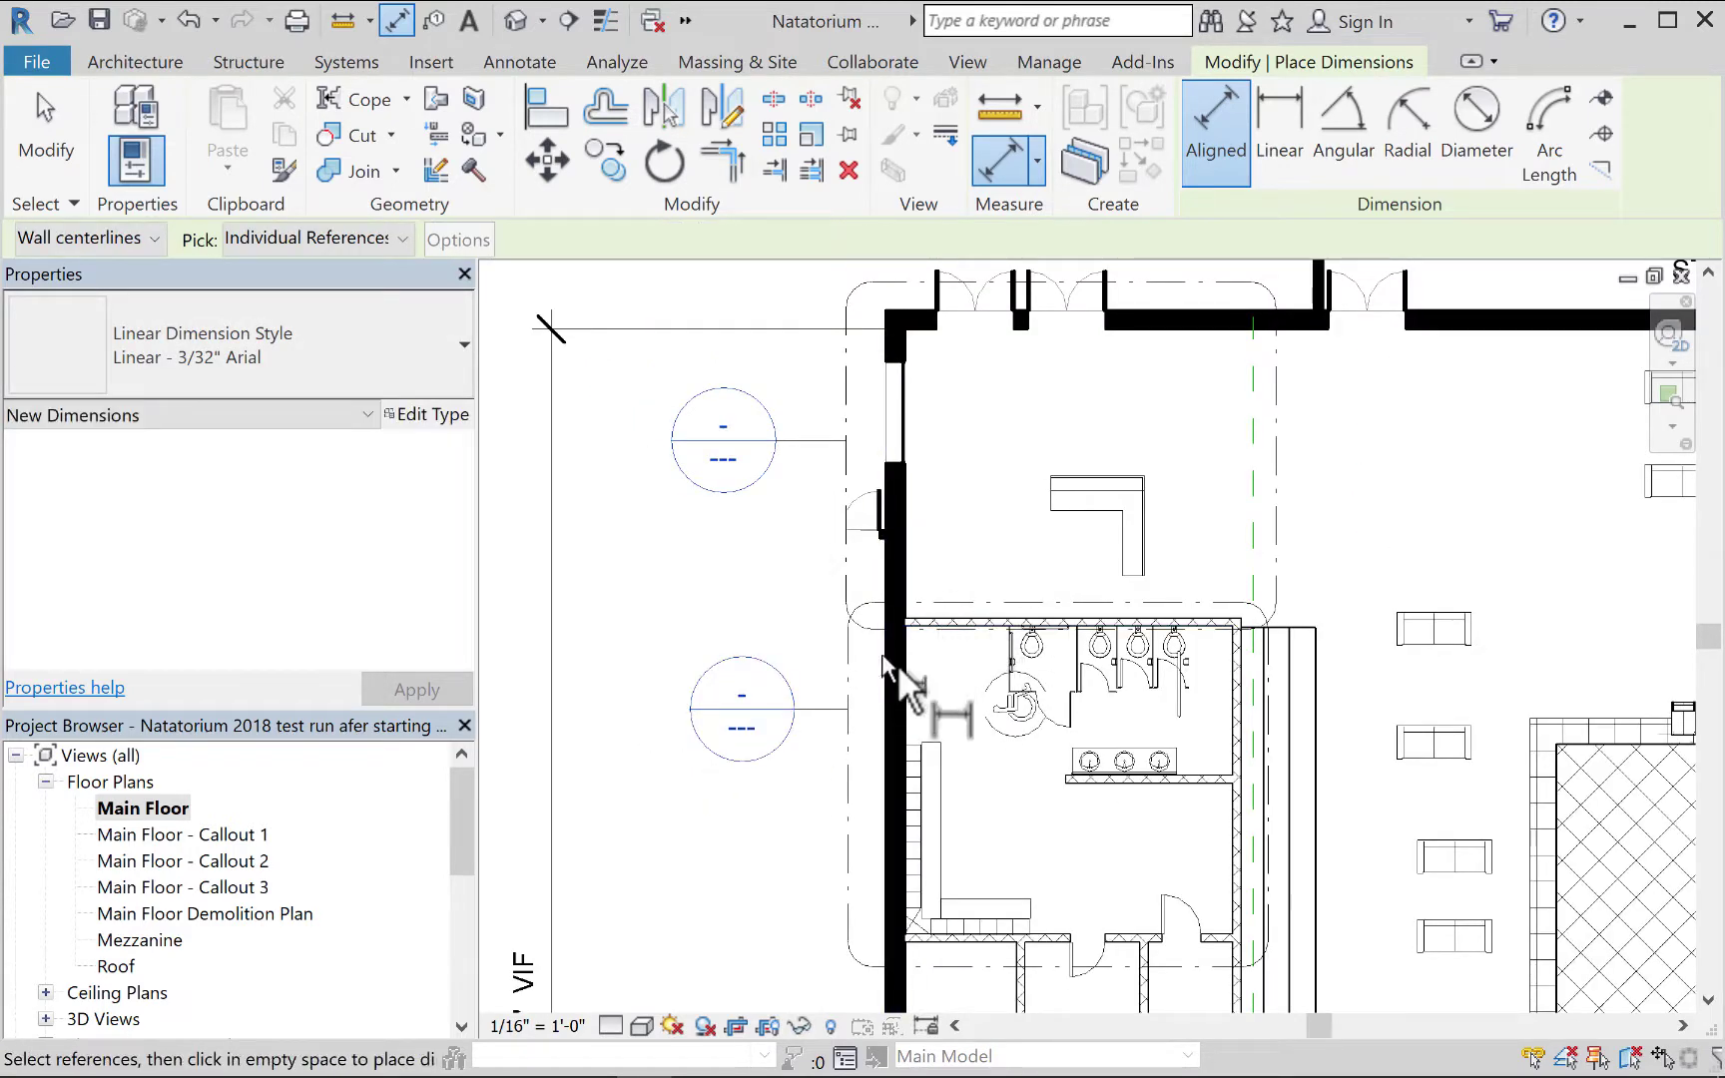
# Start an aligned dimension string at the upper exterior wall's inner wall face and continue it with wall centerlines to the partition above the upper restroom.
pyautogui.moveTo(1114, 716); pyautogui.dragTo(1278, 743, button='middle')
pyautogui.scroll(4, 1187, 504)
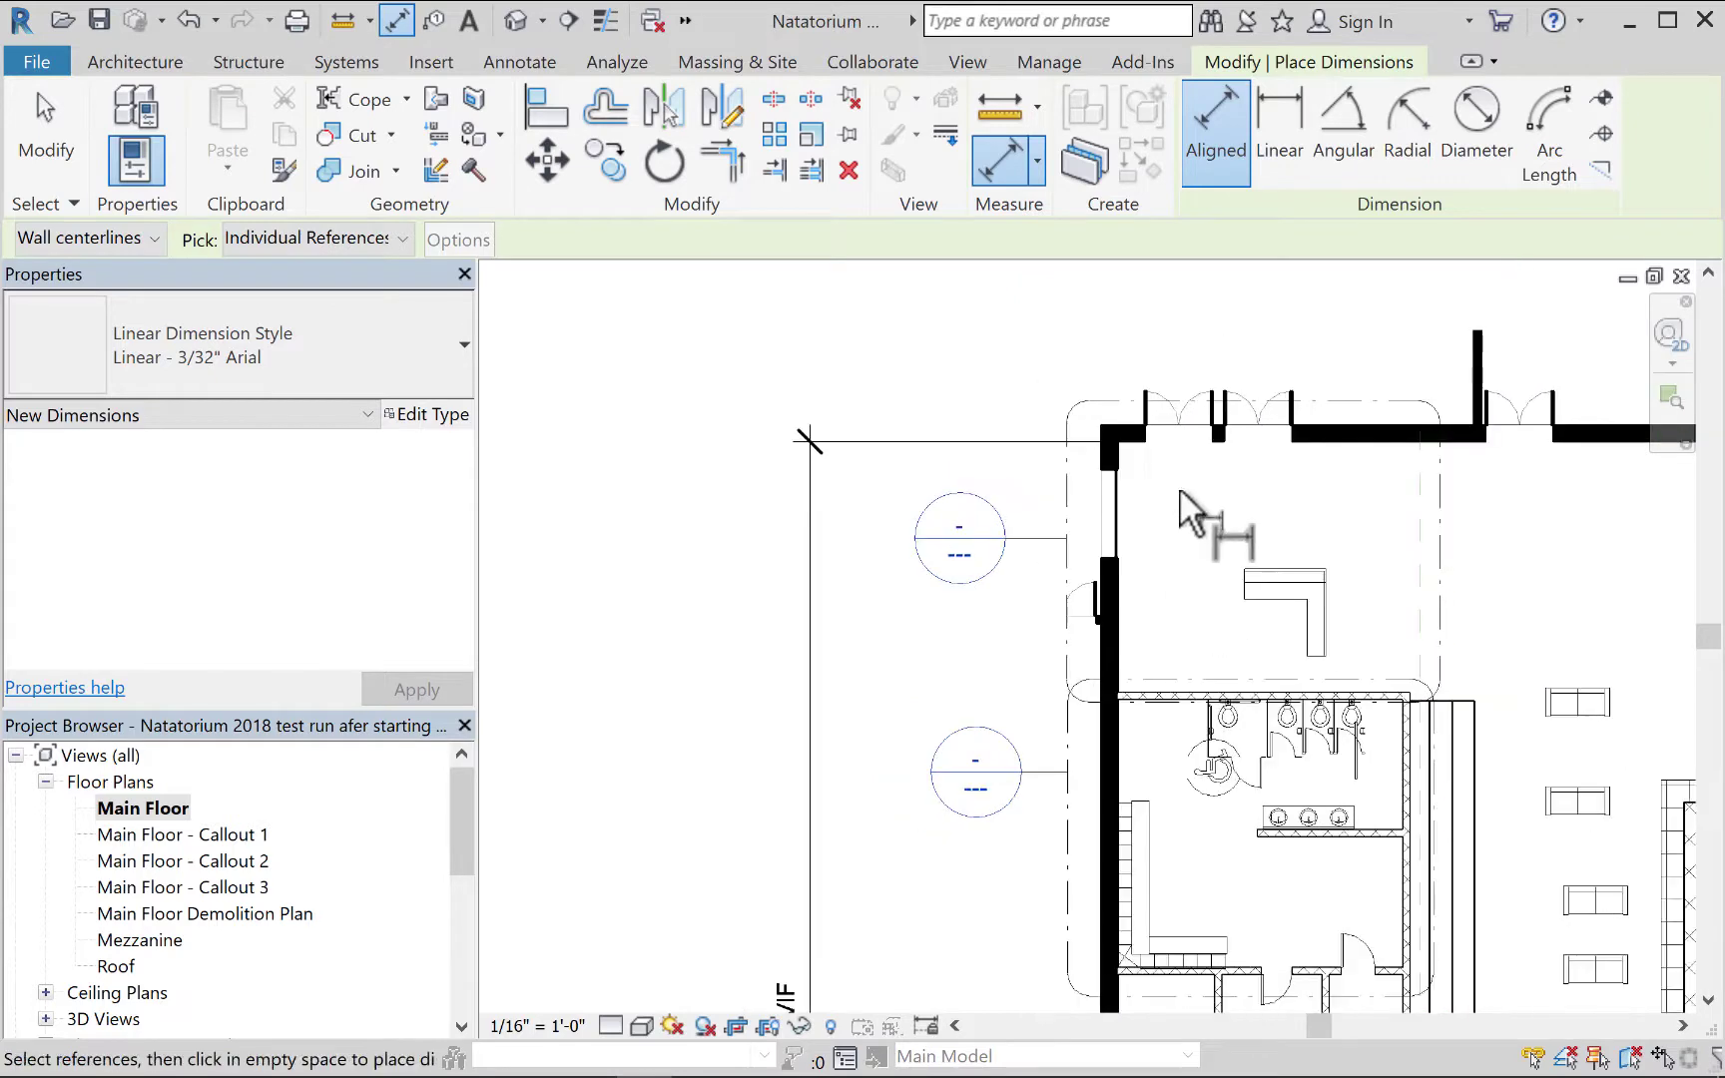
pyautogui.scroll(2, 1187, 504)
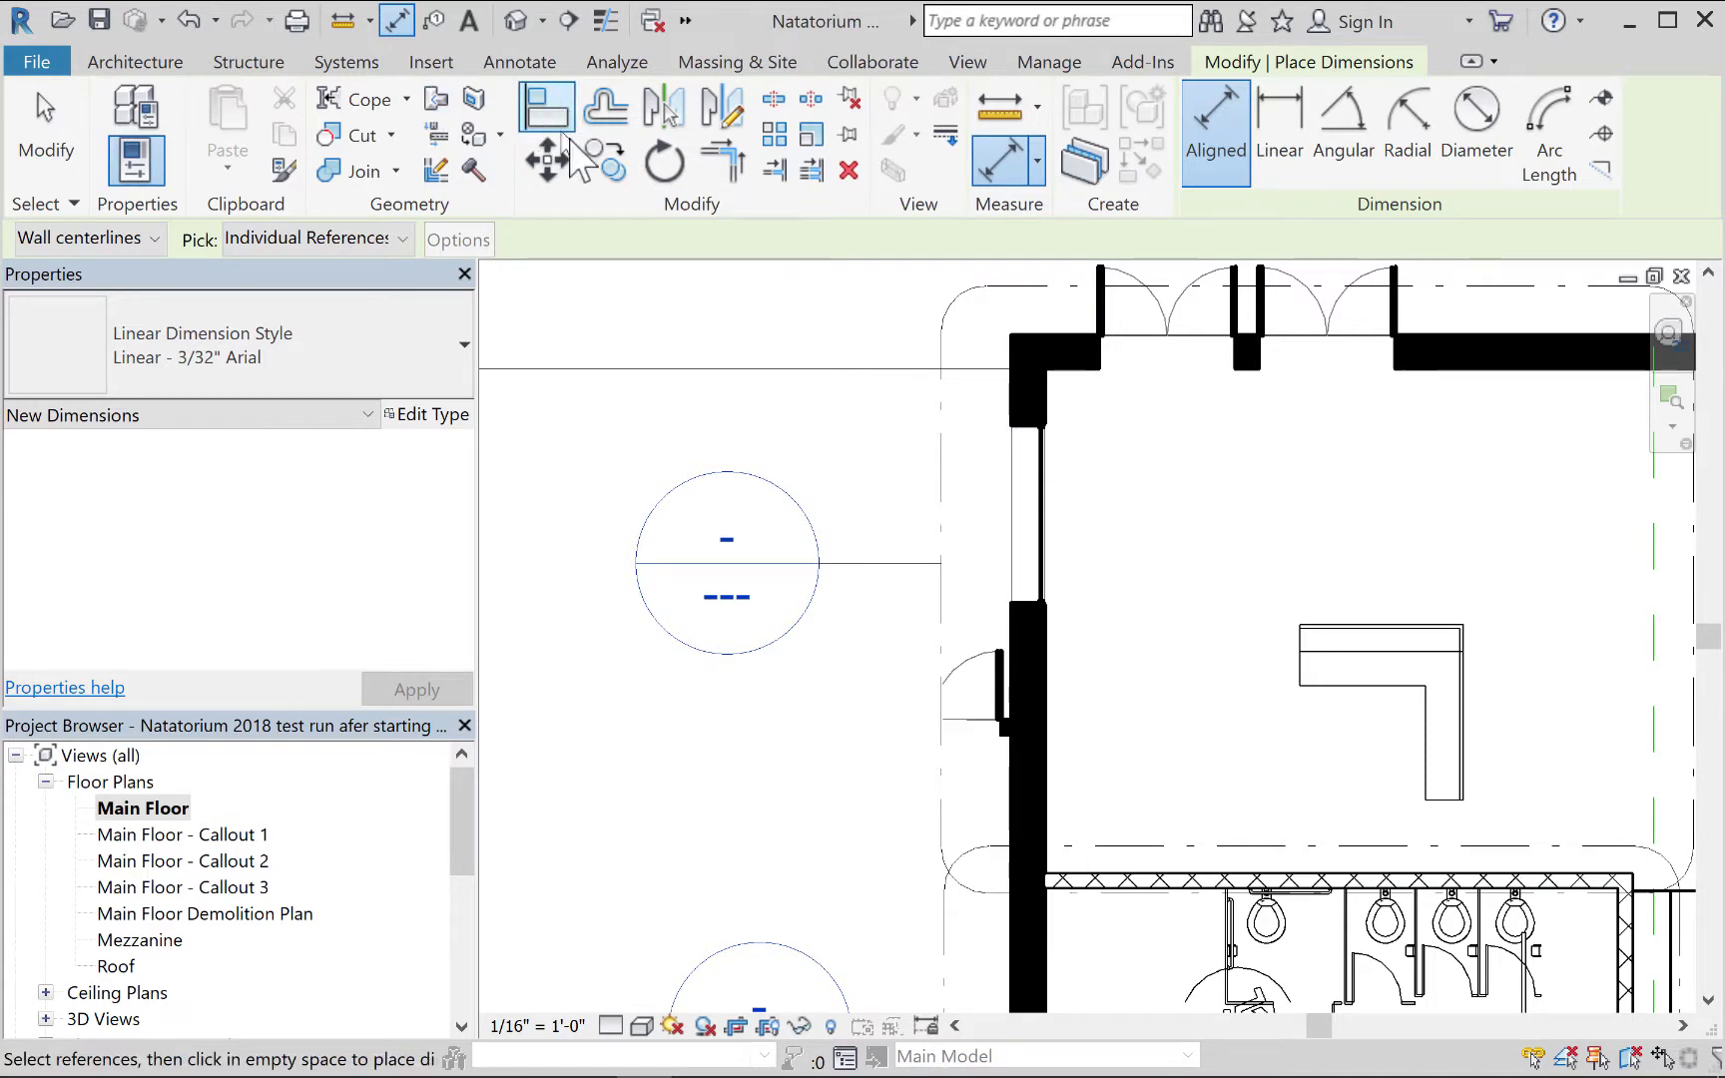
pyautogui.click(115, 246)
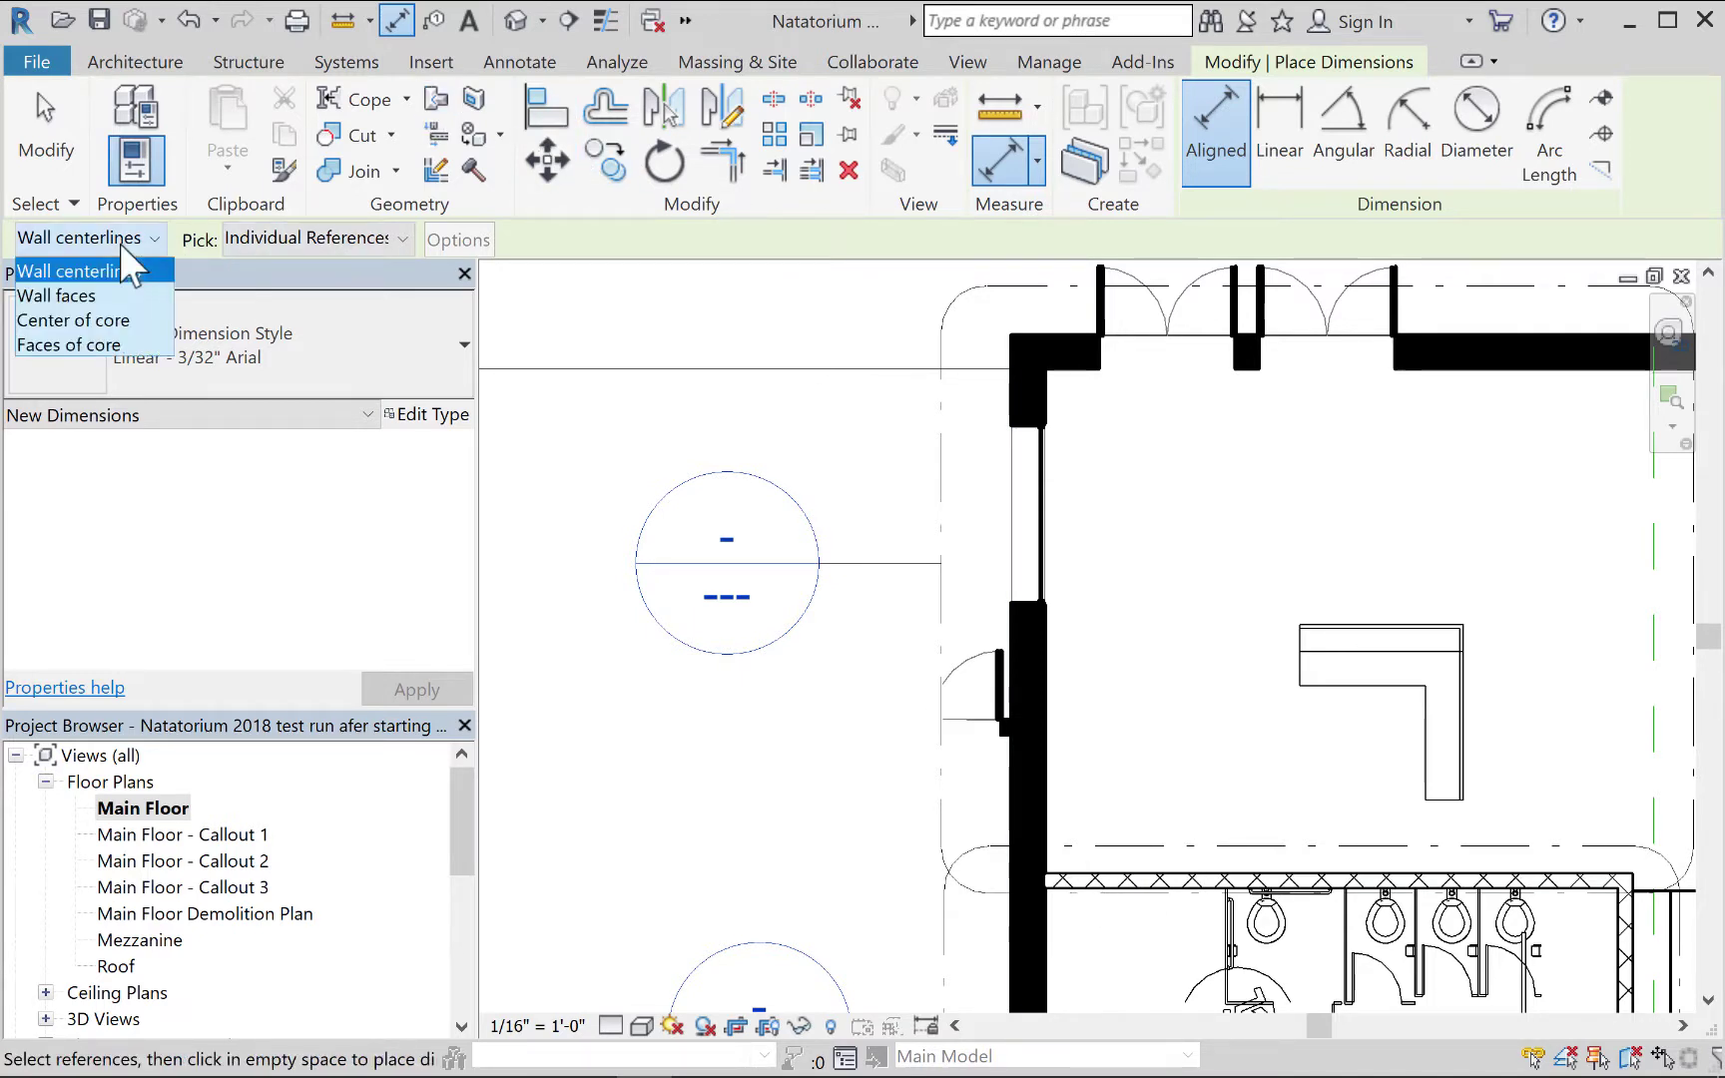
pyautogui.click(129, 292)
pyautogui.click(1073, 390)
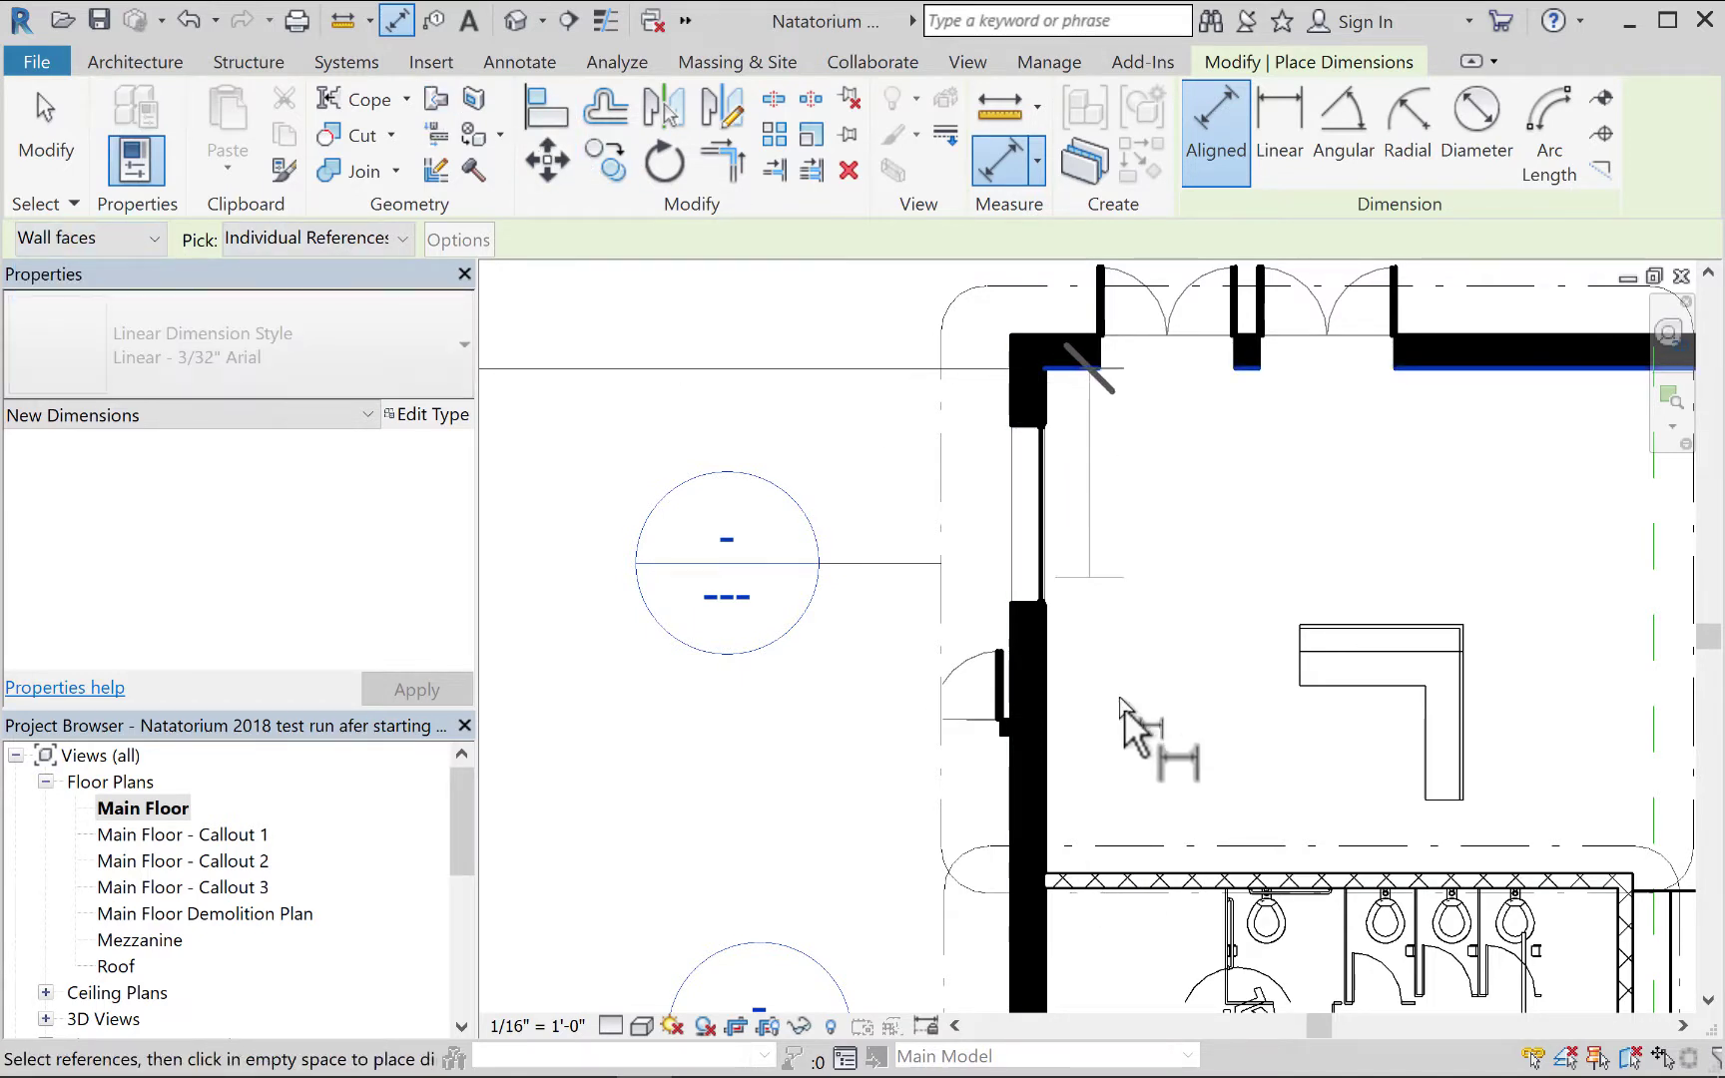
pyautogui.click(1123, 889)
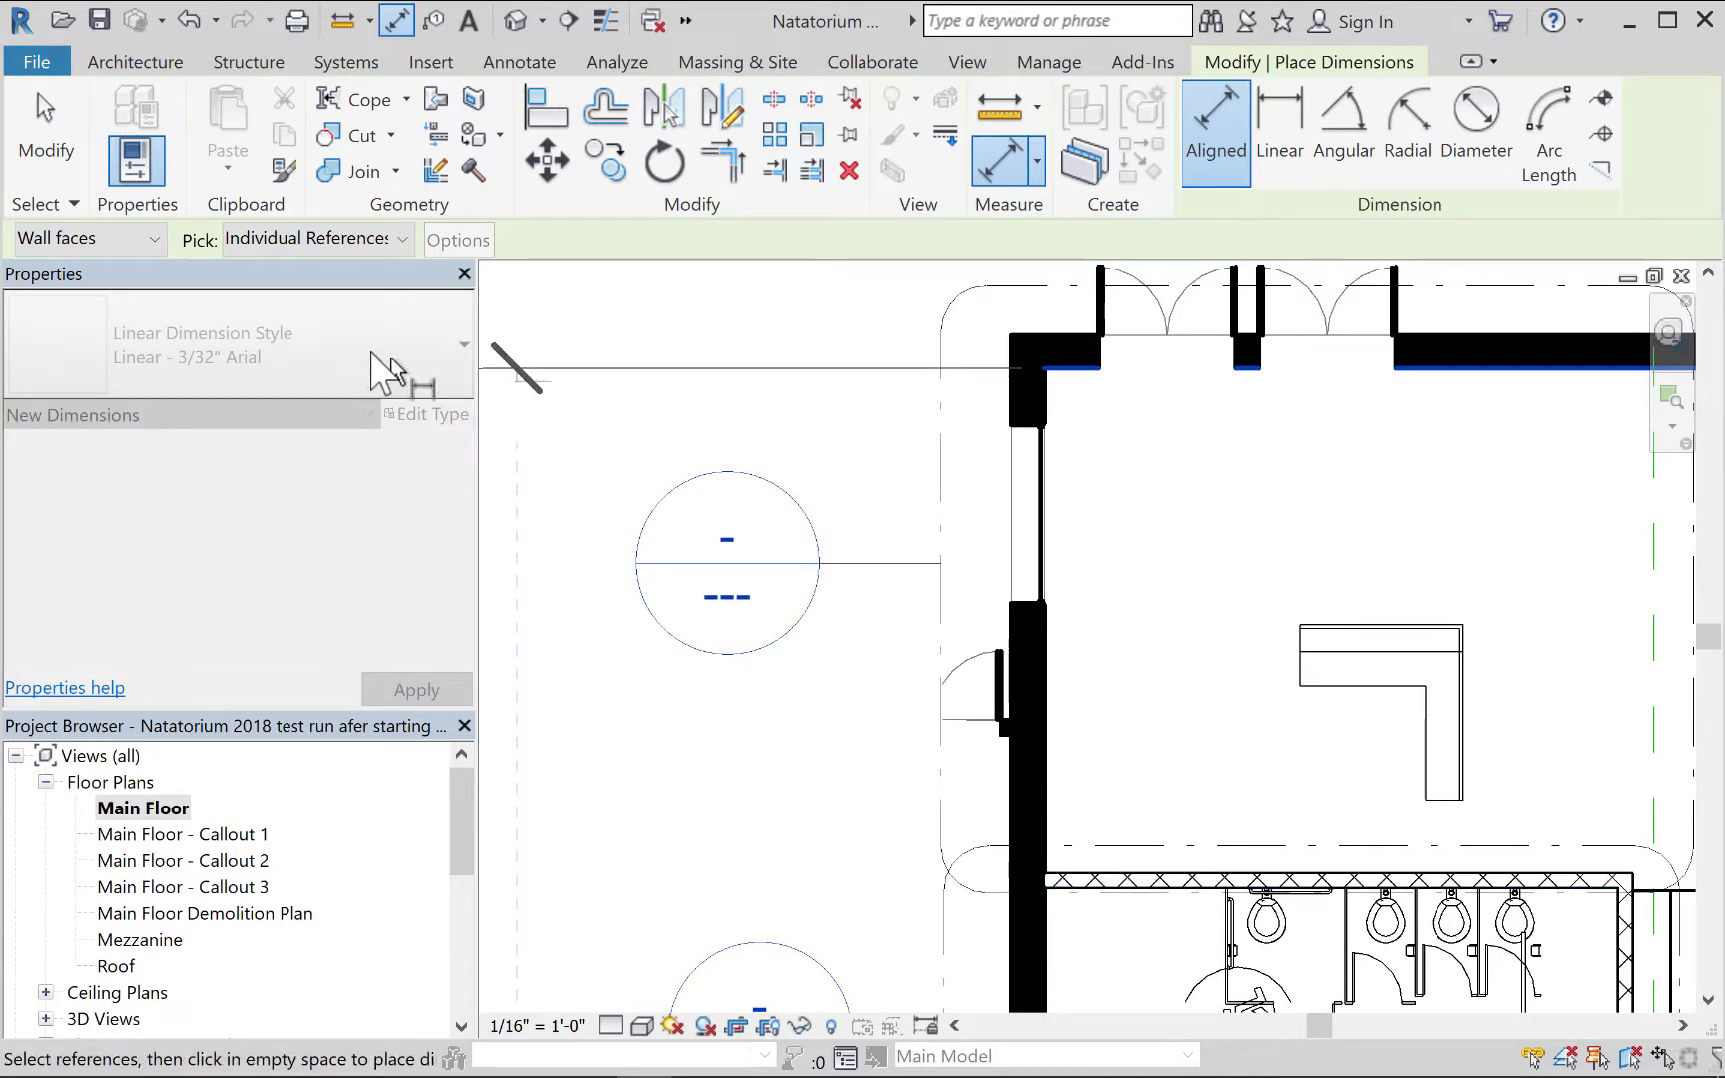
pyautogui.click(130, 250)
pyautogui.click(105, 266)
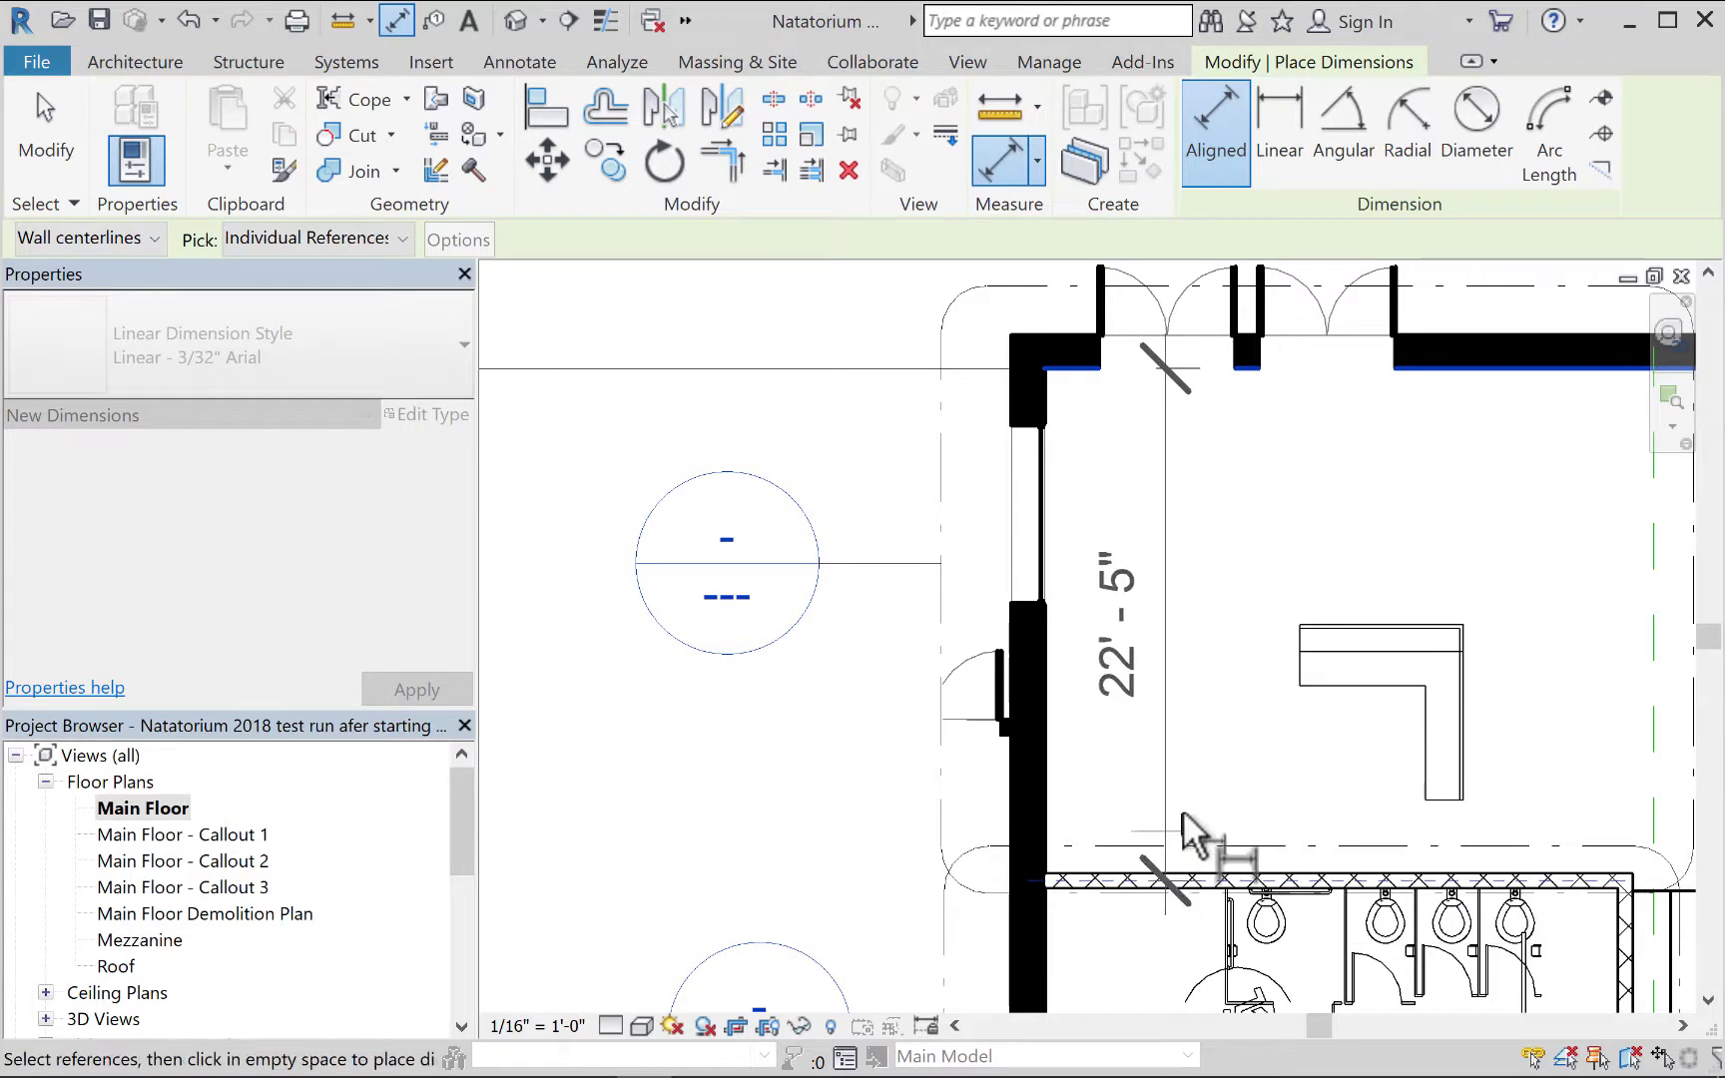
# Extend the dimension string to the centerlines of the upper restroom's sink partition and the two horizontal walls of the small rooms below.
pyautogui.moveTo(1230, 743); pyautogui.dragTo(1216, 459, button='middle')
pyautogui.moveTo(1251, 866); pyautogui.dragTo(1263, 609, button='middle')
pyautogui.scroll(-1, 1263, 589)
pyautogui.click(1345, 547)
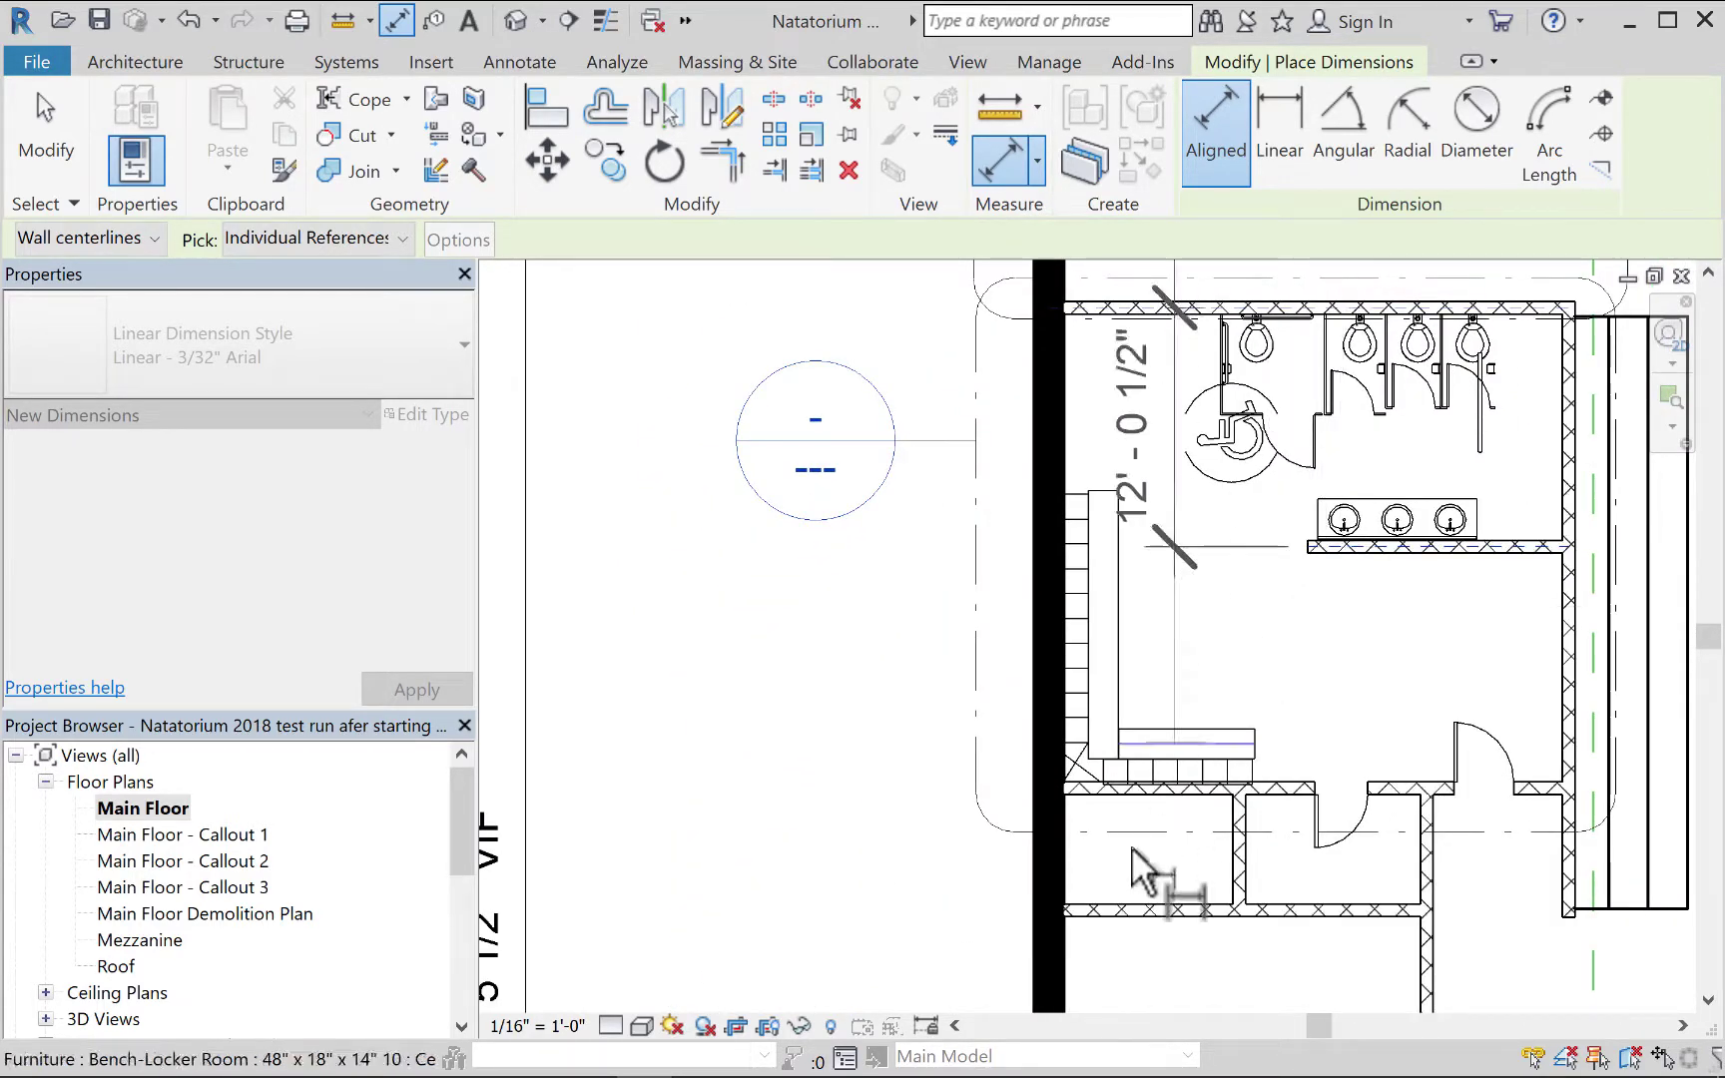
pyautogui.click(1132, 908)
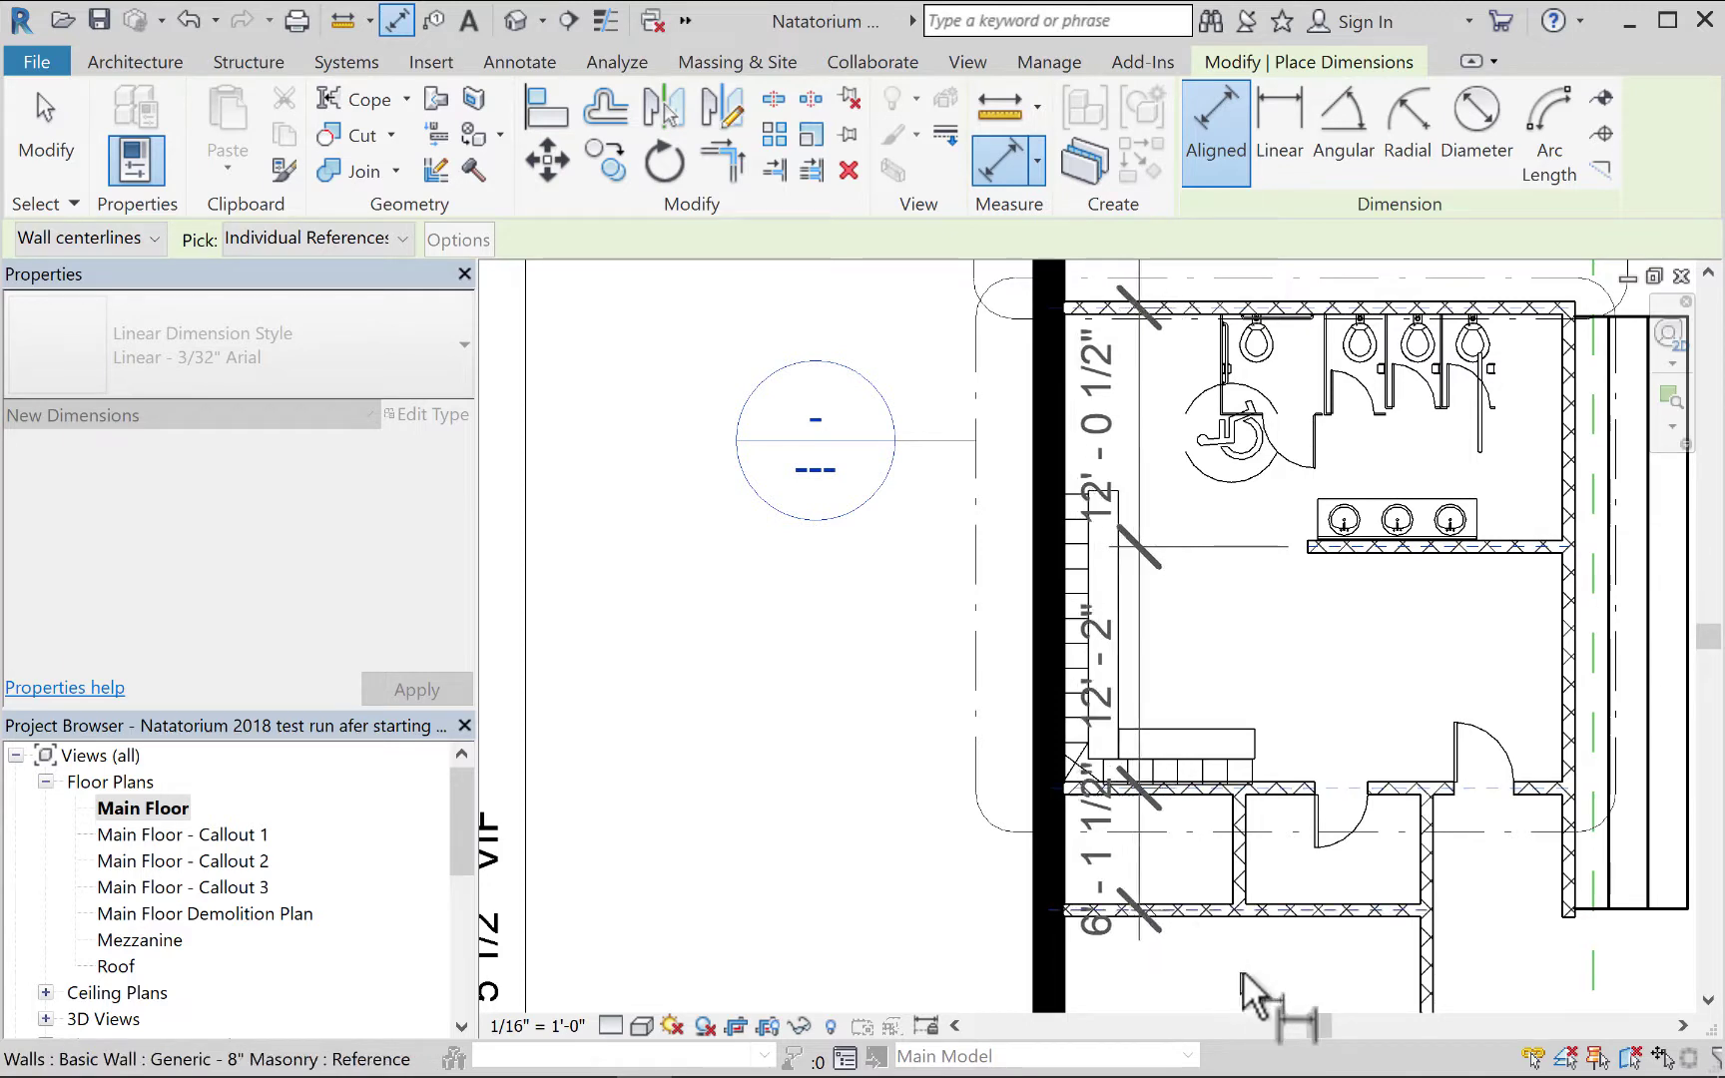
# Extend the dimension string to the centerlines of the two horizontal partitions enclosing the small rooms above the lower locker room.
pyautogui.scroll(-1, 1139, 923)
pyautogui.moveTo(1193, 919); pyautogui.dragTo(1223, 579, button='middle')
pyautogui.scroll(1, 1250, 844)
pyautogui.moveTo(1234, 838); pyautogui.dragTo(1250, 479, button='middle')
pyautogui.click(1168, 671)
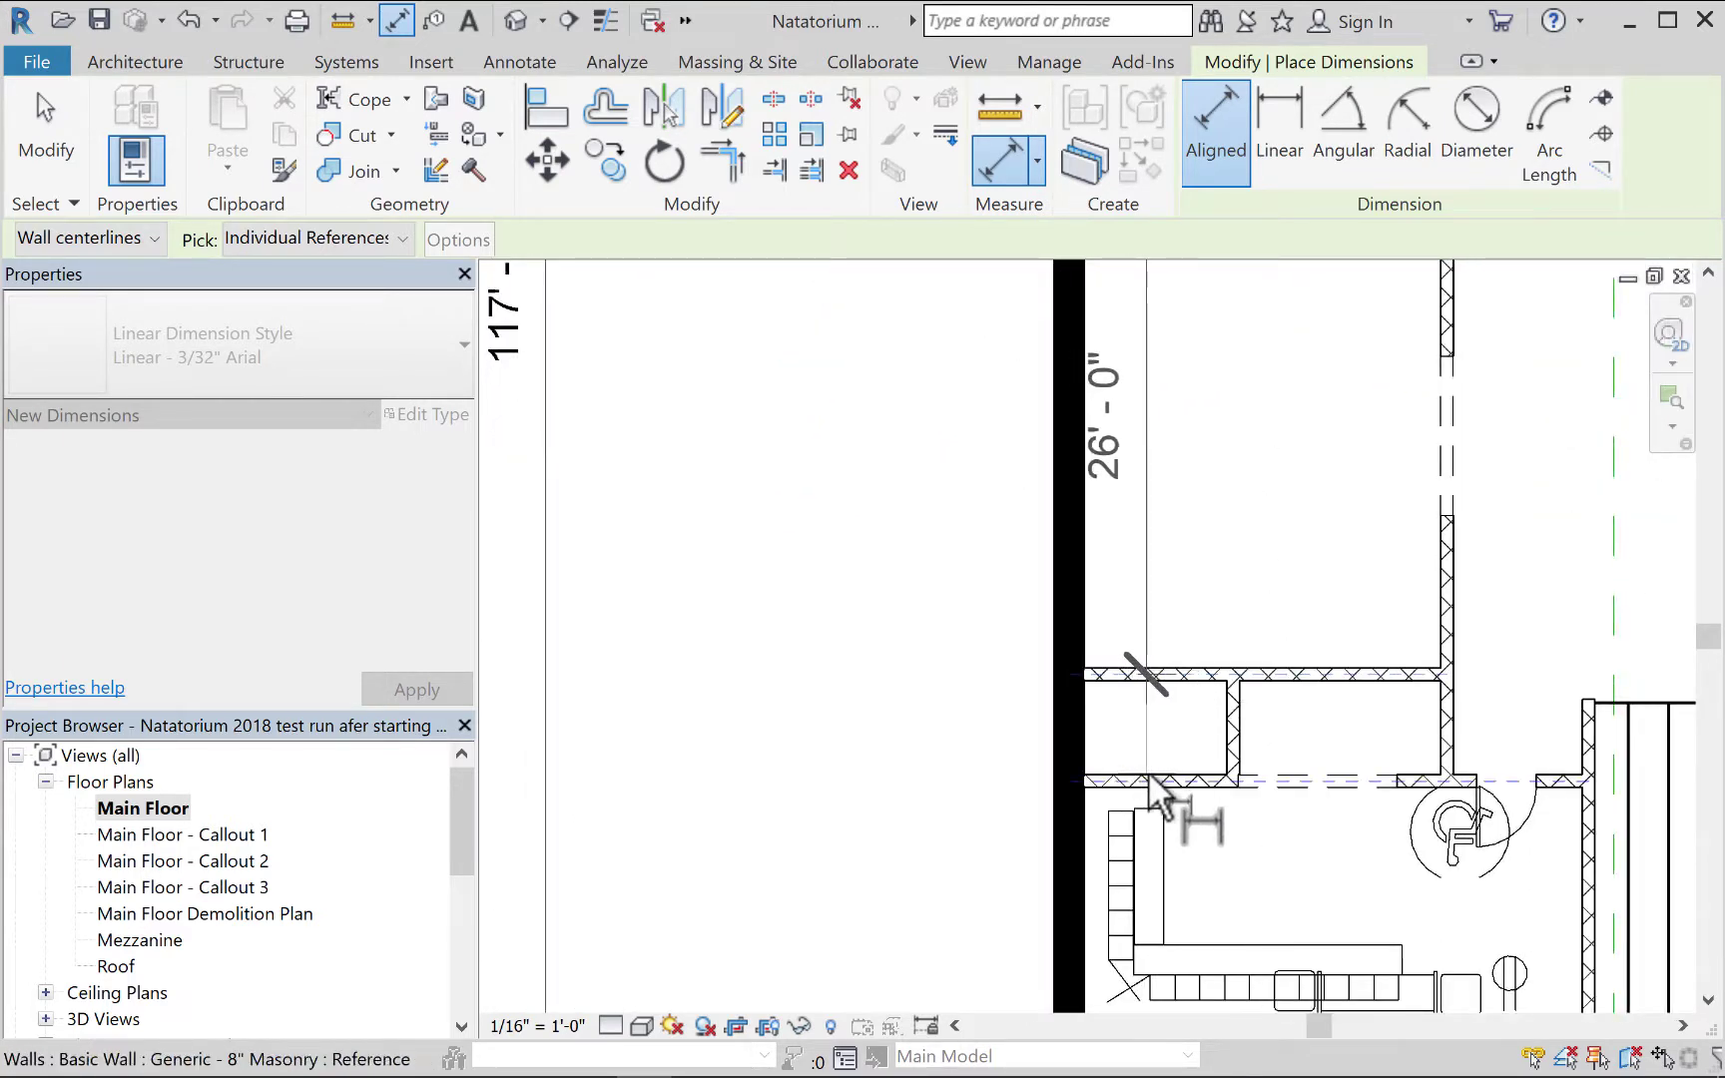
pyautogui.click(1138, 780)
# Extend the dimension string to the centerline of the partition between the lower restroom and the stairs.
pyautogui.moveTo(1009, 737); pyautogui.dragTo(911, 377, button='middle')
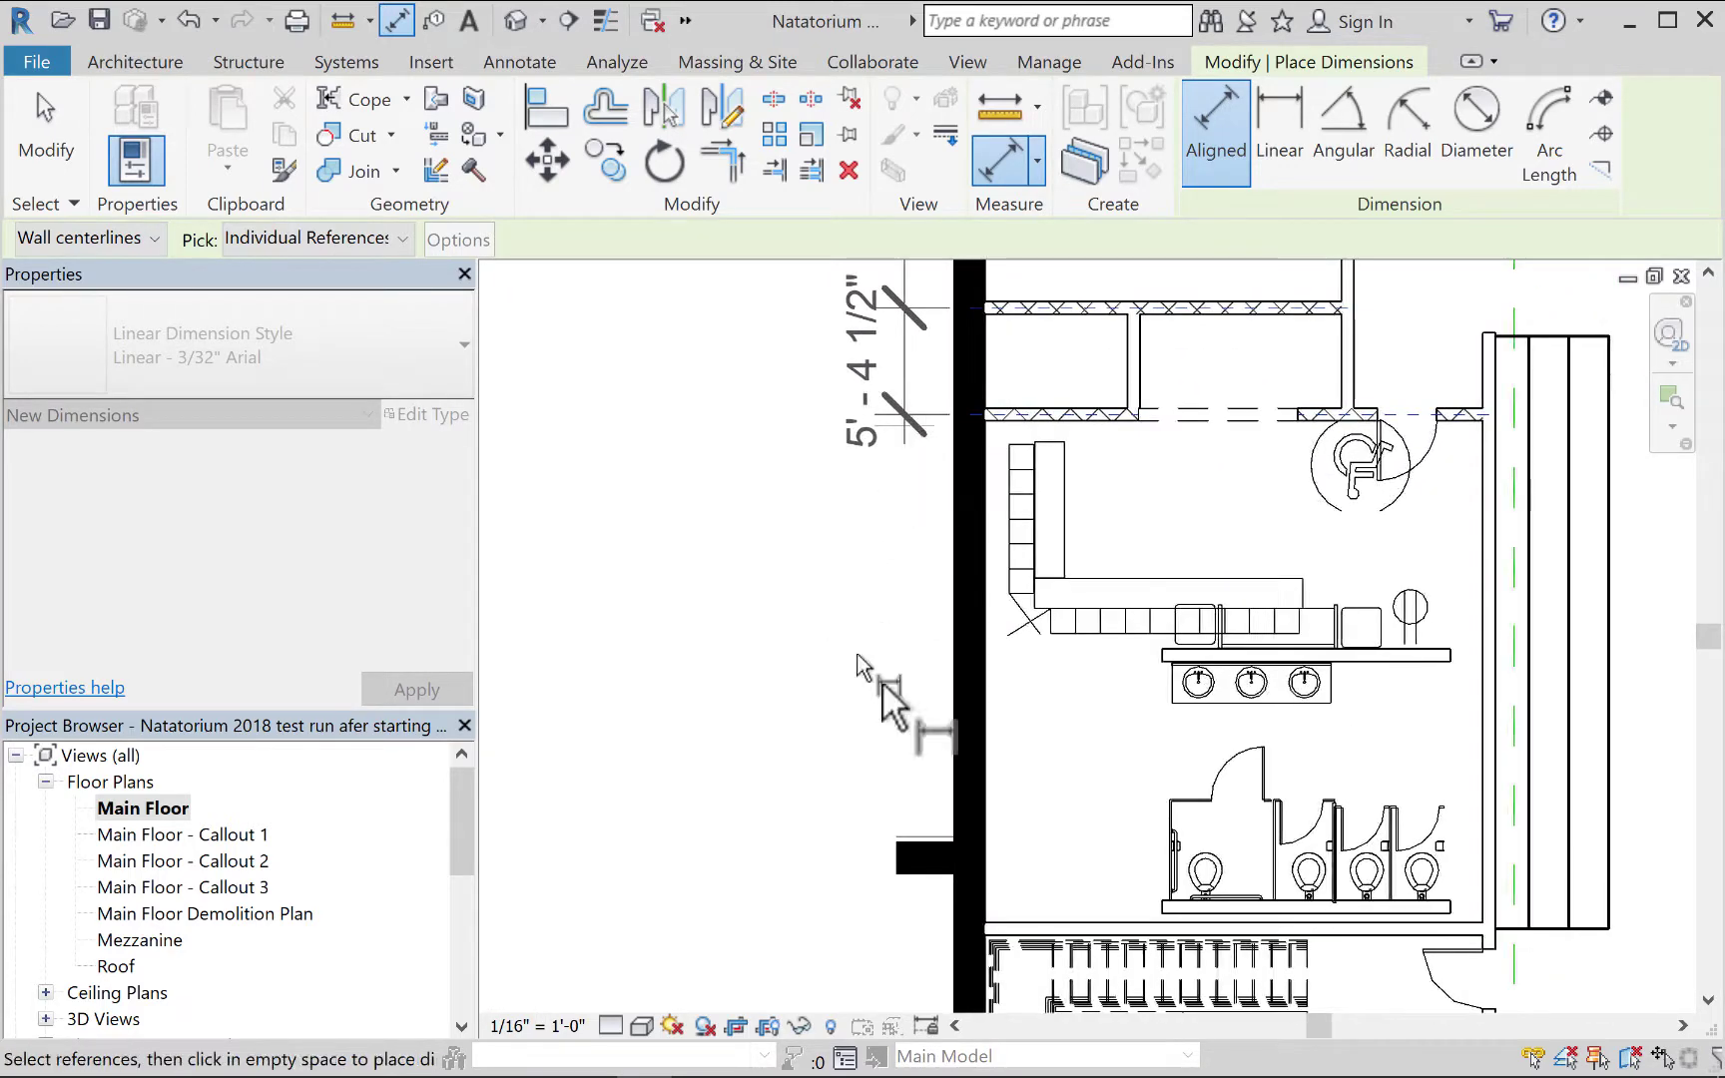
pyautogui.scroll(1, 883, 681)
pyautogui.moveTo(1113, 826); pyautogui.dragTo(1068, 616, button='middle')
pyautogui.scroll(-1, 1064, 629)
pyautogui.scroll(1, 1041, 709)
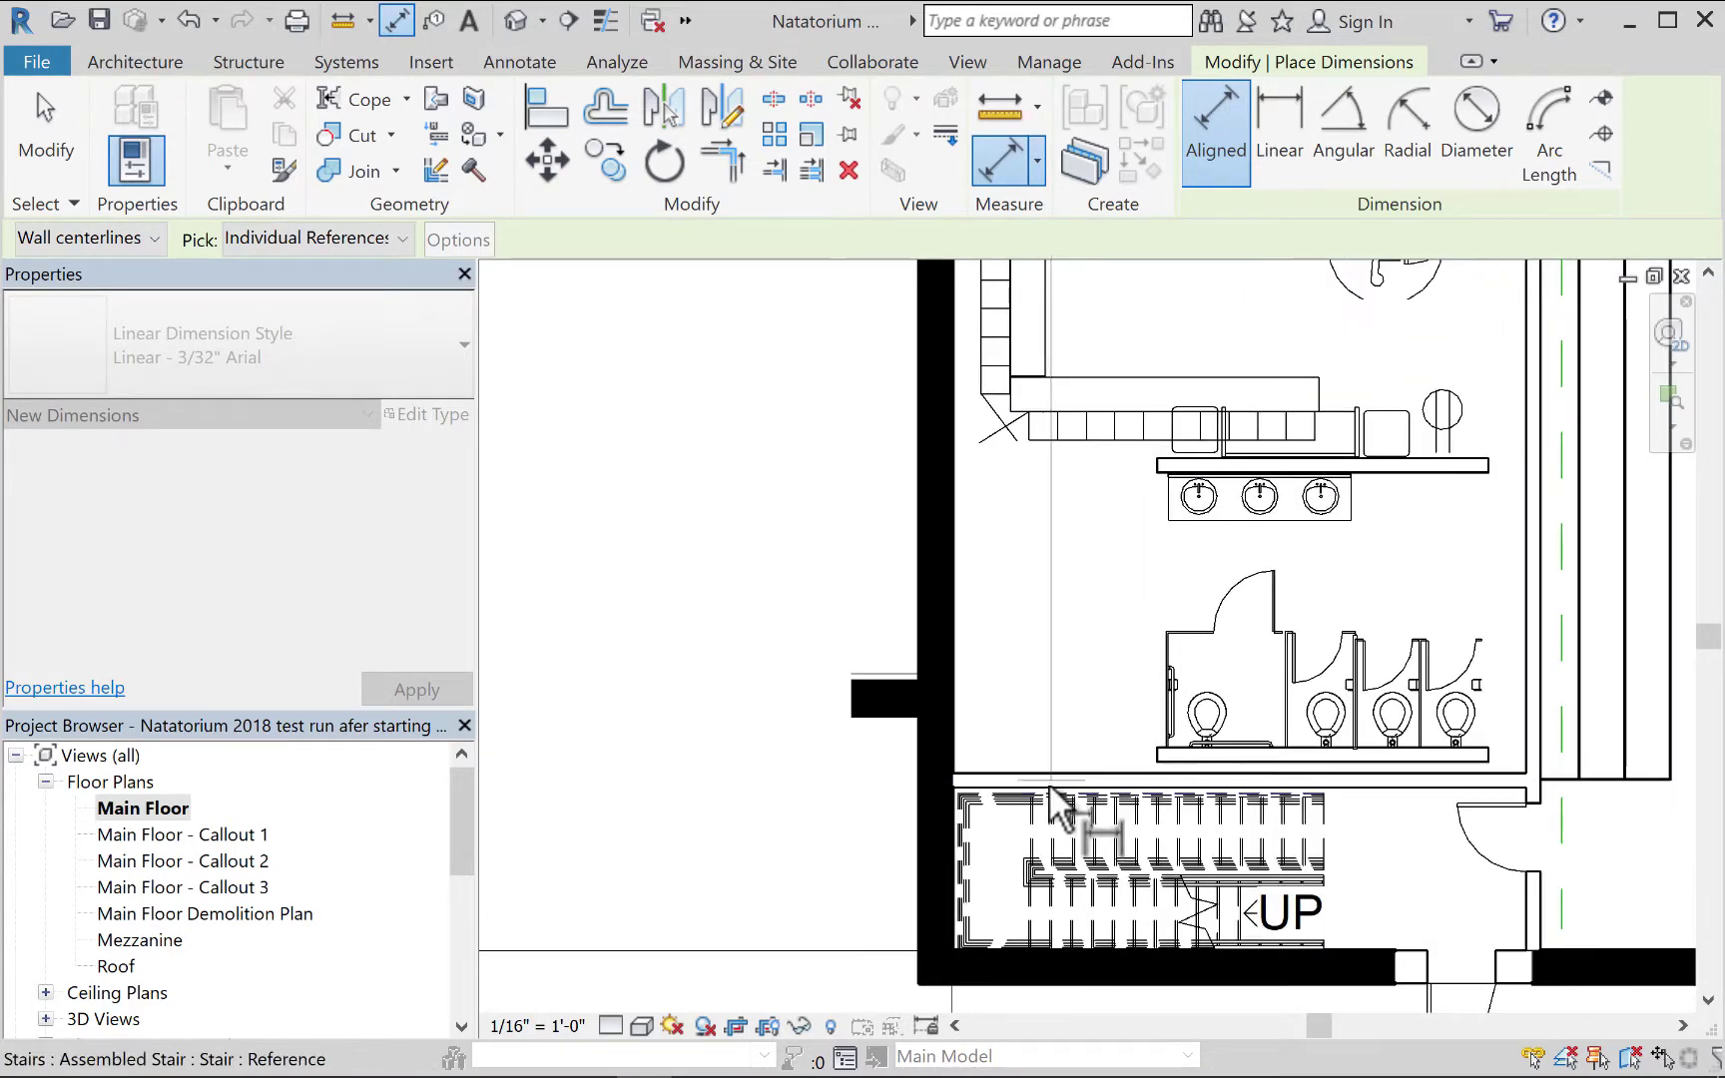
pyautogui.click(1044, 775)
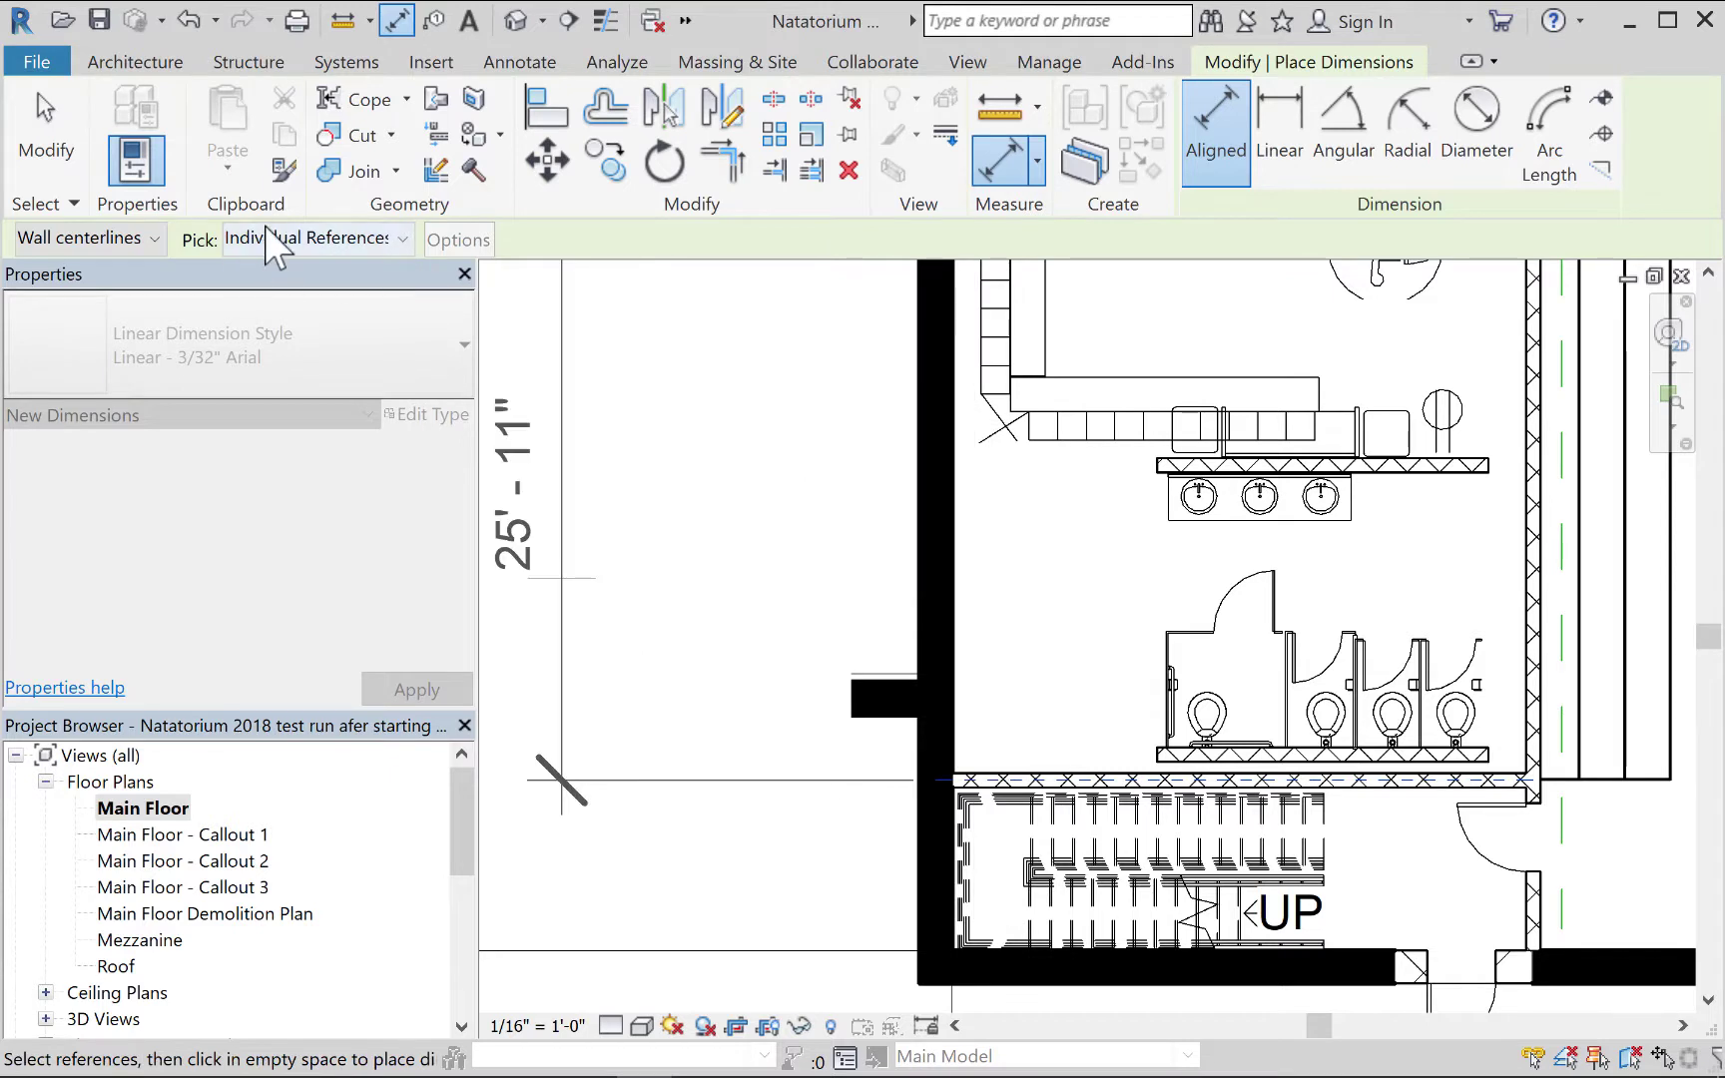
# Finish the dimension string with a wall-face reference at the inner side of the lower exterior wall and place it outside the building.
pyautogui.click(150, 239)
pyautogui.click(99, 300)
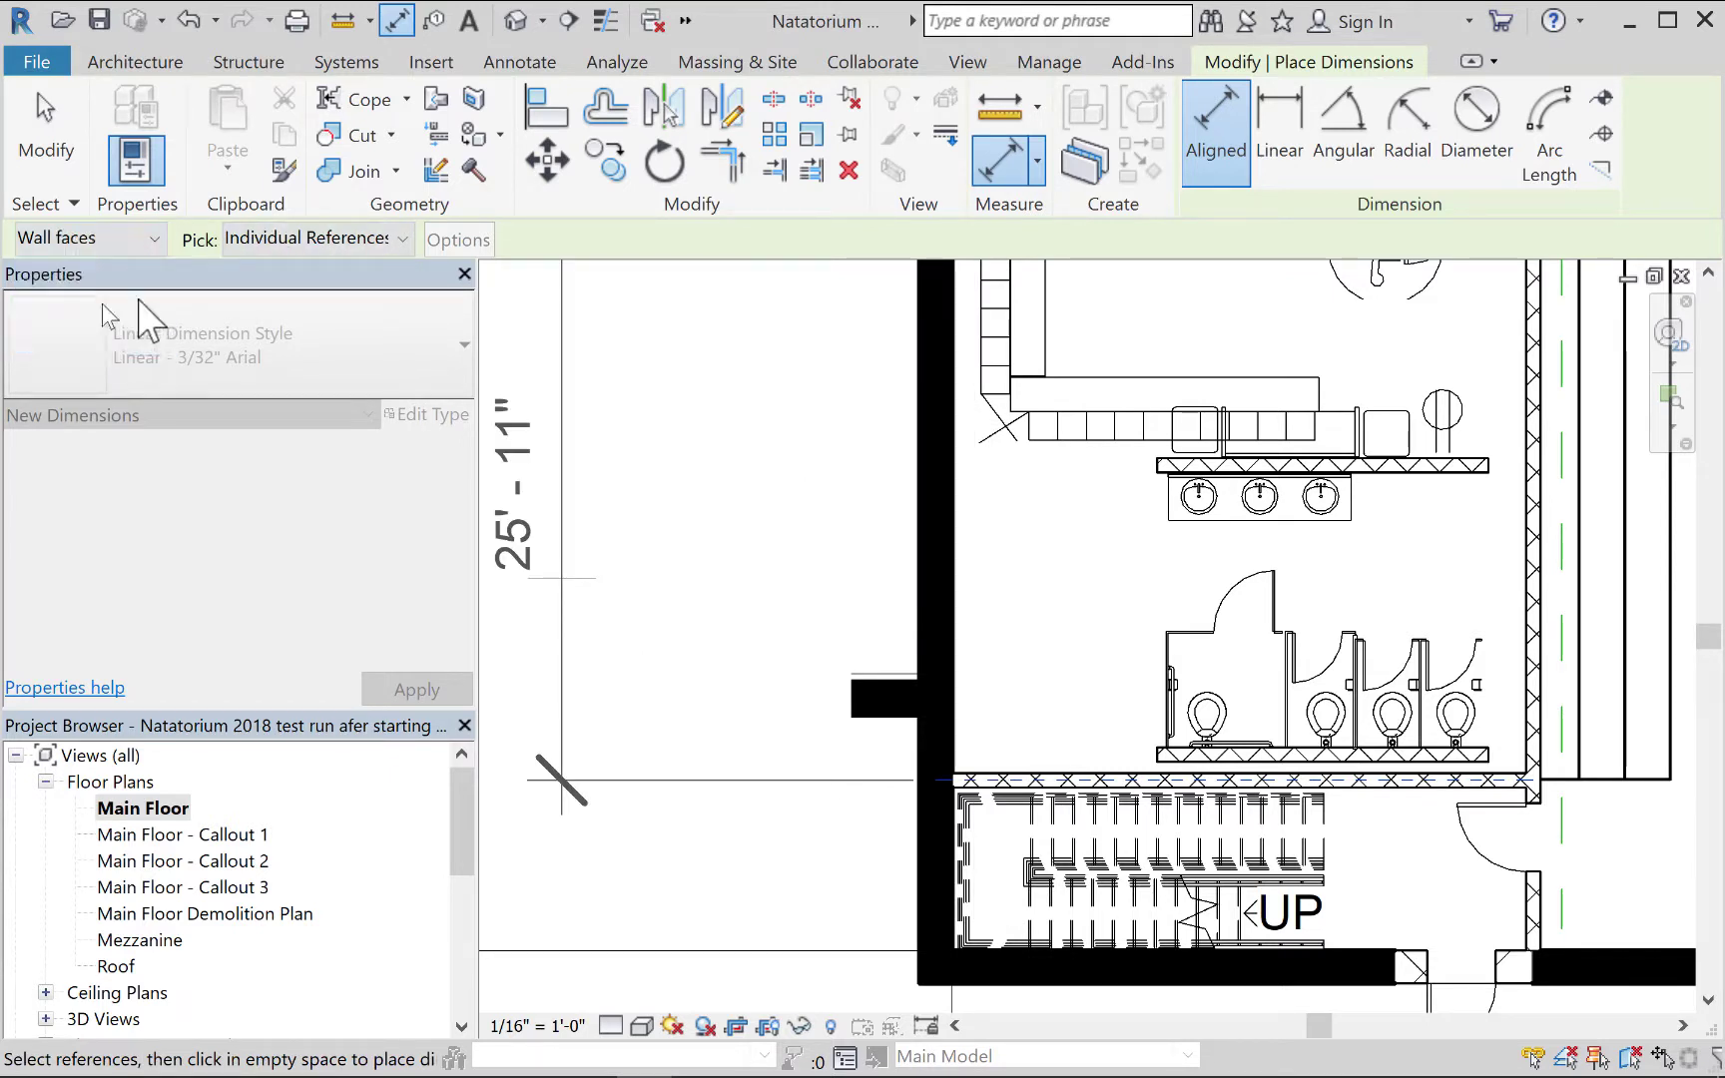
pyautogui.click(1030, 948)
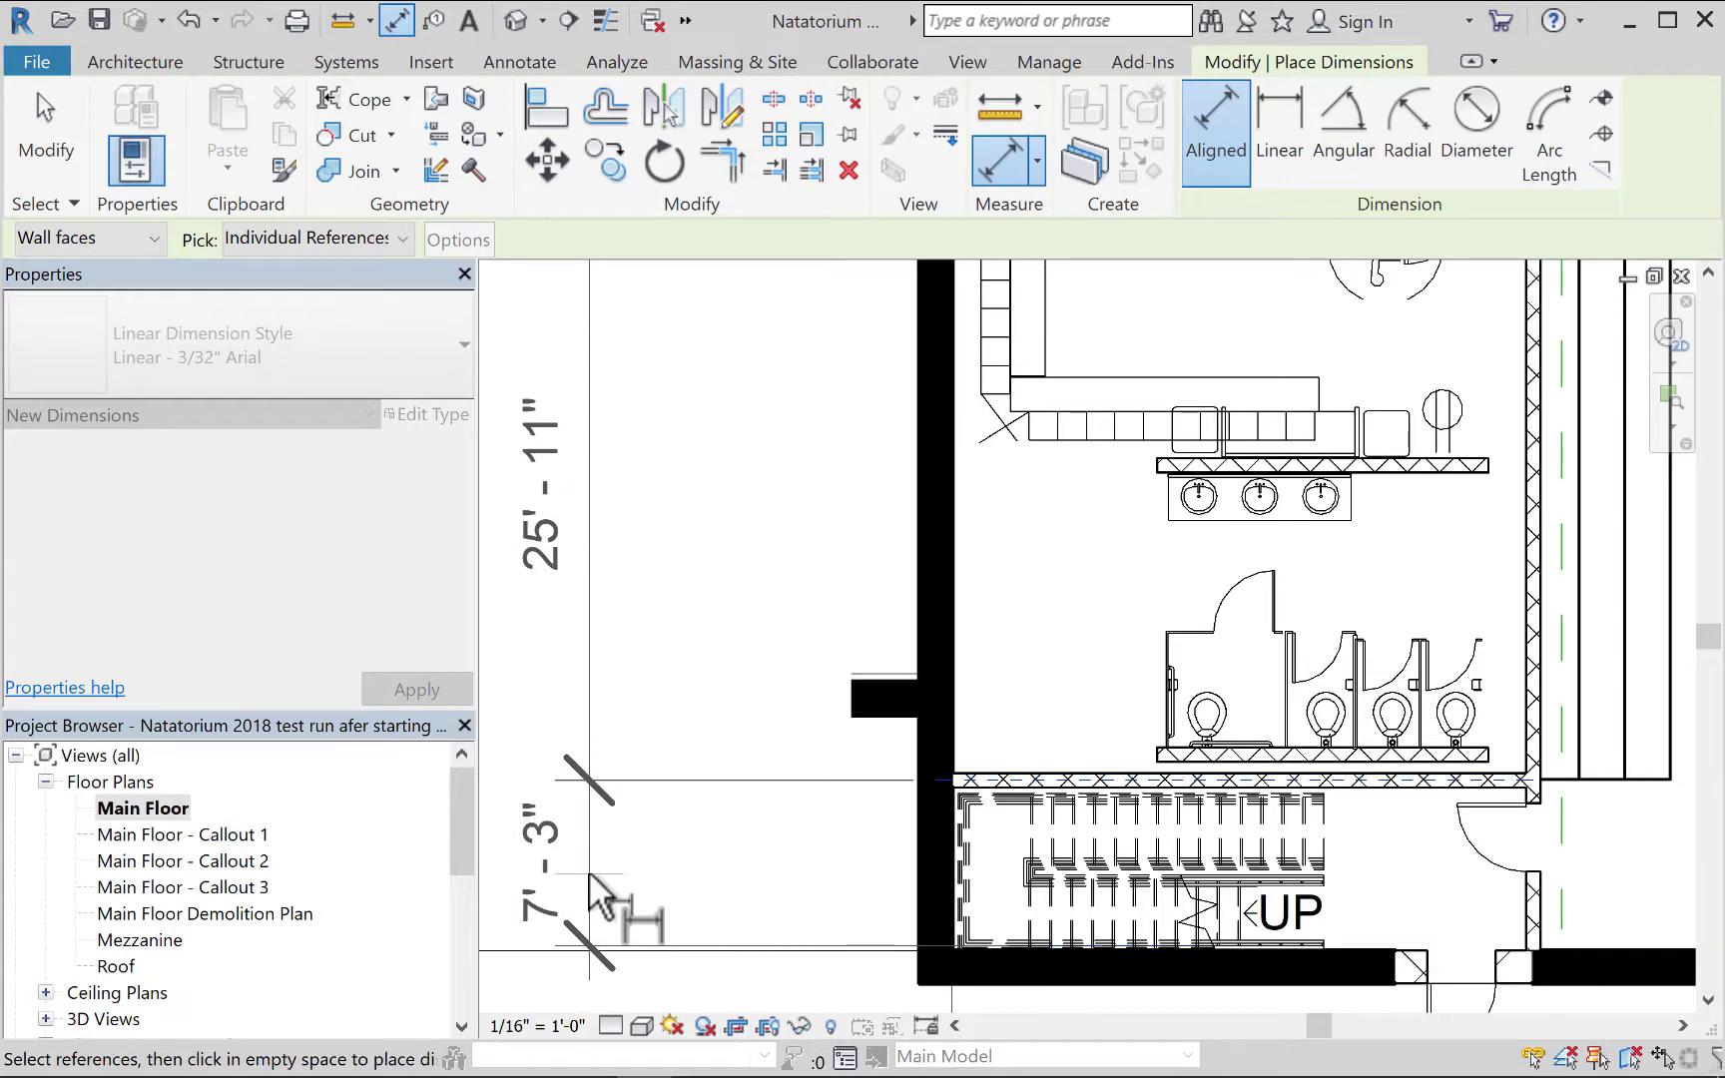
pyautogui.click(589, 878)
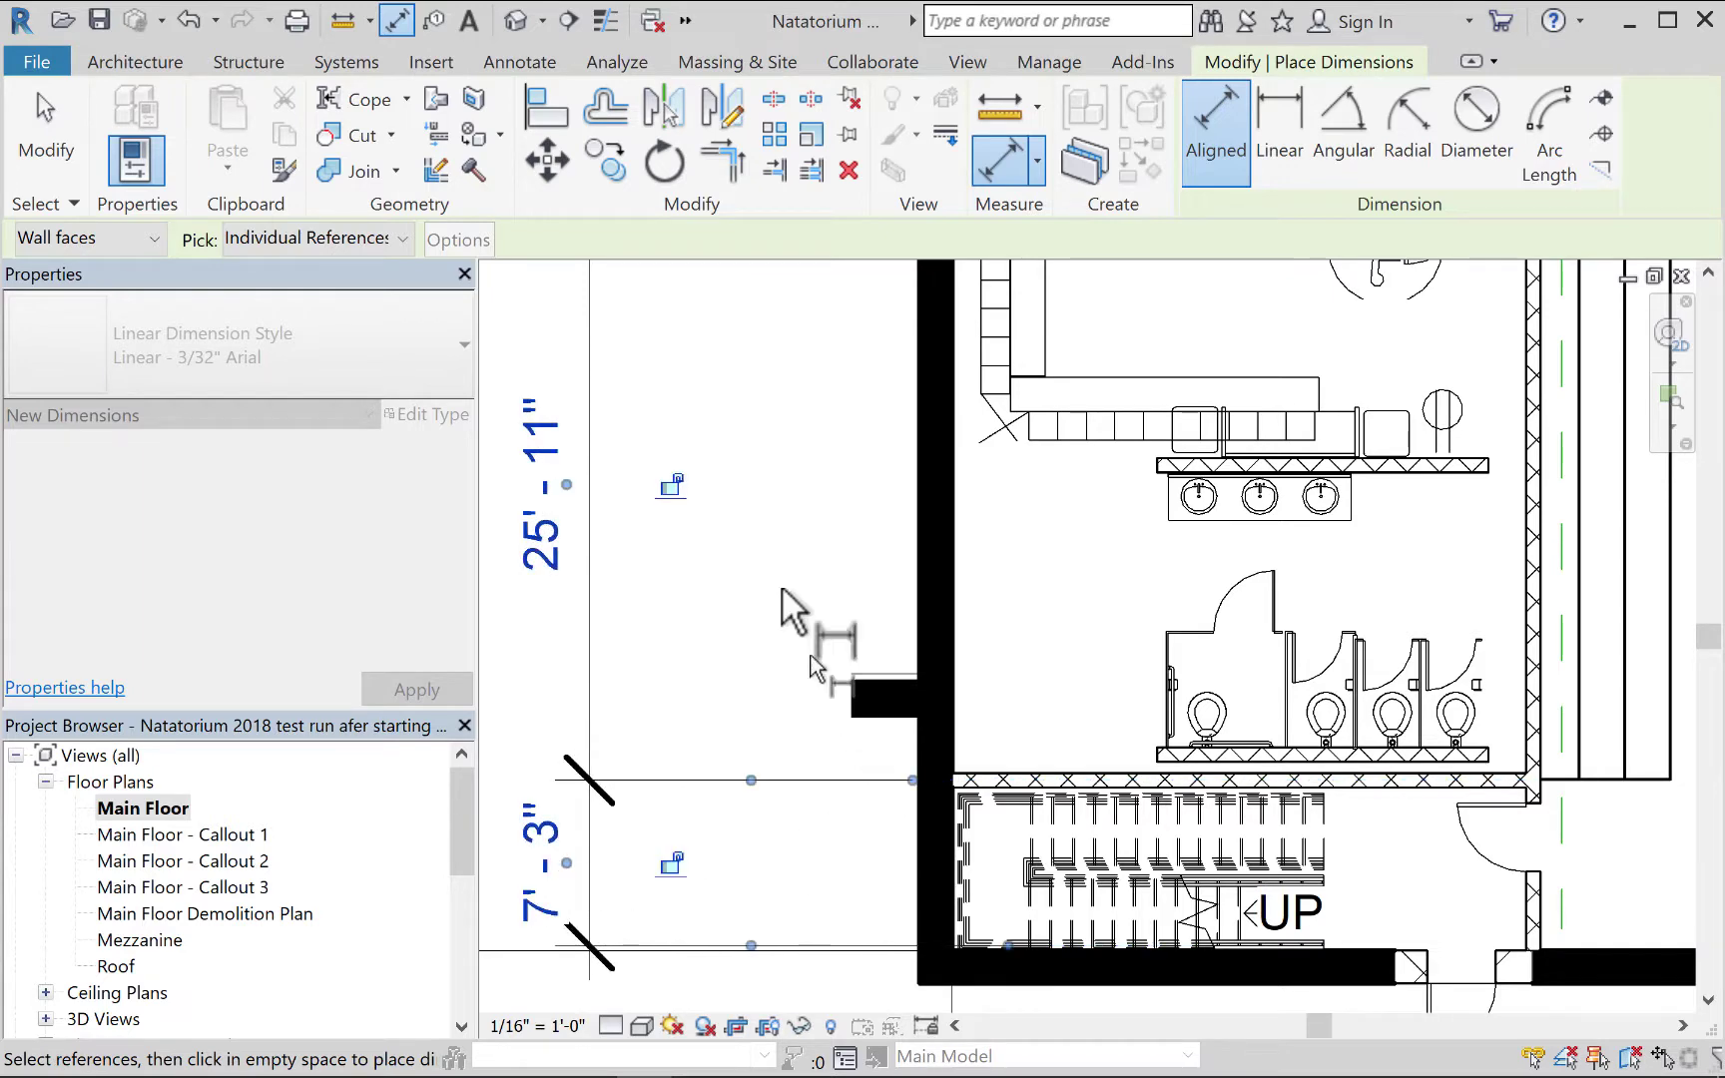
pyautogui.click(40, 130)
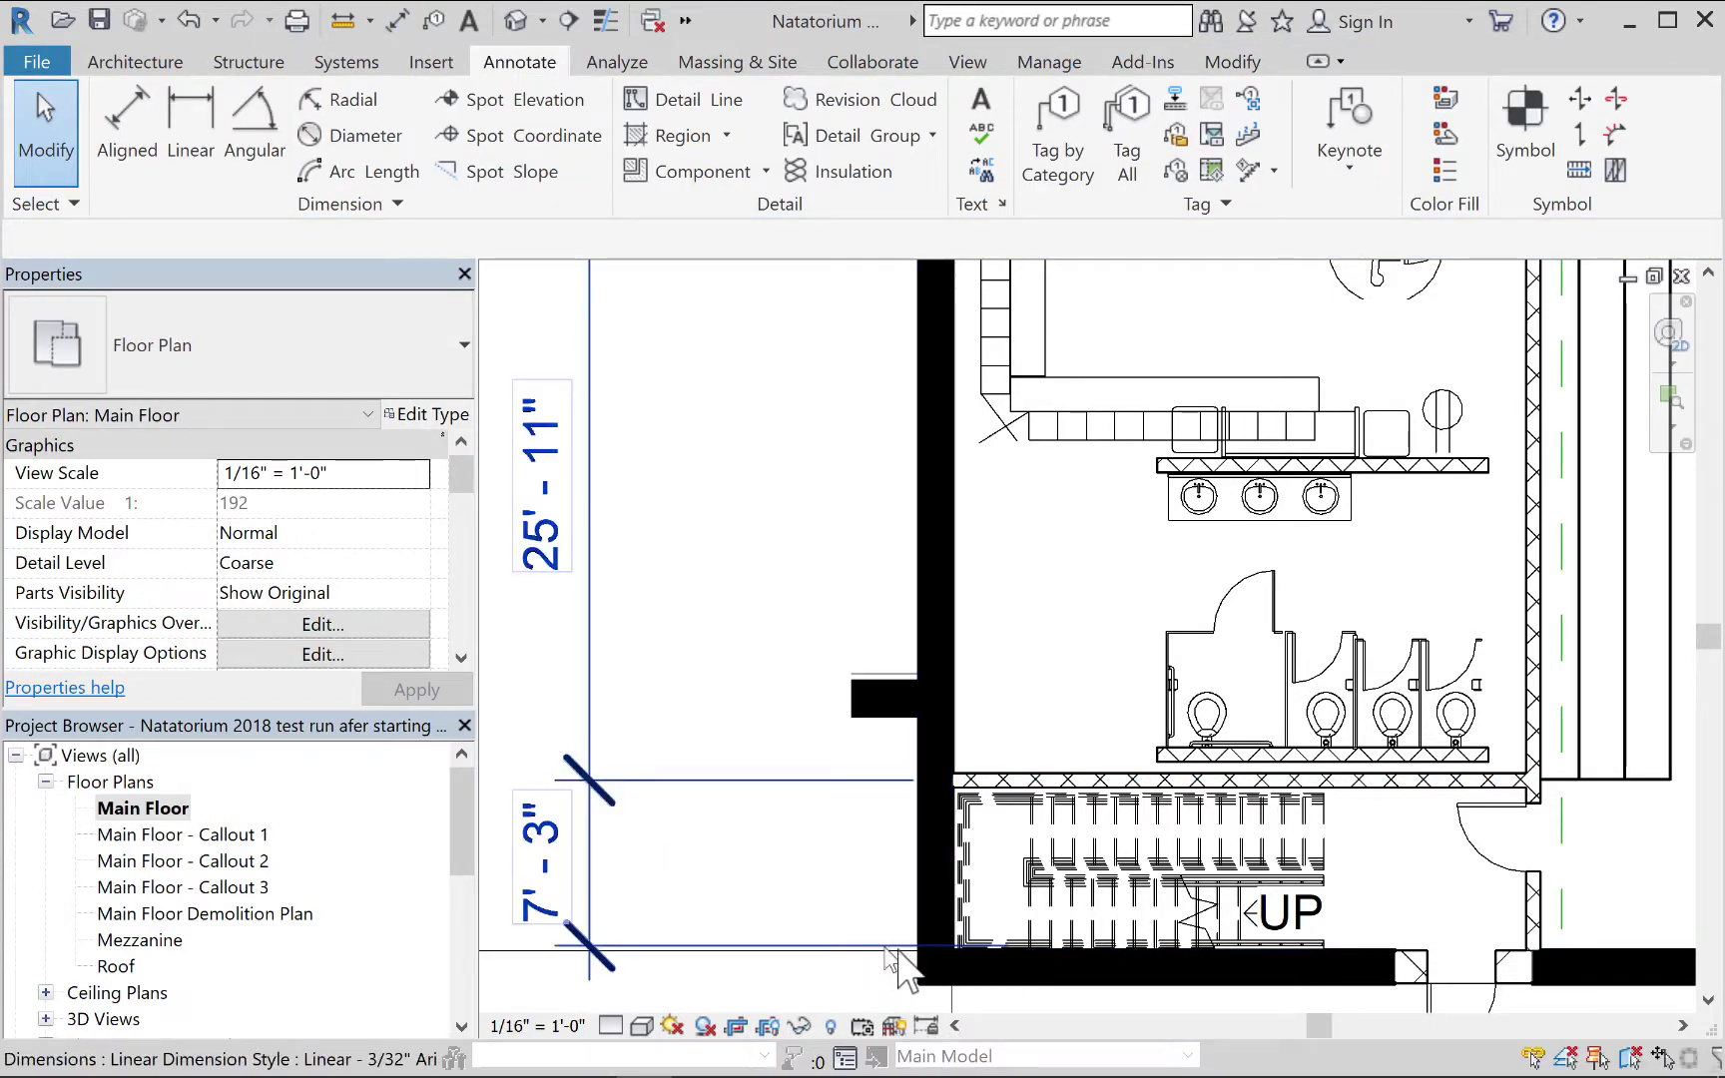
# Move the string's lowest witness line onto the inner face of the lower exterior wall beside the stairs.
pyautogui.click(889, 949)
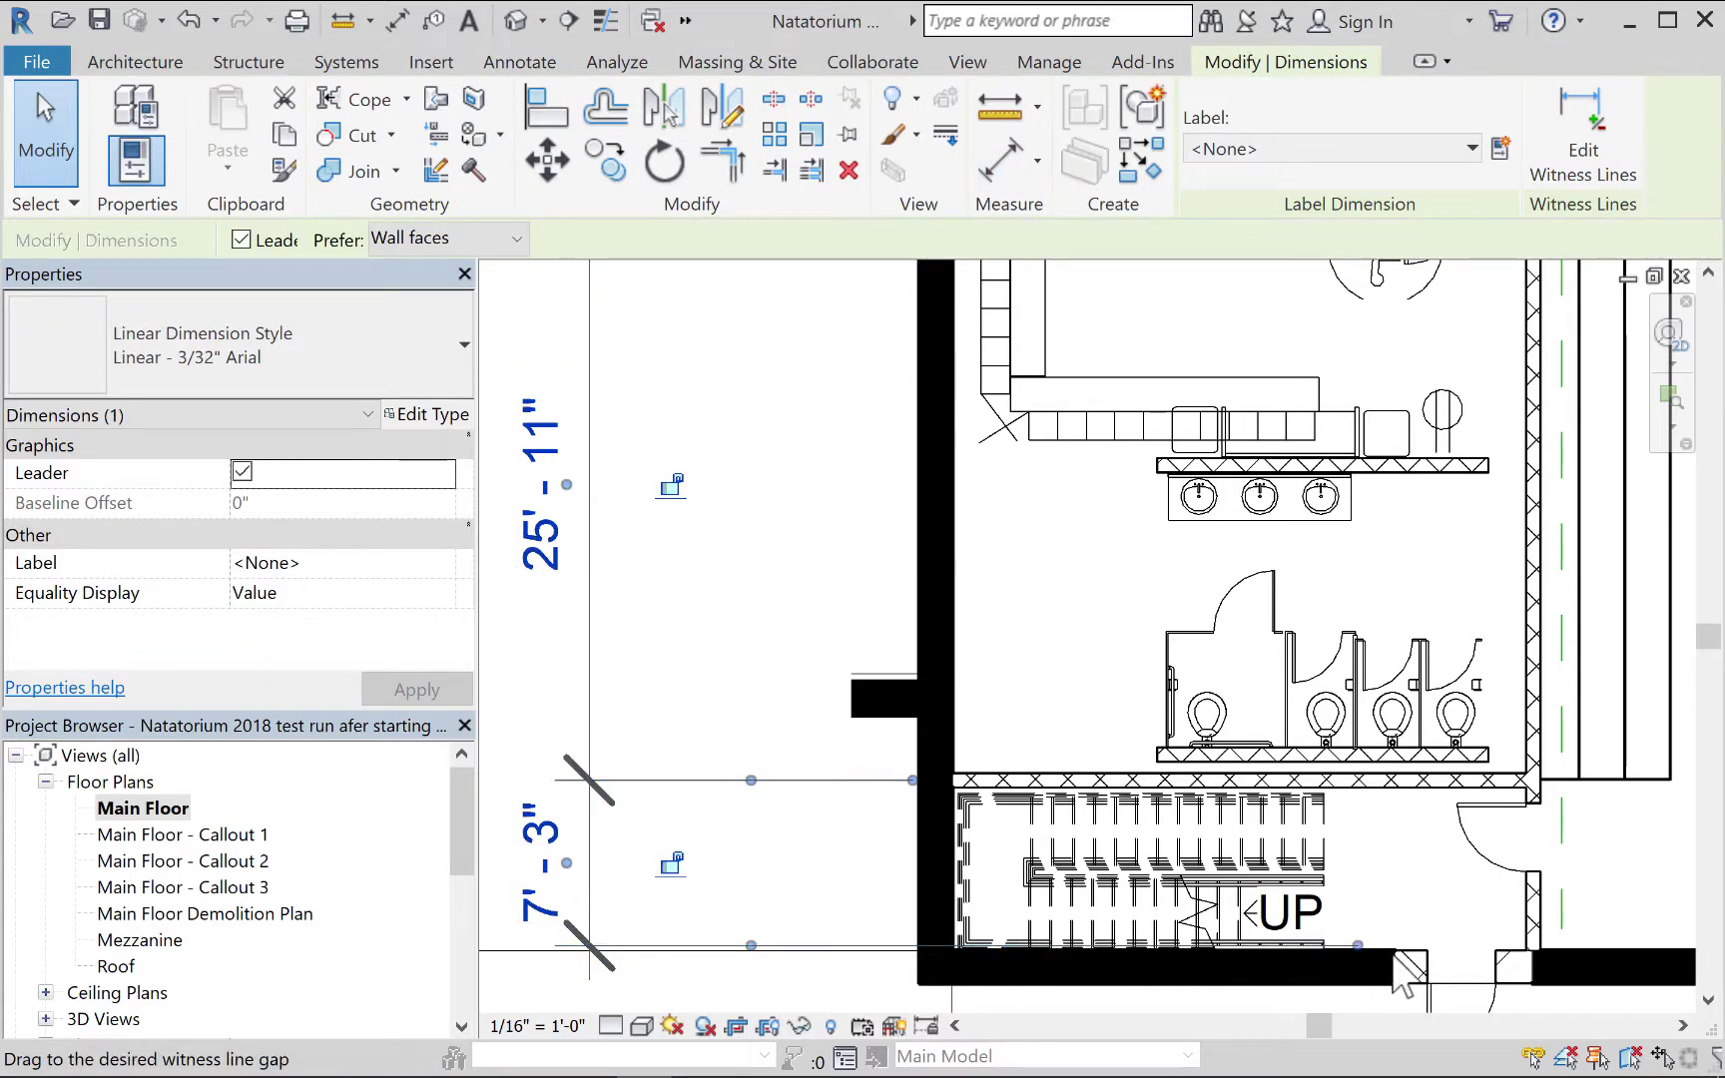
pyautogui.moveTo(1395, 965); pyautogui.dragTo(1210, 974)
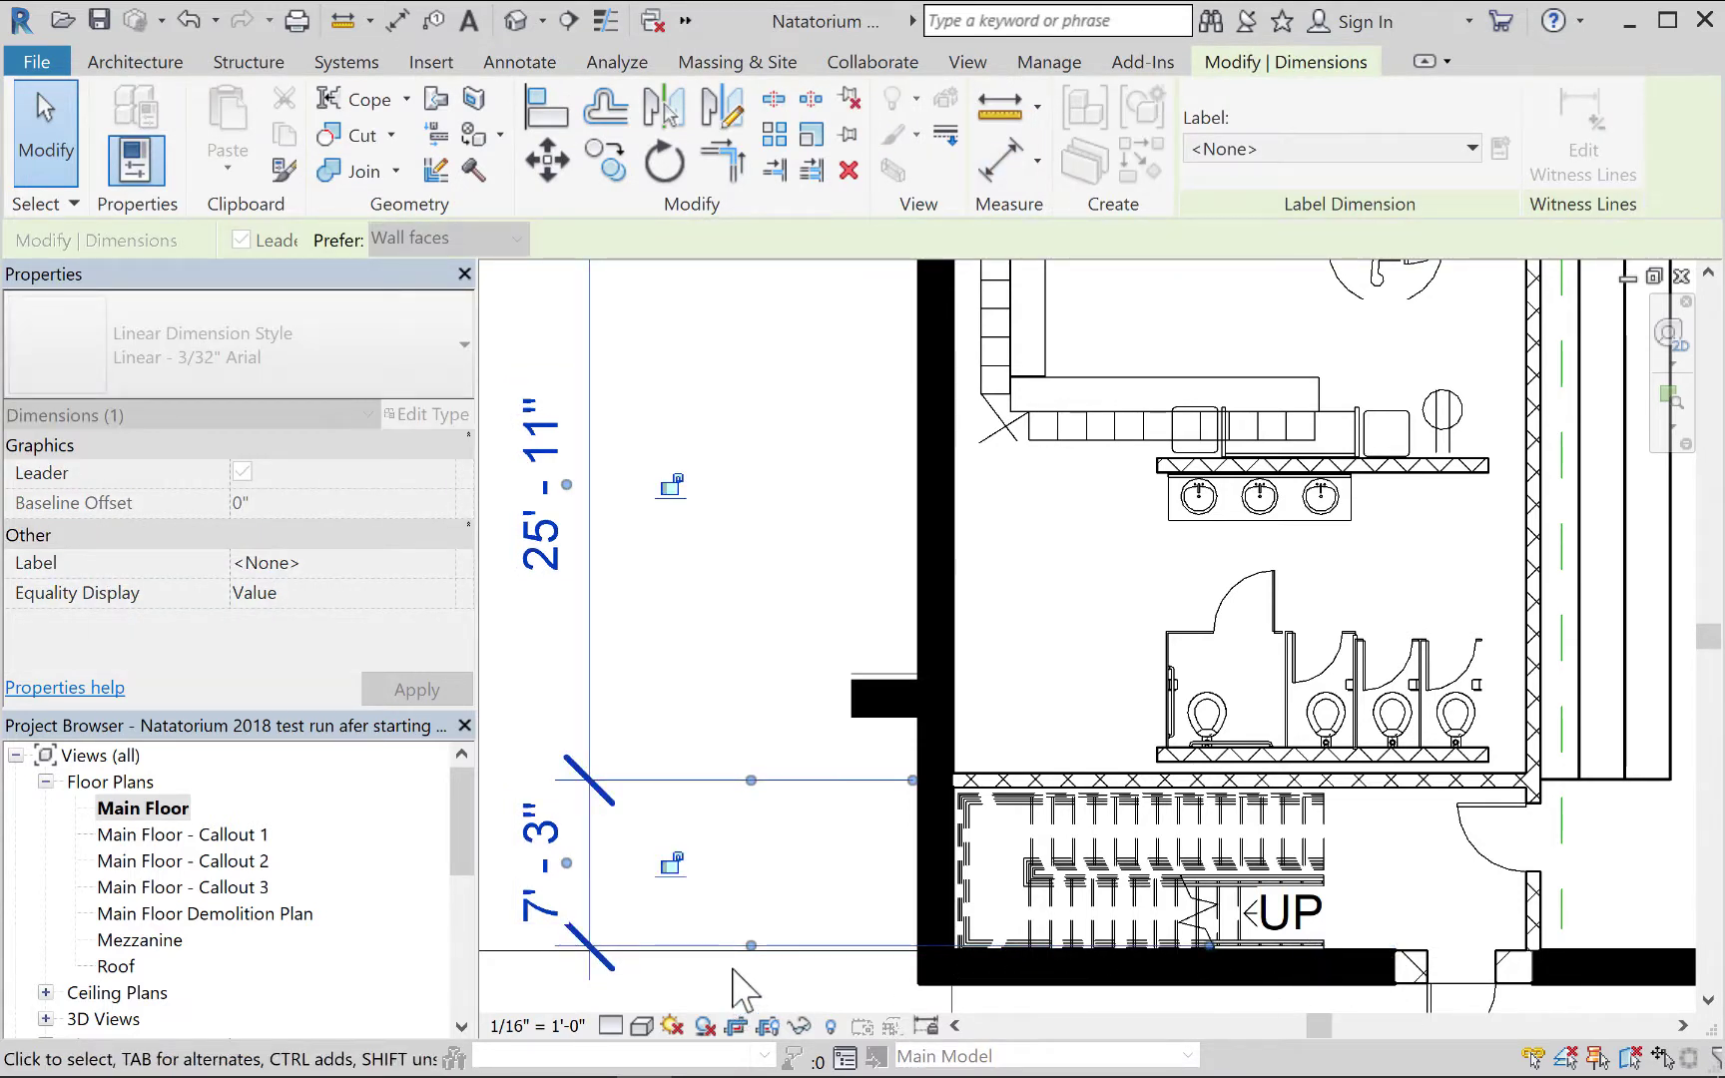
pyautogui.moveTo(957, 948); pyautogui.dragTo(961, 954)
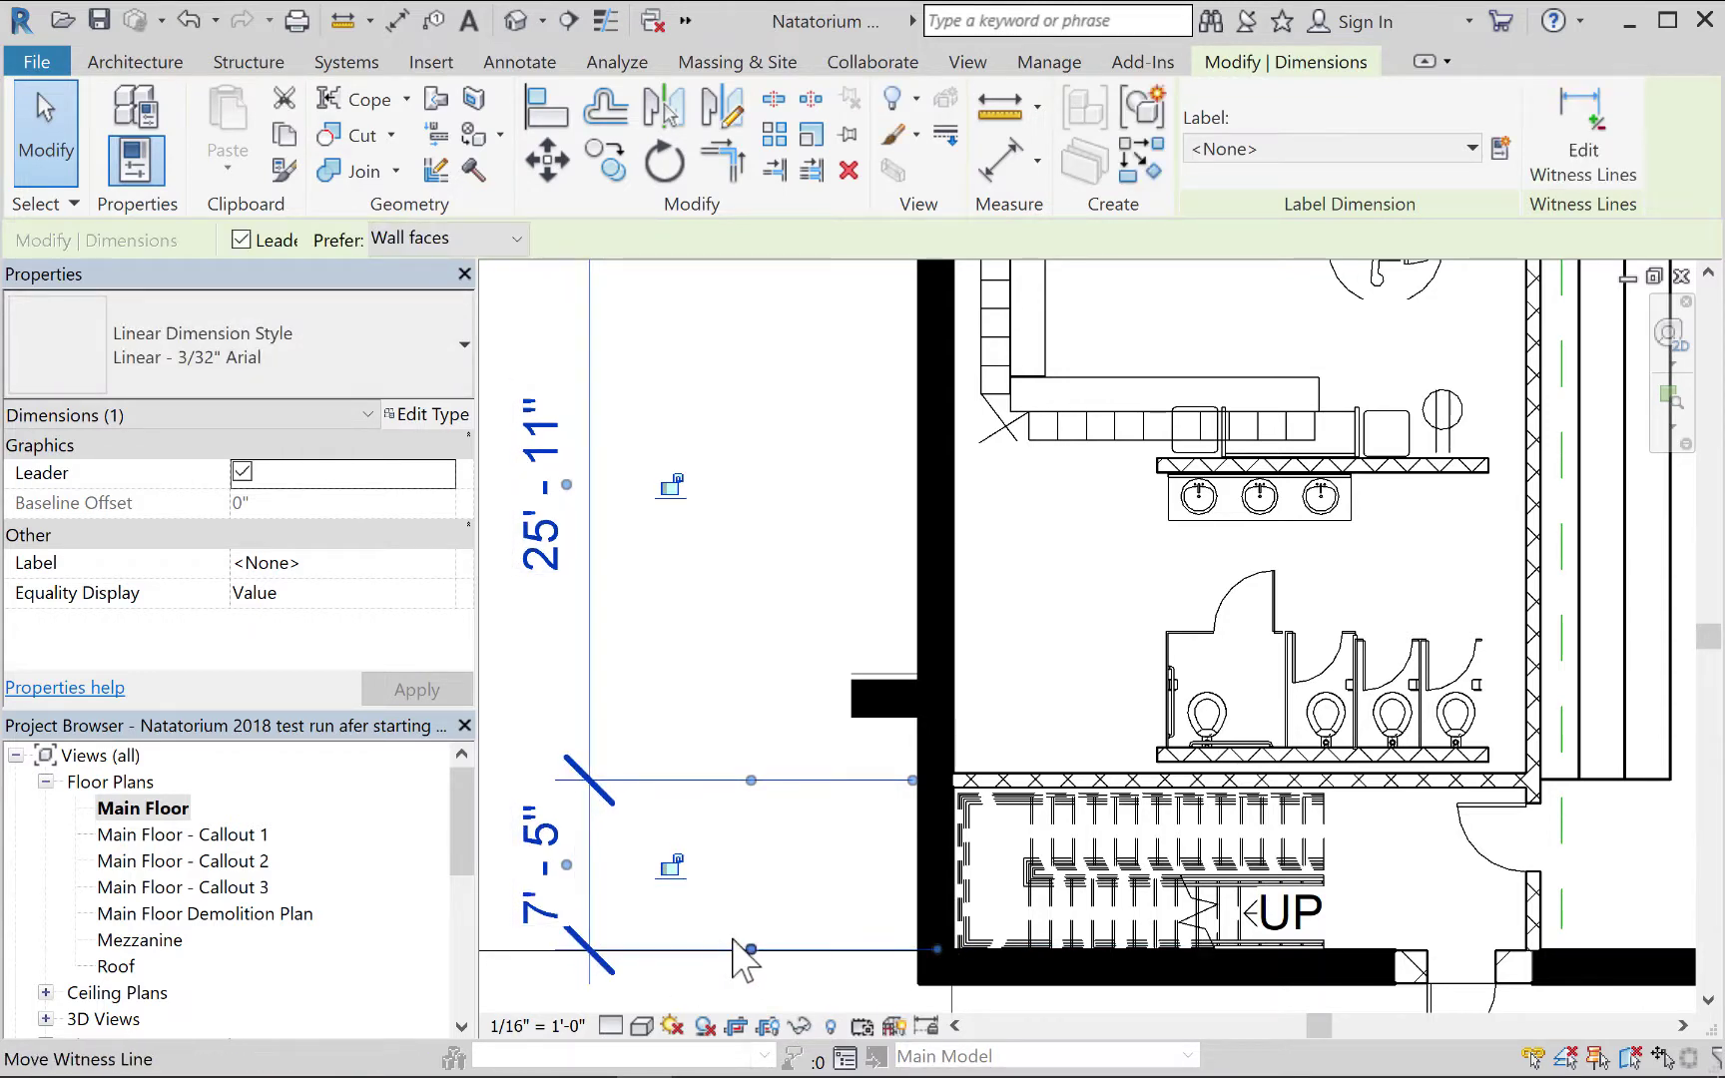
# Examine the stairs and the lower exterior wall around the end of the string's lowest witness line.
pyautogui.moveTo(834, 942); pyautogui.dragTo(1045, 948, button='middle')
pyautogui.scroll(1, 972, 901)
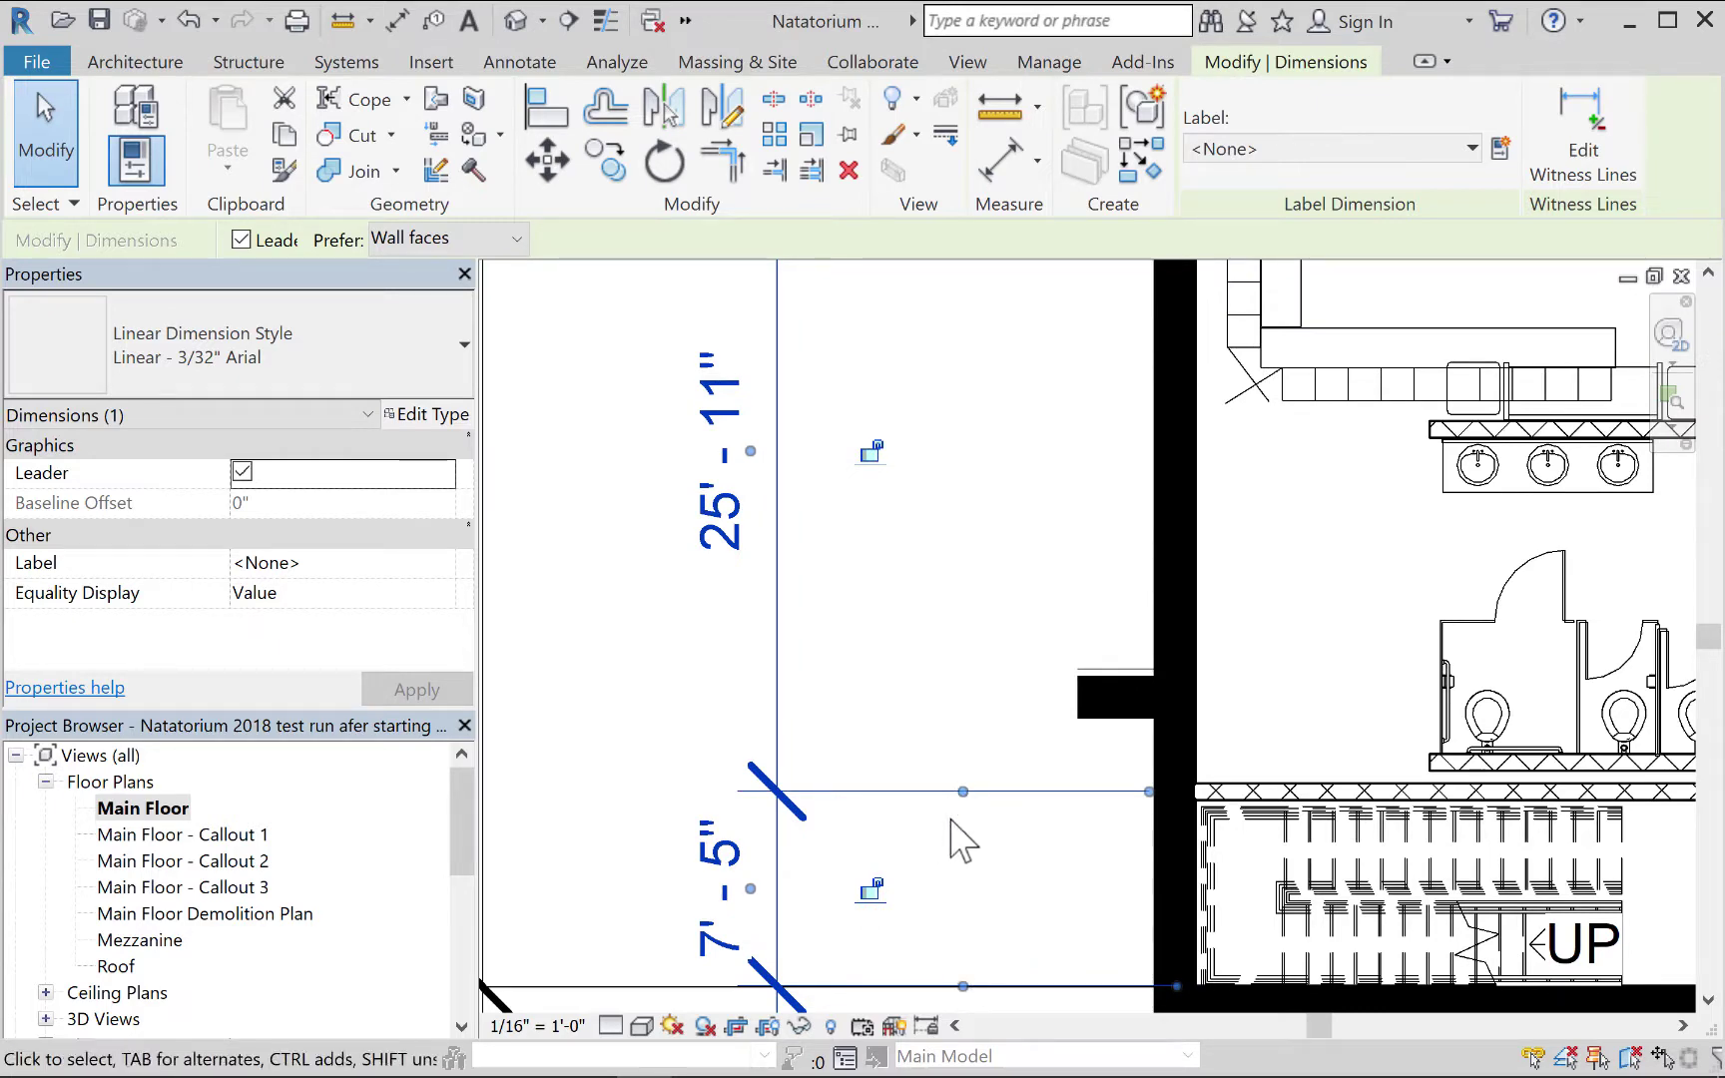
pyautogui.moveTo(967, 828); pyautogui.dragTo(702, 797, button='middle')
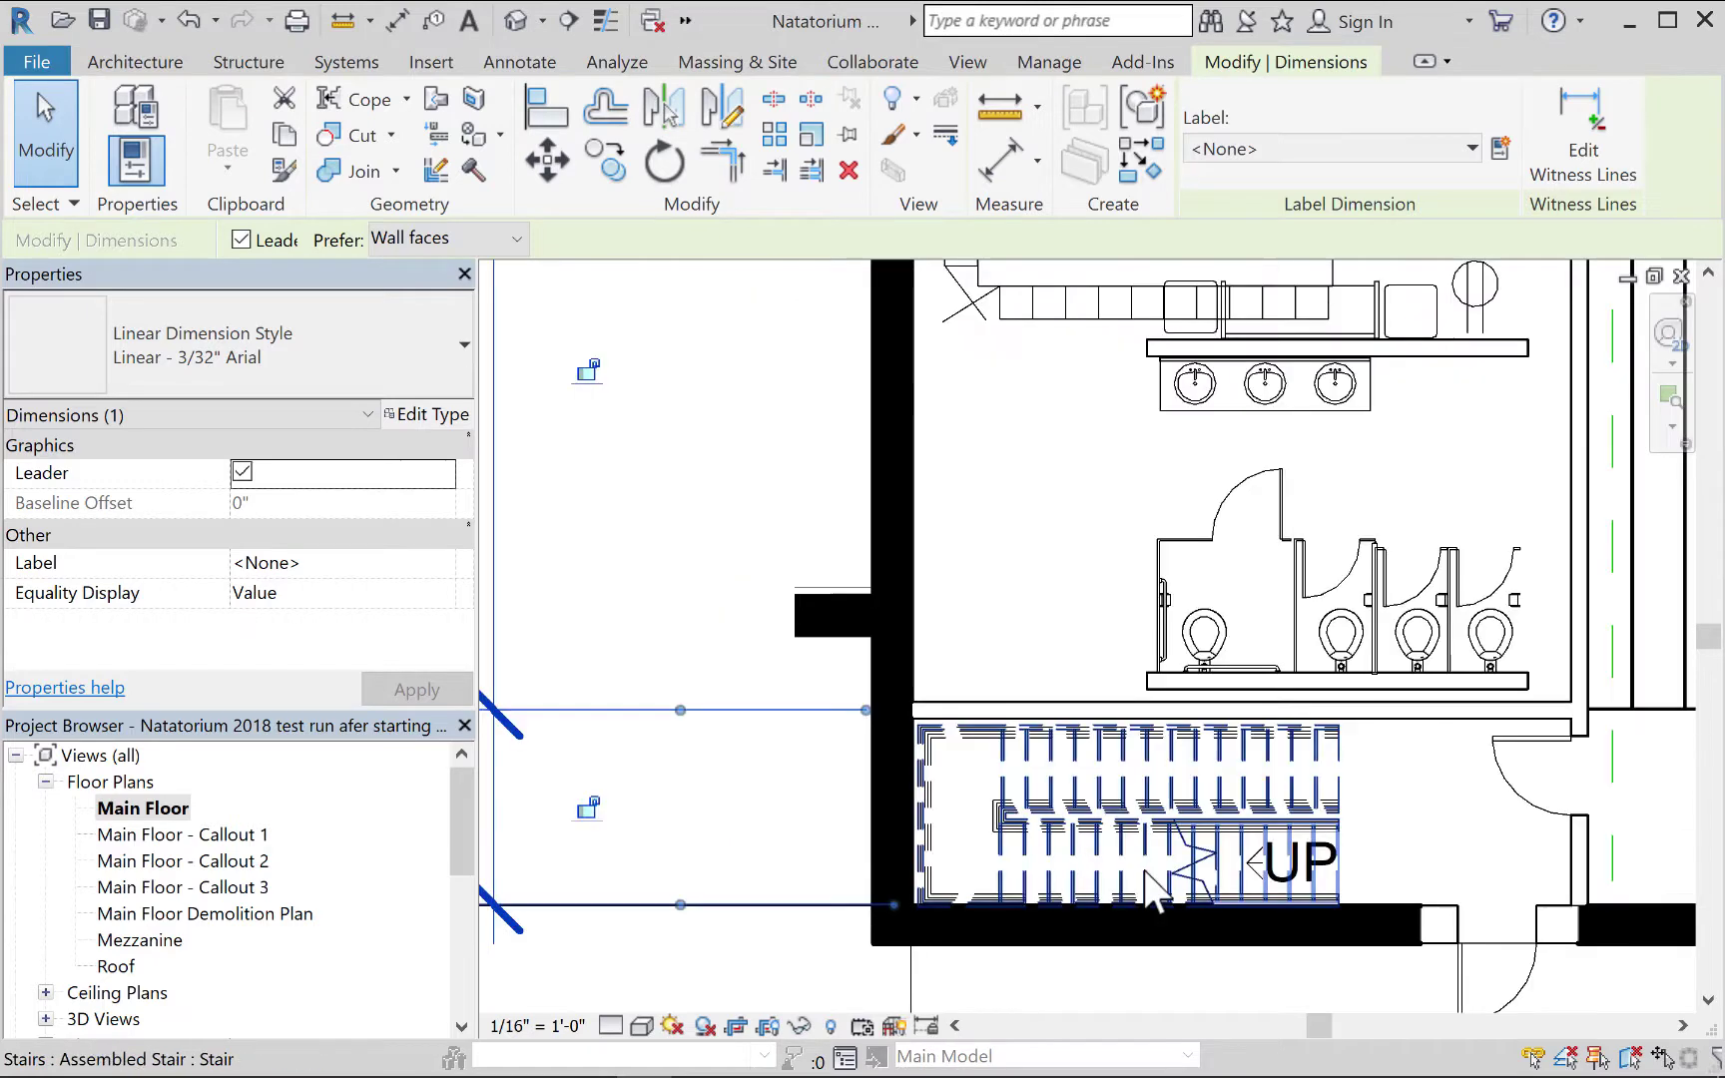
pyautogui.scroll(2, 1145, 871)
pyautogui.moveTo(1150, 874); pyautogui.dragTo(1013, 780, button='middle')
pyautogui.scroll(1, 1014, 779)
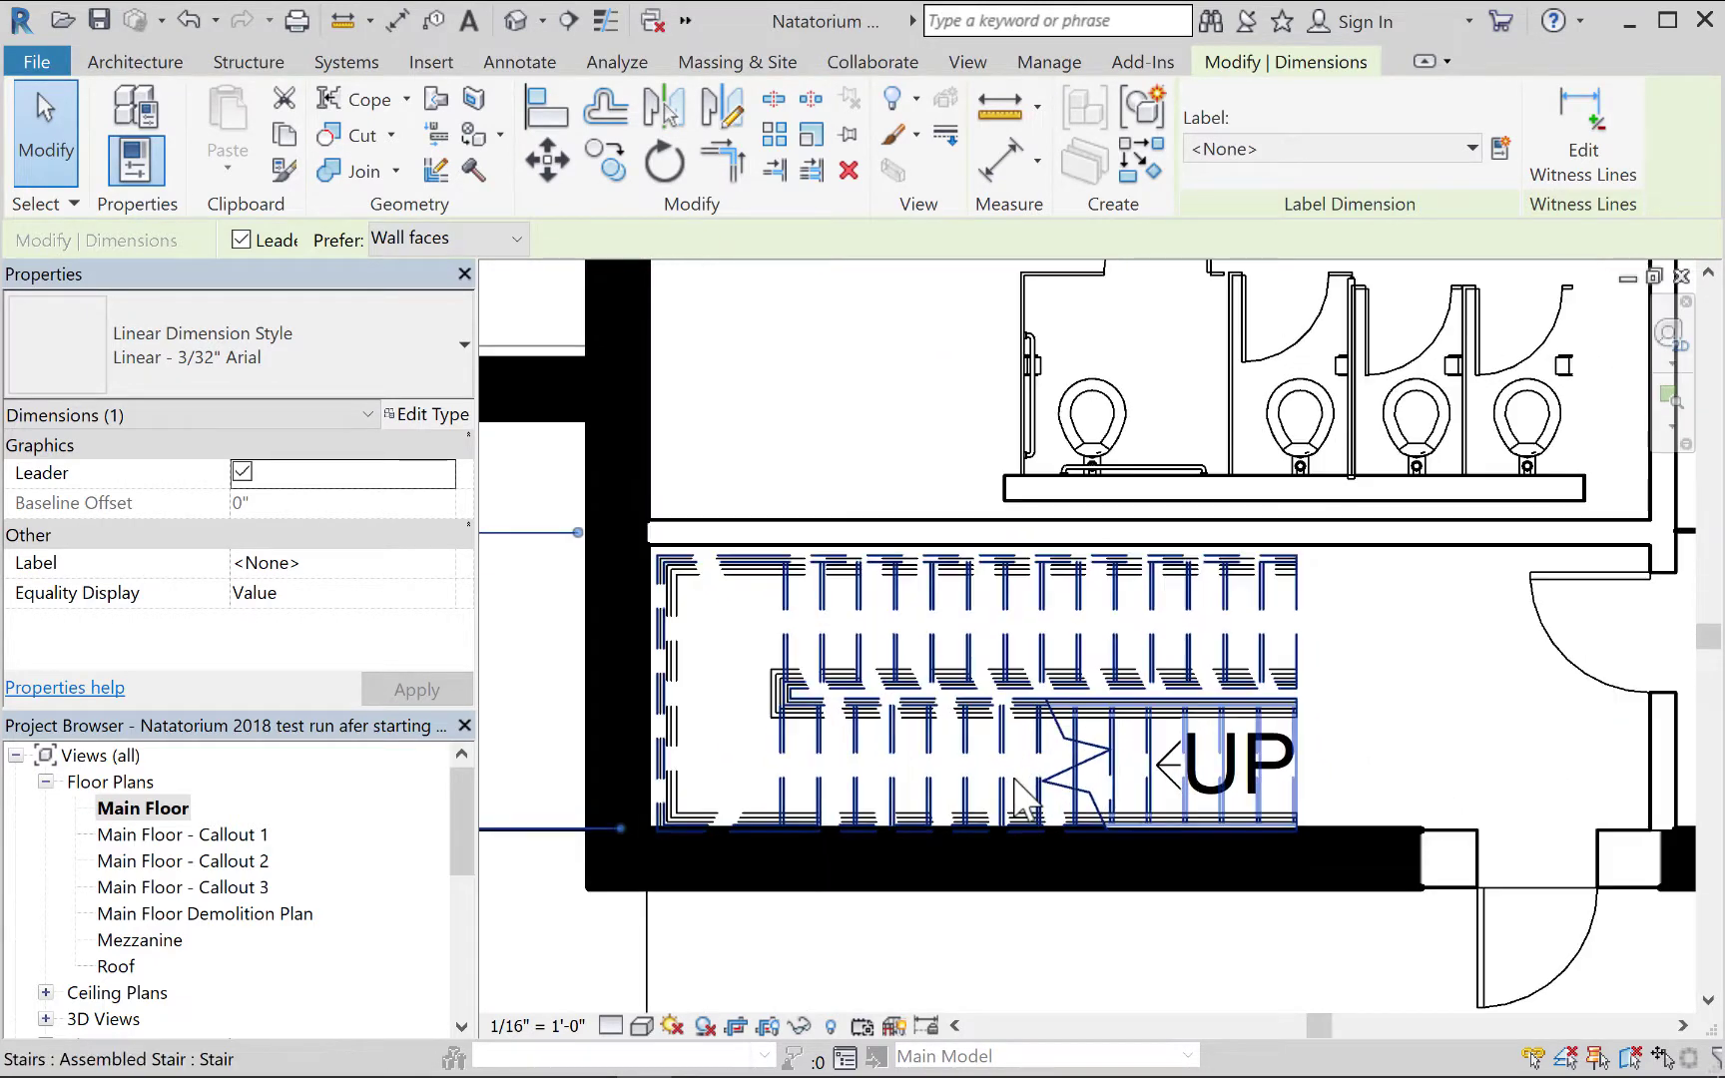
pyautogui.scroll(1, 1013, 788)
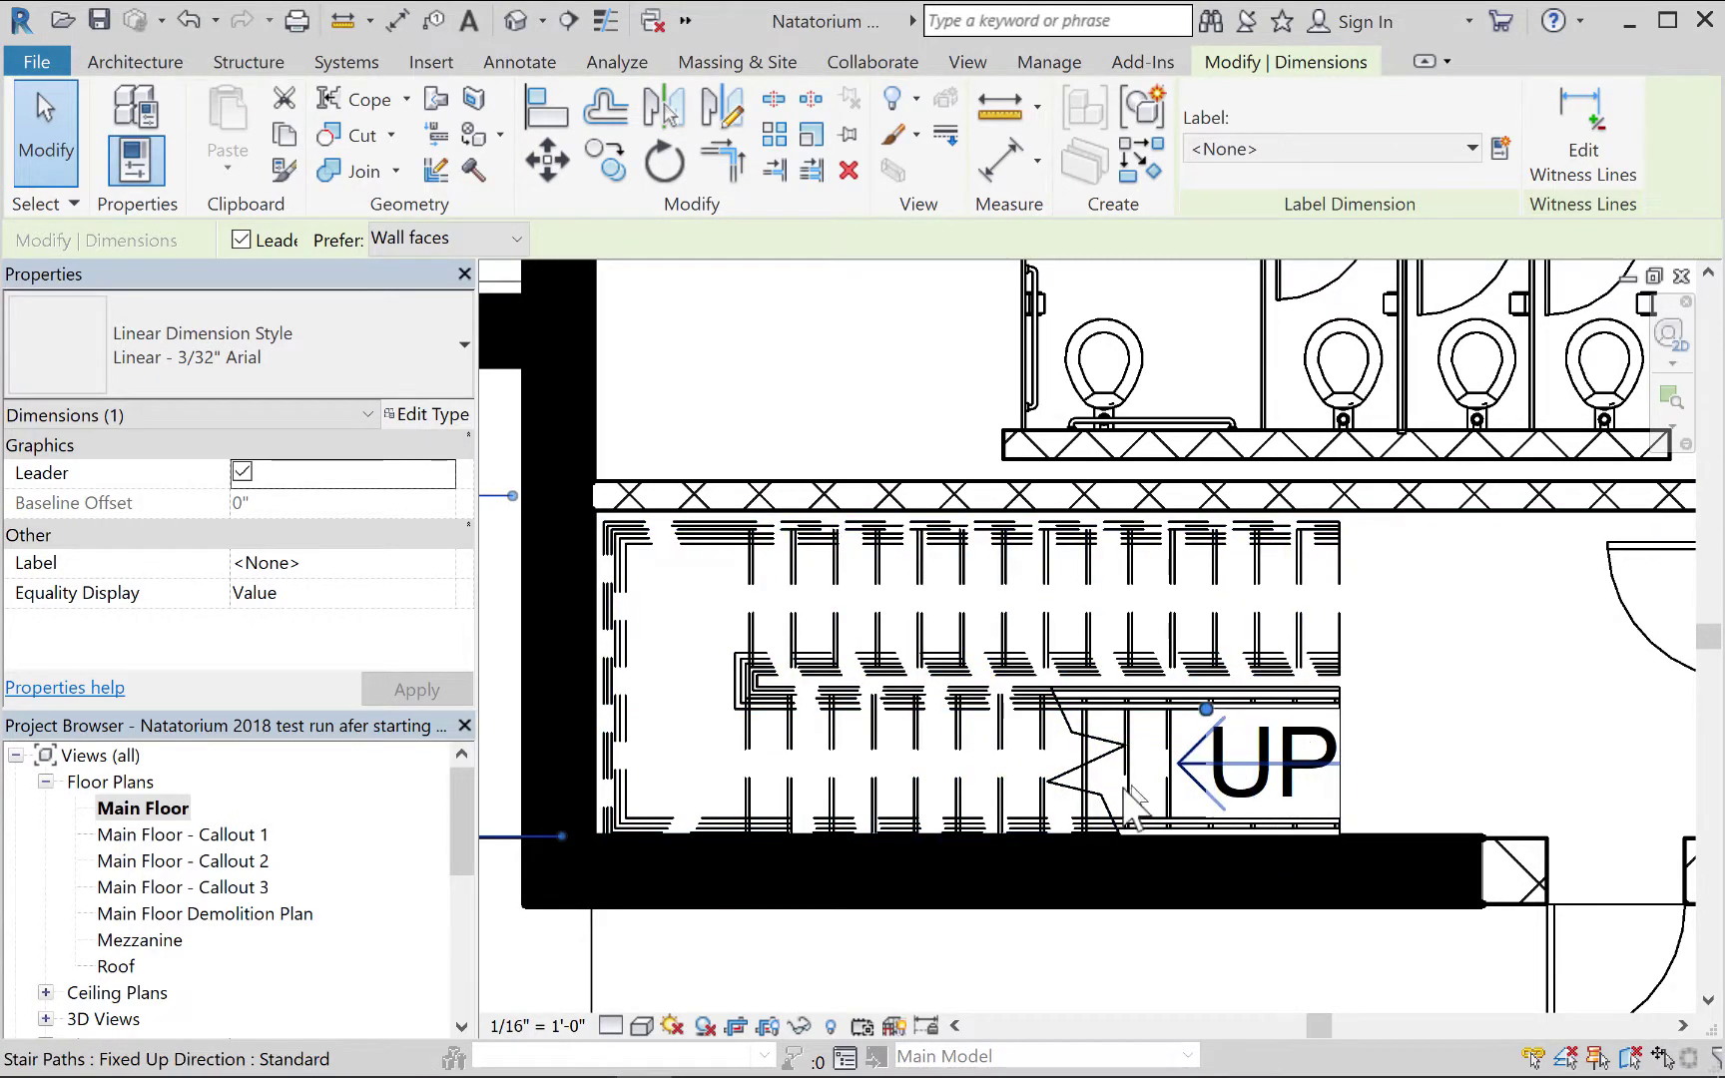
pyautogui.scroll(-4, 1358, 759)
pyautogui.moveTo(1436, 813); pyautogui.dragTo(1631, 814, button='middle')
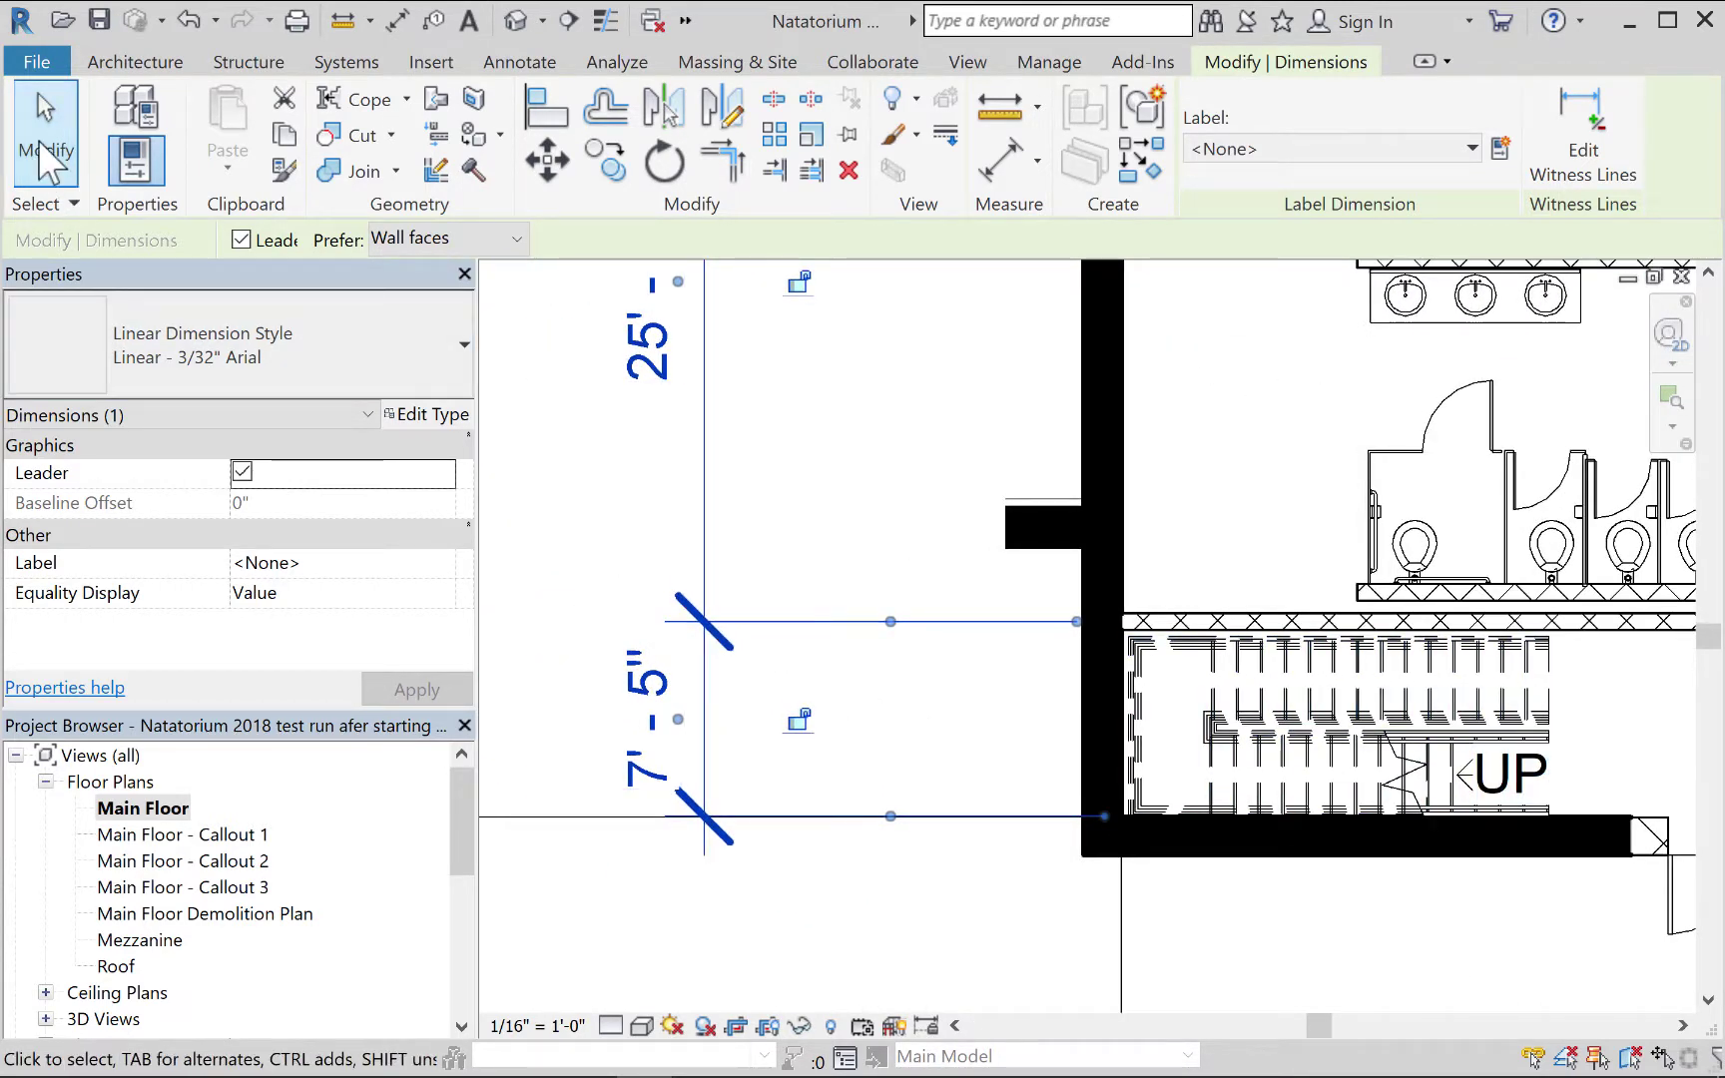
# Try to add a witness line to the string at the lower exterior wall's inner face near the door.
pyautogui.click(39, 146)
pyautogui.click(707, 544)
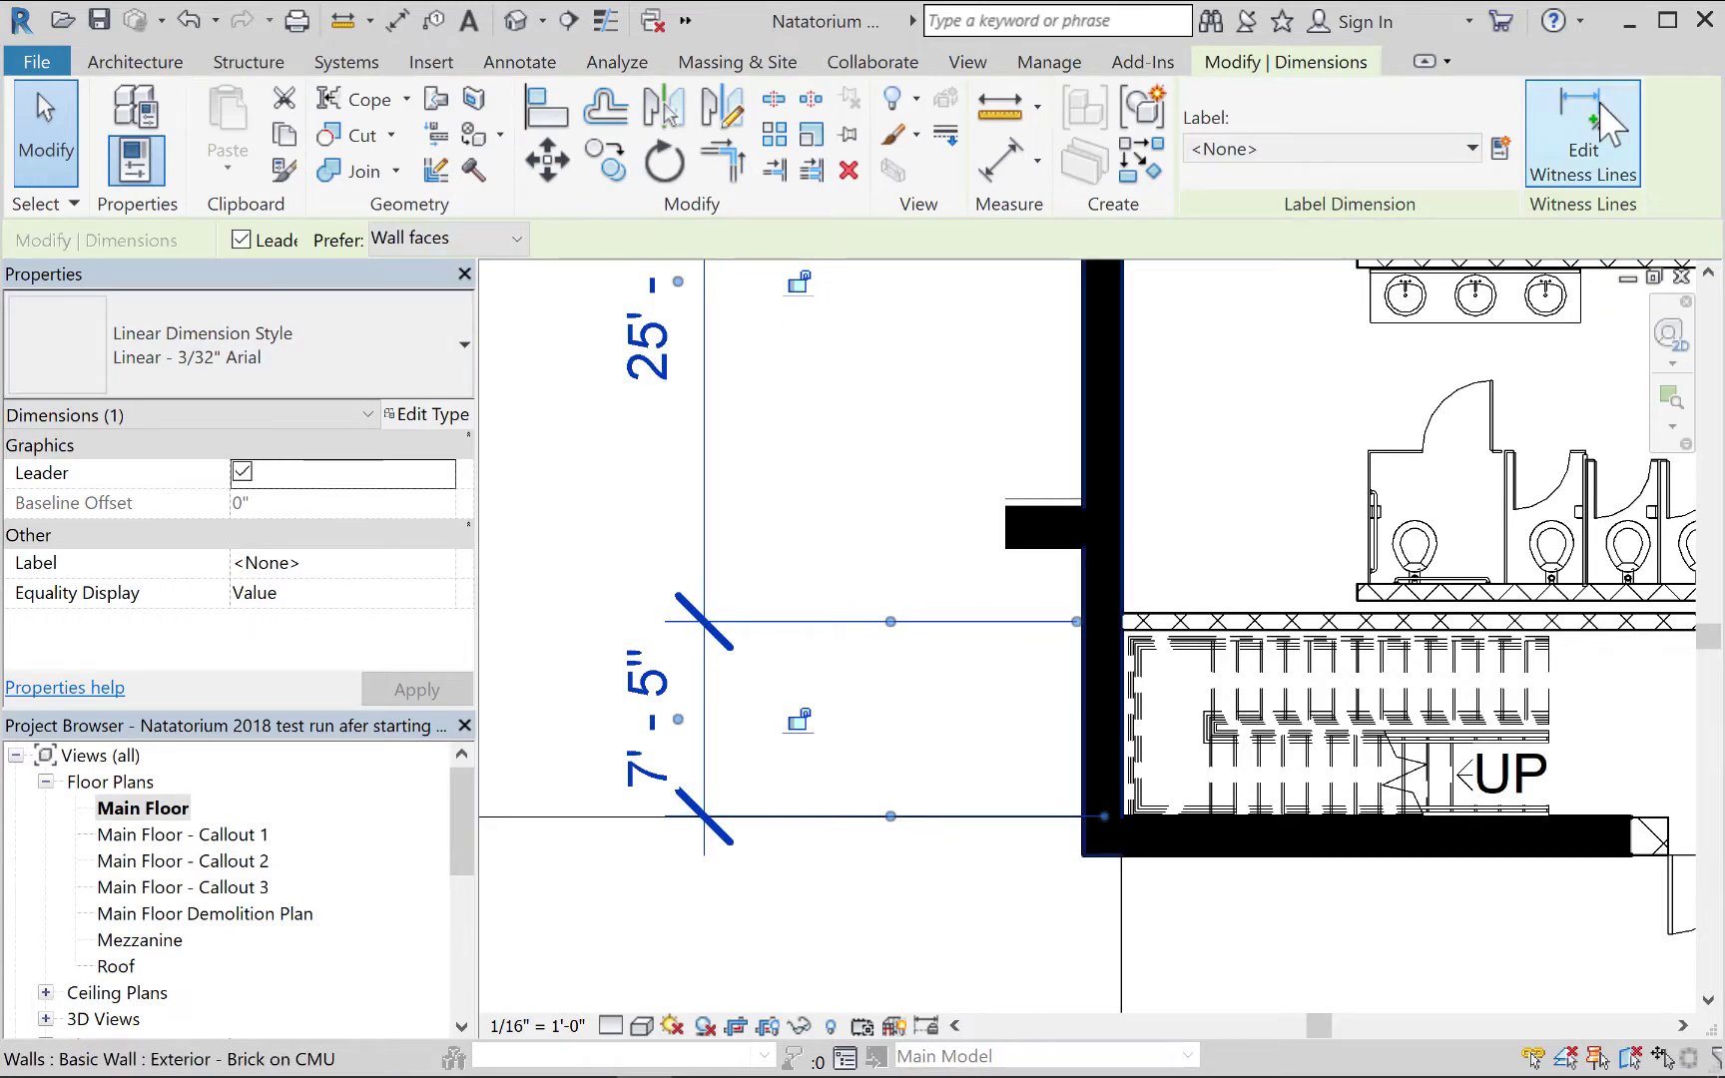
pyautogui.click(1584, 135)
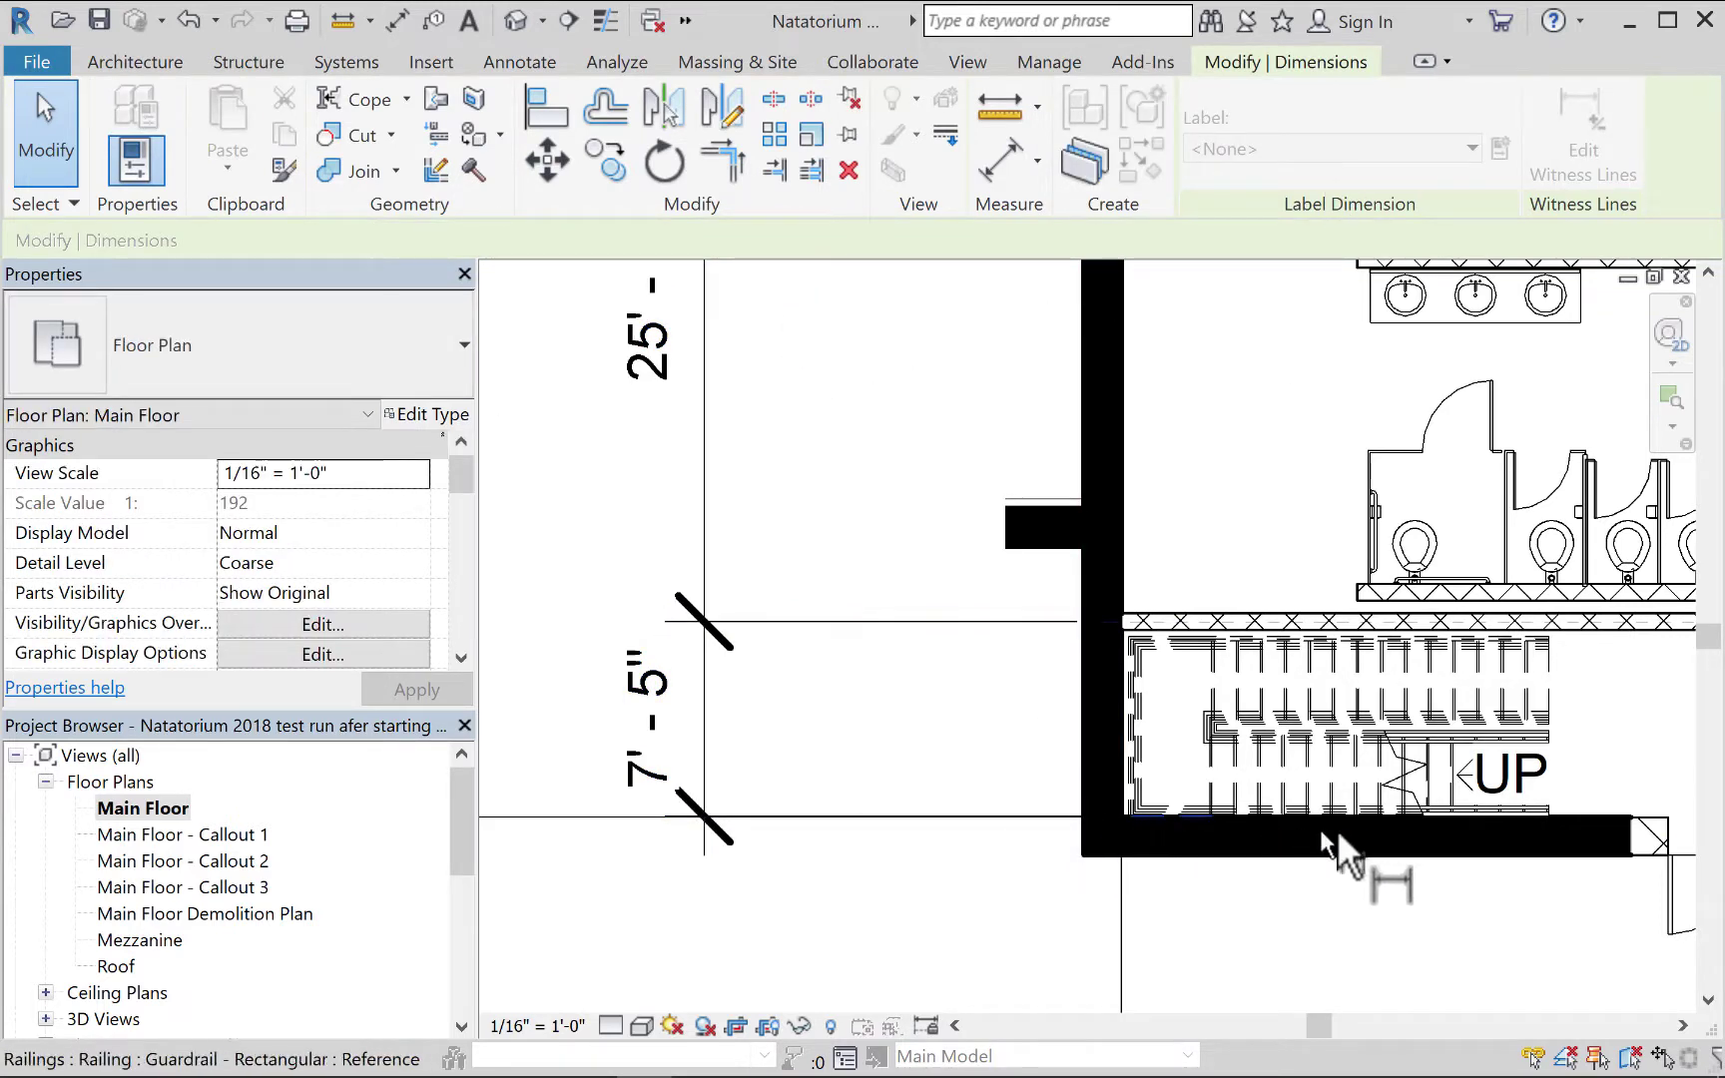
pyautogui.click(1649, 834)
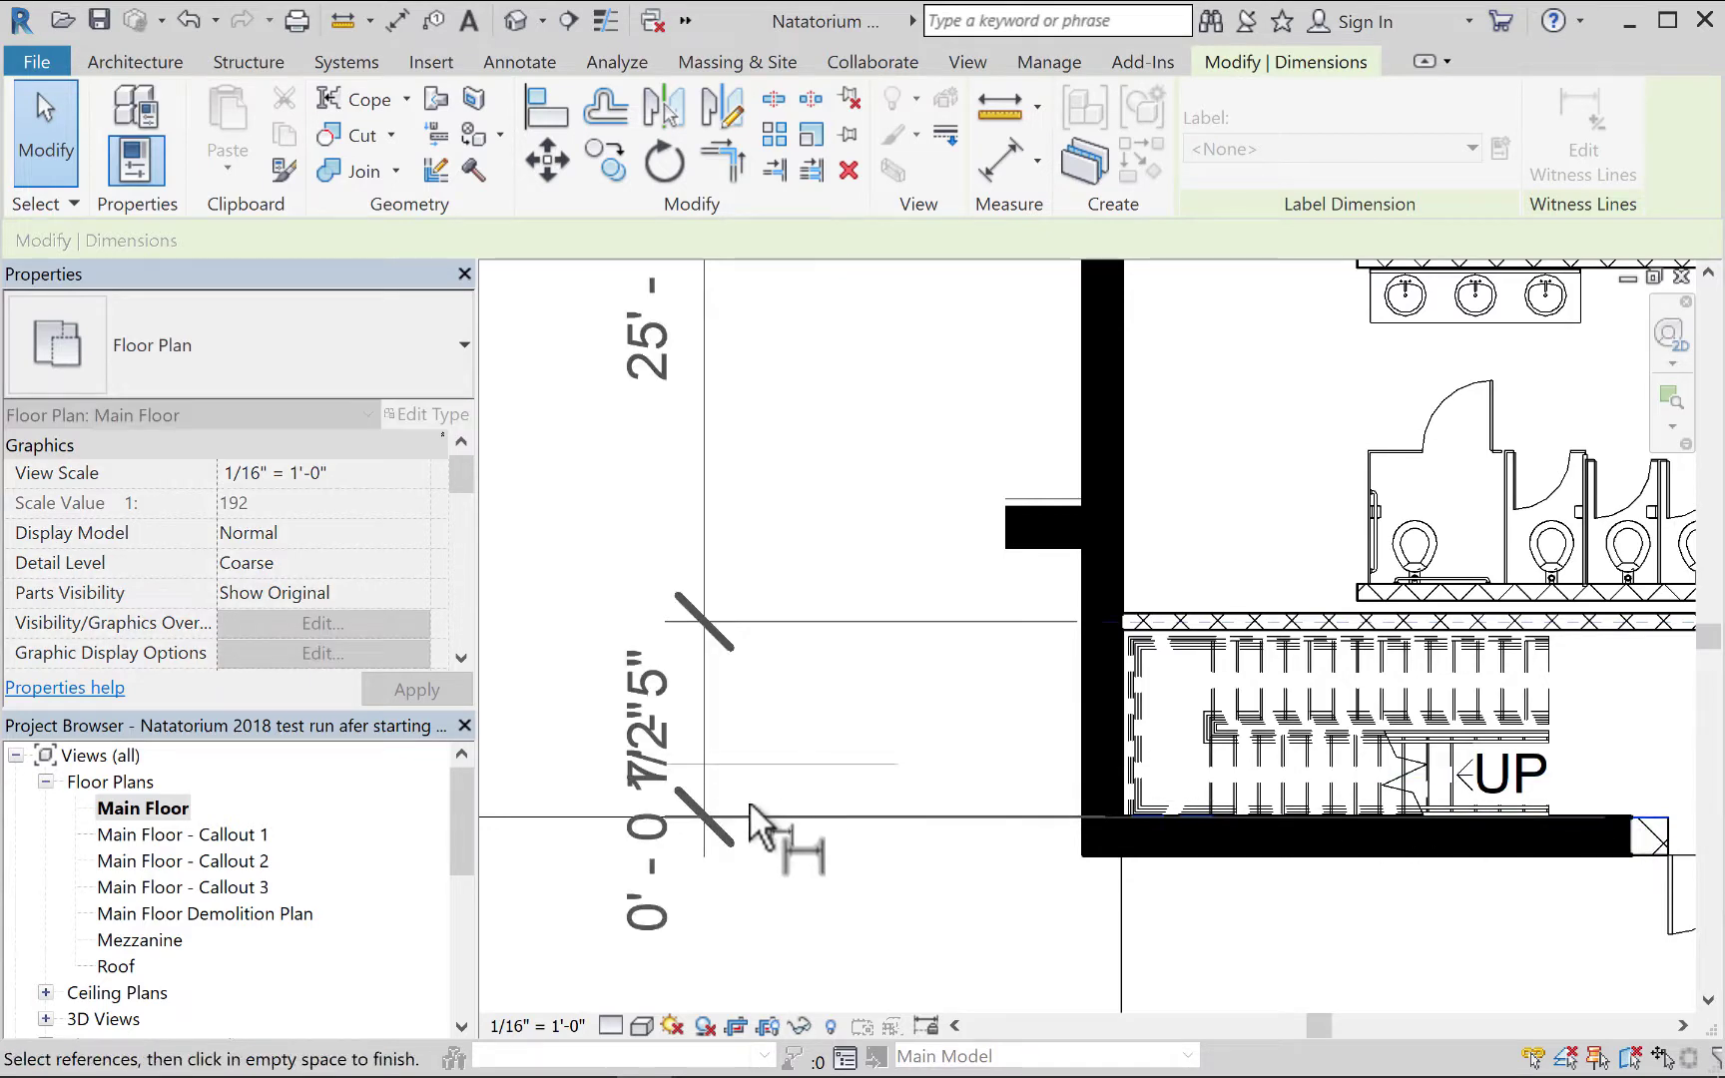
pyautogui.click(40, 108)
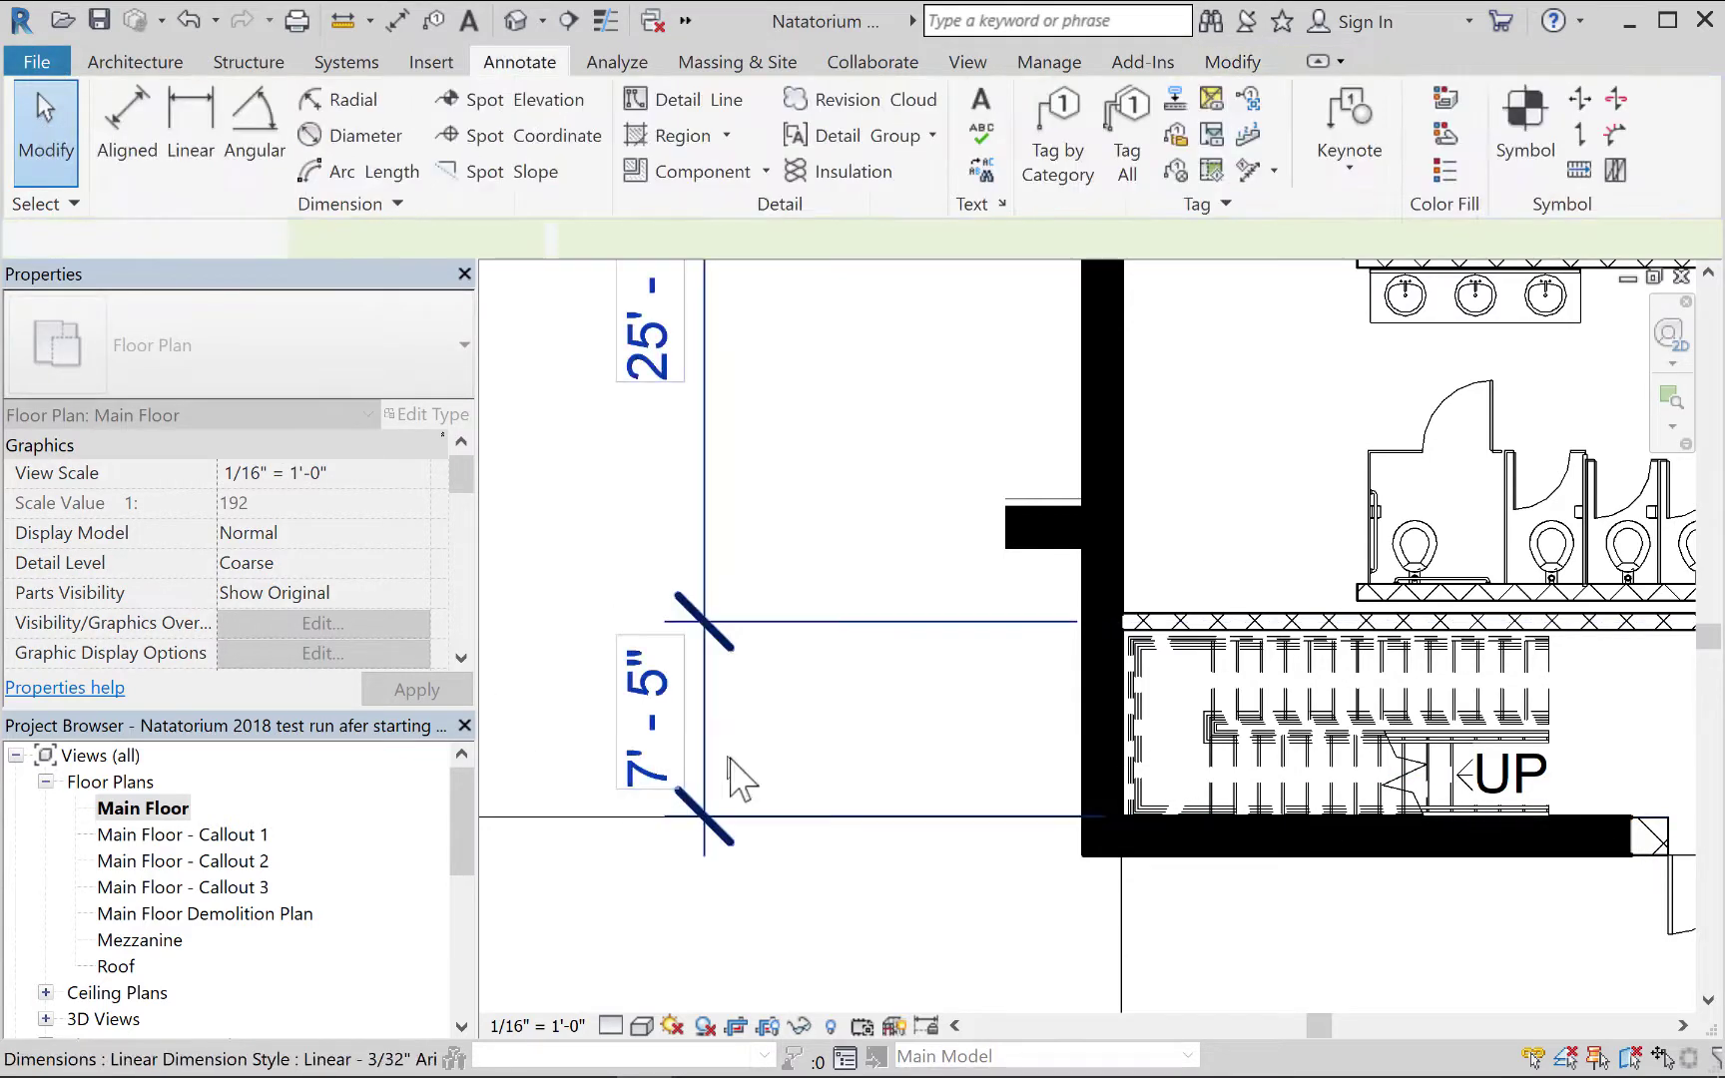
# Try to remove the string's witness lines at the lower exterior wall and at the upper restroom's sink partition.
pyautogui.click(655, 749)
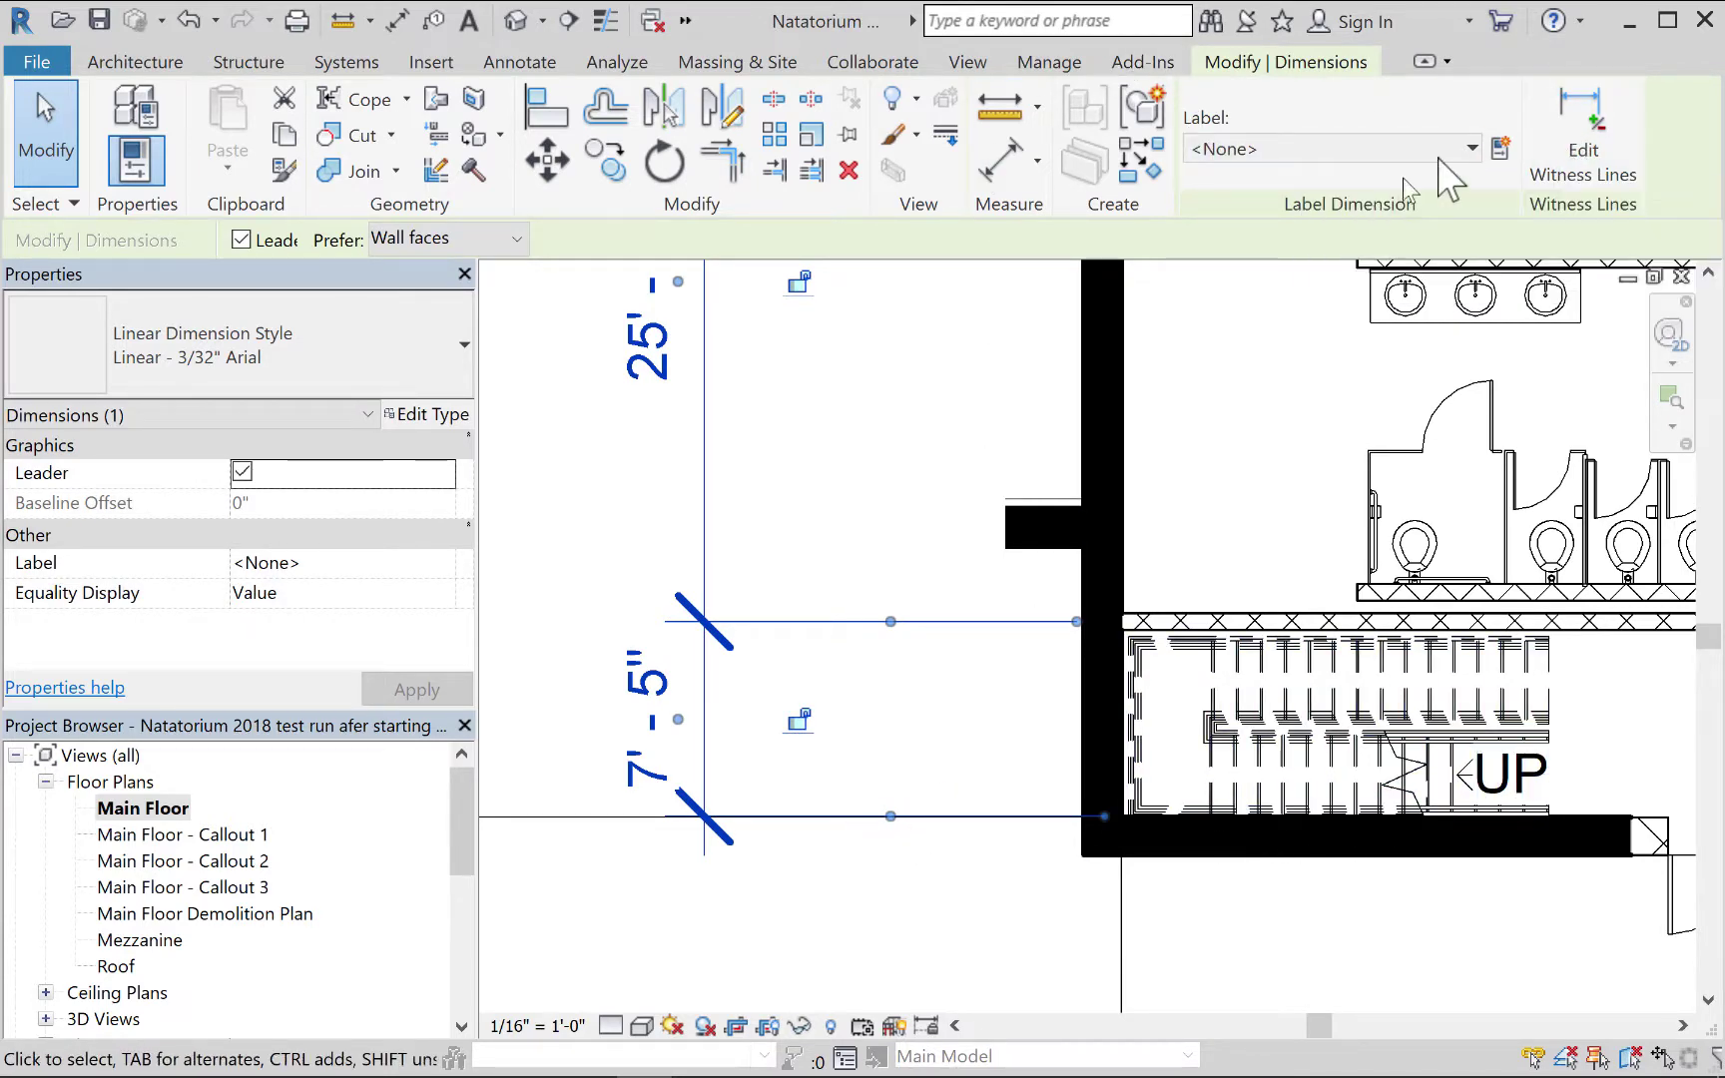
pyautogui.click(1582, 135)
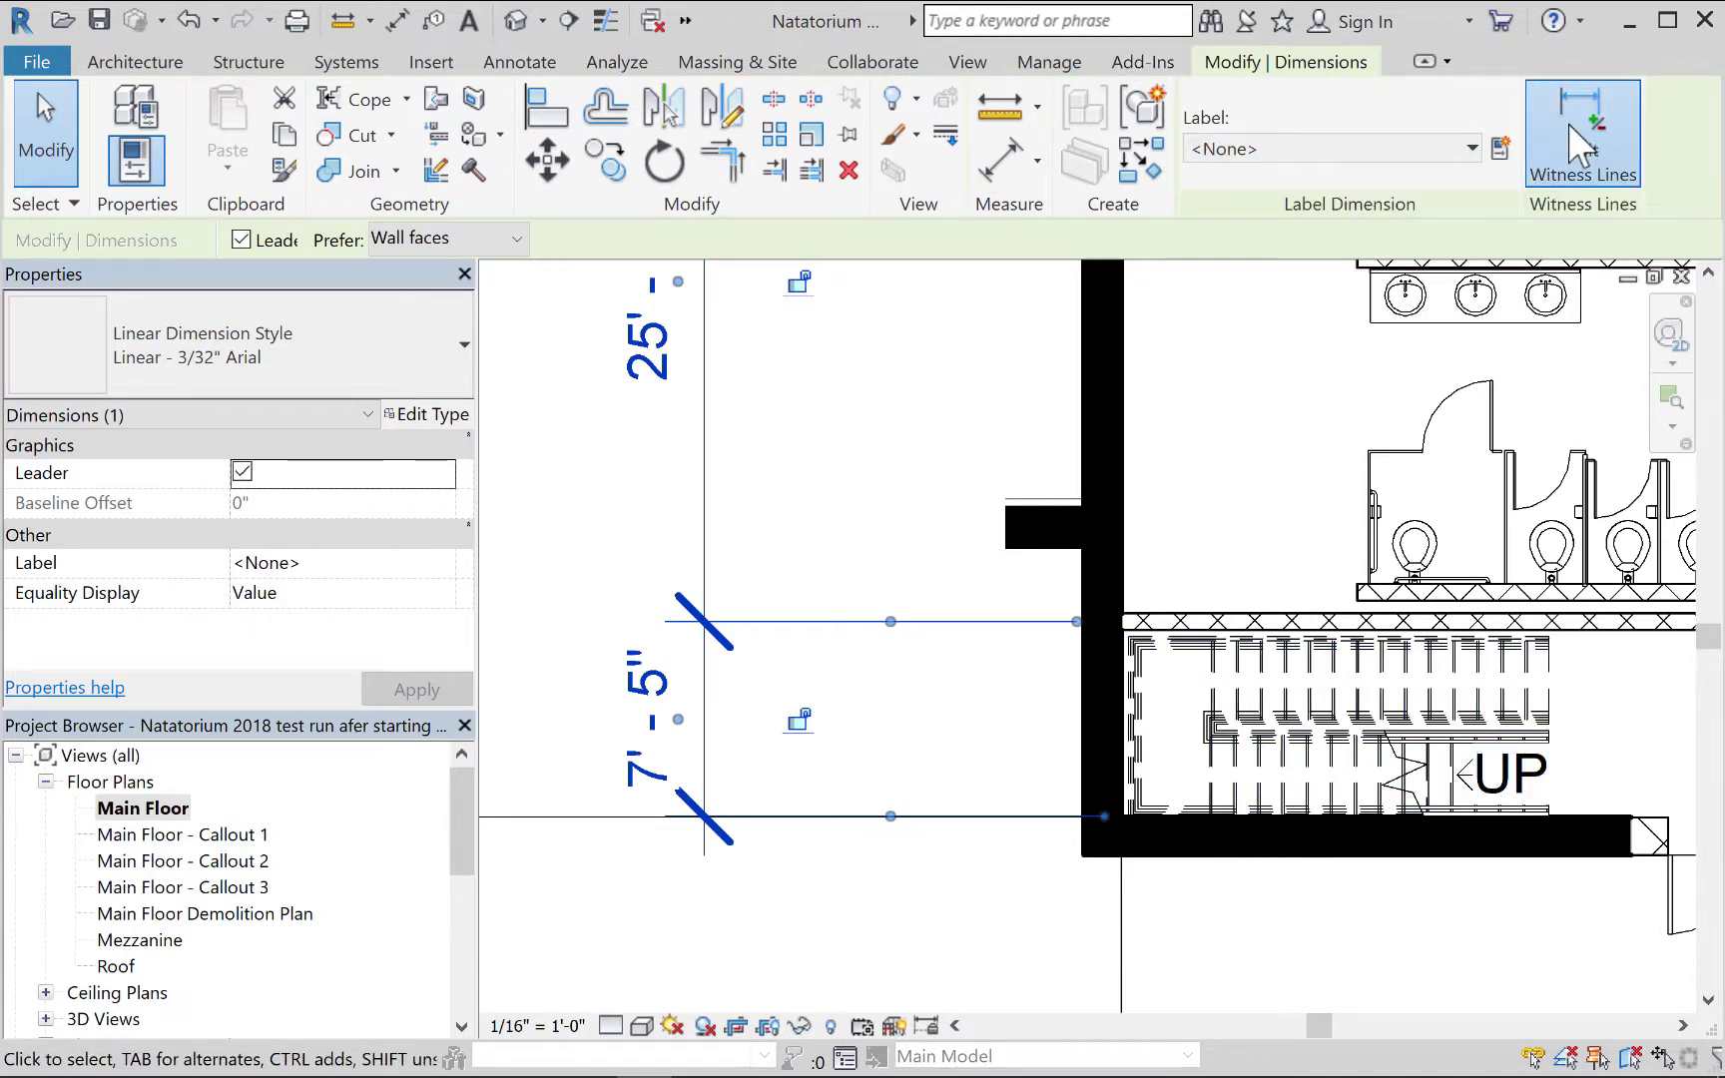
pyautogui.click(1125, 821)
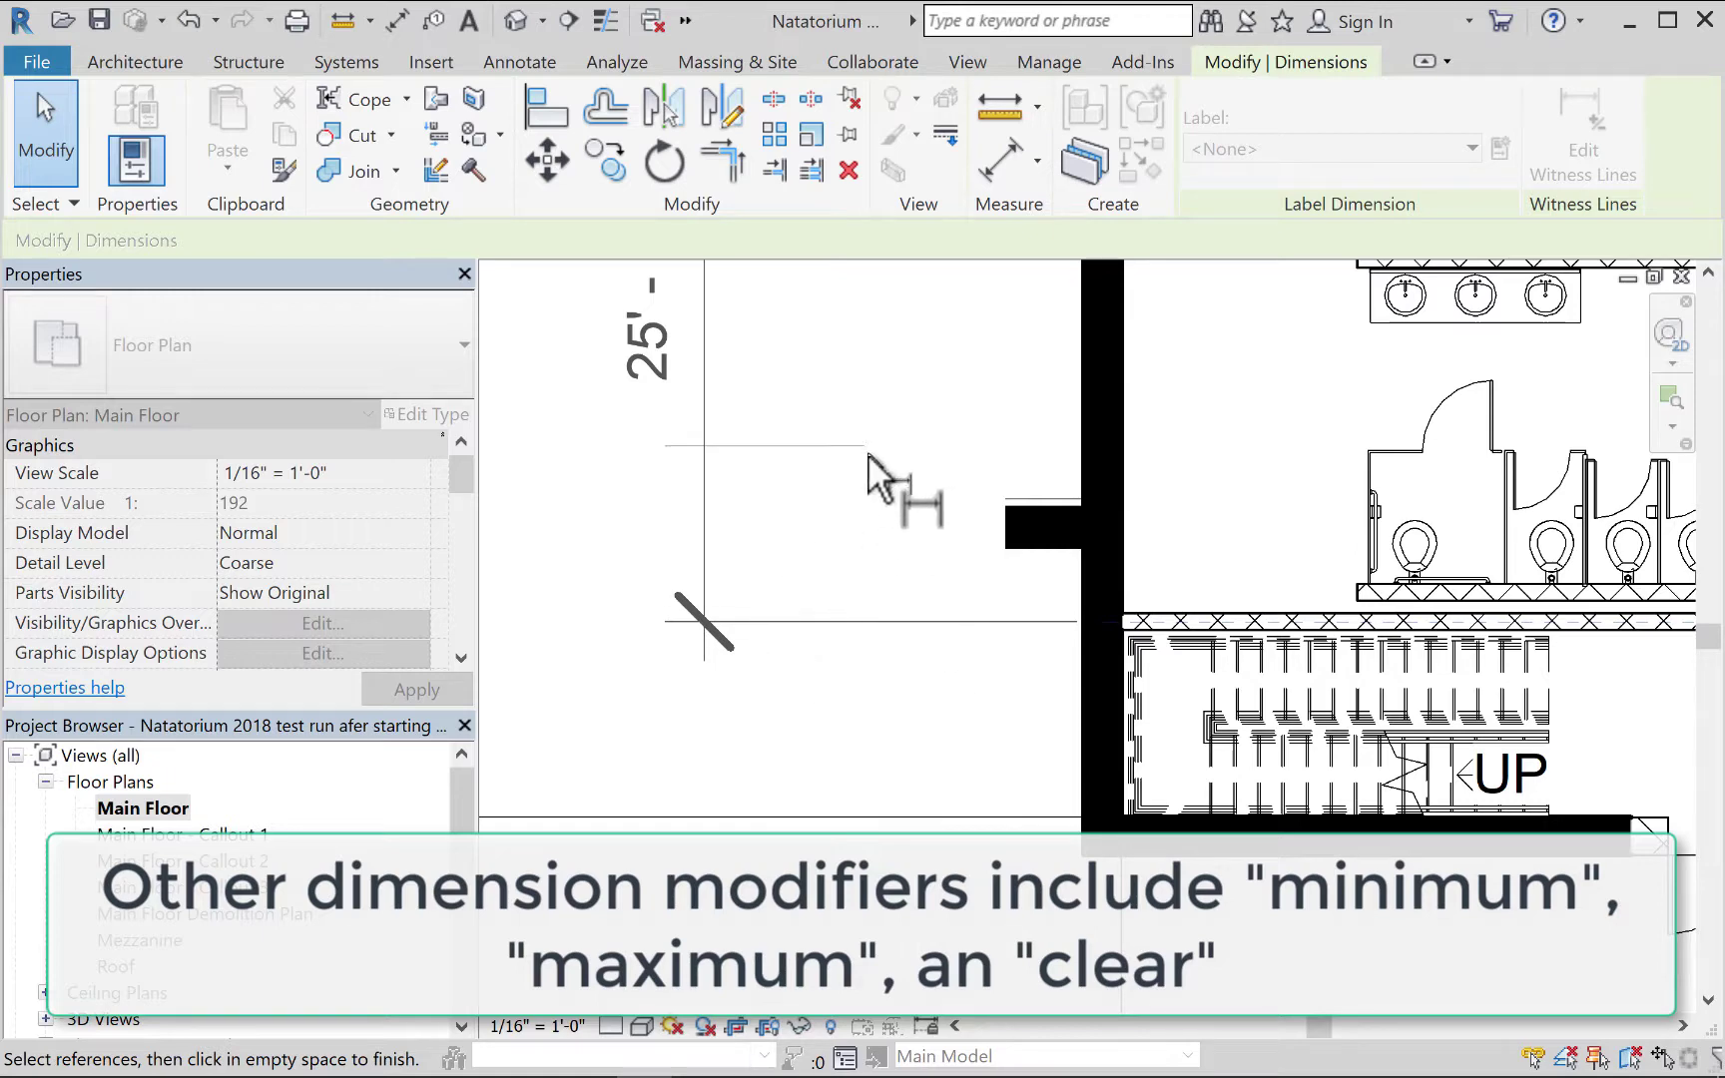
pyautogui.moveTo(867, 453)
pyautogui.mouseDown(button='middle')
pyautogui.moveTo(898, 551)
pyautogui.moveTo(1046, 725)
pyautogui.mouseUp(button='middle')
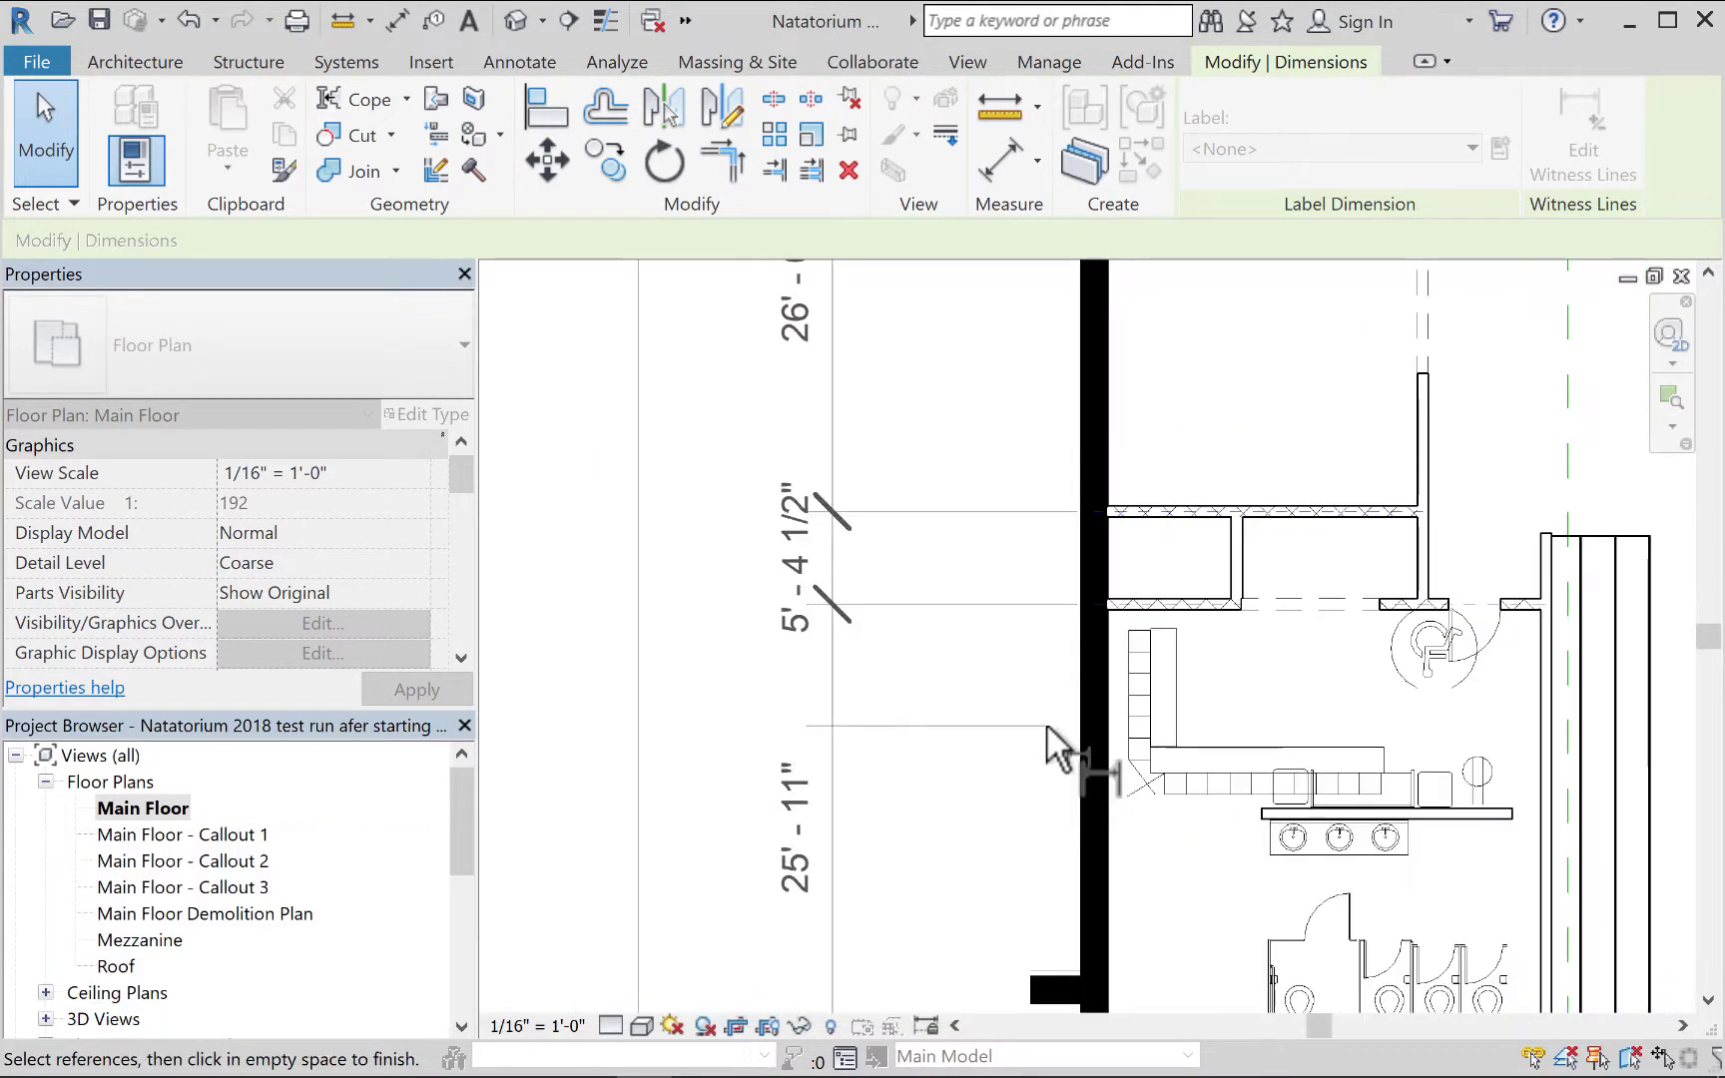
pyautogui.scroll(-6, 1046, 723)
pyautogui.scroll(2, 1024, 440)
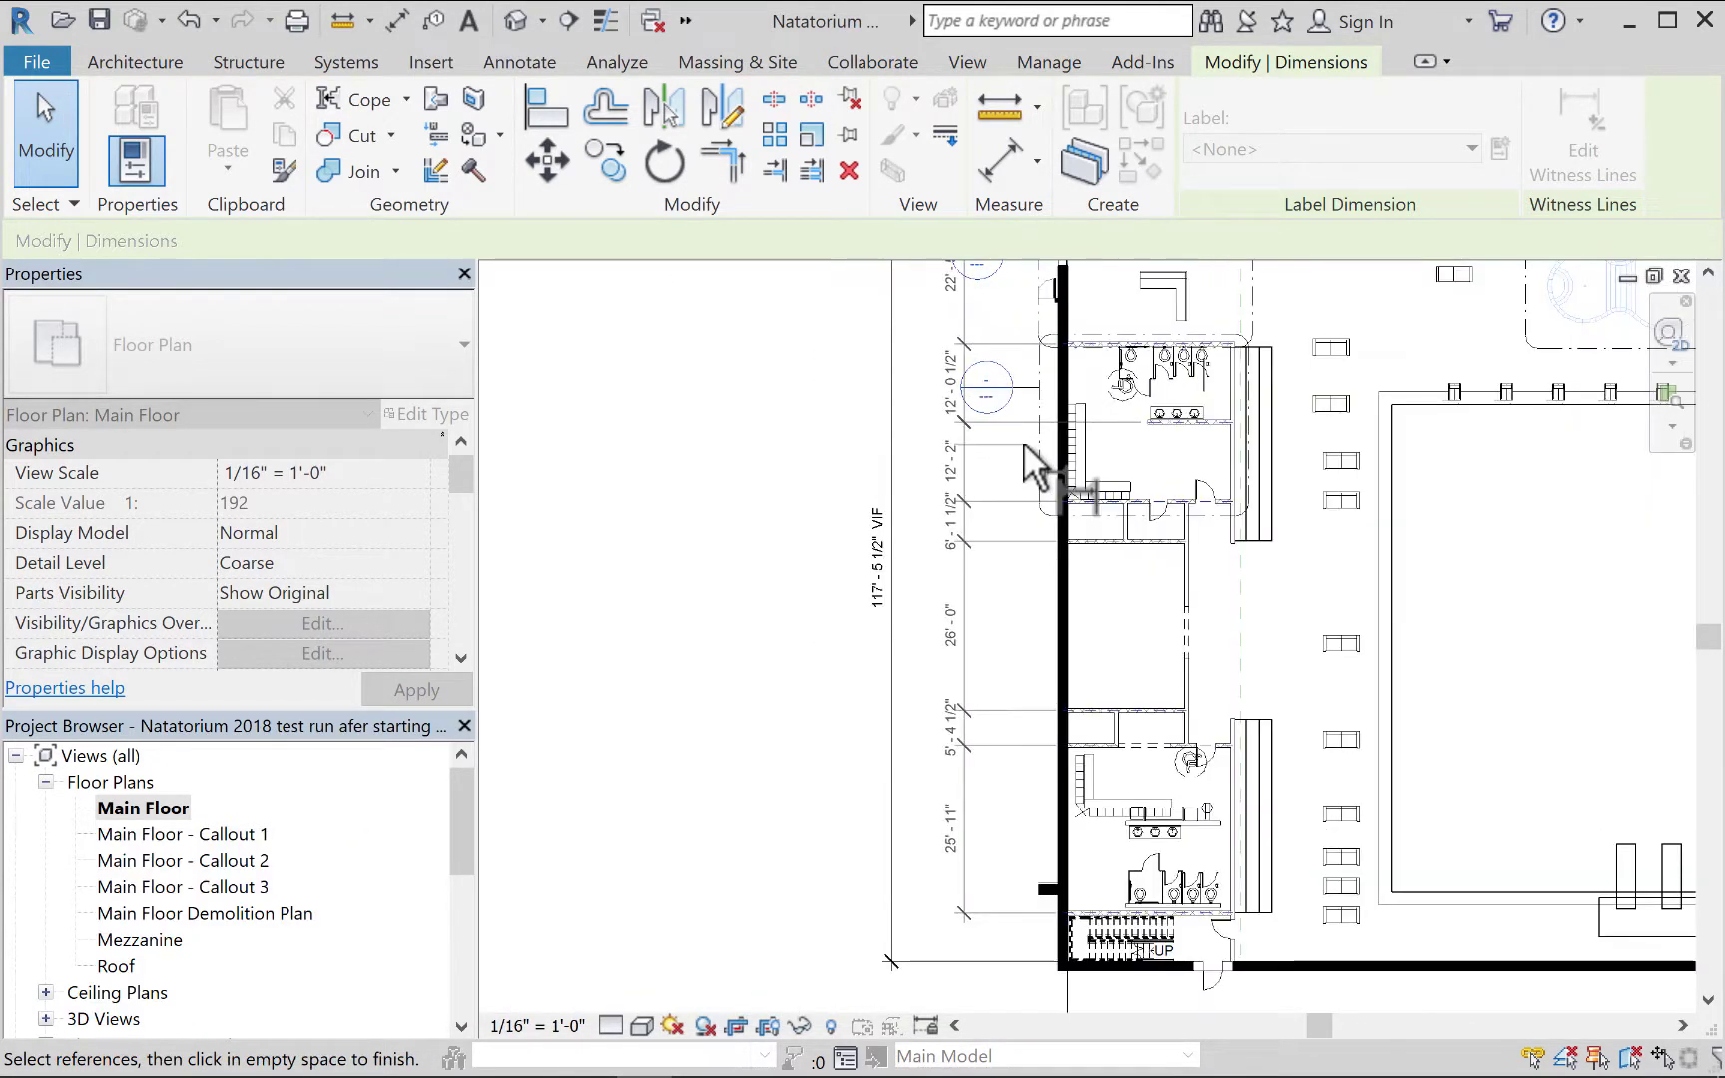
pyautogui.scroll(2, 1023, 440)
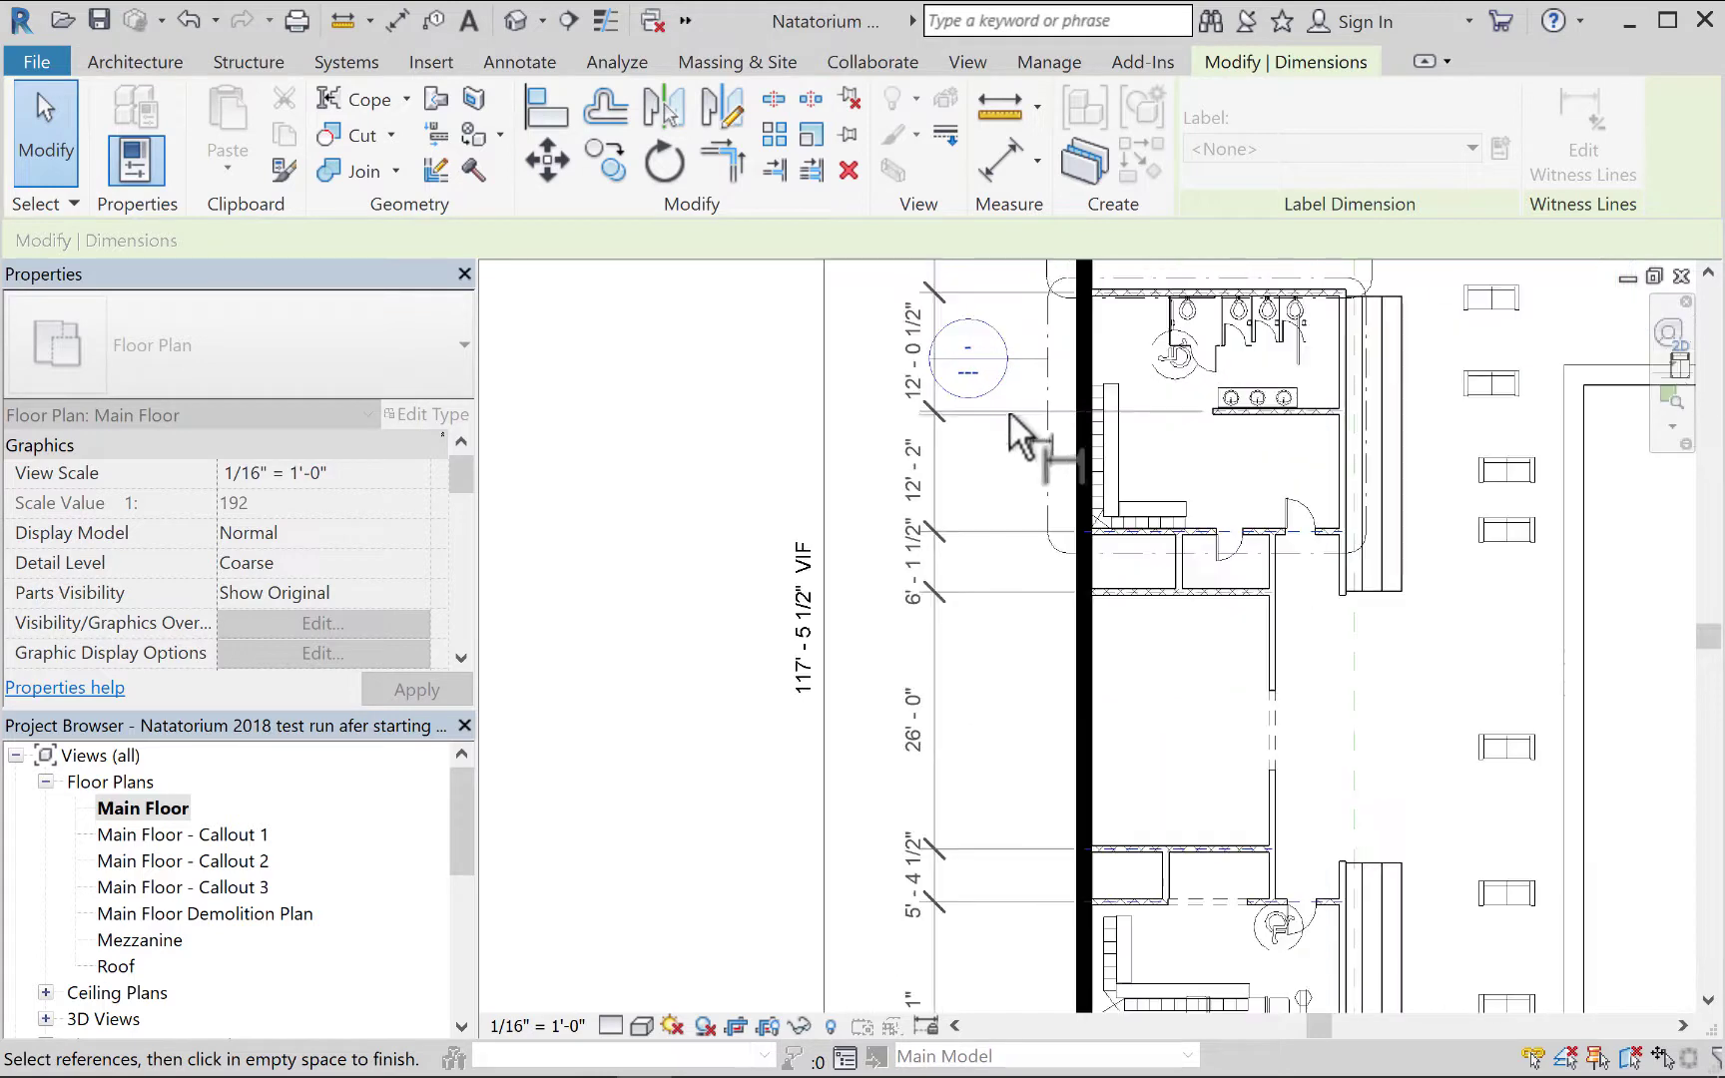
pyautogui.click(1212, 410)
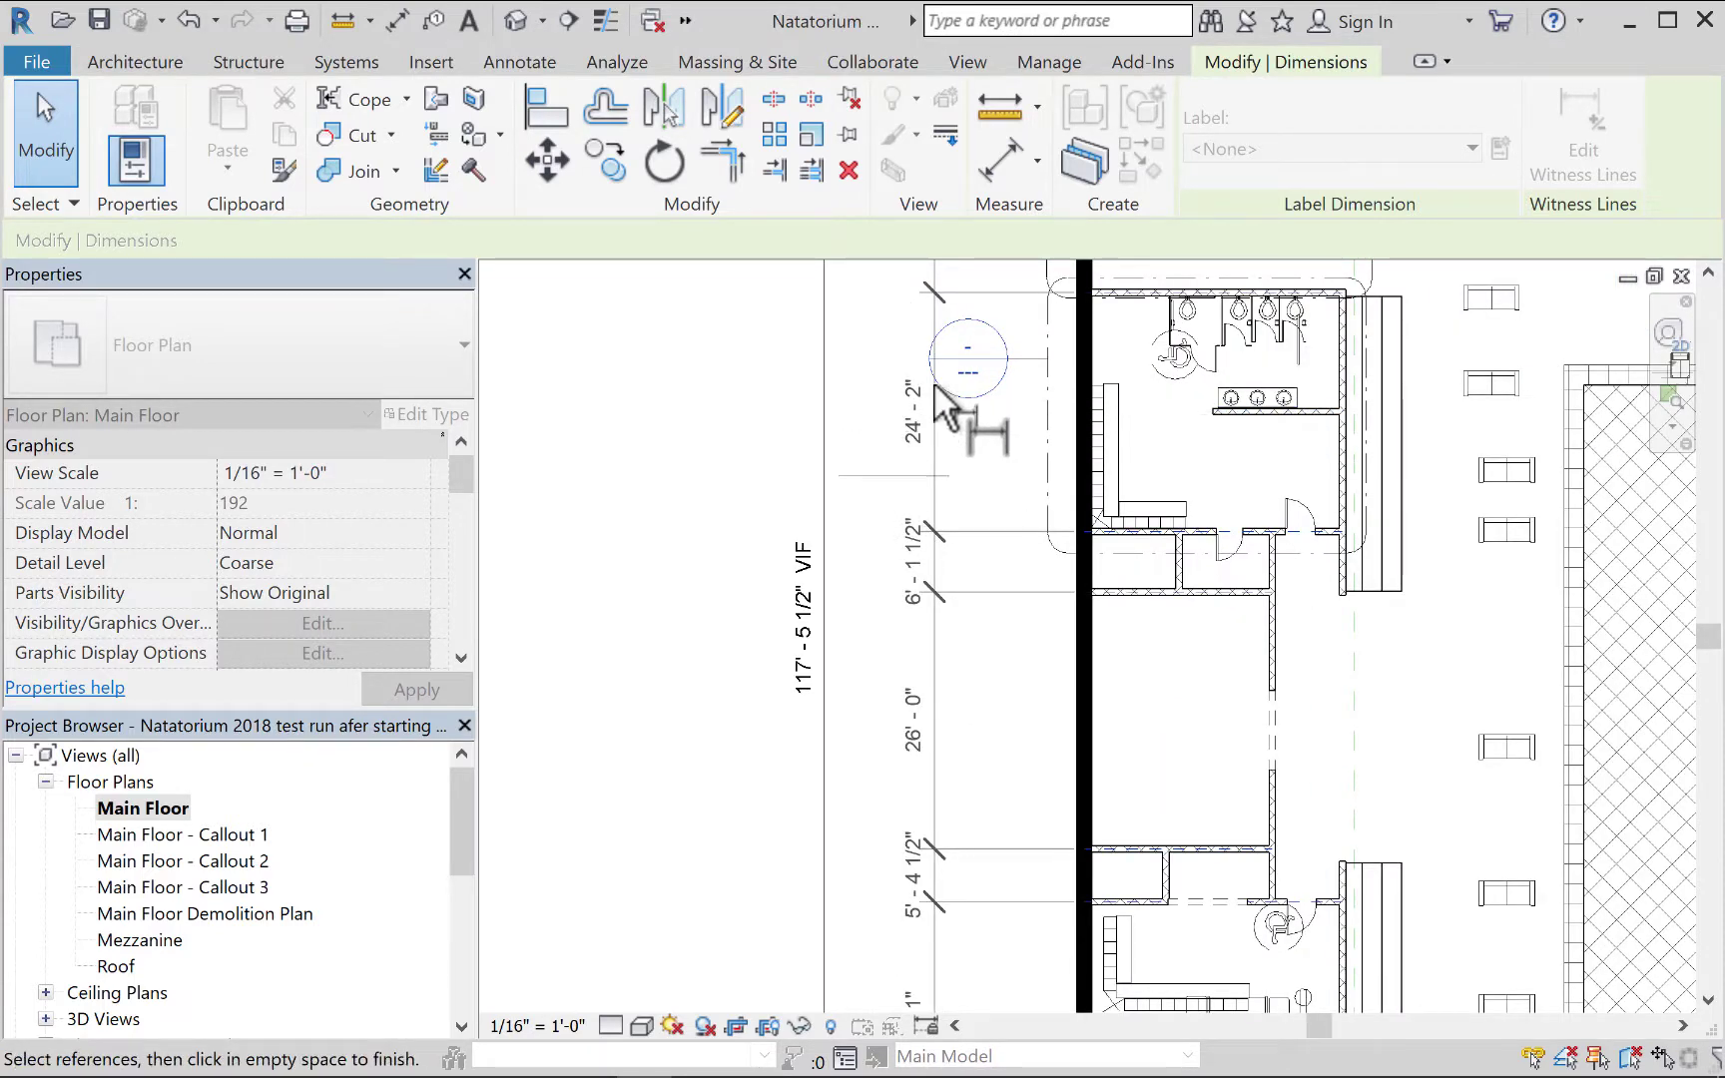
pyautogui.click(38, 118)
# Save the project.
pyautogui.scroll(3, 1541, 443)
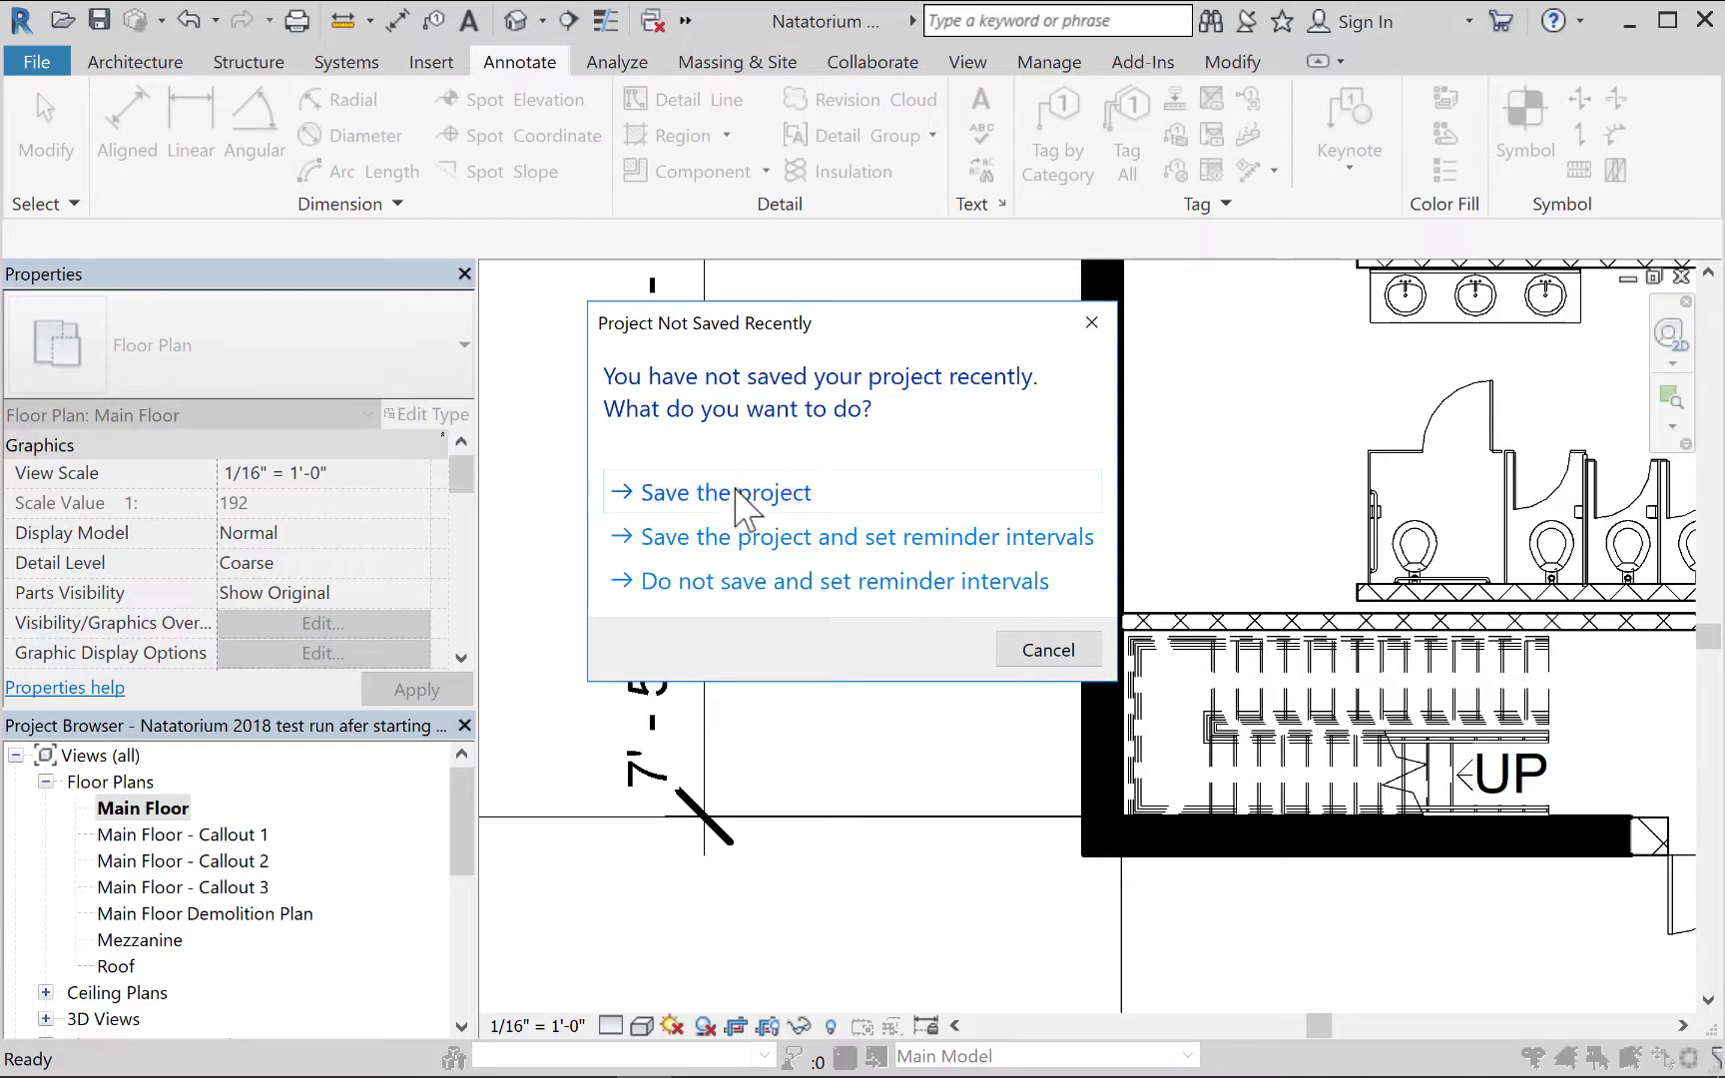
pyautogui.click(735, 492)
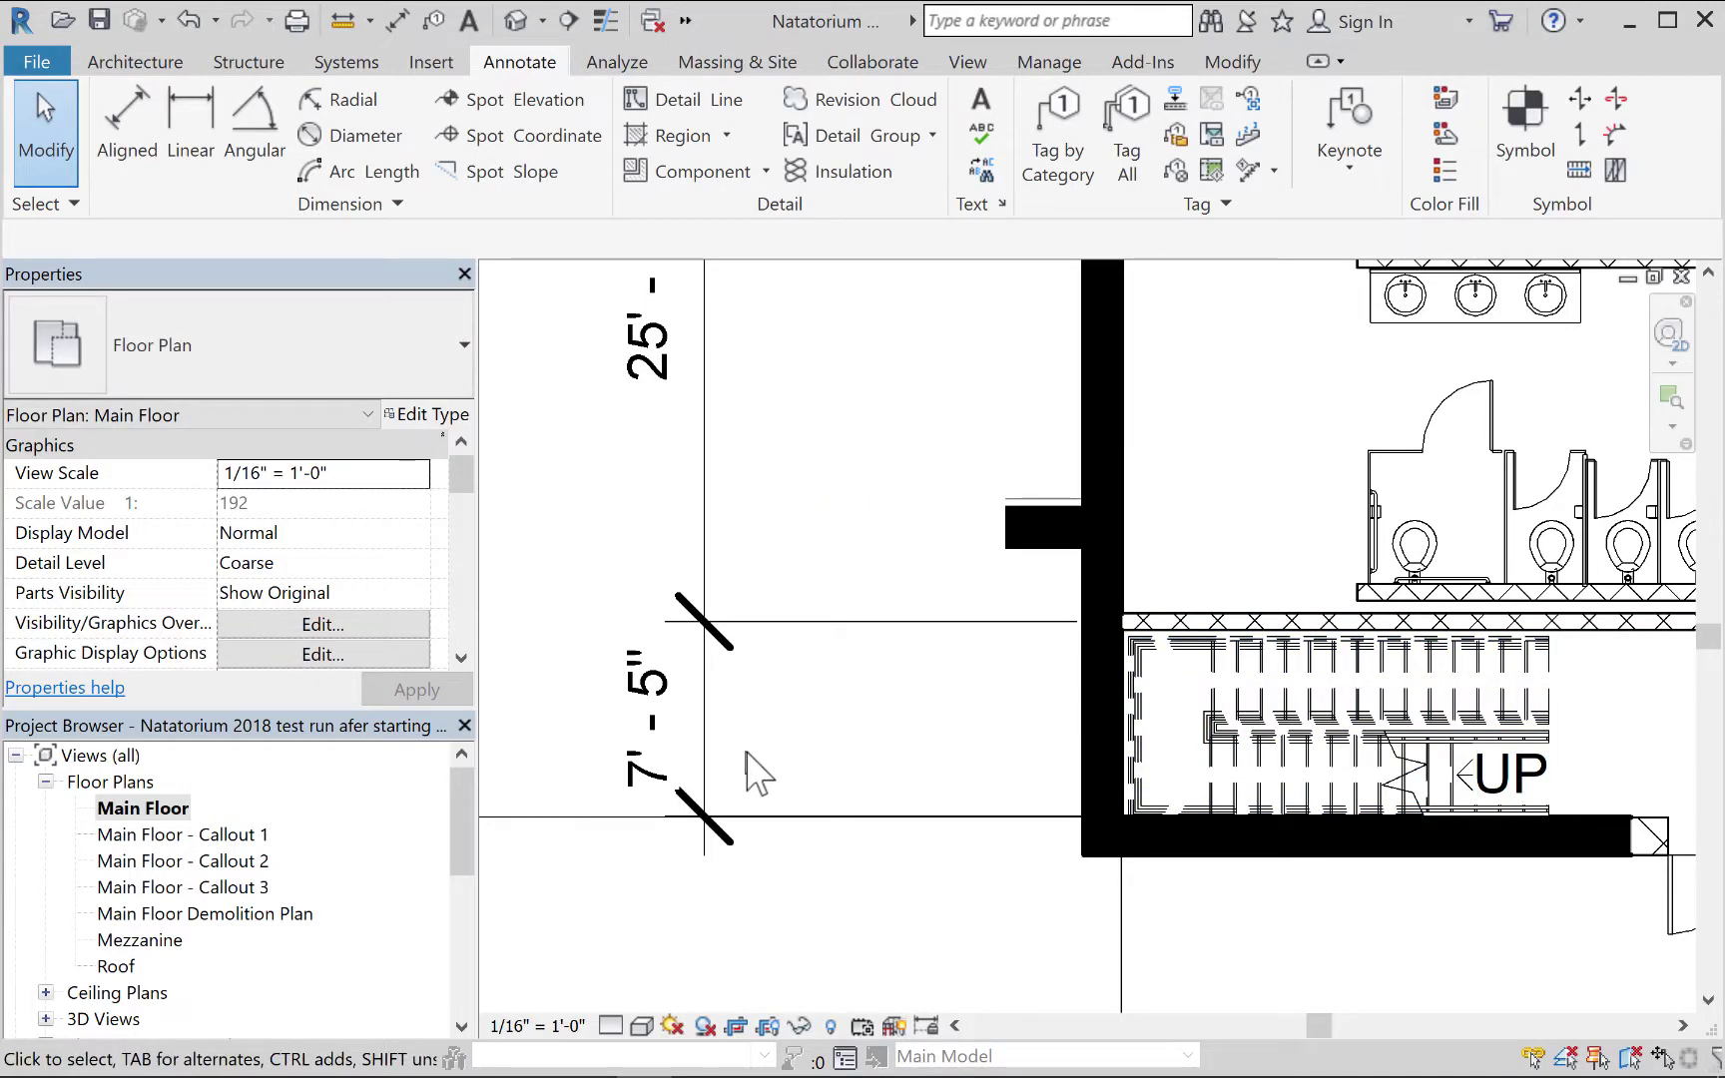
# Move the interior partition dimension string outward, closer to the building's overall VIF dimension.
pyautogui.scroll(-2, 756, 773)
pyautogui.scroll(-5, 755, 774)
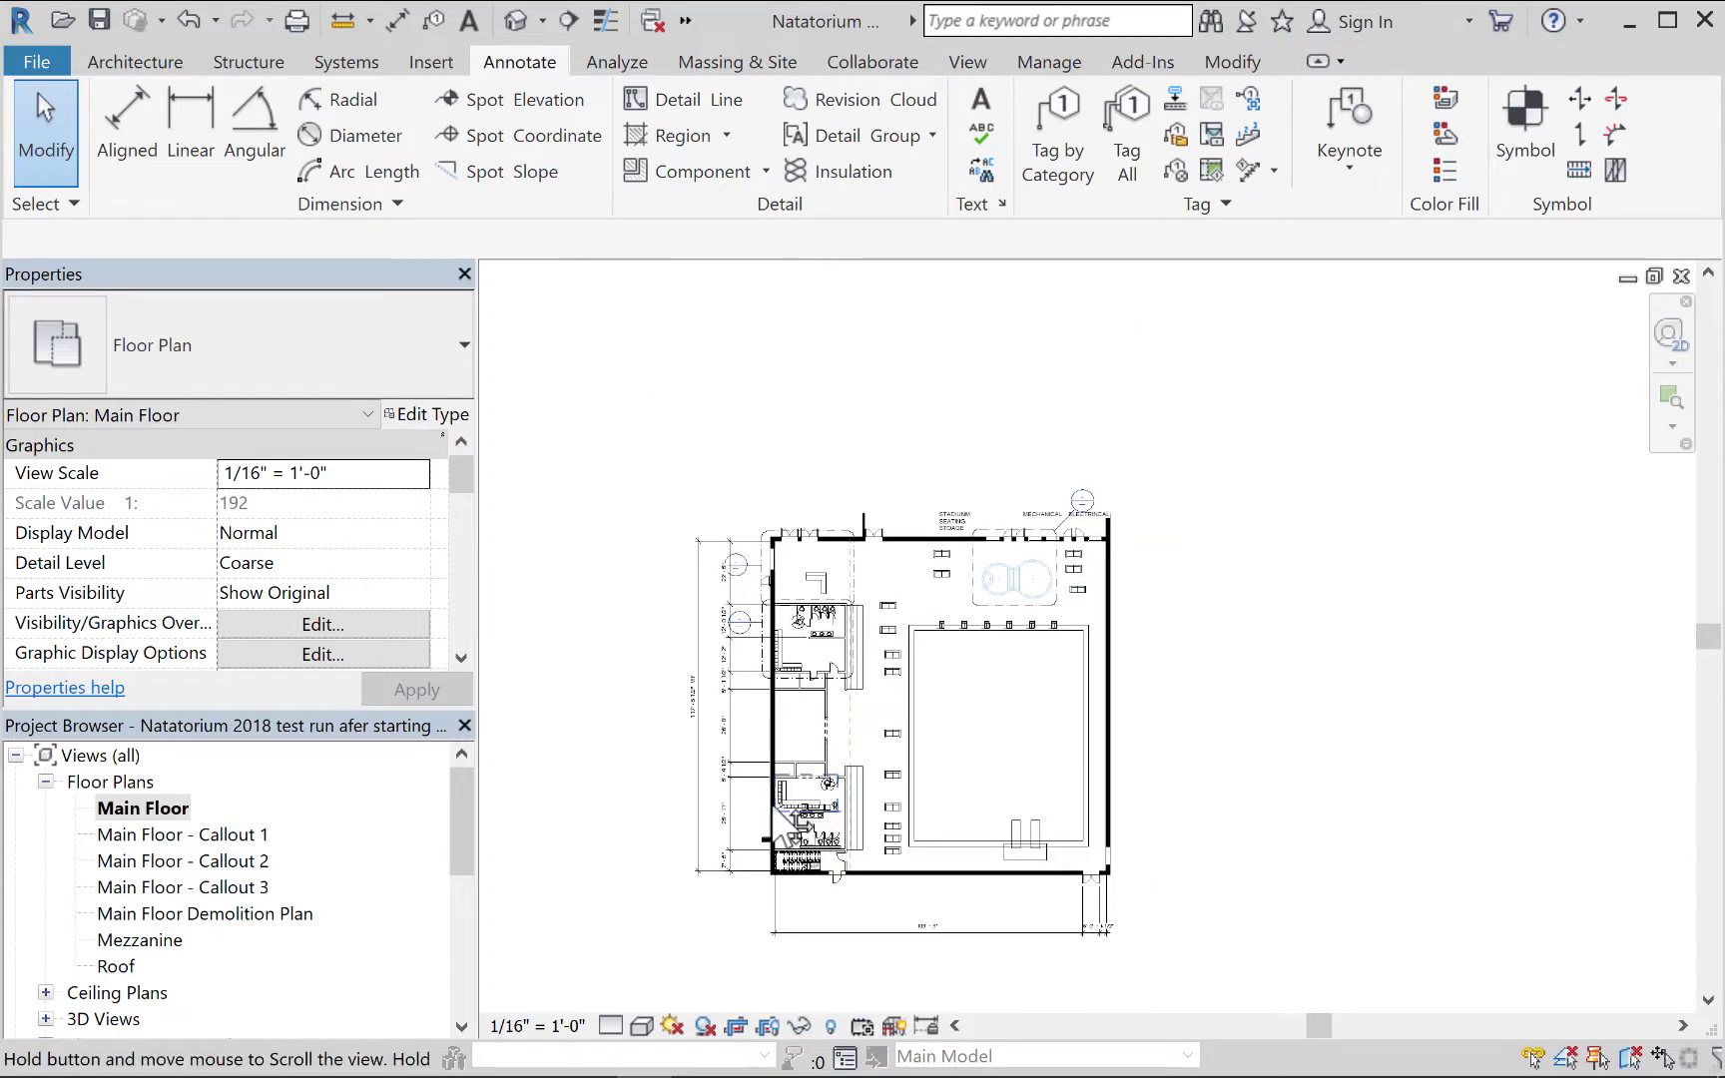
pyautogui.scroll(2, 780, 676)
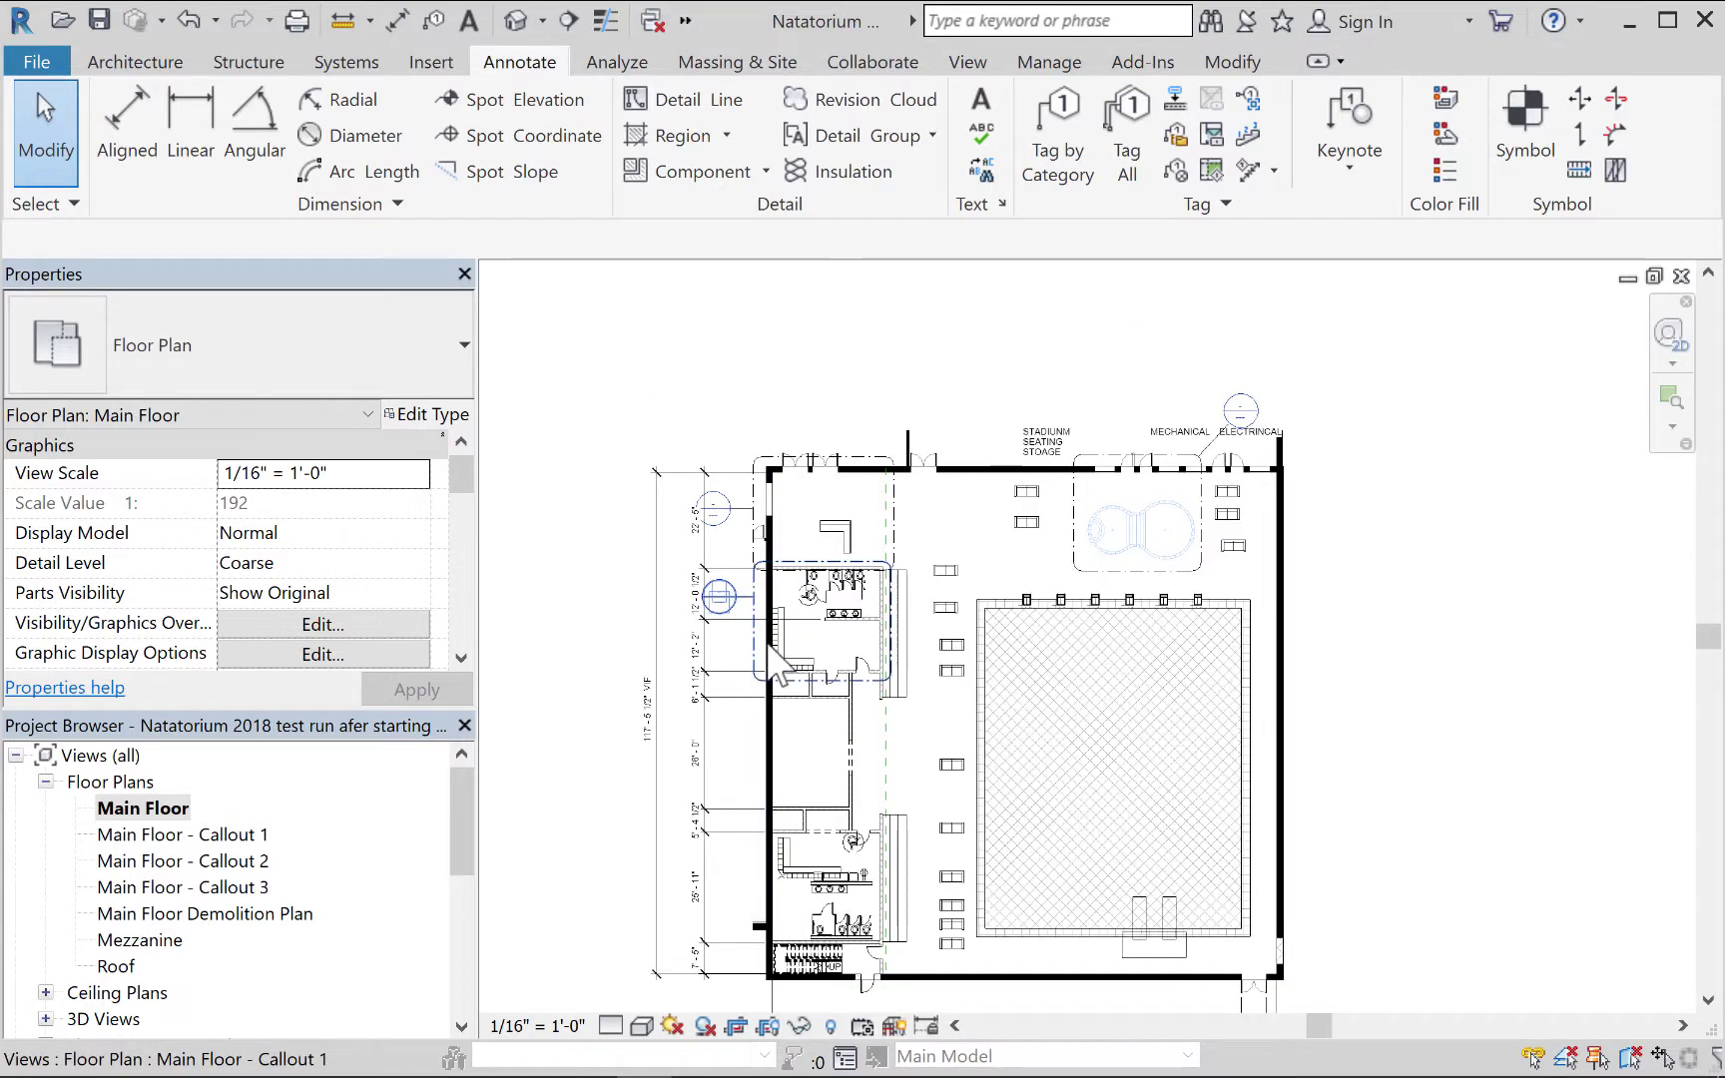
pyautogui.click(717, 721)
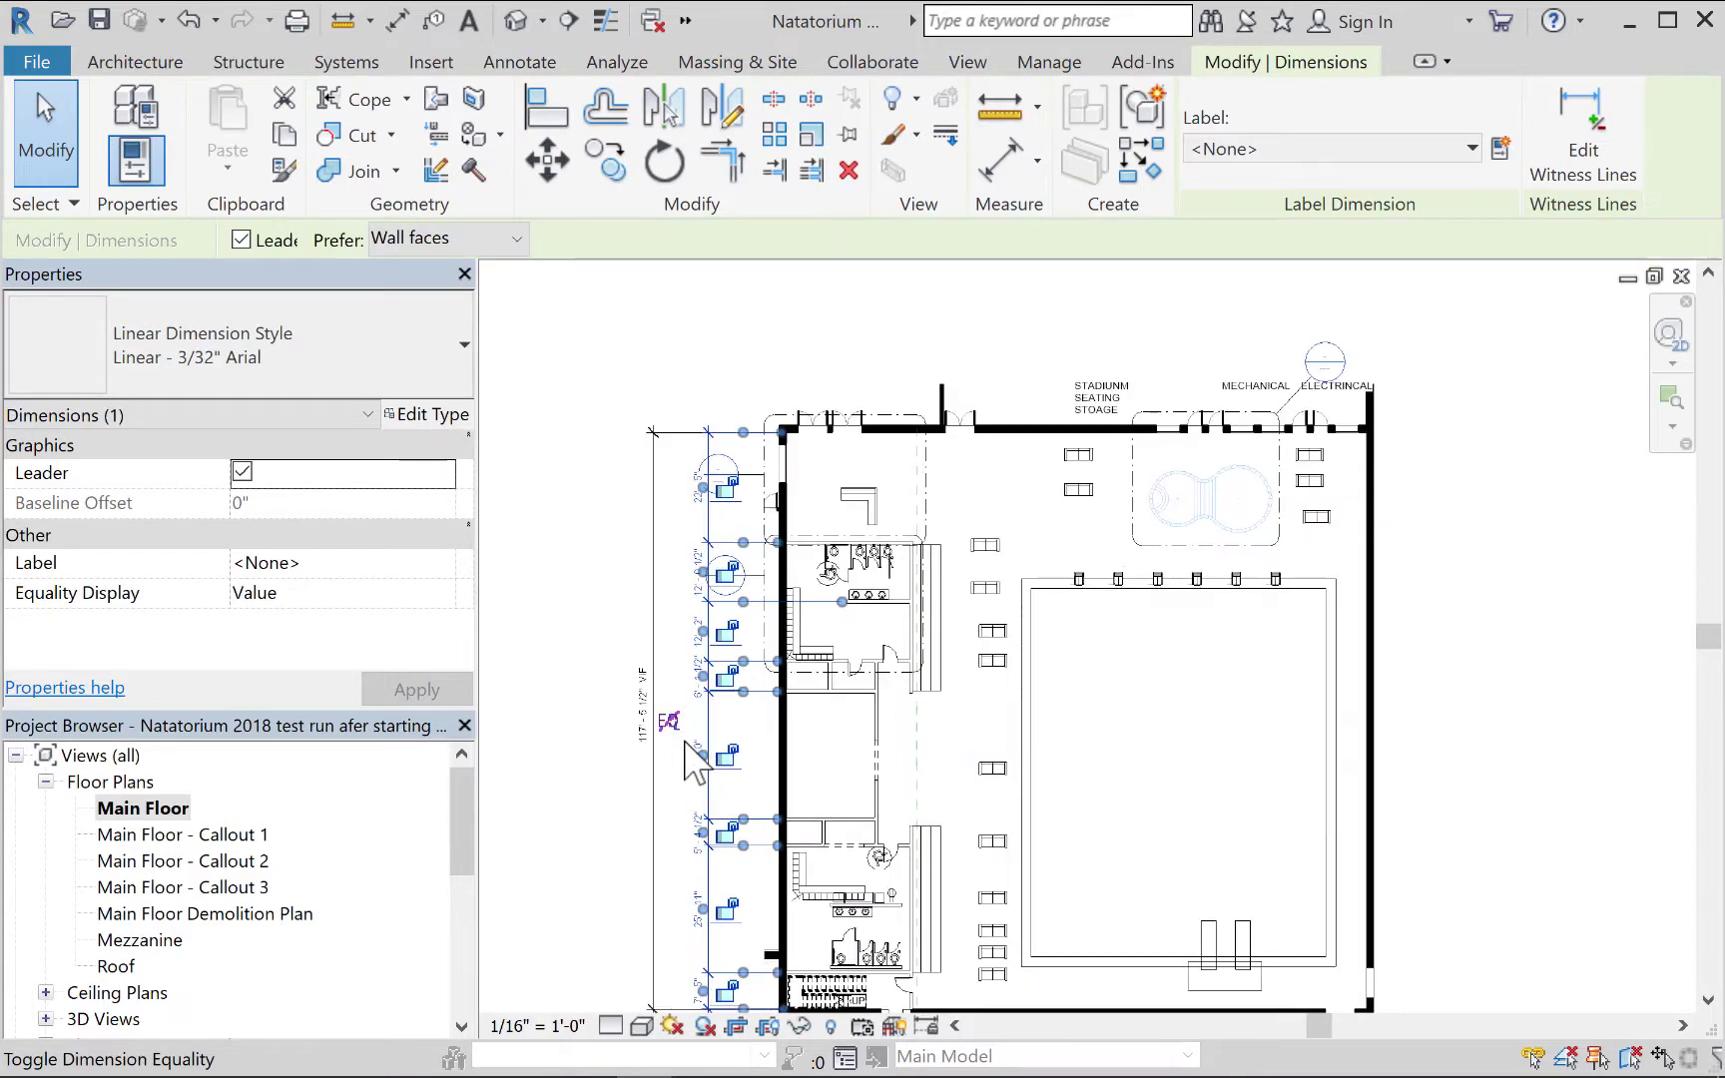
pyautogui.scroll(3, 697, 751)
pyautogui.click(721, 672)
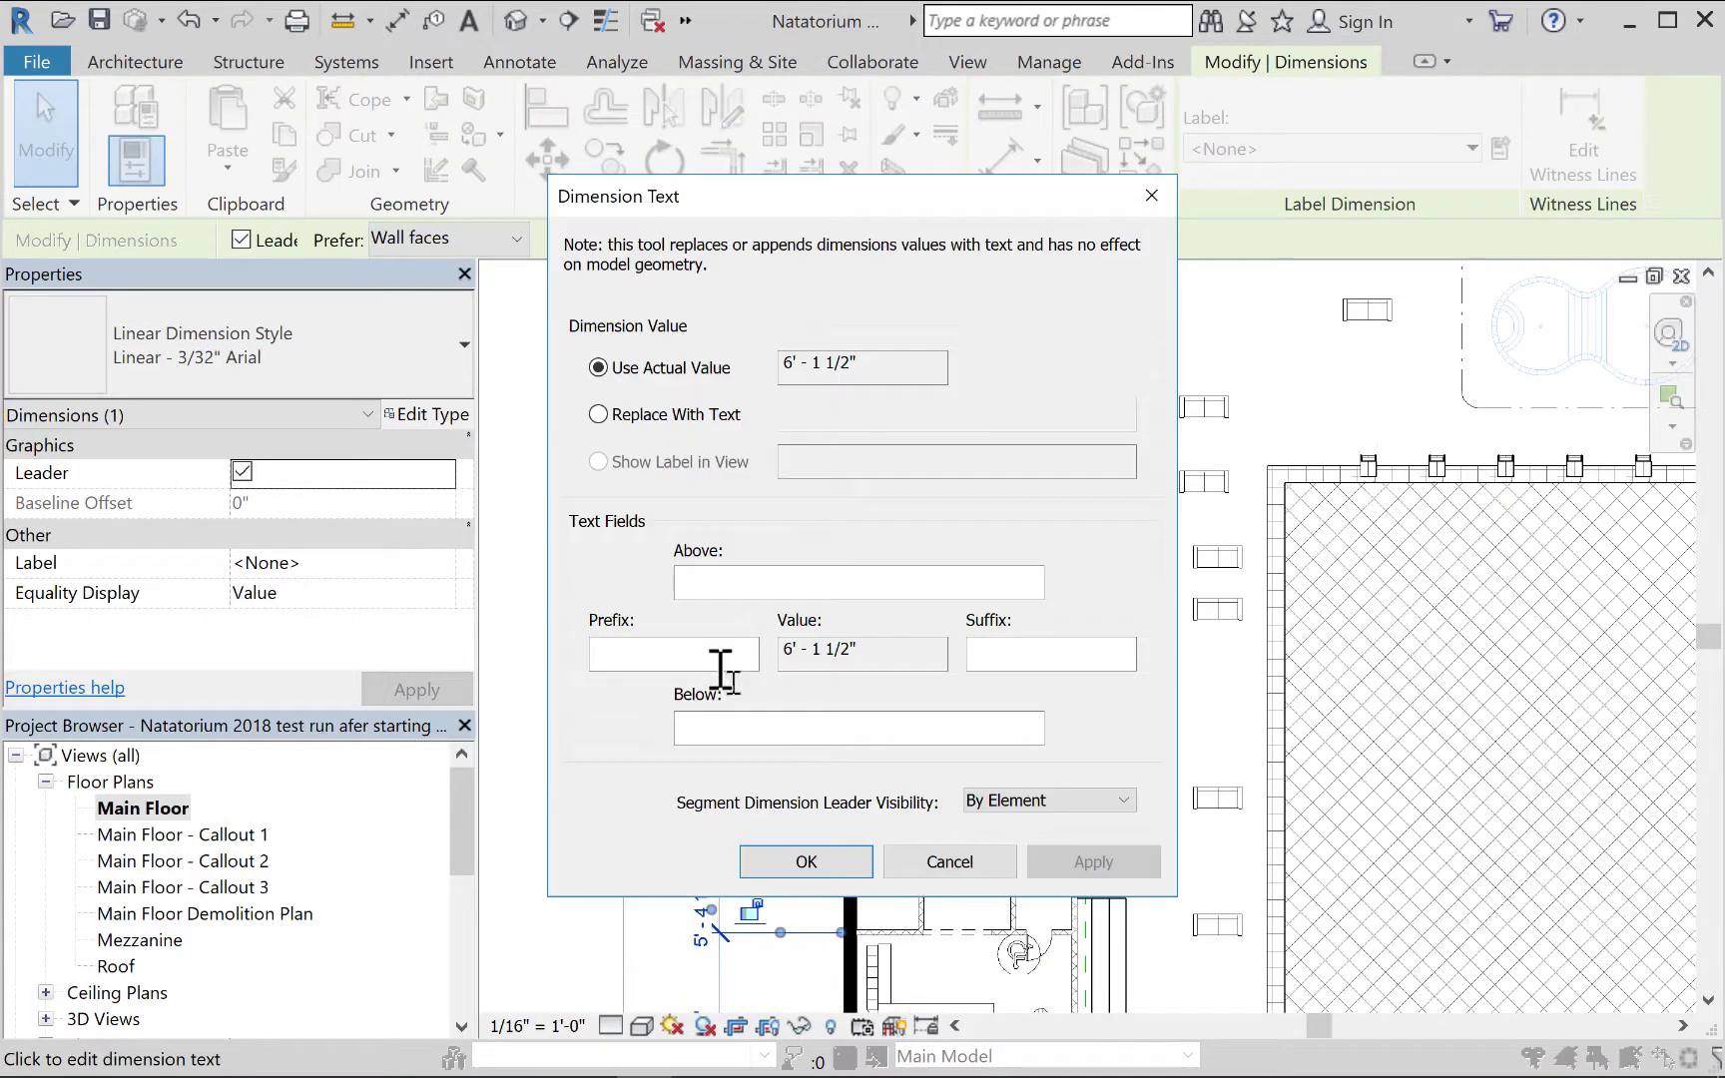
pyautogui.click(913, 857)
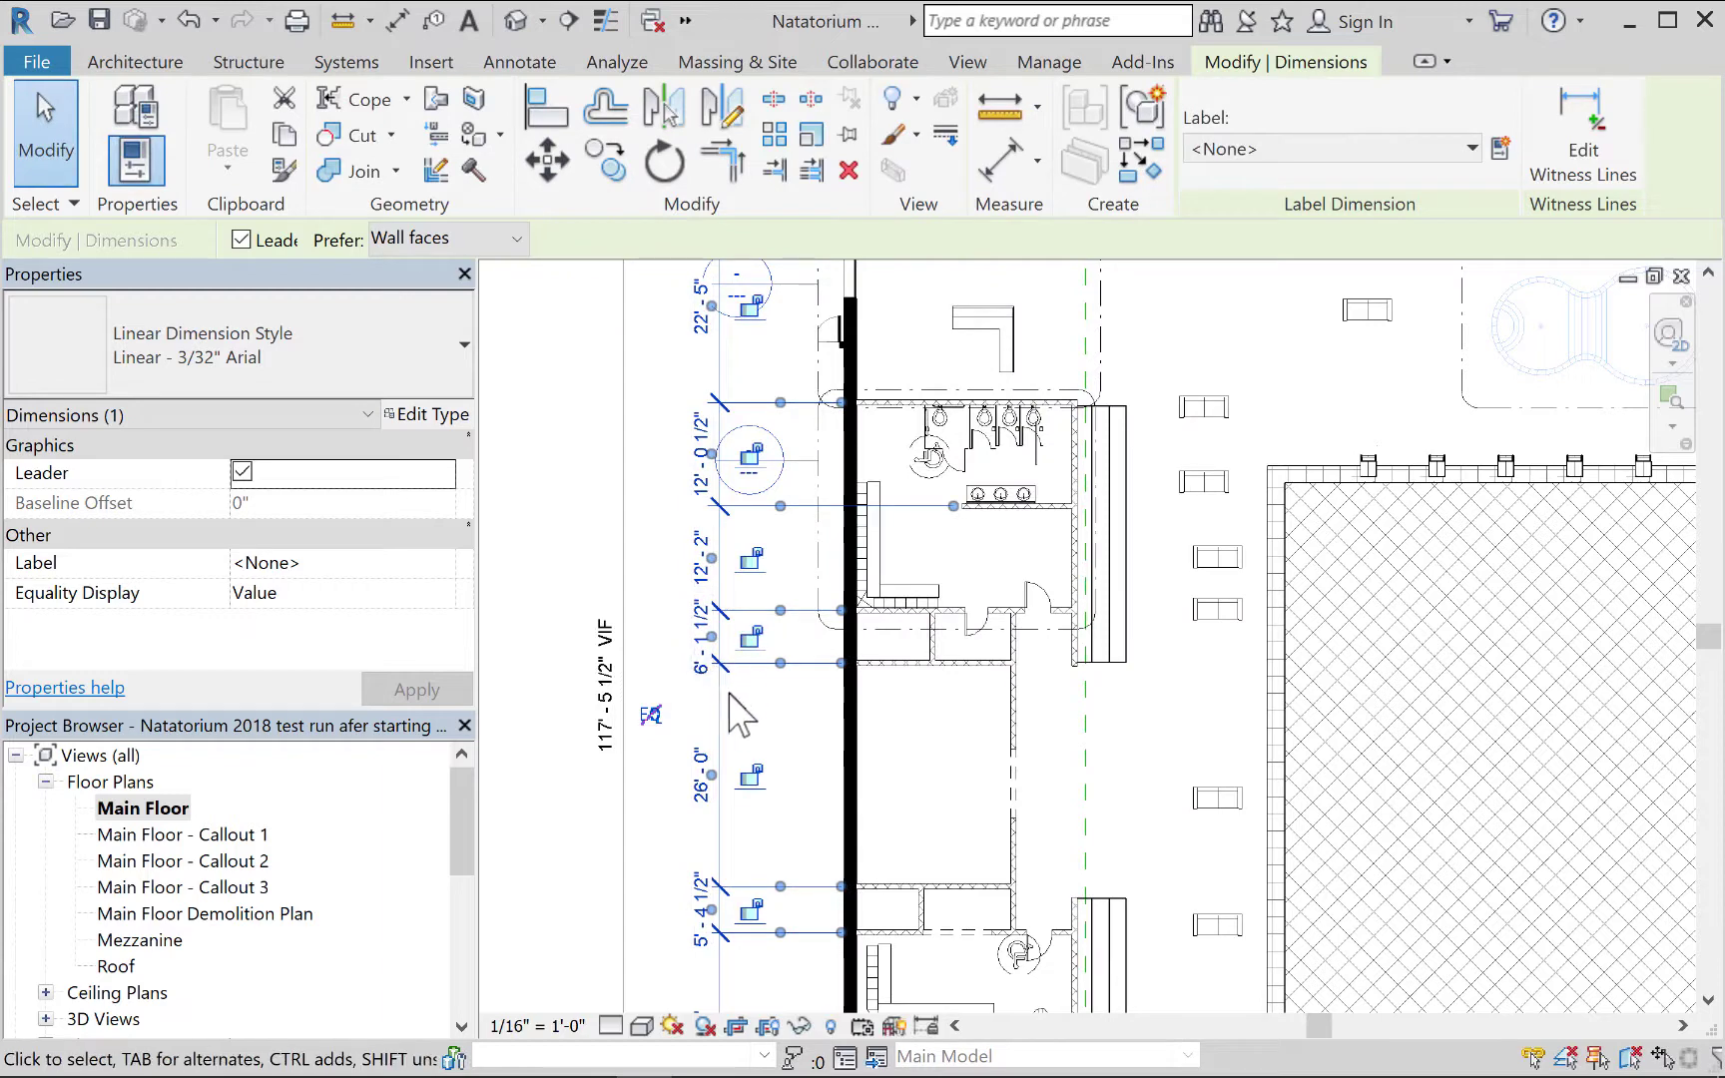
pyautogui.moveTo(688, 692)
pyautogui.mouseDown()
pyautogui.moveTo(662, 705)
pyautogui.moveTo(679, 704)
pyautogui.mouseUp()
pyautogui.click(570, 559)
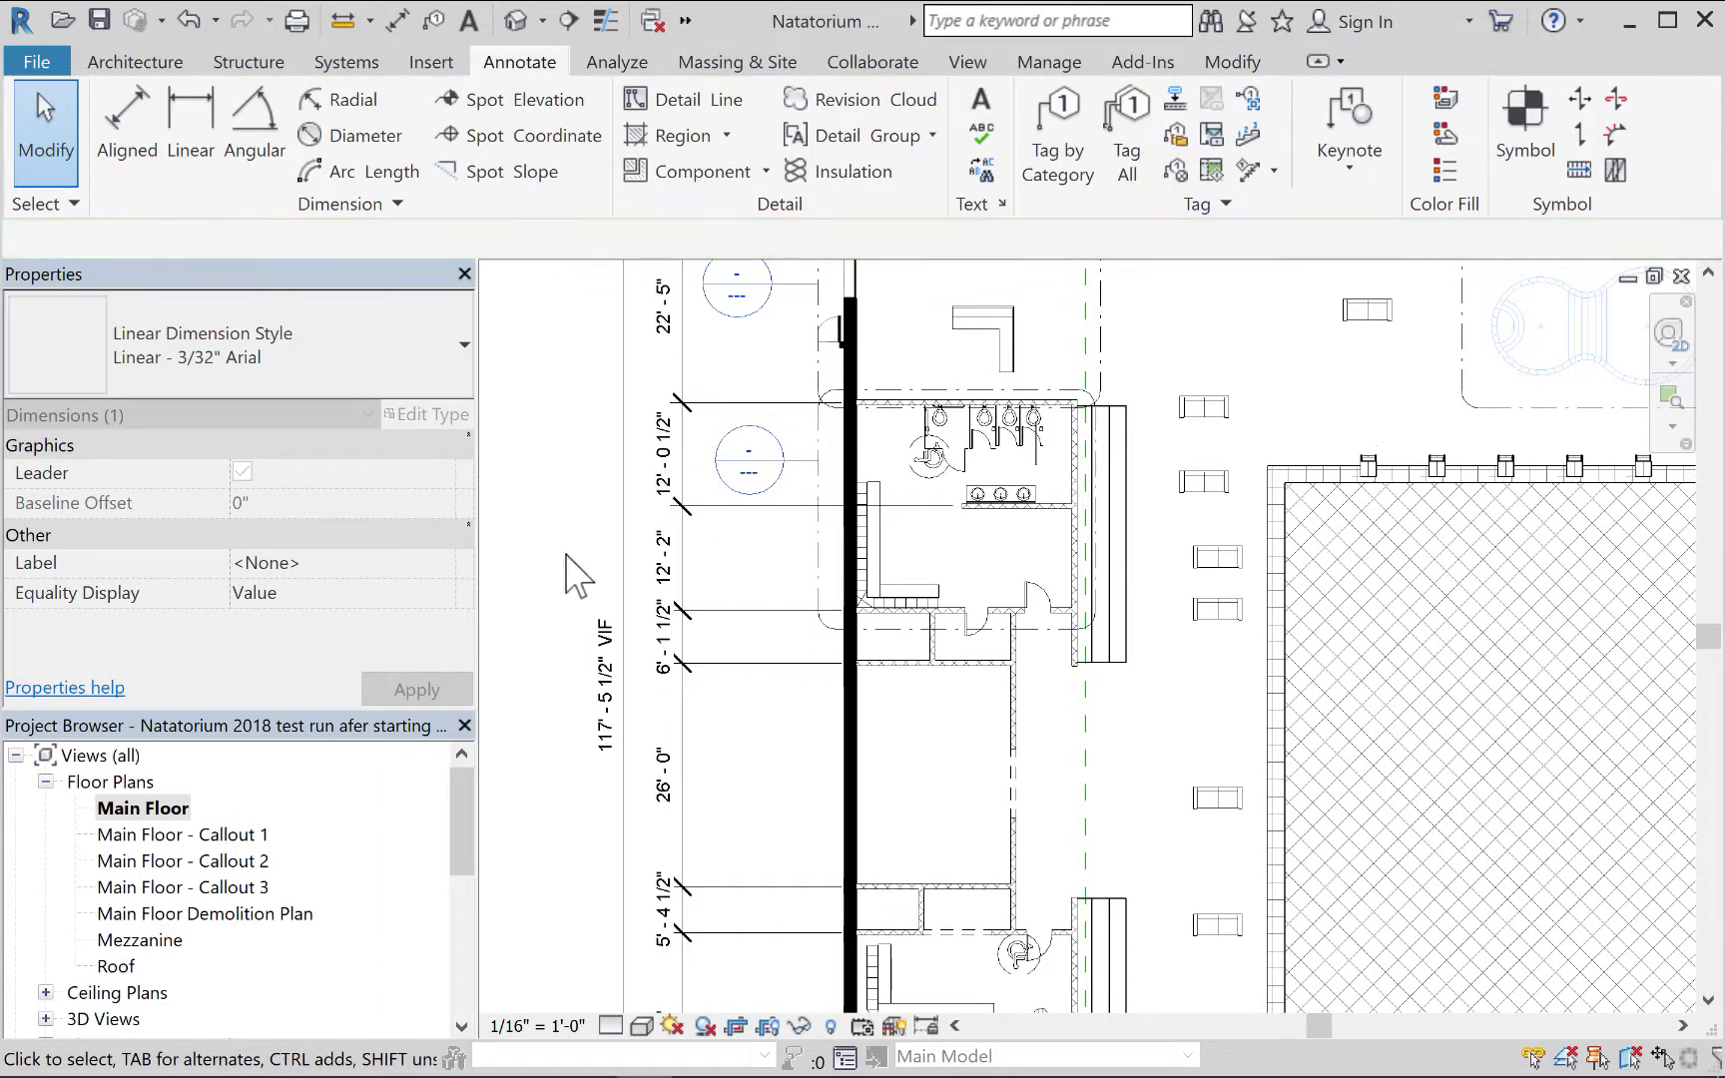
# Remove the partition dimension string's witness lines at the lower exterior wall and at the upper restroom's sink partition.
pyautogui.moveTo(816, 809); pyautogui.dragTo(747, 429, button='middle')
pyautogui.click(615, 833)
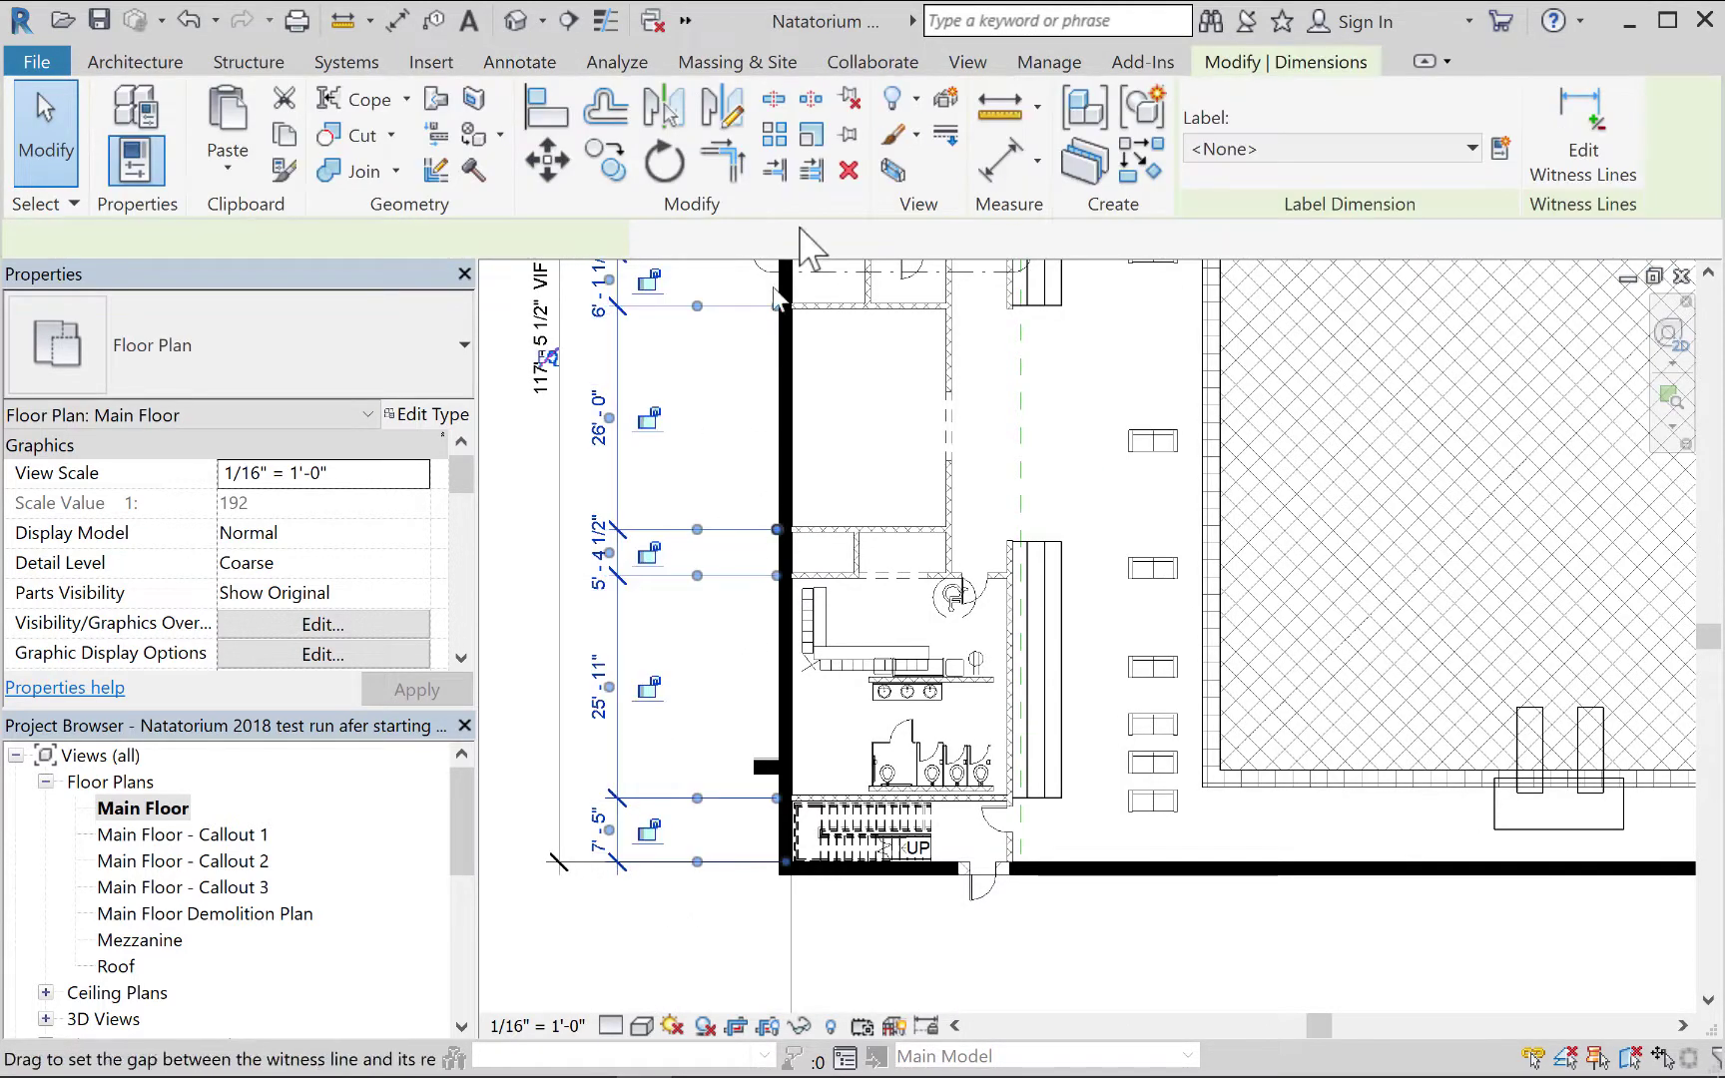
pyautogui.click(1586, 150)
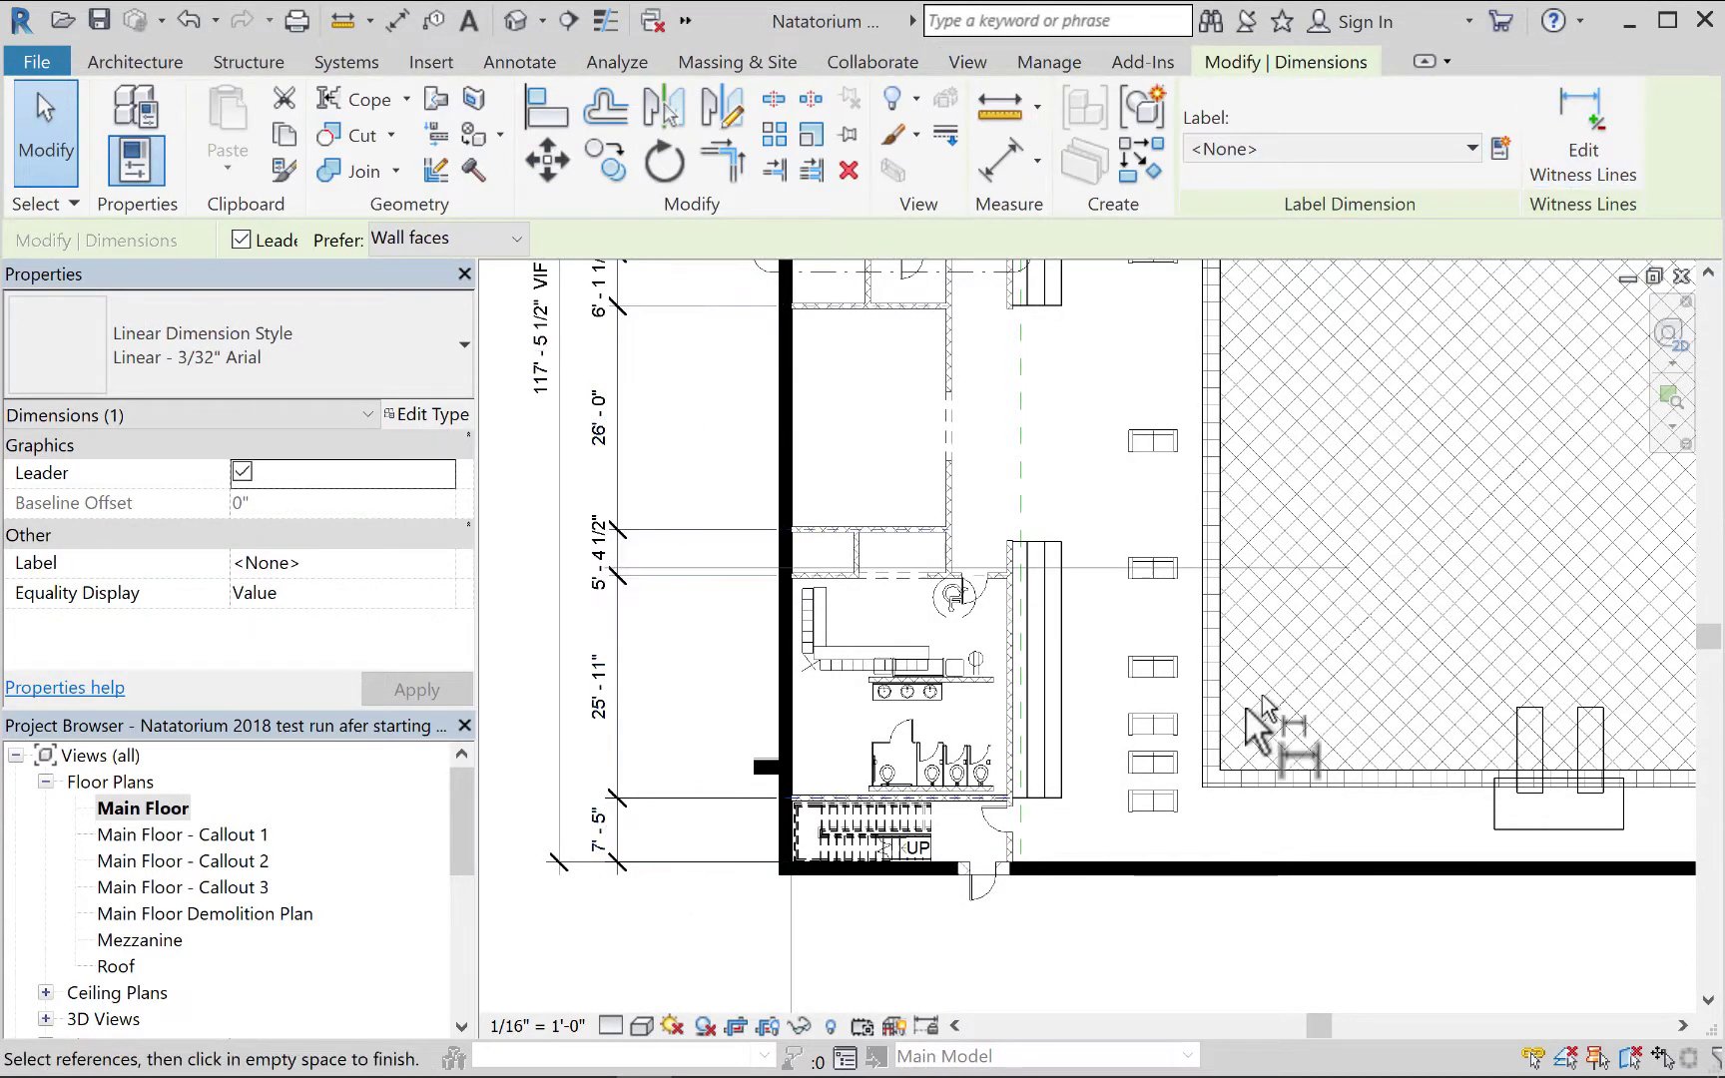
pyautogui.click(785, 862)
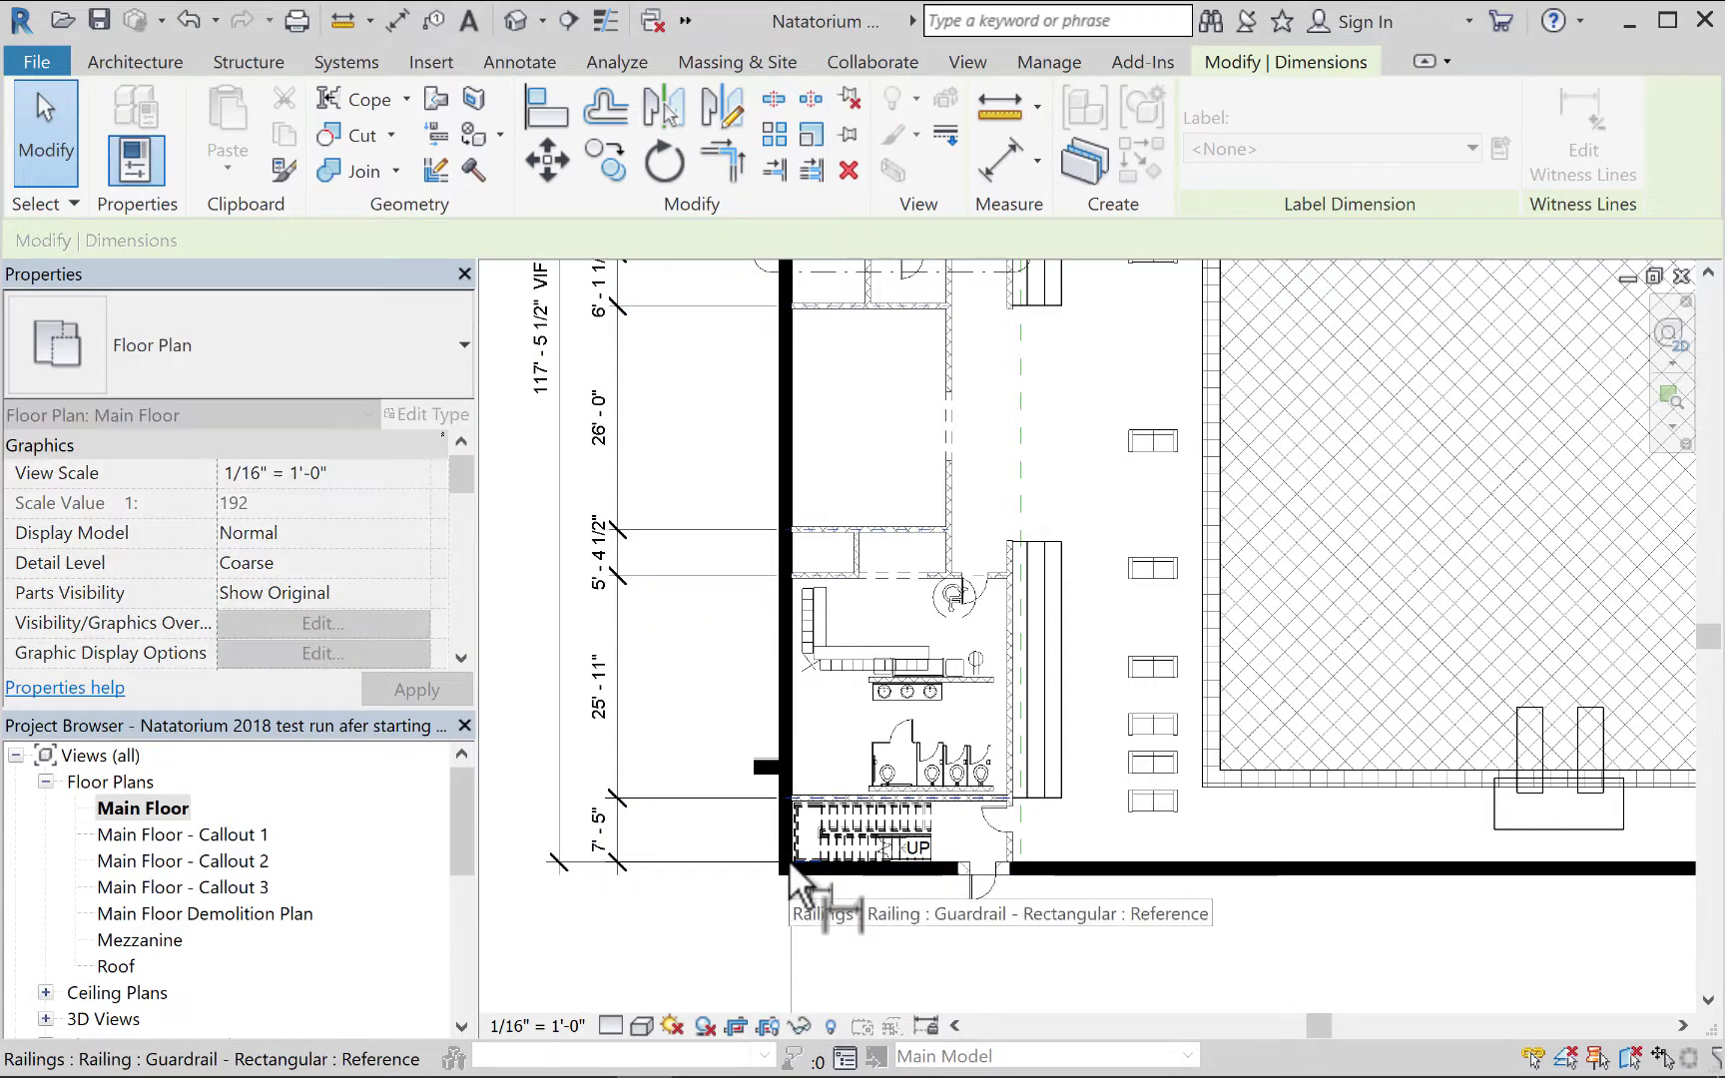
pyautogui.moveTo(832, 539); pyautogui.dragTo(868, 741, button='middle')
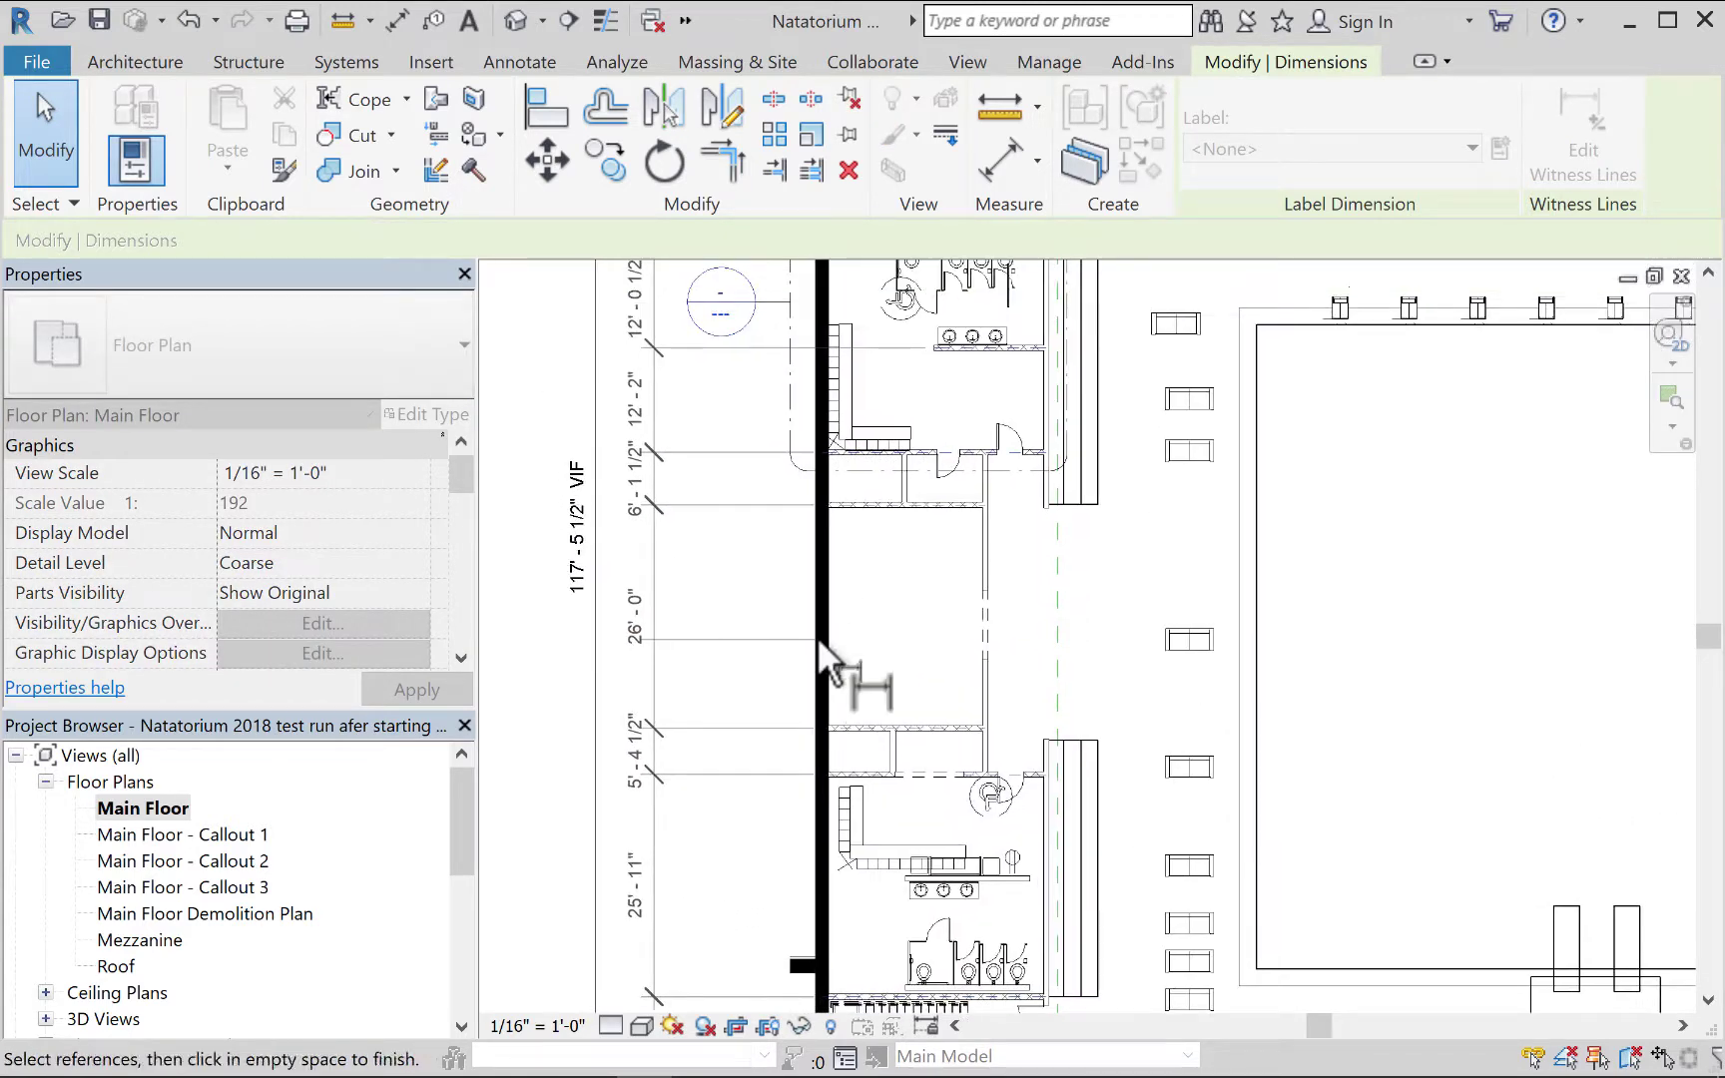
pyautogui.click(713, 564)
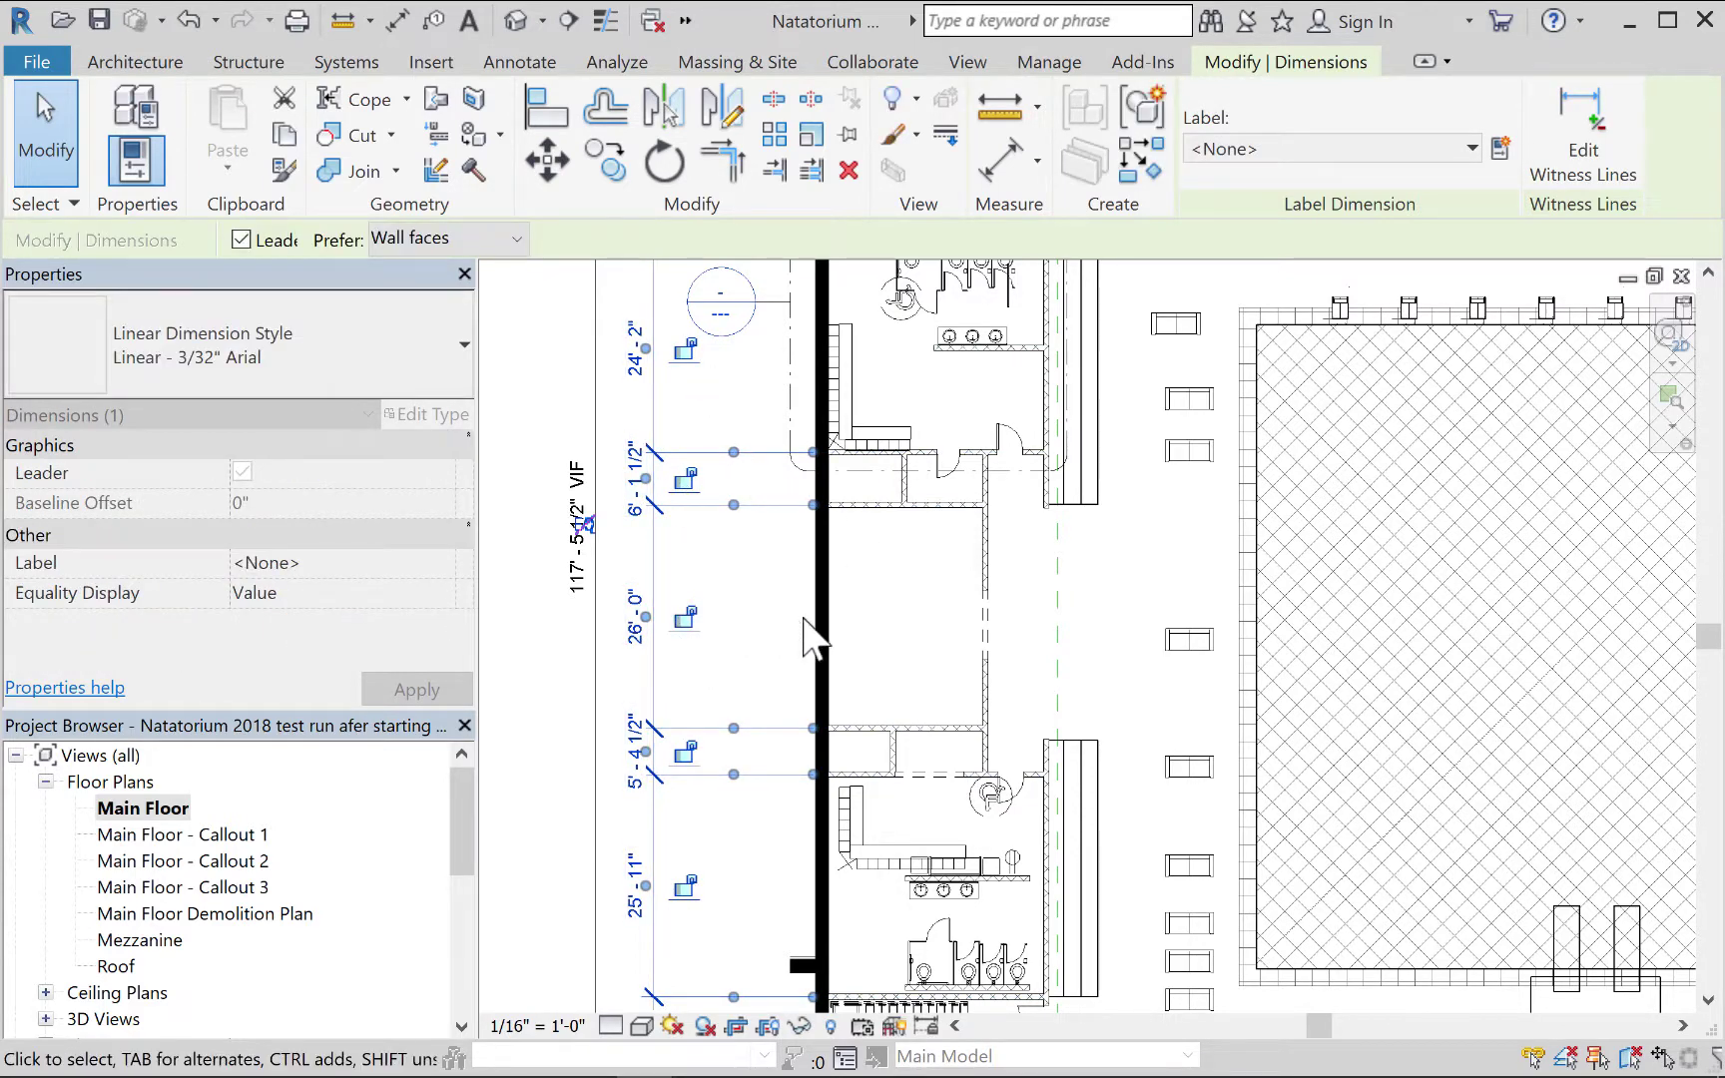
pyautogui.moveTo(816, 687); pyautogui.dragTo(847, 755, button='middle')
pyautogui.moveTo(780, 530); pyautogui.dragTo(820, 628, button='middle')
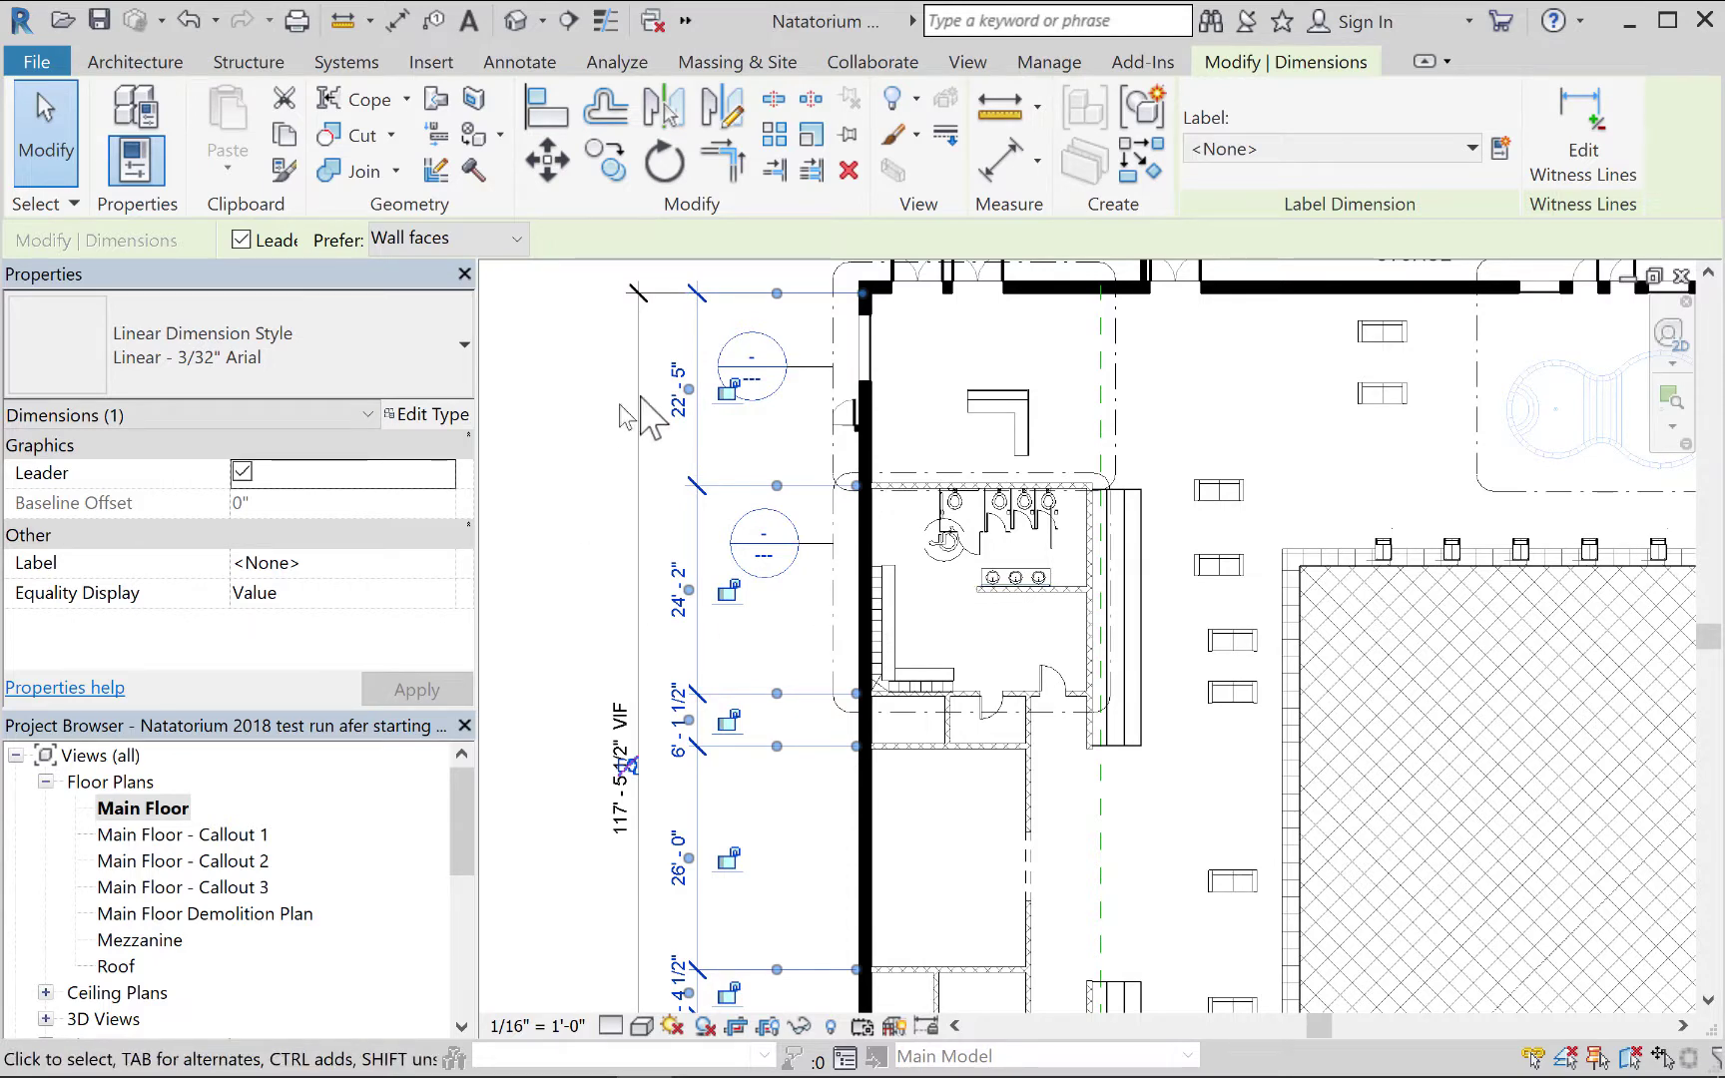
pyautogui.click(681, 404)
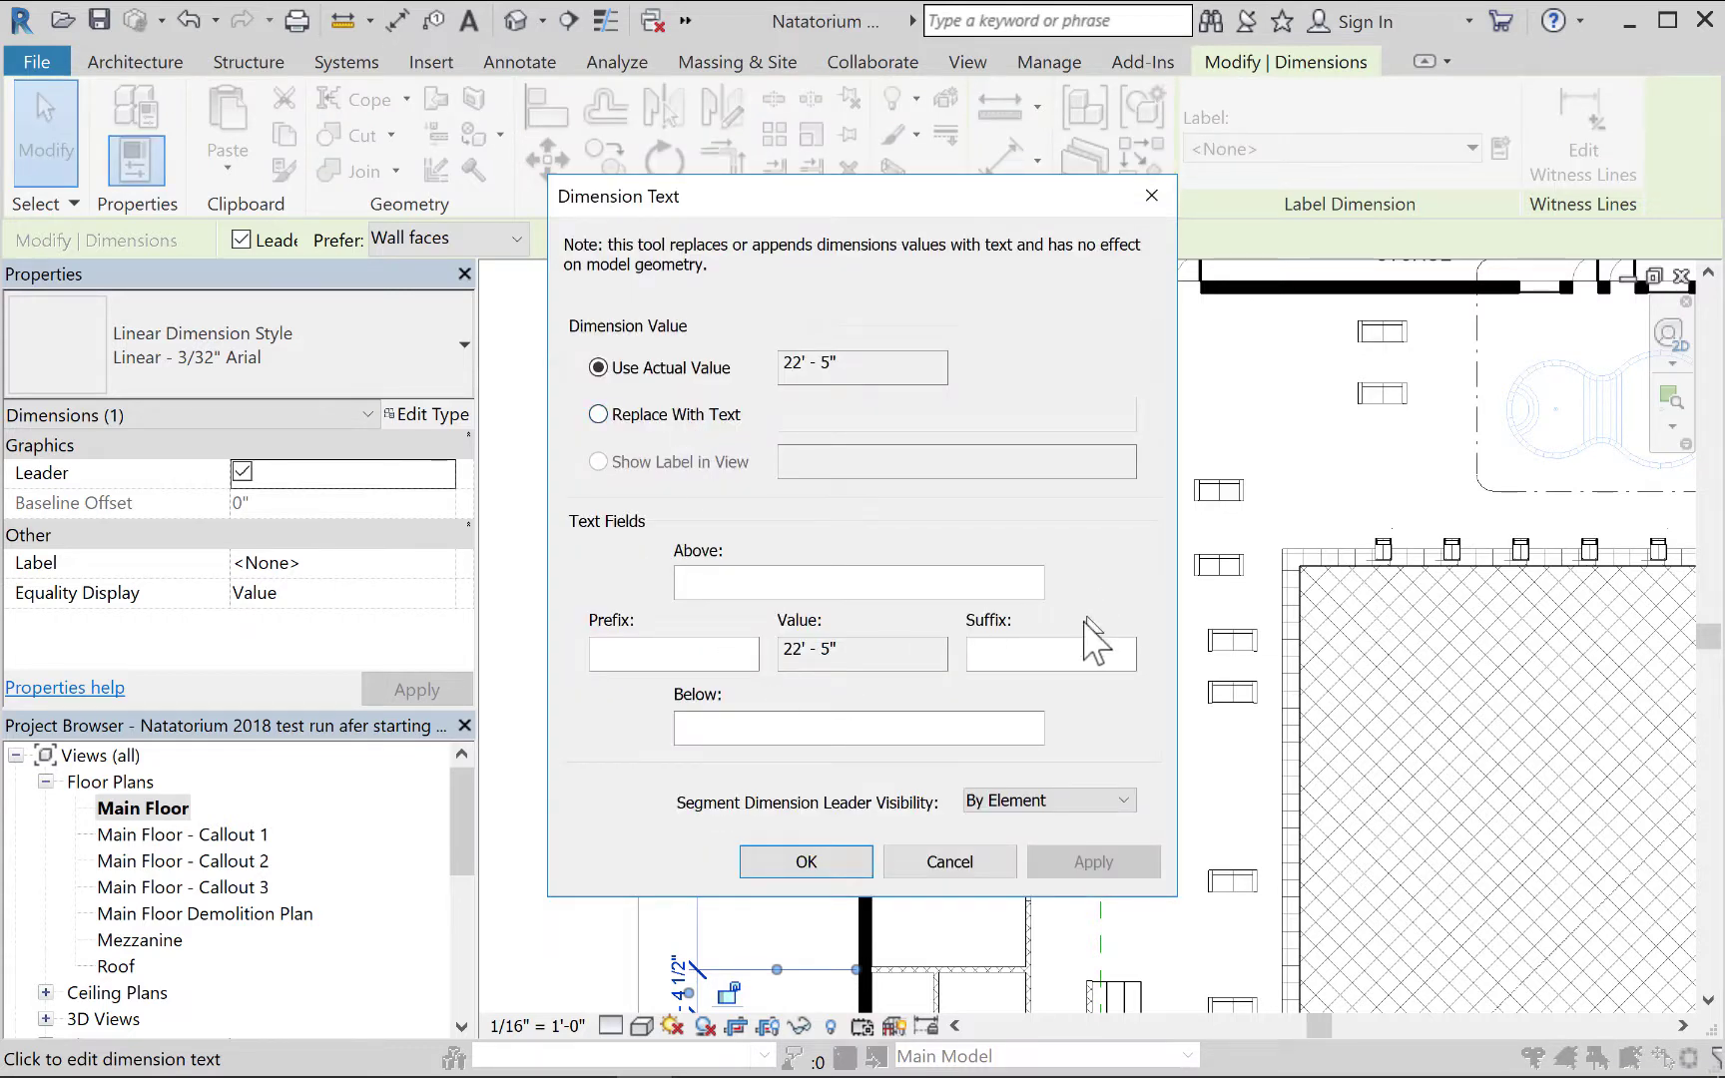
pyautogui.click(1031, 657)
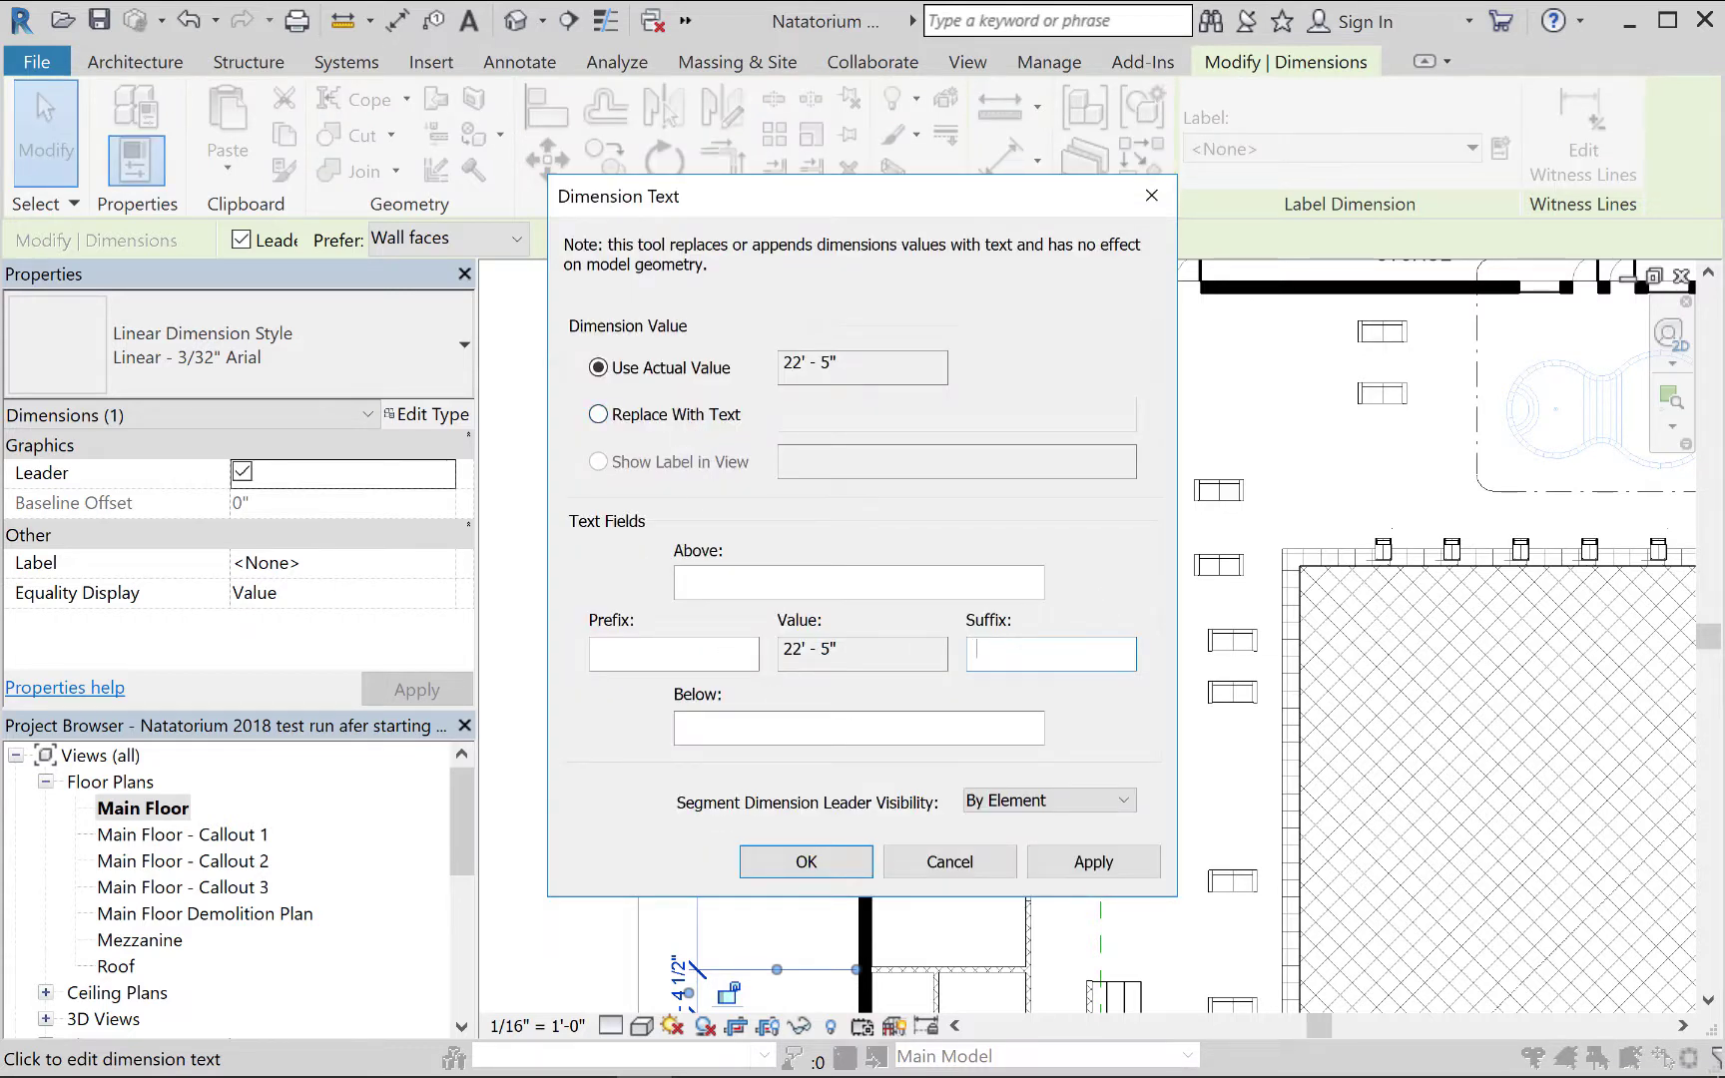
pyautogui.click(946, 864)
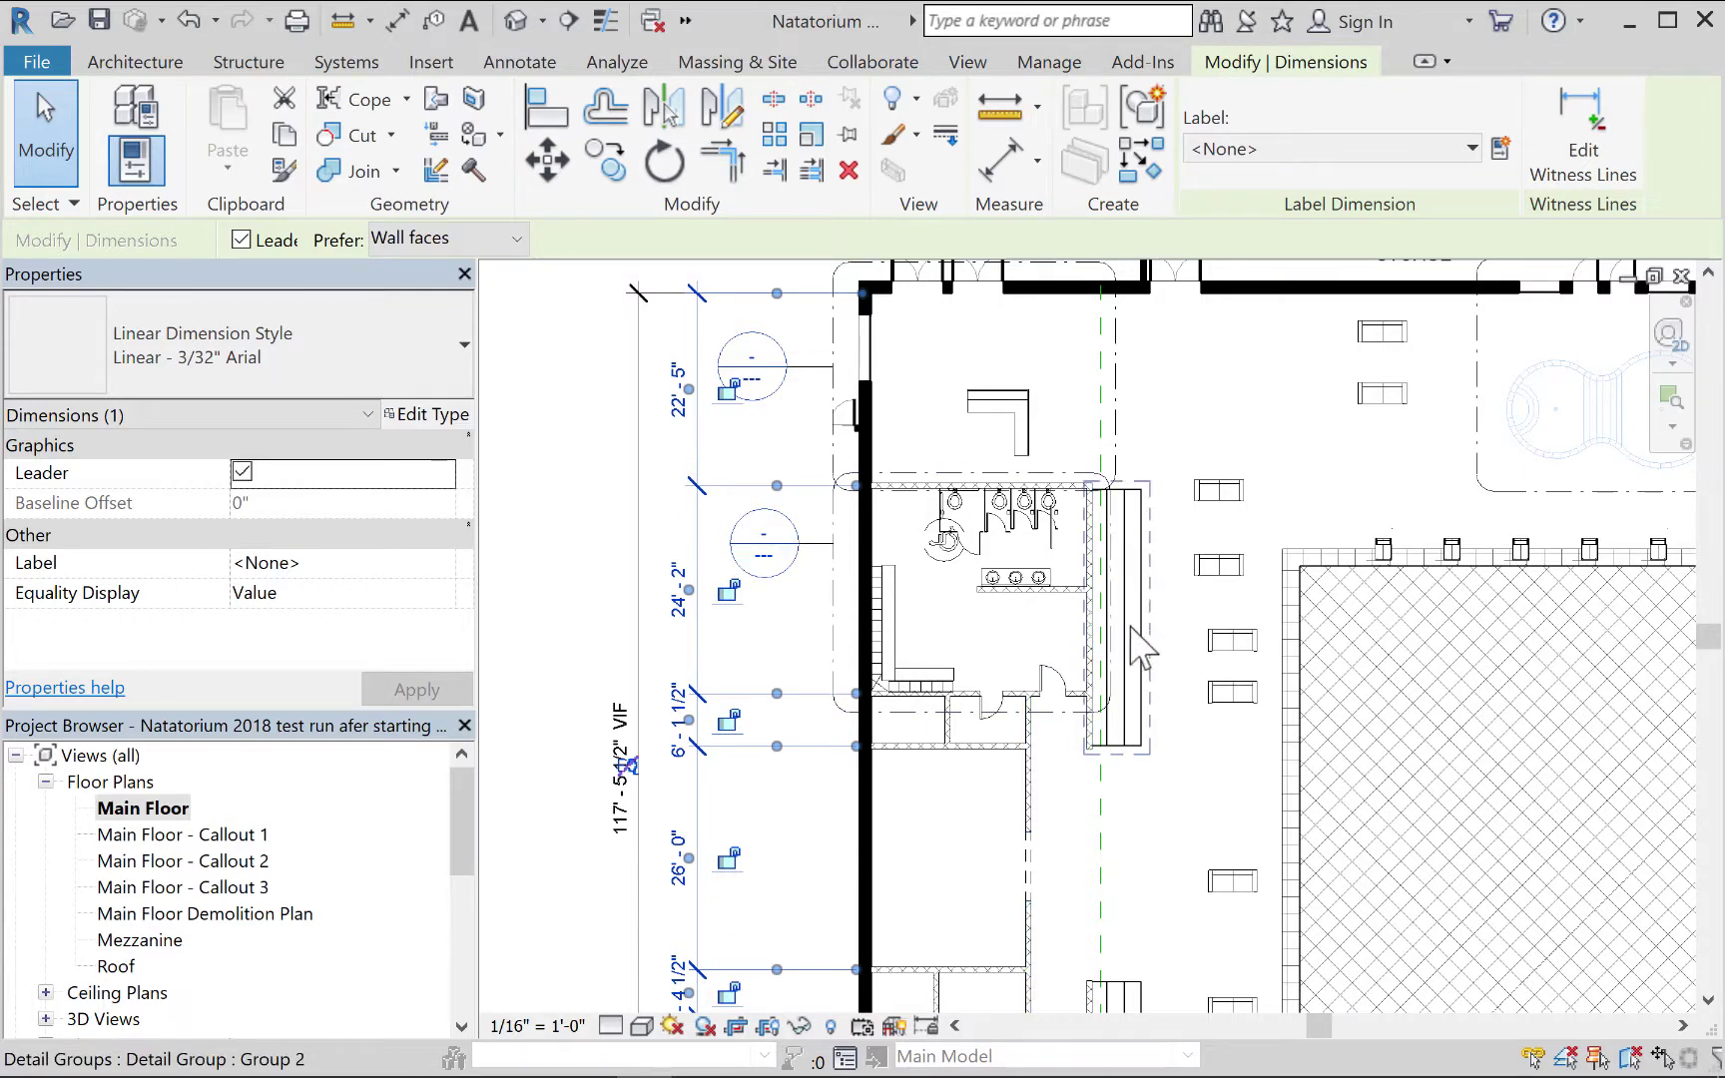
pyautogui.click(1205, 431)
# Review the partition dimension string and inspect the wall types of the partition below the upper restroom and the restroom's pool-side wall.
pyautogui.moveTo(1205, 432); pyautogui.dragTo(1193, 564, button='middle')
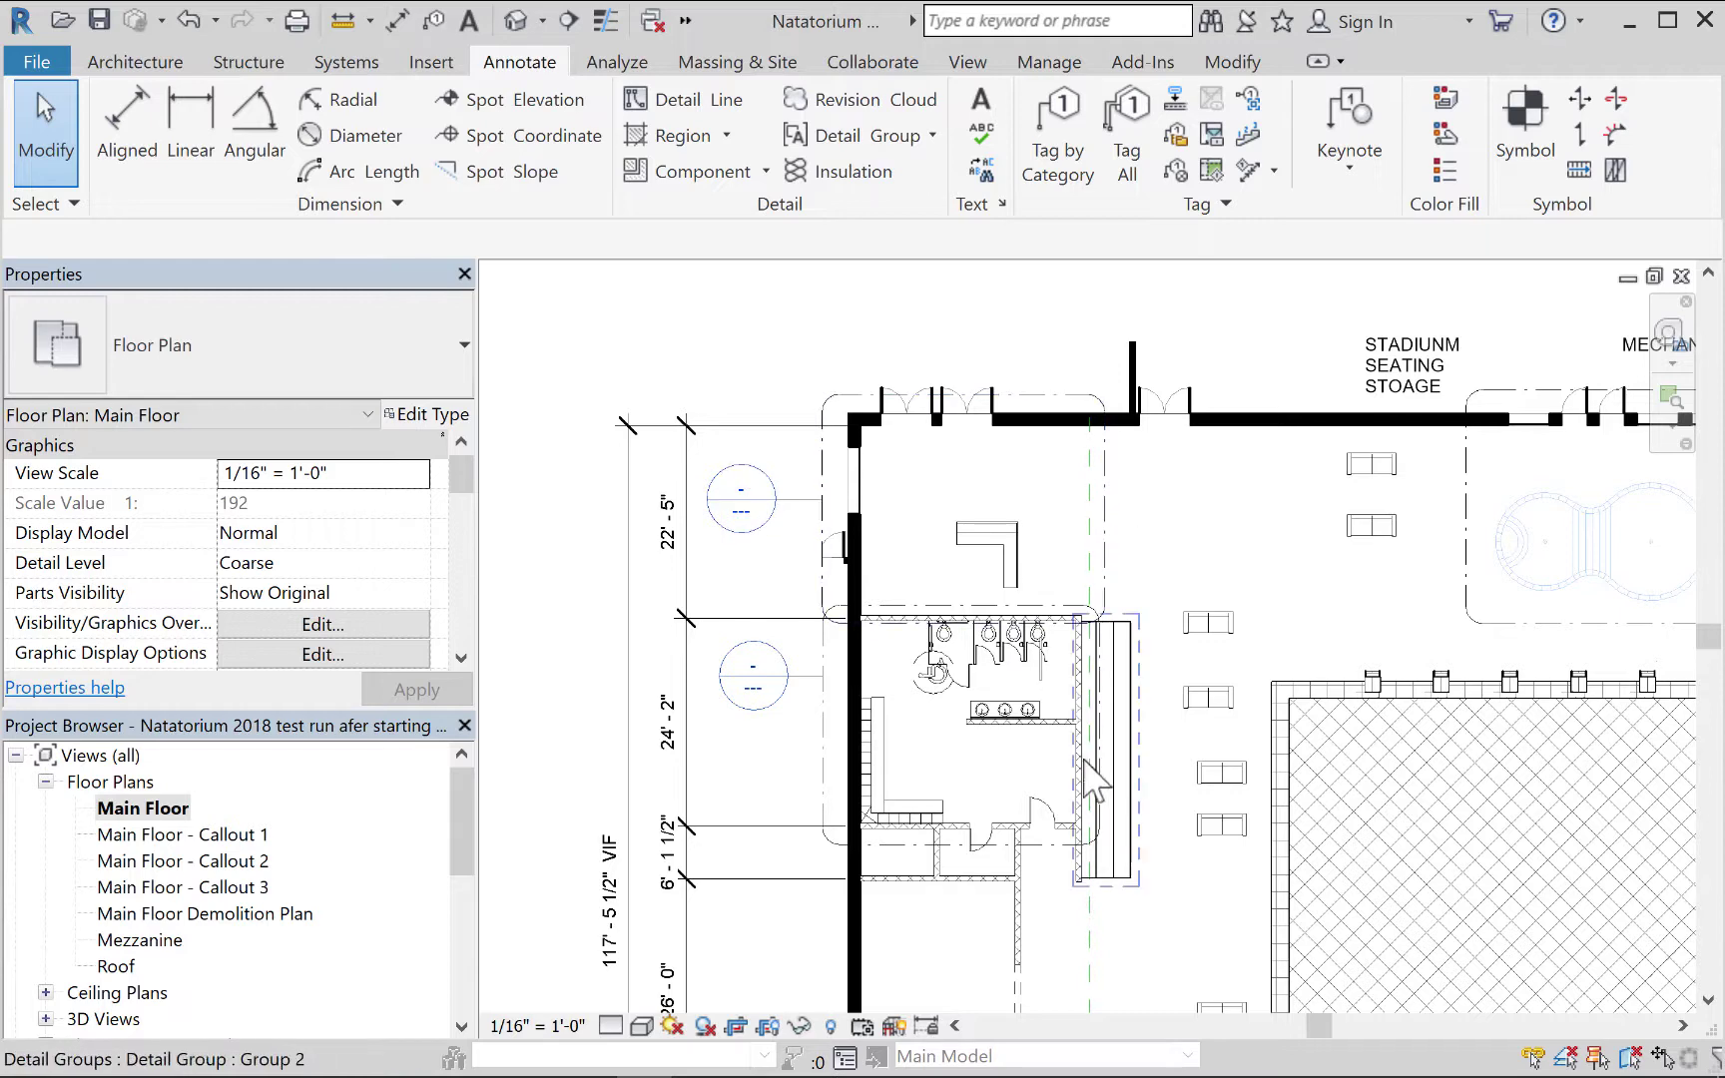
pyautogui.moveTo(1041, 734); pyautogui.dragTo(971, 375, button='middle')
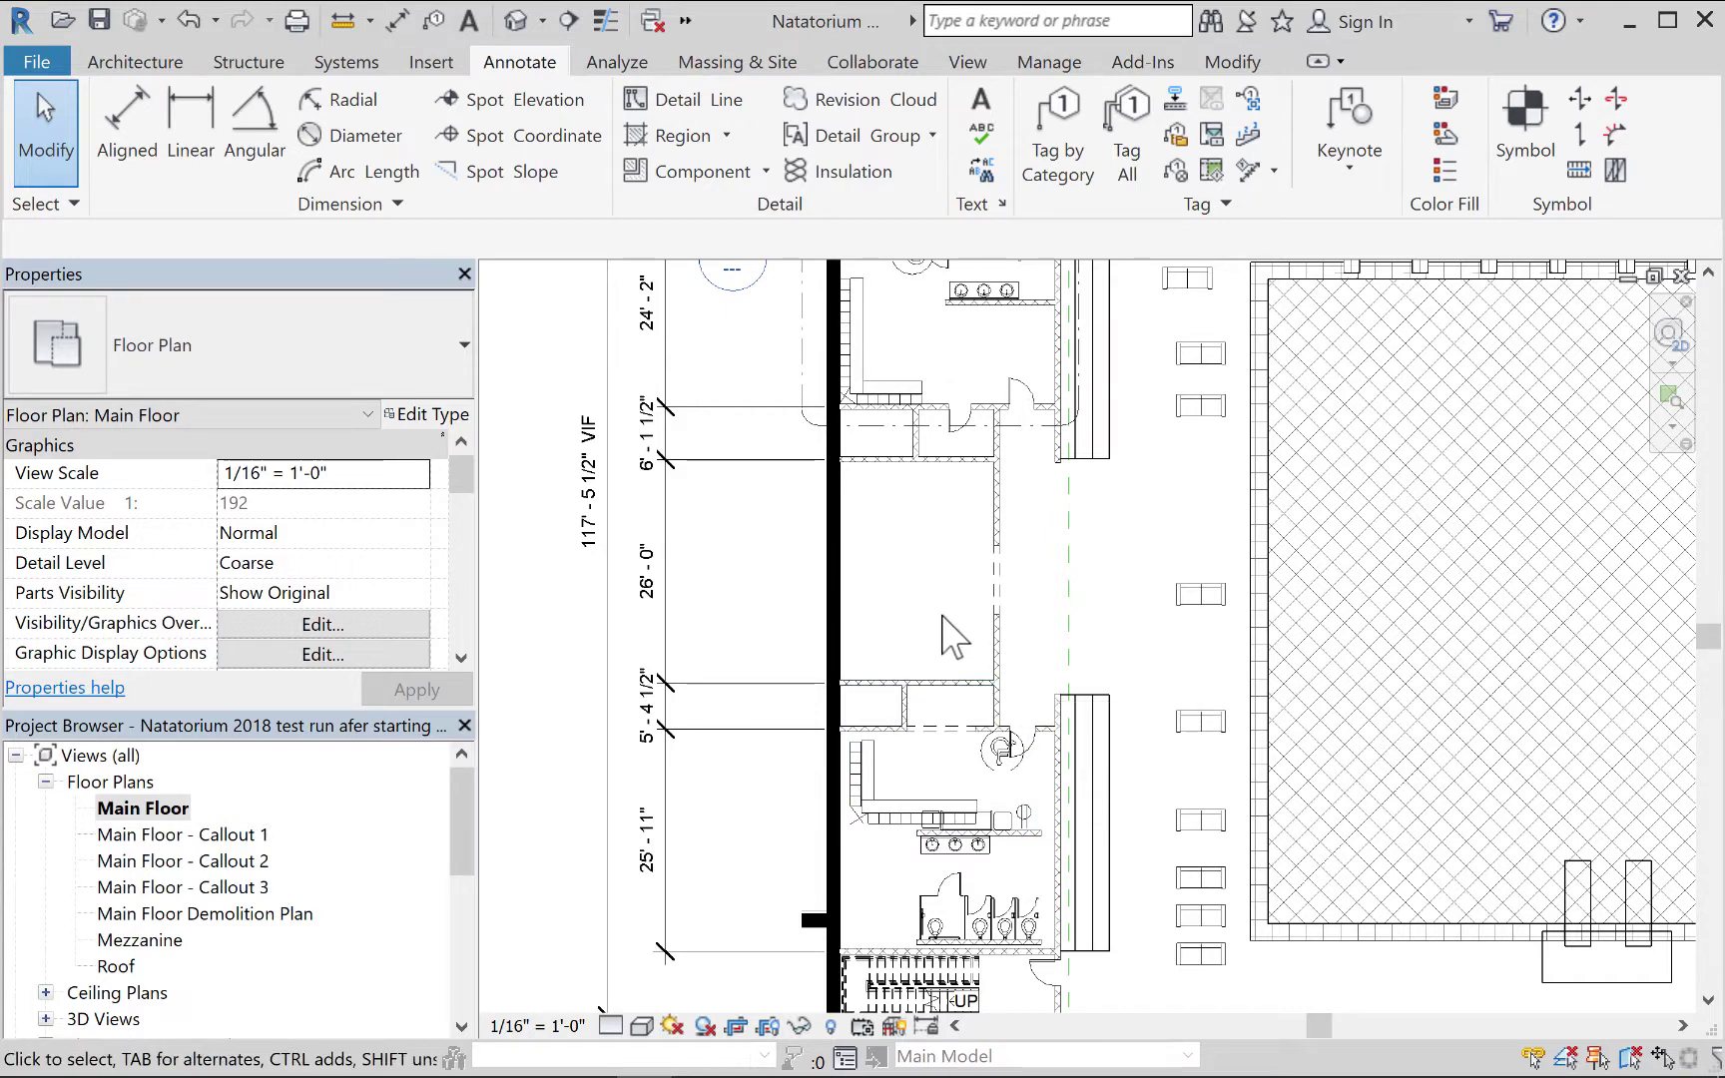
pyautogui.moveTo(959, 648); pyautogui.dragTo(1003, 874, button='middle')
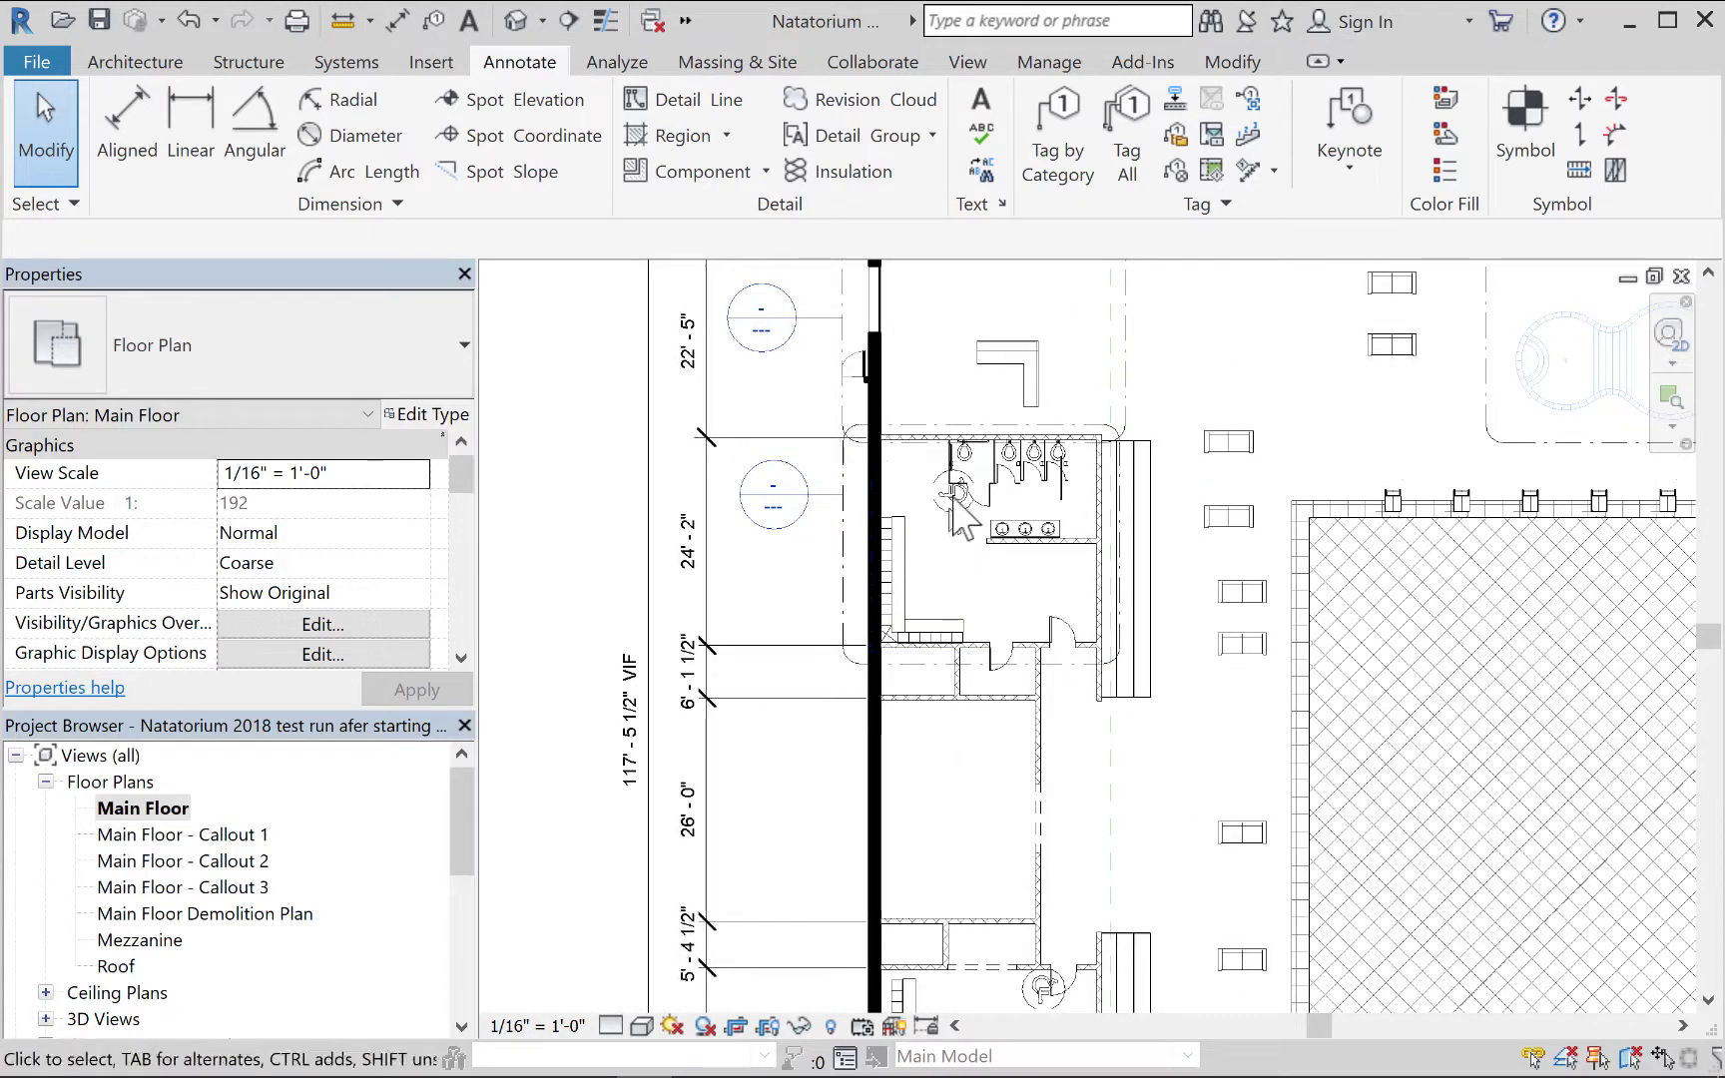
pyautogui.click(1008, 711)
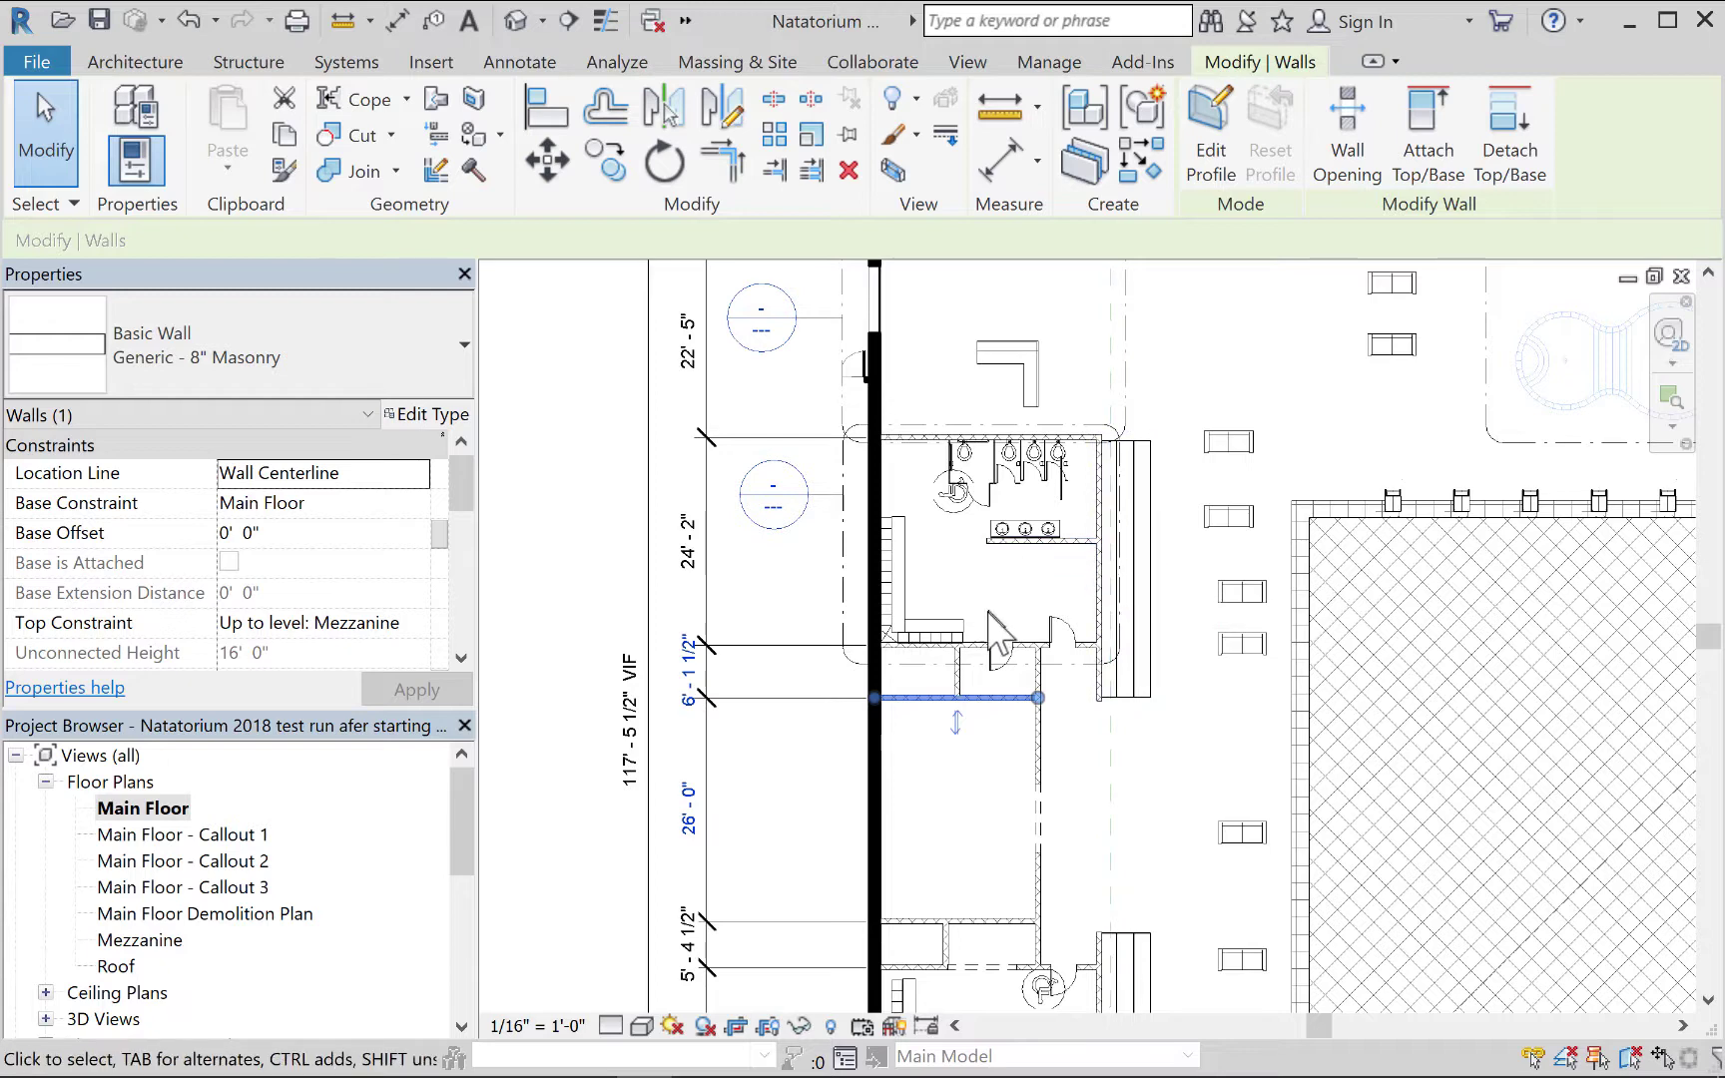
pyautogui.moveTo(989, 614)
pyautogui.mouseDown(button='middle')
pyautogui.moveTo(1008, 566)
pyautogui.moveTo(1011, 373)
pyautogui.mouseUp(button='middle')
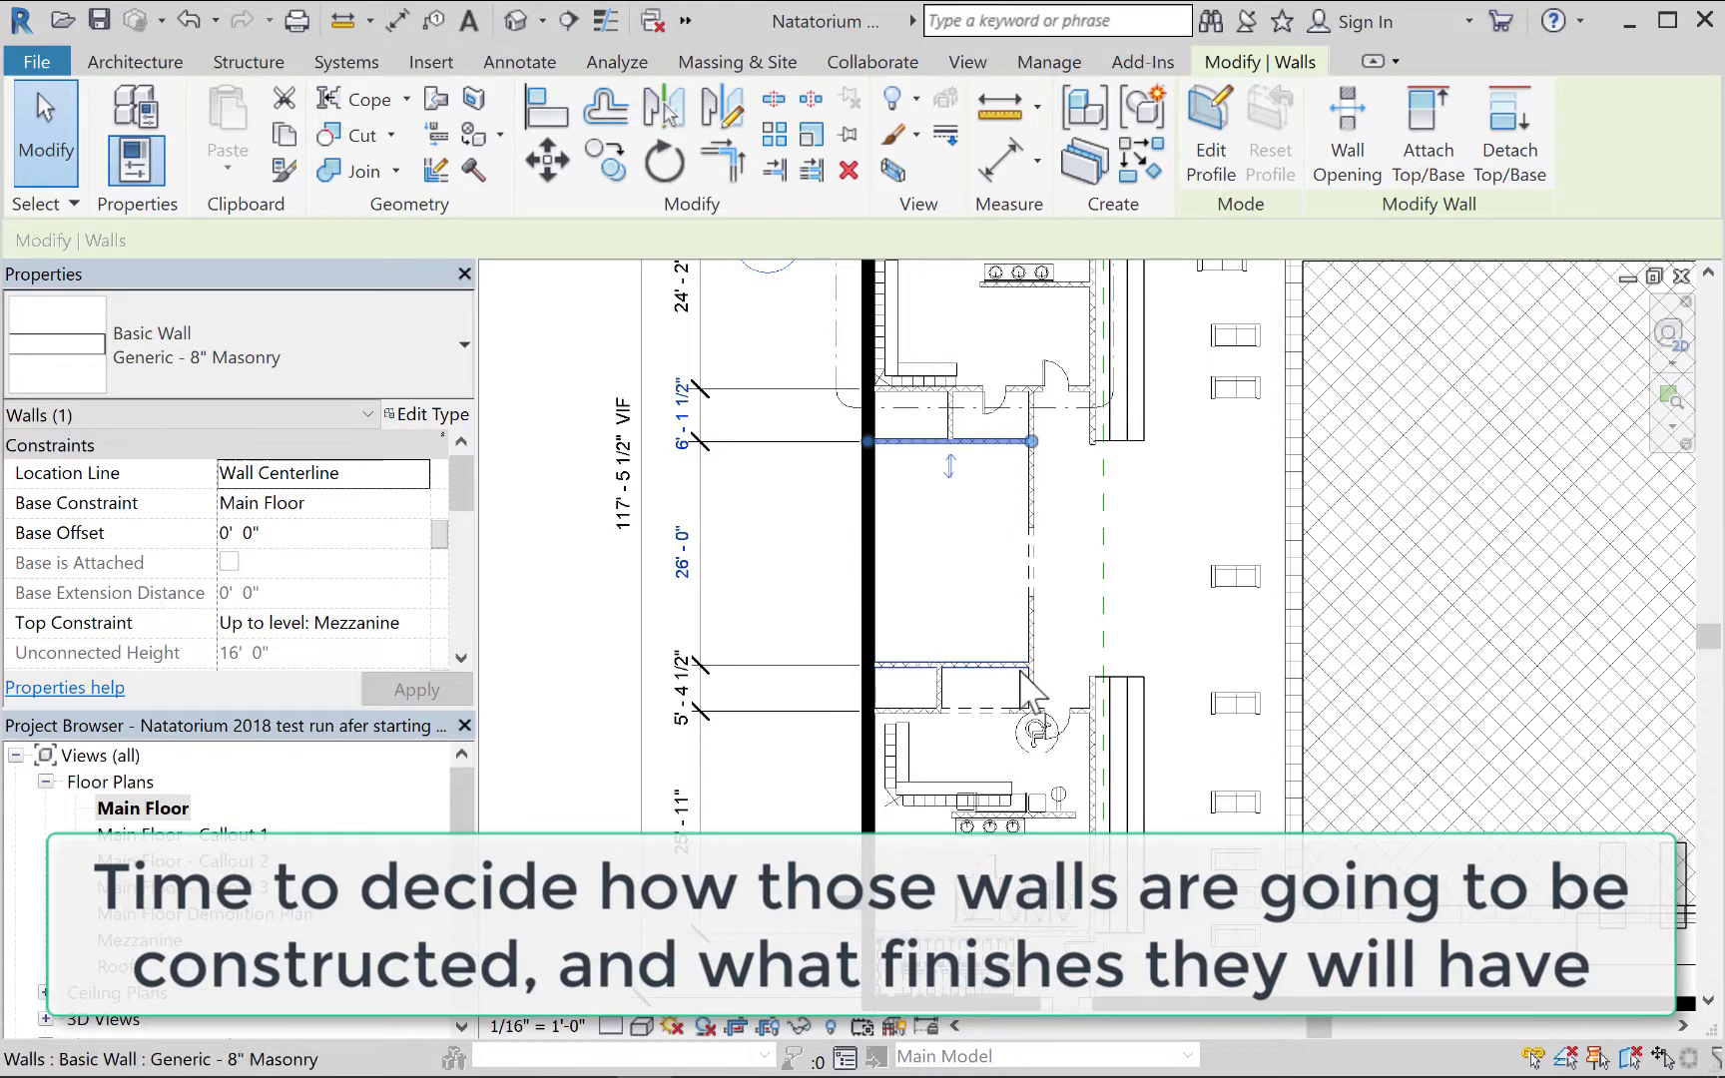
pyautogui.moveTo(1093, 624); pyautogui.dragTo(1109, 731, button='middle')
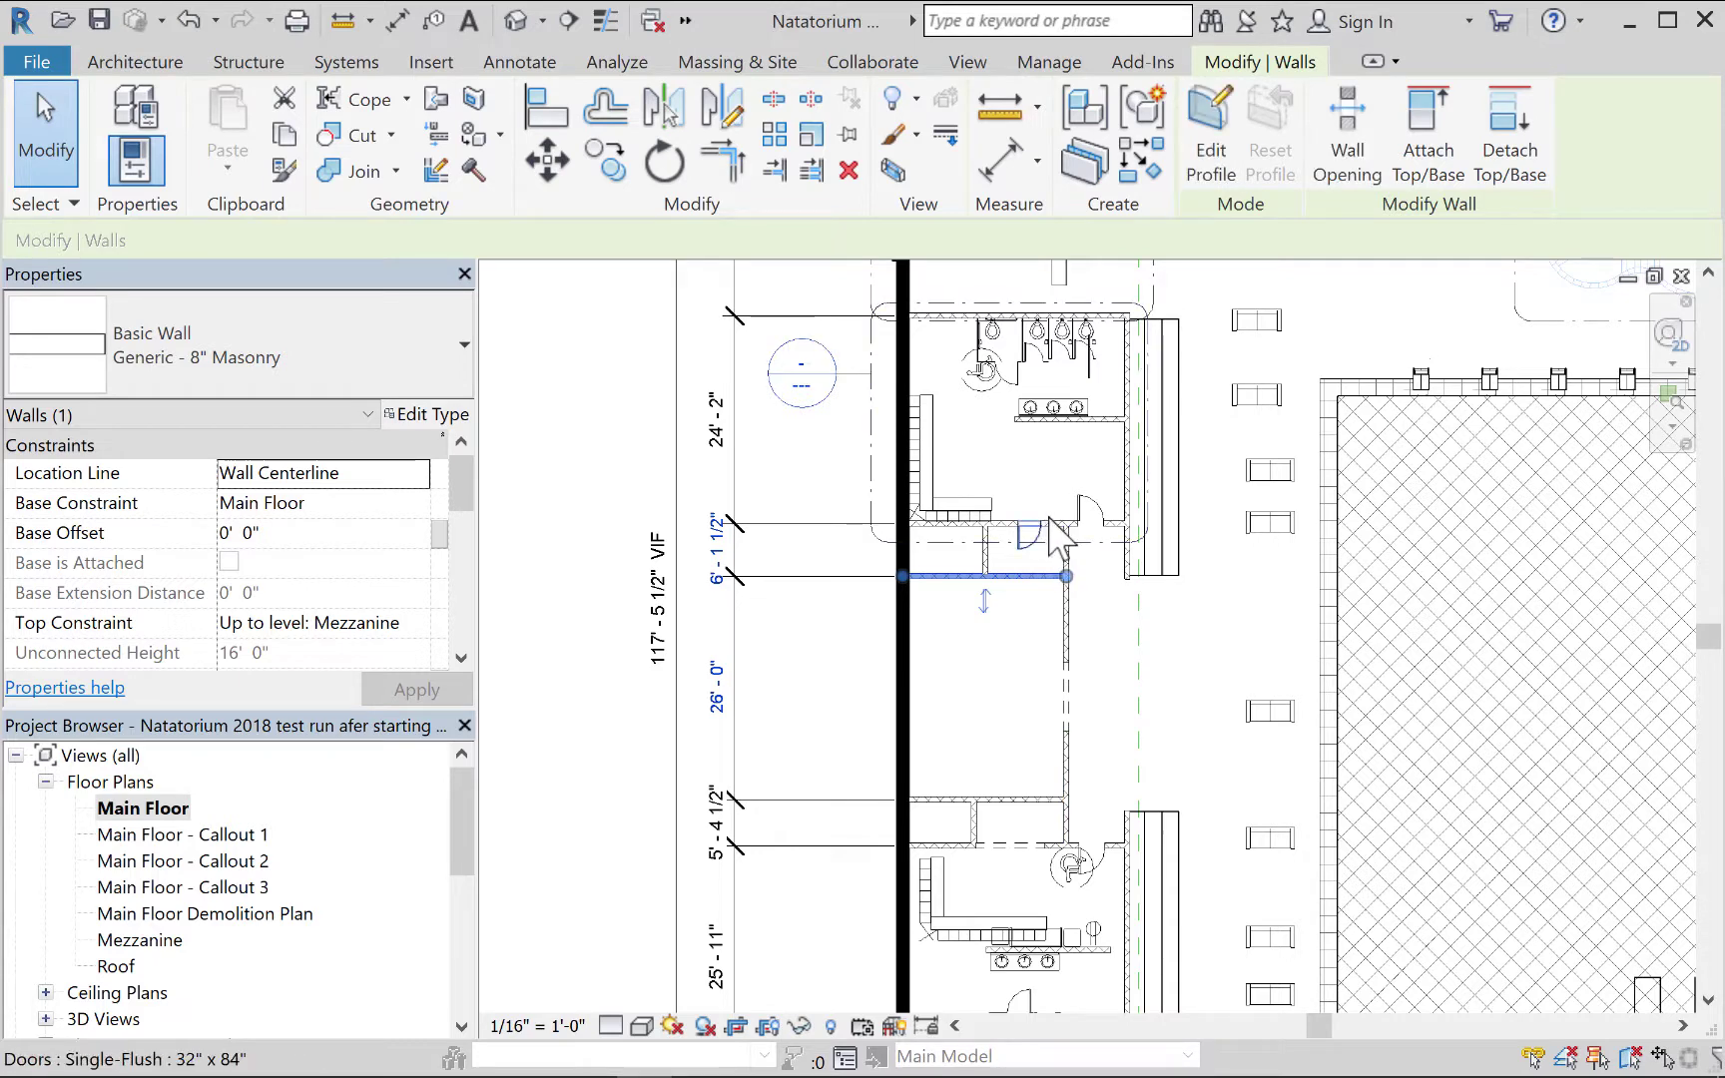
pyautogui.click(1127, 490)
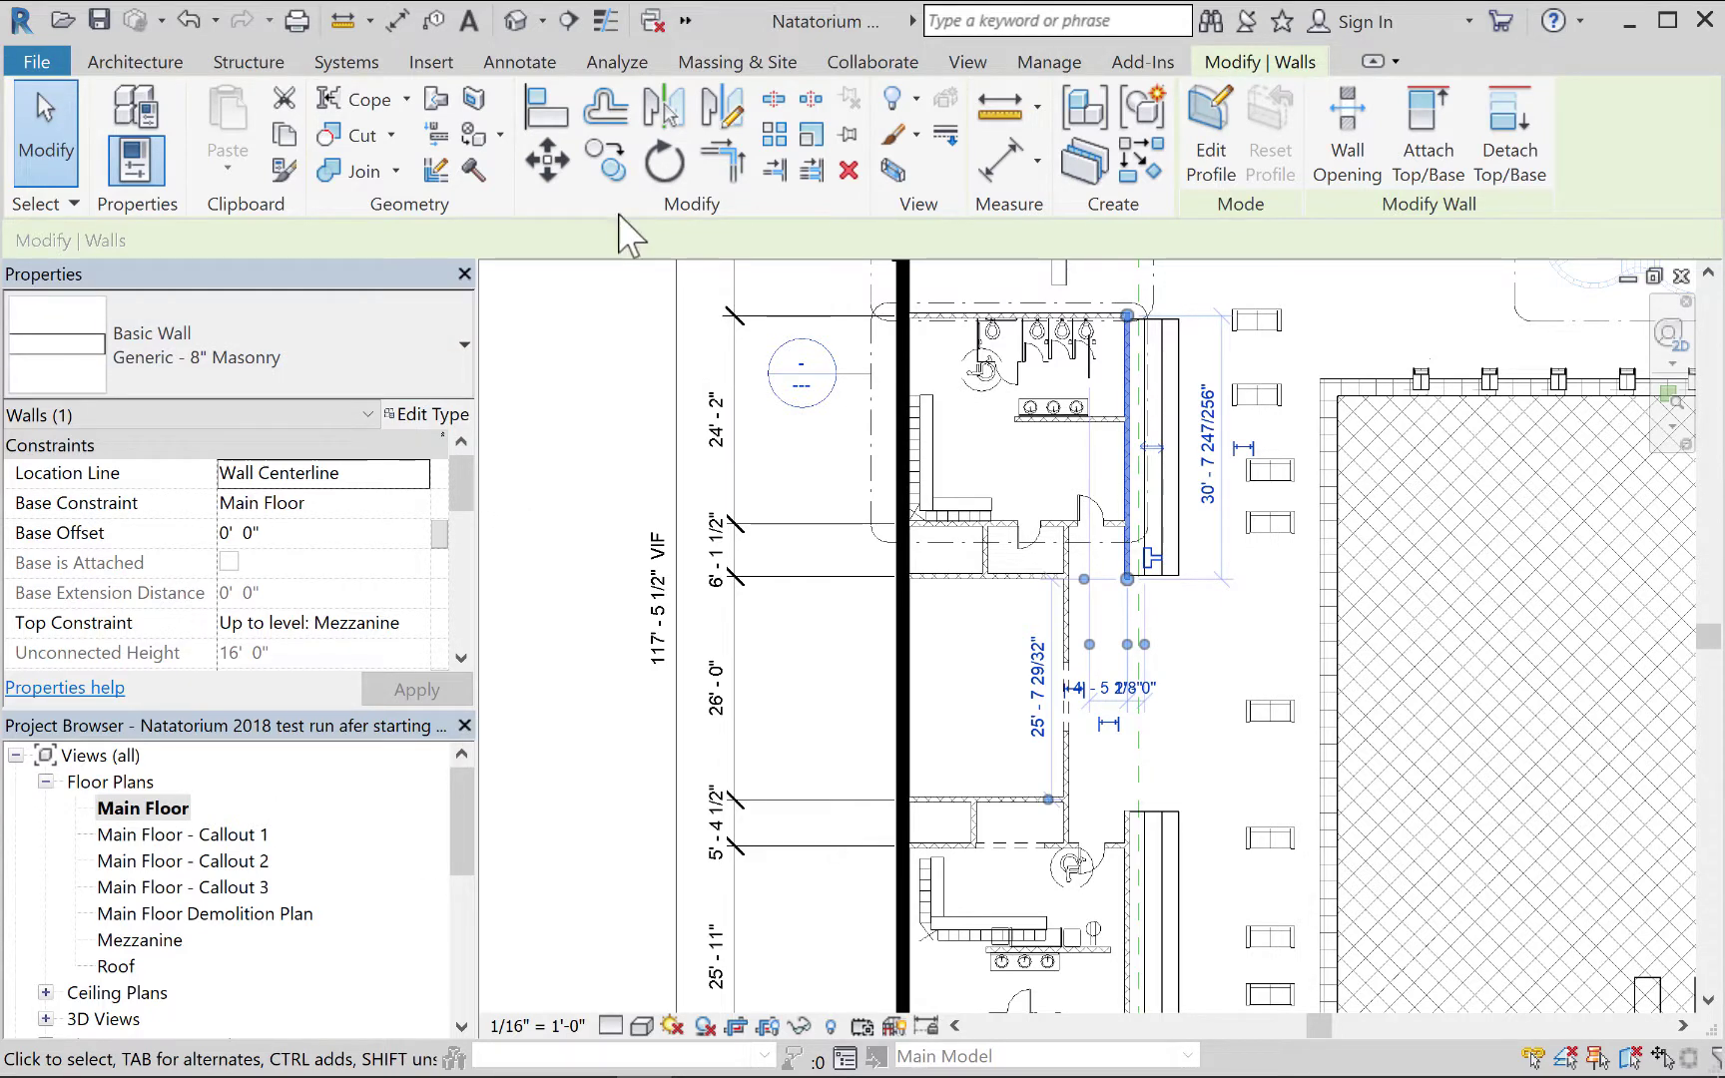
# Switch to the open Rheume CDs example 2018 project, showing its Demolition Plans and Details sheet.
pyautogui.click(685, 20)
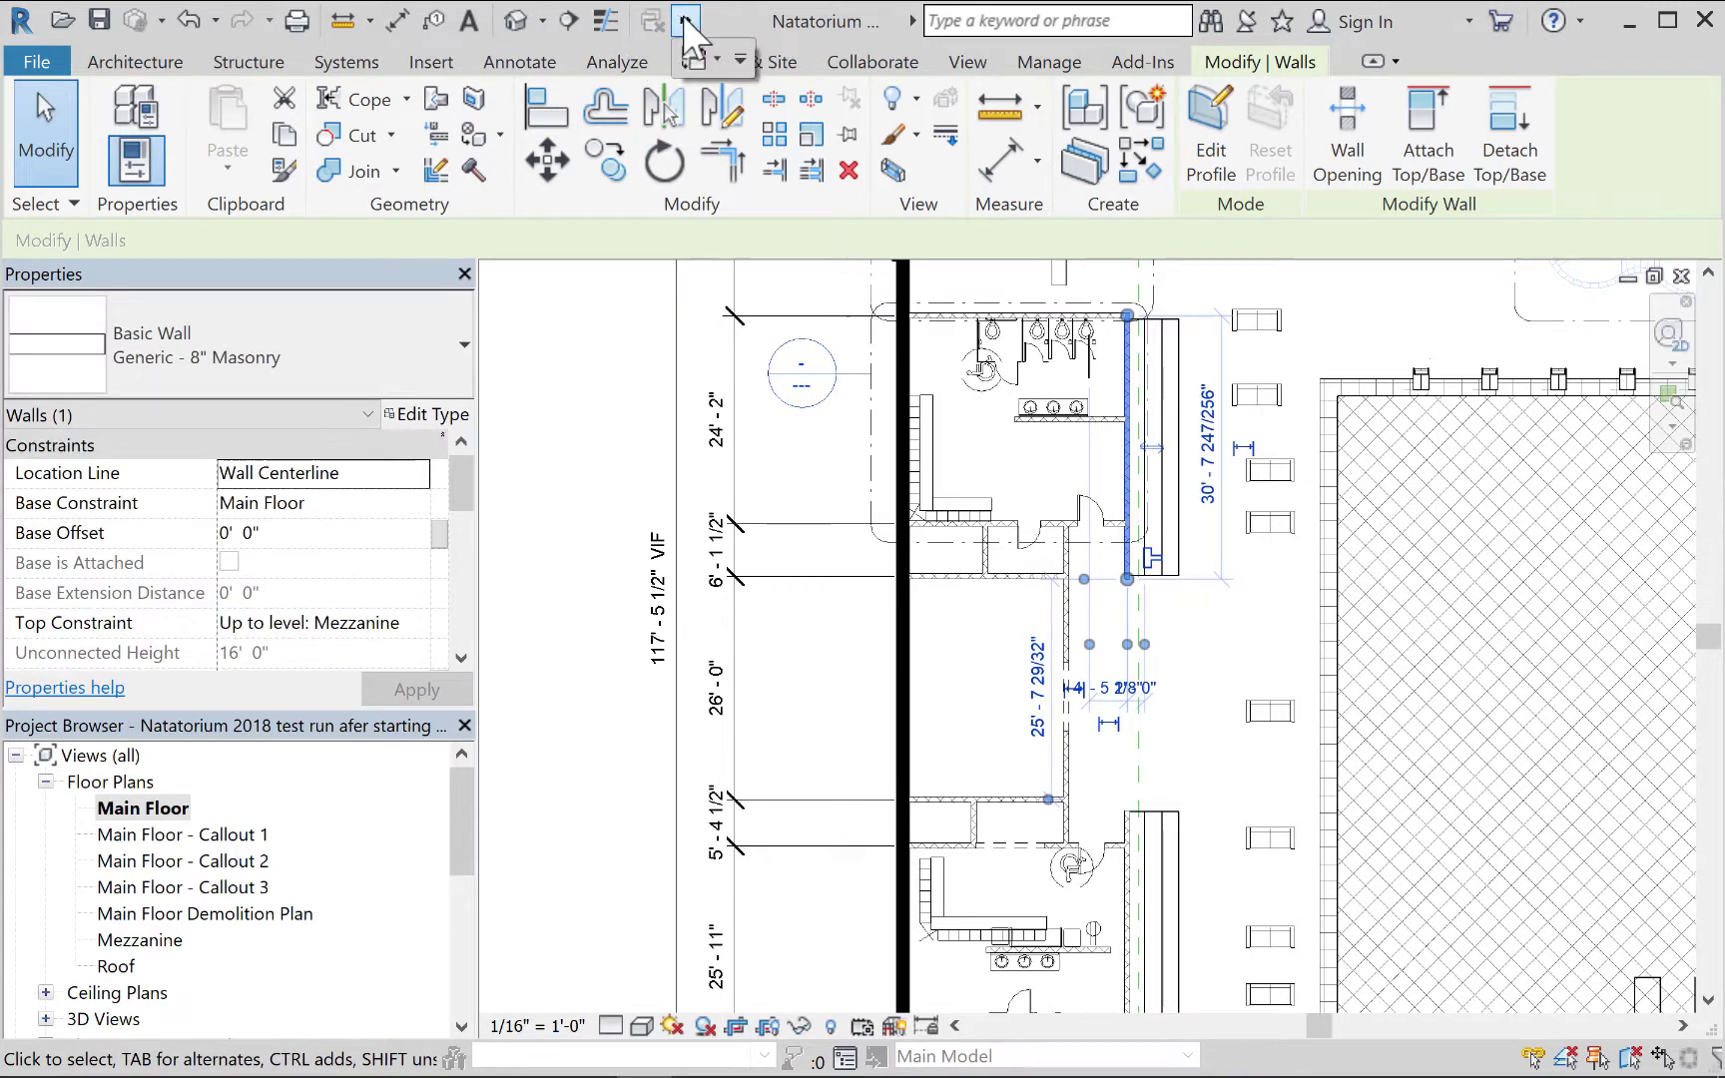
pyautogui.click(721, 60)
pyautogui.click(758, 130)
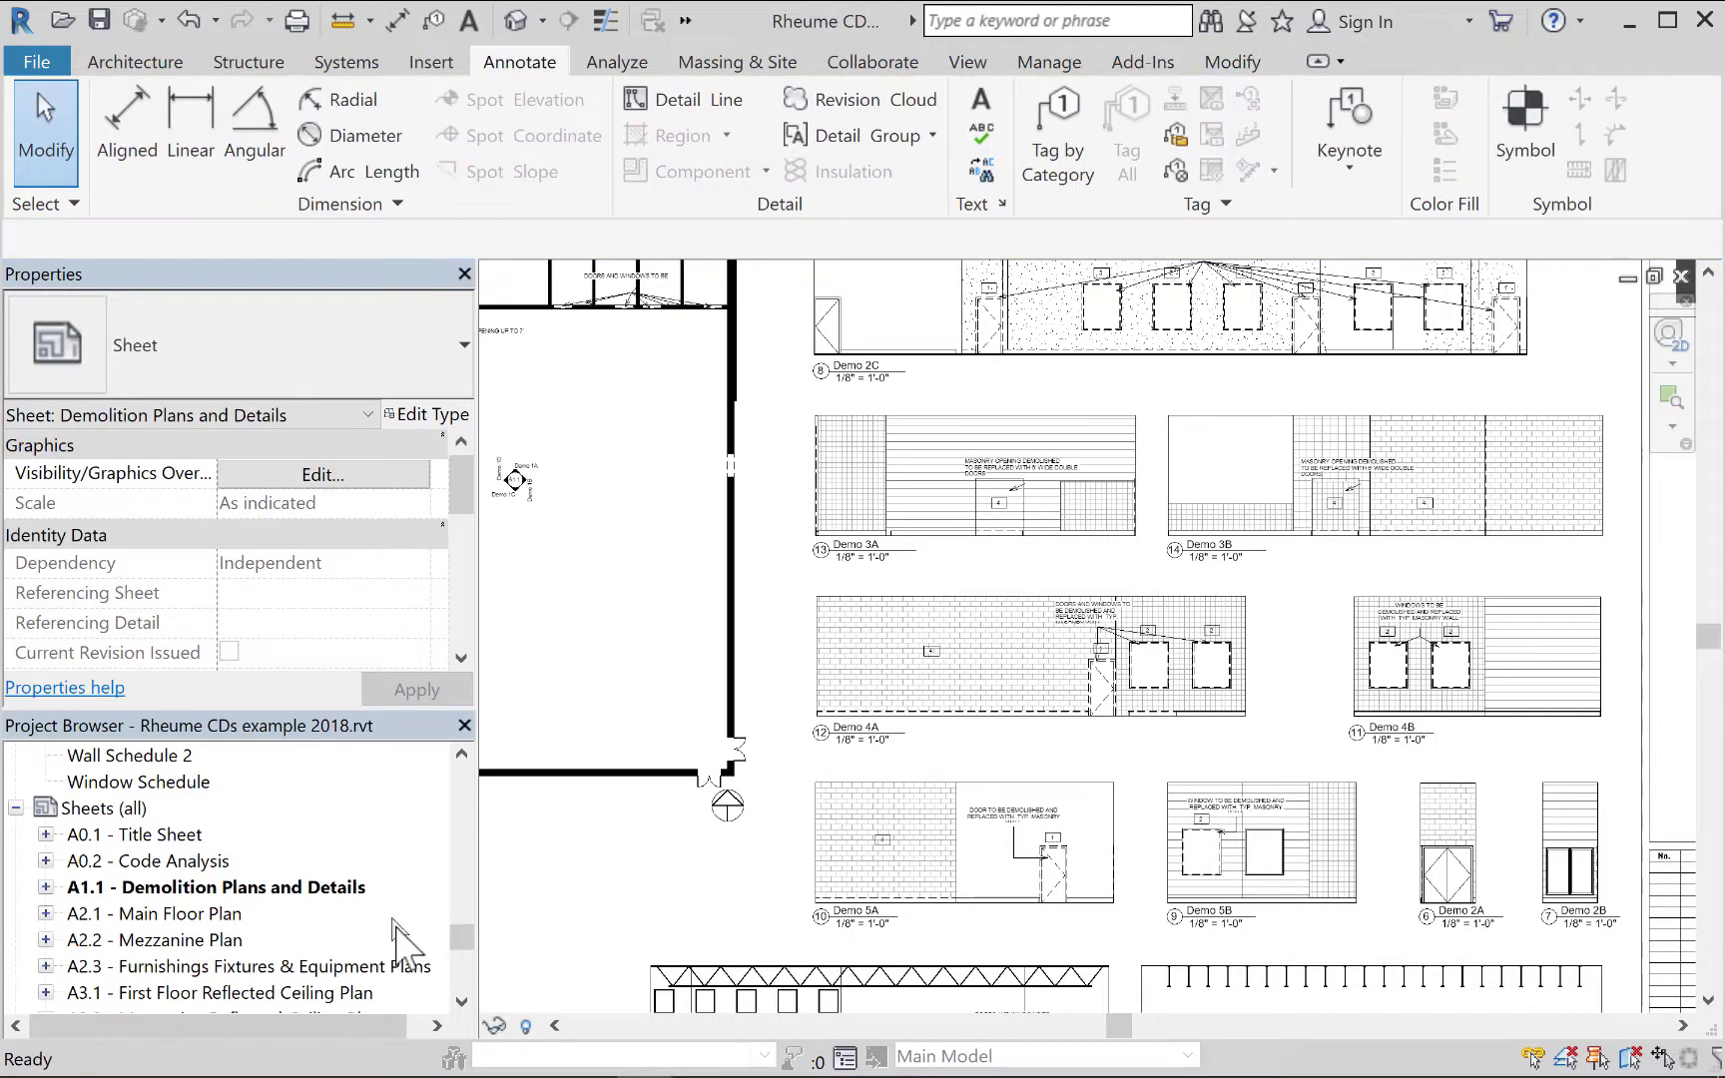
# Collapse the schedules and legends in the project's view list and open the drafting view Section Through Typ. Wall Type 2.
pyautogui.moveTo(459, 936); pyautogui.dragTo(464, 911)
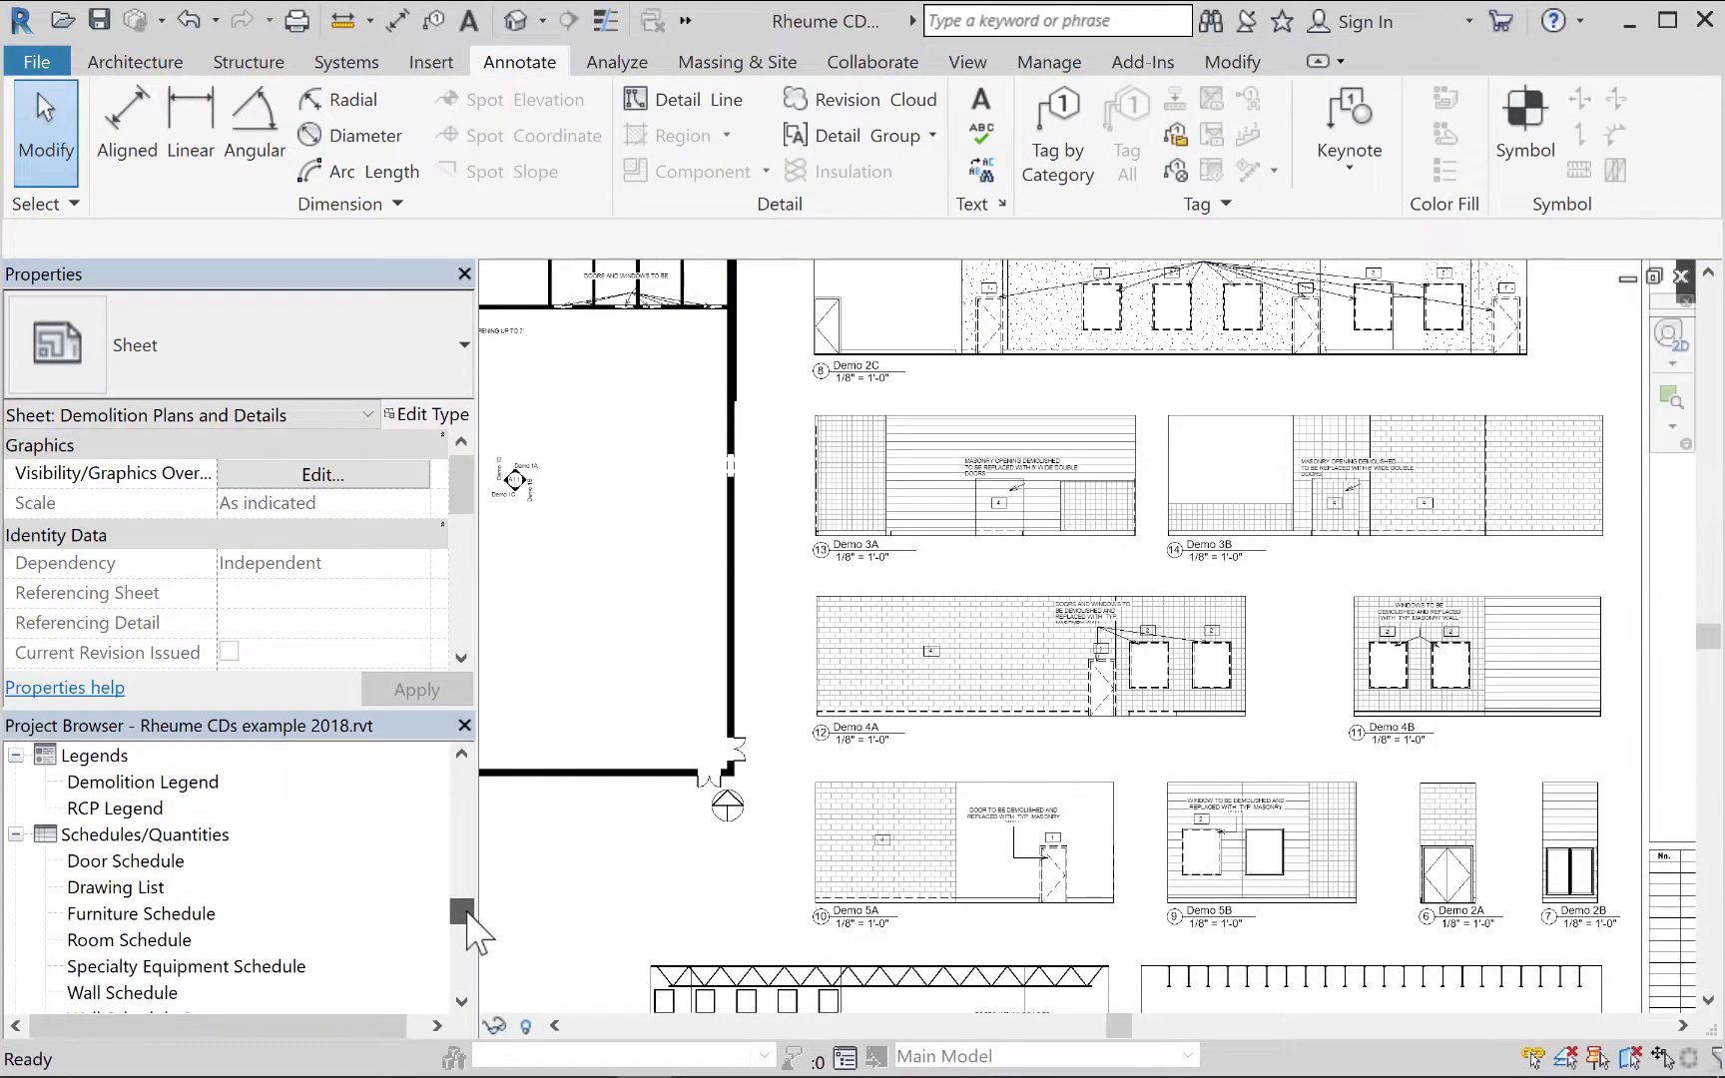
pyautogui.click(16, 835)
pyautogui.click(16, 756)
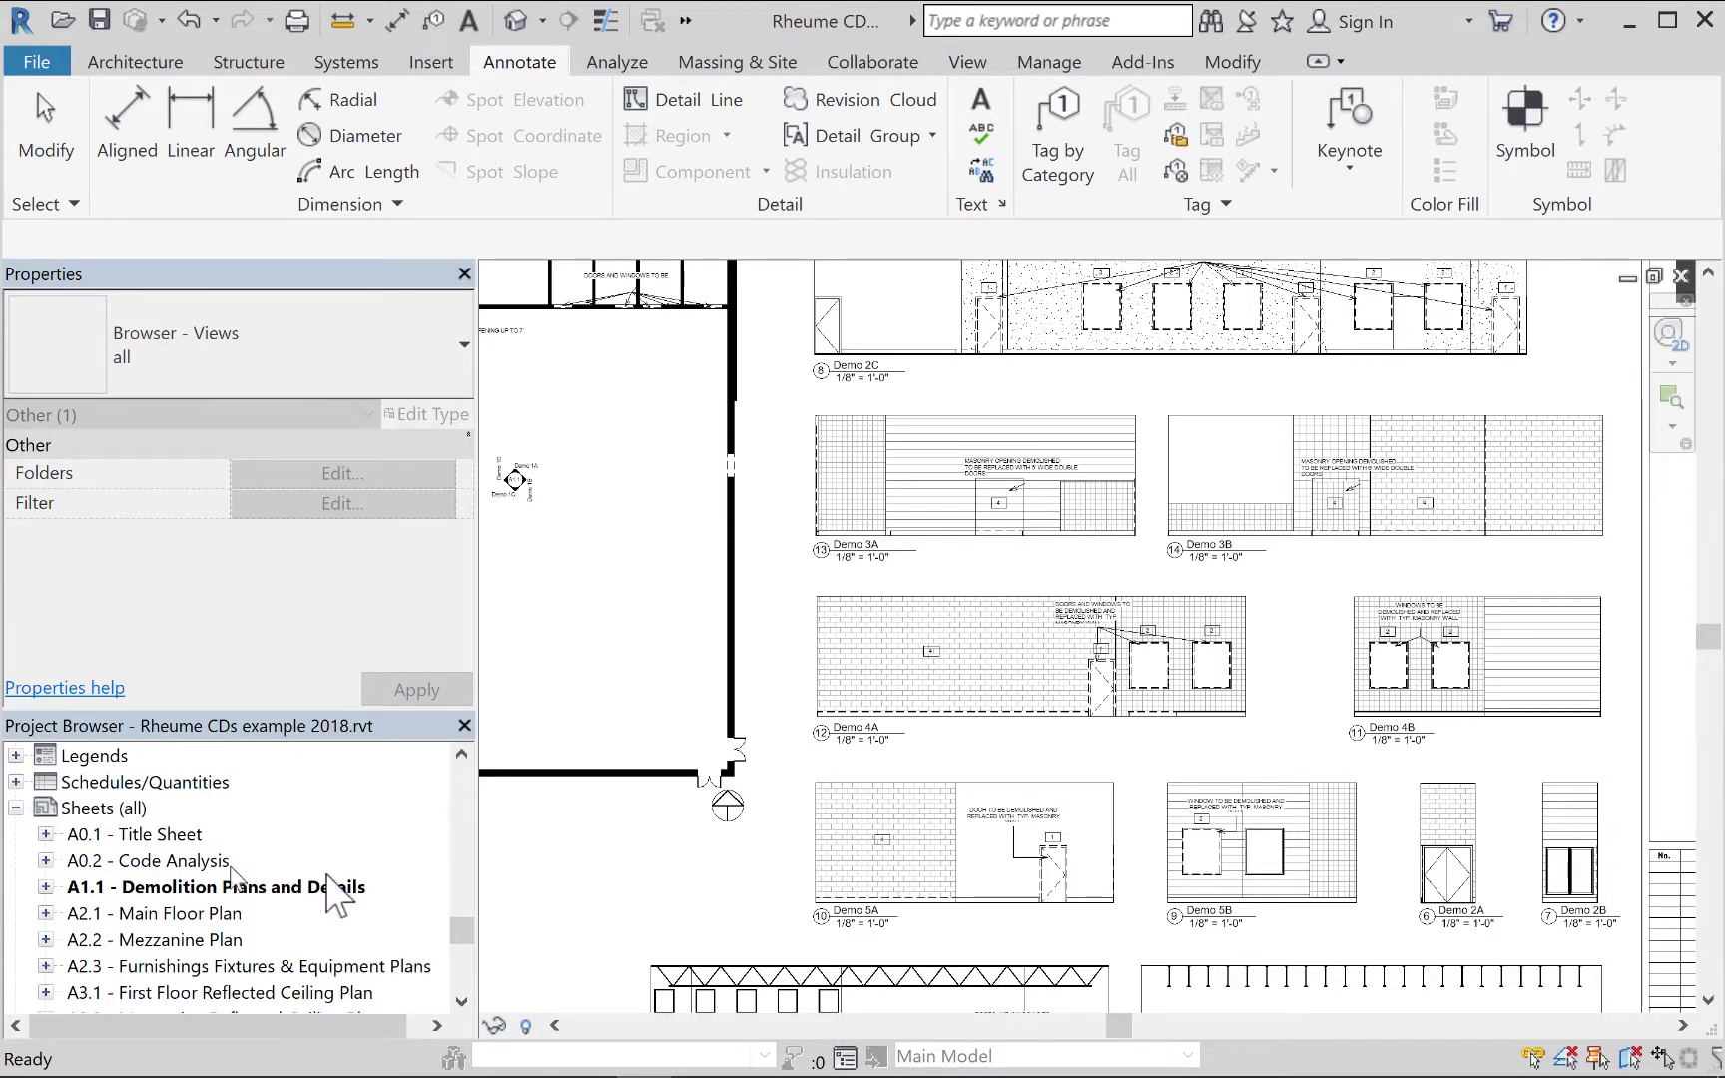
pyautogui.moveTo(460, 917); pyautogui.dragTo(459, 903)
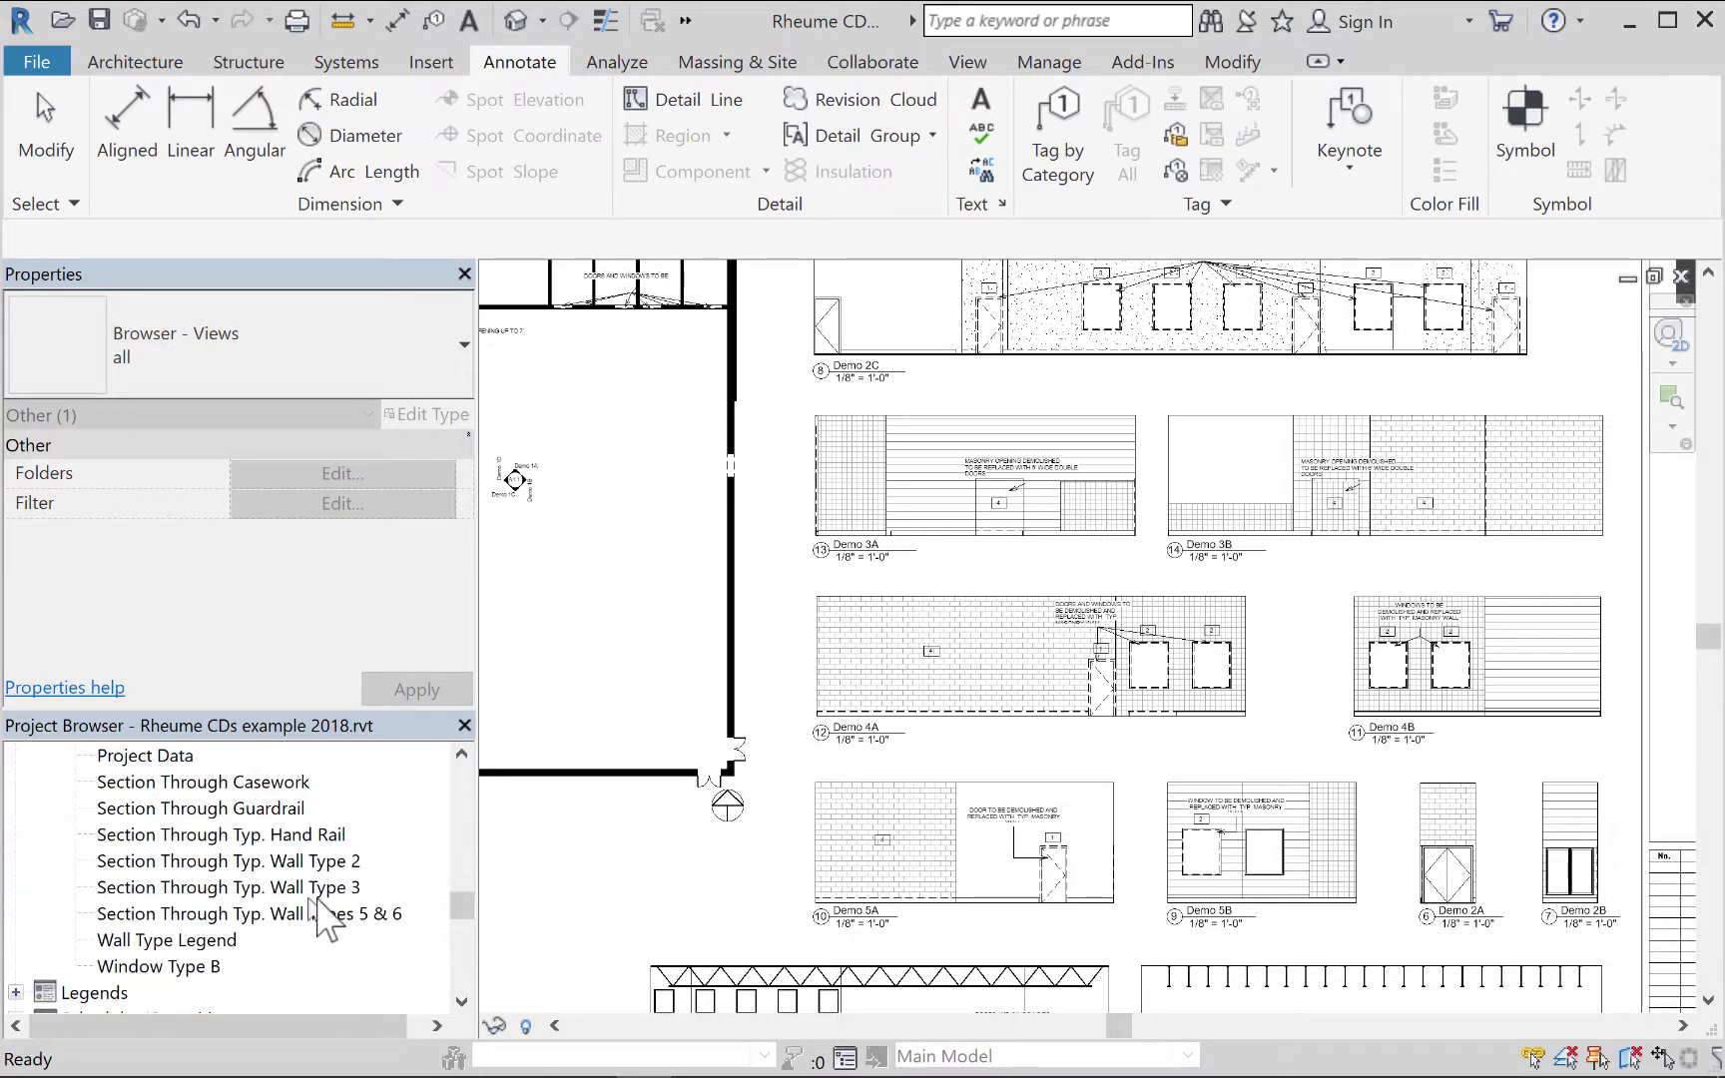
pyautogui.moveTo(461, 897); pyautogui.dragTo(464, 821)
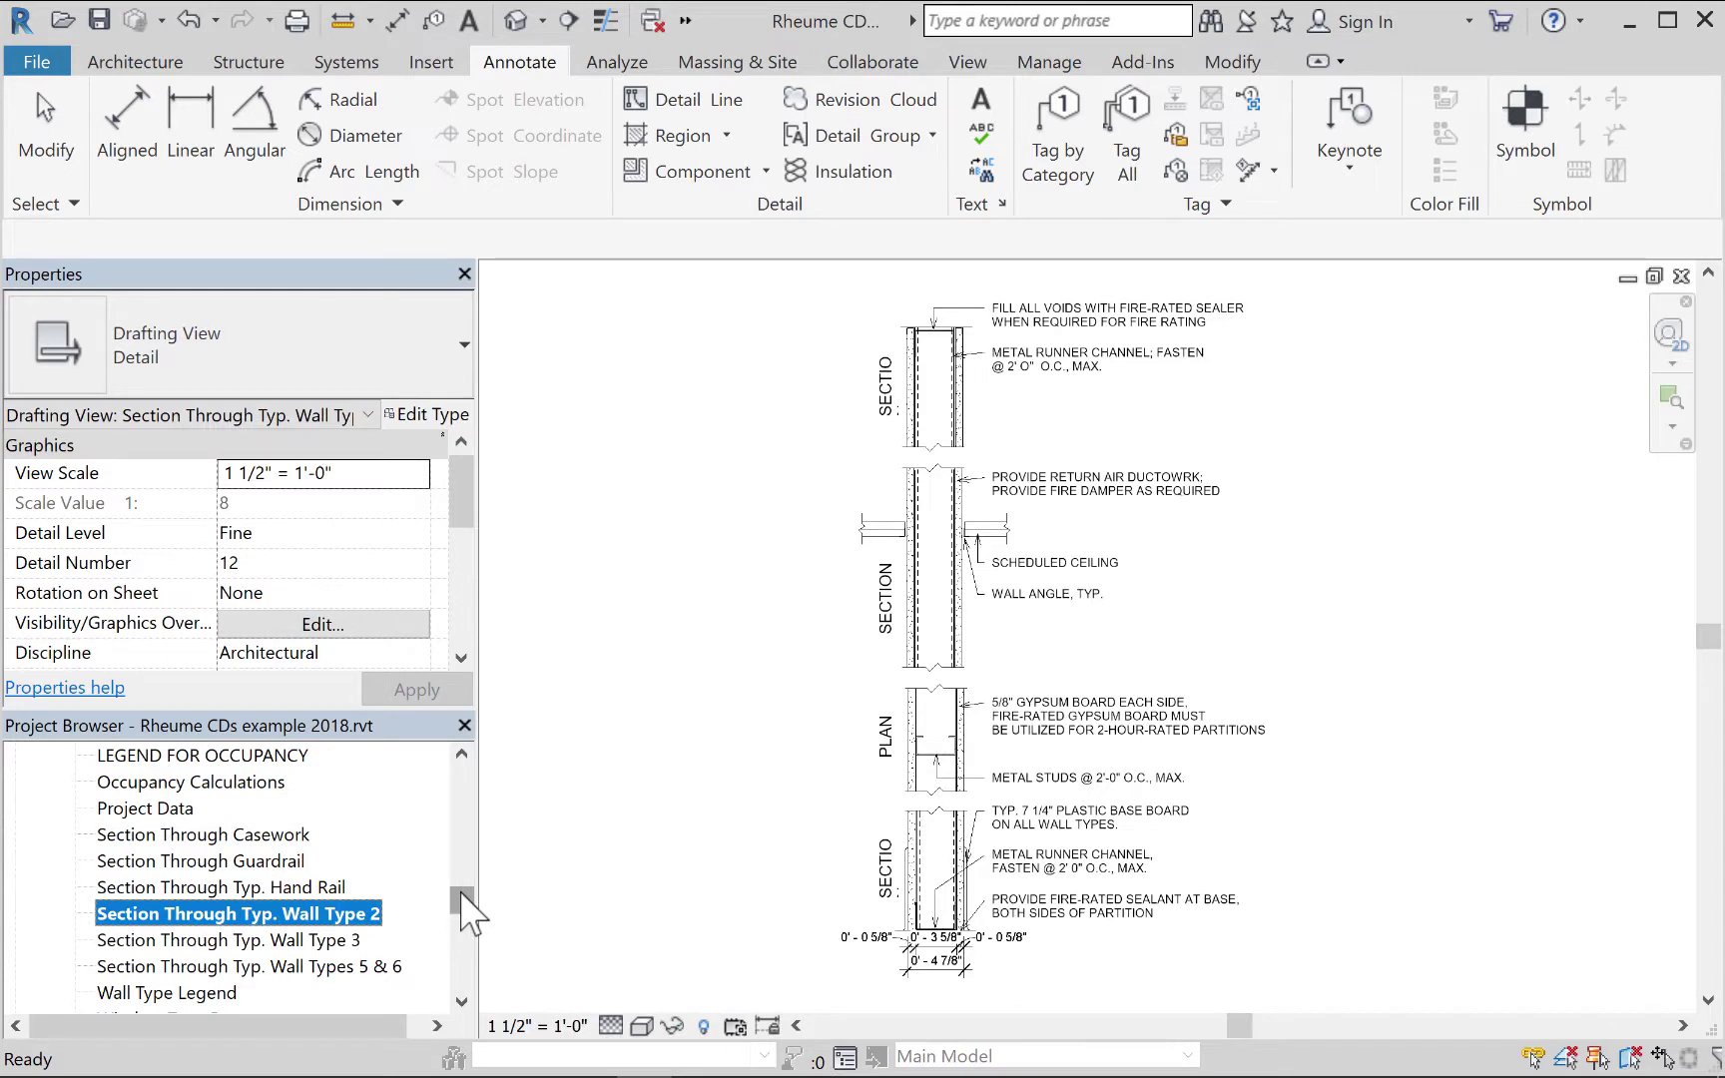
pyautogui.moveTo(462, 893)
pyautogui.mouseDown()
pyautogui.moveTo(458, 850)
pyautogui.moveTo(458, 888)
pyautogui.mouseUp()
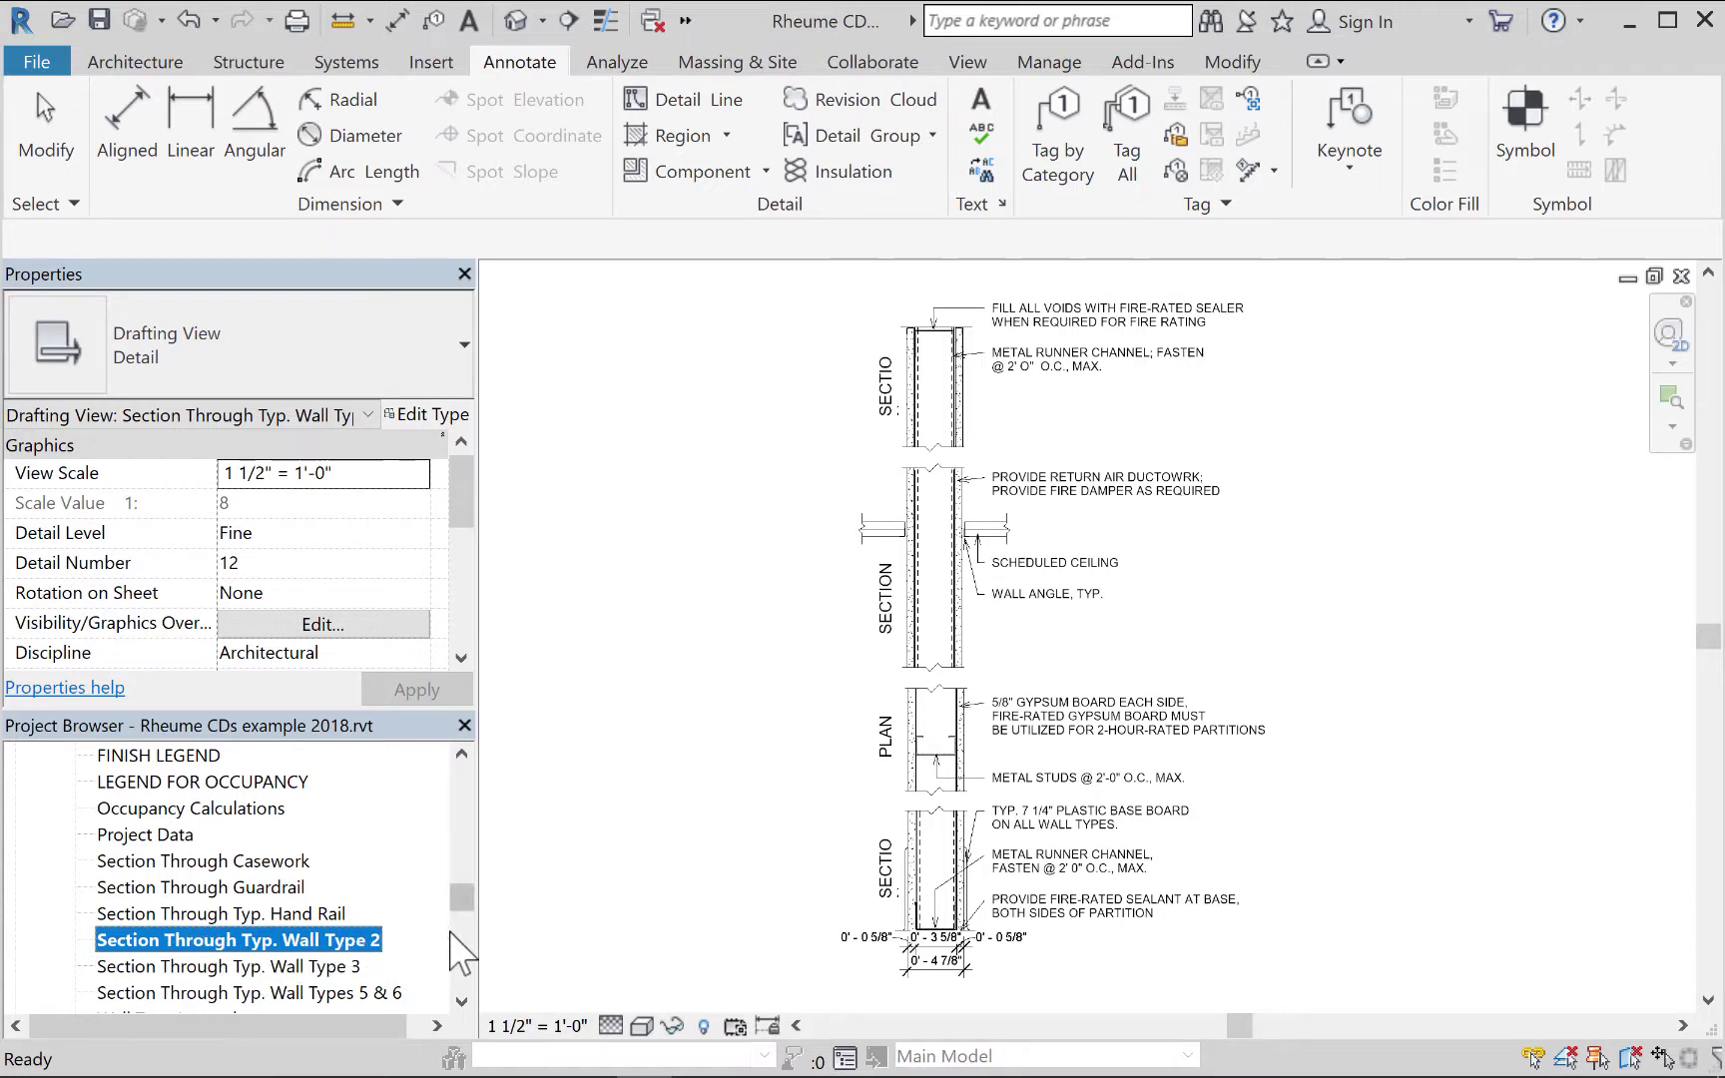
pyautogui.moveTo(457, 901); pyautogui.dragTo(458, 898)
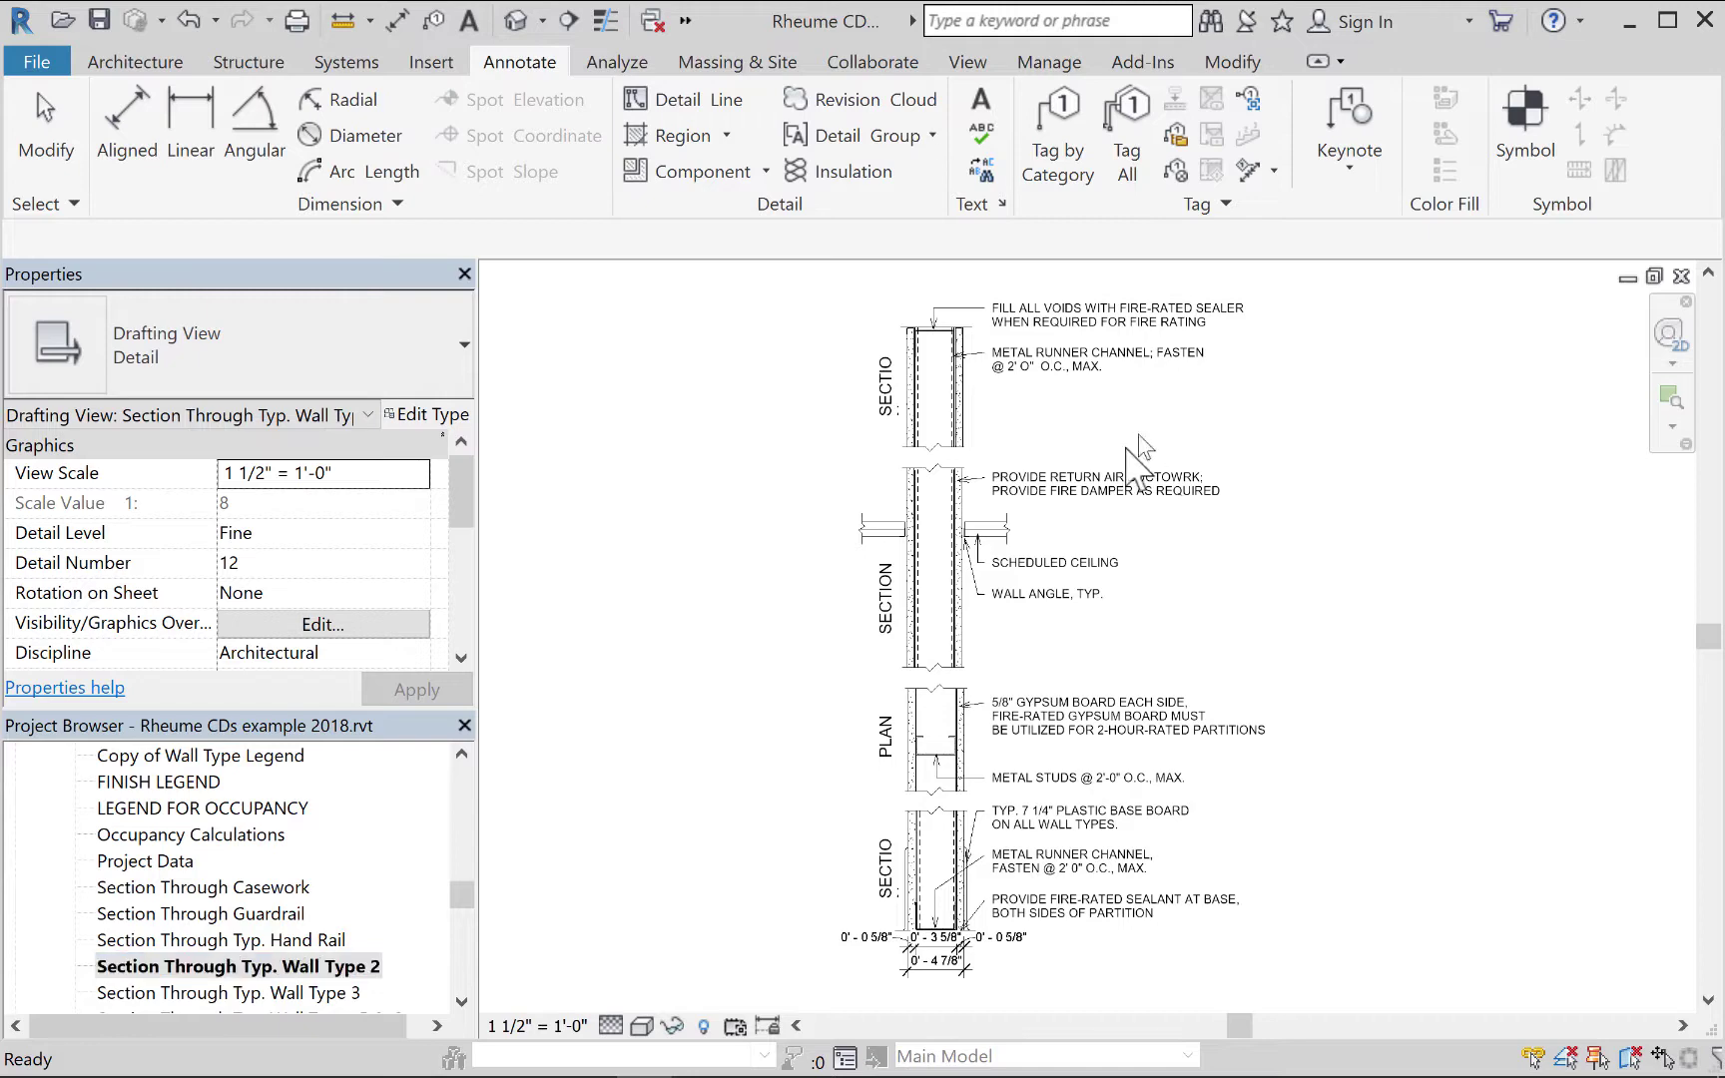
# Examine the upper part of the Wall Type 2 detail, including its notes for the sealer, runner channel, return air and ceiling.
pyautogui.click(1093, 596)
pyautogui.scroll(1, 1105, 609)
pyautogui.scroll(1, 1103, 605)
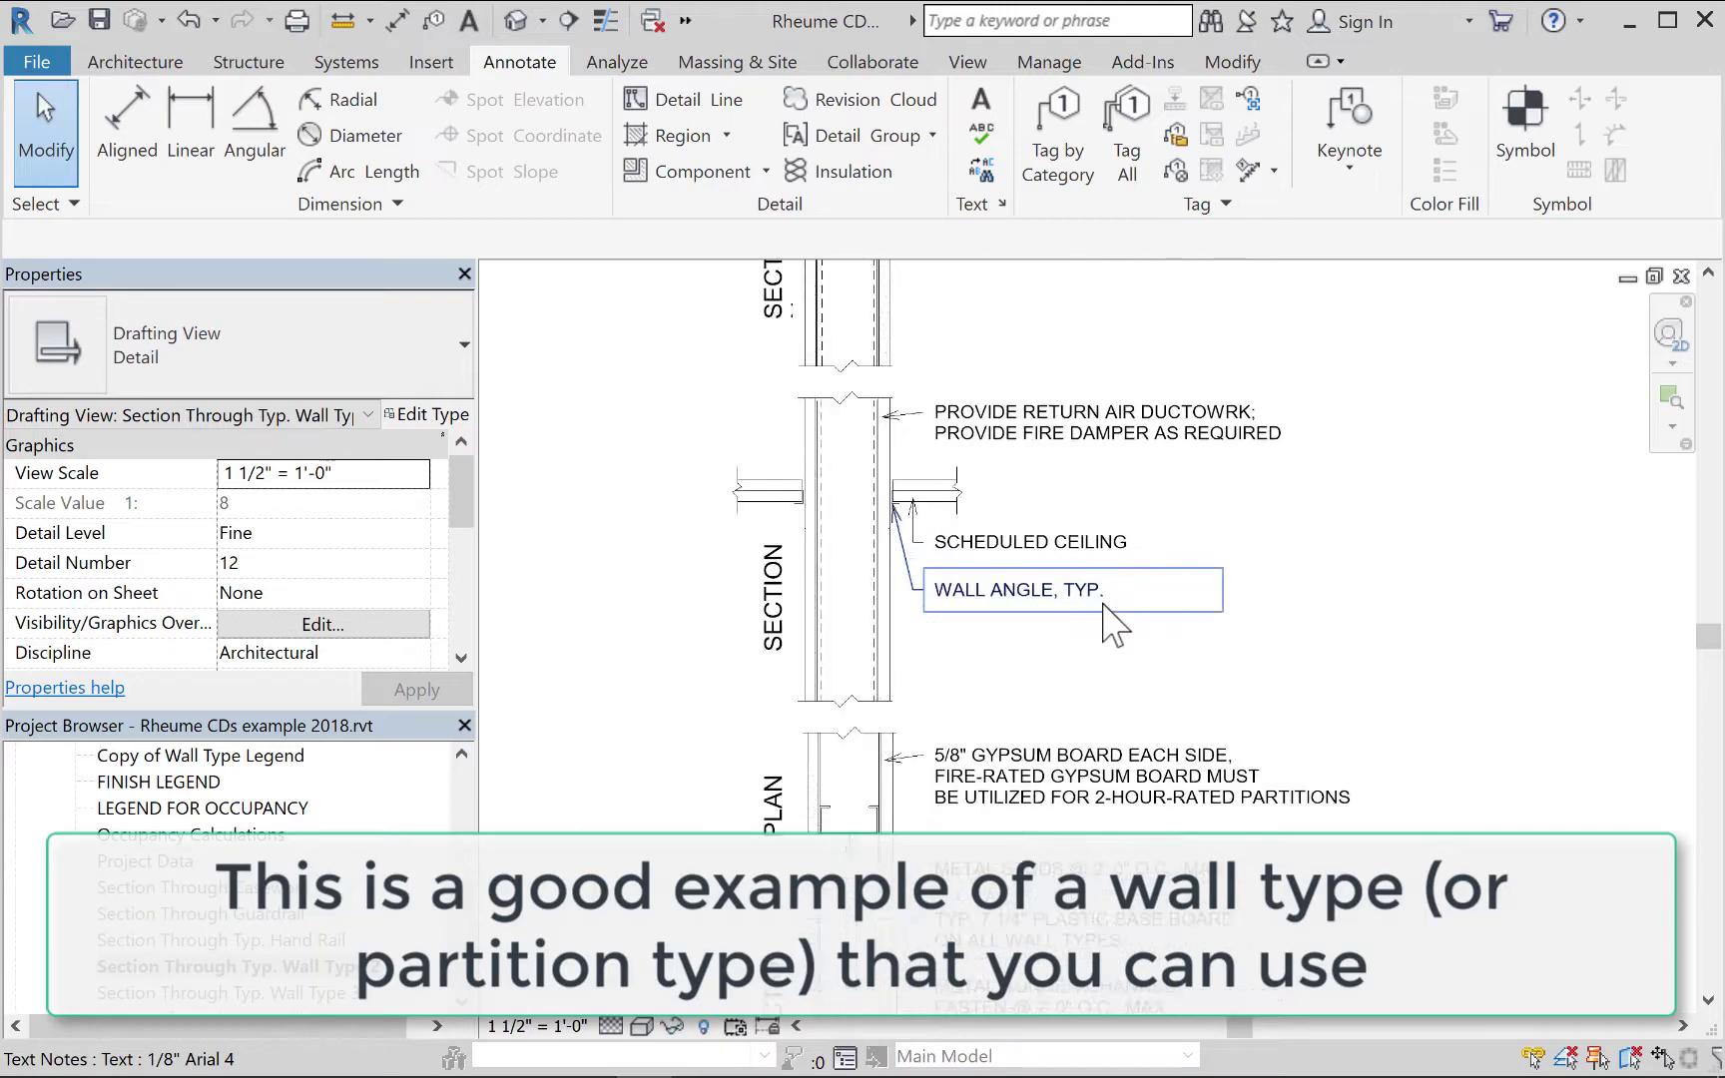
pyautogui.moveTo(1128, 639); pyautogui.dragTo(1185, 841, button='middle')
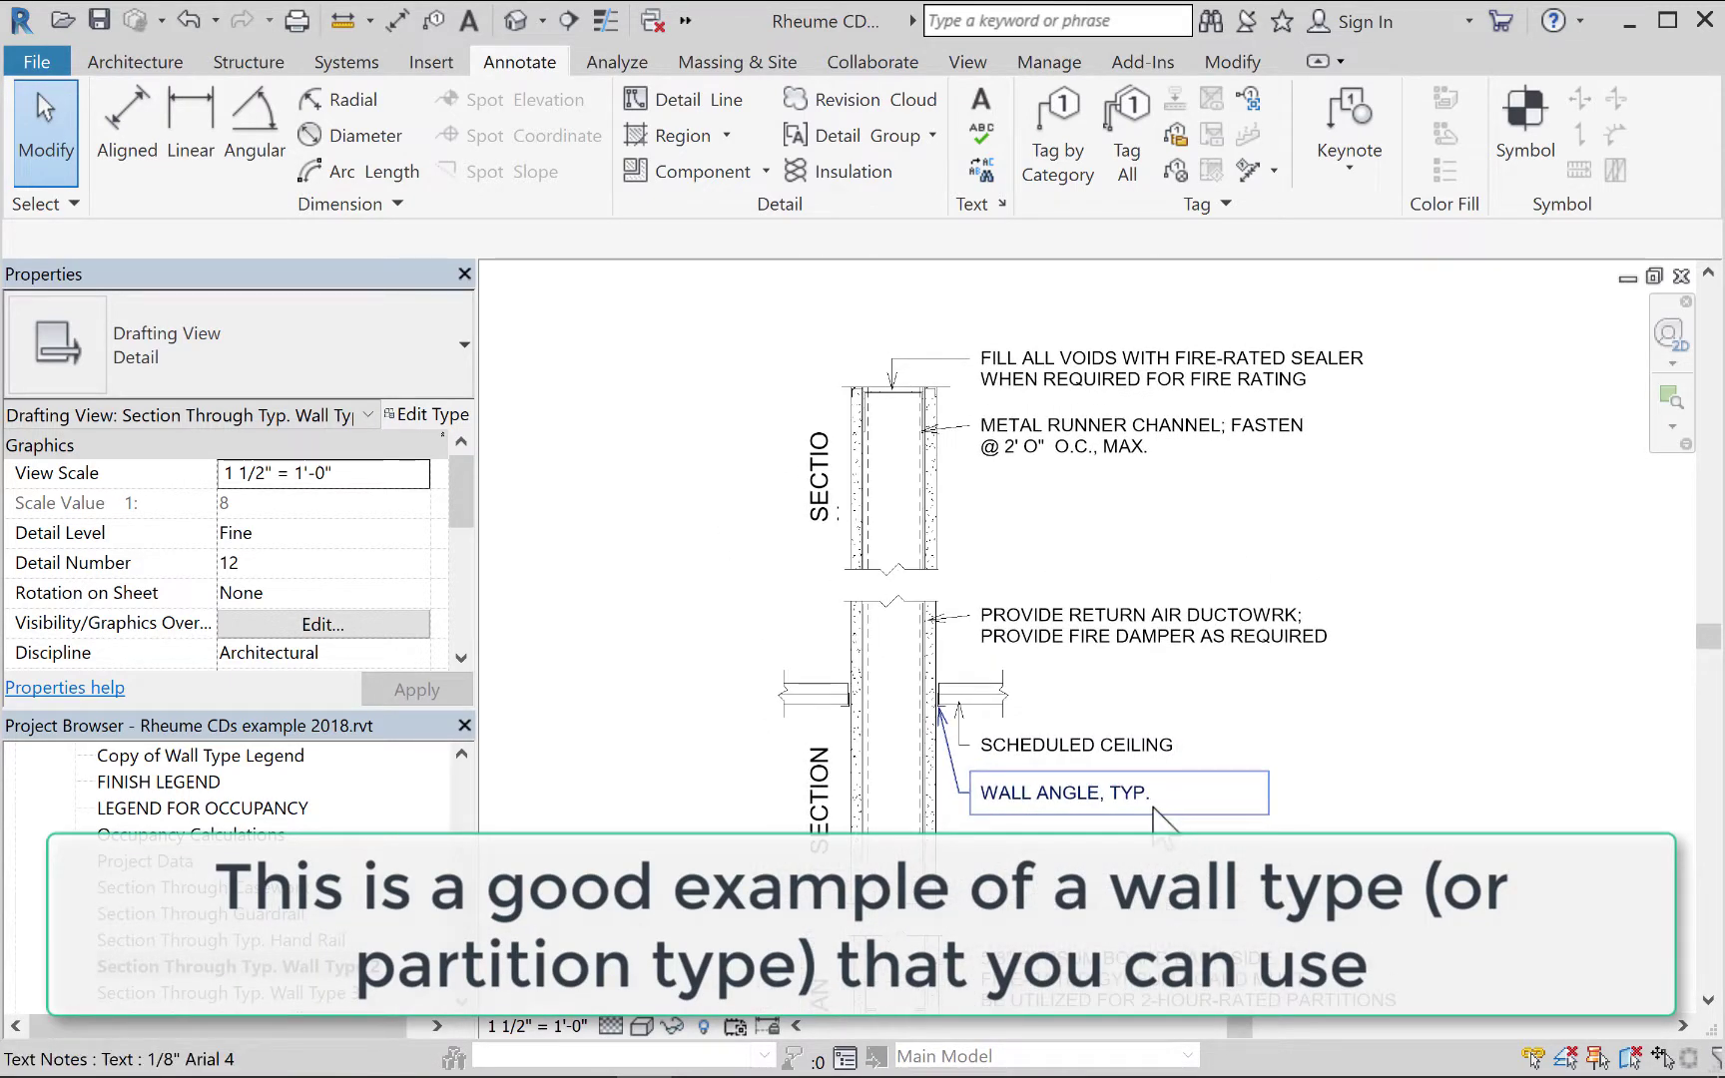
pyautogui.click(1170, 839)
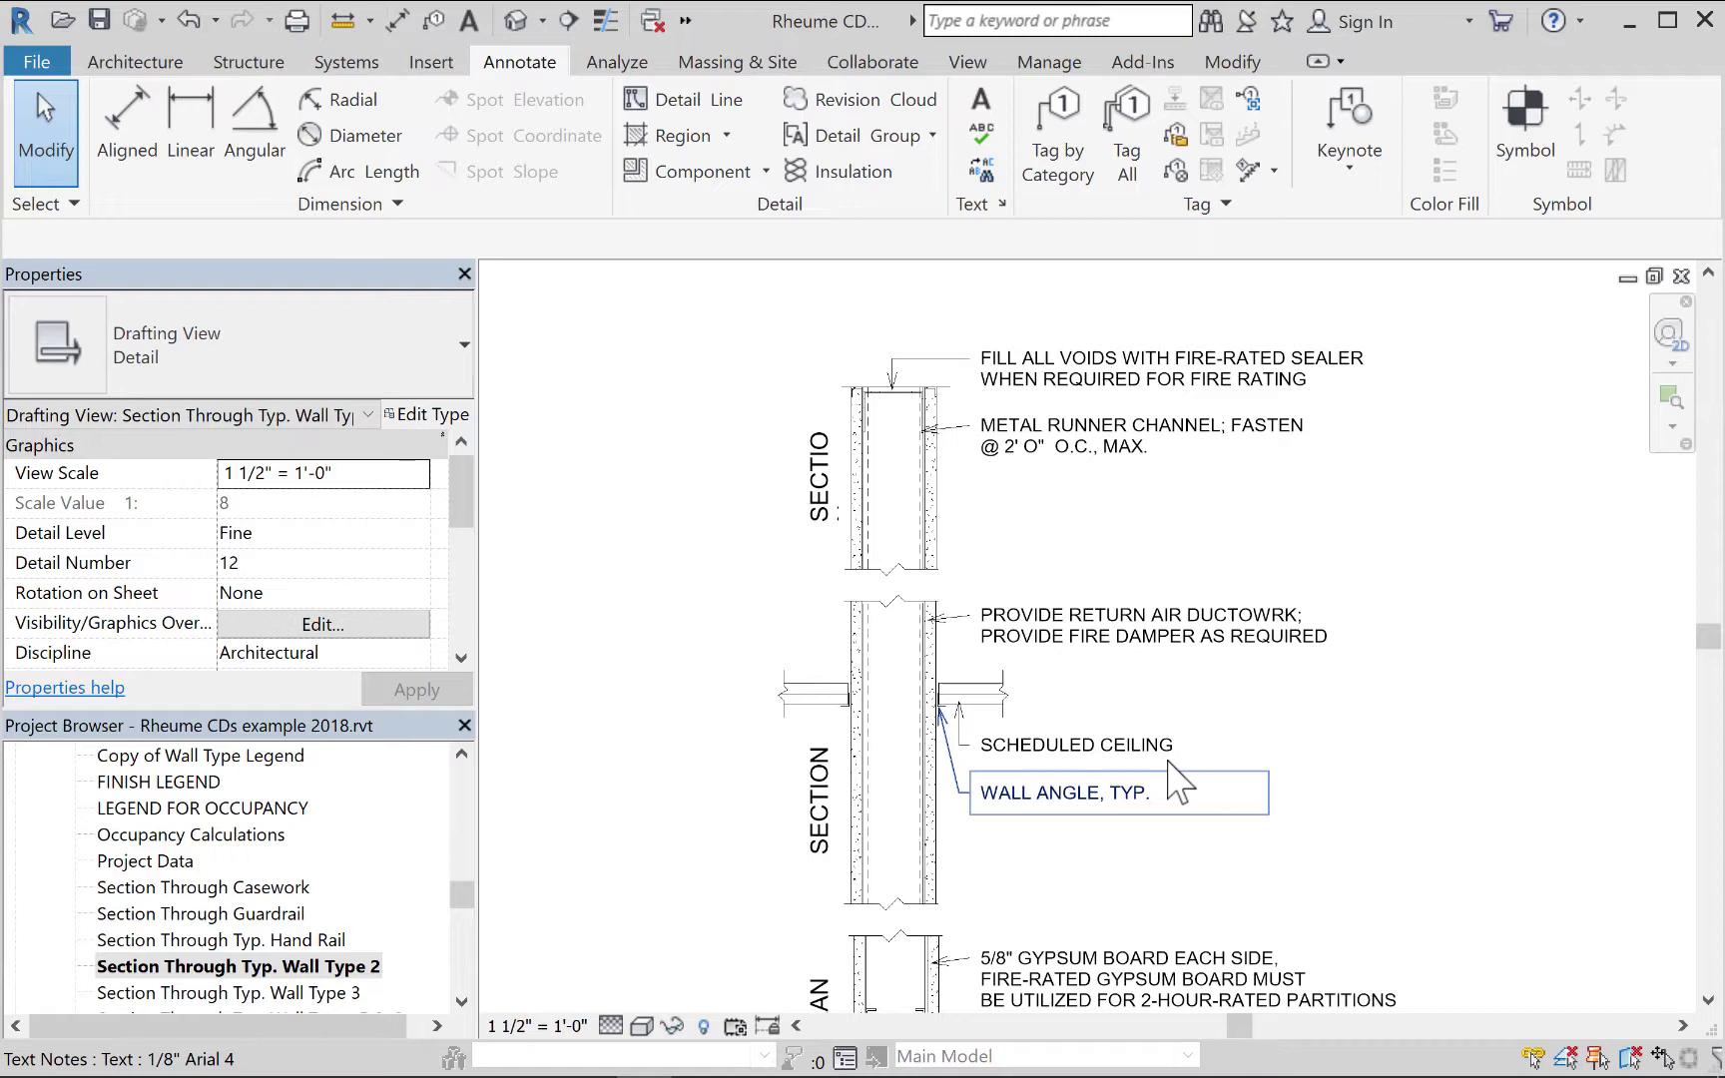
# Examine the plan and base portions of the Wall Type 2 detail, including the gypsum board, stud, base board and sealant notes and thickness dimensions.
pyautogui.moveTo(989, 747); pyautogui.dragTo(991, 429, button='middle')
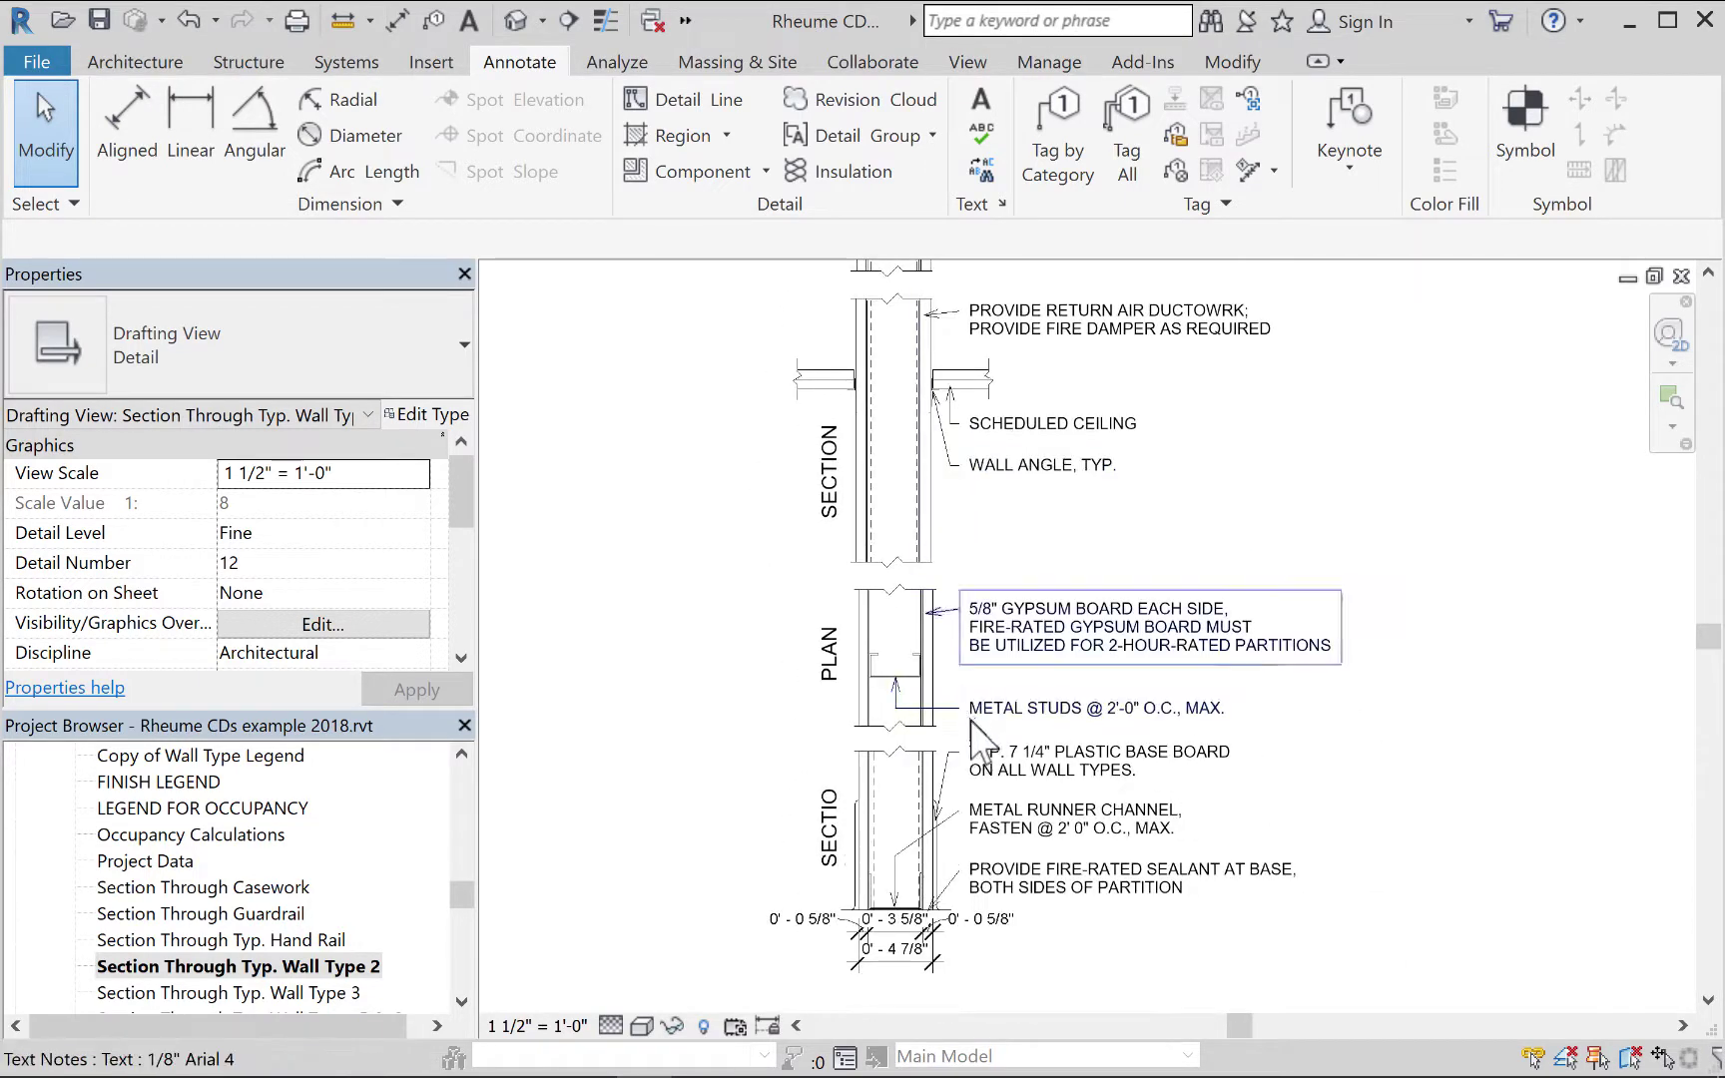
pyautogui.scroll(2, 998, 913)
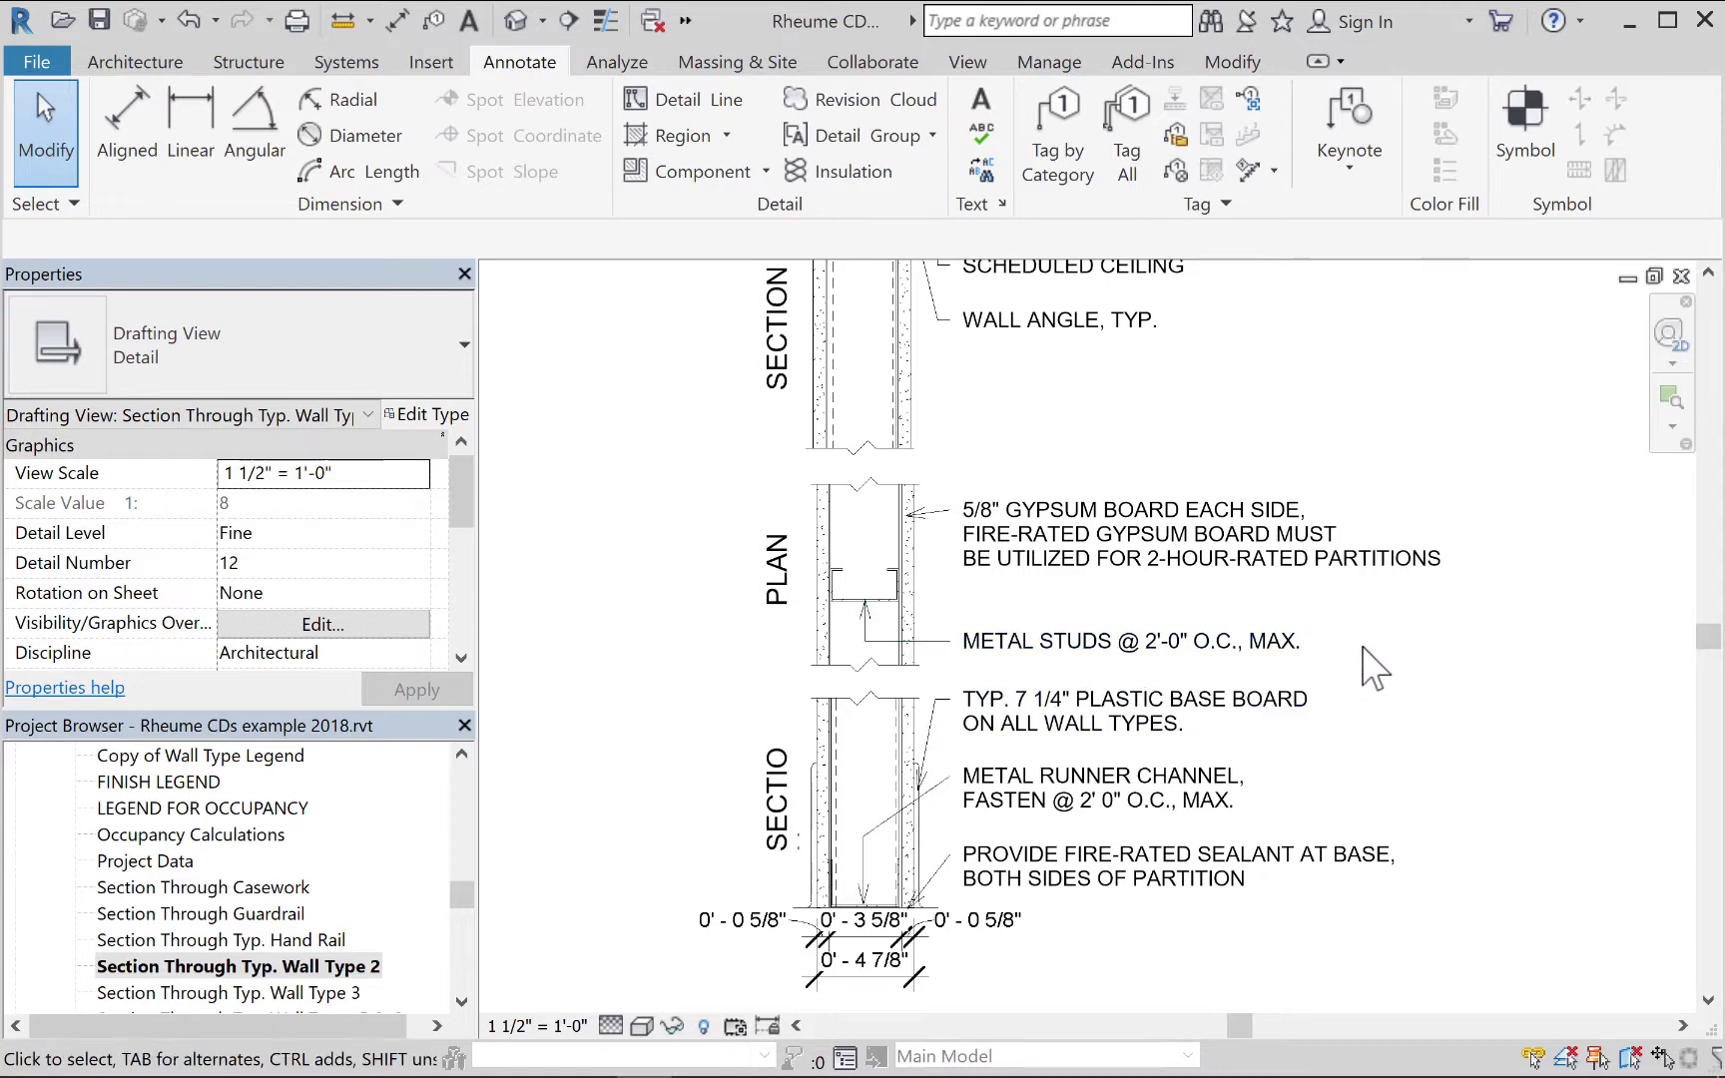
pyautogui.moveTo(1406, 661); pyautogui.dragTo(1373, 639, button='middle')
pyautogui.scroll(3, 891, 859)
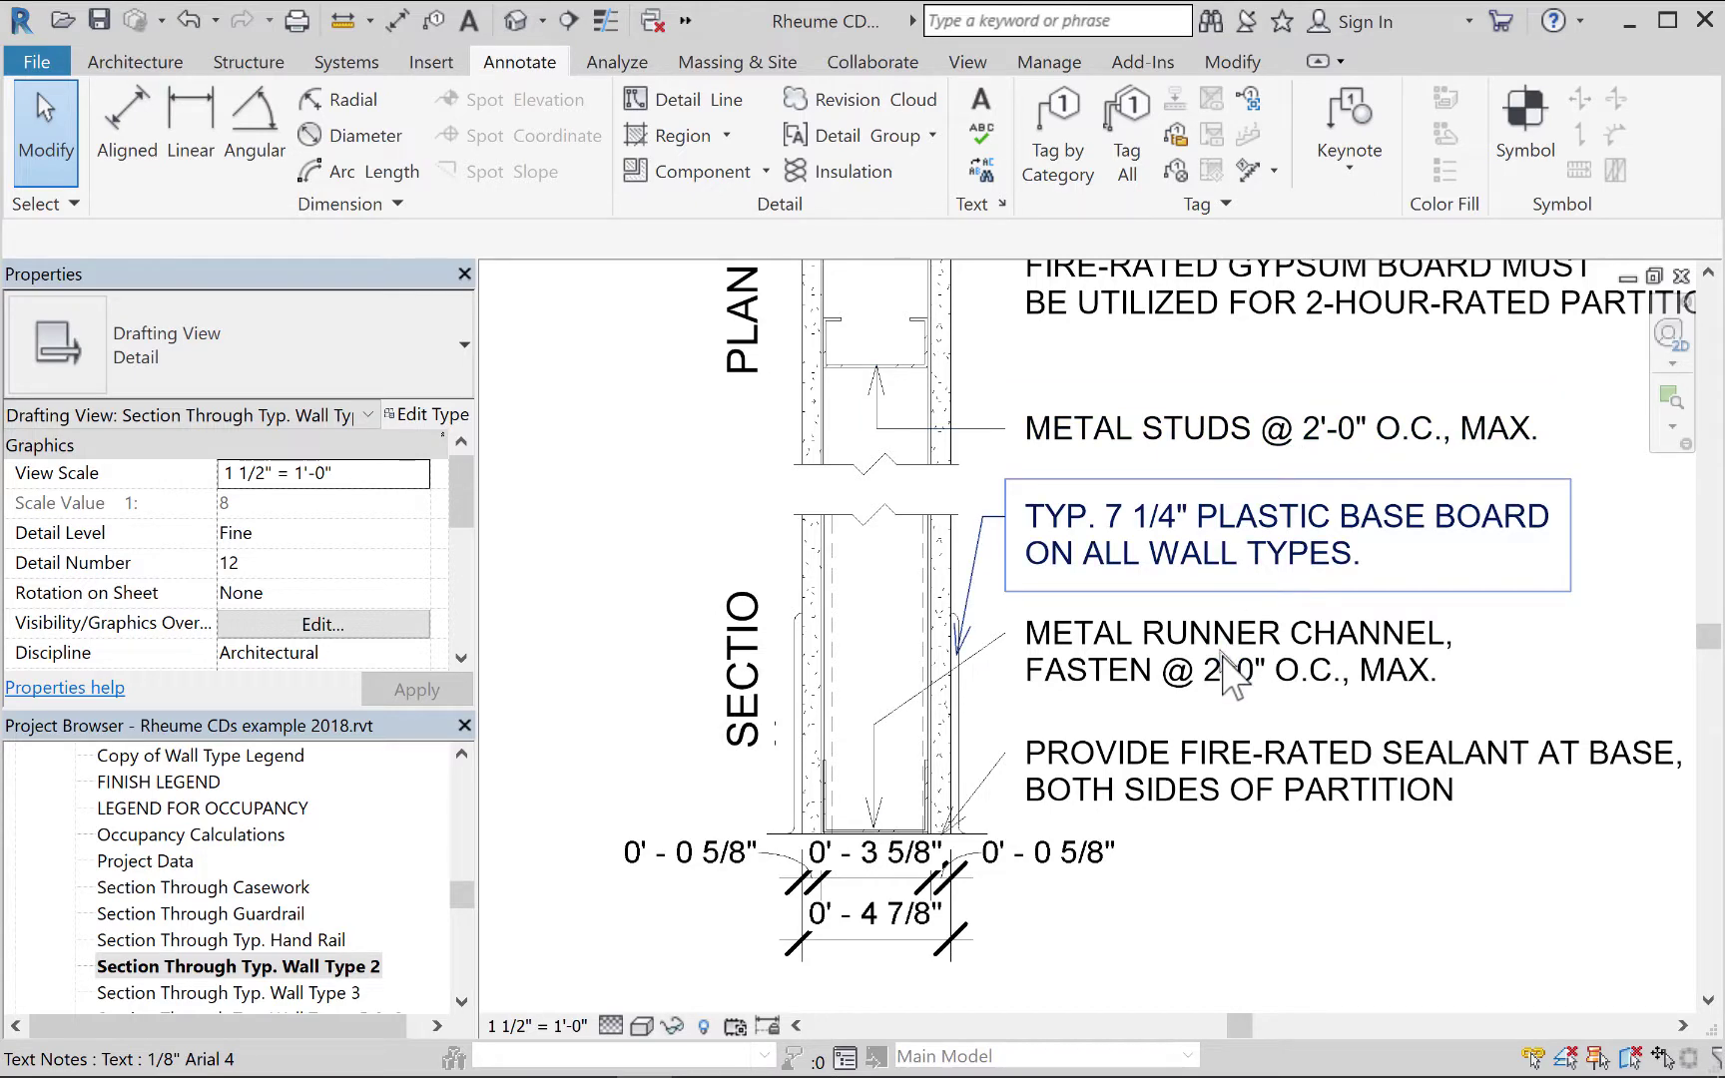
pyautogui.scroll(-3, 1236, 682)
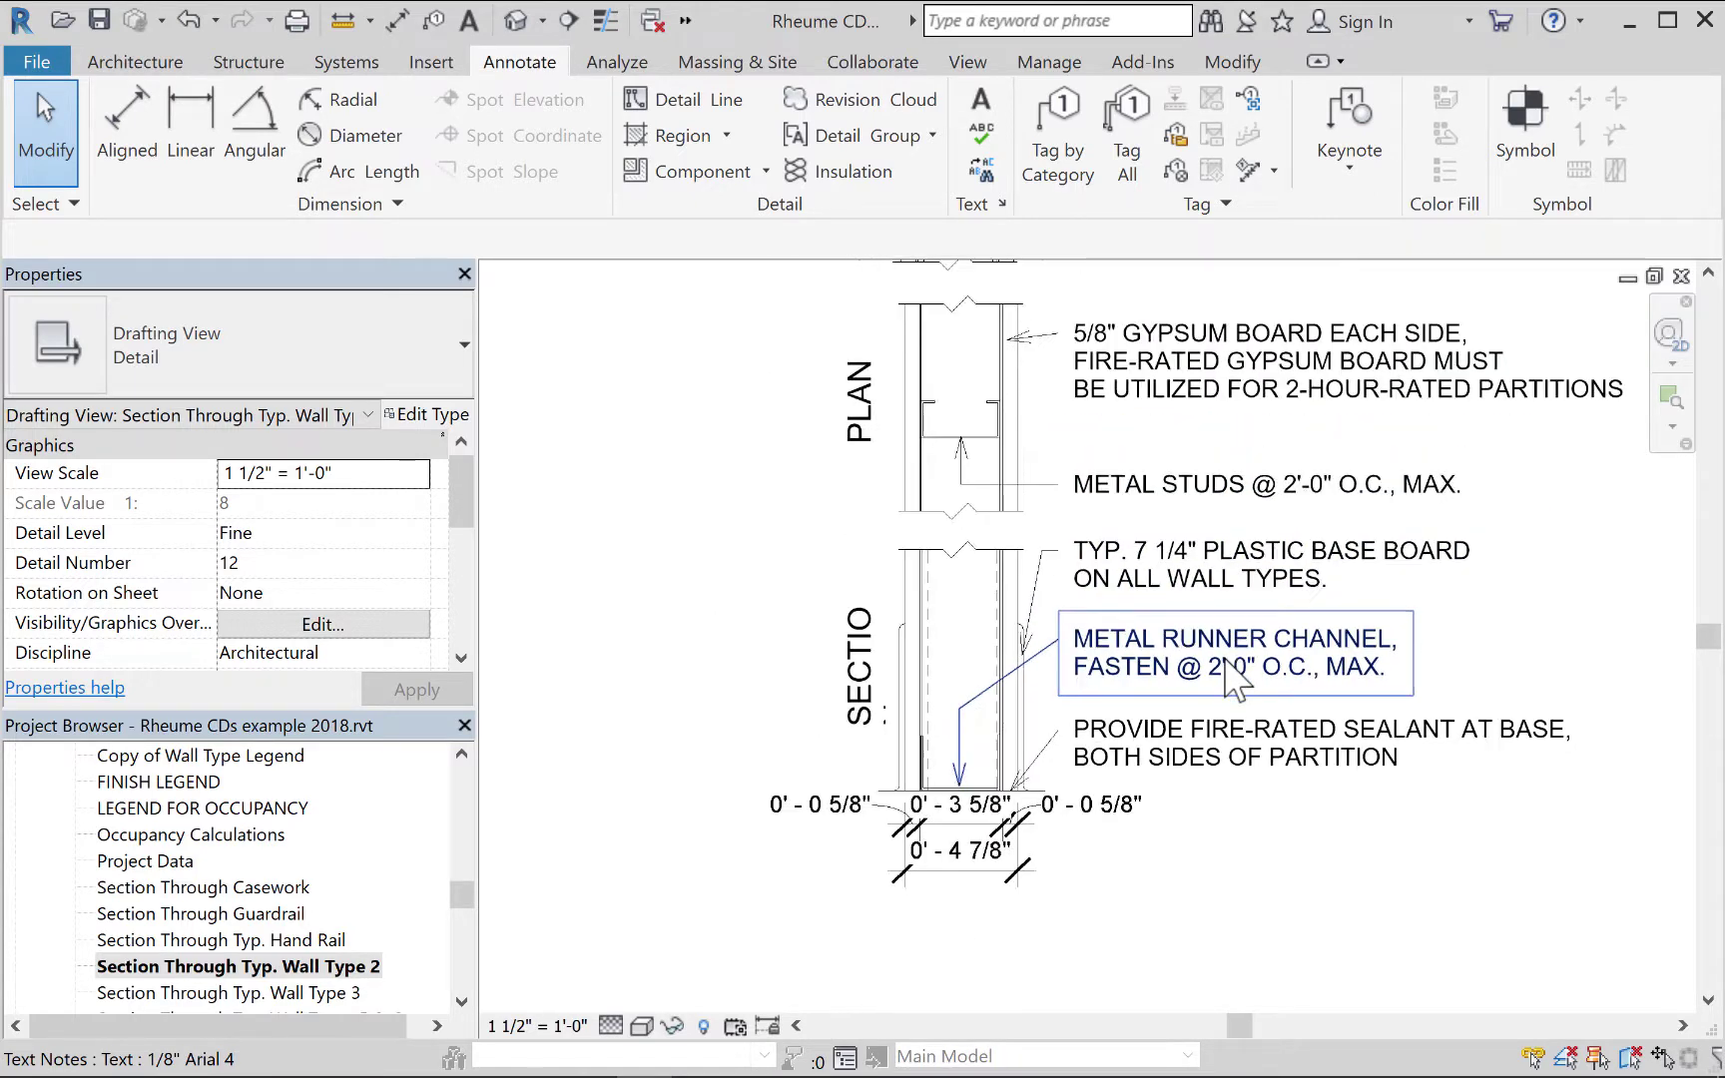
pyautogui.moveTo(1250, 635); pyautogui.dragTo(1248, 718, button='middle')
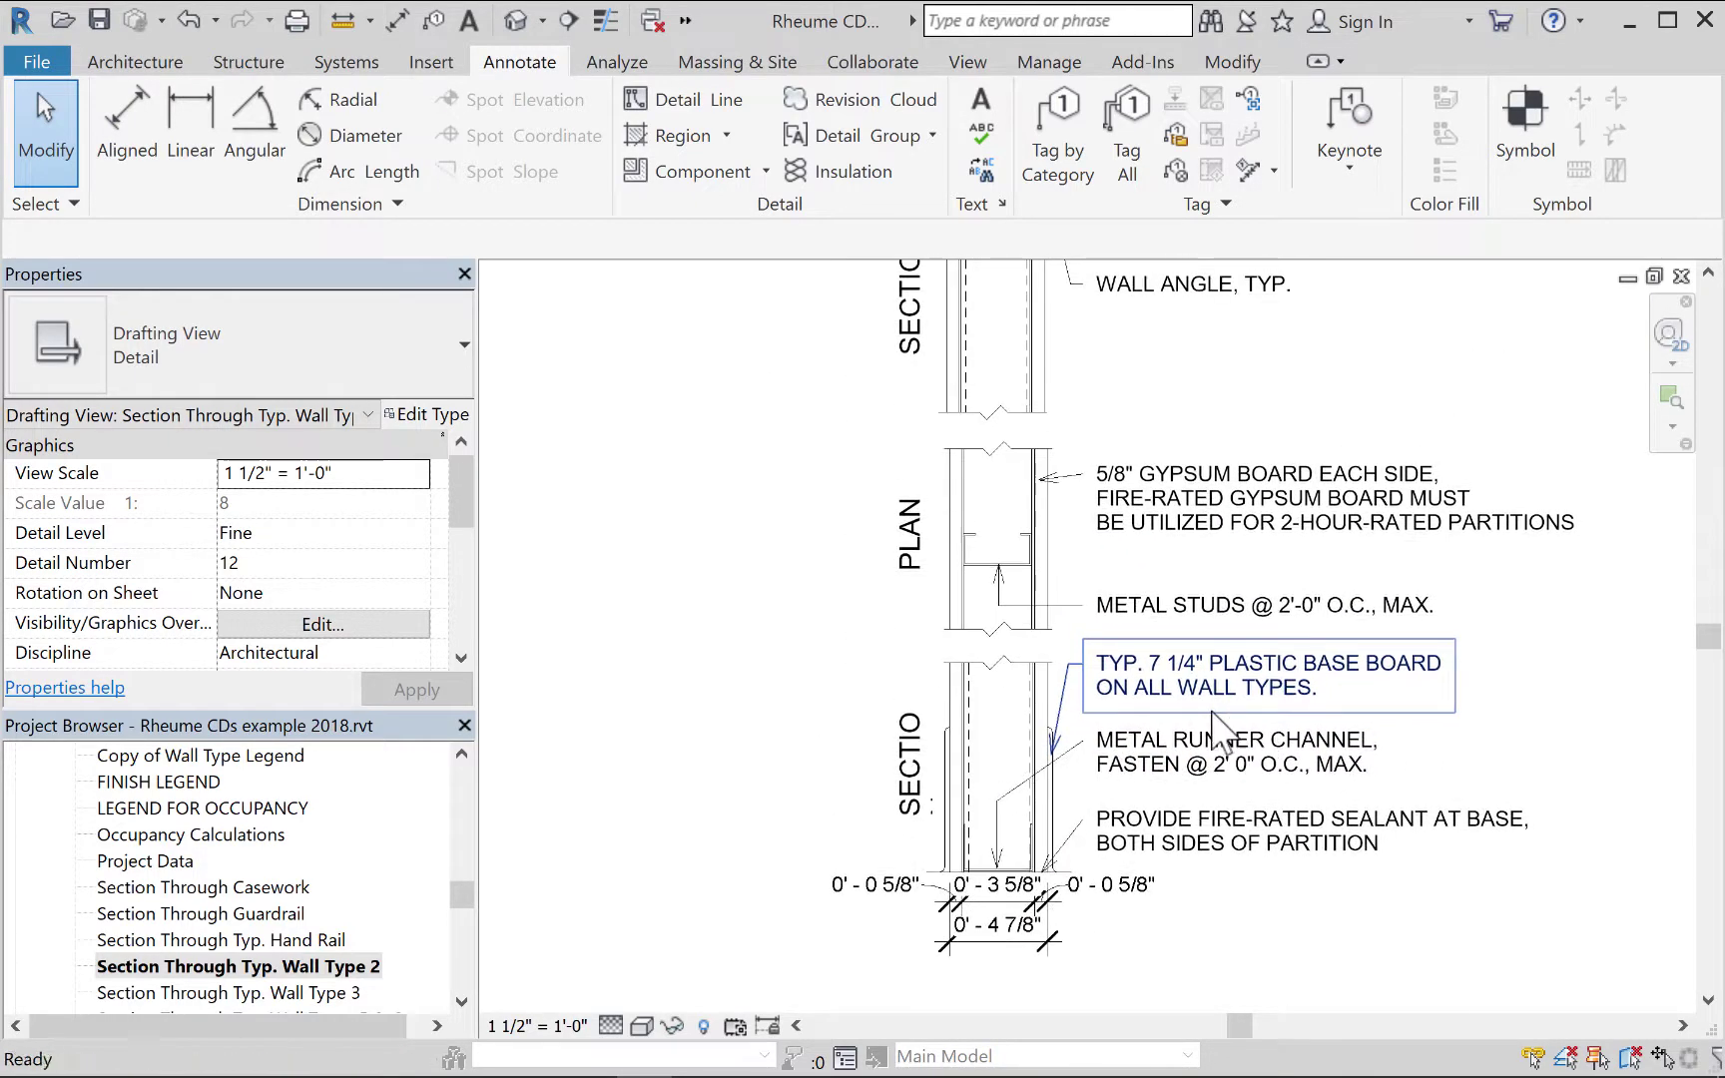
pyautogui.scroll(2, 1201, 717)
pyautogui.scroll(1, 1201, 717)
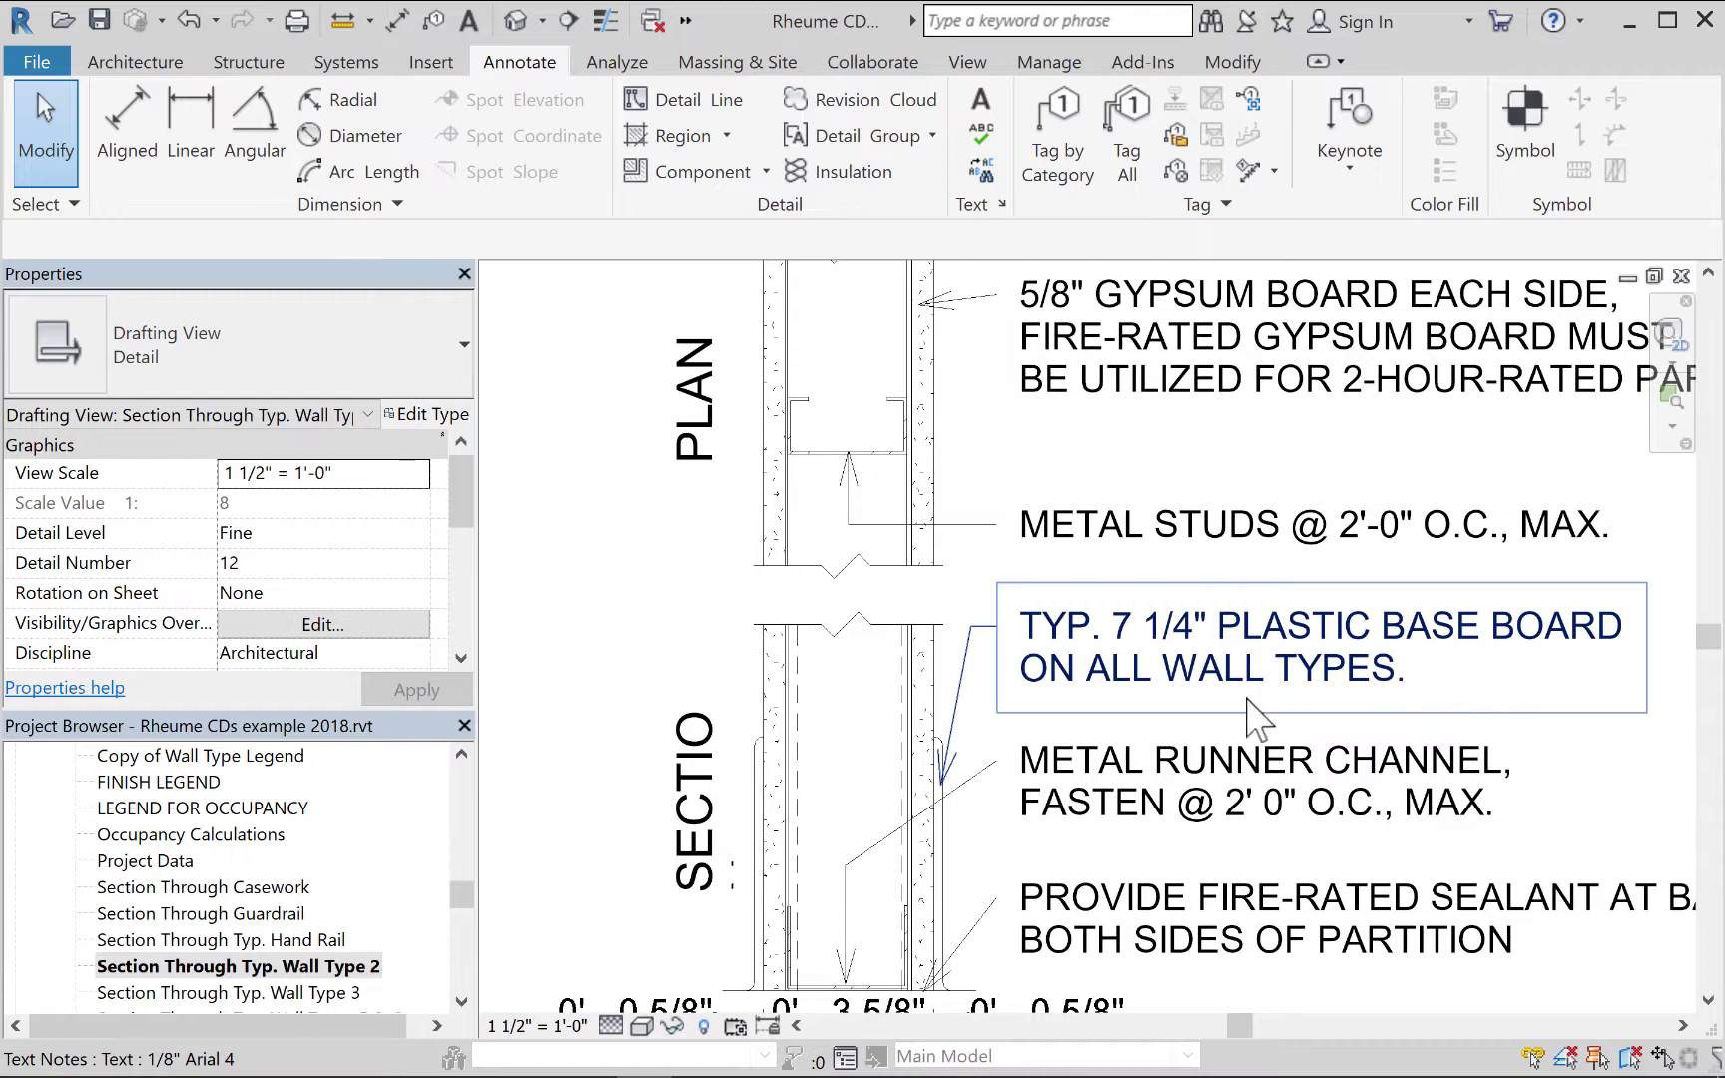
pyautogui.scroll(-1, 1301, 701)
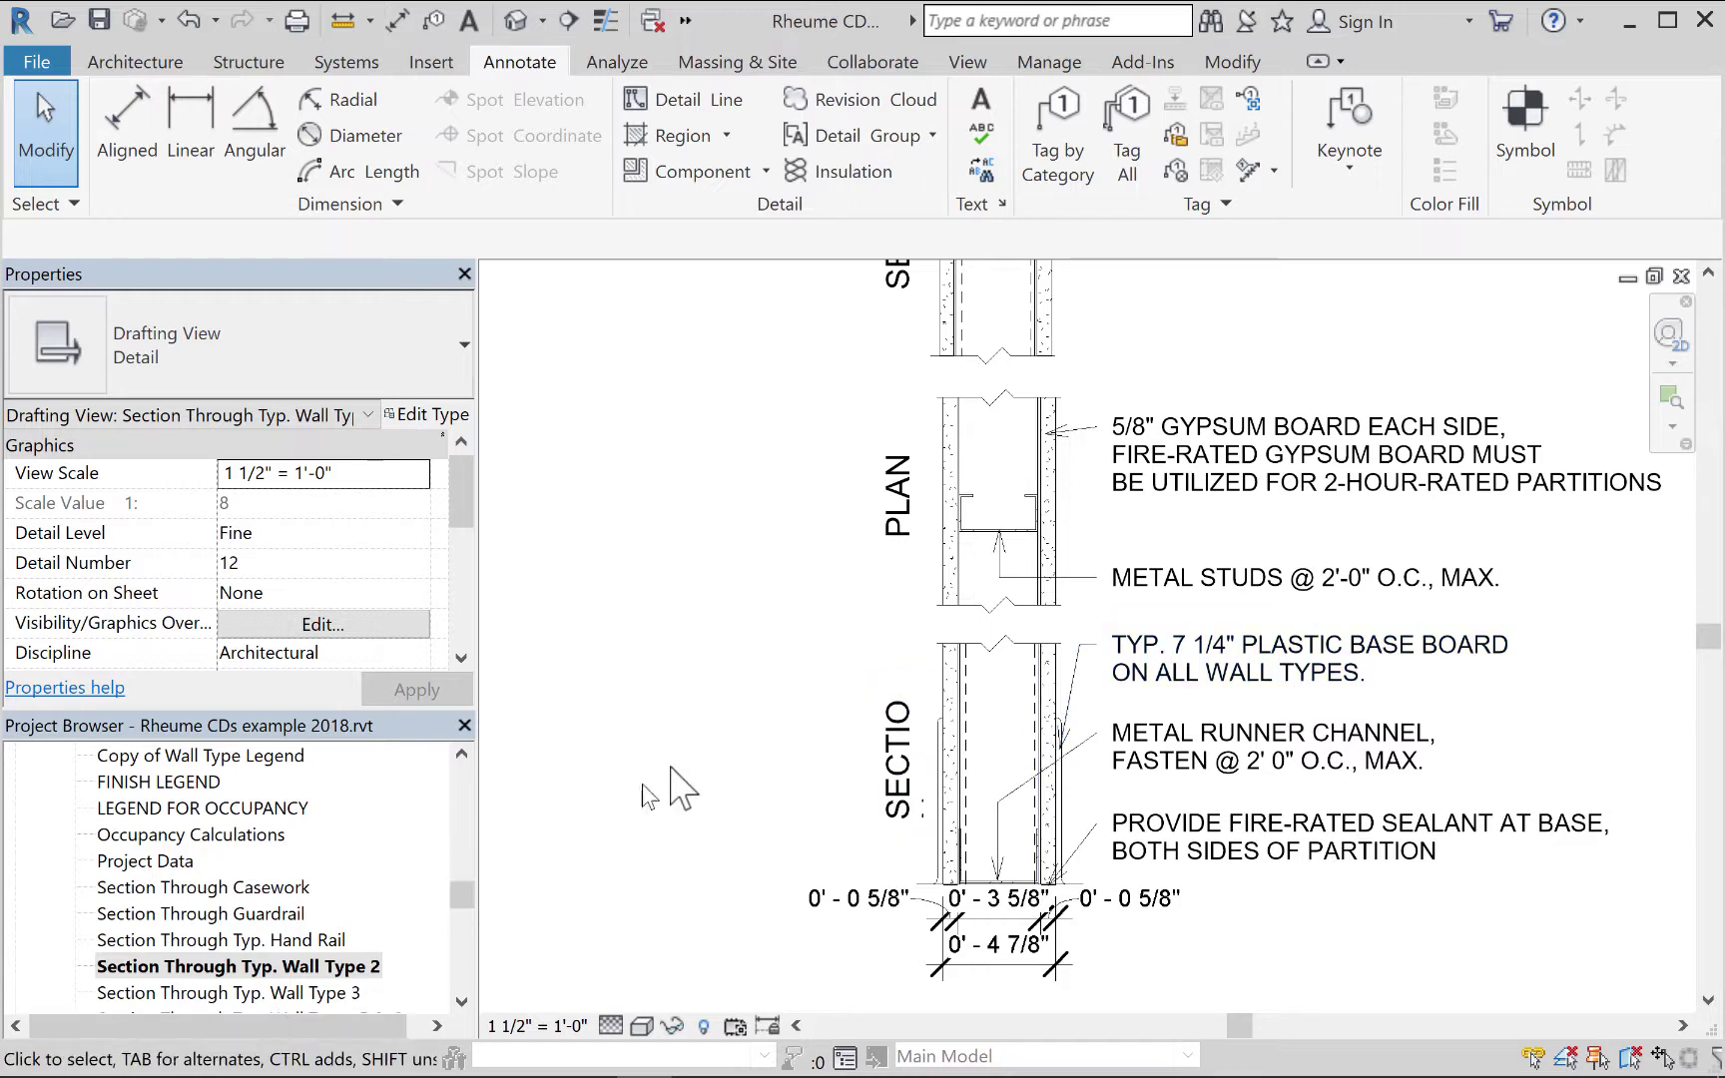
pyautogui.moveTo(1161, 650); pyautogui.dragTo(1188, 866, button='middle')
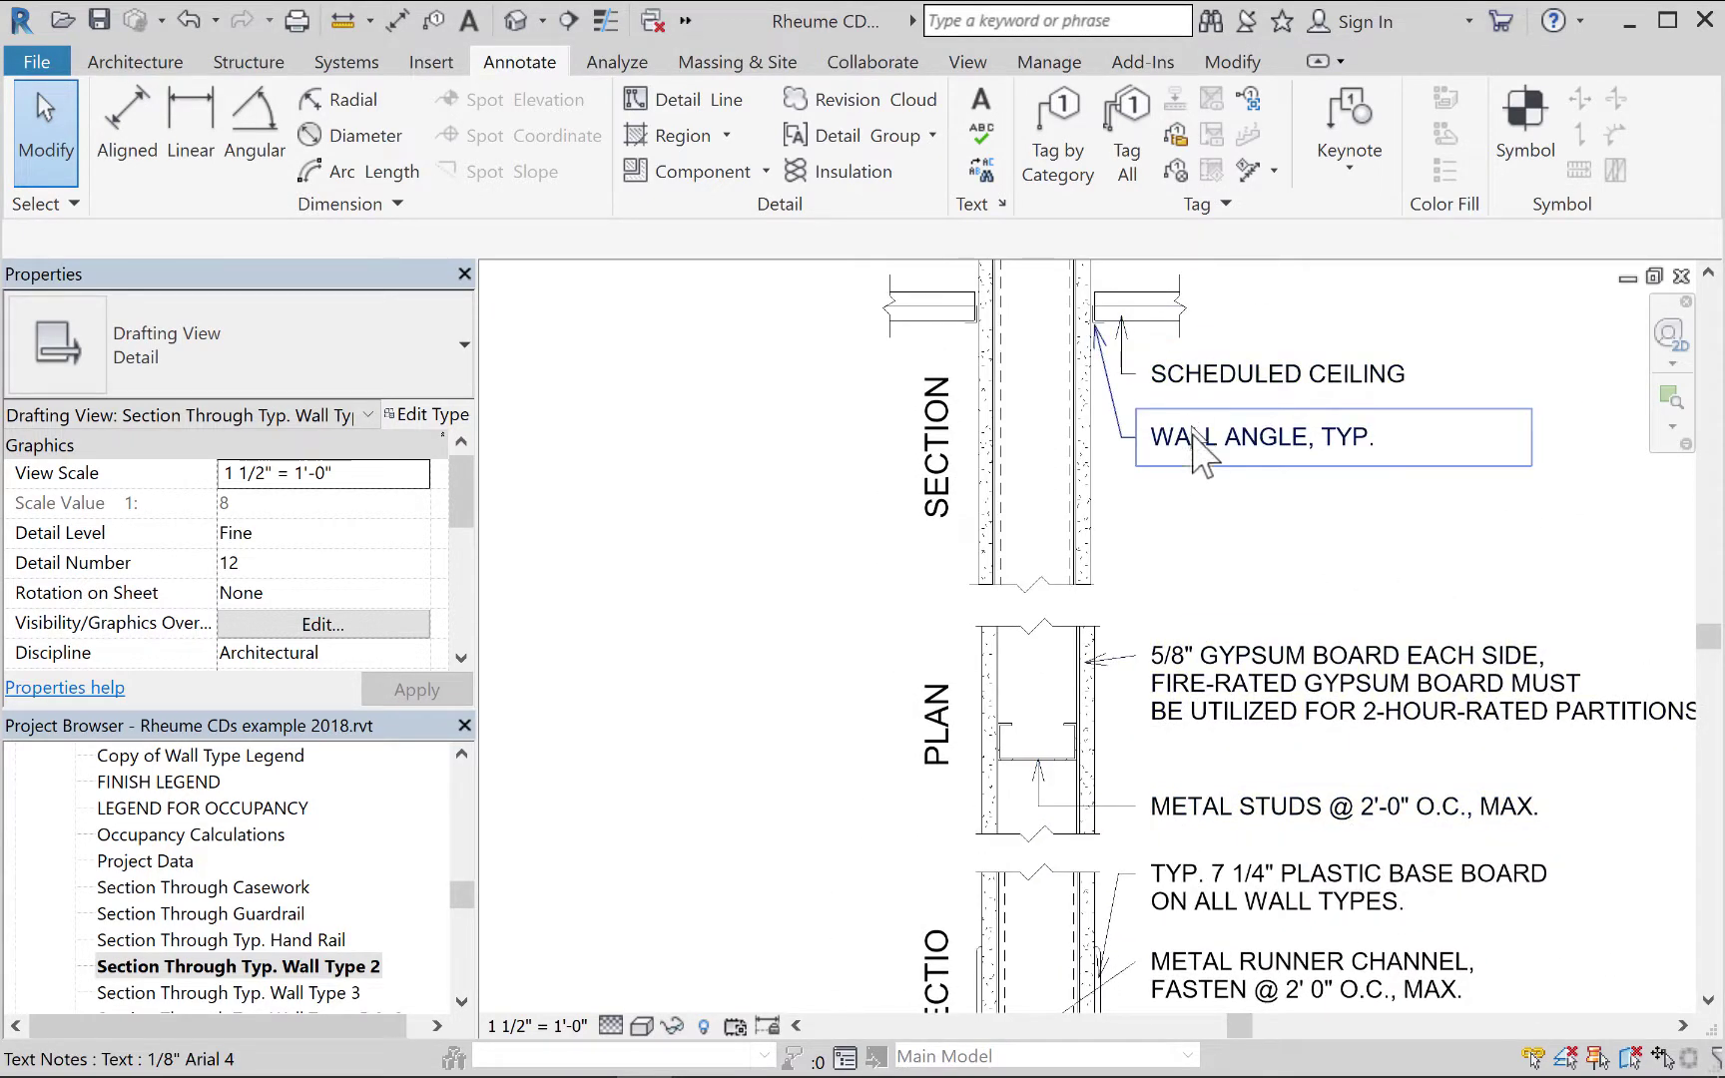
# Switch back to the Natatorium project's Main Floor plan, then collapse the floor plans and expand the drafting views in its view list.
pyautogui.moveTo(1230, 548); pyautogui.dragTo(1235, 583, button='middle')
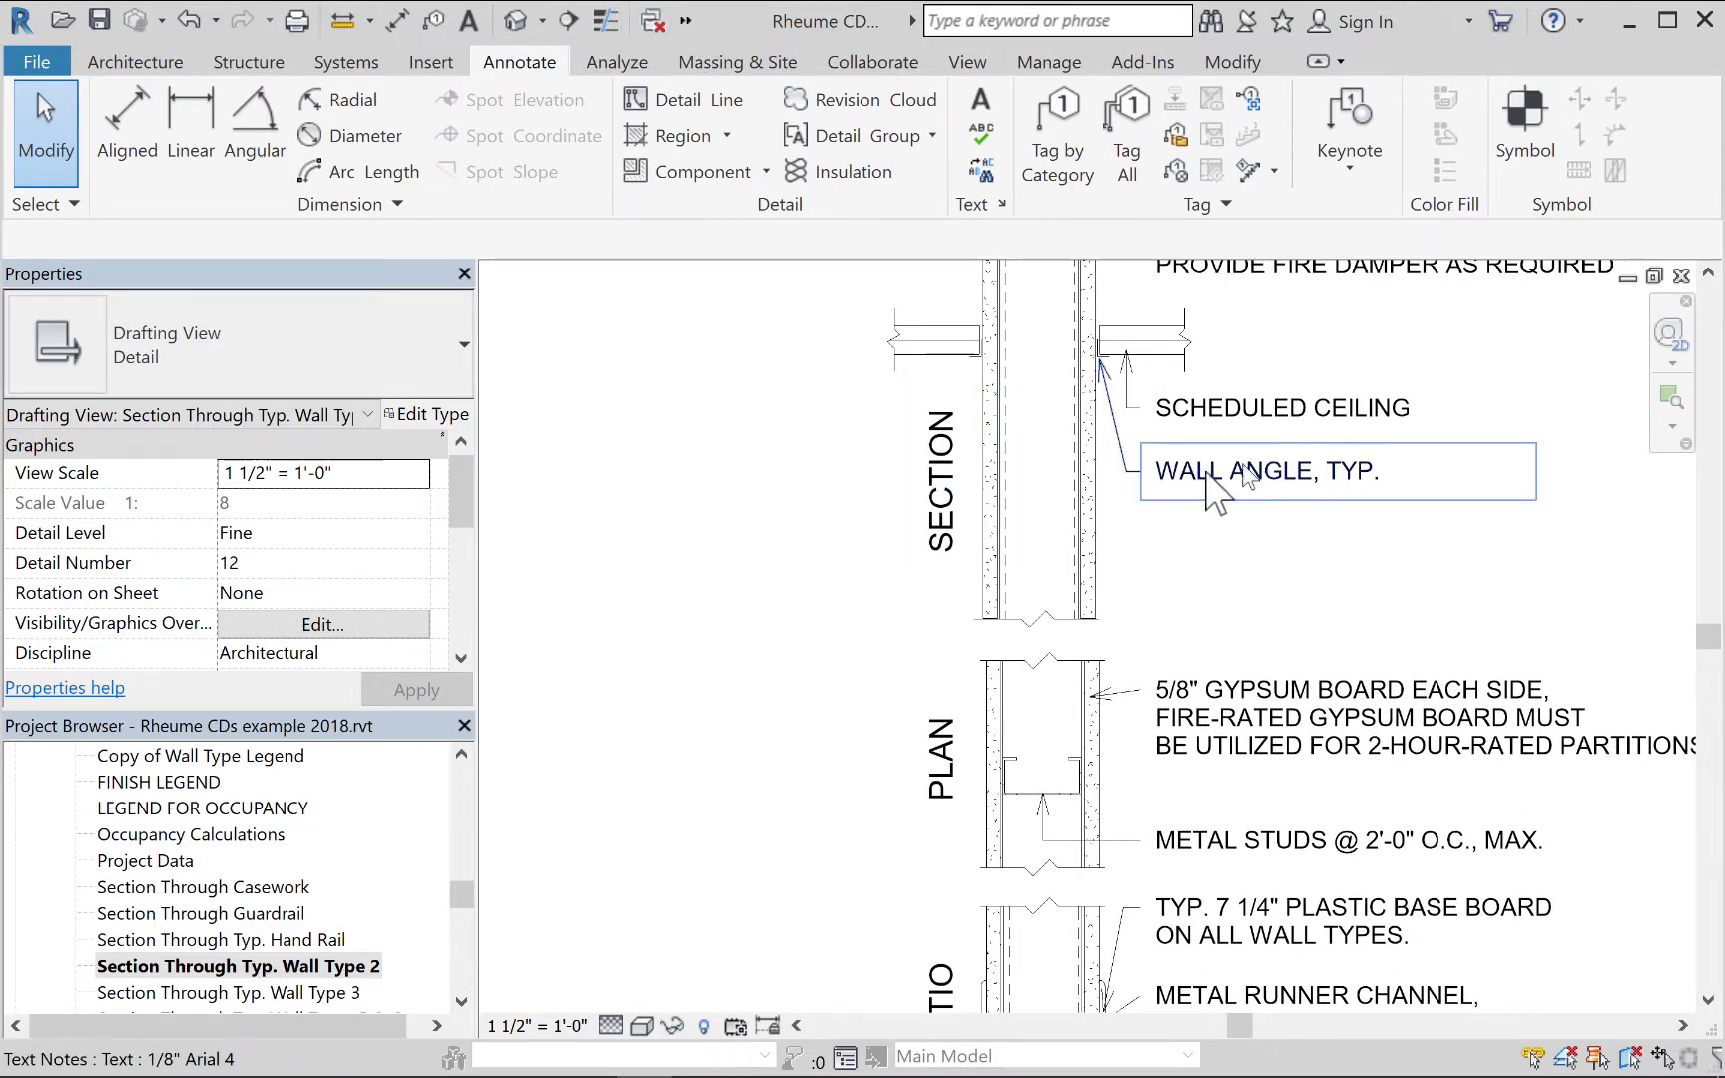
pyautogui.click(683, 20)
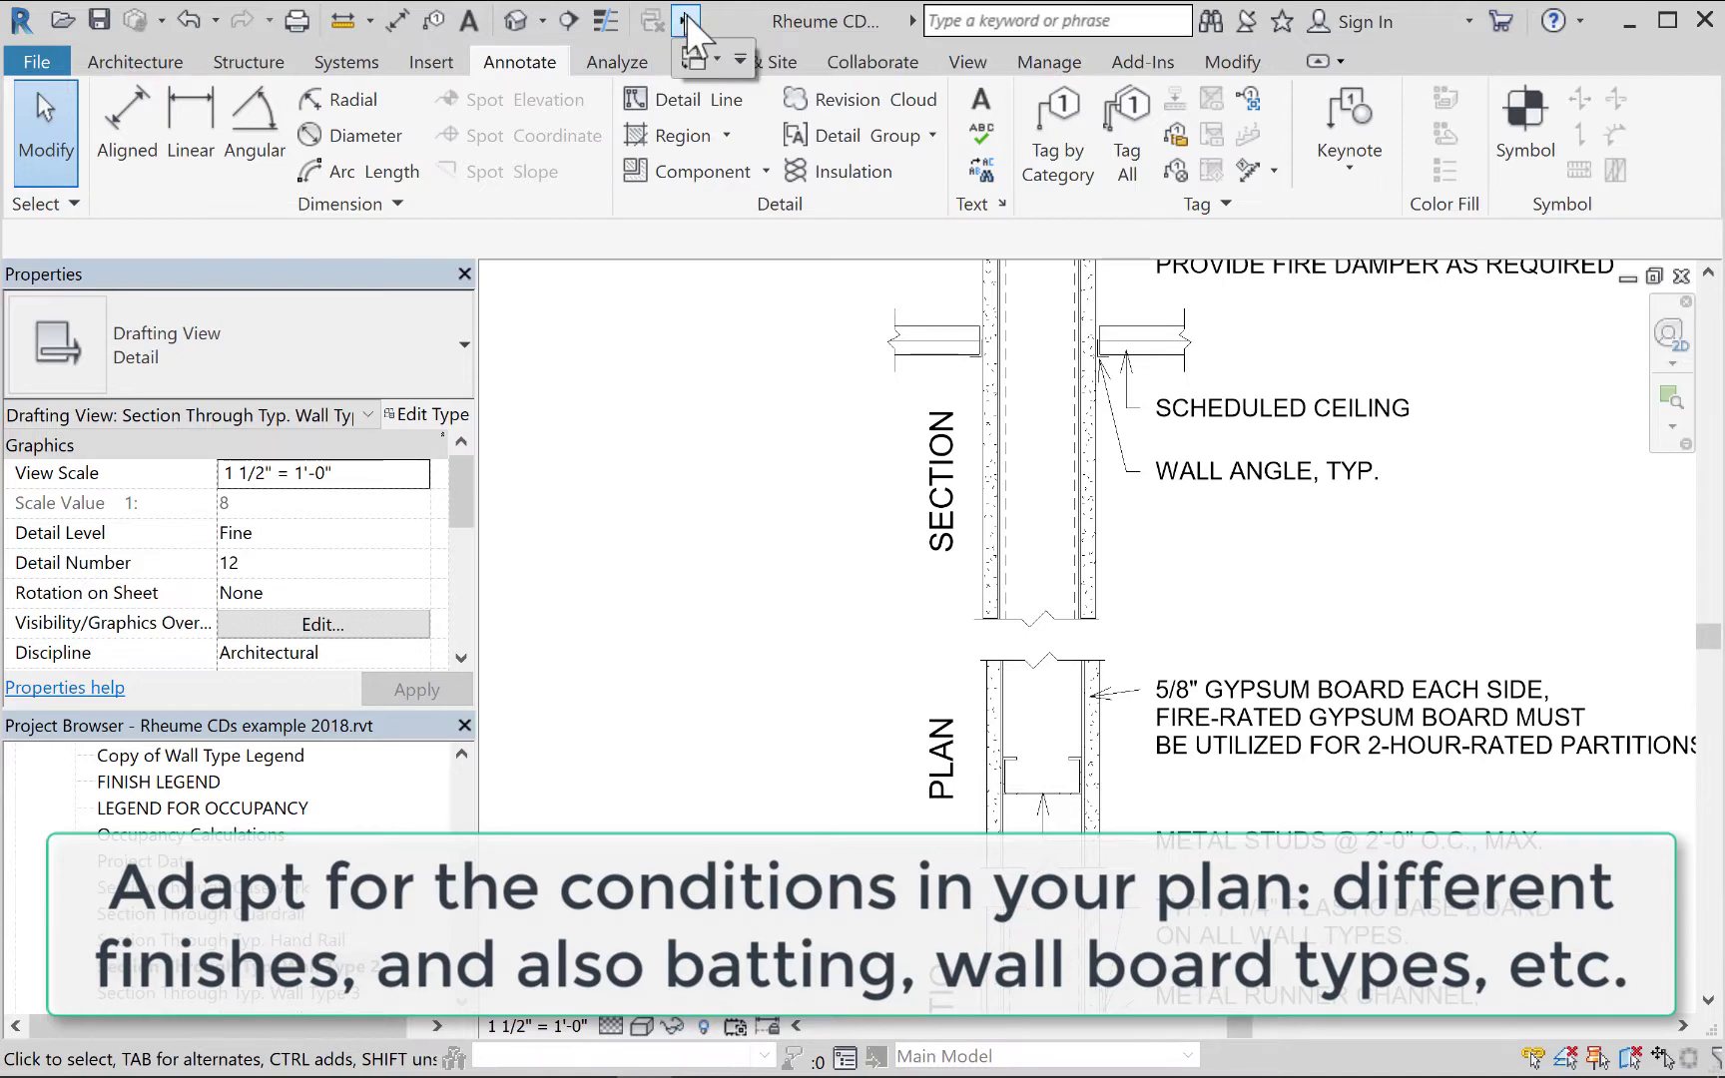
pyautogui.click(716, 62)
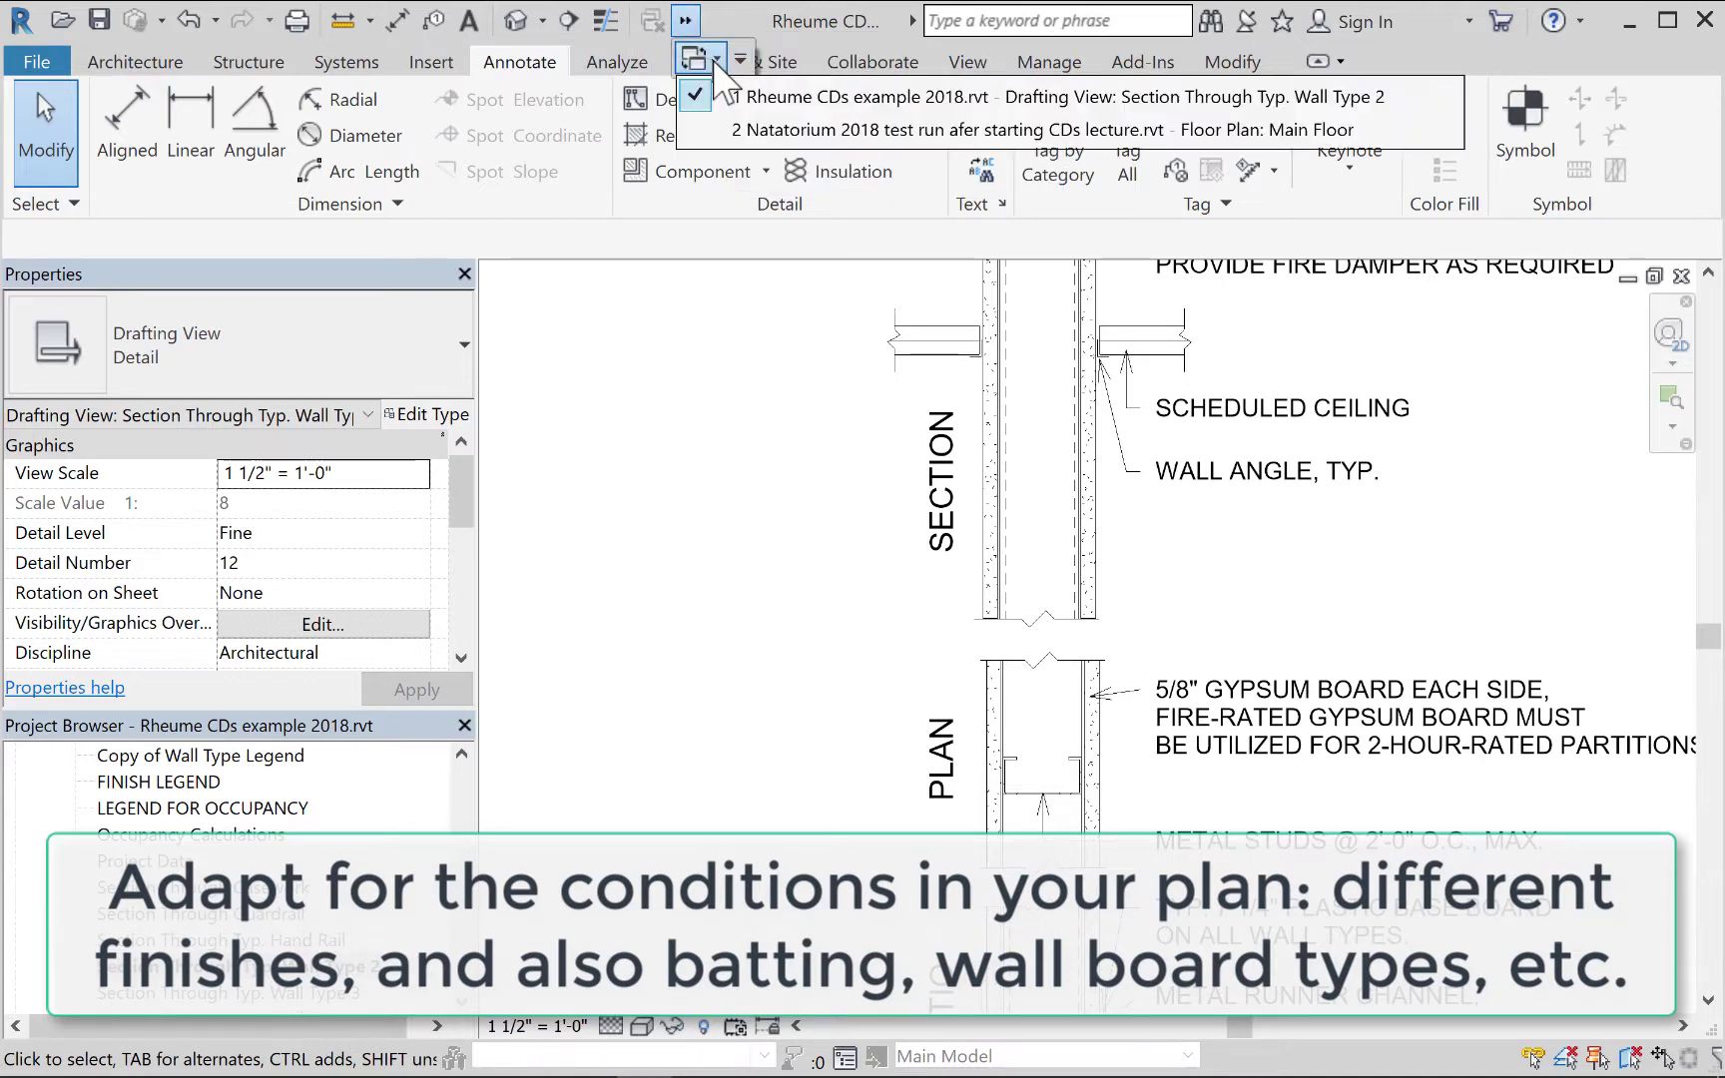
pyautogui.click(754, 129)
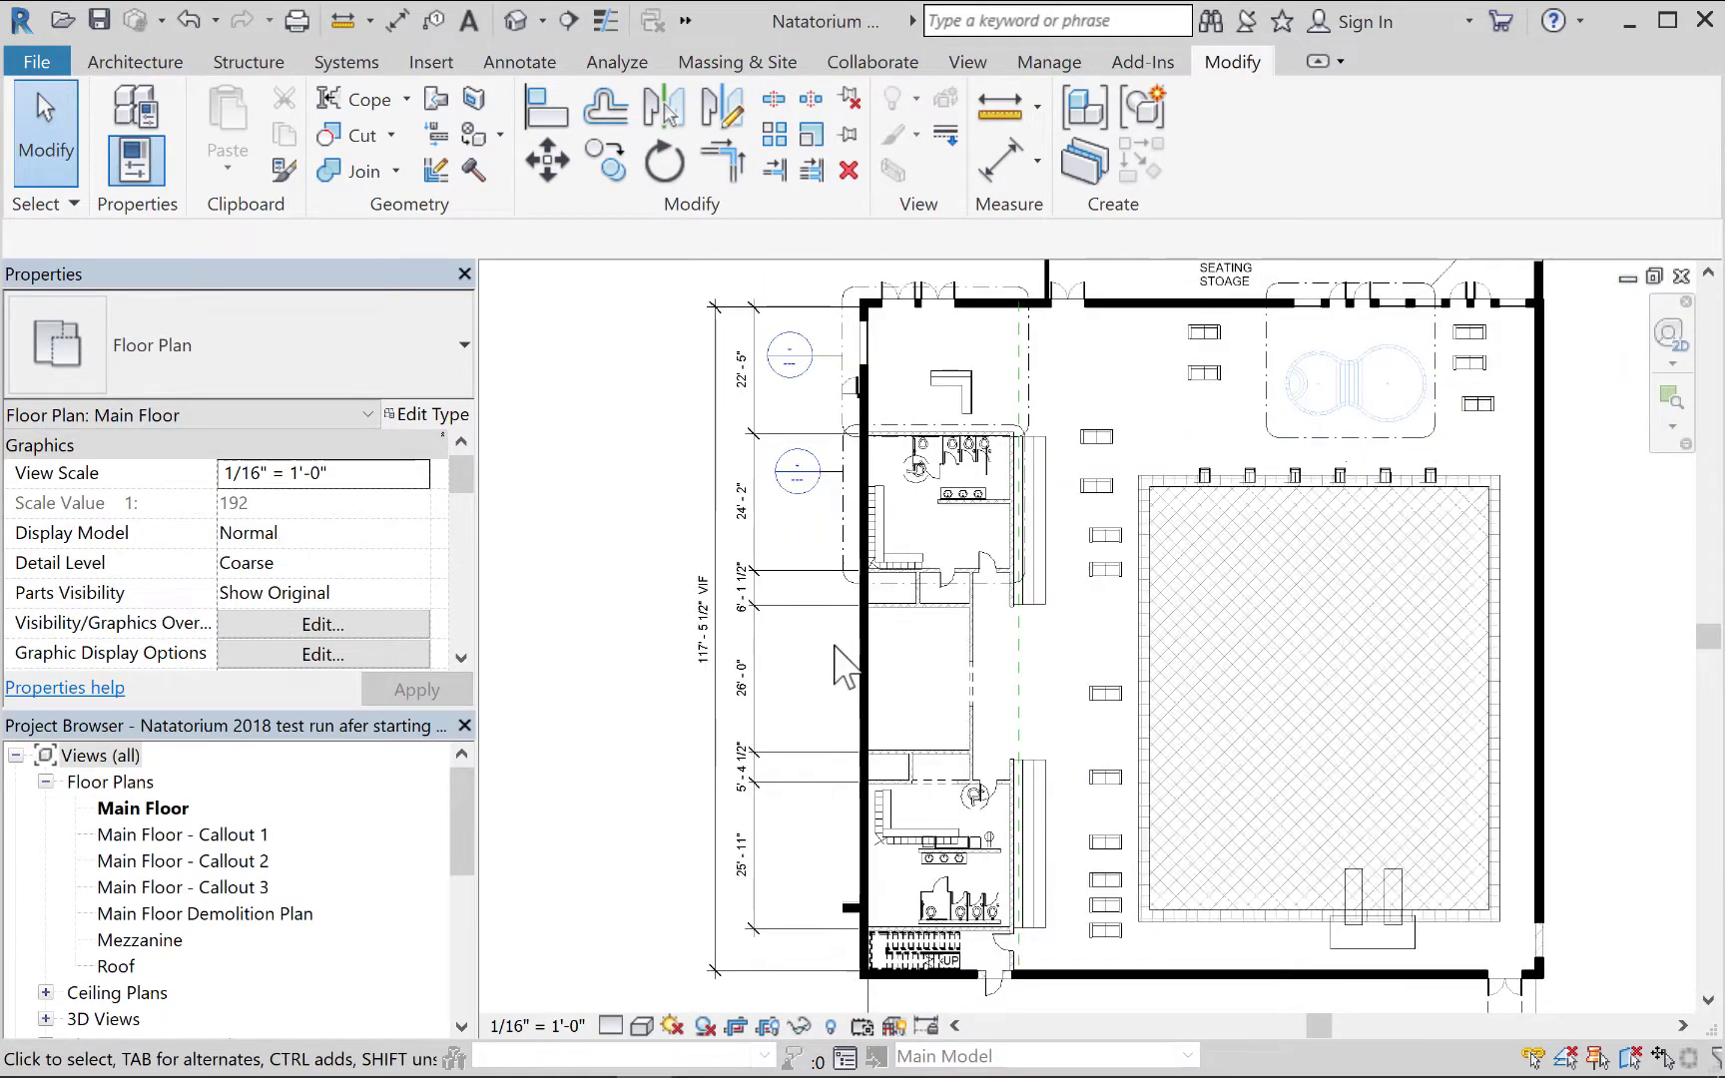
pyautogui.scroll(-2, 839, 649)
pyautogui.click(45, 782)
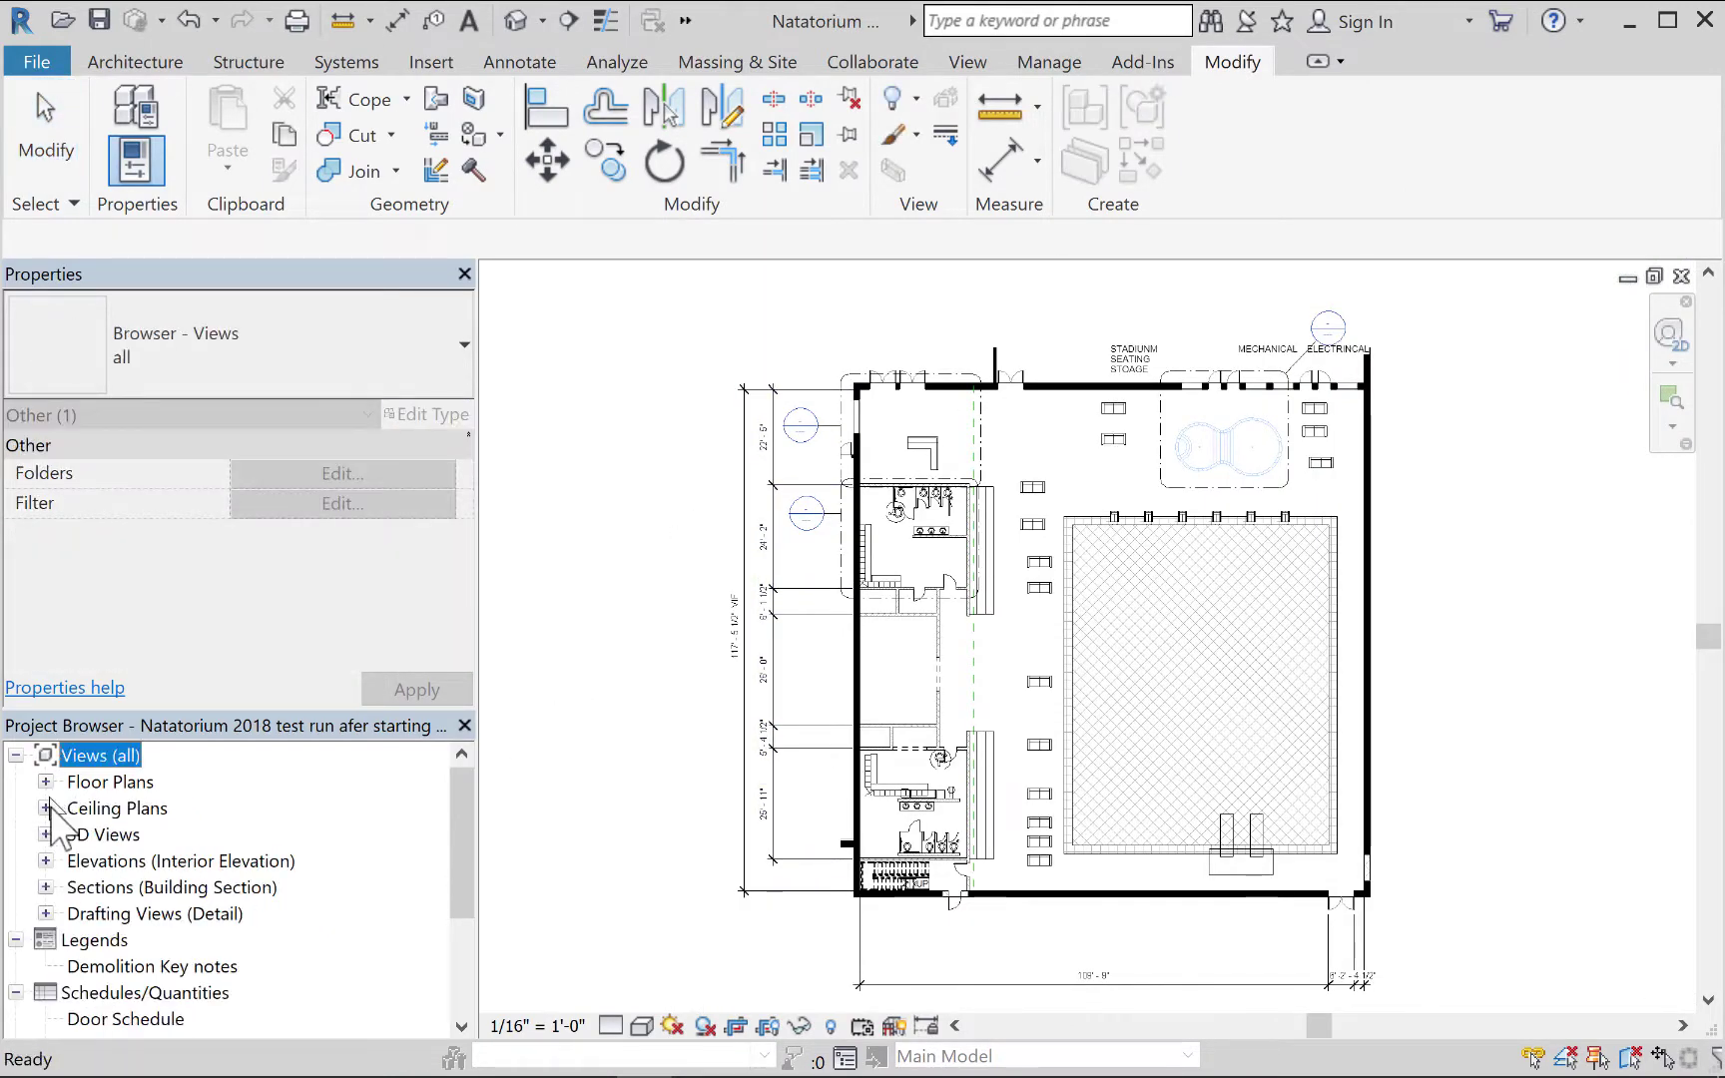
pyautogui.click(44, 914)
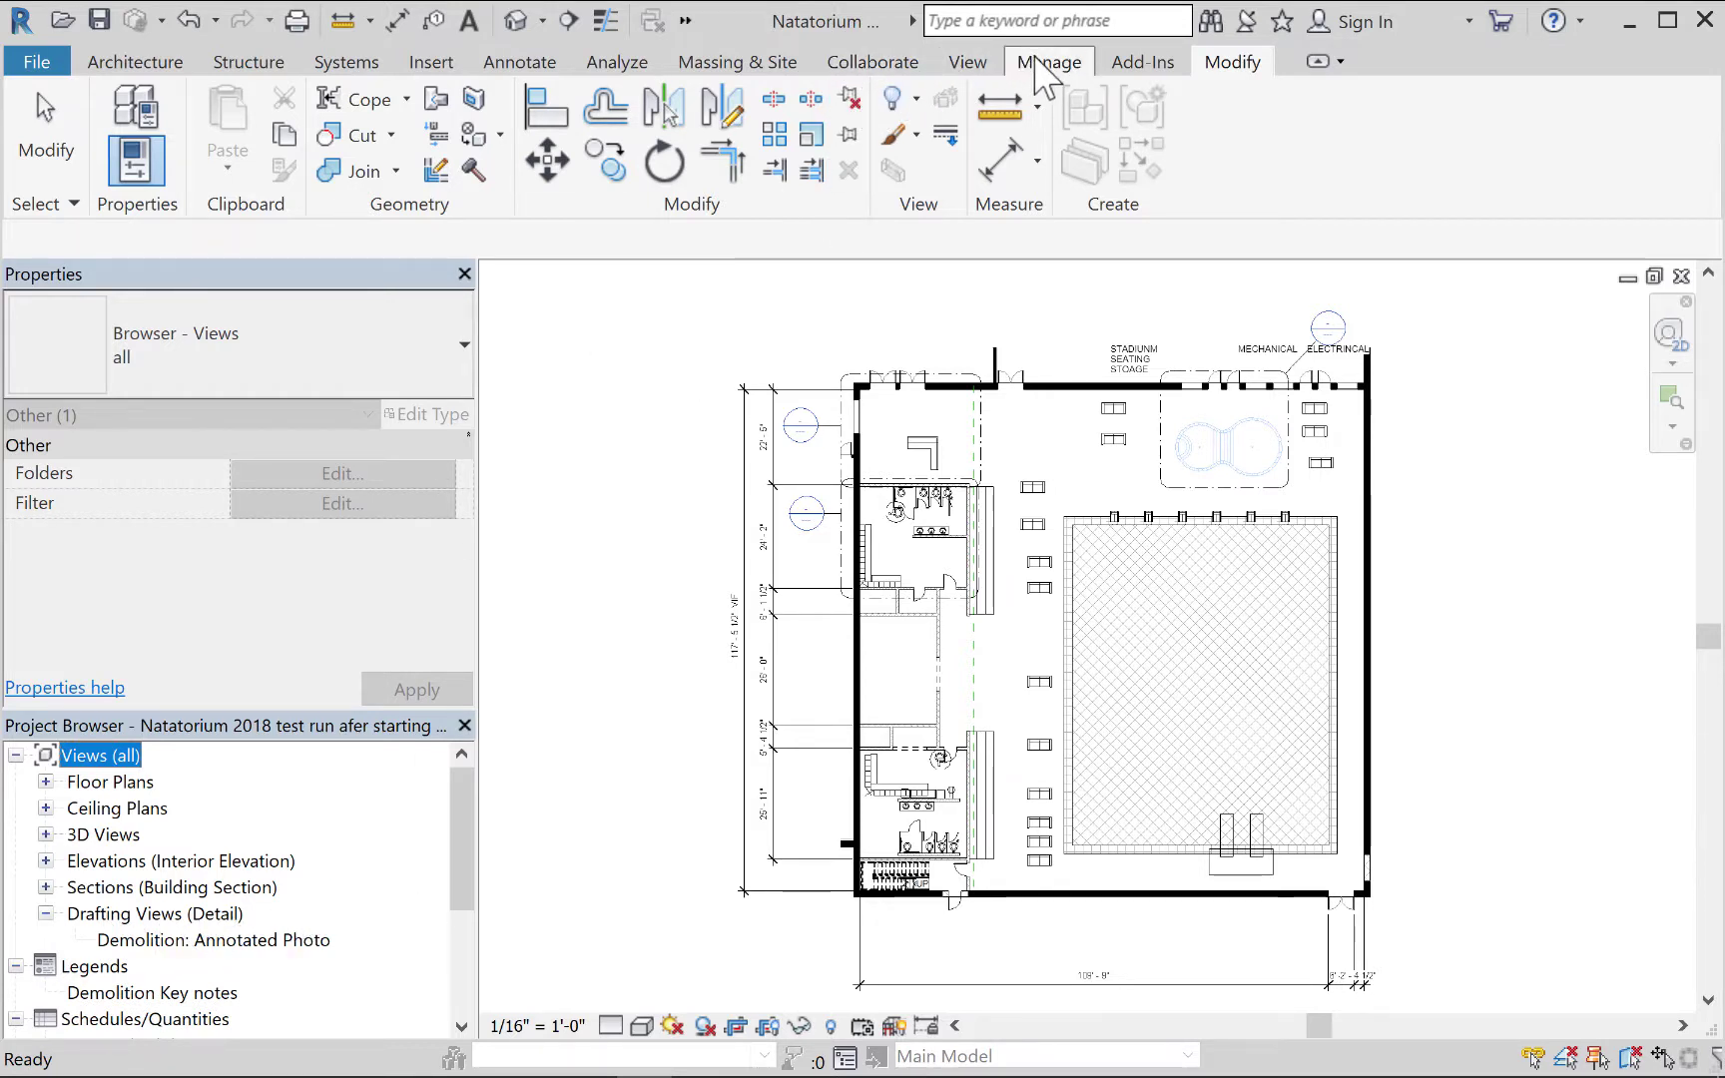
# Start inserting views from another project file, show drafting views only, and select Section Through Typ. Wall Type 2.
pyautogui.click(427, 64)
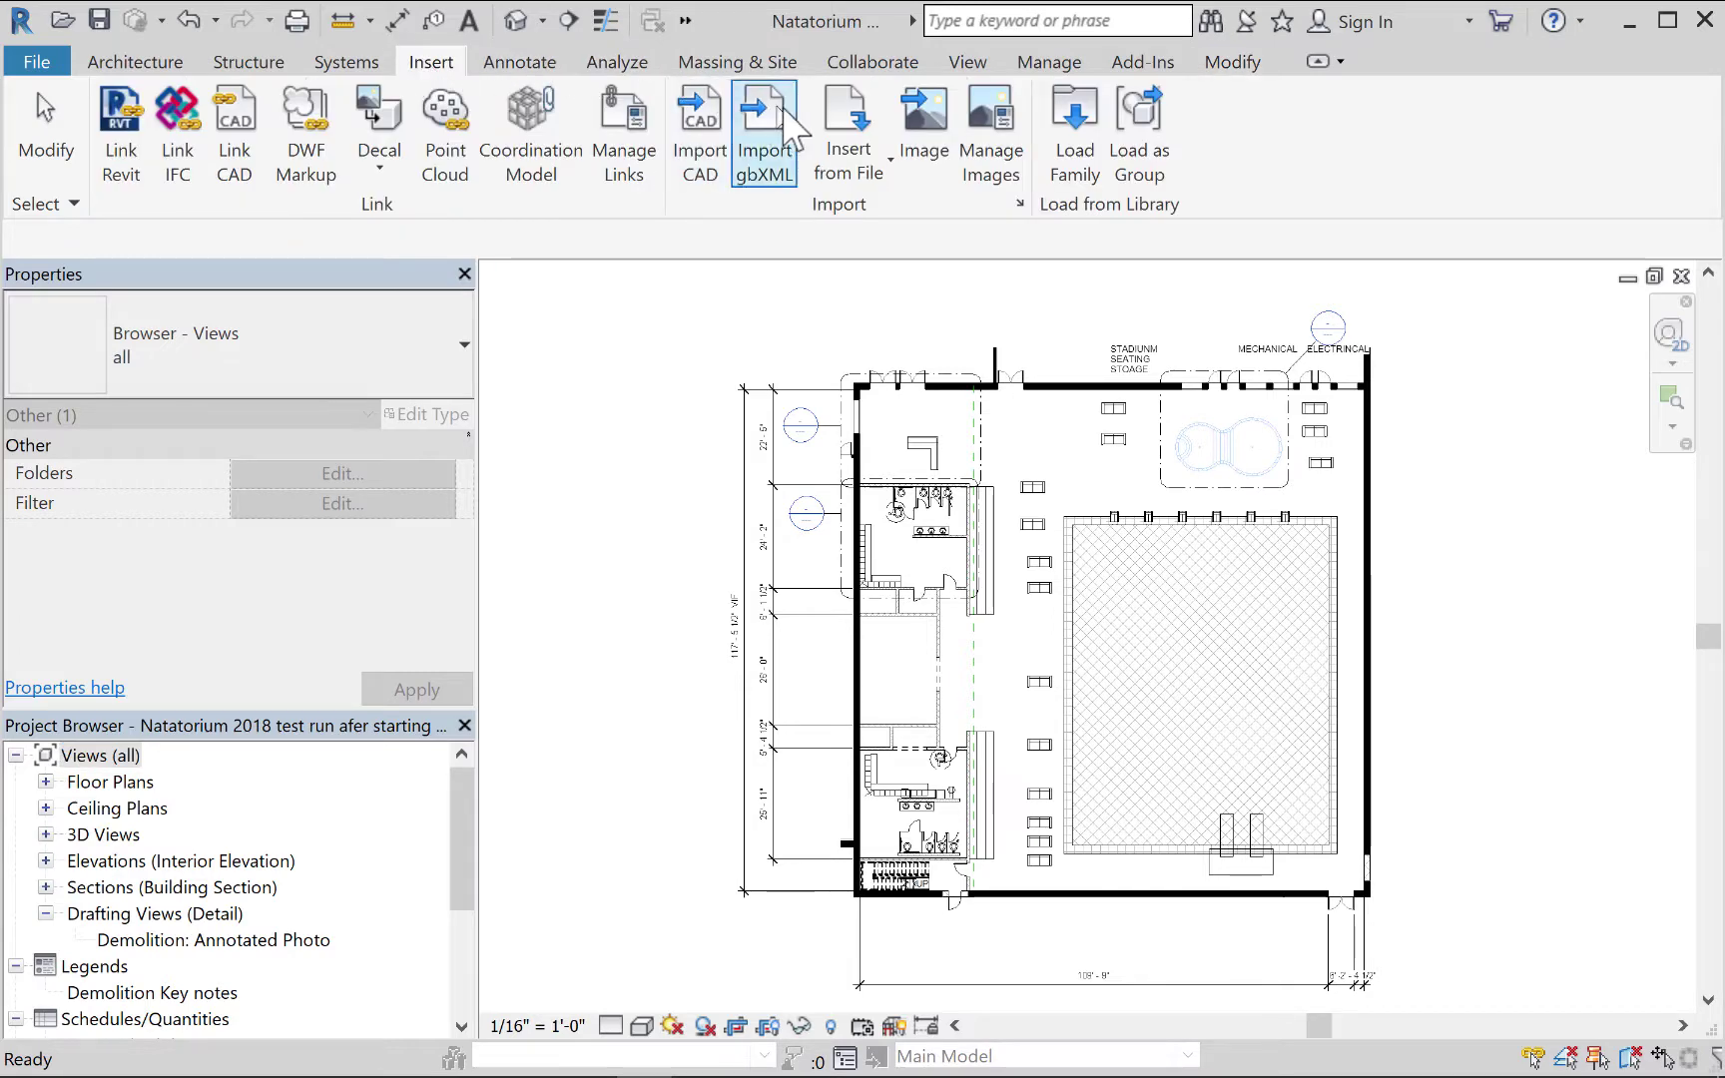
pyautogui.click(883, 168)
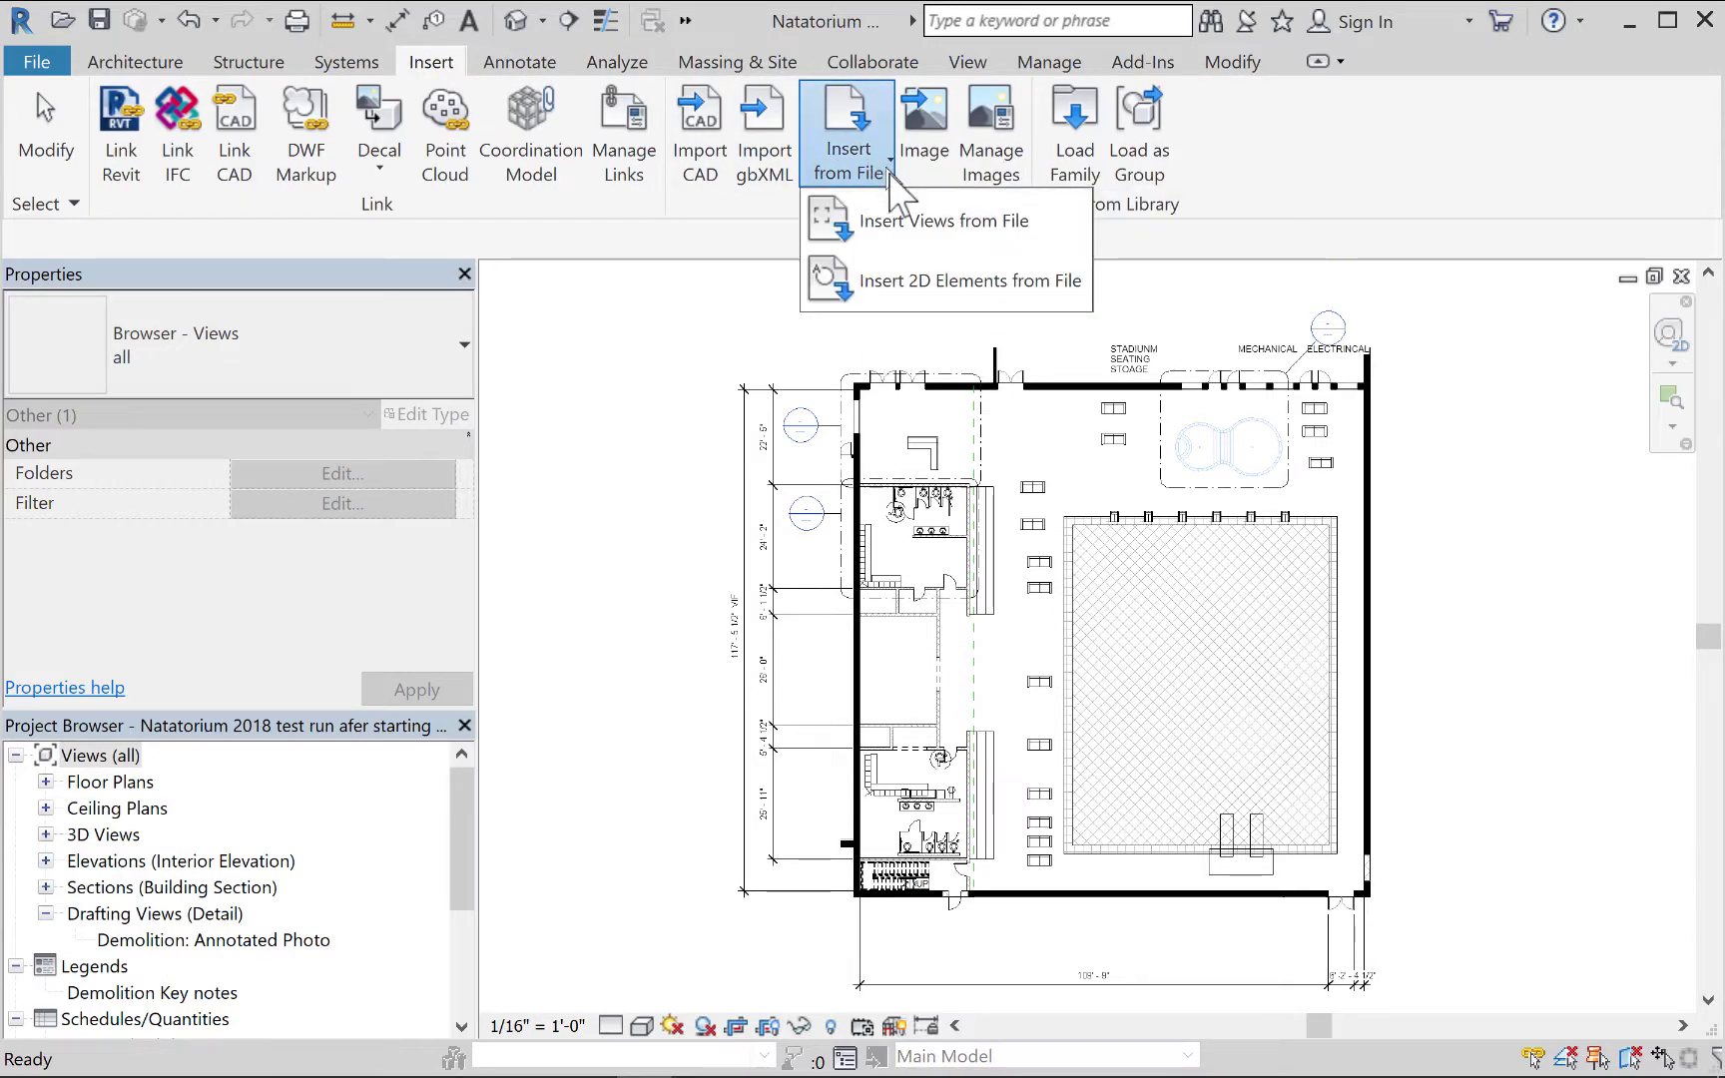
pyautogui.click(915, 225)
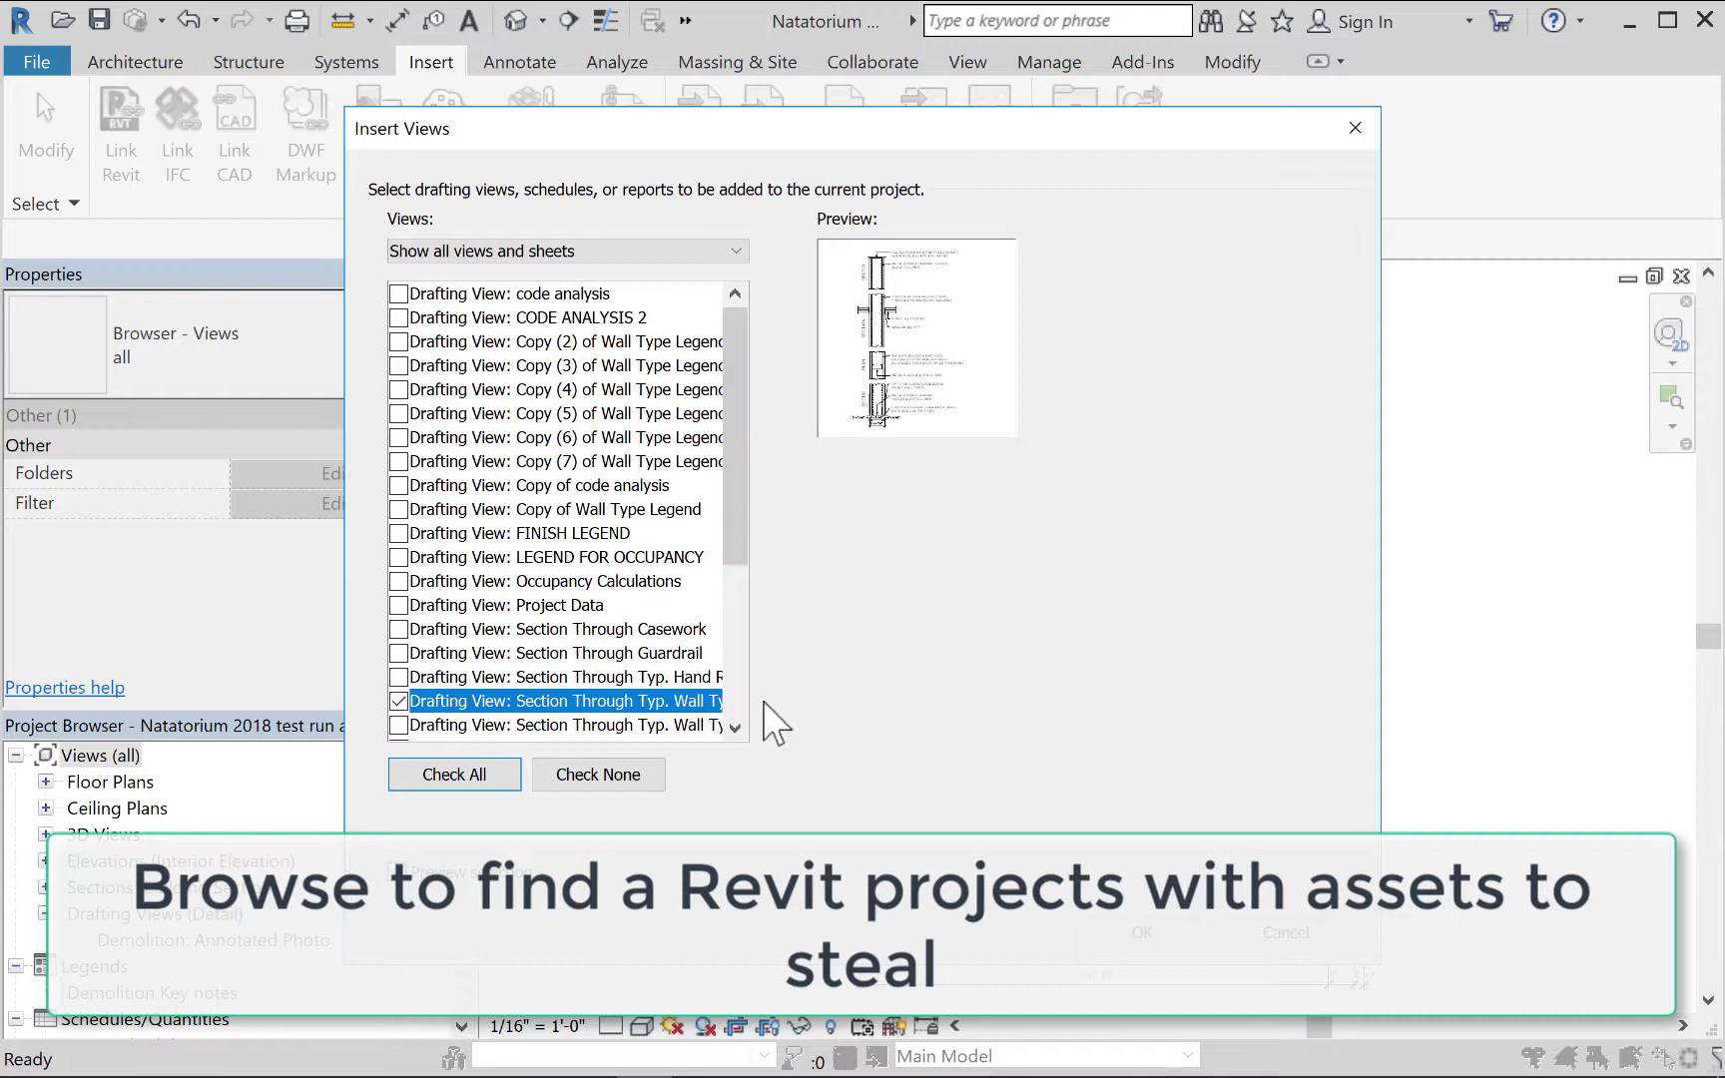
pyautogui.moveTo(1378, 964); pyautogui.dragTo(1636, 962)
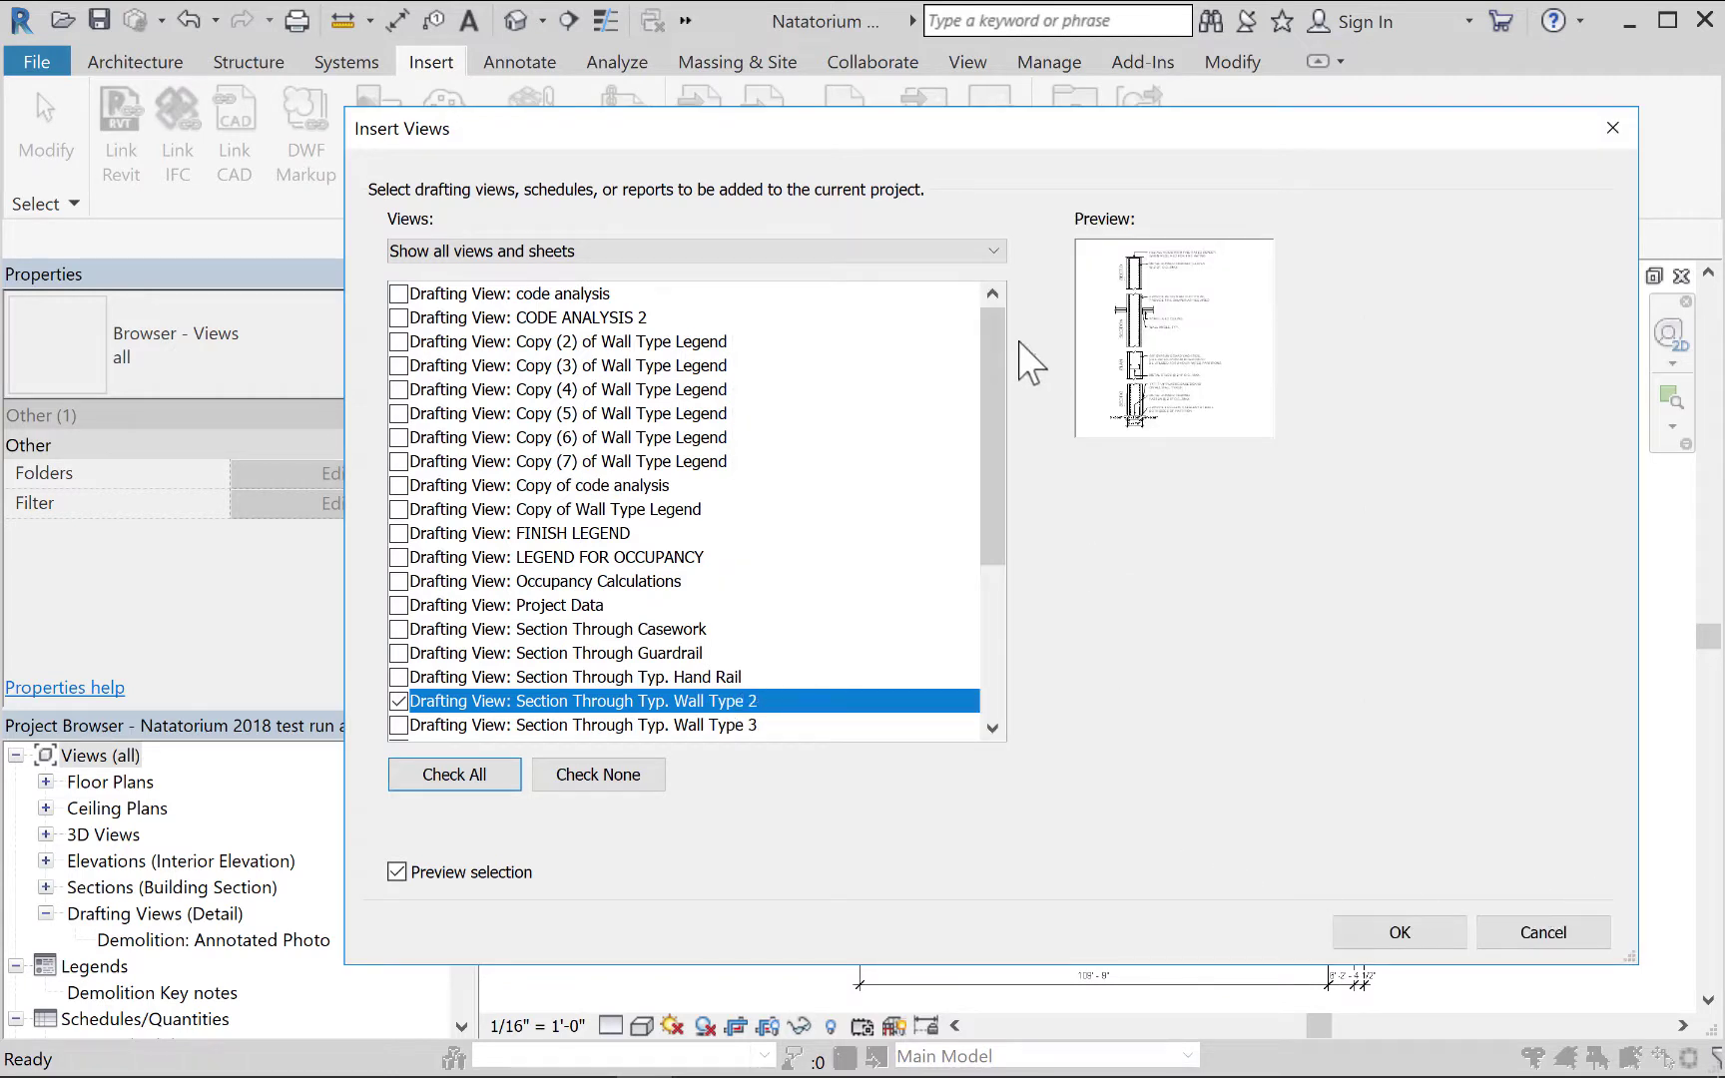
pyautogui.click(998, 252)
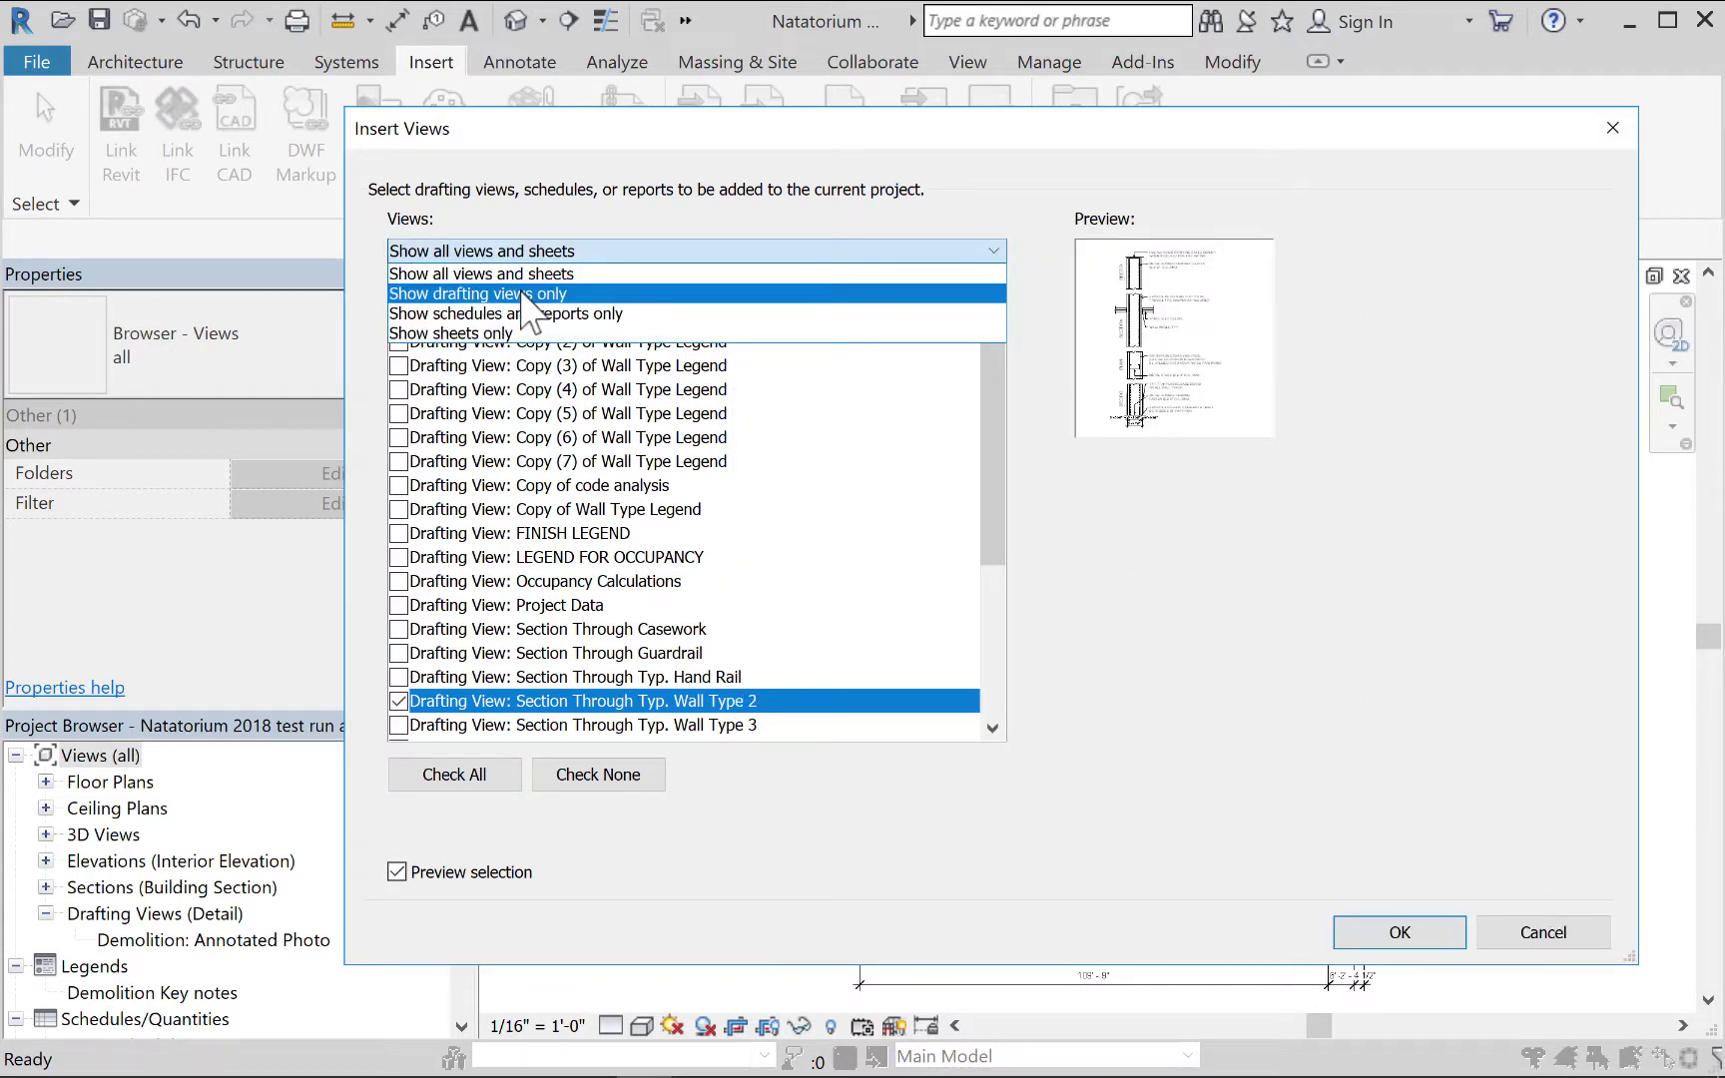
pyautogui.click(522, 294)
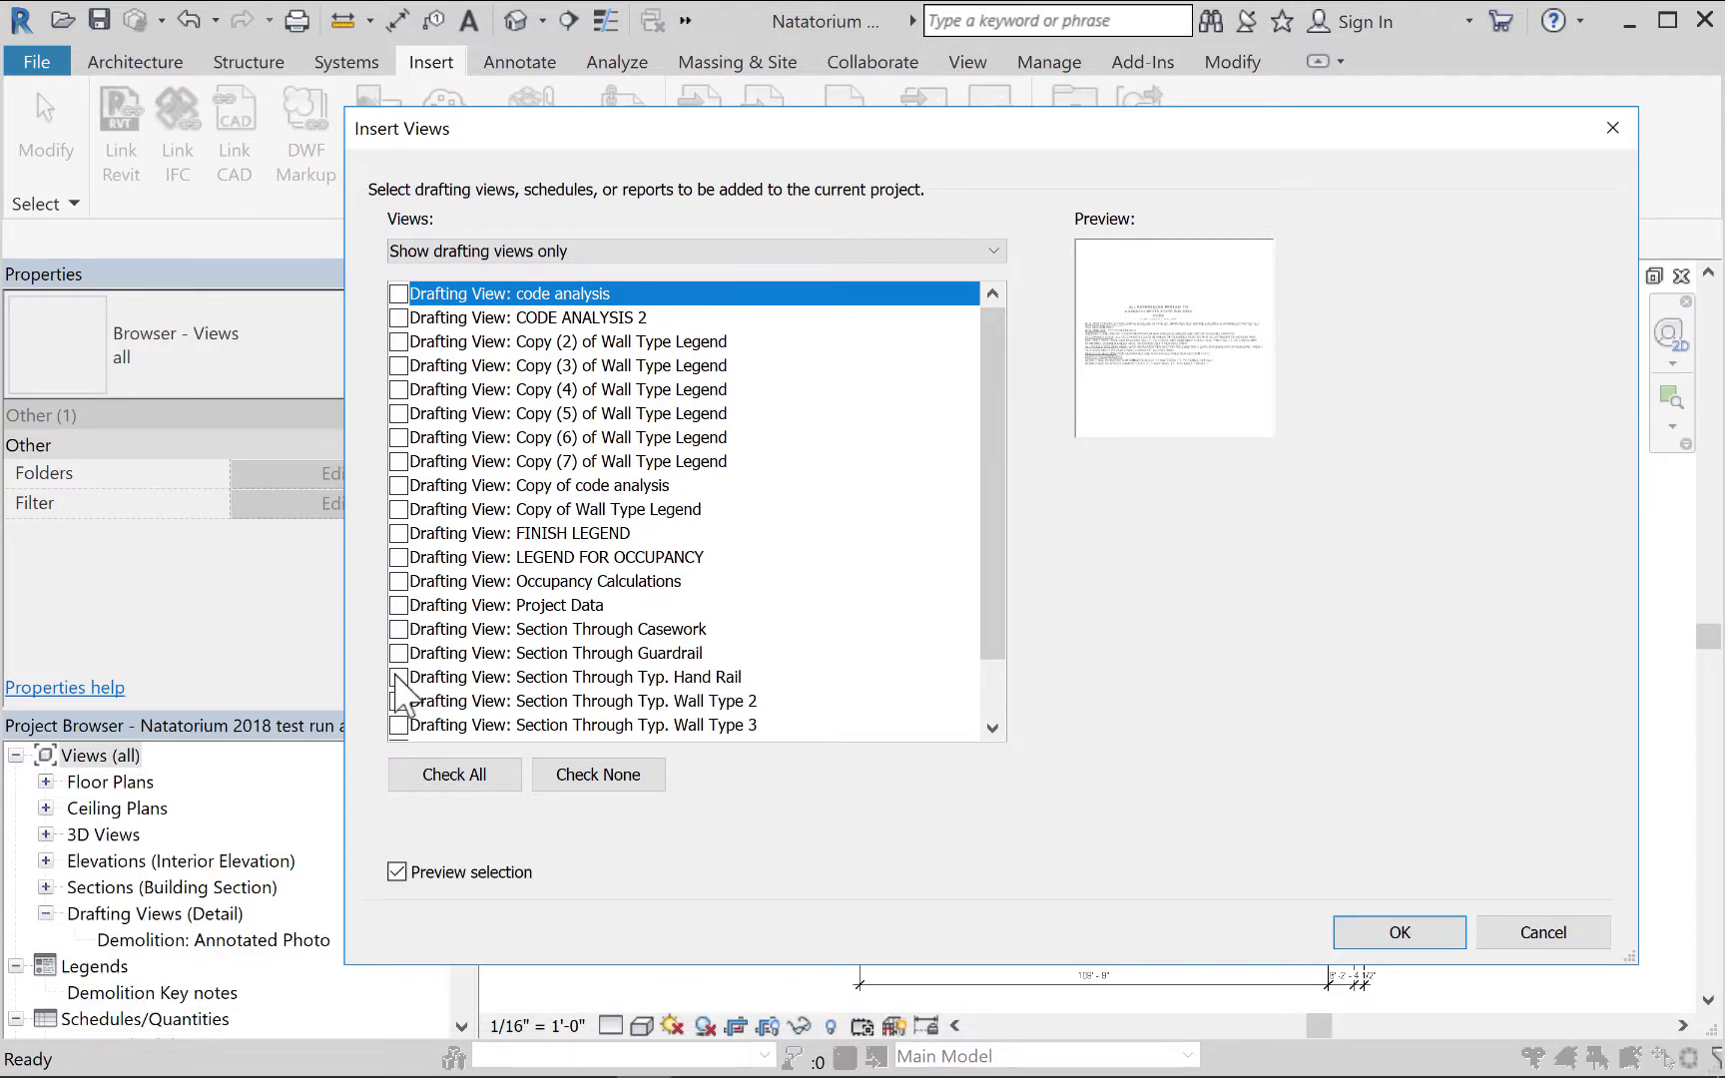
pyautogui.click(399, 701)
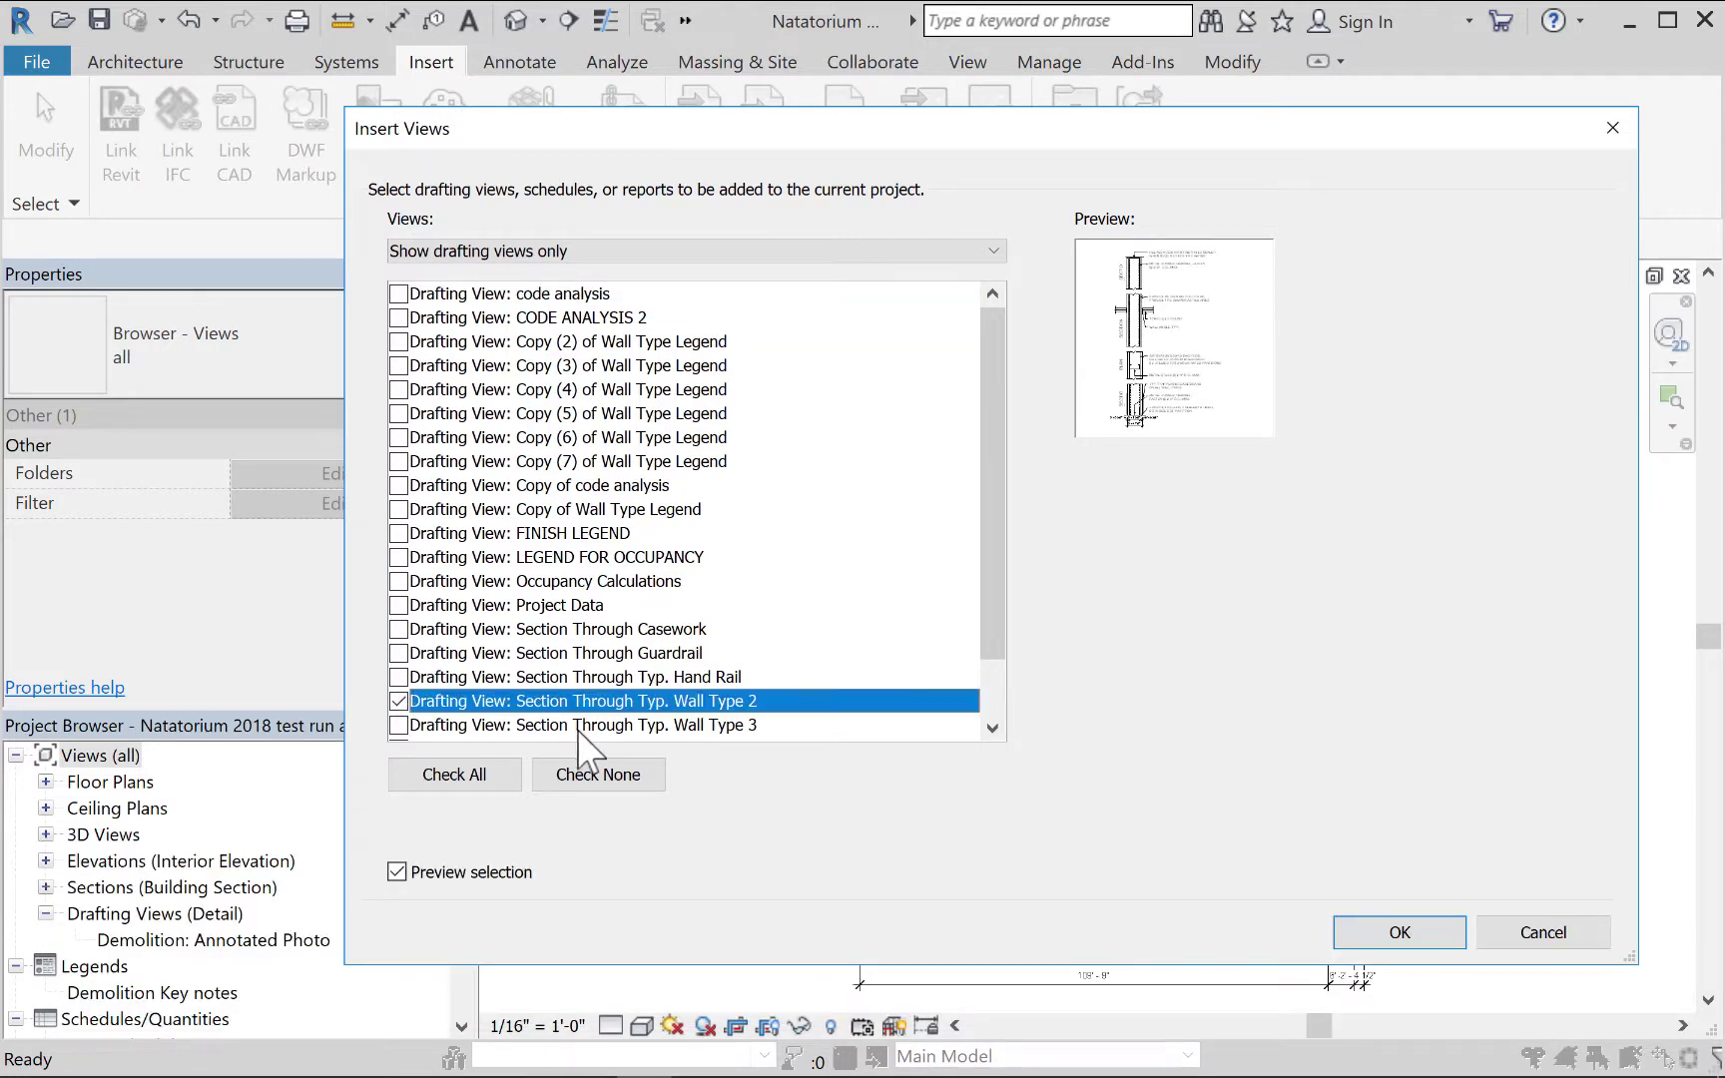
# List all views and sheets of the source project again, browse them, and insert the Section Through Typ. Wall Type 2 drafting view.
pyautogui.click(682, 255)
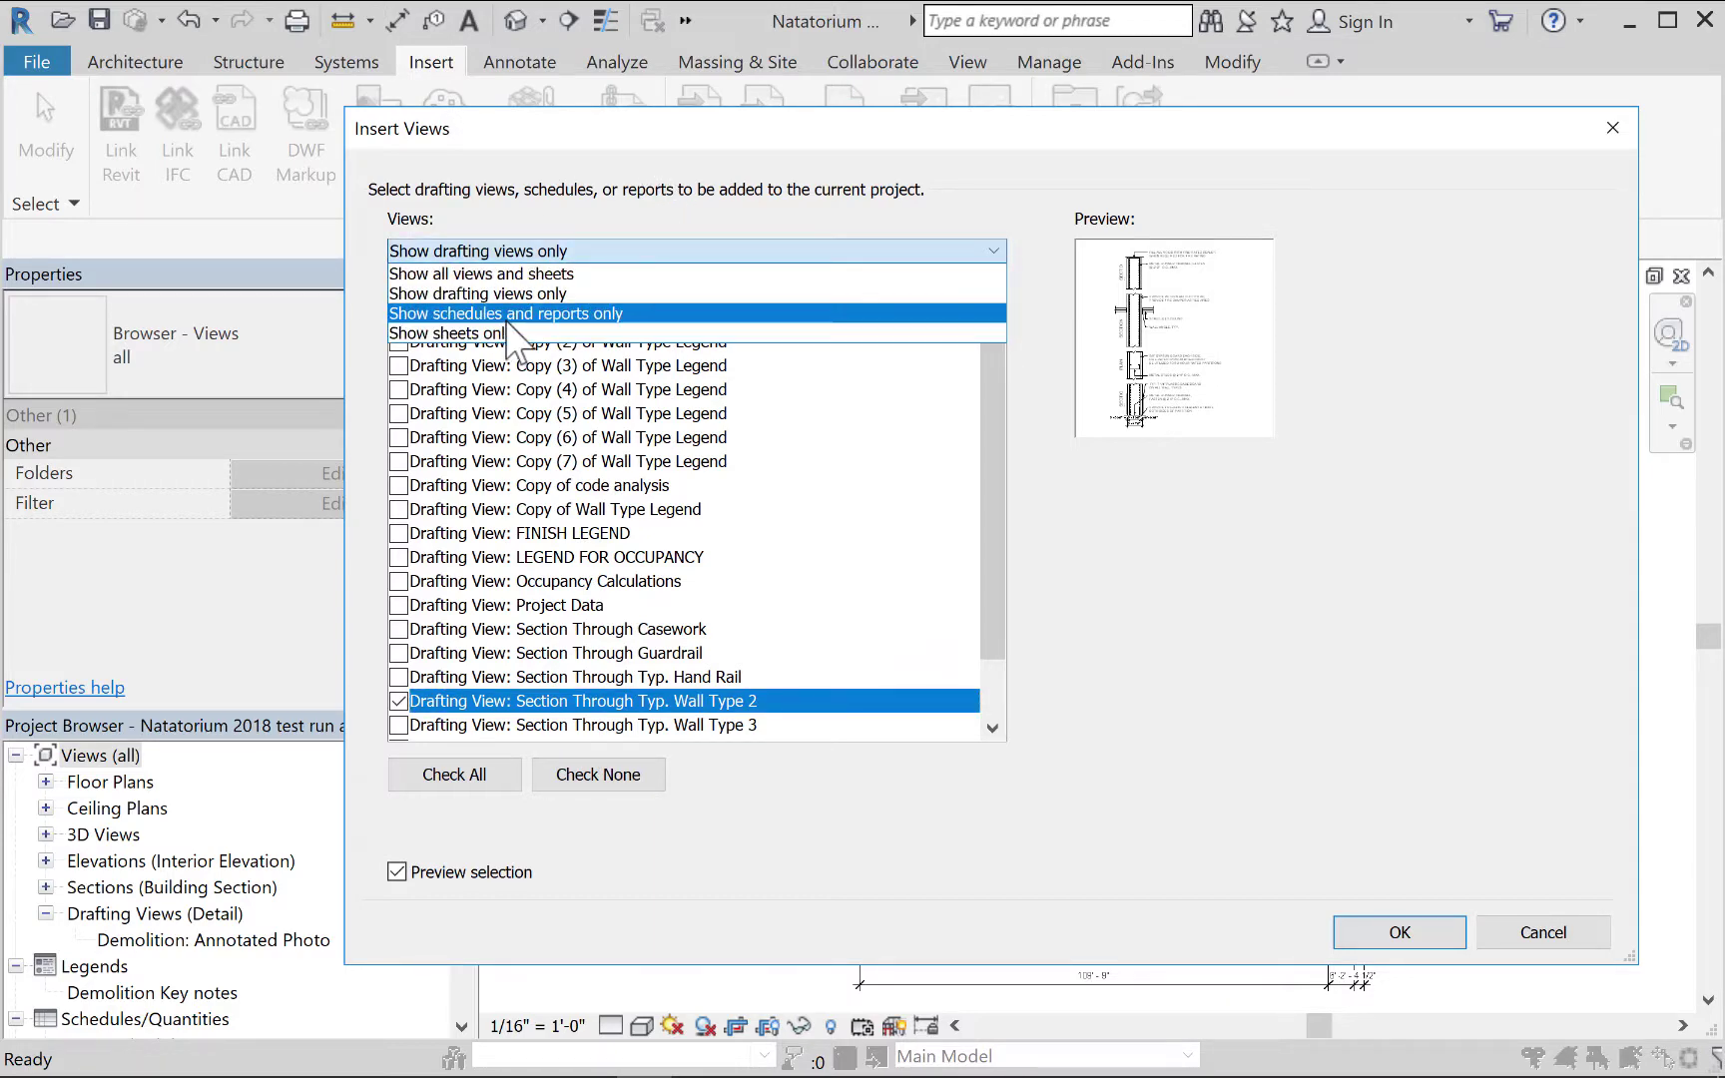
pyautogui.click(491, 274)
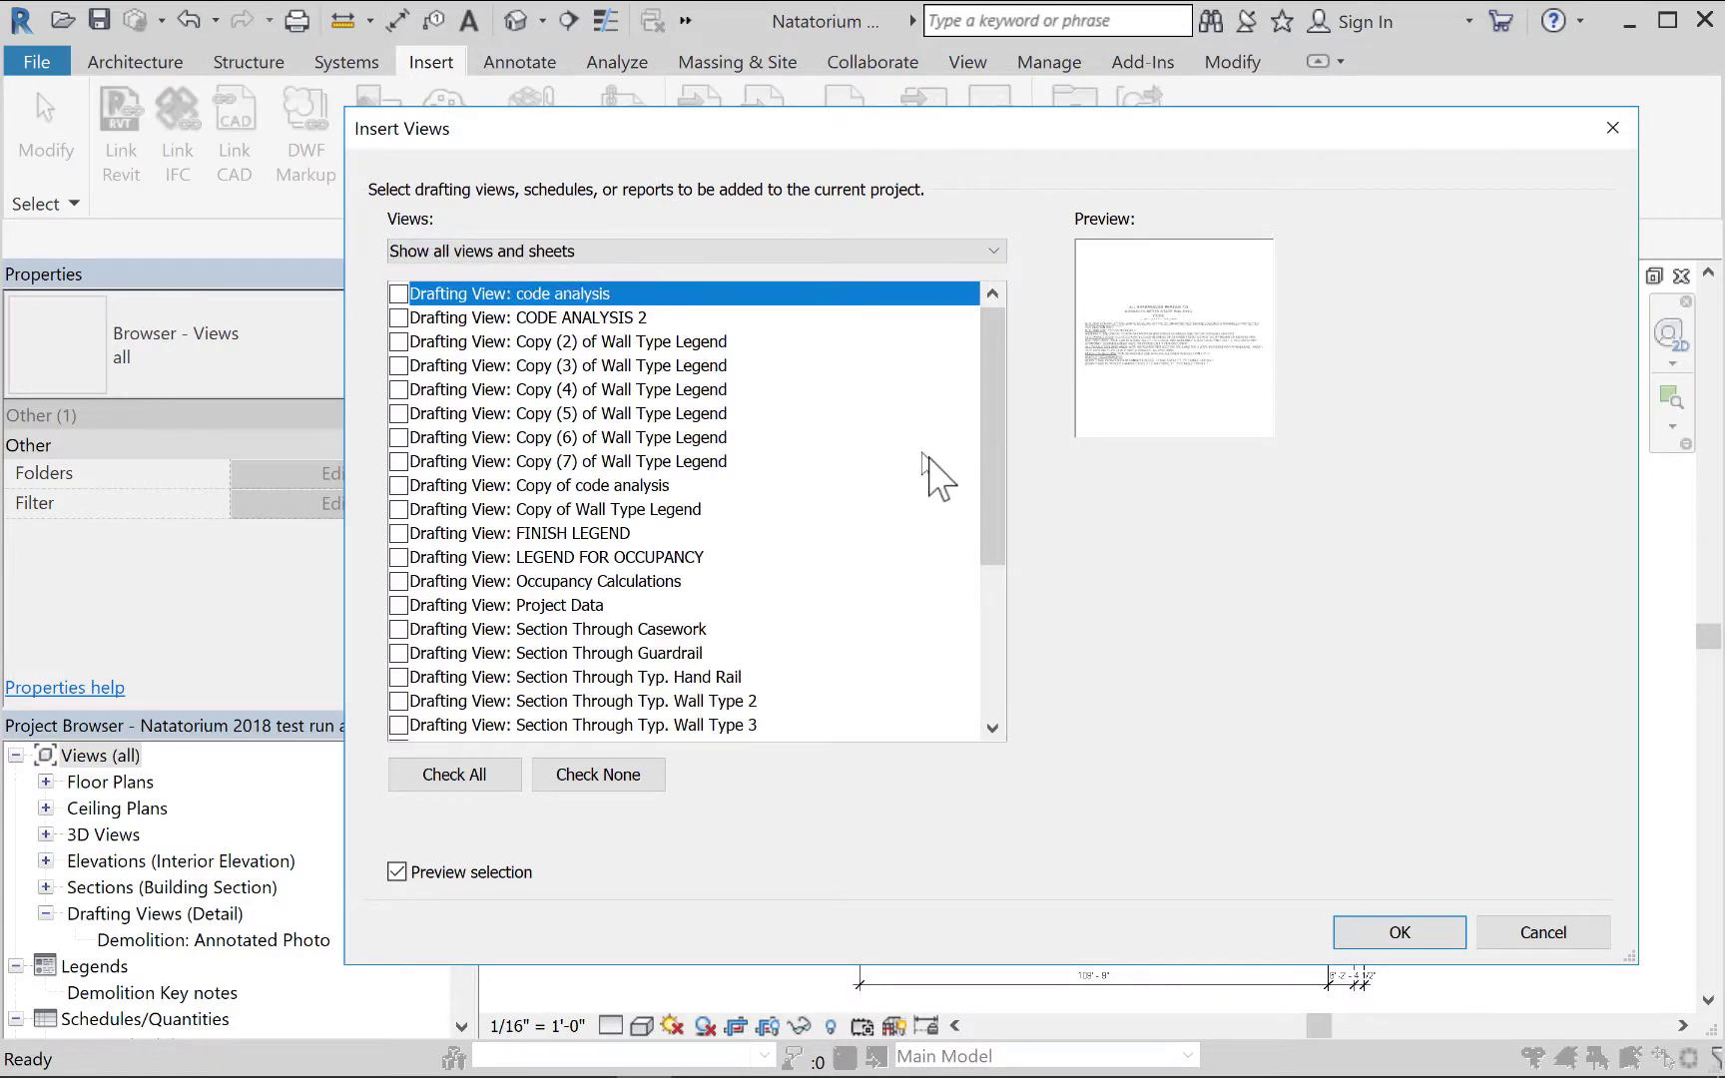
pyautogui.moveTo(998, 527); pyautogui.dragTo(1026, 630)
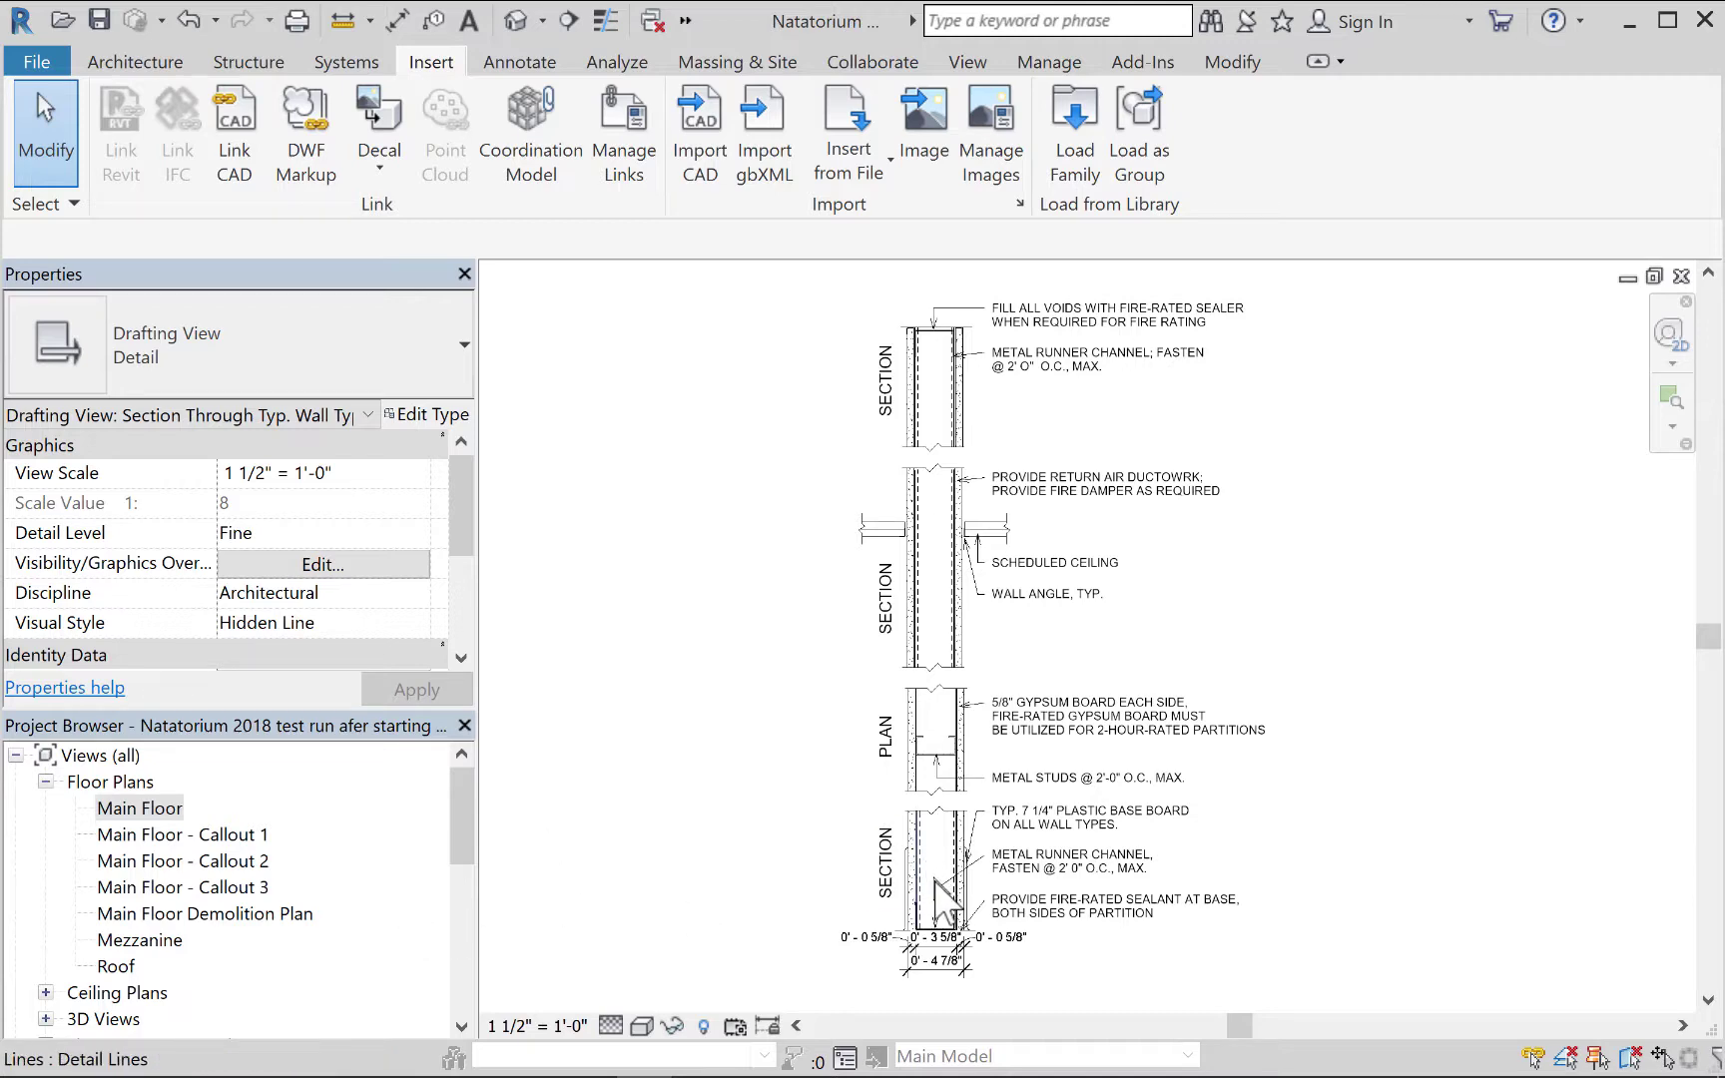
# Examine the base of the inserted Wall Type 2 detail, including its notes and thickness dimensions.
pyautogui.scroll(-2, 928, 868)
pyautogui.scroll(5, 938, 888)
pyautogui.moveTo(944, 732); pyautogui.dragTo(895, 627, button='middle')
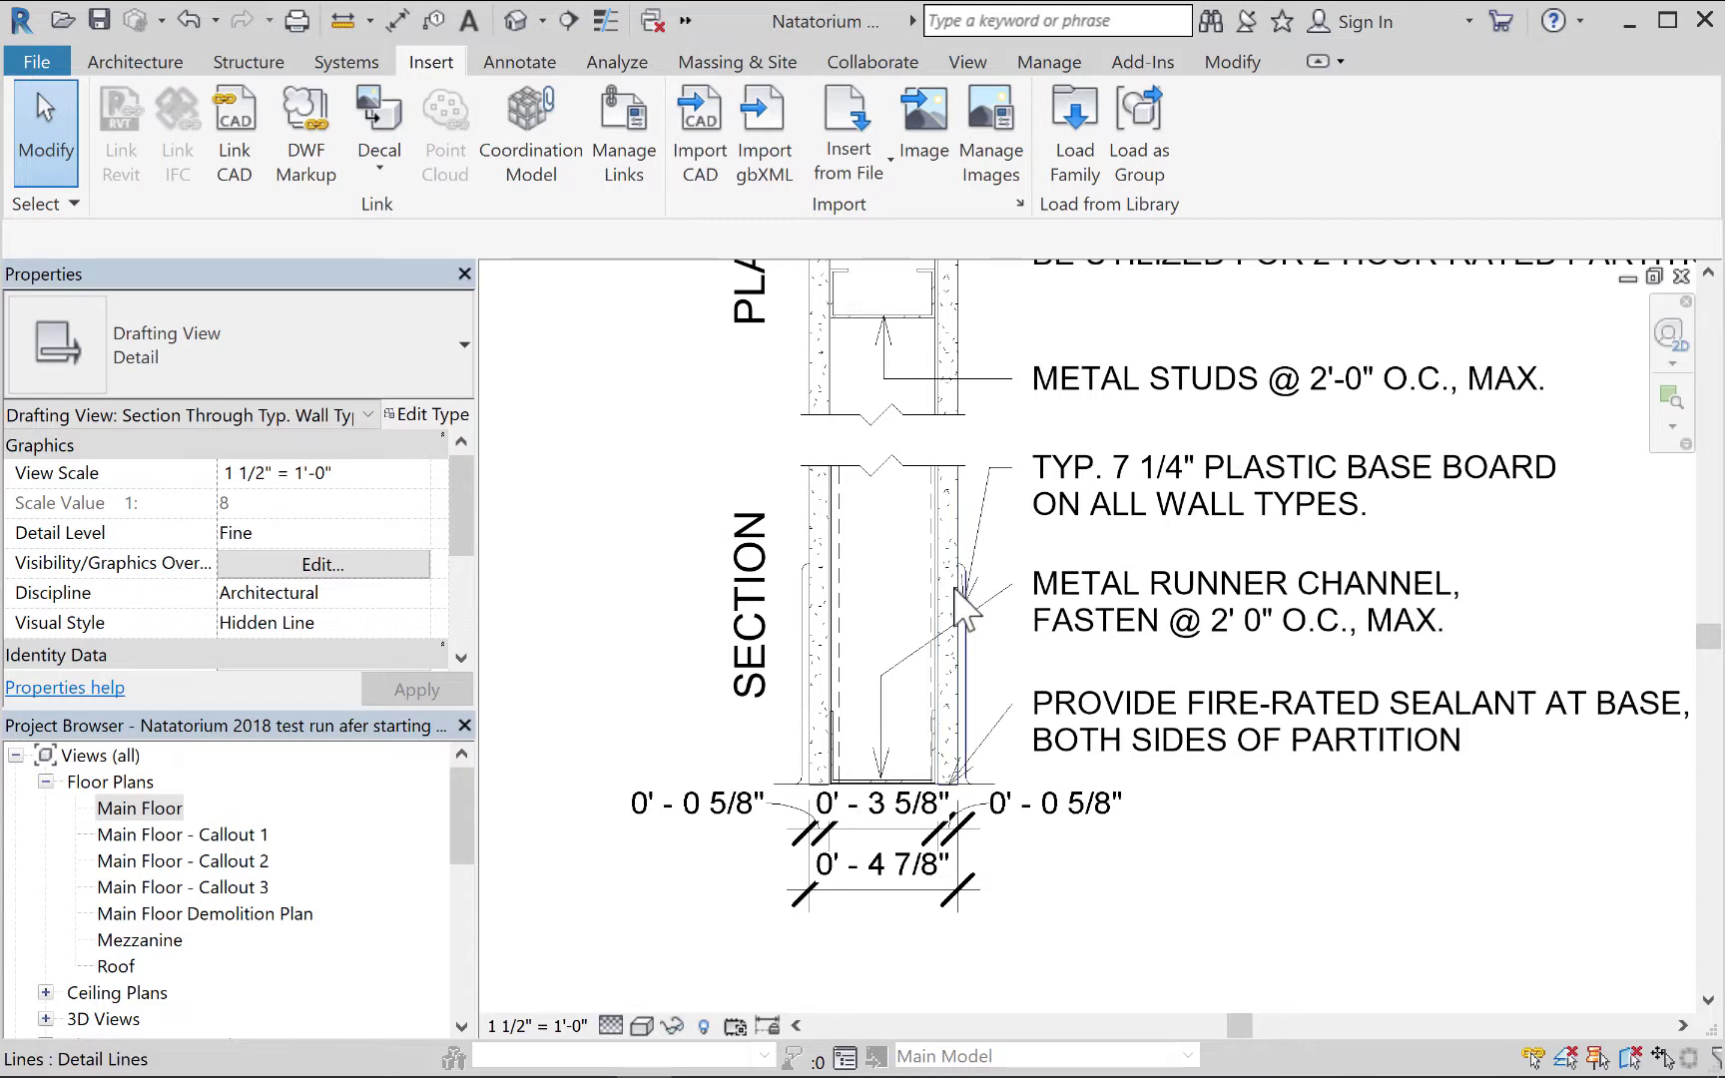
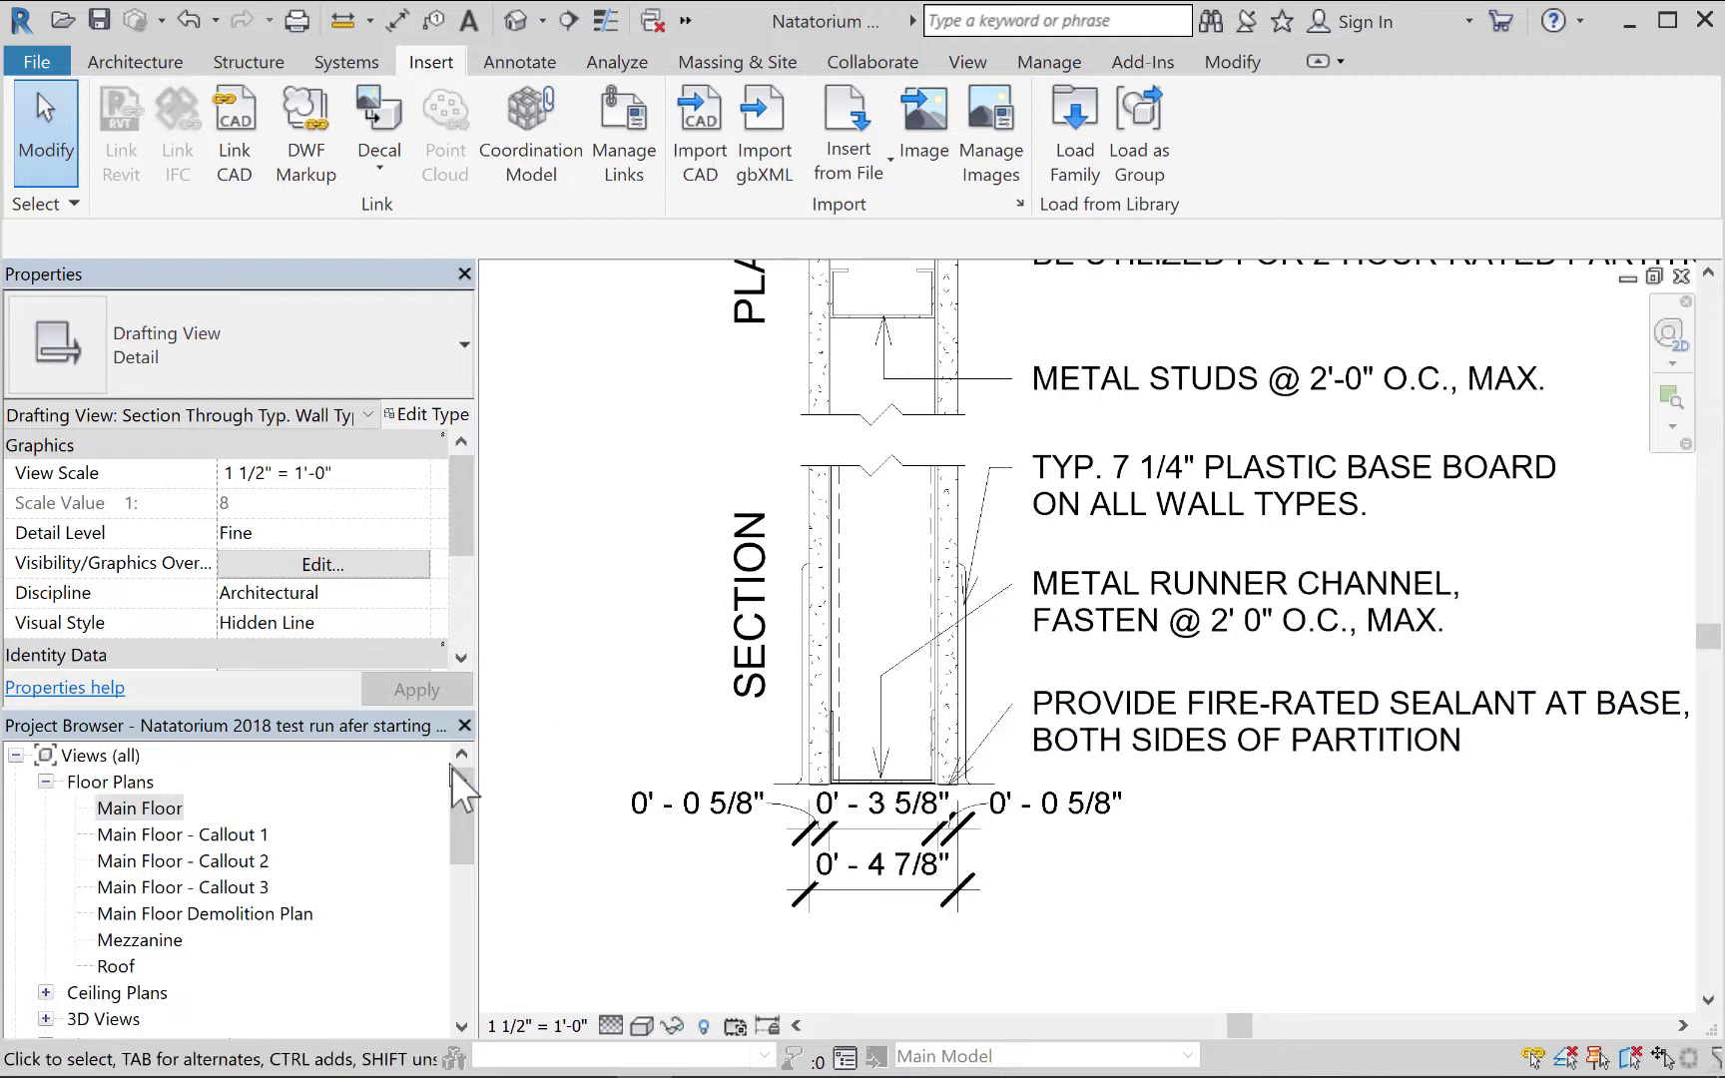
# Open the Main Floor plan and start a wall using the type Interior soffit - 4 7/8" Partition (1-hr) 2.
pyautogui.click(148, 811)
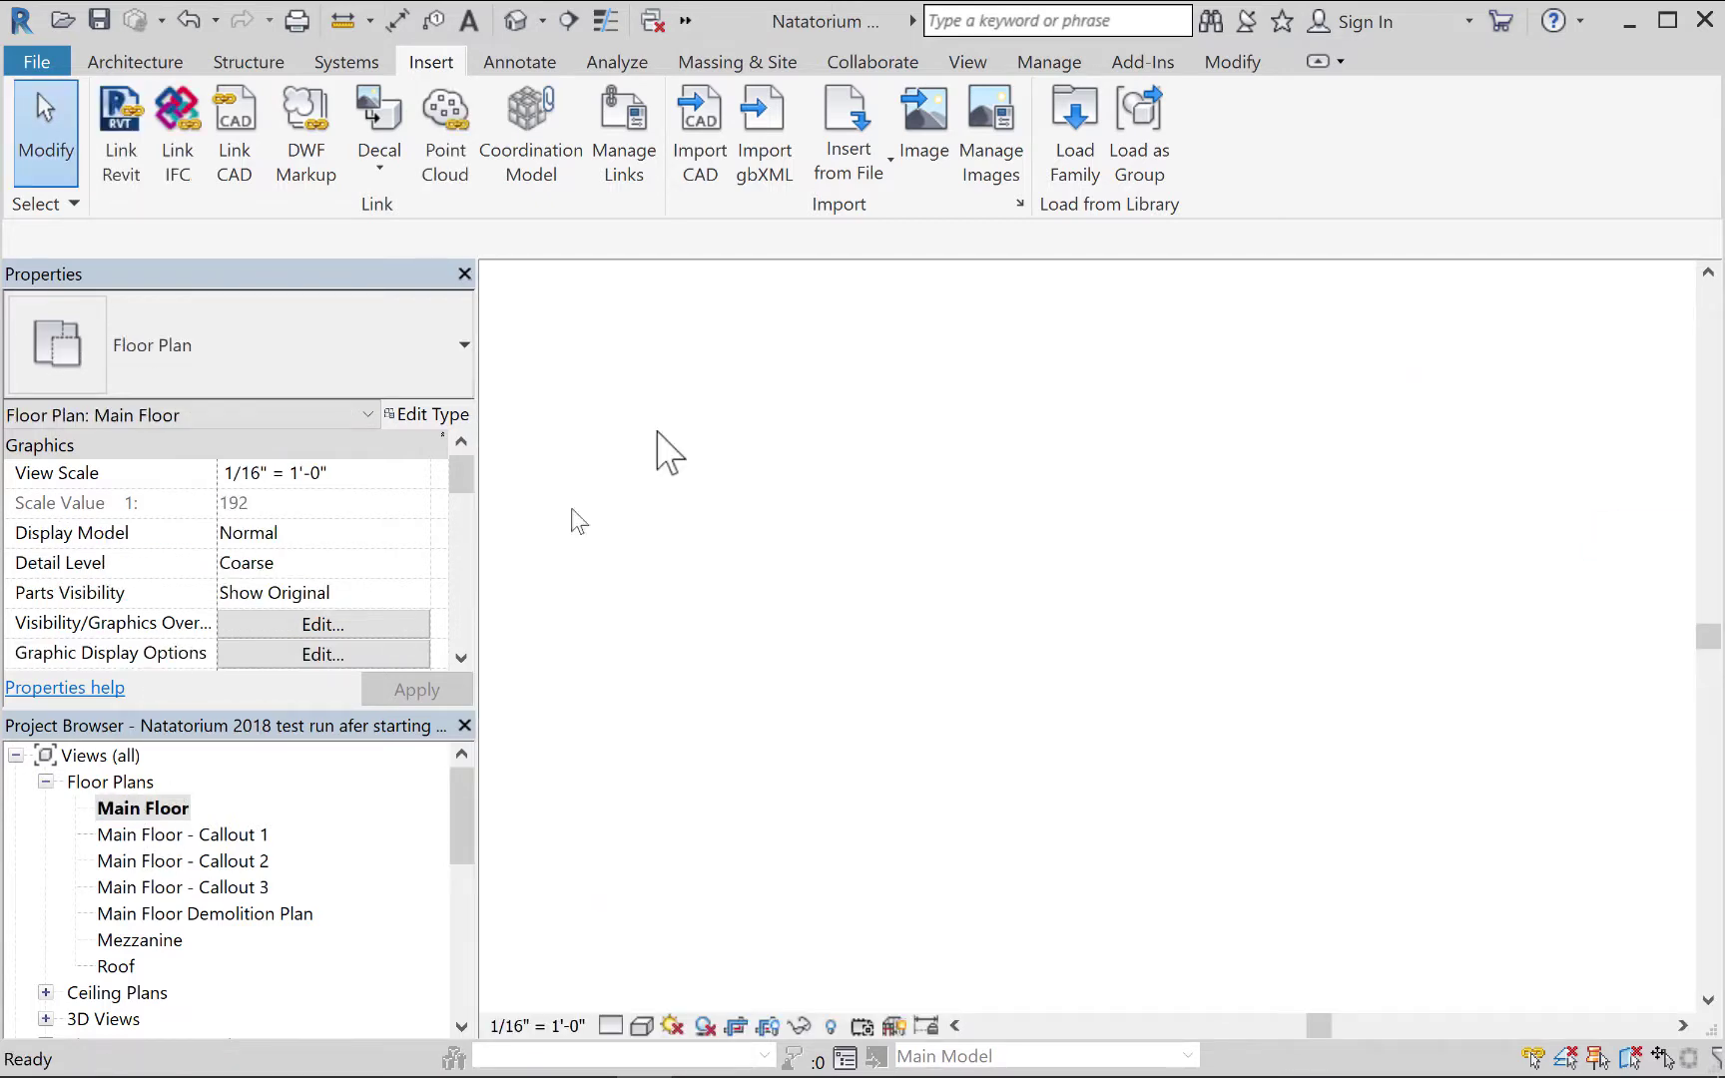
pyautogui.scroll(5, 1051, 394)
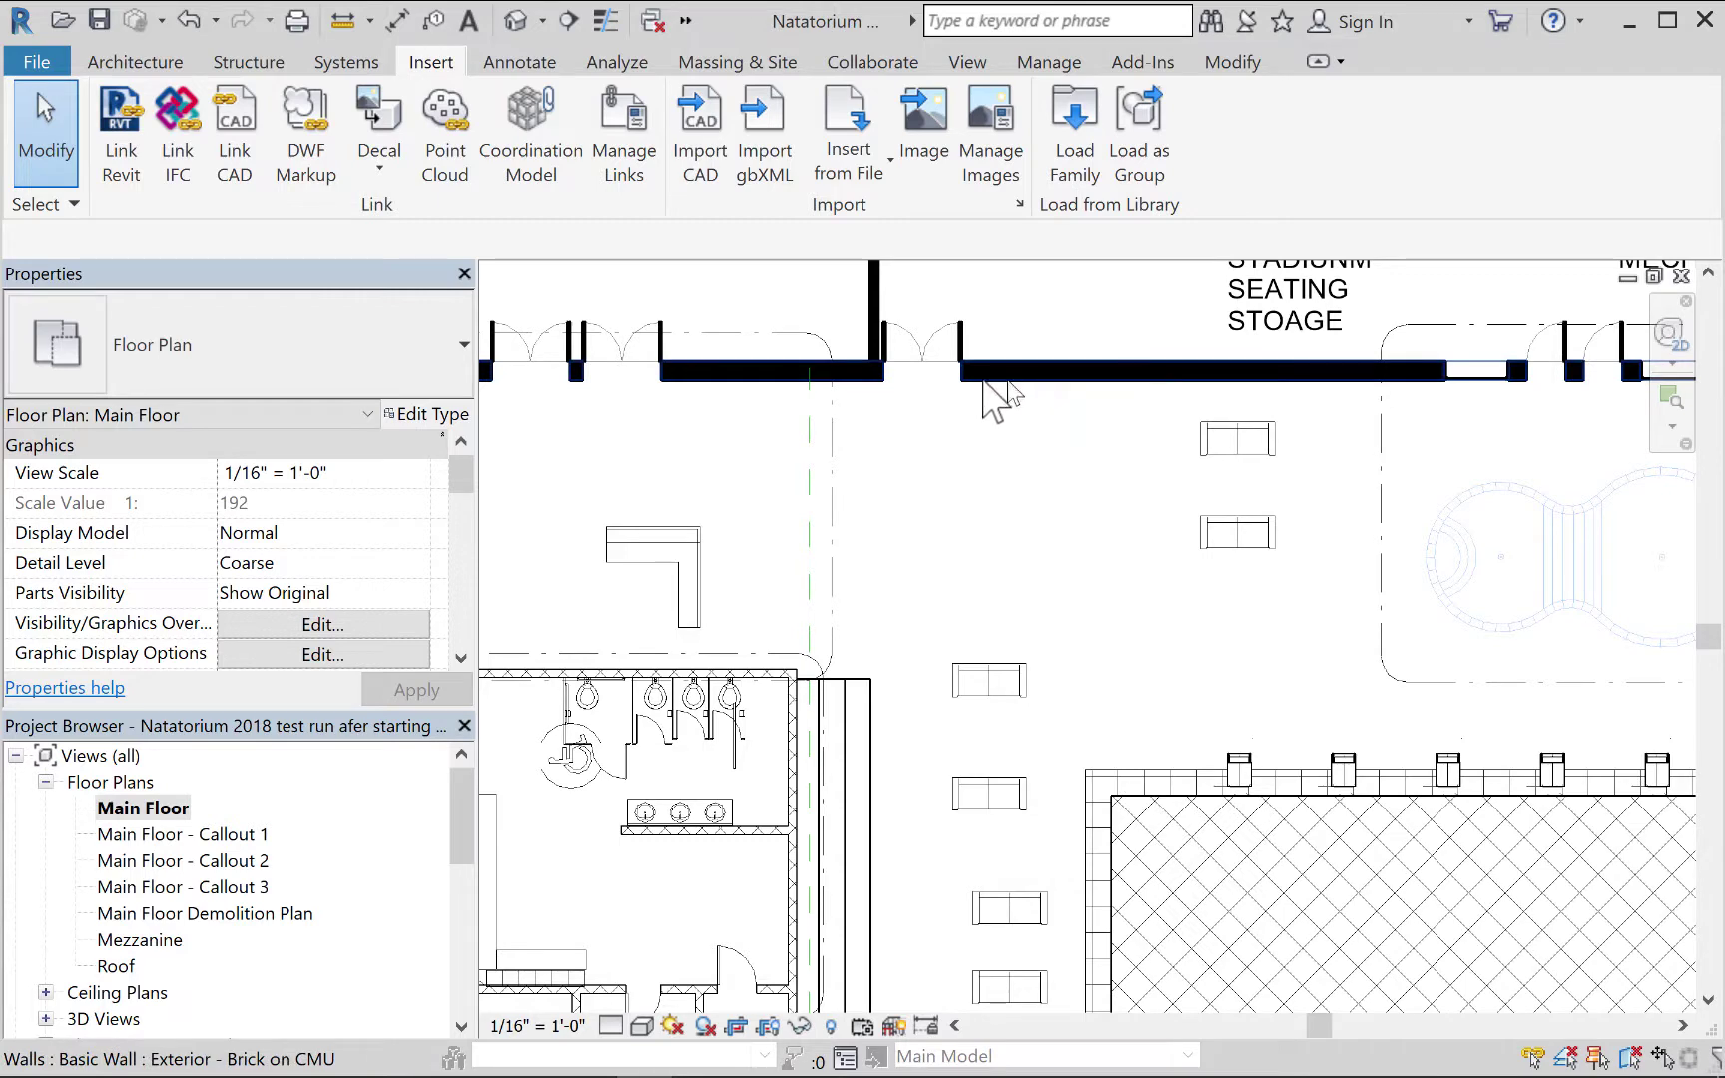
pyautogui.moveTo(1028, 447); pyautogui.dragTo(941, 516, button='middle')
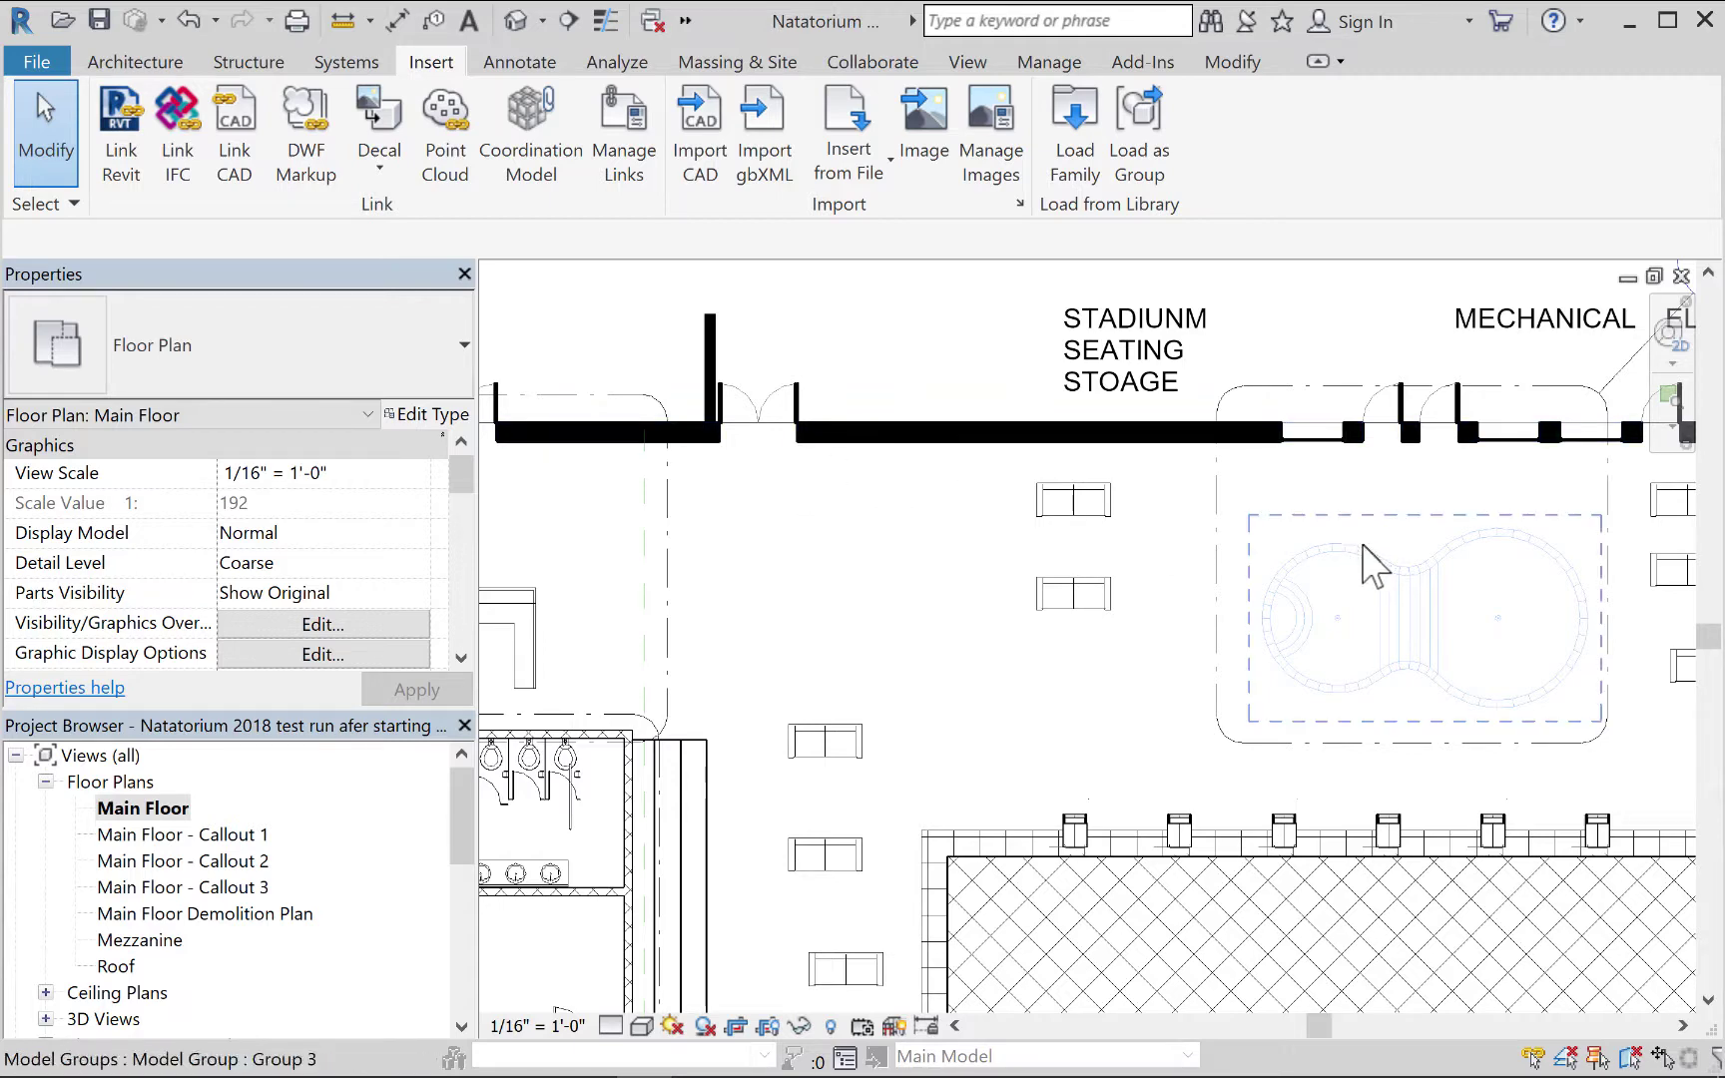
pyautogui.moveTo(1263, 566); pyautogui.dragTo(696, 512, button='middle')
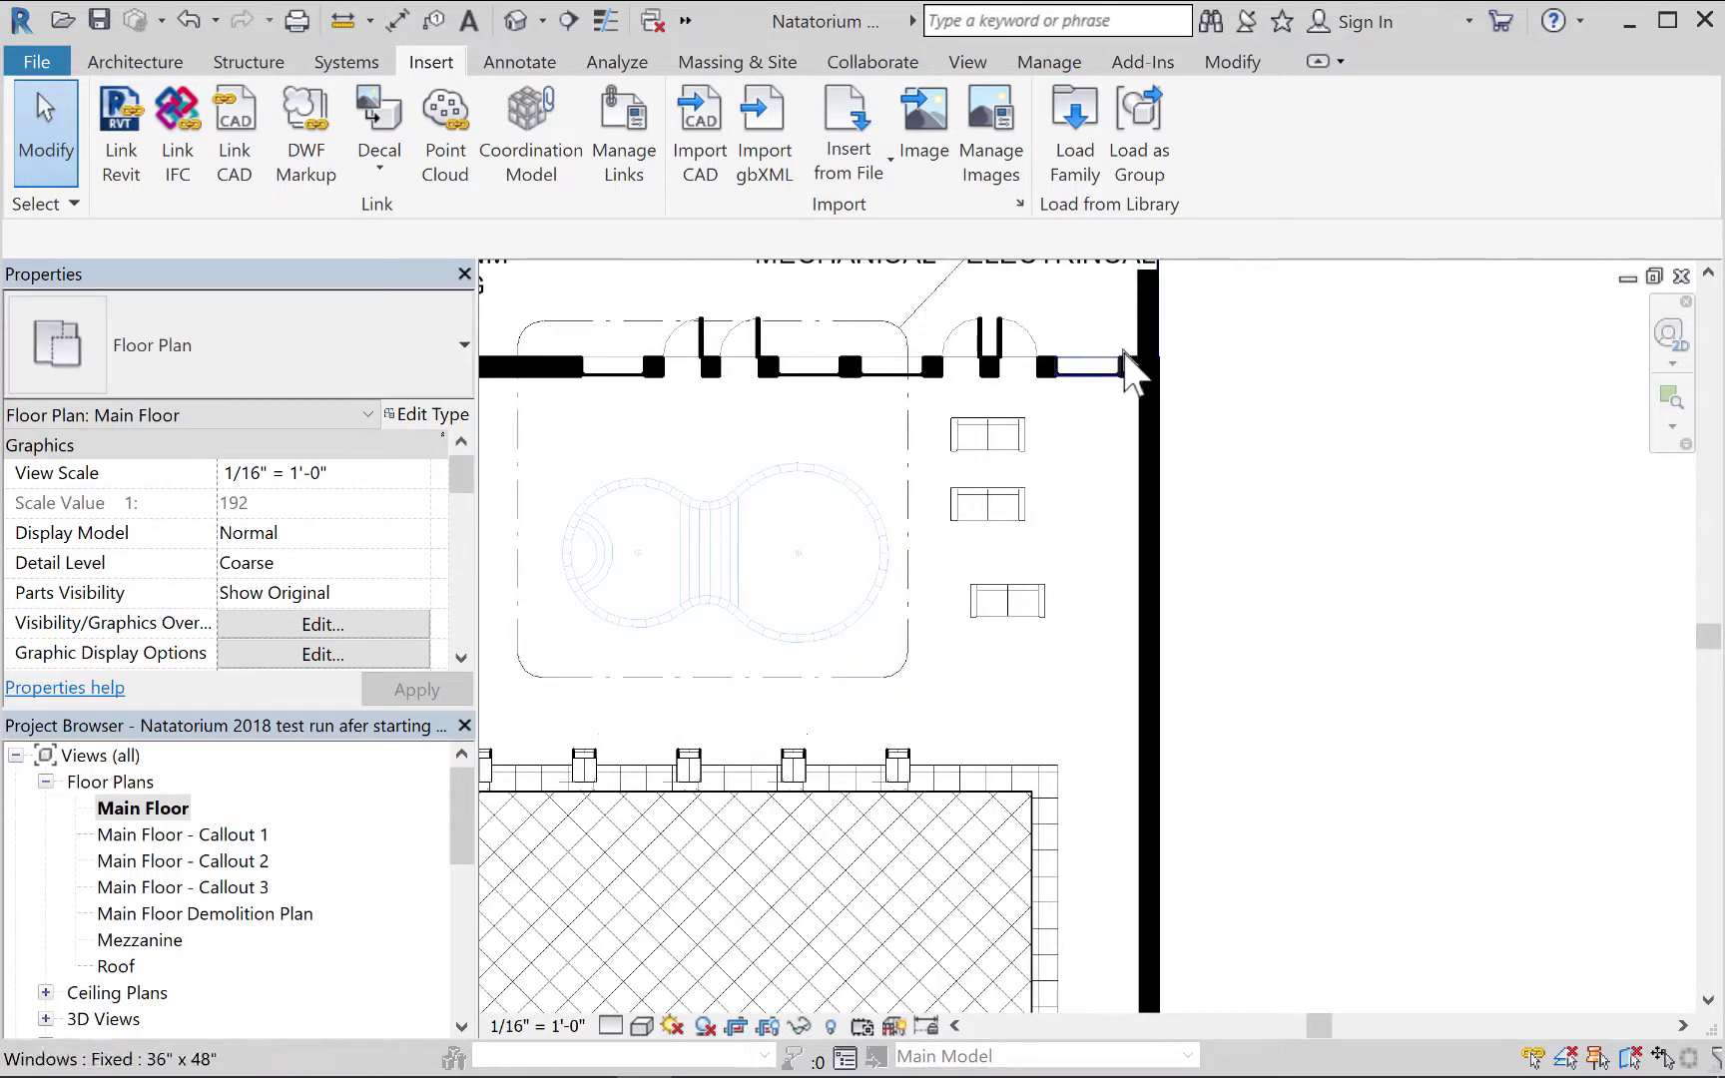
pyautogui.click(135, 62)
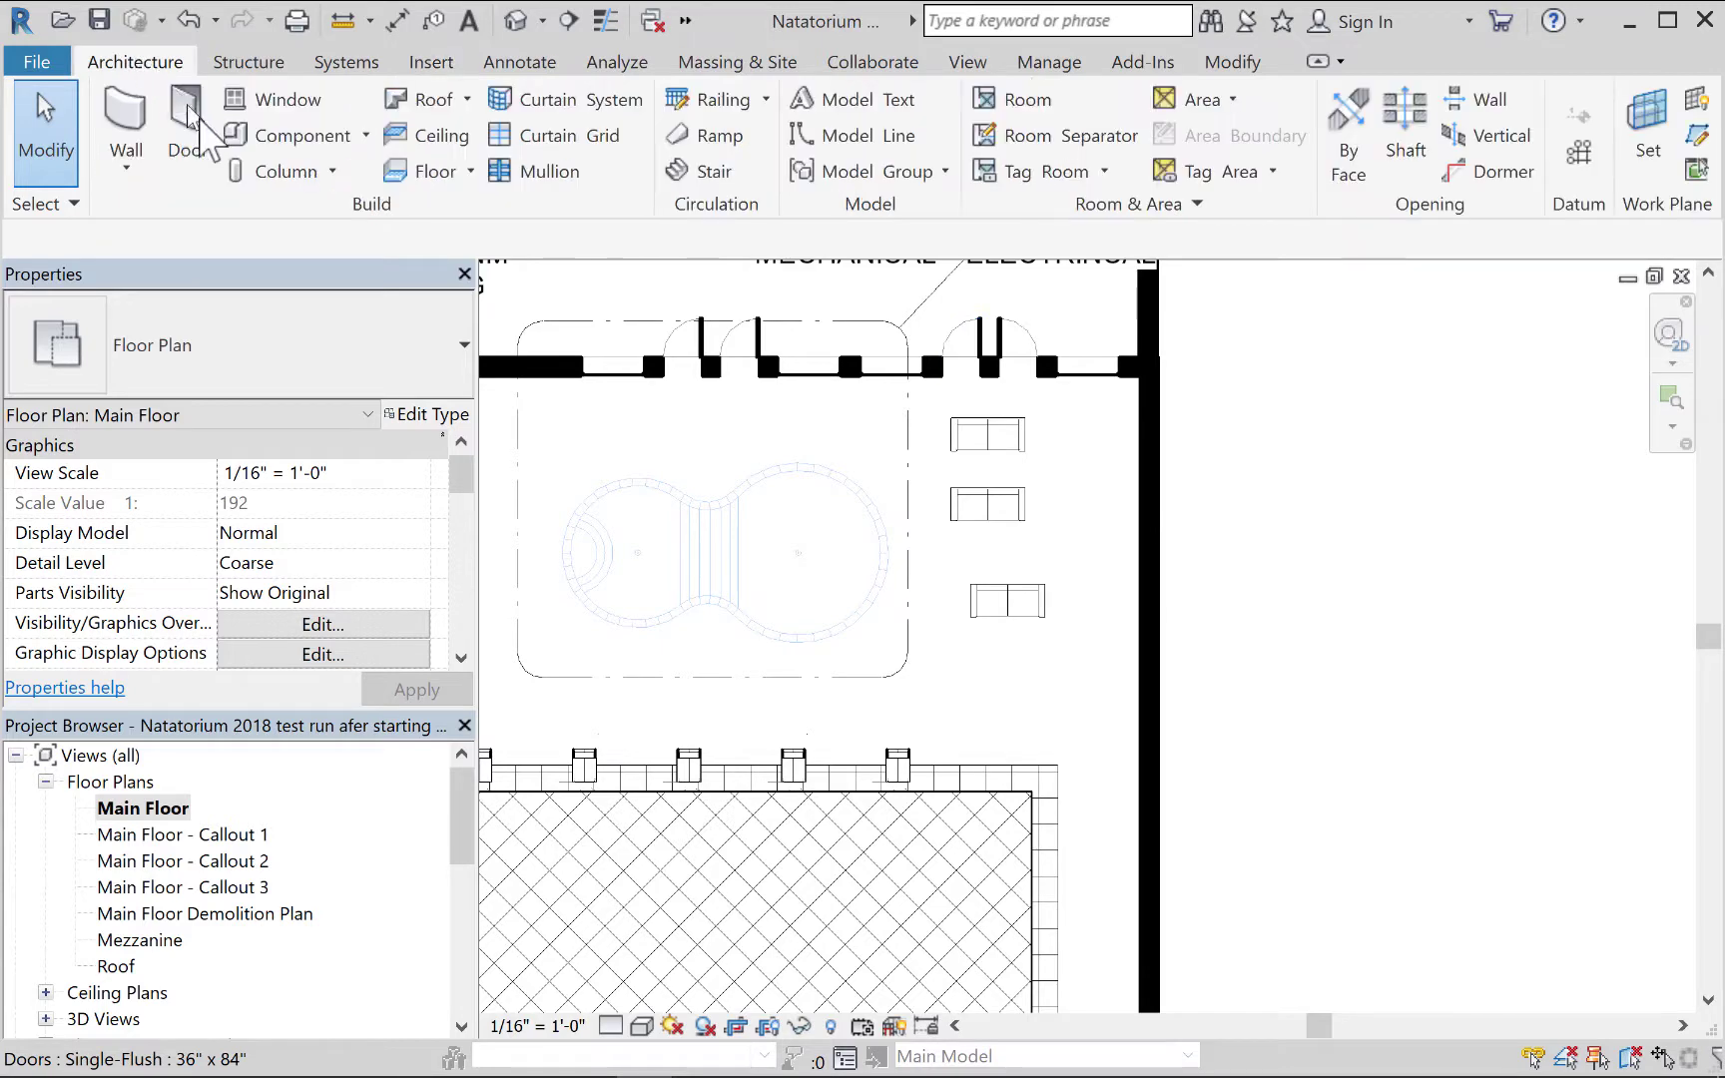
pyautogui.click(133, 142)
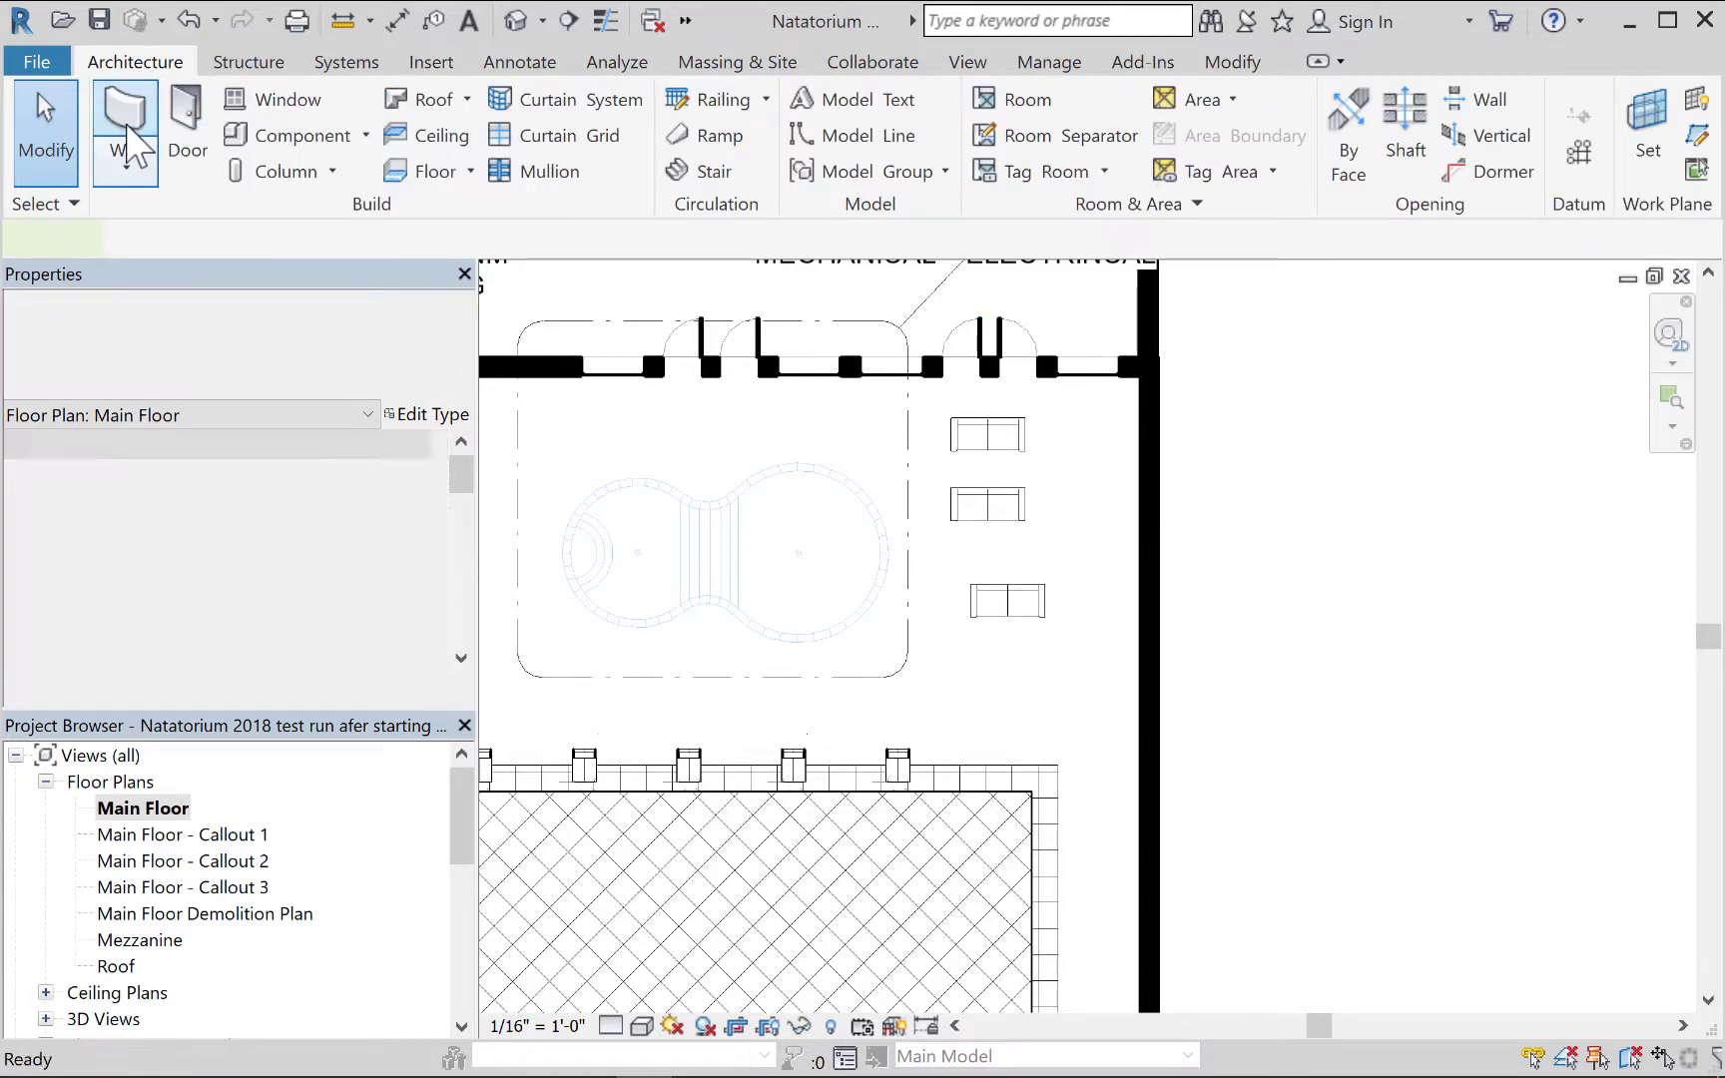
pyautogui.click(398, 371)
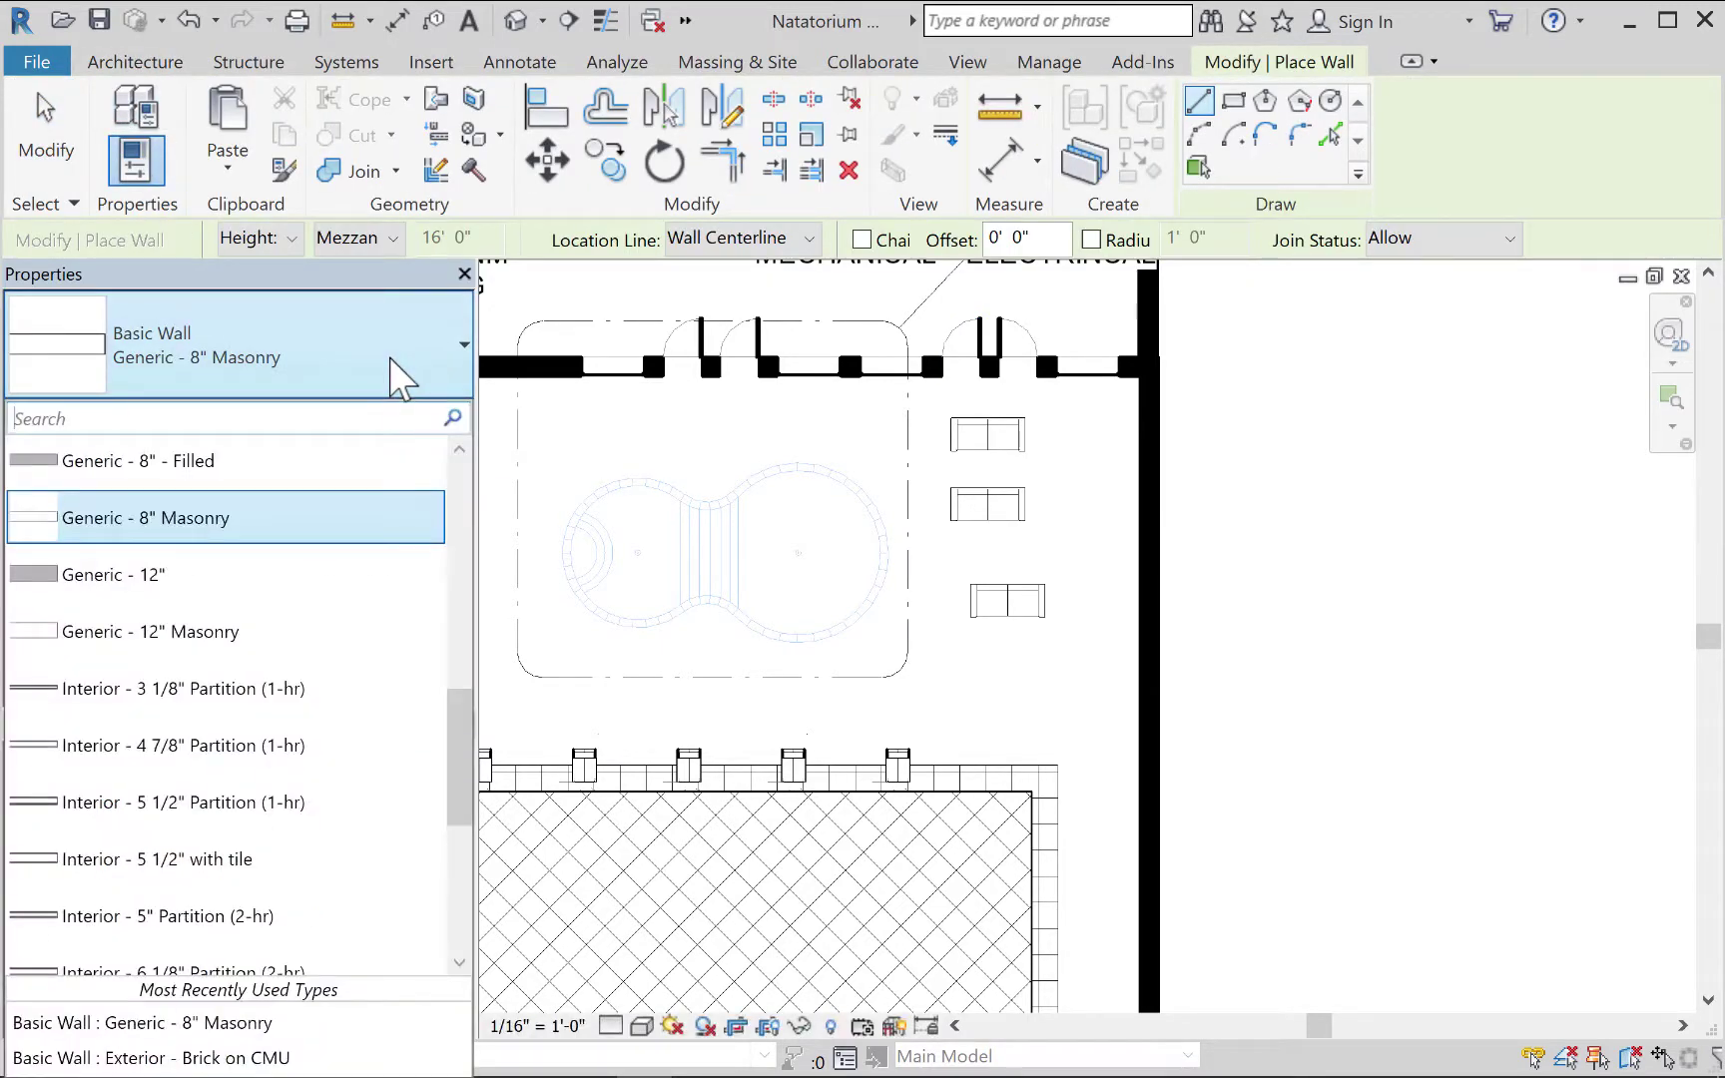
pyautogui.moveTo(458, 755); pyautogui.dragTo(473, 832)
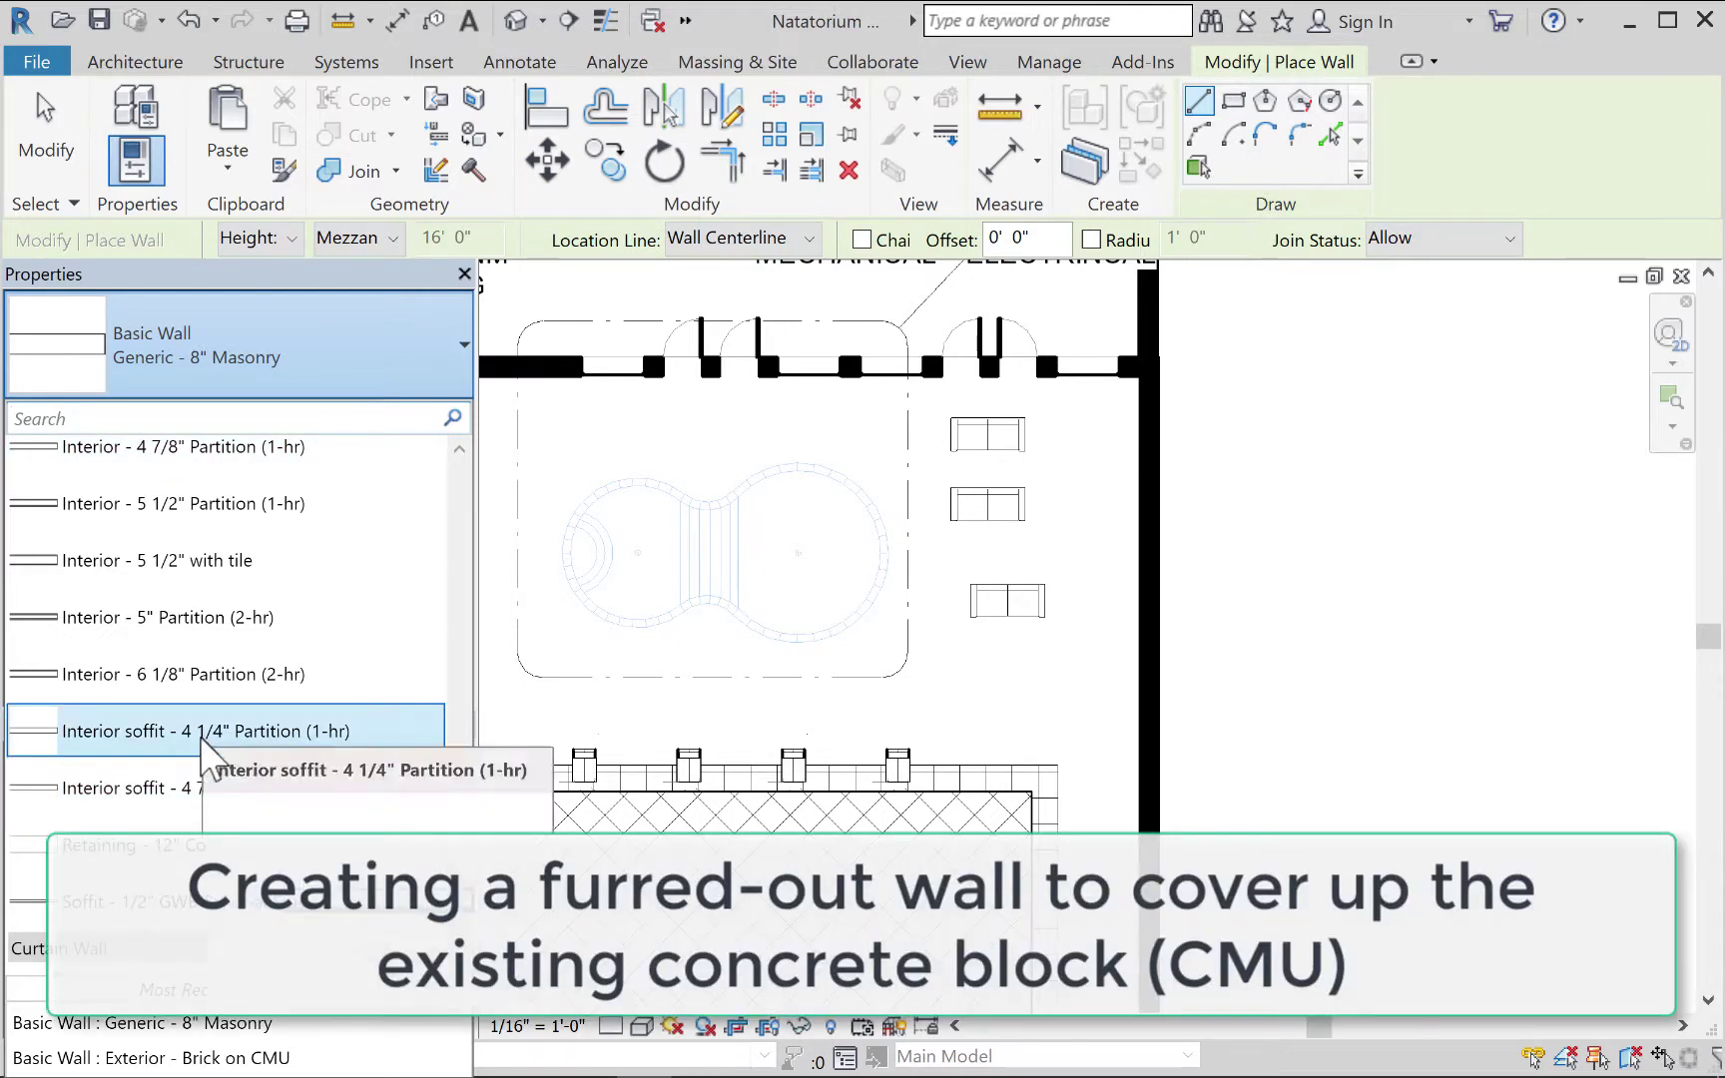
pyautogui.click(211, 794)
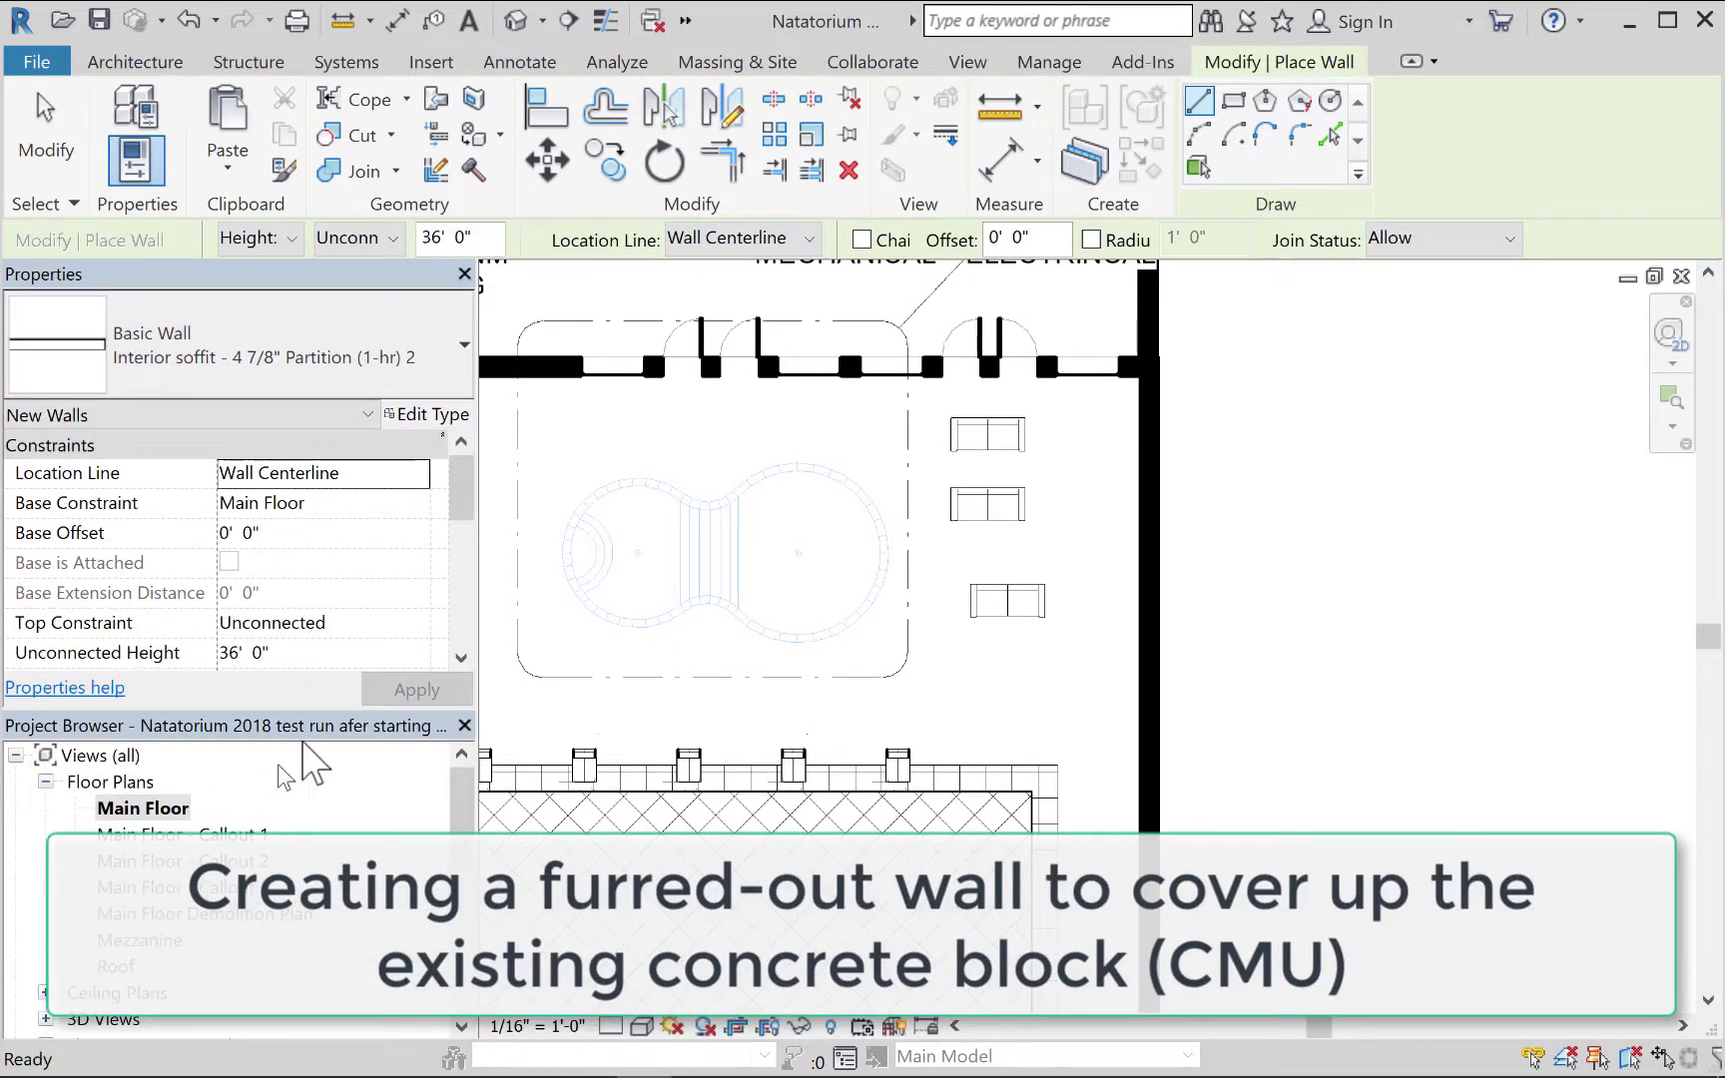
# Duplicate the Interior soffit - 4 7/8" Partition (1-hr) 2 wall type and name the copy Furred out wall.
pyautogui.click(422, 412)
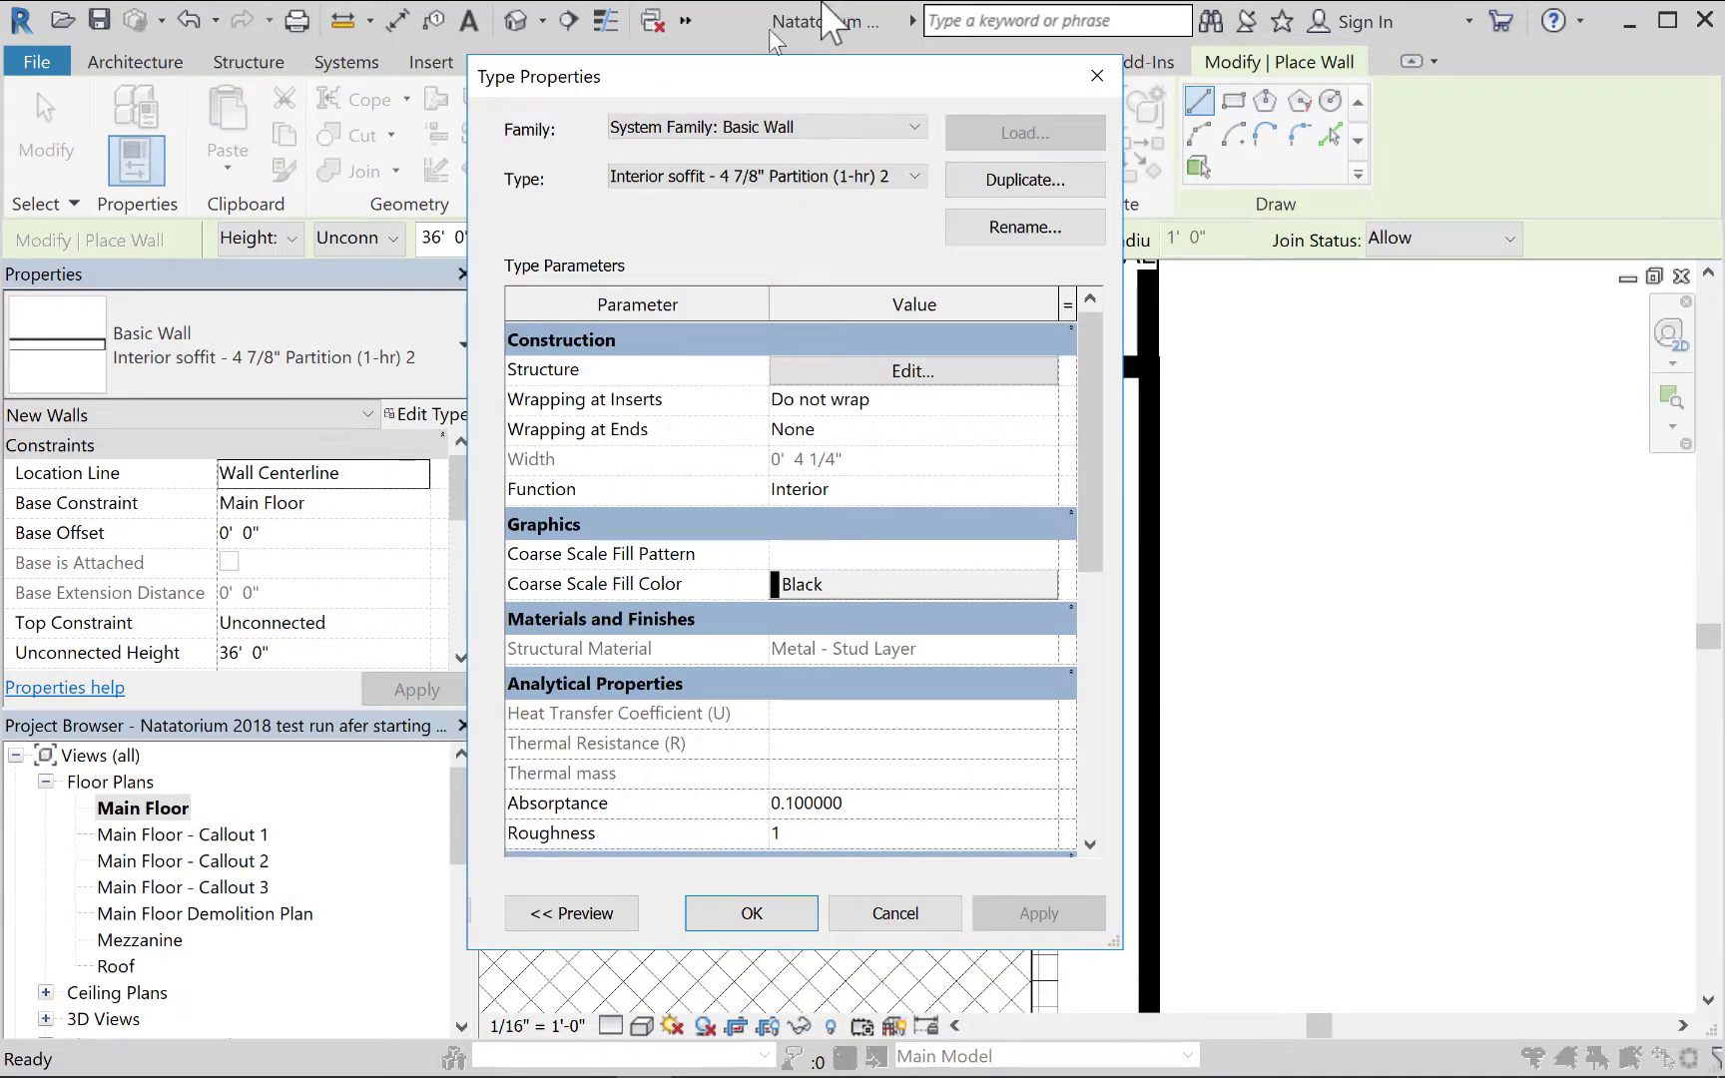
pyautogui.click(1023, 181)
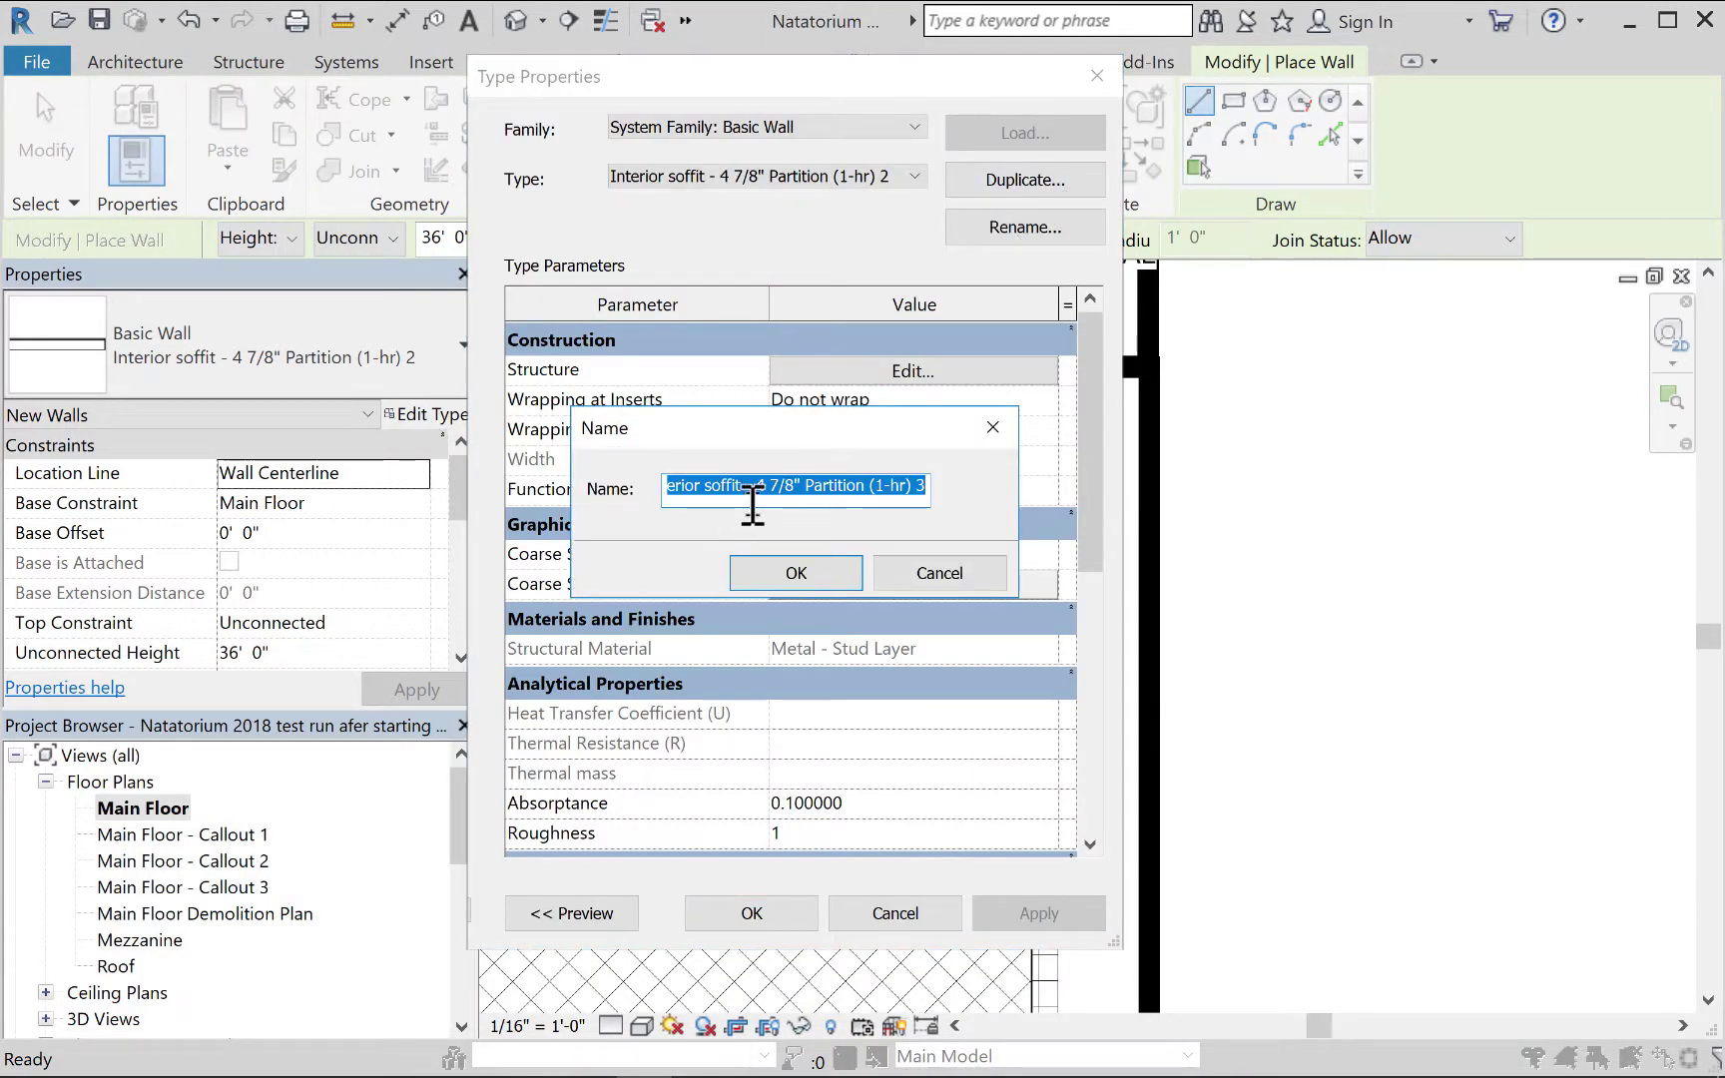
pyautogui.click(729, 486)
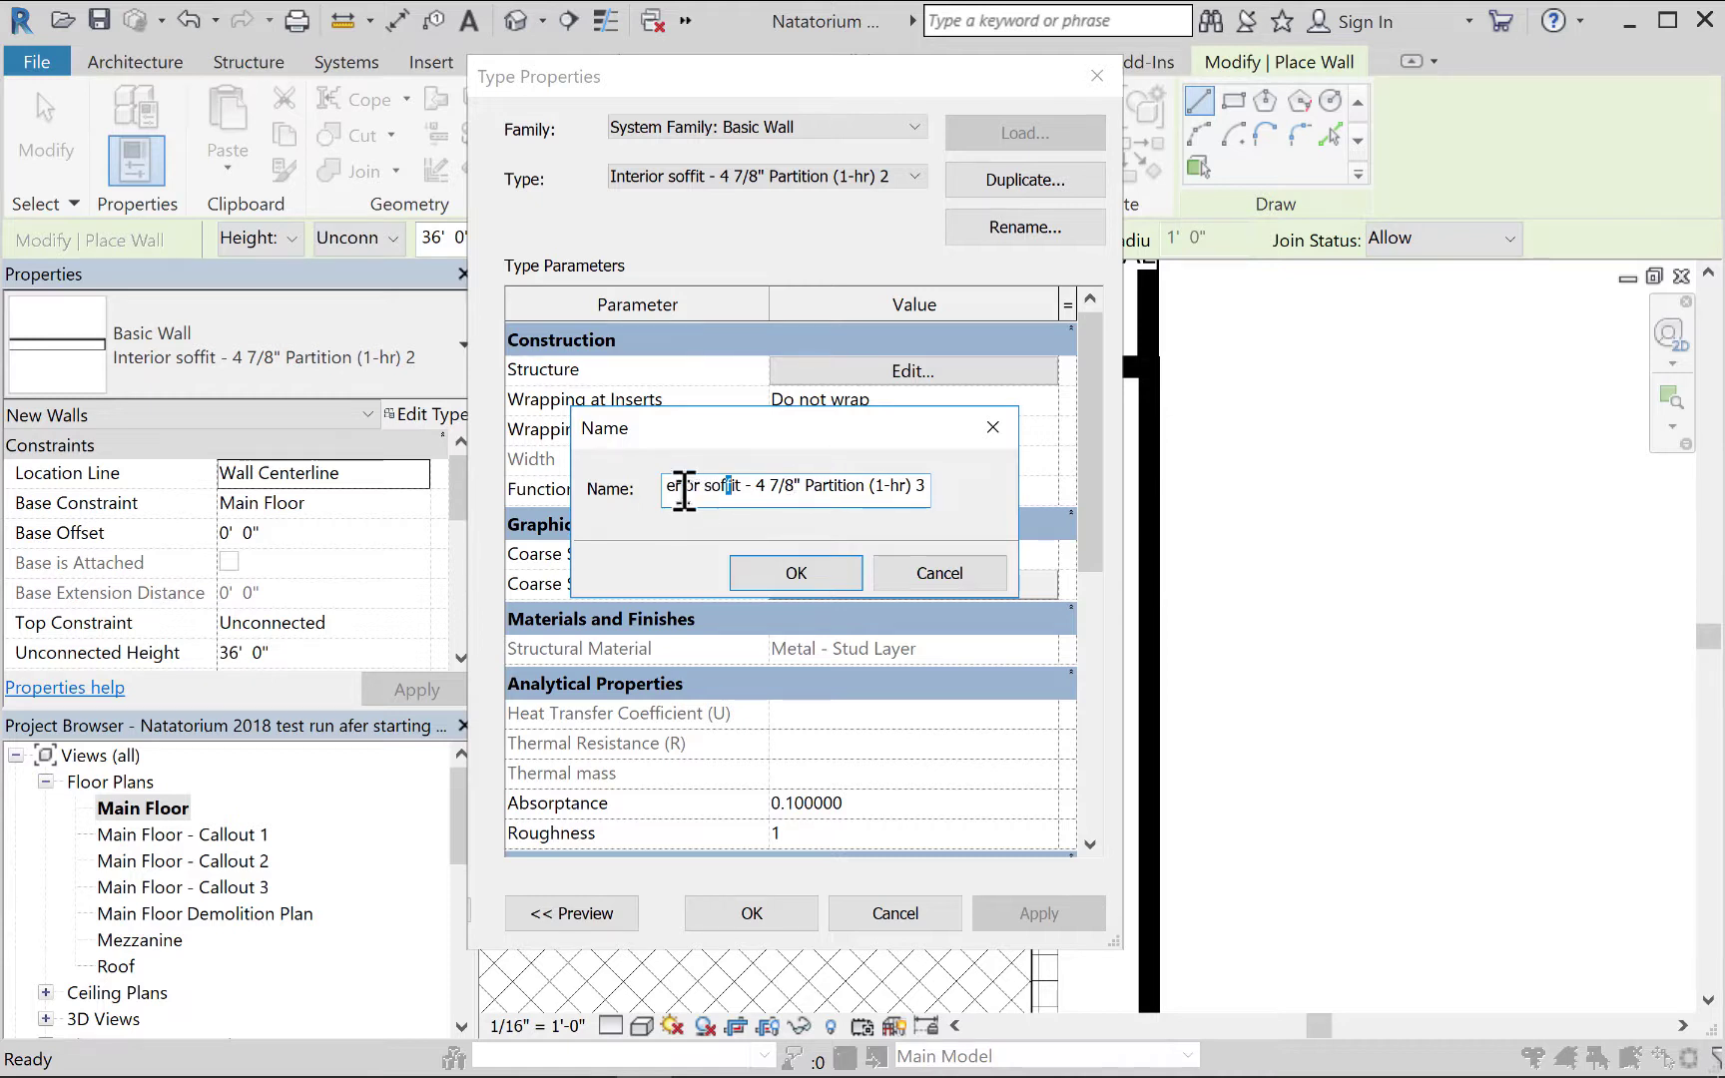
pyautogui.moveTo(684, 490); pyautogui.dragTo(934, 511)
pyautogui.press('BackSpace')
pyautogui.press('BackSpace')
pyautogui.press('BackSpace')
pyautogui.press('BackSpace')
pyautogui.press('BackSpace')
pyautogui.press('BackSpace')
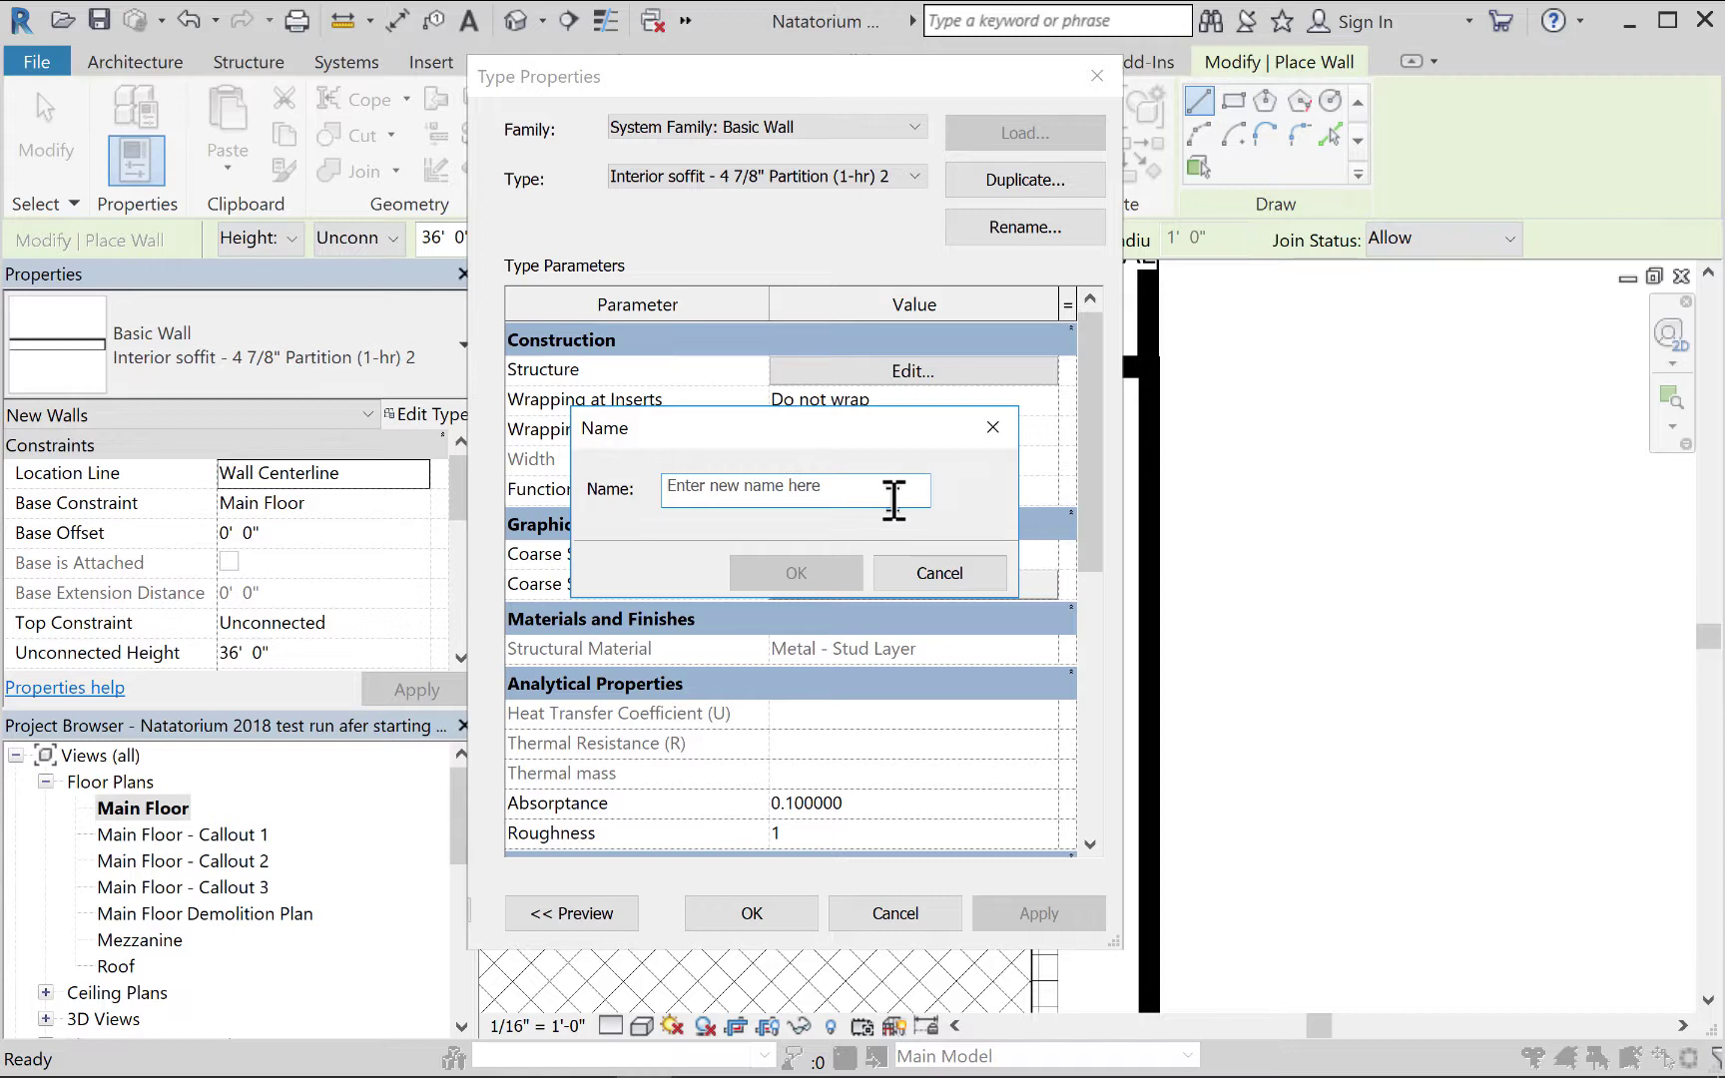
pyautogui.write('Furred out wall')
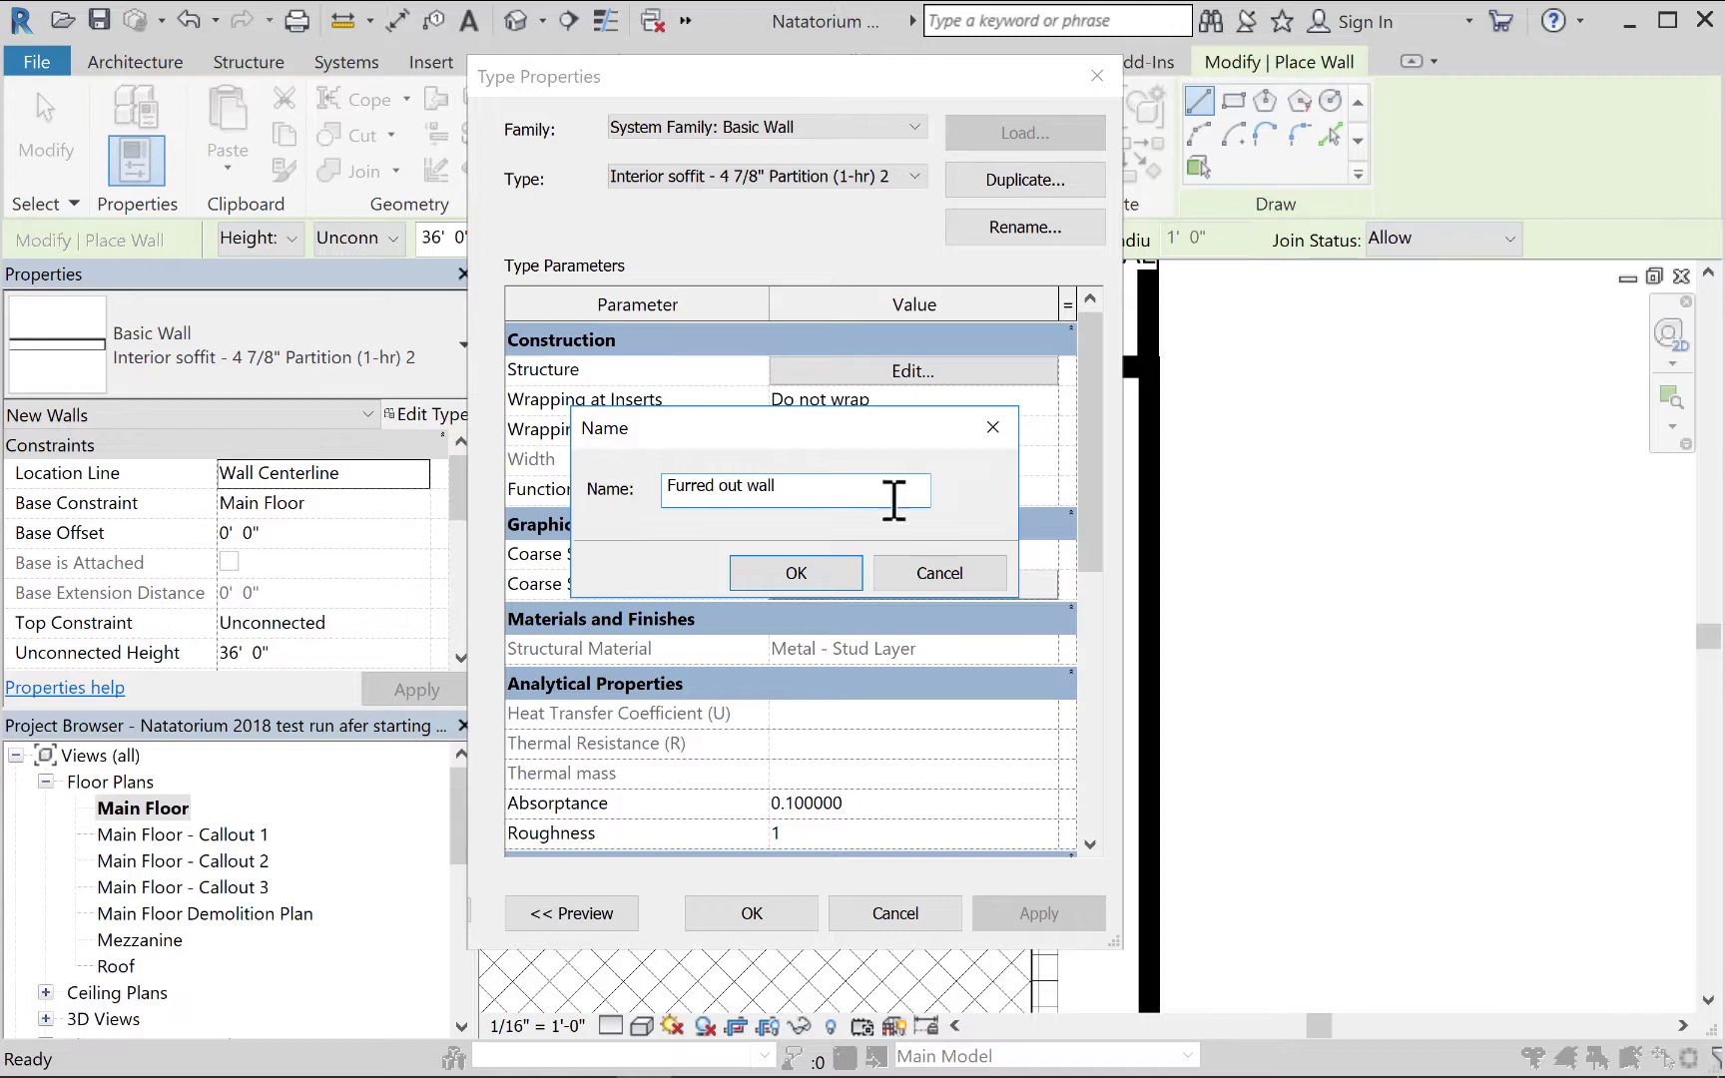
pyautogui.click(809, 573)
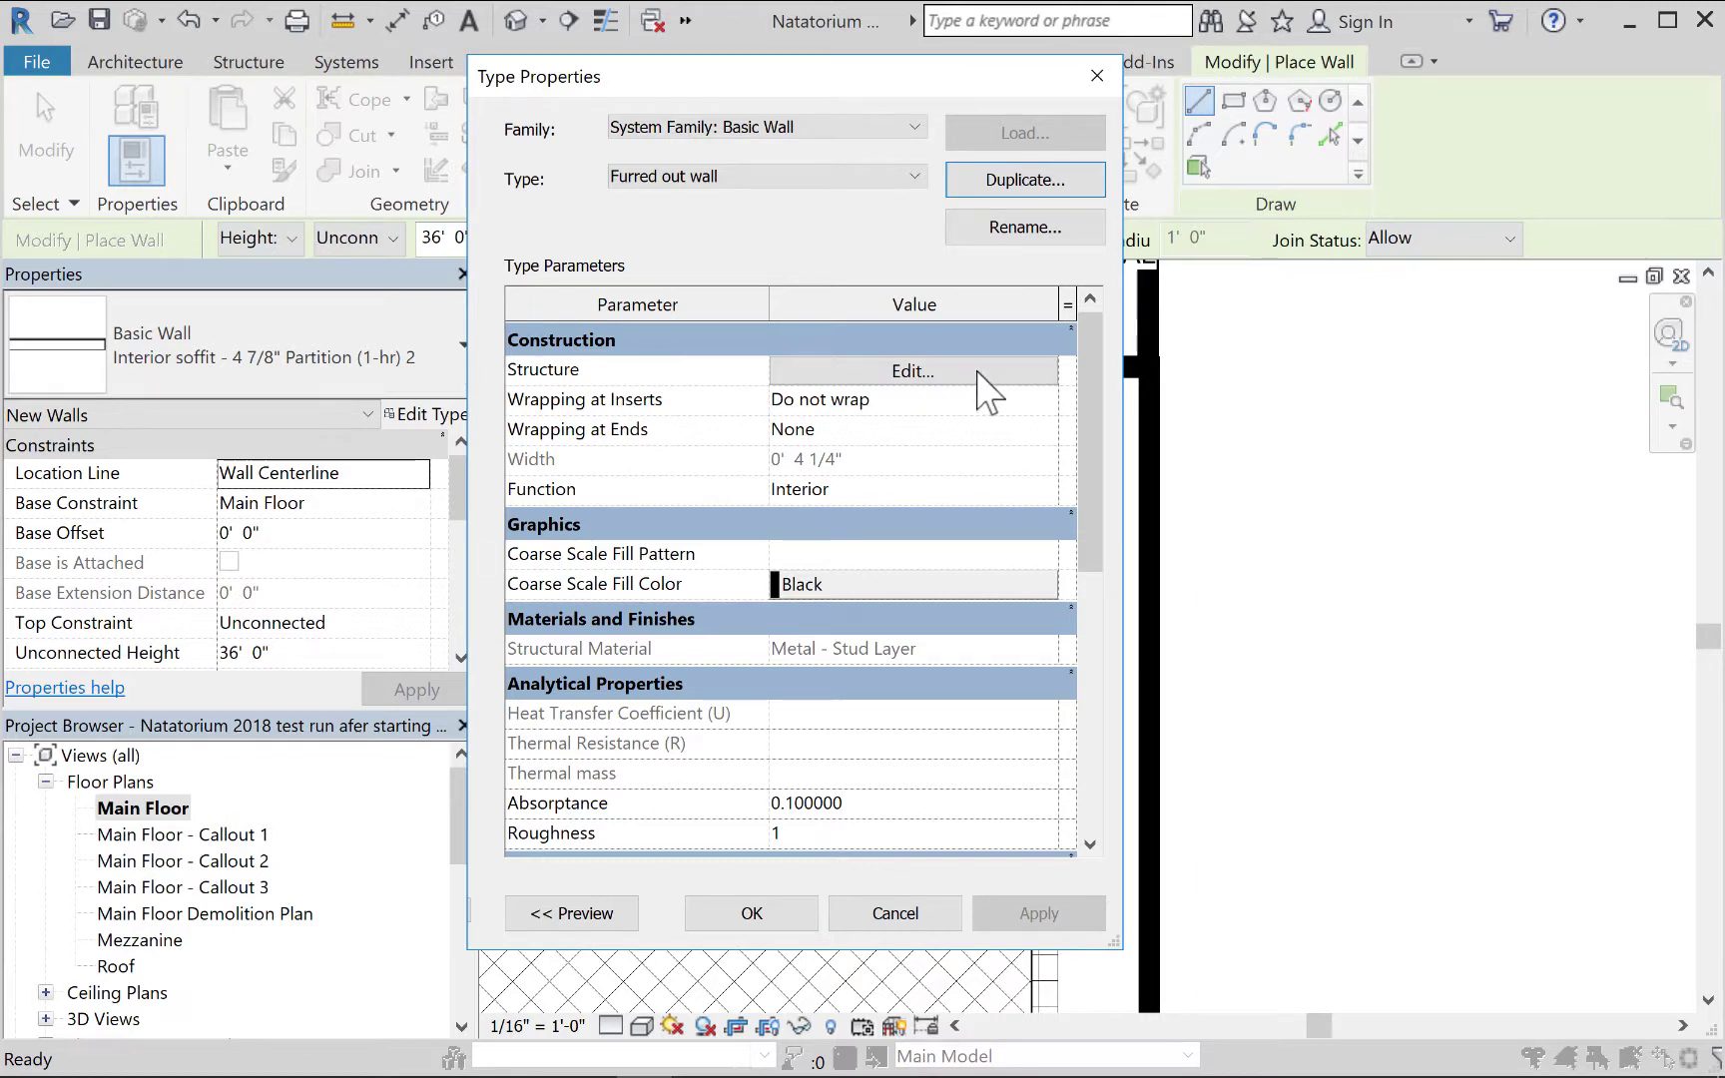
# Set the Metal - Stud Layer structure thickness of the Furred out wall type to 1 5/8" and apply the type.
pyautogui.click(978, 372)
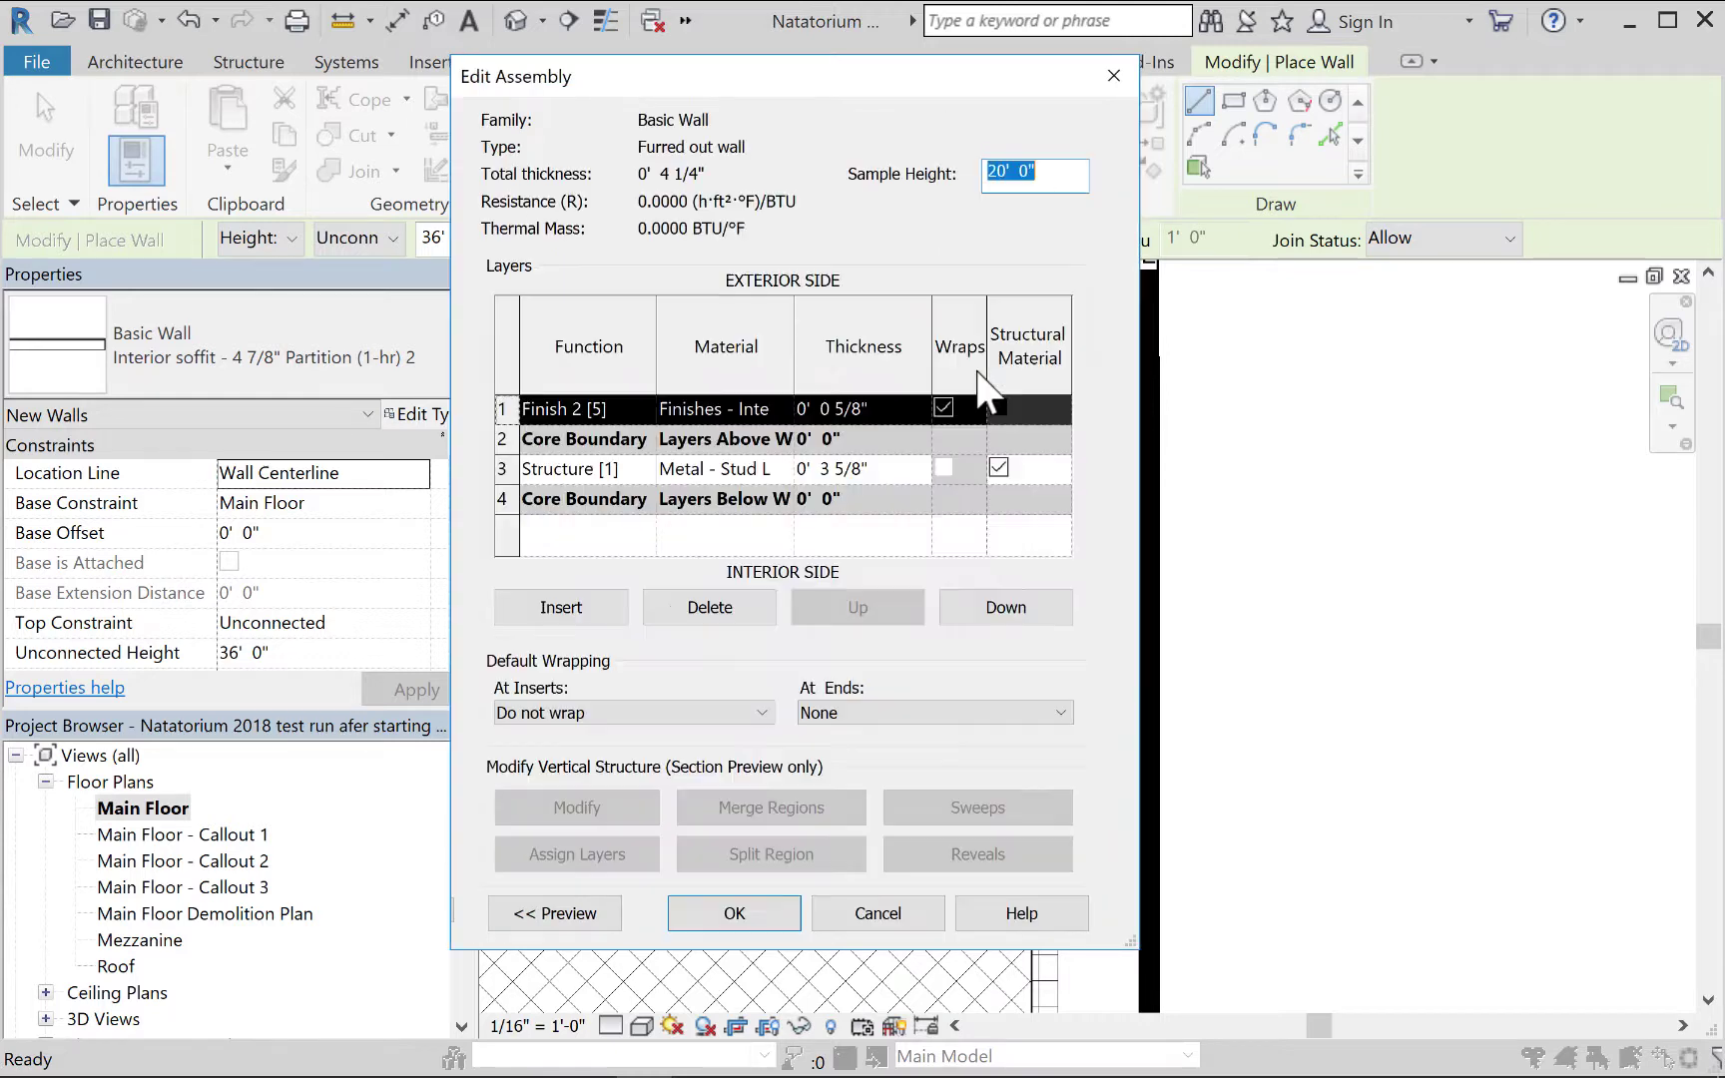
pyautogui.click(839, 468)
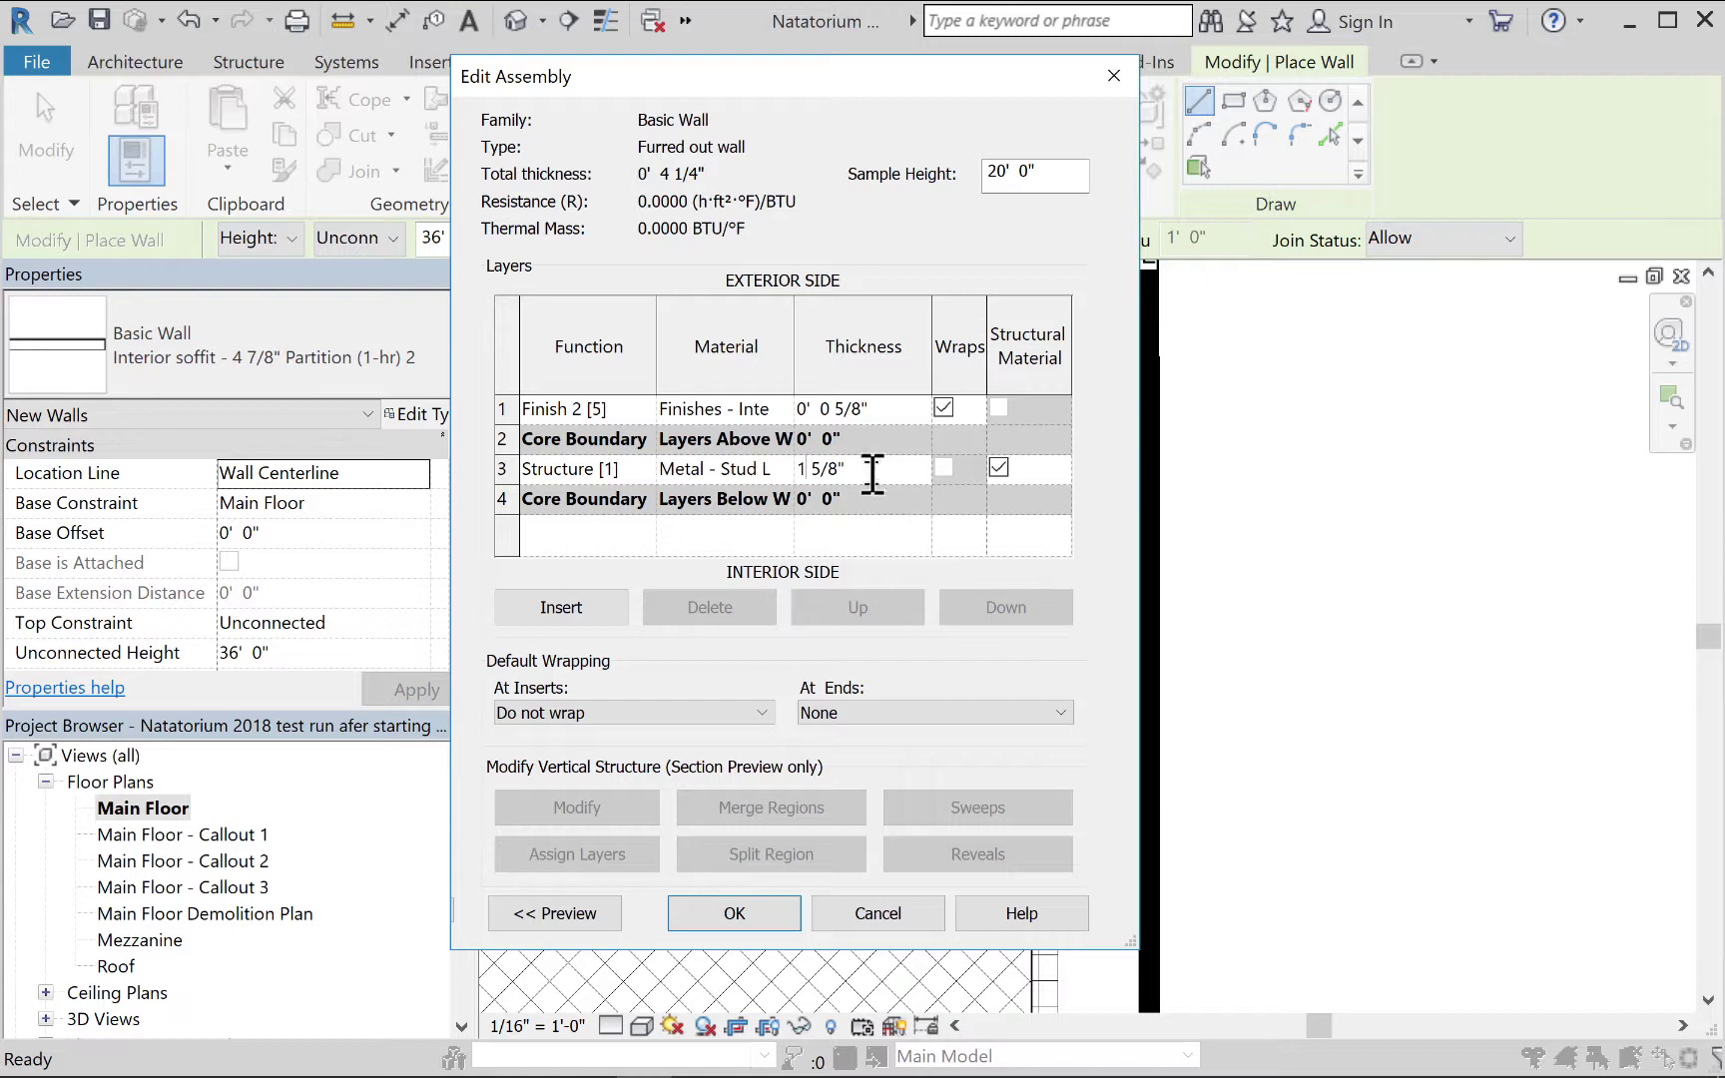
pyautogui.click(862, 408)
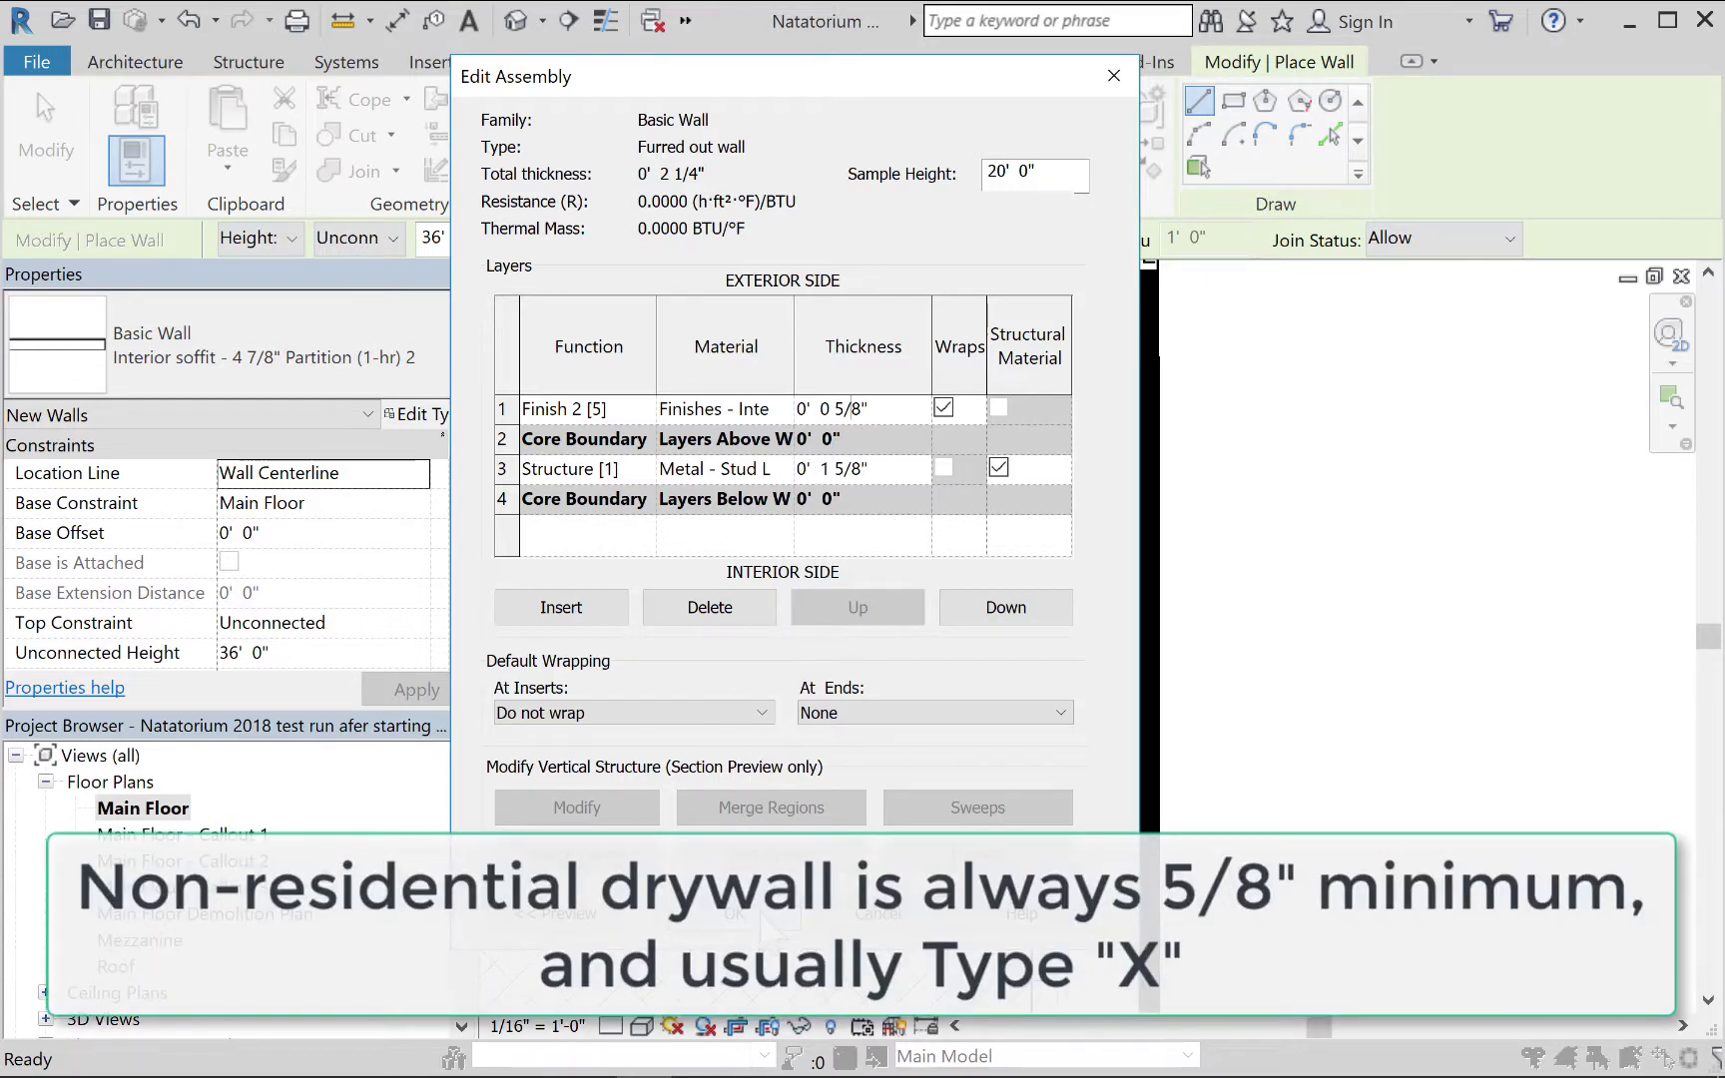
pyautogui.click(759, 912)
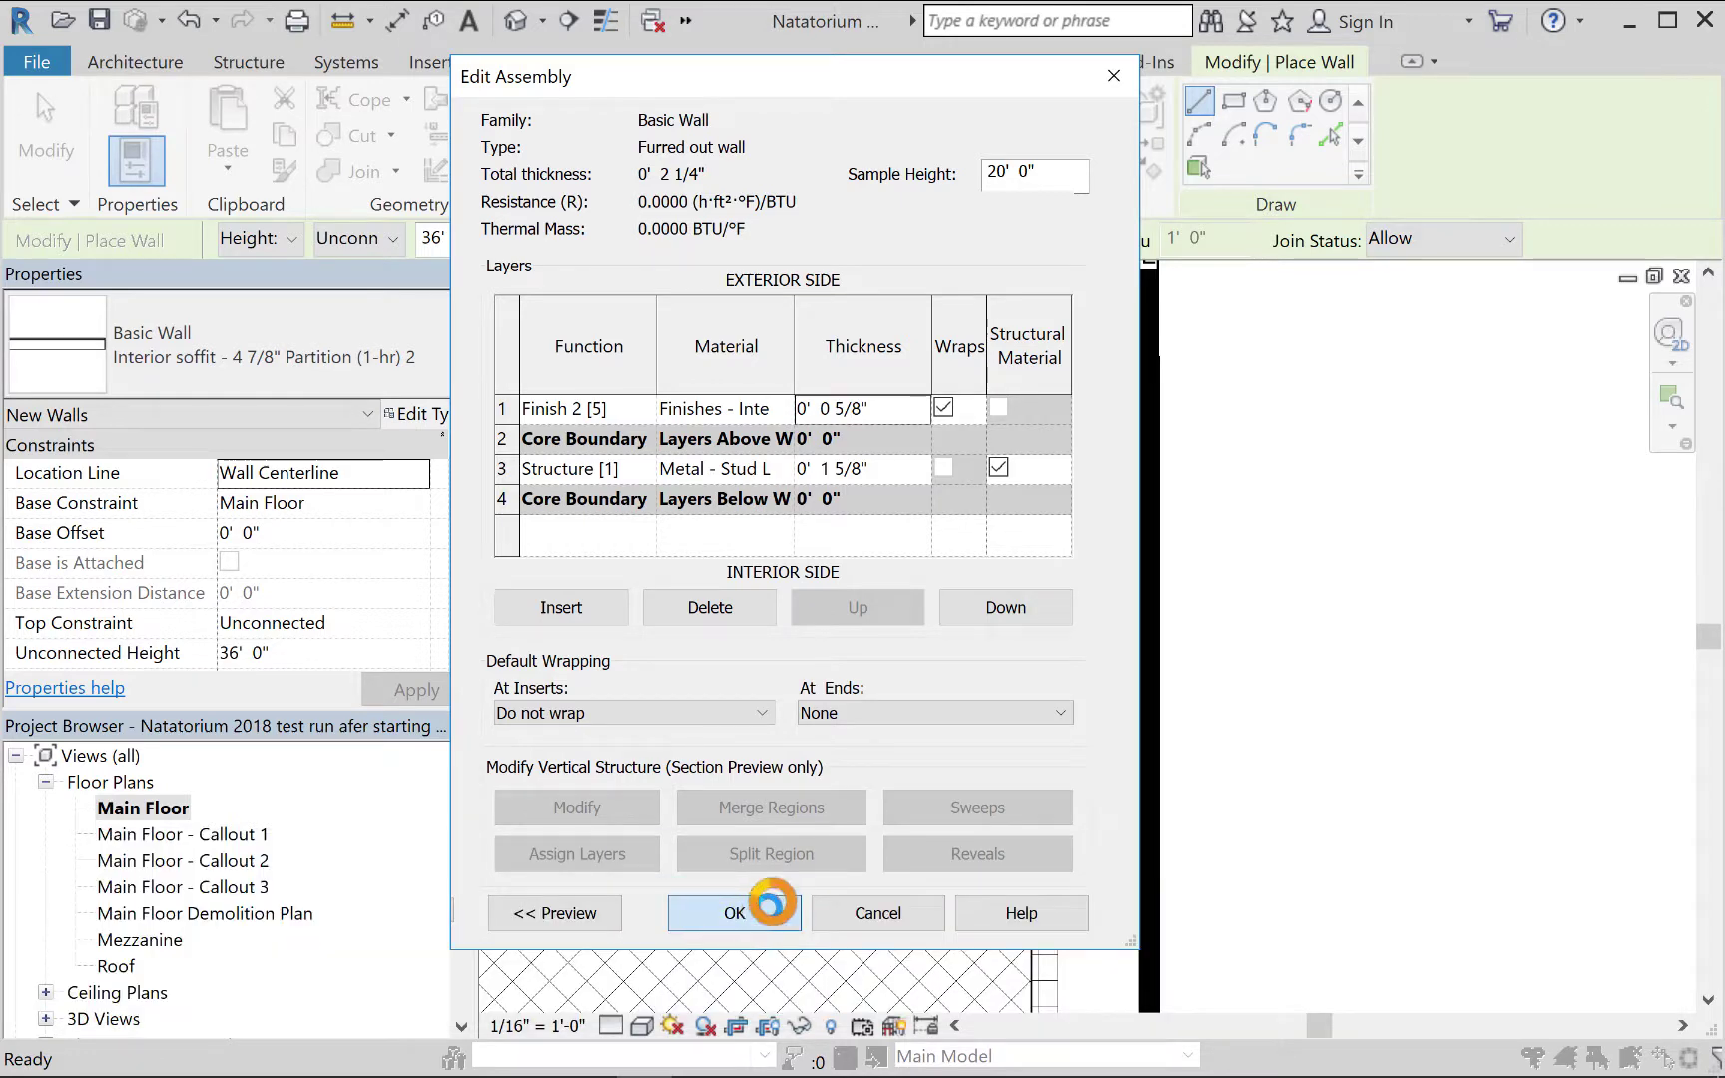
pyautogui.click(778, 914)
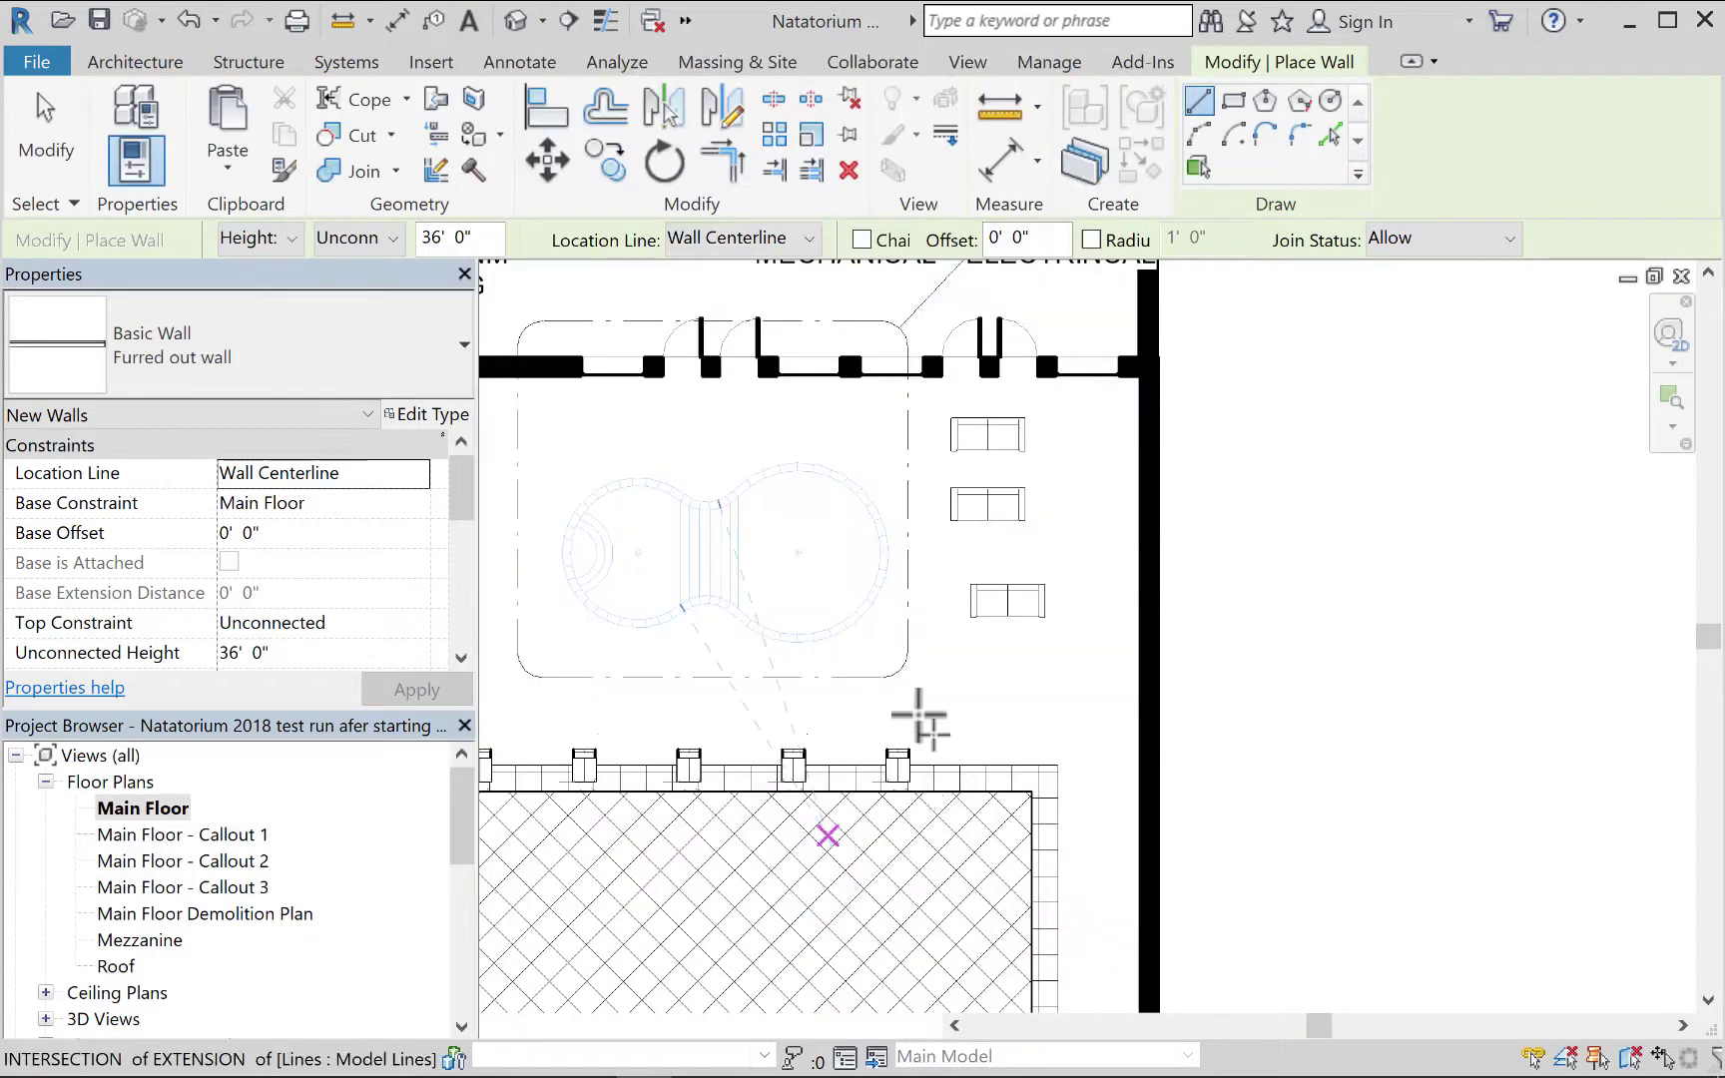
# Draw a furred-out wall about 17'-3" long beside the east exterior wall, plus a westward wall about 6' long from its north end.
pyautogui.click(1098, 415)
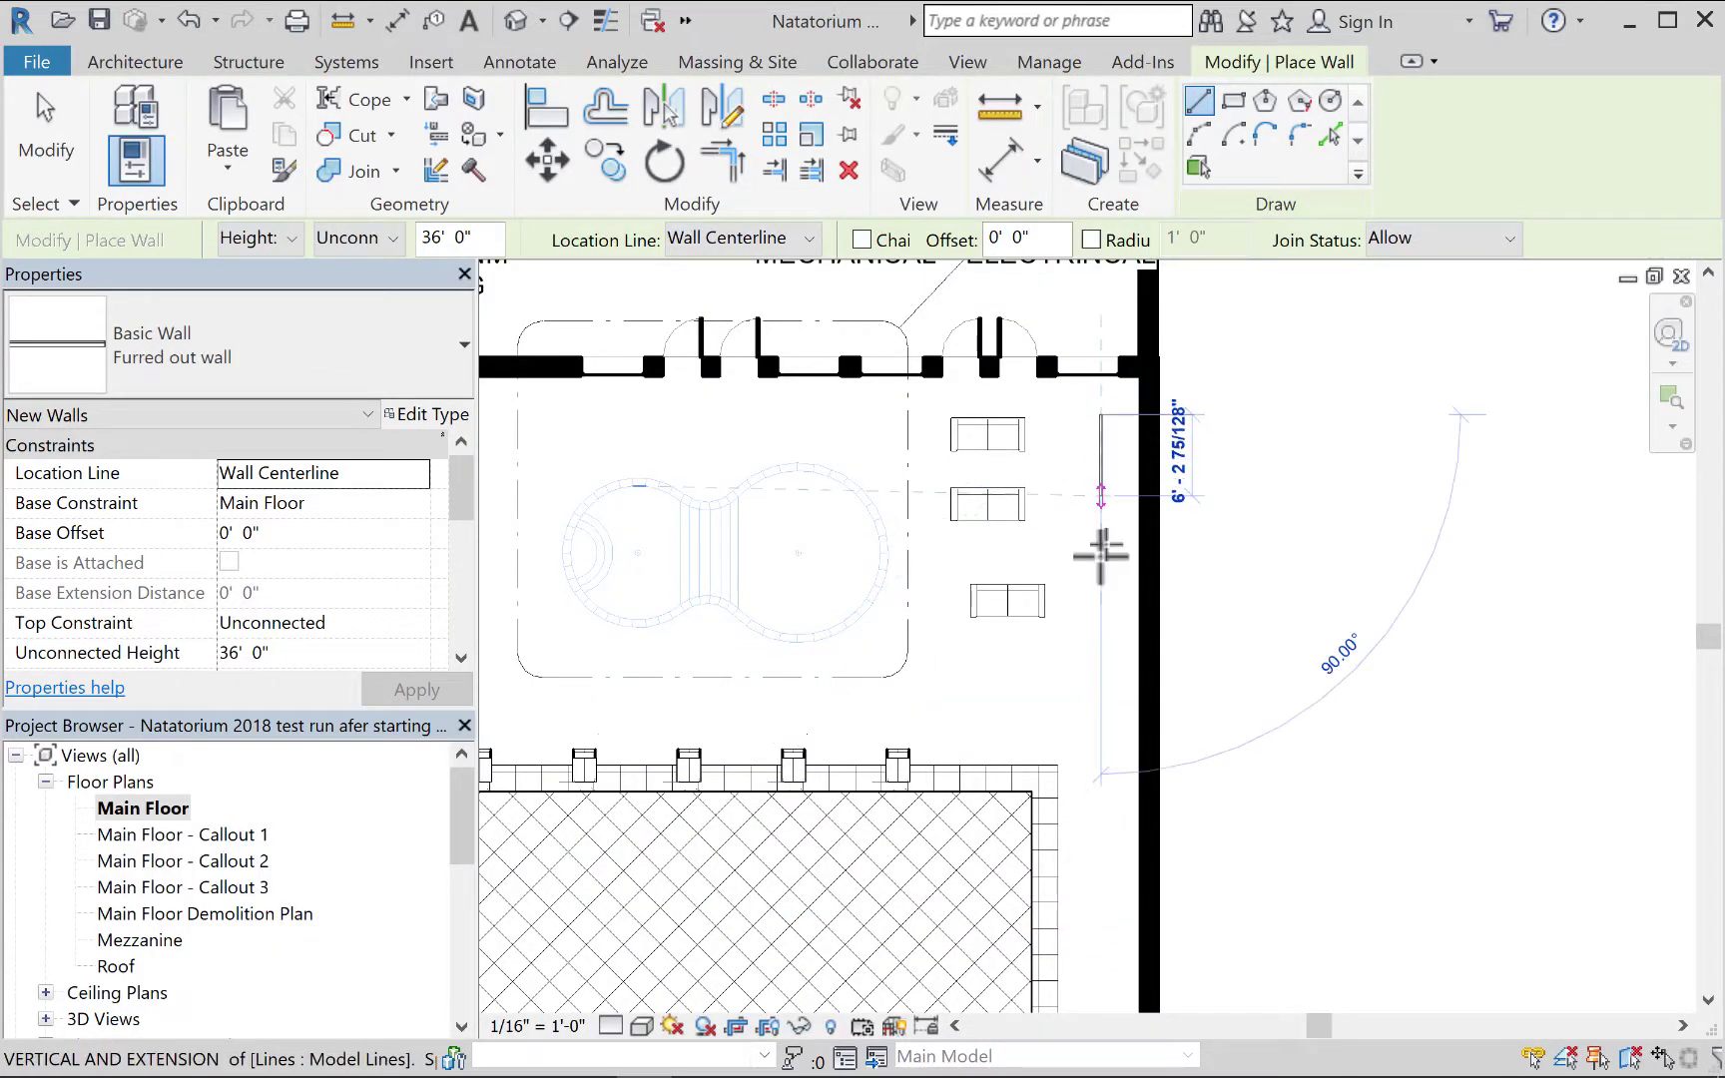
pyautogui.click(1102, 640)
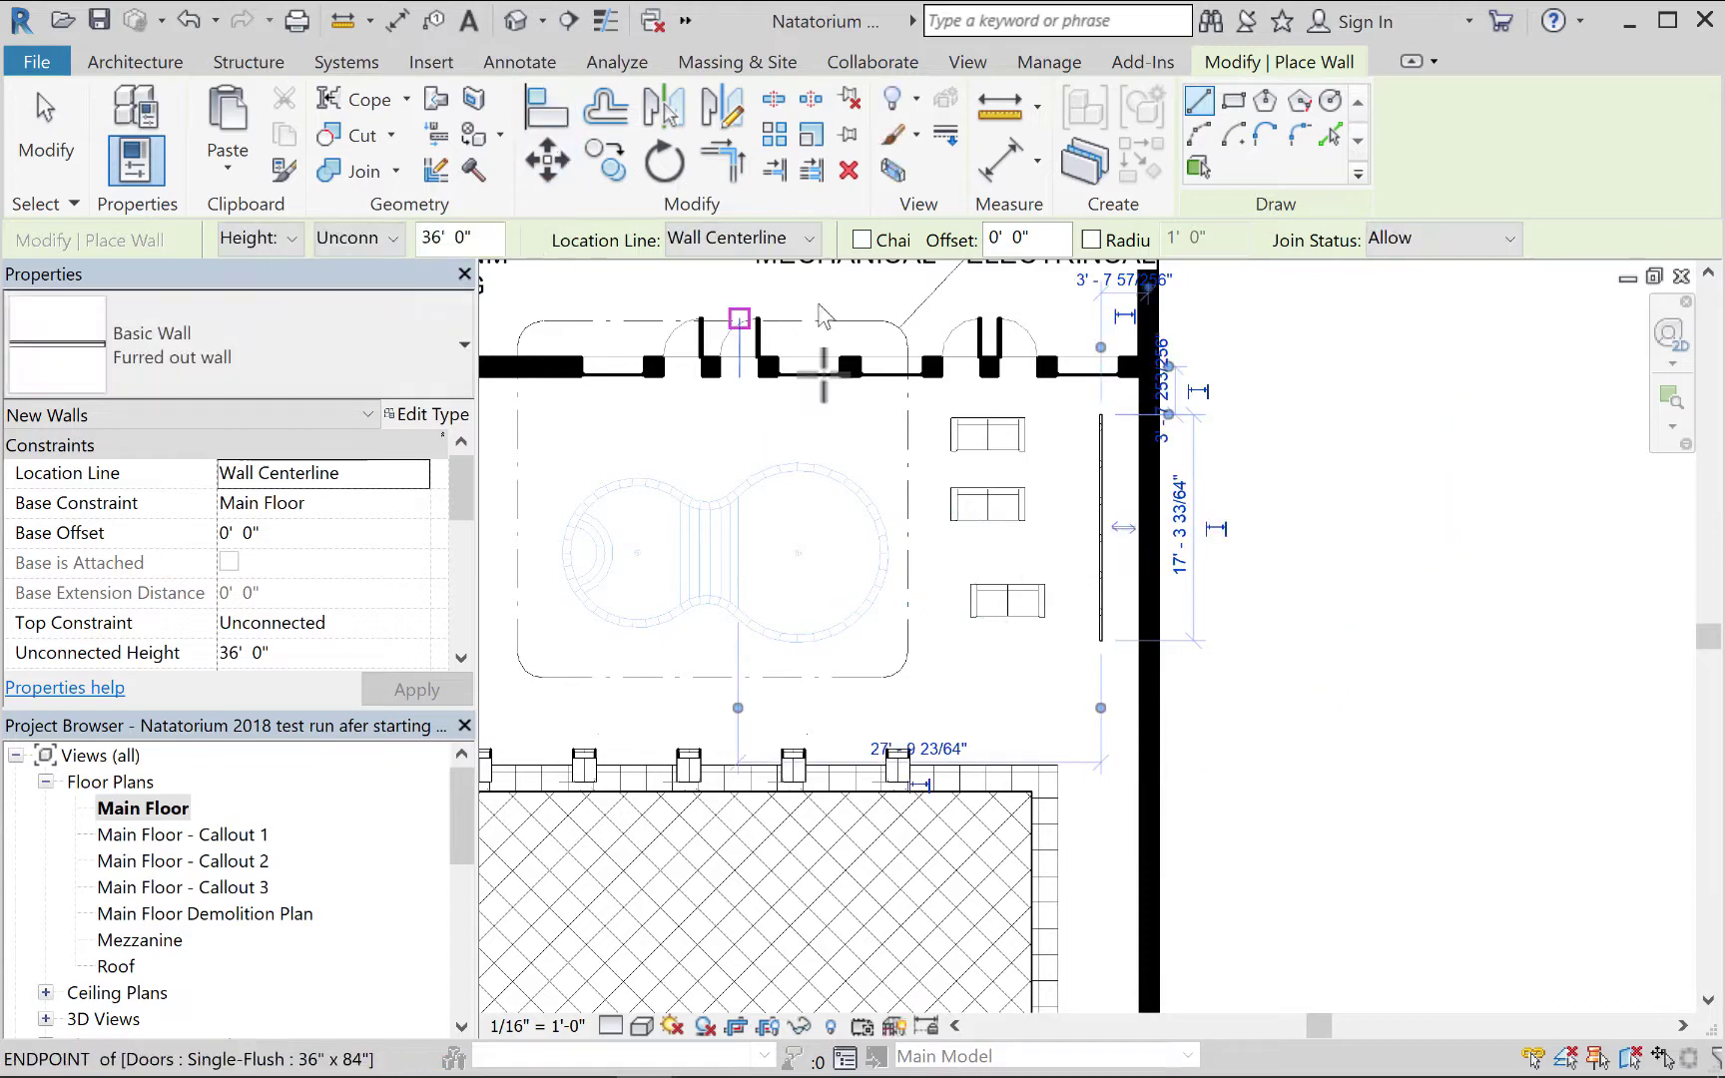
pyautogui.click(45, 124)
pyautogui.click(1103, 446)
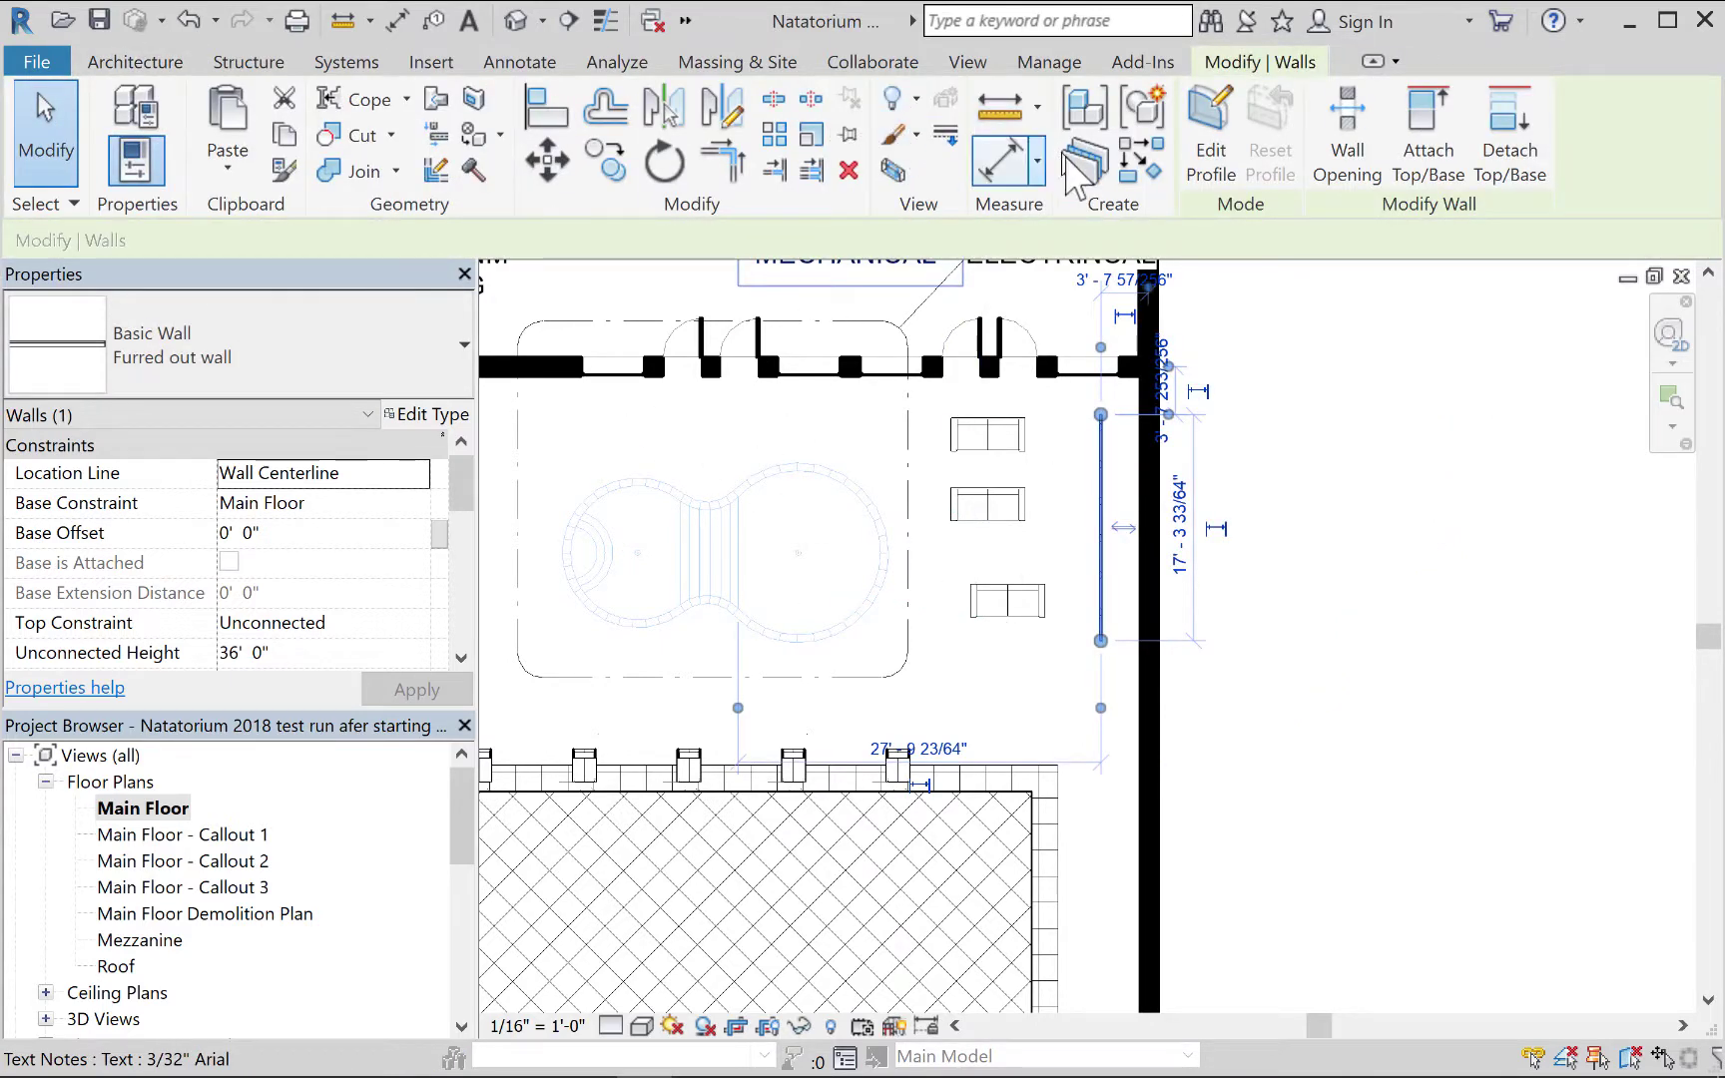
pyautogui.click(1141, 157)
pyautogui.click(1101, 413)
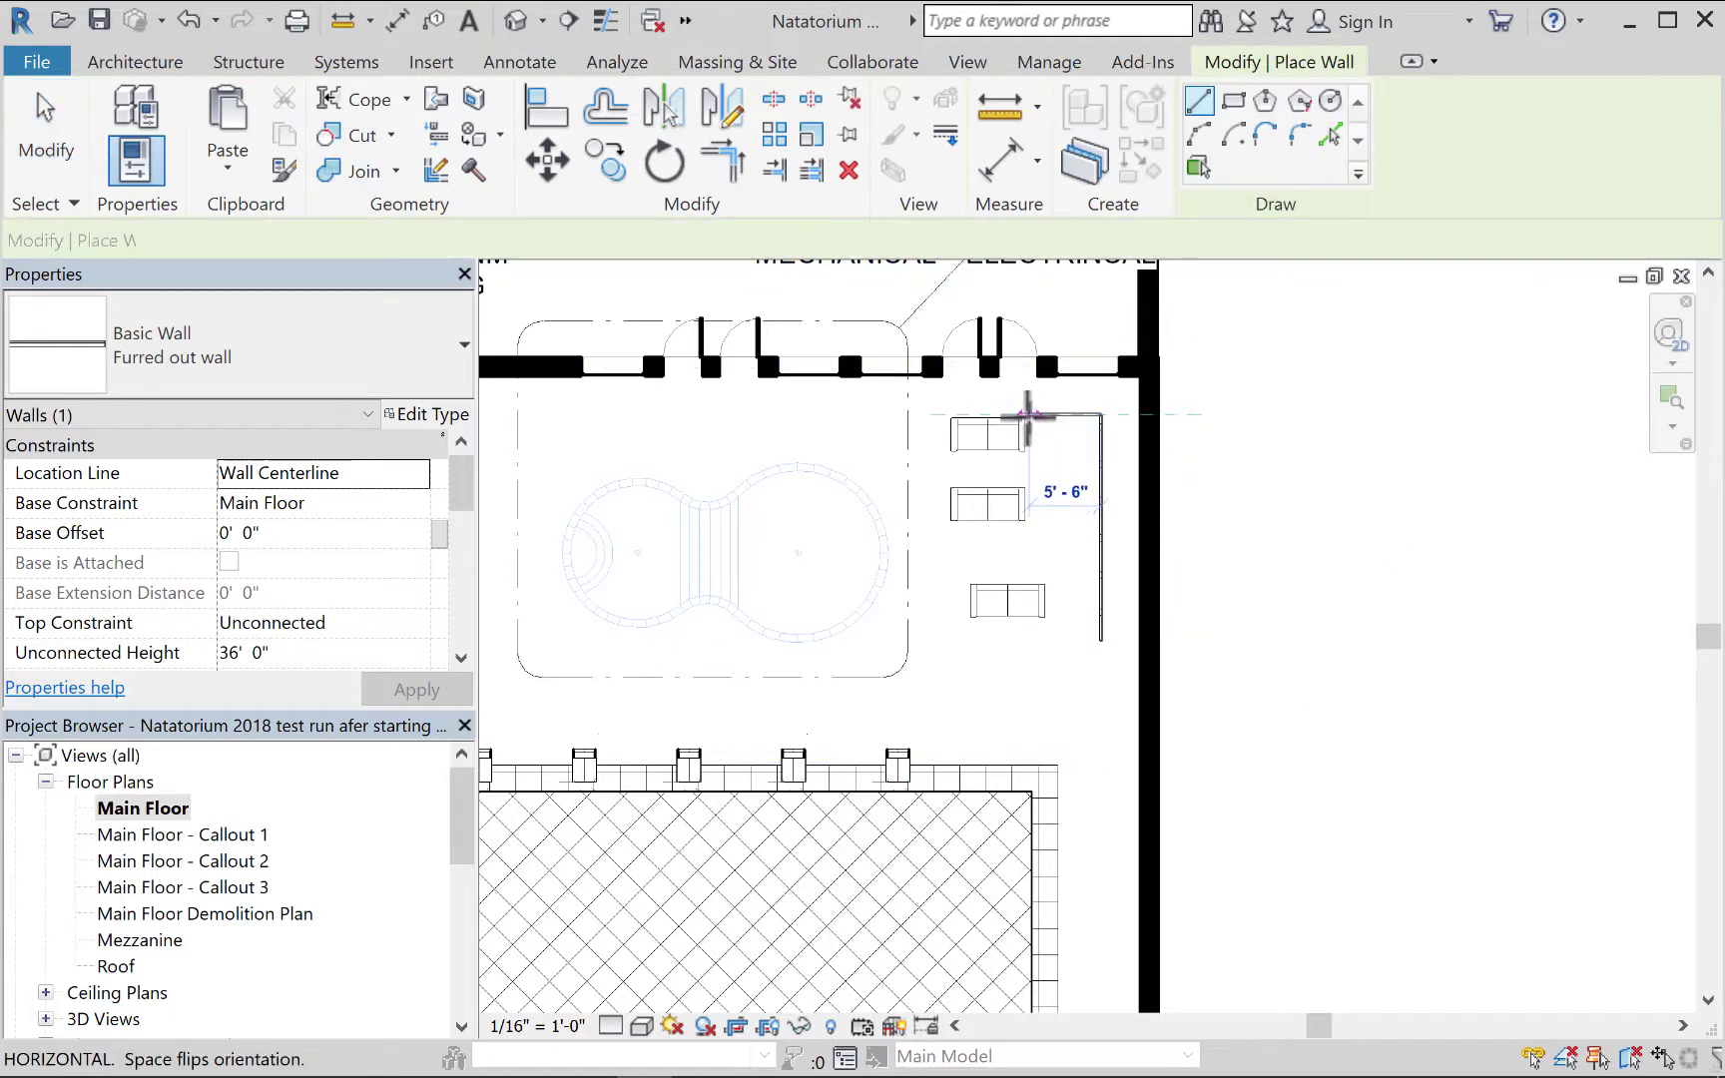
pyautogui.click(1023, 413)
# Align the two furred-out walls with the inner faces of the east and north brick-on-CMU walls.
pyautogui.scroll(6, 1116, 409)
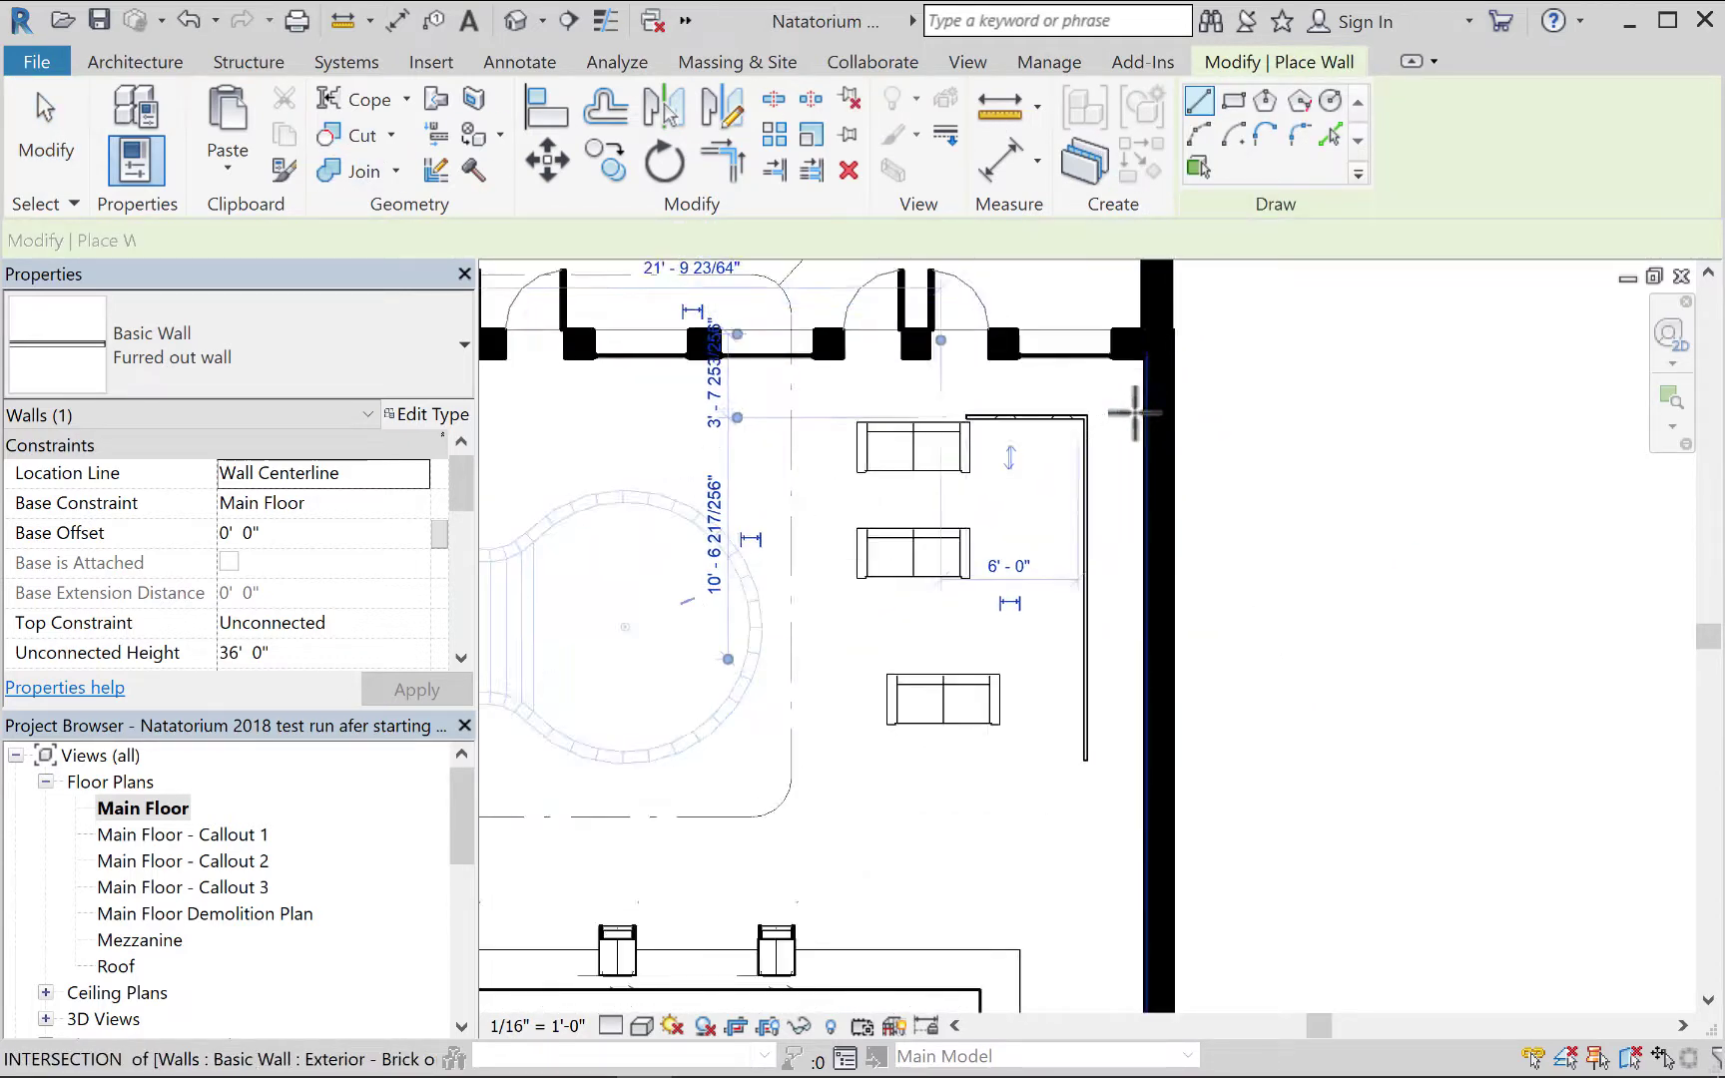
pyautogui.moveTo(1141, 437); pyautogui.dragTo(1124, 435, button='middle')
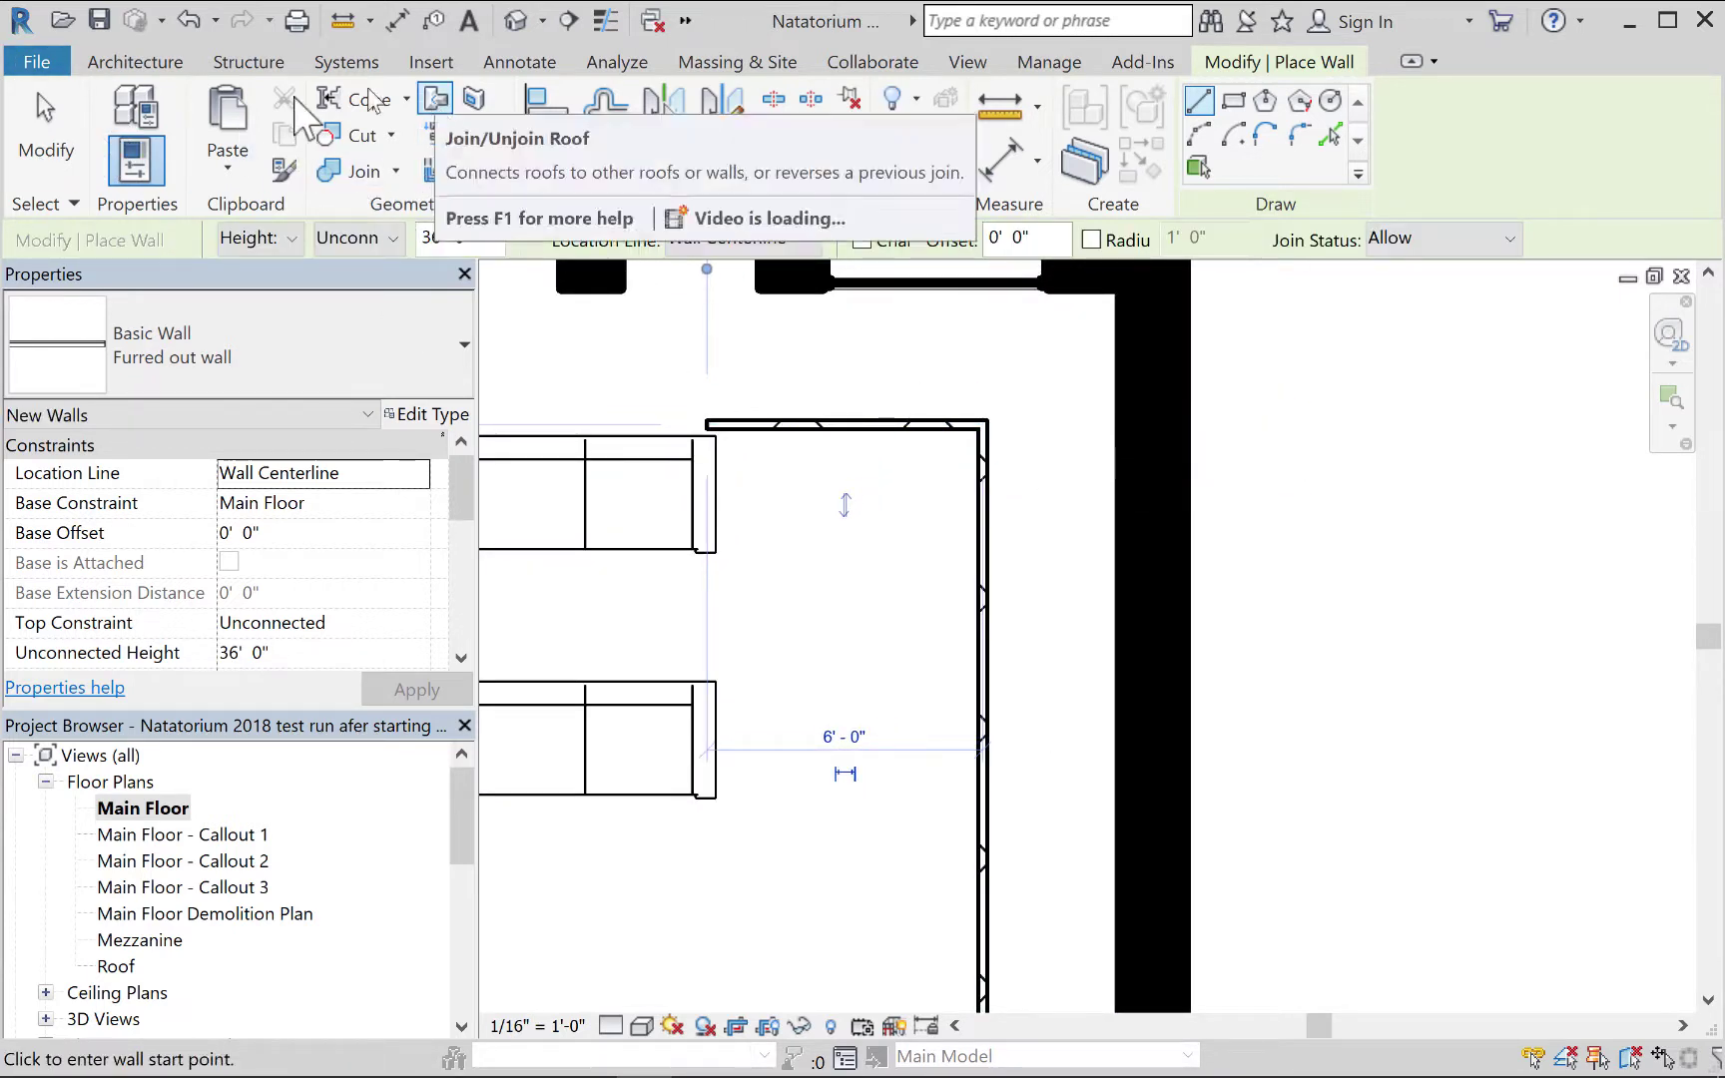
pyautogui.click(514, 105)
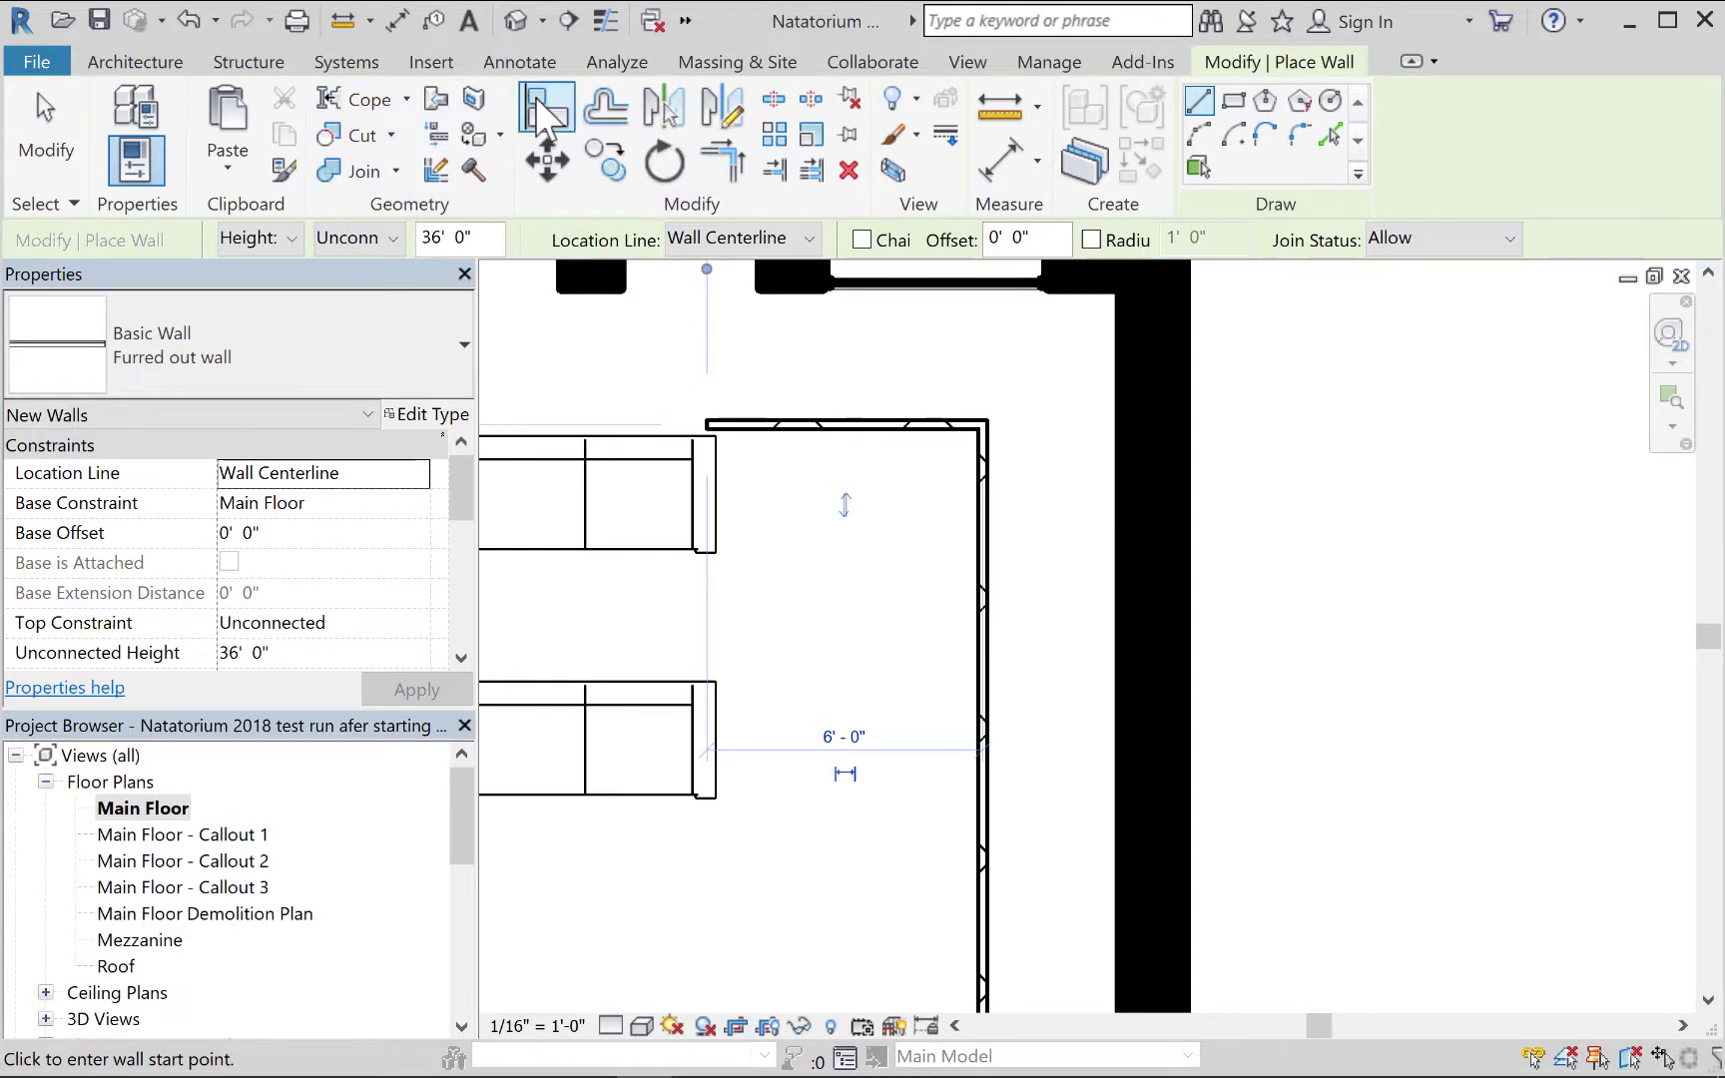
pyautogui.click(1109, 456)
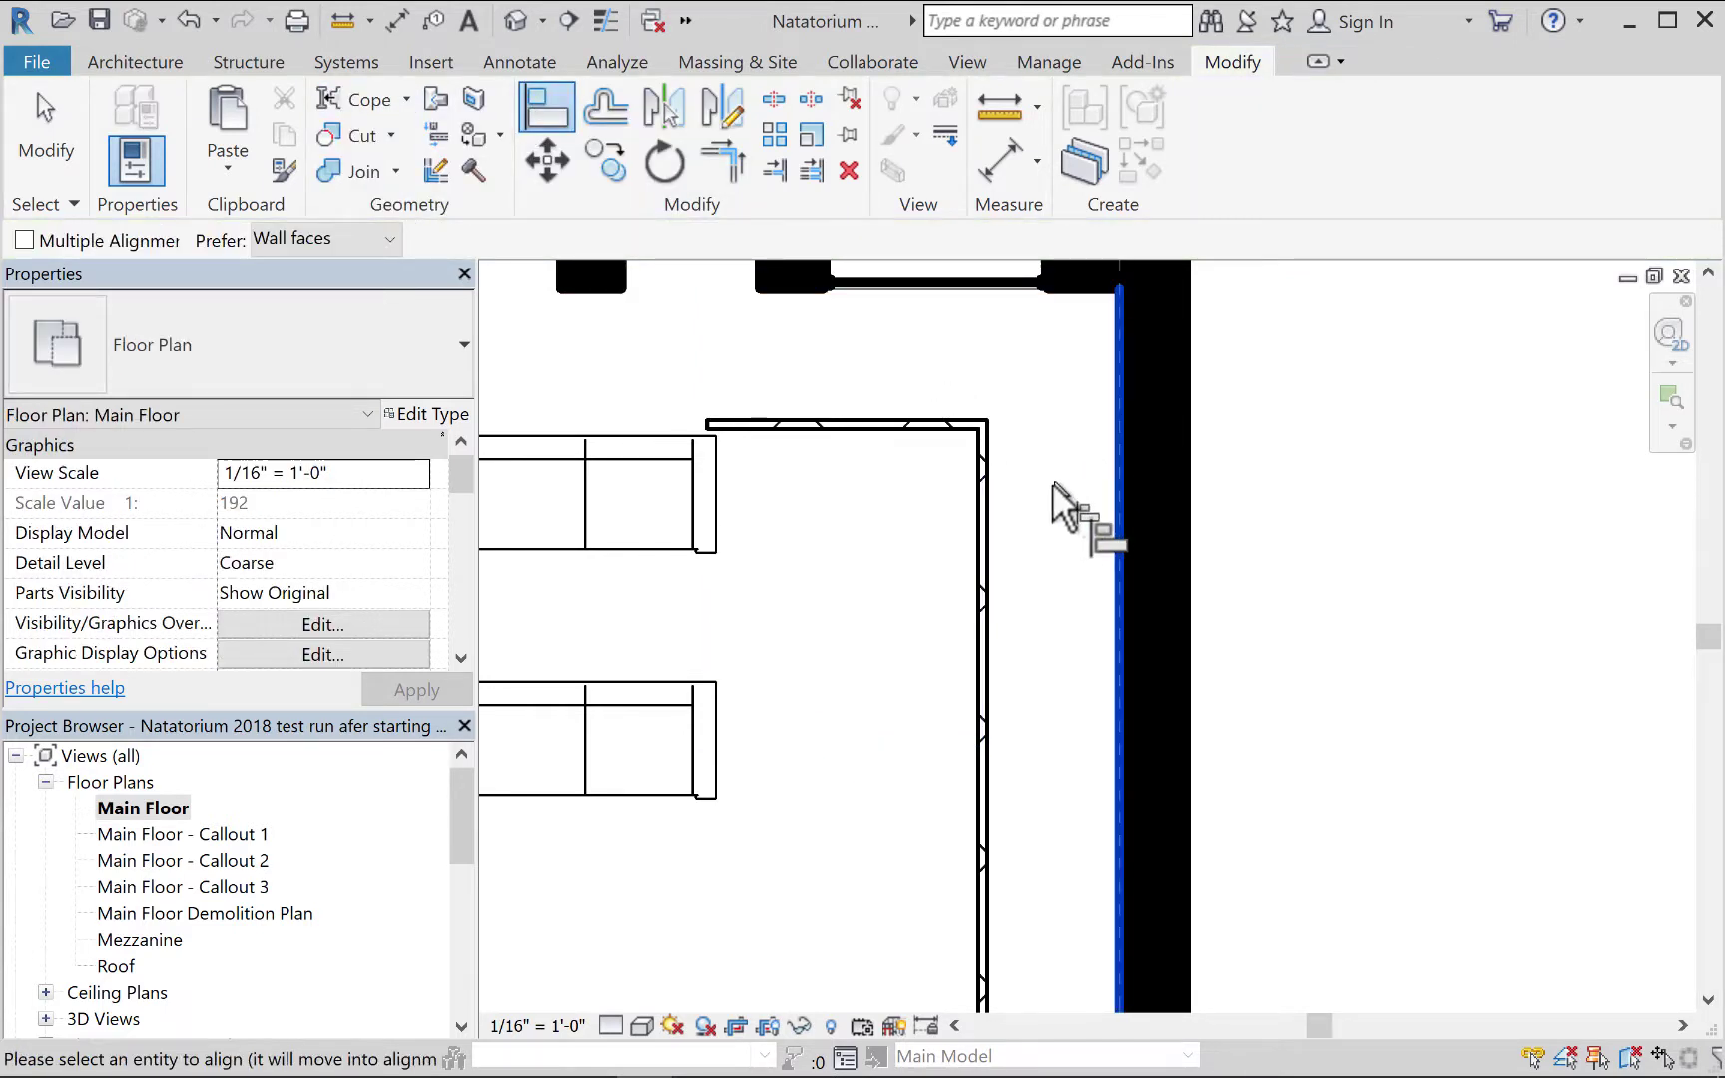
pyautogui.click(1012, 524)
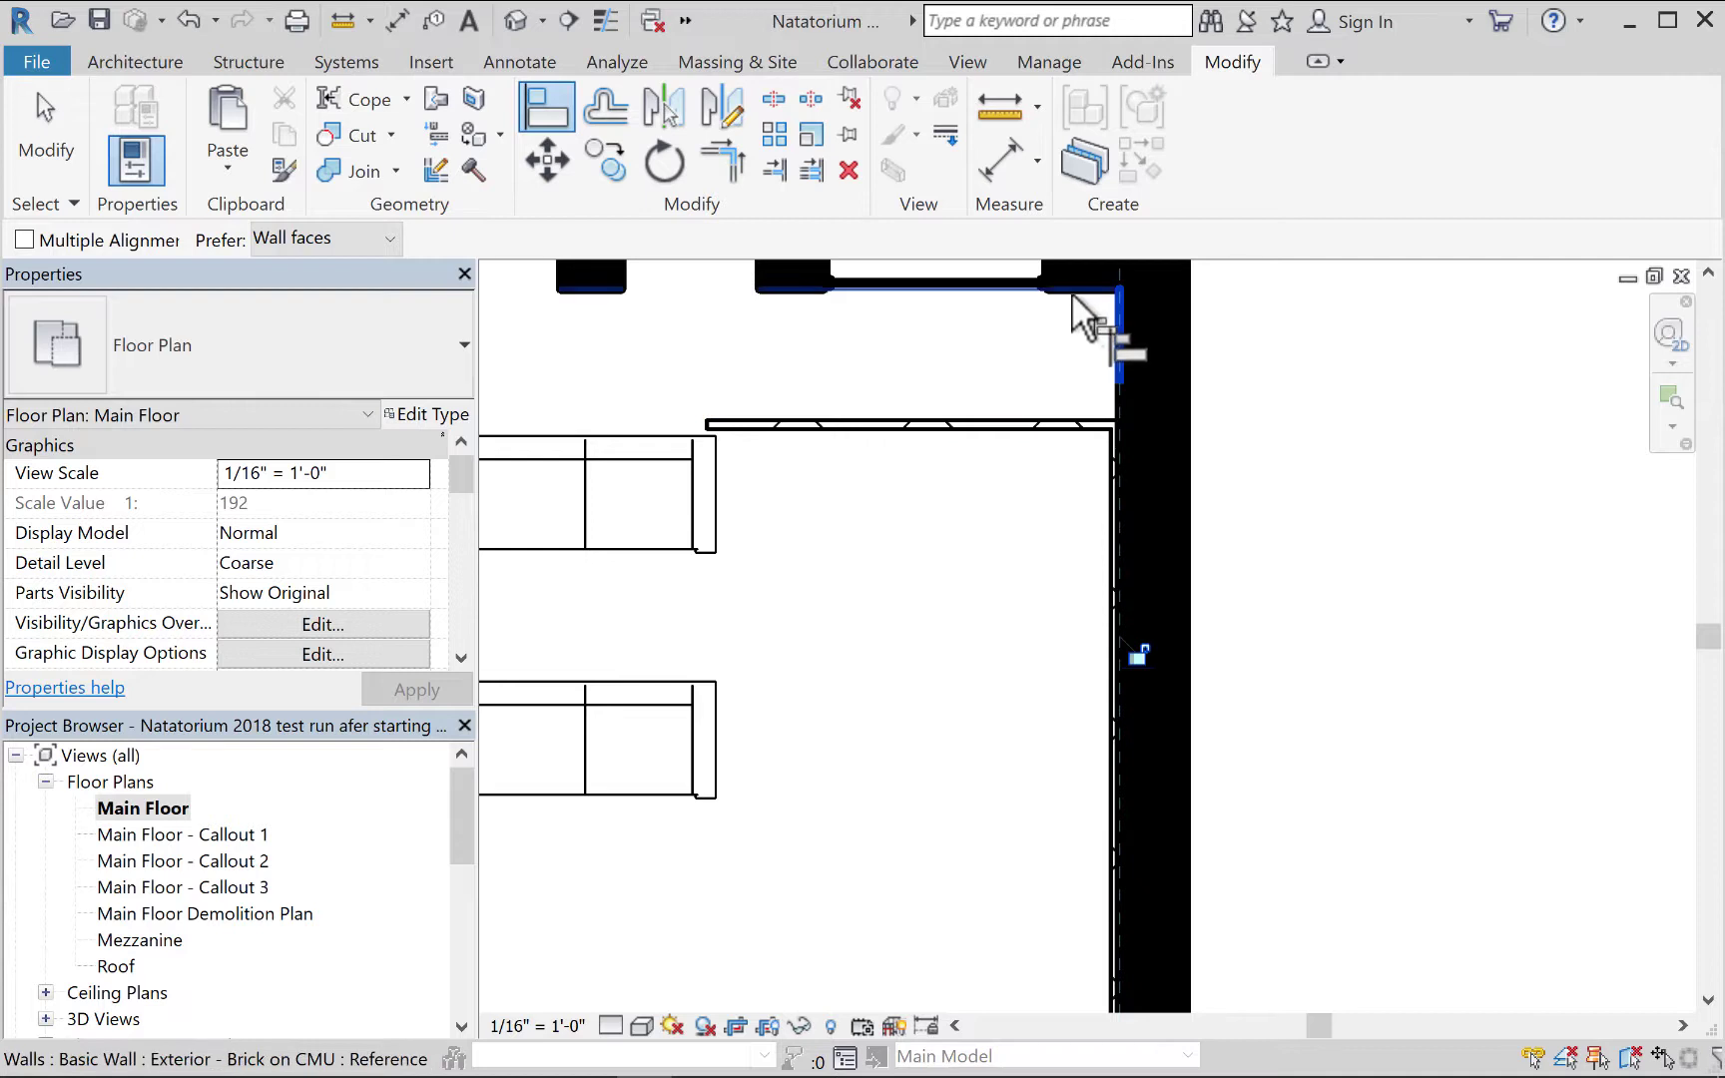
pyautogui.click(1035, 421)
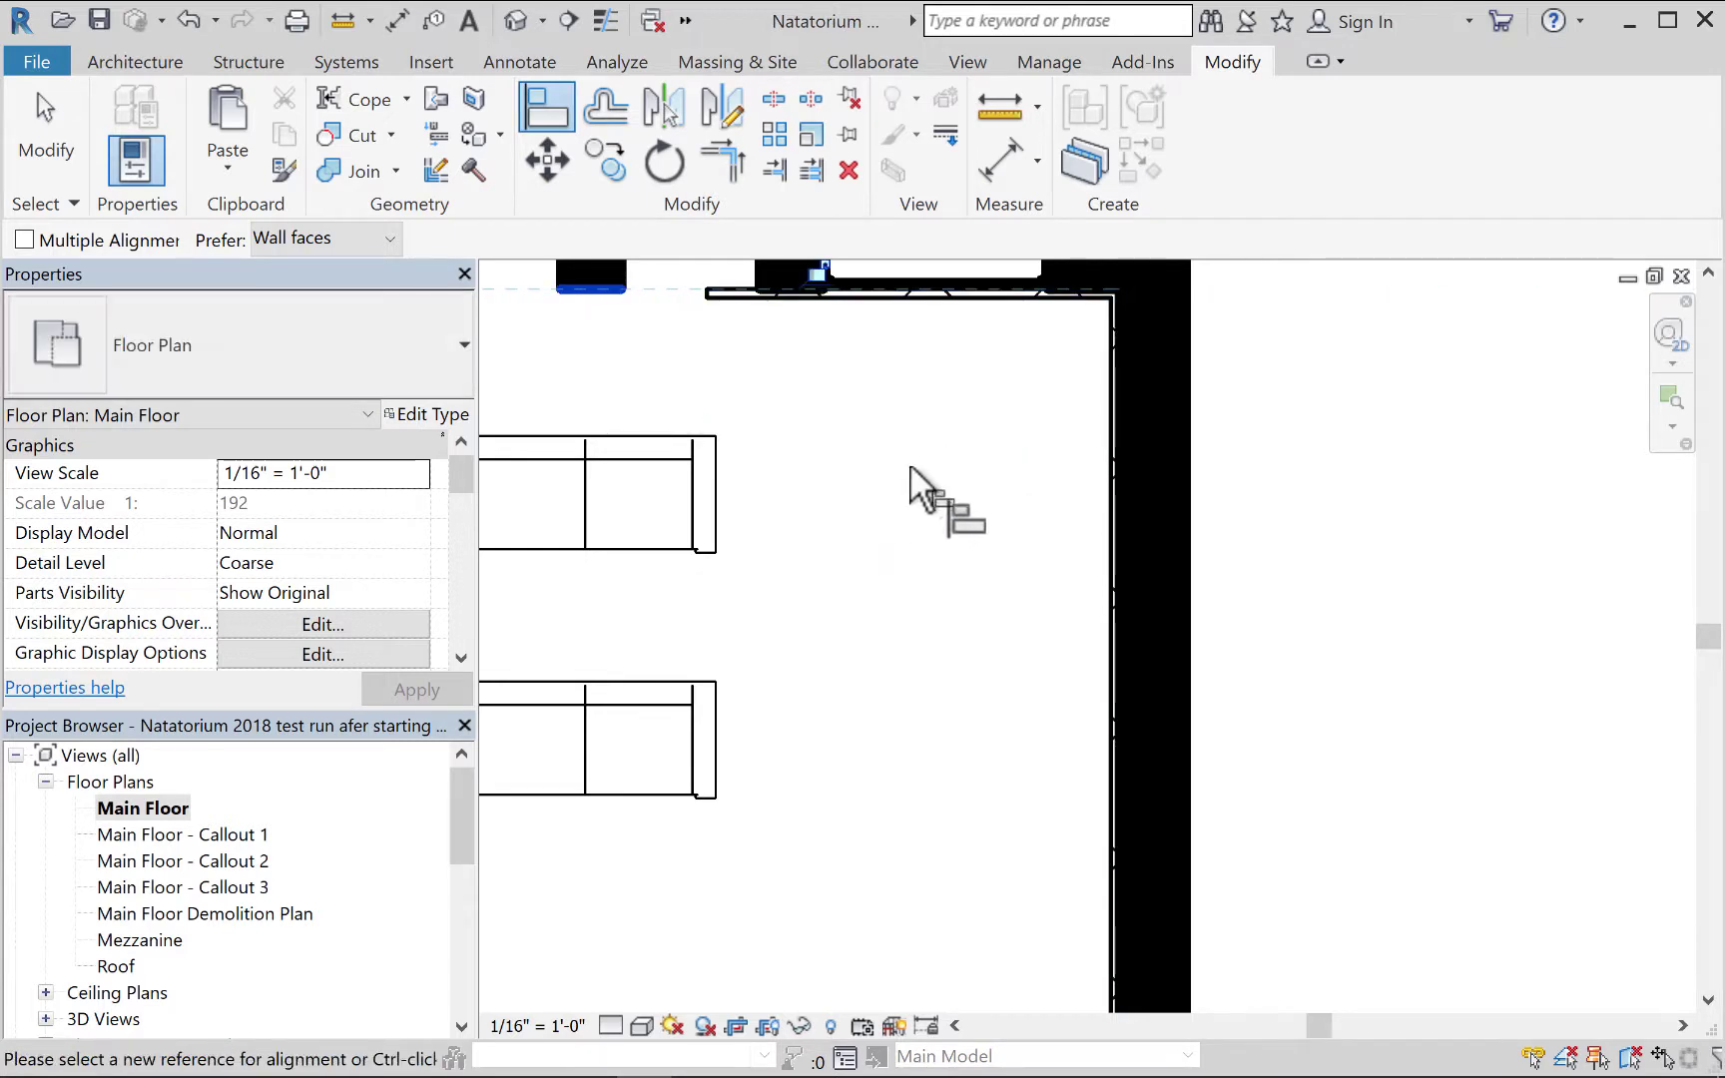
# Shorten the north furred-out wall to 7'-9" so it ends at the door-side edge of the pier beside the window.
pyautogui.scroll(-4, 938, 435)
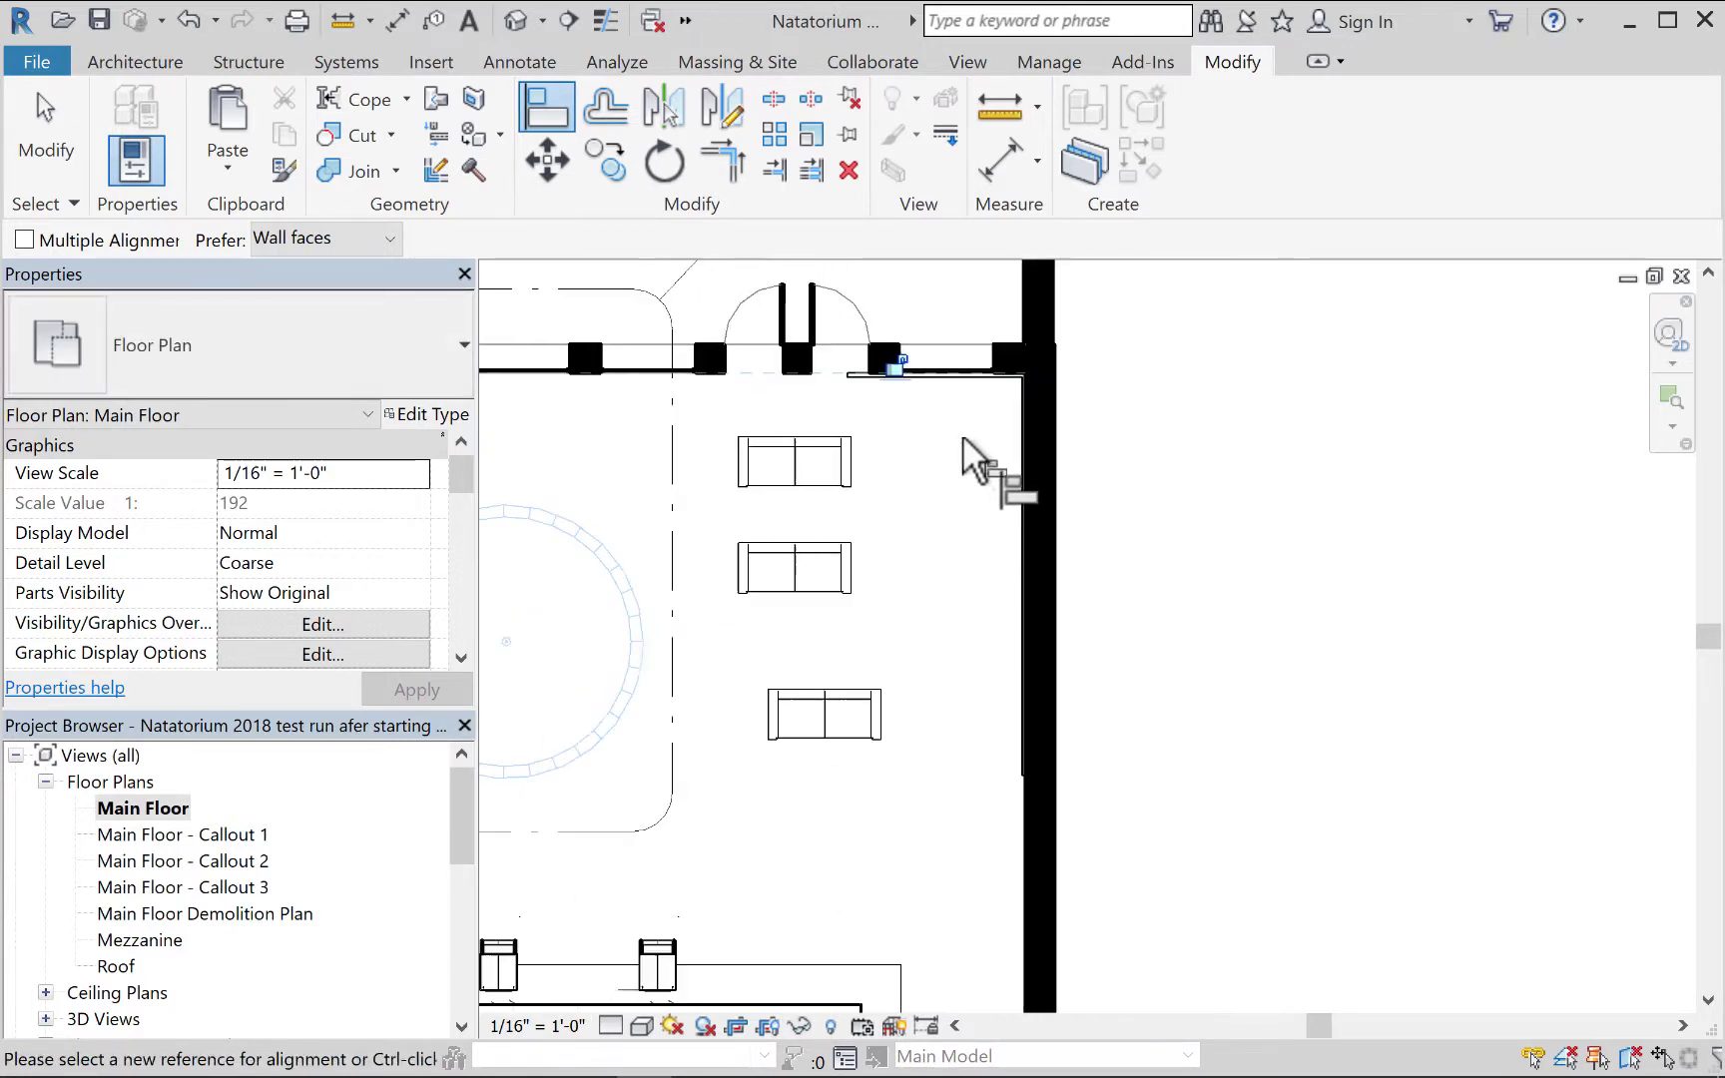
pyautogui.scroll(-1, 948, 439)
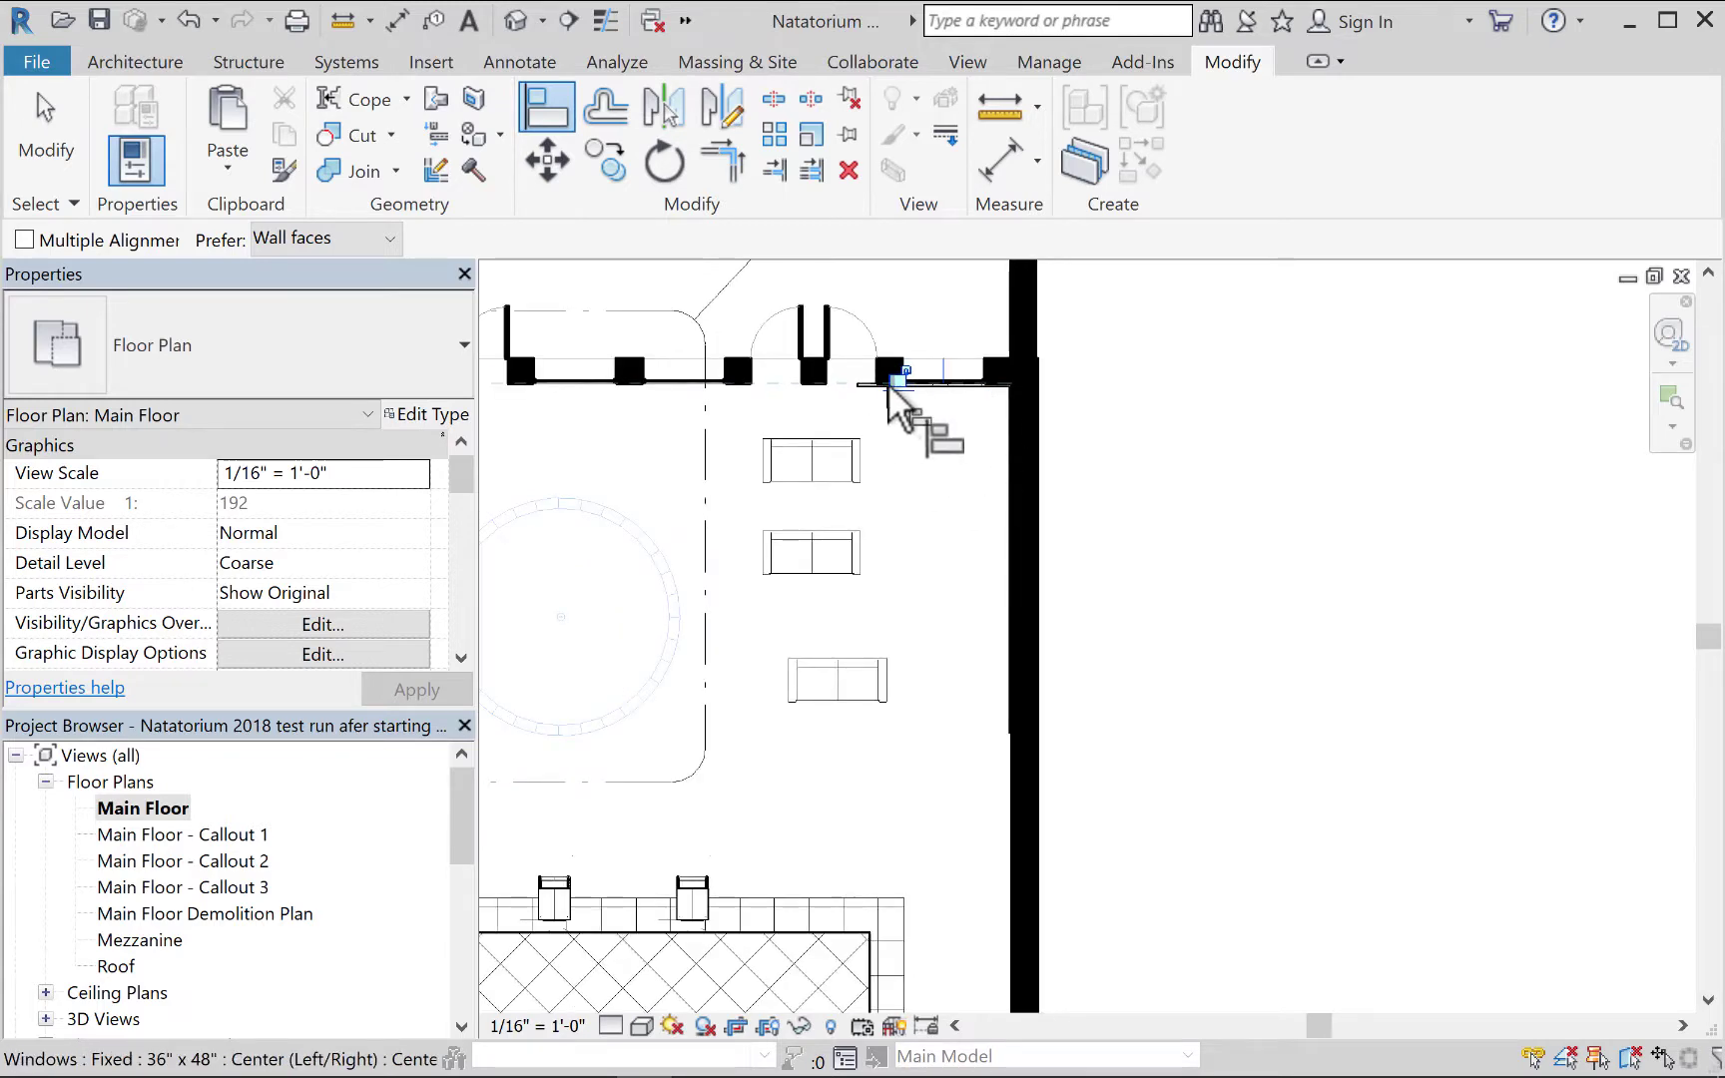
pyautogui.scroll(-2, 894, 397)
pyautogui.moveTo(928, 454); pyautogui.dragTo(1129, 434, button='middle')
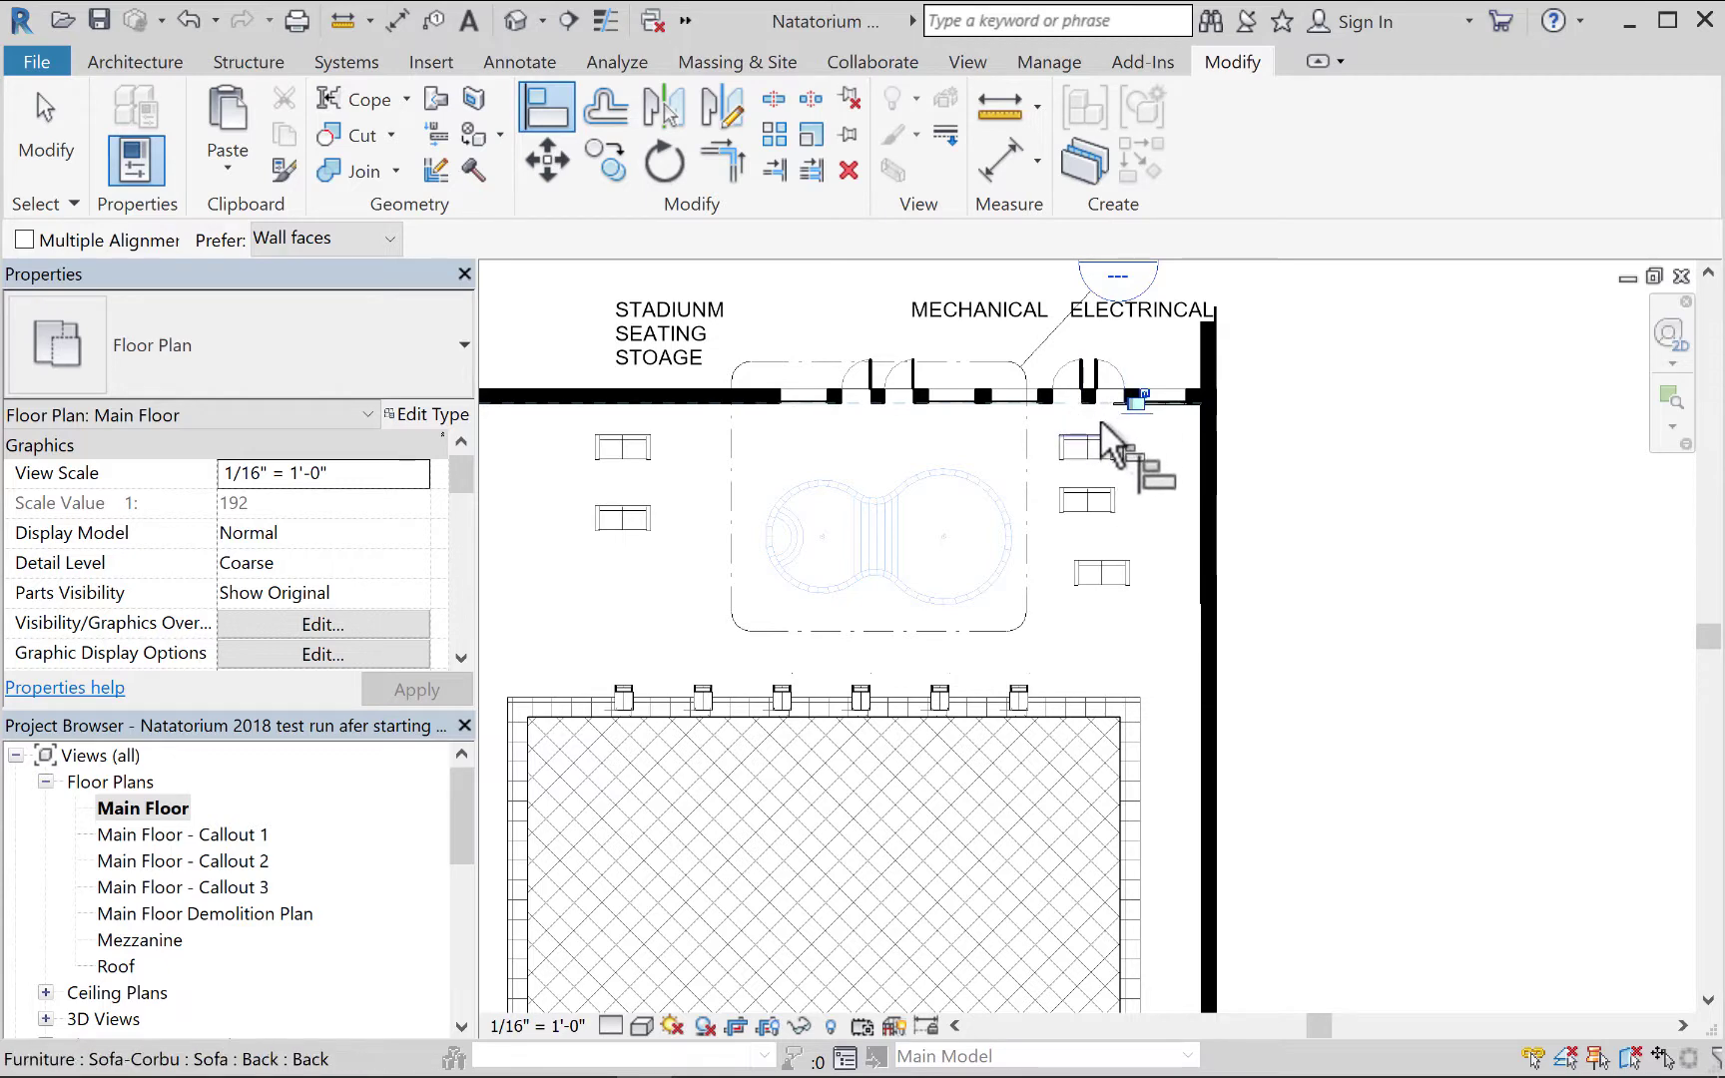
pyautogui.scroll(-1, 1113, 419)
pyautogui.scroll(4, 1119, 417)
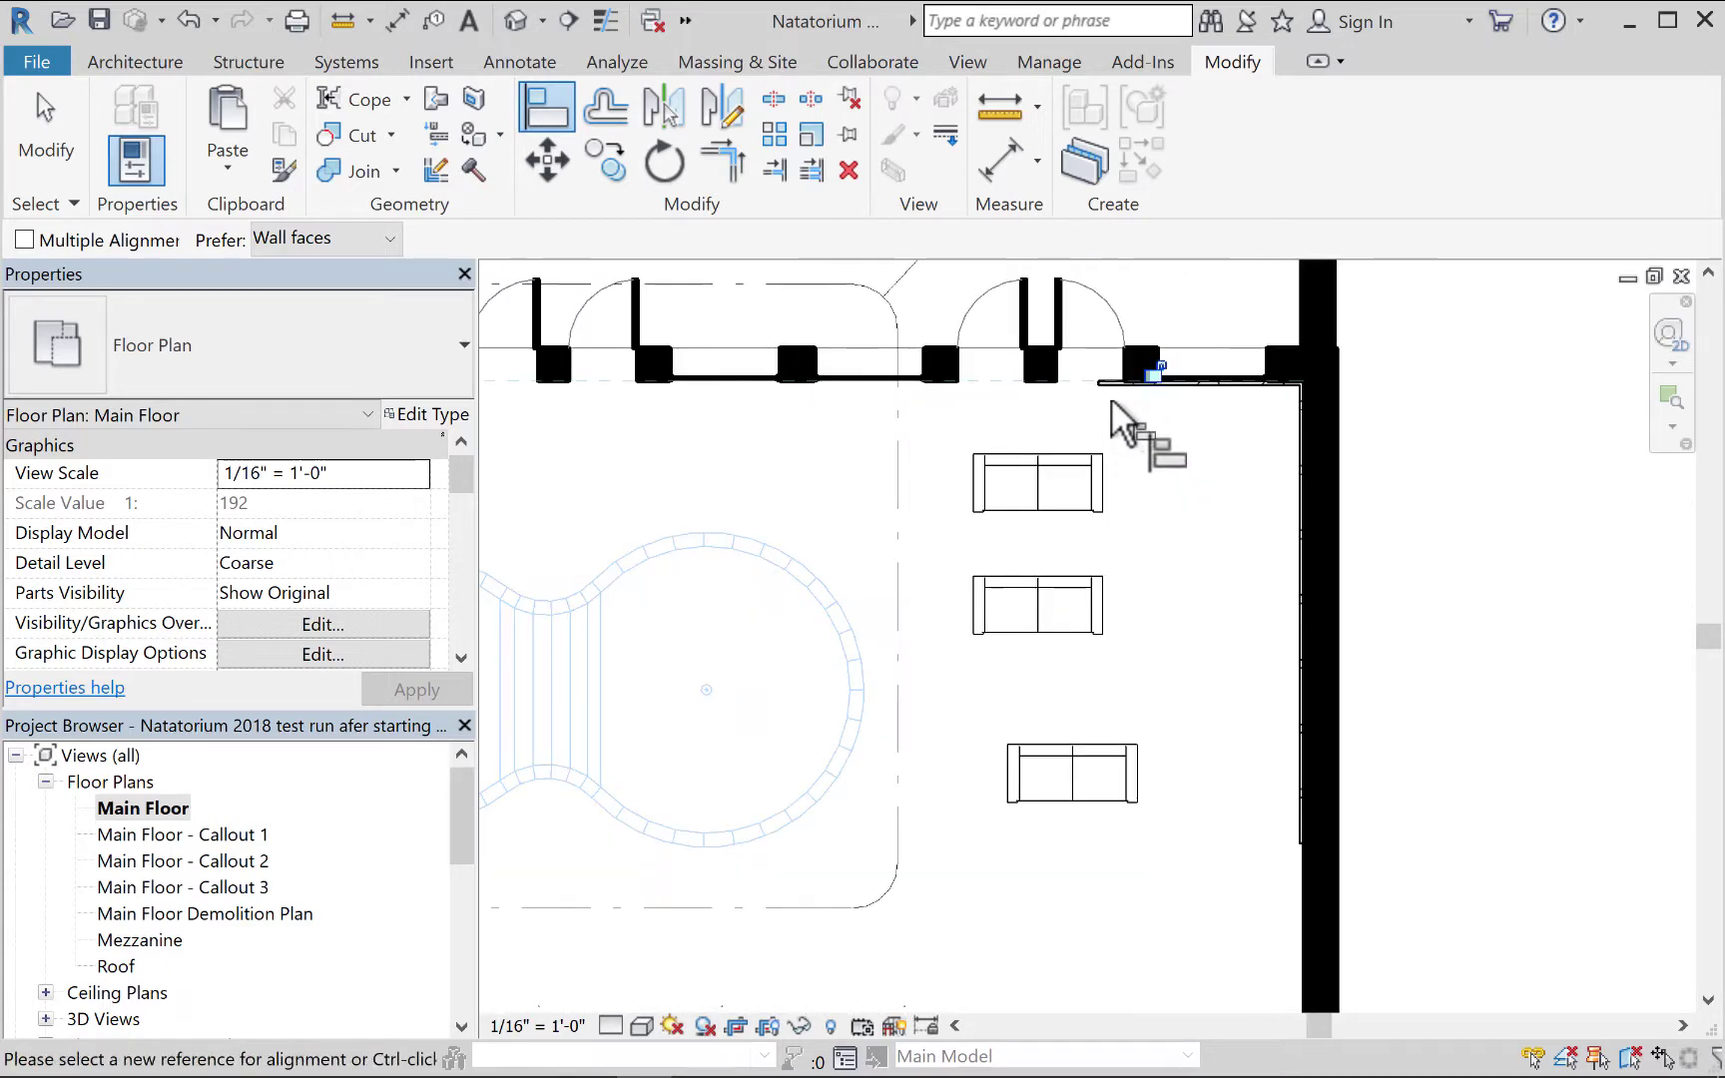
pyautogui.scroll(4, 1113, 400)
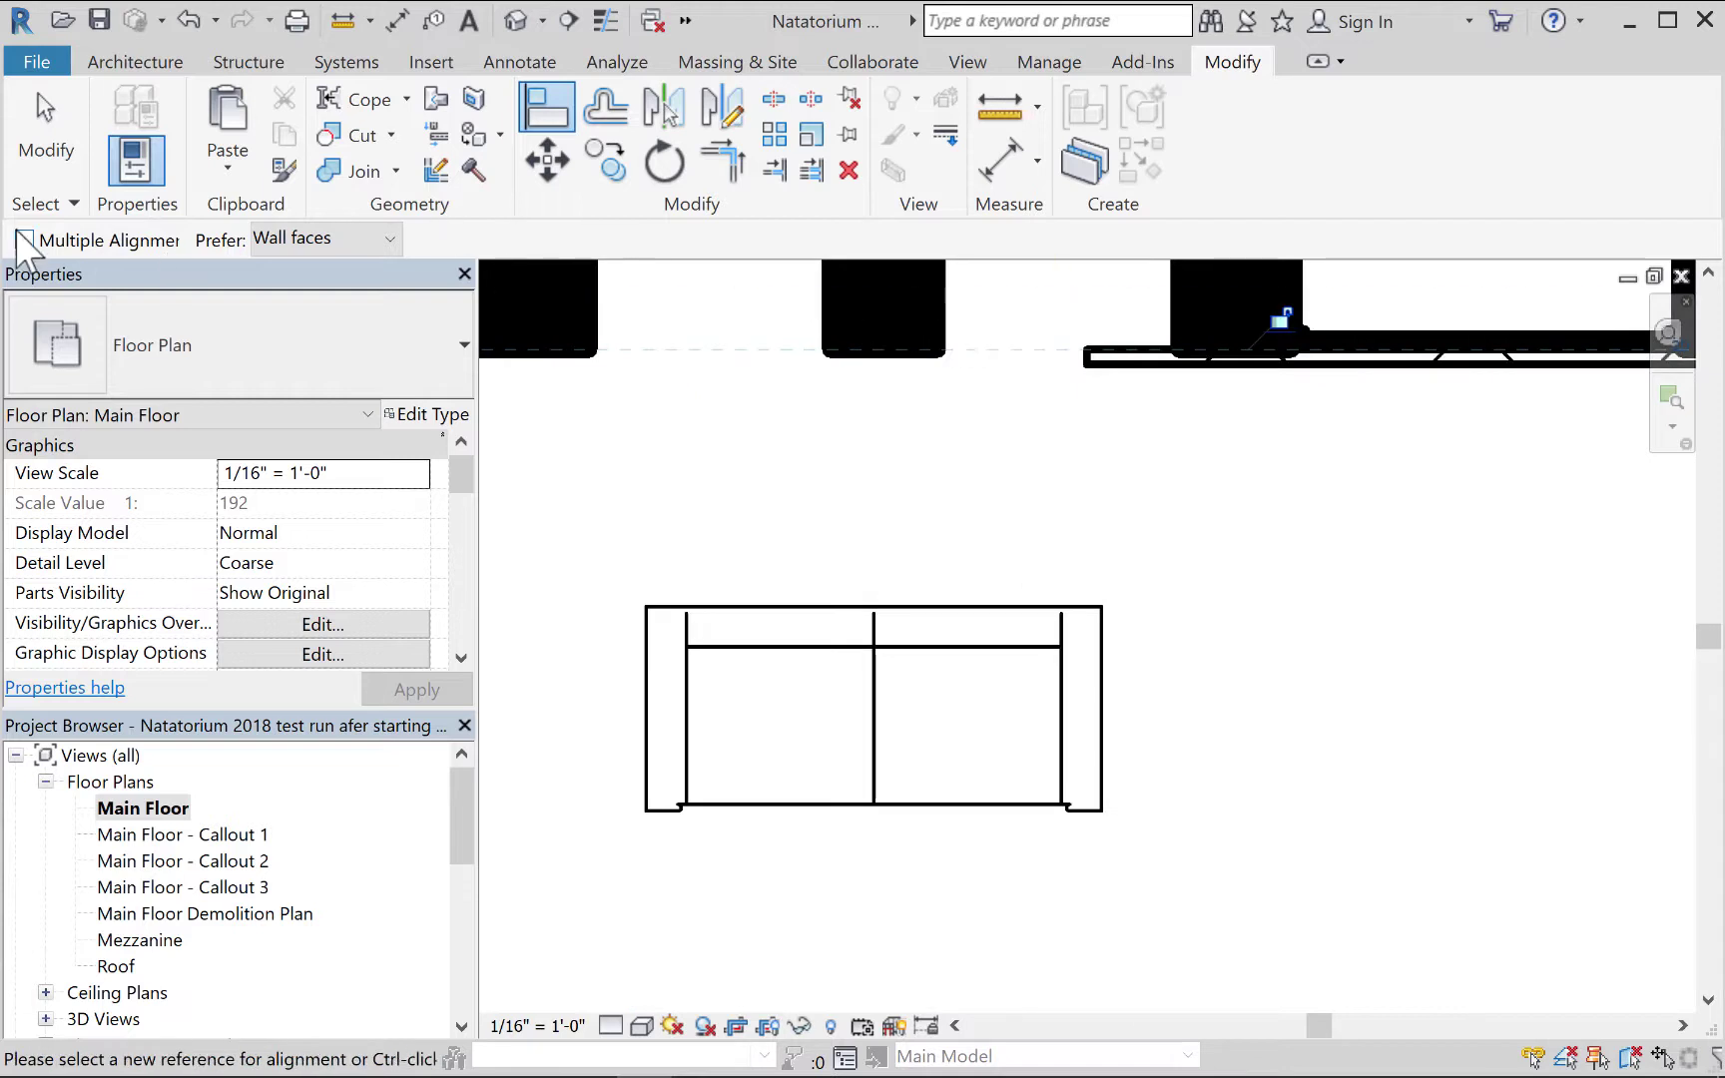
pyautogui.click(57, 157)
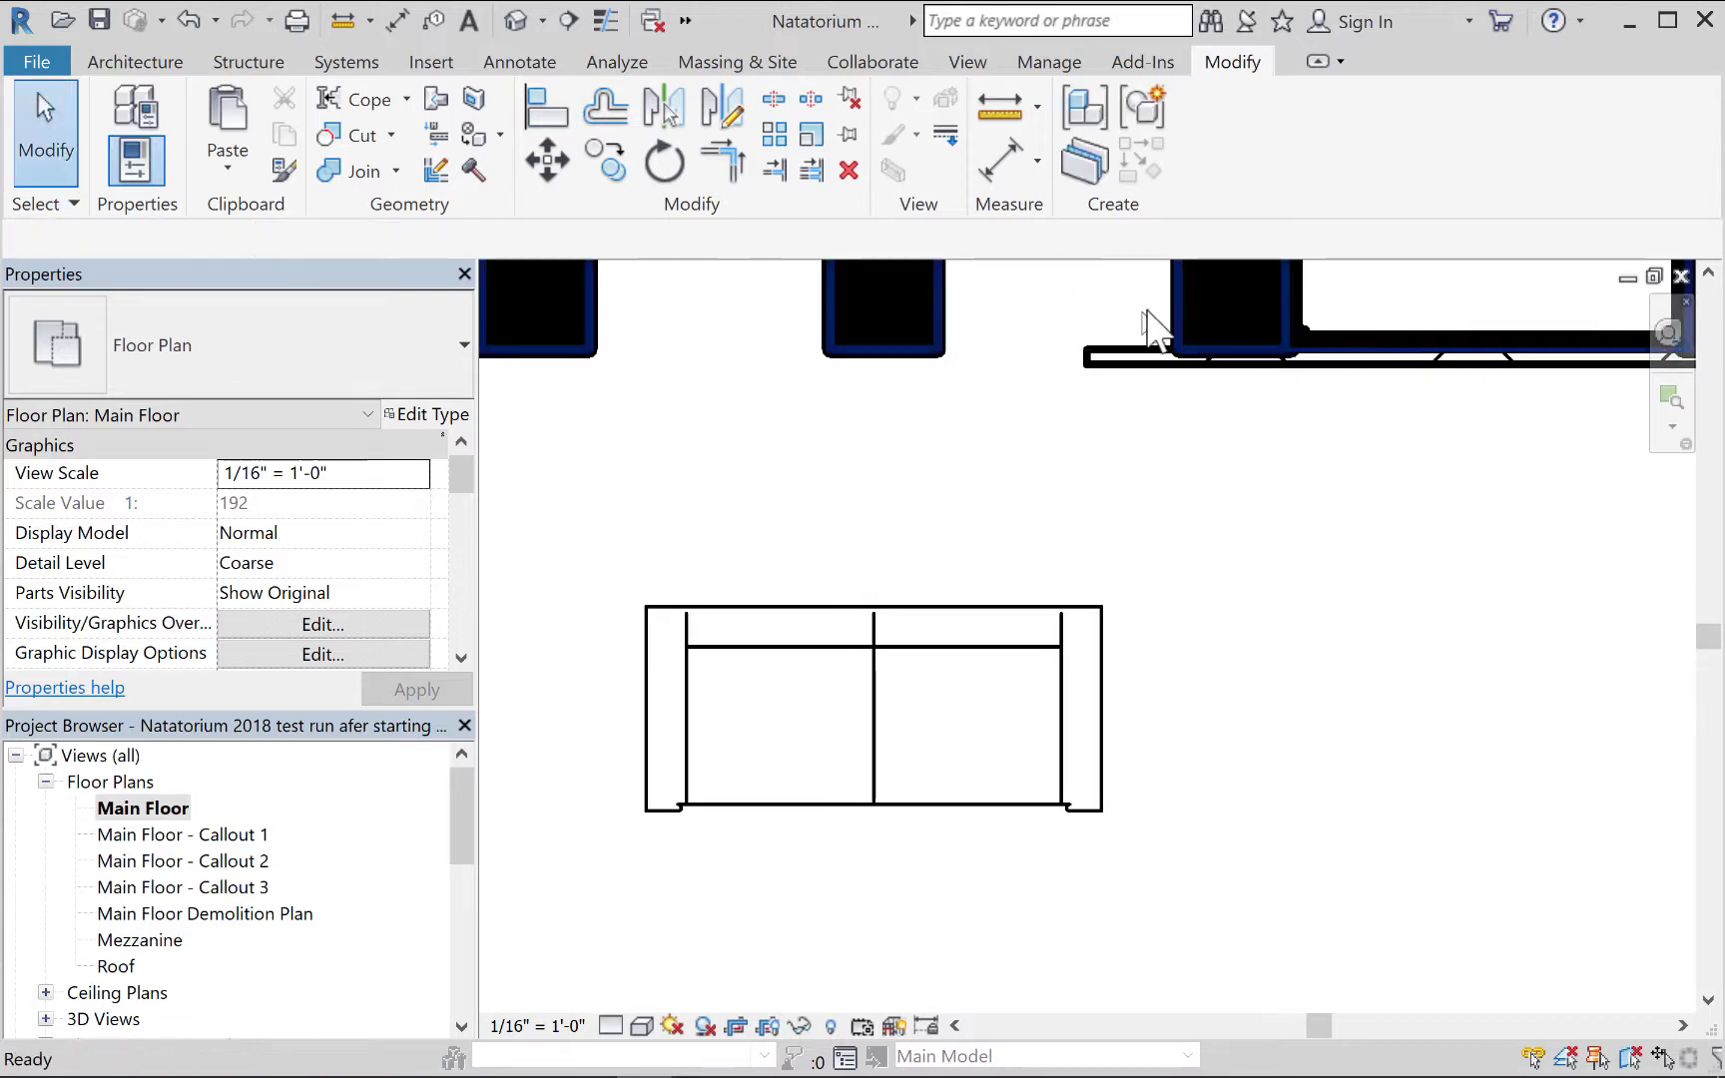
pyautogui.click(1113, 361)
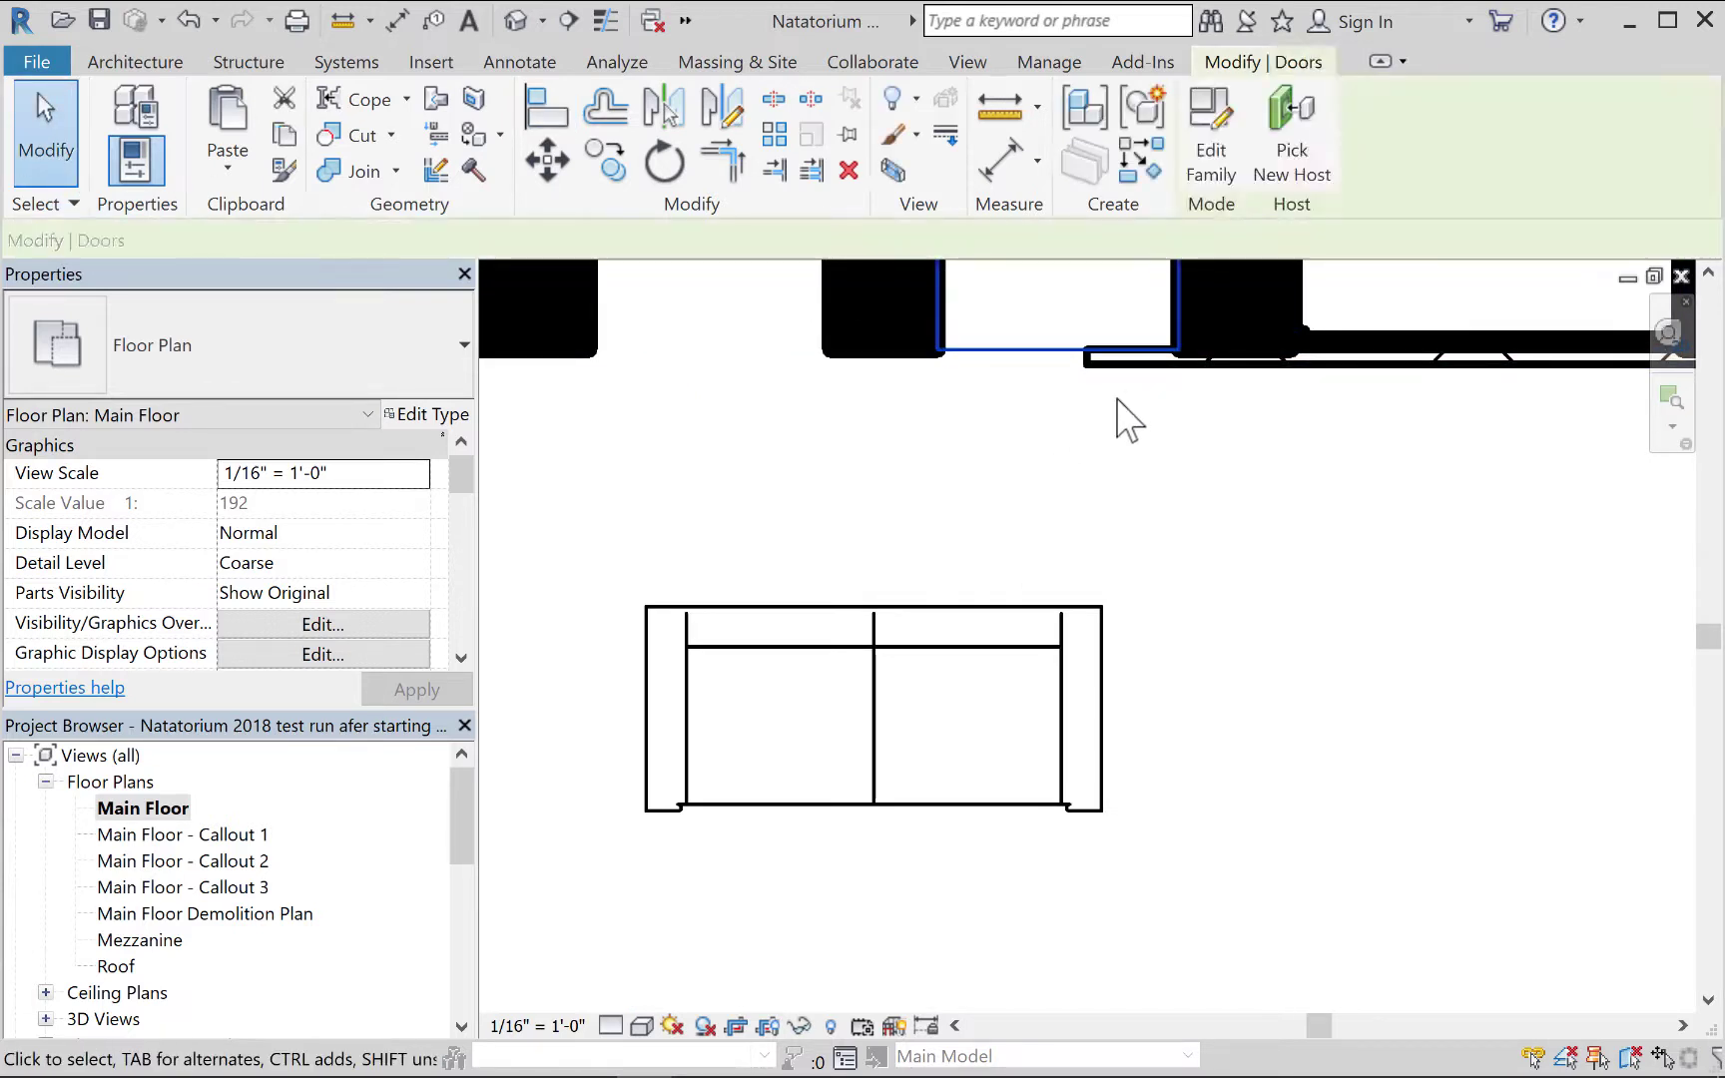
pyautogui.click(1117, 401)
pyautogui.click(1095, 371)
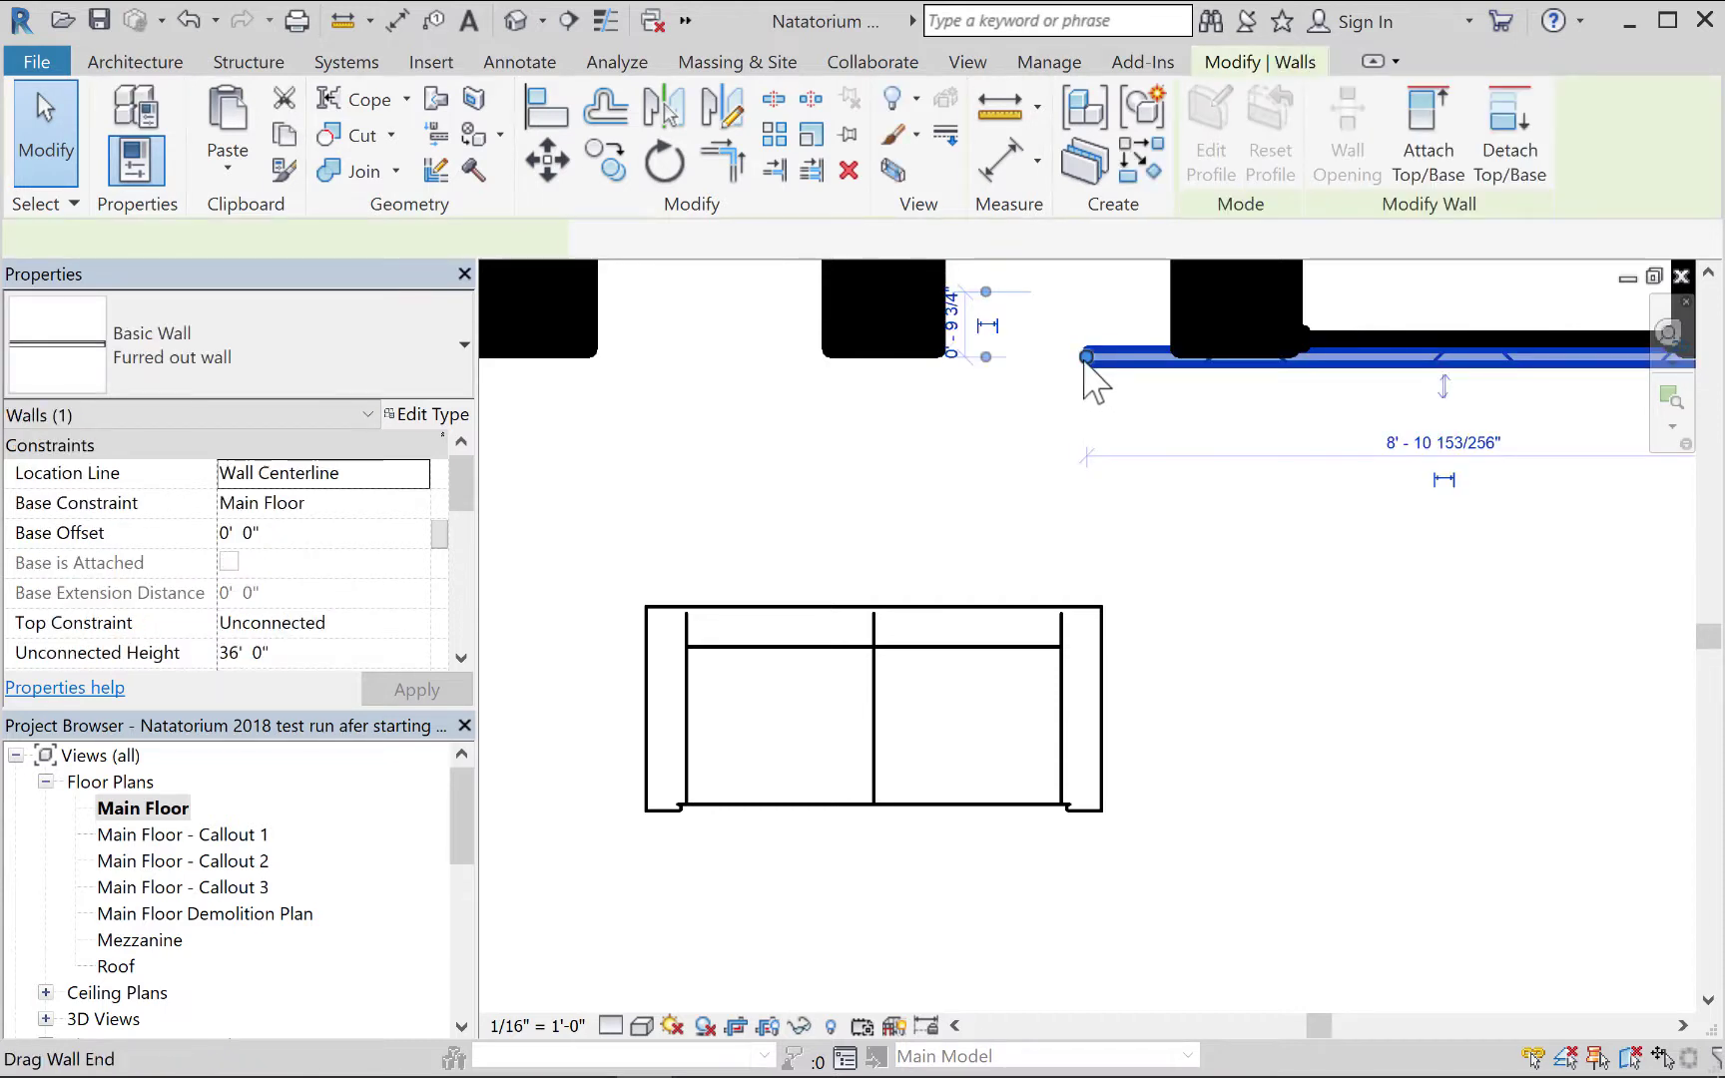
pyautogui.moveTo(1087, 362); pyautogui.dragTo(1178, 361)
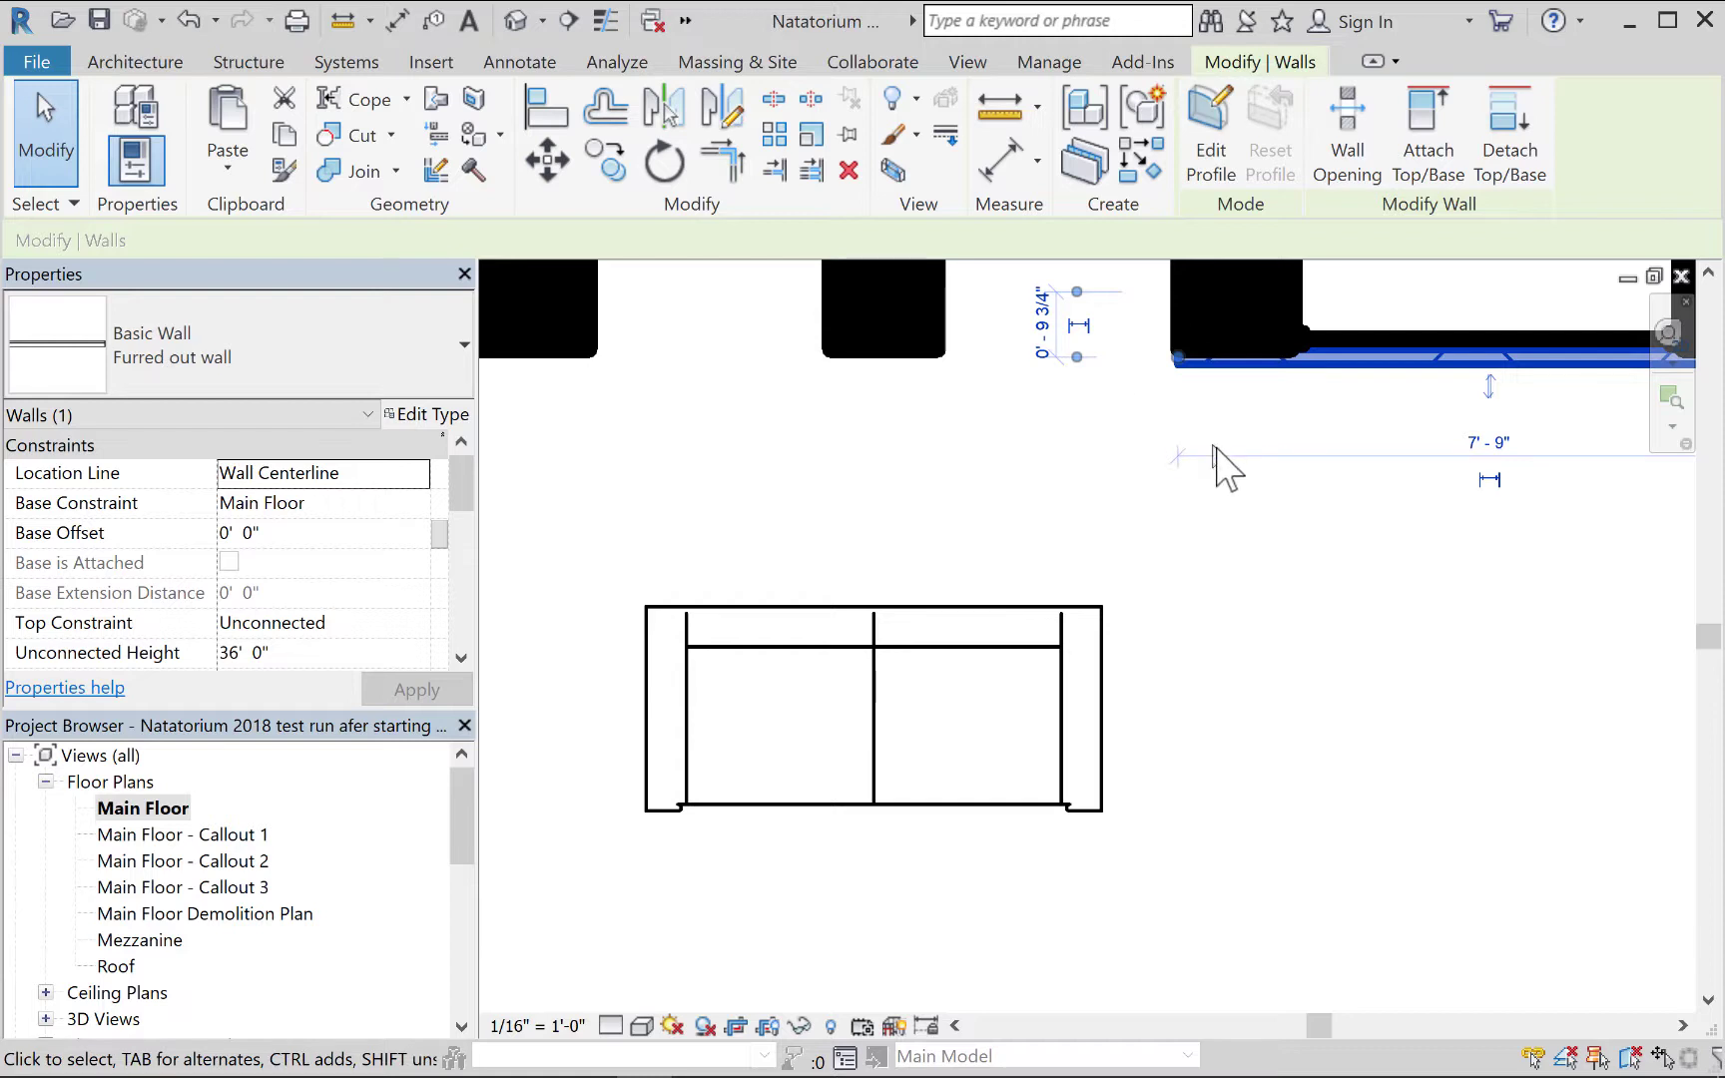
# Examine the corner where the furred-out walls meet and the remaining walls across the north part of the plan.
pyautogui.moveTo(856, 484); pyautogui.dragTo(716, 514, button='middle')
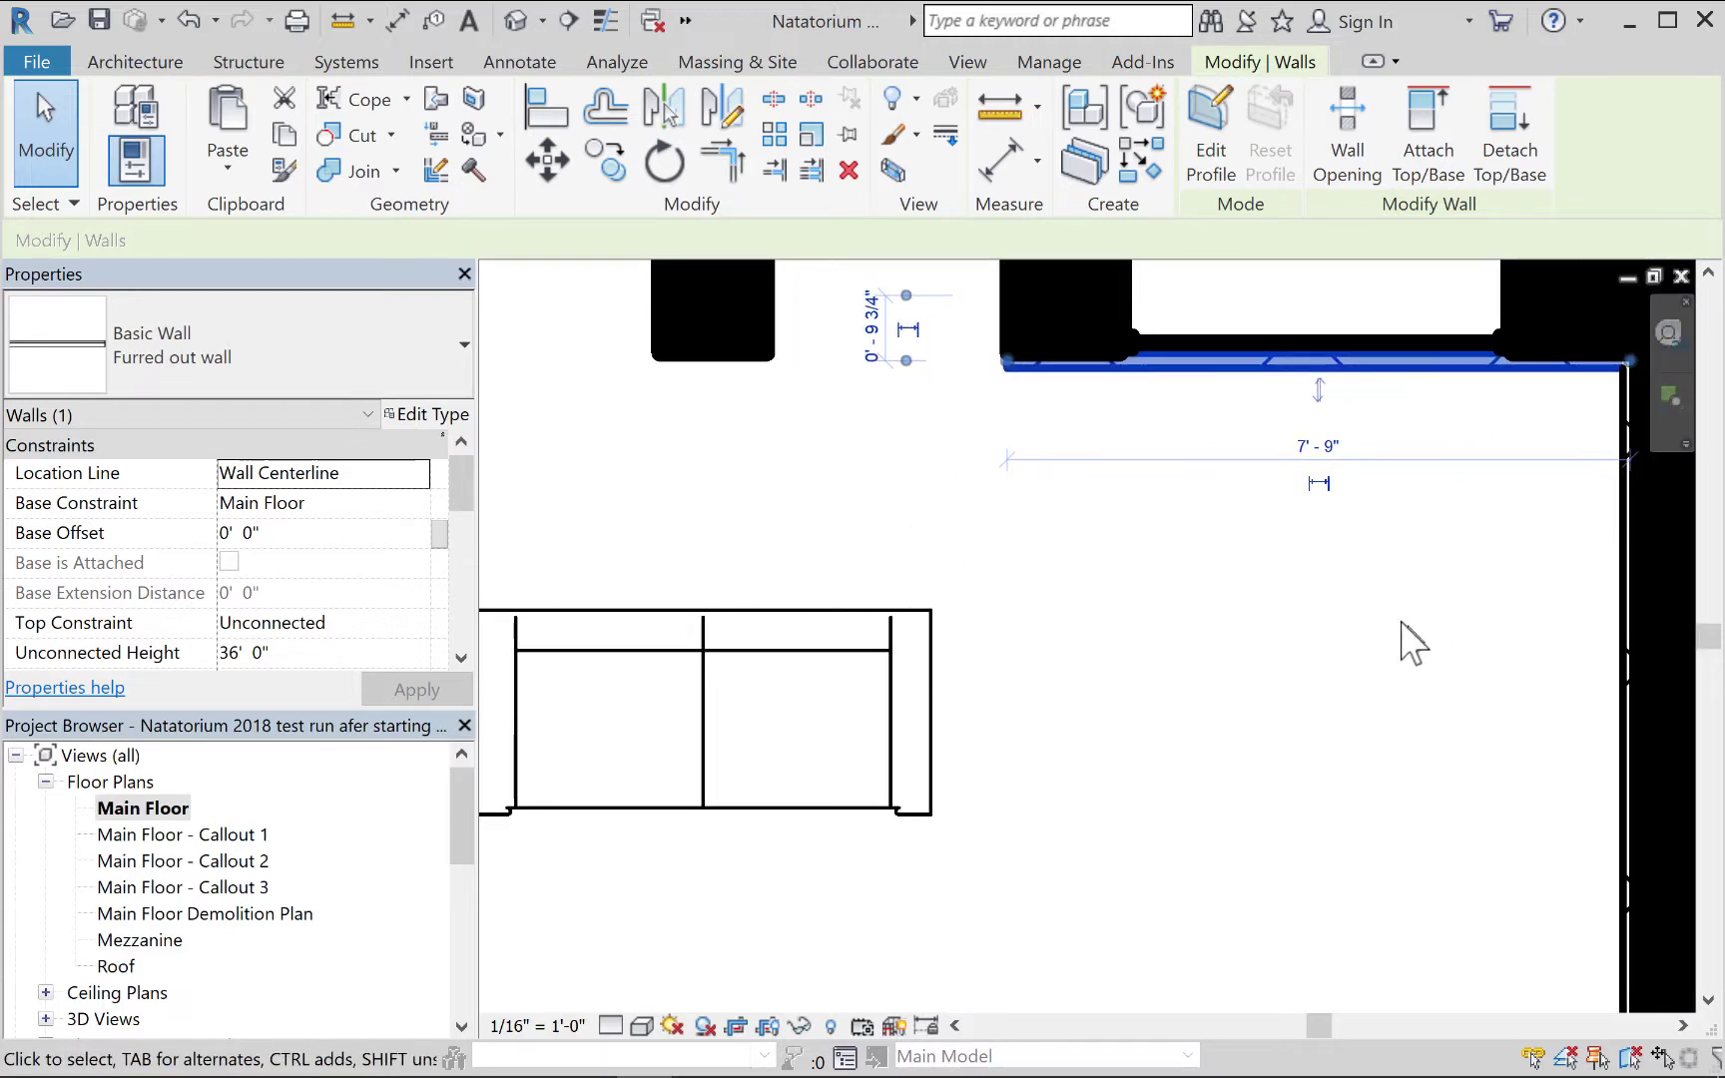
pyautogui.moveTo(1403, 624); pyautogui.dragTo(1074, 570, button='middle')
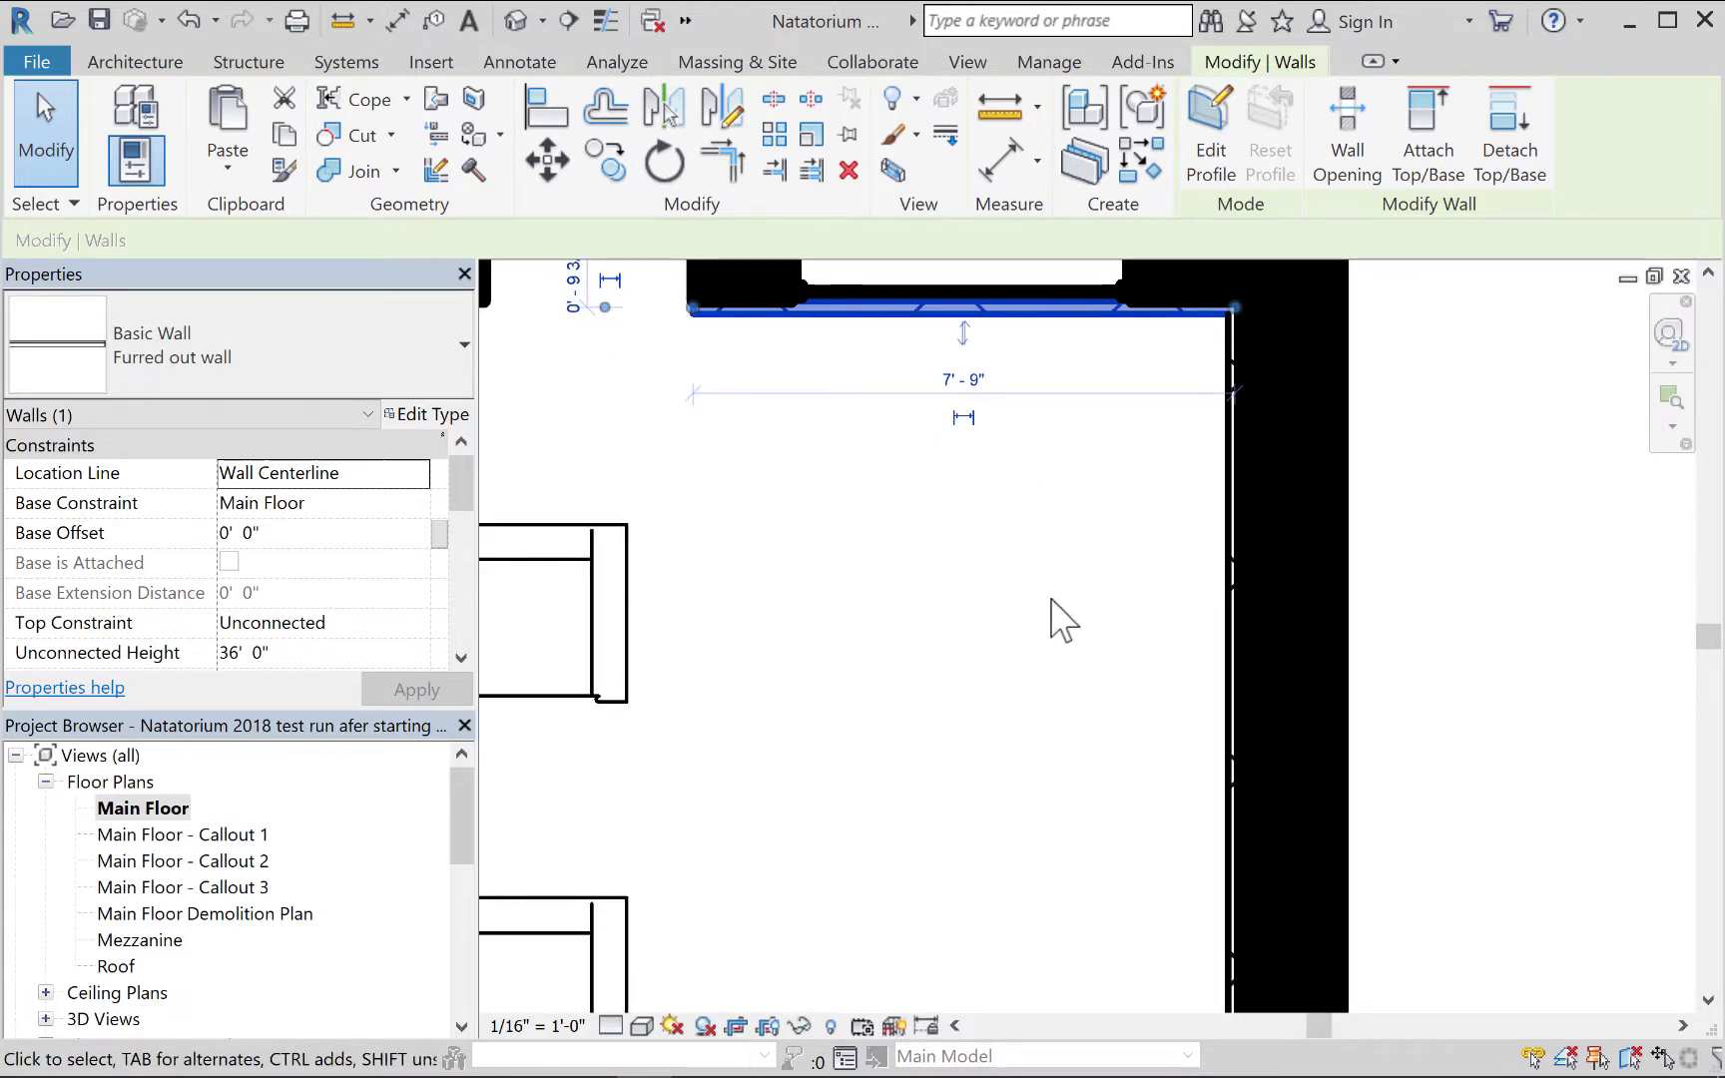
pyautogui.scroll(2, 1049, 619)
pyautogui.scroll(-6, 1048, 619)
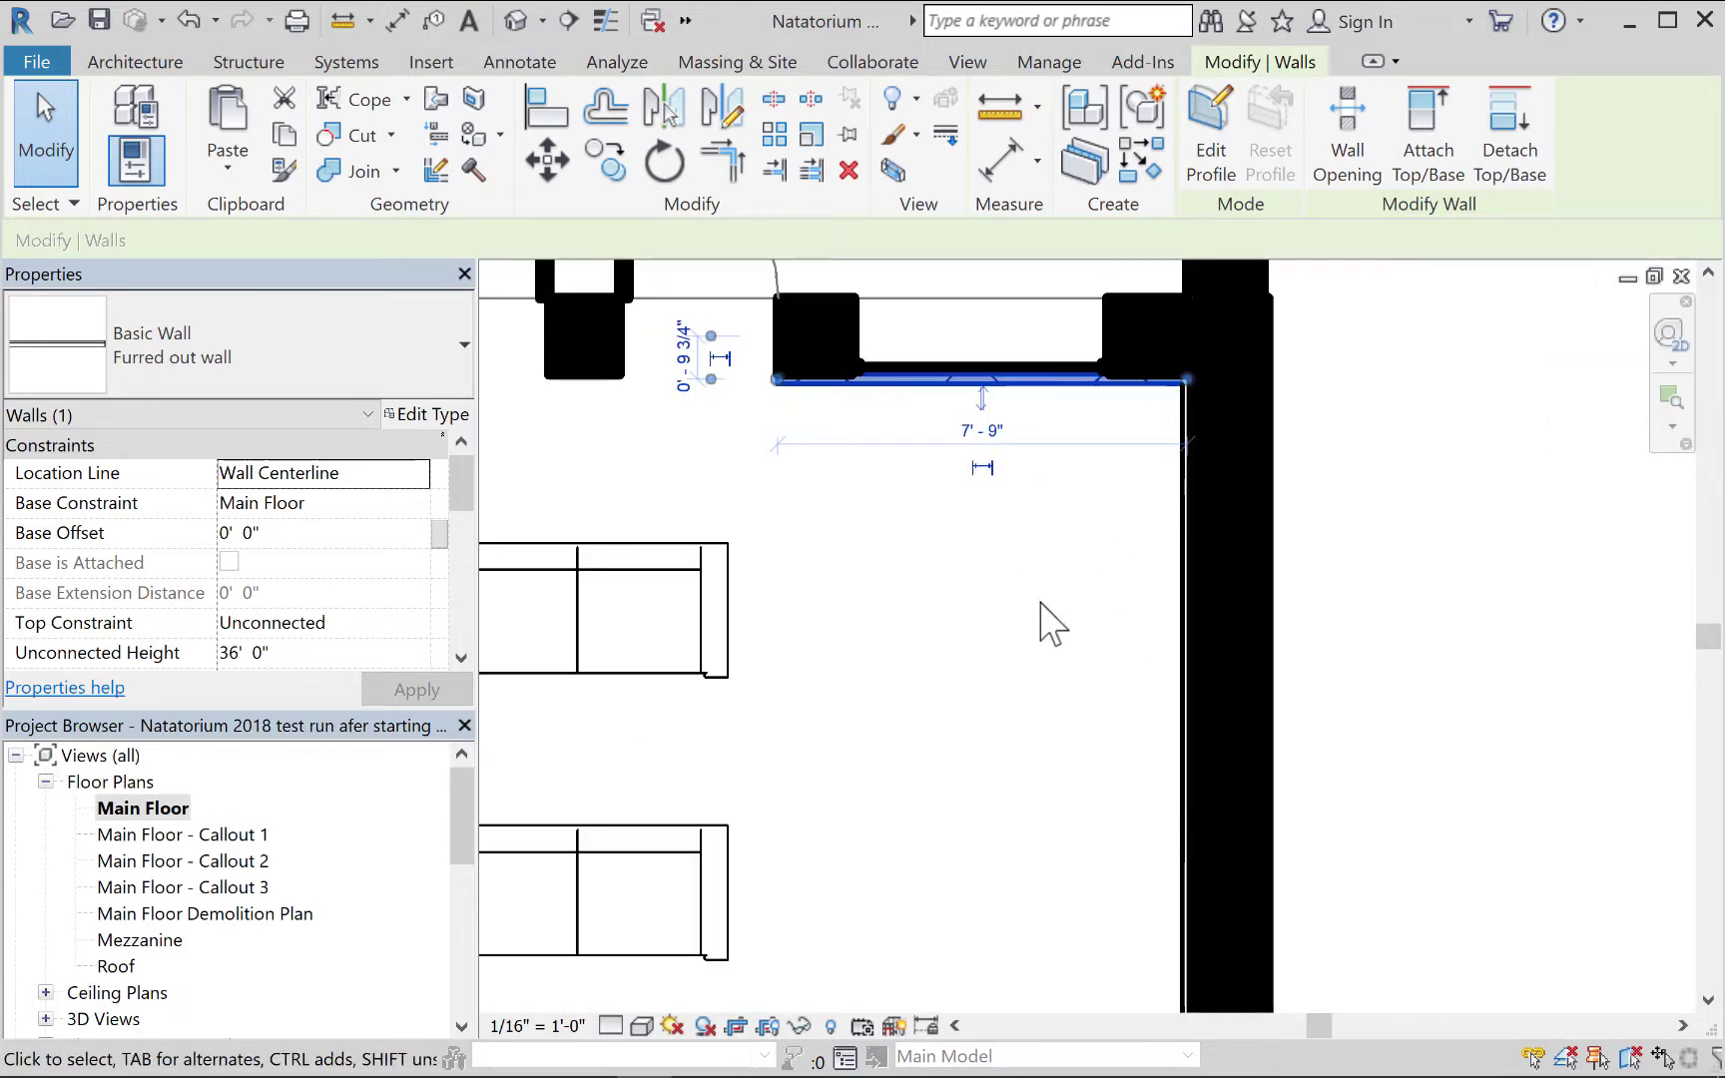
pyautogui.moveTo(1013, 649); pyautogui.dragTo(1495, 616, button='middle')
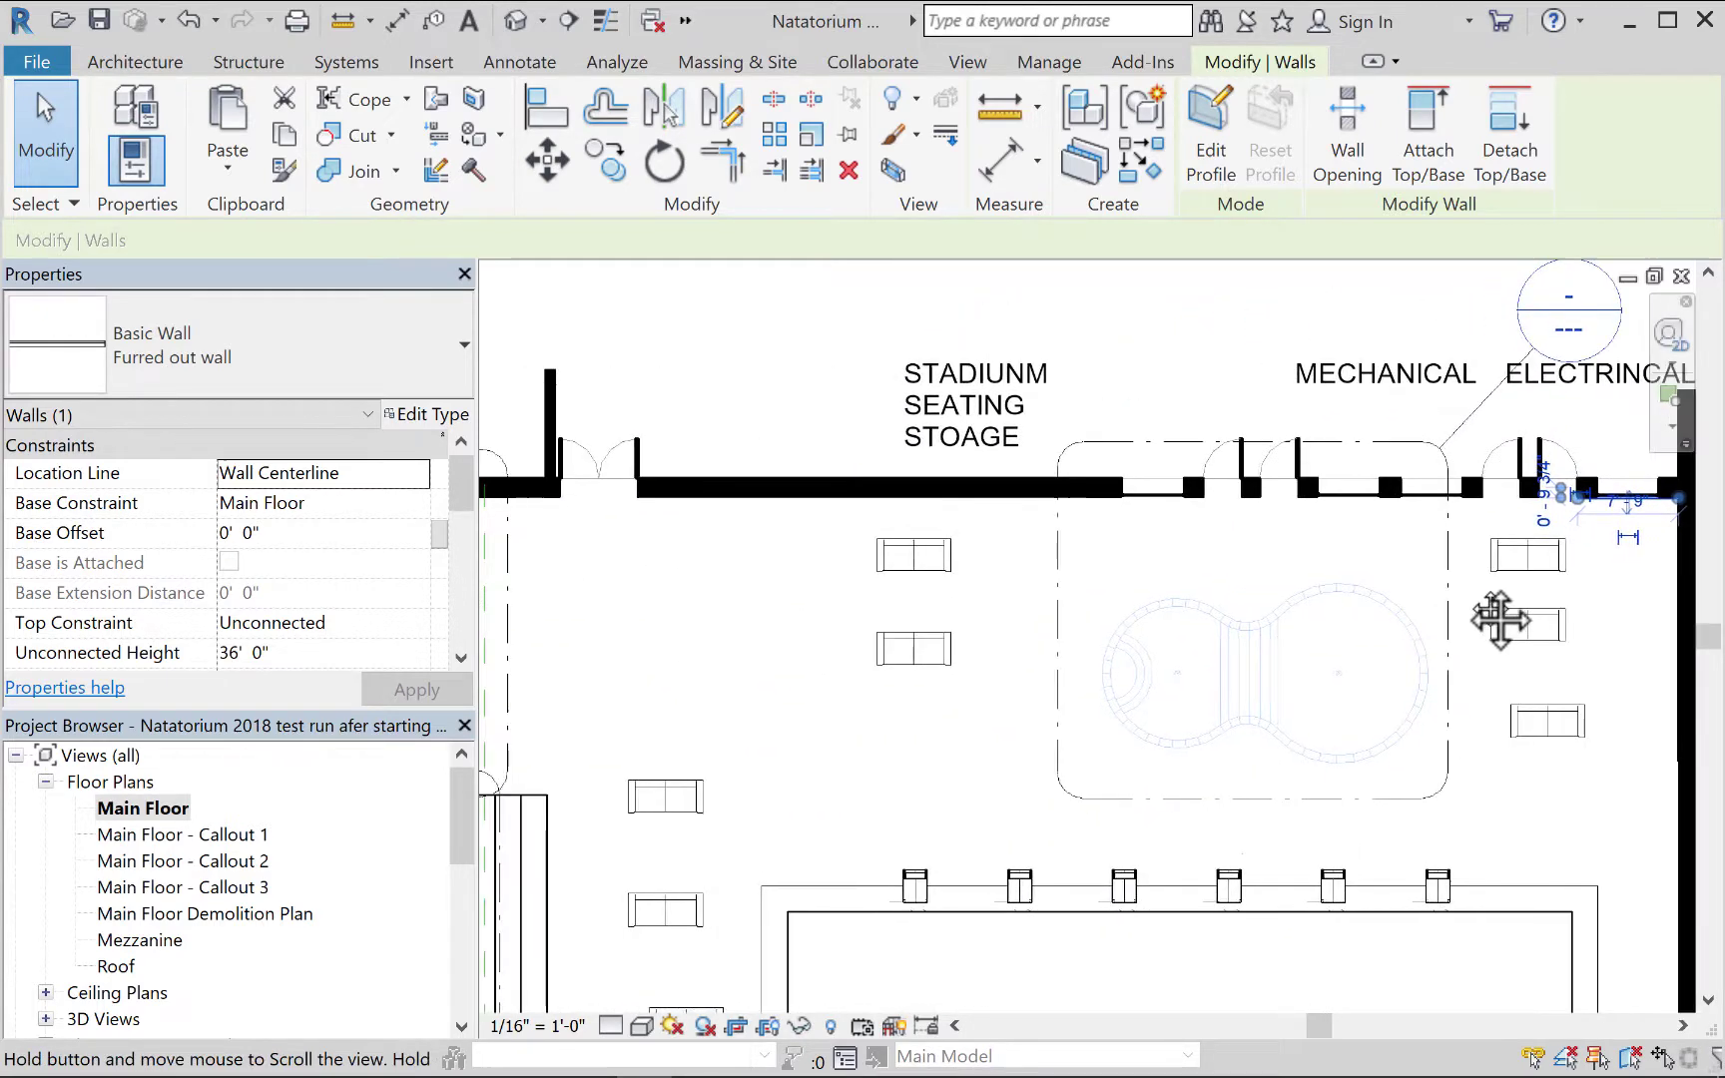
pyautogui.scroll(-1, 924, 664)
pyautogui.scroll(-1, 918, 656)
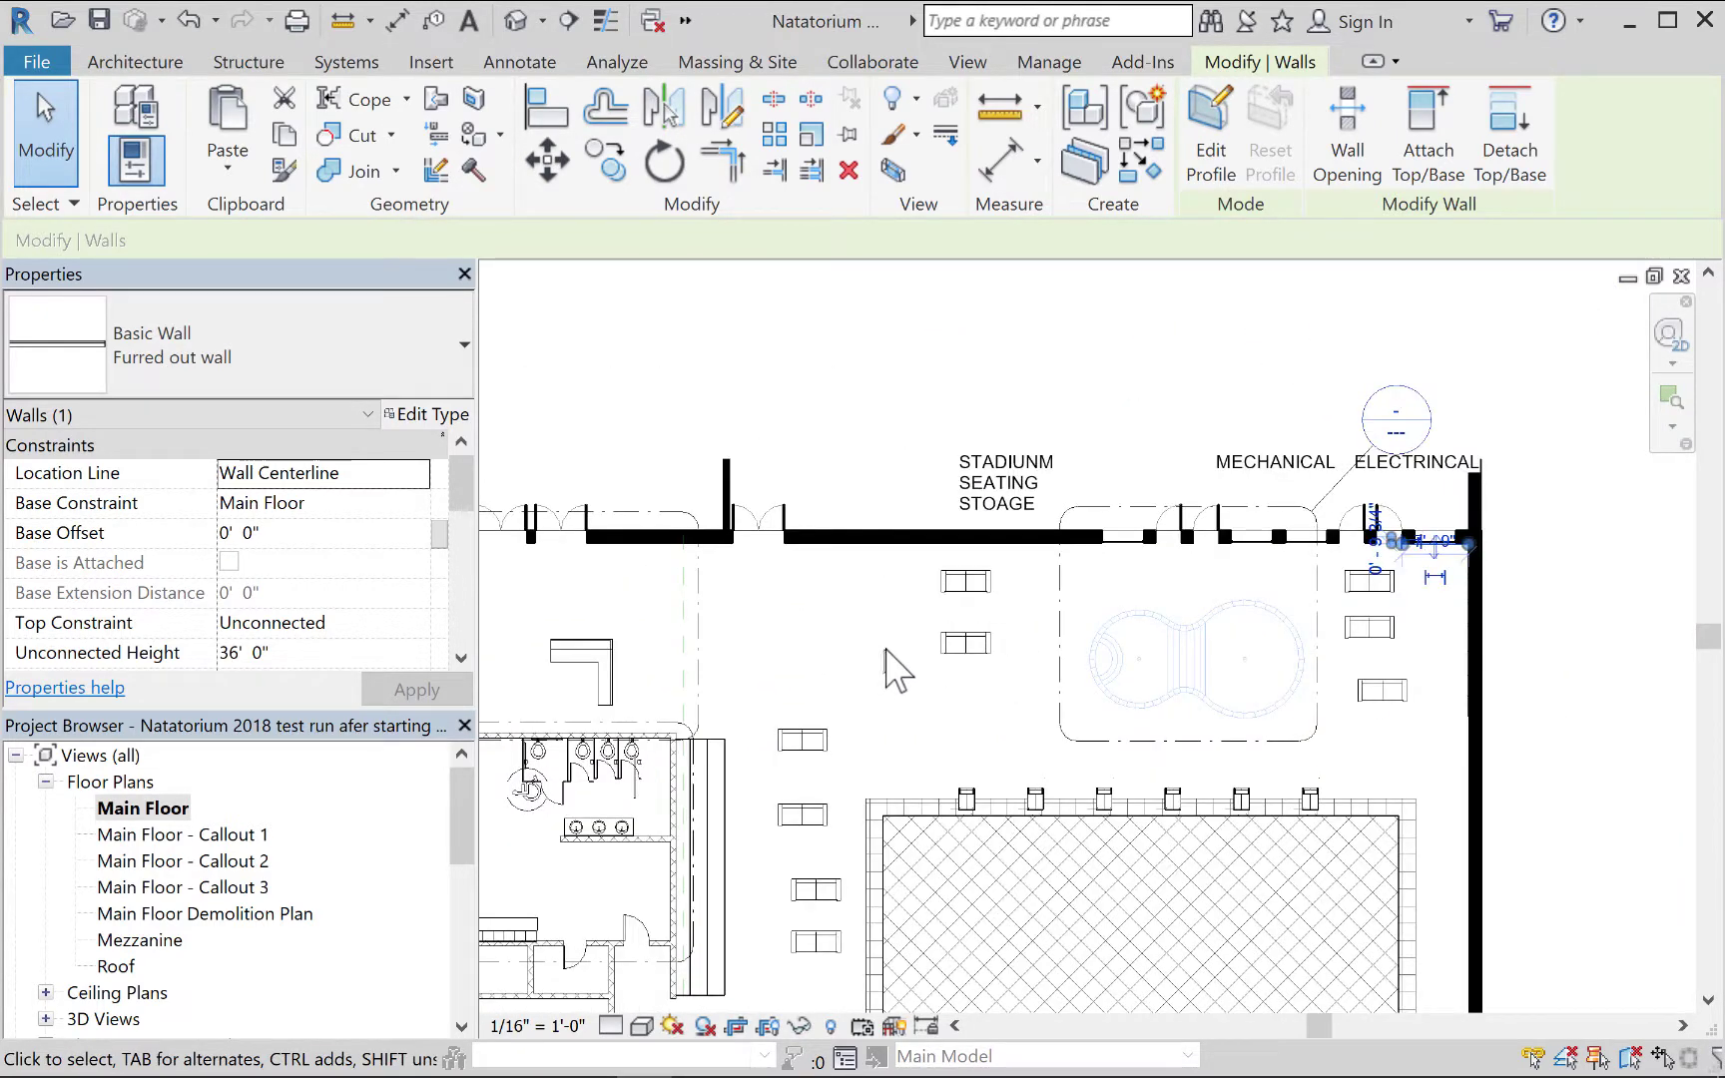
pyautogui.scroll(-1, 885, 648)
pyautogui.moveTo(877, 654); pyautogui.dragTo(925, 627, button='middle')
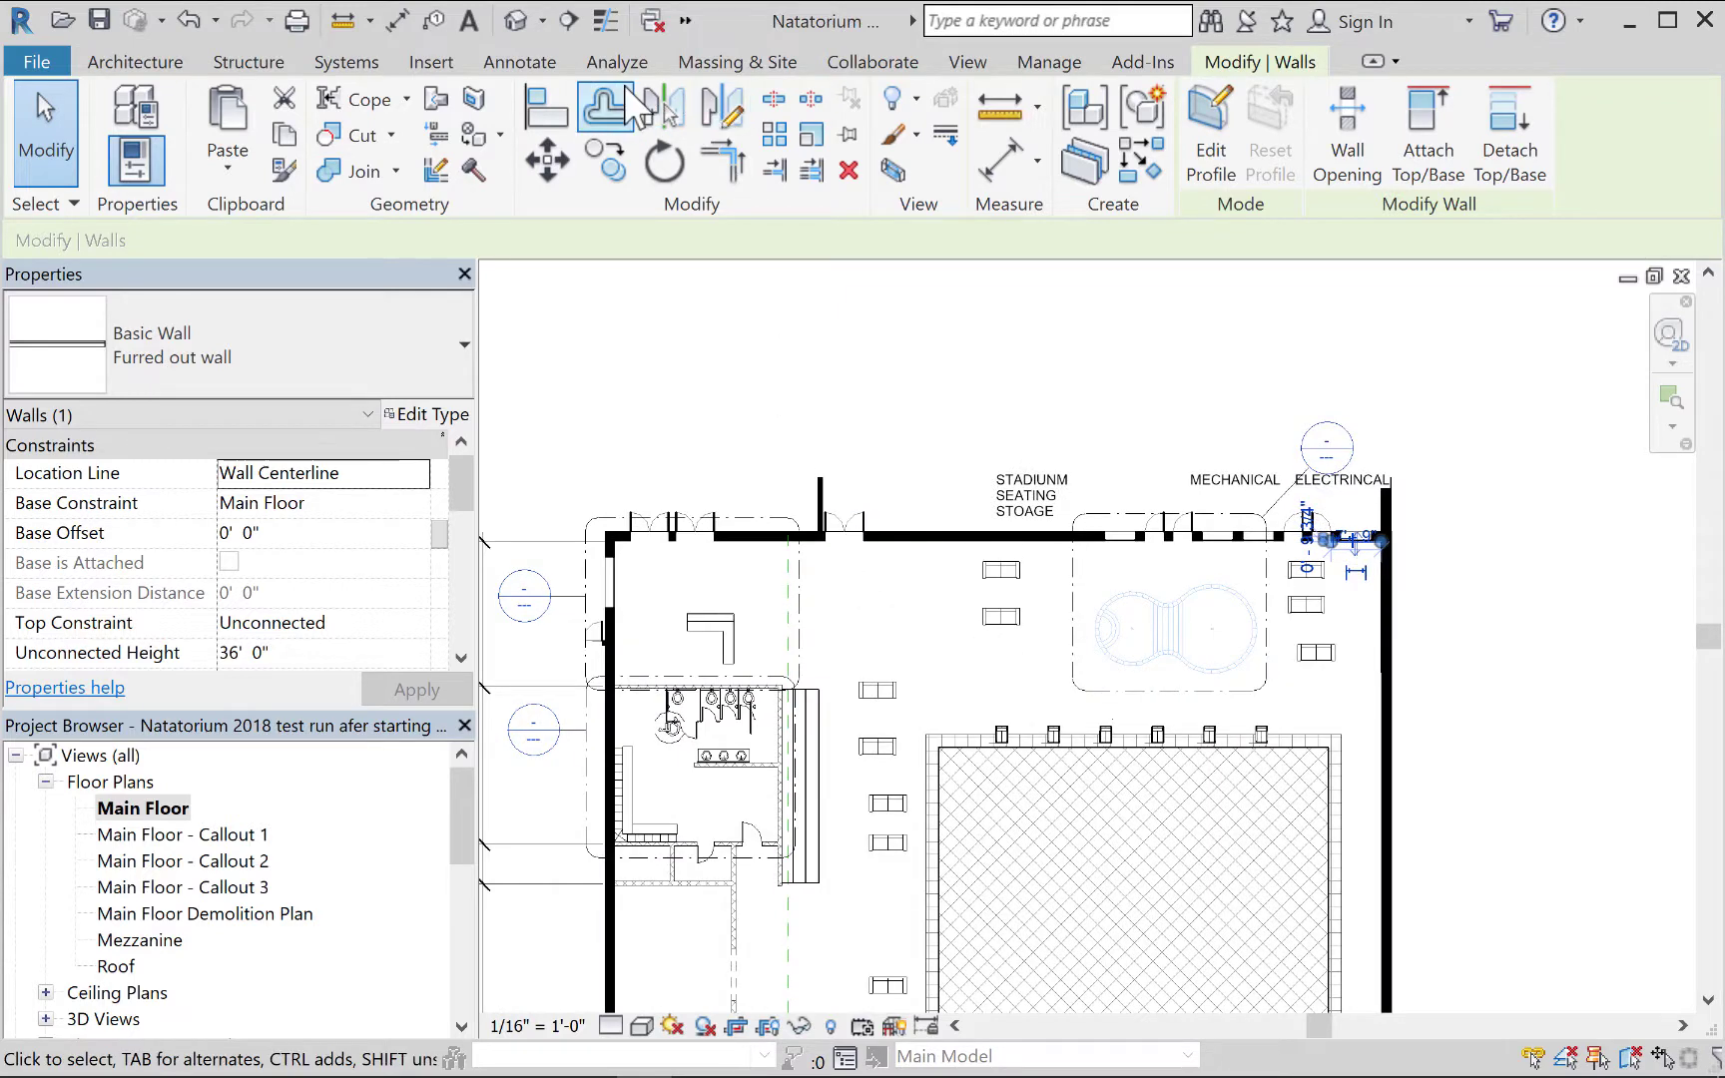
# Tag the east wall and the 8" masonry wall north of the restrooms by category, with attached leaders of 1/8".
pyautogui.click(502, 62)
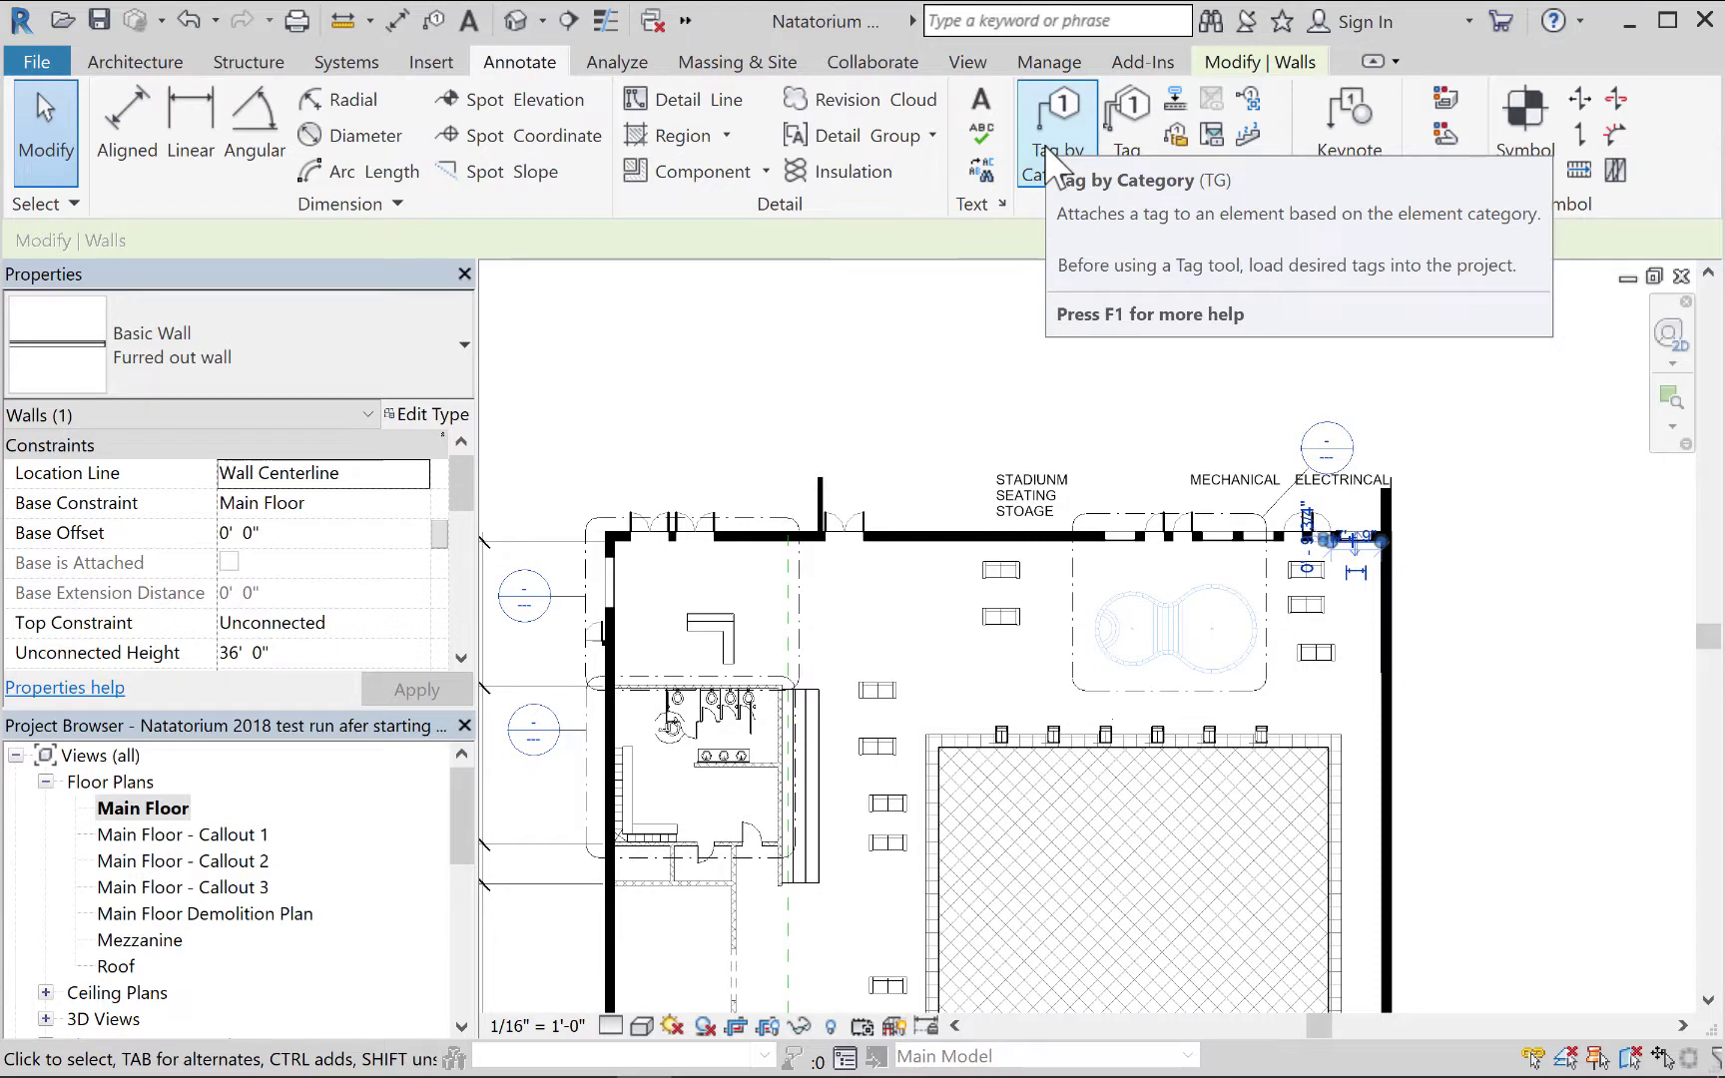
pyautogui.click(1049, 160)
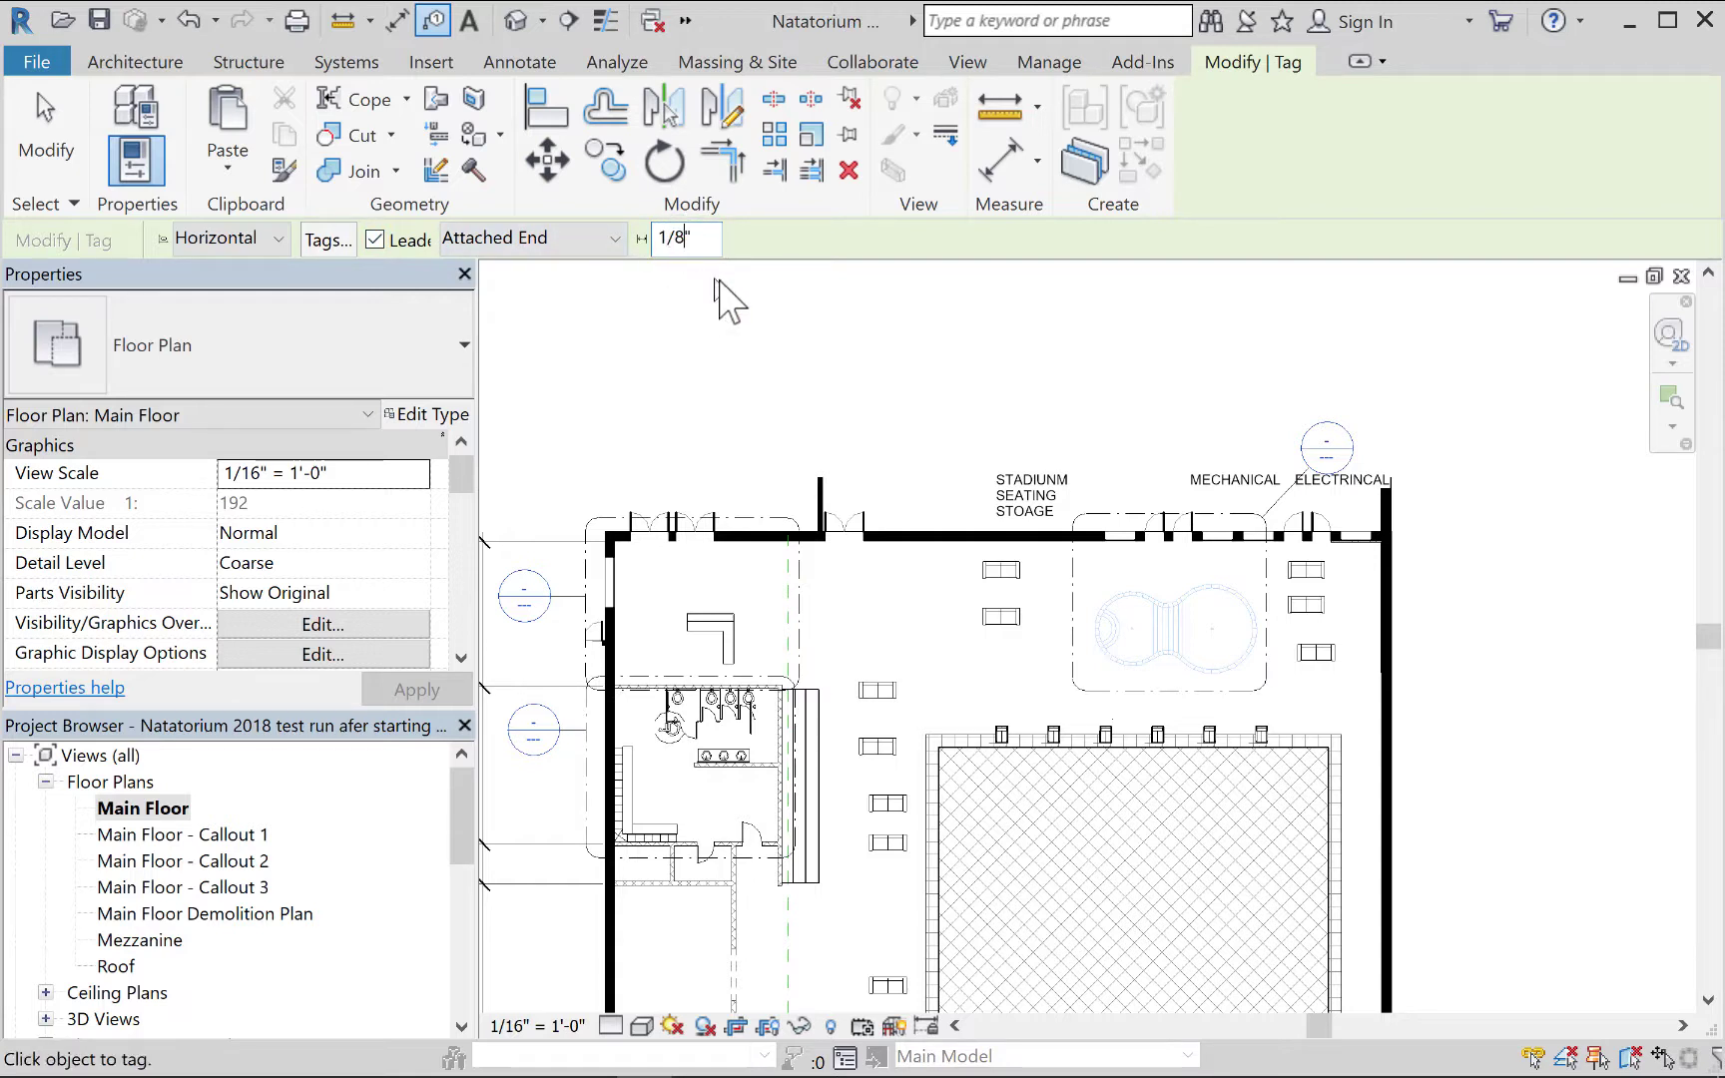
pyautogui.click(1376, 602)
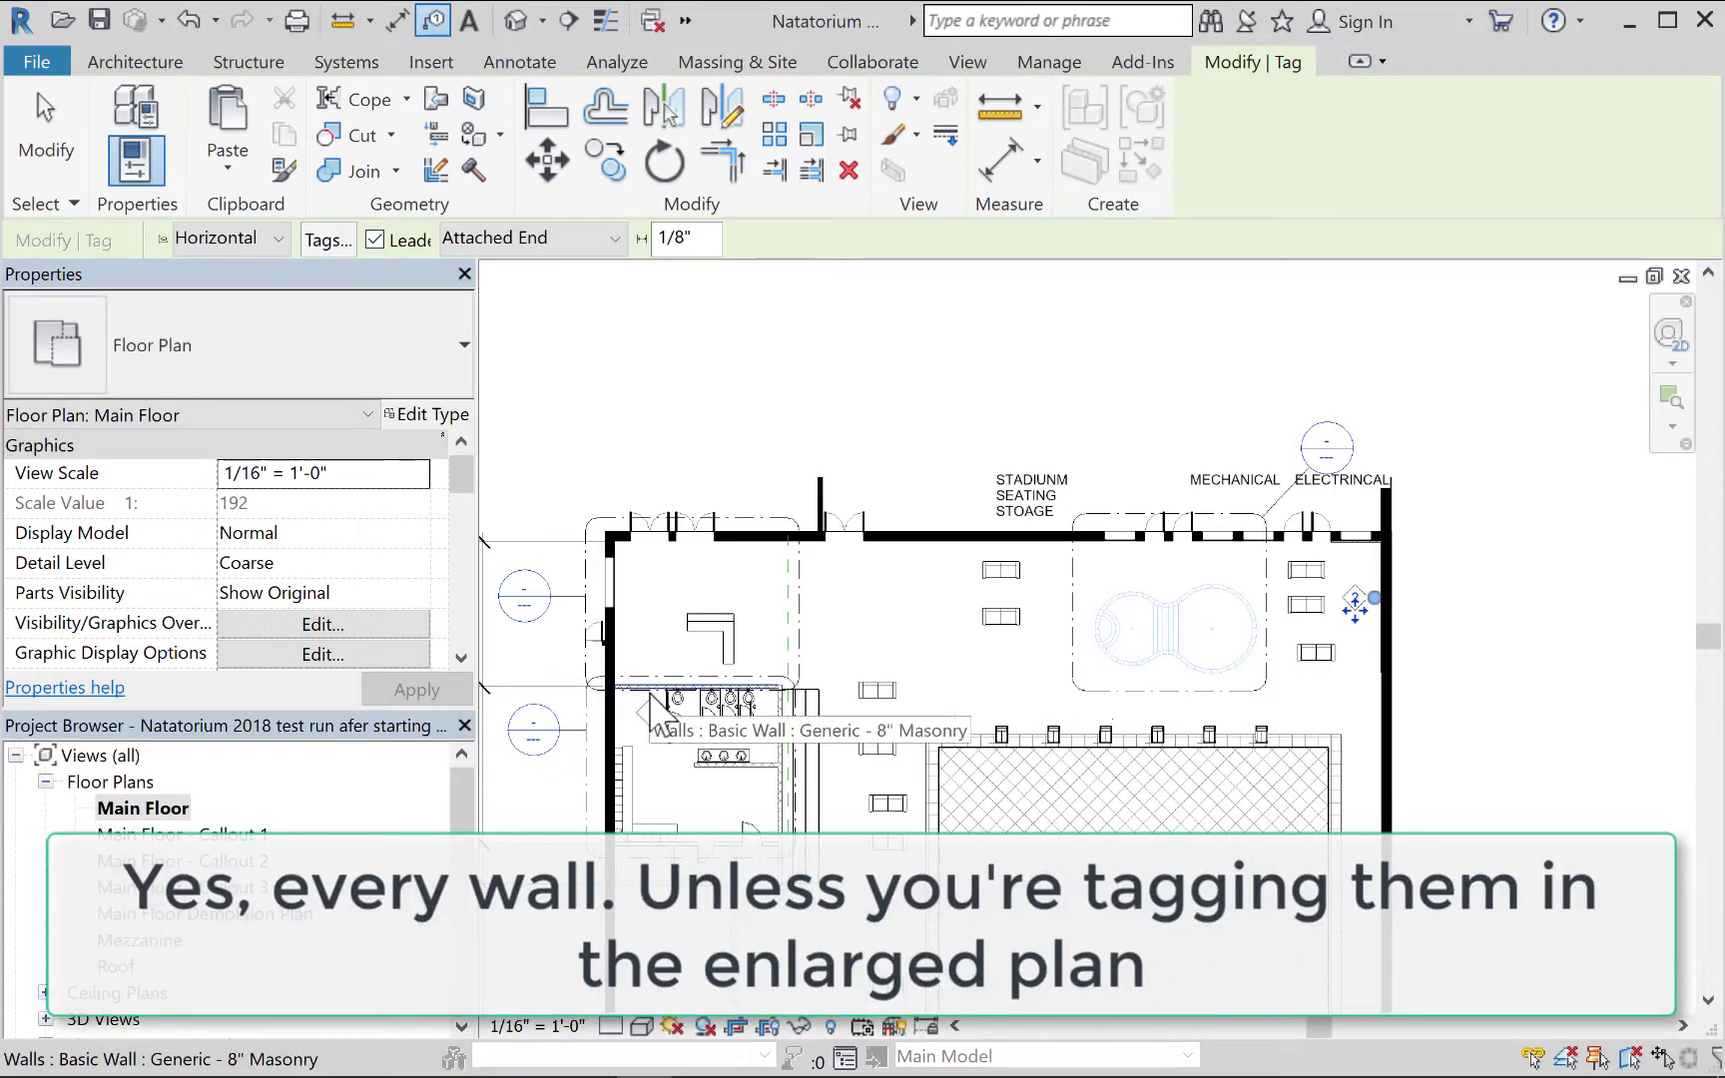
pyautogui.scroll(5, 661, 715)
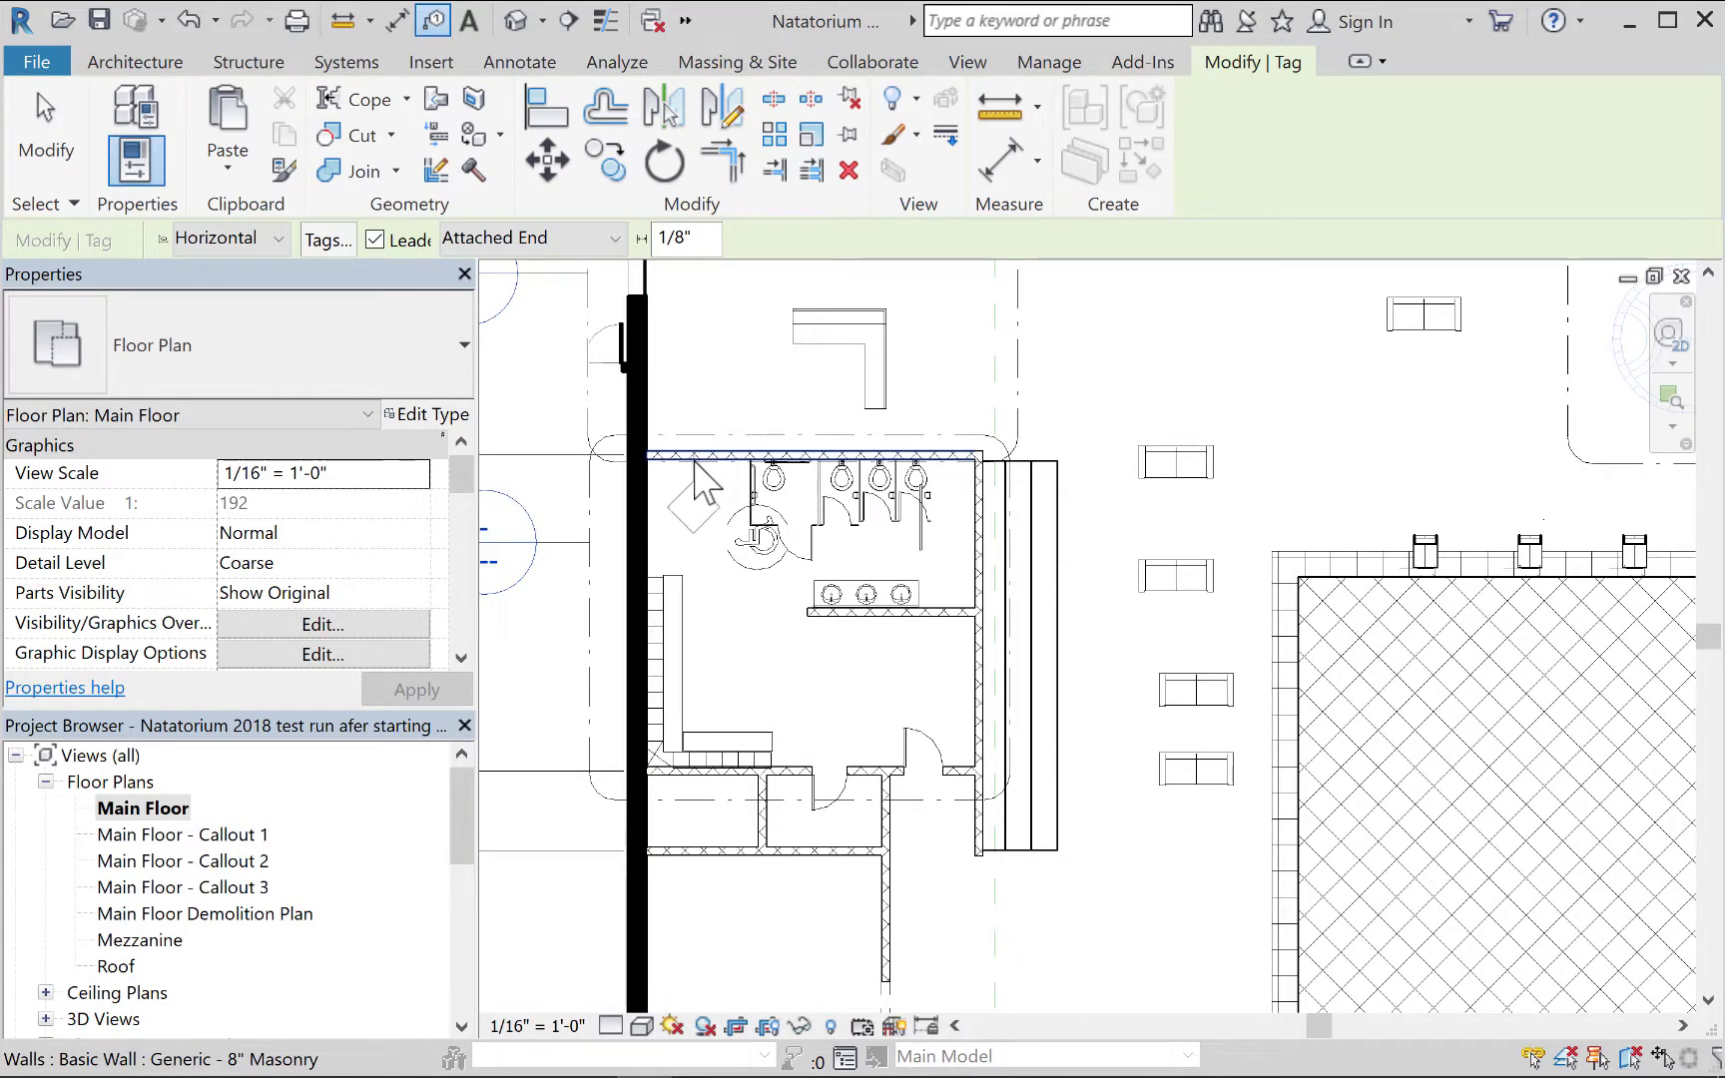
pyautogui.click(703, 454)
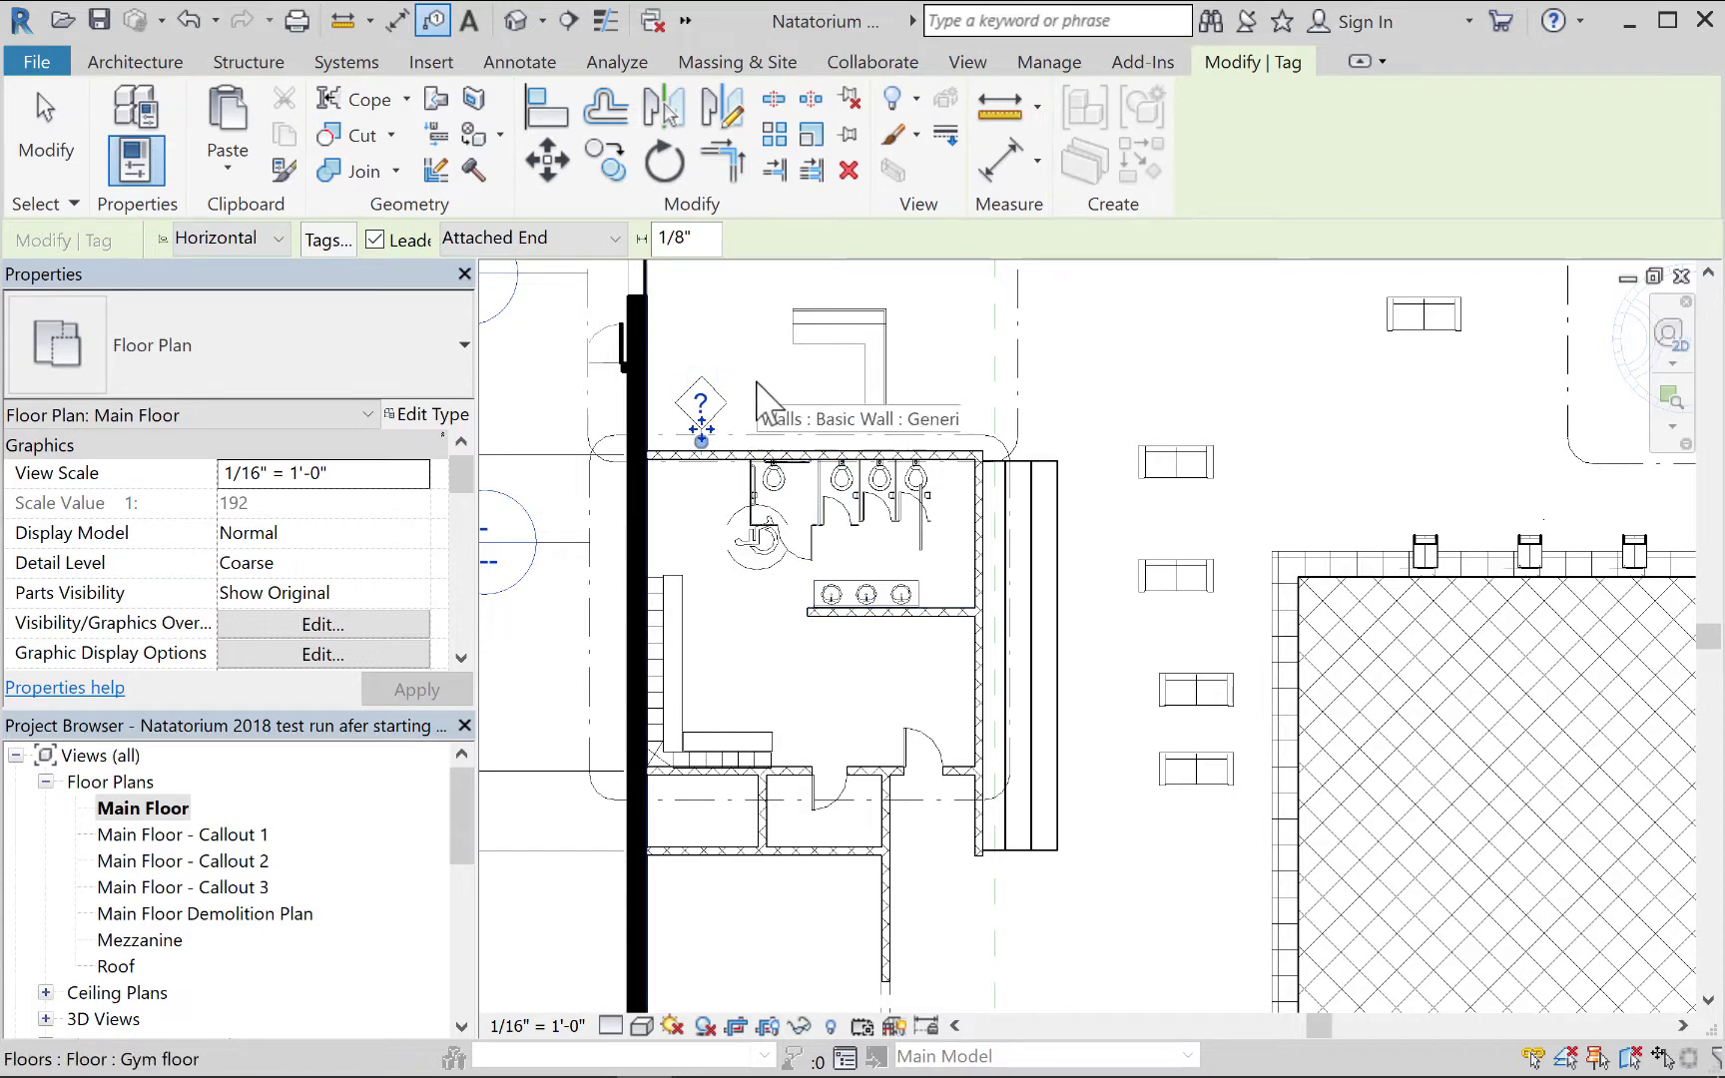
# Try to tag all untagged doors, walls and windows among the selected objects in the current view, without leaders.
pyautogui.moveTo(913, 348); pyautogui.dragTo(892, 477, button='middle')
pyautogui.scroll(1, 850, 488)
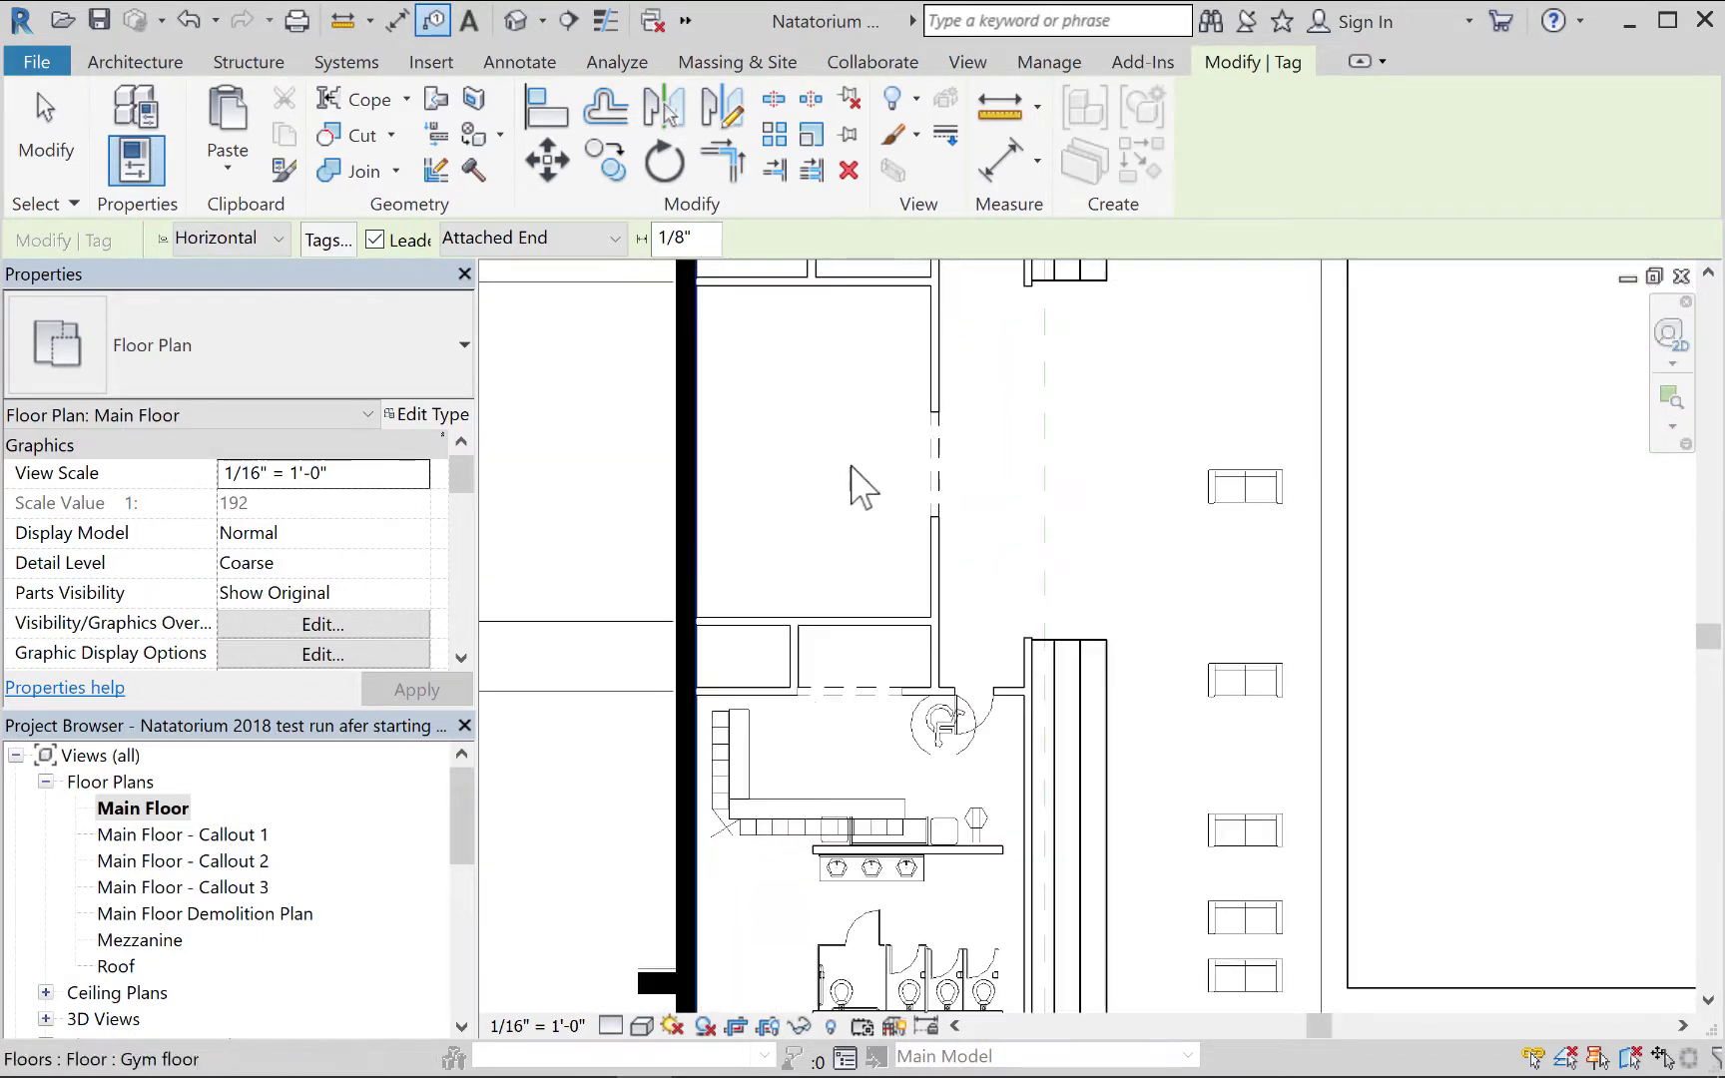
pyautogui.moveTo(788, 946); pyautogui.dragTo(946, 542, button='middle')
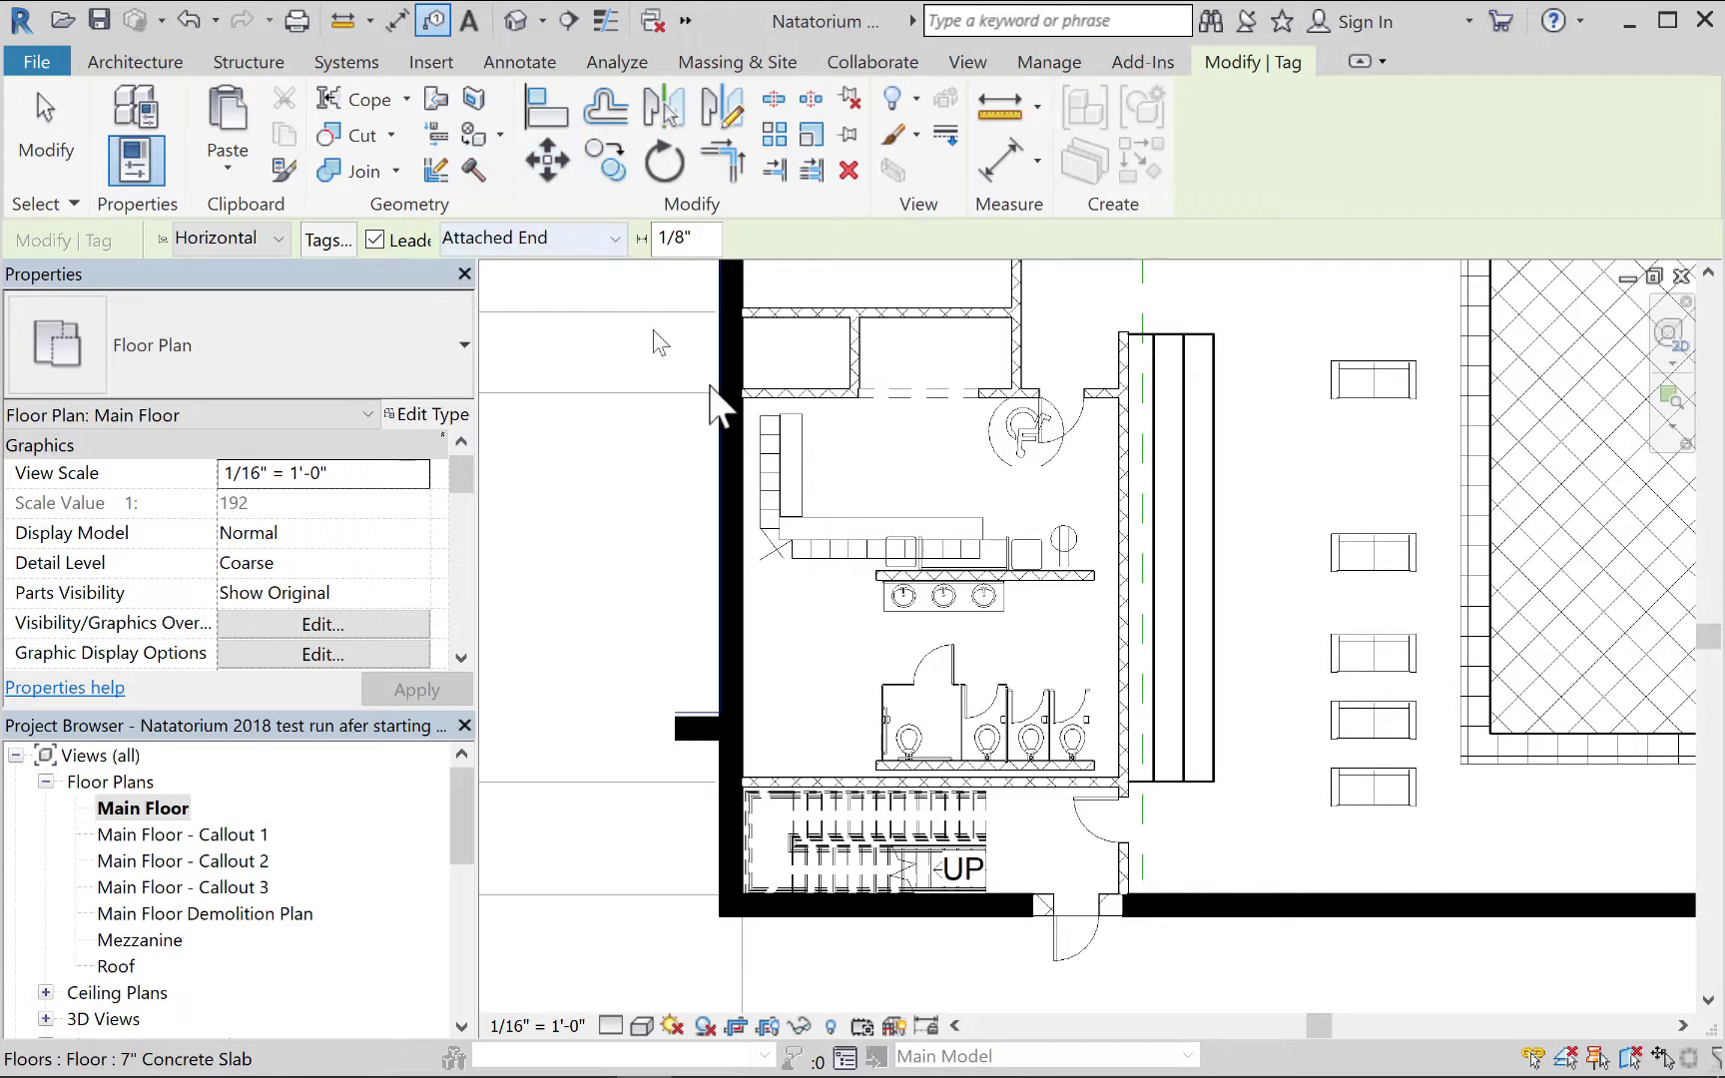
pyautogui.click(530, 62)
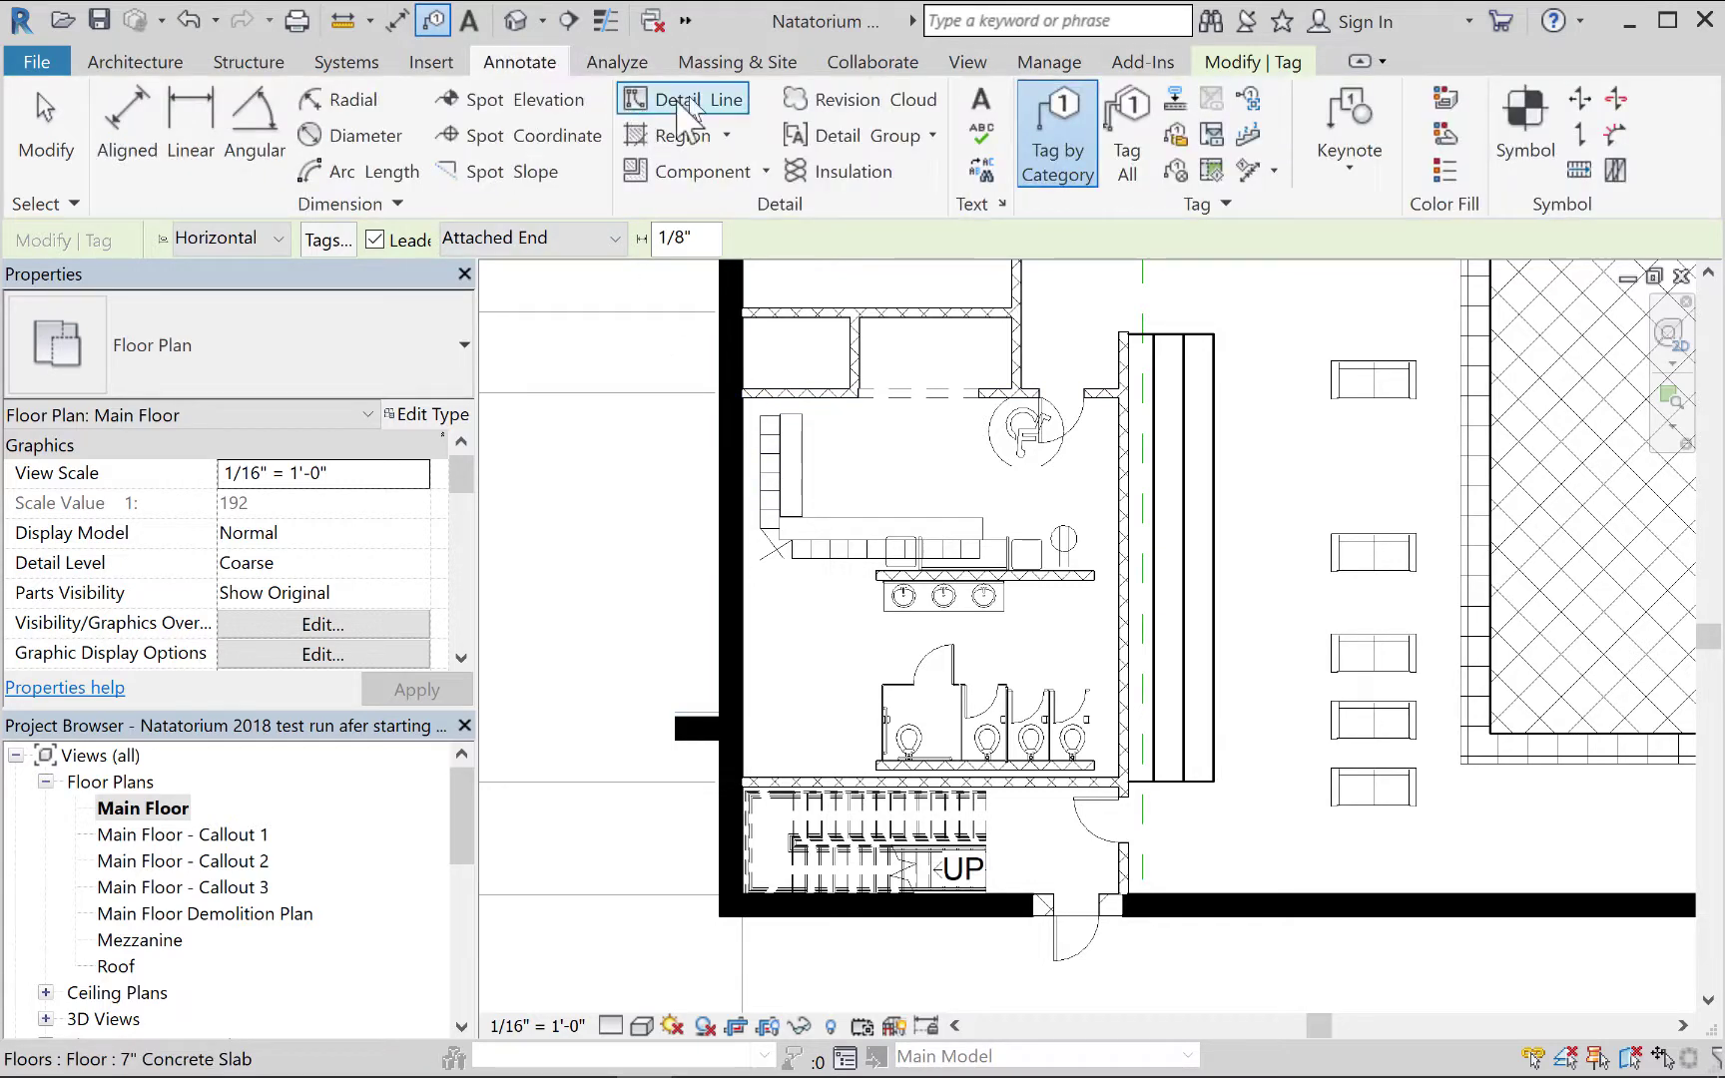
pyautogui.click(1125, 168)
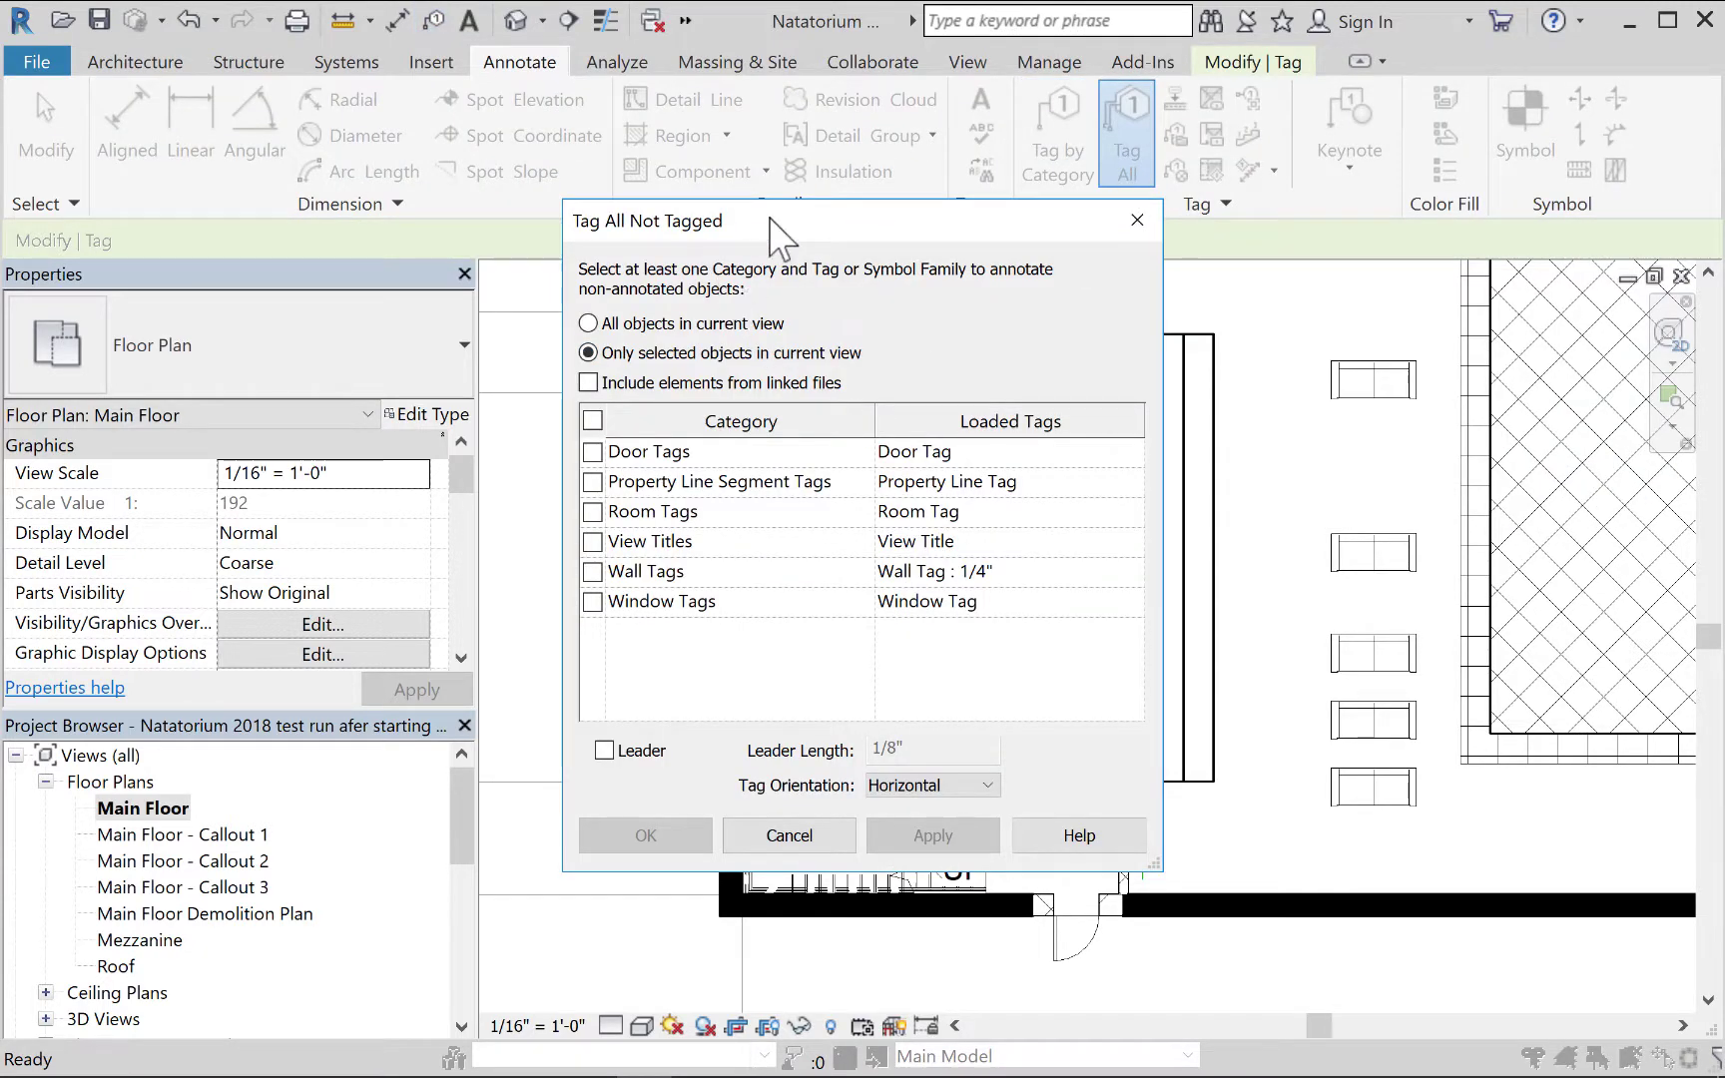
pyautogui.moveTo(770, 217); pyautogui.dragTo(735, 208)
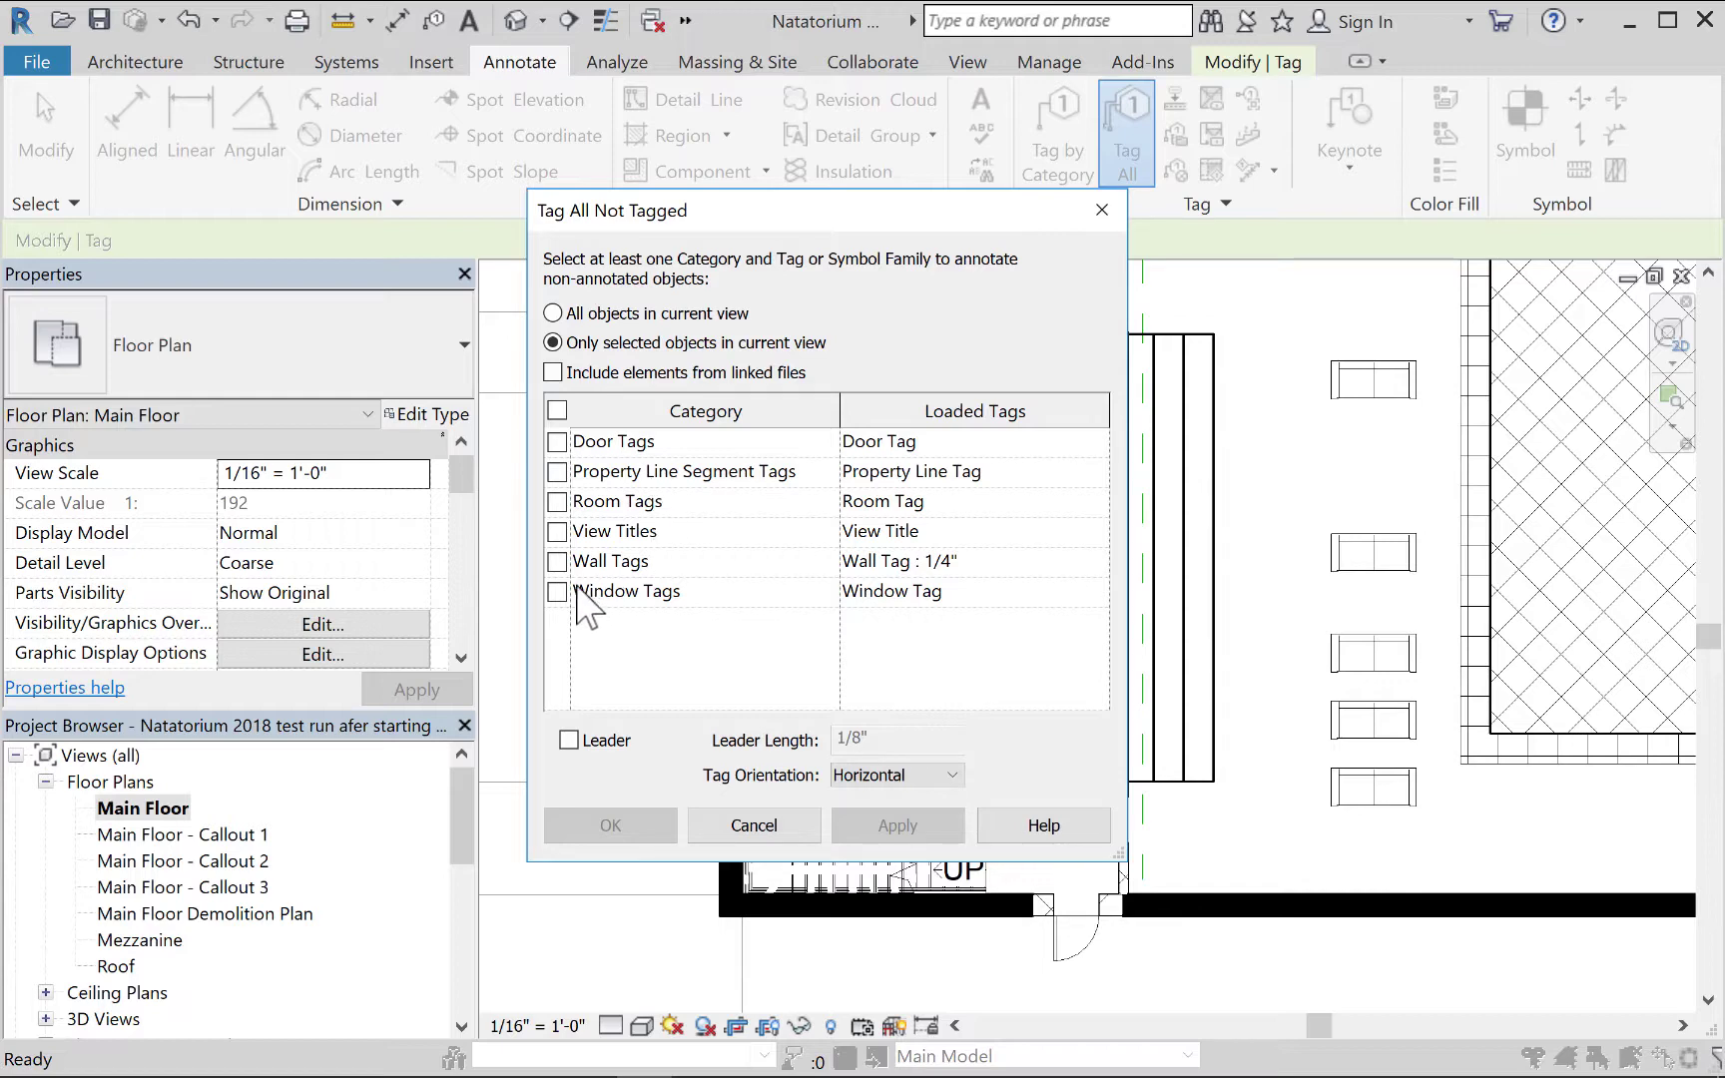
pyautogui.click(557, 562)
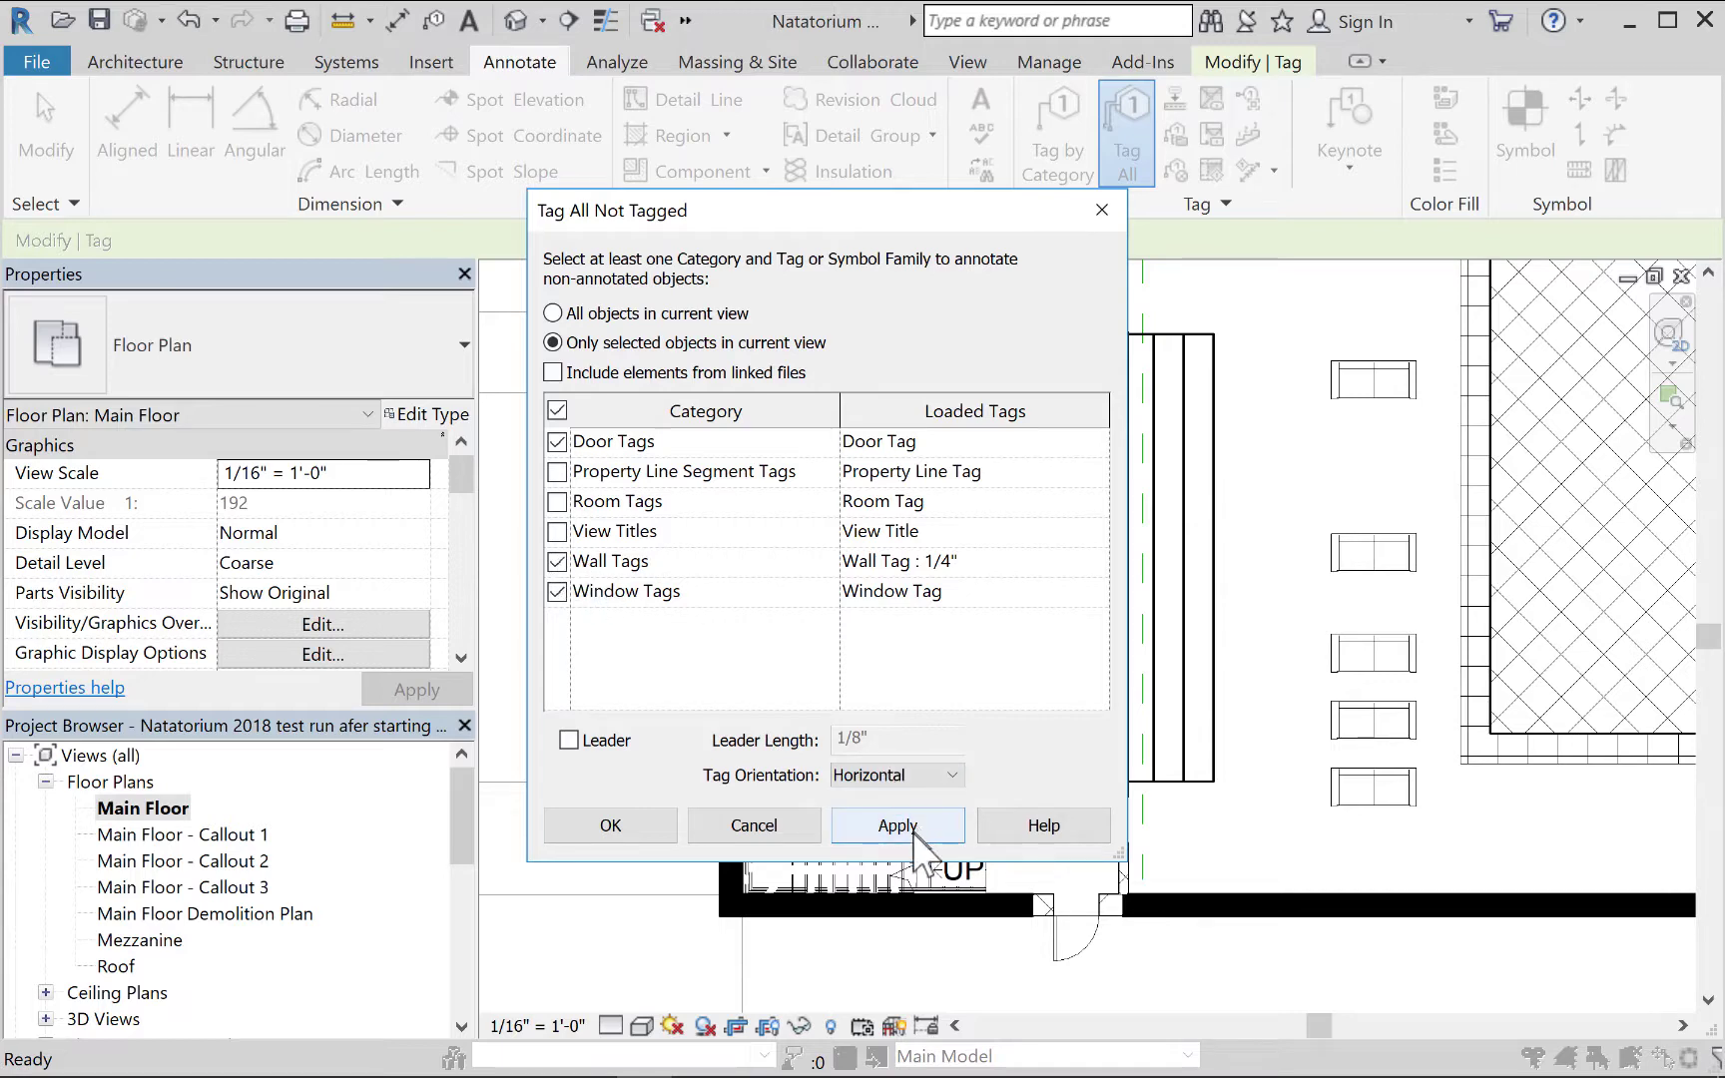
pyautogui.click(610, 825)
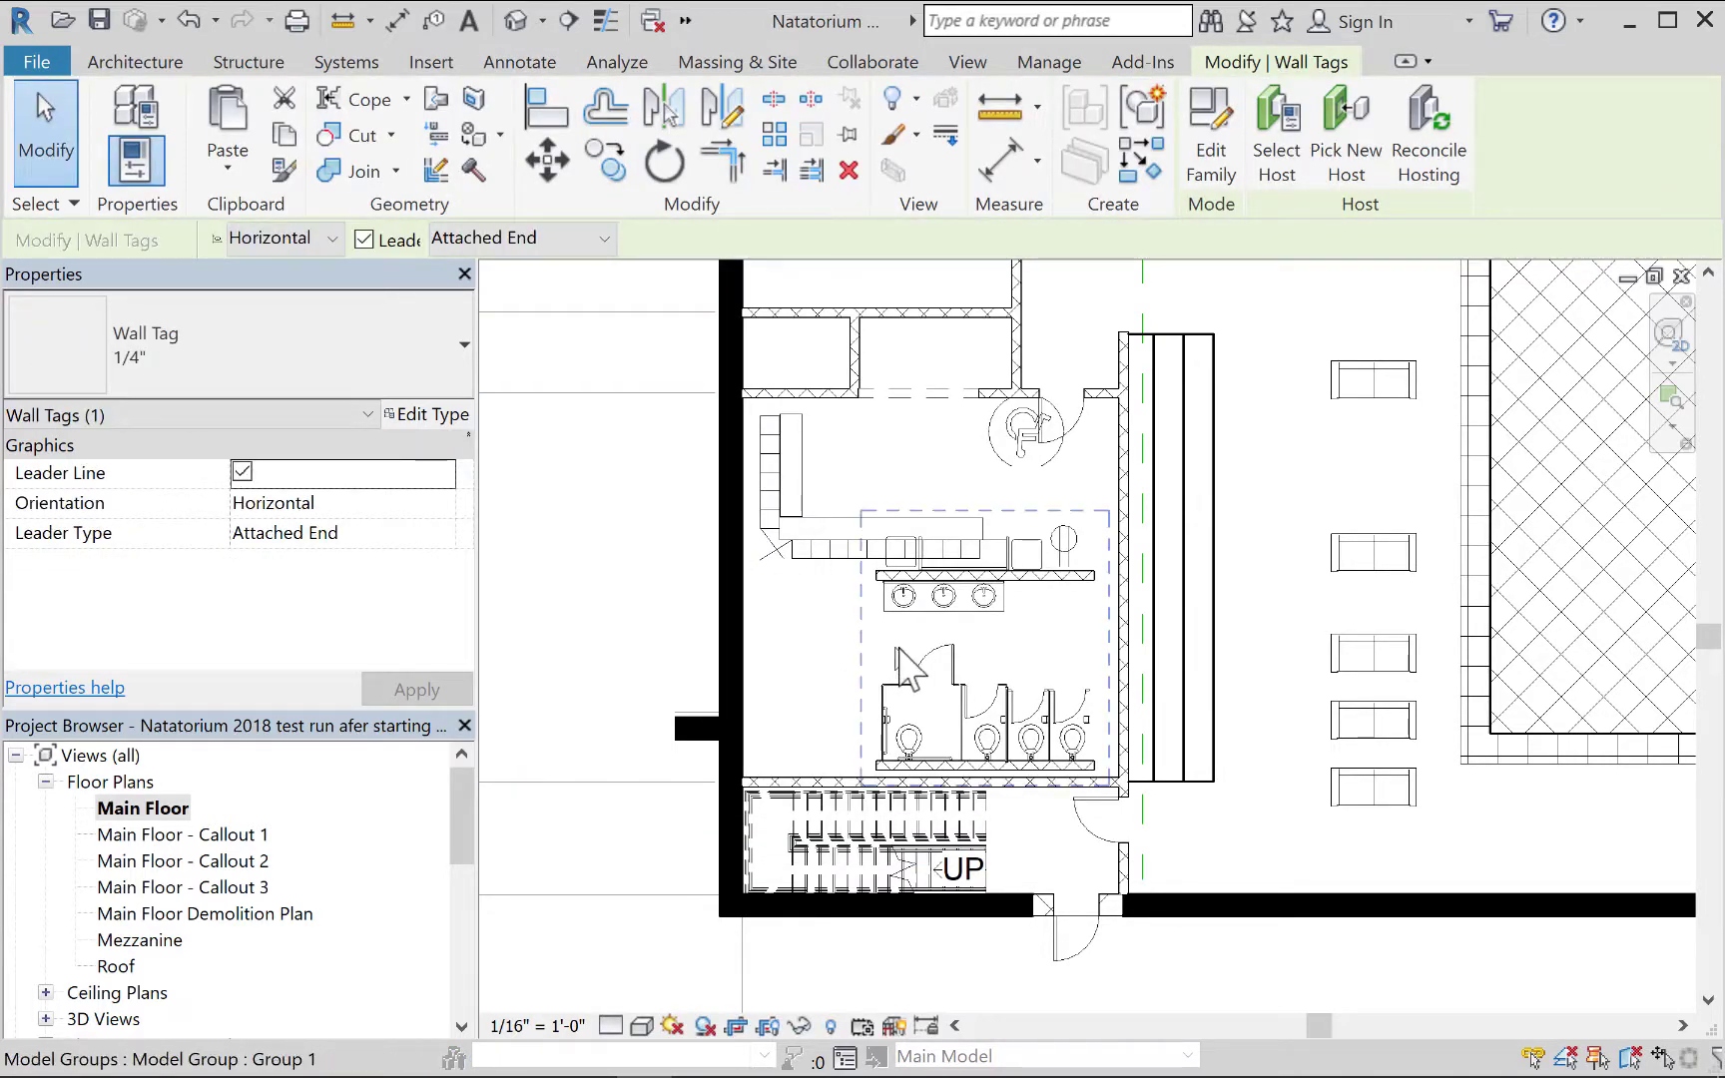
# Tag the stair door, the nearby exterior door, the south restroom door and the central room's opening by category with attached 1/8" leaders.
pyautogui.moveTo(1229, 799); pyautogui.dragTo(1270, 840, button='middle')
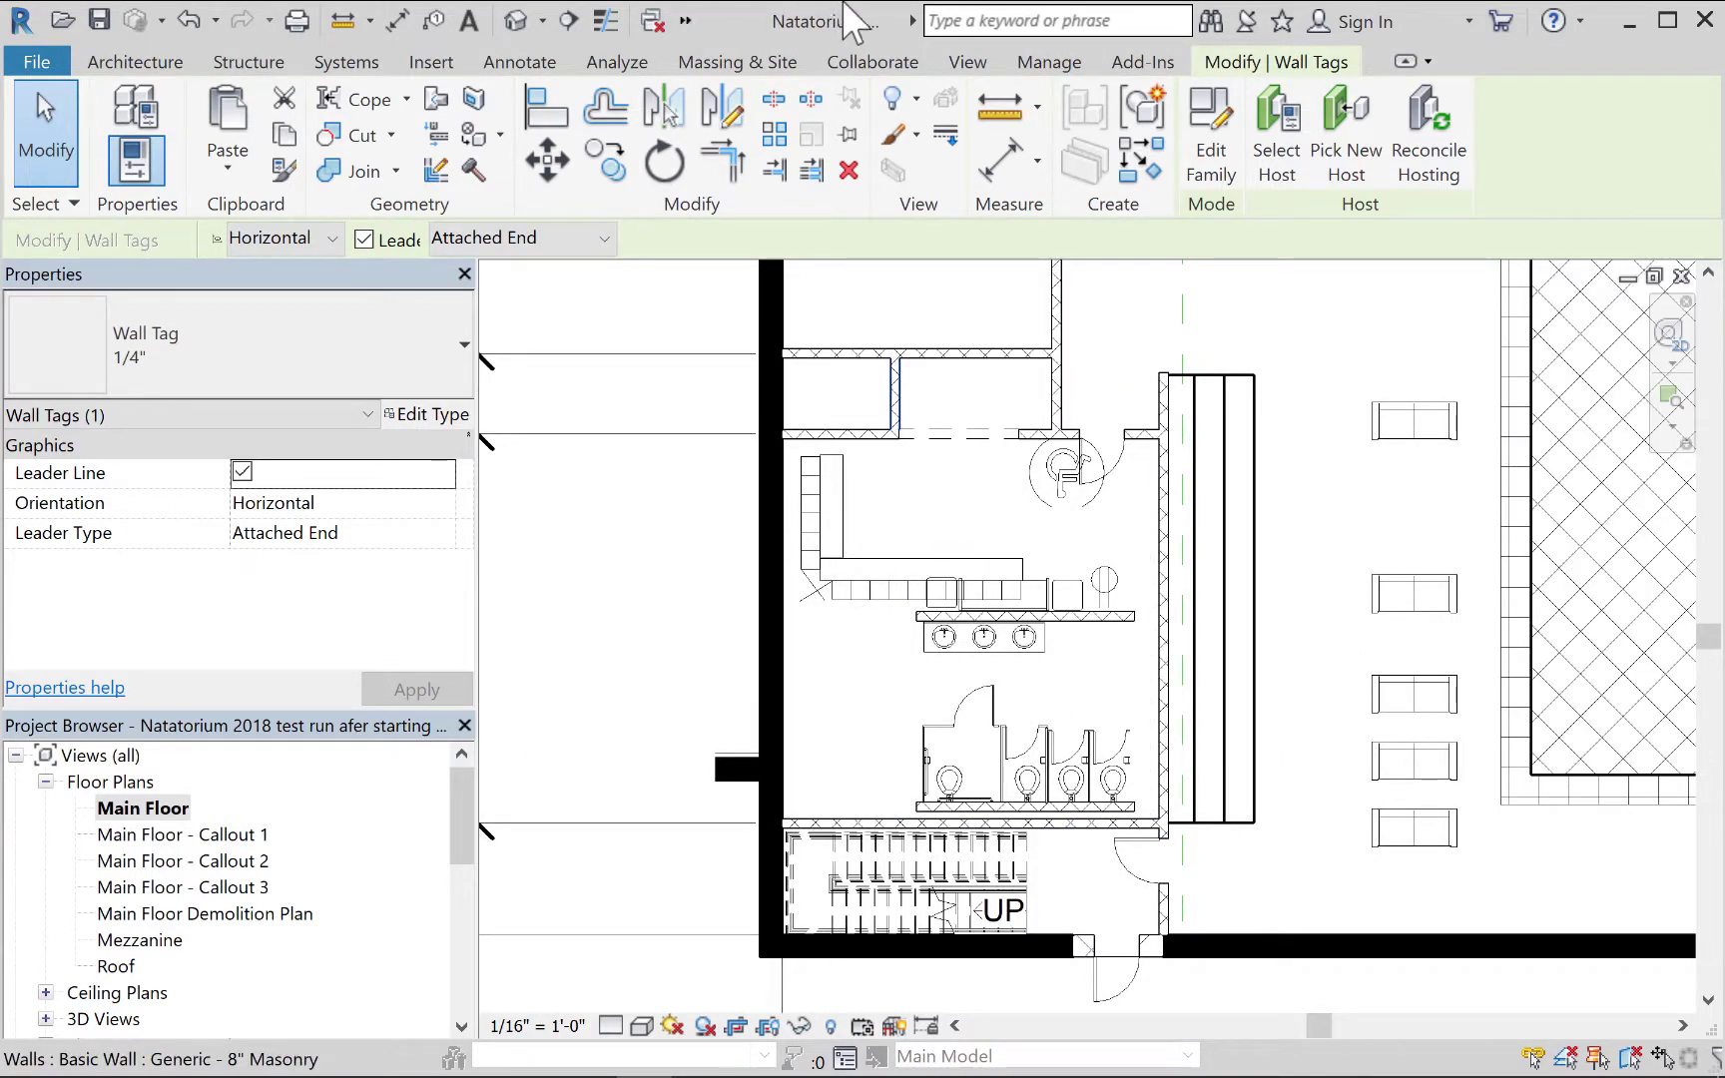
pyautogui.click(548, 60)
pyautogui.click(1058, 150)
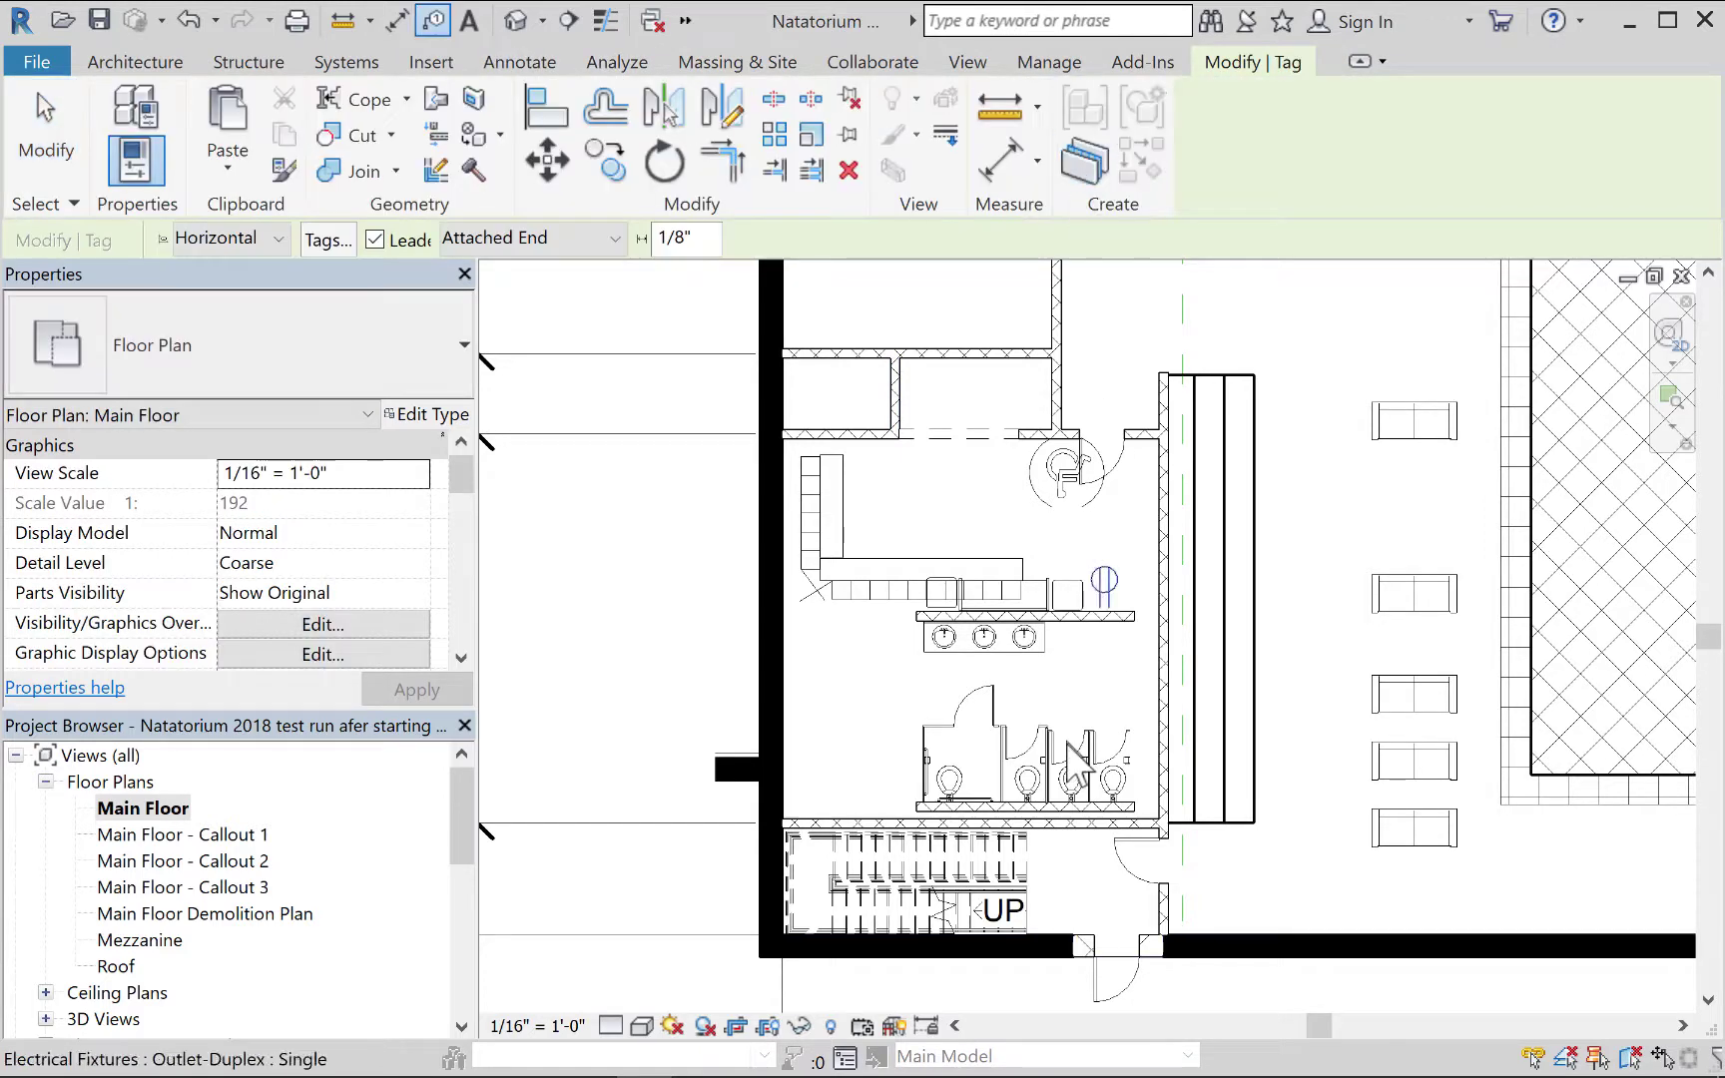
pyautogui.click(1143, 871)
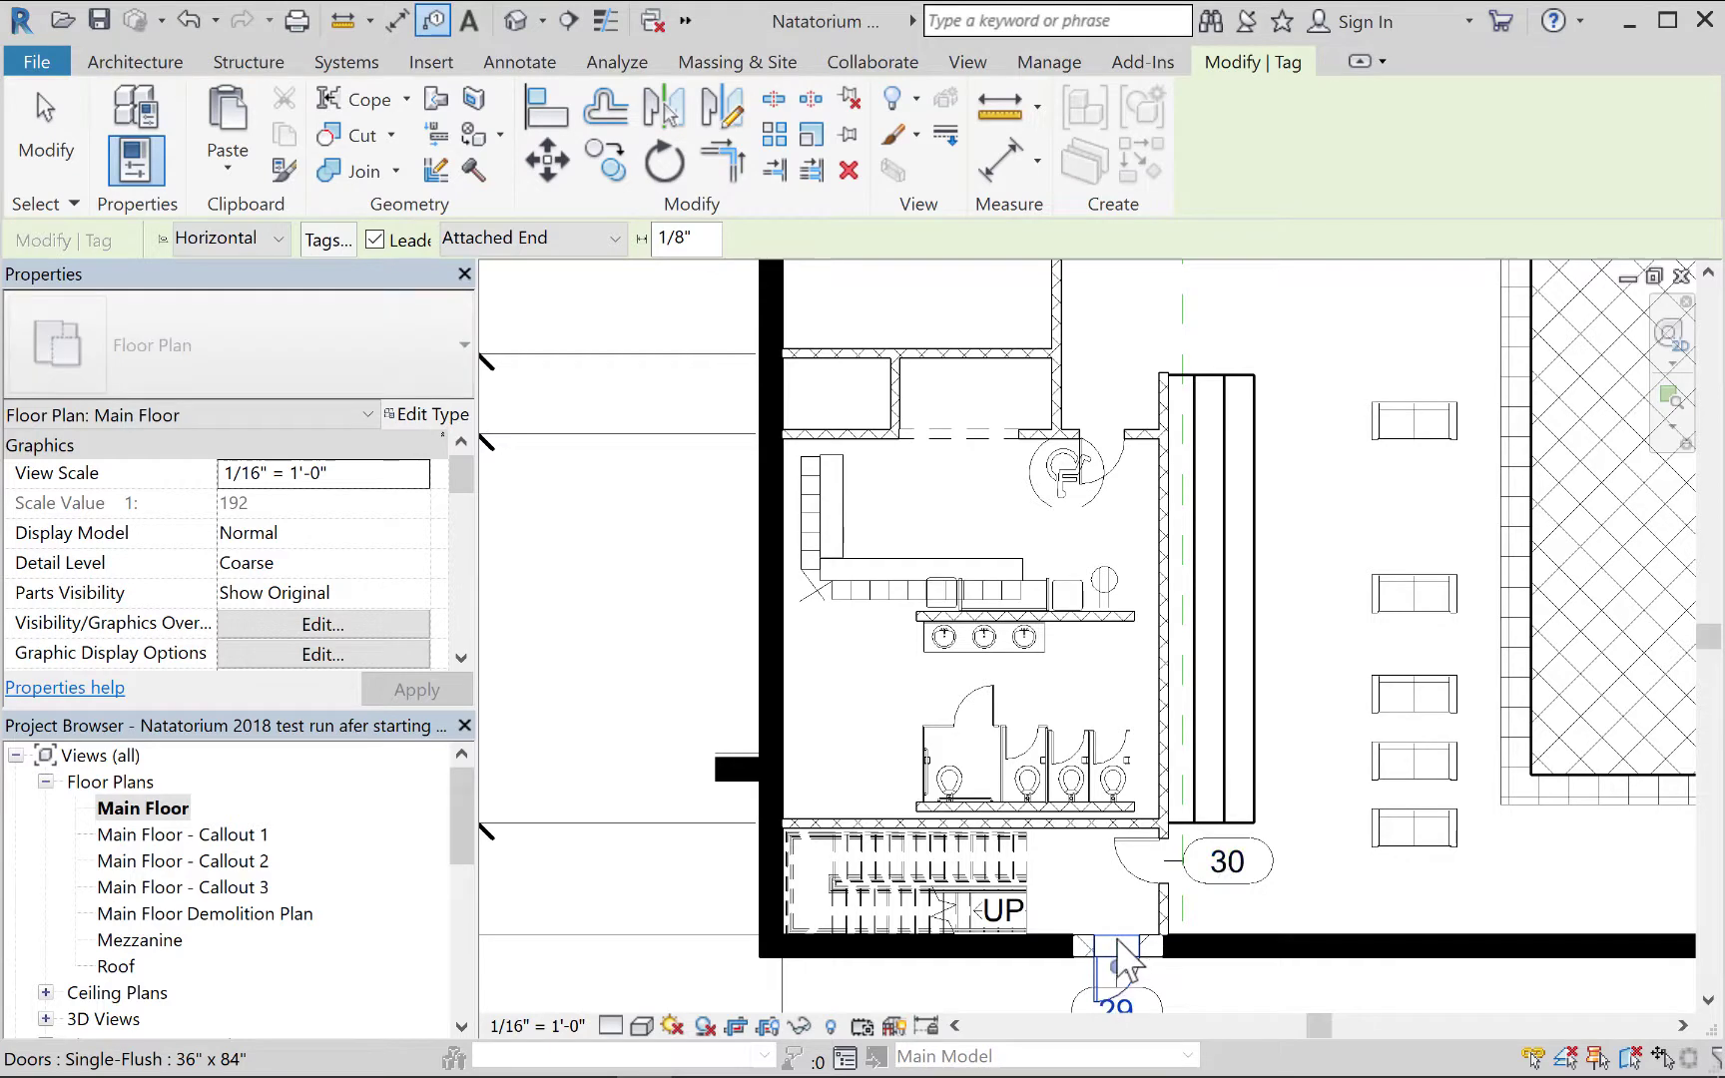
pyautogui.click(1106, 459)
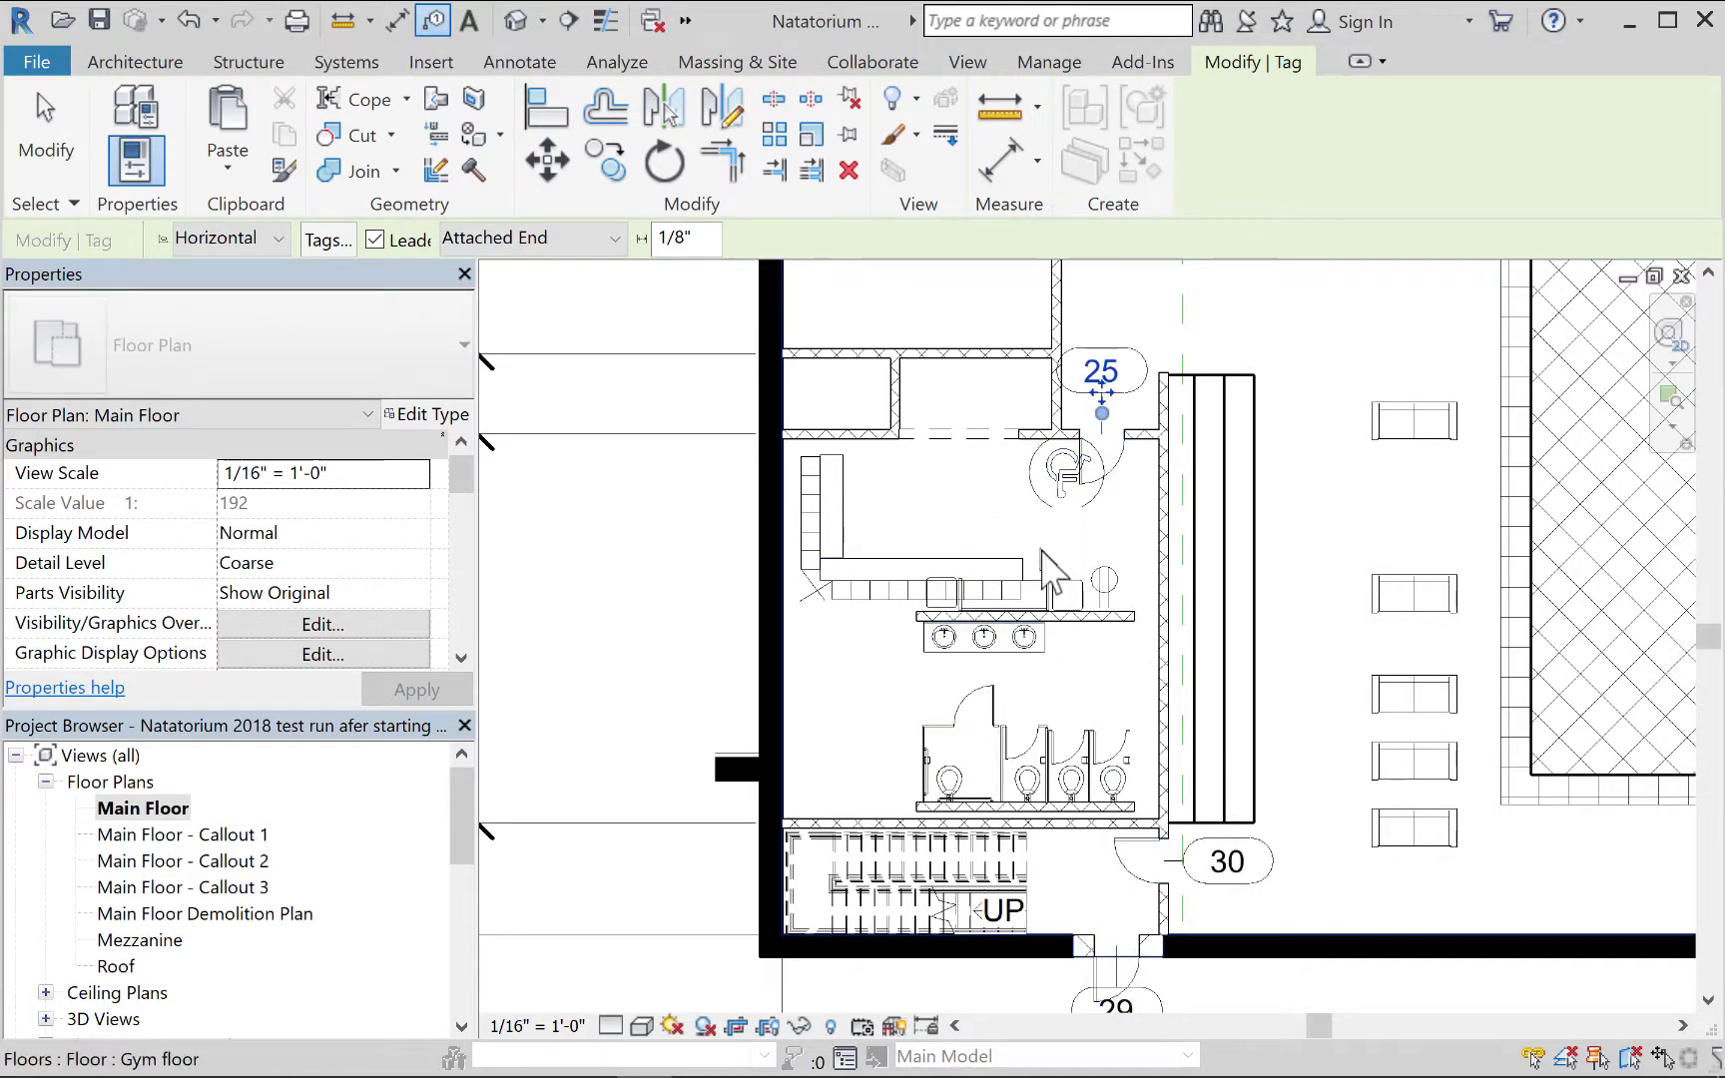
pyautogui.moveTo(1080, 589); pyautogui.dragTo(1146, 868, button='middle')
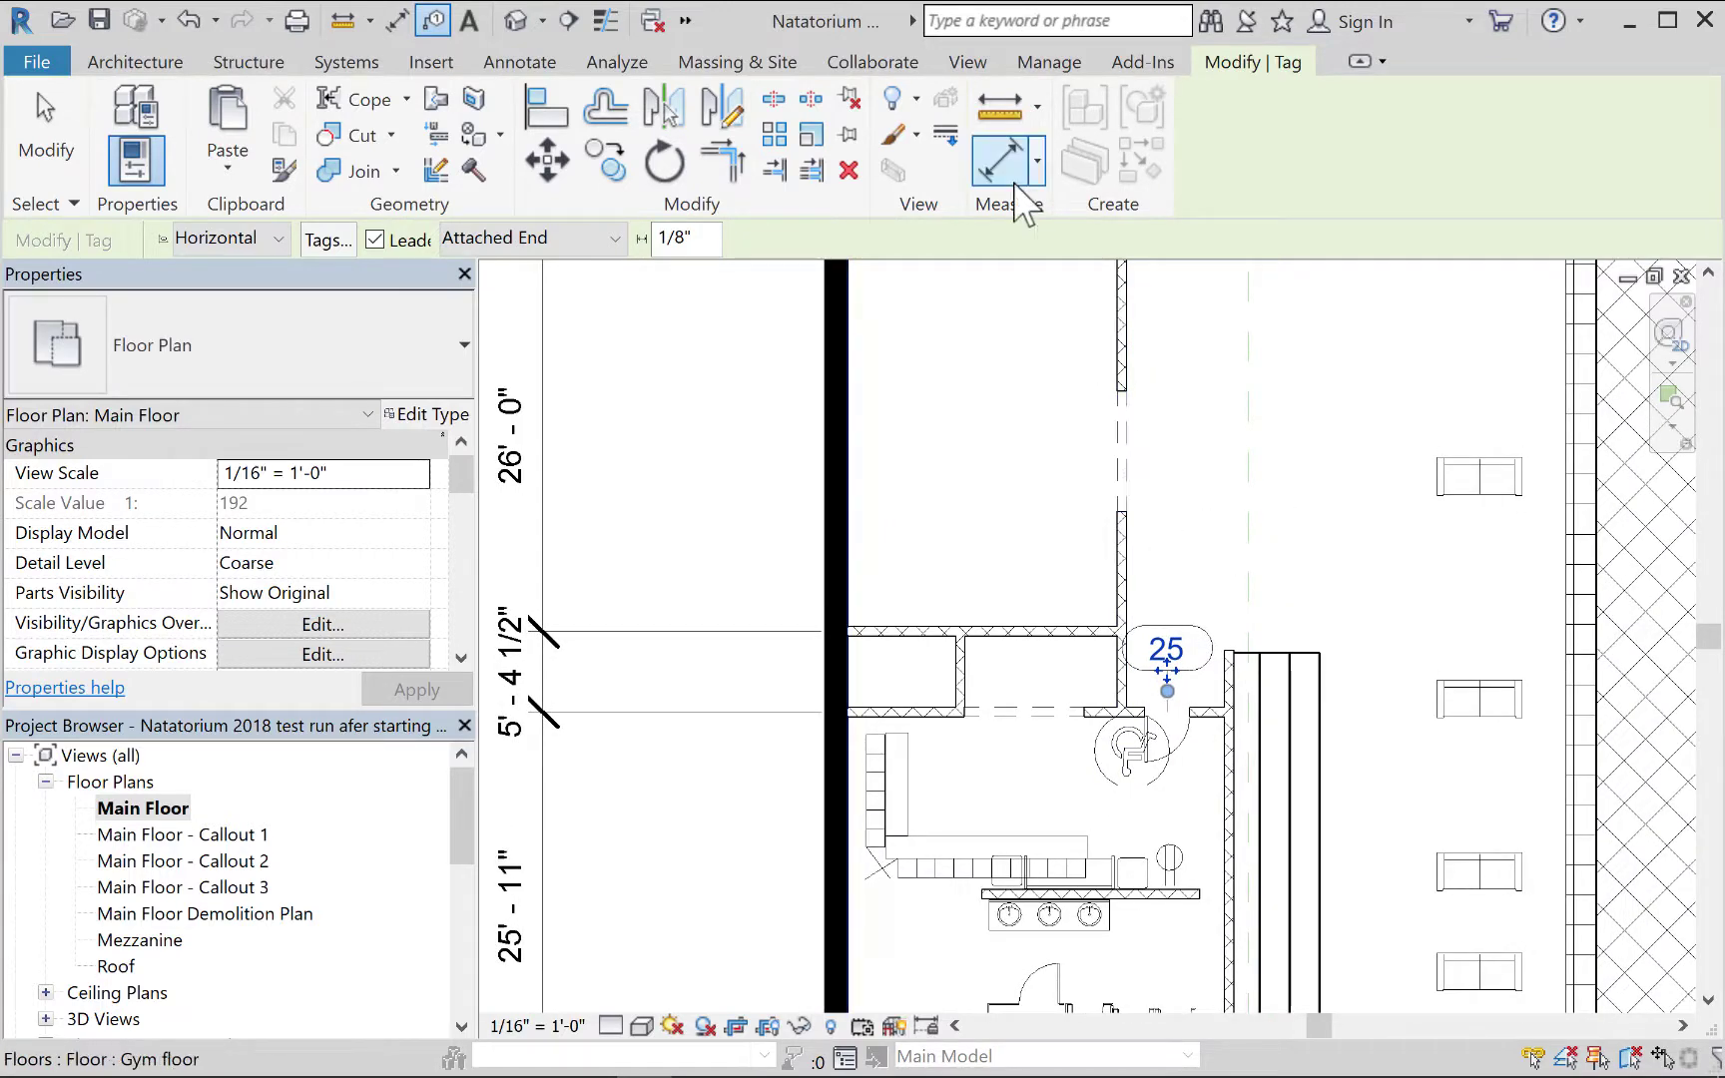
pyautogui.click(1127, 465)
# Tag the two doors in the south wall of the north restroom block by category, with attached 1/8" leaders.
pyautogui.moveTo(1028, 531); pyautogui.dragTo(1138, 704, button='middle')
pyautogui.scroll(1, 1138, 707)
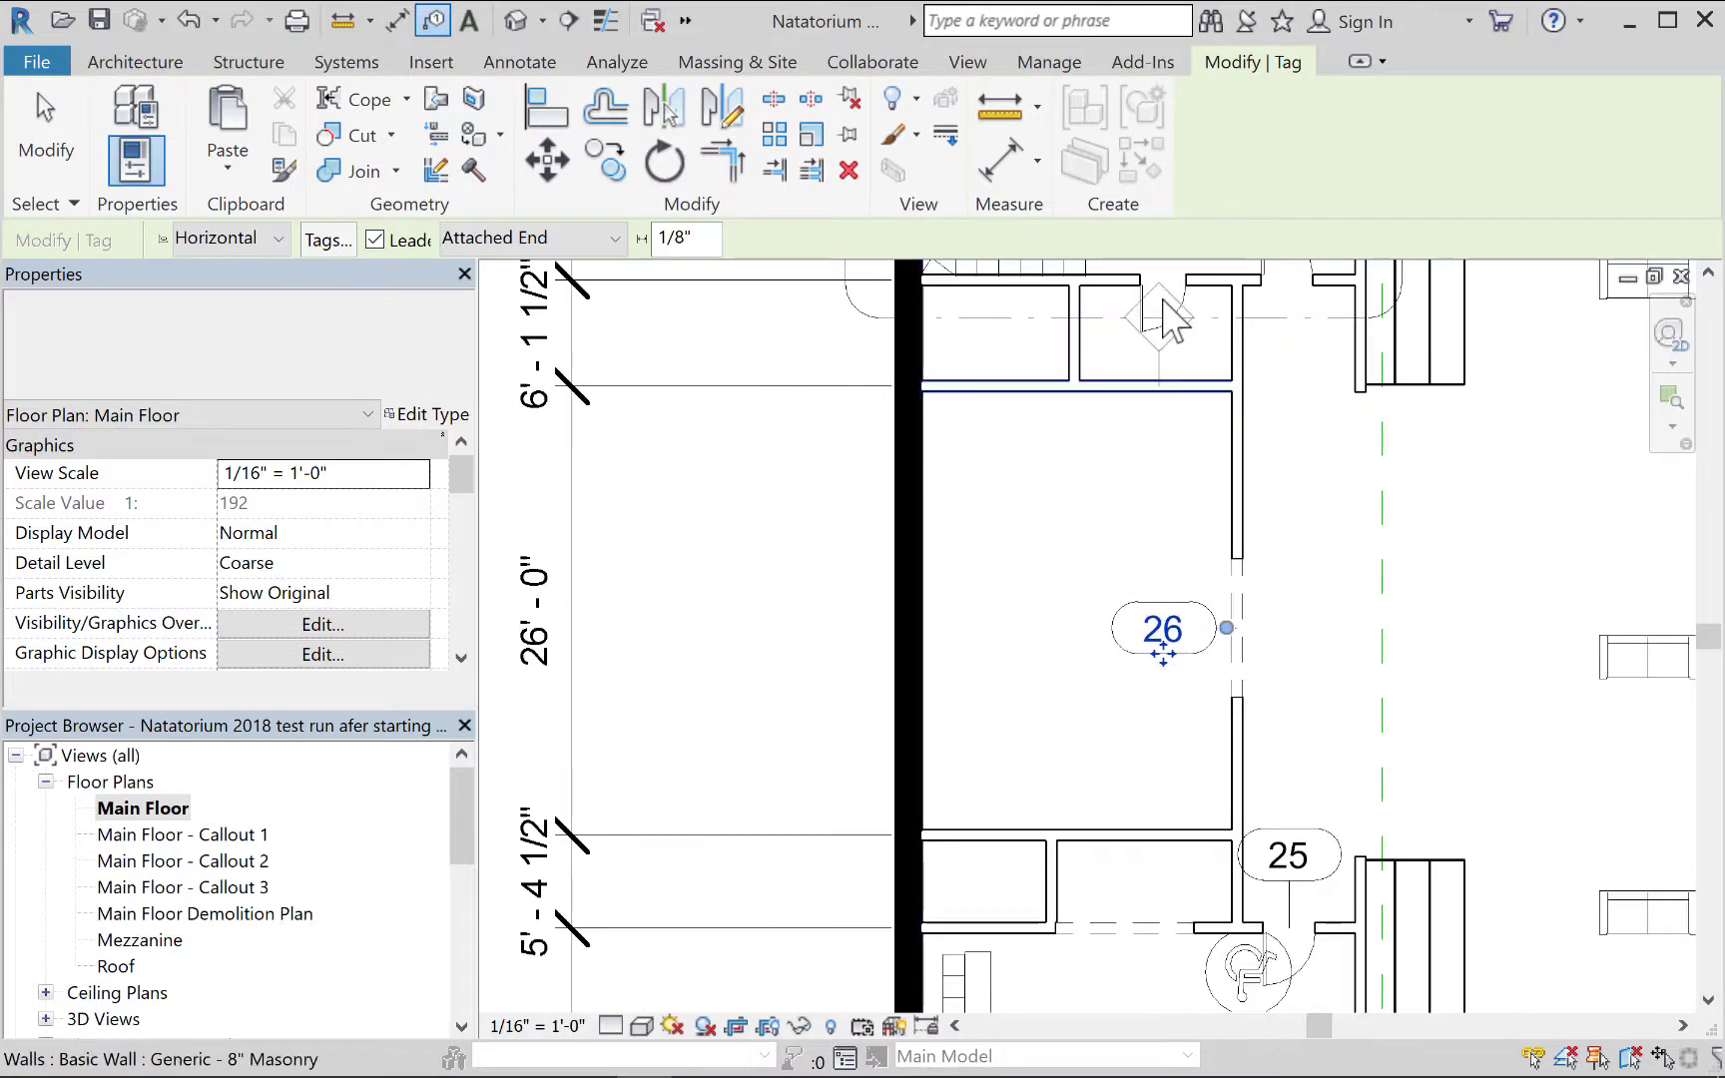
pyautogui.click(1289, 275)
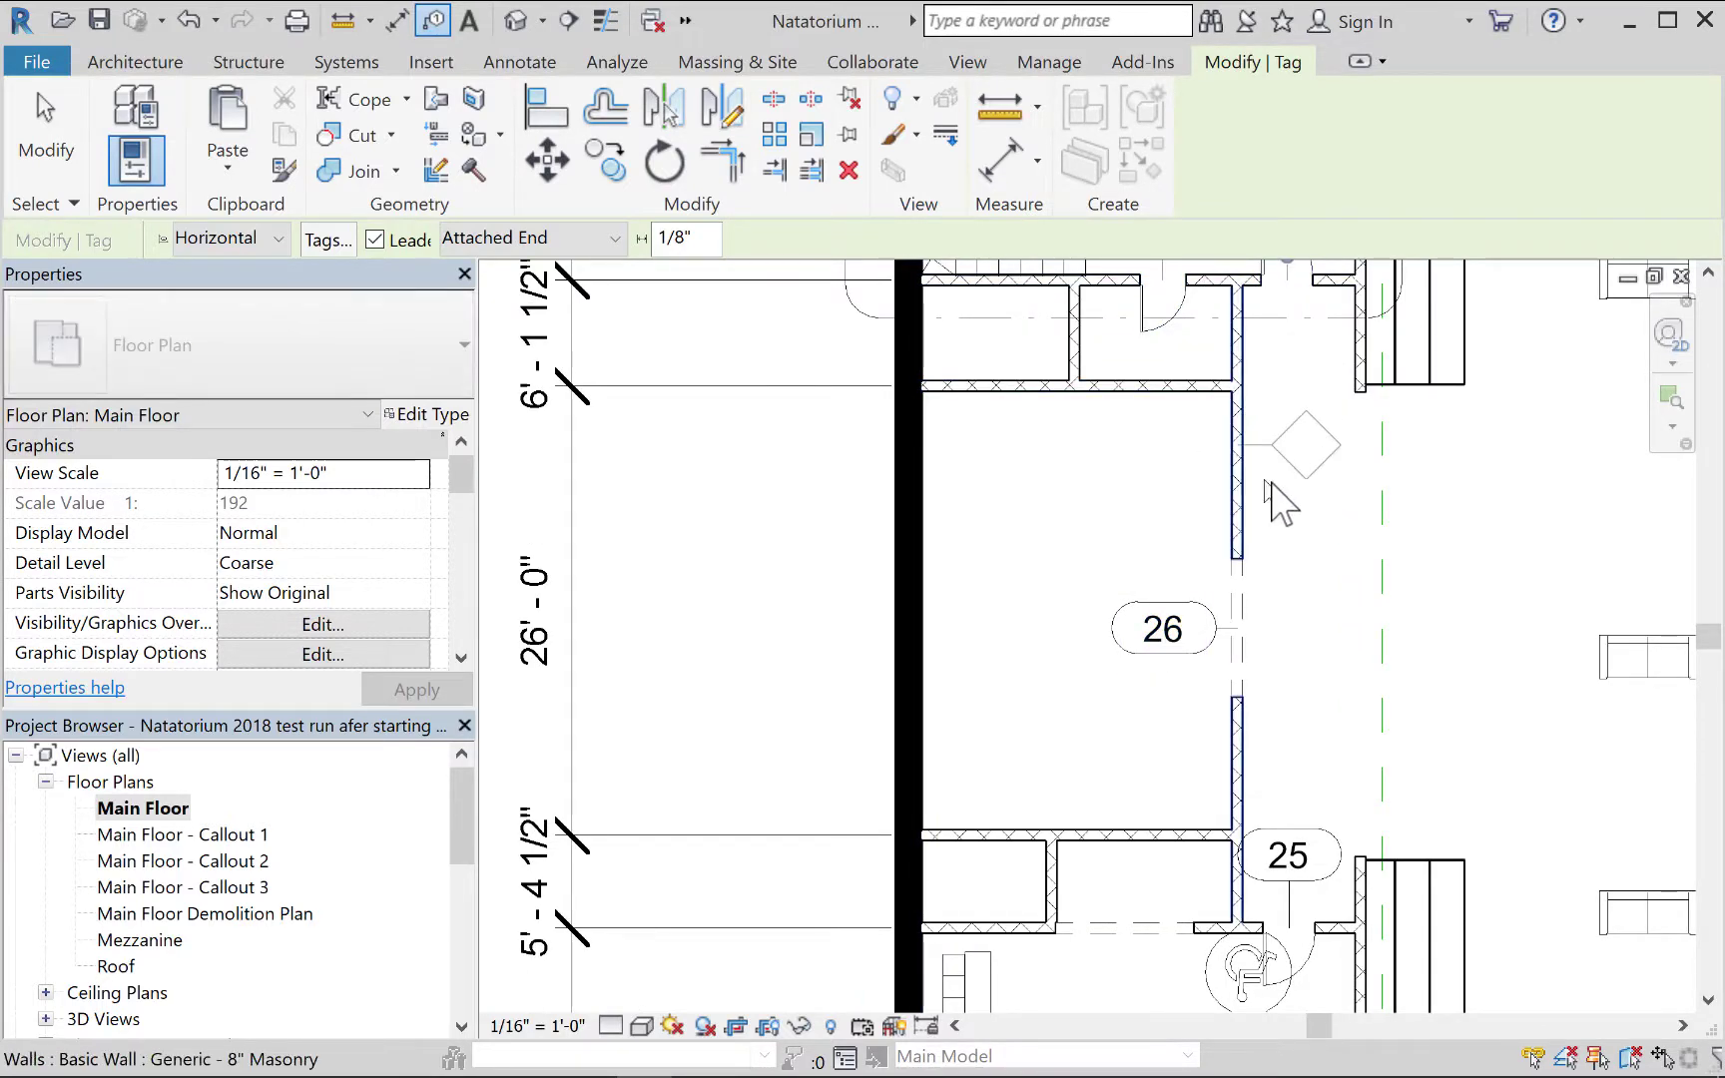
pyautogui.scroll(2, 1260, 514)
pyautogui.moveTo(1259, 513); pyautogui.dragTo(1269, 610, button='middle')
pyautogui.scroll(-1, 1269, 610)
pyautogui.moveTo(1188, 678); pyautogui.dragTo(1178, 809, button='middle')
pyautogui.scroll(-1, 1178, 808)
pyautogui.click(59, 126)
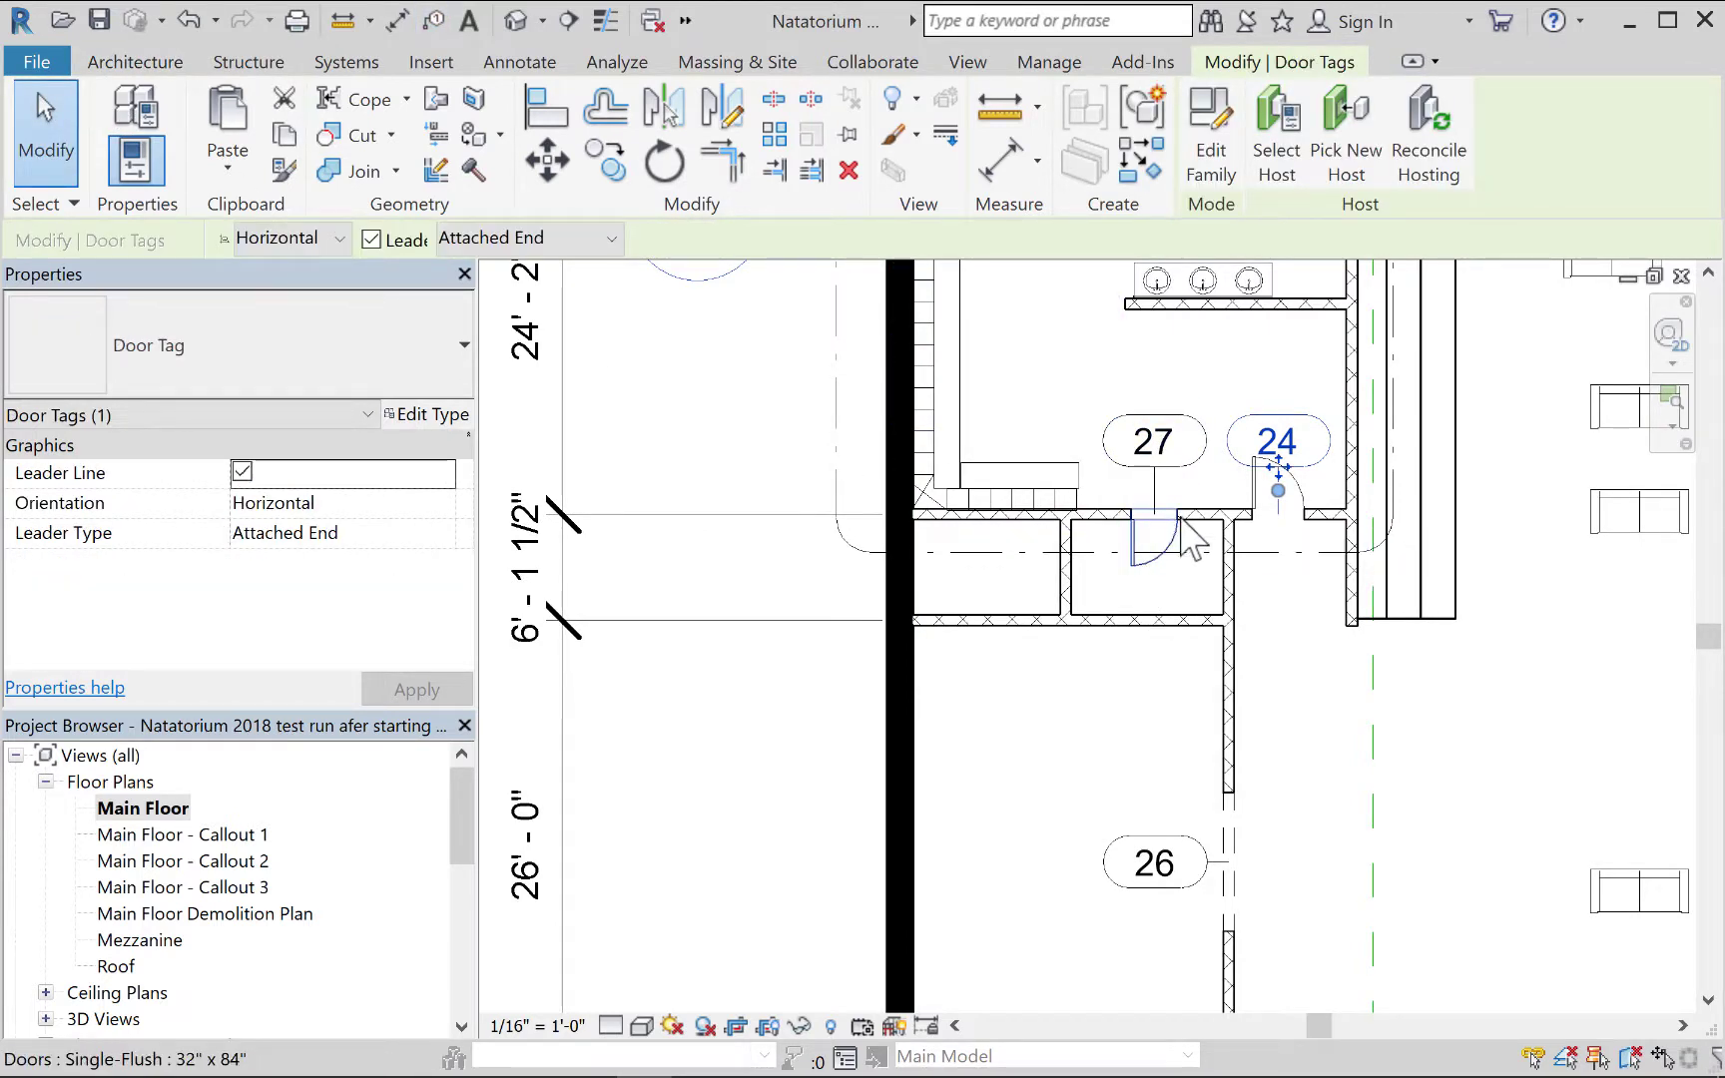
pyautogui.scroll(-1, 1203, 471)
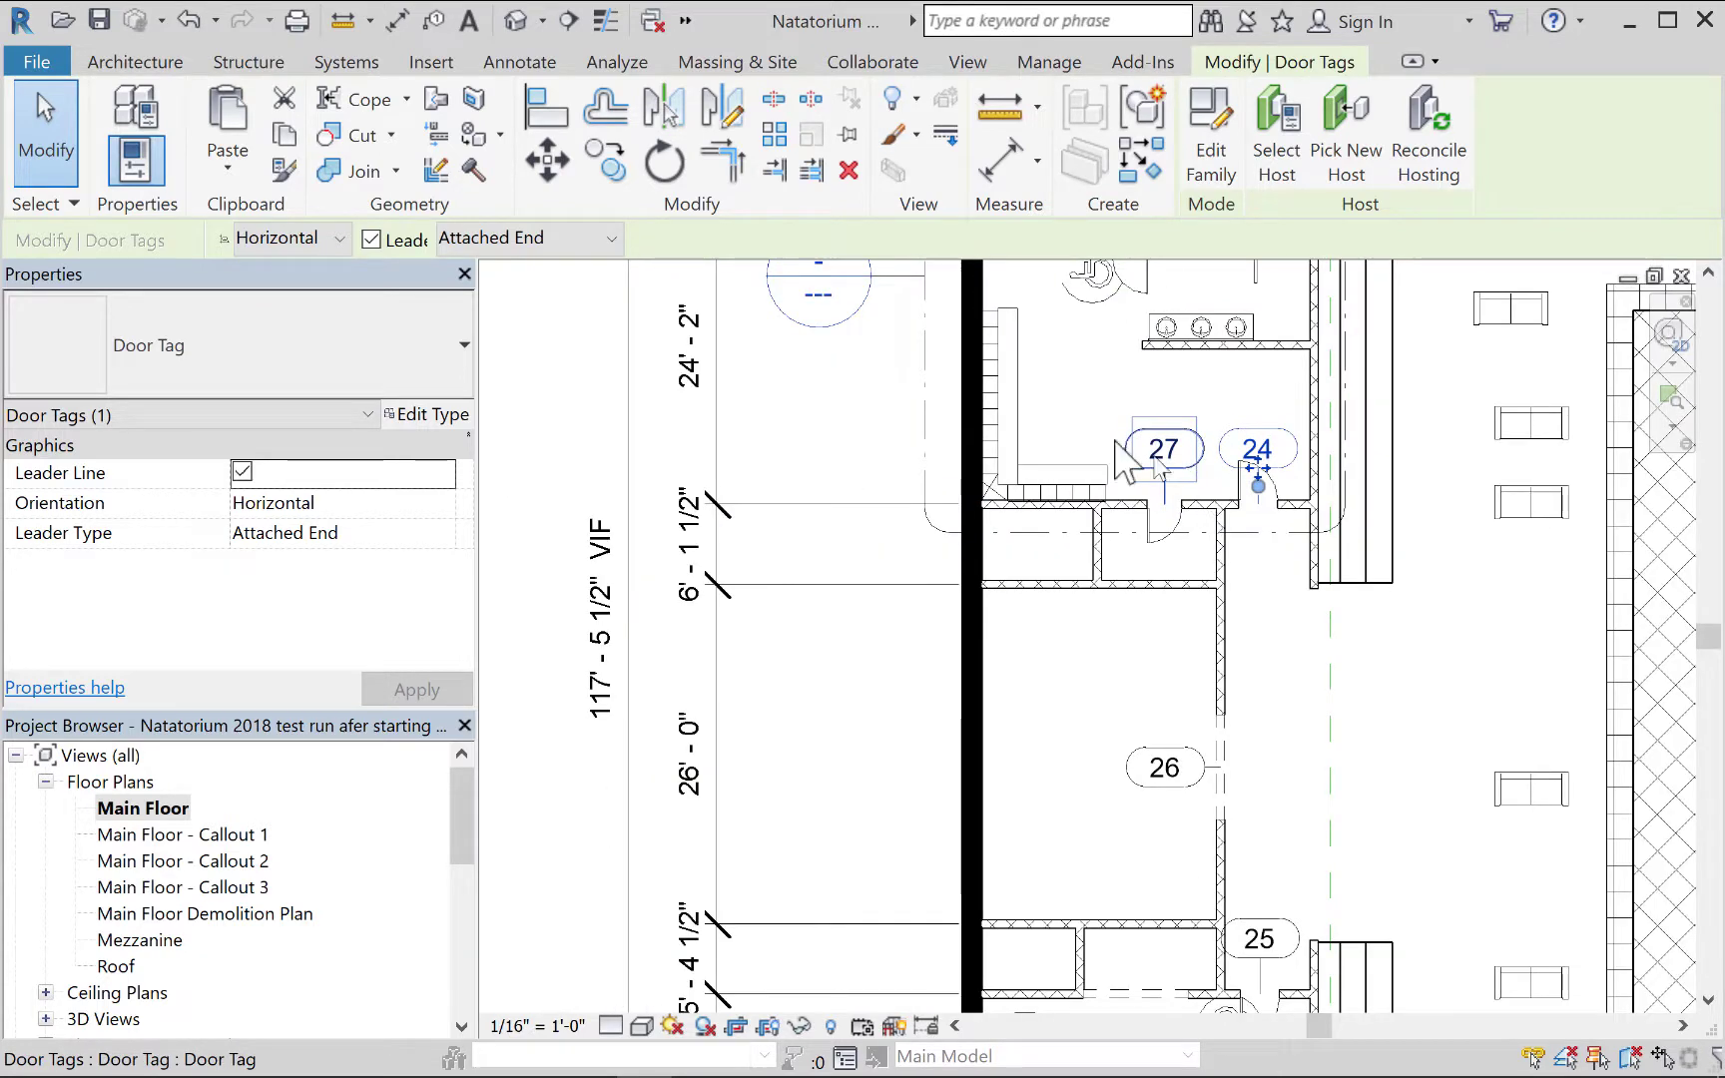
# Delete door tags 27 and 24 from the two doors south of the north restrooms.
pyautogui.click(46, 130)
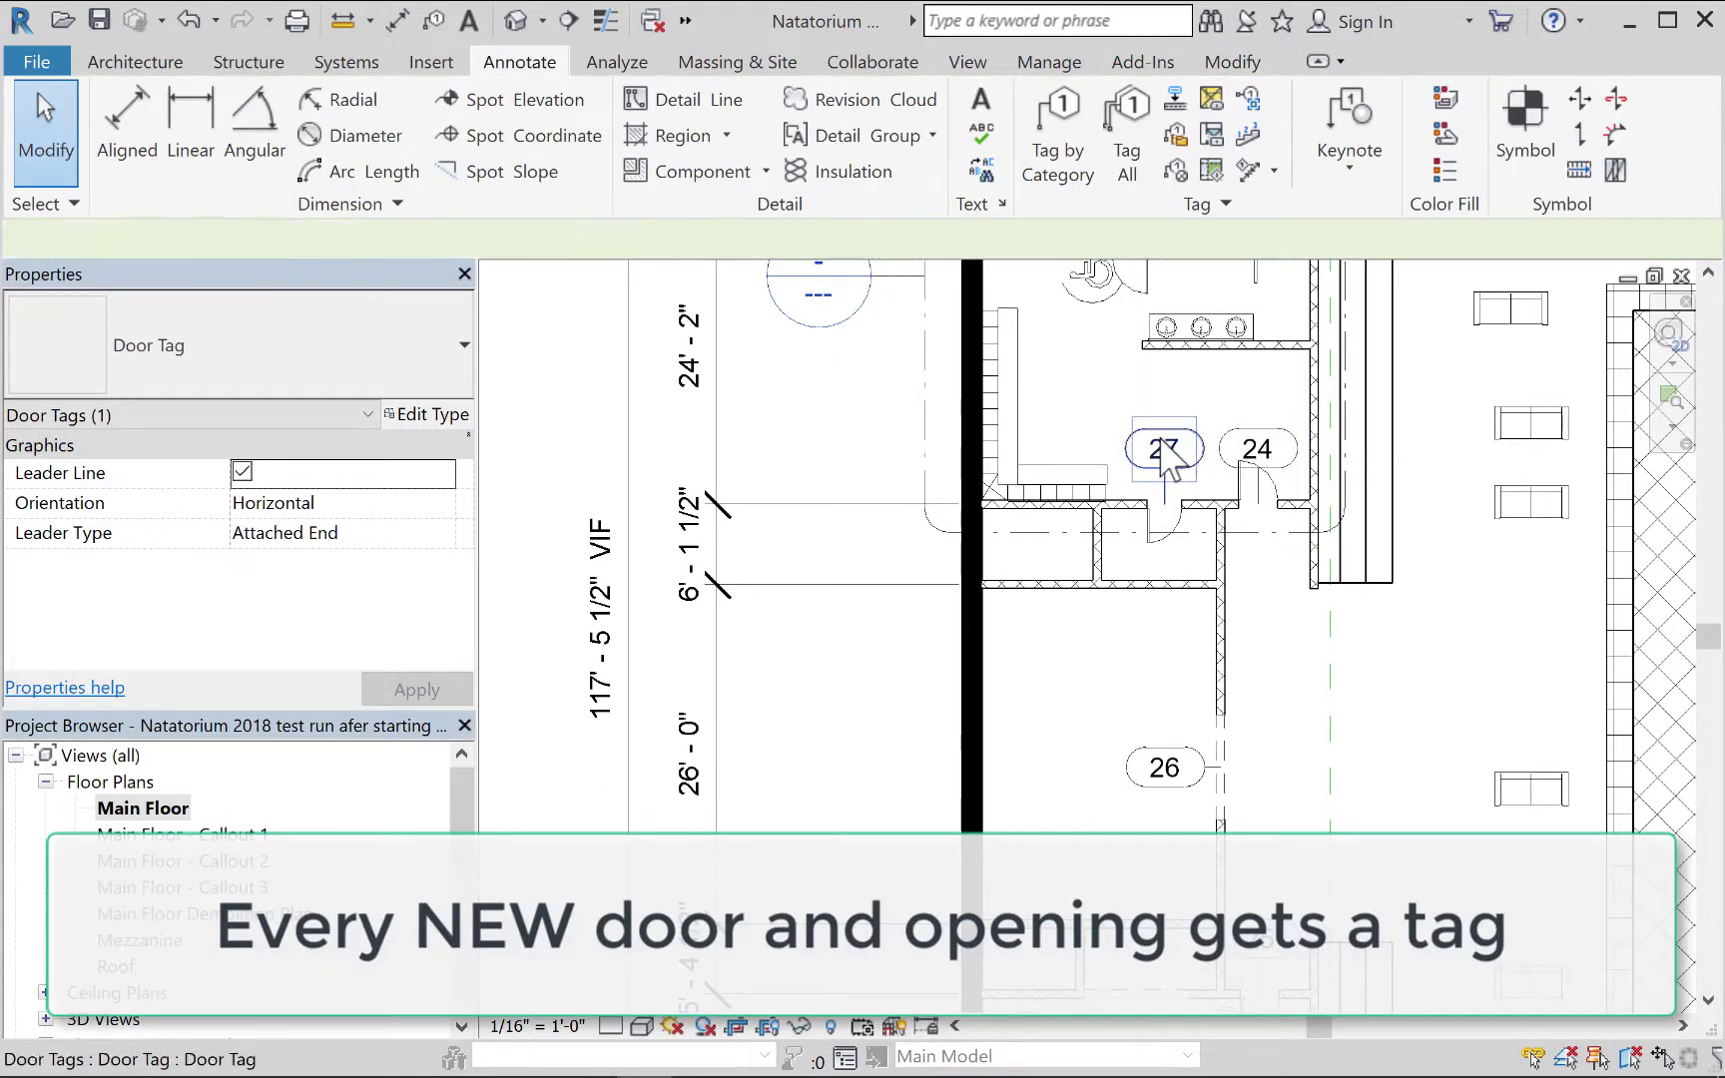
pyautogui.press('Delete')
pyautogui.click(1250, 446)
pyautogui.press('Delete')
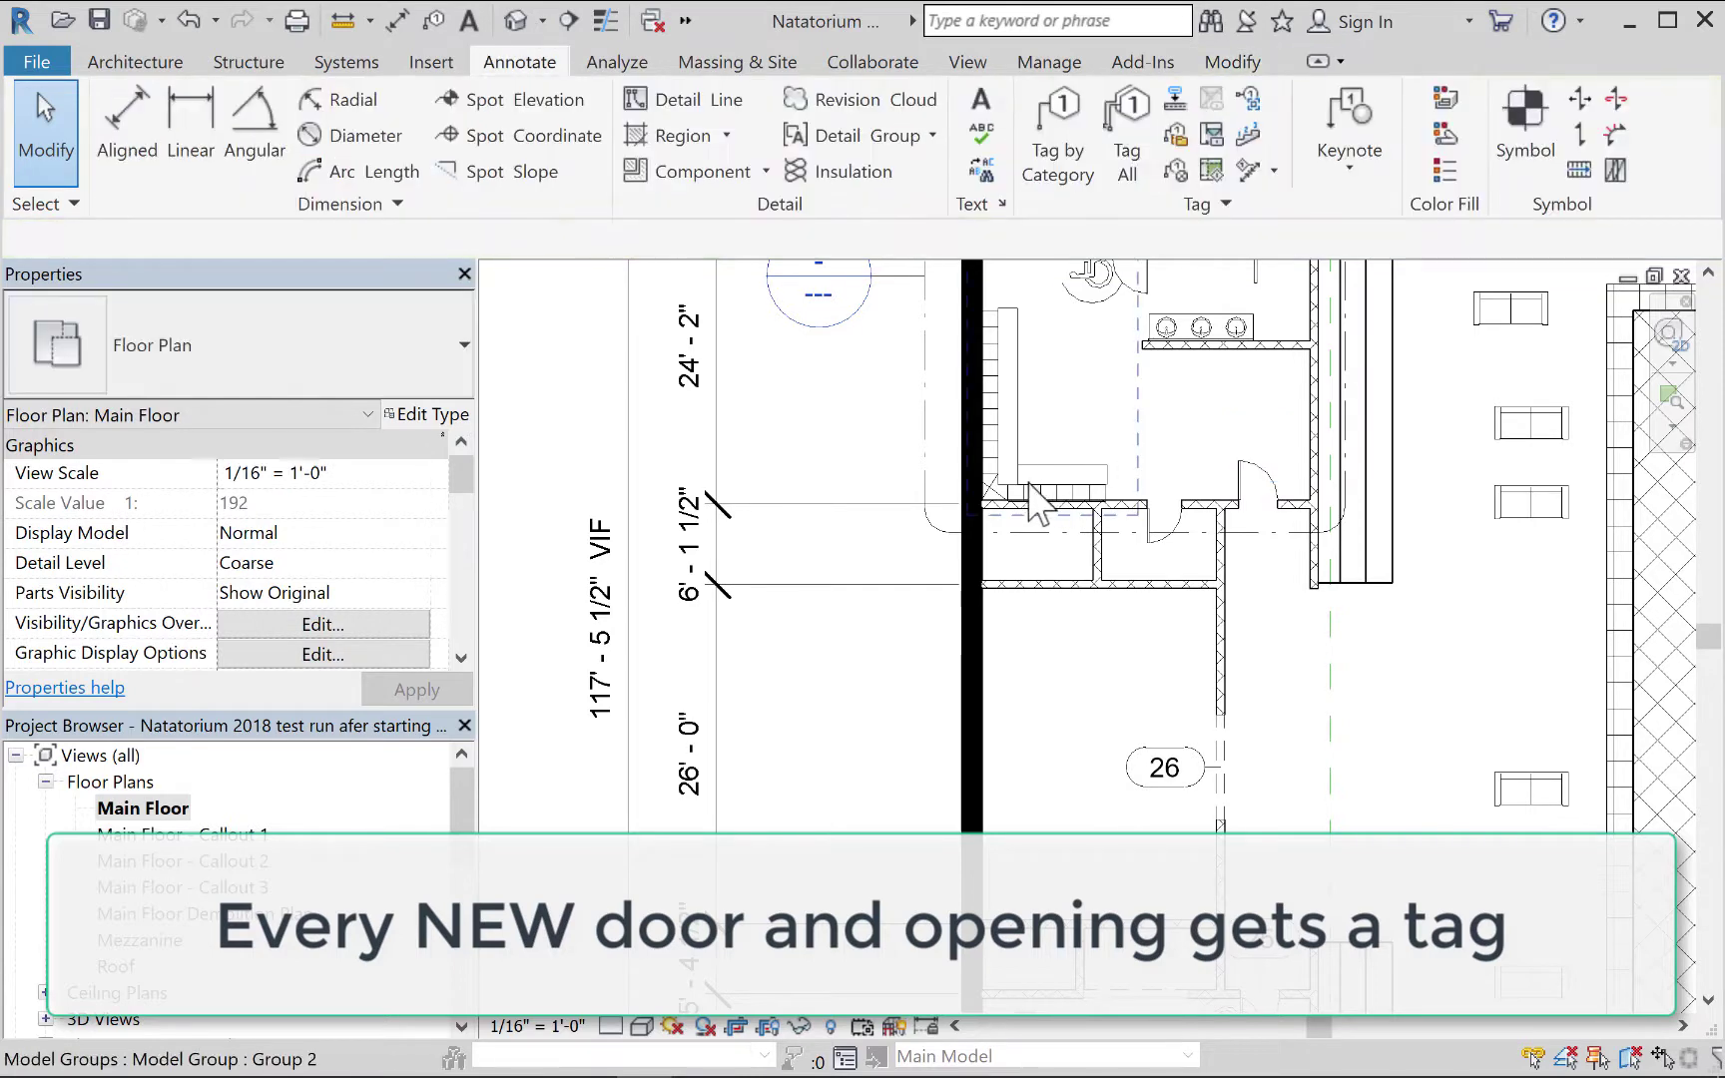
# Set the type mark to A in the tag of the 8" masonry wall north of the restrooms, applying it to the whole type.
pyautogui.moveTo(1105, 606); pyautogui.dragTo(1081, 369, button='middle')
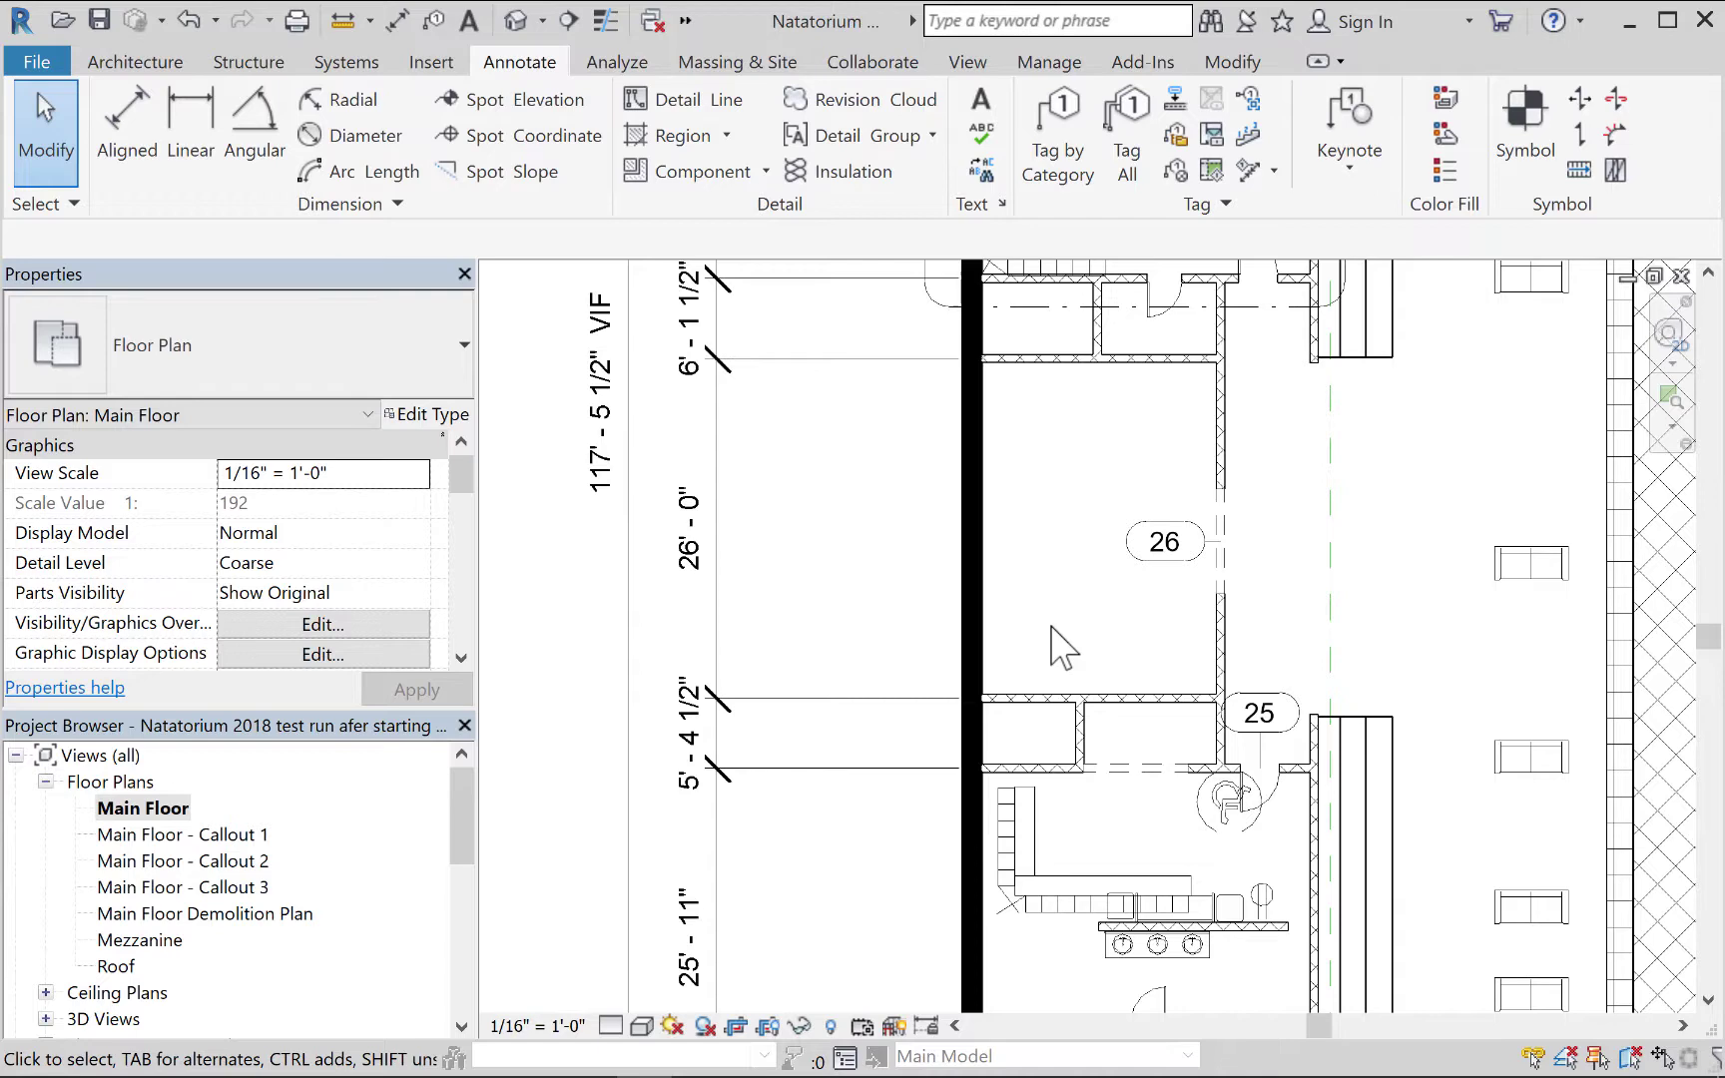
pyautogui.moveTo(1088, 547)
pyautogui.mouseDown(button='middle')
pyautogui.moveTo(1113, 554)
pyautogui.moveTo(1112, 926)
pyautogui.mouseUp(button='middle')
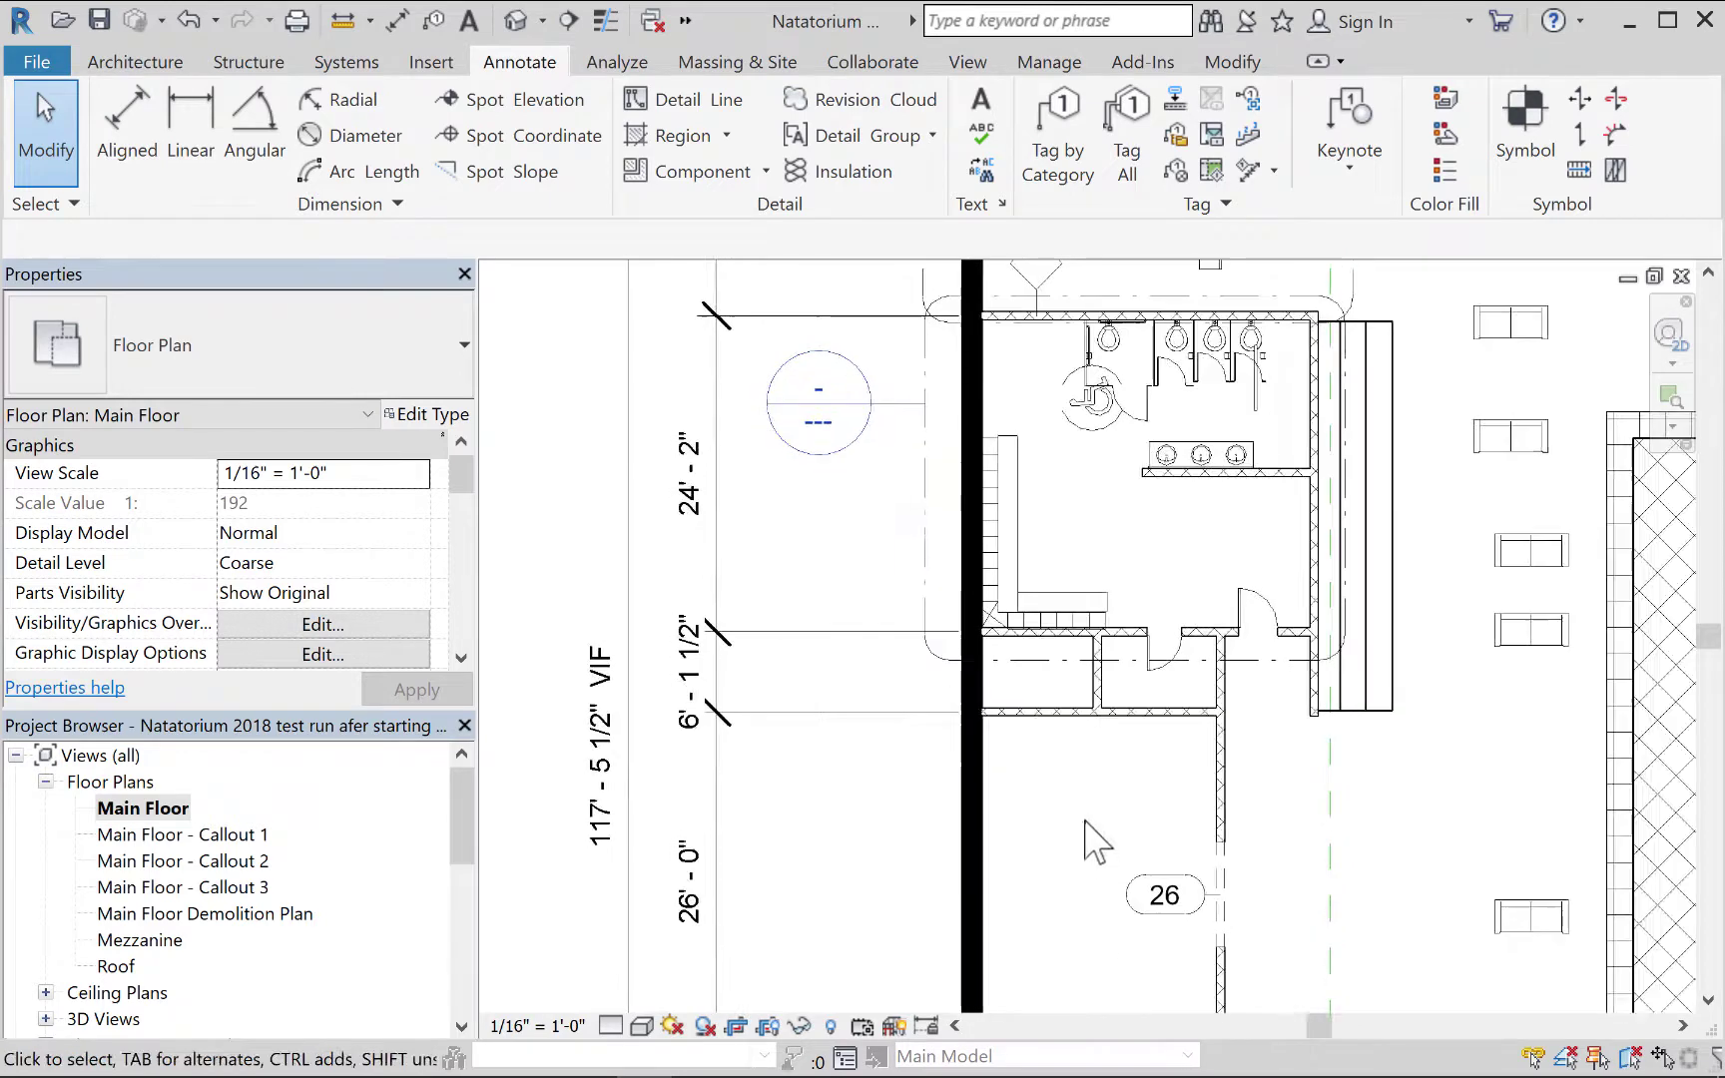
pyautogui.moveTo(1138, 561); pyautogui.dragTo(1155, 660, button='middle')
pyautogui.click(1053, 364)
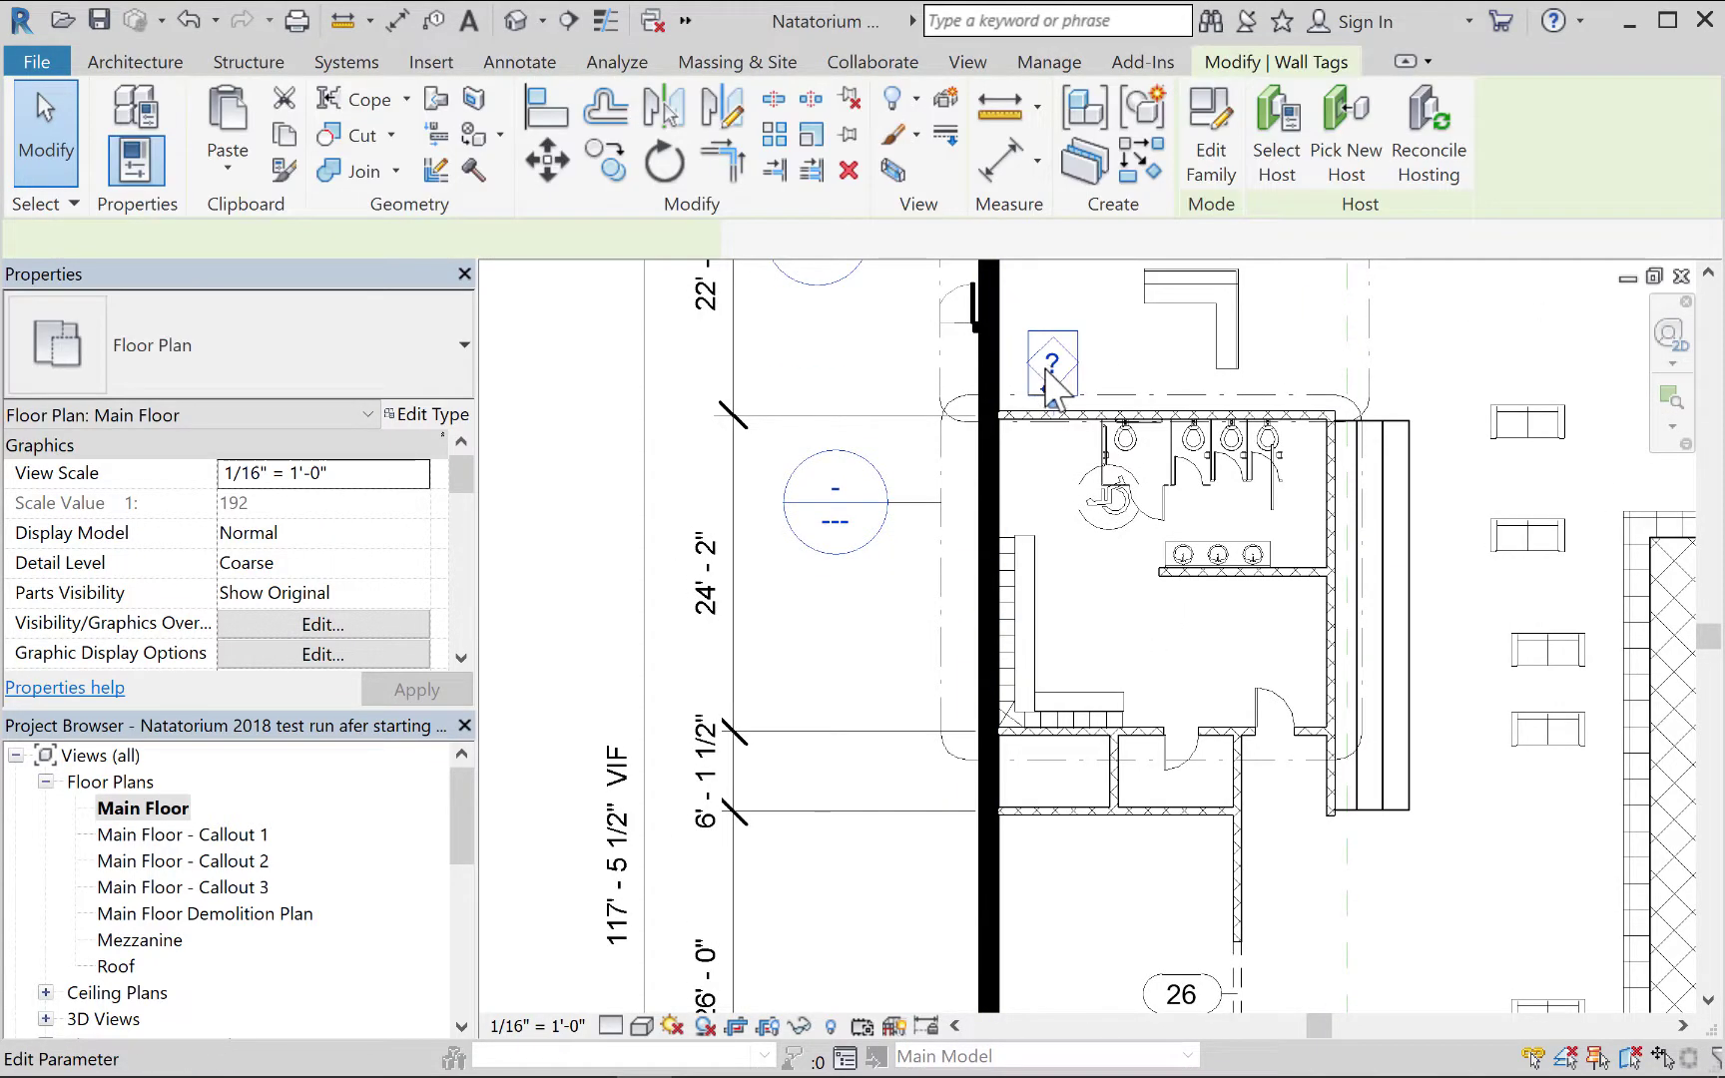
pyautogui.click(1052, 366)
pyautogui.write('A')
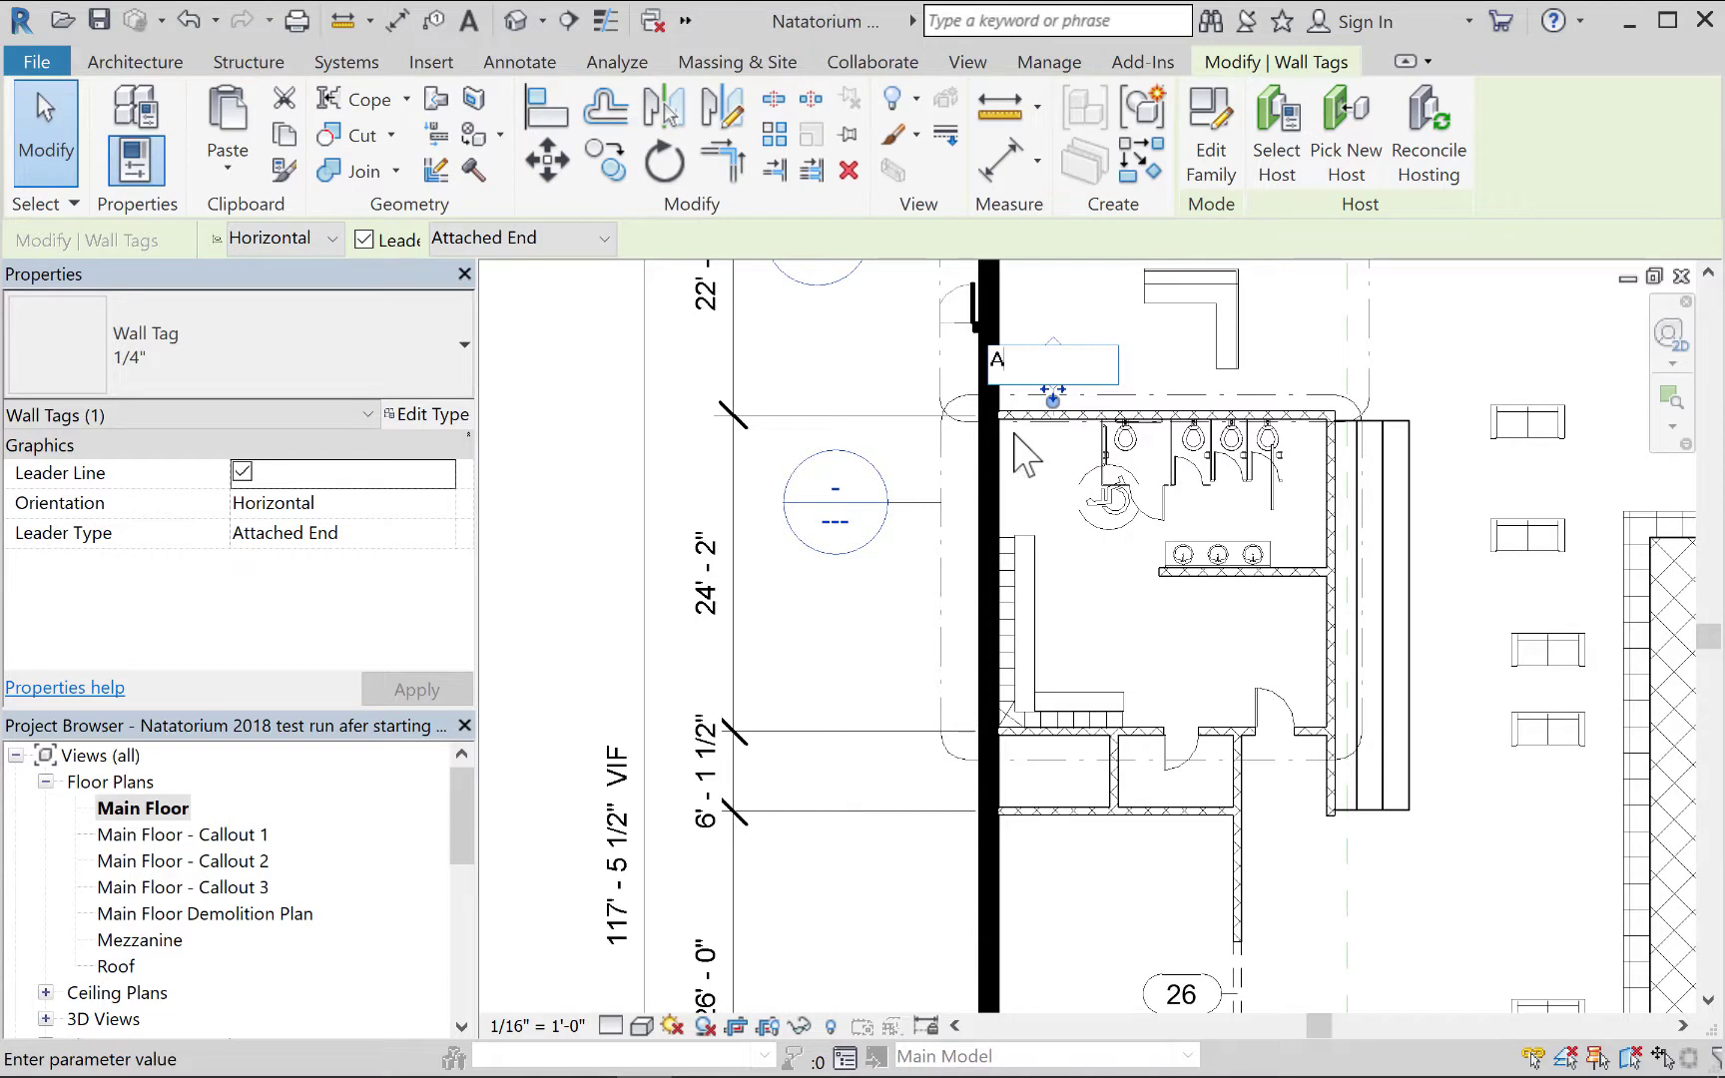
pyautogui.click(1056, 450)
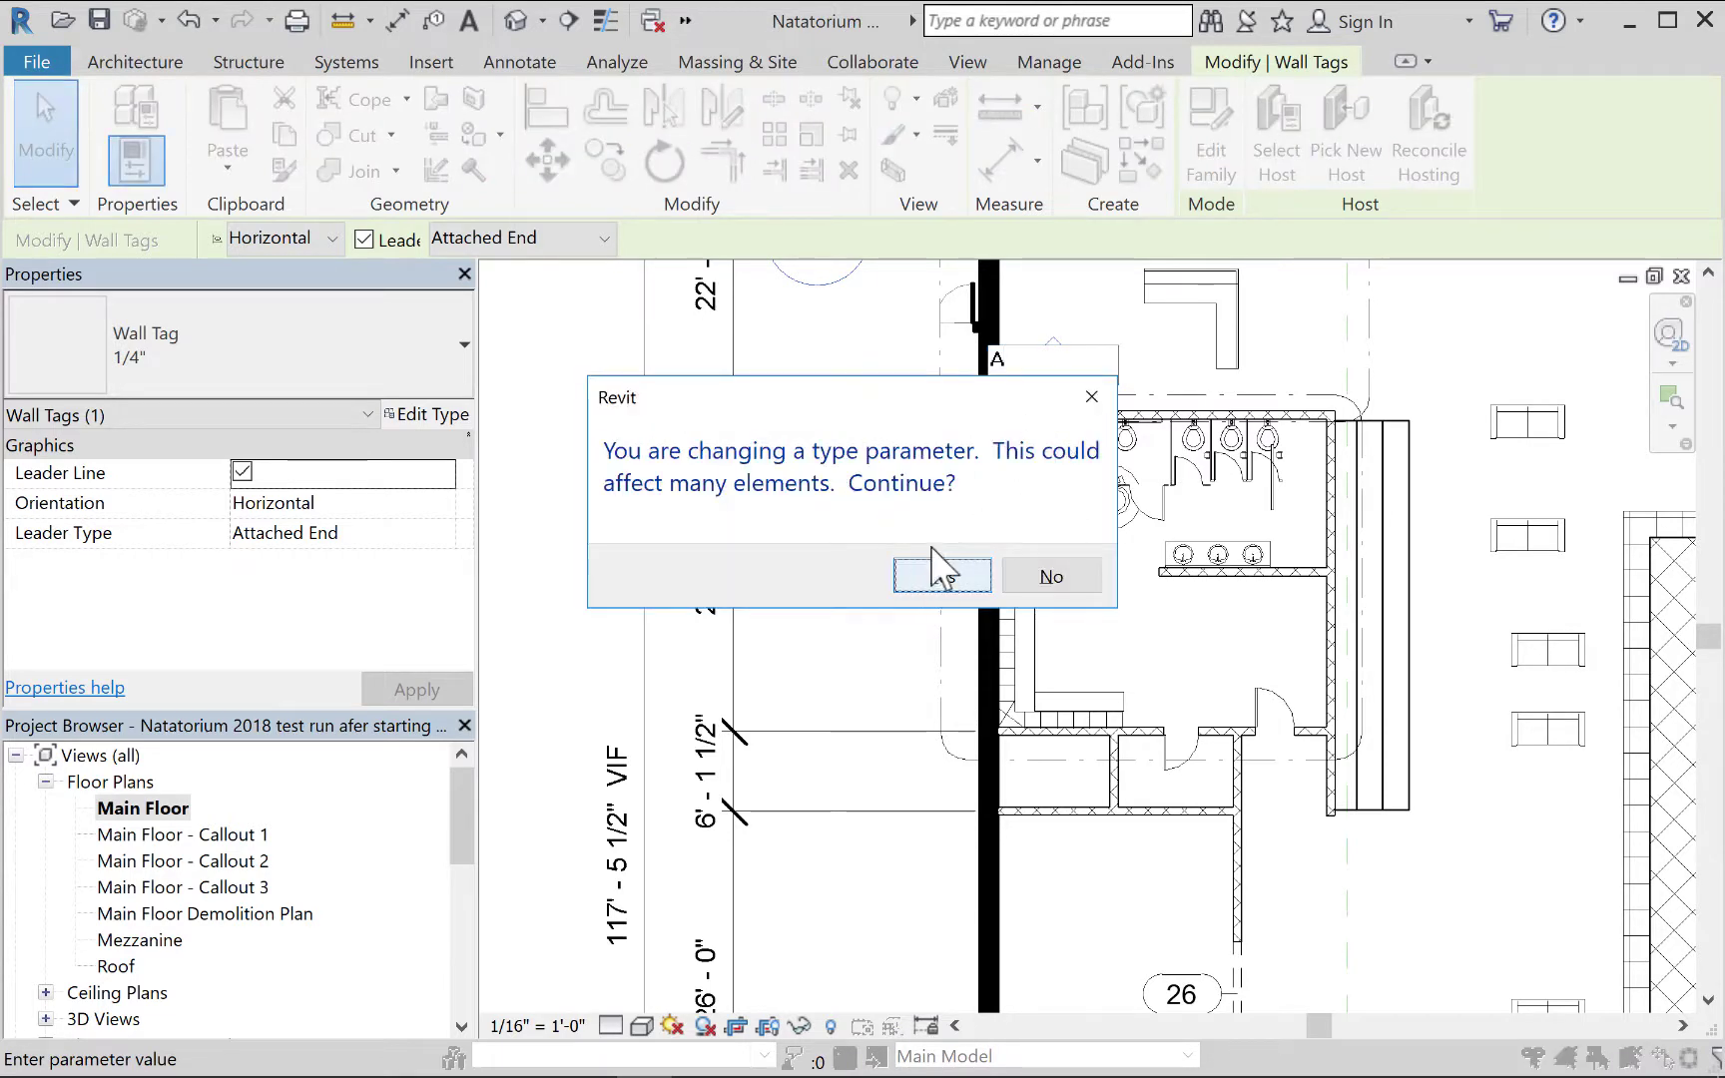
pyautogui.click(940, 574)
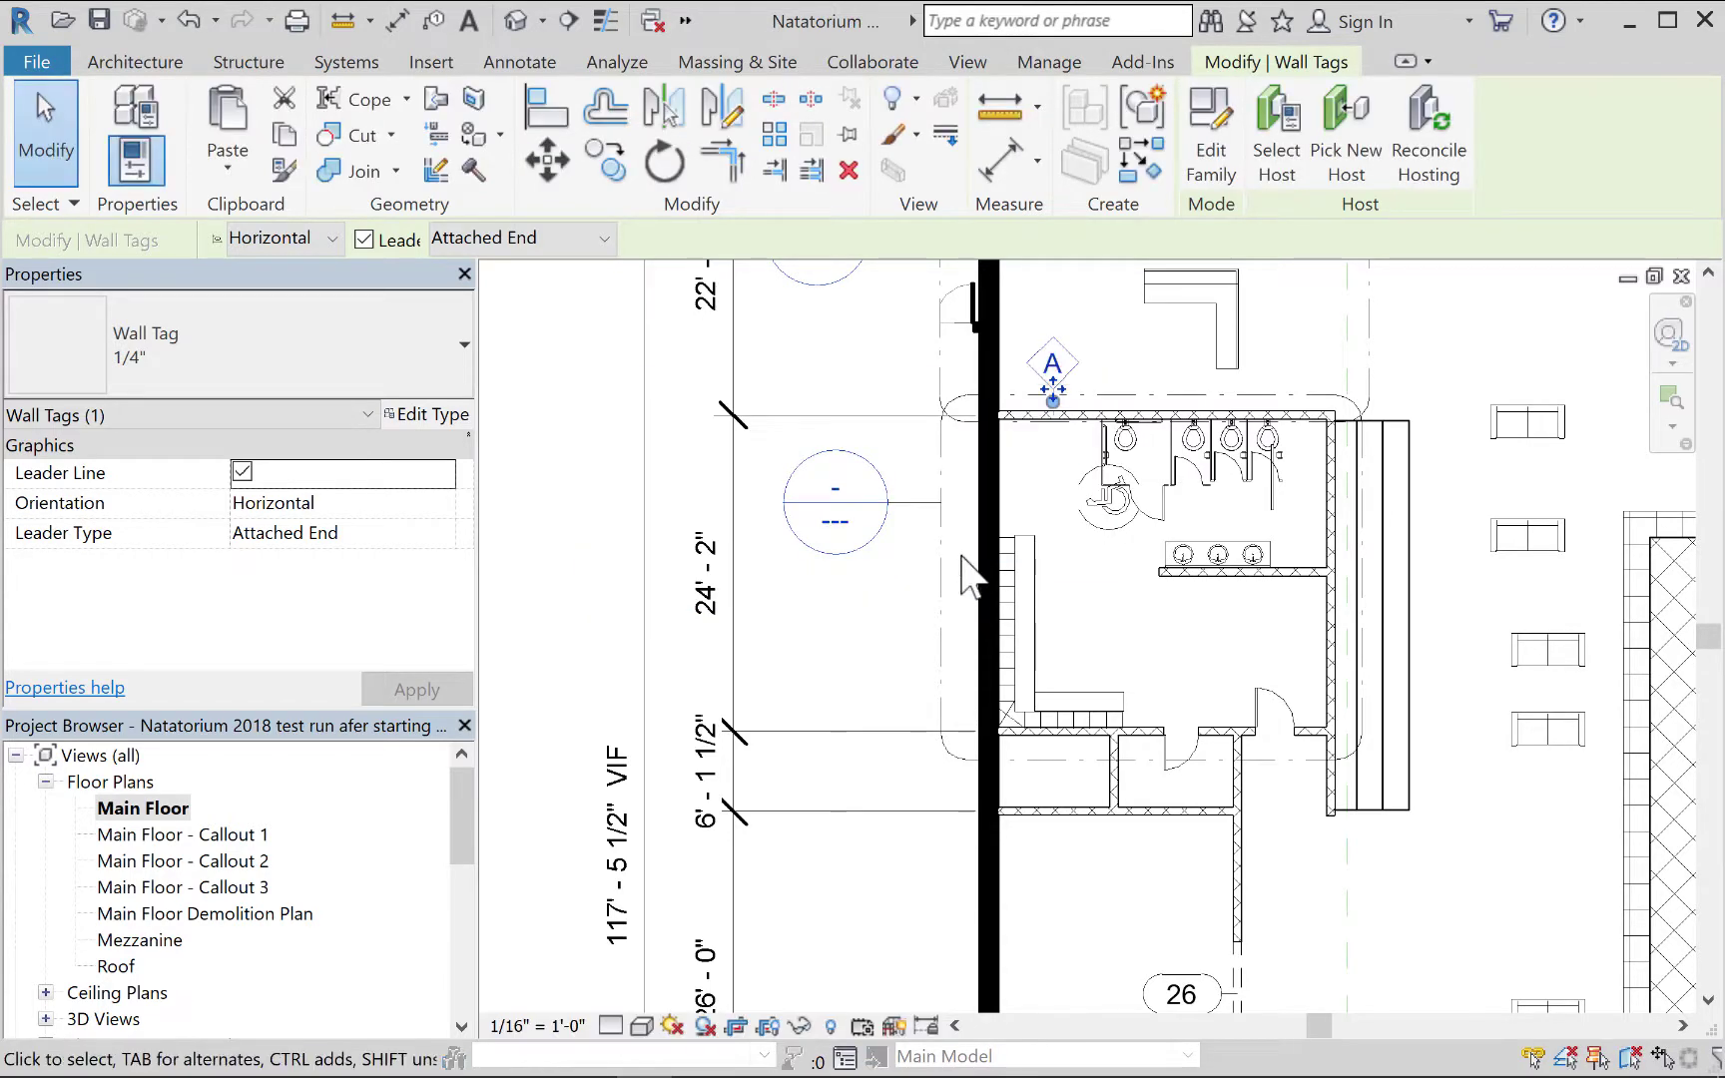
# Change the central room's east wall, which holds opening 26, to the Interior - 5 1/2" Partition (1-hr) wall type.
pyautogui.moveTo(1212, 856); pyautogui.dragTo(1198, 626, button='middle')
pyautogui.click(1225, 664)
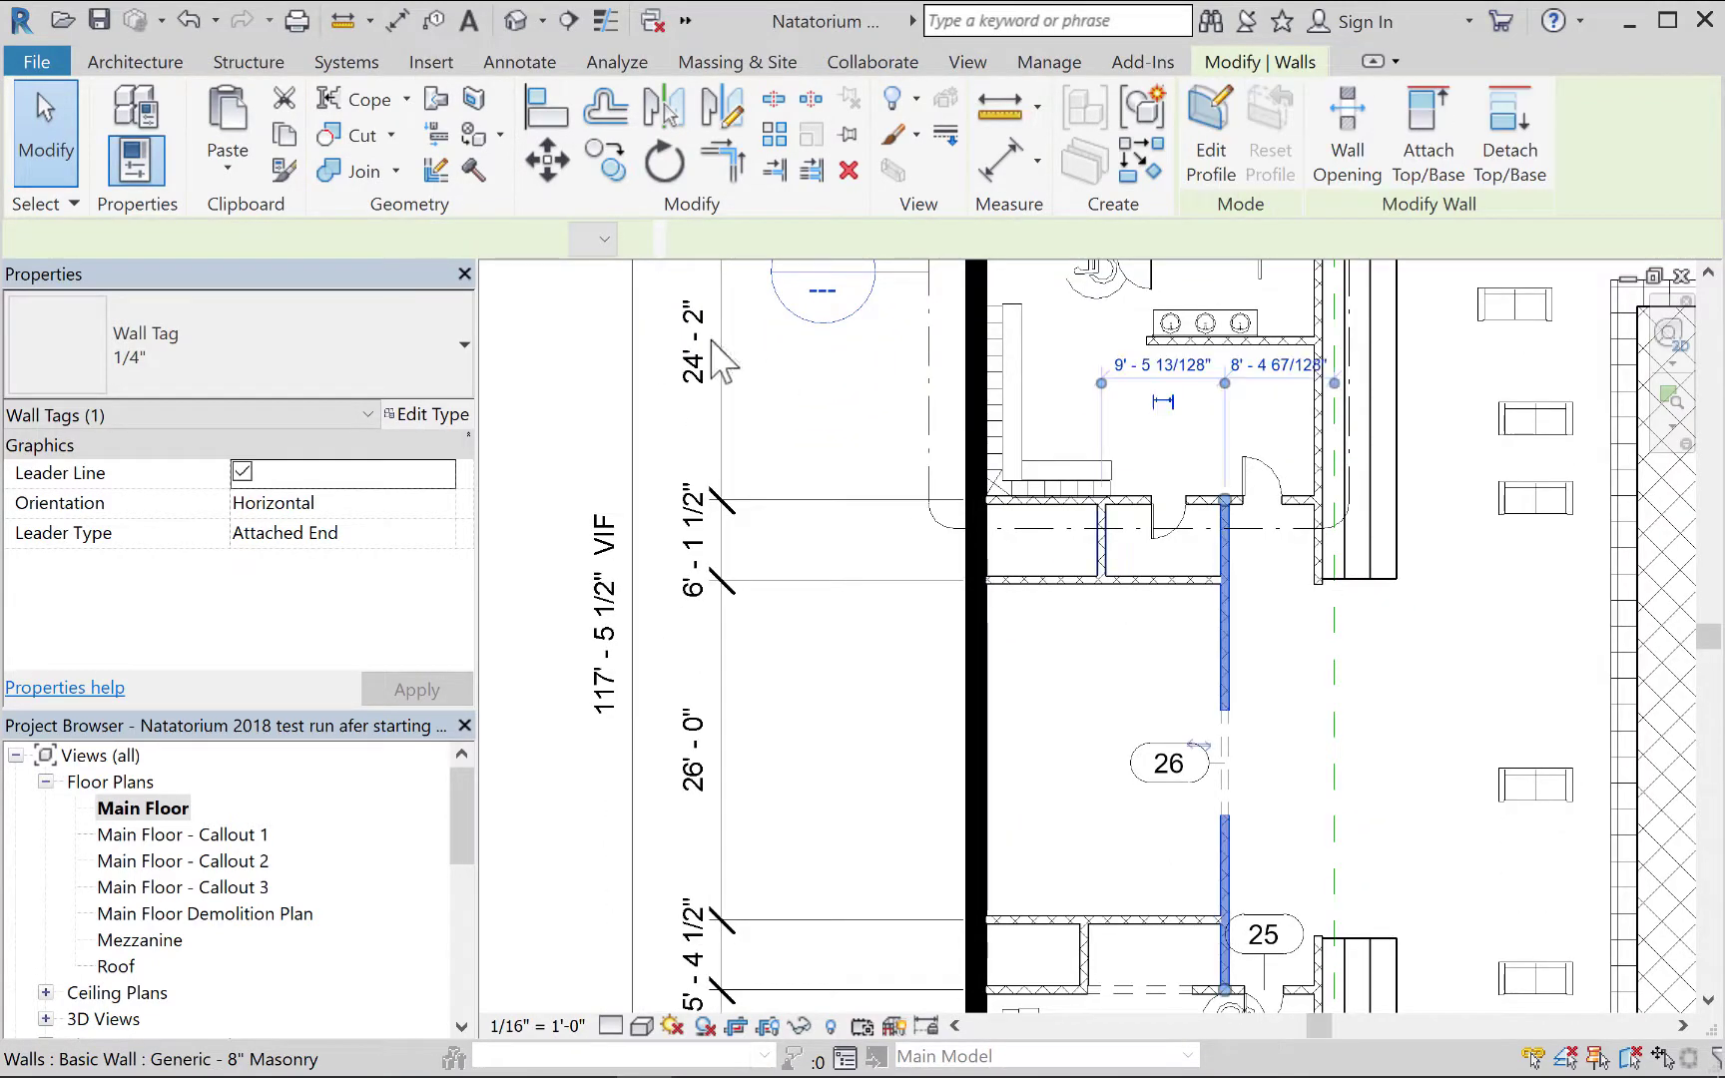
pyautogui.click(391, 325)
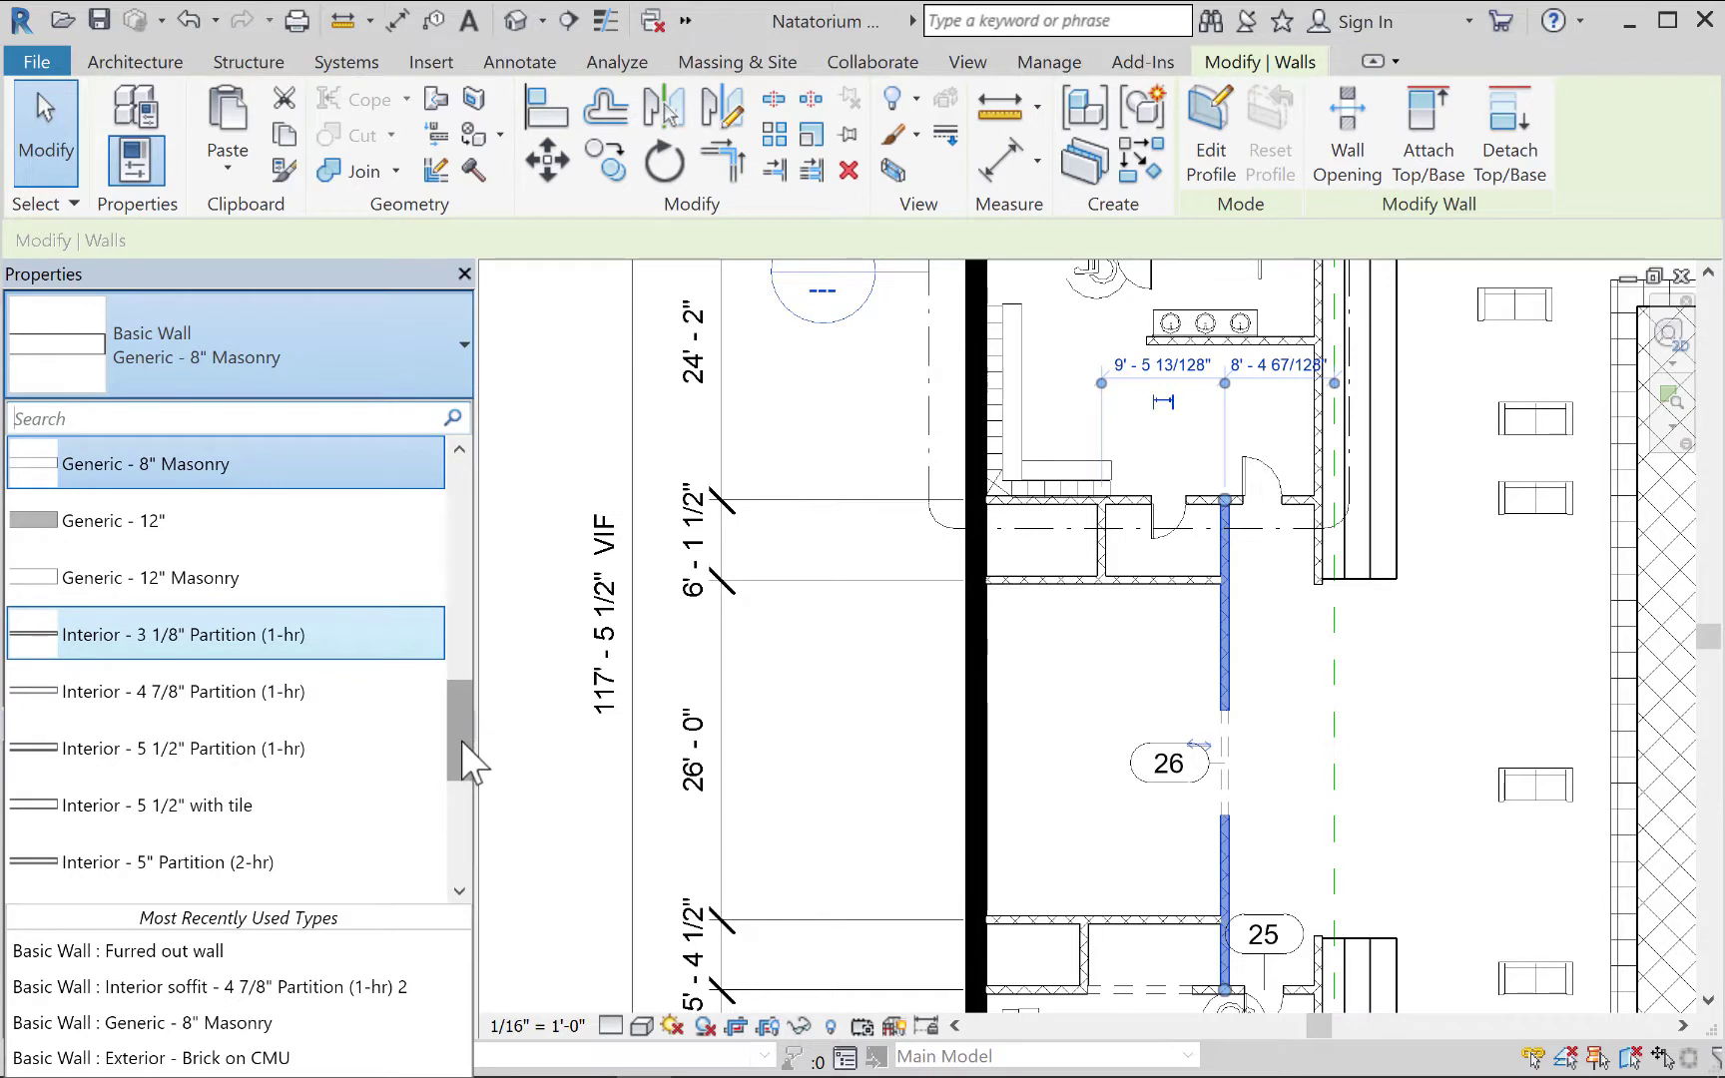
pyautogui.moveTo(462, 742); pyautogui.dragTo(457, 740)
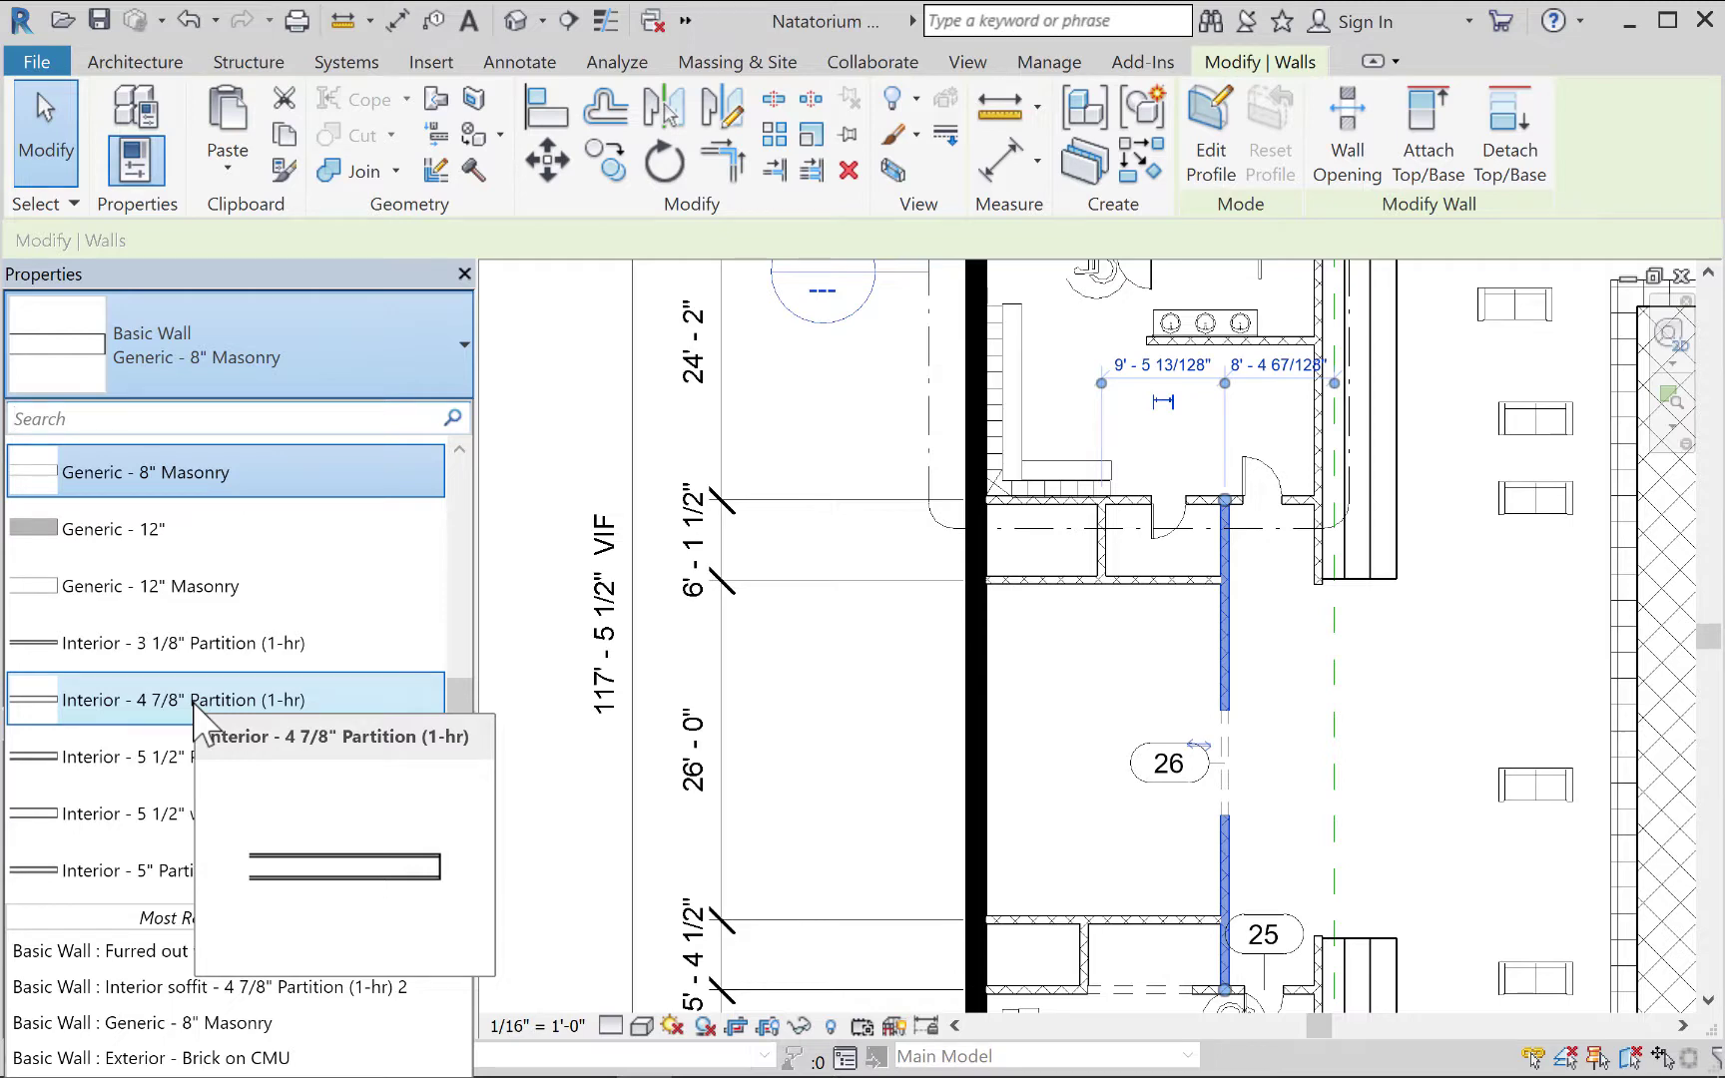
pyautogui.click(174, 768)
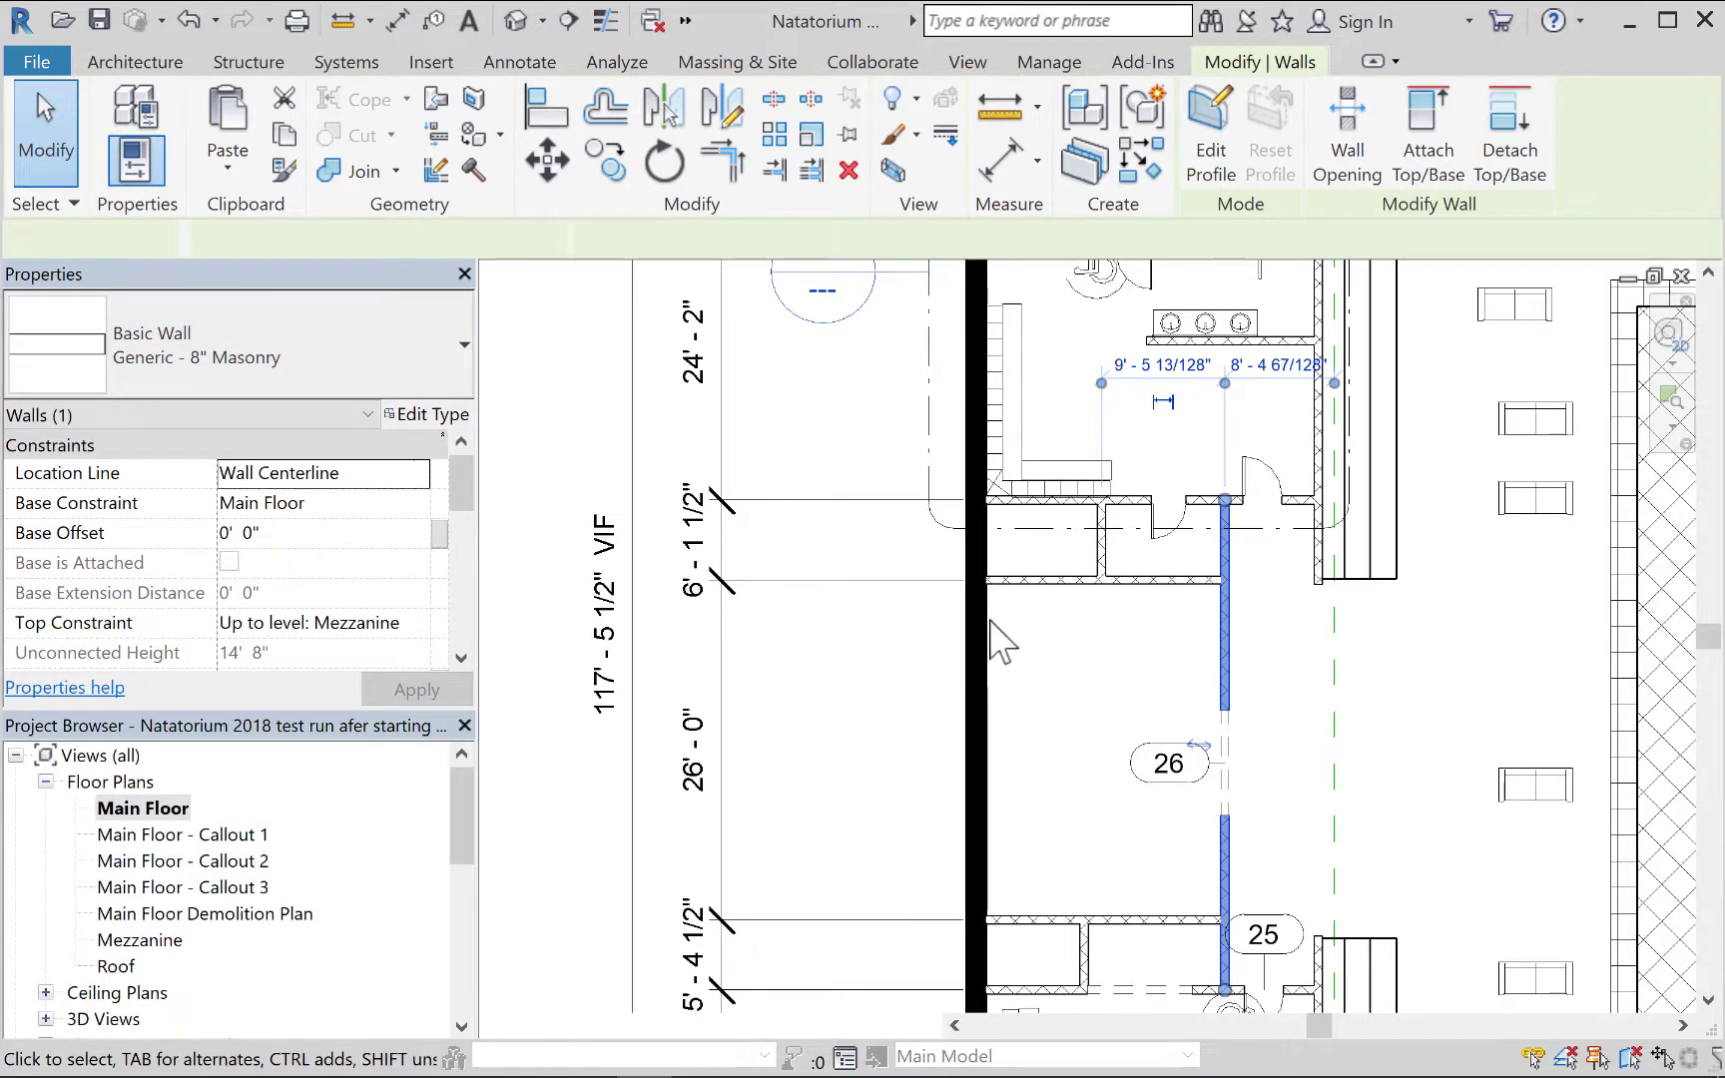
# Tag the central room's east partition just north of opening 26, with an attached 1/8" leader like wall tag A.
pyautogui.moveTo(1131, 492); pyautogui.dragTo(1164, 627, button='middle')
pyautogui.click(1074, 272)
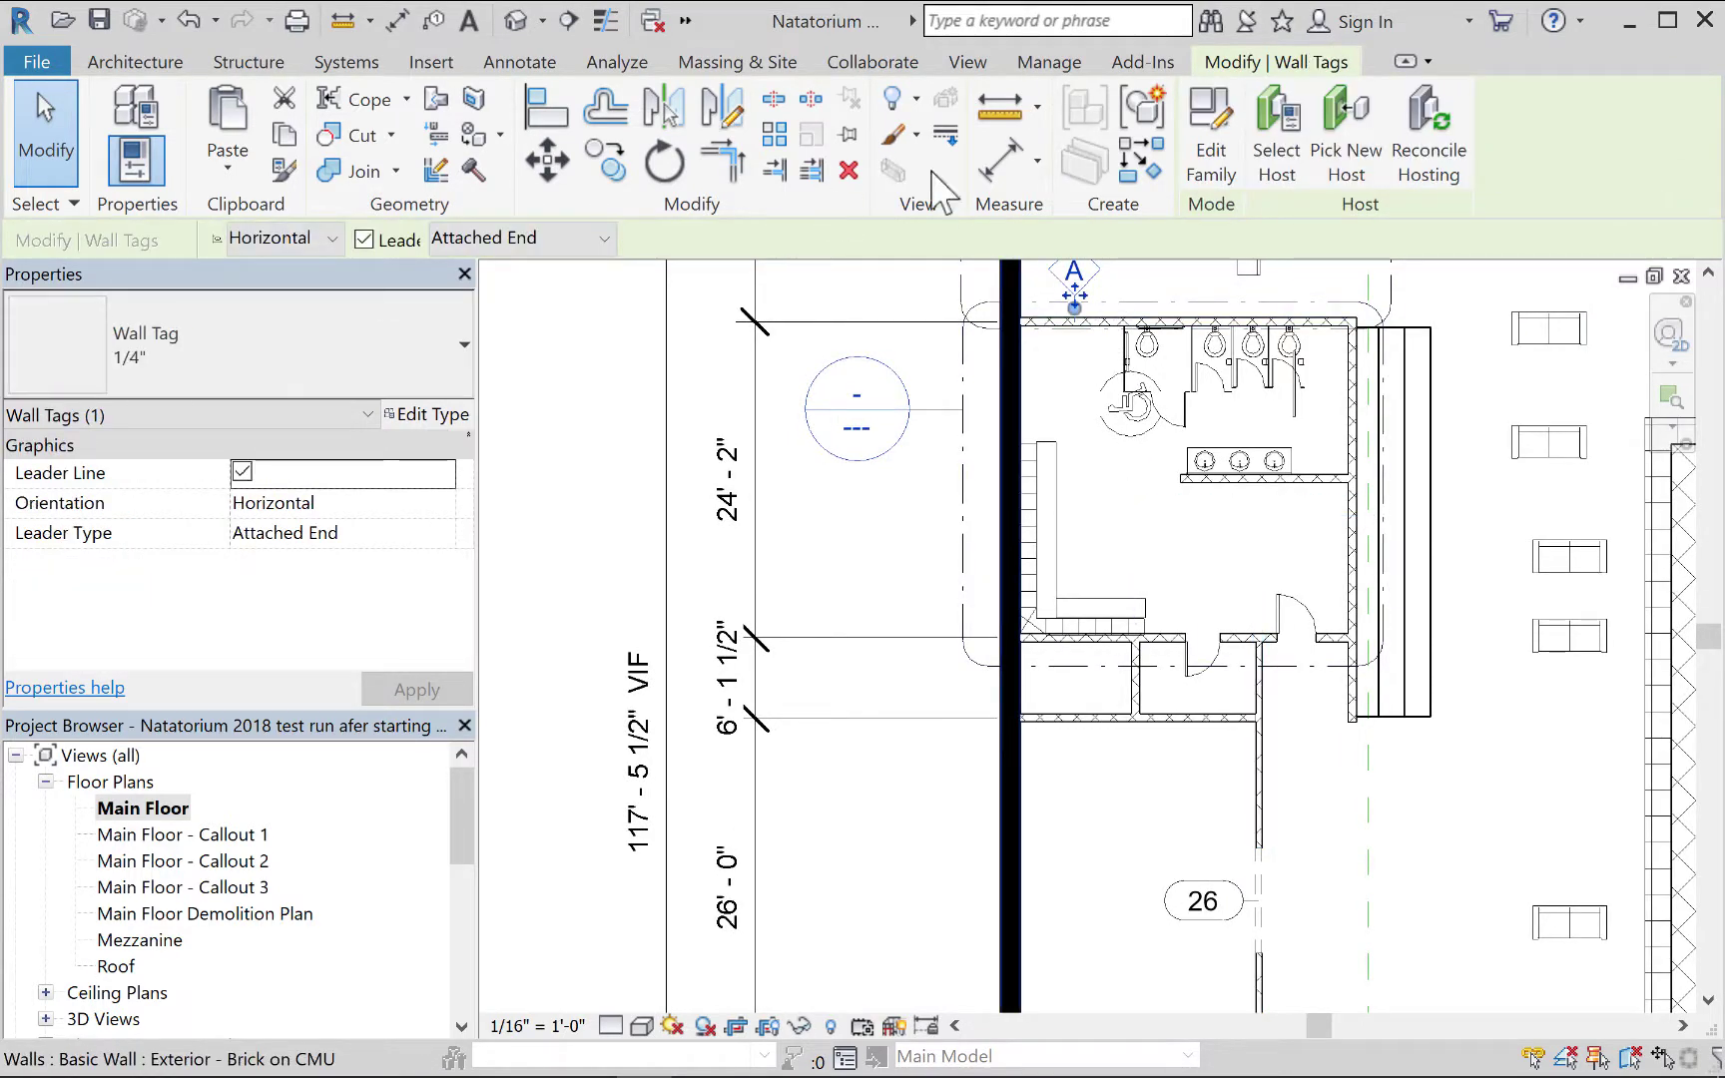
pyautogui.click(1150, 160)
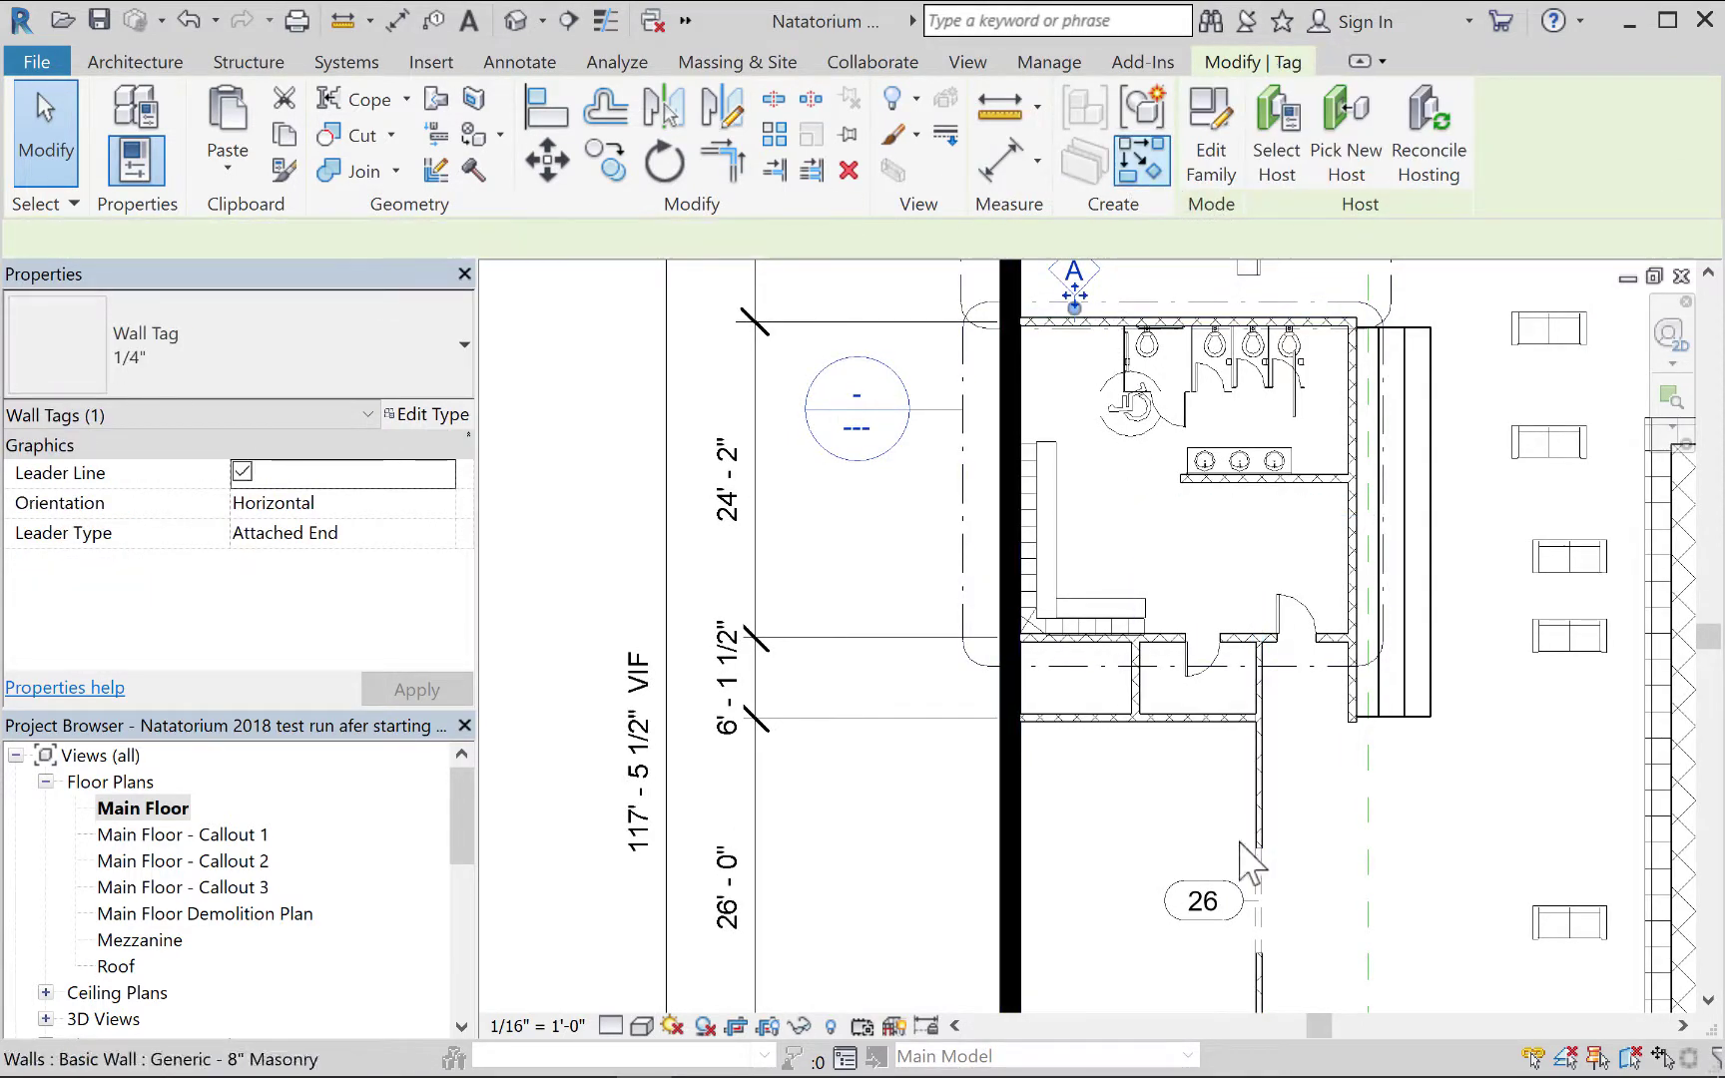
pyautogui.click(1265, 796)
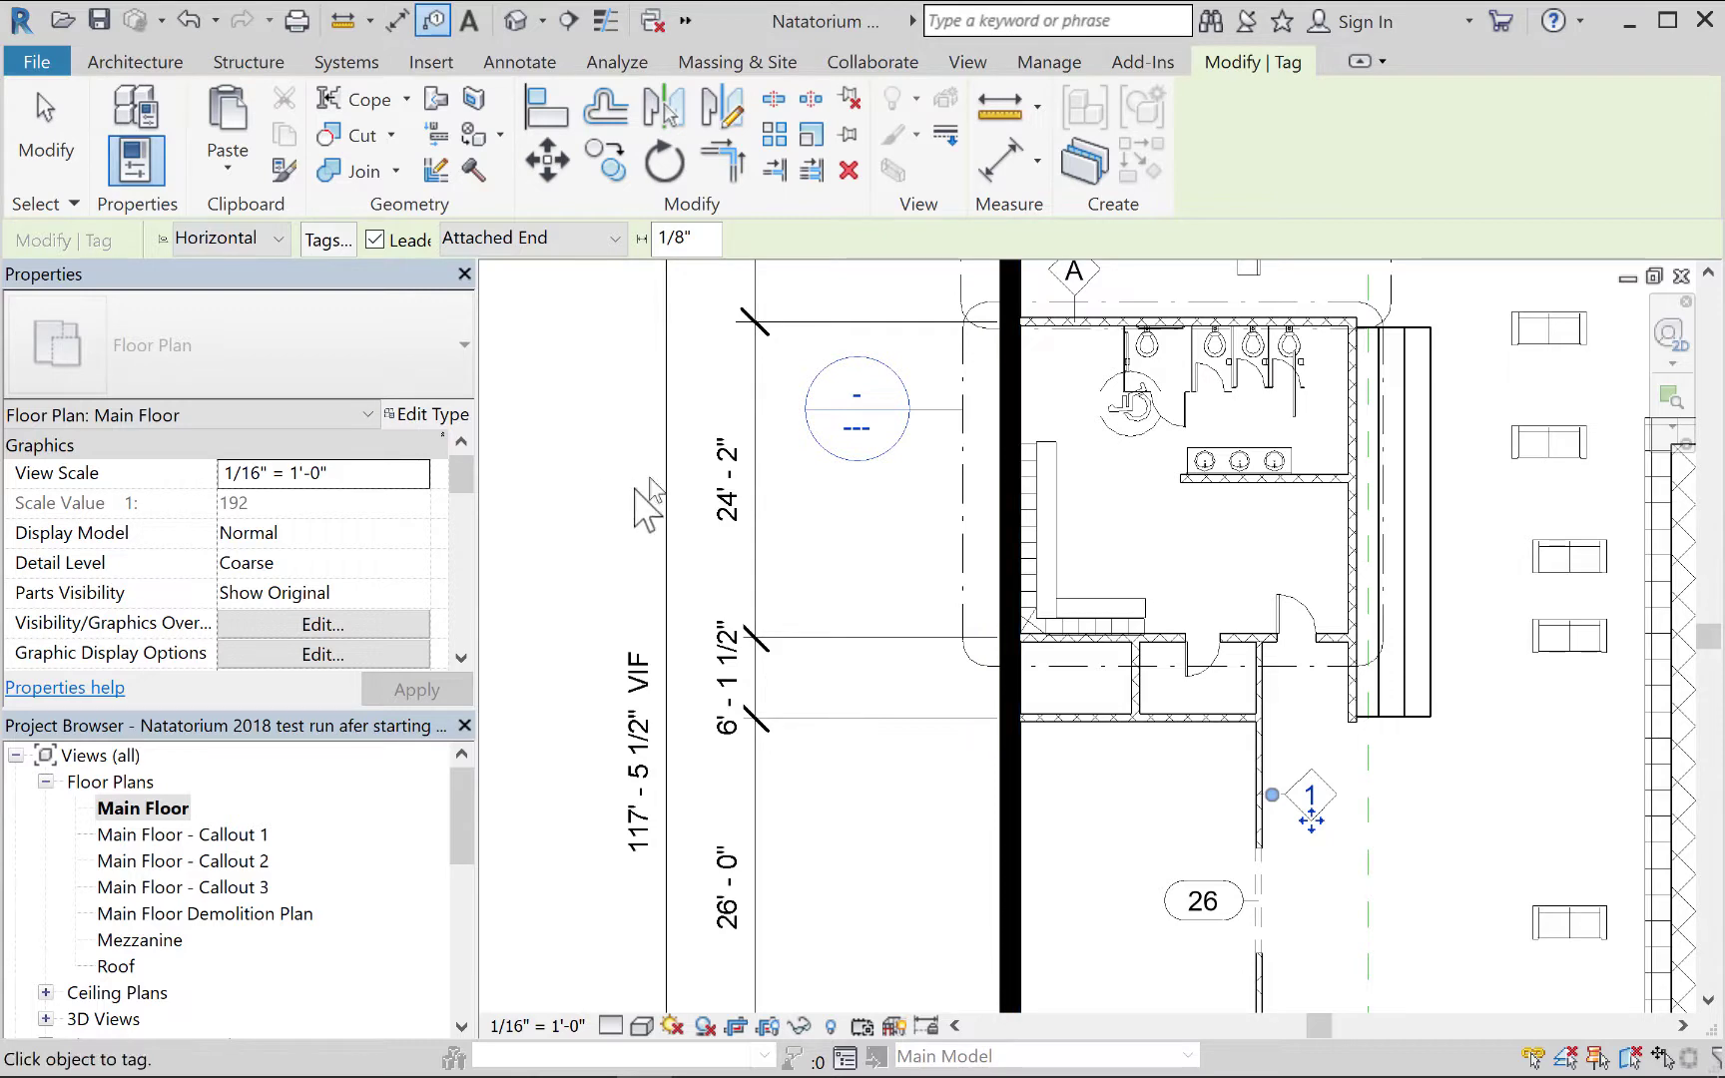
pyautogui.click(42, 127)
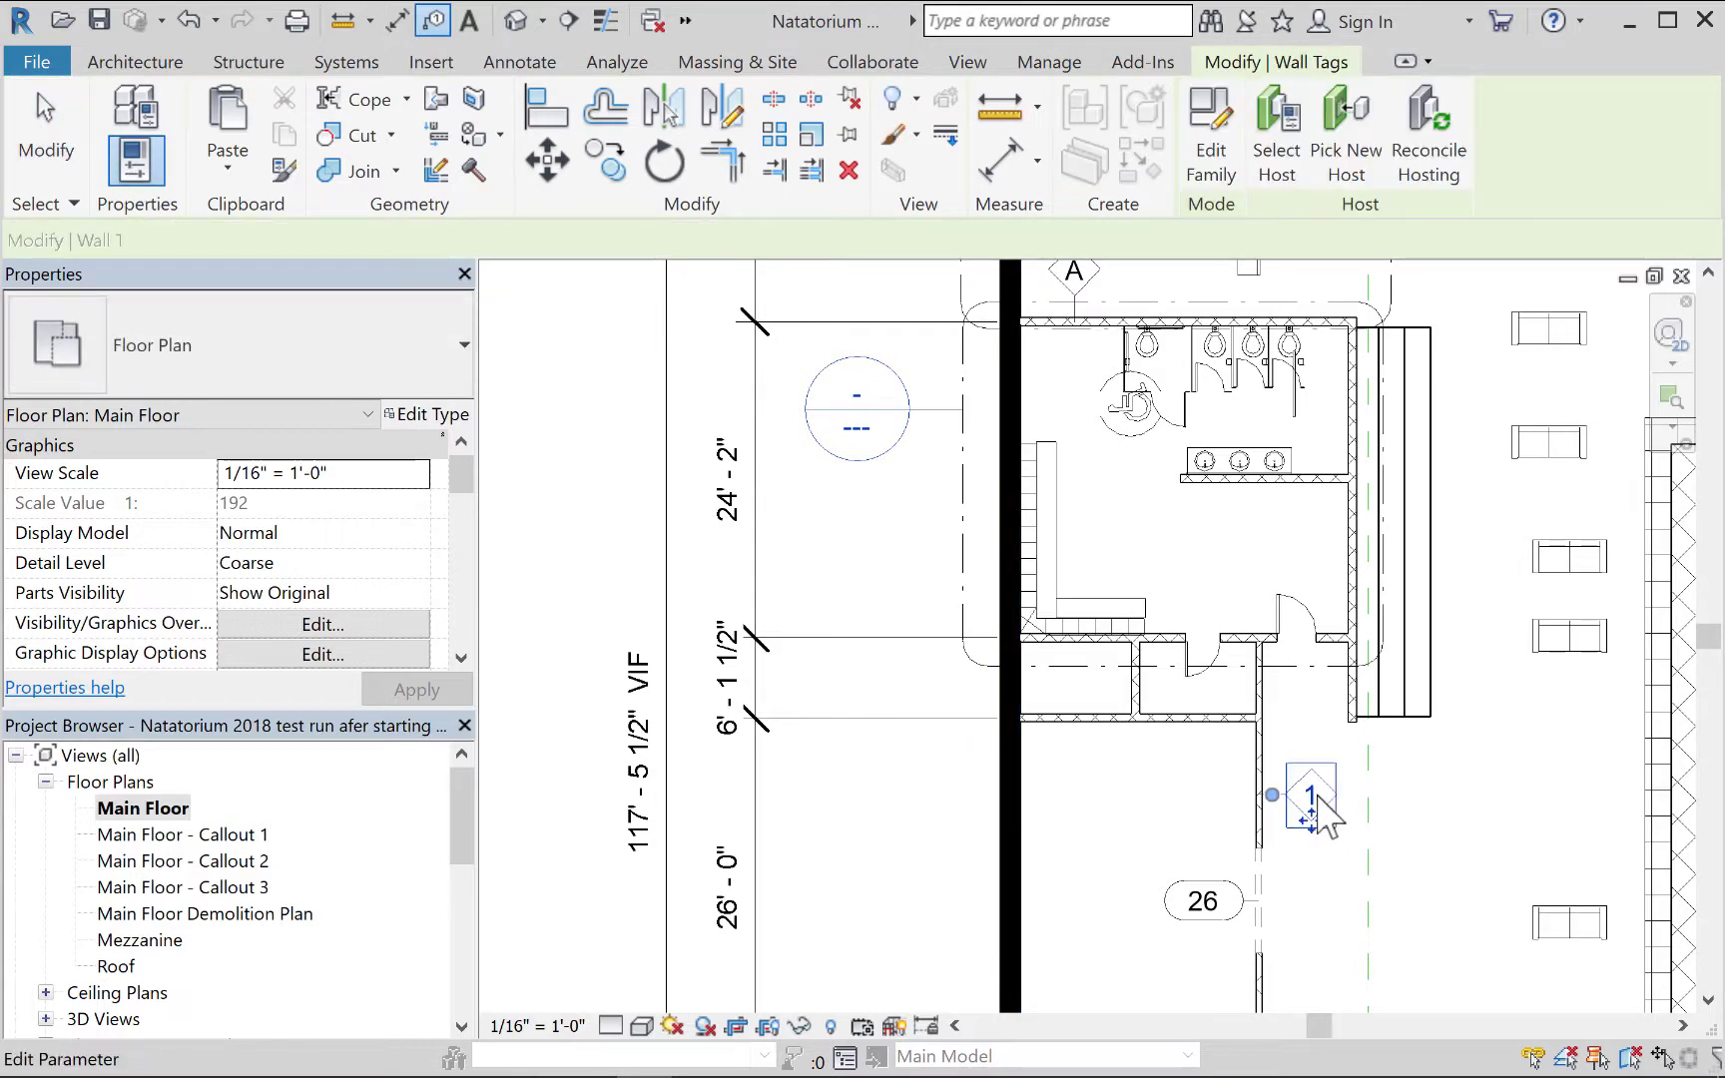
# Set the type mark to B in the central room's east partition tag, applying it to the whole wall type.
pyautogui.click(1311, 798)
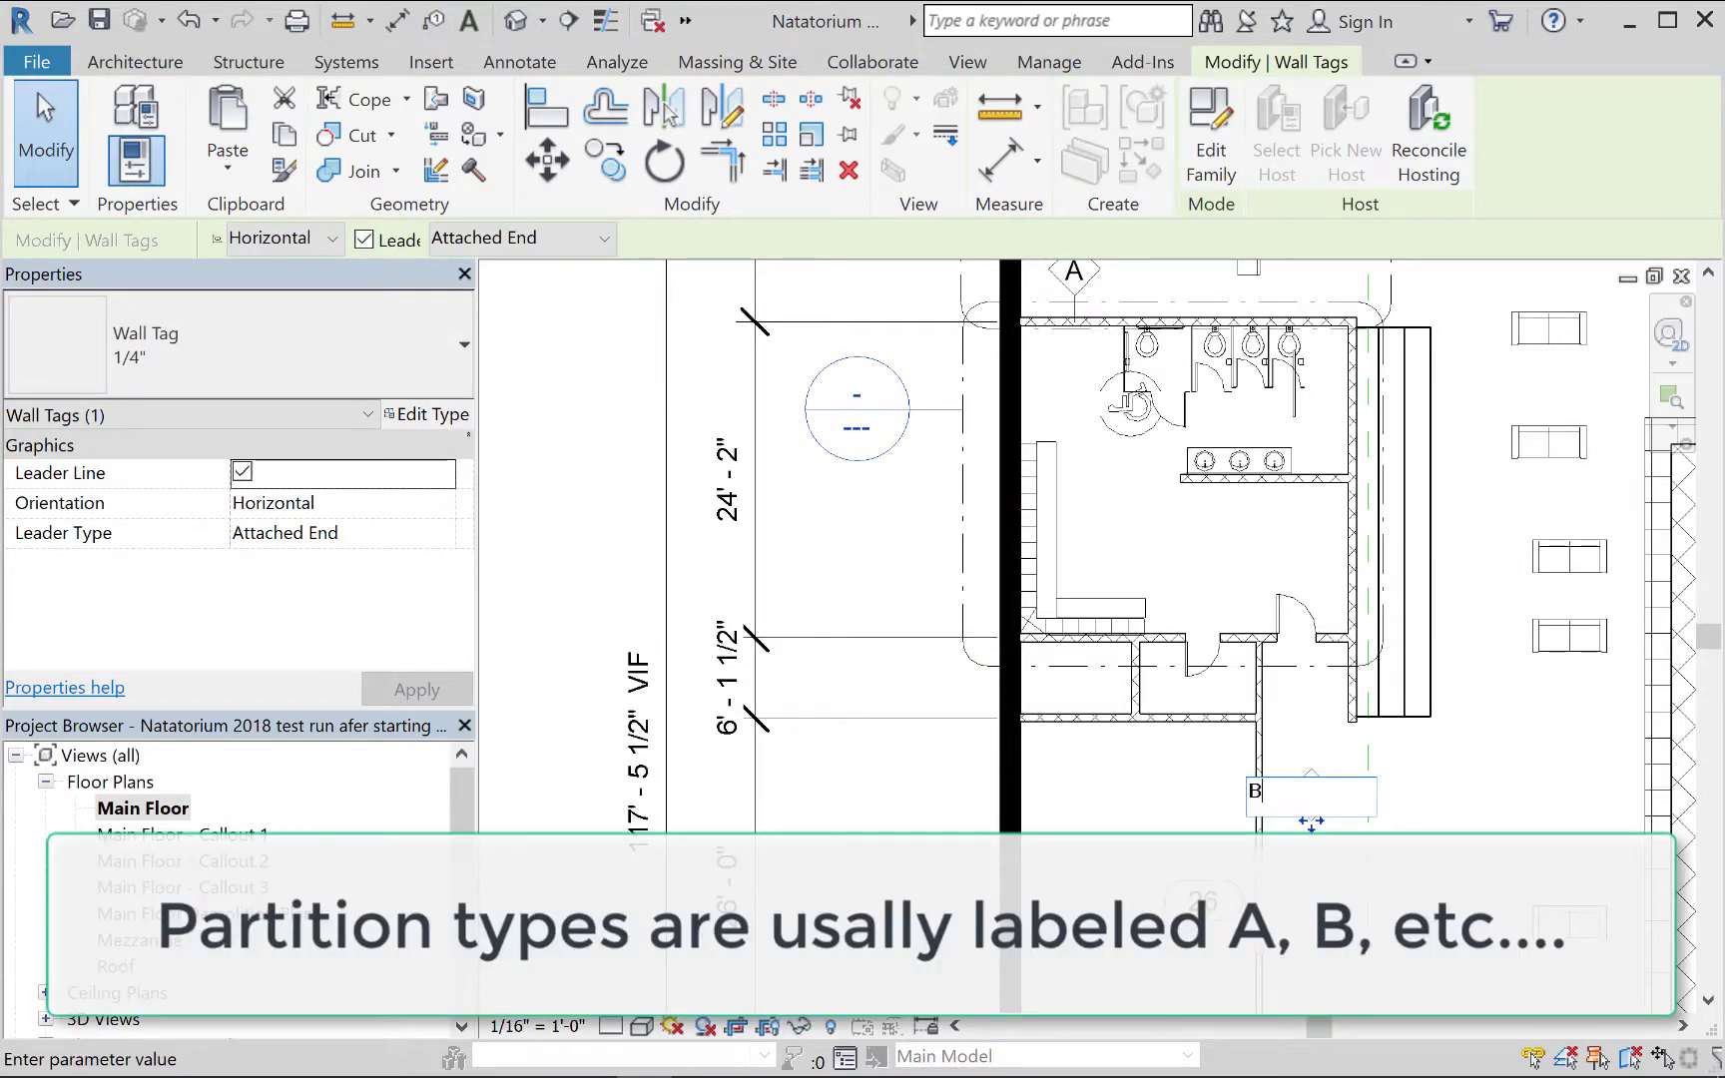
pyautogui.write('B')
pyautogui.press('Return')
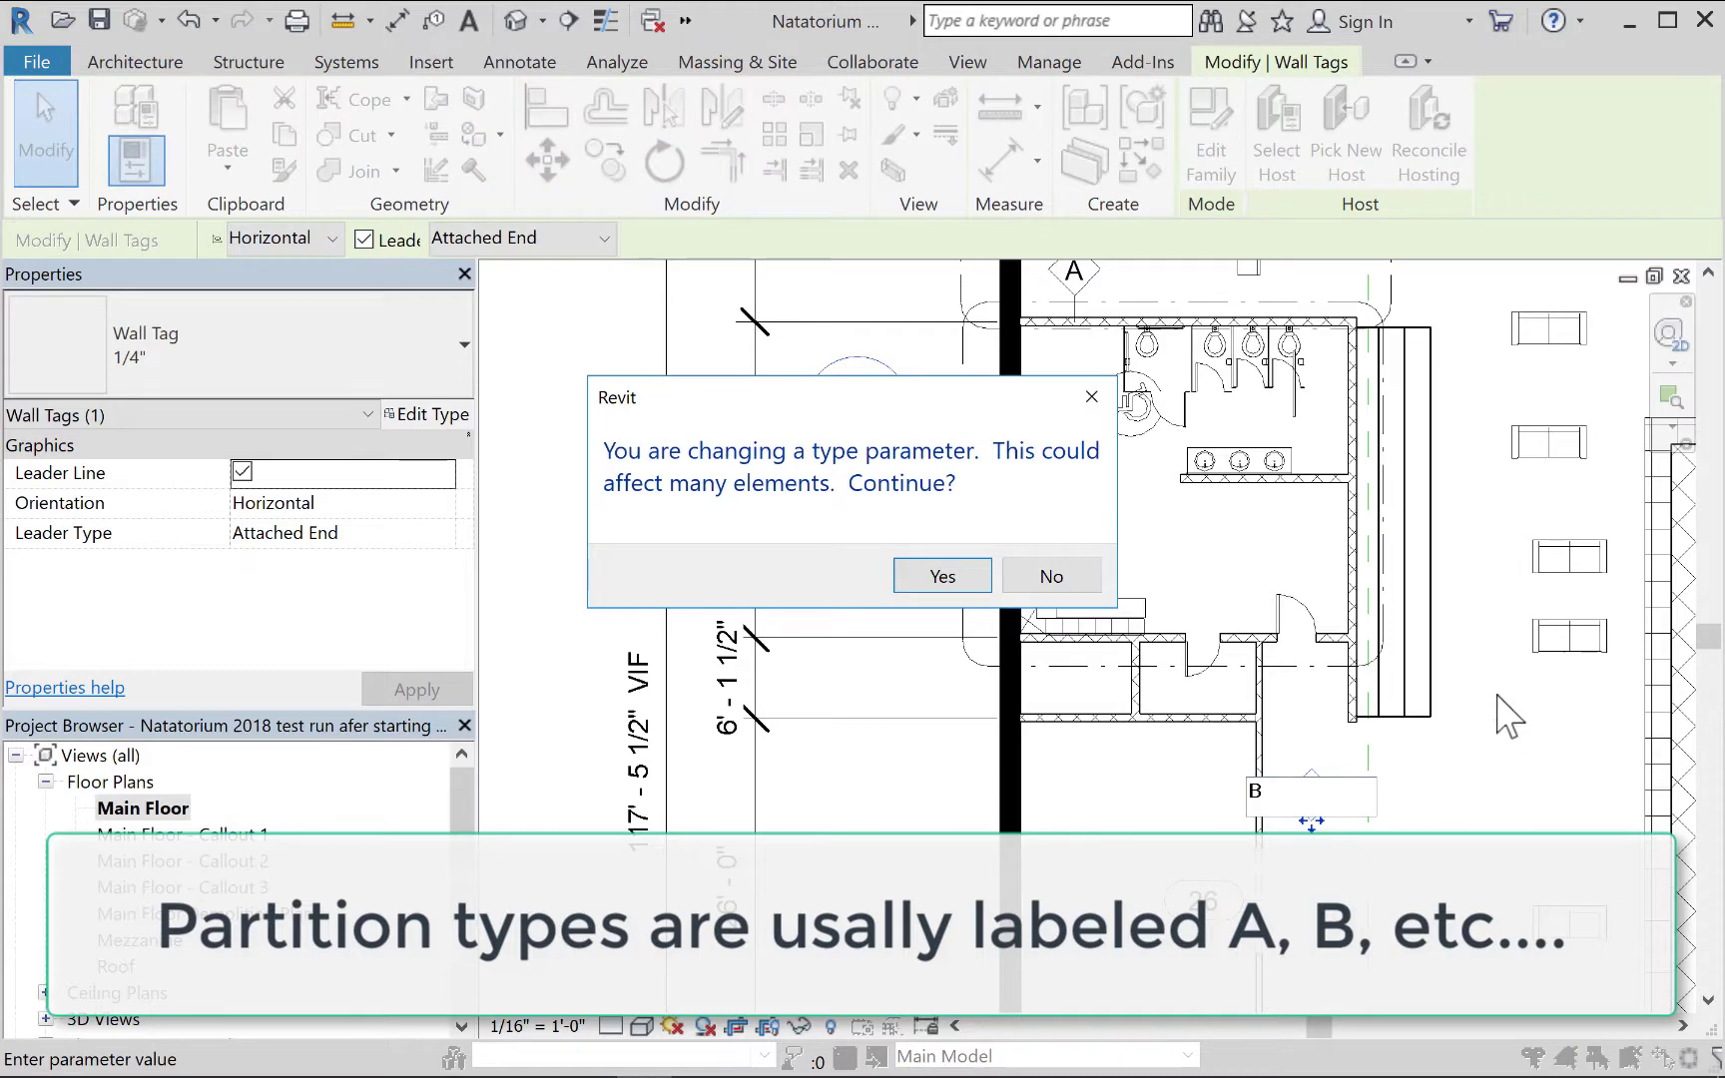
pyautogui.click(943, 576)
pyautogui.moveTo(1438, 590); pyautogui.dragTo(1298, 524, button='middle')
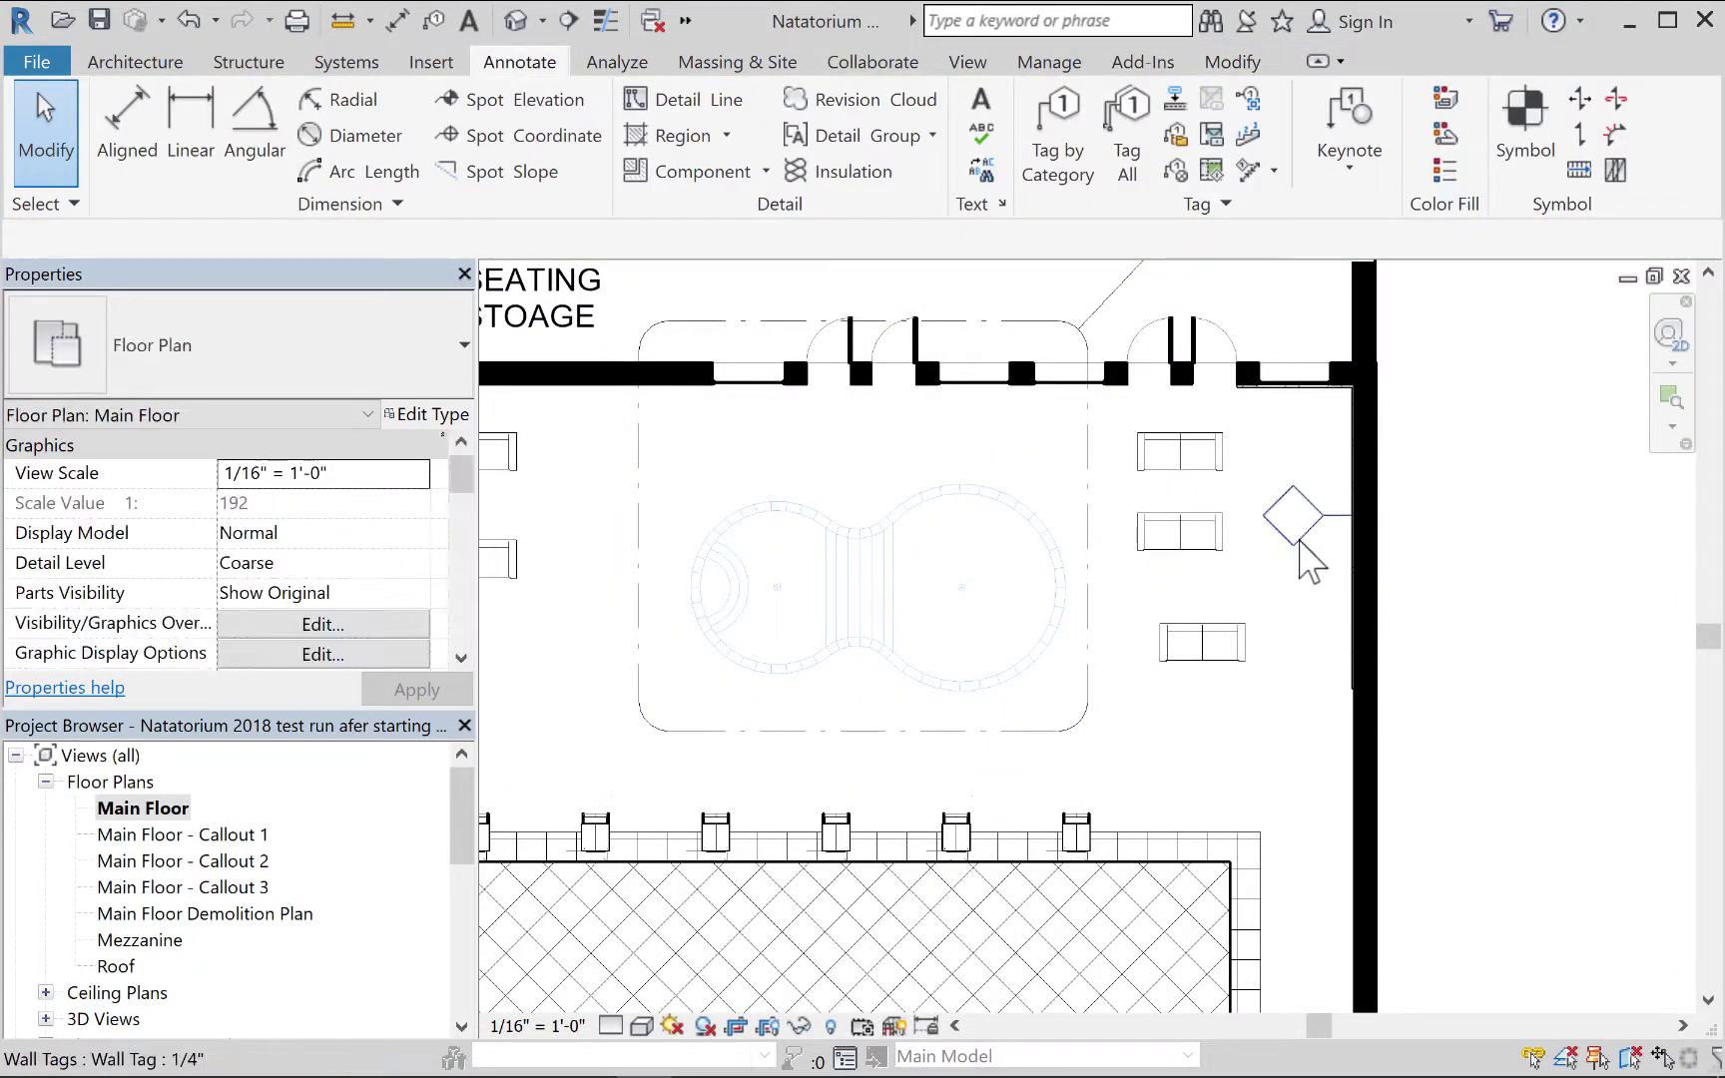
# Set the type mark to C in the tag of the east exterior wall beside the leisure pools, applying it to the whole type.
pyautogui.click(1300, 539)
pyautogui.click(1292, 517)
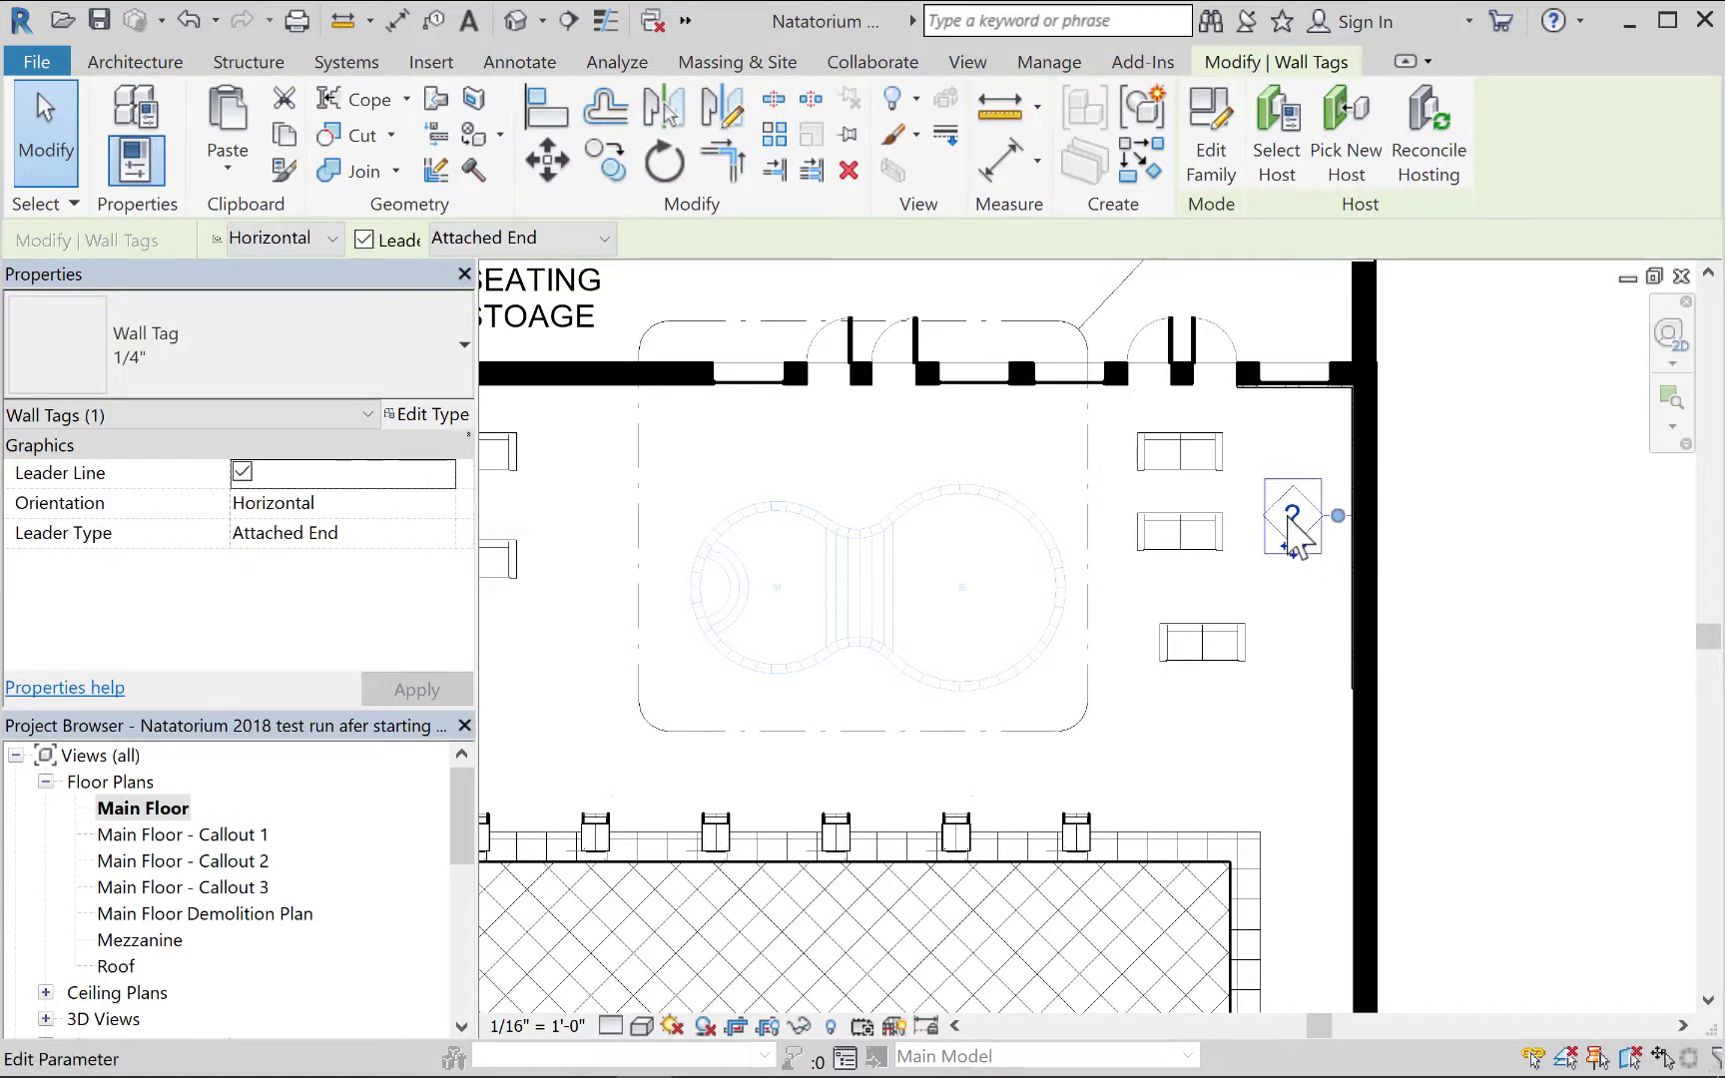
pyautogui.write('C')
pyautogui.press('Return')
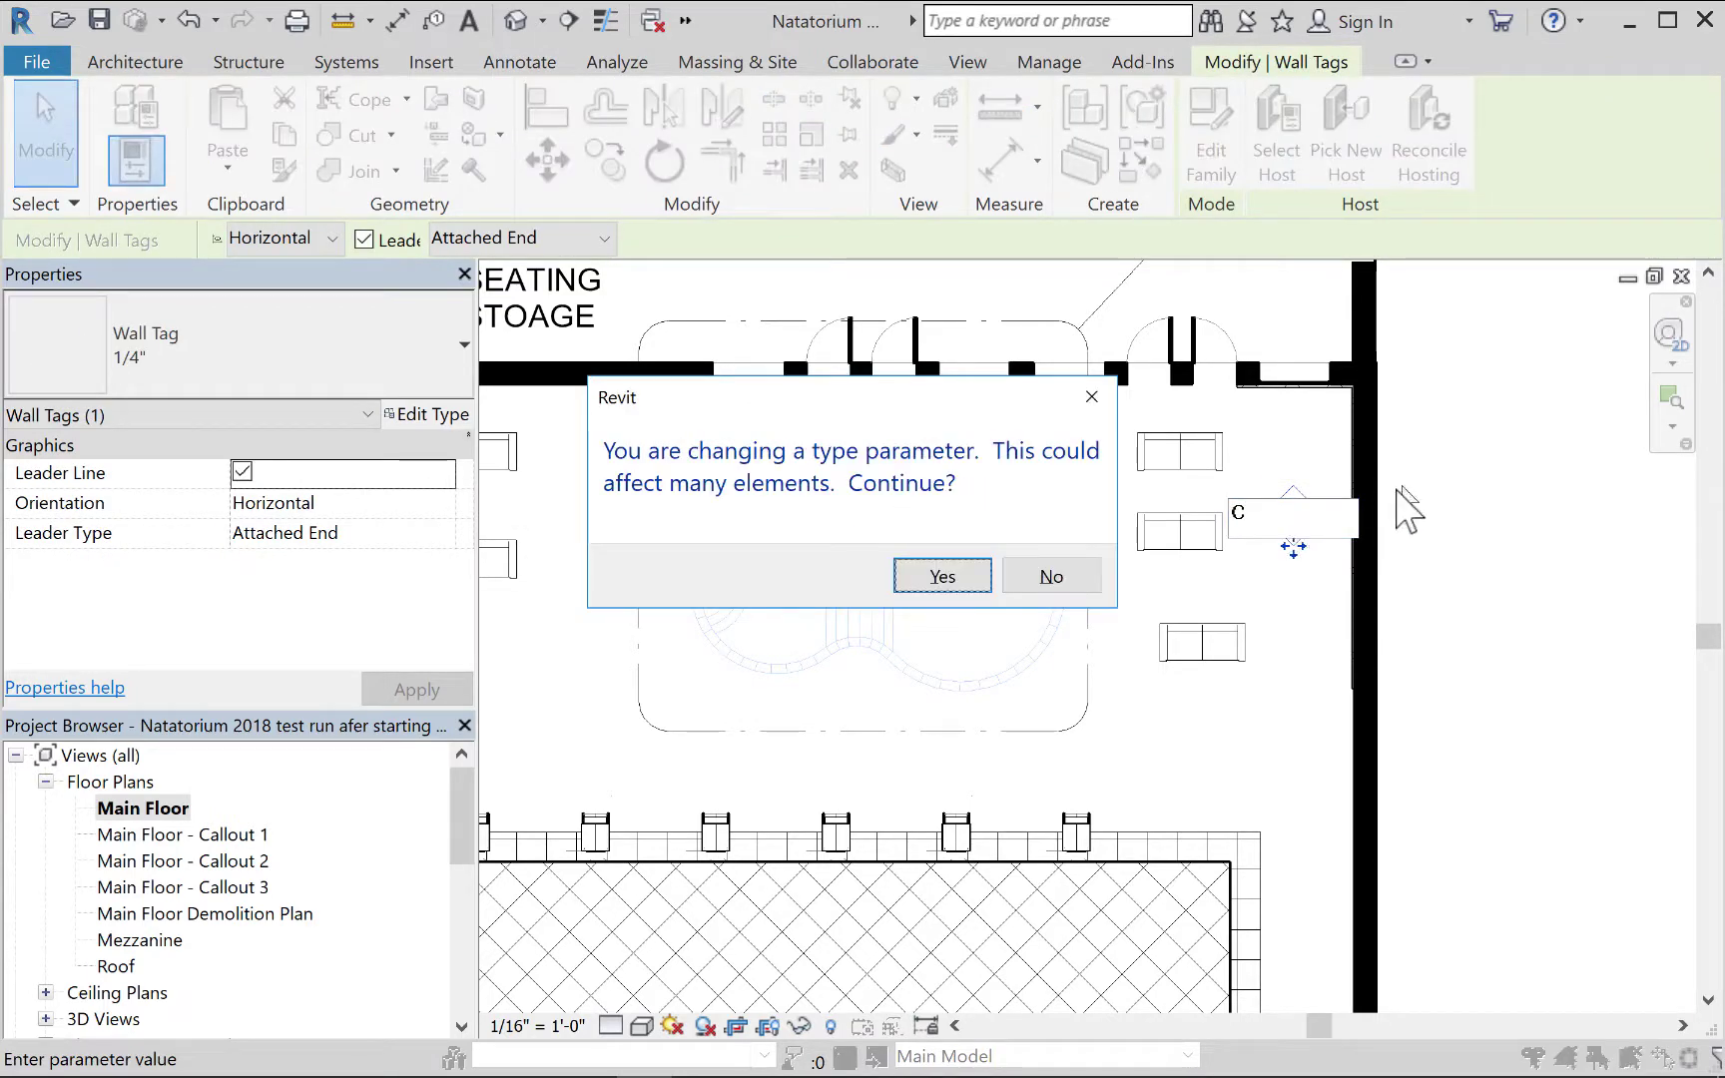
pyautogui.click(940, 577)
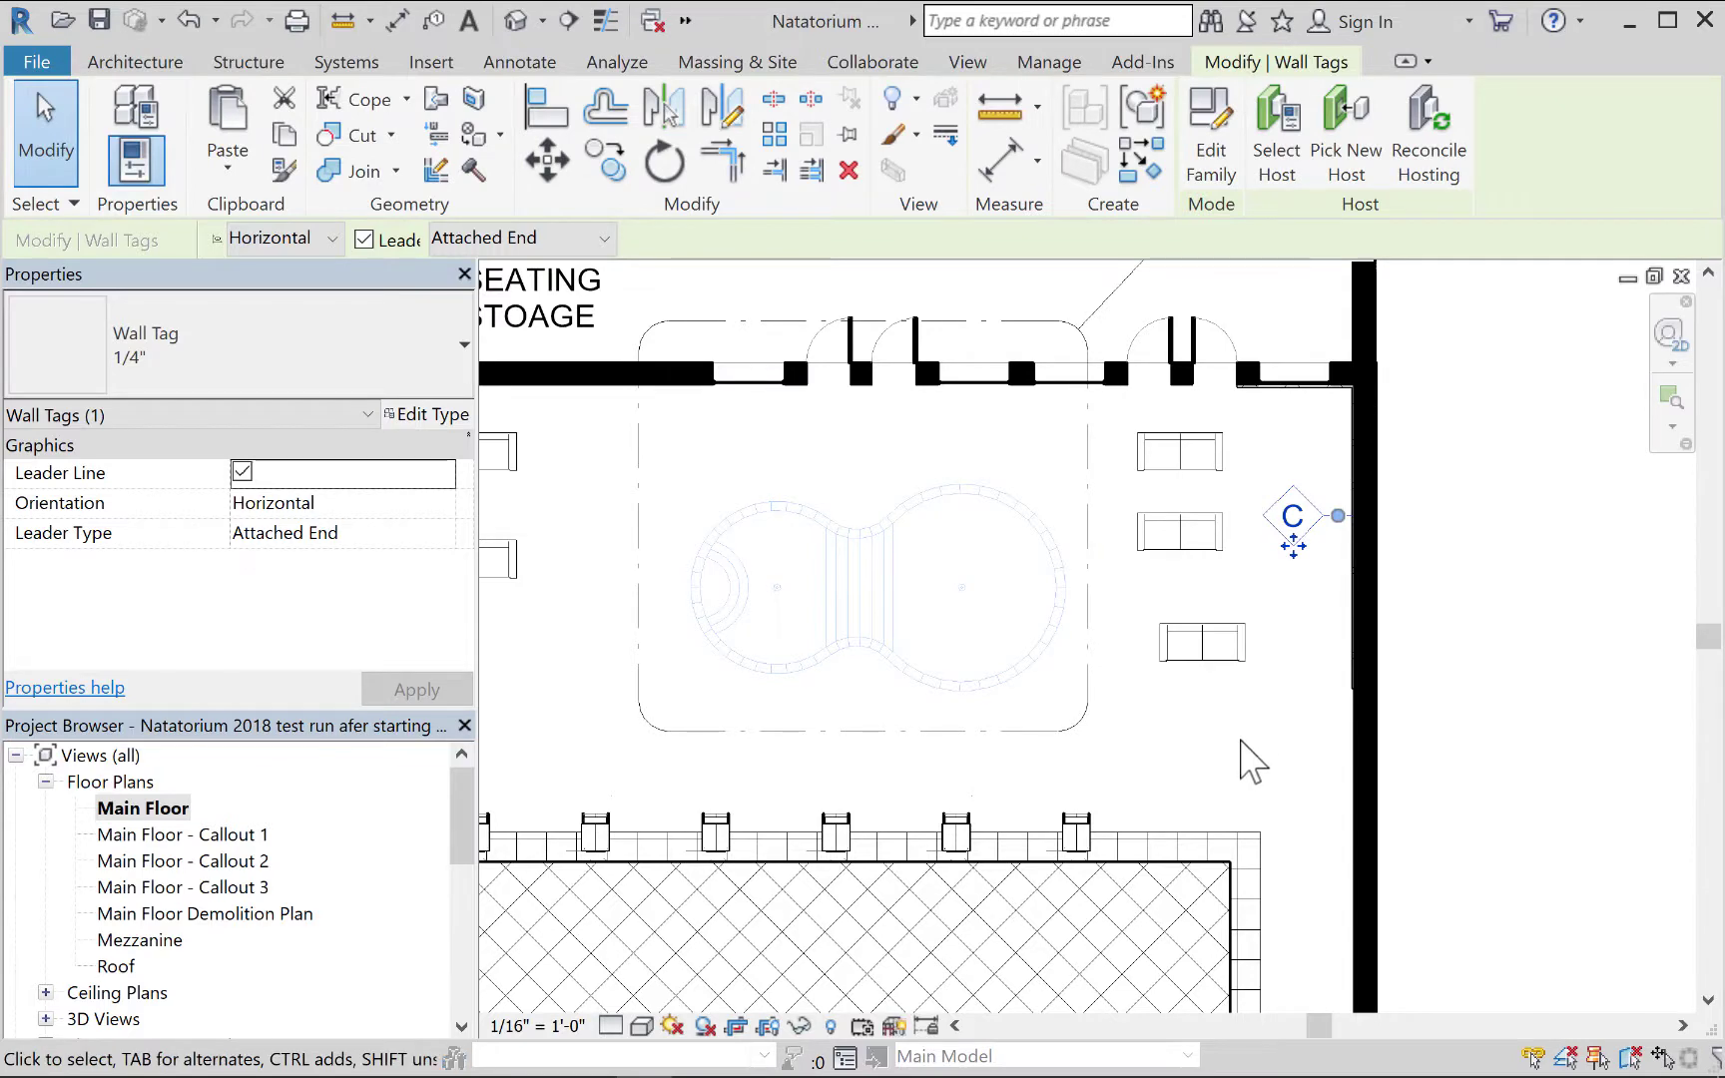
pyautogui.click(1240, 760)
# Review the Main Floor plan for remaining untagged walls and doors and undimensioned clearances, including around the furniture and the grouped element at the main pool's south end.
pyautogui.scroll(-3, 1195, 757)
pyautogui.moveTo(1195, 756); pyautogui.dragTo(1565, 659, button='middle')
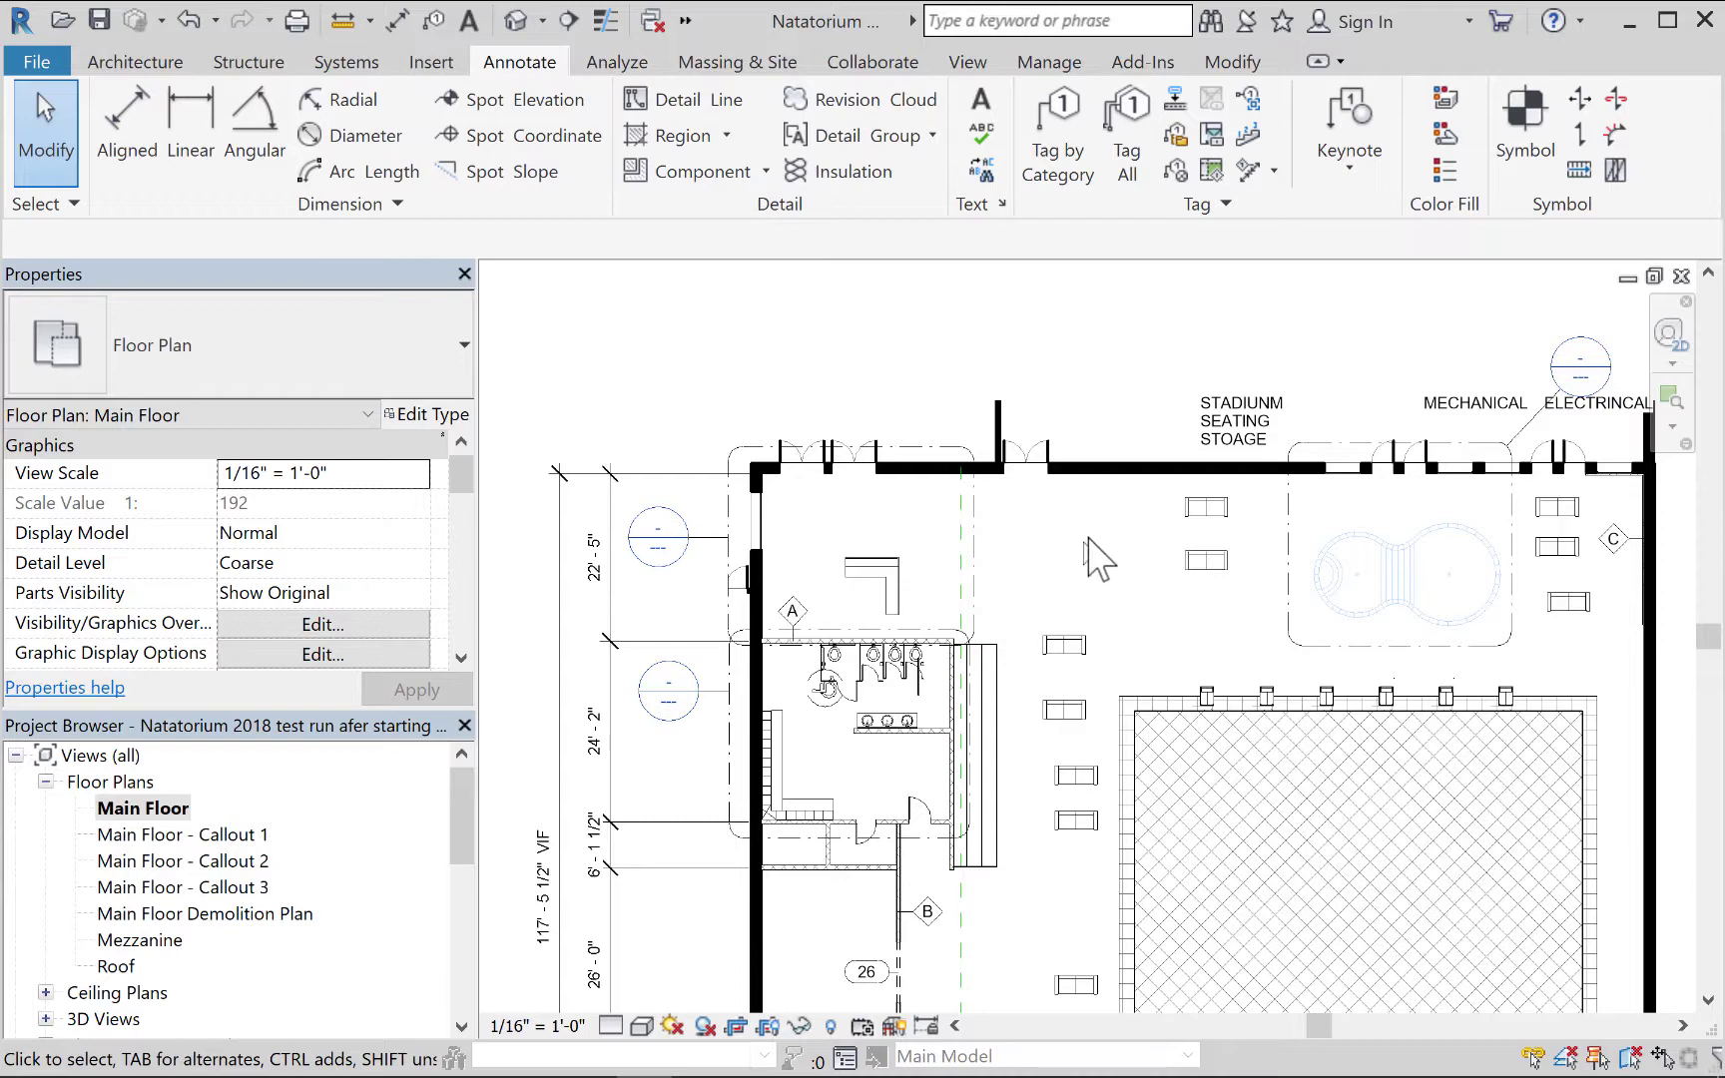
pyautogui.moveTo(1094, 583); pyautogui.dragTo(1089, 491, button='middle')
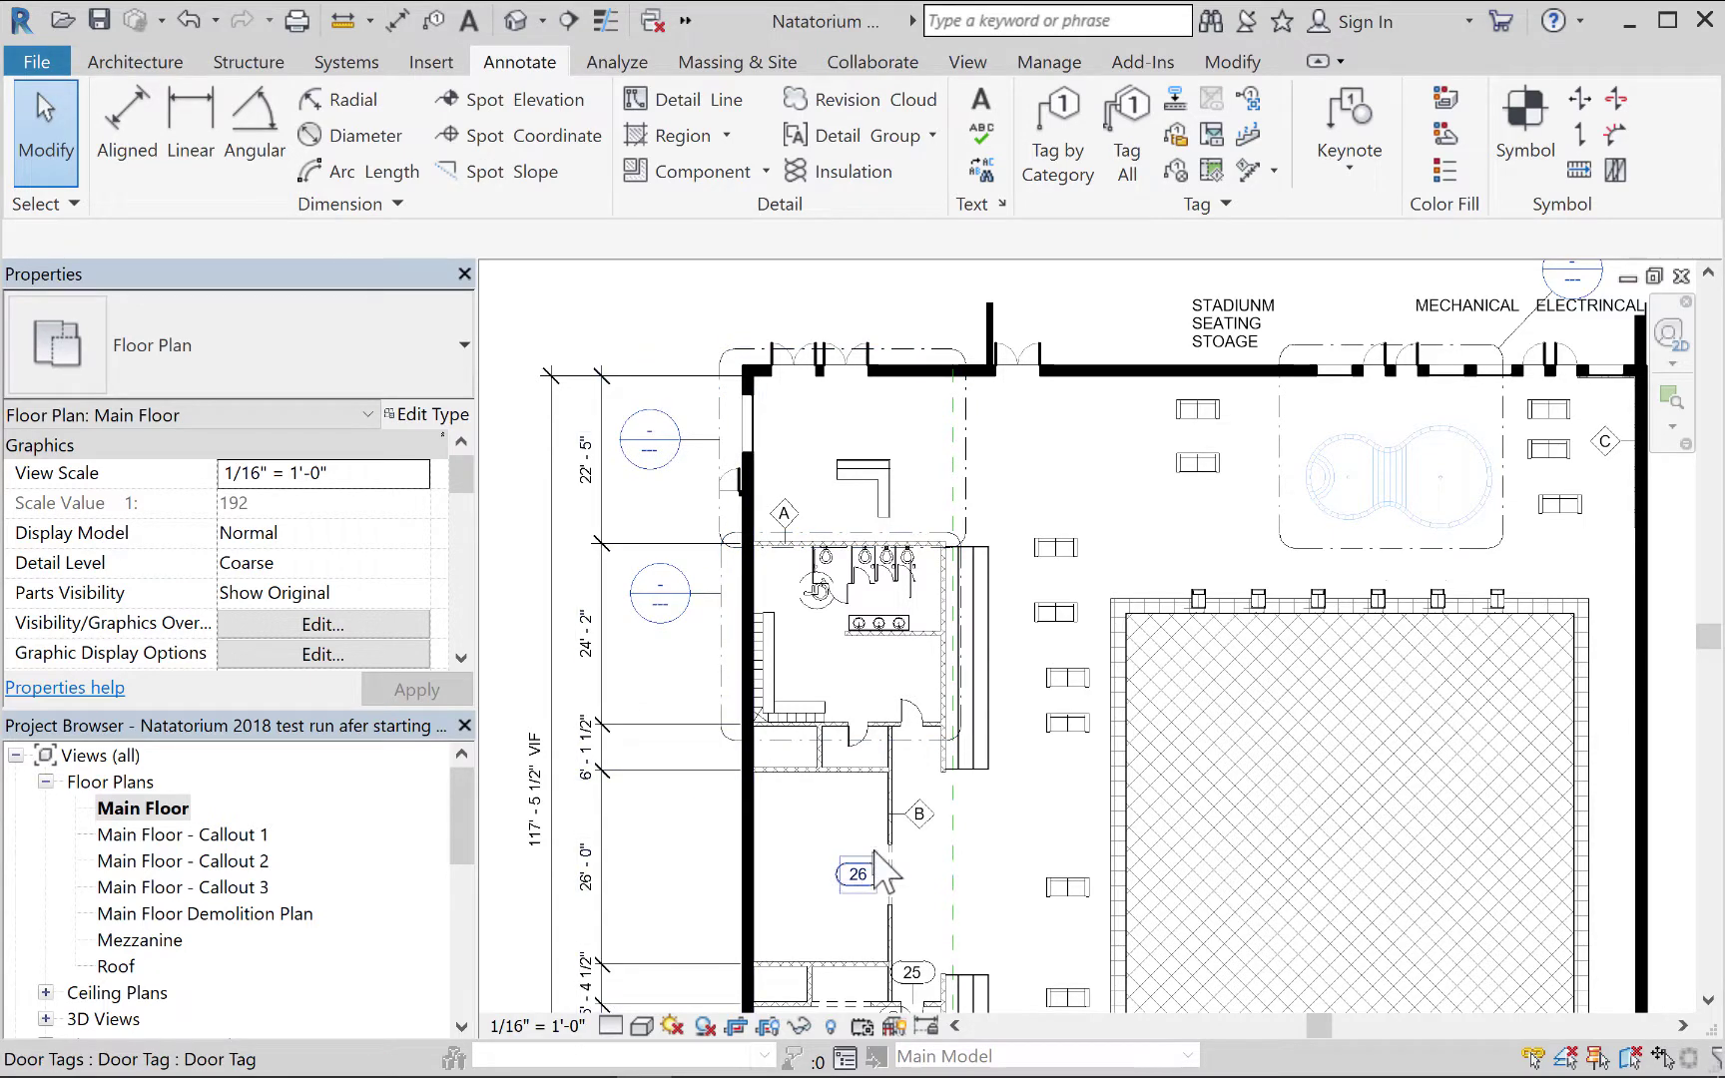
pyautogui.moveTo(949, 794); pyautogui.dragTo(905, 764, button='middle')
pyautogui.moveTo(896, 768); pyautogui.dragTo(1021, 667, button='middle')
pyautogui.scroll(1, 1021, 667)
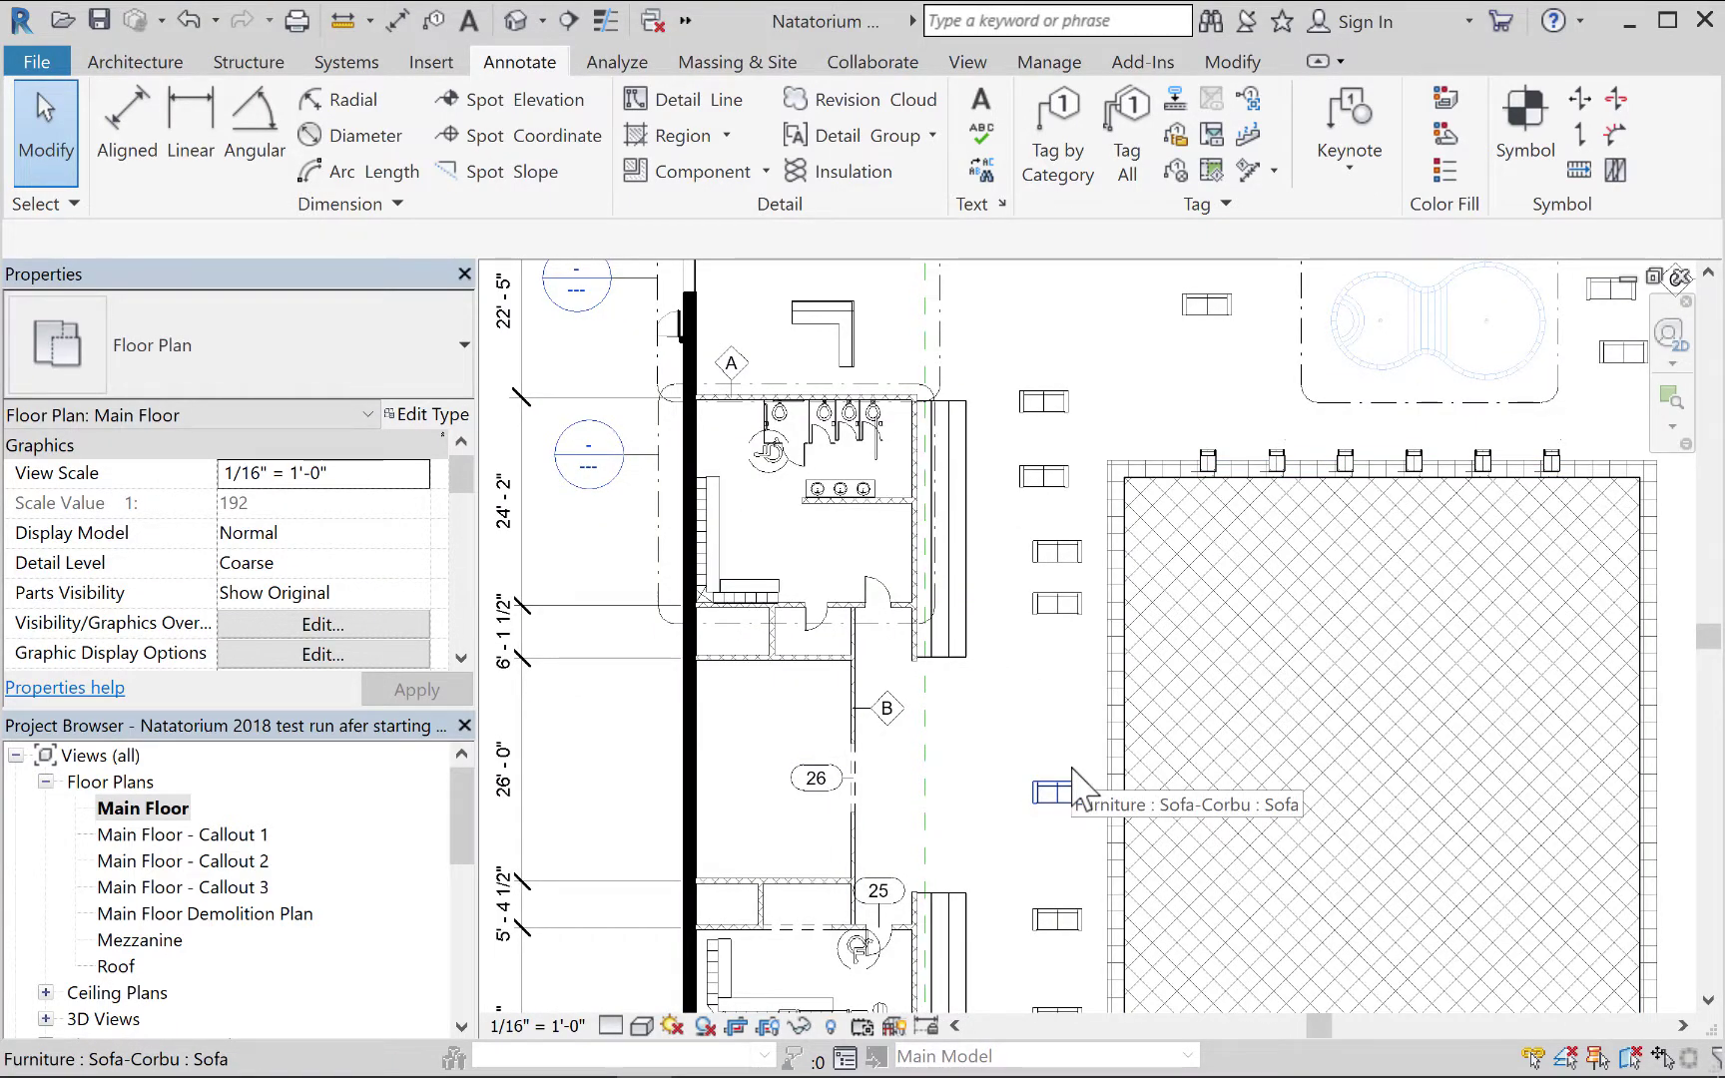
pyautogui.moveTo(1397, 719)
pyautogui.mouseDown(button='middle')
pyautogui.moveTo(1416, 736)
pyautogui.moveTo(1198, 608)
pyautogui.moveTo(1228, 547)
pyautogui.moveTo(1178, 520)
pyautogui.mouseUp(button='middle')
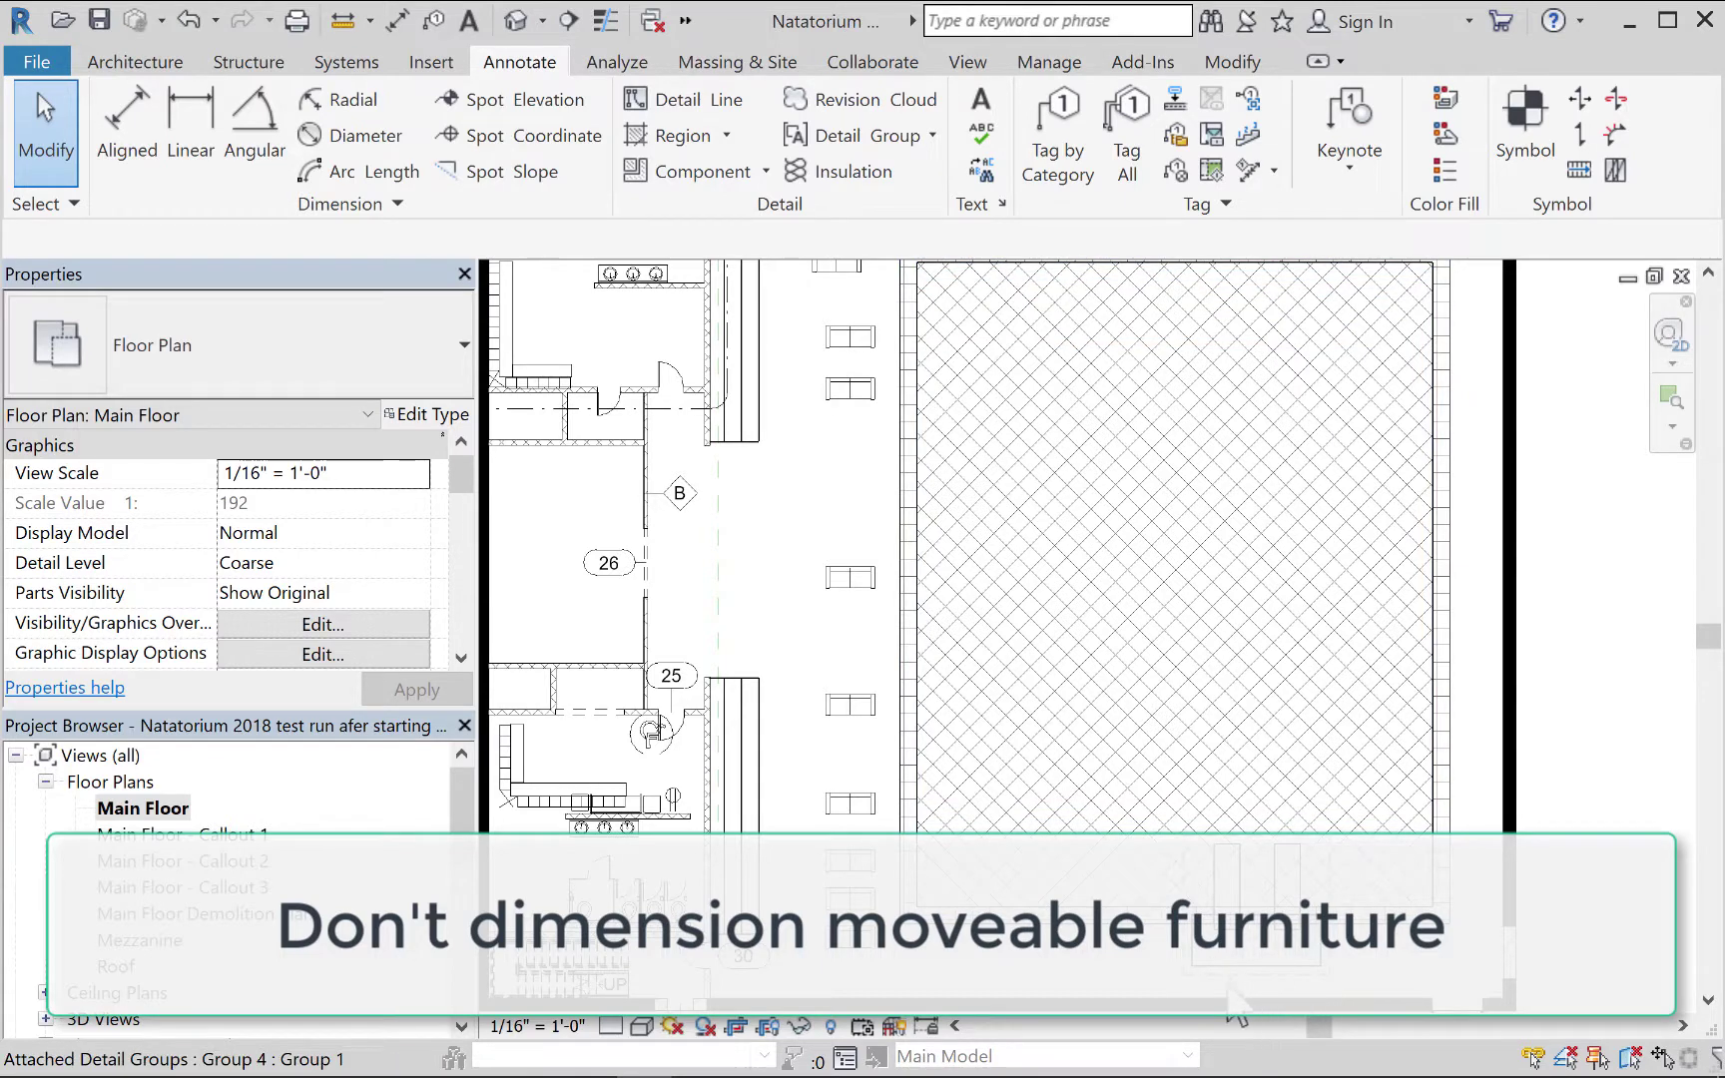
pyautogui.click(1261, 992)
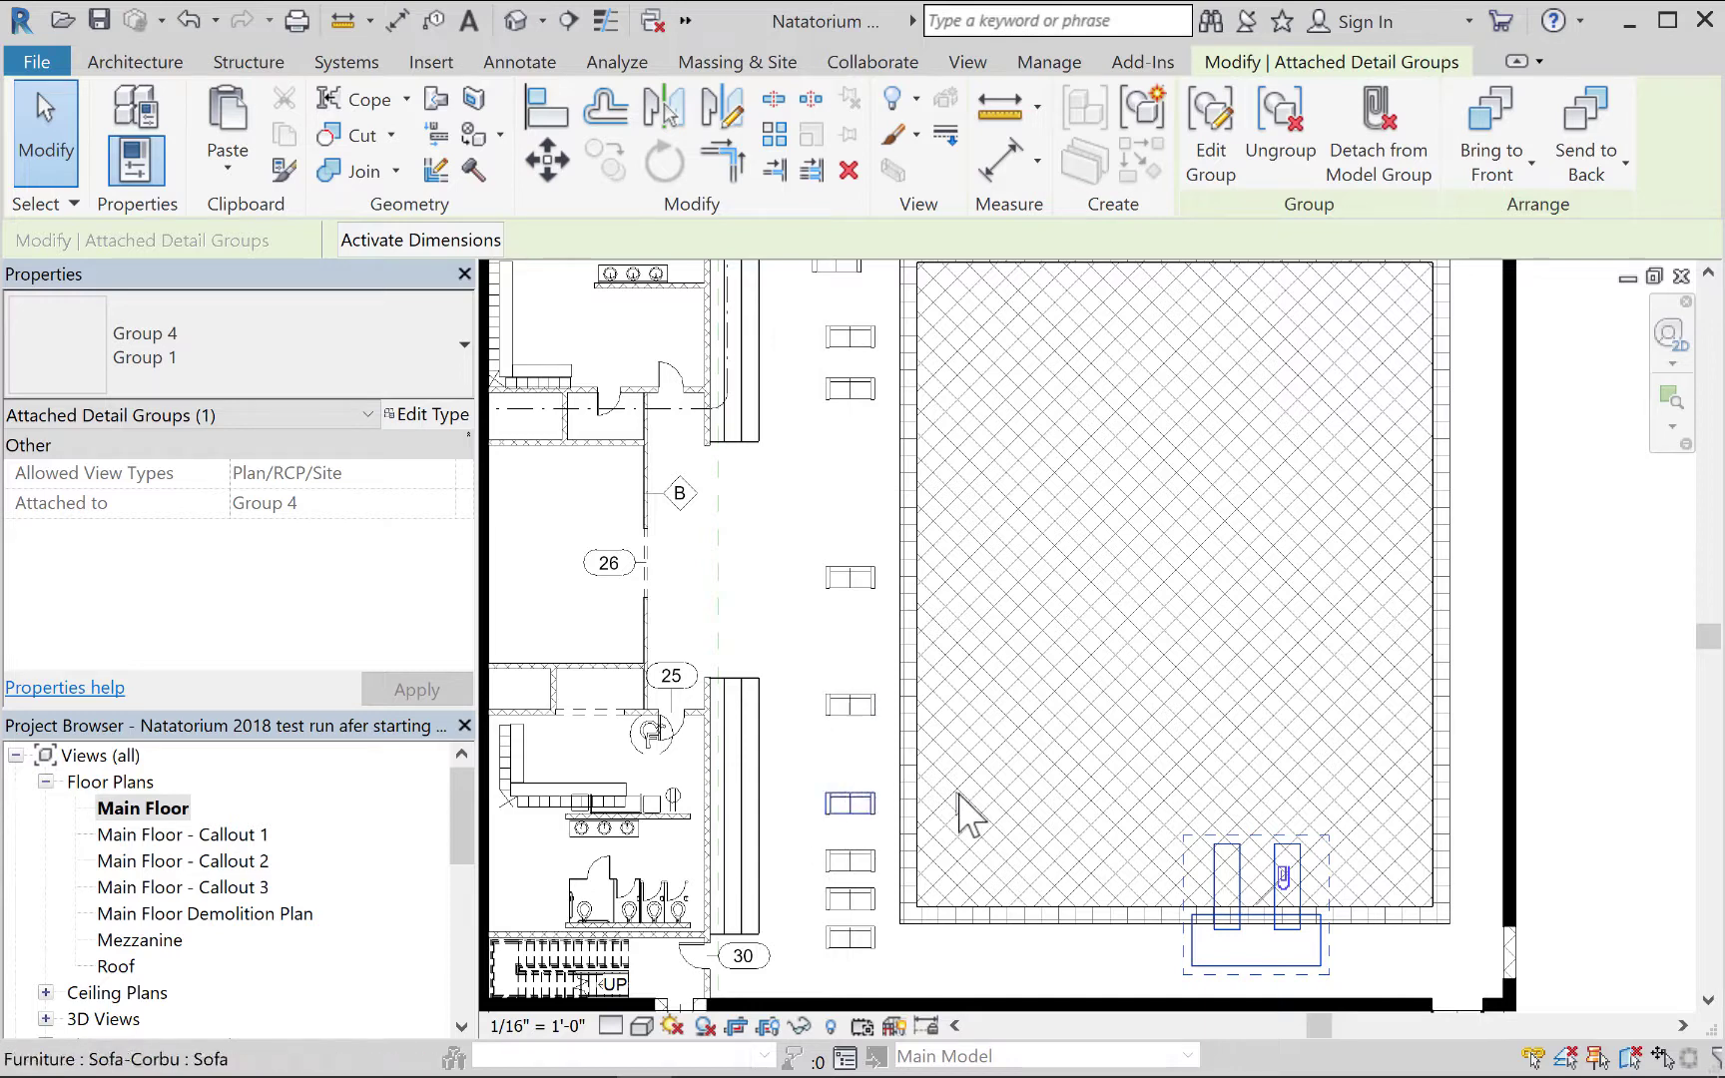
pyautogui.scroll(-1, 844, 734)
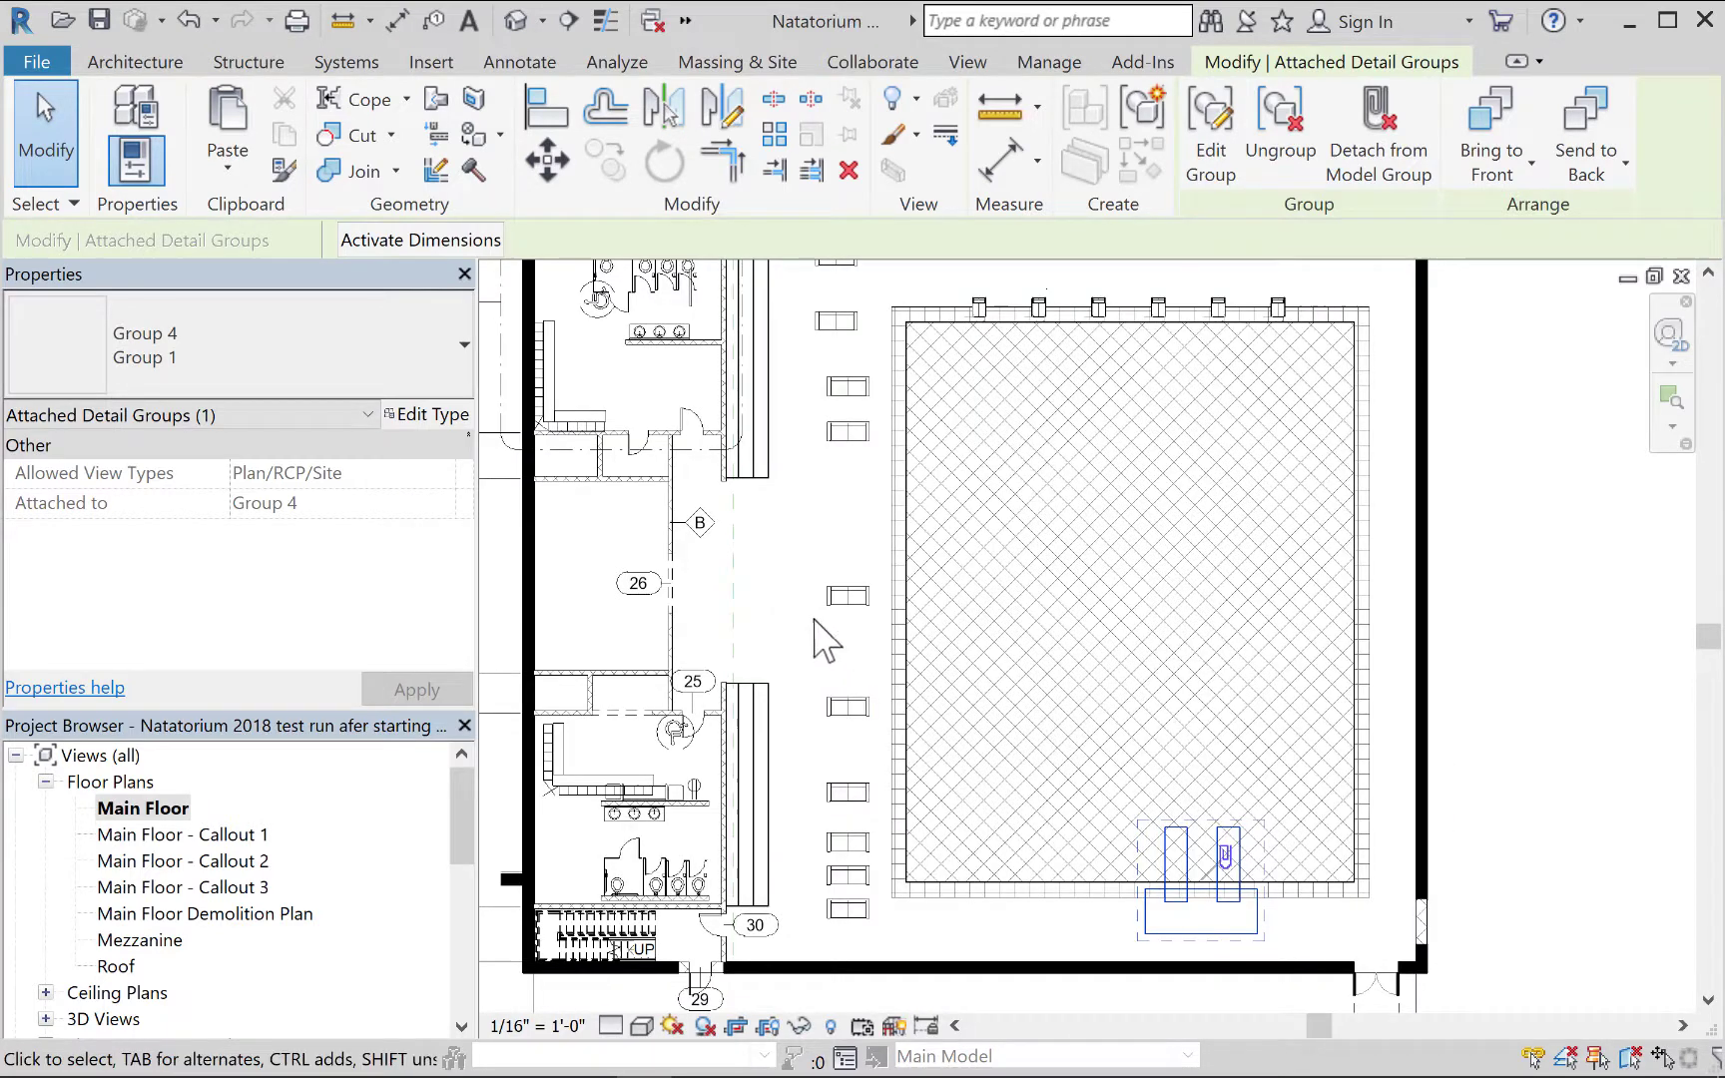
pyautogui.scroll(-2, 818, 629)
pyautogui.moveTo(817, 624)
pyautogui.mouseDown(button='middle')
pyautogui.moveTo(901, 777)
pyautogui.moveTo(849, 717)
pyautogui.mouseUp(button='middle')
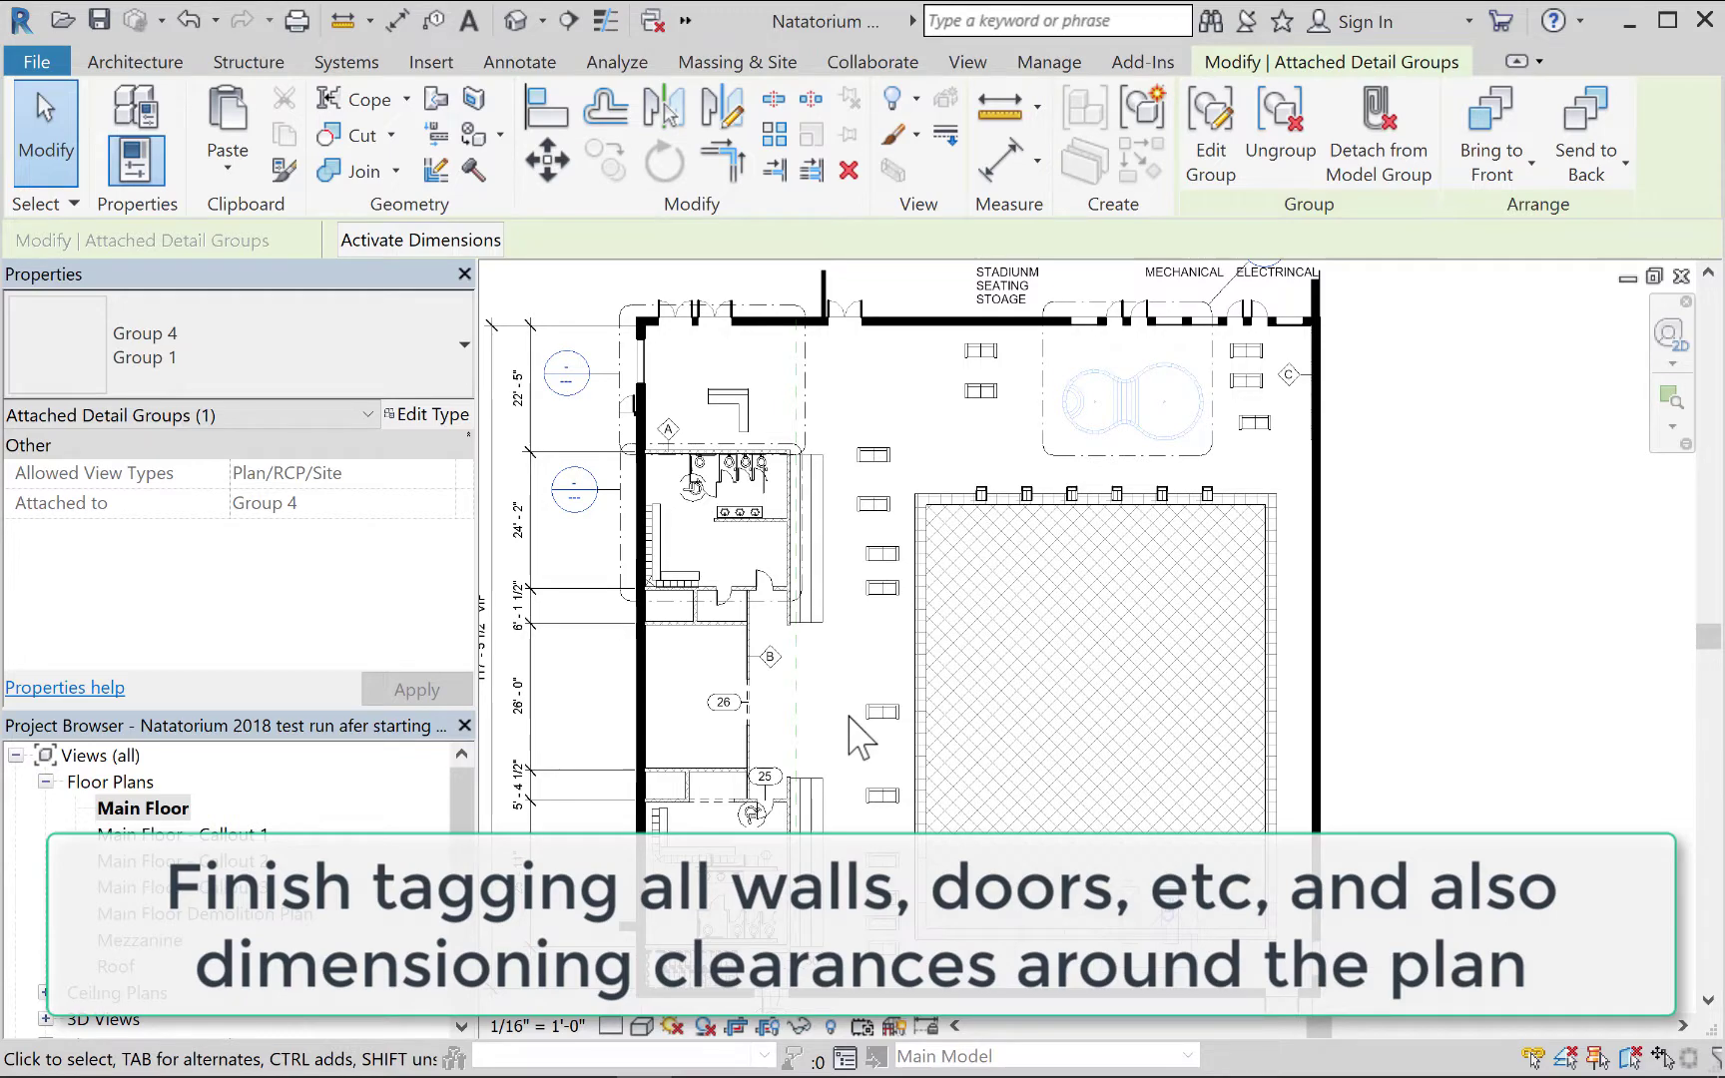